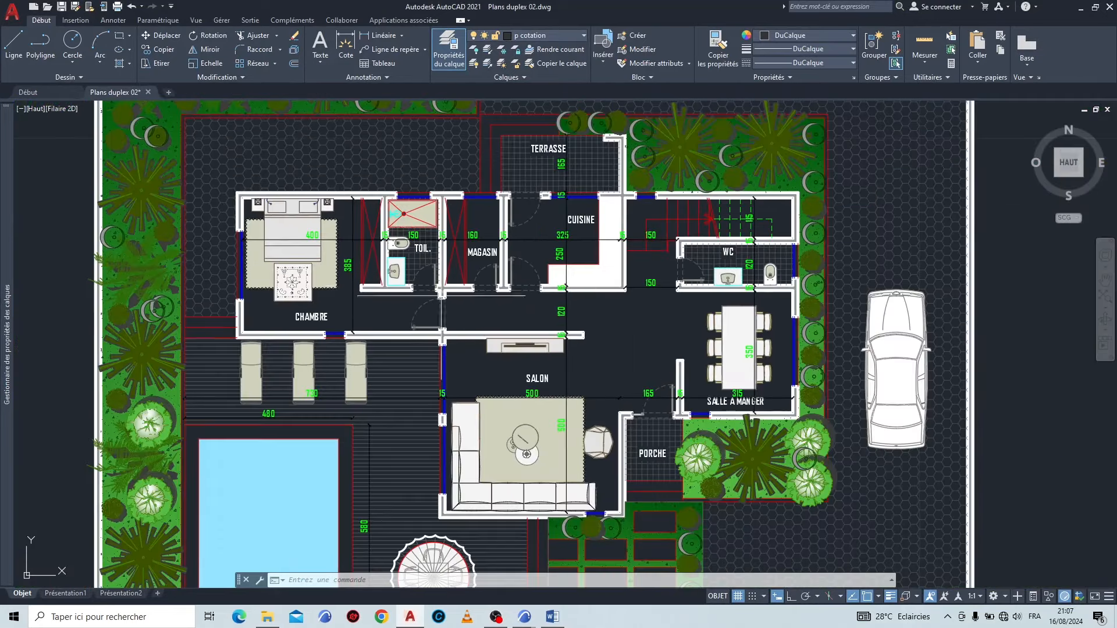
# Step: Examine the ground-floor site plan and the upper-floor plan of the duplex
pyautogui.moveTo(538, 435); pyautogui.dragTo(372, 415, button='middle')
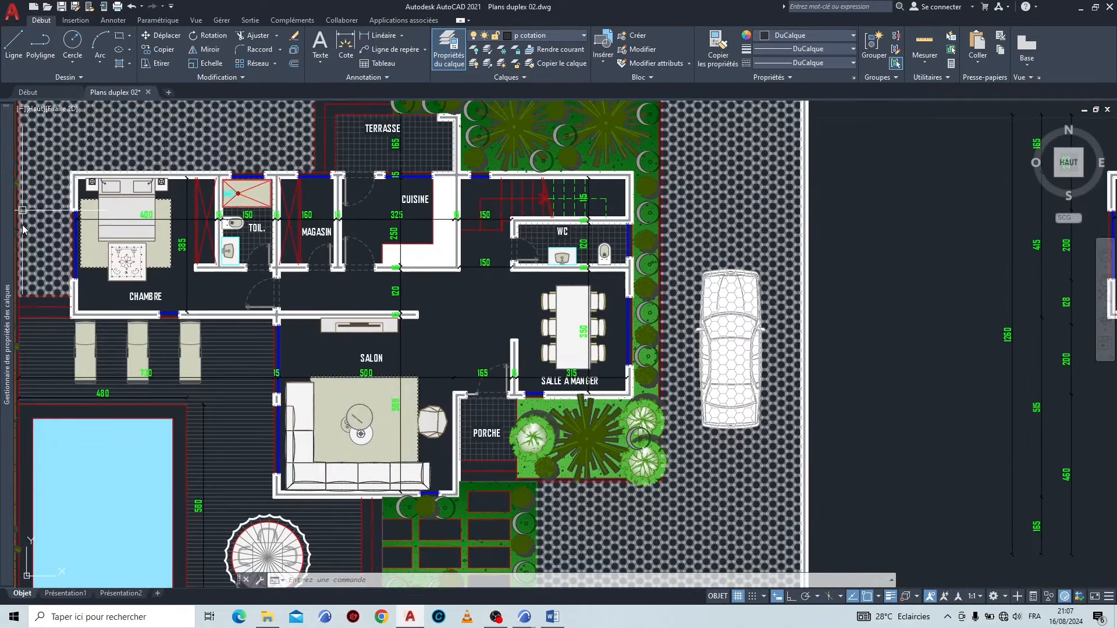
pyautogui.scroll(-6, 453, 232)
pyautogui.moveTo(684, 289); pyautogui.dragTo(471, 332, button='middle')
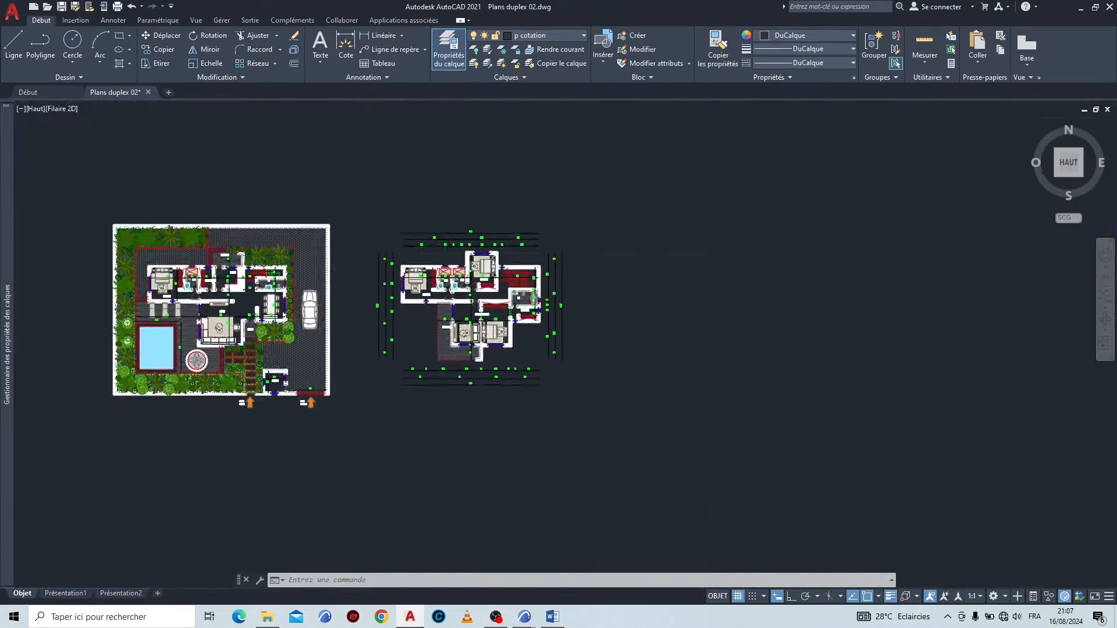
pyautogui.scroll(6, 483, 291)
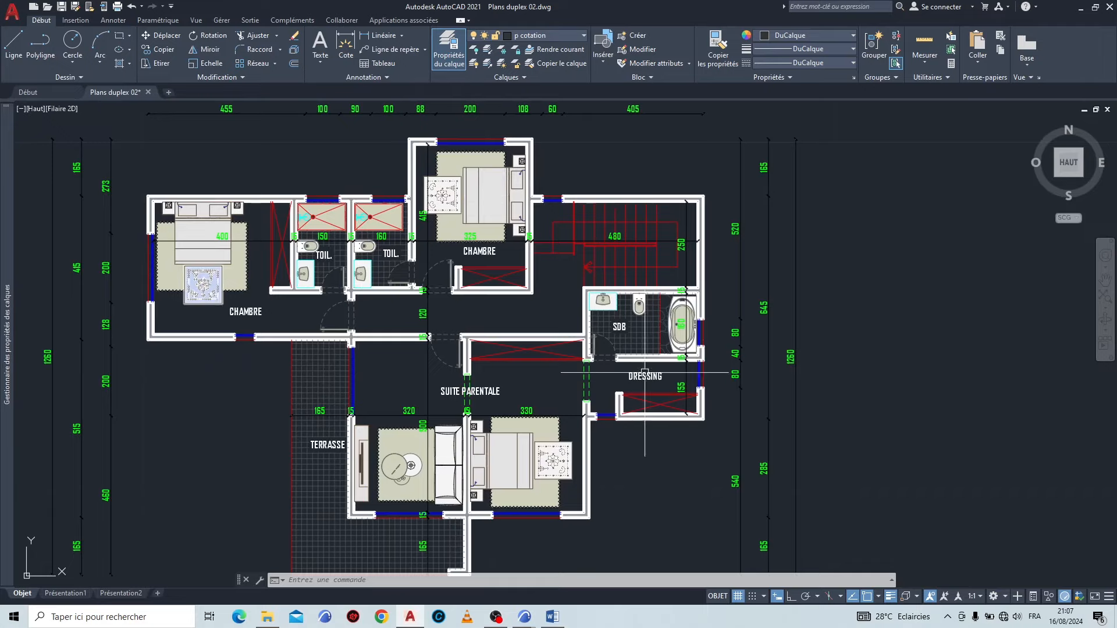
pyautogui.scroll(-4, 811, 331)
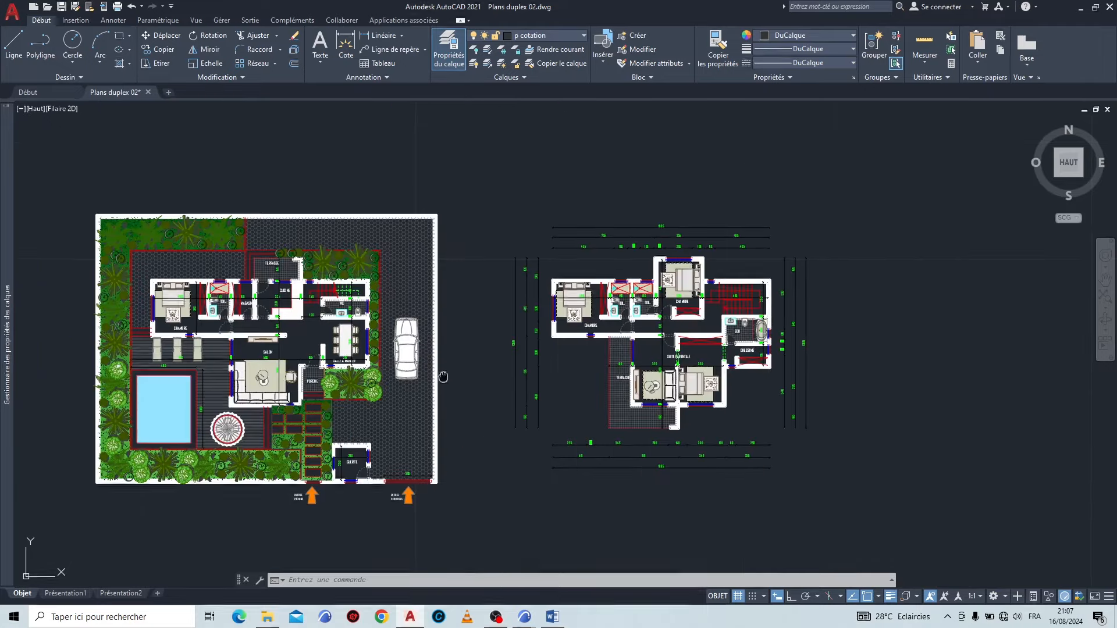
pyautogui.moveTo(443, 377); pyautogui.dragTo(668, 346, button='middle')
pyautogui.scroll(4, 698, 238)
pyautogui.scroll(-4, 655, 228)
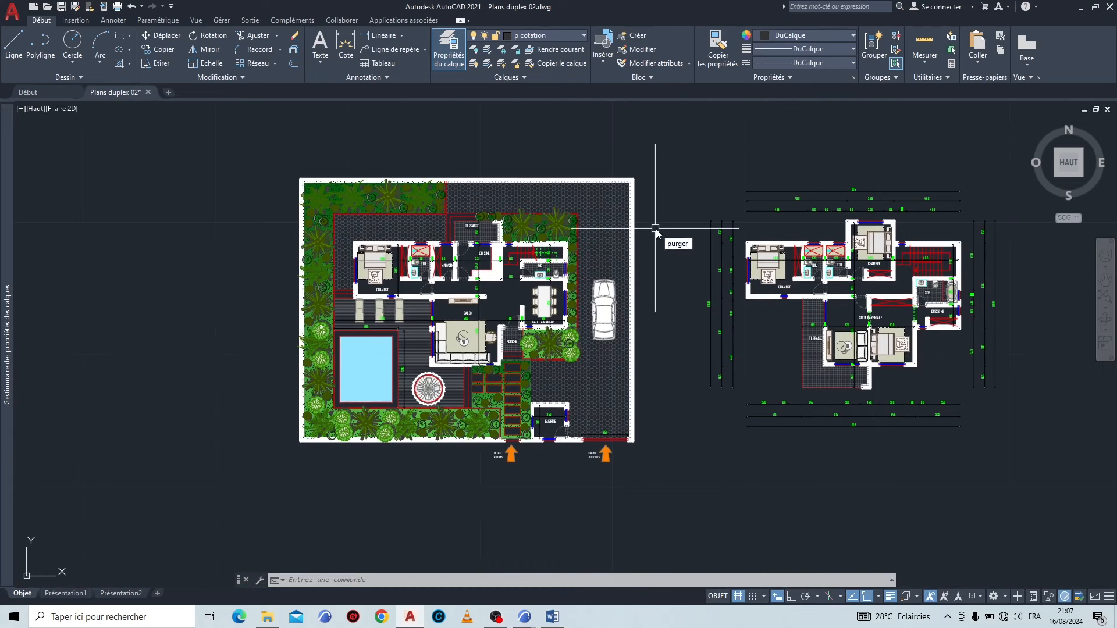
# Step: Run the PURGER command on the drawing
pyautogui.press('Return')
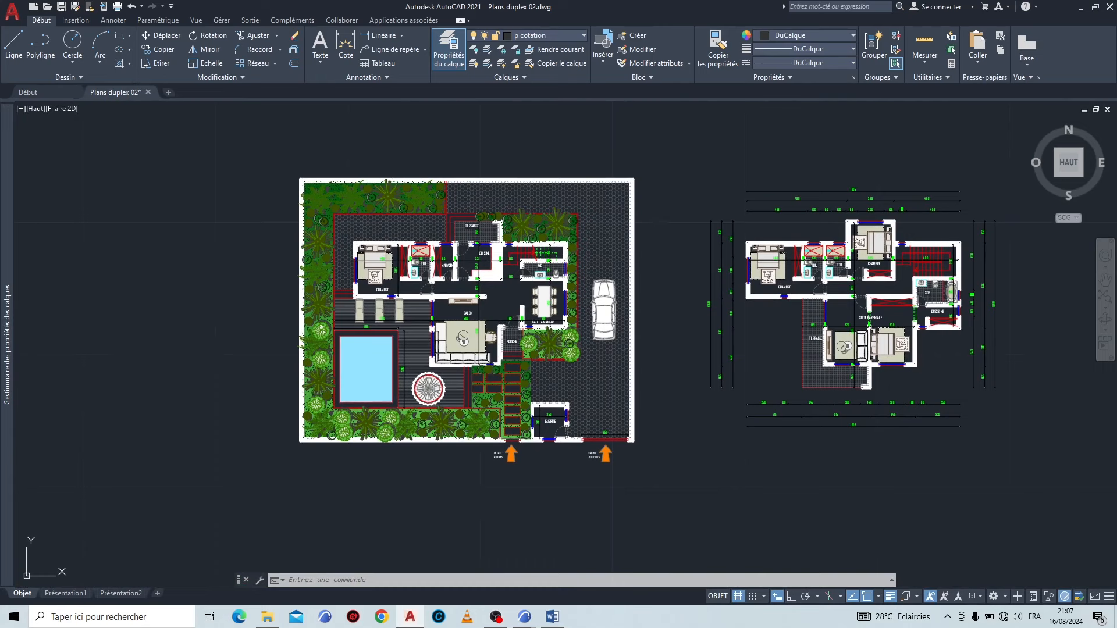
pyautogui.scroll(2, 463, 242)
pyautogui.scroll(-2, 495, 326)
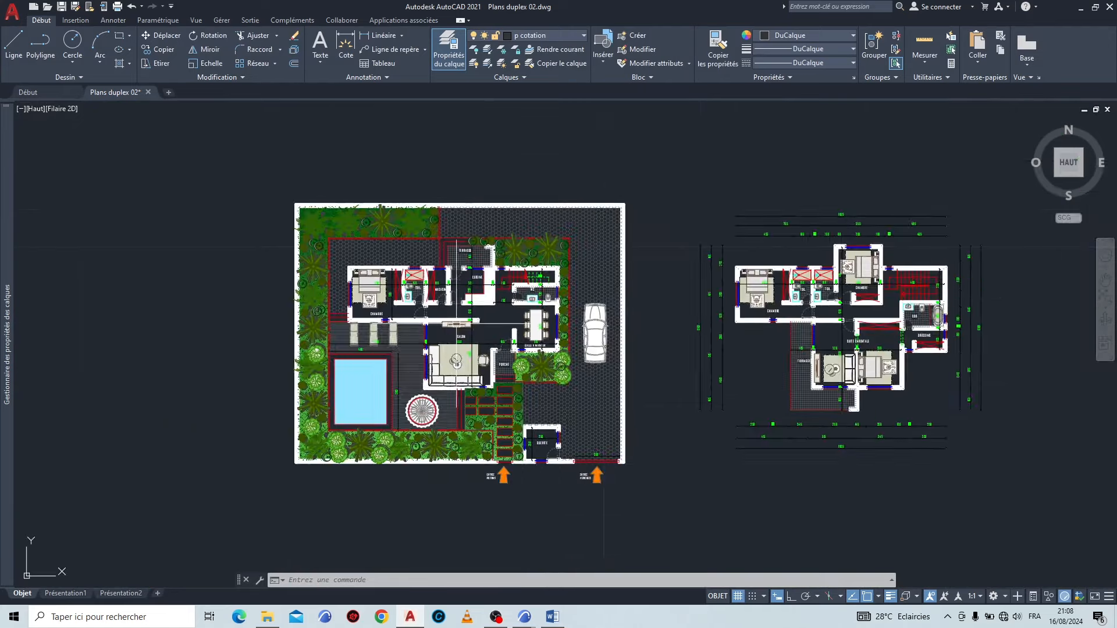
# Step: Select the line hatch of the pool deck beside the salon with all similar hatches and erase them
pyautogui.scroll(4, 399, 343)
pyautogui.scroll(4, 398, 343)
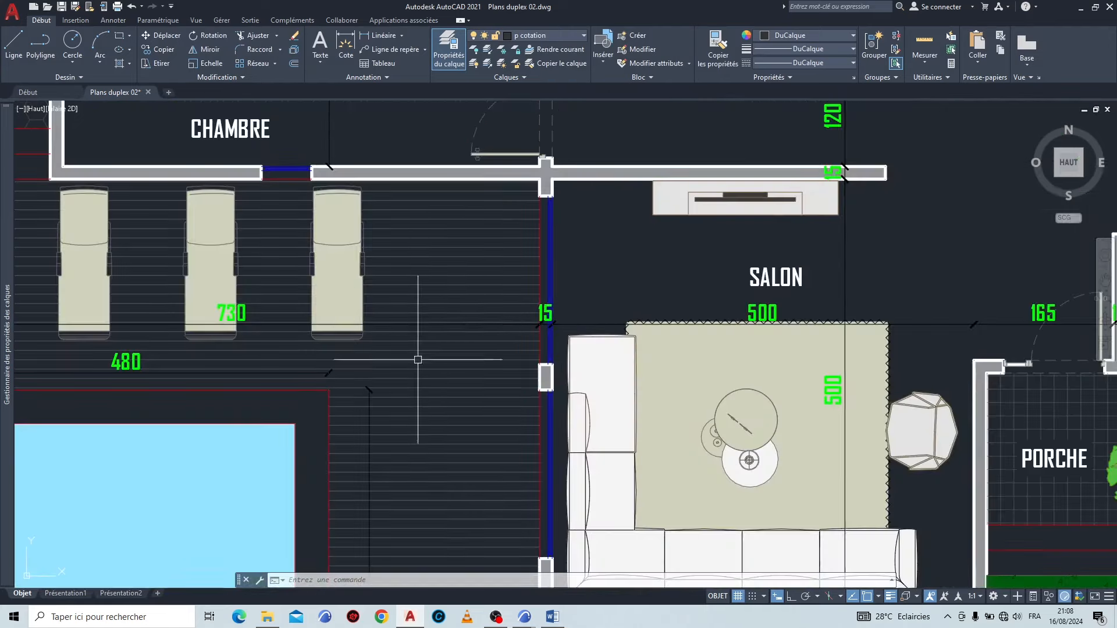
pyautogui.click(423, 304)
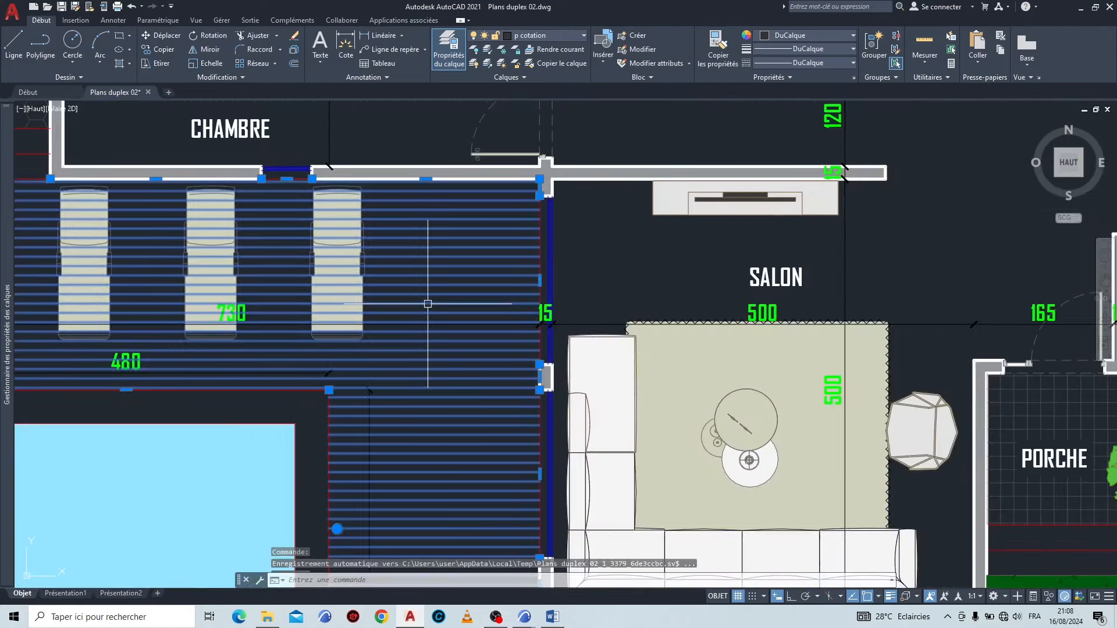
pyautogui.rightClick(428, 303)
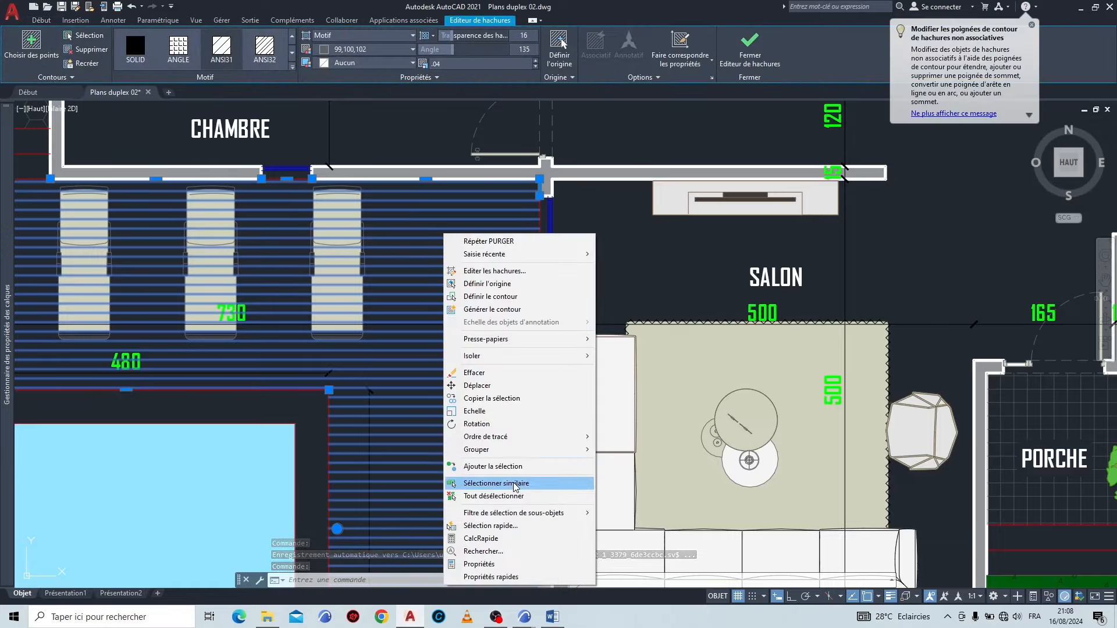
pyautogui.click(499, 551)
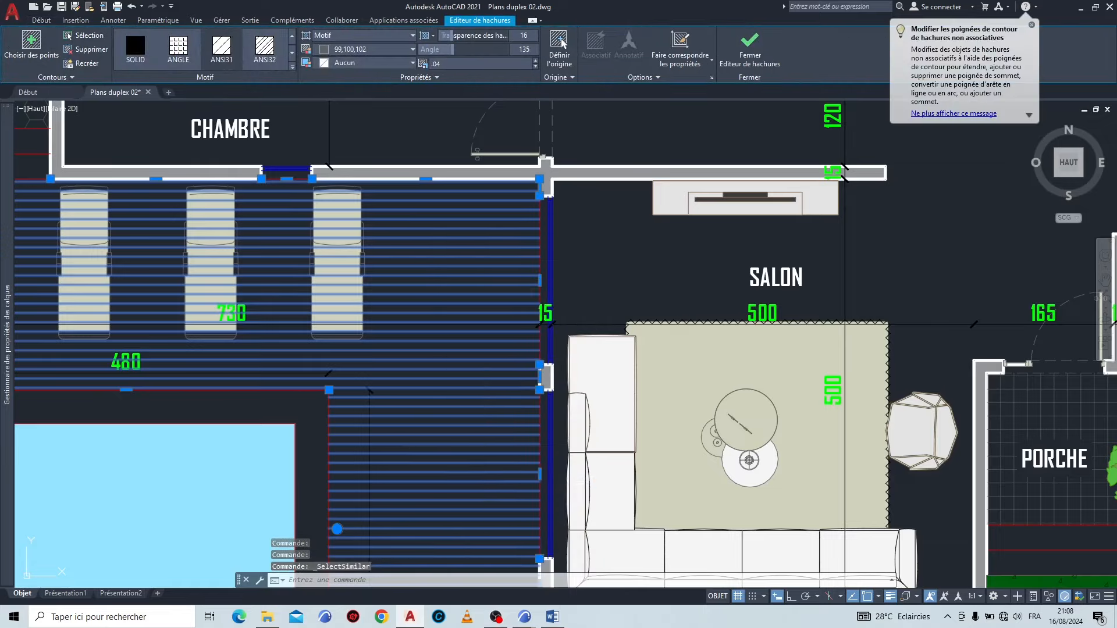
pyautogui.press('Delete')
# Step: Erase the solid light-blue water hatch inside the swimming pool
pyautogui.scroll(-5, 544, 375)
pyautogui.scroll(2, 451, 380)
pyautogui.scroll(2, 450, 380)
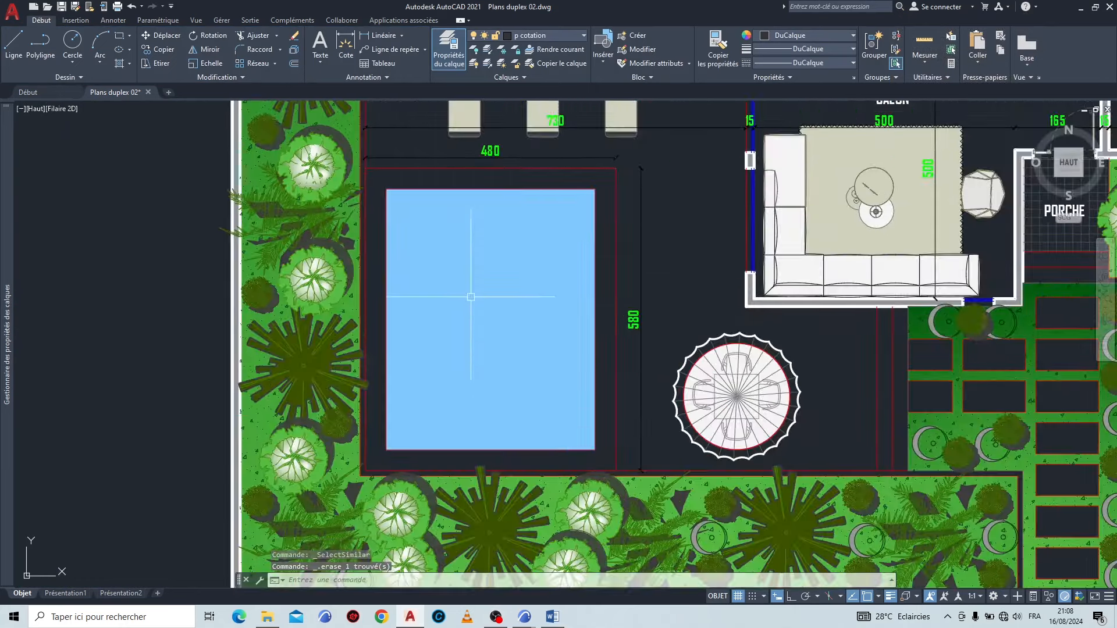
pyautogui.click(473, 295)
pyautogui.rightClick(469, 255)
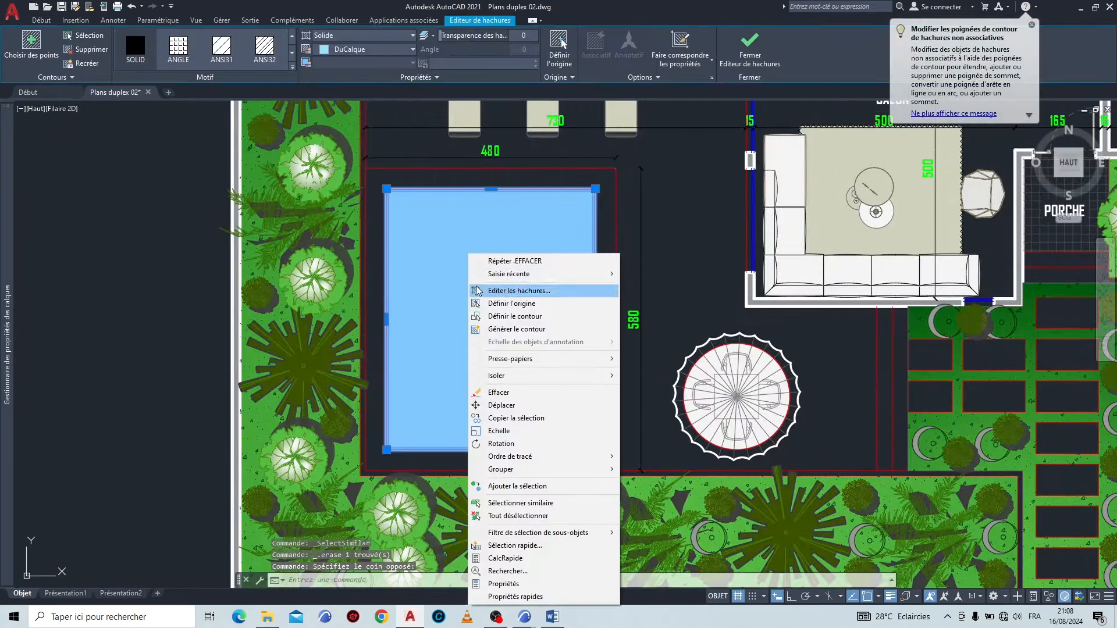
pyautogui.click(565, 228)
pyautogui.press('Delete')
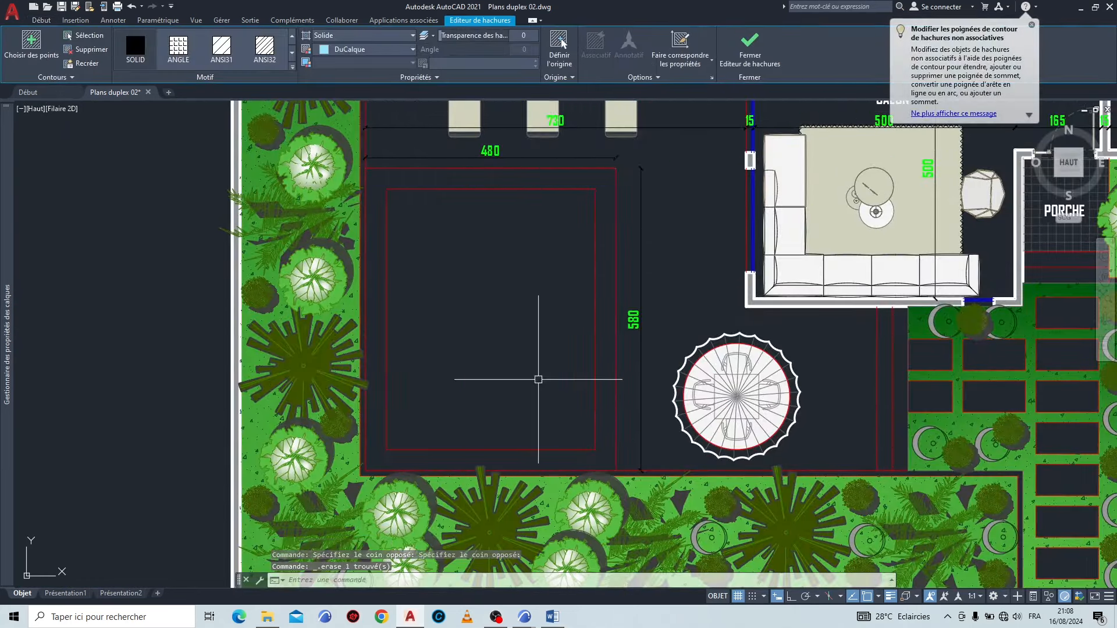
# Step: Select the green gradient lawn hatch with all similar hatches and erase them
pyautogui.scroll(6, 244, 407)
pyautogui.click(227, 403)
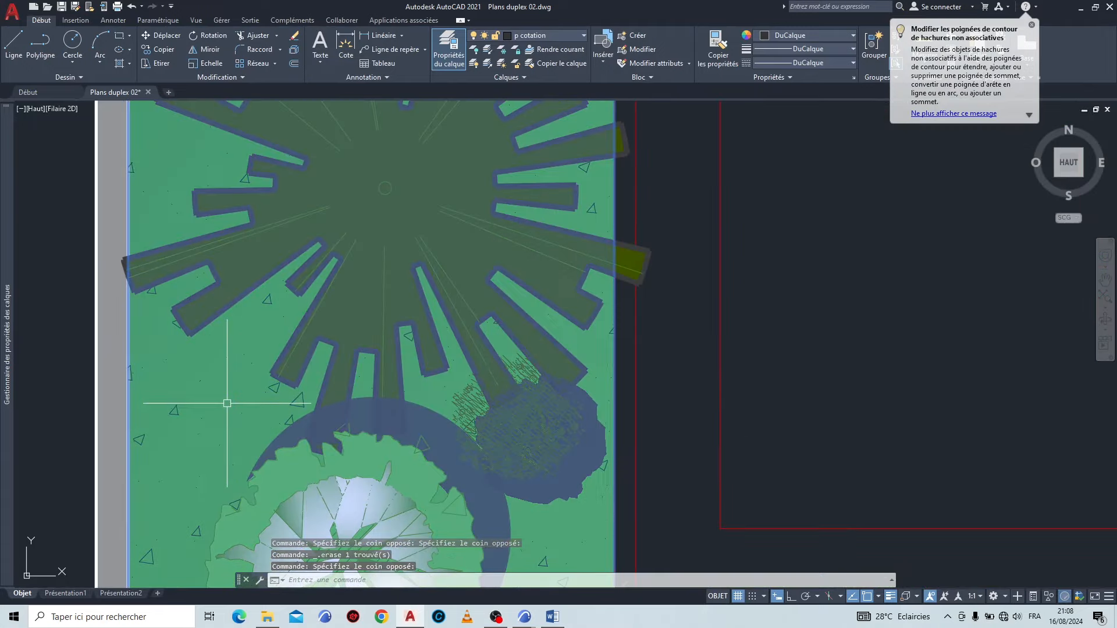
pyautogui.rightClick(217, 357)
pyautogui.moveTo(299, 230)
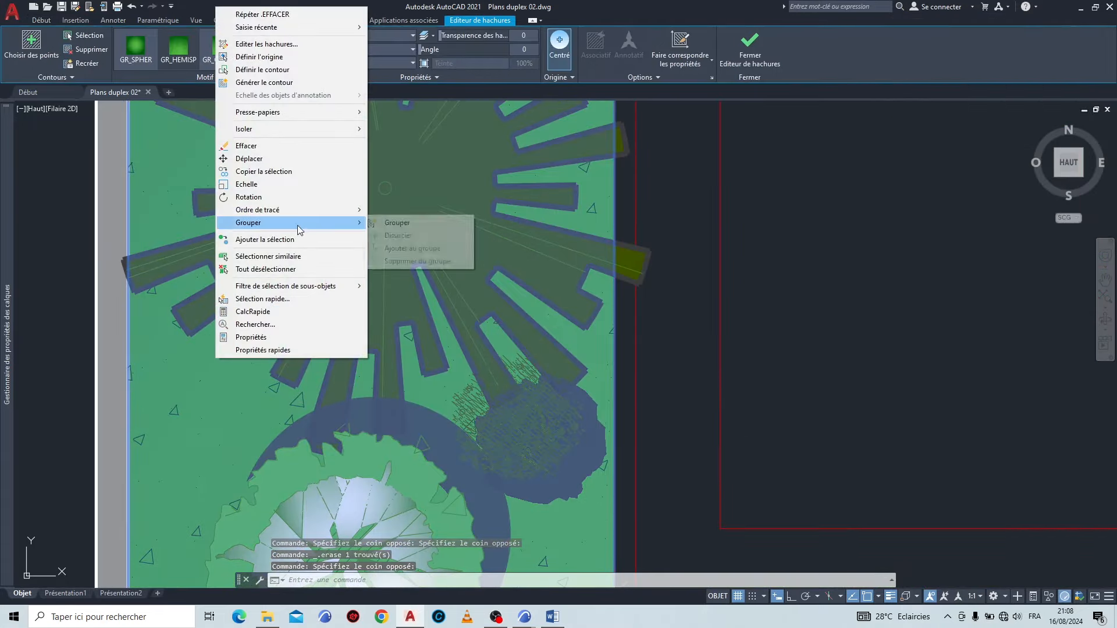
pyautogui.click(294, 256)
pyautogui.press('Delete')
# Step: Select the palm, round trees and shrubs beside the pool, extend the selection to all similar plants, and erase them
pyautogui.scroll(-4, 733, 360)
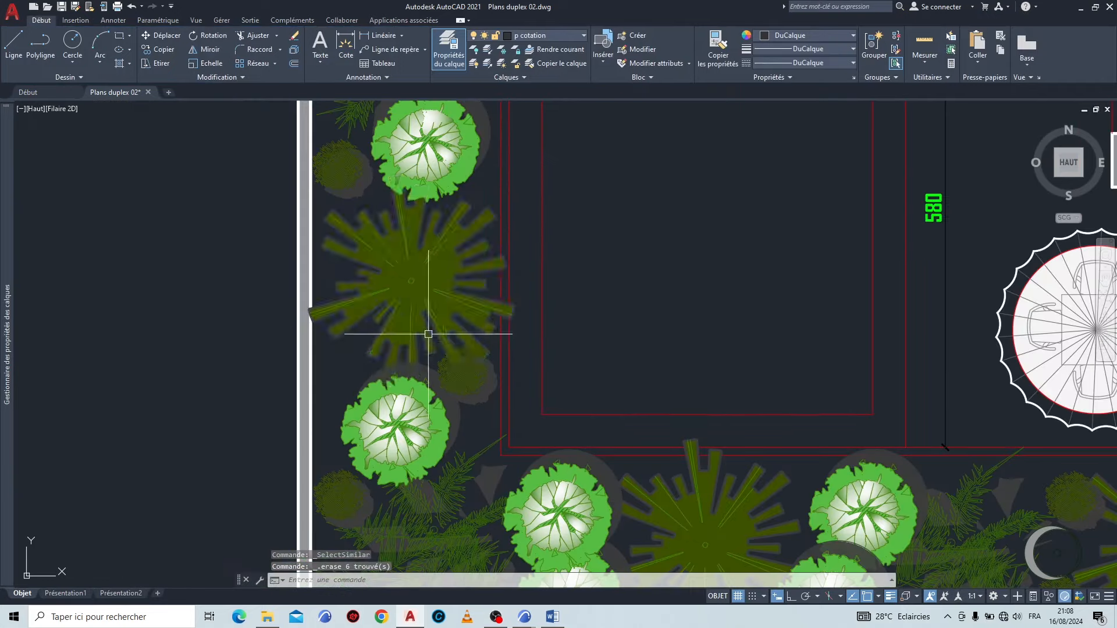
pyautogui.click(422, 320)
pyautogui.click(352, 166)
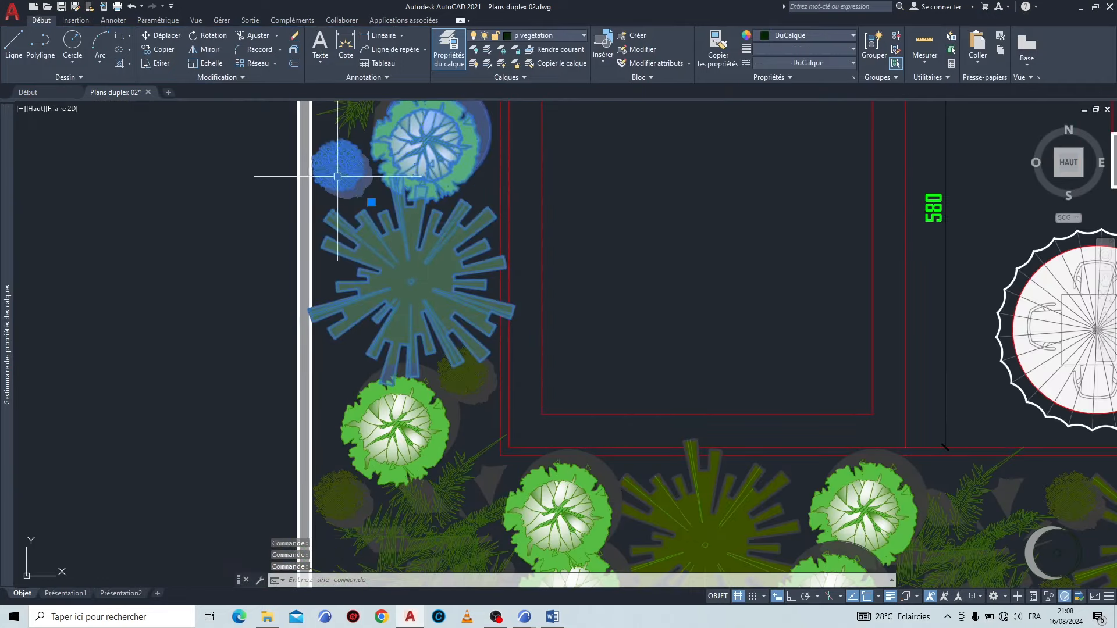
pyautogui.click(367, 417)
pyautogui.click(459, 380)
pyautogui.rightClick(621, 238)
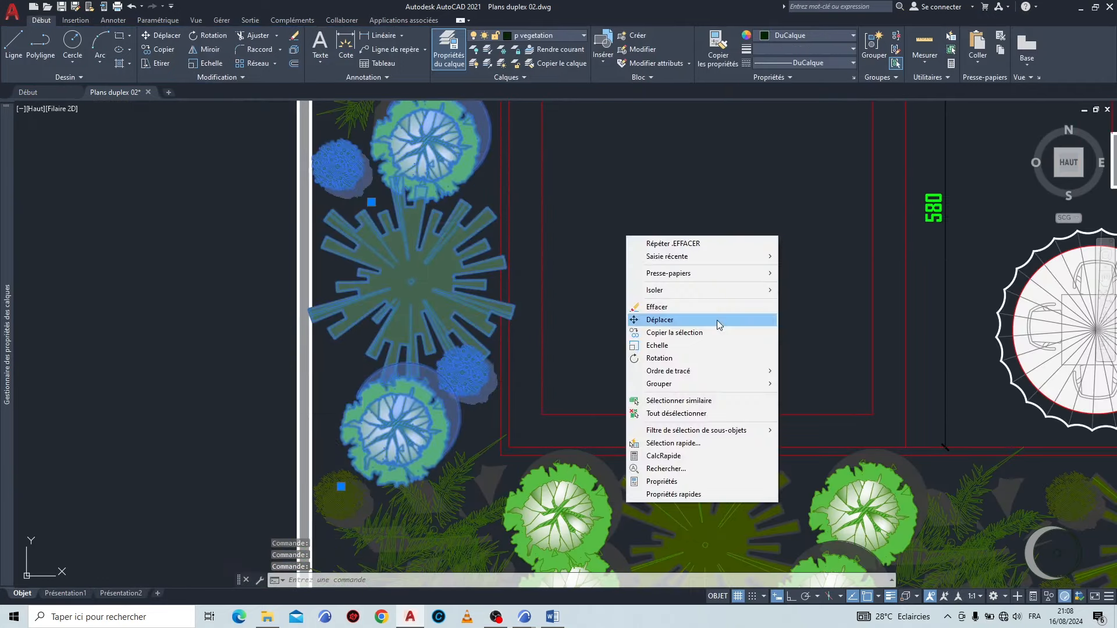
pyautogui.click(728, 401)
pyautogui.press('Delete')
# Step: Select one of the remaining fern-like plant blocks with all similar blocks and erase them
pyautogui.scroll(-3, 539, 402)
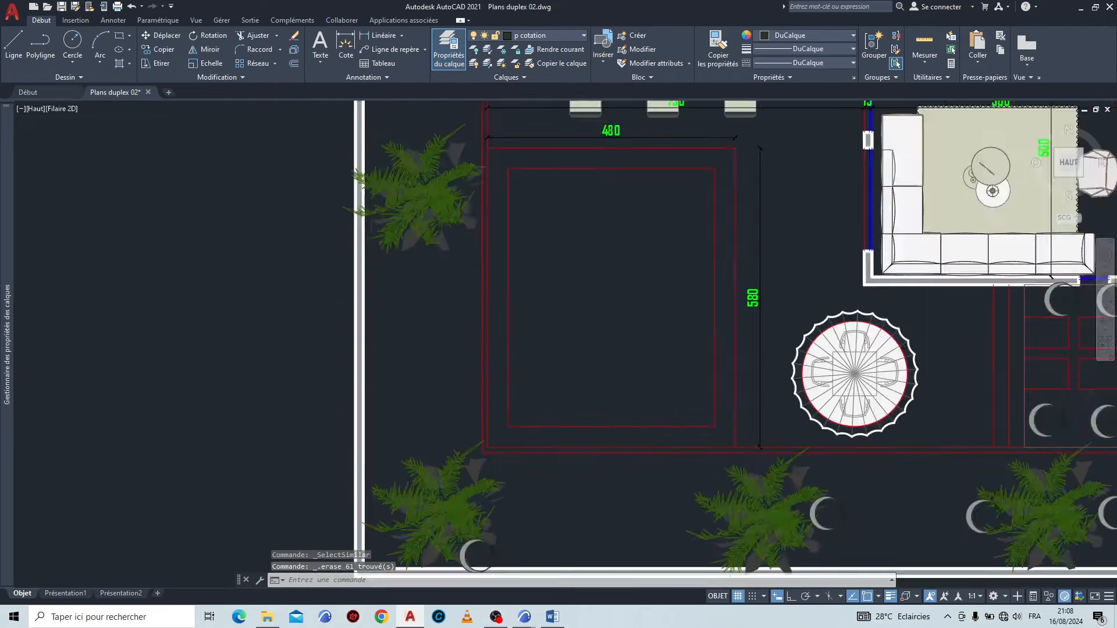
pyautogui.scroll(3, 461, 249)
pyautogui.rightClick(379, 189)
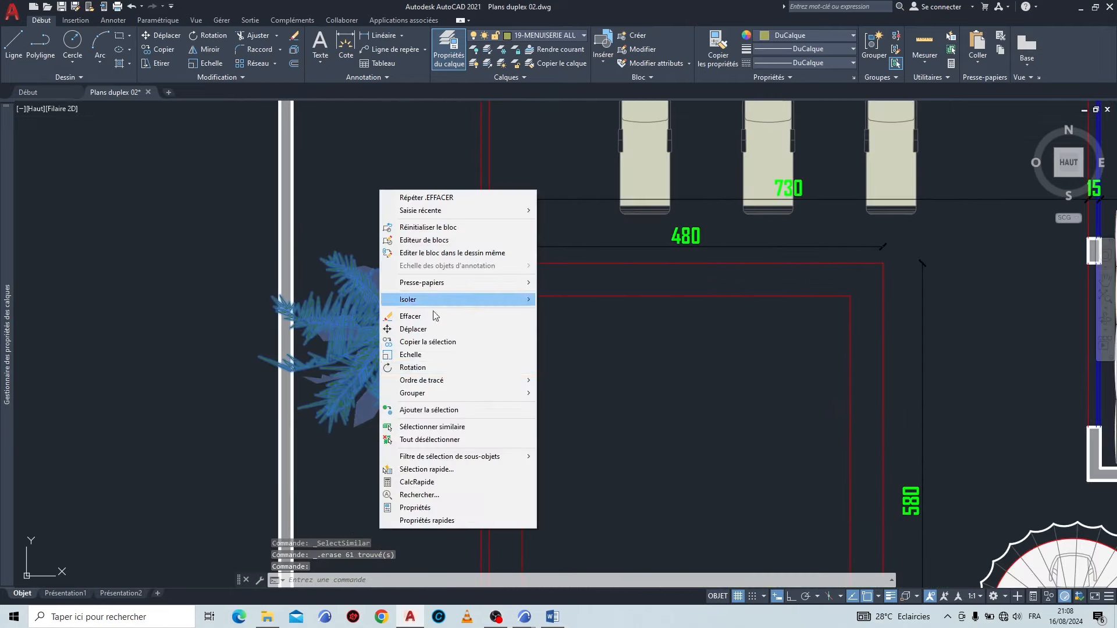
pyautogui.click(449, 432)
pyautogui.press('Delete')
# Step: Select the salon rug's fill and zigzag border with all similar objects and erase them
pyautogui.scroll(-5, 428, 357)
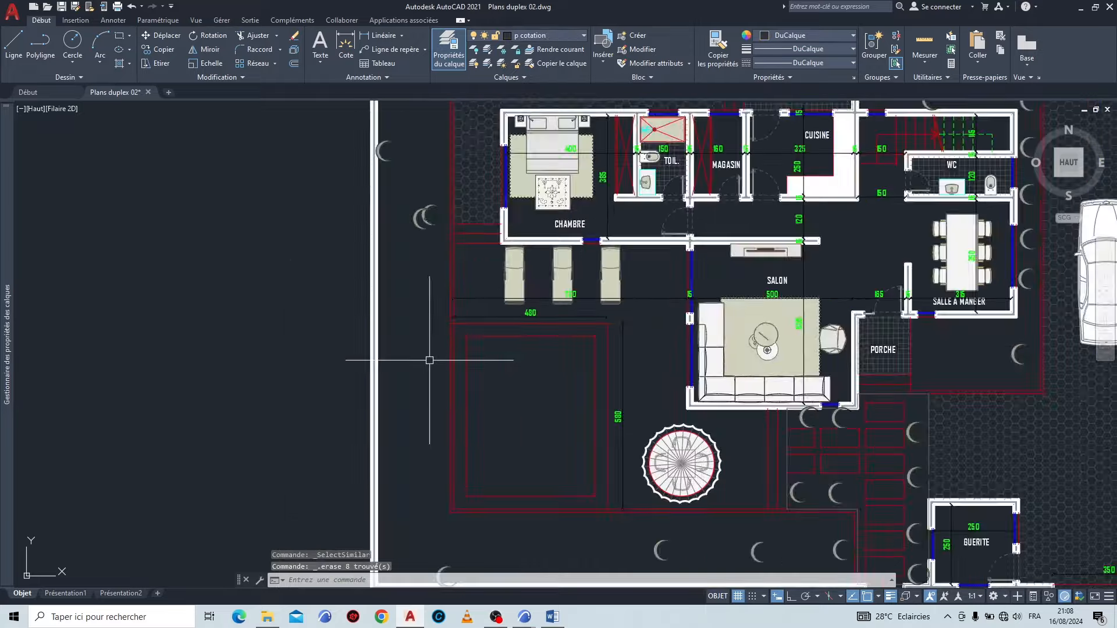
pyautogui.scroll(5, 447, 362)
pyautogui.scroll(4, 447, 362)
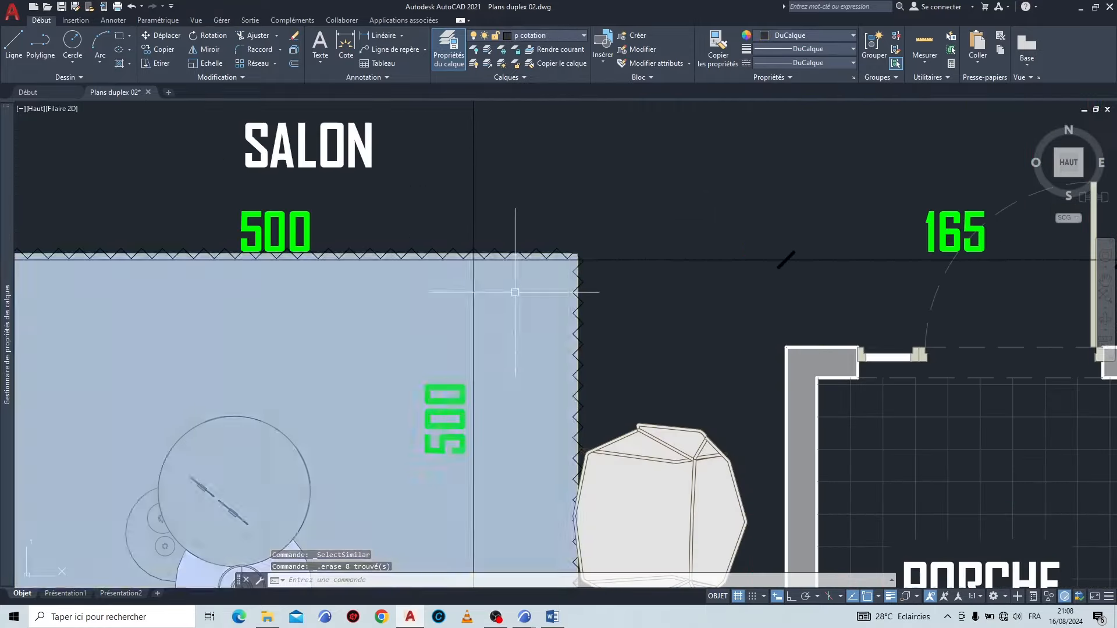
pyautogui.click(604, 292)
pyautogui.click(531, 365)
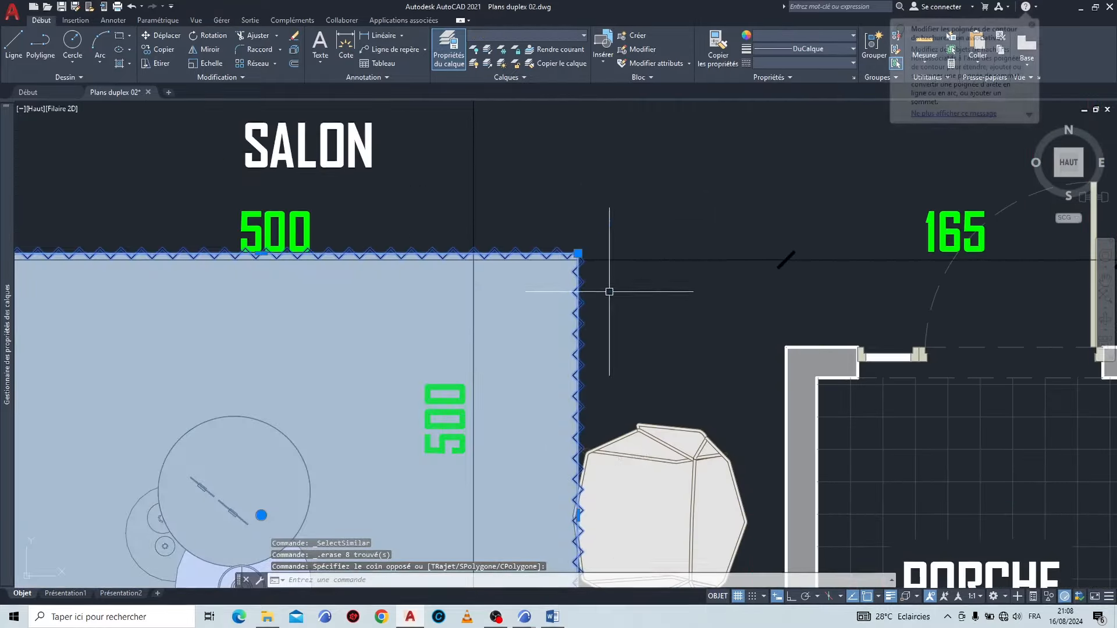
pyautogui.rightClick(610, 292)
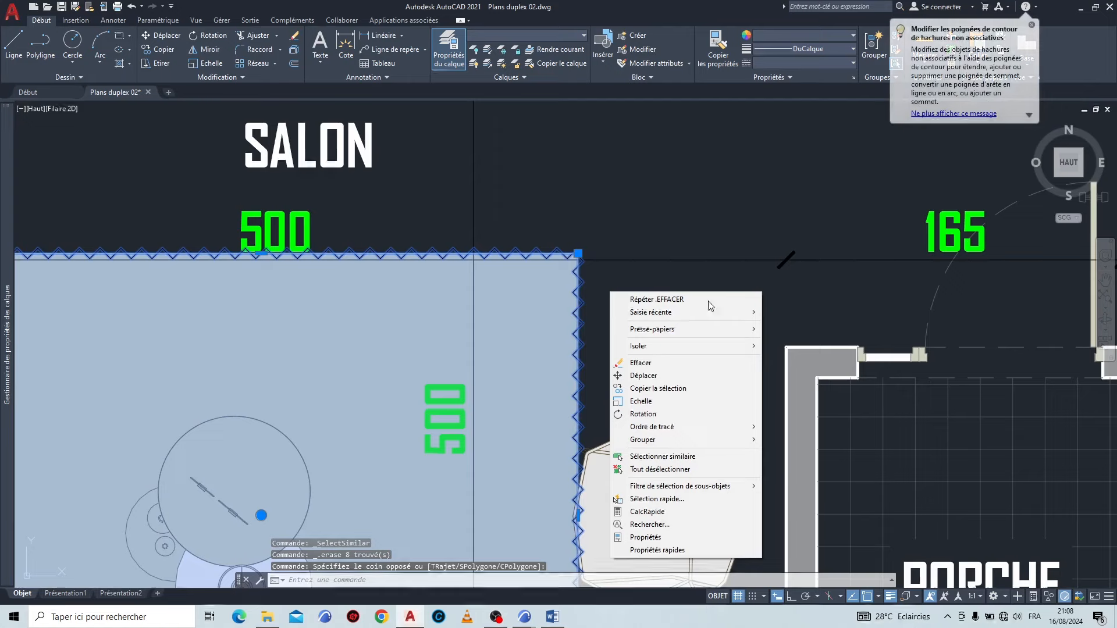
pyautogui.click(693, 457)
pyautogui.press('Delete')
# Step: Erase the dining table and its six chairs from the SALLE A MANGER
pyautogui.scroll(-5, 531, 320)
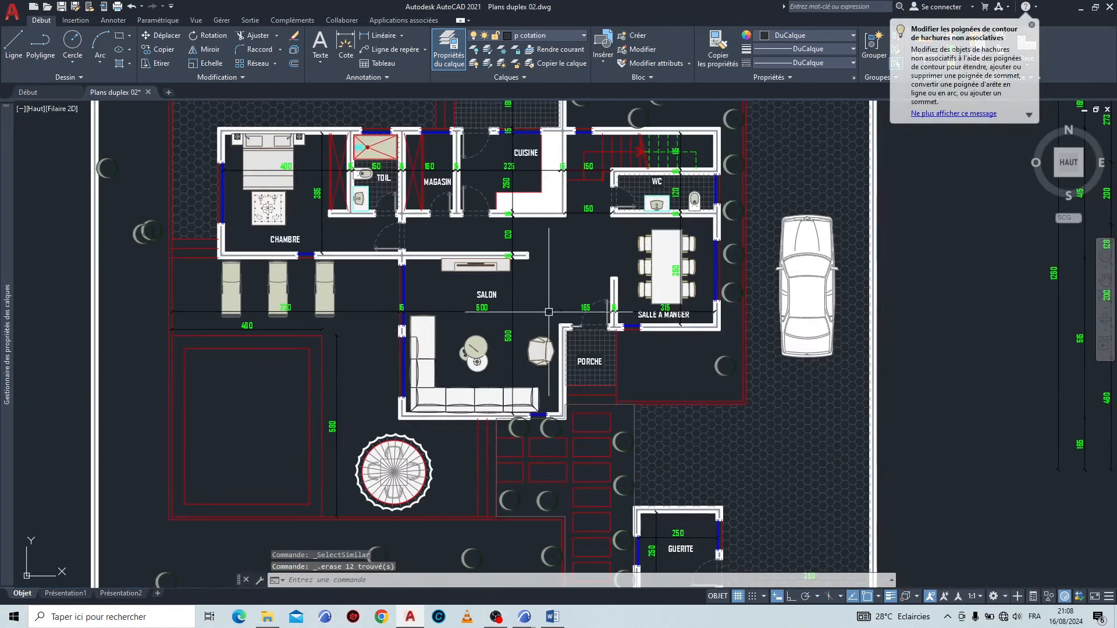
pyautogui.scroll(5, 662, 217)
pyautogui.click(516, 182)
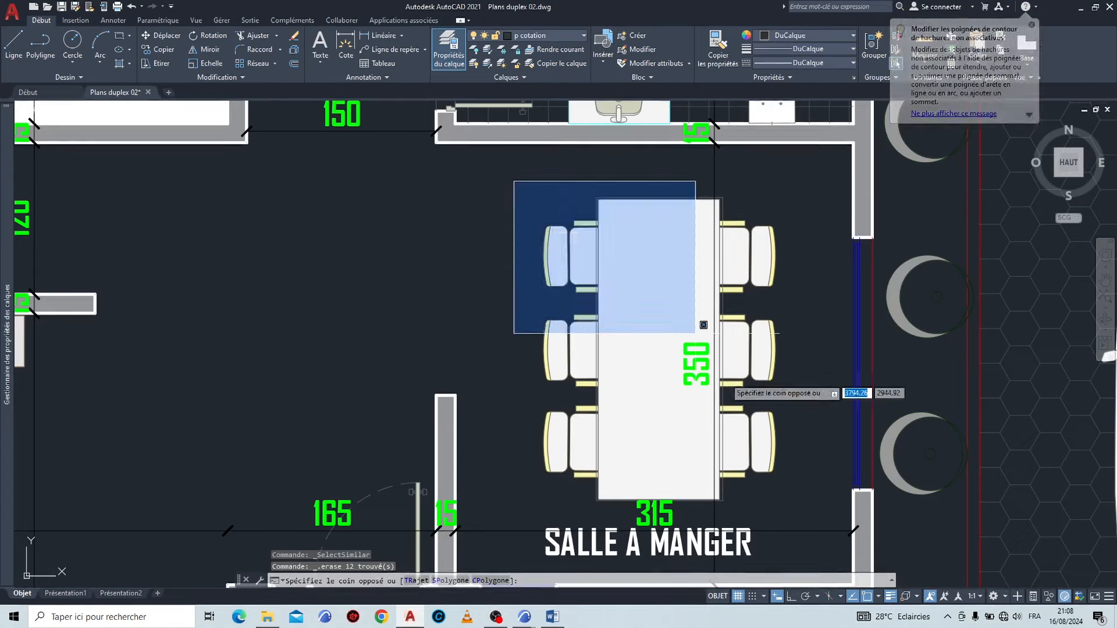
pyautogui.scroll(-2, 636, 249)
pyautogui.click(728, 393)
pyautogui.press('Delete')
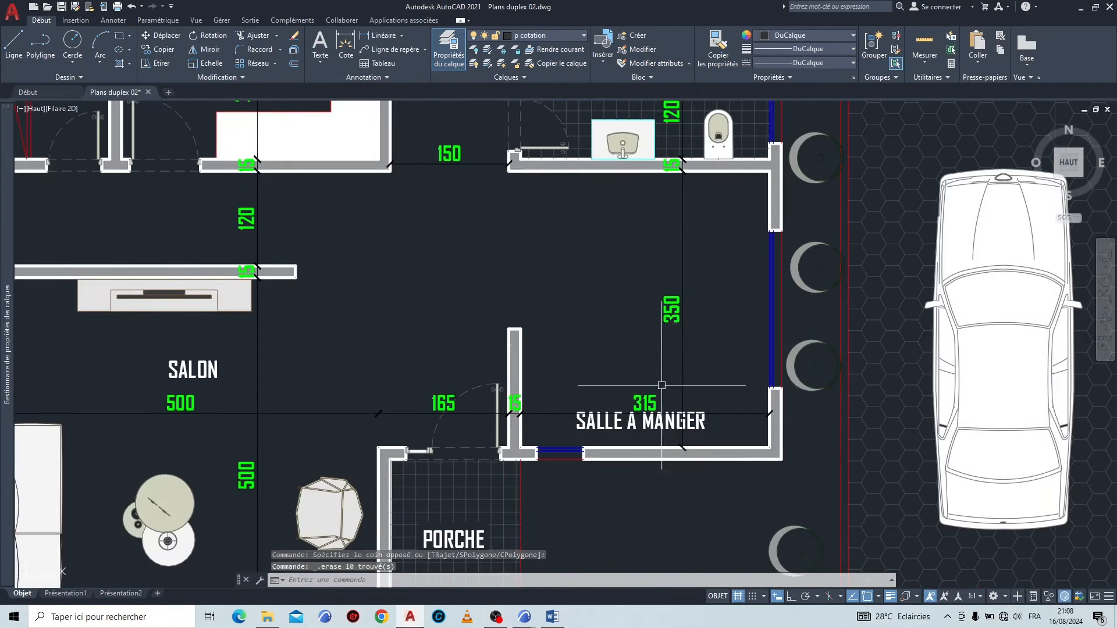
# Step: Select the 315 dimension in the SALLE A MANGER with all similar dimensions and erase them
pyautogui.scroll(4, 653, 399)
pyautogui.click(652, 425)
pyautogui.rightClick(545, 226)
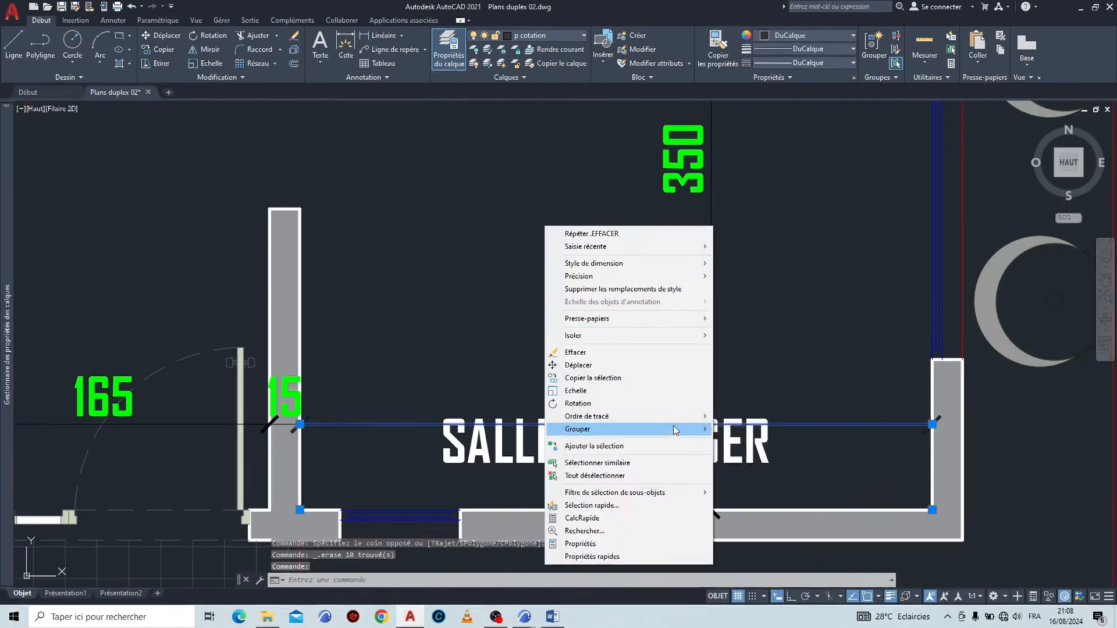
pyautogui.click(640, 466)
pyautogui.press('Delete')
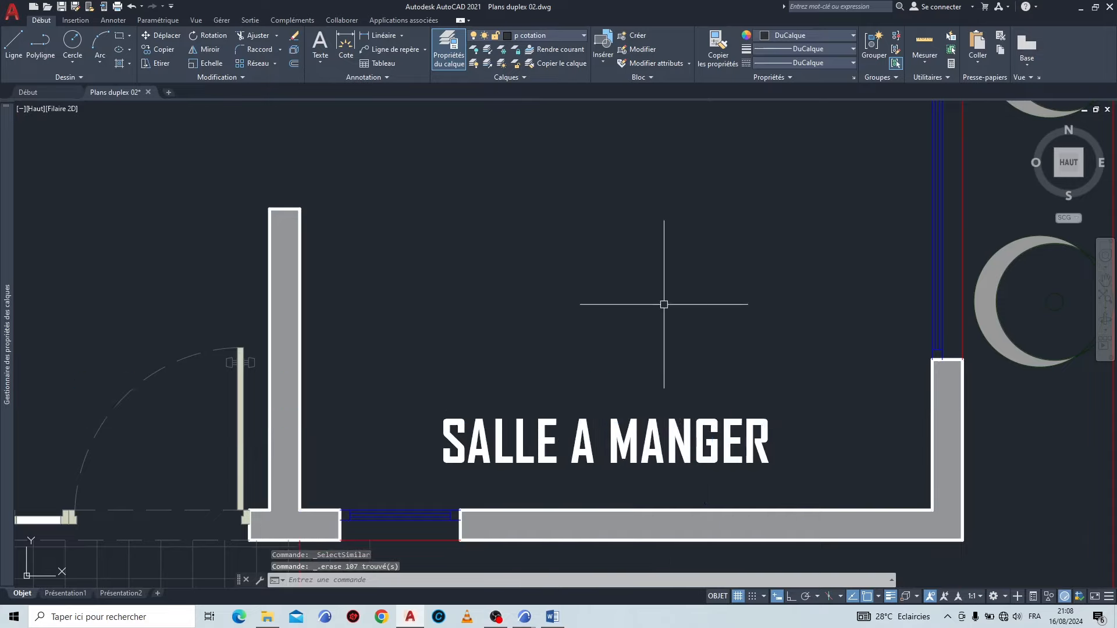
# Step: Select the solid grey hatch of the wall beside the SALLE A MANGER with all similar hatches and erase them
pyautogui.scroll(-4, 640, 308)
pyautogui.scroll(8, 623, 311)
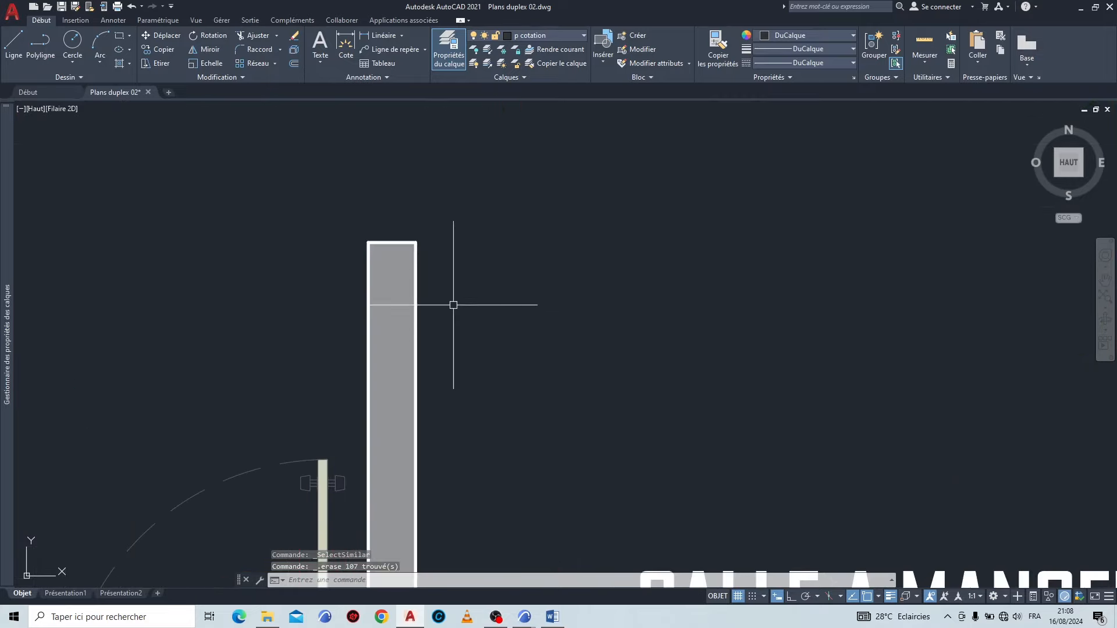
pyautogui.click(399, 290)
pyautogui.click(415, 296)
pyautogui.rightClick(534, 176)
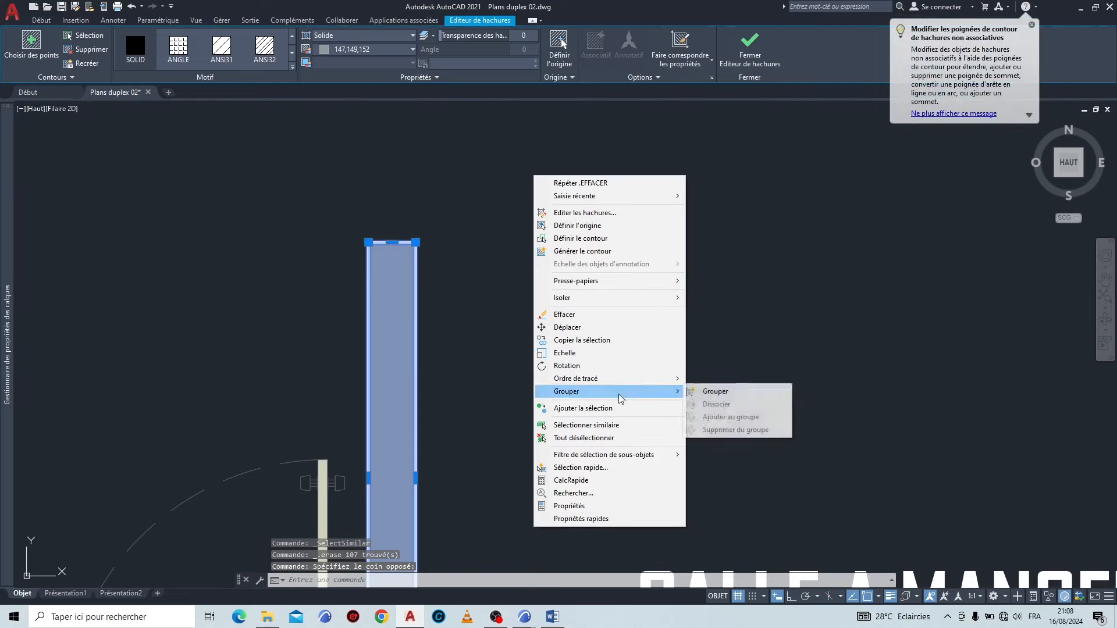
pyautogui.click(623, 425)
pyautogui.press('Delete')
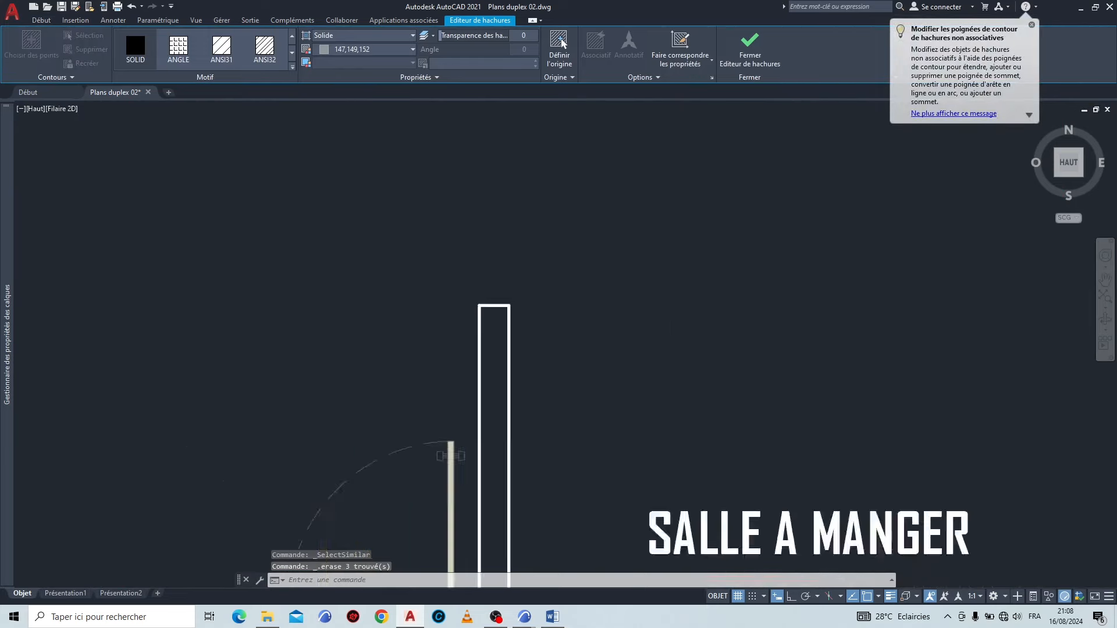
# Step: Erase the hexagonal paving hatch covering the outdoor areas around the ground-floor house
pyautogui.scroll(-6, 663, 405)
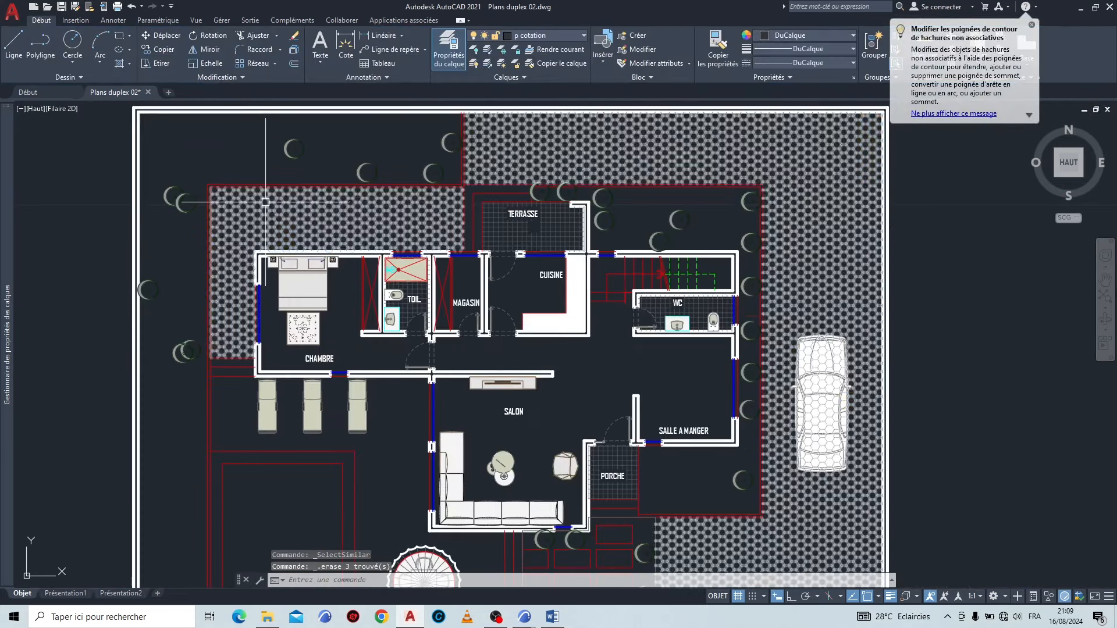
pyautogui.click(334, 168)
pyautogui.press('Delete')
pyautogui.scroll(5, 291, 130)
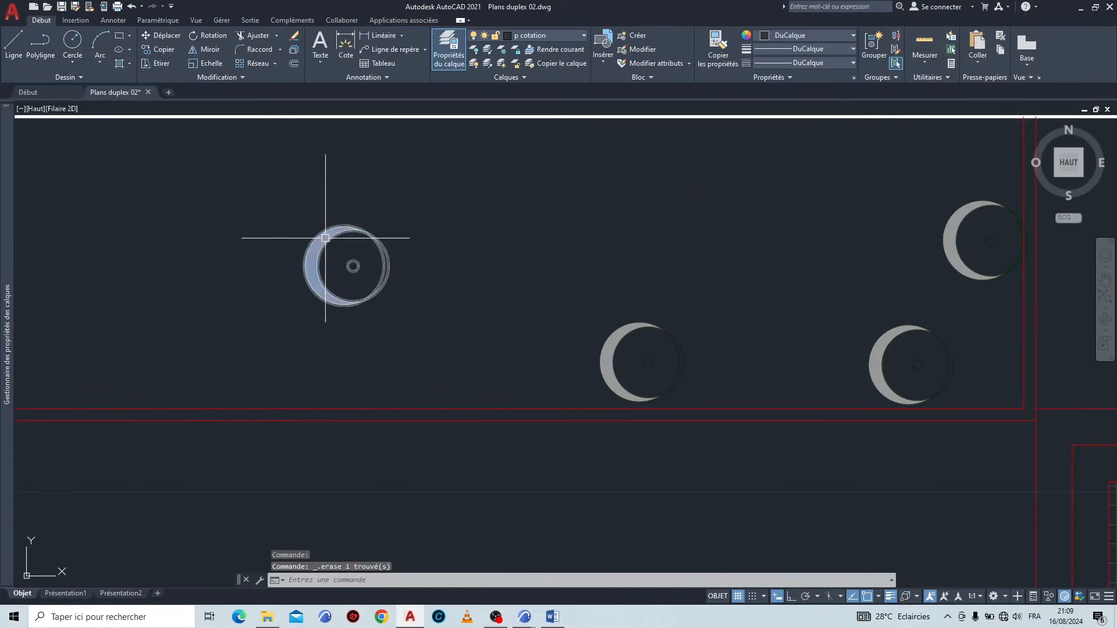
# Step: Select one of the round crescent-shaded plant symbols with all similar ones and erase them
pyautogui.click(324, 262)
pyautogui.rightClick(438, 155)
pyautogui.click(466, 392)
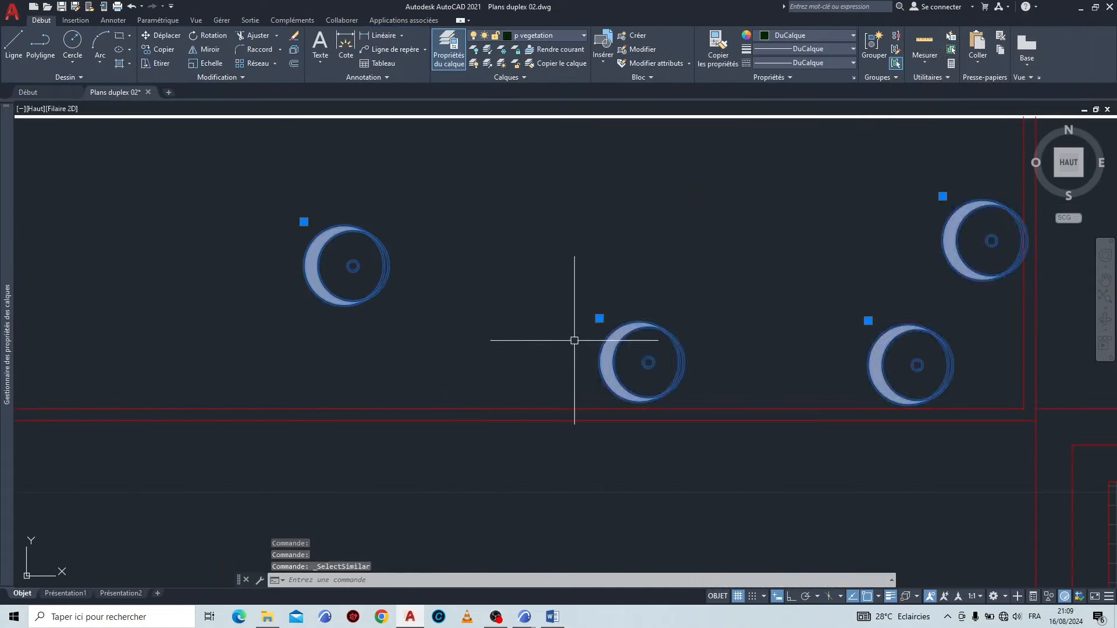
pyautogui.press('Delete')
# Step: Select the bed and patterned rug in the ground-floor CHAMBRE with all similar furniture and erase them
pyautogui.scroll(-8, 558, 326)
pyautogui.scroll(8, 522, 304)
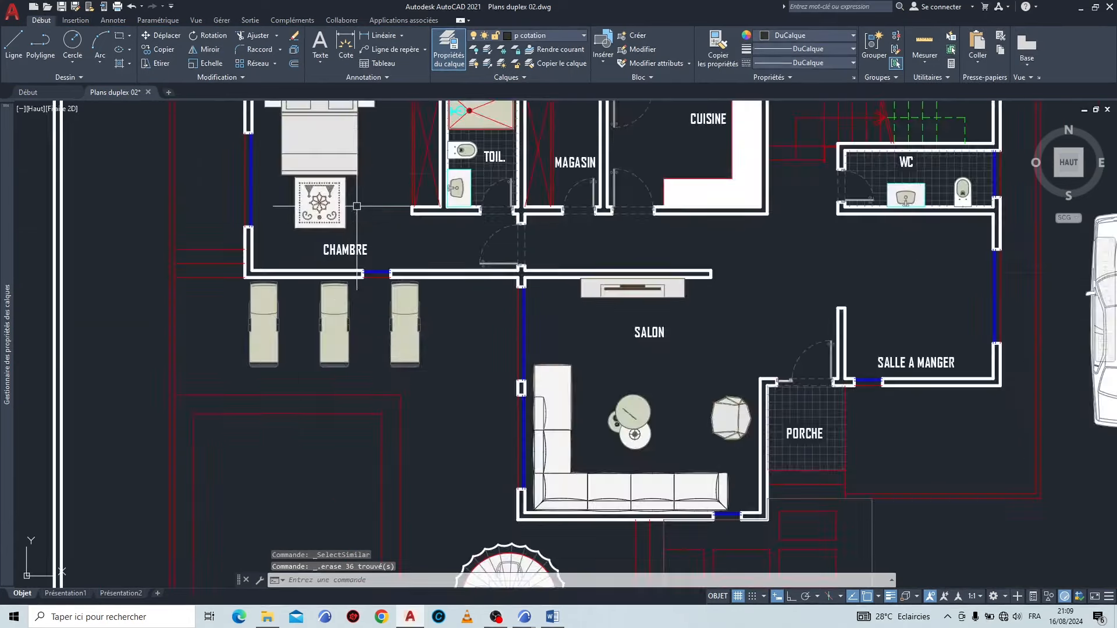
pyautogui.click(373, 139)
pyautogui.click(276, 224)
pyautogui.rightClick(399, 247)
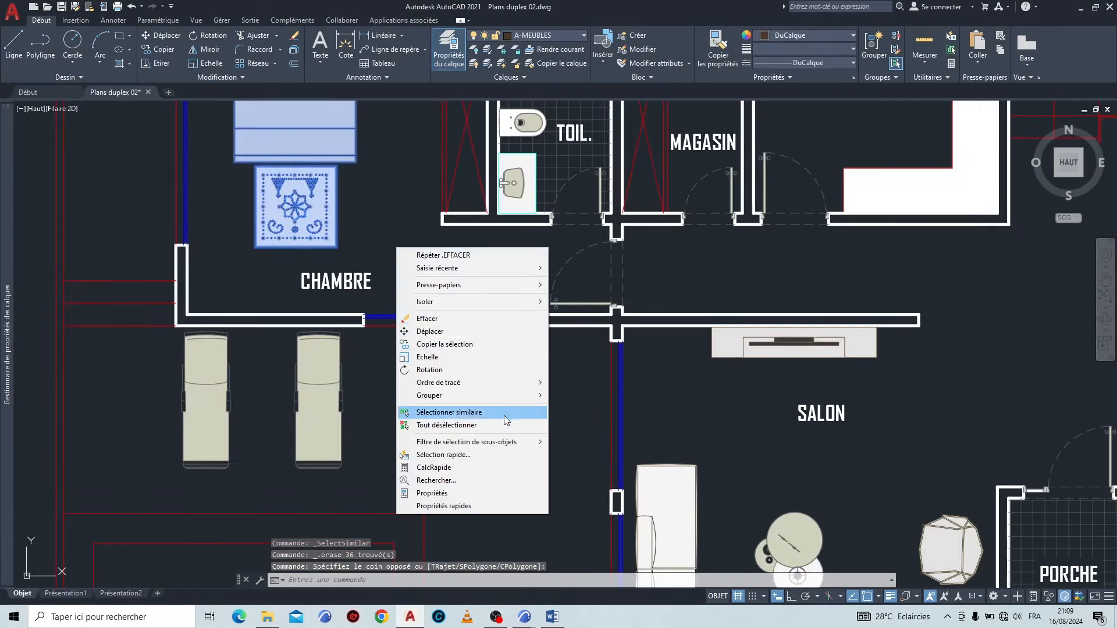
pyautogui.click(442, 411)
pyautogui.press('Delete')
# Step: Select the sanitary fixtures and tile hatch in the TOIL. room with all similar objects and erase them
pyautogui.scroll(3, 508, 230)
pyautogui.click(508, 231)
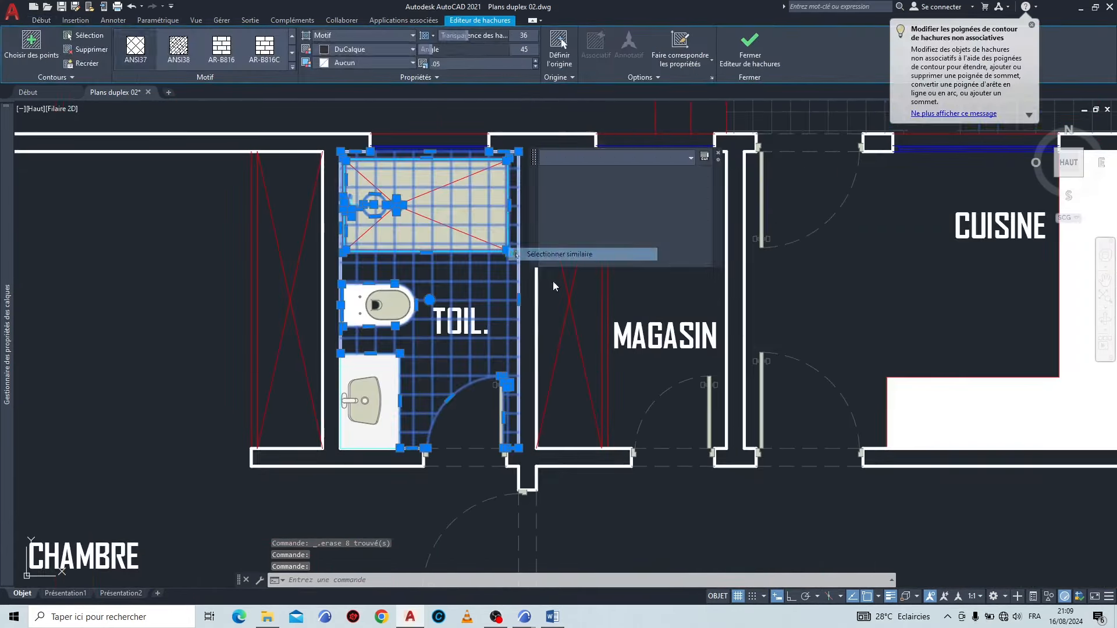
pyautogui.press('Delete')
# Step: Select the SALON sofa elements with all similar objects, add the coffee tables and armchair, and erase them
pyautogui.scroll(-4, 509, 230)
pyautogui.click(273, 384)
pyautogui.click(221, 285)
pyautogui.rightClick(304, 200)
pyautogui.click(416, 367)
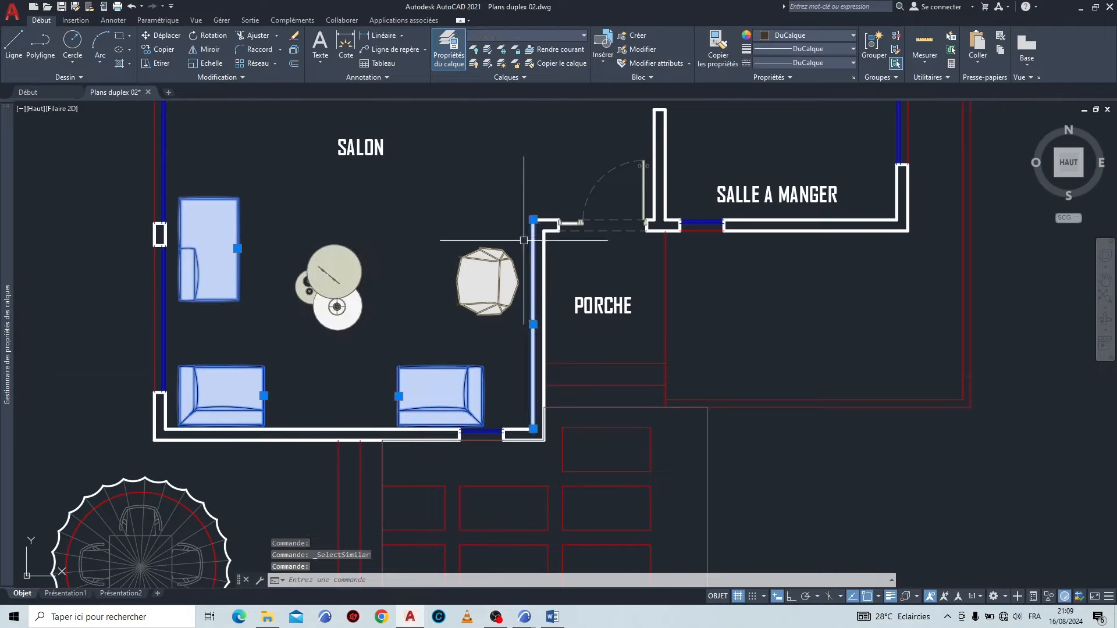
pyautogui.click(526, 241)
pyautogui.click(379, 253)
pyautogui.press('Delete')
# Step: Erase the coffee tables and TV unit beside the upper-floor TERRASSE, plus the leftover object near the SUITE PARENTALE
pyautogui.scroll(-8, 379, 254)
pyautogui.scroll(6, 521, 461)
pyautogui.click(553, 319)
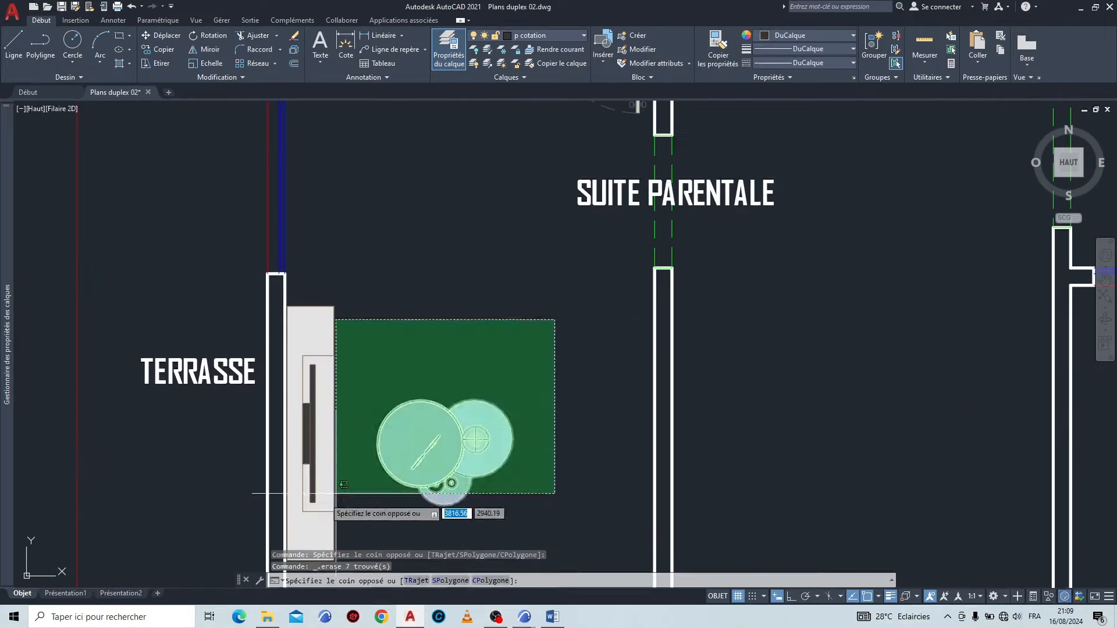
pyautogui.click(306, 493)
pyautogui.press('Delete')
pyautogui.click(706, 279)
pyautogui.click(676, 295)
pyautogui.click(725, 266)
pyautogui.press('Delete')
# Step: Erase the round scalloped parasol with its table and chairs in the yard of the ground-floor plan
pyautogui.scroll(-12, 721, 302)
pyautogui.scroll(6, 288, 396)
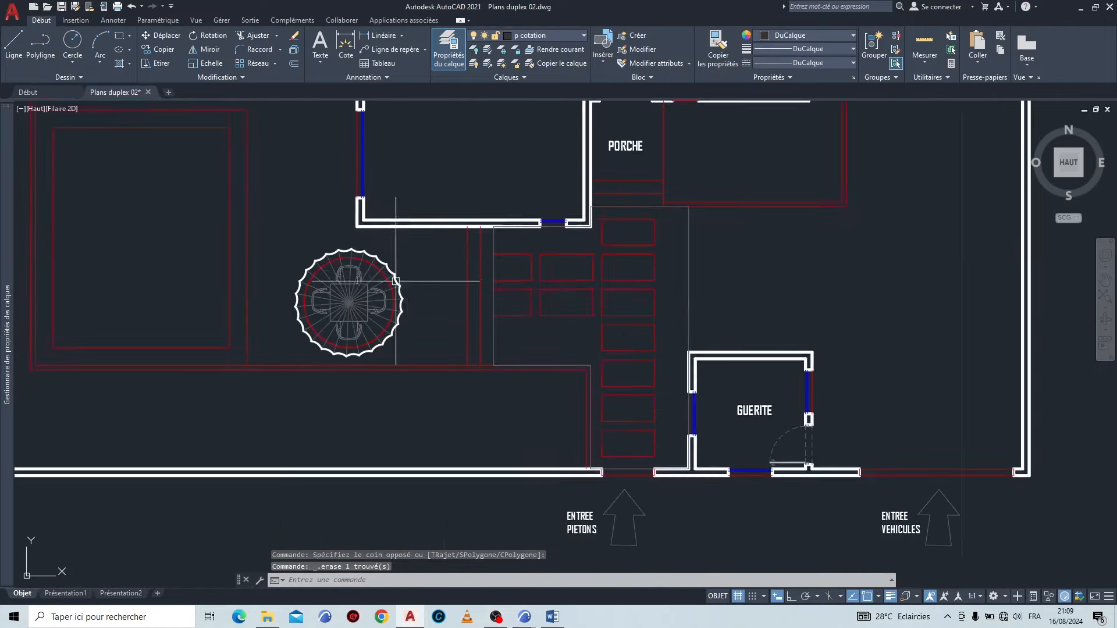
pyautogui.click(394, 279)
pyautogui.press('Delete')
pyautogui.scroll(2, 256, 265)
pyautogui.press('Delete')
# Step: Erase the TV unit against the upper wall of the ground-floor SALON
pyautogui.scroll(-6, 418, 399)
pyautogui.scroll(4, 582, 512)
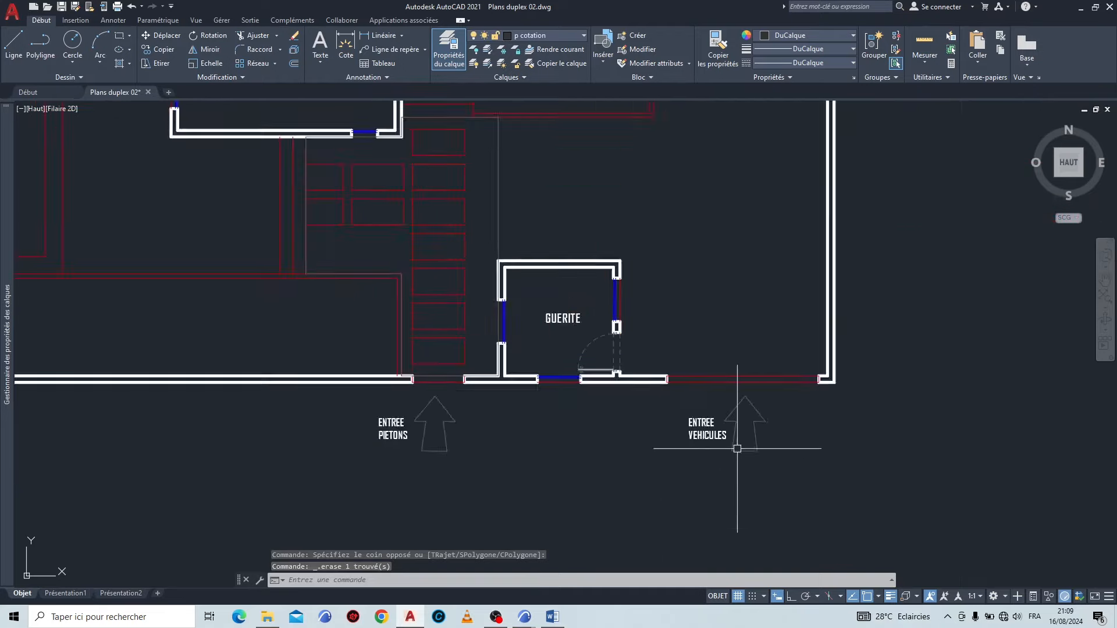
pyautogui.scroll(-5, 652, 433)
pyautogui.scroll(5, 518, 279)
pyautogui.scroll(-6, 487, 351)
pyautogui.scroll(8, 487, 351)
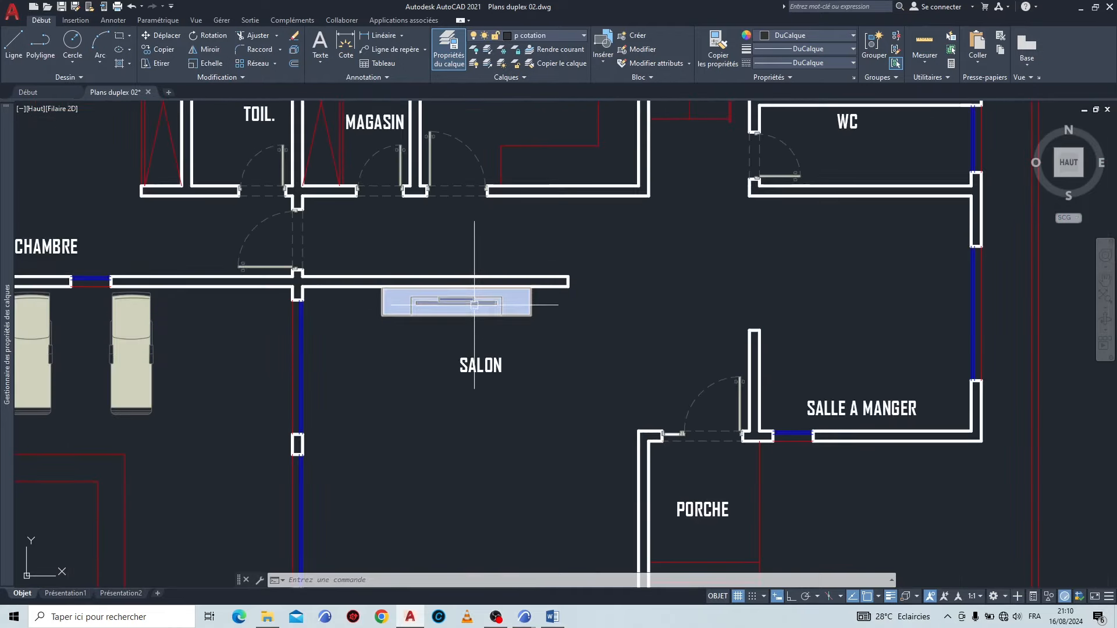
pyautogui.click(454, 304)
pyautogui.press('Delete')
# Step: Erase the three sun loungers outside the CHAMBRE on the ground-floor plan
pyautogui.scroll(-6, 430, 344)
pyautogui.scroll(6, 298, 352)
pyautogui.click(483, 328)
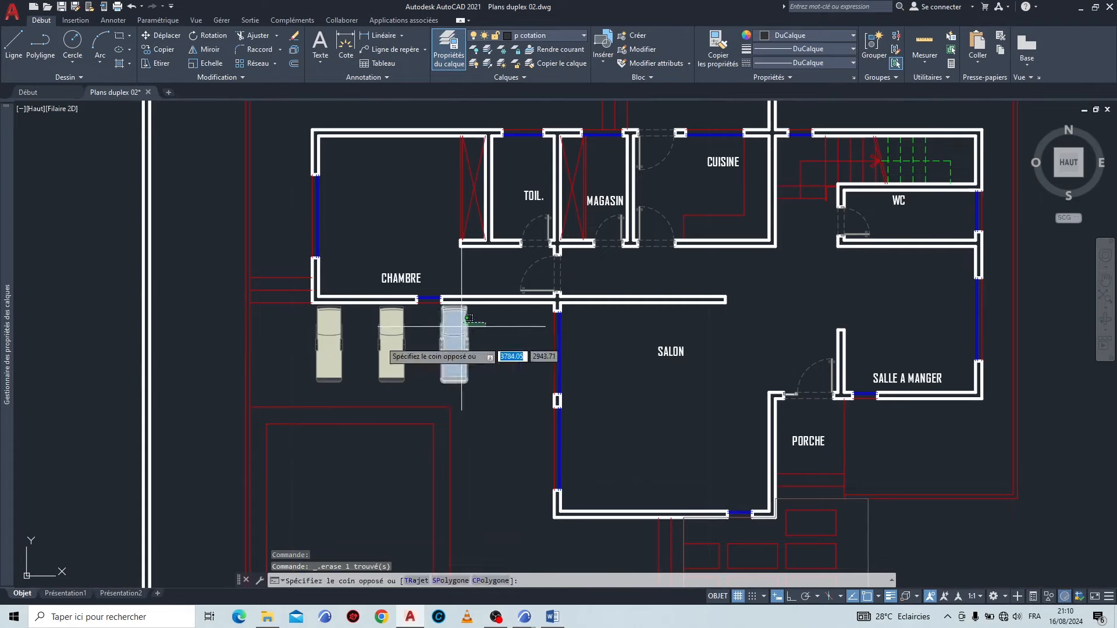
pyautogui.click(307, 361)
pyautogui.press('Delete')
# Step: Save the cleaned duplex drawing under its existing file name
pyautogui.scroll(-3, 343, 366)
pyautogui.scroll(-4, 353, 366)
pyautogui.moveTo(526, 359); pyautogui.dragTo(463, 359, button='middle')
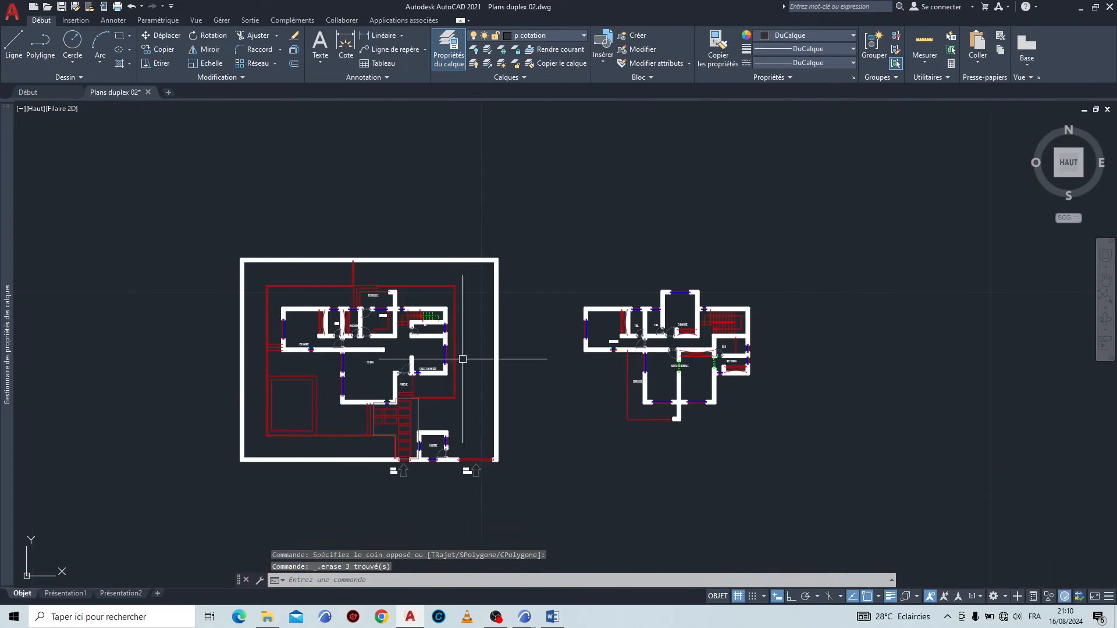
pyautogui.click(541, 333)
pyautogui.hotkey('ctrl', 's')
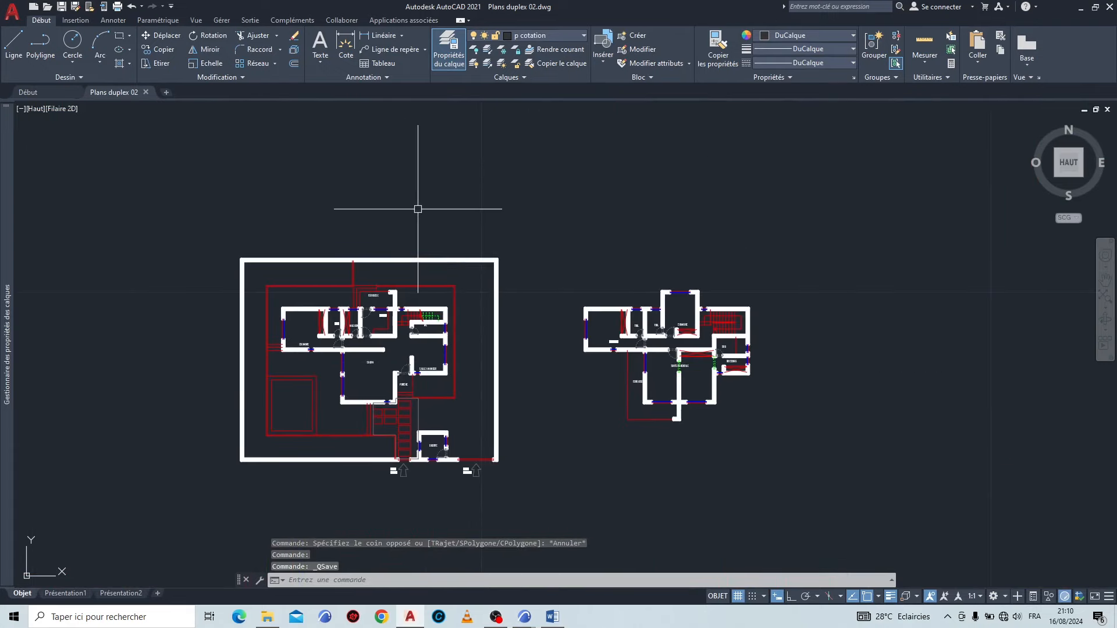
# Step: Switch to ARCHICAD and create a new project from the default template with the last used work environment profile
pyautogui.click(14, 14)
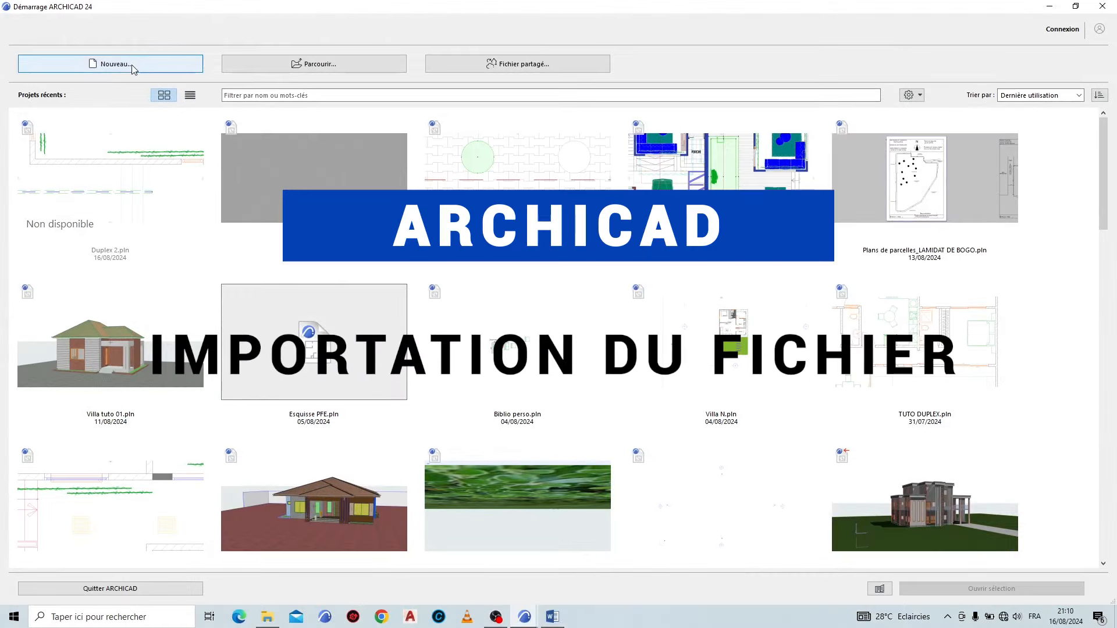
pyautogui.click(131, 66)
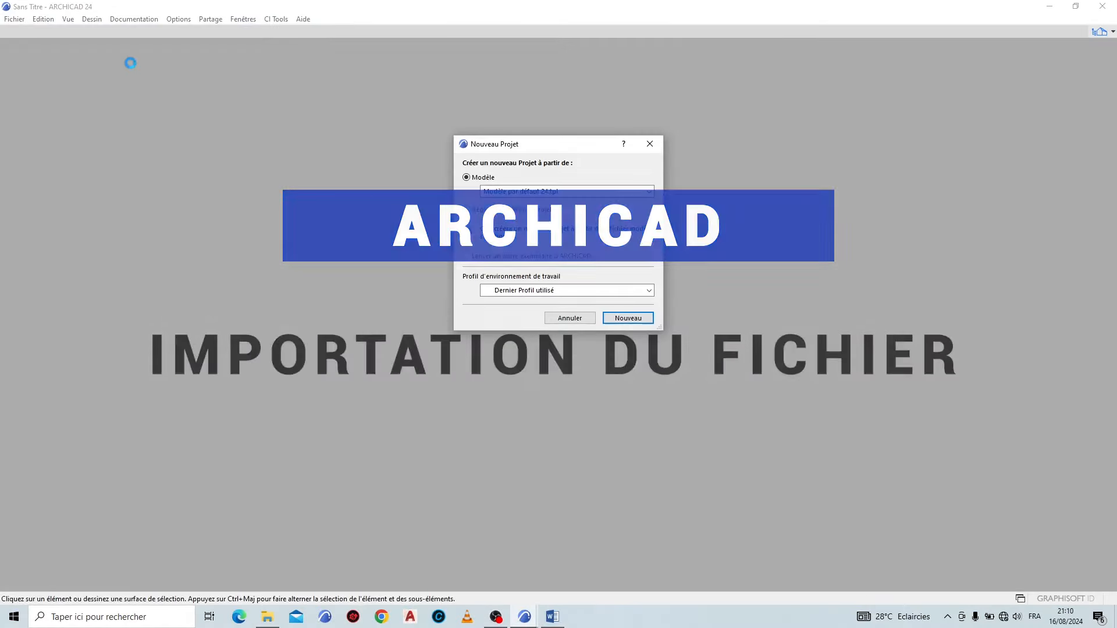
pyautogui.click(615, 318)
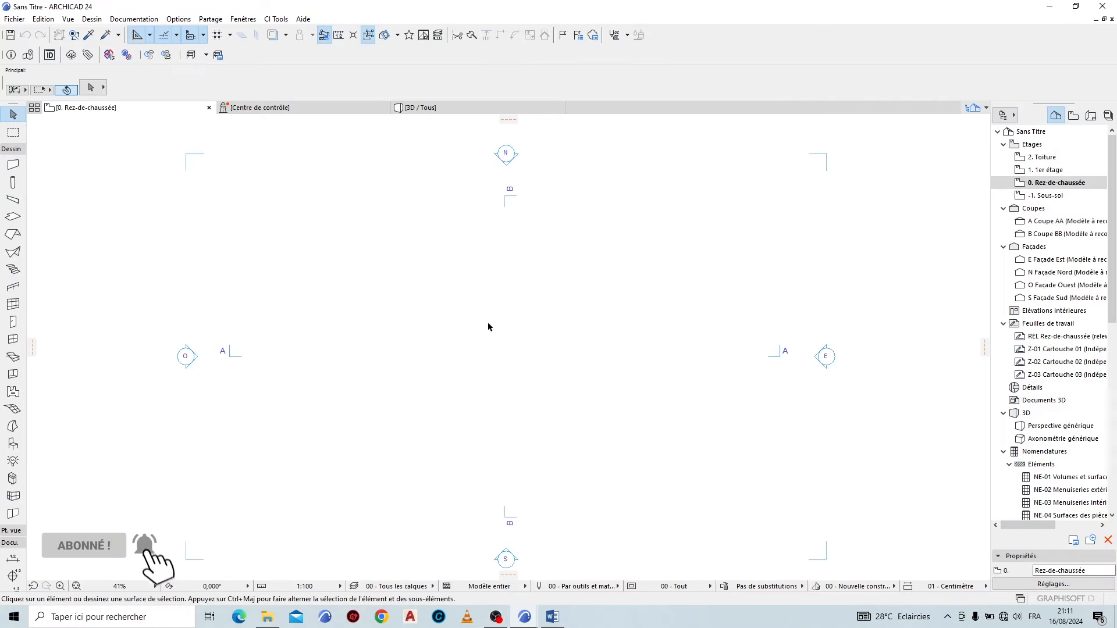
# Step: Set the project's working length unit to centimètre
pyautogui.click(178, 19)
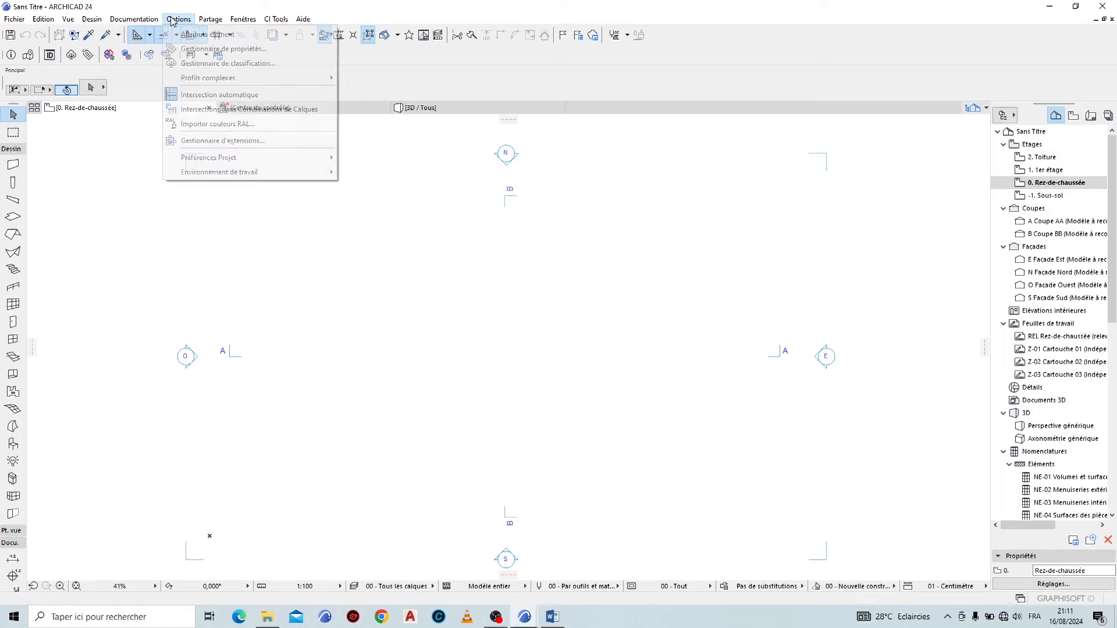
pyautogui.moveTo(239, 157)
pyautogui.click(378, 156)
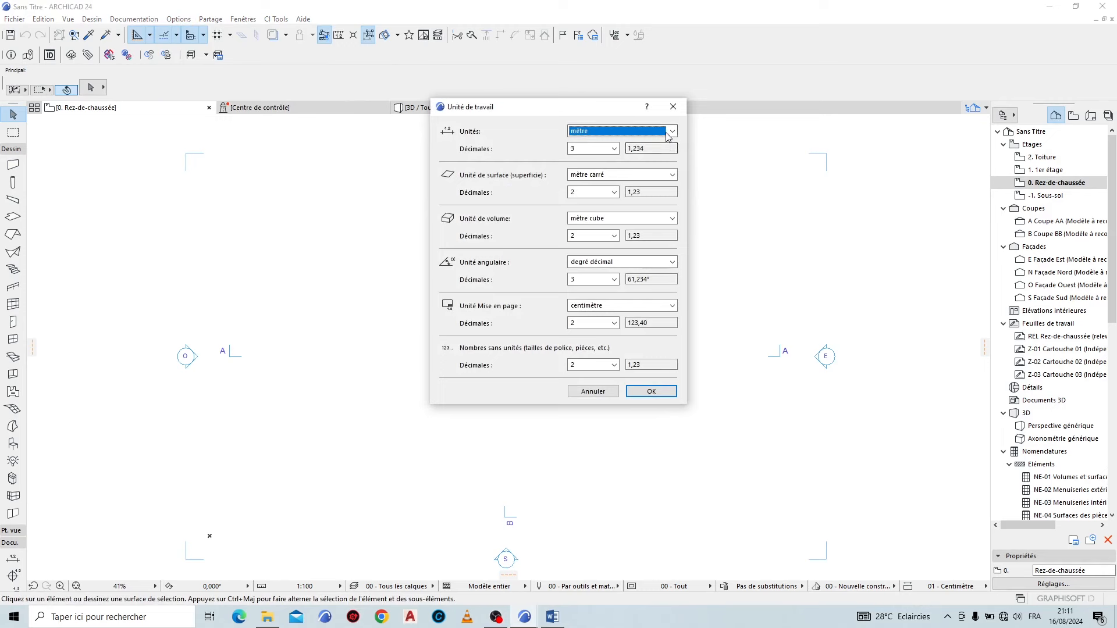
pyautogui.click(669, 136)
pyautogui.click(599, 160)
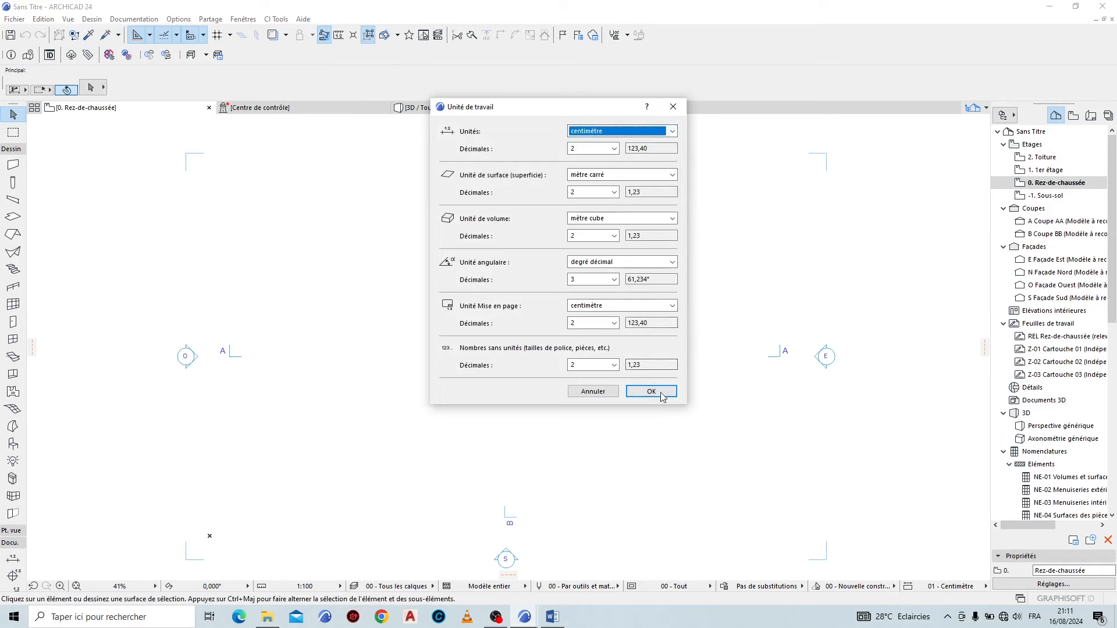
pyautogui.click(651, 392)
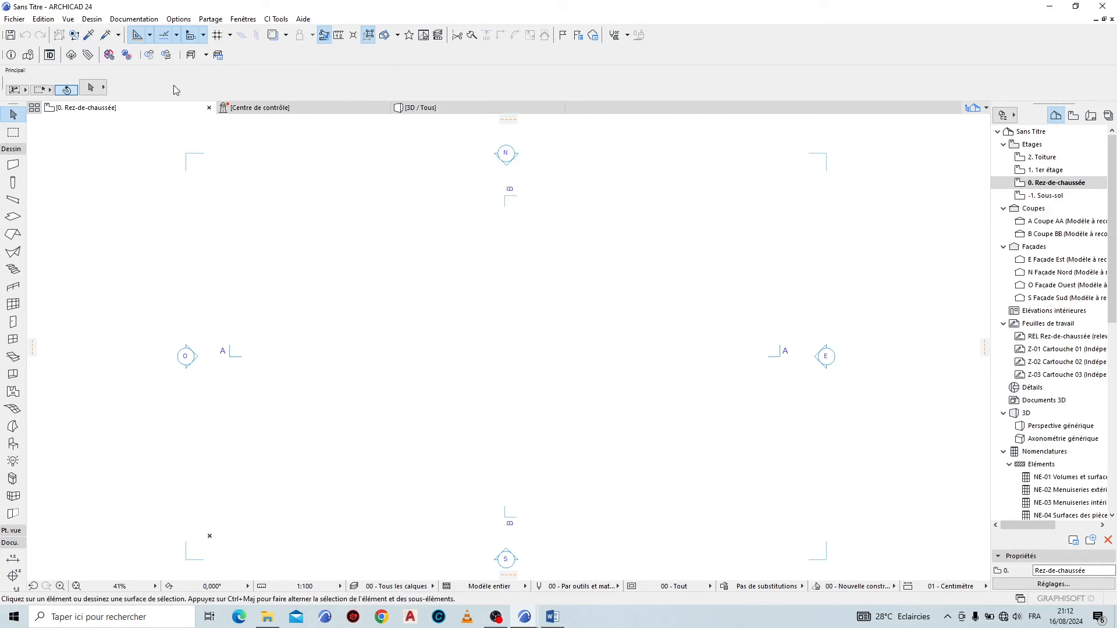
# Step: Insert a new storey below the Sous-sol and name it "Sous sol 2"
pyautogui.click(92, 19)
pyautogui.click(116, 64)
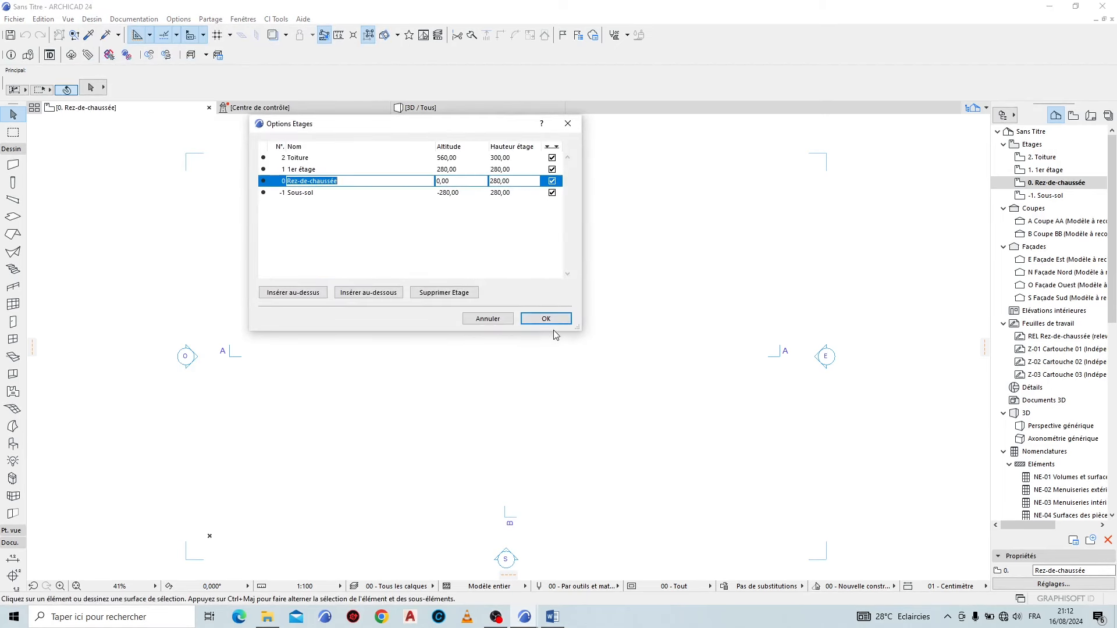
pyautogui.click(350, 194)
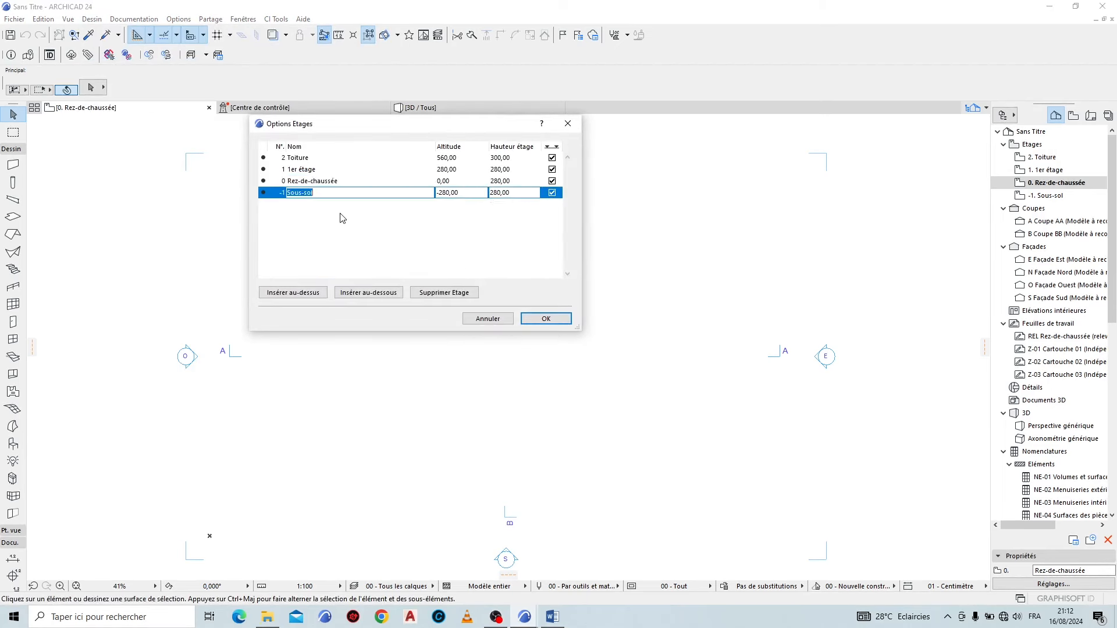
pyautogui.click(368, 292)
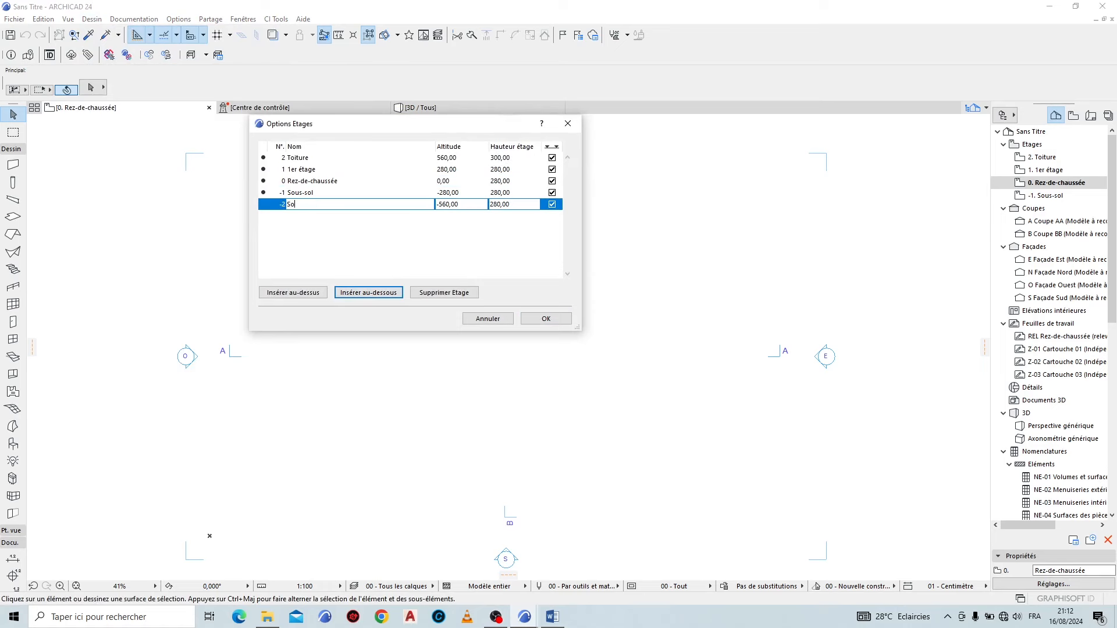
pyautogui.write('ol 2')
# Step: Set the storey heights of the Rez-de-chaussée and the 1er étage to 320 cm
pyautogui.click(470, 181)
pyautogui.write('Sous s')
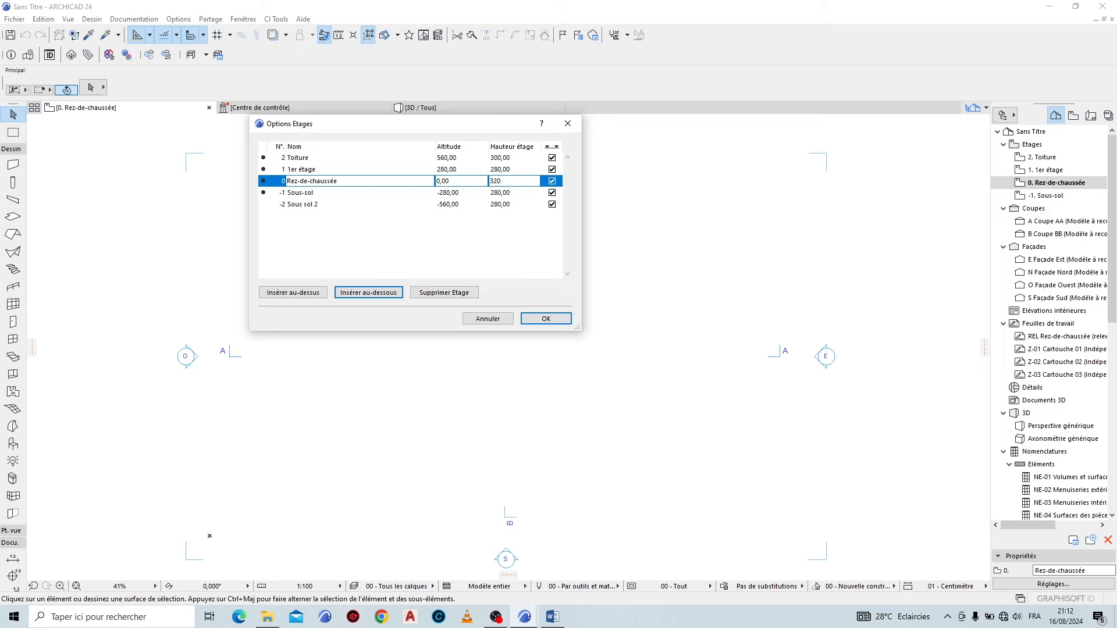
pyautogui.click(517, 170)
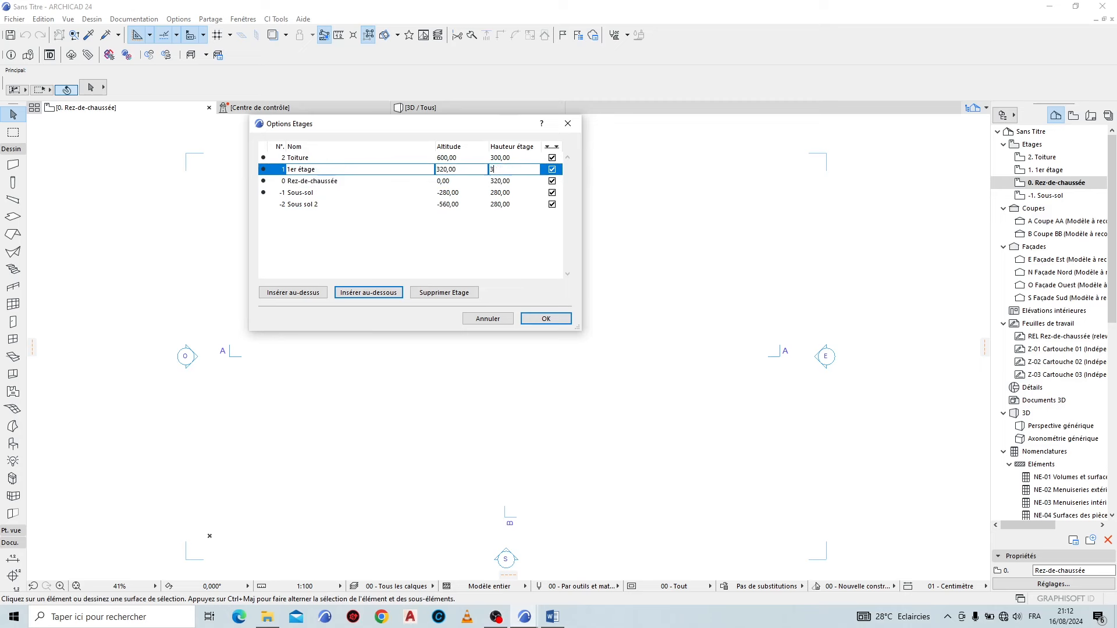
pyautogui.write('320')
pyautogui.click(546, 318)
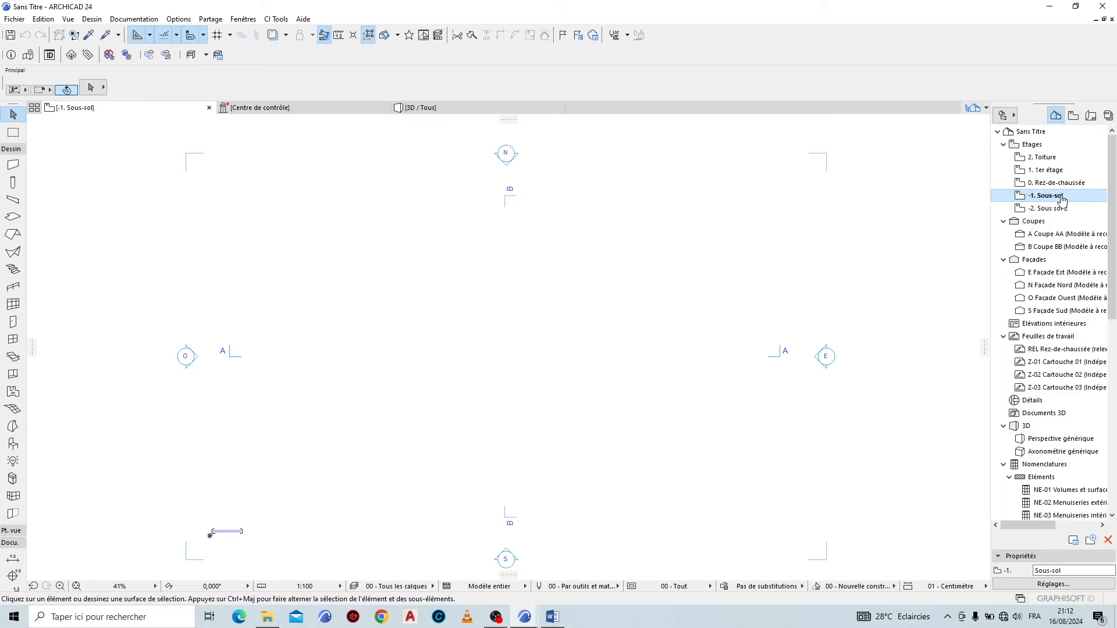
# Step: On the -1. Sous-sol plan, delete all the section and elevation markers, including their views
pyautogui.scroll(-2, 466, 301)
pyautogui.moveTo(147, 139); pyautogui.dragTo(808, 533)
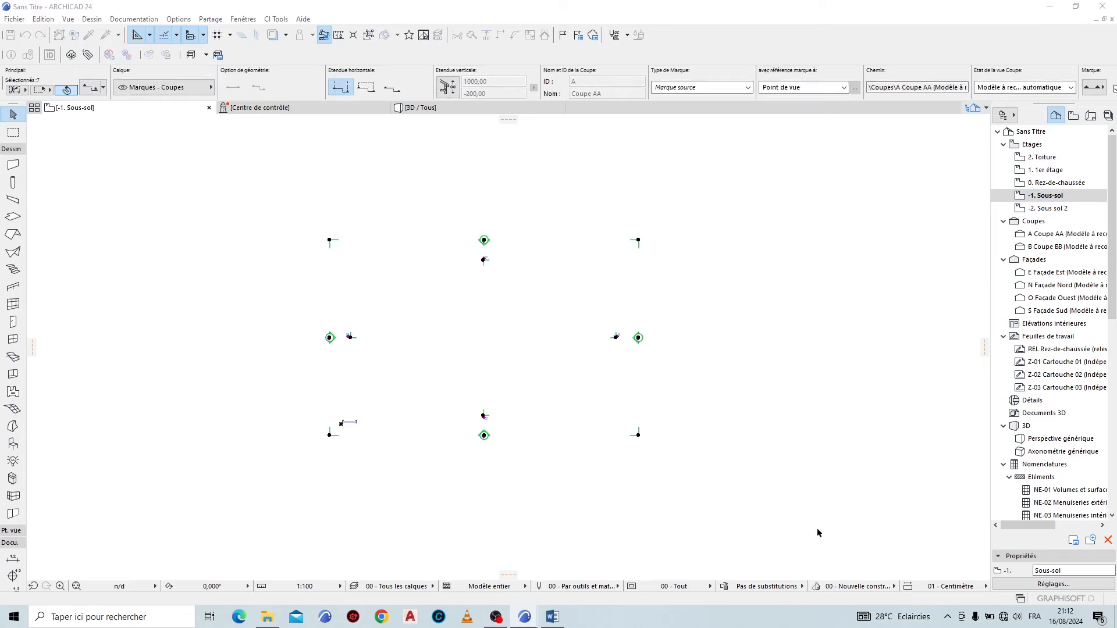
pyautogui.press('Delete')
pyautogui.click(658, 224)
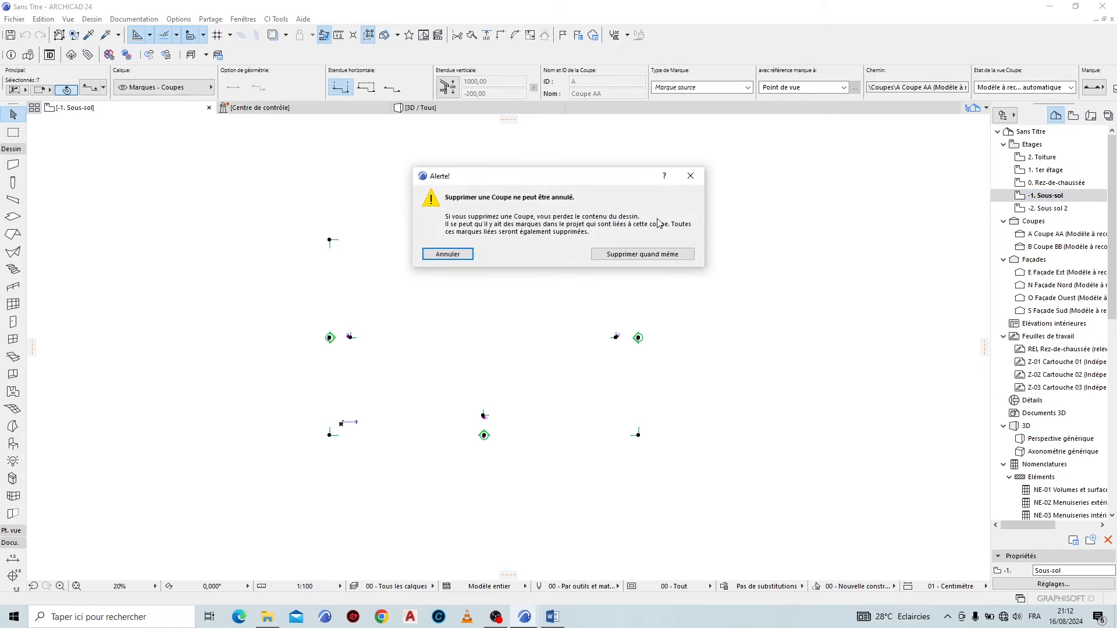
pyautogui.click(669, 257)
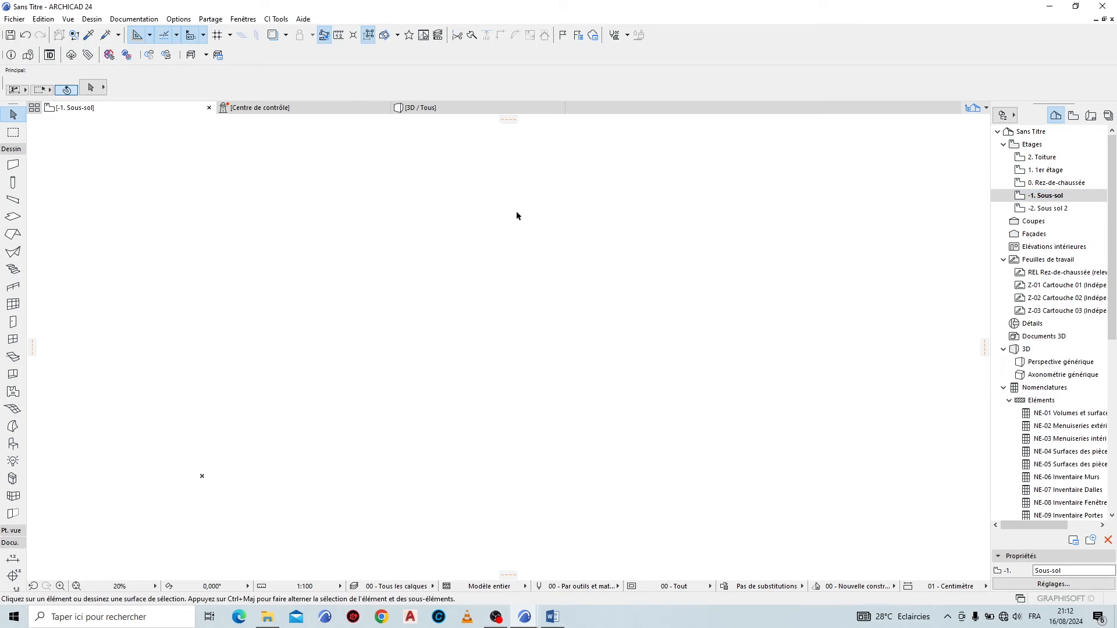
# Step: Choose the file "Plans duplex 02.dwg" from the Duplex 02 folder for merging into the project
pyautogui.click(14, 20)
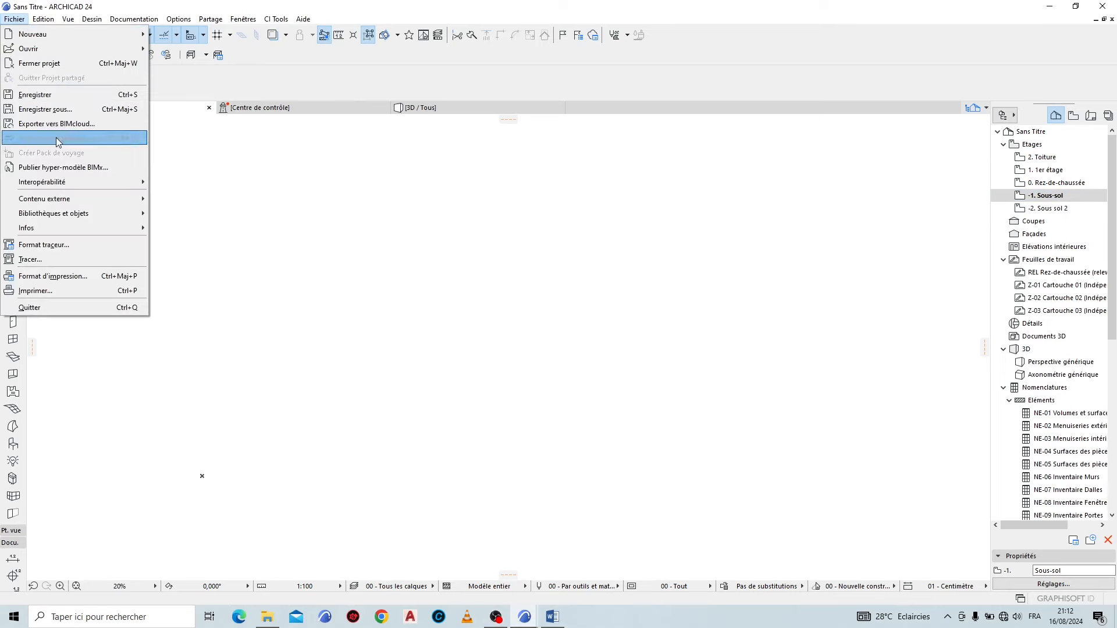
pyautogui.moveTo(73, 185)
pyautogui.moveTo(233, 182)
pyautogui.click(360, 182)
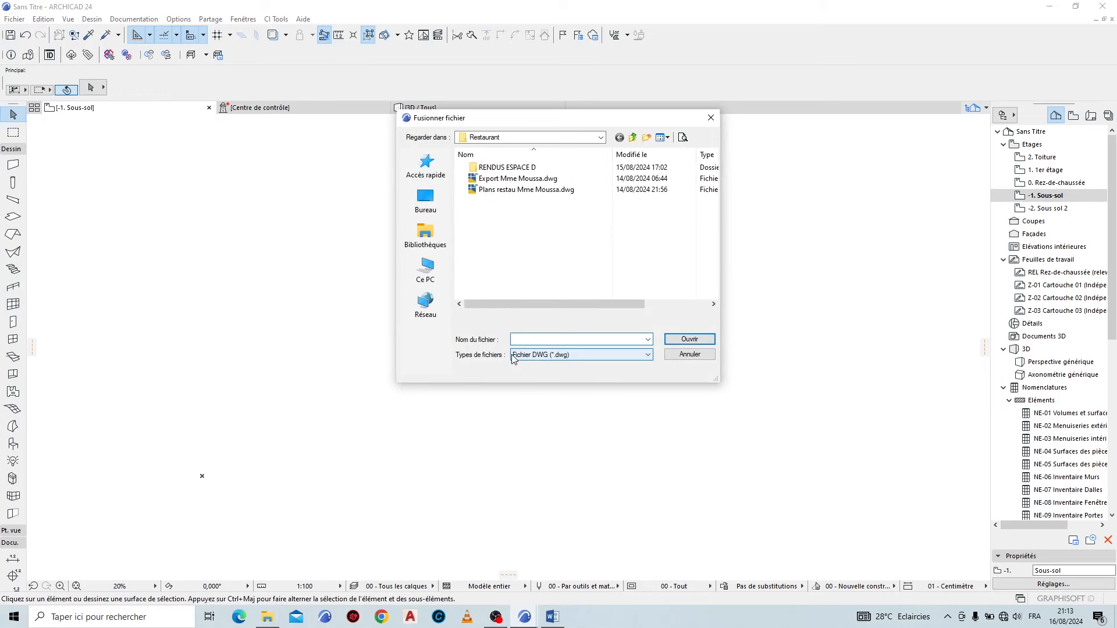
pyautogui.click(634, 138)
pyautogui.click(634, 138)
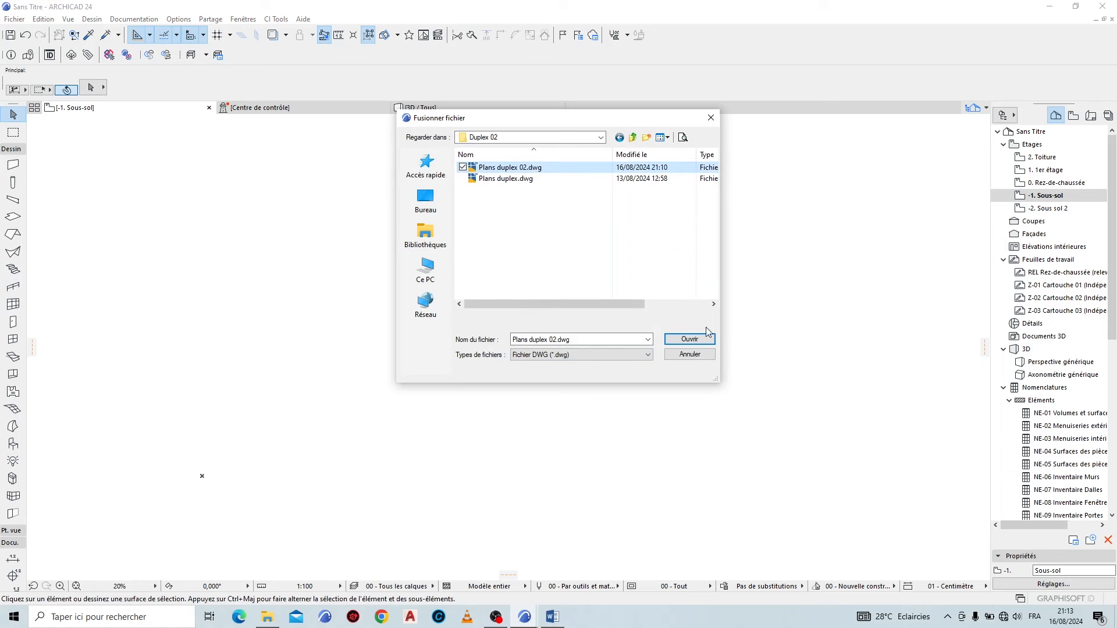
pyautogui.click(693, 340)
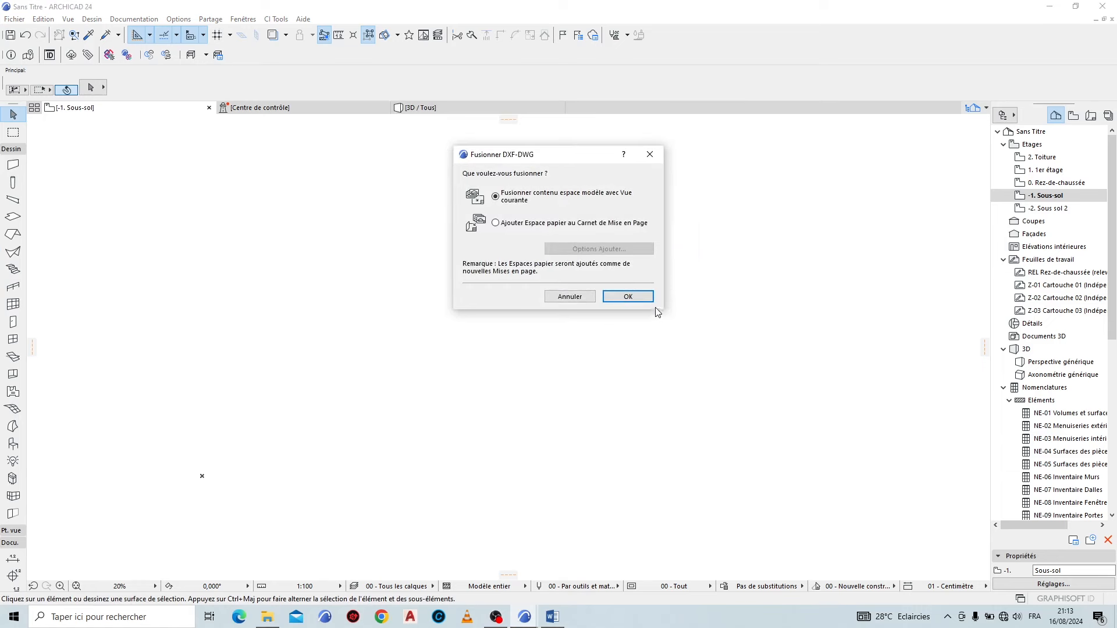
# Step: Merge the DWG's model space content into the -1. Sous-sol view with the "02 Pour importation éditable" translator, placing it at a chosen point
pyautogui.click(628, 297)
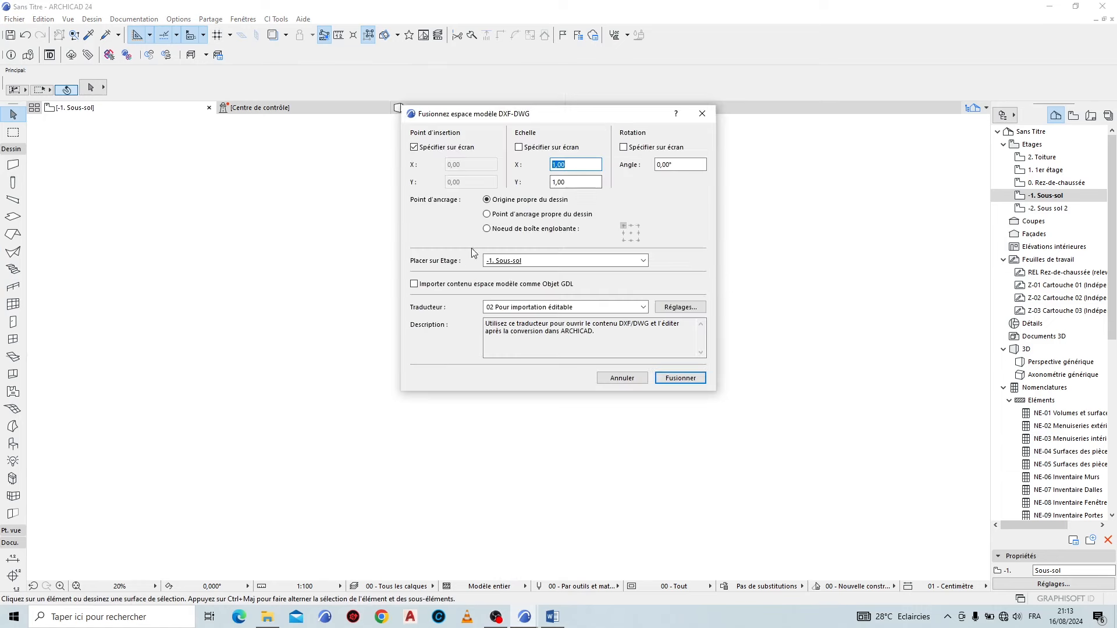
pyautogui.click(685, 379)
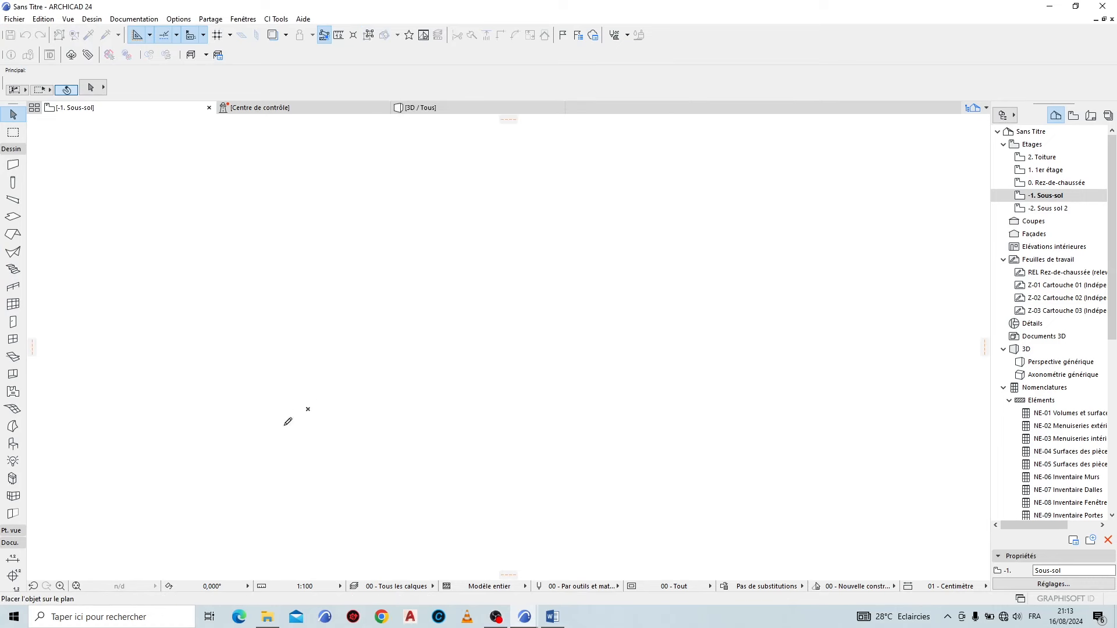
pyautogui.click(297, 421)
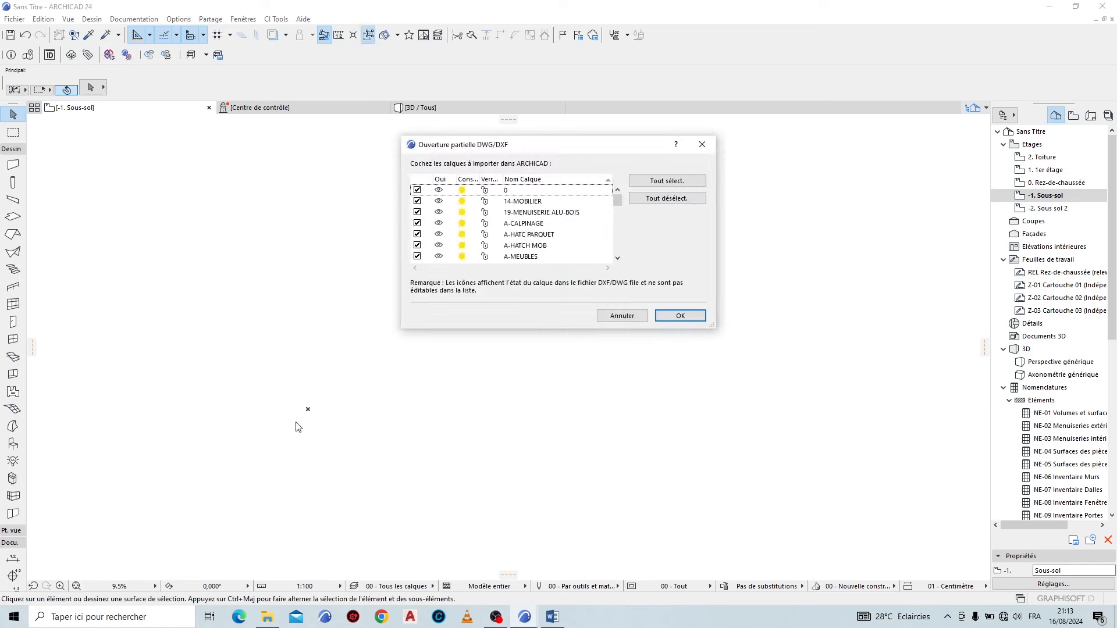
# Step: Import all the layers of the DWG file and fit the merged floor plans in the view
pyautogui.scroll(-10, 526, 230)
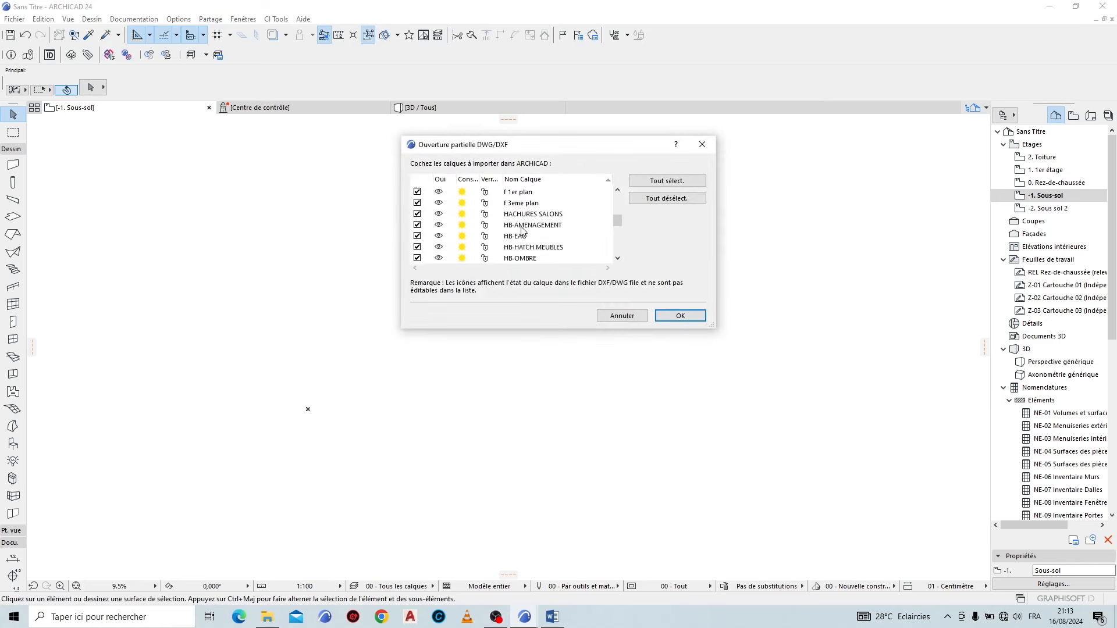
pyautogui.moveTo(618, 249)
pyautogui.mouseDown()
pyautogui.moveTo(627, 200)
pyautogui.moveTo(618, 250)
pyautogui.mouseUp()
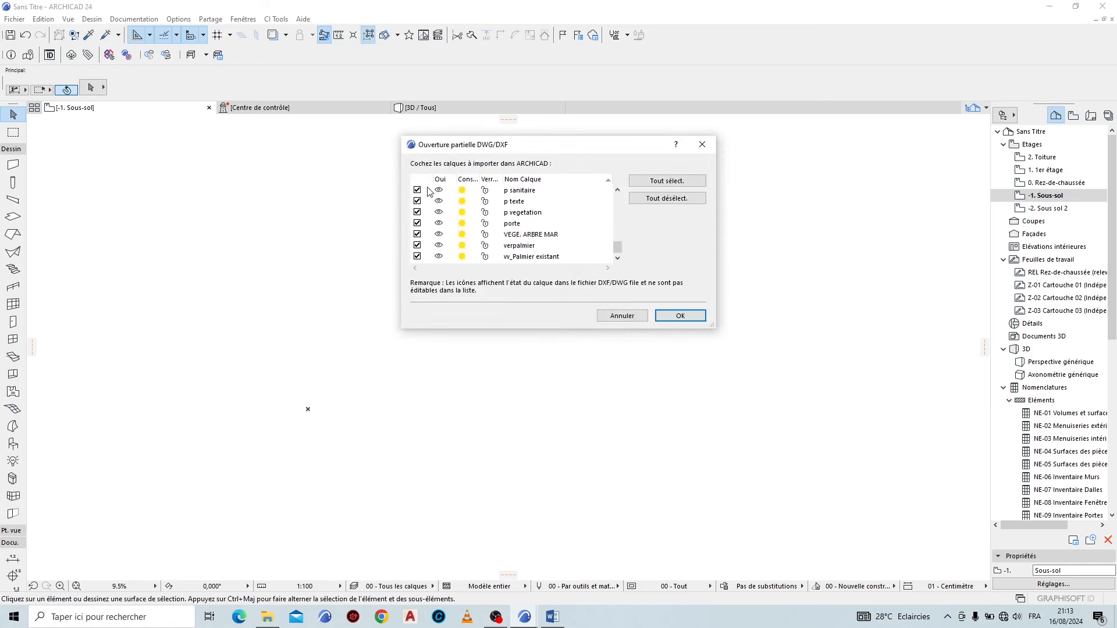
pyautogui.click(679, 317)
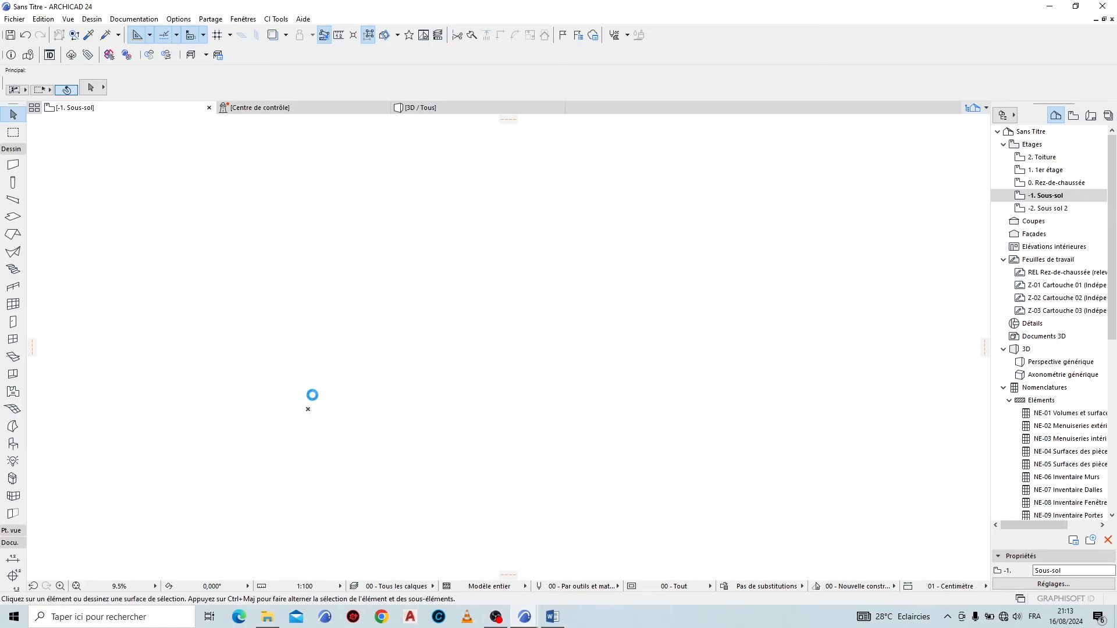
pyautogui.click(569, 264)
pyautogui.click(76, 586)
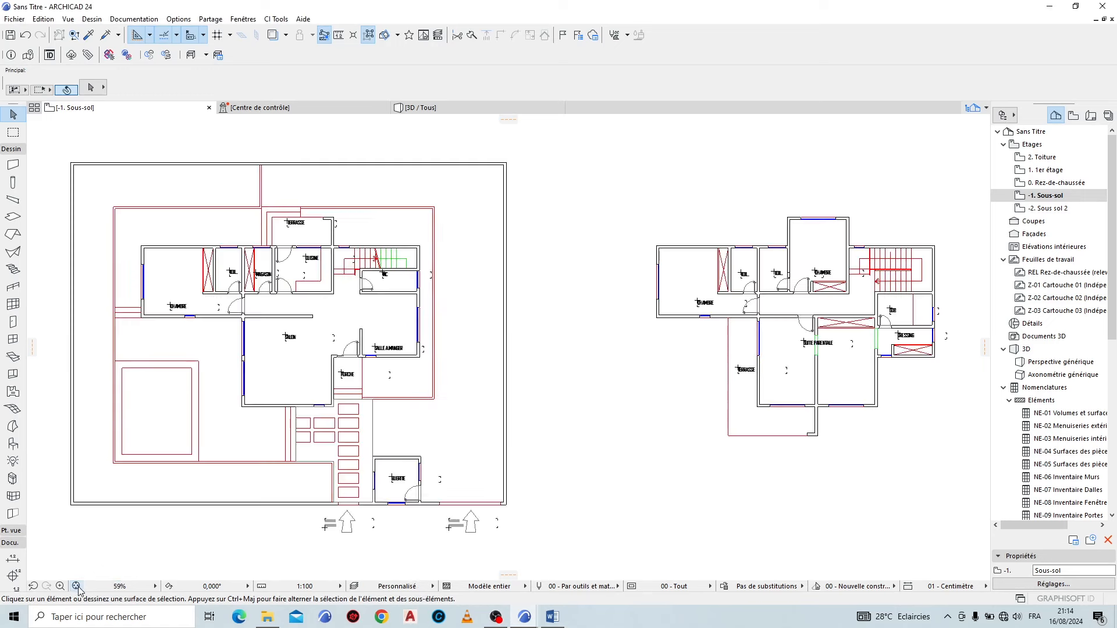
# Step: Move all the imported floor plan elements together so the larger plan's lower-left corner sits near the project origin
pyautogui.scroll(-3, 556, 345)
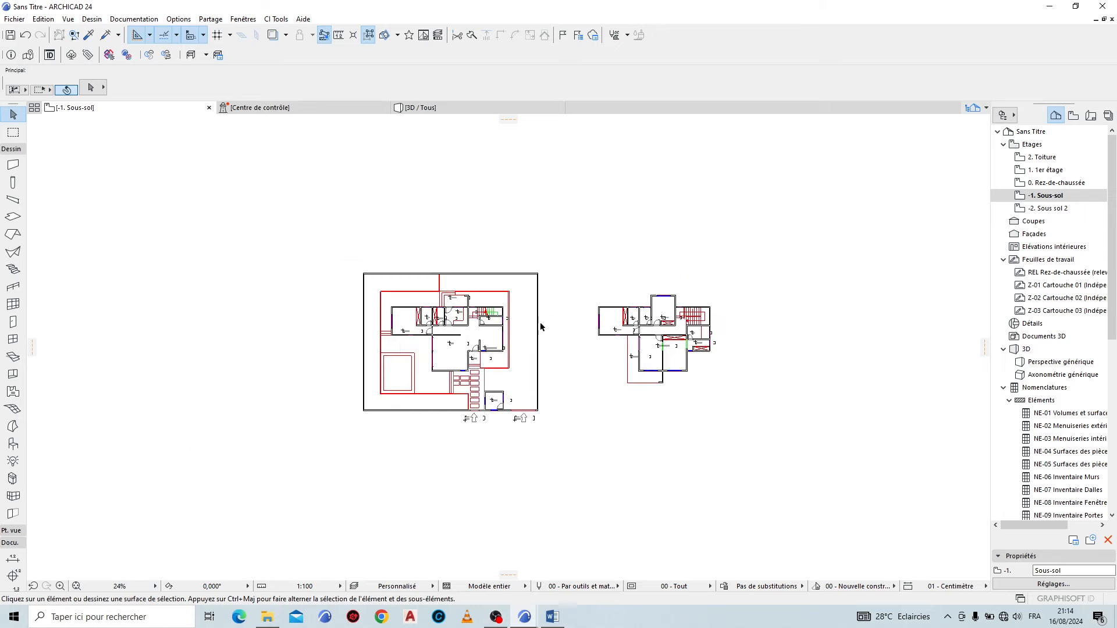
pyautogui.scroll(-5, 541, 325)
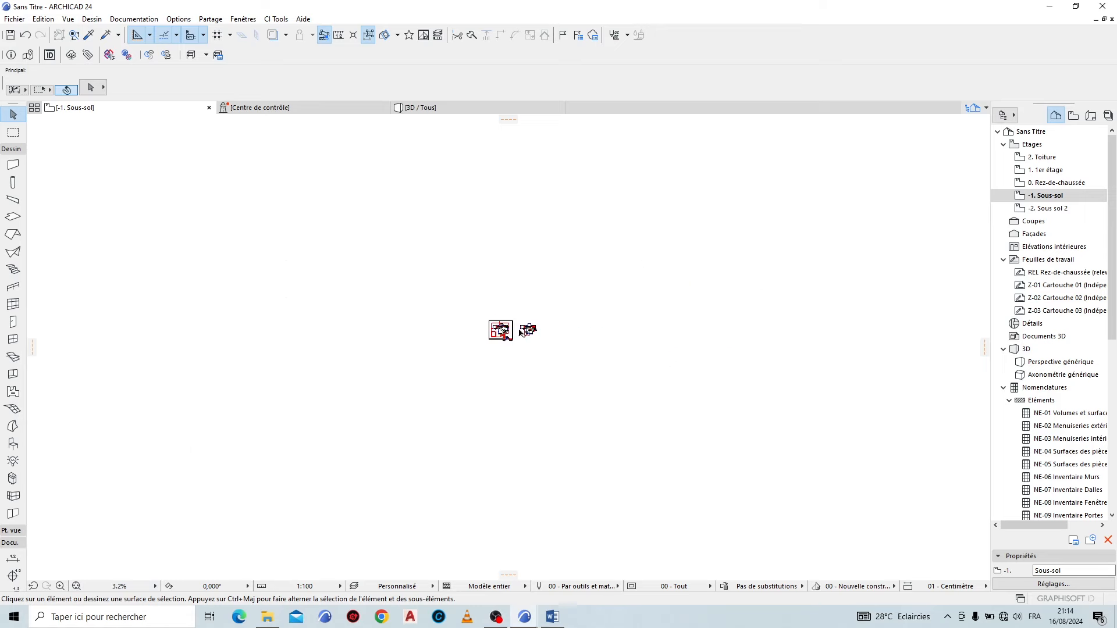
pyautogui.scroll(-2, 524, 357)
pyautogui.scroll(-4, 390, 389)
pyautogui.scroll(-2, 498, 359)
pyautogui.scroll(10, 486, 352)
pyautogui.scroll(-2, 441, 272)
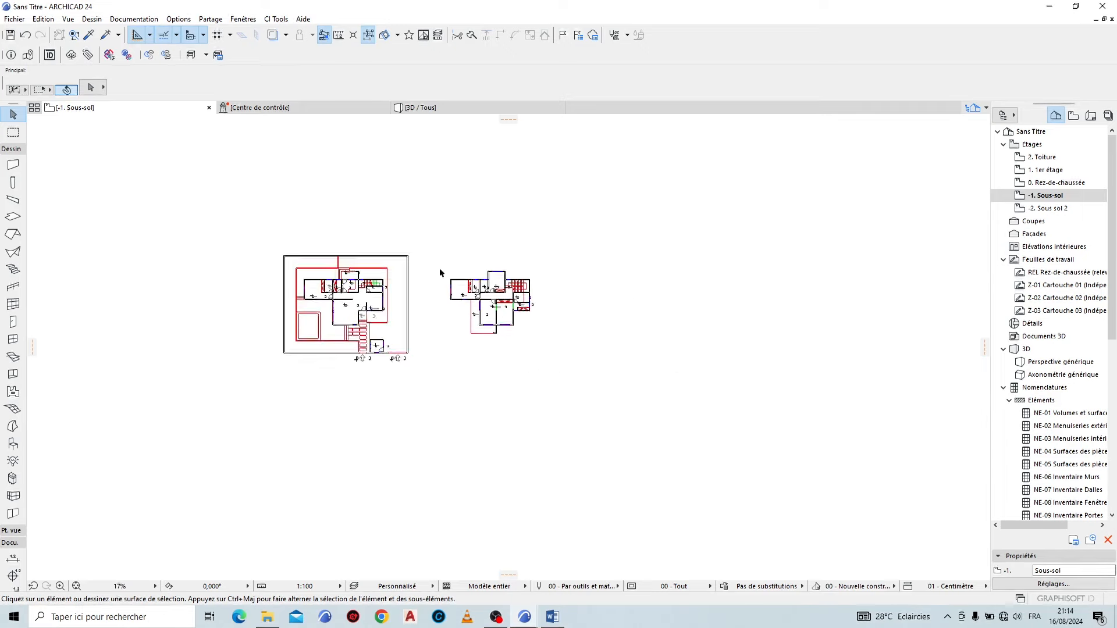
pyautogui.moveTo(596, 183); pyautogui.dragTo(89, 488)
pyautogui.hotkey('ctrl', 'd')
pyautogui.click(374, 340)
pyautogui.scroll(-3, 621, 246)
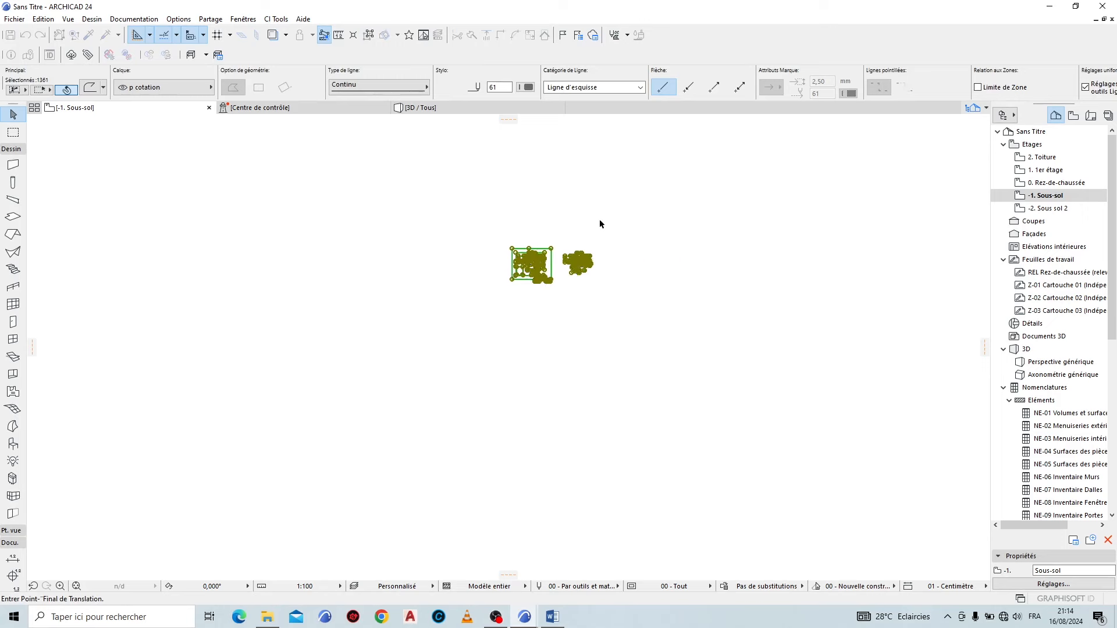
pyautogui.scroll(-4, 600, 222)
pyautogui.moveTo(404, 439); pyautogui.dragTo(569, 295, button='middle')
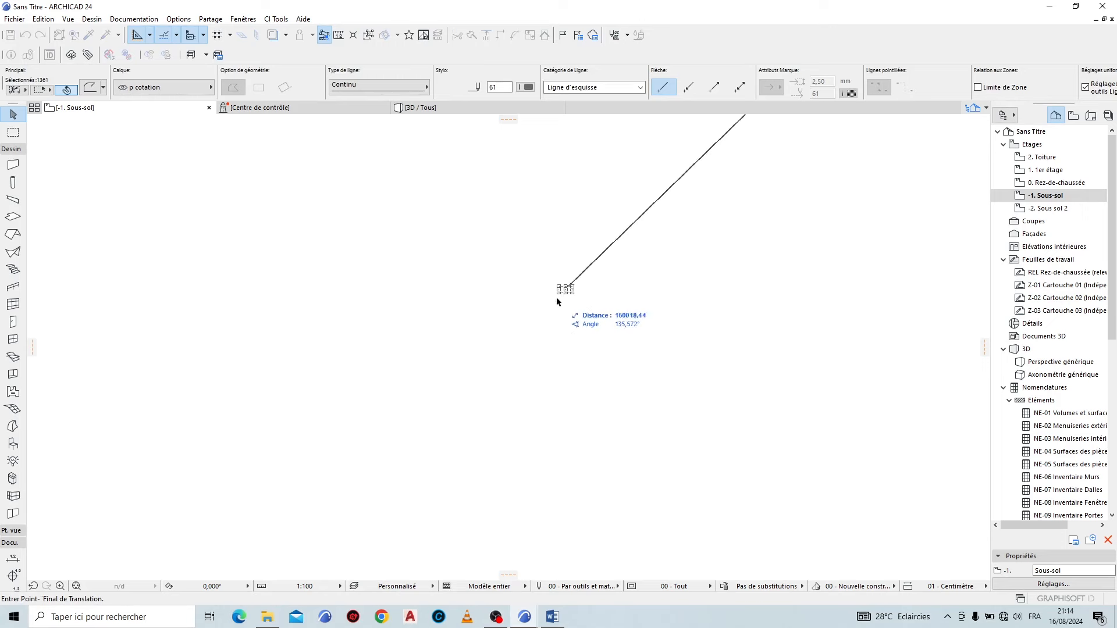
pyautogui.scroll(-4, 532, 308)
pyautogui.scroll(4, 281, 440)
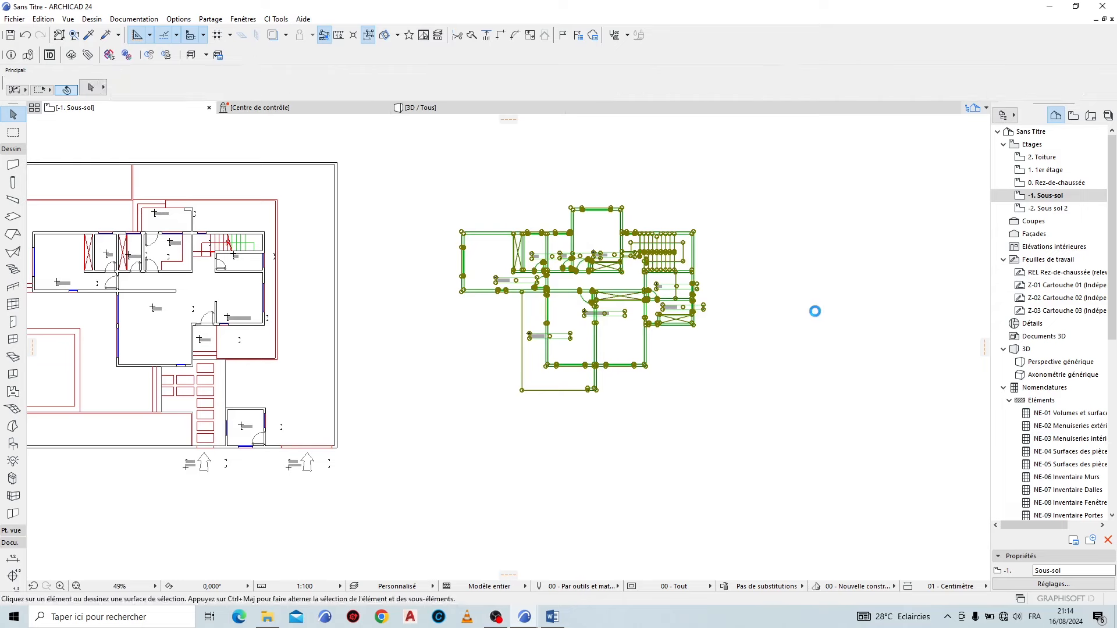
# Step: Cut the upper-floor plan with the parental suite from the -1. Sous-sol and open the -2. Sous sol 2 storey
pyautogui.hotkey('ctrl', 'x')
pyautogui.rightClick(115, 110)
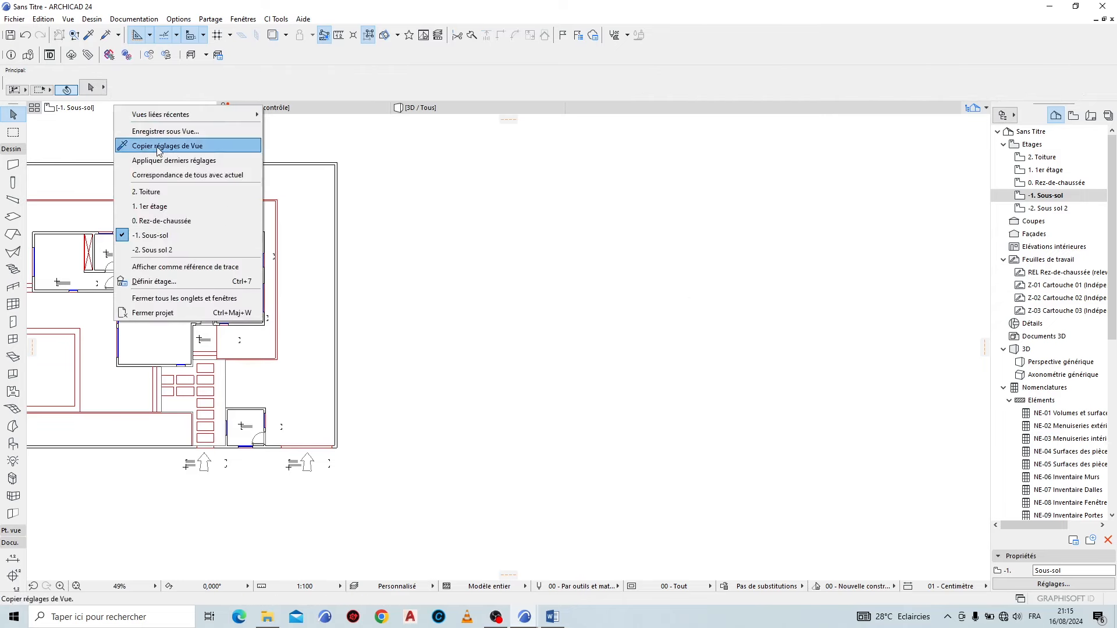
pyautogui.click(192, 255)
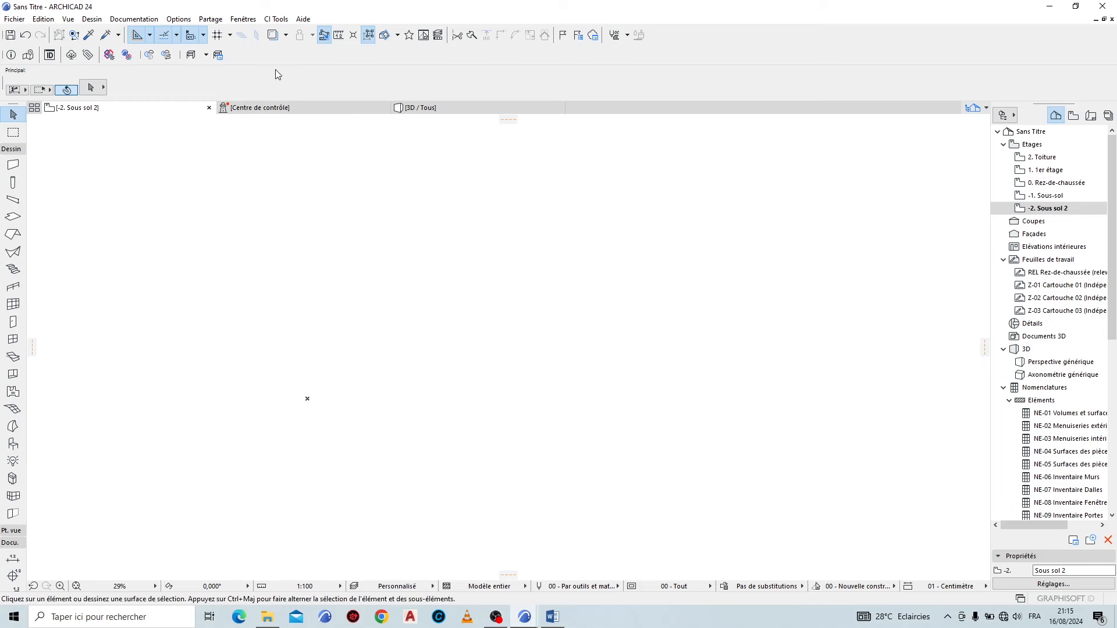
# Step: Display the storey above the current one as the trace reference on -2. Sous sol 2
pyautogui.click(286, 35)
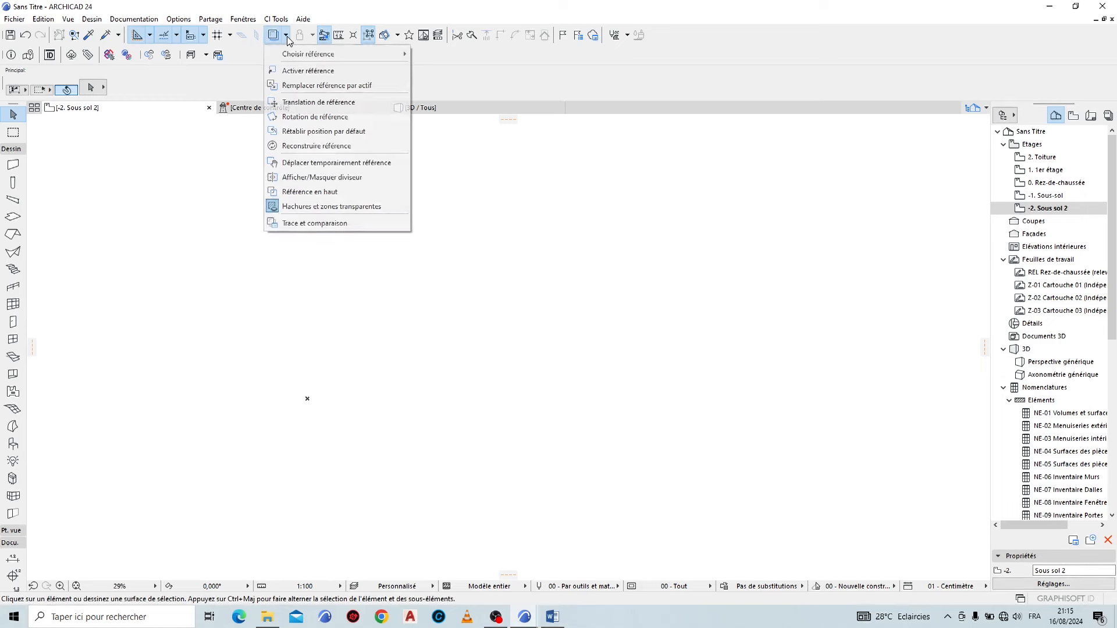
pyautogui.moveTo(303, 55)
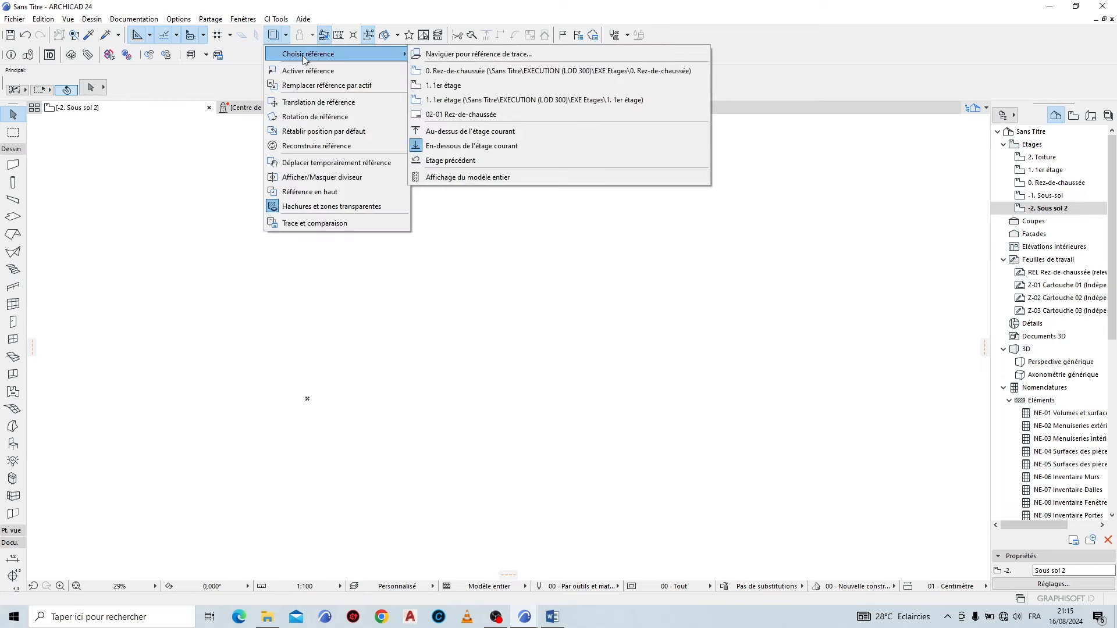
pyautogui.click(487, 131)
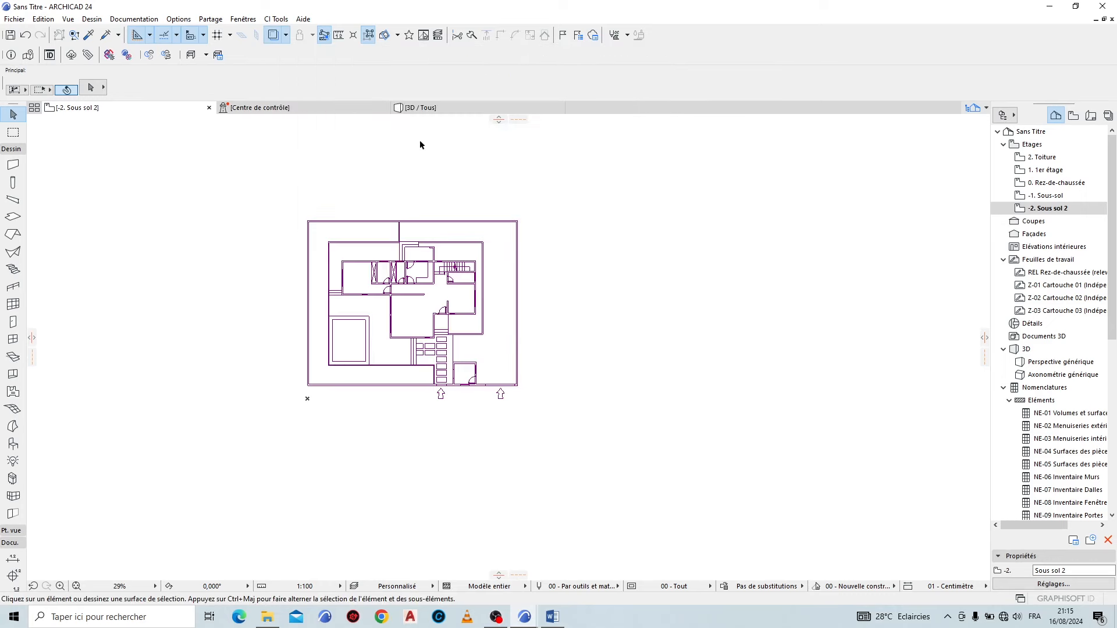
pyautogui.scroll(4, 358, 327)
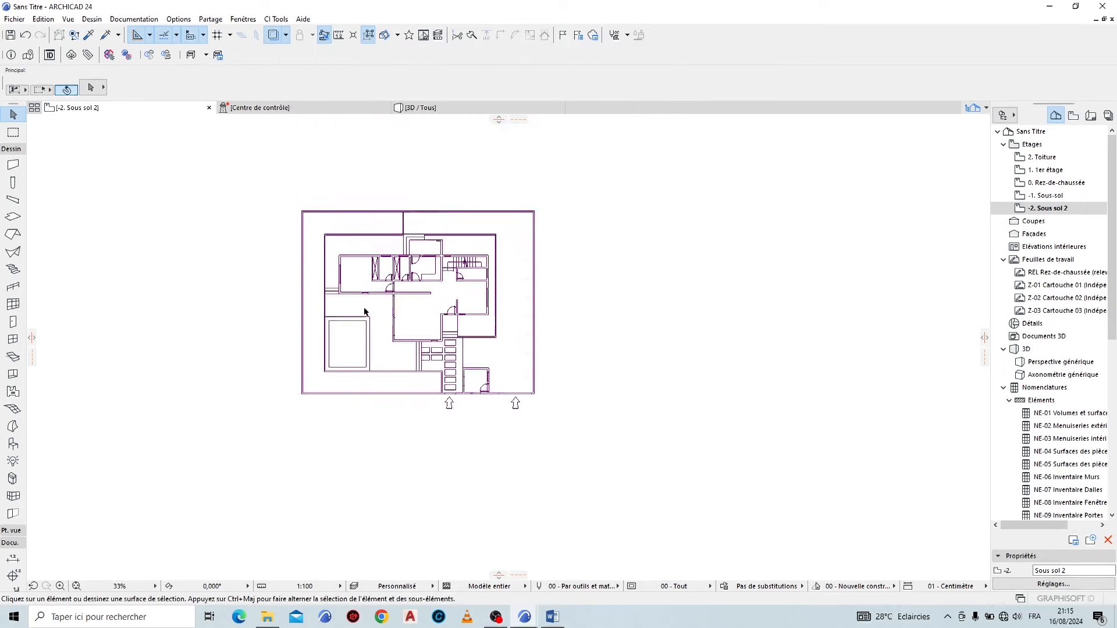
pyautogui.moveTo(530, 370); pyautogui.dragTo(494, 412, button='middle')
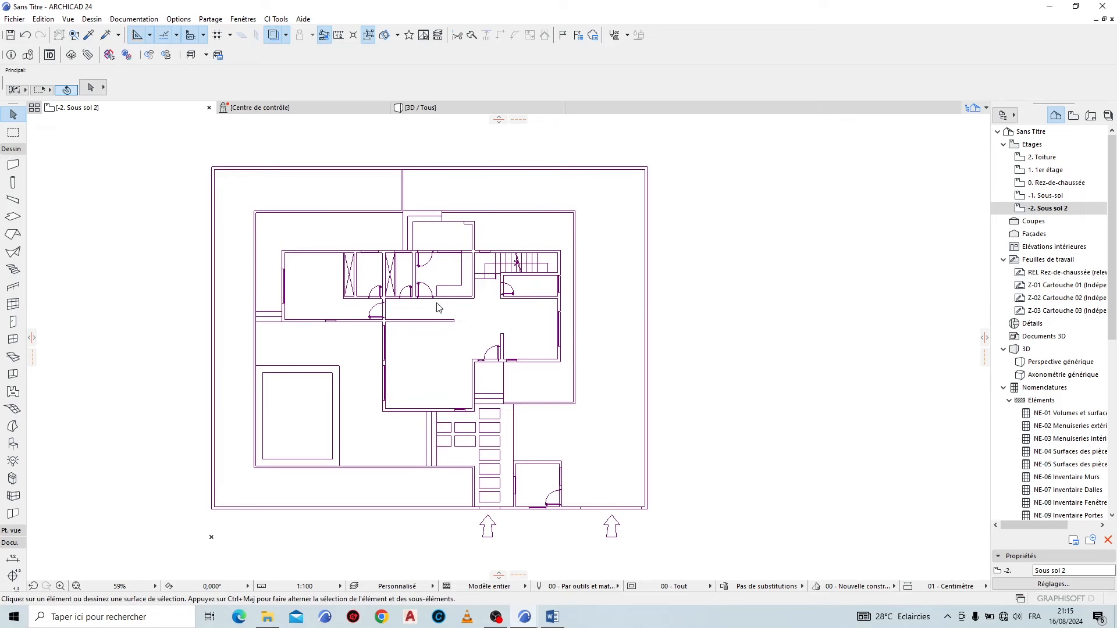
# Step: Paste the cut plan at the centre of the current view and align its upper-left outer wall corner with the matching traced corner
pyautogui.hotkey('ctrl', 'v')
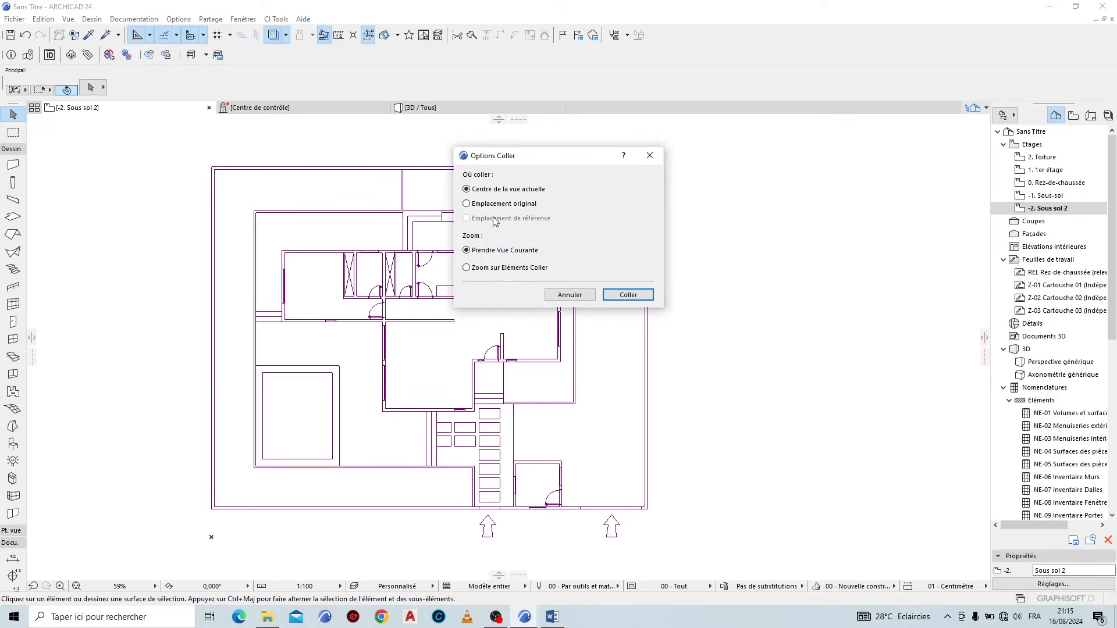
pyautogui.click(637, 296)
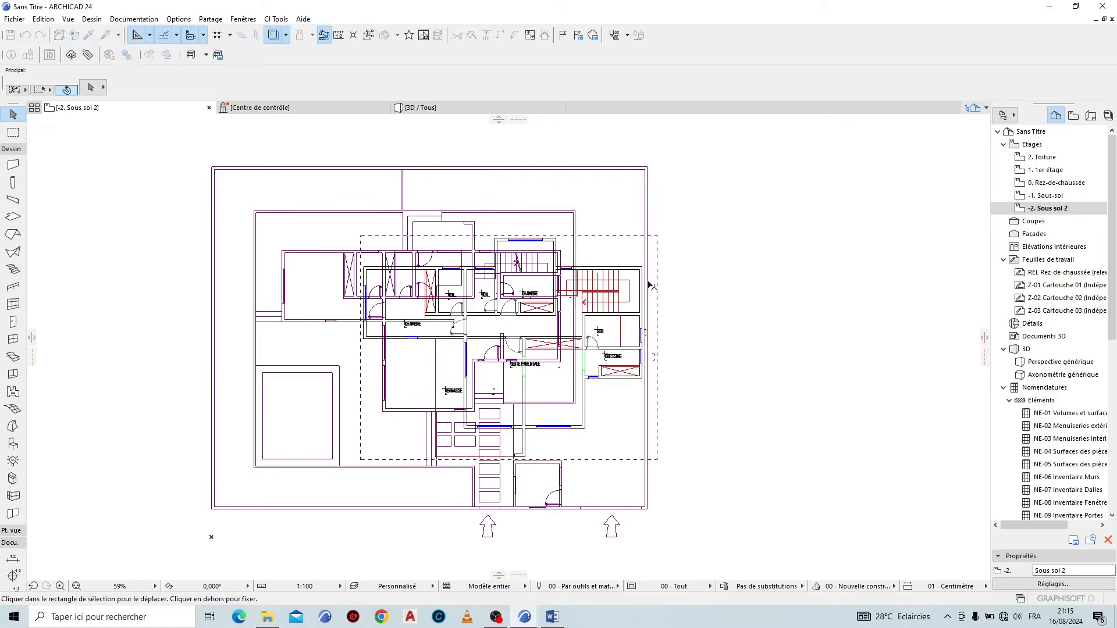
pyautogui.scroll(5, 341, 245)
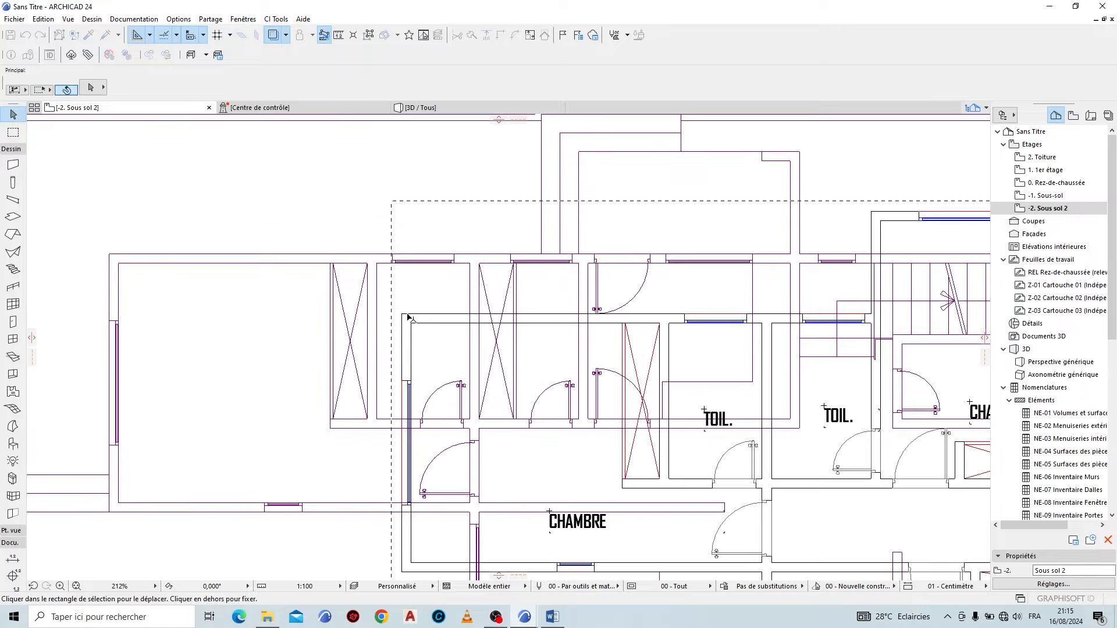
pyautogui.click(402, 315)
pyautogui.scroll(-3, 462, 331)
pyautogui.scroll(6, 406, 232)
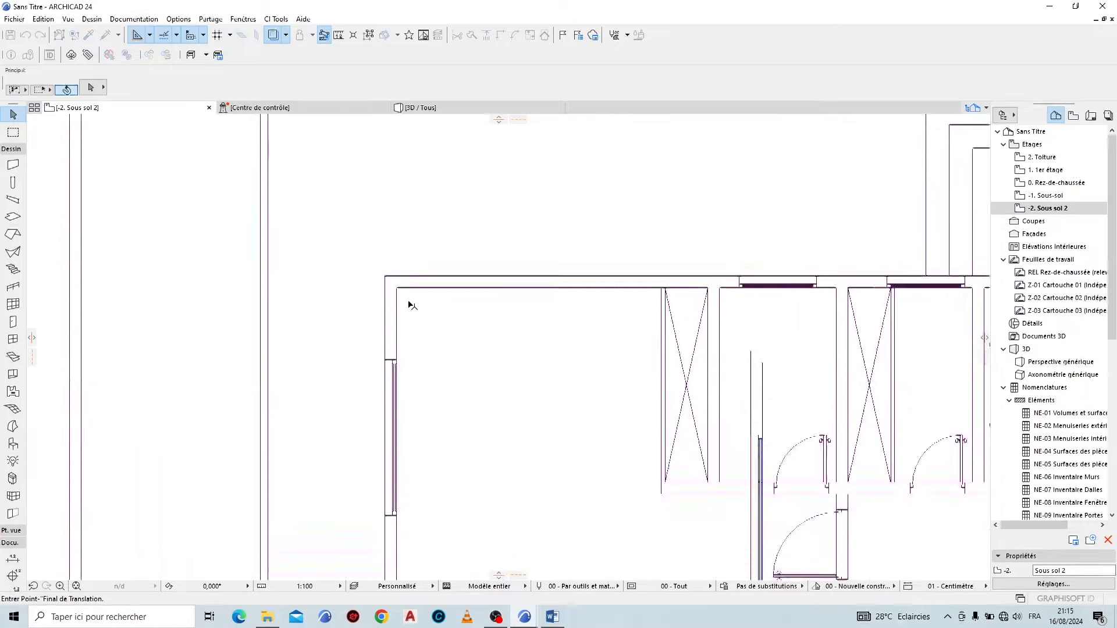
pyautogui.click(378, 270)
pyautogui.scroll(-8, 299, 279)
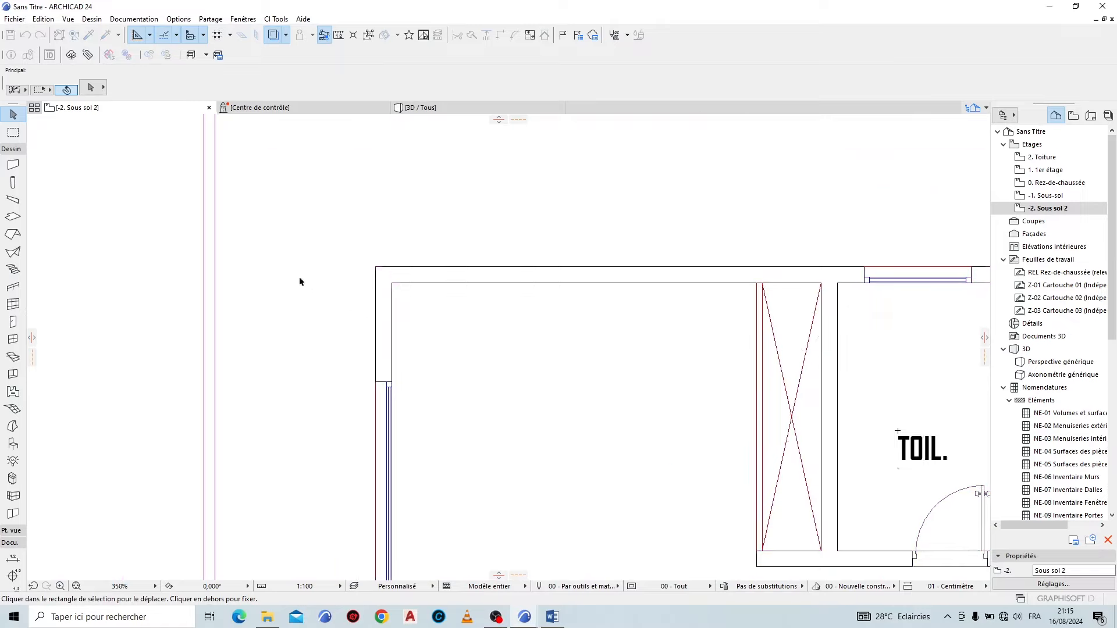
pyautogui.scroll(4, 494, 349)
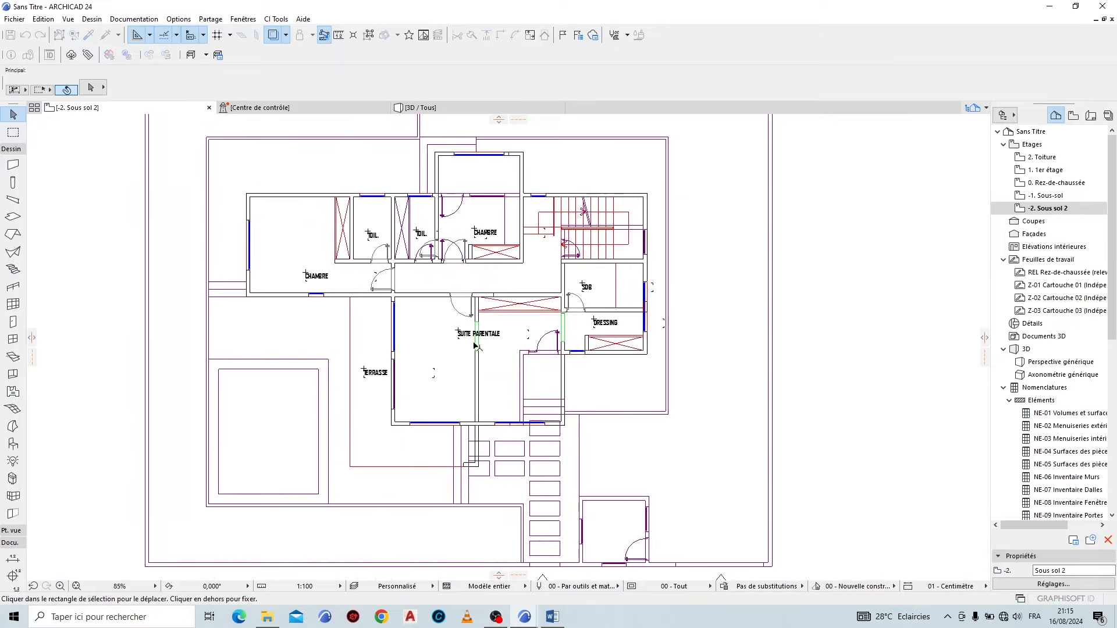
pyautogui.scroll(-2, 594, 349)
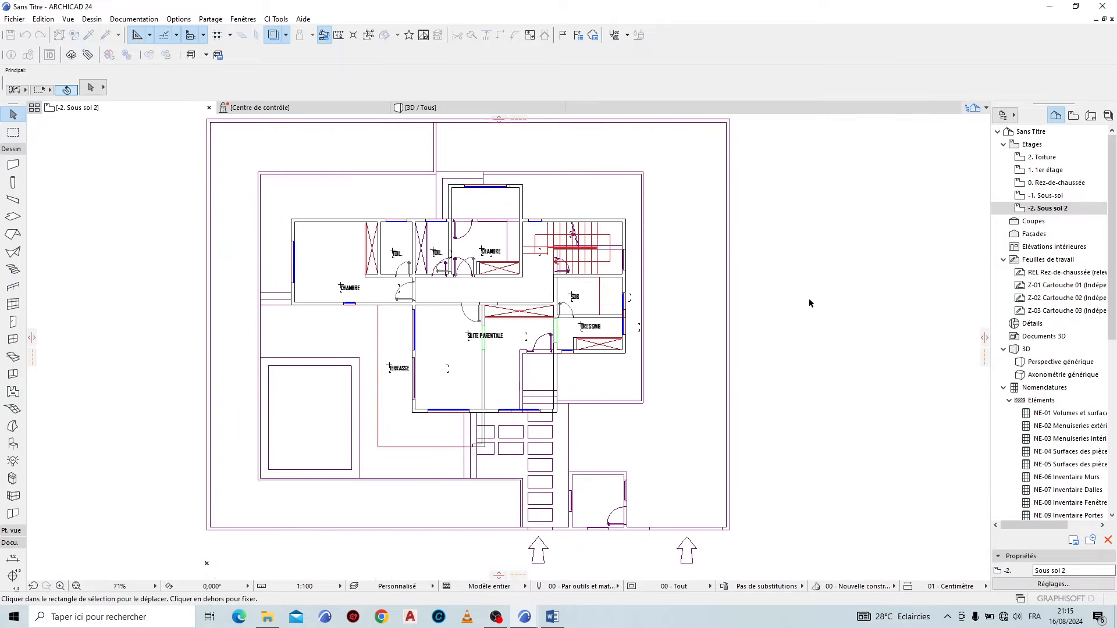
pyautogui.scroll(12, 523, 175)
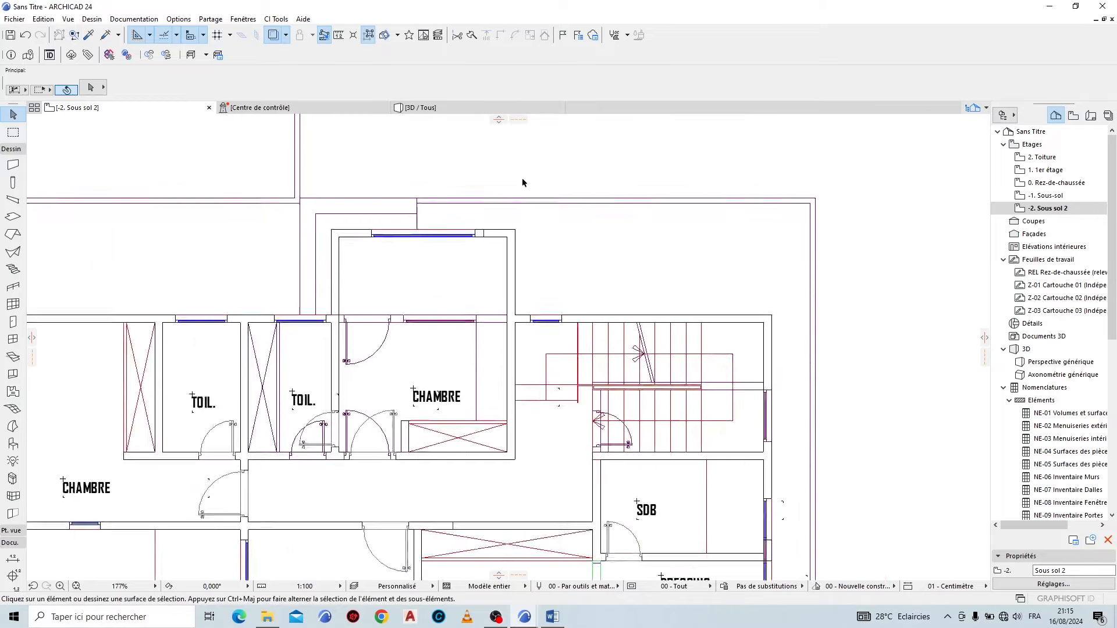
# Step: Measure the thickness of the upper bedroom's exterior side wall near its corner
pyautogui.click(338, 35)
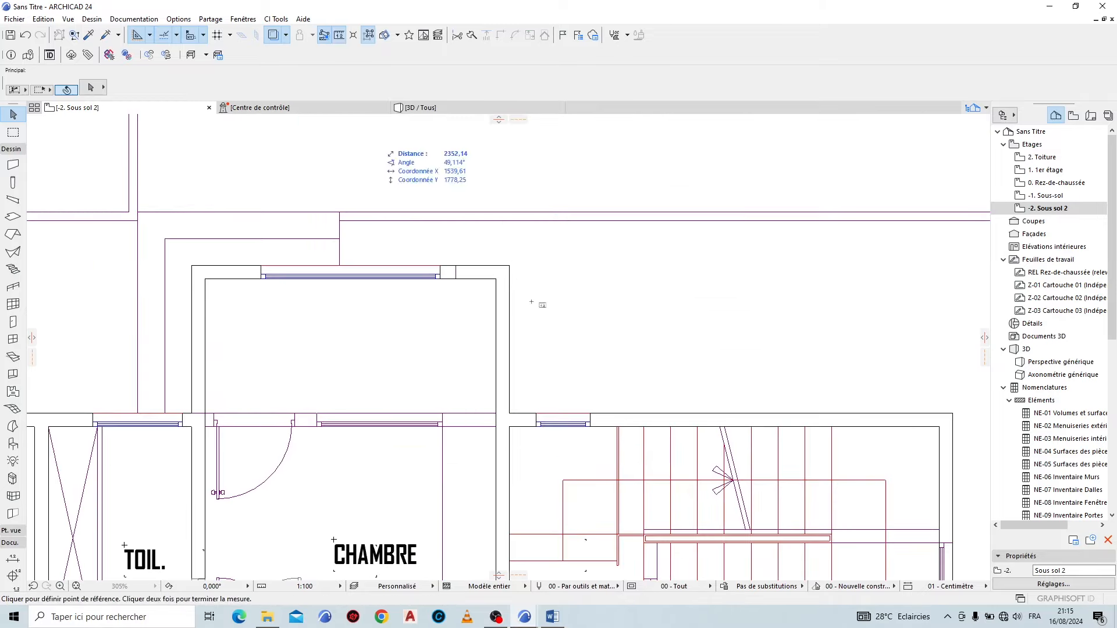
pyautogui.scroll(3, 535, 298)
pyautogui.click(469, 265)
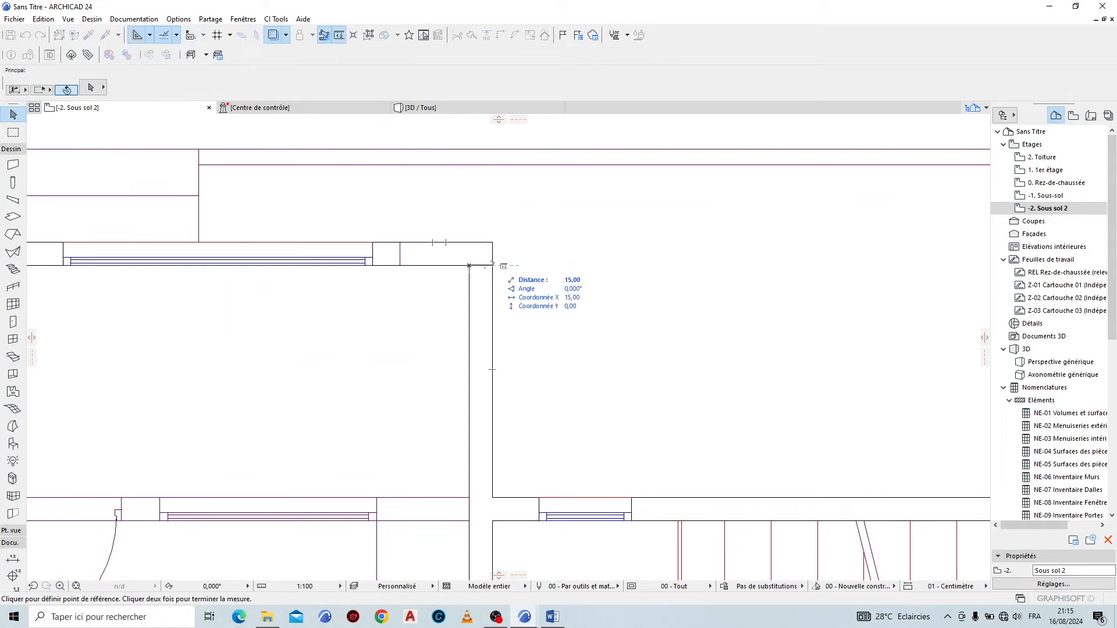
pyautogui.doubleClick(600, 282)
pyautogui.scroll(-15, 532, 234)
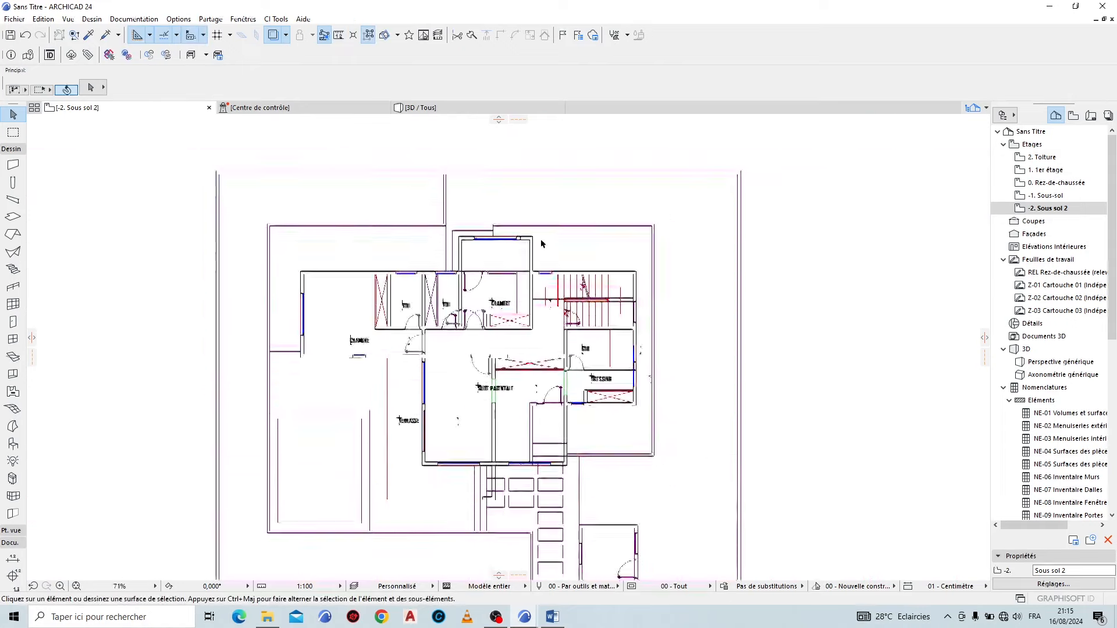
pyautogui.scroll(3, 532, 237)
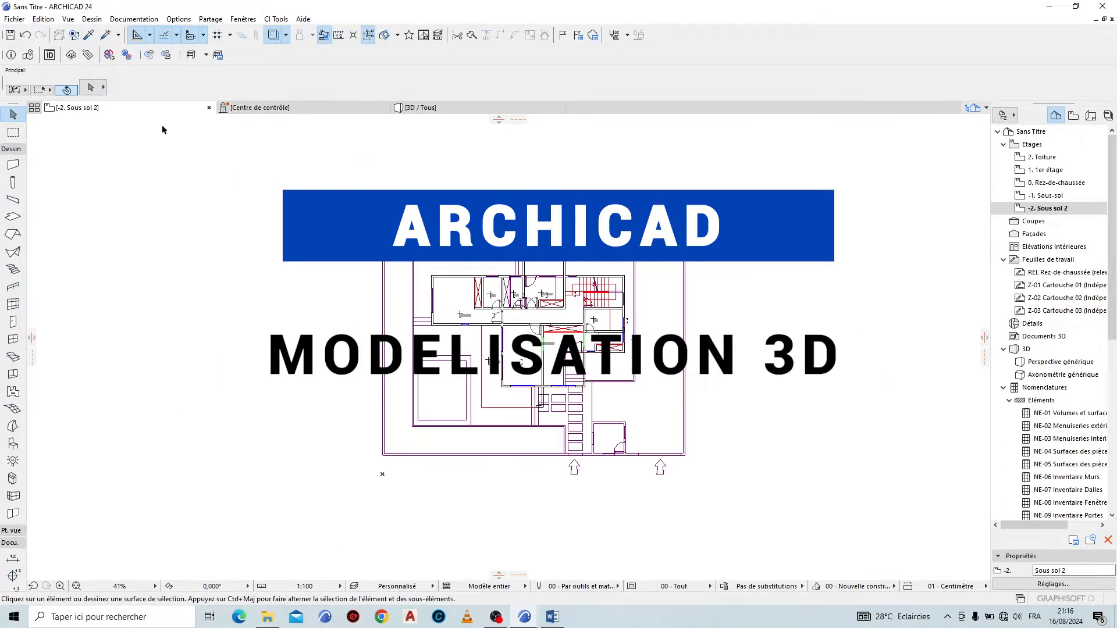
# Step: Open the 0. Rez-de-chaussée storey and display the storey below the current one as the trace reference
pyautogui.rightClick(162, 108)
pyautogui.click(201, 224)
pyautogui.click(202, 226)
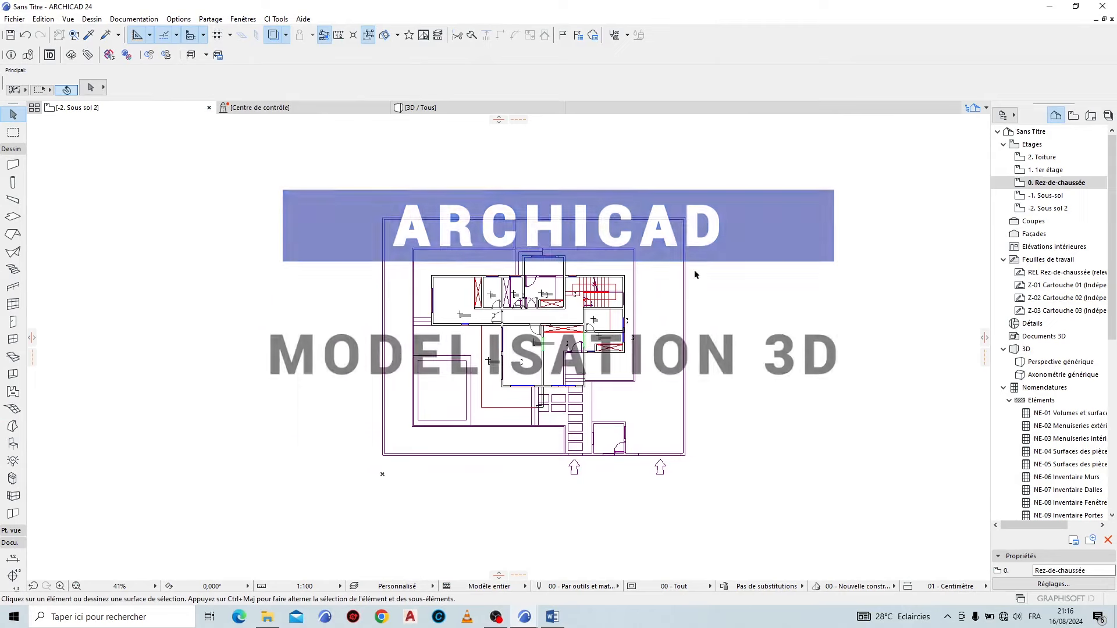
pyautogui.click(287, 36)
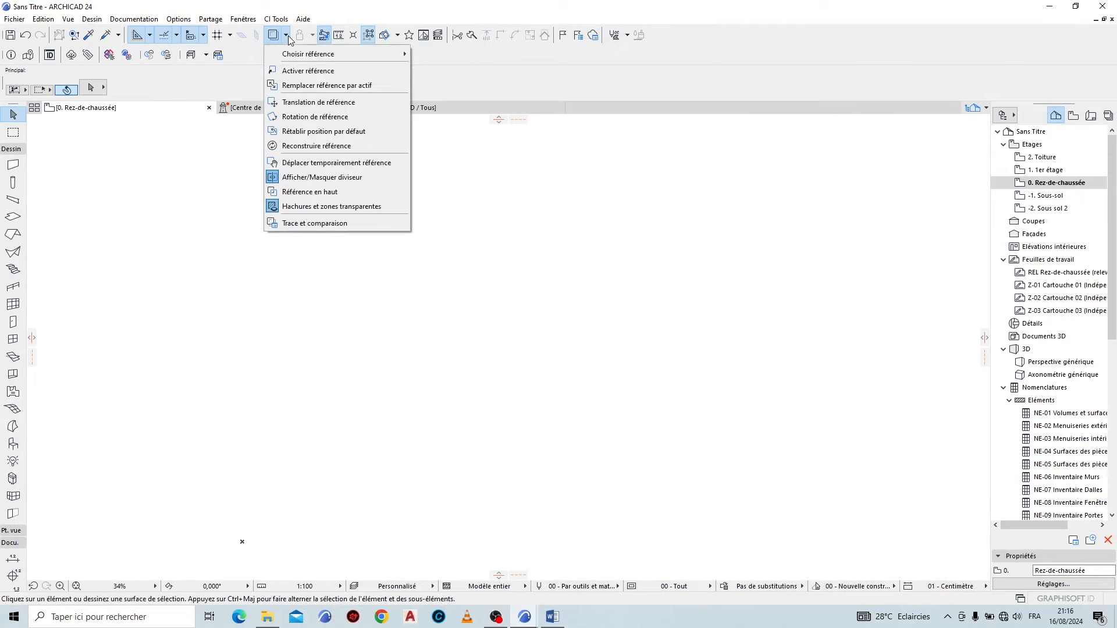
pyautogui.moveTo(303, 55)
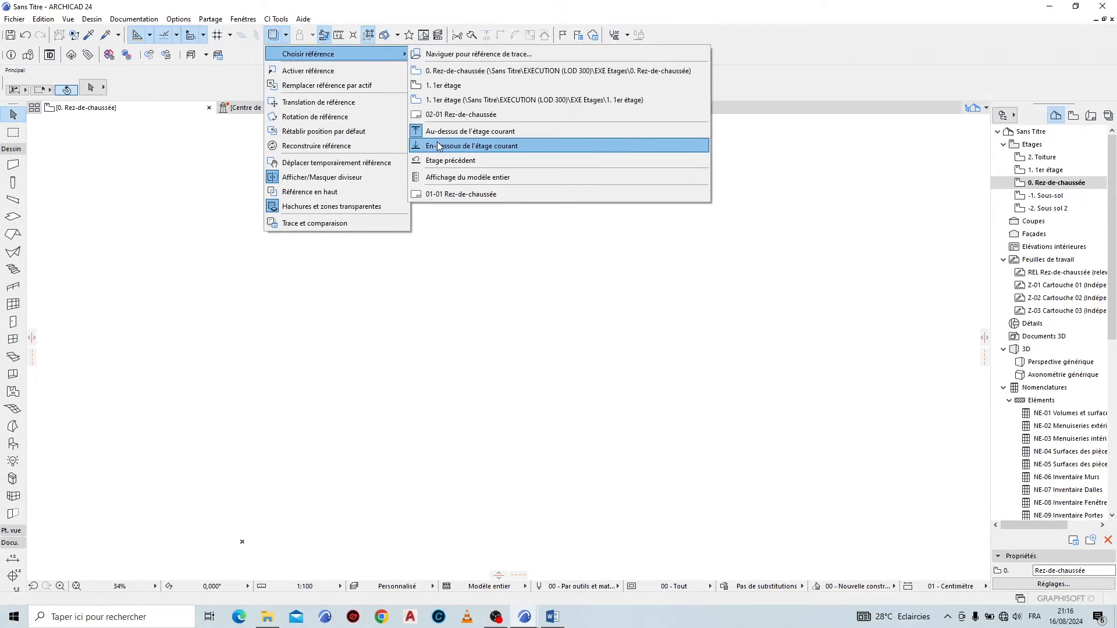
pyautogui.click(530, 146)
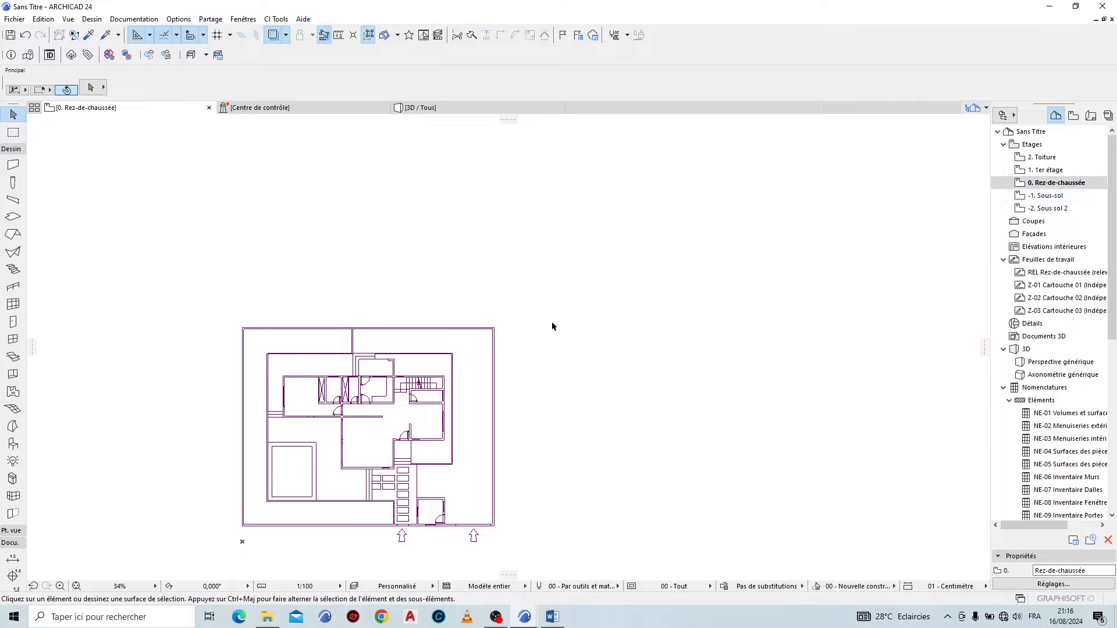
pyautogui.scroll(6, 301, 497)
pyautogui.scroll(-5, 402, 374)
pyautogui.scroll(2, 577, 283)
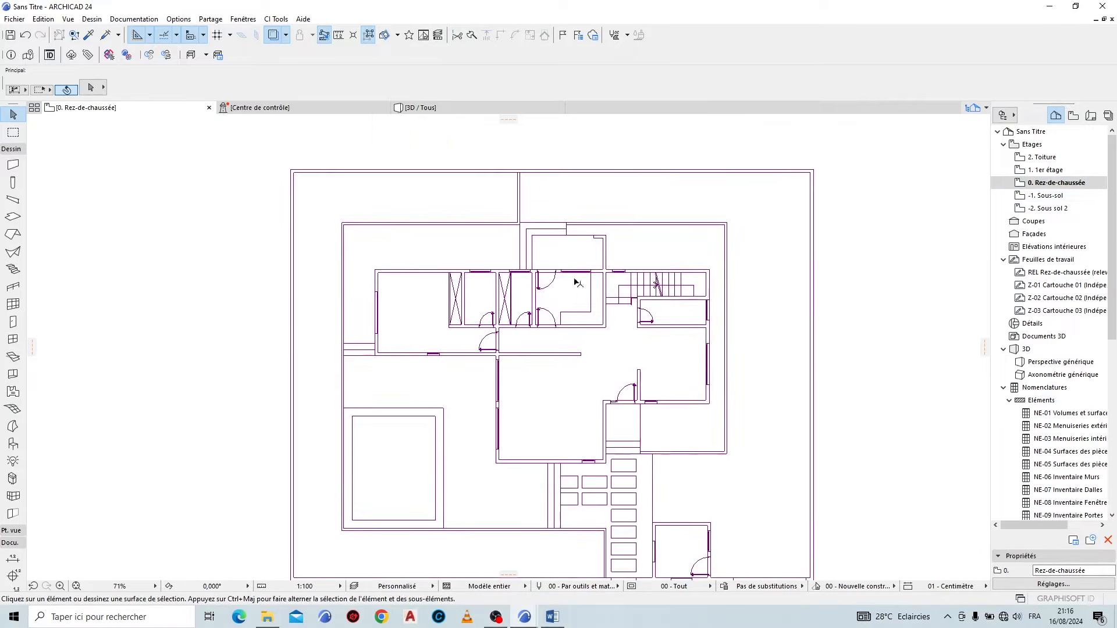
pyautogui.scroll(-1, 402, 270)
pyautogui.scroll(2, 507, 282)
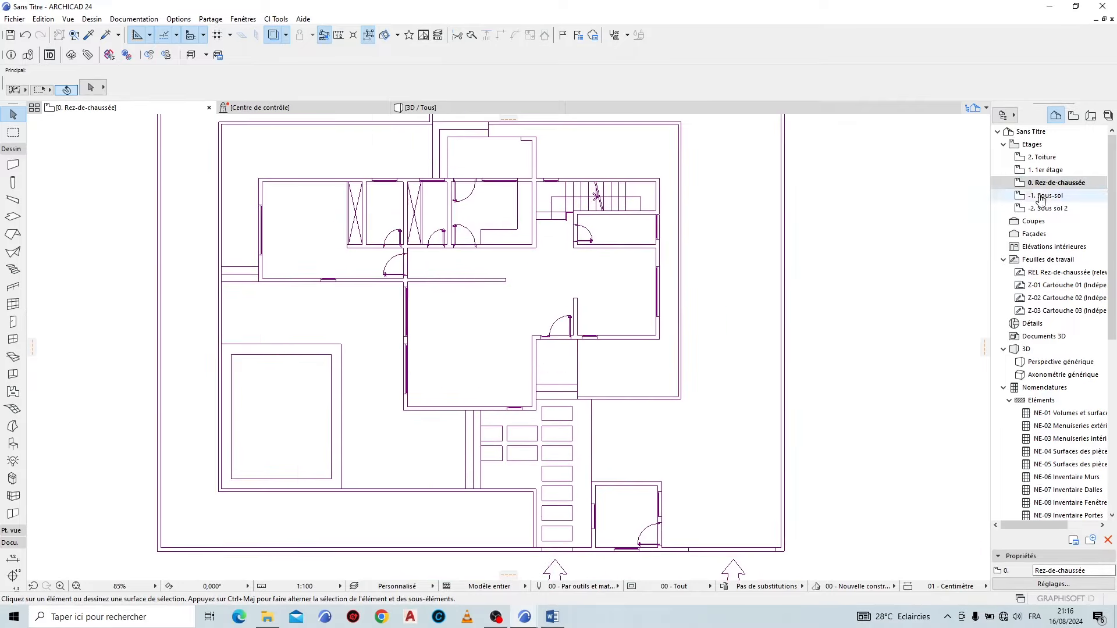
pyautogui.scroll(-4, 553, 327)
pyautogui.scroll(2, 406, 275)
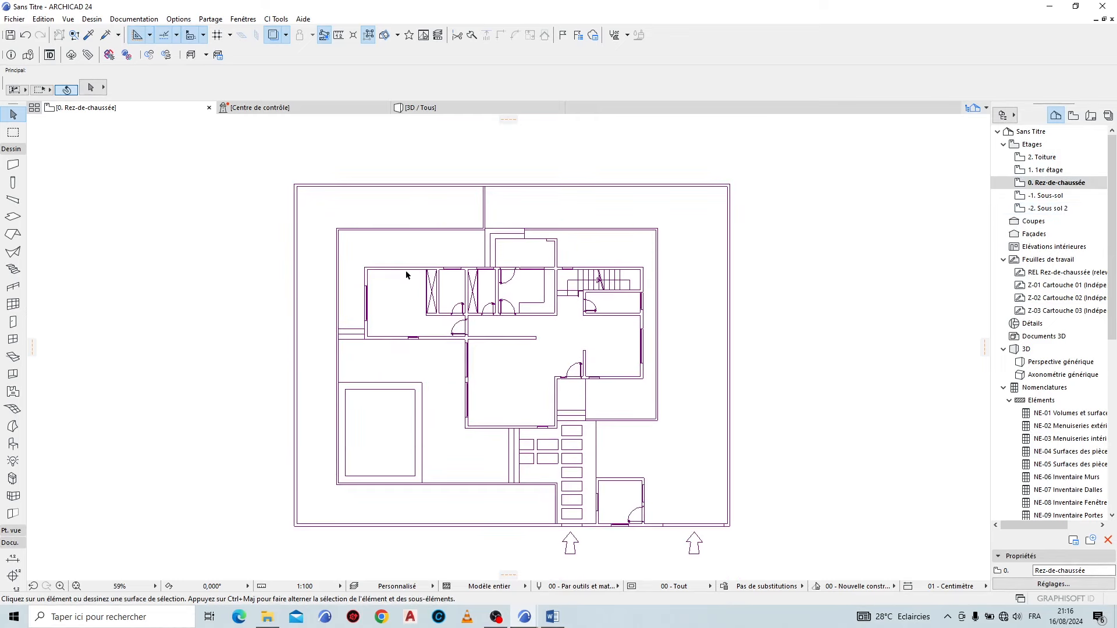
# Step: Set the default wall to an unlinked top with a height of 365 and a base offset of -45
pyautogui.click(12, 166)
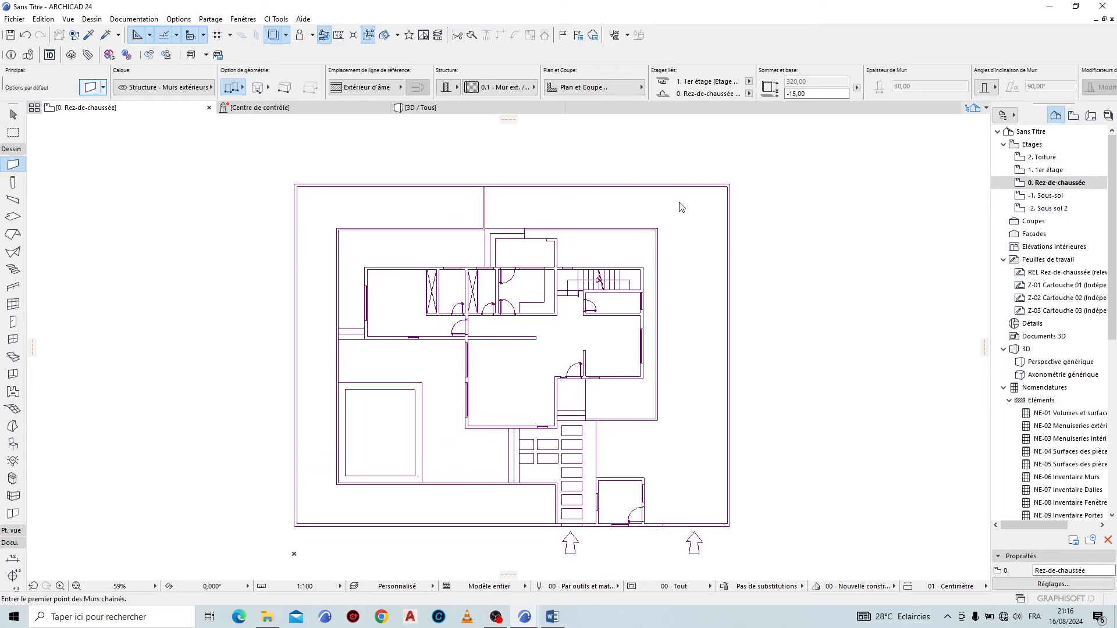
pyautogui.hotkey('ctrl', 't')
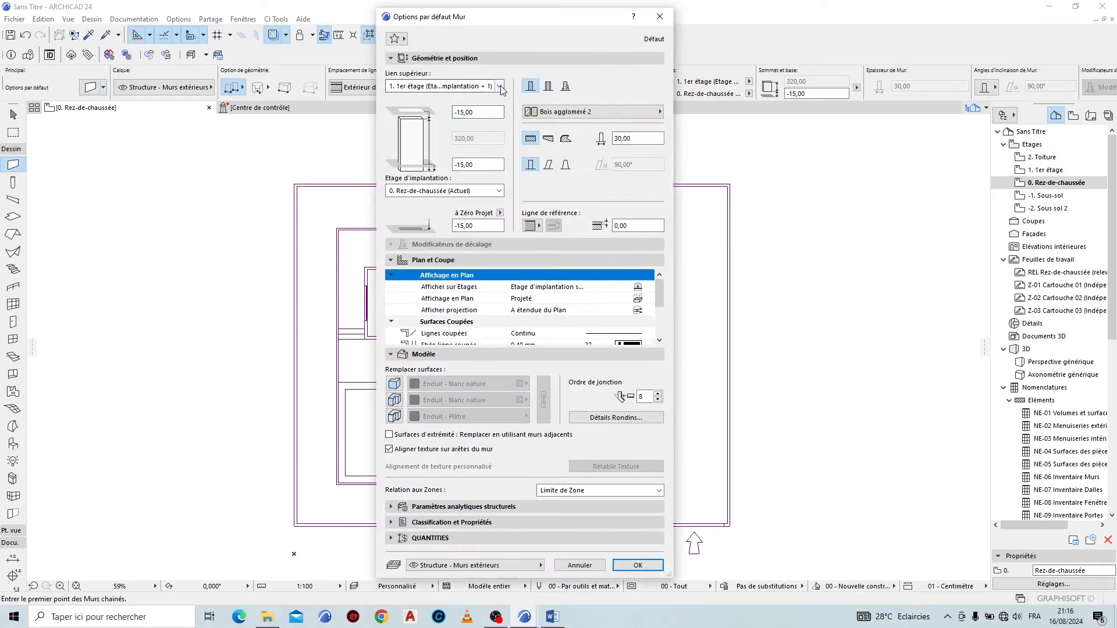
pyautogui.click(454, 86)
pyautogui.click(429, 133)
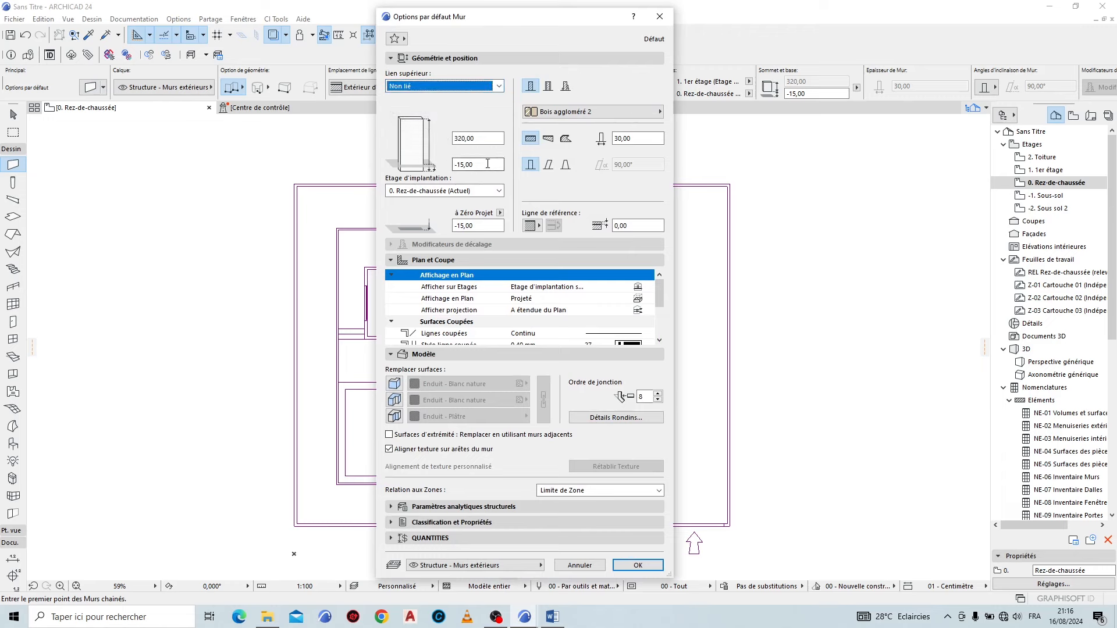
pyautogui.press('Tab')
pyautogui.write('365')
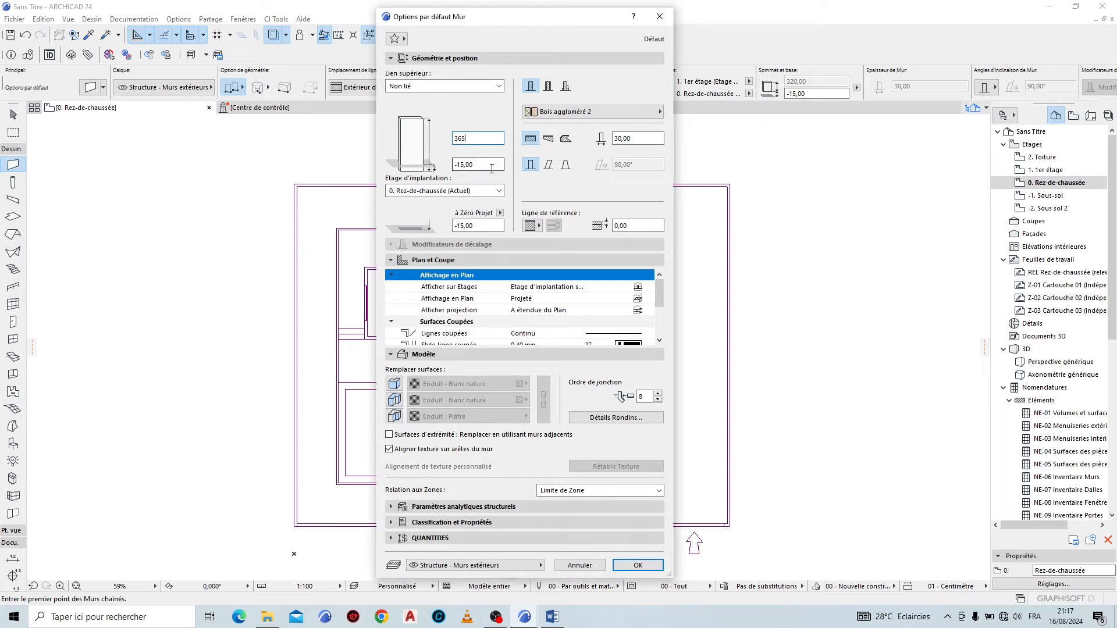
pyautogui.click(459, 165)
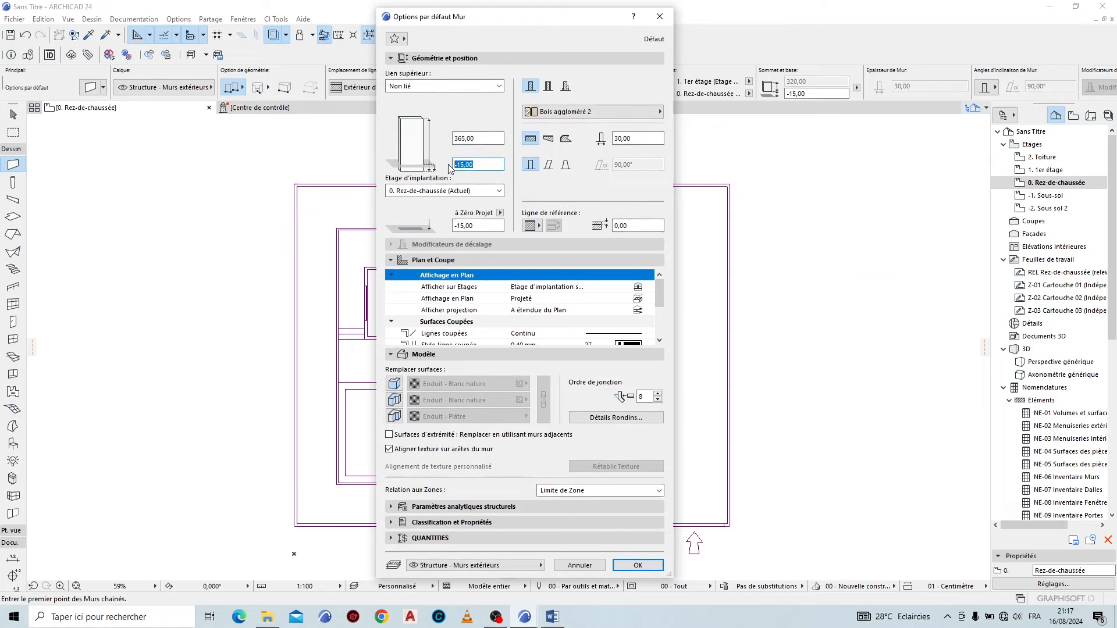
pyautogui.write('-45')
pyautogui.click(489, 138)
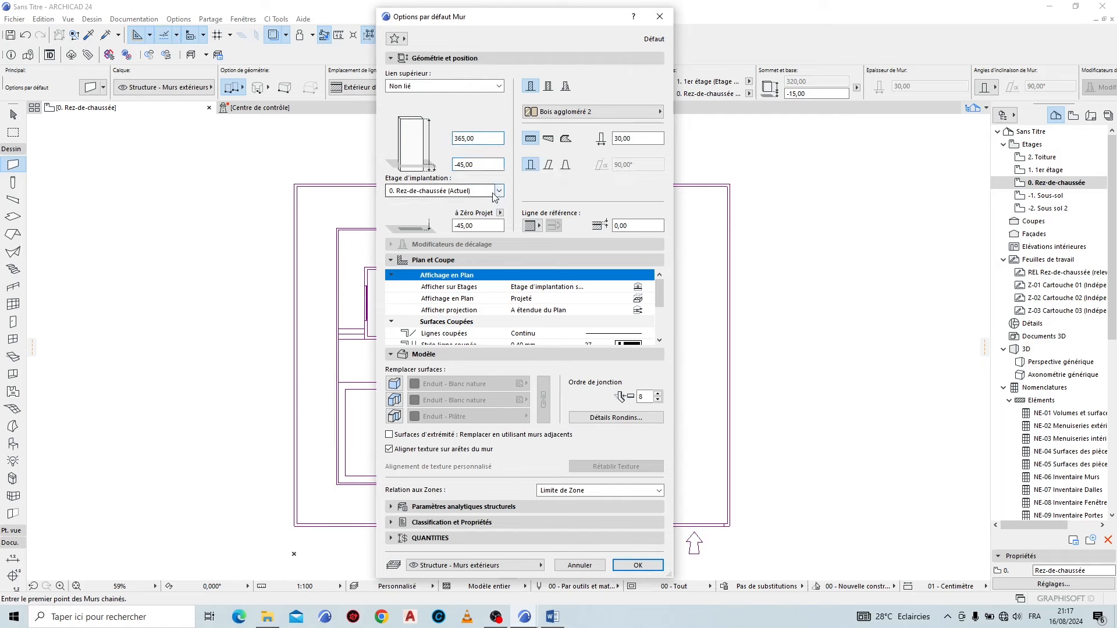
# Step: Override all three default wall surfaces with Enduit - Blanc nature and link them together
pyautogui.click(392, 383)
pyautogui.click(394, 400)
pyautogui.click(393, 416)
pyautogui.click(541, 401)
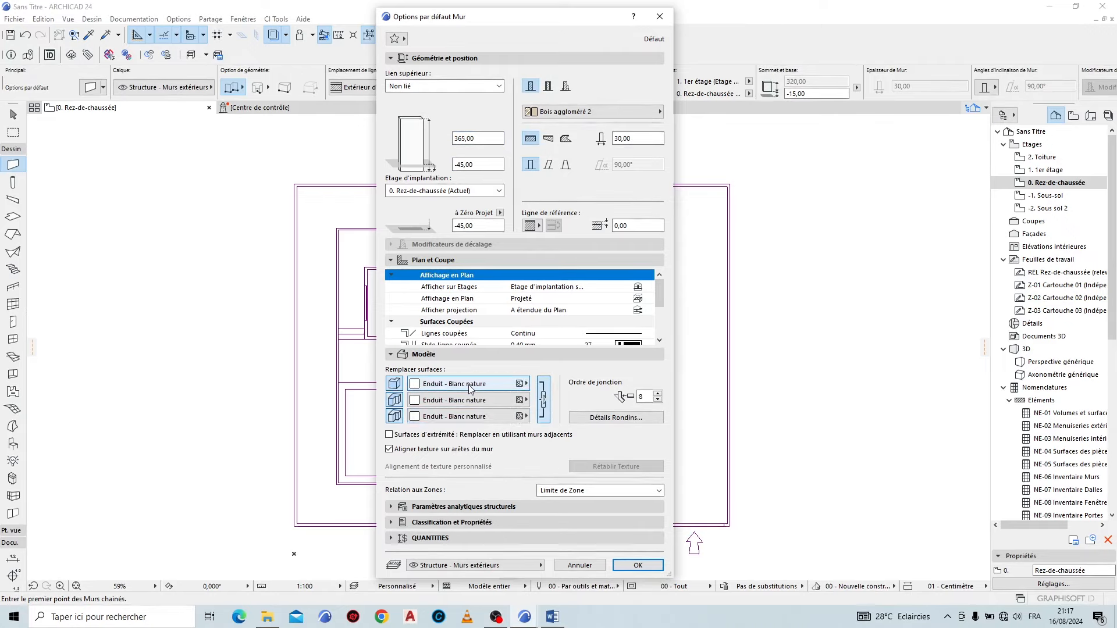
# Step: Set the default wall's building material to cement brick (Brique ciment) and its thickness to 15 cm
pyautogui.click(592, 112)
pyautogui.click(722, 192)
pyautogui.doubleClick(627, 139)
pyautogui.write('15')
pyautogui.click(638, 565)
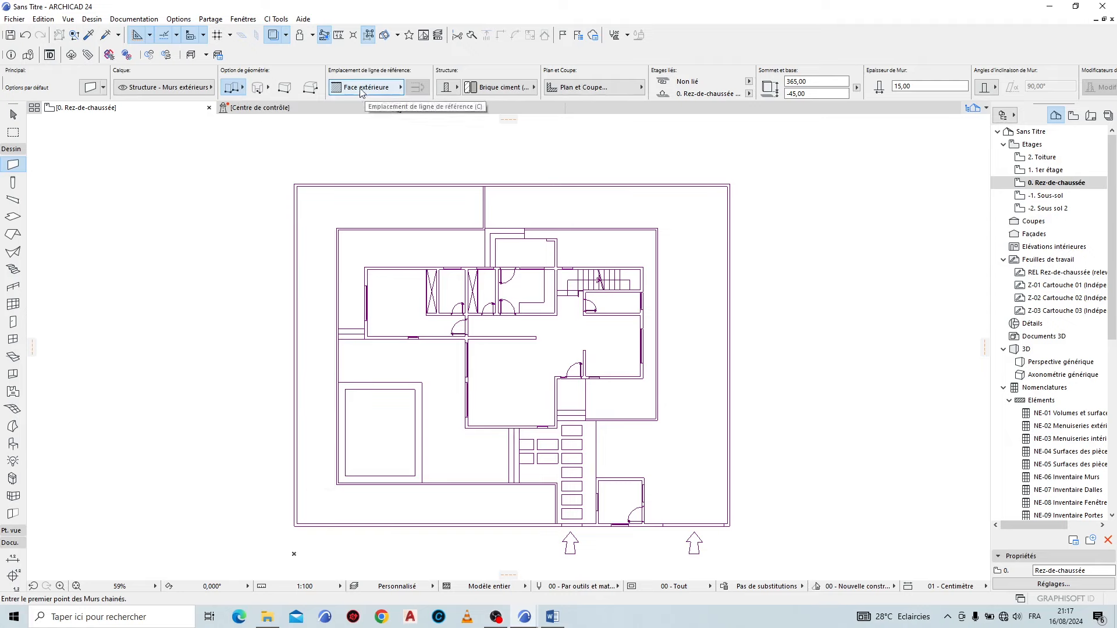
# Step: Trace the ground floor's exterior walls and the short partition beside the entrance door over the reference plan
pyautogui.scroll(10, 731, 329)
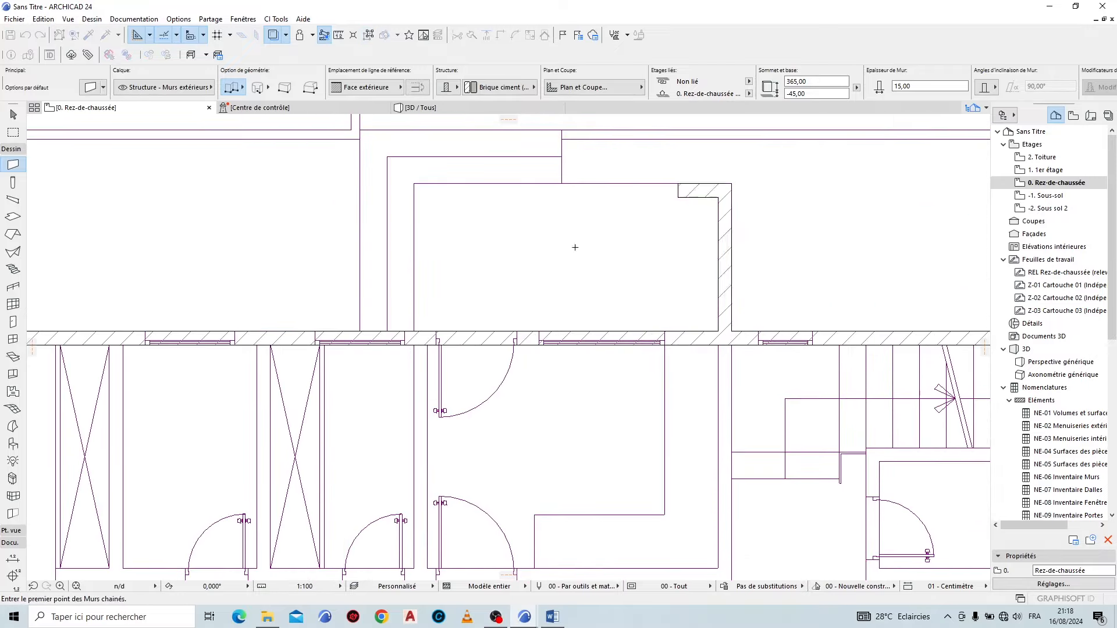
pyautogui.scroll(-5, 541, 204)
pyautogui.scroll(7, 669, 454)
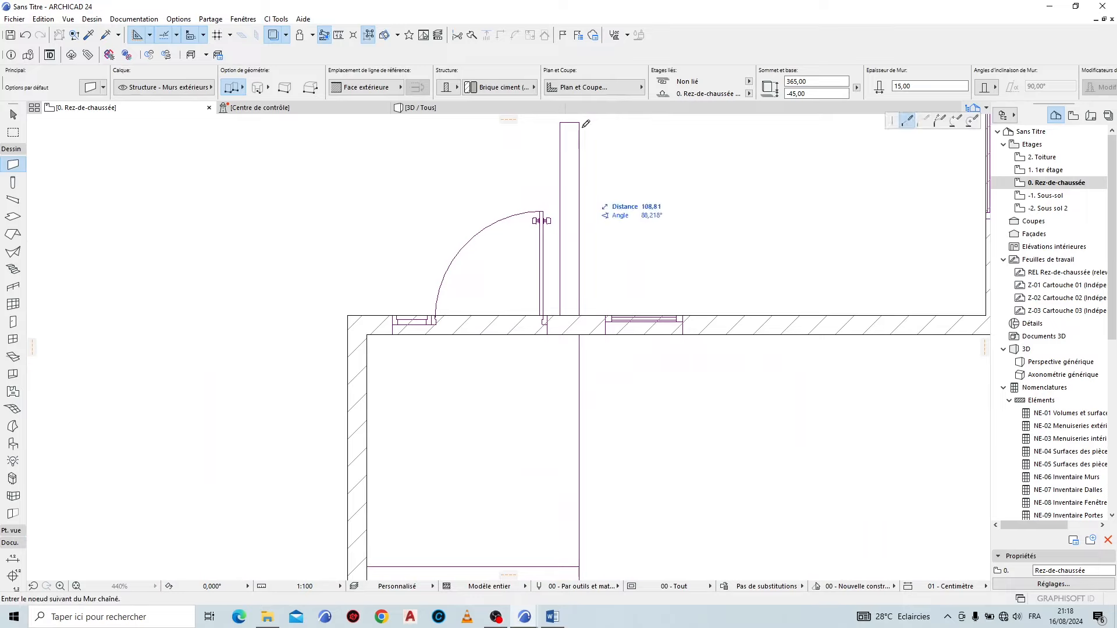
pyautogui.scroll(-6, 579, 120)
pyautogui.scroll(5, 390, 322)
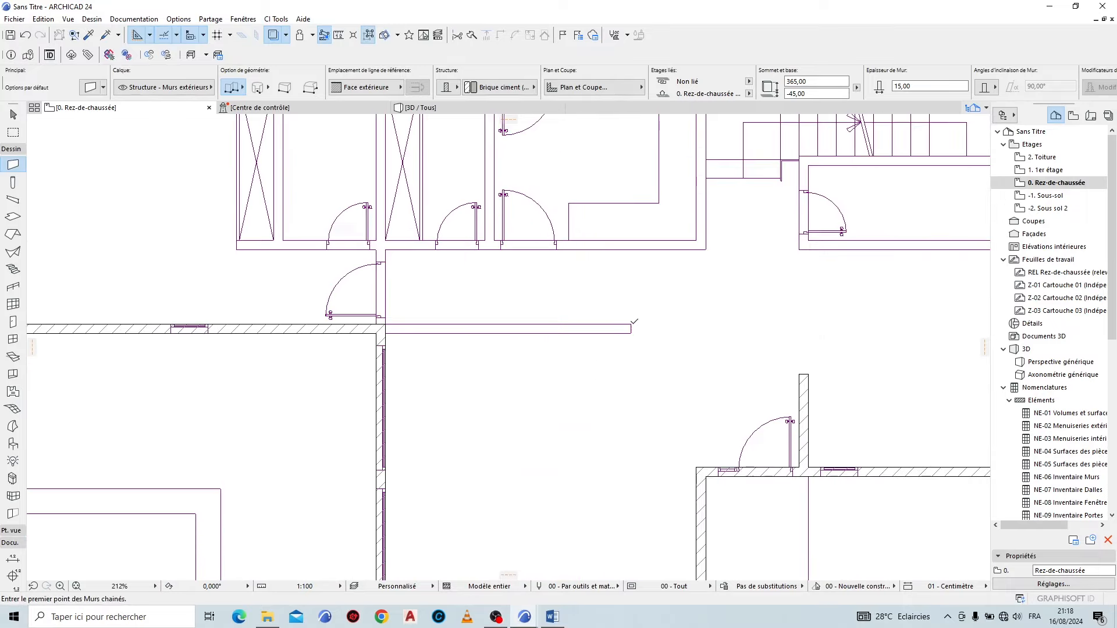
# Step: Trace the free-ending living room partition and the corridor wall running below the bathrooms and up beside the staircase
pyautogui.click(386, 324)
pyautogui.click(386, 250)
pyautogui.click(706, 250)
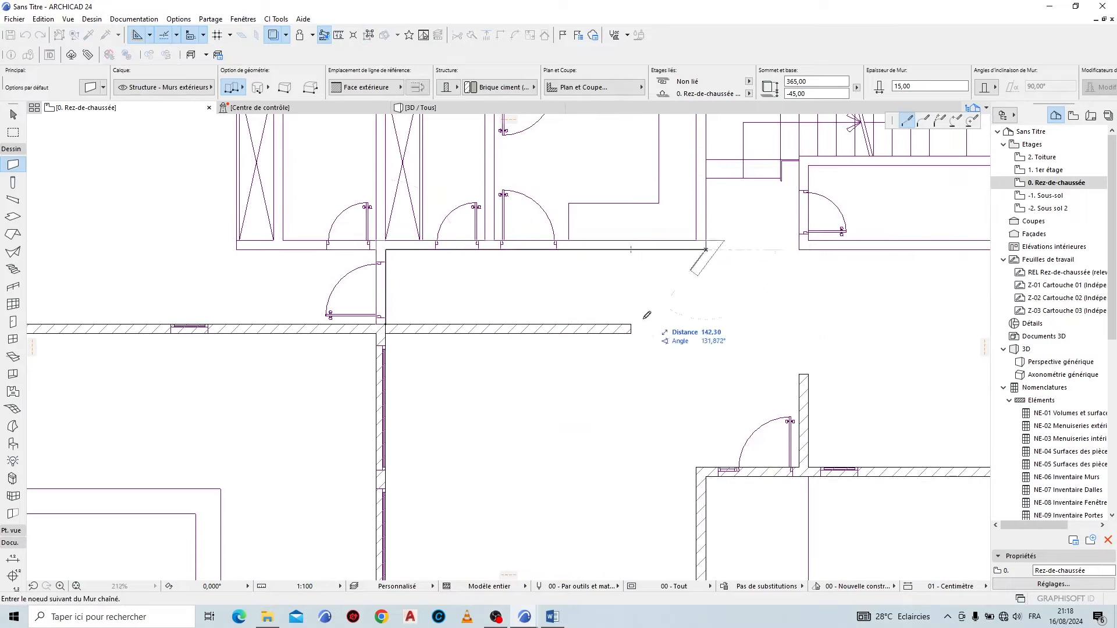
pyautogui.scroll(-4, 642, 311)
pyautogui.scroll(5, 671, 196)
pyautogui.scroll(1, 673, 194)
pyautogui.doubleClick(672, 196)
pyautogui.scroll(-4, 421, 250)
pyautogui.scroll(3, 746, 285)
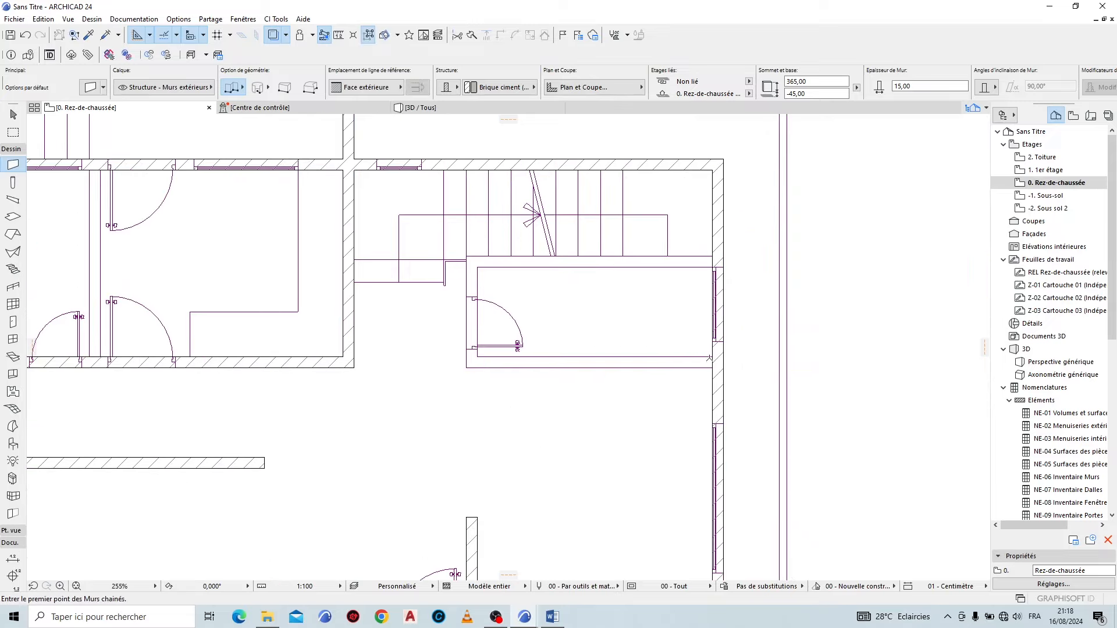
# Step: Trace the three walls enclosing the small room below the staircase, starting and ending at the exterior side wall
pyautogui.click(712, 357)
pyautogui.click(477, 356)
pyautogui.click(478, 267)
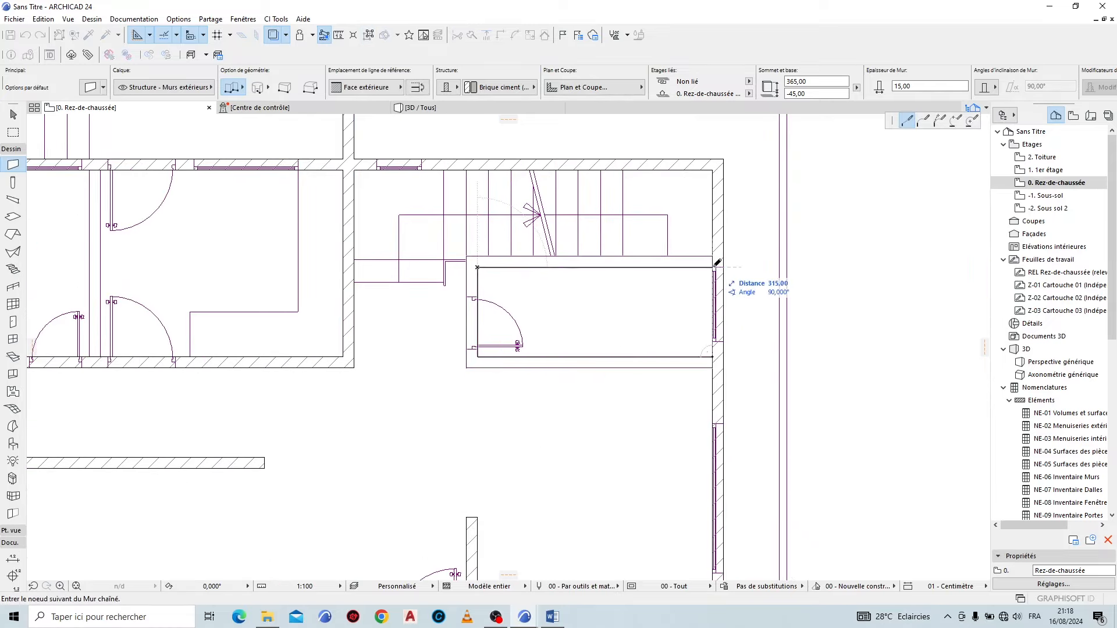
pyautogui.doubleClick(714, 266)
# Step: Stretch the corridor wall's left end to the outer corner of the bedroom closet
pyautogui.scroll(-5, 715, 264)
pyautogui.scroll(6, 500, 296)
pyautogui.keyDown('shift'); pyautogui.click(422, 334); pyautogui.keyUp('shift')
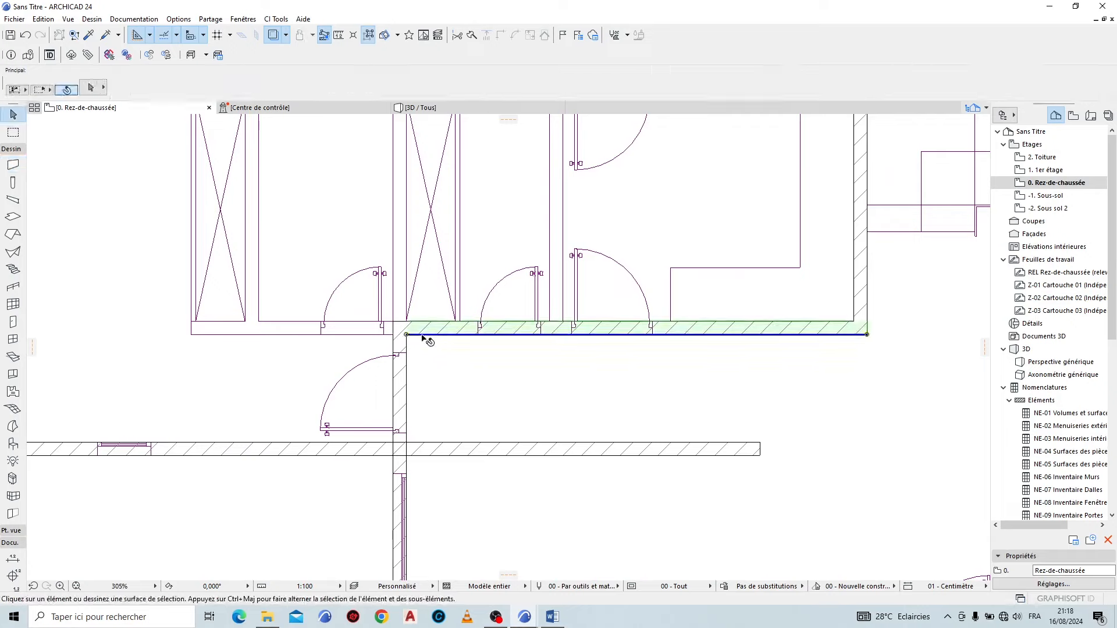
pyautogui.click(407, 329)
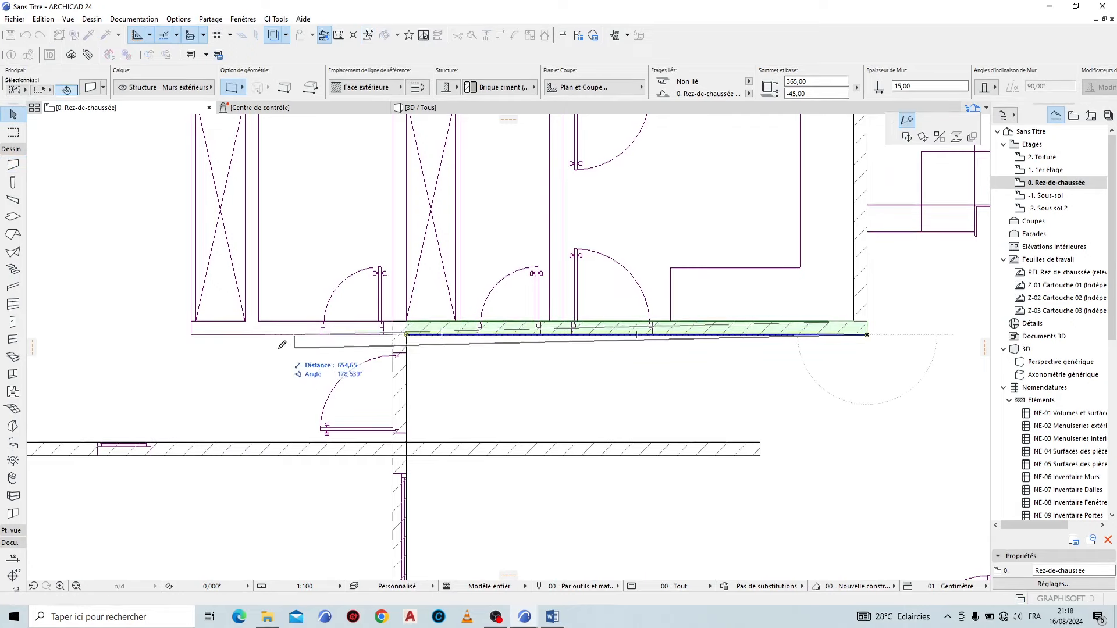
pyautogui.click(194, 330)
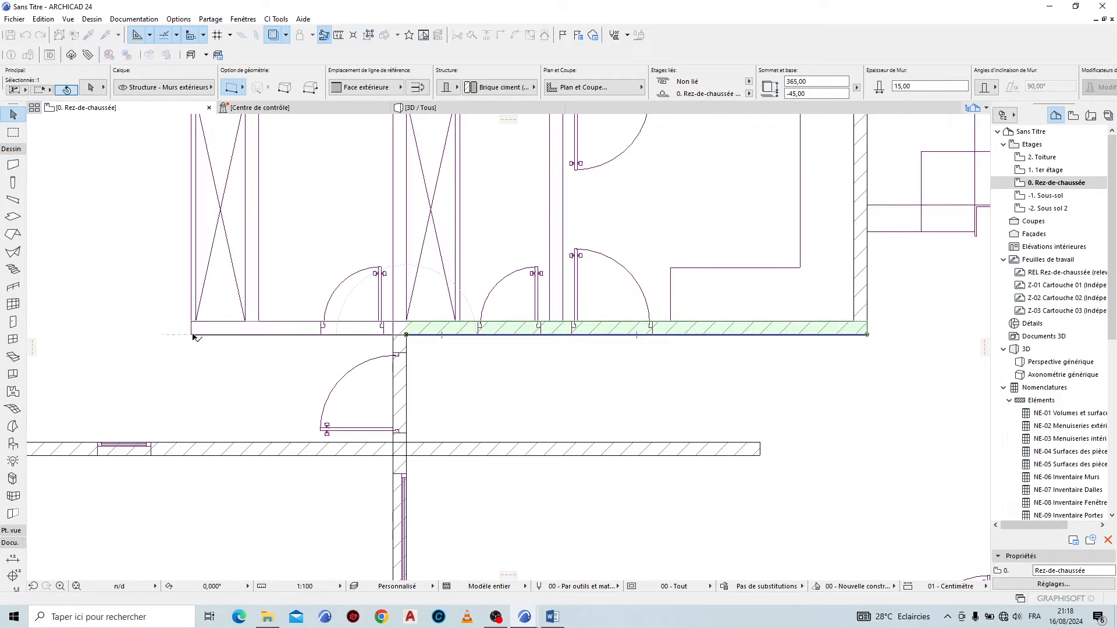
pyautogui.click(270, 356)
# Step: Trace the partitions between the closets and bathrooms from the corridor wall to the upper exterior wall
pyautogui.keyDown('alt'); pyautogui.click(287, 326); pyautogui.keyUp('alt')
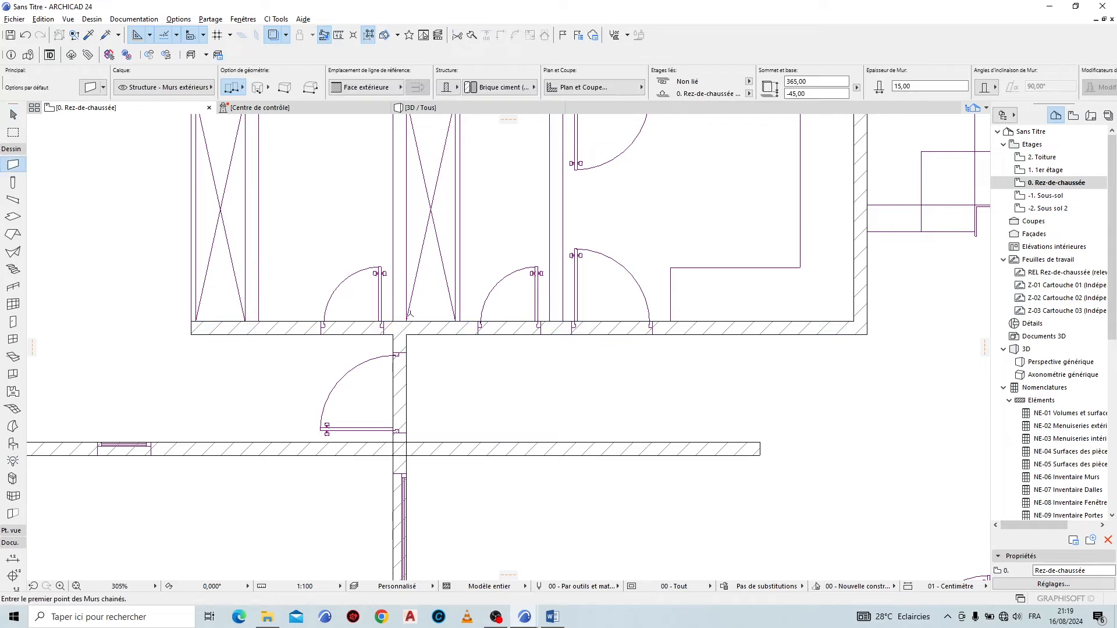
pyautogui.click(408, 320)
pyautogui.moveTo(417, 159); pyautogui.dragTo(414, 237, button='middle')
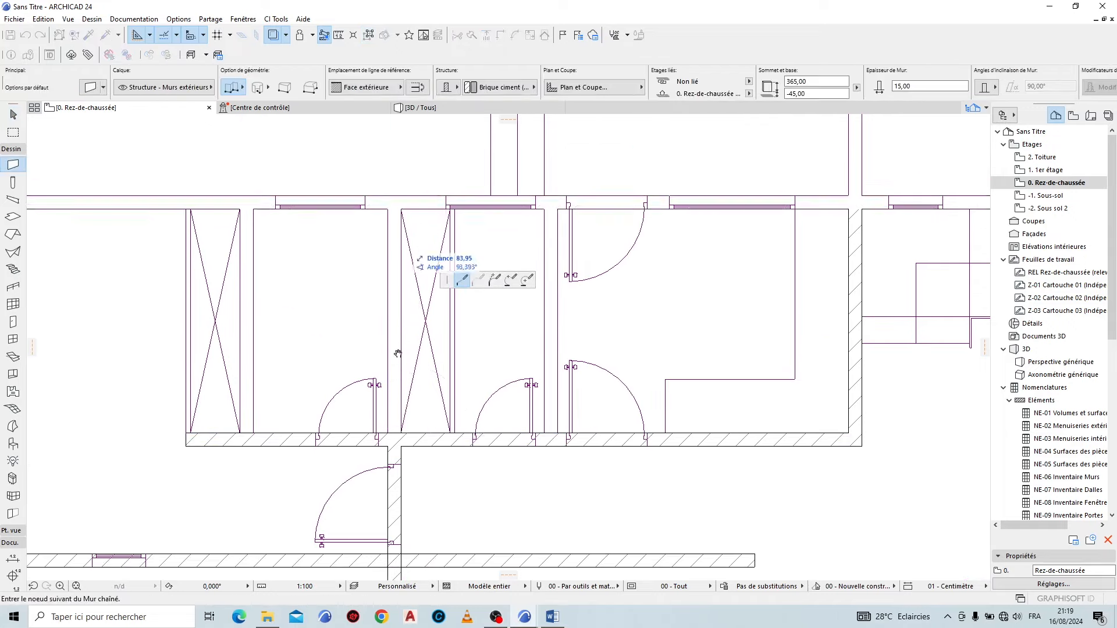
pyautogui.press('Escape')
pyautogui.scroll(-2, 494, 348)
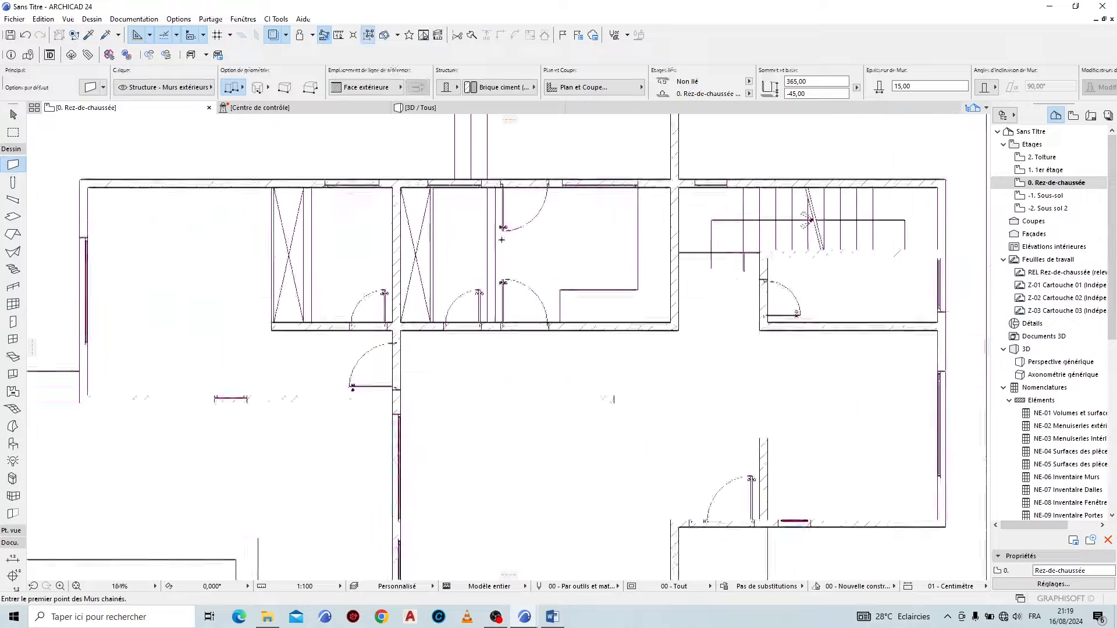
pyautogui.scroll(-5, 344, 300)
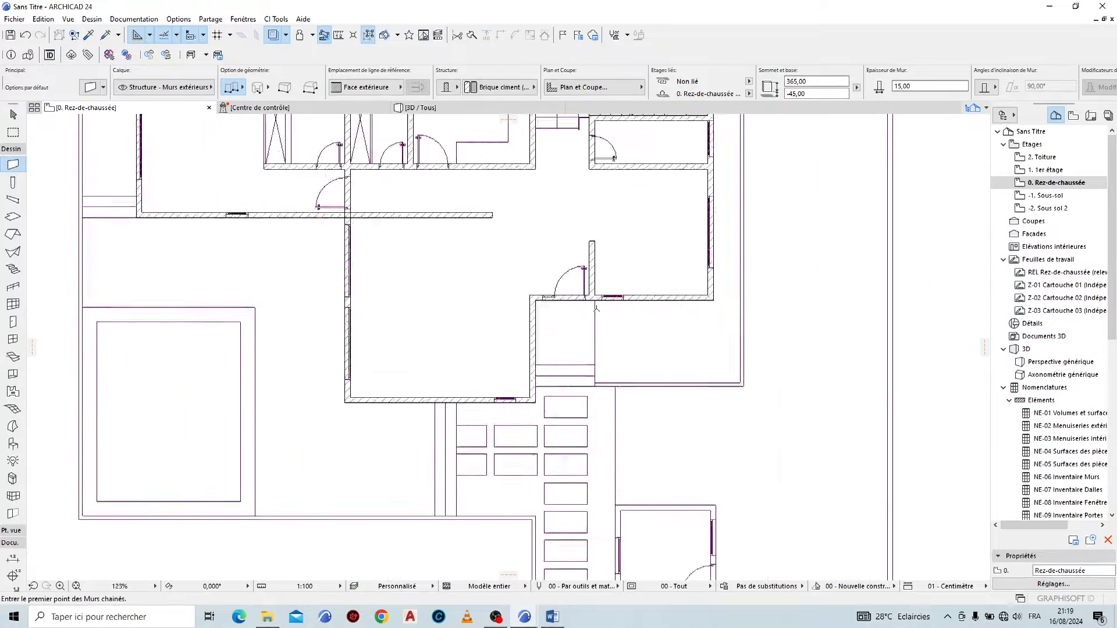
pyautogui.scroll(4, 344, 301)
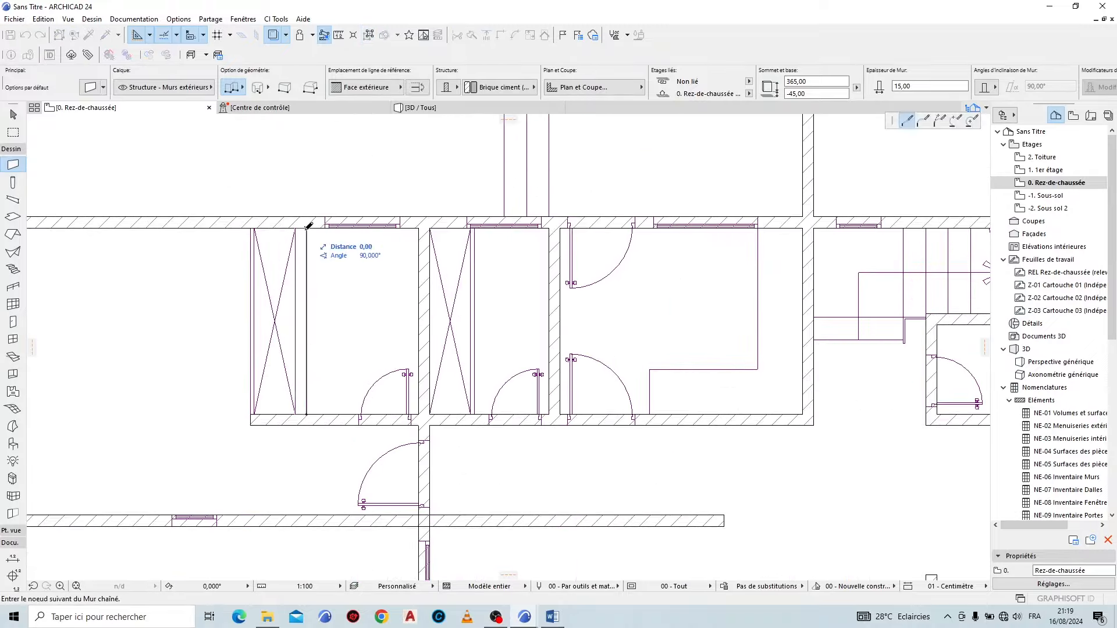
pyautogui.scroll(-1, 597, 218)
# Step: Examine the traced ground-floor walls in the 3D perspective and return to the 0. Rez-de-chaussée plan
pyautogui.press('F3')
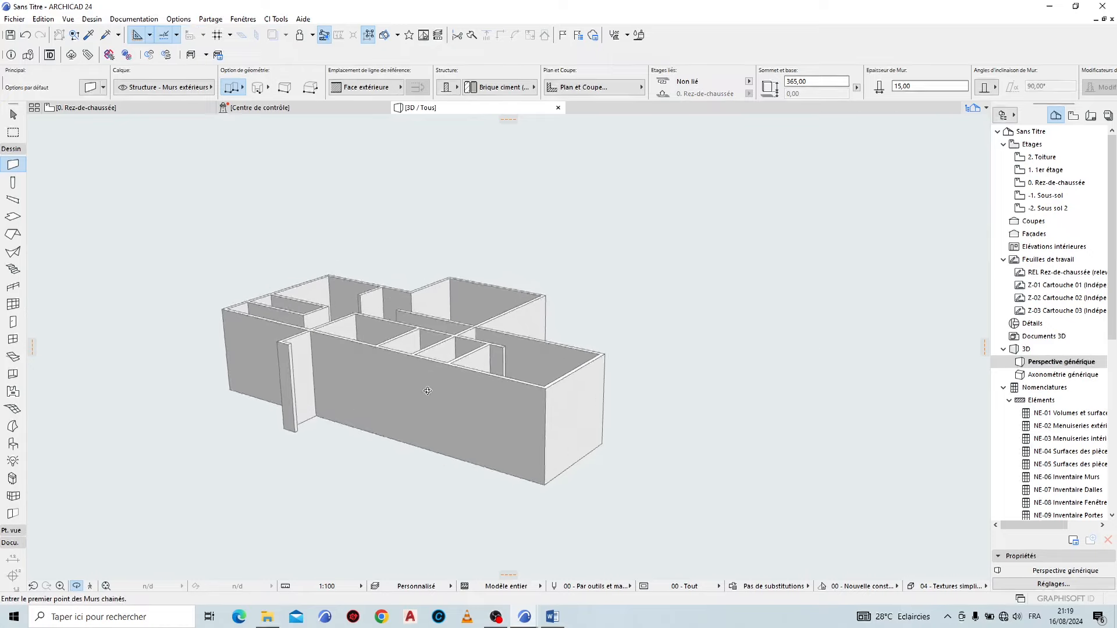
pyautogui.keyDown('shift'); pyautogui.moveTo(524, 262); pyautogui.dragTo(280, 323, button='middle'); pyautogui.keyUp('shift')
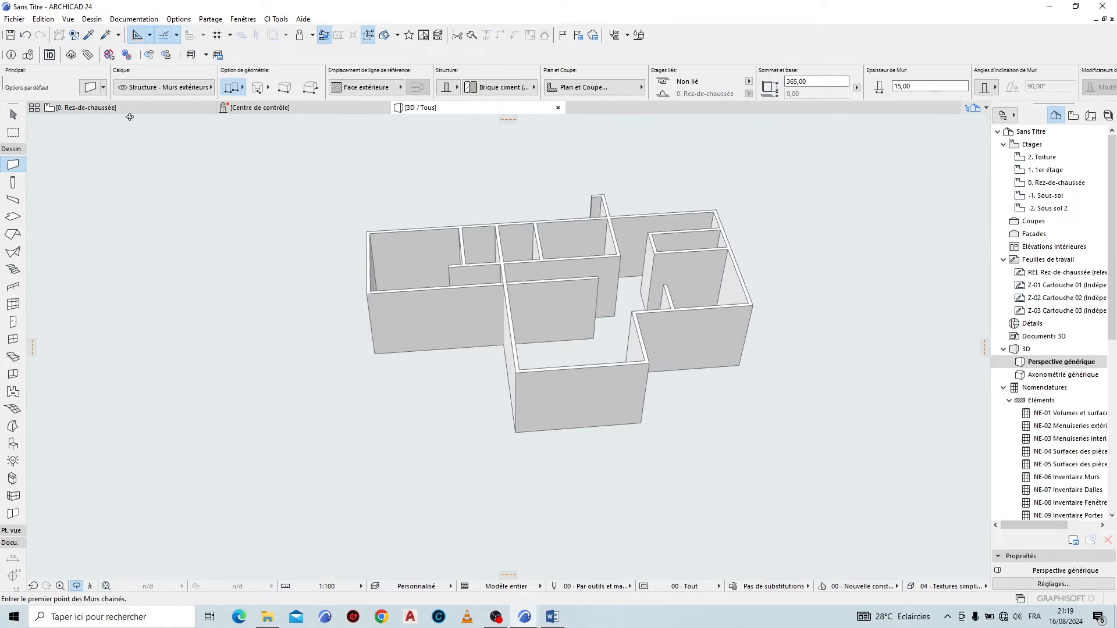
pyautogui.click(127, 112)
pyautogui.press('Escape')
pyautogui.scroll(-3, 452, 302)
pyautogui.scroll(3, 451, 303)
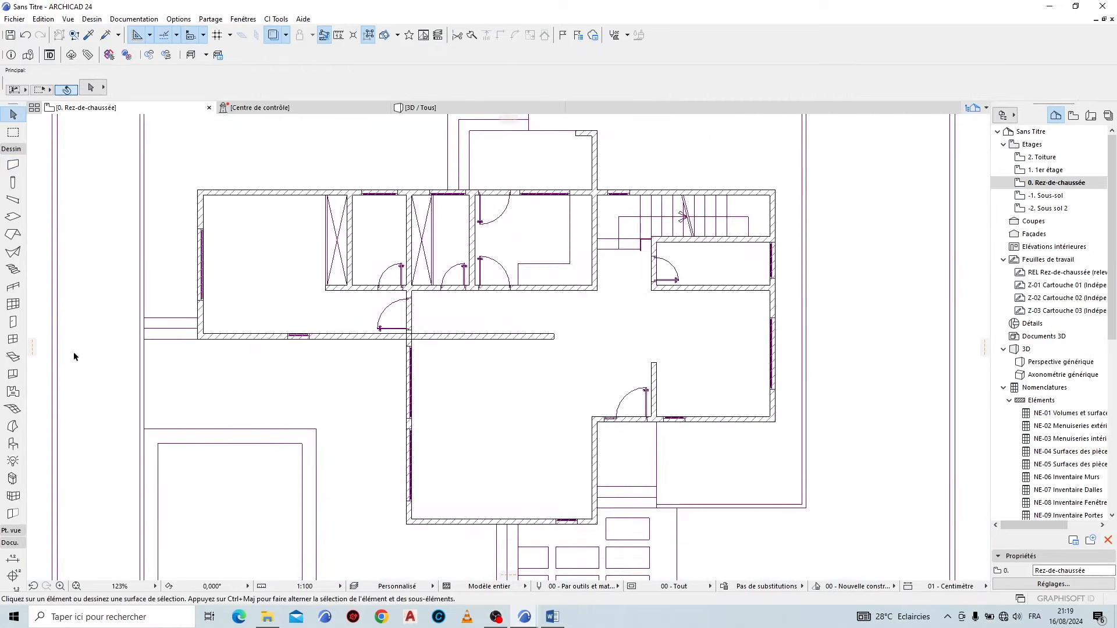
# Step: Configure the default hinged door Porte 24 with a width of 120 cm, a height of 240 cm and the Style 7 leaf
pyautogui.click(11, 322)
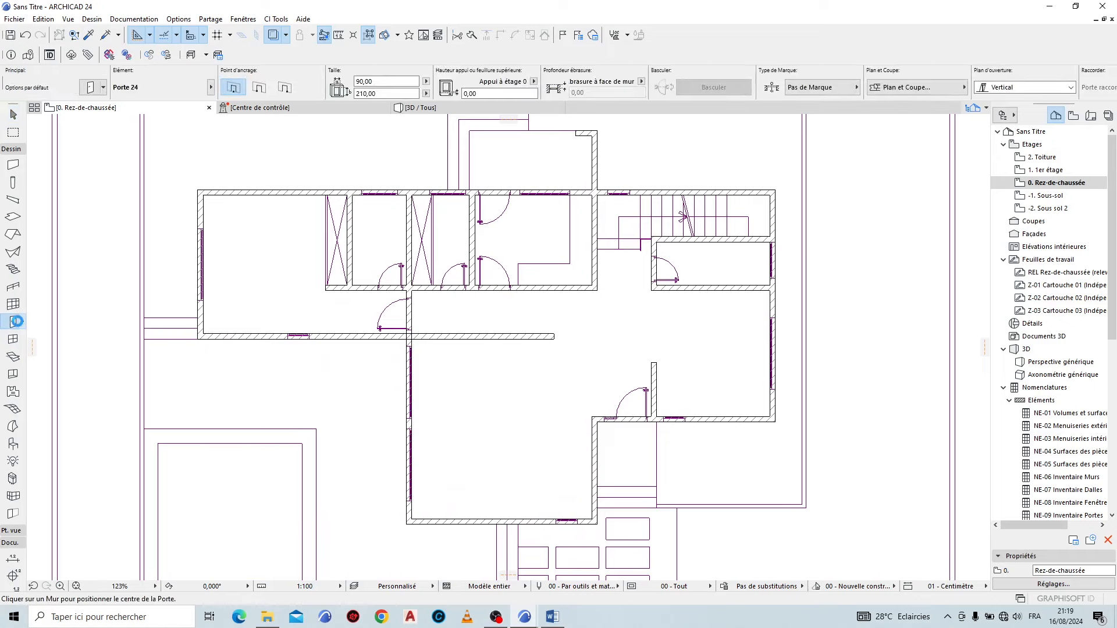
pyautogui.doubleClick(16, 322)
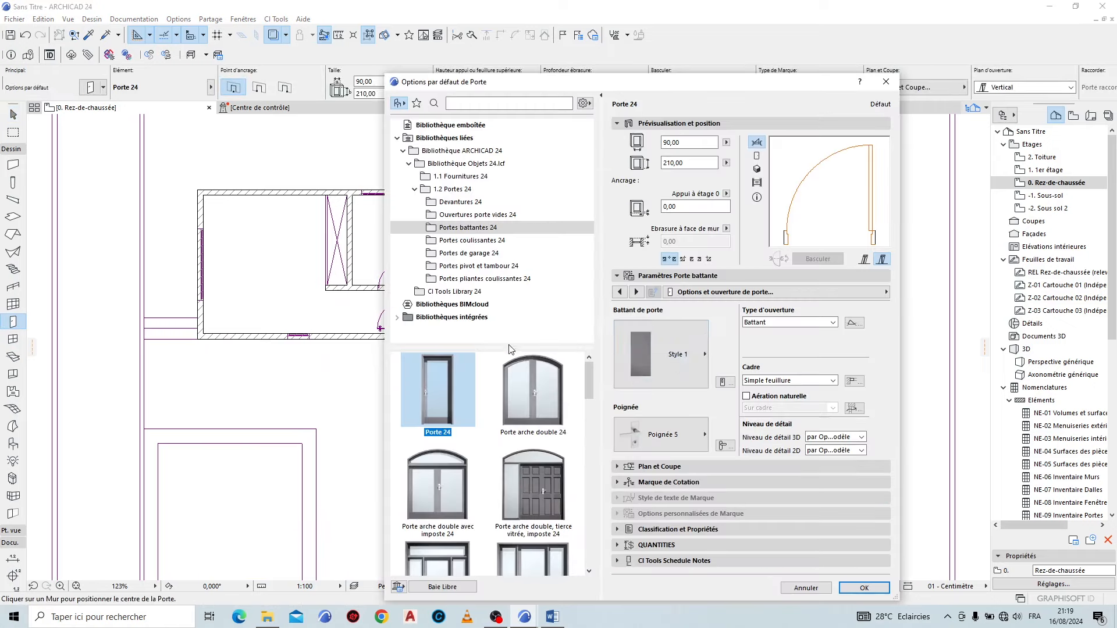
pyautogui.click(688, 363)
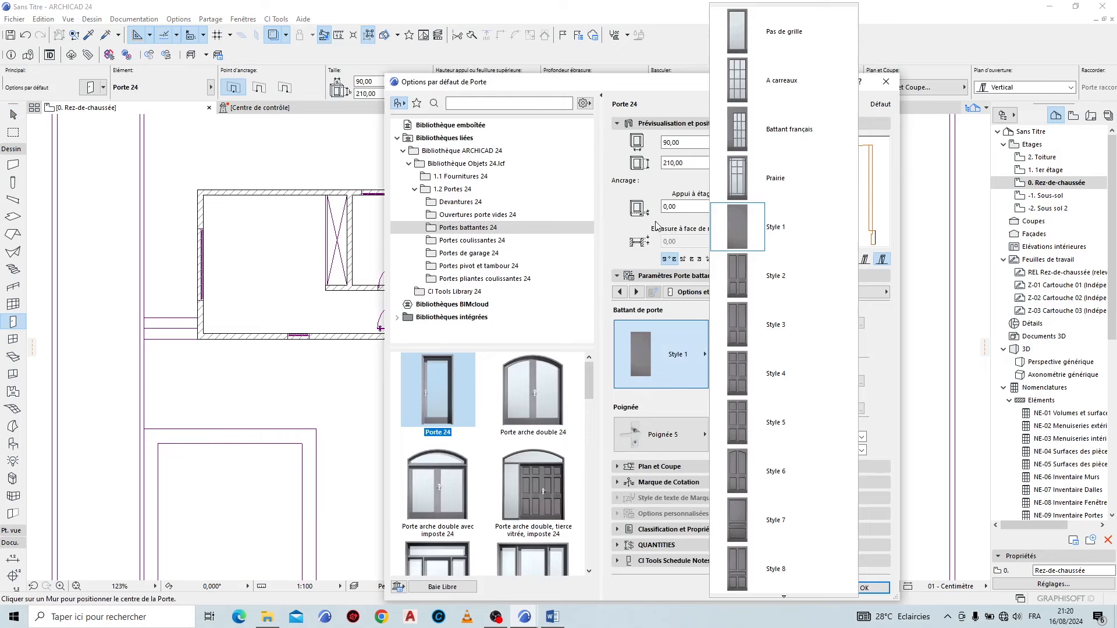
pyautogui.click(655, 225)
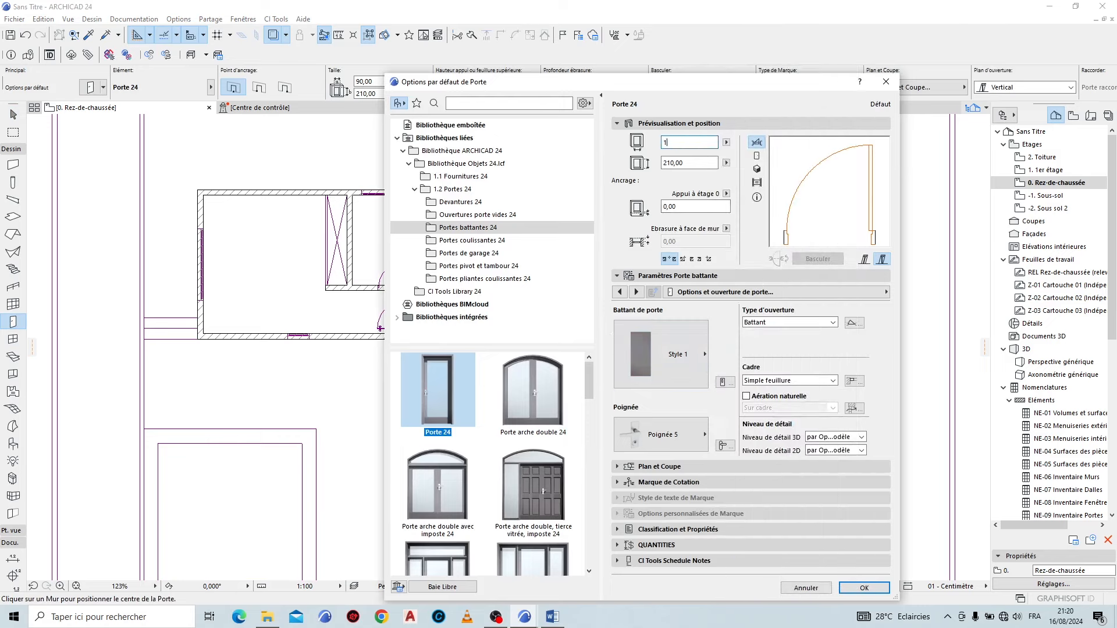
pyautogui.click(672, 161)
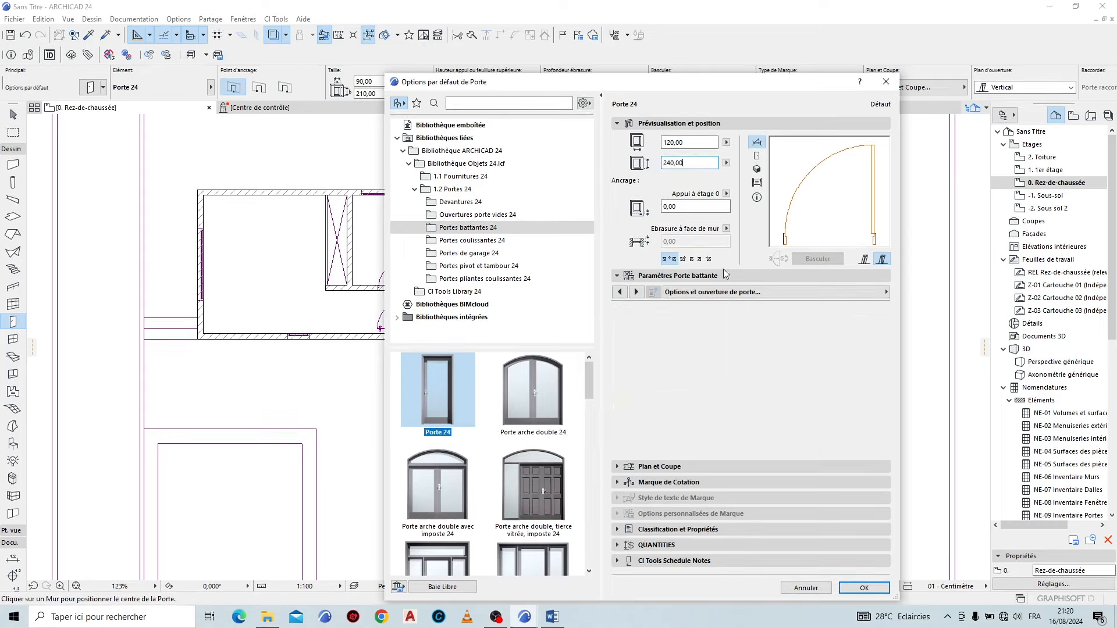
pyautogui.click(693, 351)
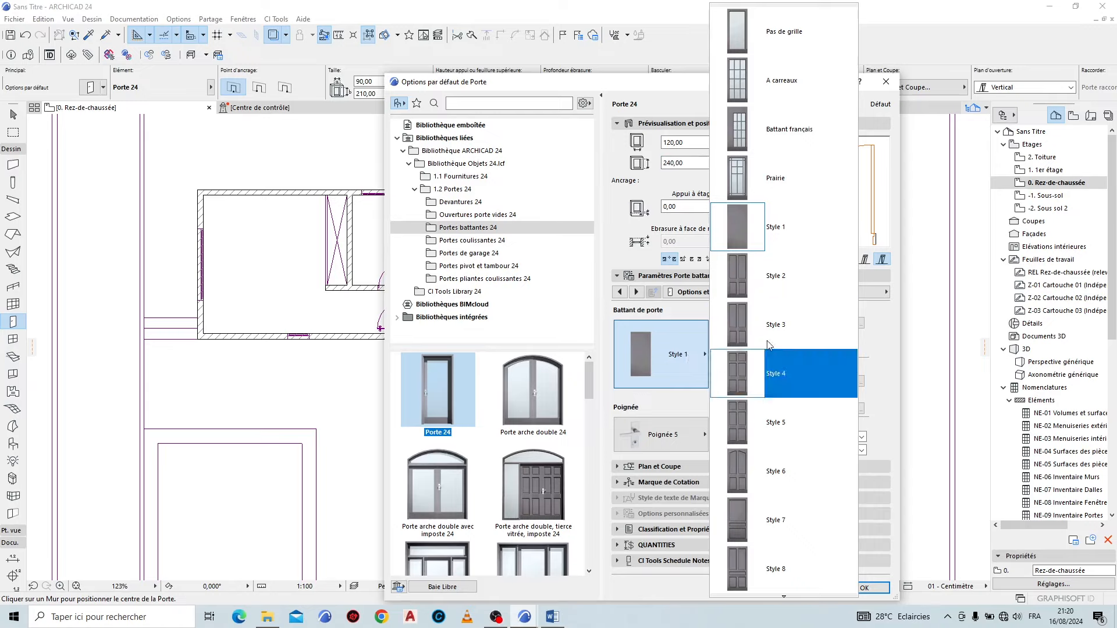
pyautogui.moveTo(776, 596)
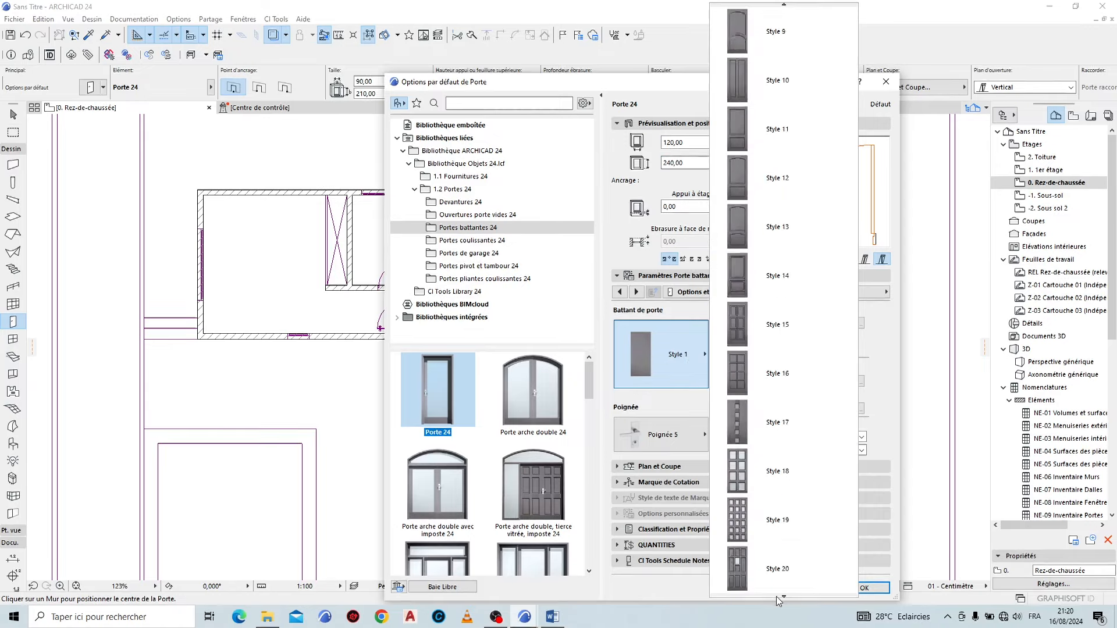
pyautogui.moveTo(757, 5)
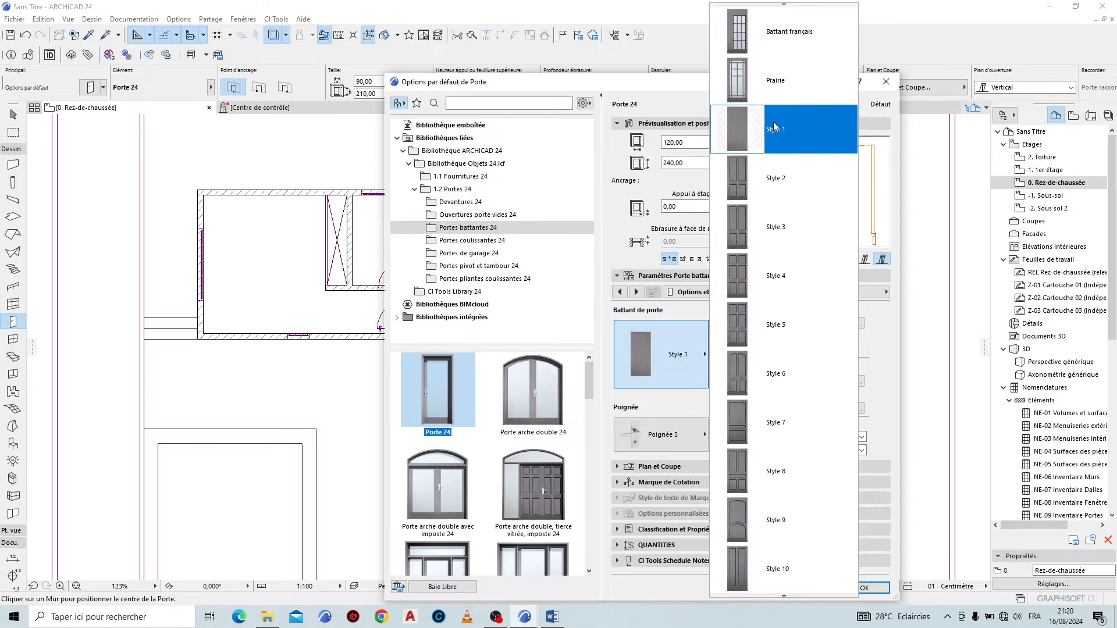
pyautogui.click(785, 424)
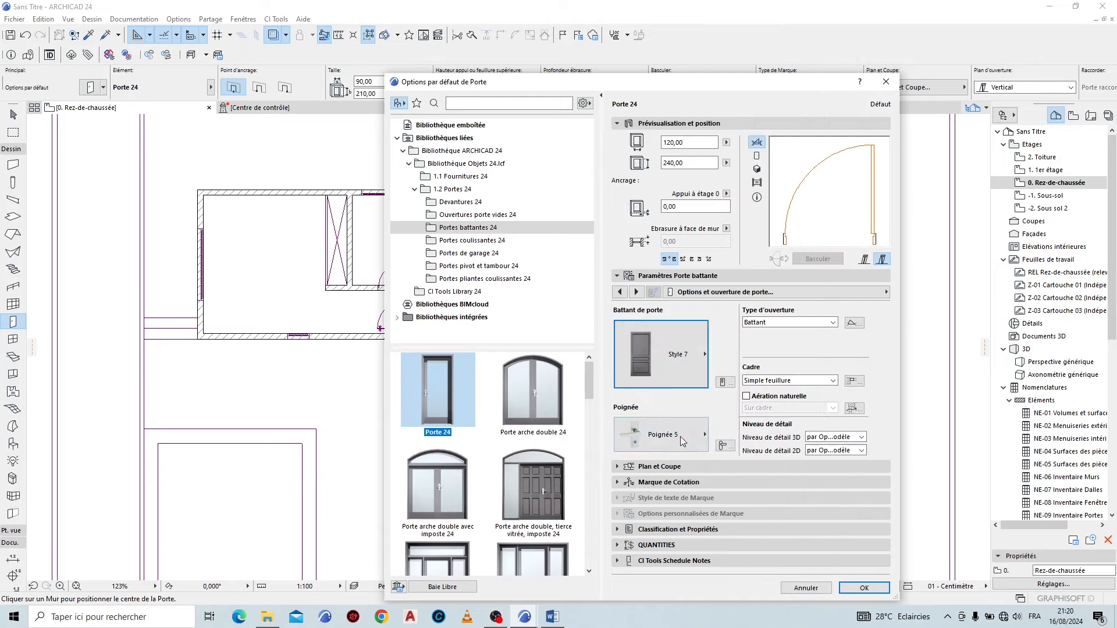
# Step: Review the door's frame, exterior casing and interior casing settings and accept the door defaults
pyautogui.click(636, 292)
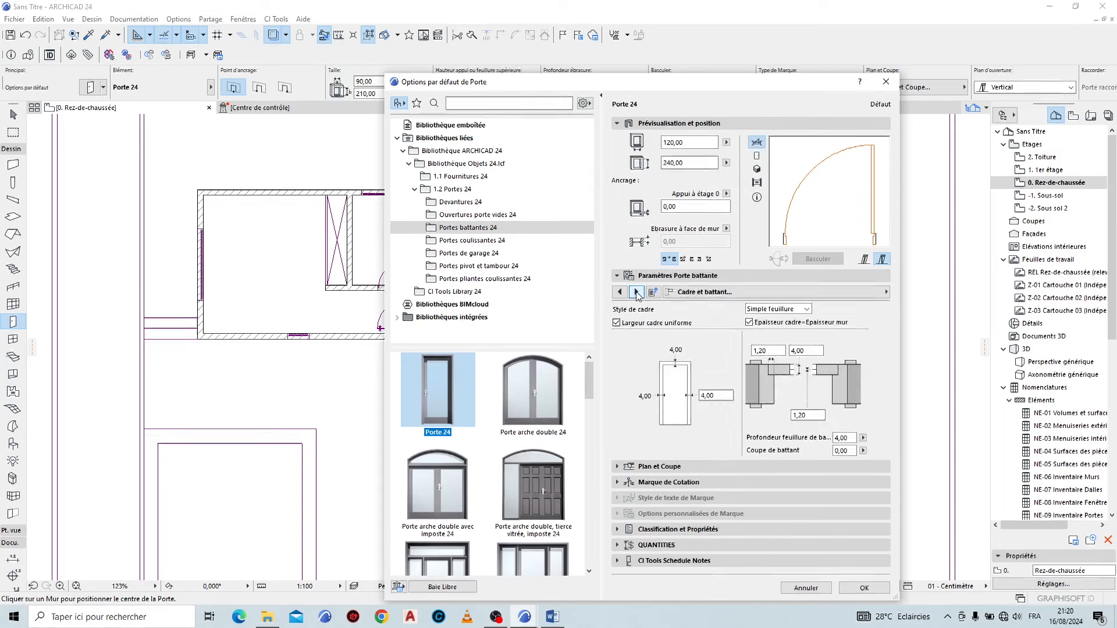
pyautogui.click(714, 292)
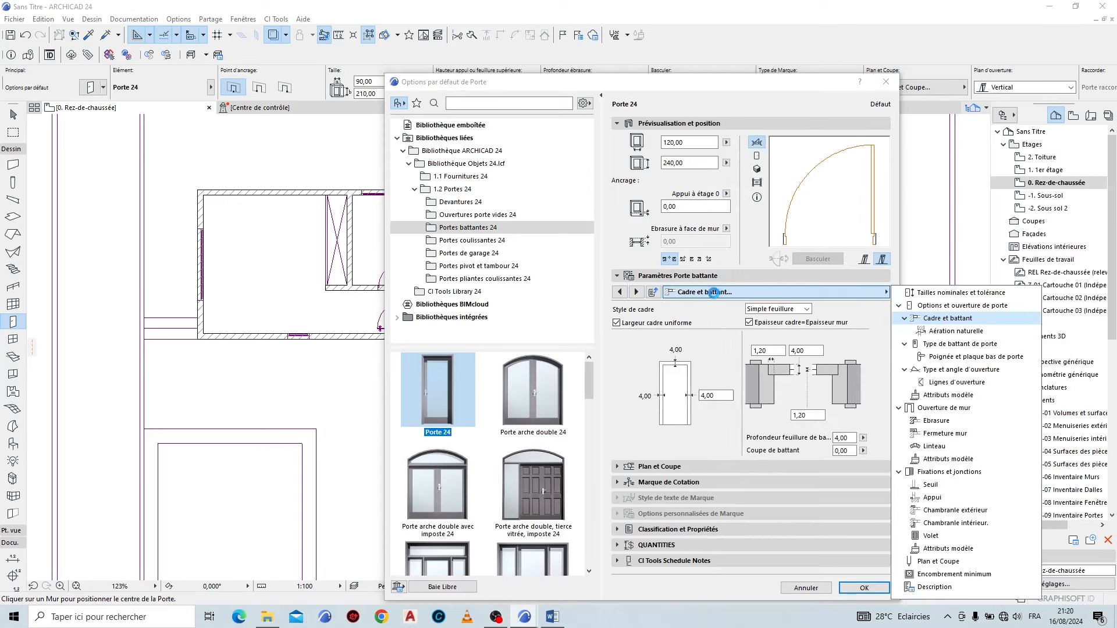
pyautogui.click(955, 510)
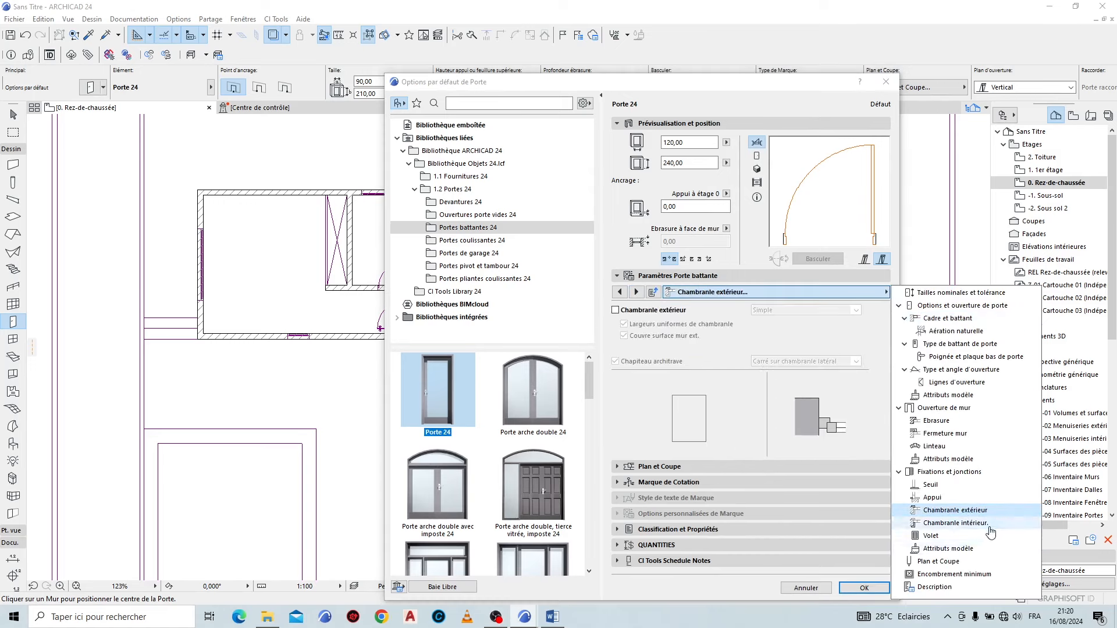
pyautogui.click(957, 523)
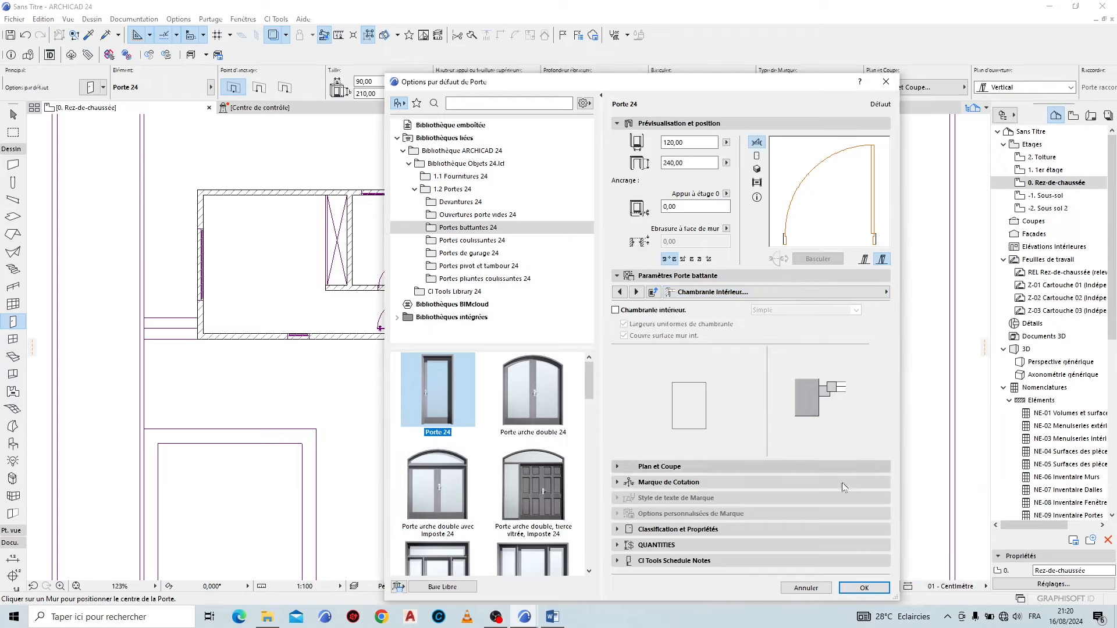
pyautogui.click(870, 592)
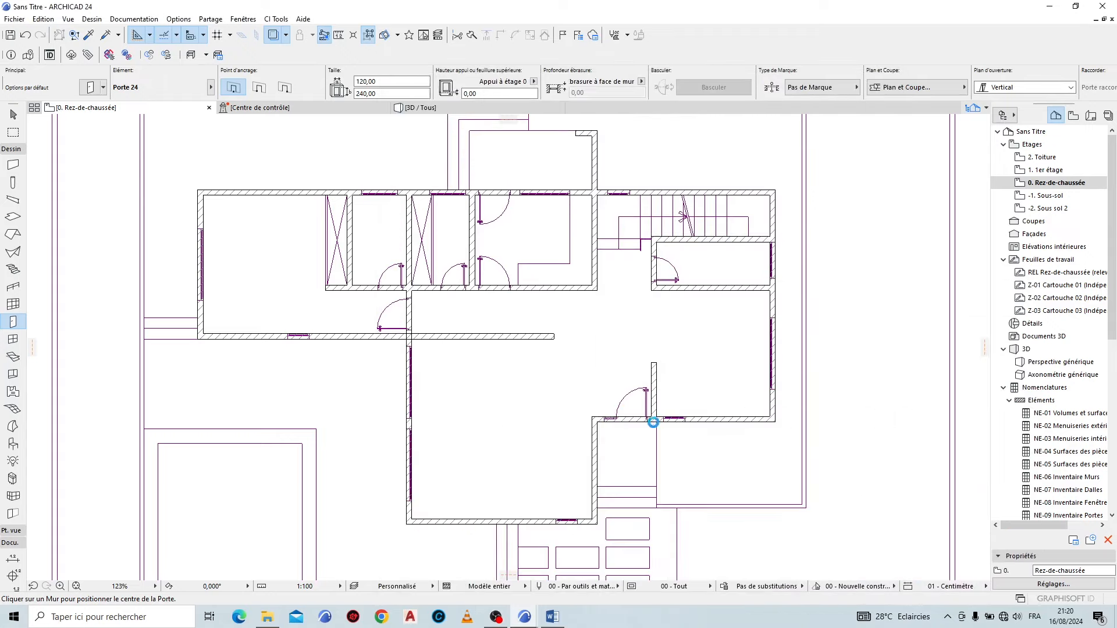
# Step: Place the 120 × 240 cm entrance door beside the short wall, anchored by its side and opening inward like the traced symbol
pyautogui.scroll(6, 653, 422)
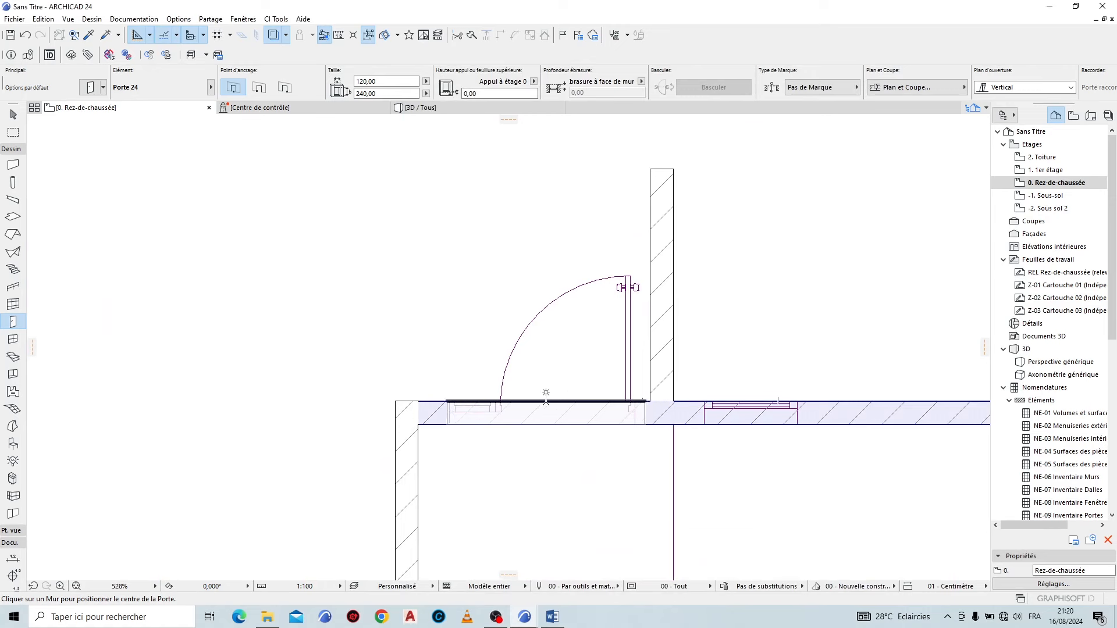
pyautogui.click(546, 401)
pyautogui.click(259, 86)
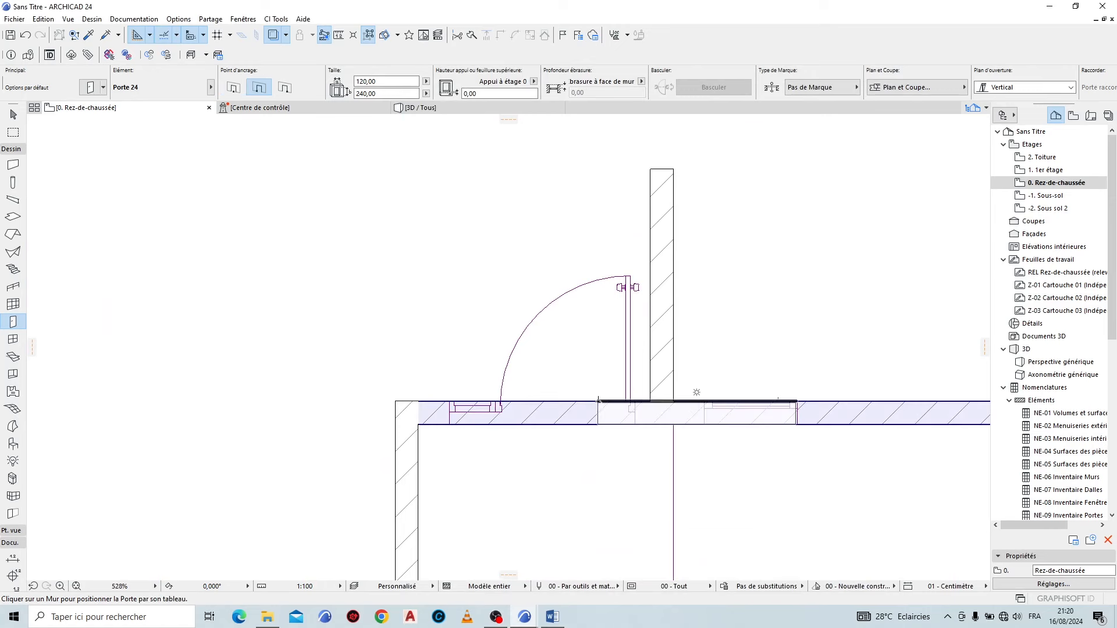
pyautogui.click(449, 401)
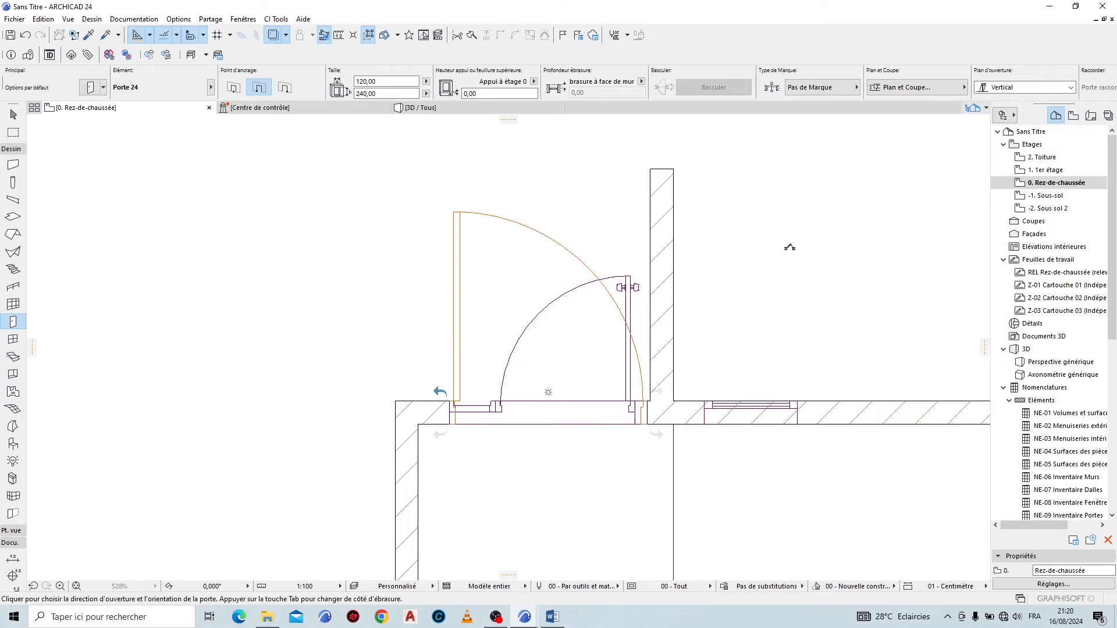
pyautogui.click(548, 392)
pyautogui.scroll(-5, 556, 423)
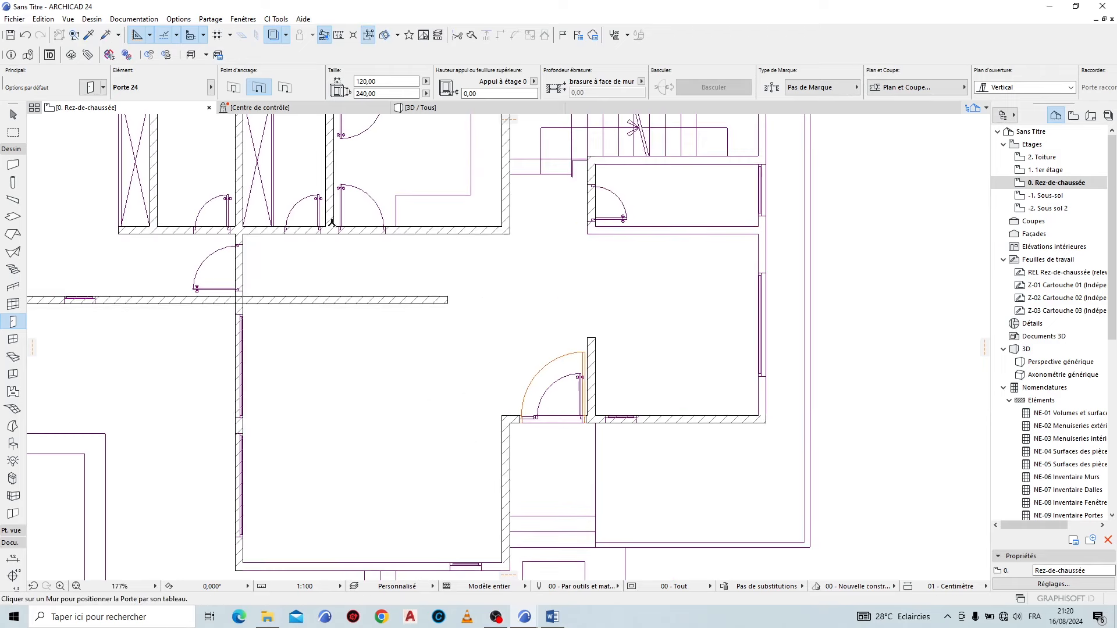
# Step: Set the default door to 90 × 220 cm and place it over the traced bedroom door across the corridor
pyautogui.click(91, 88)
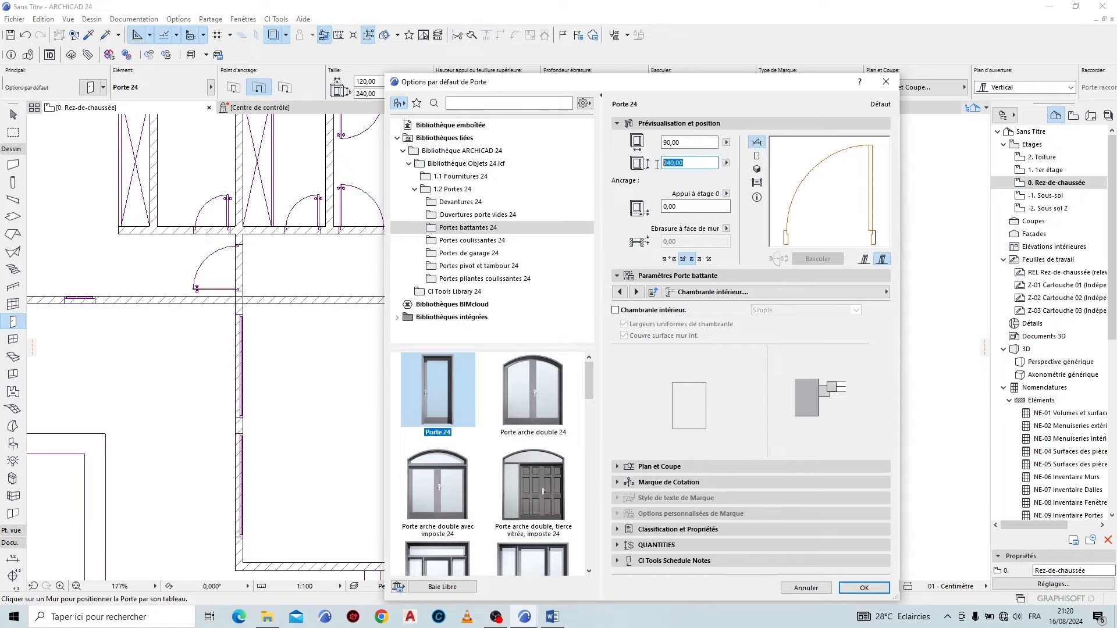
pyautogui.click(811, 327)
pyautogui.click(865, 589)
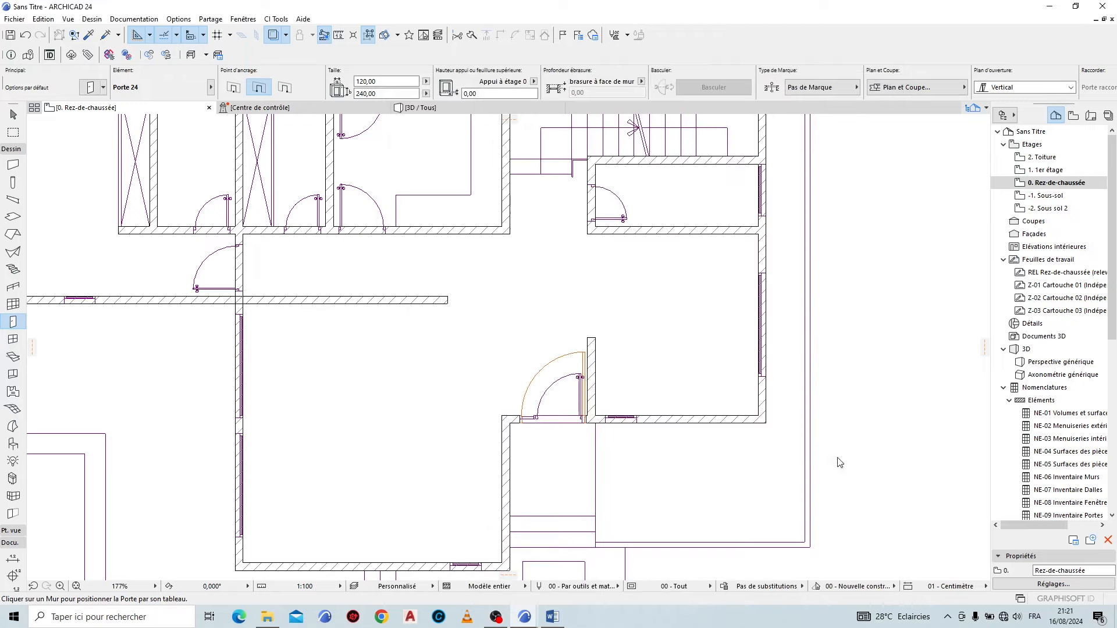
pyautogui.scroll(5, 204, 264)
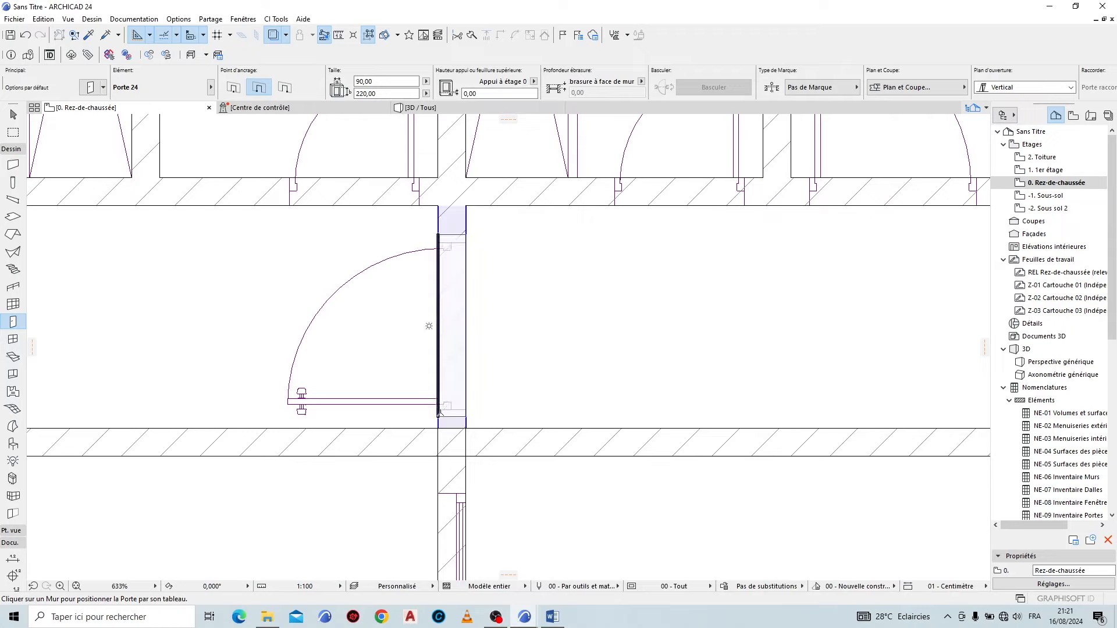
pyautogui.click(439, 407)
pyautogui.click(196, 500)
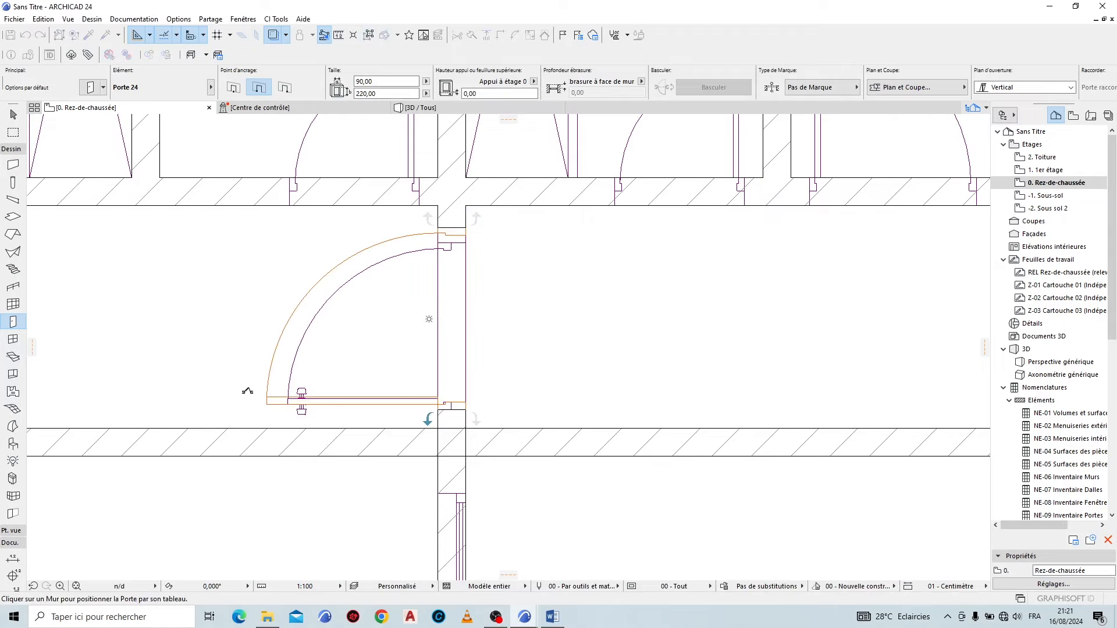
pyautogui.scroll(-4, 242, 386)
pyautogui.scroll(-3, 260, 395)
# Step: Place 90 × 220 cm doors over both traced doors of the room with the L-shaped counter, in the corridor and exterior walls
pyautogui.scroll(7, 345, 344)
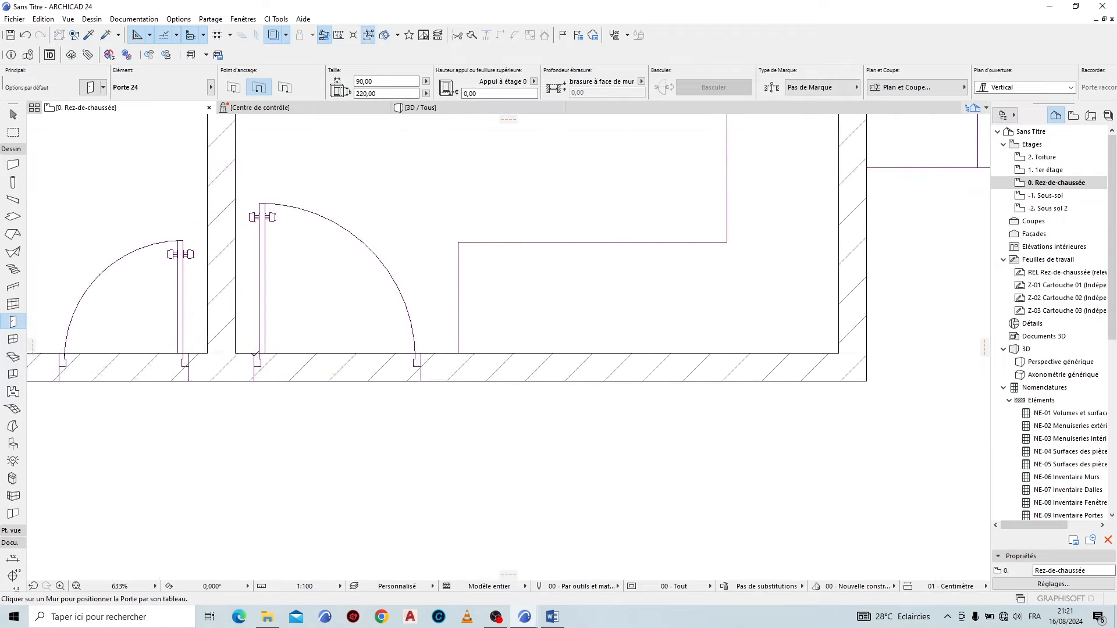
pyautogui.click(344, 344)
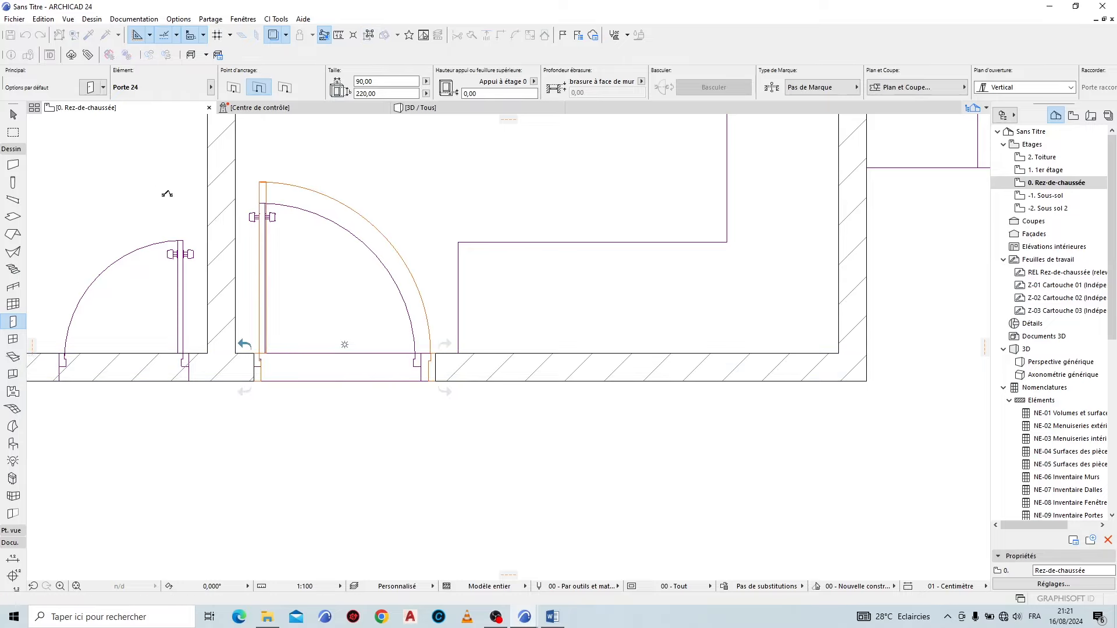
pyautogui.scroll(-2, 308, 344)
pyautogui.scroll(-3, 308, 344)
pyautogui.scroll(3, 704, 317)
pyautogui.scroll(-4, 742, 314)
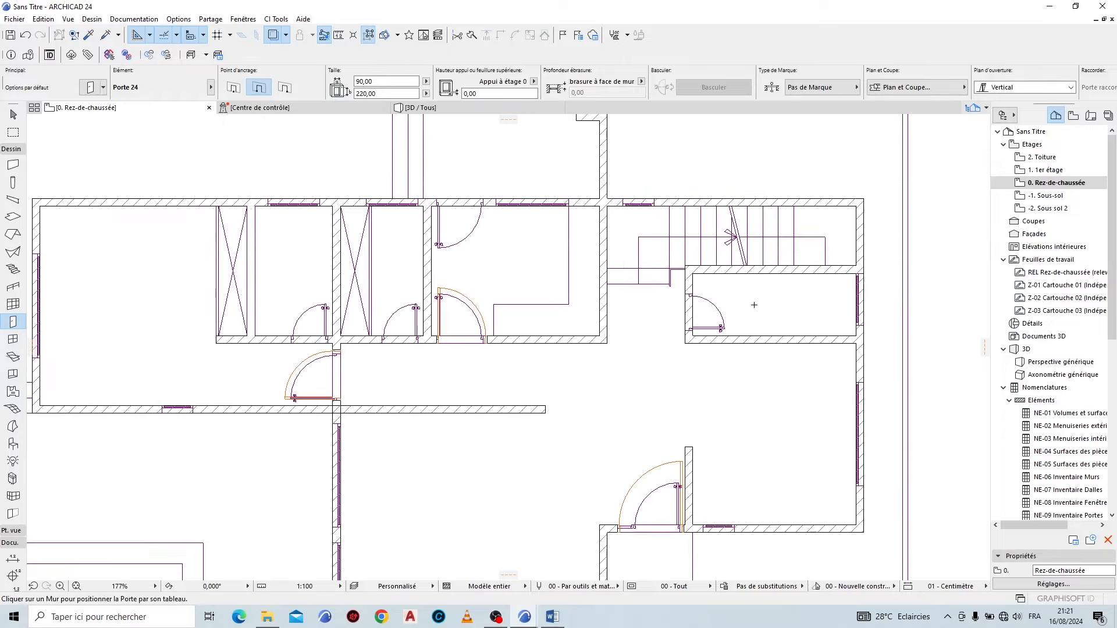
pyautogui.scroll(4, 454, 196)
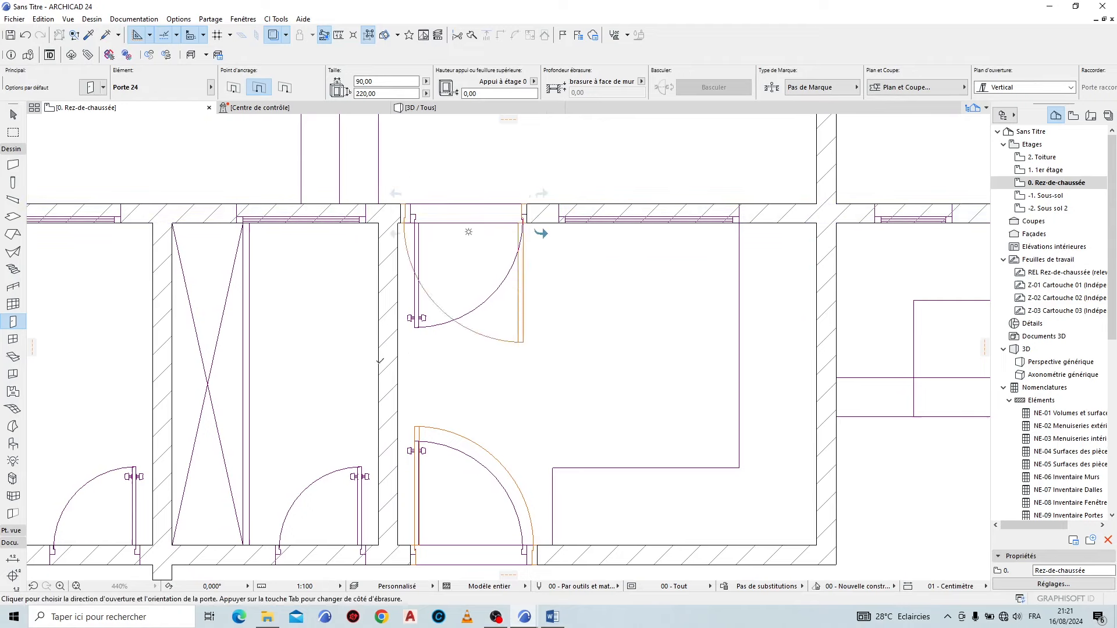
pyautogui.click(463, 231)
pyautogui.scroll(-3, 690, 236)
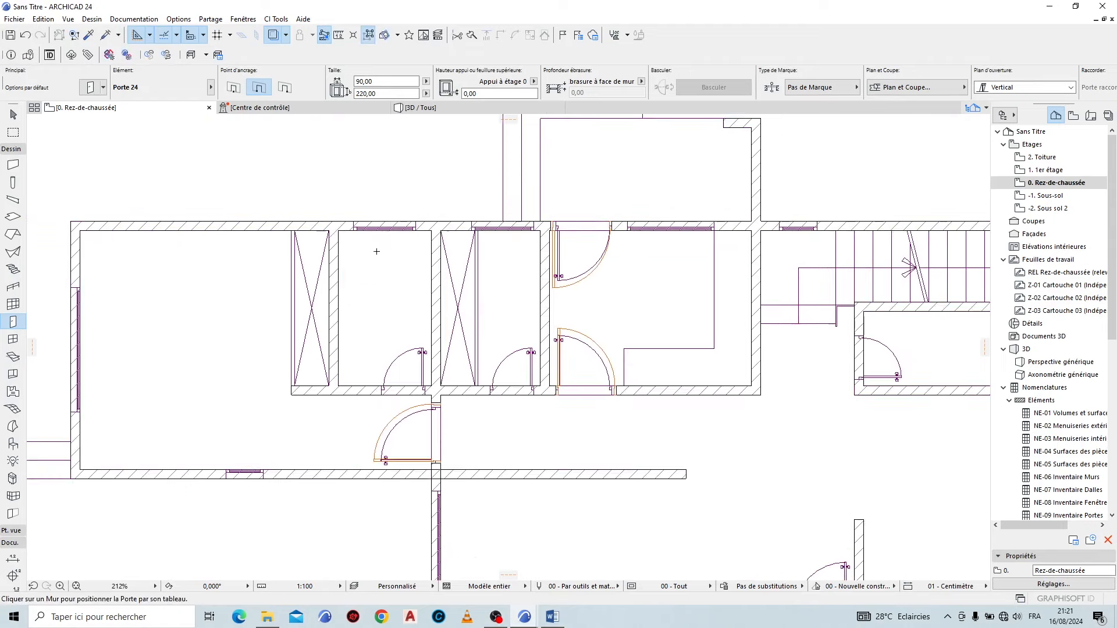
# Step: Set the door width to 70 cm and place doors over the two traced bathroom doors in the corridor wall
pyautogui.scroll(-3, 356, 271)
pyautogui.scroll(3, 356, 271)
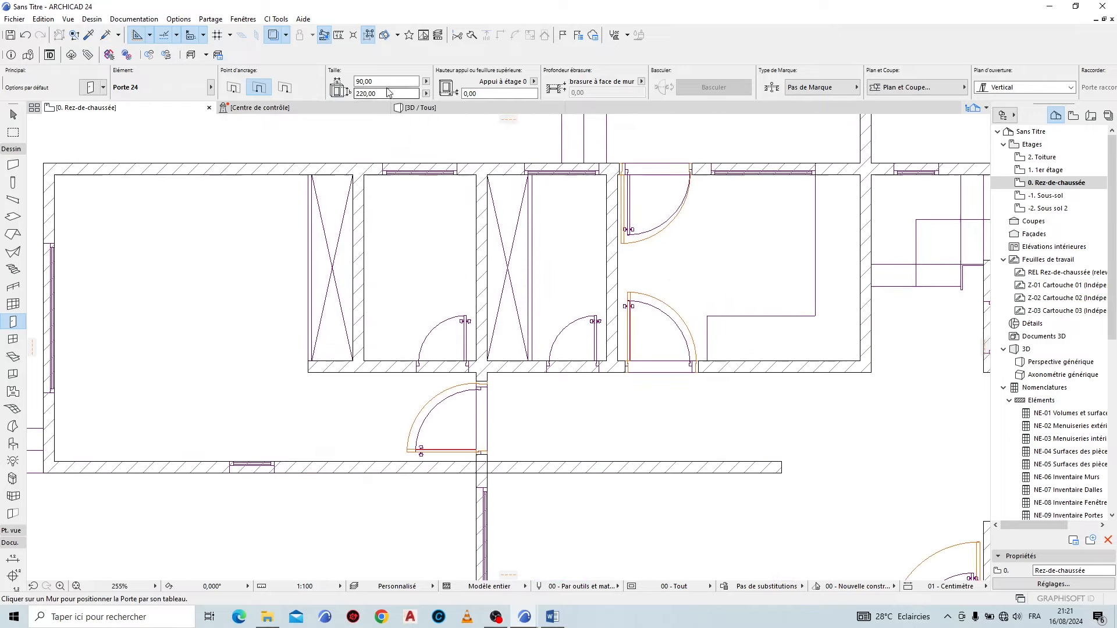
pyautogui.write('70')
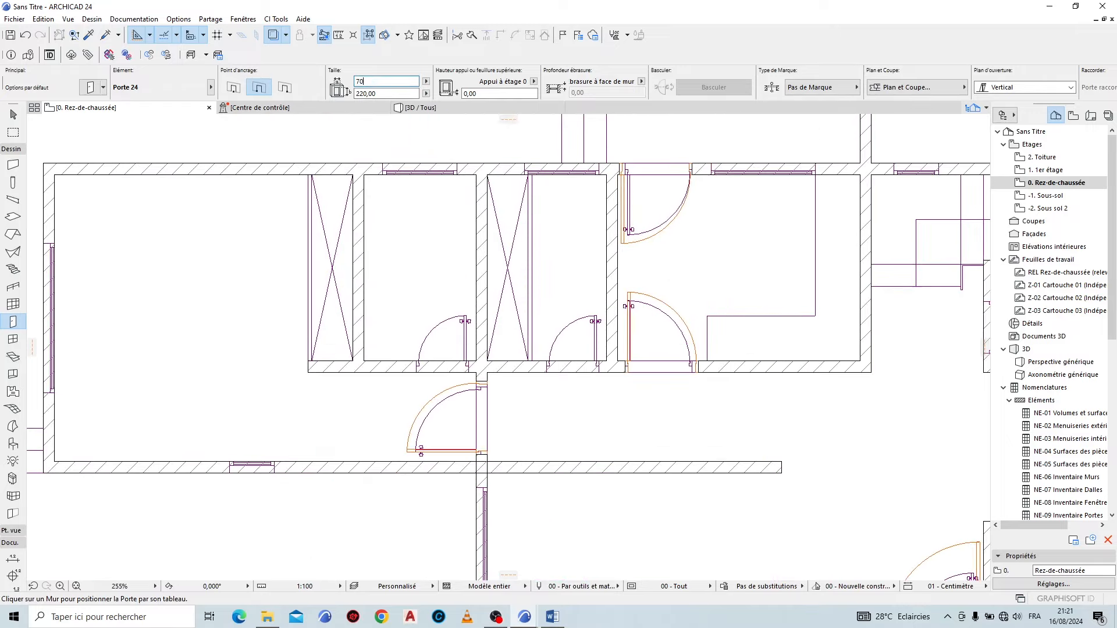
pyautogui.press('Return')
pyautogui.scroll(2, 451, 376)
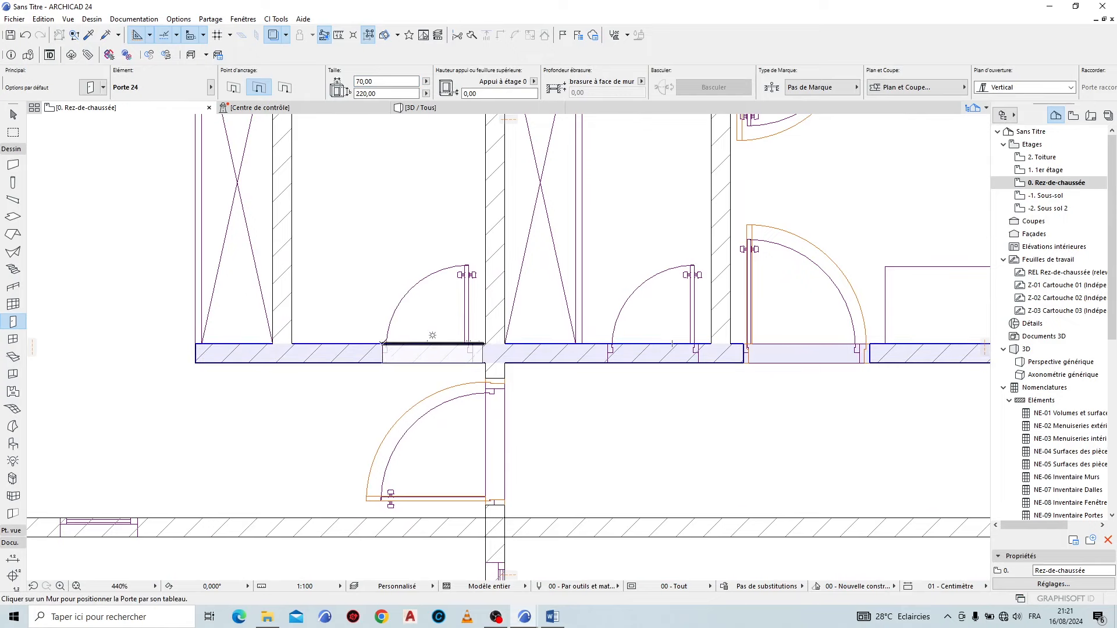
pyautogui.click(432, 335)
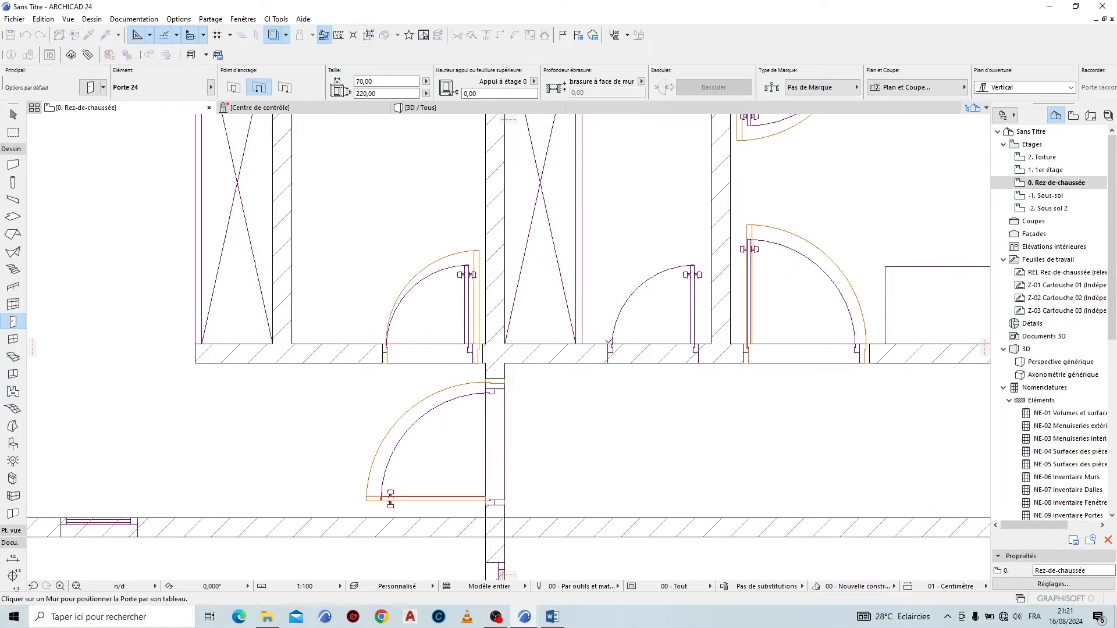
pyautogui.click(609, 340)
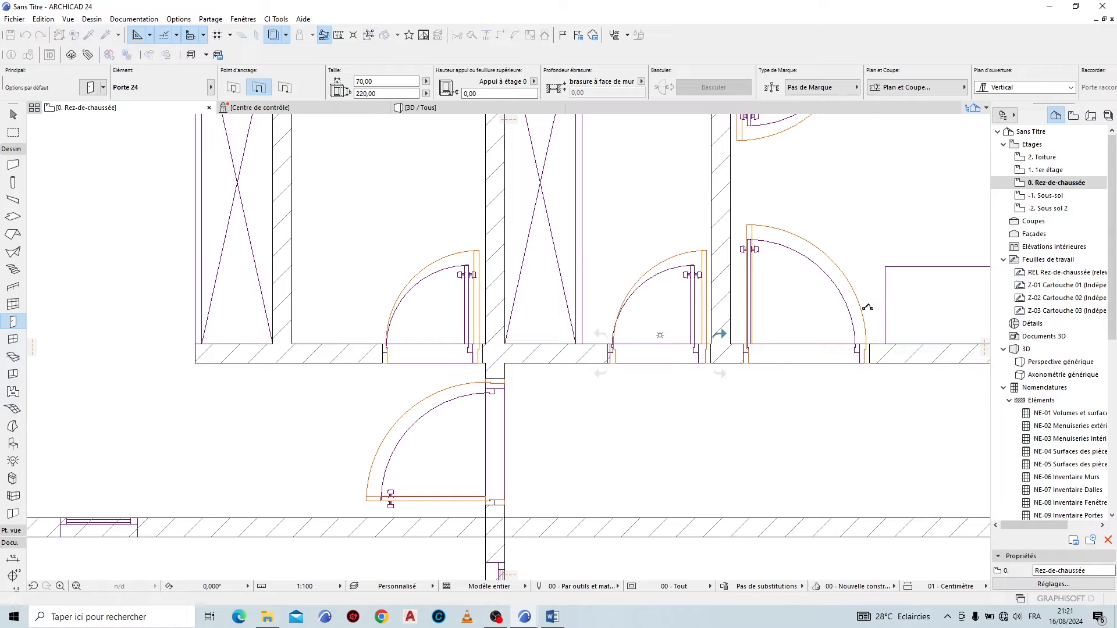
# Step: Place a 70 × 220 cm door over the traced door of the small room below the staircase
pyautogui.scroll(-7, 443, 289)
pyautogui.scroll(7, 701, 291)
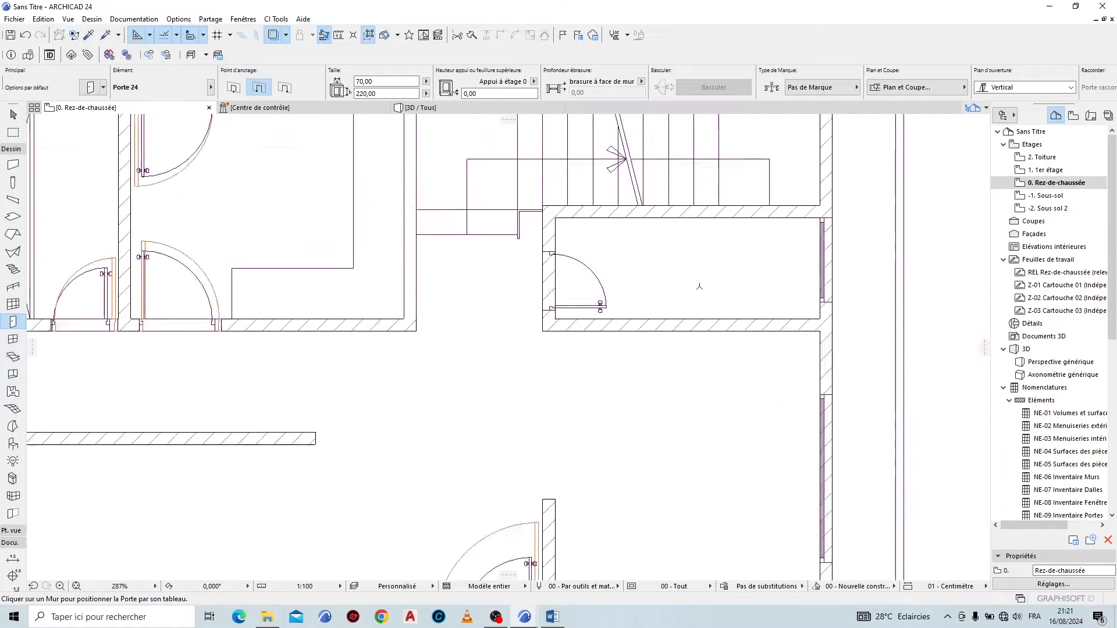
pyautogui.click(473, 321)
pyautogui.scroll(-7, 582, 330)
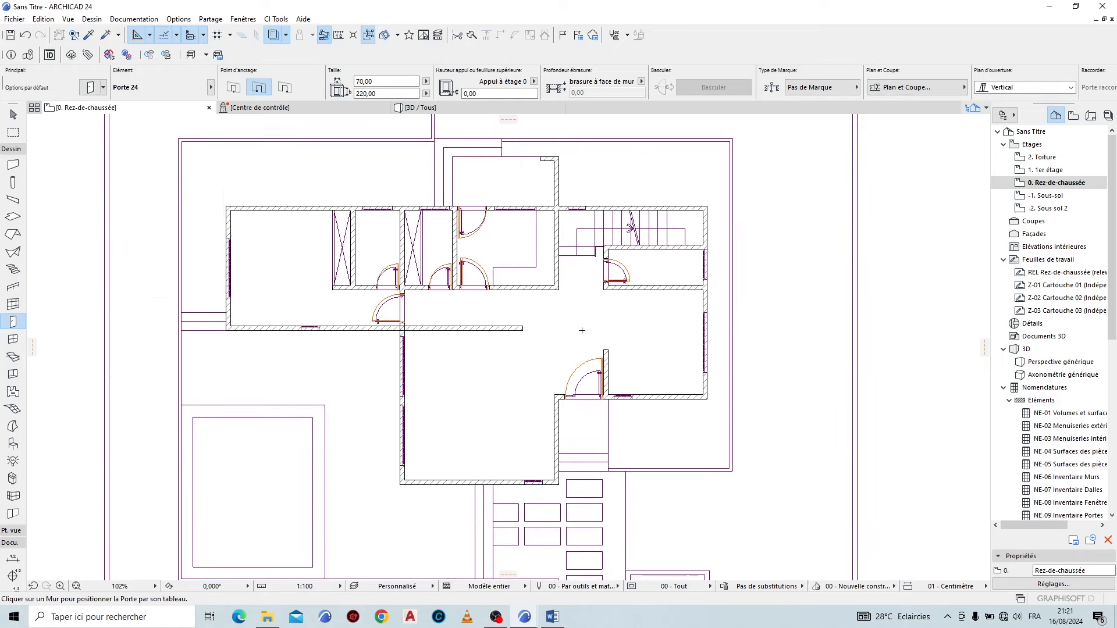
# Step: Set the default window to Fenêtre coulissante 2 vantaux 24, 200 cm wide and 140 cm high, with an 80 cm sill
pyautogui.click(12, 340)
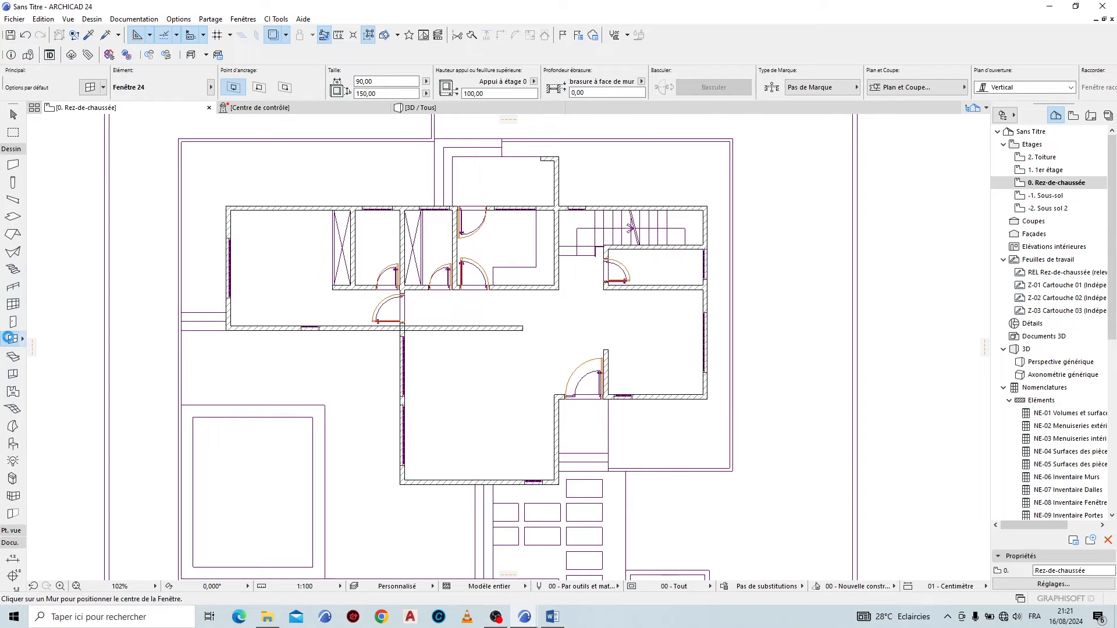
pyautogui.doubleClick(11, 339)
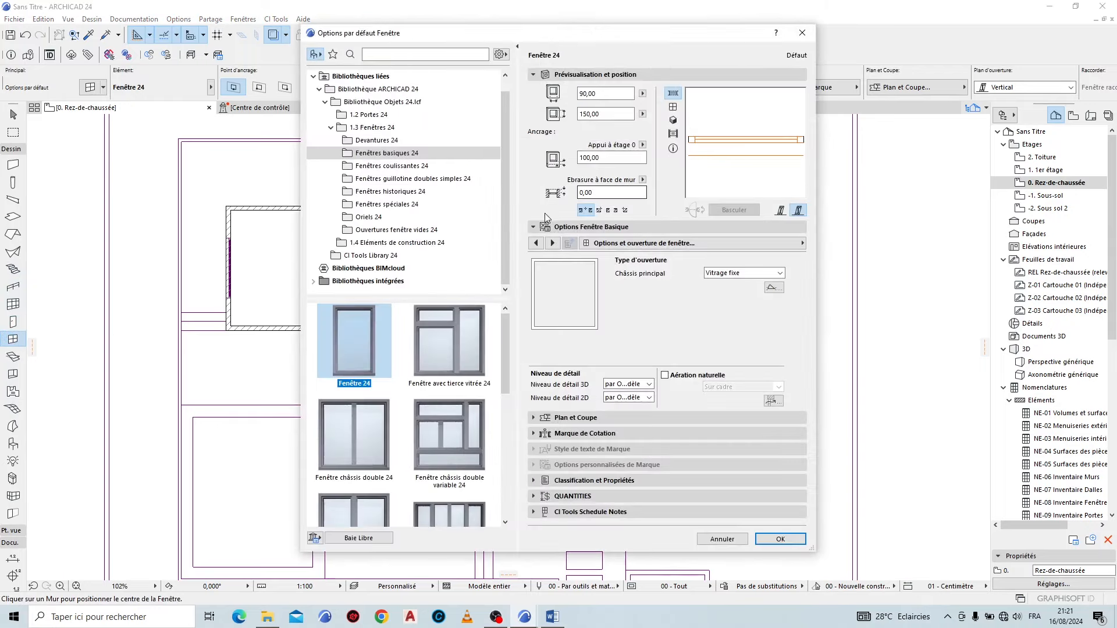
pyautogui.click(395, 166)
pyautogui.click(361, 352)
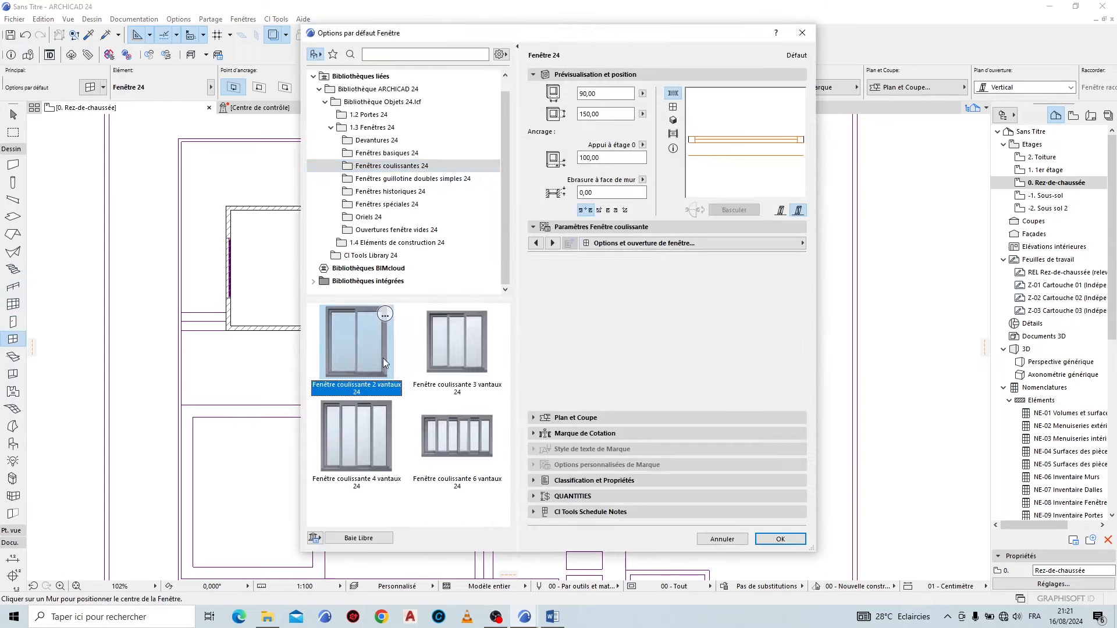
pyautogui.moveTo(608, 94); pyautogui.dragTo(570, 93)
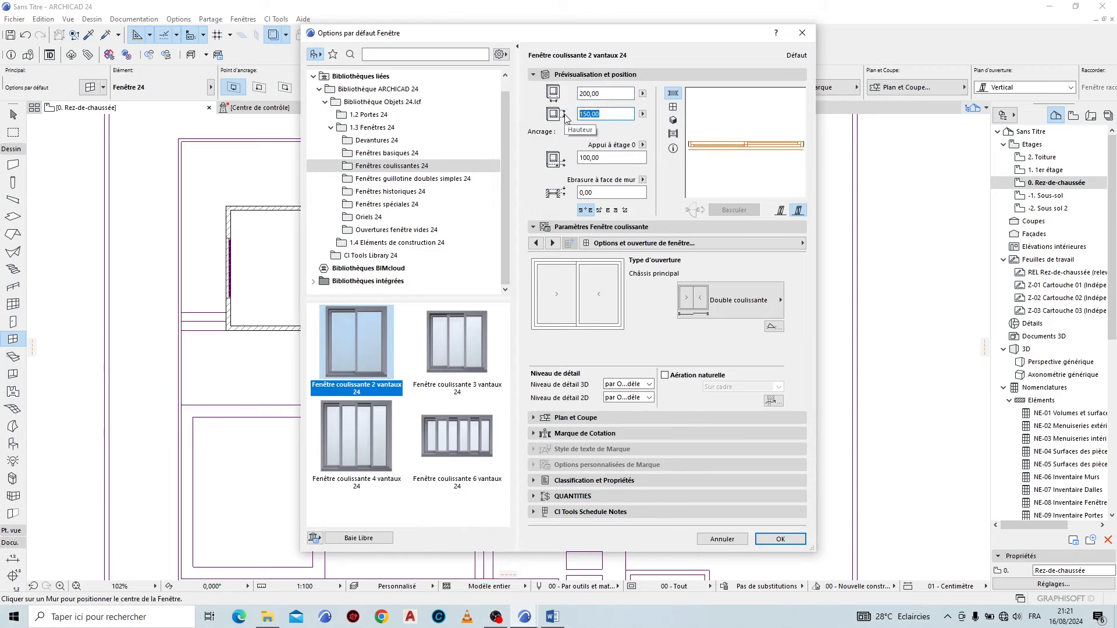
pyautogui.write('140')
pyautogui.click(612, 157)
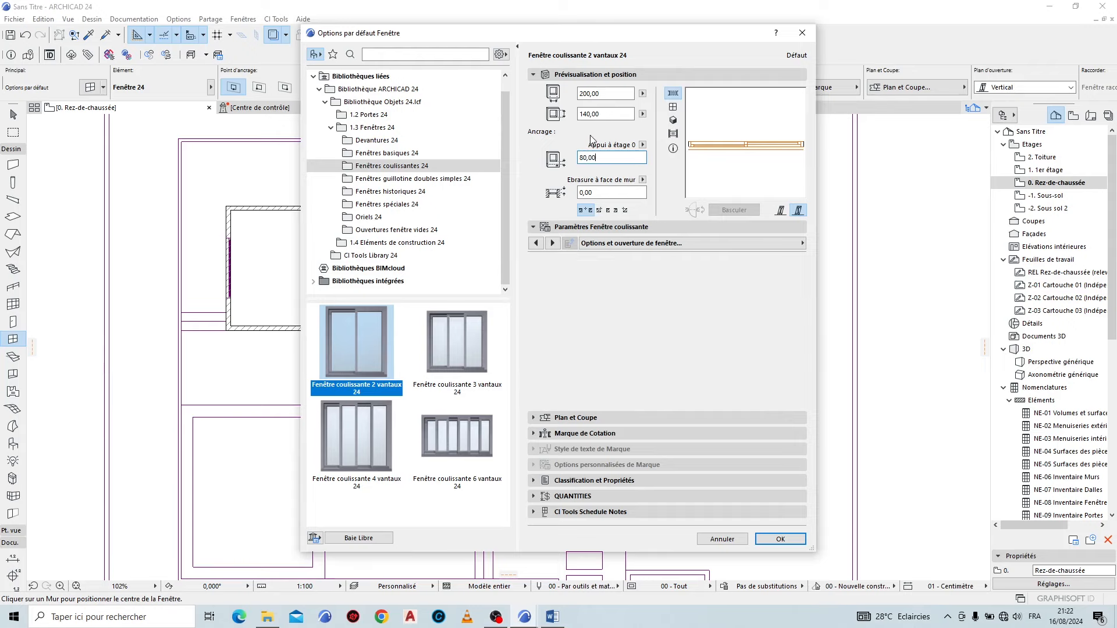
pyautogui.click(780, 539)
# Step: Place the 200 × 140 cm sliding window over the southern traced opening in the living room's west wall, facing outside
pyautogui.scroll(6, 407, 431)
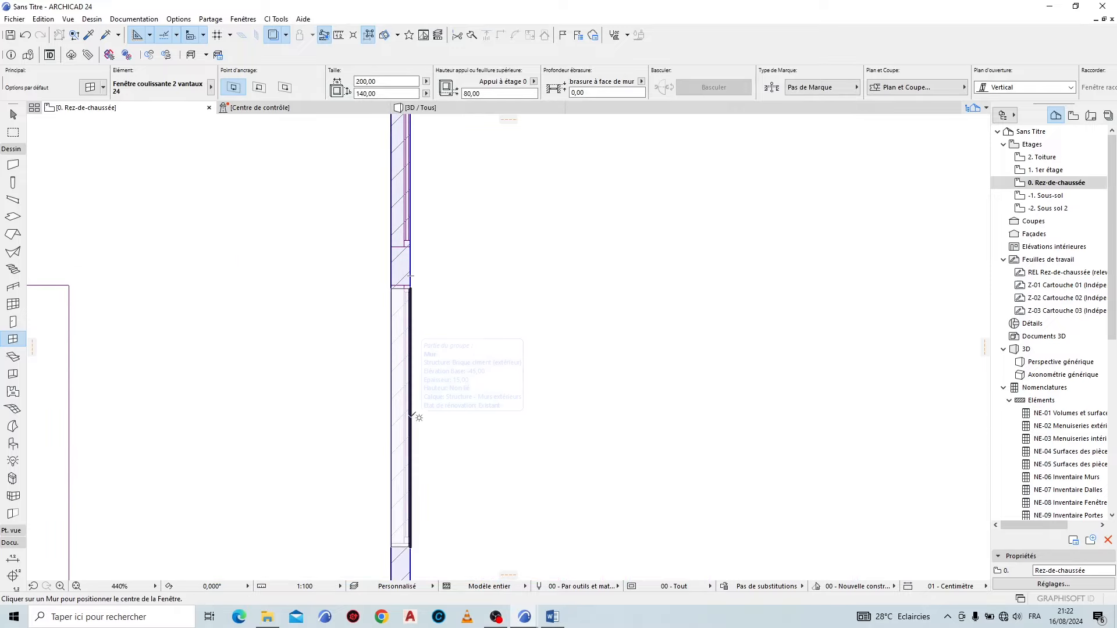
pyautogui.click(408, 414)
pyautogui.click(273, 416)
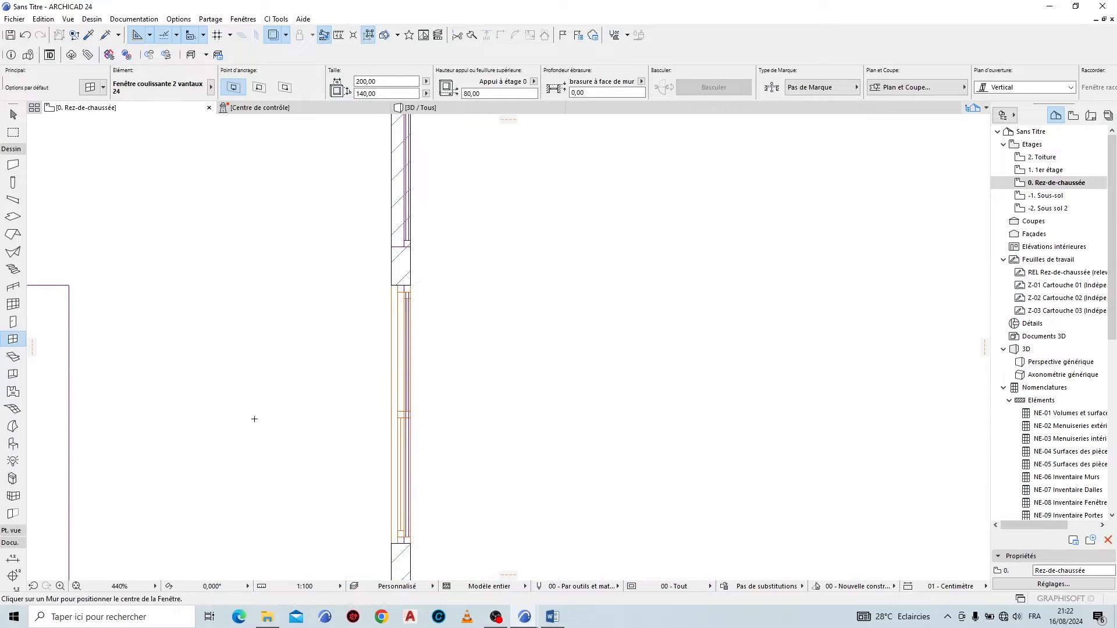
pyautogui.scroll(-4, 539, 507)
pyautogui.scroll(-4, 498, 390)
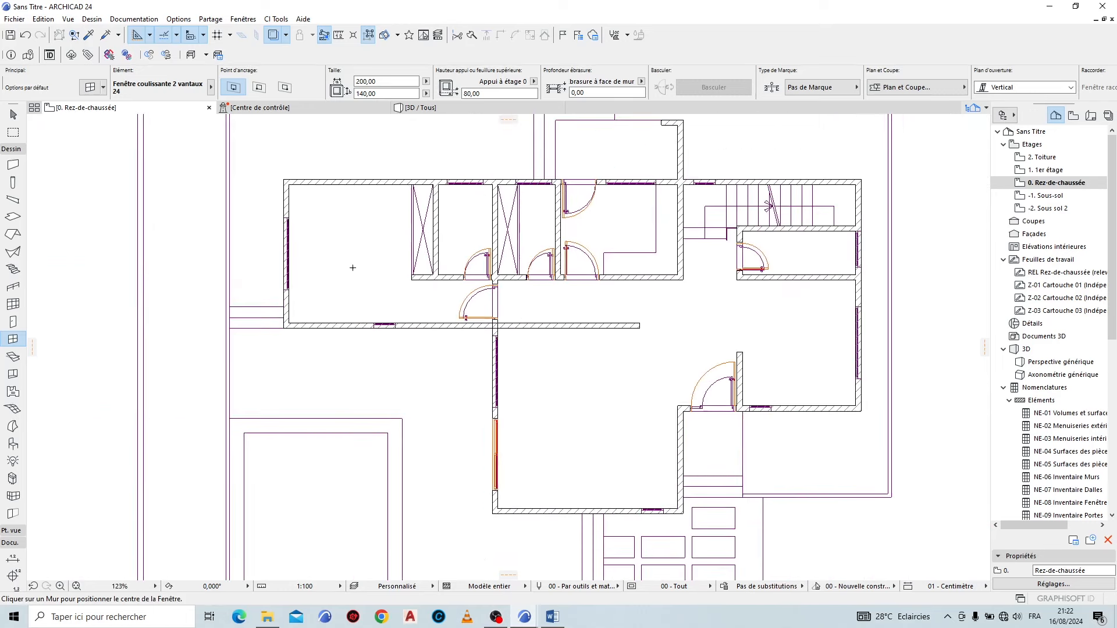
# Step: Place a 200 × 140 cm sliding window over the traced opening in the bedroom's west exterior wall, facing outside
pyautogui.scroll(6, 283, 314)
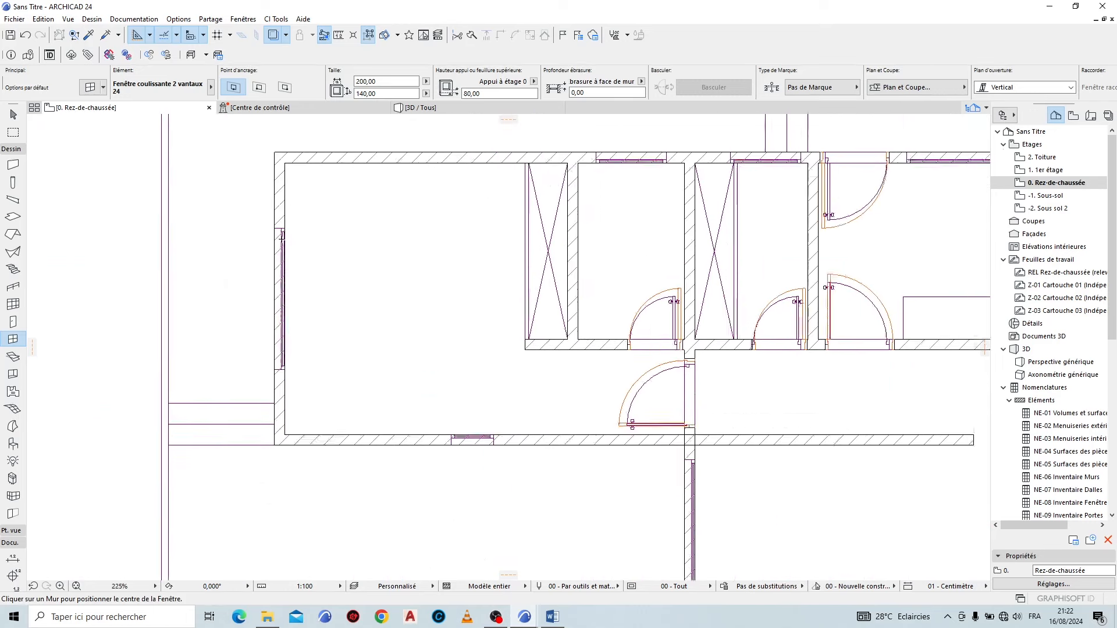
pyautogui.click(284, 304)
pyautogui.click(115, 300)
pyautogui.scroll(-6, 114, 300)
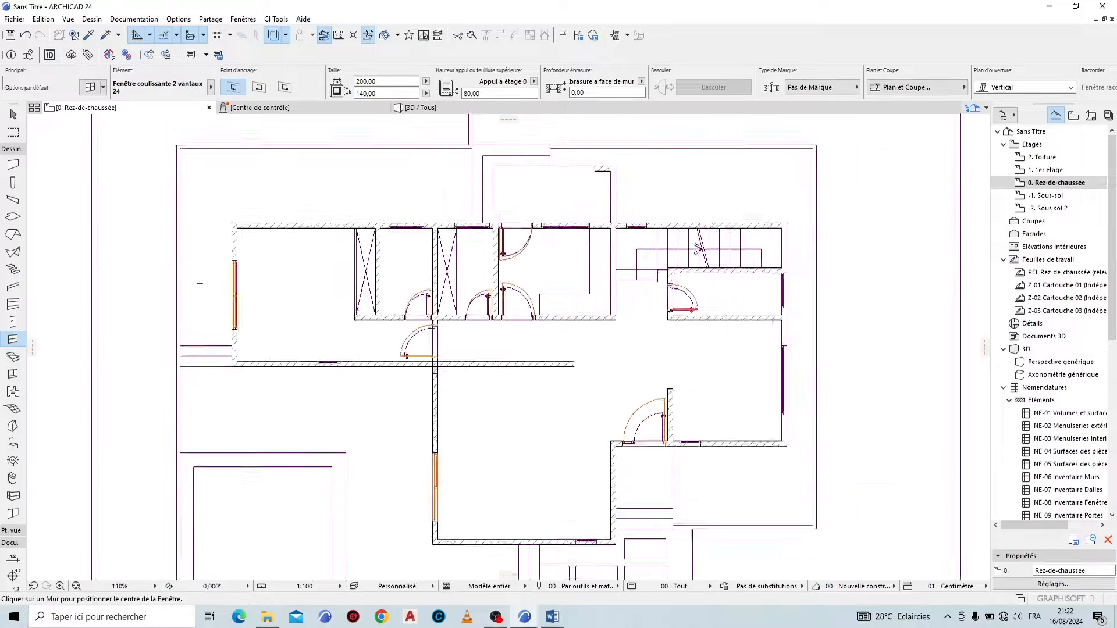
# Step: Place a 200 × 140 cm sliding window over the traced opening in the east wall of the room beside the entrance
pyautogui.scroll(4, 628, 382)
pyautogui.scroll(4, 629, 382)
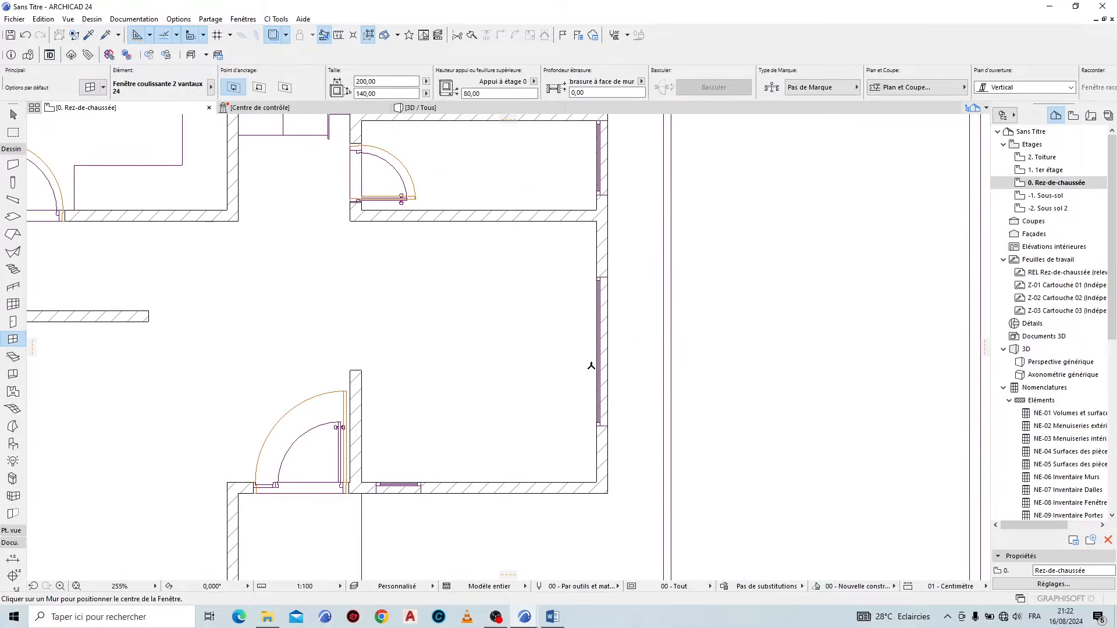
pyautogui.click(588, 351)
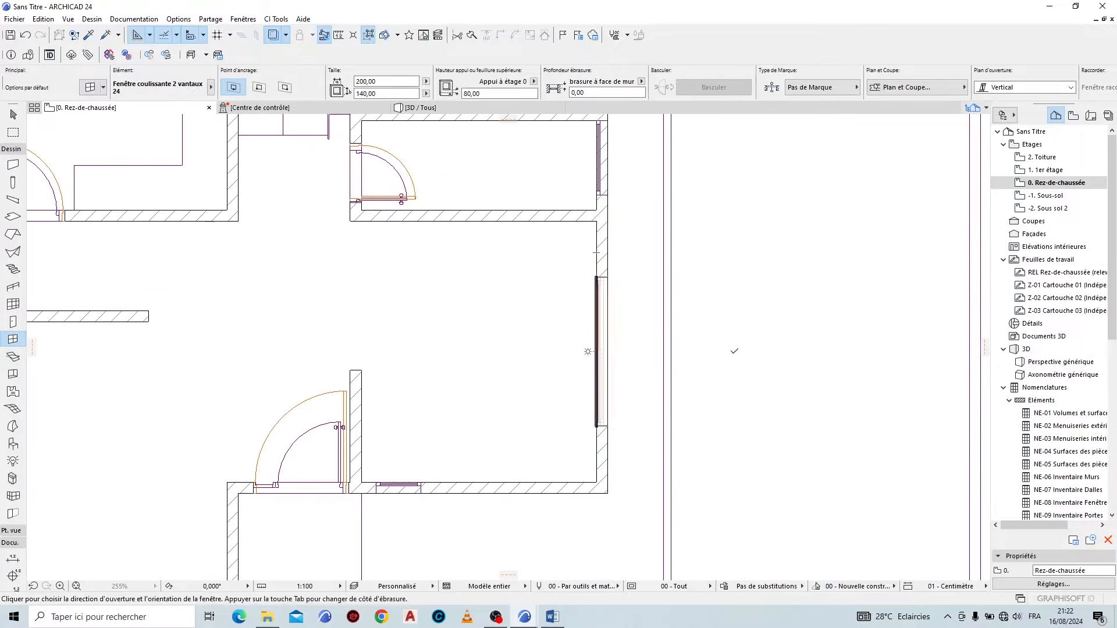
pyautogui.click(731, 352)
pyautogui.scroll(-5, 665, 390)
pyautogui.scroll(-3, 664, 390)
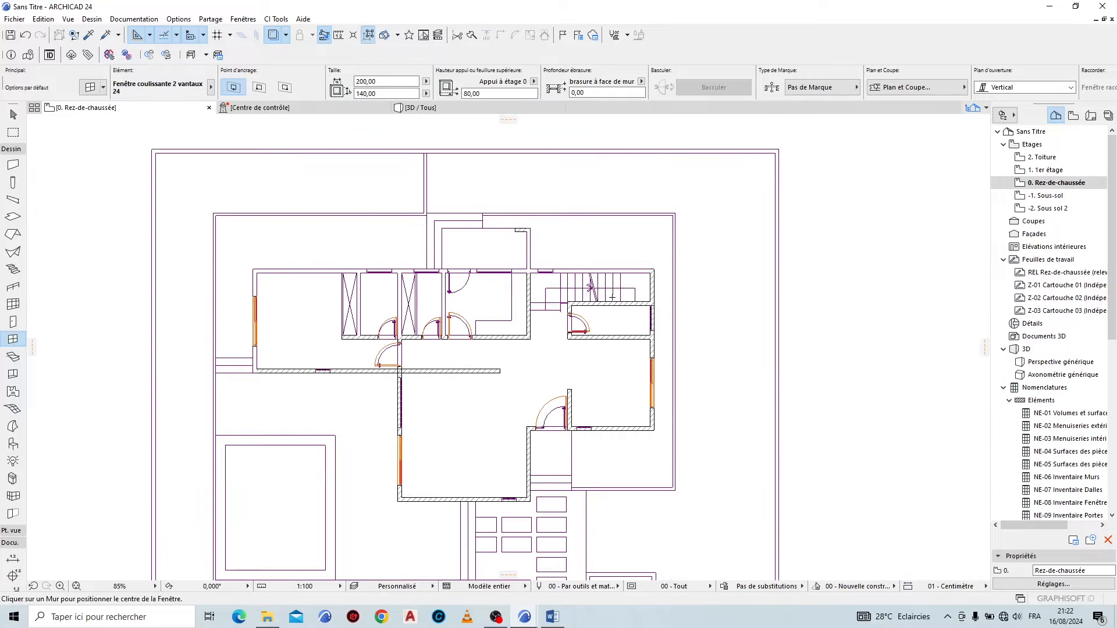
# Step: Set the default door to Porte coulissante 24 with a width of 200 cm and a height of 220 cm
pyautogui.scroll(4, 482, 447)
pyautogui.scroll(-3, 483, 447)
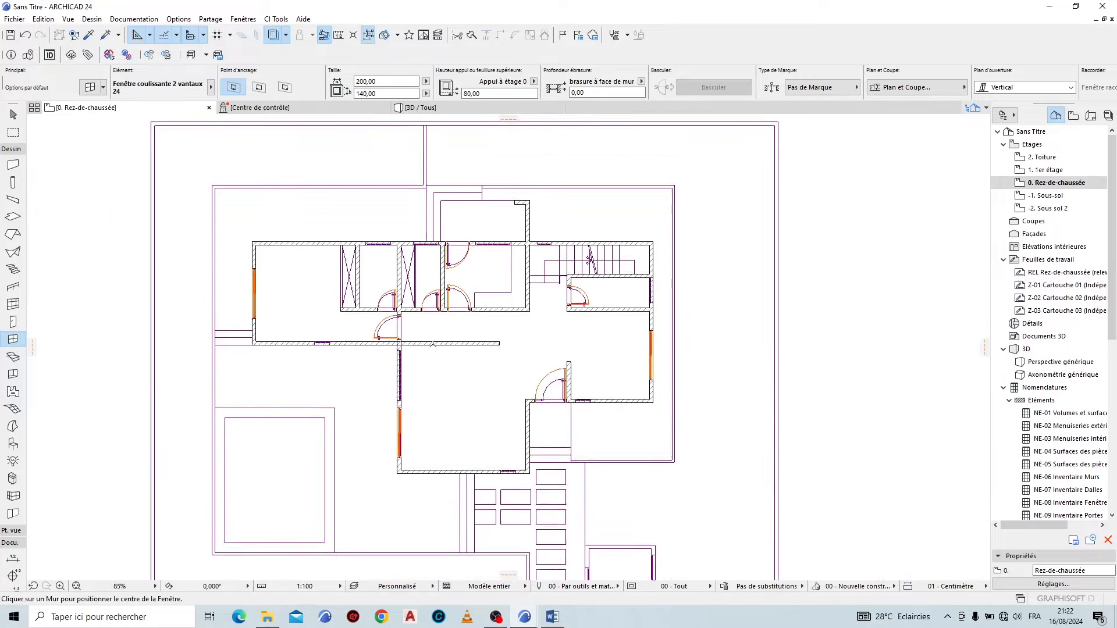
pyautogui.scroll(4, 122, 232)
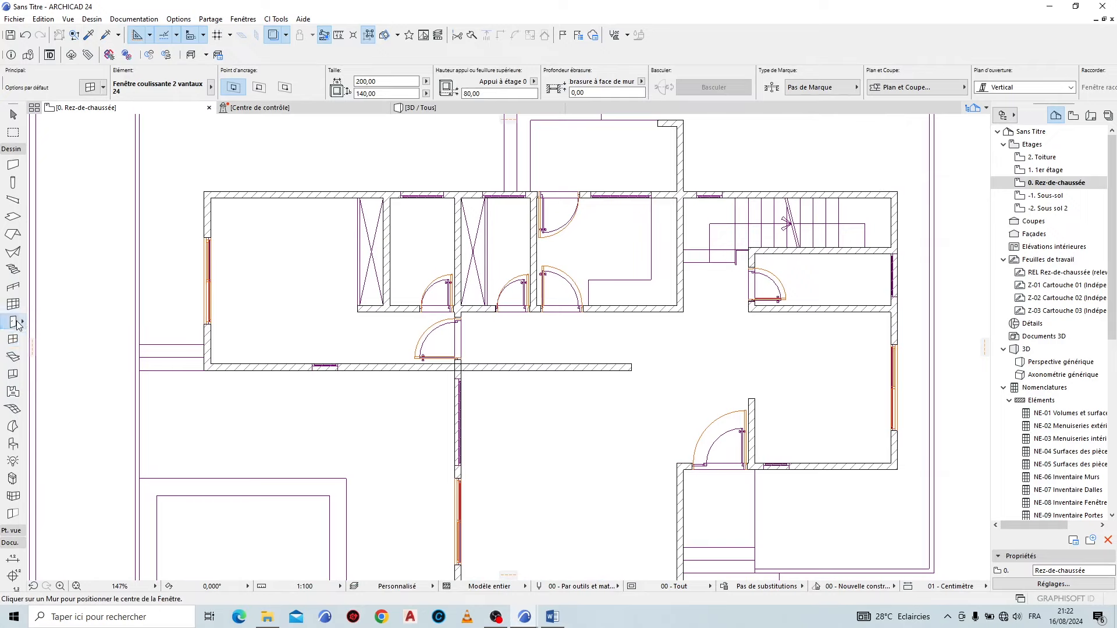
pyautogui.click(13, 321)
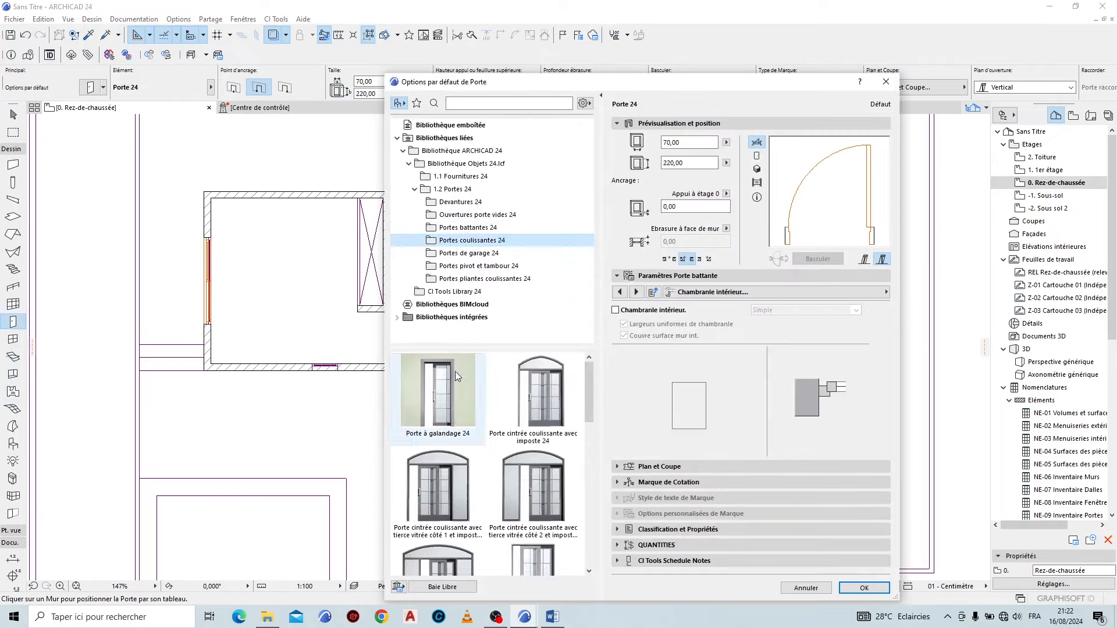
pyautogui.scroll(-5, 518, 428)
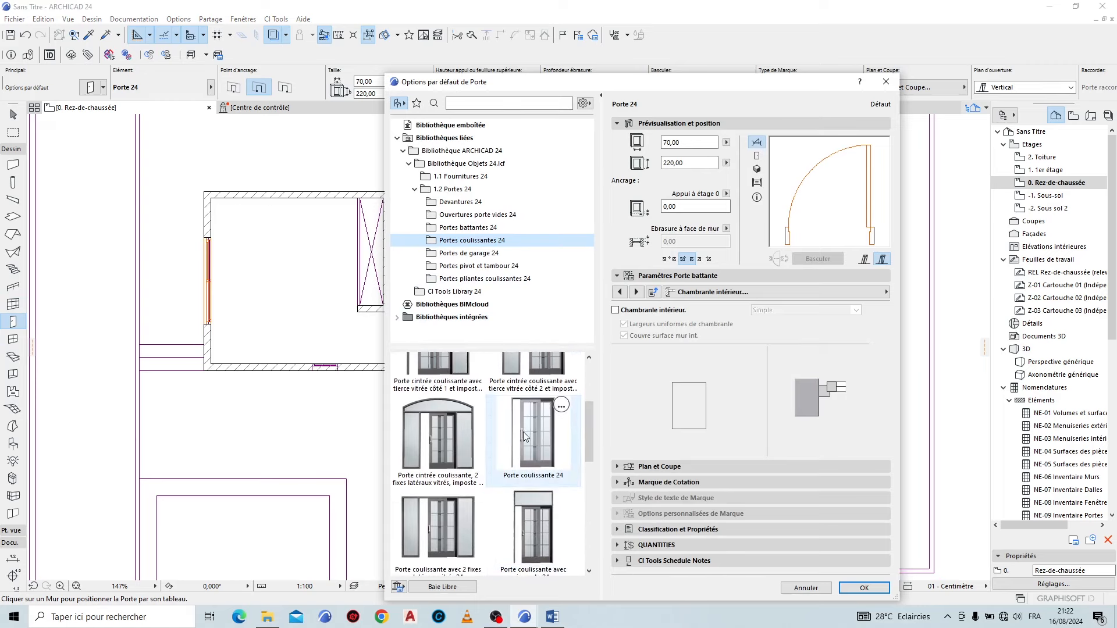
pyautogui.click(530, 439)
pyautogui.click(694, 260)
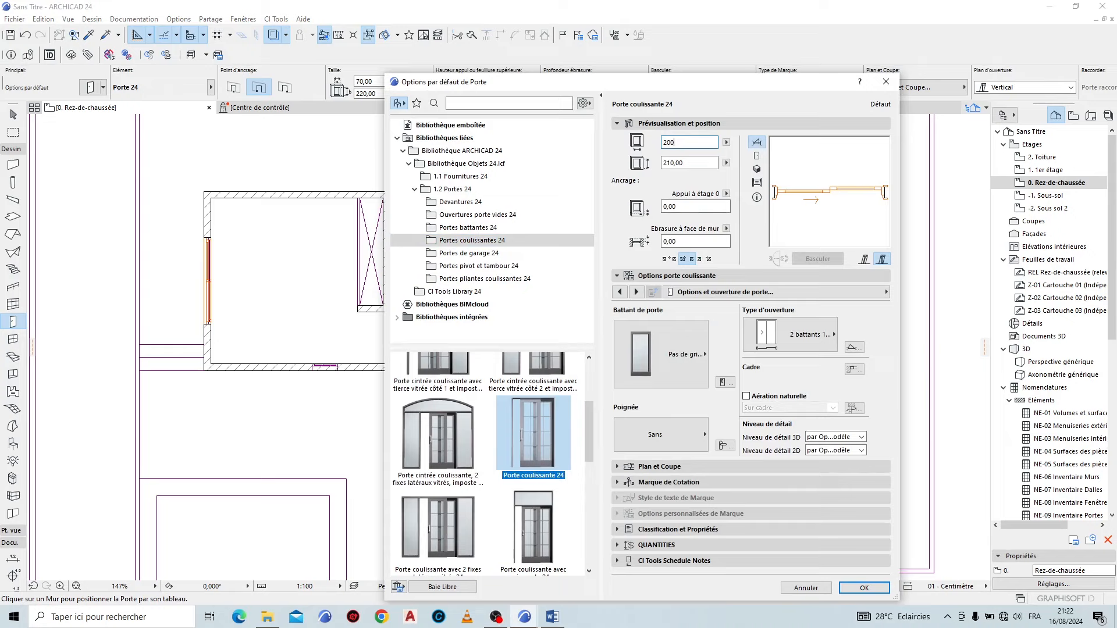
pyautogui.write('200')
pyautogui.moveTo(698, 162); pyautogui.dragTo(661, 162)
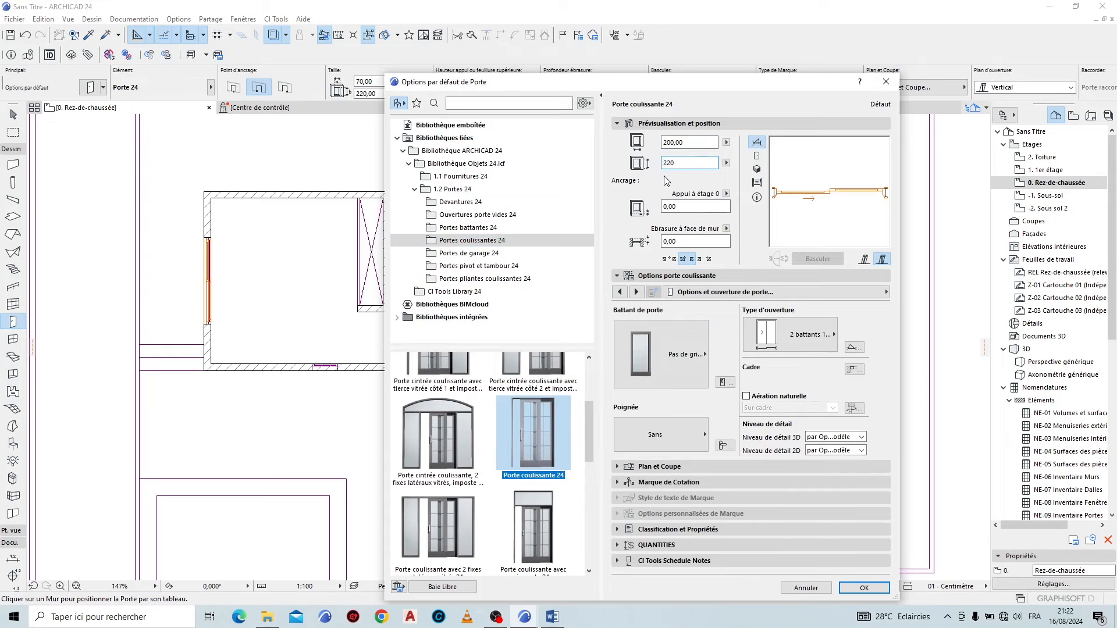
pyautogui.write('220')
pyautogui.press('Return')
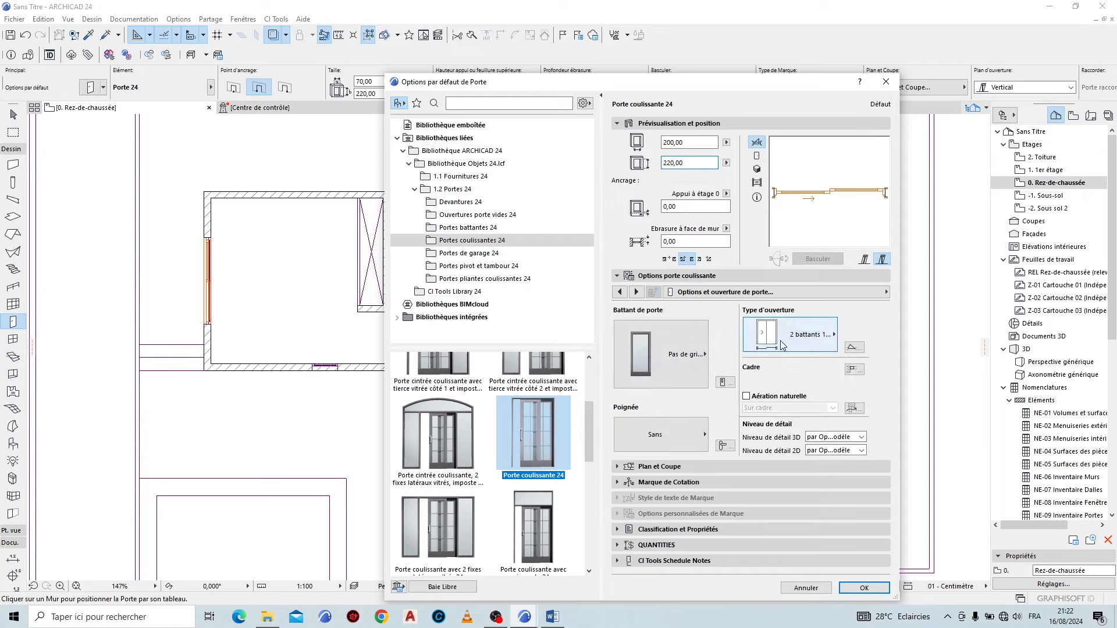
# Step: Give the sliding door the two-leaf opening type with both leaves sliding, and the Poignée fixe 1 handle
pyautogui.click(781, 345)
pyautogui.click(913, 374)
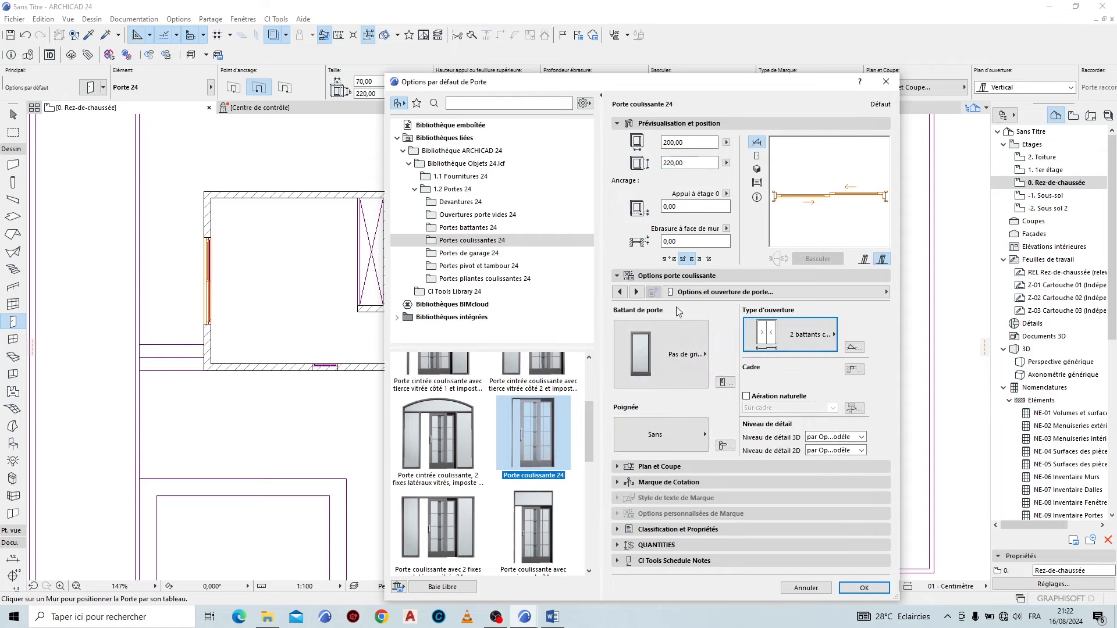
pyautogui.click(684, 436)
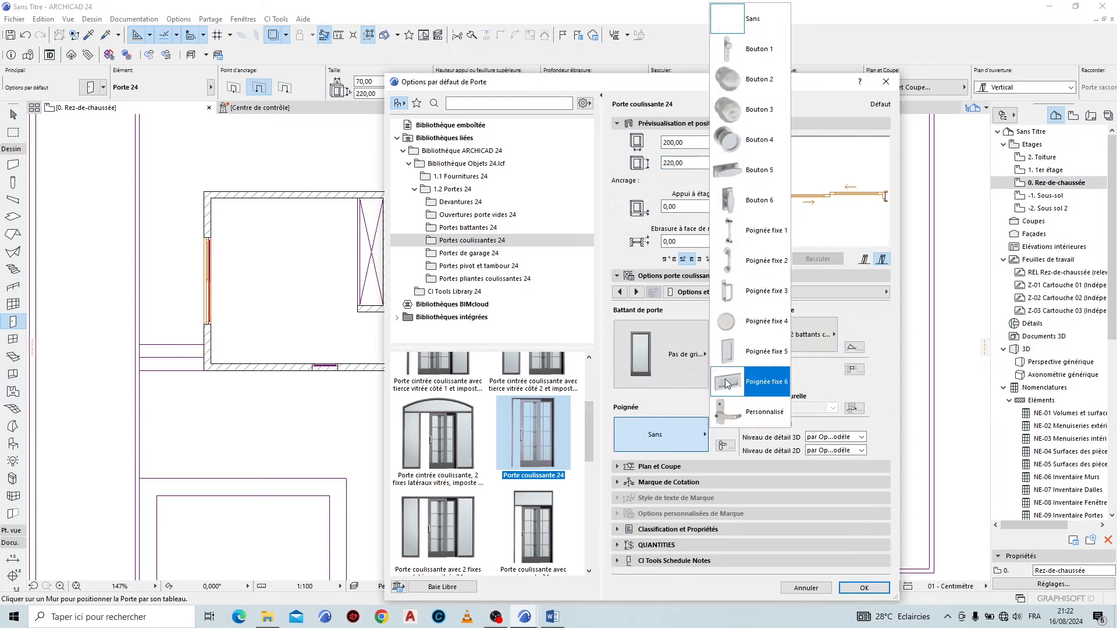
pyautogui.click(761, 233)
# Step: Set the sliding door's leaf frame widths to 5 cm for the lower, upper and side members
pyautogui.click(754, 293)
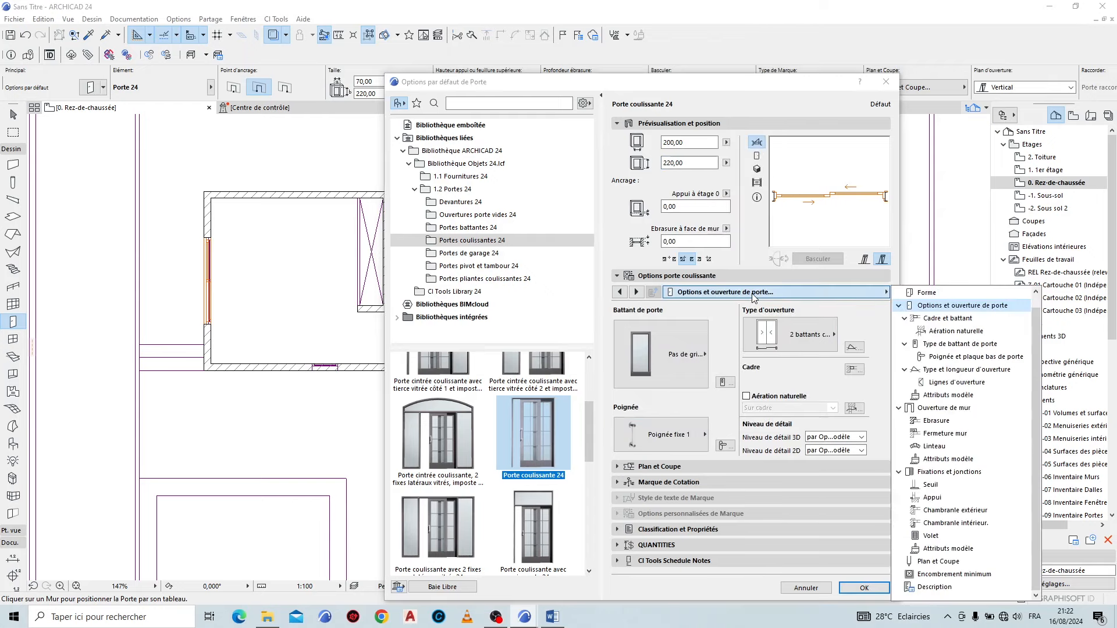
pyautogui.click(951, 318)
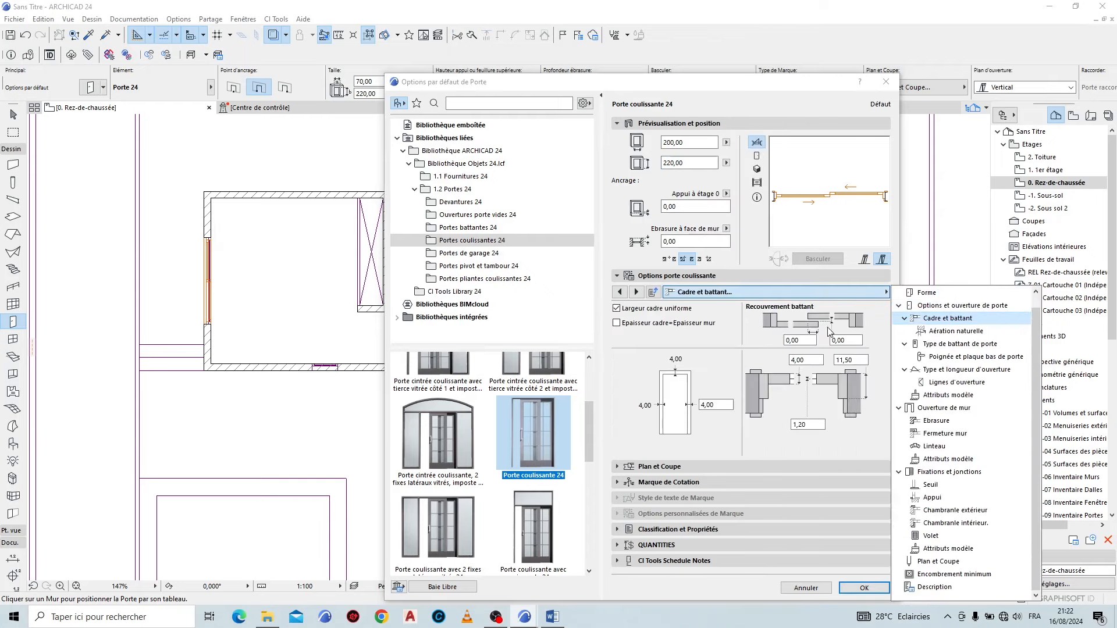
pyautogui.click(644, 293)
pyautogui.click(638, 293)
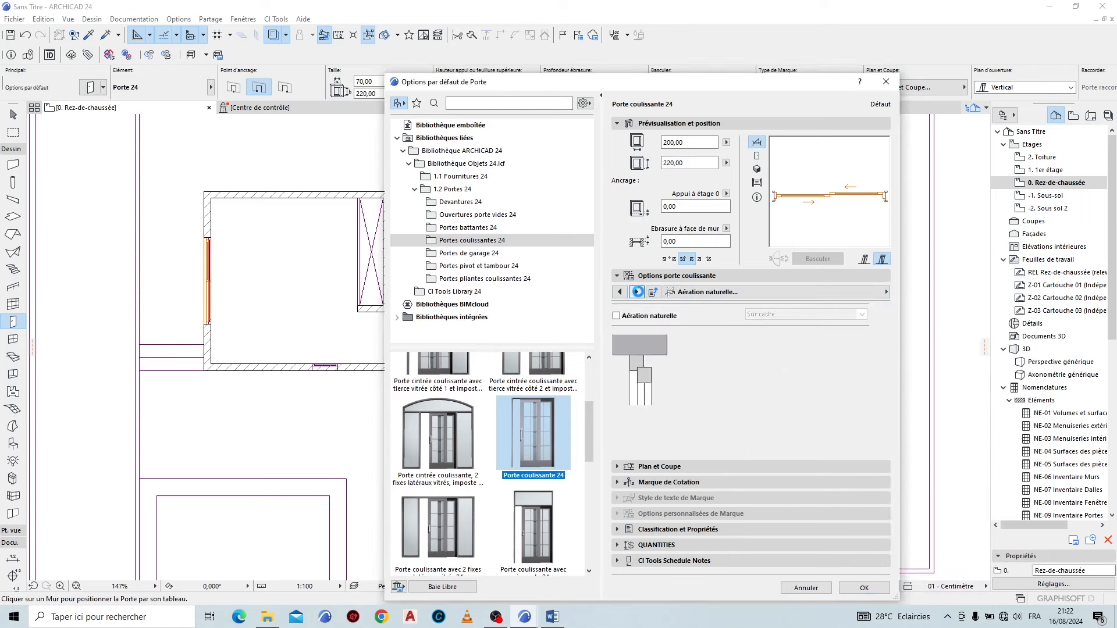
pyautogui.click(638, 292)
pyautogui.click(841, 318)
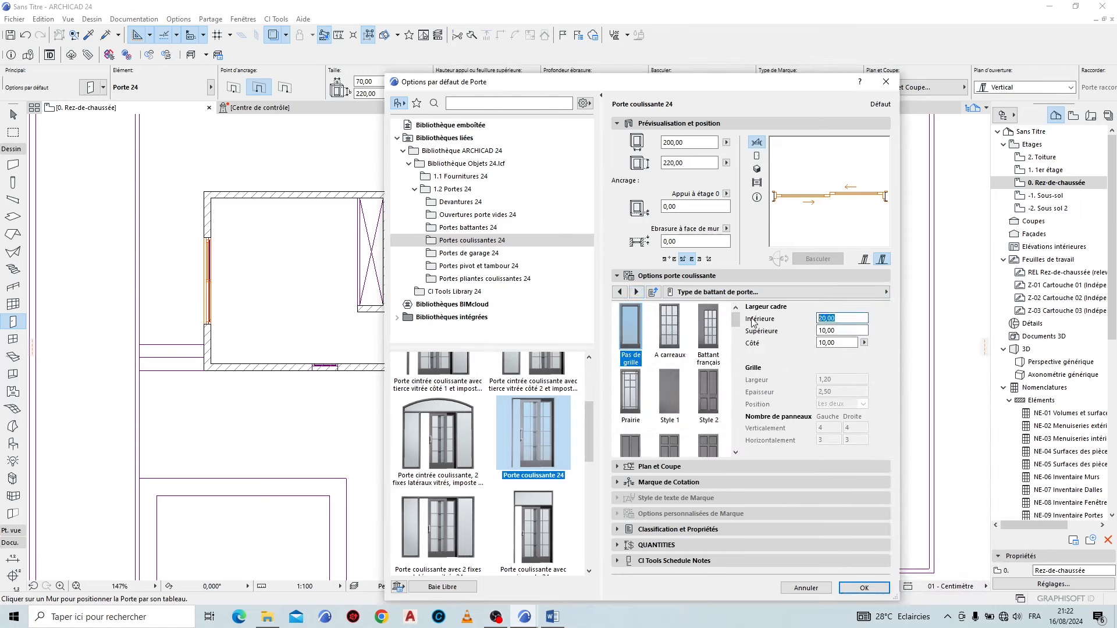
pyautogui.write('5')
pyautogui.press('Tab')
pyautogui.press('Tab')
pyautogui.write('5')
pyautogui.press('Tab')
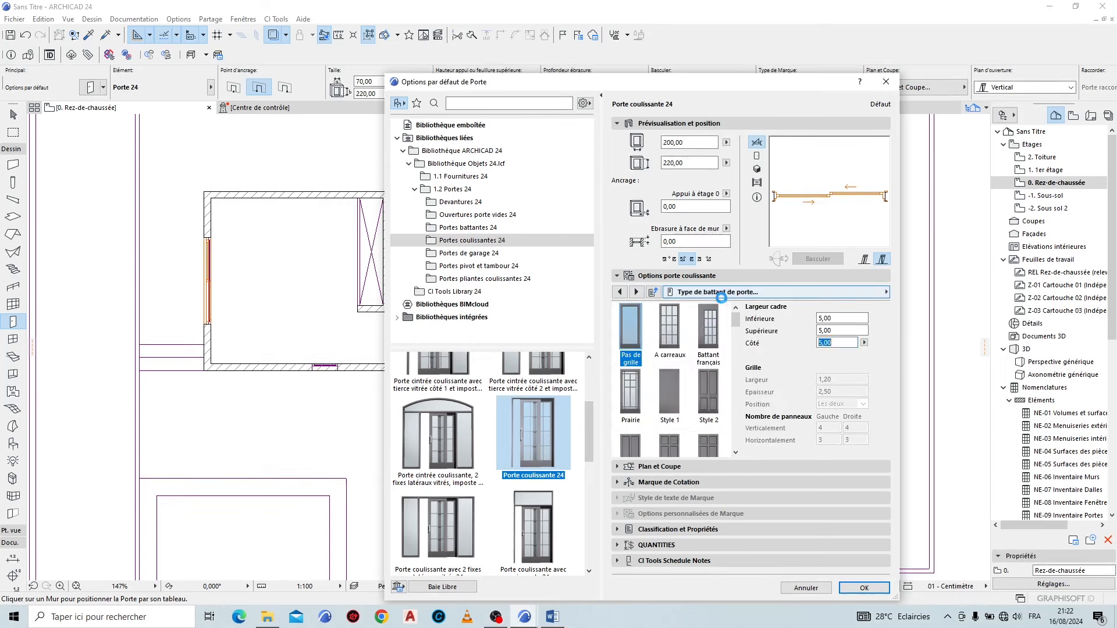
# Step: Turn off the sliding door's exterior and interior casings and apply the door settings
pyautogui.click(721, 297)
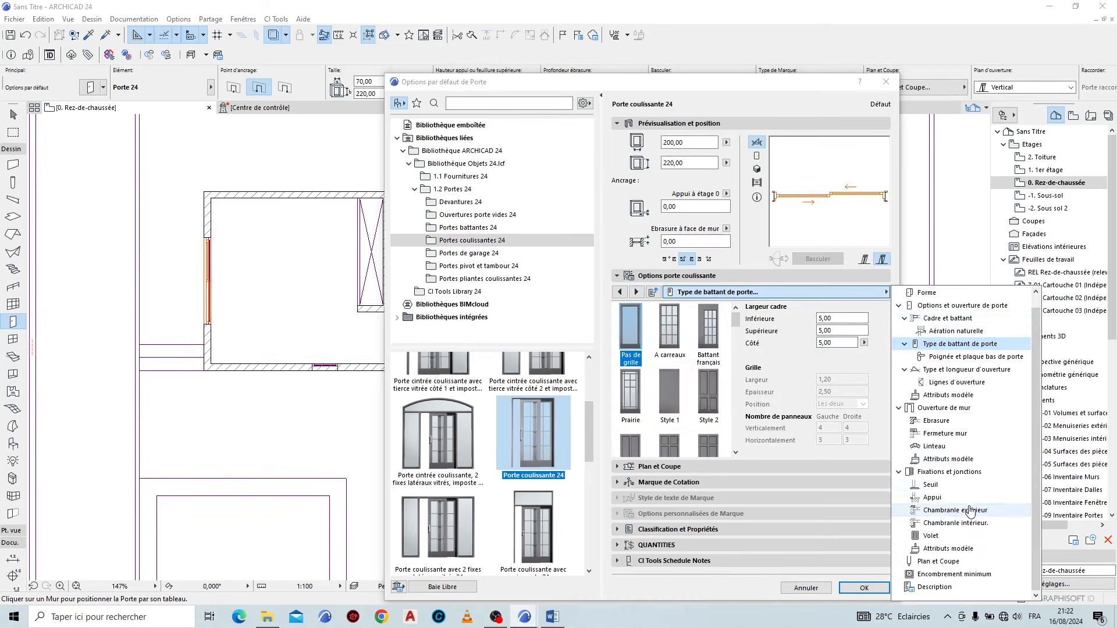
pyautogui.click(965, 511)
pyautogui.click(620, 312)
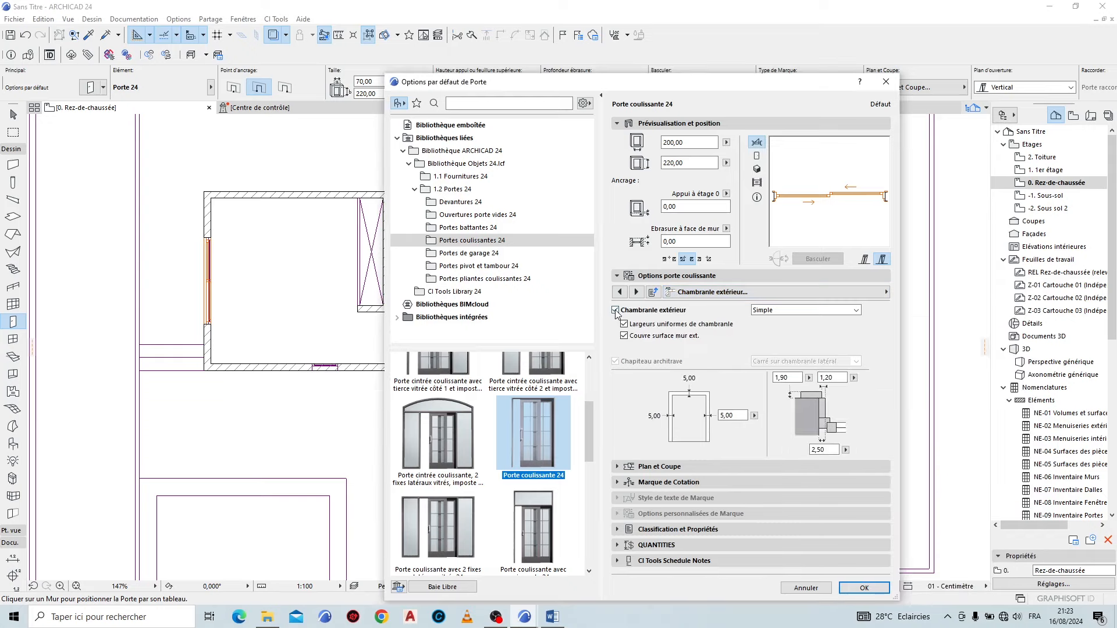
pyautogui.click(616, 310)
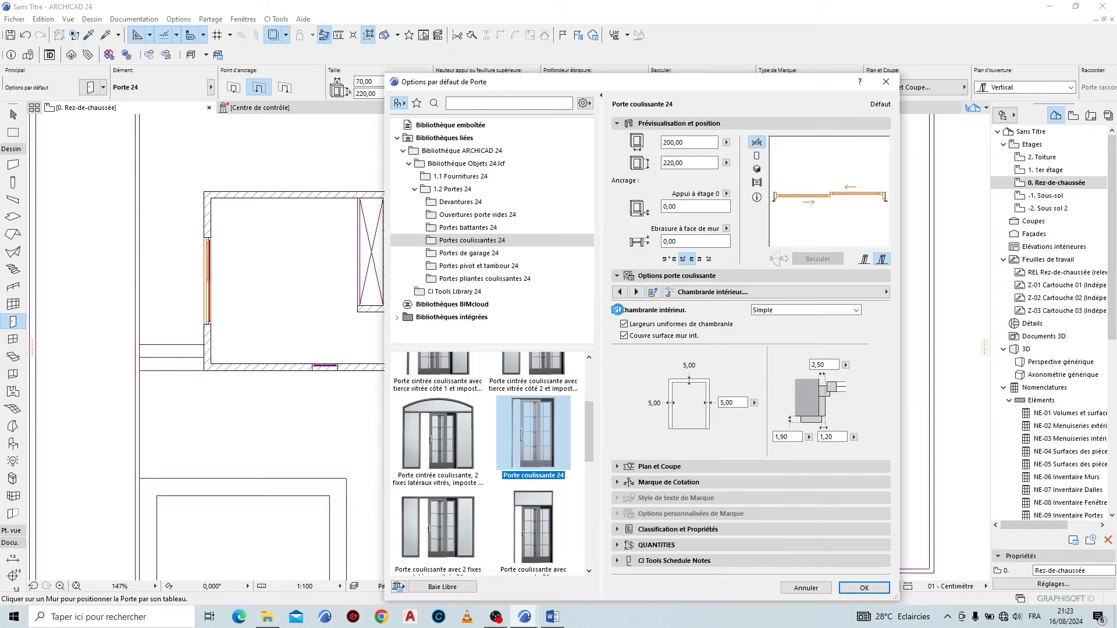
pyautogui.click(864, 588)
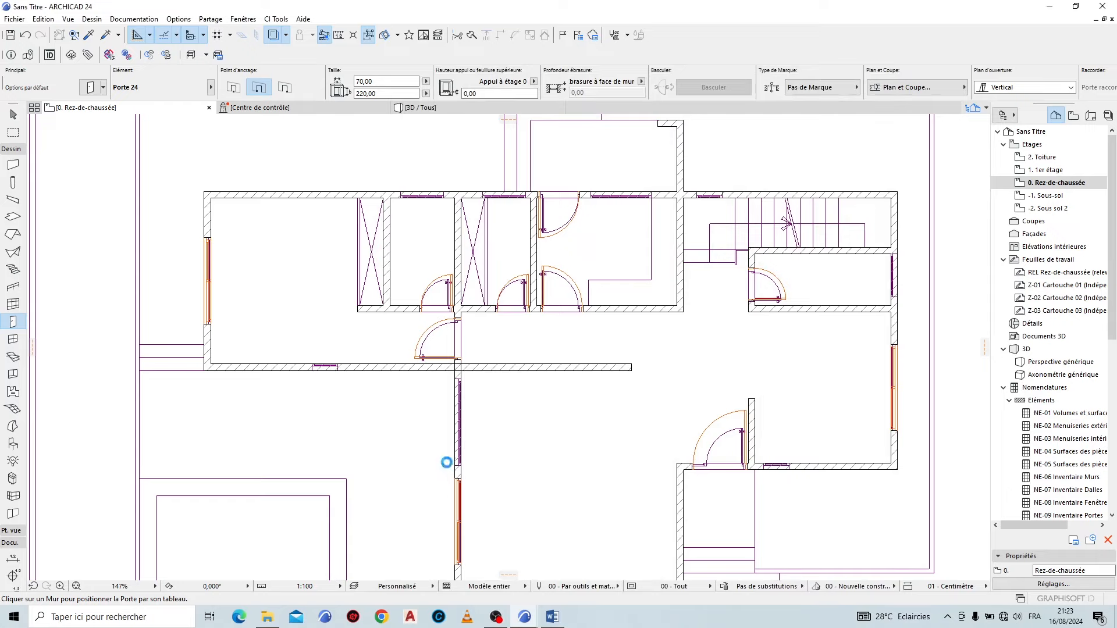
# Step: Place the 200 × 220 cm sliding door over the northern traced opening in the living room's west wall, facing outside
pyautogui.scroll(4, 459, 475)
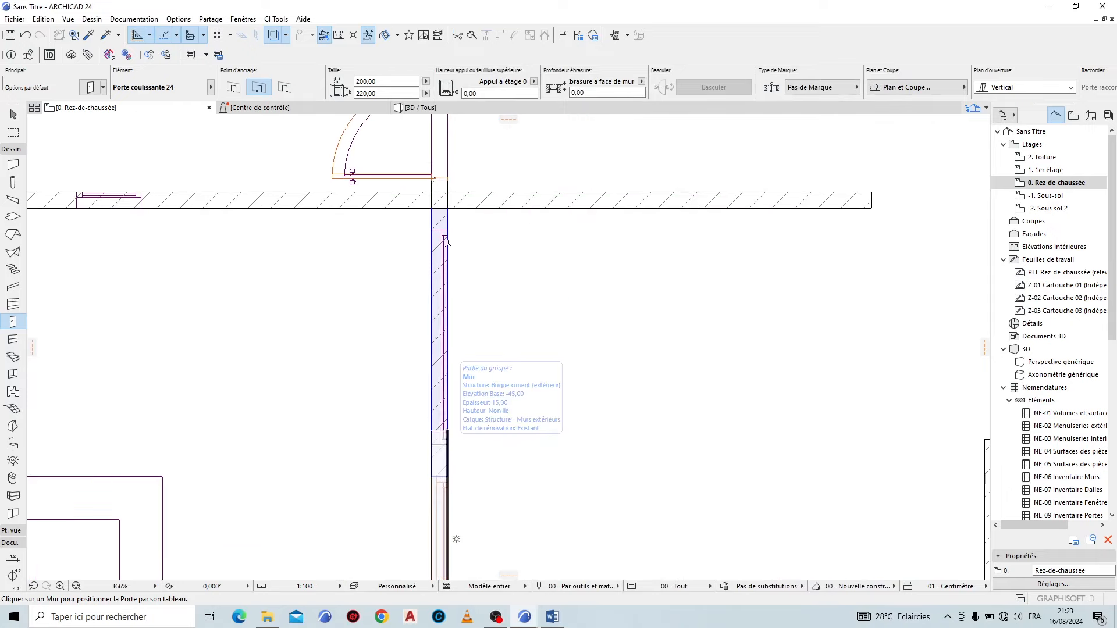
pyautogui.click(456, 336)
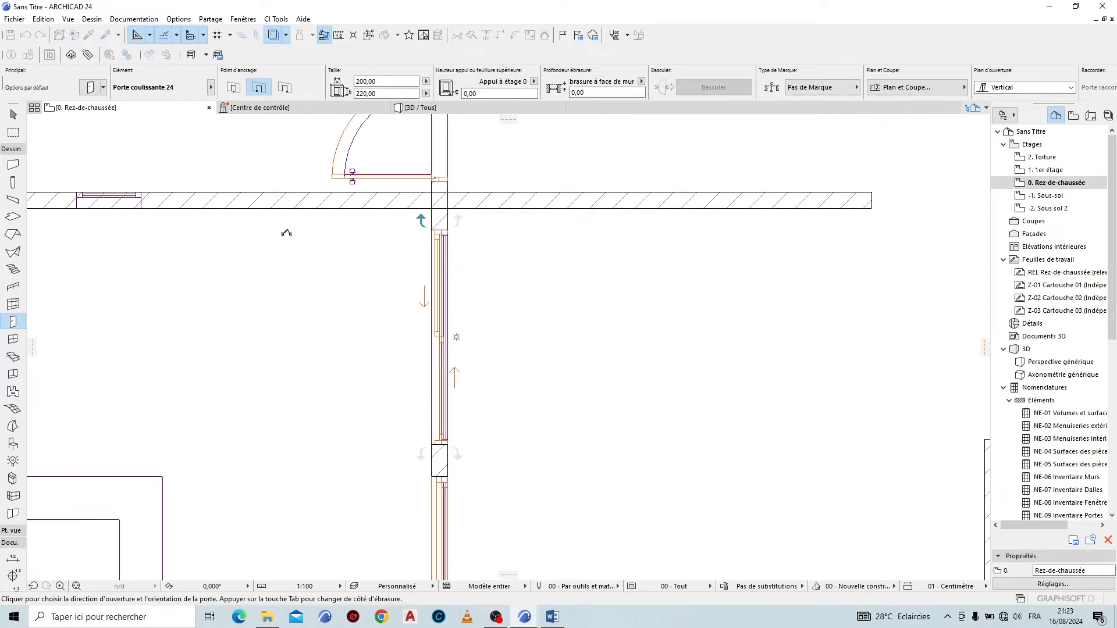
pyautogui.scroll(-4, 492, 336)
pyautogui.scroll(-3, 492, 336)
pyautogui.scroll(3, 391, 296)
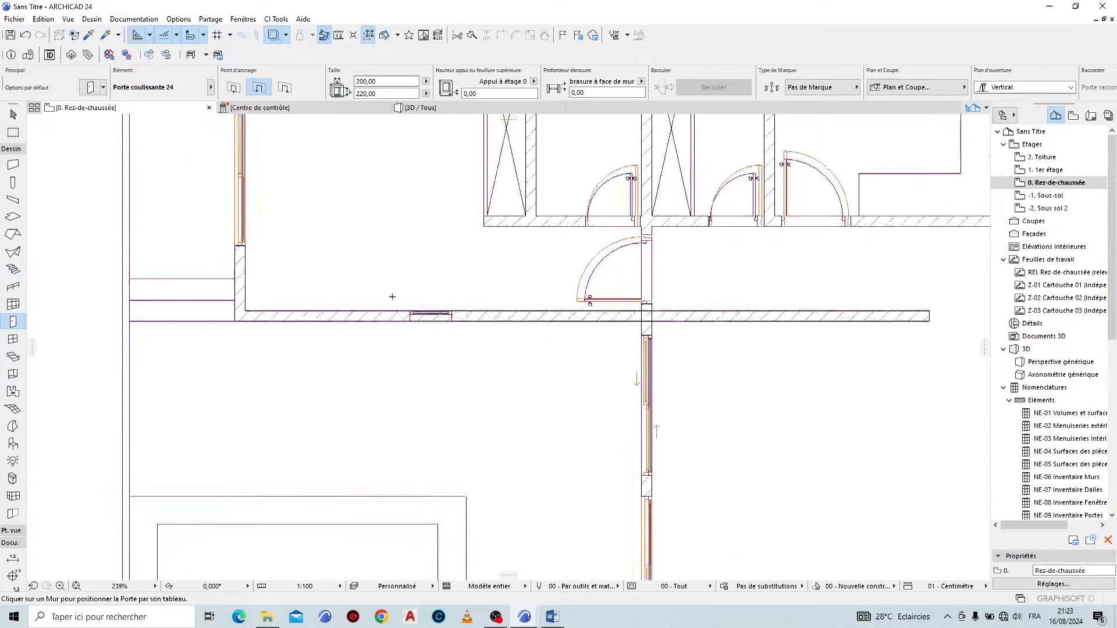
pyautogui.scroll(-3, 392, 297)
pyautogui.scroll(3, 505, 203)
pyautogui.scroll(4, 505, 203)
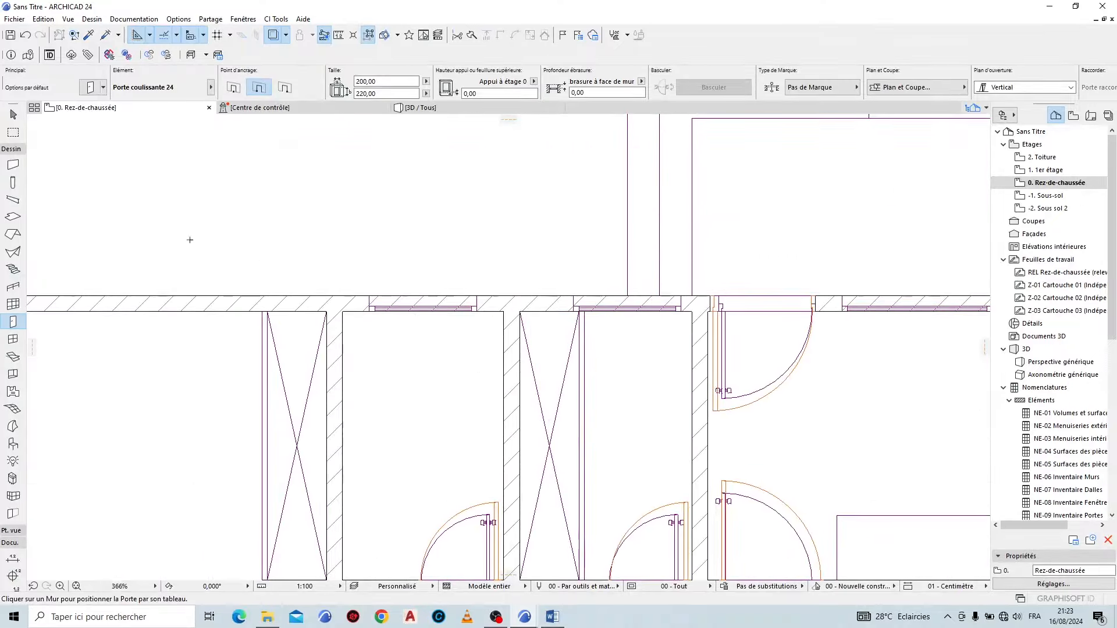
# Step: Set the window defaults to the basic Fenêtre 24, 100 cm wide, 60 cm high, with a 160 cm sill
pyautogui.click(13, 339)
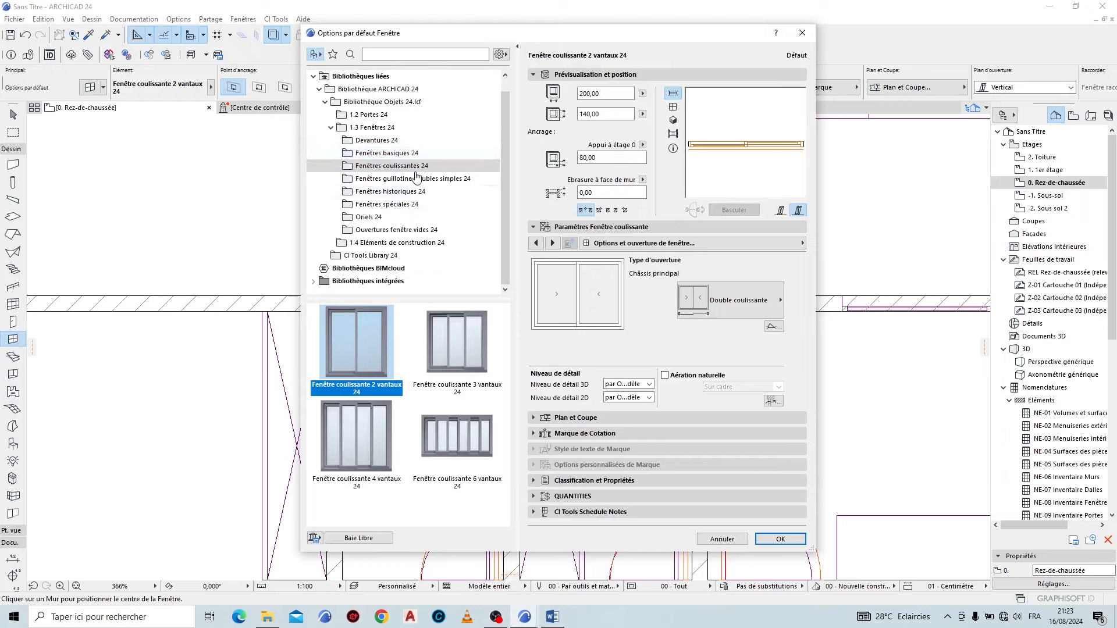
pyautogui.click(401, 154)
pyautogui.click(354, 346)
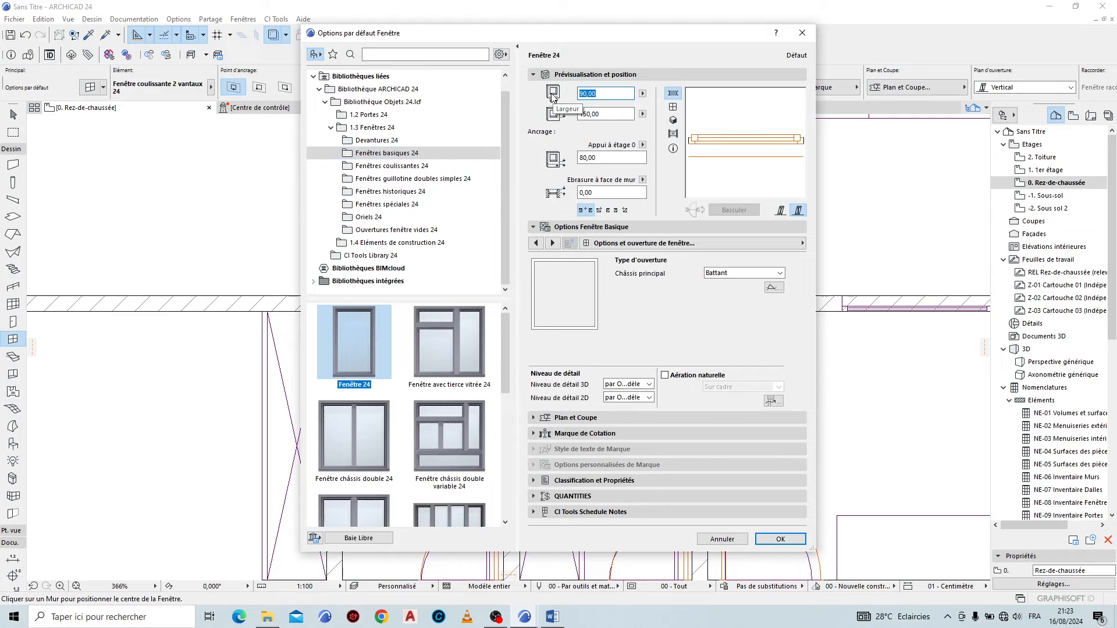
pyautogui.write('100')
pyautogui.press('Tab')
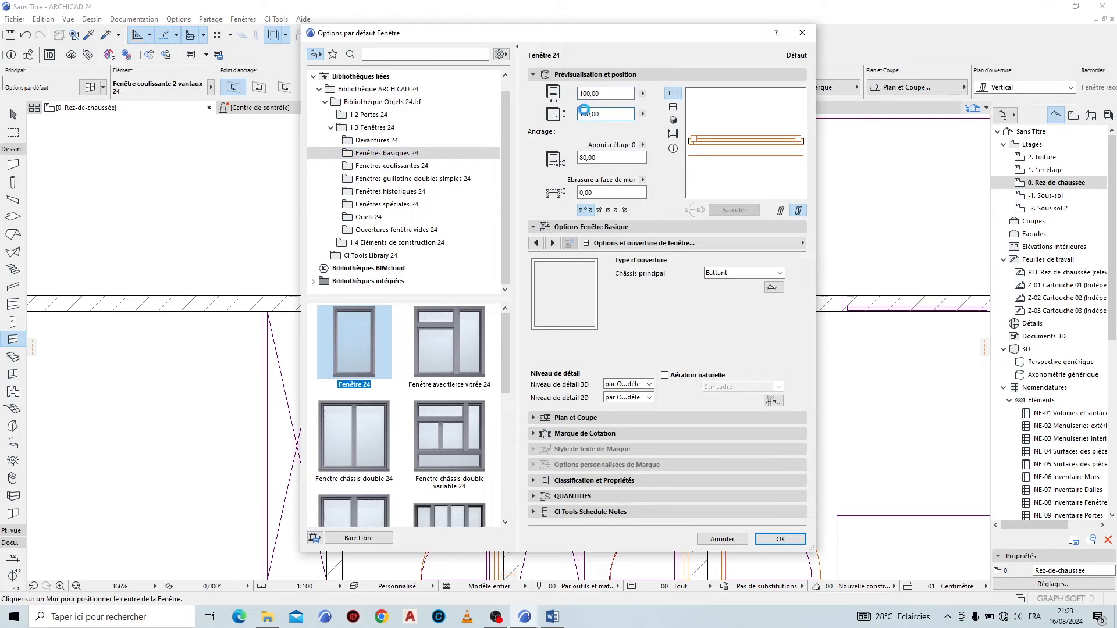
pyautogui.write('60')
pyautogui.moveTo(606, 158); pyautogui.dragTo(587, 157)
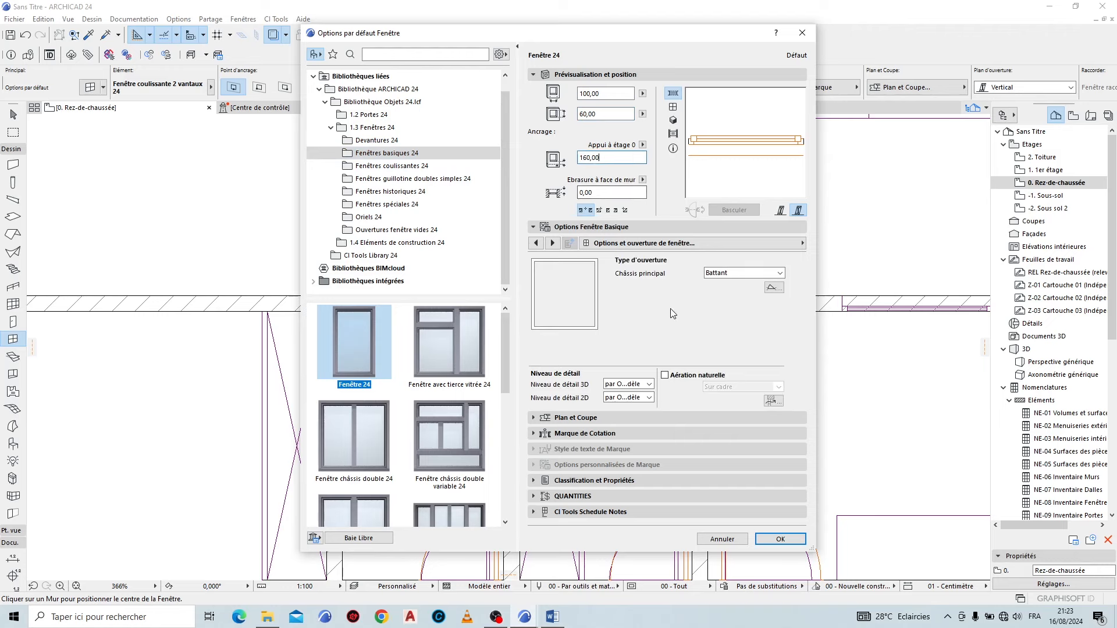
pyautogui.click(781, 539)
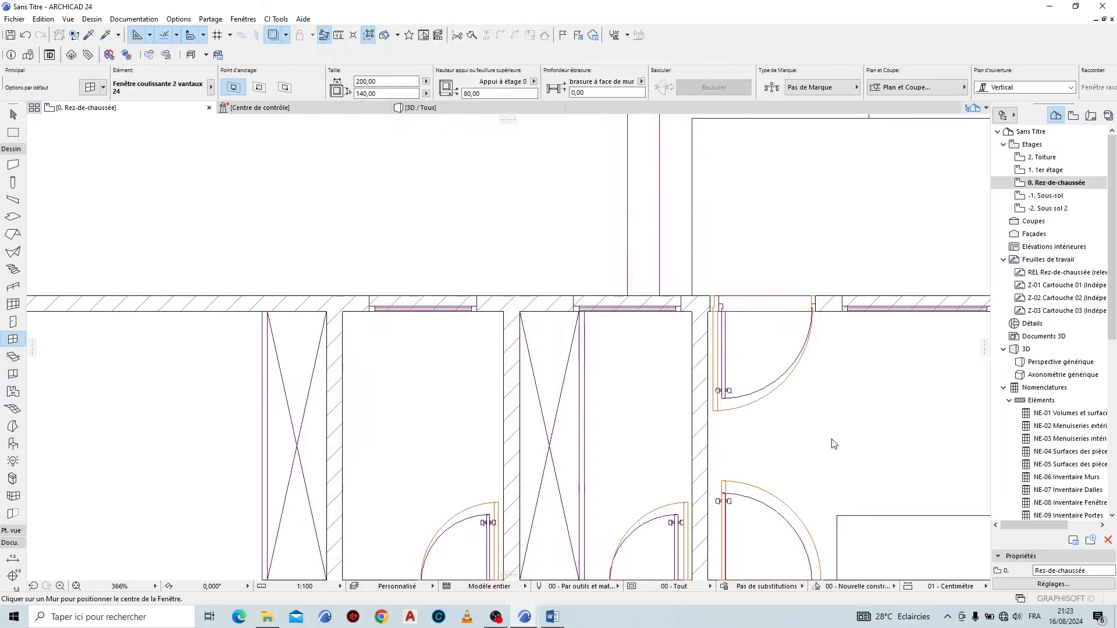
# Step: Place the 100 × 60 cm window over the two traced openings west of the door in the north wall, facing outside
pyautogui.click(423, 317)
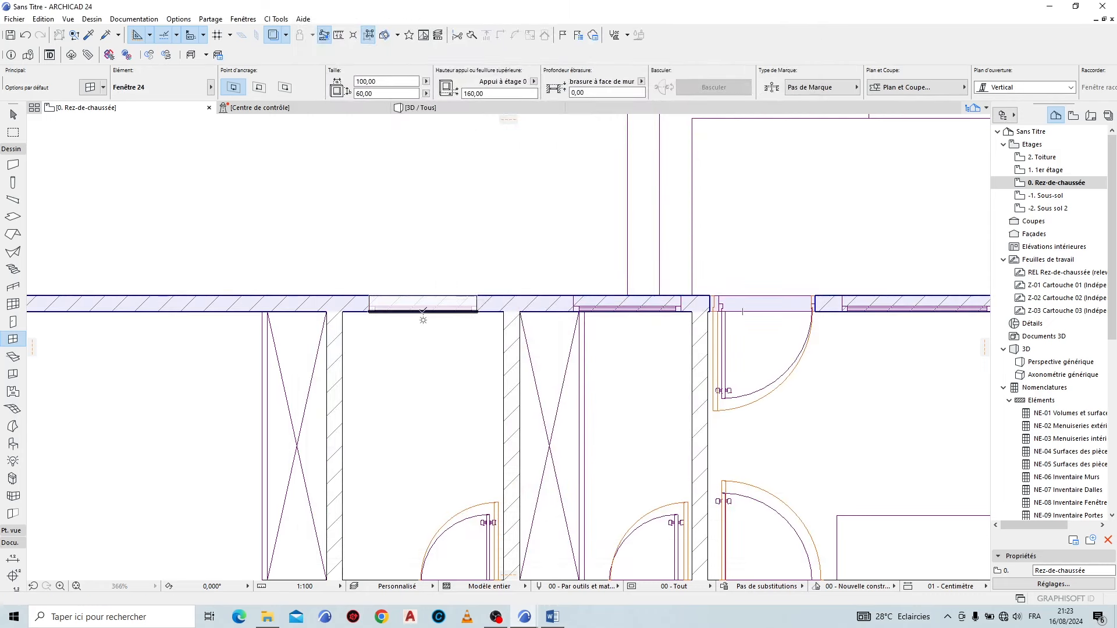
pyautogui.click(418, 204)
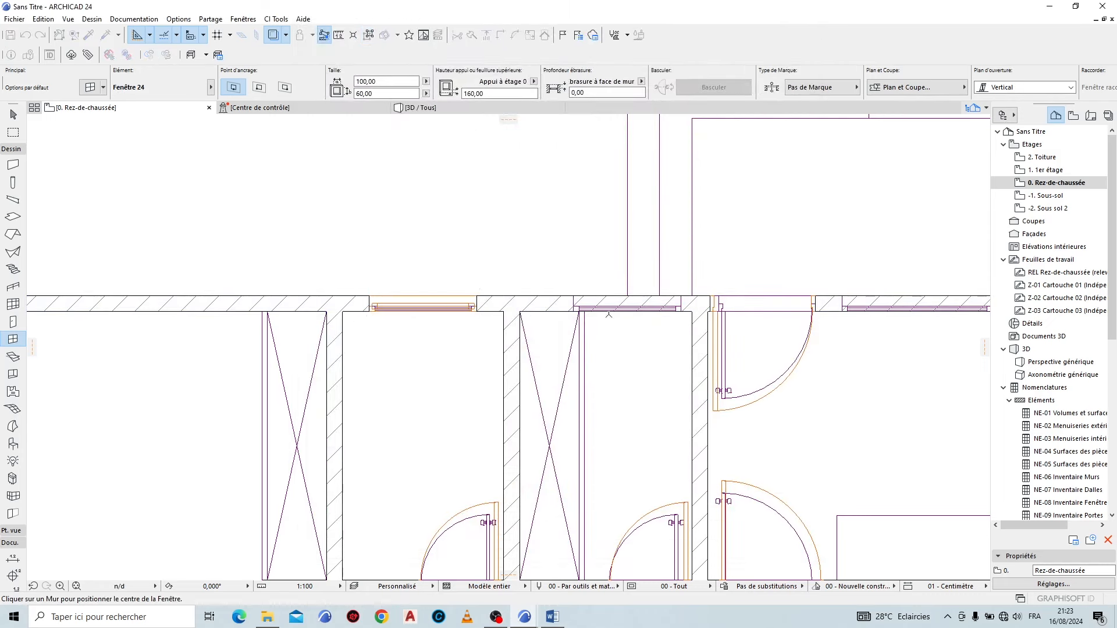
pyautogui.click(626, 314)
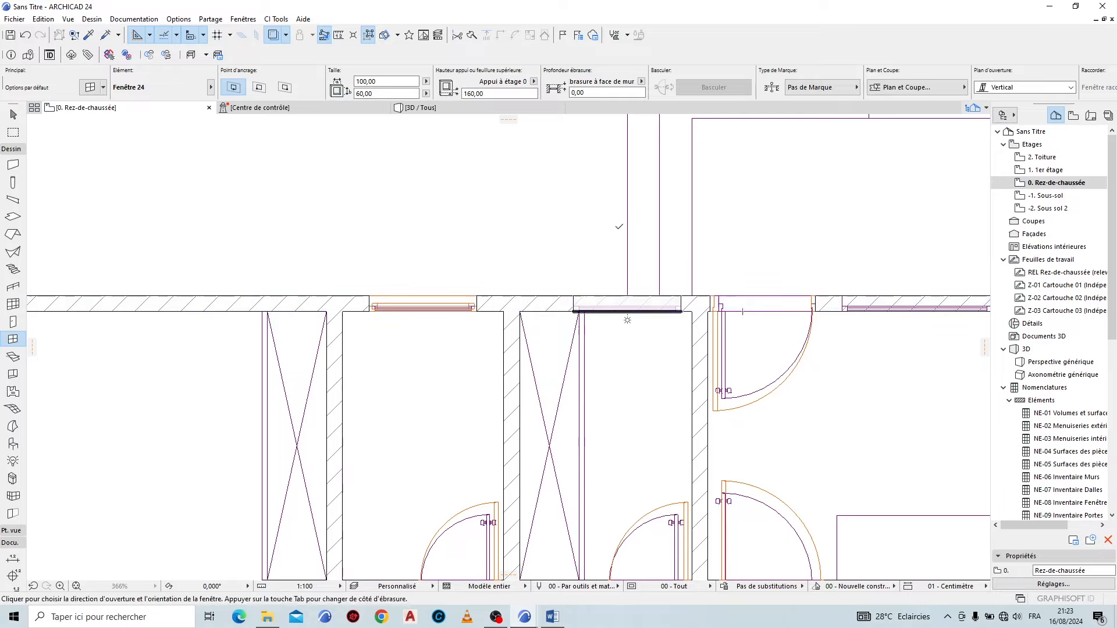
pyautogui.click(614, 183)
# Step: Place a 100 × 60 cm window in the east wall of the small room below the staircase, facing outside
pyautogui.scroll(-6, 351, 274)
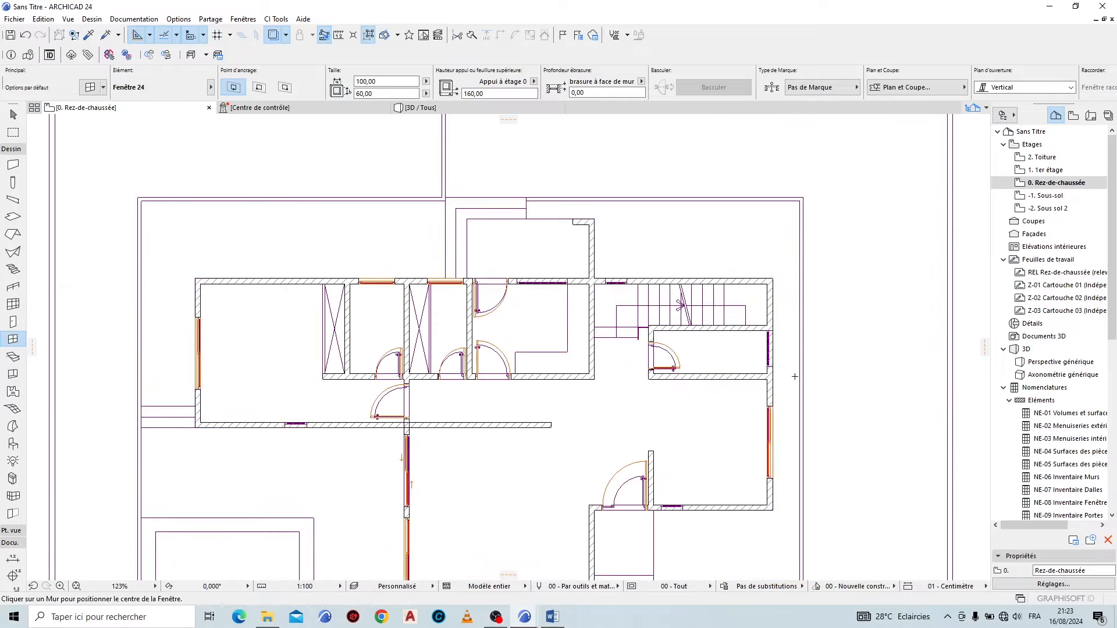
pyautogui.scroll(8, 794, 376)
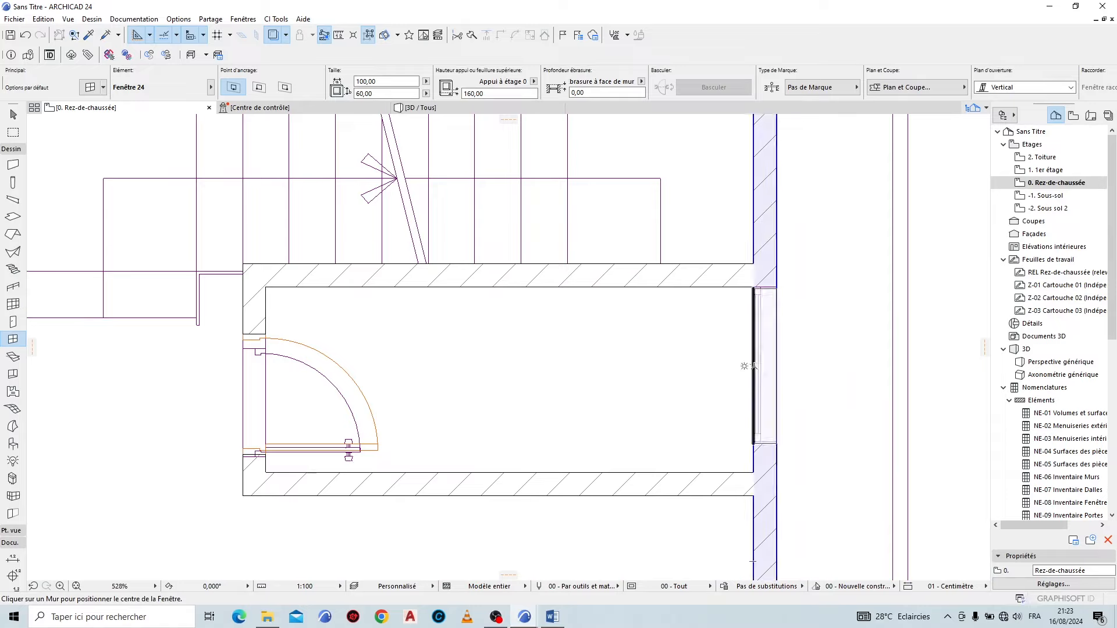
pyautogui.click(755, 365)
pyautogui.click(857, 340)
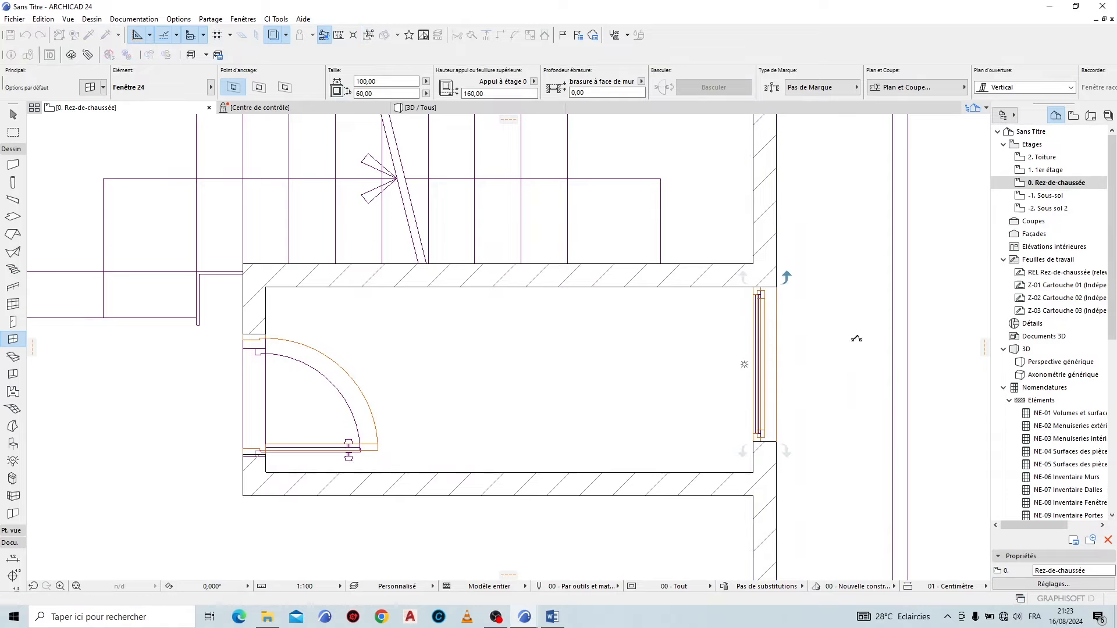
# Step: Set the window defaults to 60 cm wide and 220 cm high with a 0 cm sill
pyautogui.scroll(-5, 861, 354)
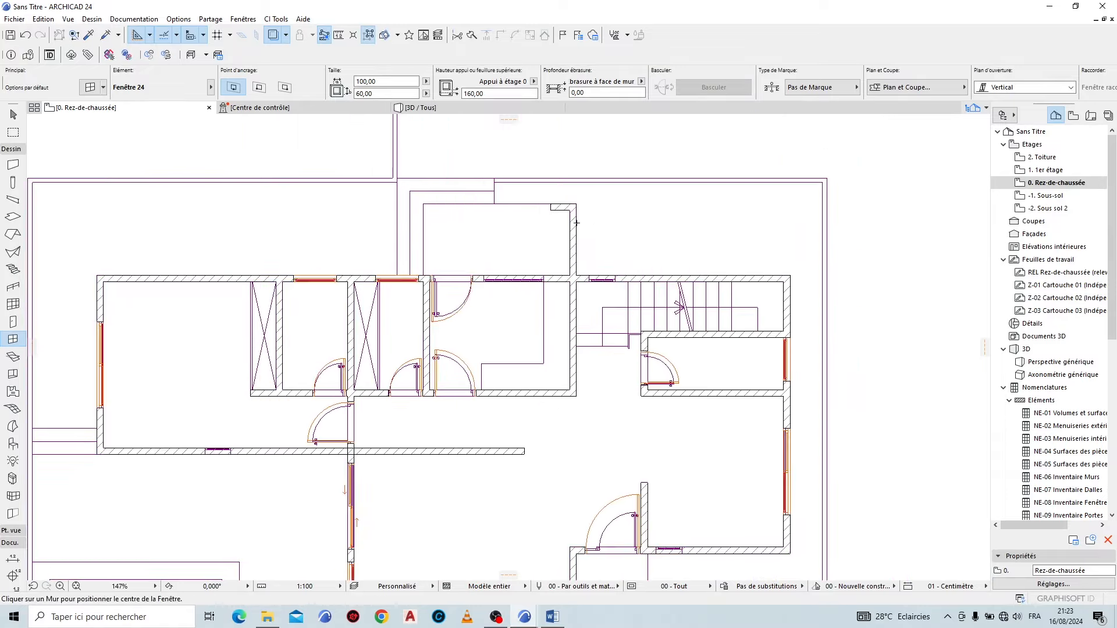
pyautogui.scroll(-2, 783, 382)
pyautogui.scroll(5, 646, 401)
pyautogui.scroll(1, 645, 401)
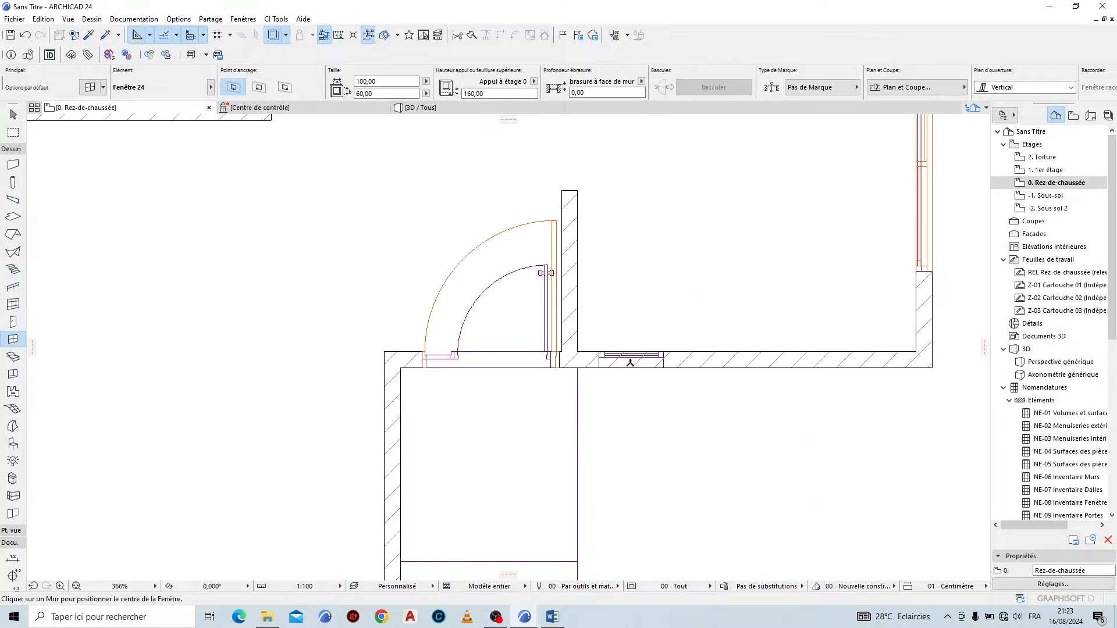
pyautogui.scroll(2, 662, 359)
pyautogui.doubleClick(394, 84)
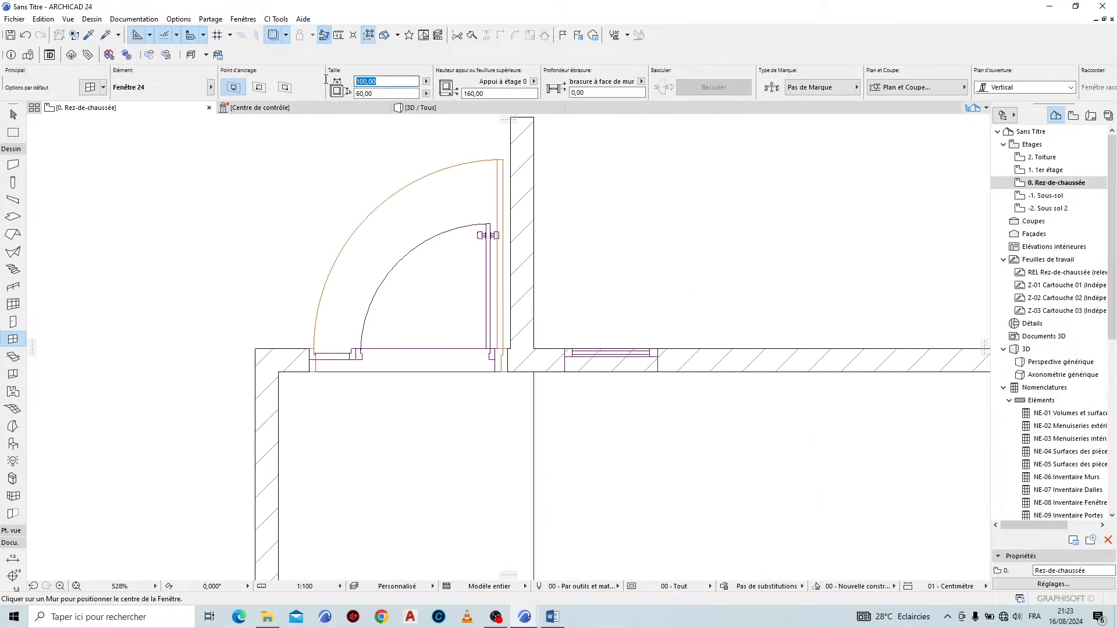
pyautogui.write('6')
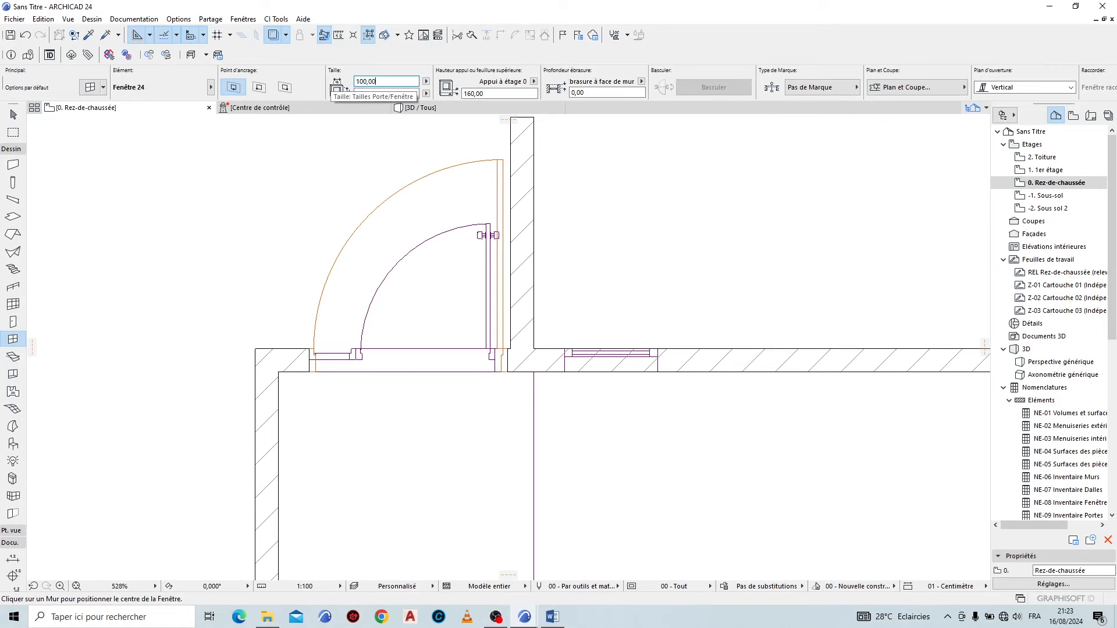
pyautogui.click(336, 90)
pyautogui.write('220')
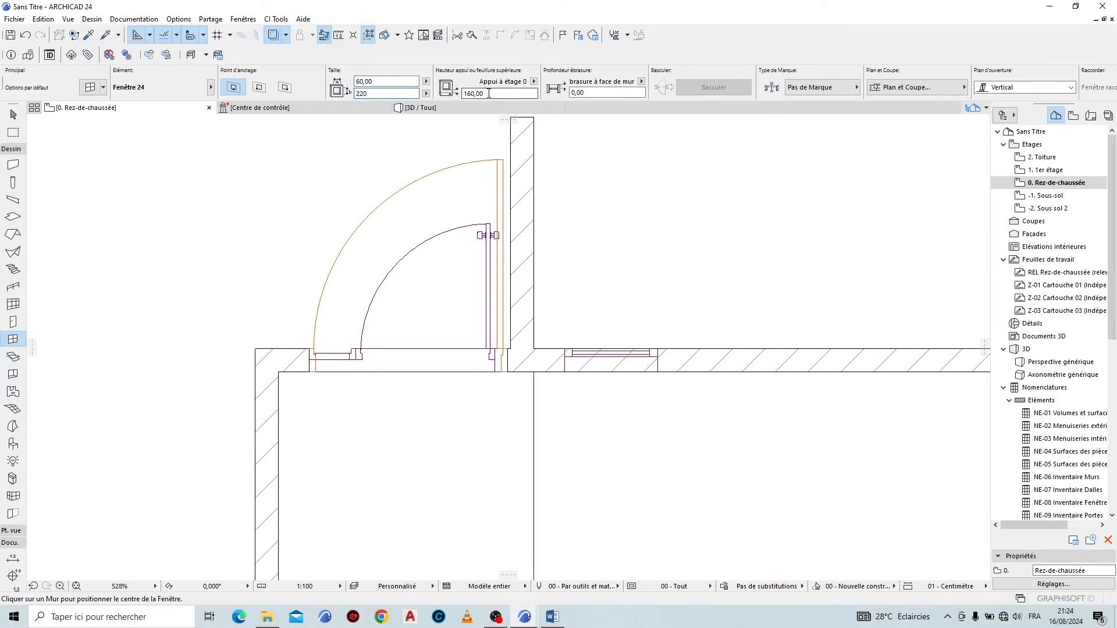
pyautogui.click(462, 94)
pyautogui.write('0')
pyautogui.press('Return')
# Step: Place the 60 × 220 cm window beside the entrance door and in the north wall by the staircase, over the traced openings
pyautogui.click(610, 347)
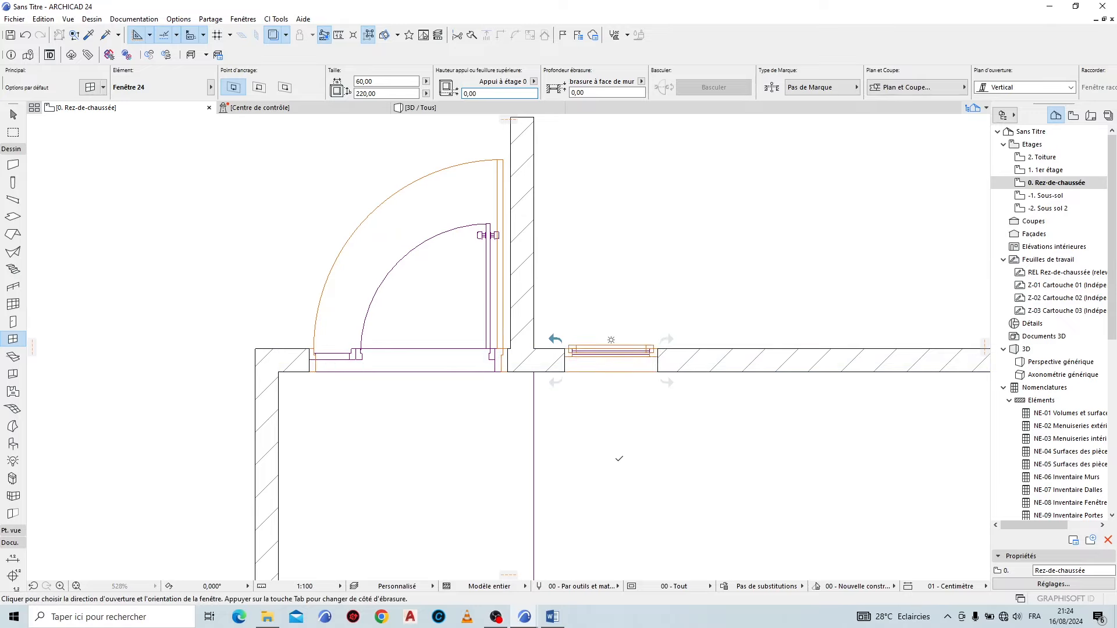
pyautogui.scroll(-4, 581, 442)
pyautogui.scroll(-4, 581, 438)
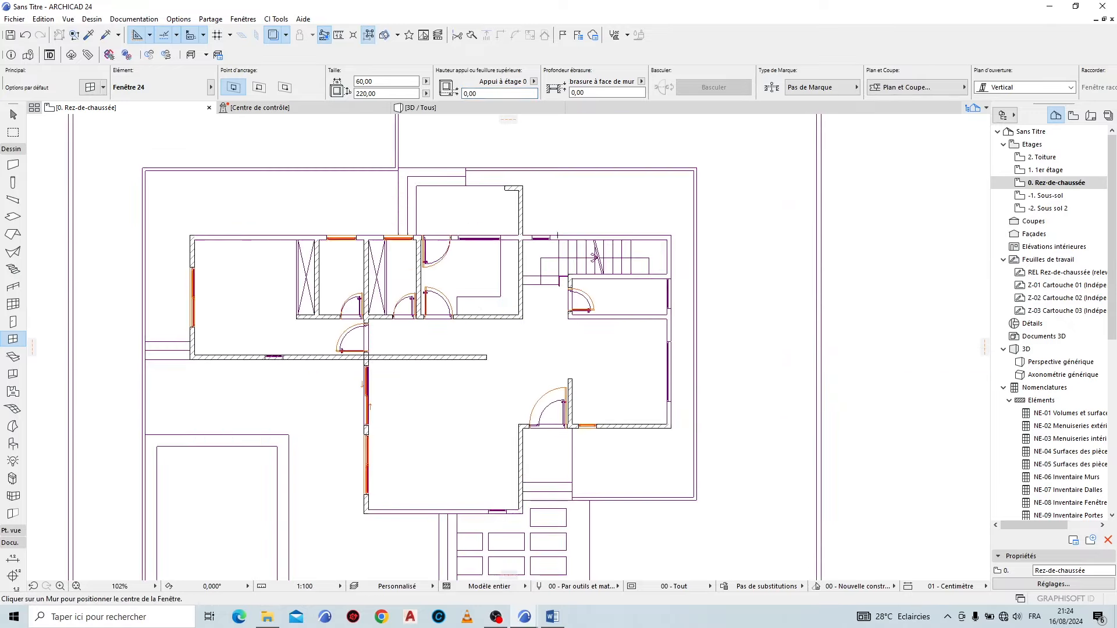
pyautogui.scroll(9, 524, 262)
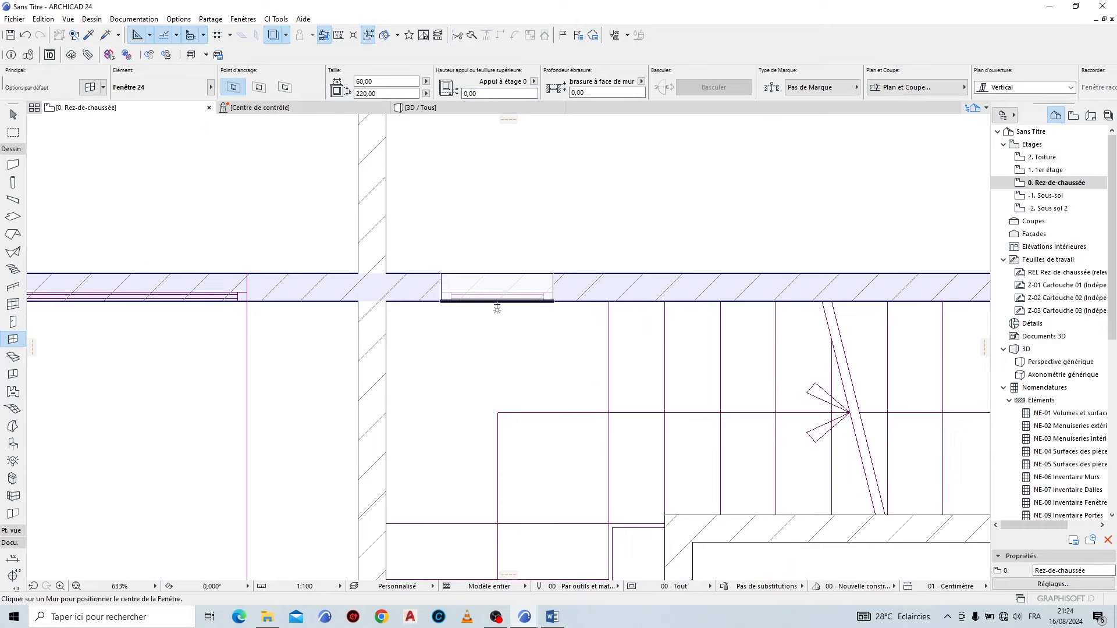
pyautogui.click(497, 310)
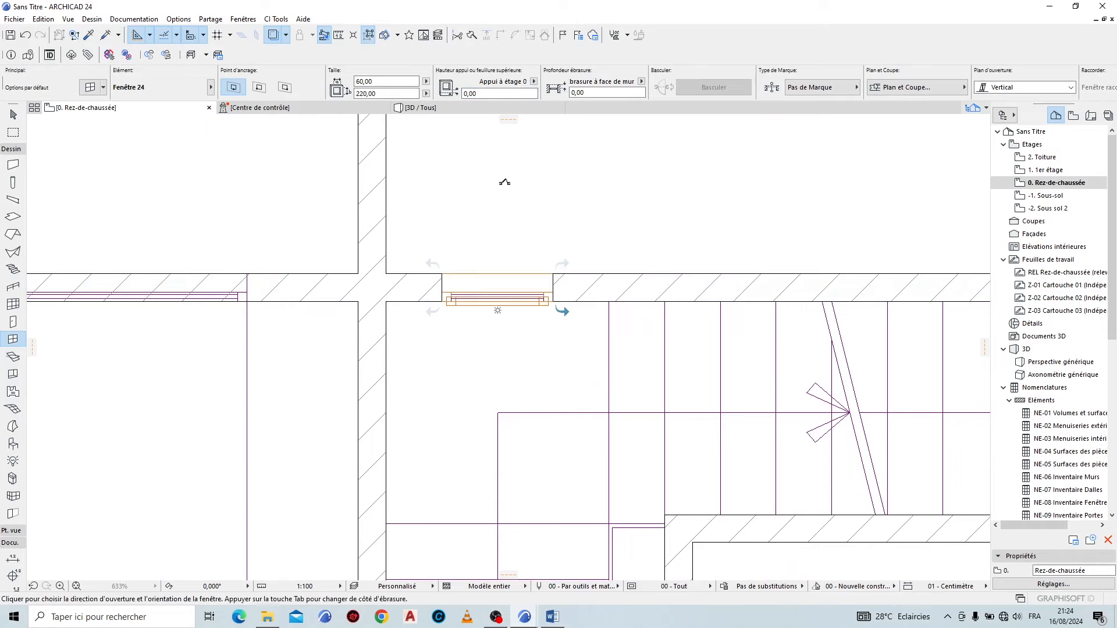
# Step: Place 60 × 220 cm windows over the traced openings in the western room's south wall and the living room's south wall, facing outside
pyautogui.scroll(-6, 829, 265)
pyautogui.scroll(7, 363, 447)
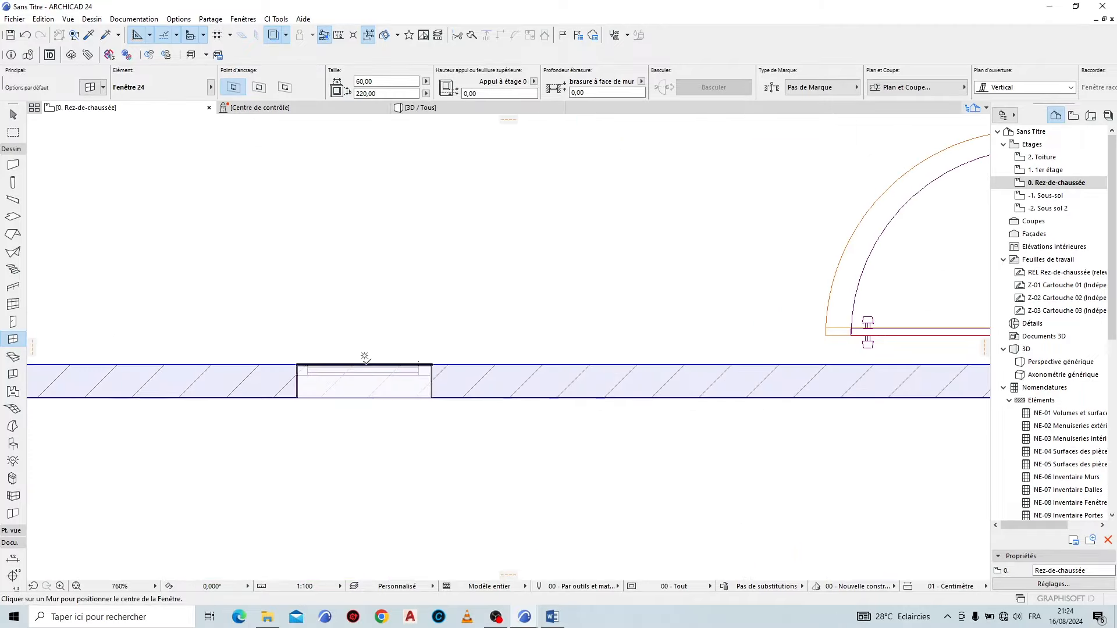
pyautogui.click(363, 365)
pyautogui.click(363, 499)
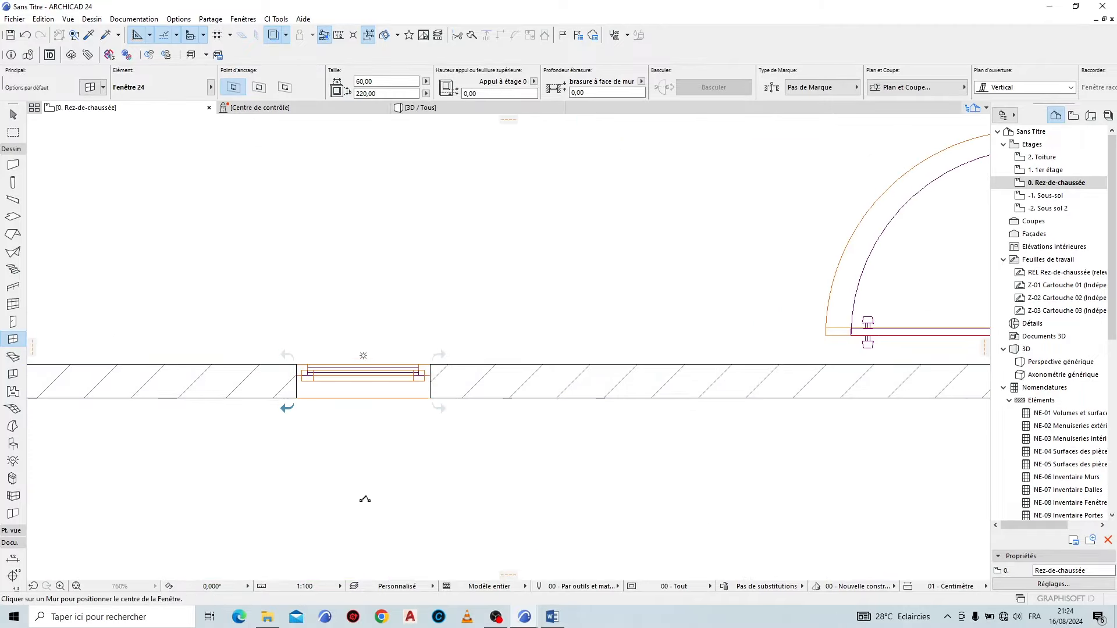
pyautogui.scroll(-8, 316, 320)
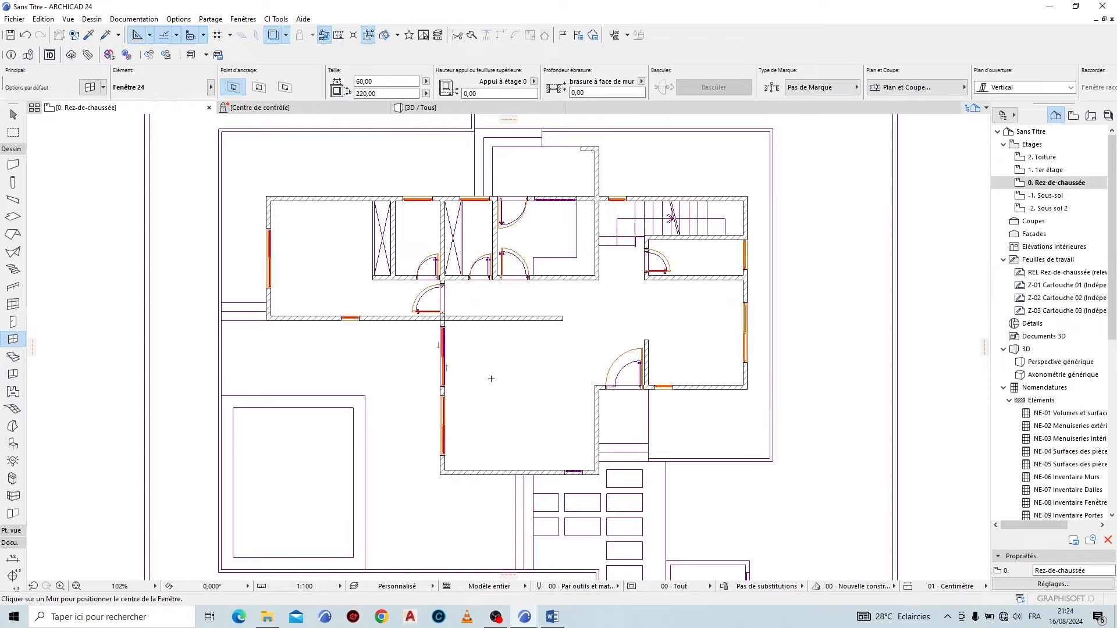
pyautogui.scroll(6, 573, 470)
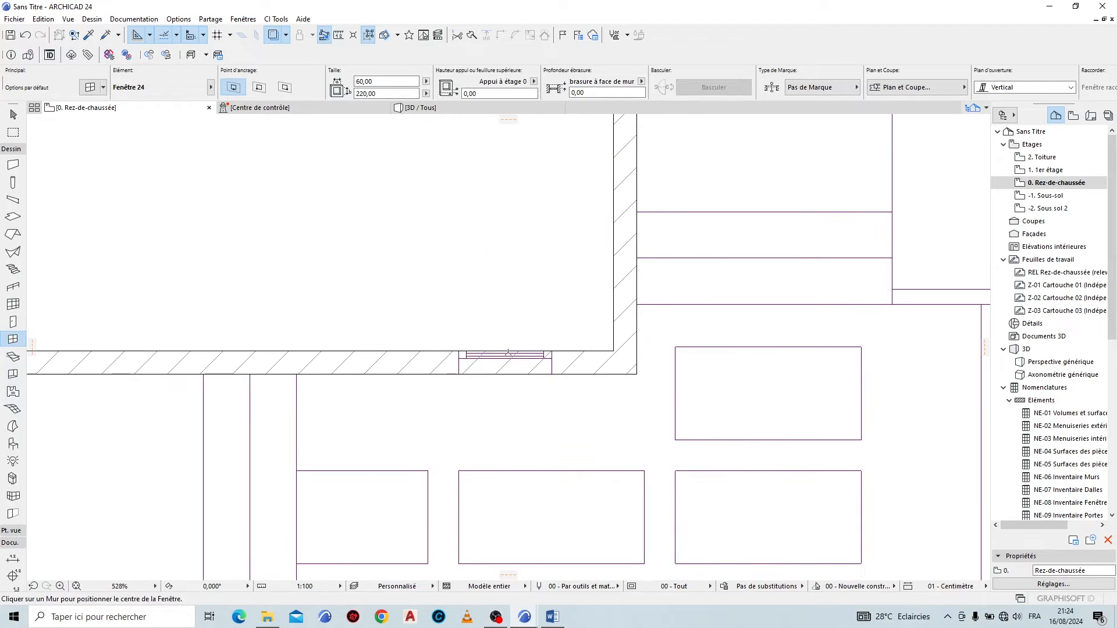
pyautogui.click(501, 344)
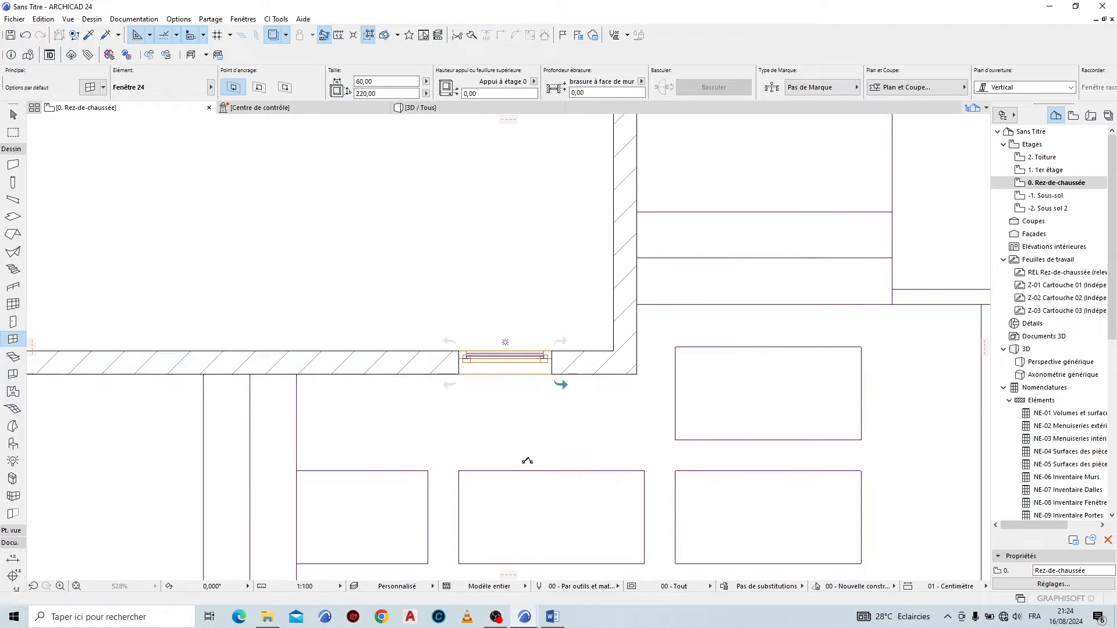
pyautogui.click(524, 456)
# Step: Examine the ground-floor walls with their doors and windows from several angles in the 3D perspective
pyautogui.scroll(-5, 514, 450)
pyautogui.scroll(-3, 514, 450)
pyautogui.click(493, 110)
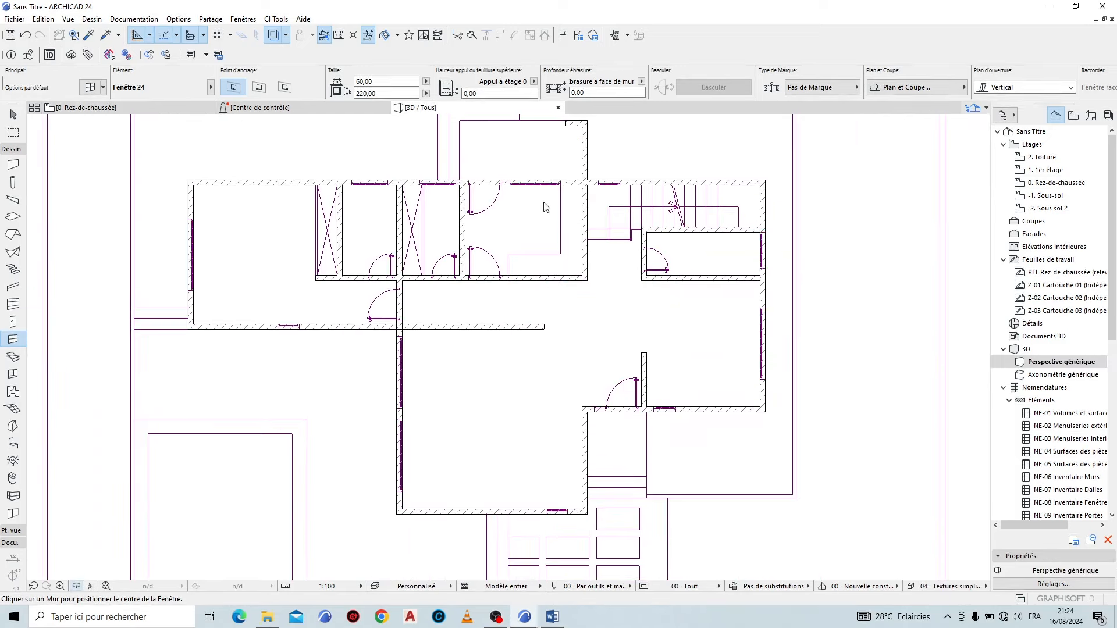
pyautogui.keyDown('shift'); pyautogui.moveTo(567, 381); pyautogui.dragTo(372, 369, button='middle'); pyautogui.keyUp('shift')
pyautogui.keyDown('shift'); pyautogui.moveTo(651, 357); pyautogui.dragTo(262, 386, button='middle'); pyautogui.keyUp('shift')
pyautogui.scroll(4, 766, 399)
pyautogui.scroll(-4, 524, 283)
pyautogui.keyDown('shift'); pyautogui.moveTo(611, 275); pyautogui.dragTo(556, 416, button='middle'); pyautogui.keyUp('shift')
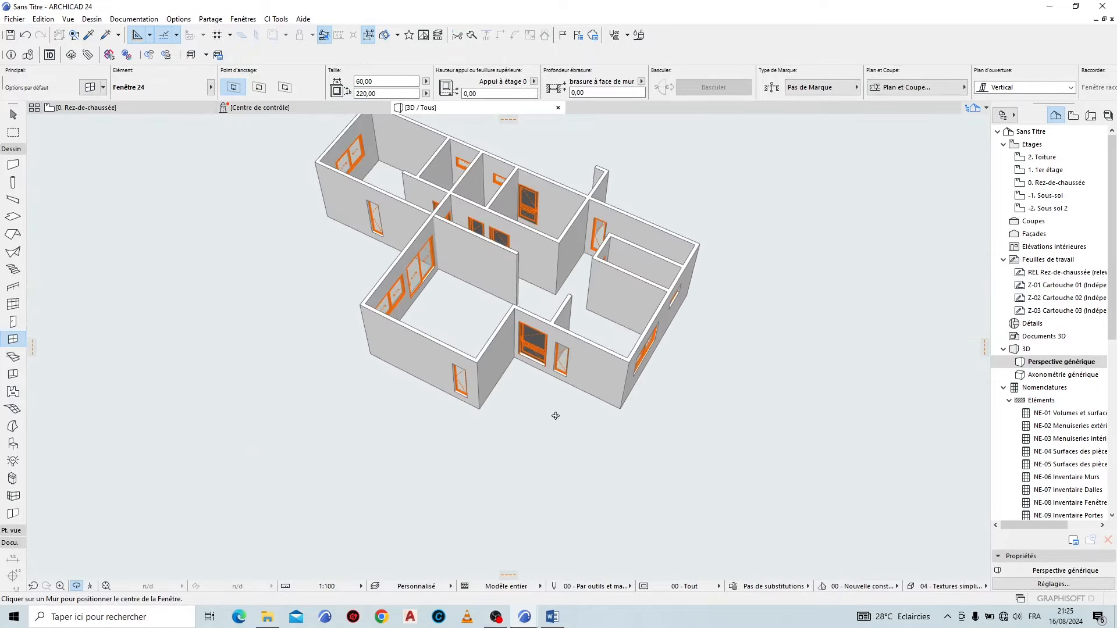
# Step: Return to the ground-floor plan and set the slab defaults to a 45 cm thick basic structure in Béton armé (Coulé)
pyautogui.click(137, 107)
pyautogui.scroll(-3, 497, 275)
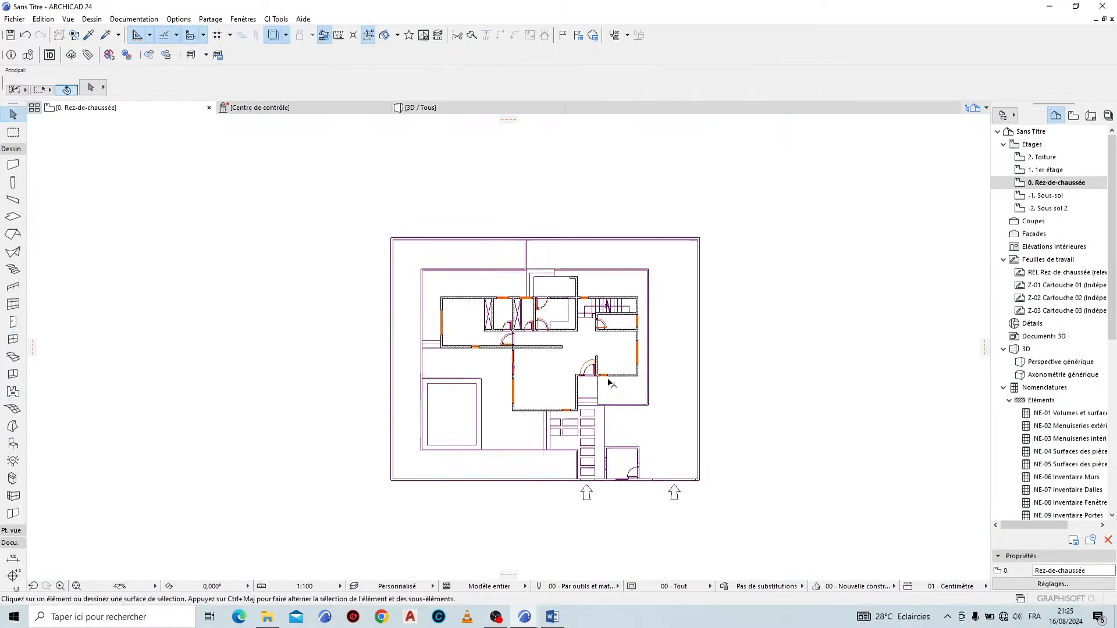
pyautogui.scroll(2, 496, 275)
pyautogui.click(13, 217)
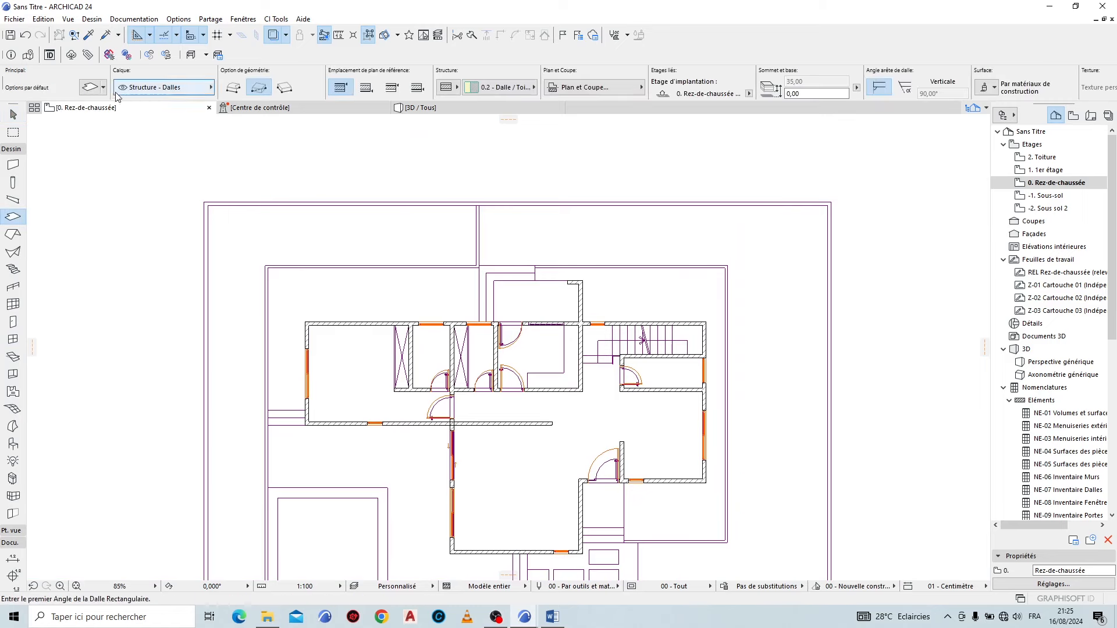
pyautogui.click(91, 87)
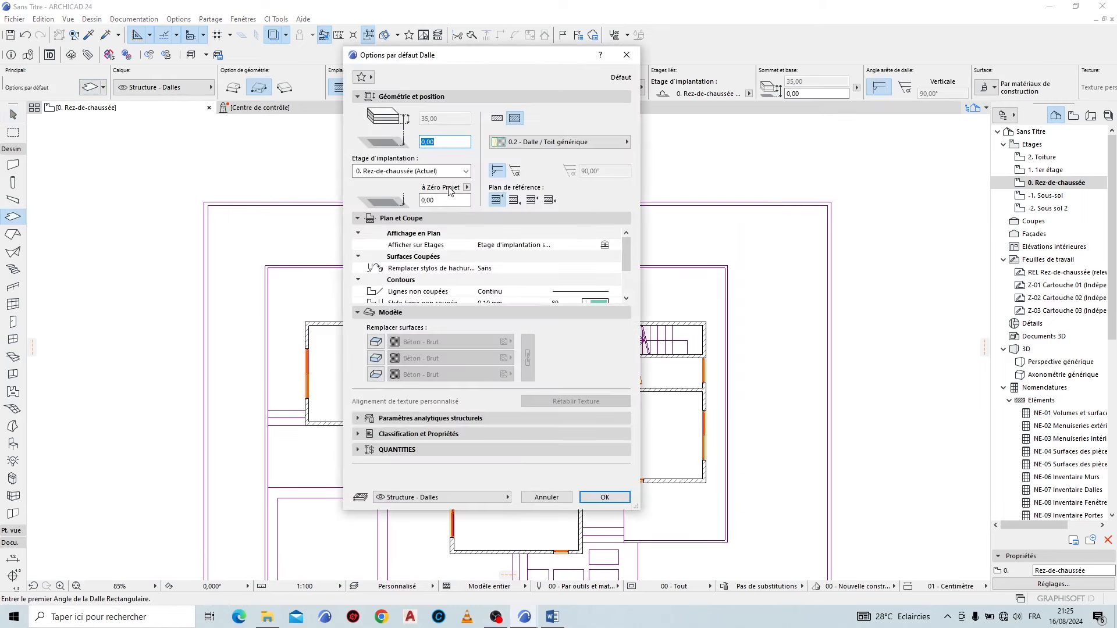
pyautogui.click(495, 119)
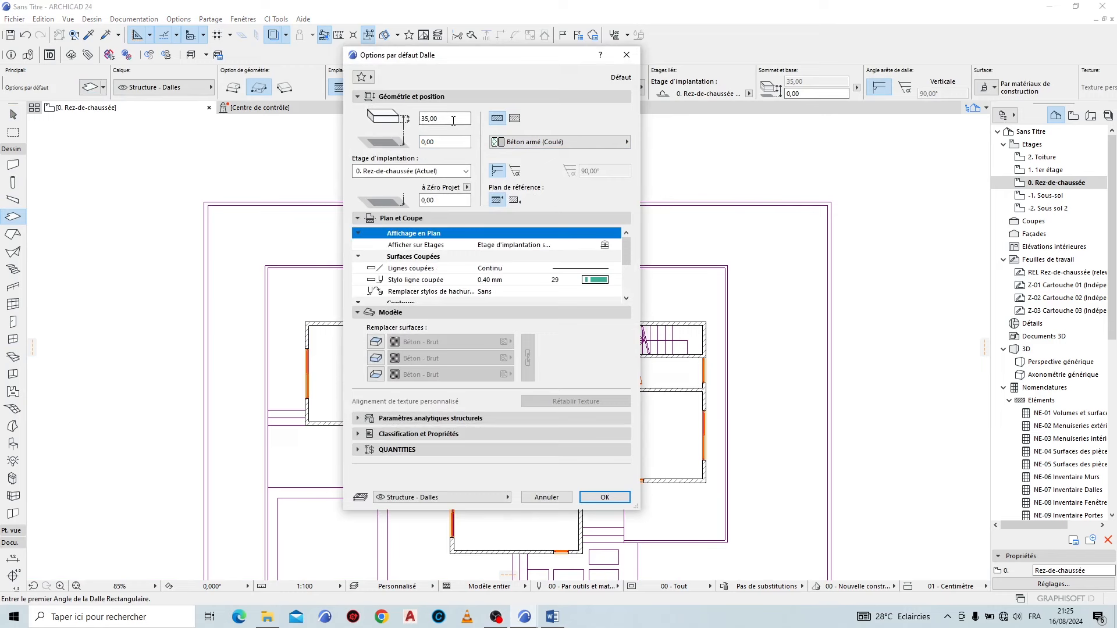
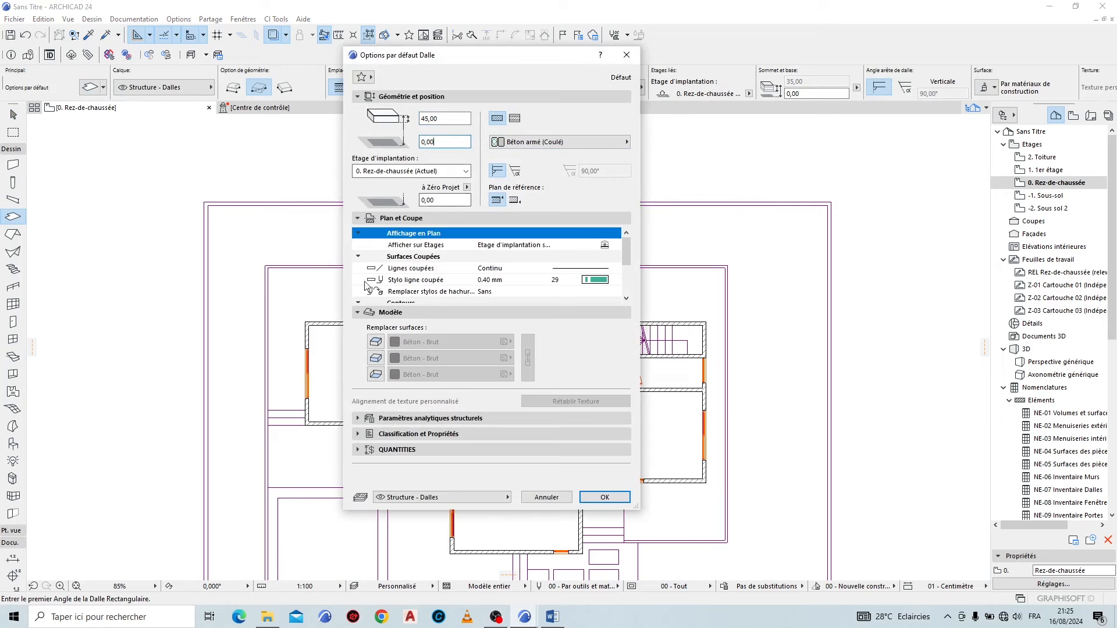
# Step: Override all three slab surfaces and give the top surface the Carrelage - Blanc mat 60x60 finish
pyautogui.click(376, 341)
pyautogui.click(376, 358)
pyautogui.click(376, 374)
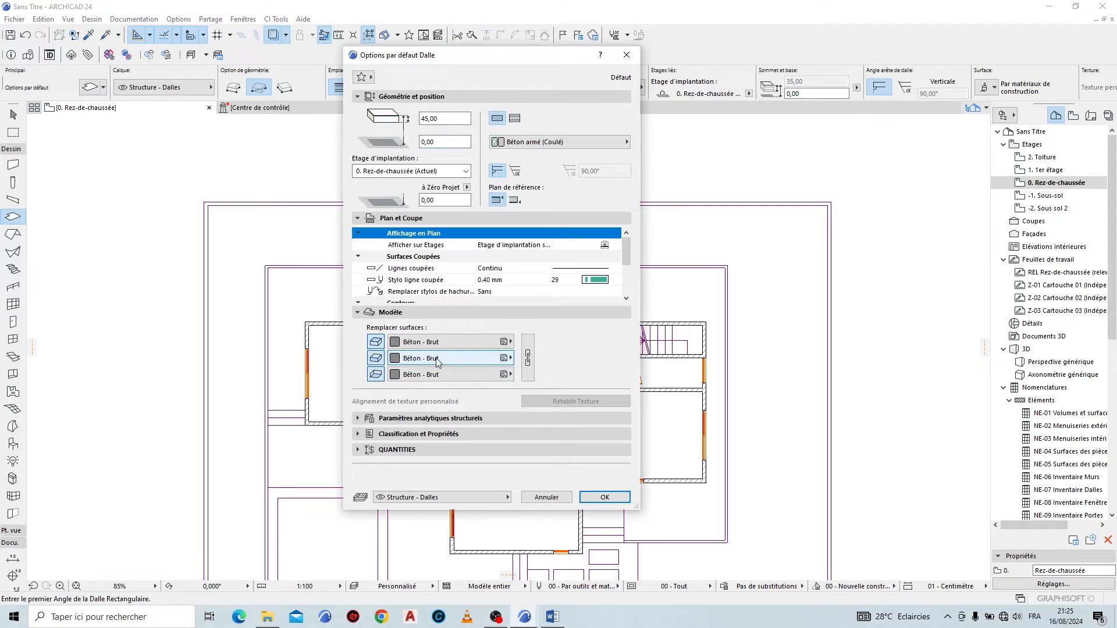
pyautogui.click(442, 341)
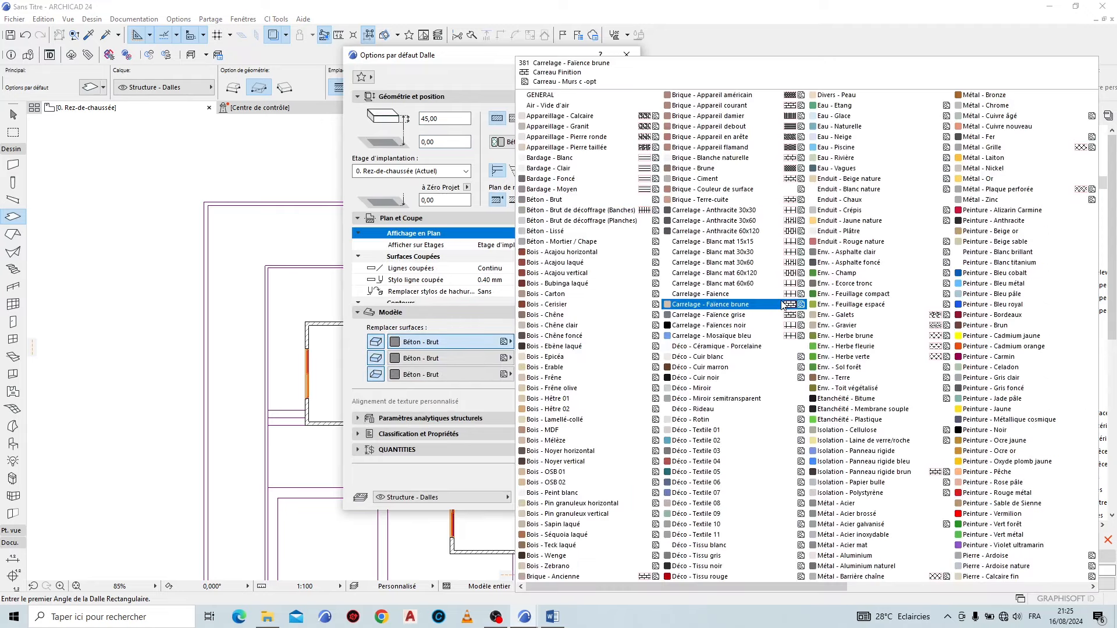
pyautogui.click(749, 286)
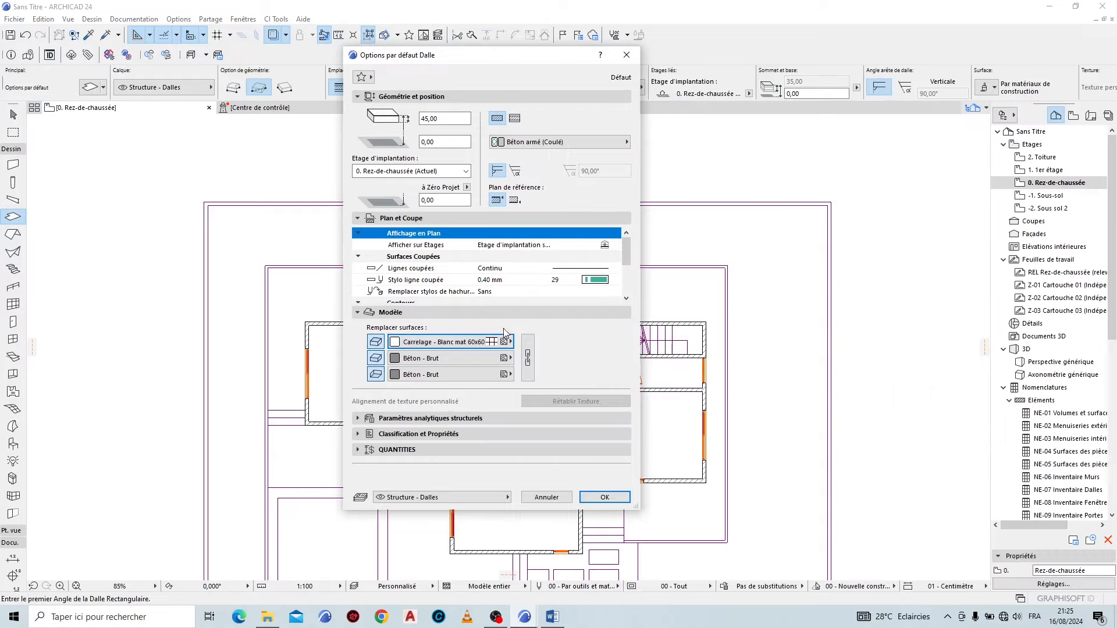
# Step: Set the slab's edge surface override to Enduit - Blanc nature and accept the slab defaults
pyautogui.click(477, 359)
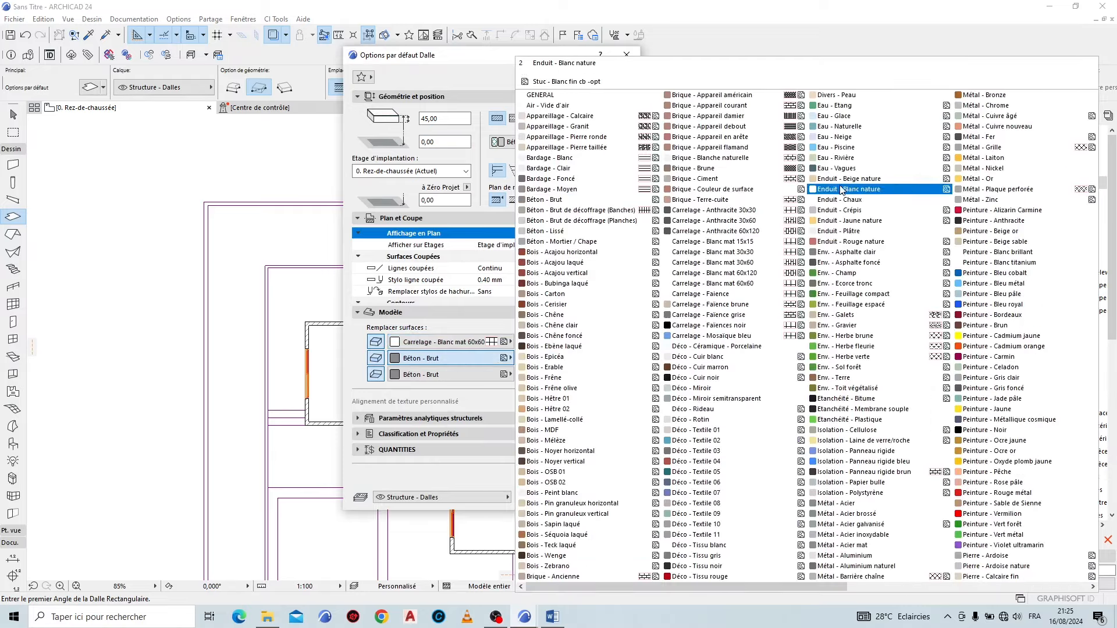
pyautogui.click(839, 189)
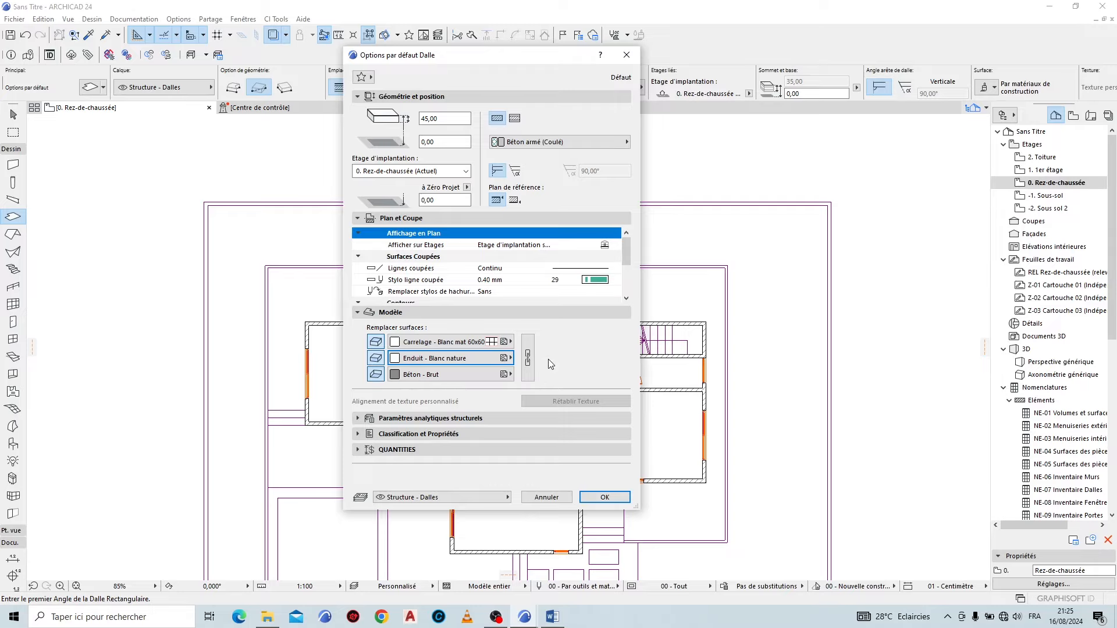
pyautogui.click(608, 499)
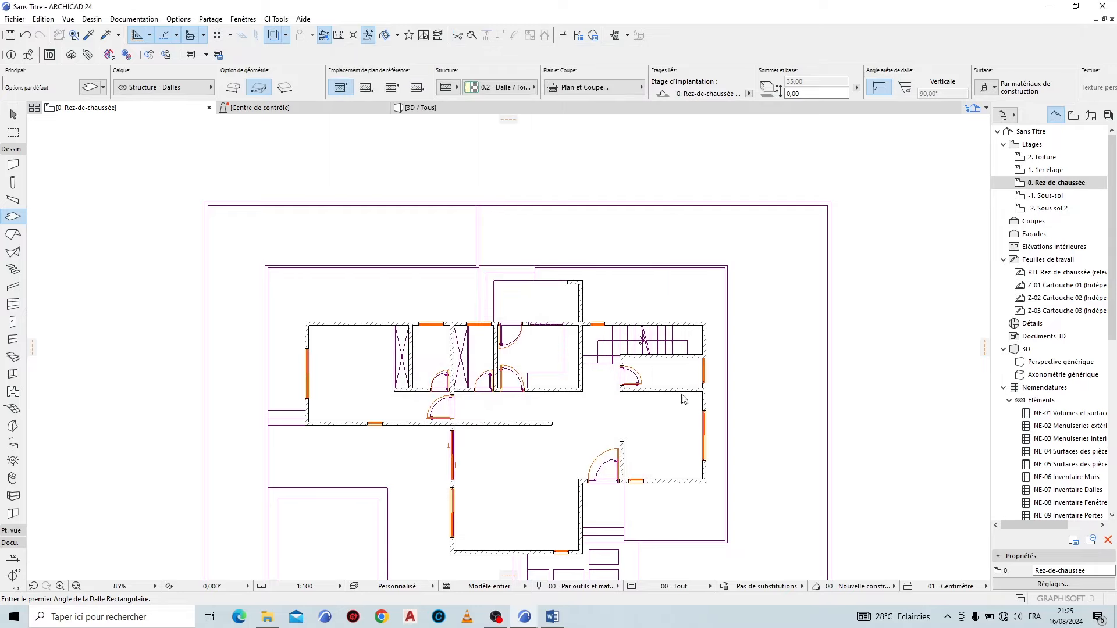
# Step: Start a polygonal floor slab at the western room's inner northwest corner and trace the inner wall faces to the living room's southeast corner
pyautogui.scroll(5, 309, 321)
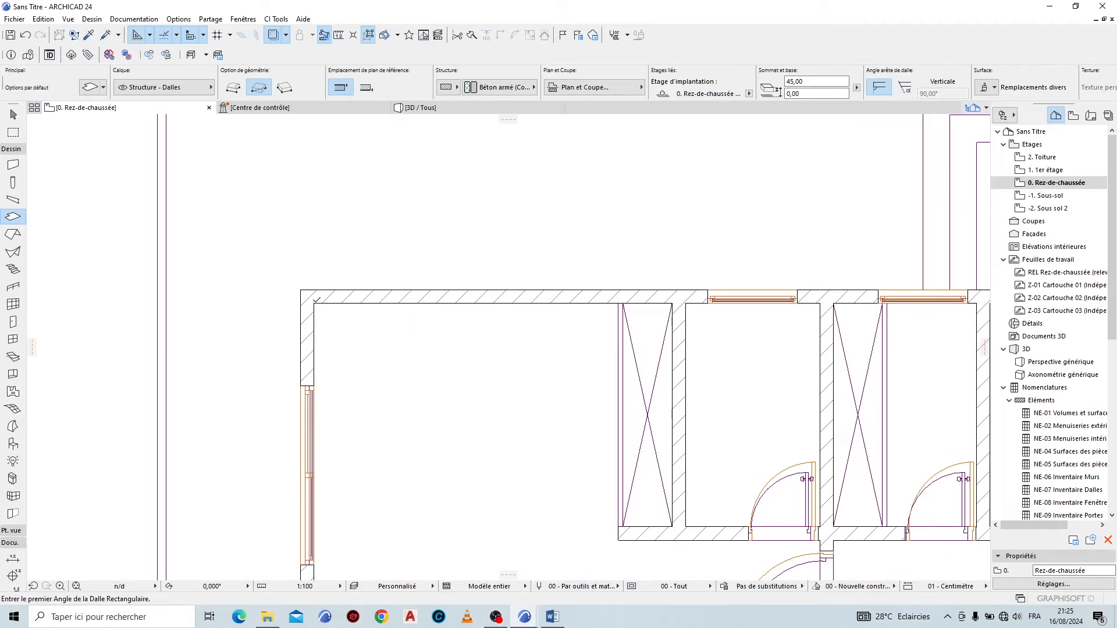
pyautogui.click(316, 302)
pyautogui.scroll(-2, 303, 268)
pyautogui.click(234, 88)
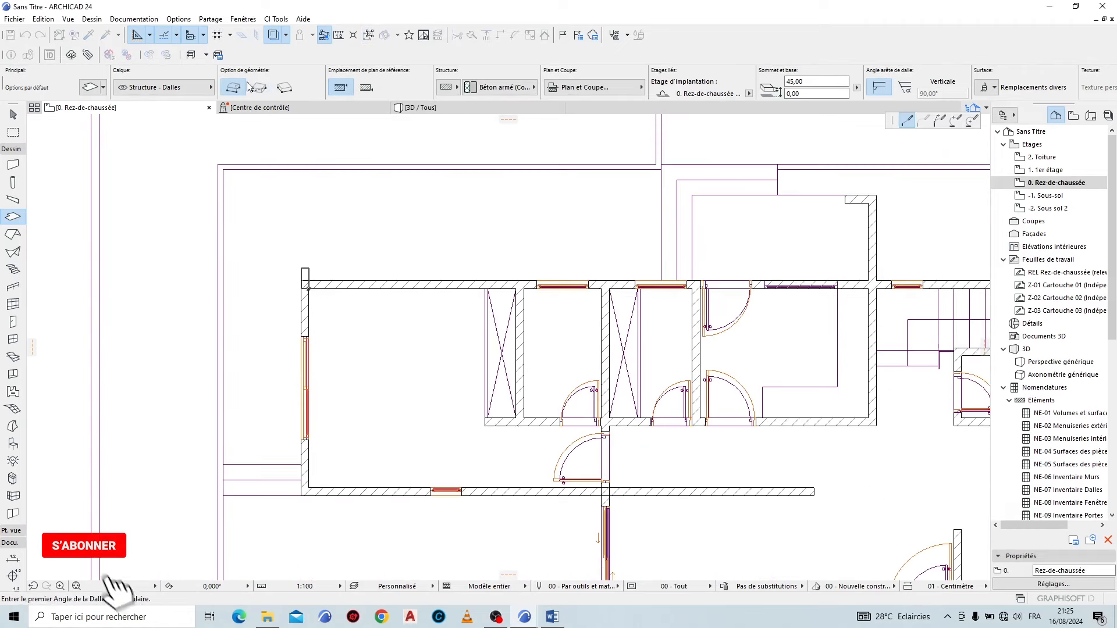
pyautogui.click(308, 289)
pyautogui.scroll(1, 330, 528)
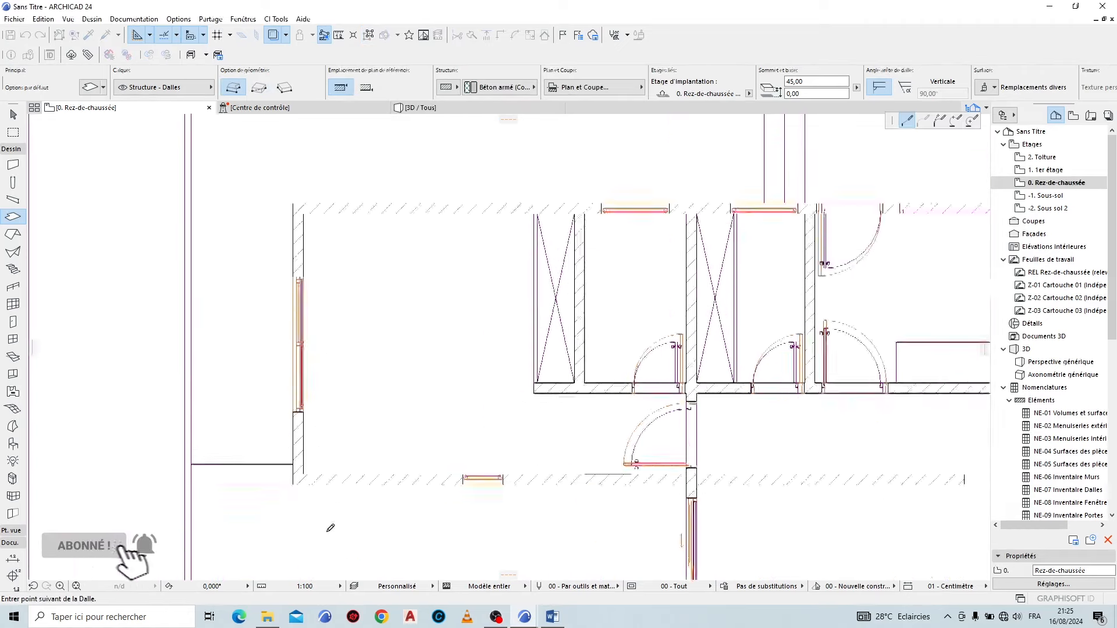
pyautogui.scroll(1, 330, 528)
pyautogui.click(296, 456)
pyautogui.scroll(3, 487, 506)
pyautogui.click(486, 506)
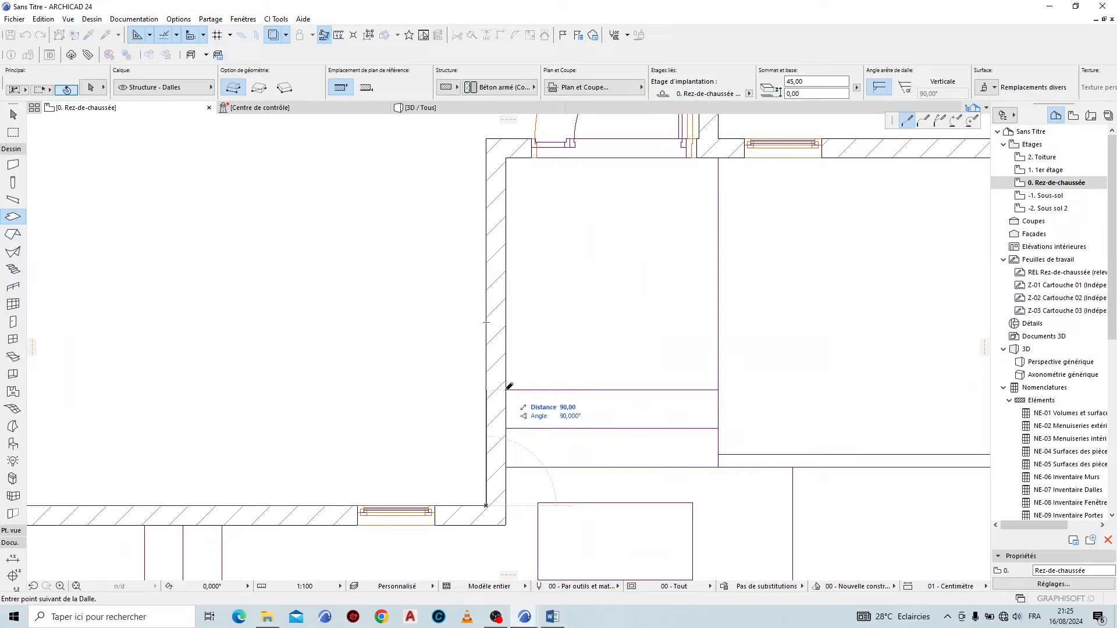
# Step: Continue the slab outline around the front entrance porch and along the eastern room's south wall to its inner southeast corner
pyautogui.click(486, 388)
pyautogui.click(720, 389)
pyautogui.scroll(-2, 720, 389)
pyautogui.moveTo(754, 141); pyautogui.dragTo(658, 257, button='middle')
pyautogui.moveTo(436, 325); pyautogui.dragTo(330, 352, button='middle')
pyautogui.click(342, 338)
pyautogui.moveTo(552, 250); pyautogui.dragTo(241, 256, button='middle')
pyautogui.click(563, 344)
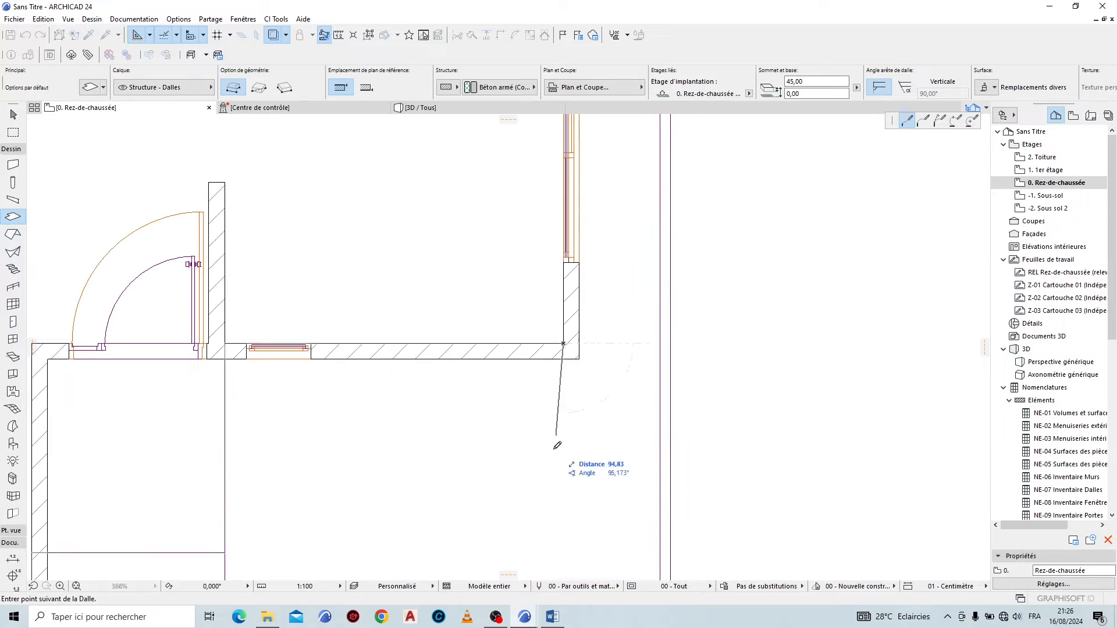
# Step: Extend the slab outline up the east wall, along the inner north wall face, and around the small wall return of the rear porch
pyautogui.scroll(-2, 556, 446)
pyautogui.moveTo(550, 158); pyautogui.dragTo(559, 456, button='middle')
pyautogui.click(561, 297)
pyautogui.scroll(-2, 560, 297)
pyautogui.scroll(3, 562, 284)
pyautogui.click(412, 311)
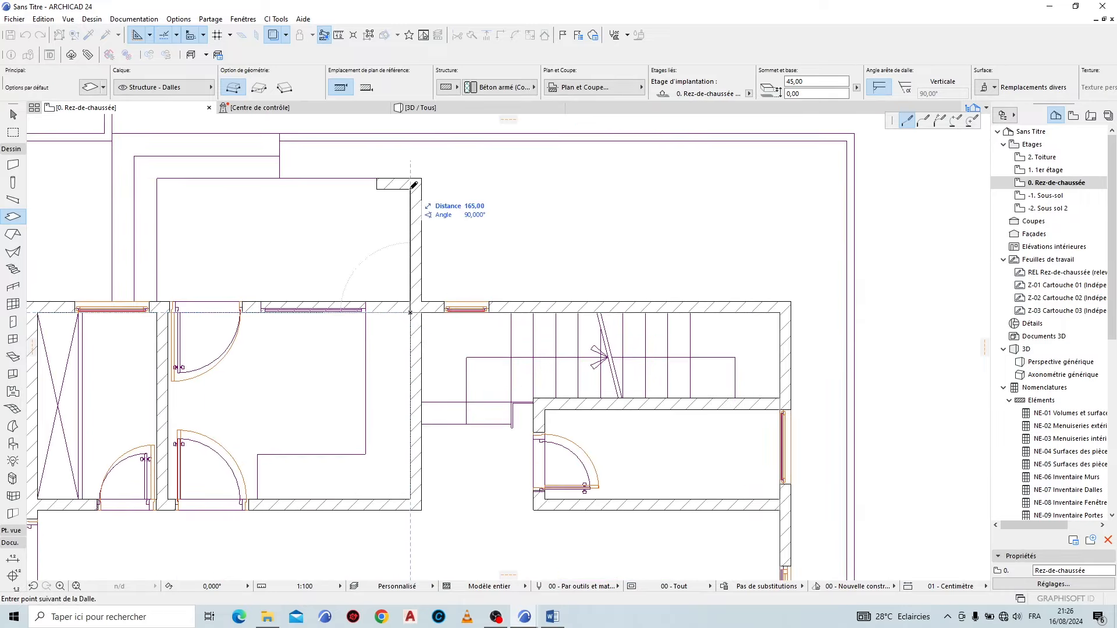
pyautogui.click(410, 189)
pyautogui.click(377, 189)
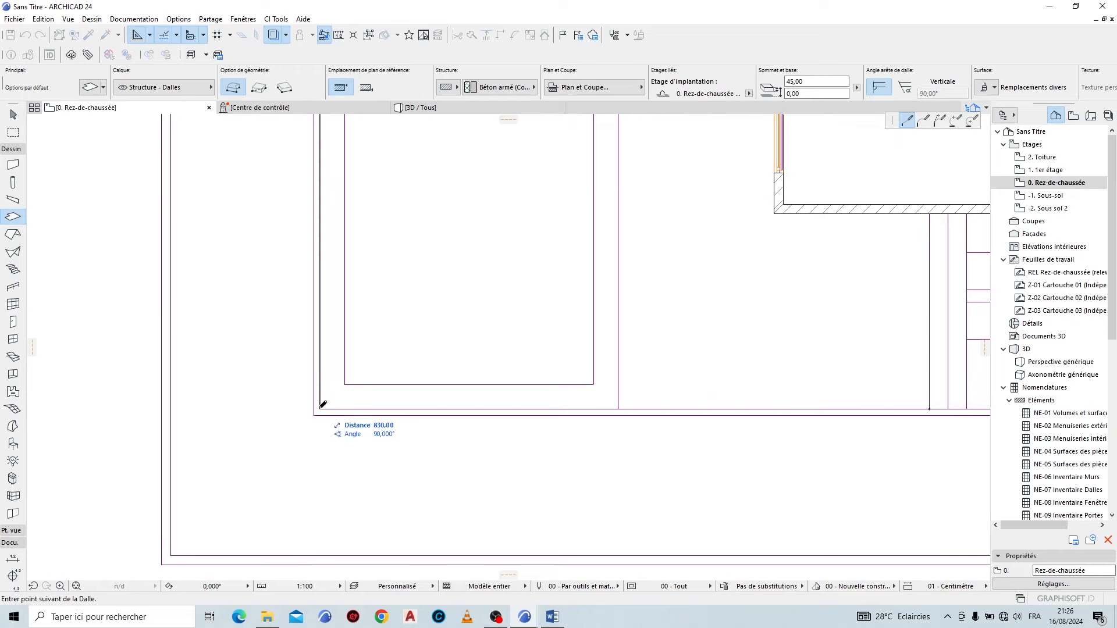
# Step: Trace the terrace slab along the inner boundary lines southwest of the house, ending at the first step line south of the living room
pyautogui.click(320, 409)
pyautogui.scroll(-3, 320, 409)
pyautogui.scroll(3, 649, 394)
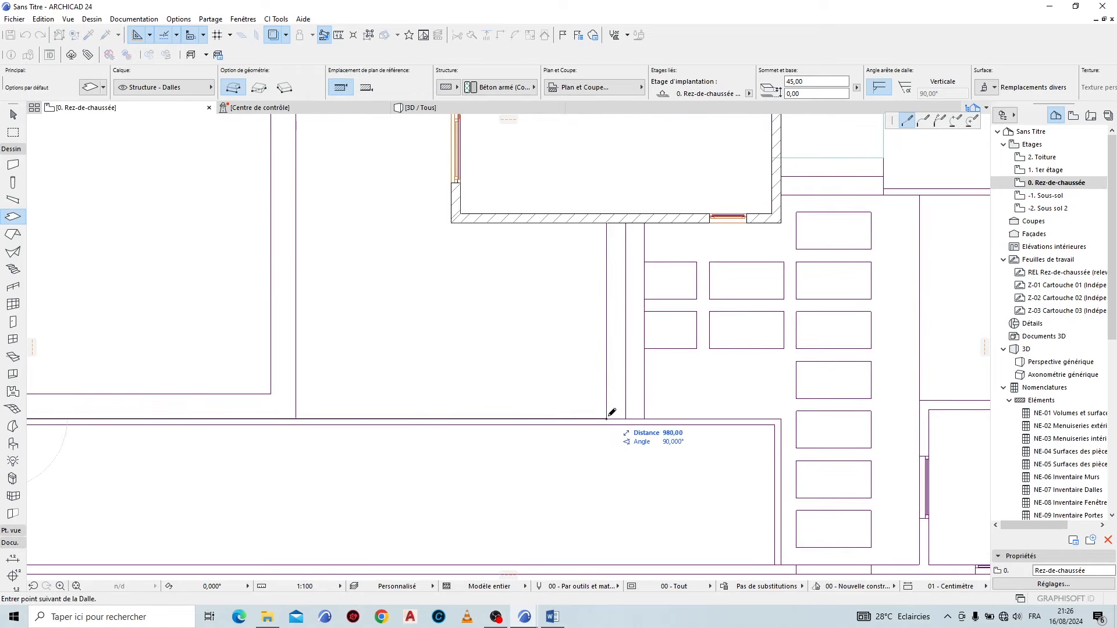
pyautogui.click(606, 419)
# Step: Change the terrace slab's top surface to Sol - Parquet cerisier
pyautogui.press('Escape')
pyautogui.click(608, 291)
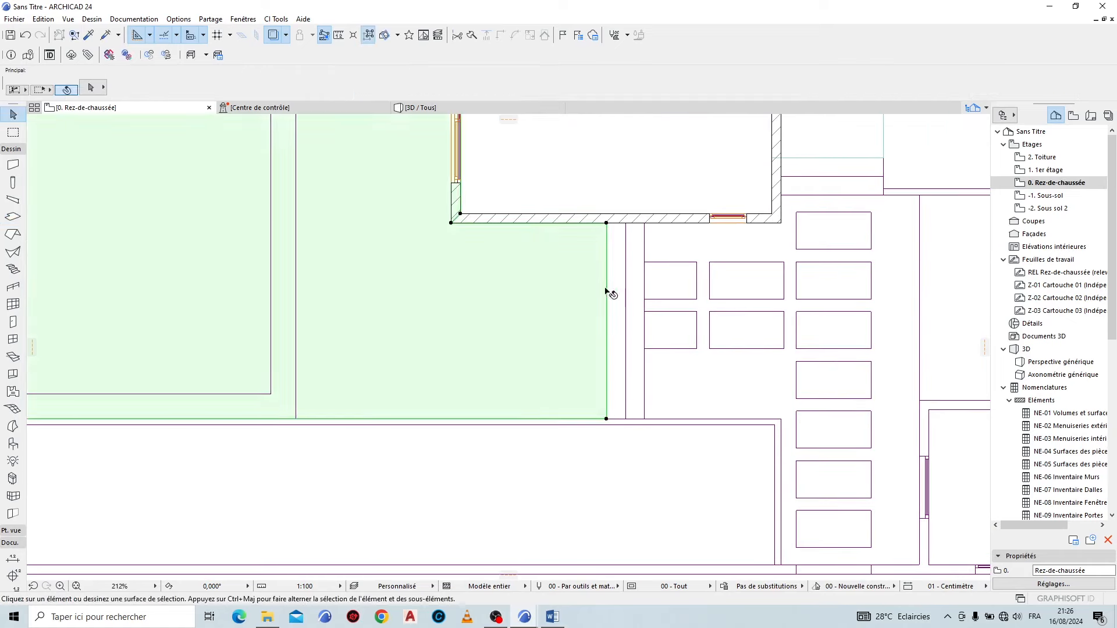
pyautogui.doubleClick(595, 350)
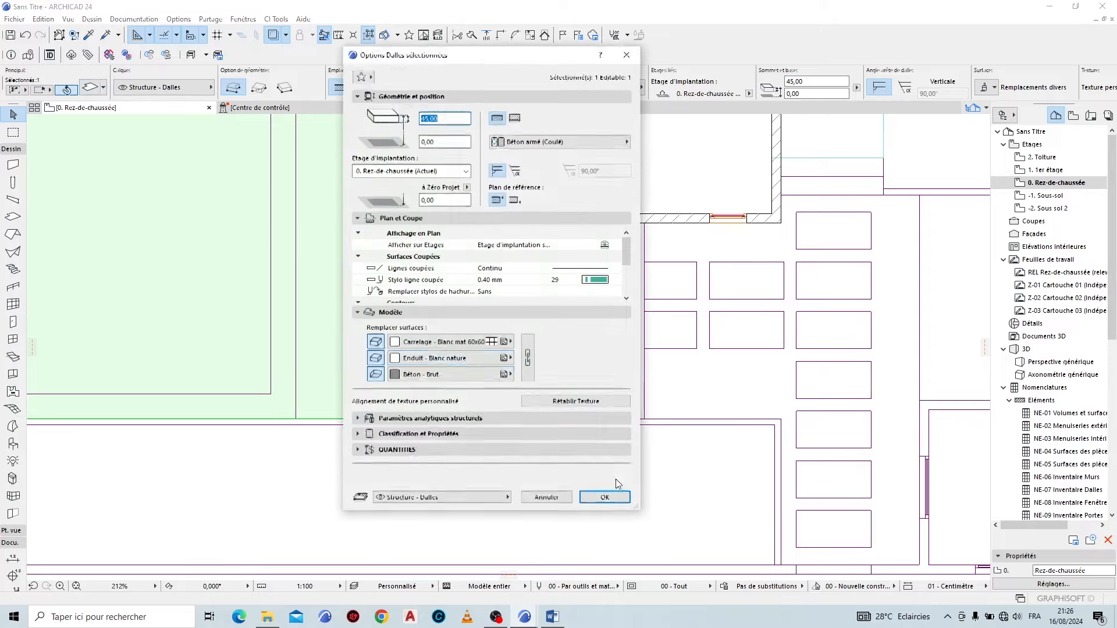
pyautogui.click(466, 342)
pyautogui.hscroll(3, 788, 347)
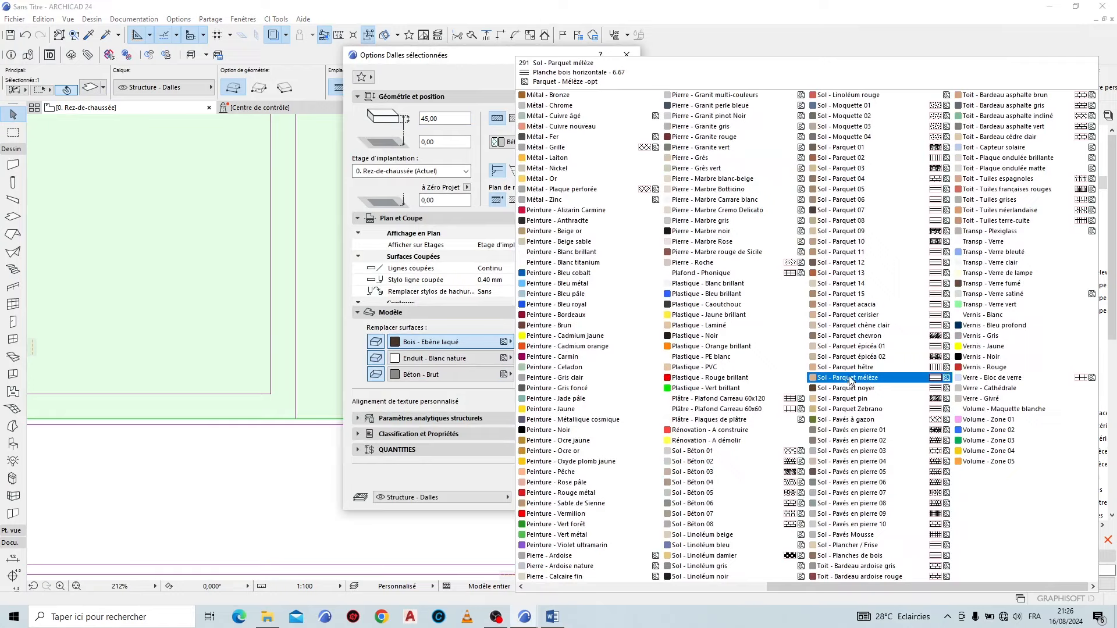
pyautogui.click(853, 316)
pyautogui.click(602, 498)
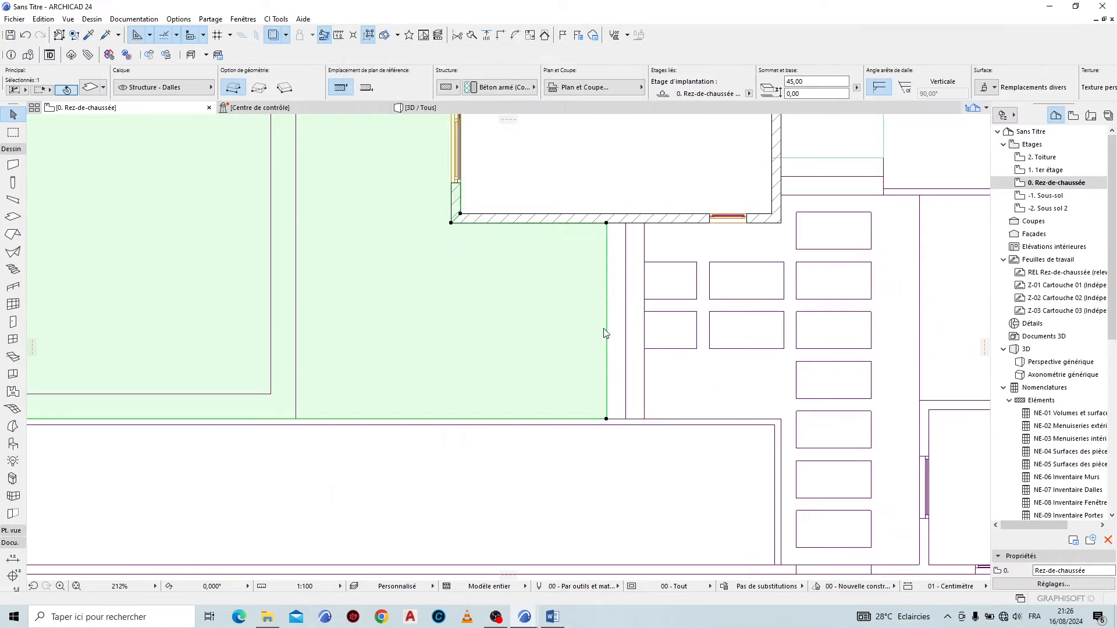
# Step: Examine the wooden terrace, the floor slab and the entrance porch from several angles in the 3D perspective
pyautogui.click(483, 108)
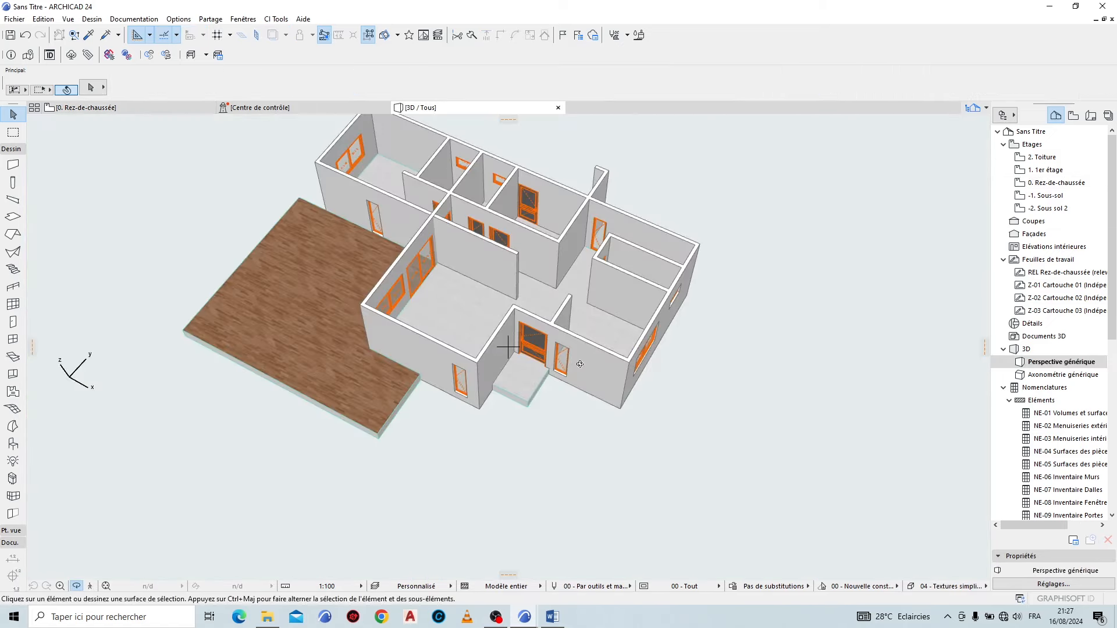
pyautogui.keyDown('shift'); pyautogui.moveTo(307, 403); pyautogui.dragTo(93, 317, button='middle'); pyautogui.keyUp('shift')
pyautogui.scroll(7, 503, 356)
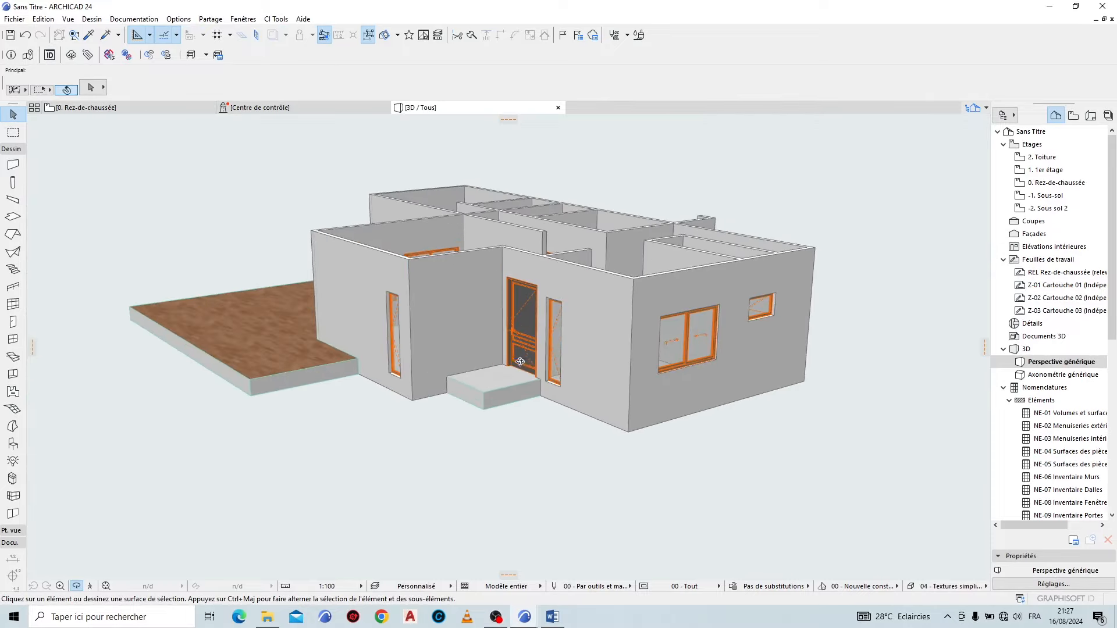
pyautogui.keyDown('shift'); pyautogui.moveTo(300, 391); pyautogui.dragTo(474, 394, button='middle'); pyautogui.keyUp('shift')
pyautogui.scroll(-7, 513, 486)
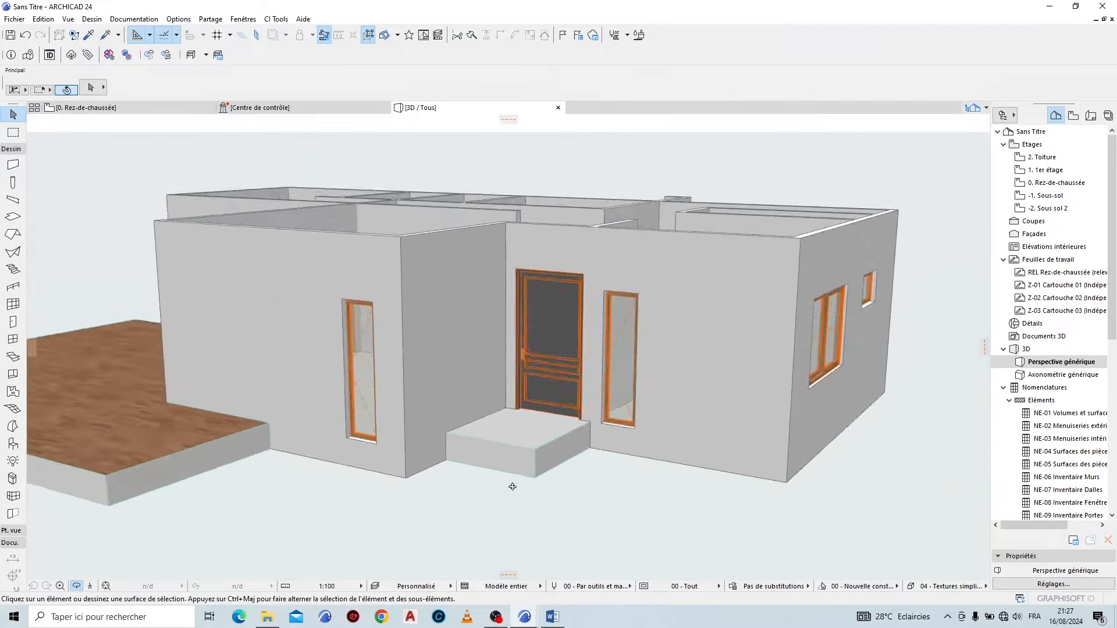
pyautogui.keyDown('shift'); pyautogui.moveTo(536, 340); pyautogui.dragTo(533, 439, button='middle'); pyautogui.keyUp('shift')
pyautogui.keyDown('shift'); pyautogui.moveTo(533, 439); pyautogui.dragTo(568, 351, button='middle'); pyautogui.keyUp('shift')
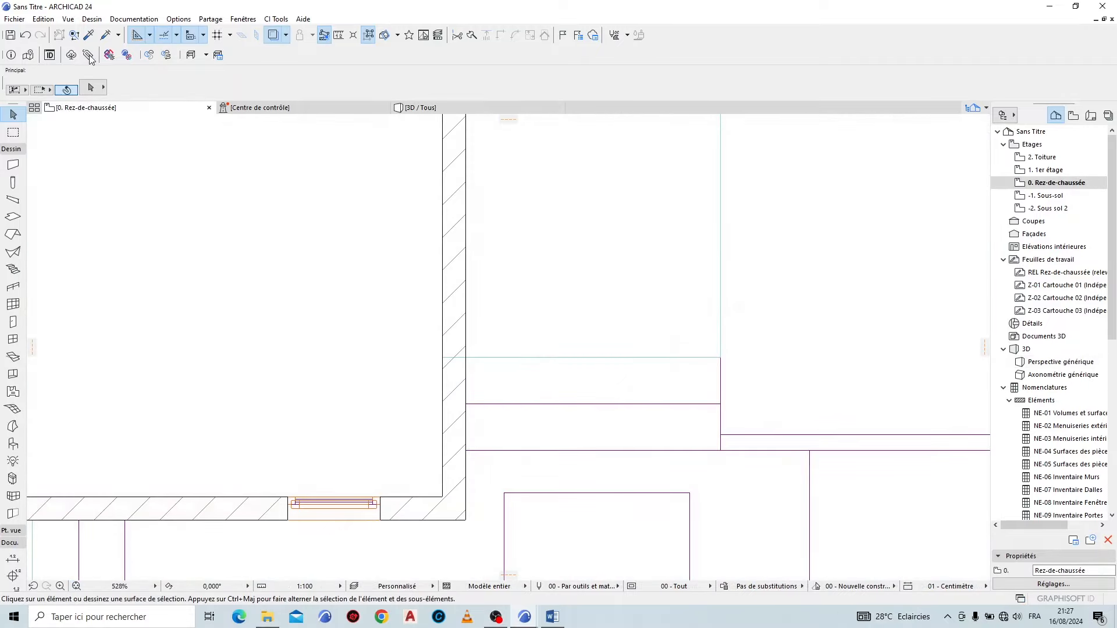
# Step: Copy the floor slab's settings in the ground-floor plan and draw two rectangular slabs over the traced front entrance steps
pyautogui.click(88, 40)
pyautogui.click(662, 343)
pyautogui.scroll(5, 724, 406)
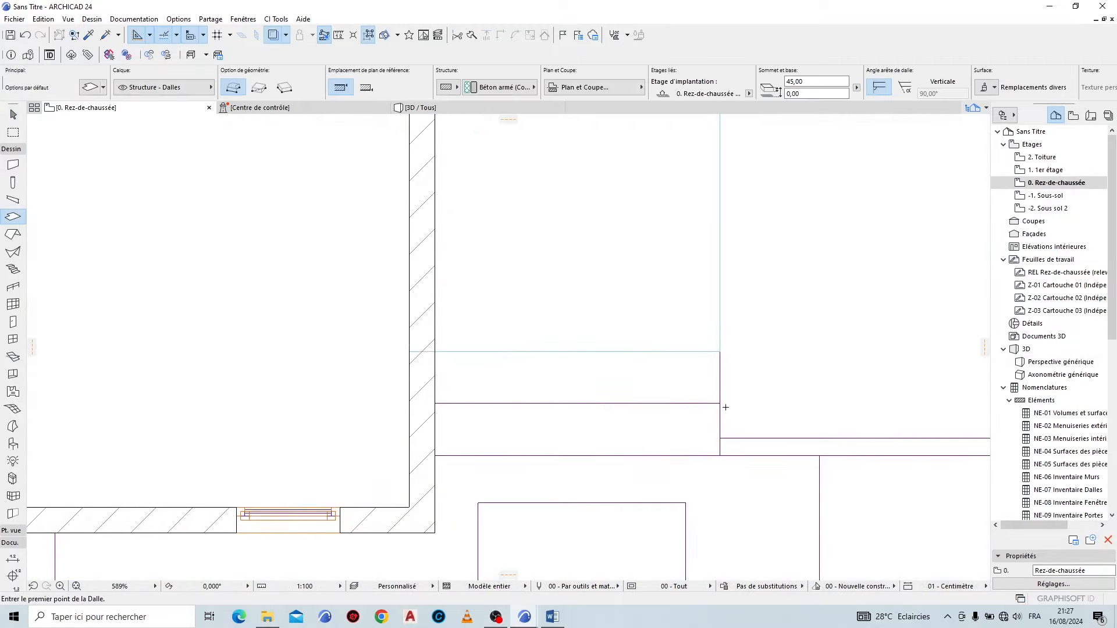
pyautogui.click(714, 401)
pyautogui.click(259, 88)
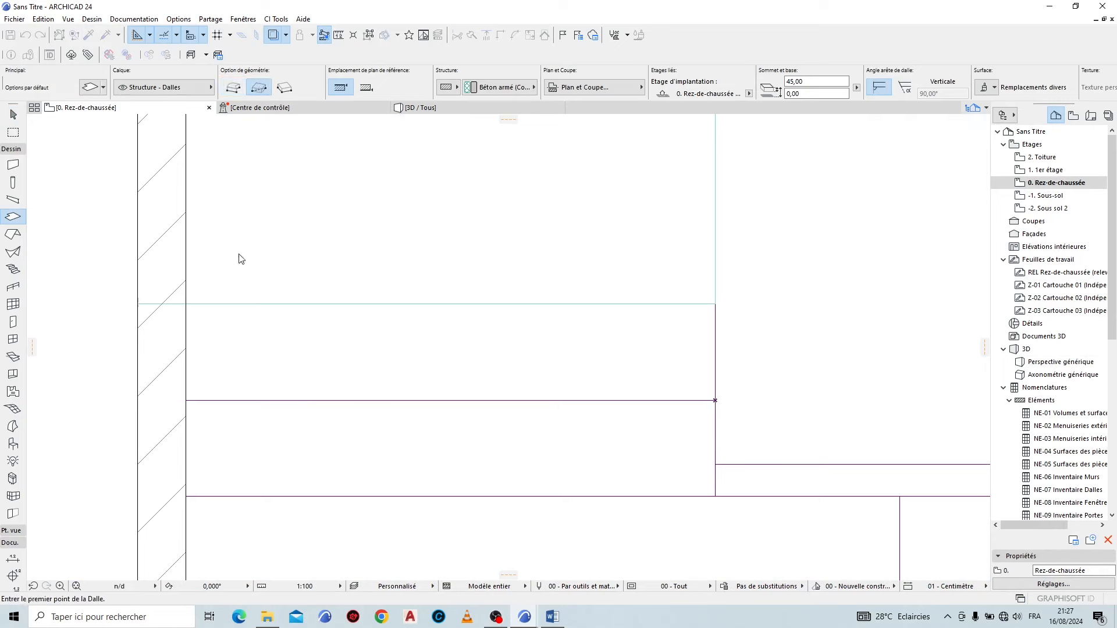
pyautogui.click(187, 302)
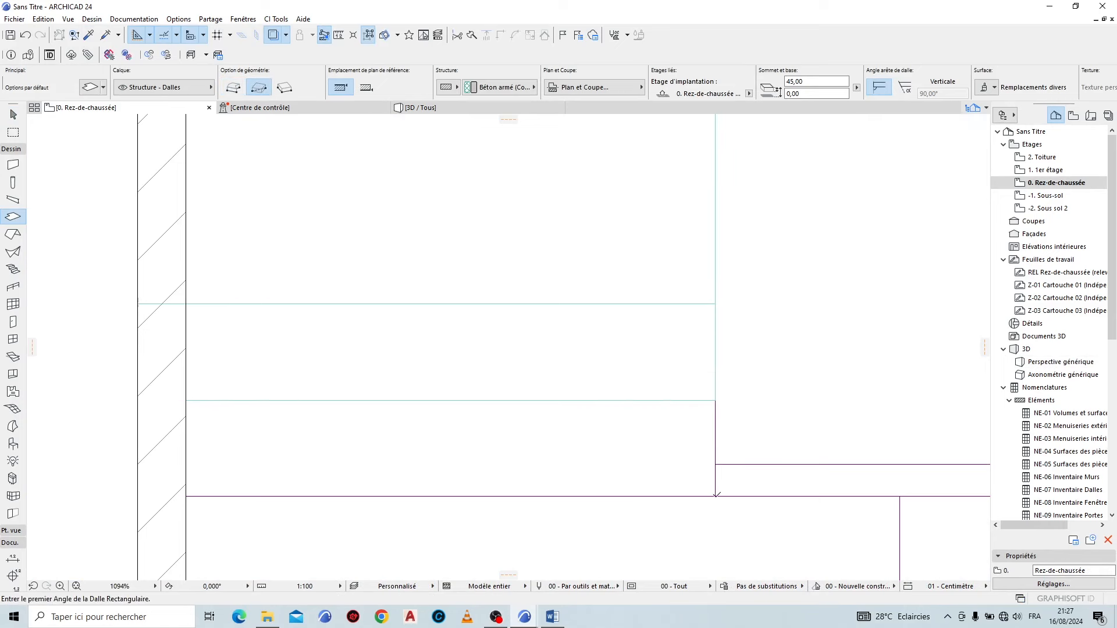
pyautogui.click(715, 496)
pyautogui.click(187, 400)
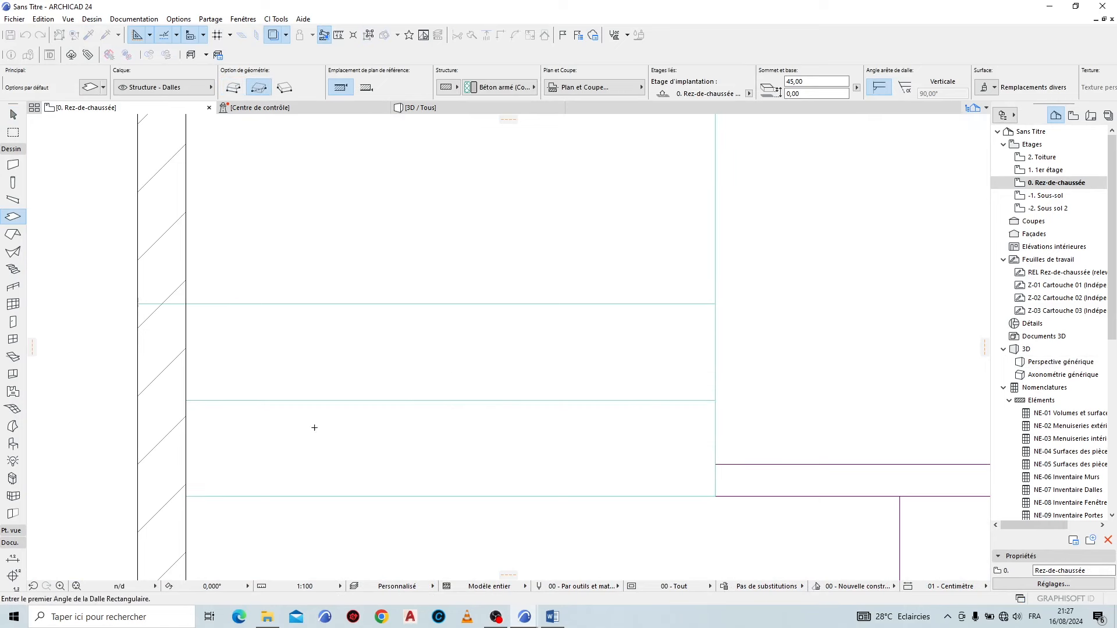
# Step: Set the upper entrance step to 30 cm thick at -15 and the lower step to 15 cm at -30, and check them in 3D
pyautogui.press('Escape')
pyautogui.click(451, 365)
pyautogui.moveTo(829, 83); pyautogui.dragTo(670, 86)
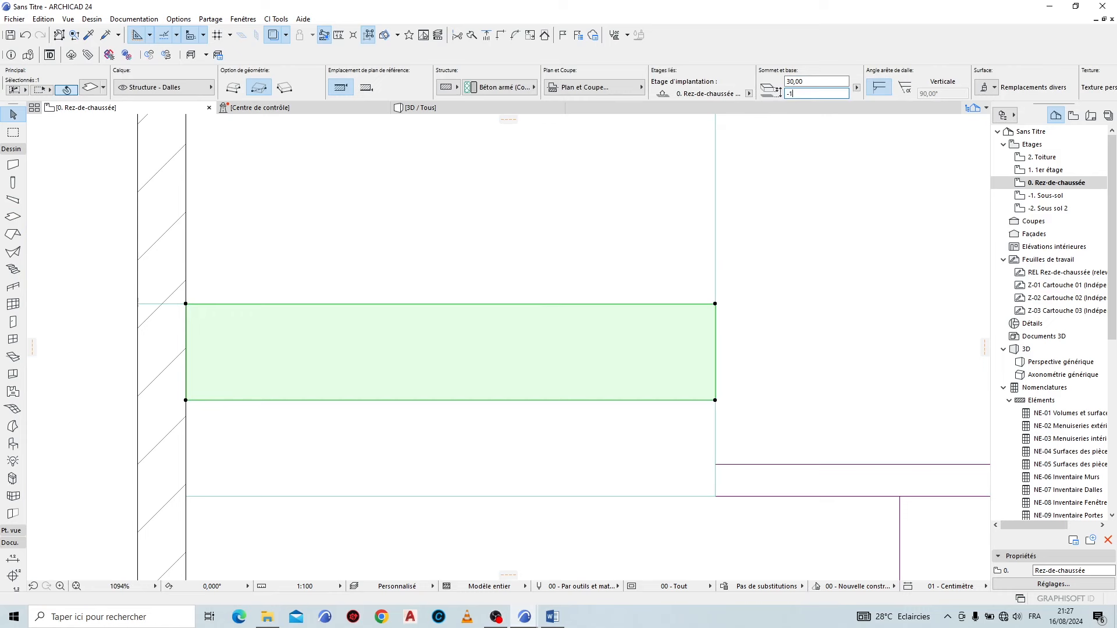
pyautogui.click(684, 438)
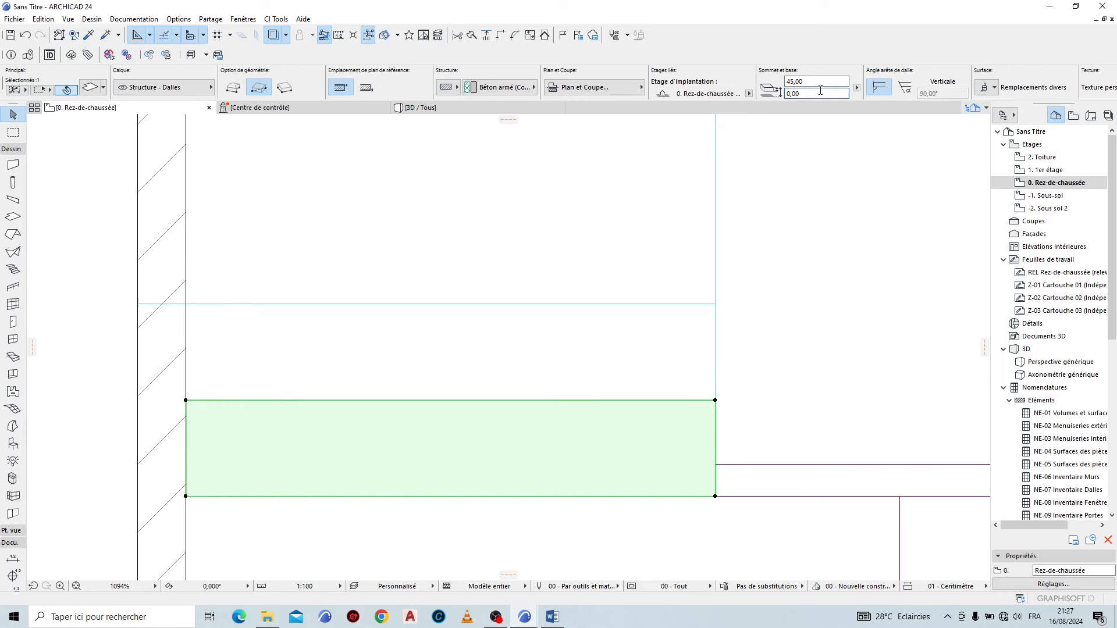
pyautogui.moveTo(838, 82); pyautogui.dragTo(737, 81)
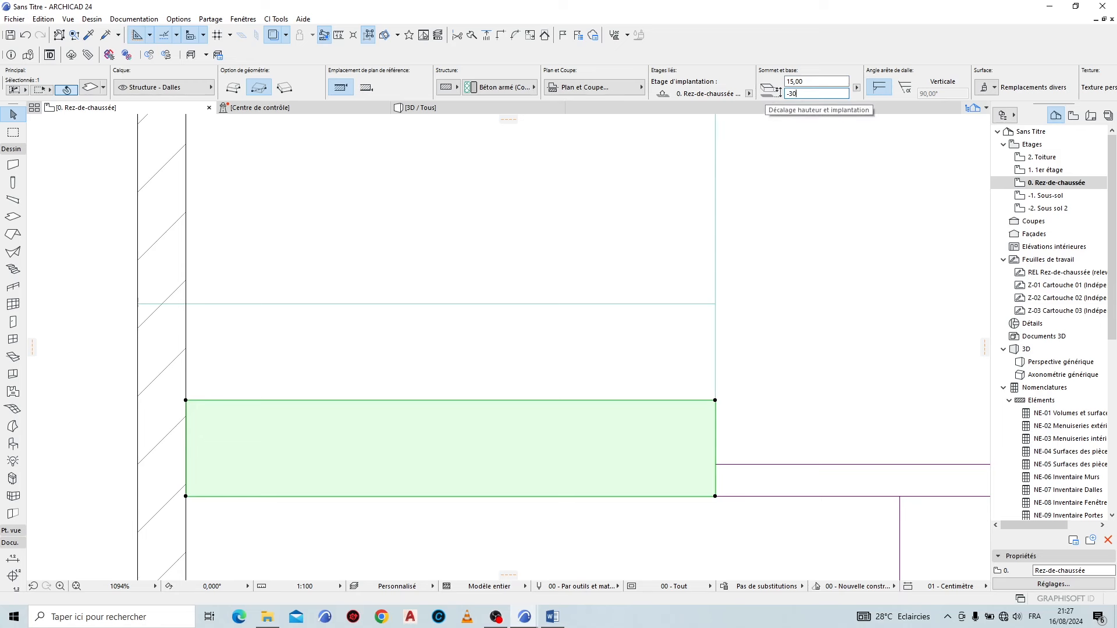
pyautogui.click(531, 108)
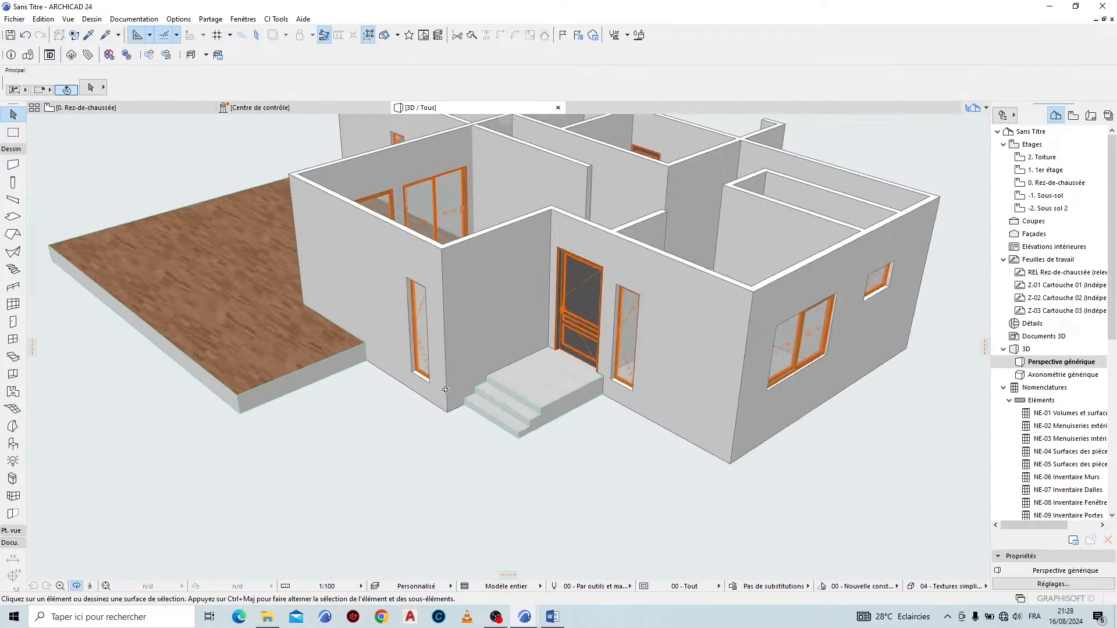
pyautogui.scroll(4, 440, 424)
pyautogui.moveTo(440, 424); pyautogui.dragTo(592, 338)
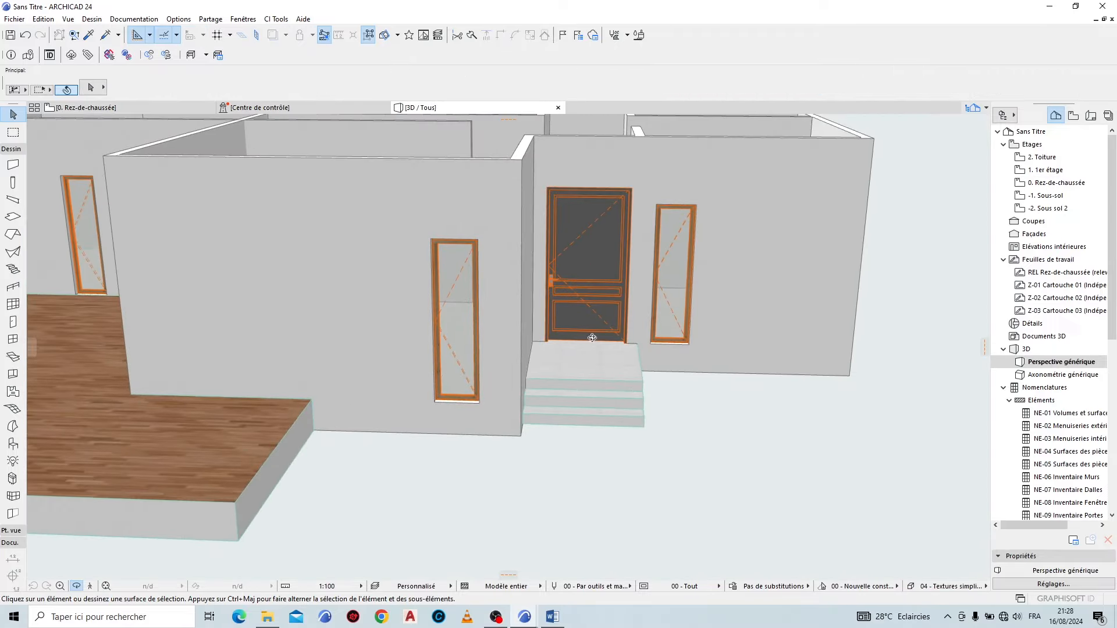
# Step: Select both entrance step slabs in the ground-floor plan and mirror a copy across a horizontal axis to the north side of the house
pyautogui.click(149, 110)
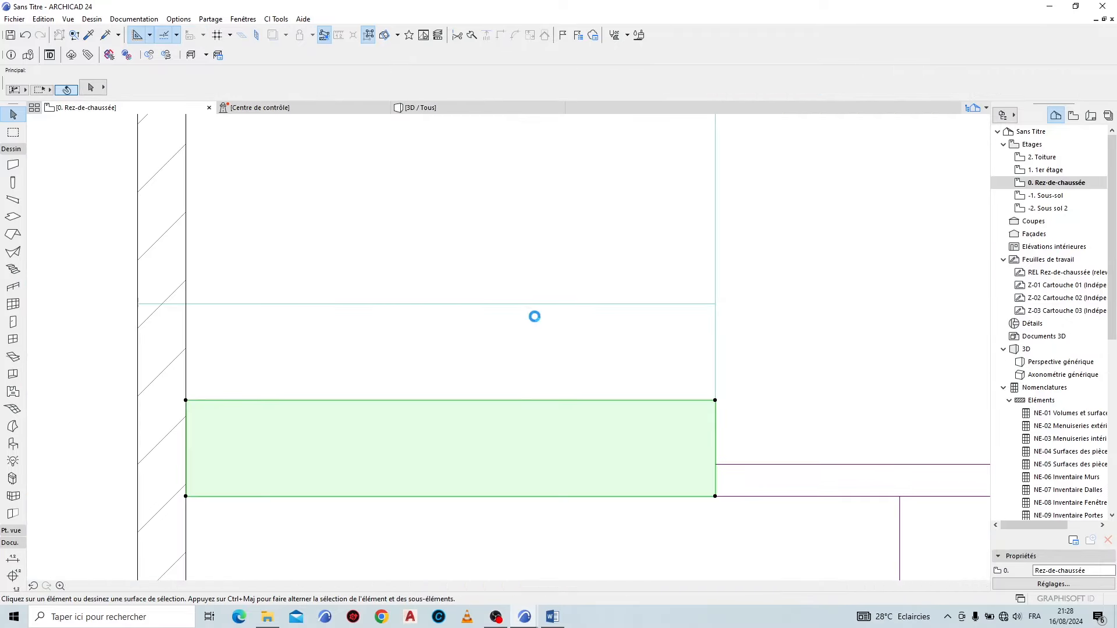
pyautogui.keyDown('shift'); pyautogui.click(559, 333); pyautogui.keyUp('shift')
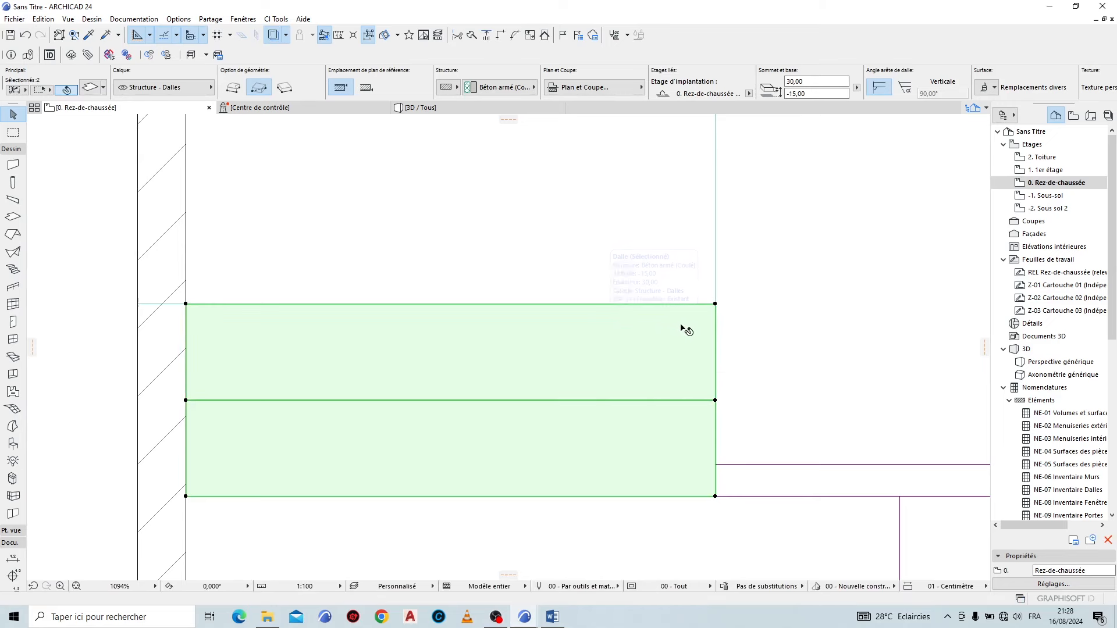
pyautogui.scroll(-10, 526, 410)
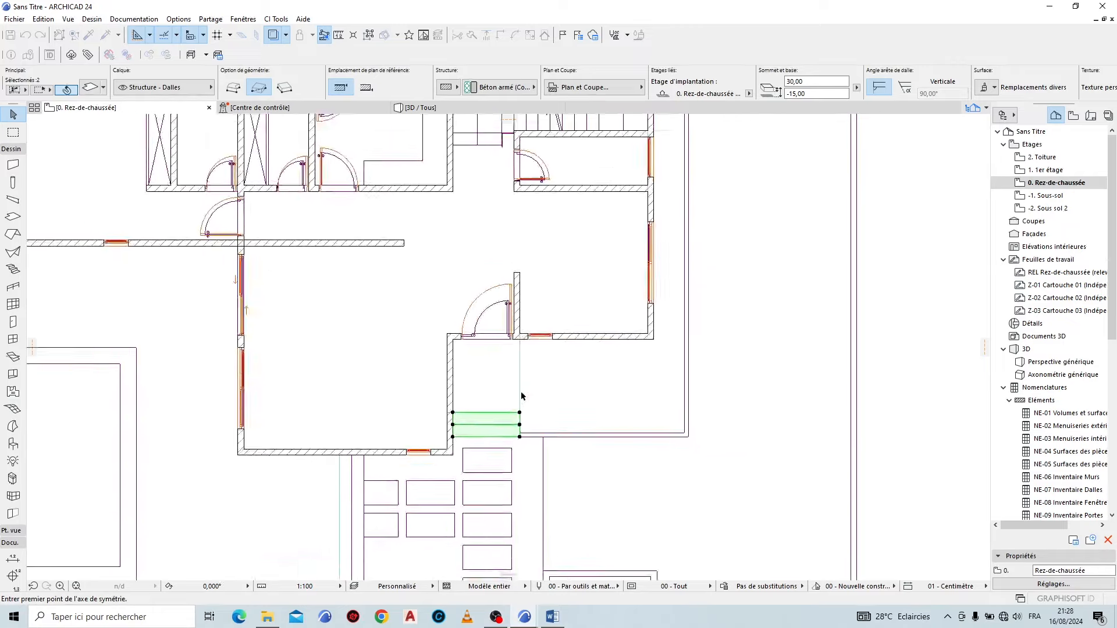
pyautogui.rightClick(530, 318)
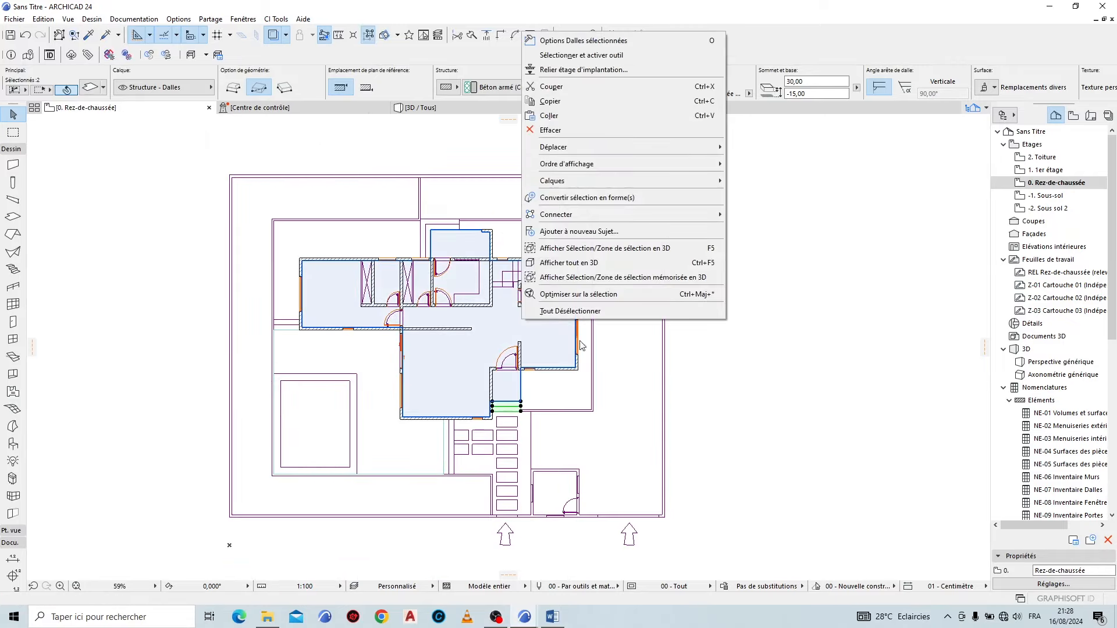
pyautogui.moveTo(661, 163)
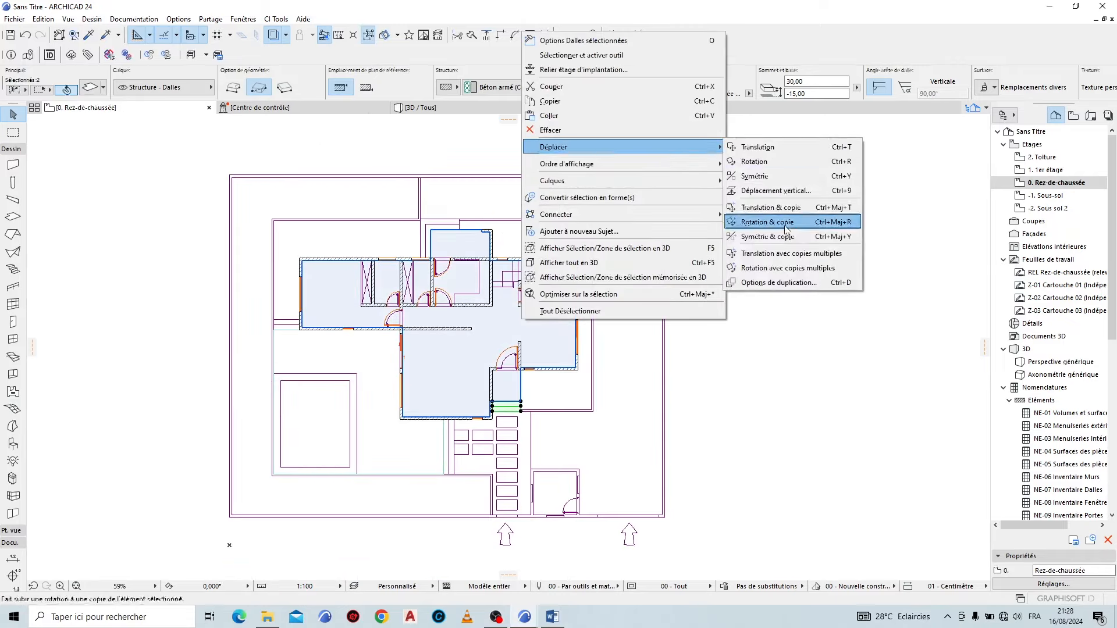
pyautogui.click(782, 237)
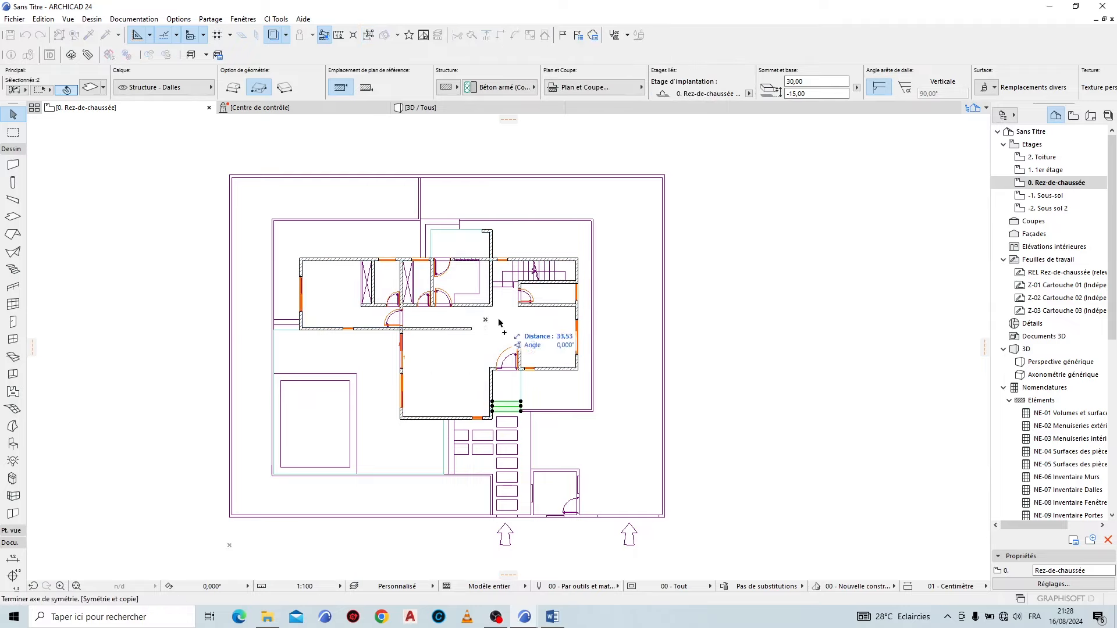
pyautogui.click(634, 320)
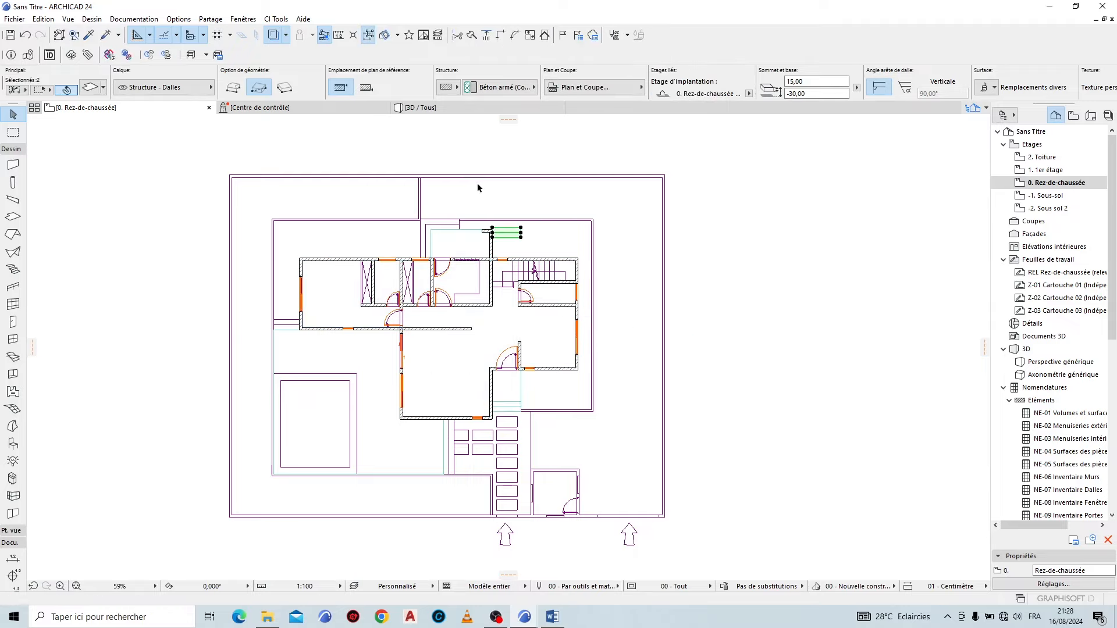
# Step: Move both mirrored step slabs onto the traced steps of the north porch, aligning them with its outer edge
pyautogui.scroll(8, 477, 183)
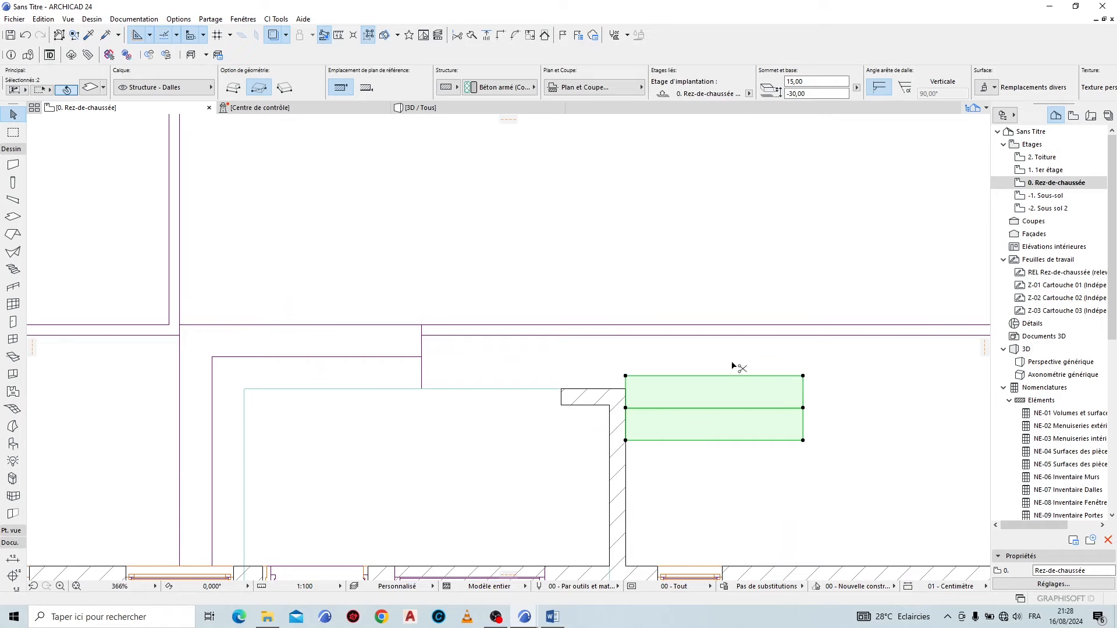
pyautogui.click(804, 441)
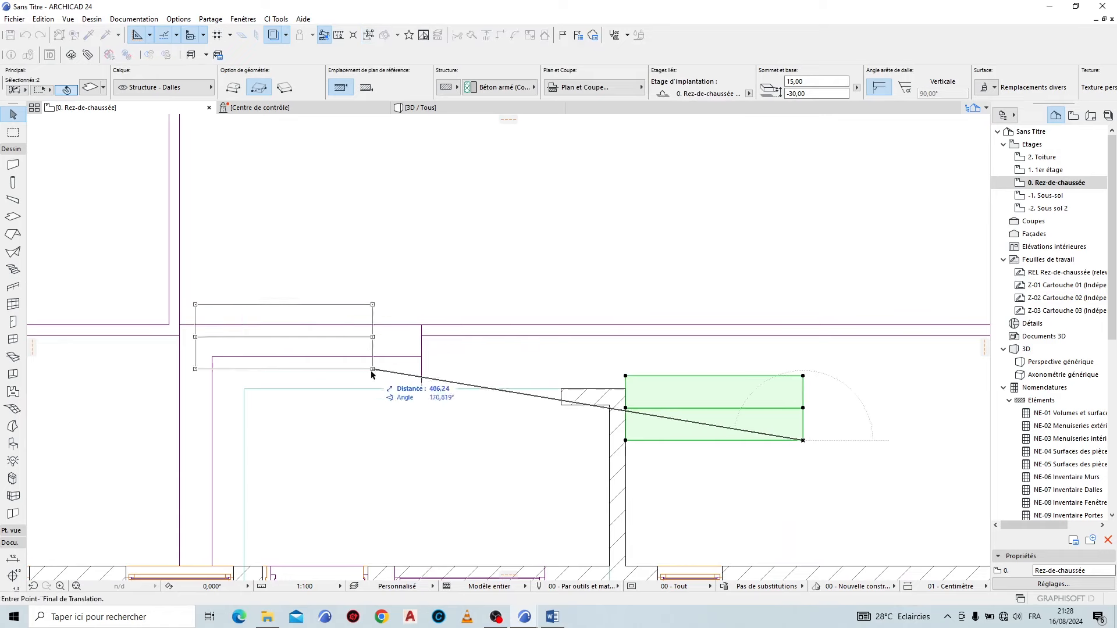
pyautogui.click(421, 390)
pyautogui.scroll(-4, 706, 249)
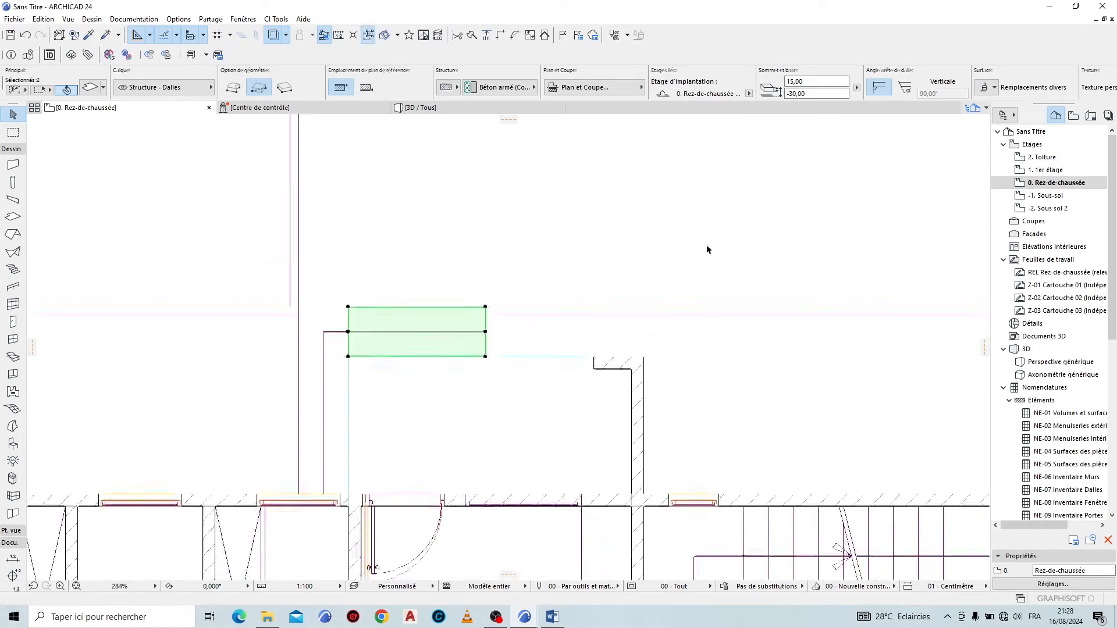
# Step: Offset the west edge of the outer north porch step to the traced corner of the steps
pyautogui.scroll(6, 468, 290)
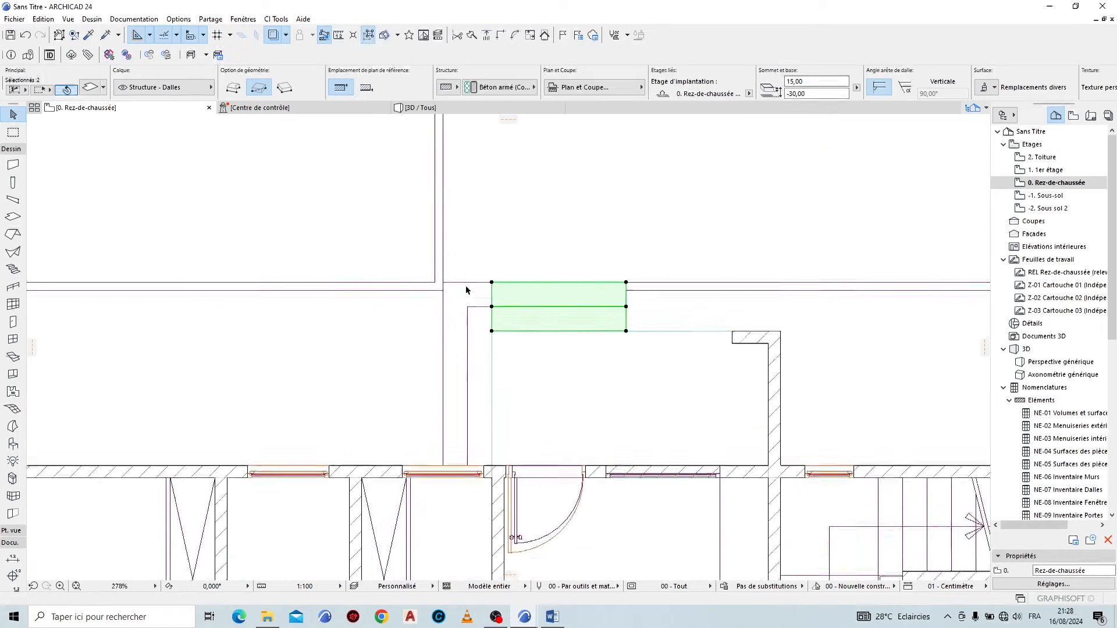
pyautogui.click(496, 286)
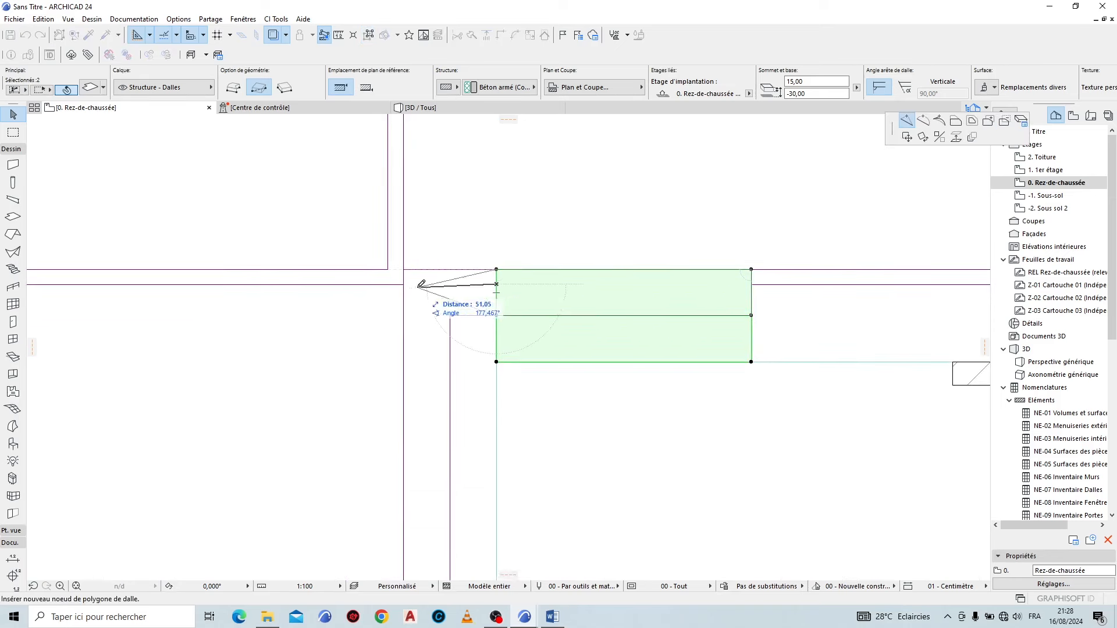
pyautogui.click(956, 121)
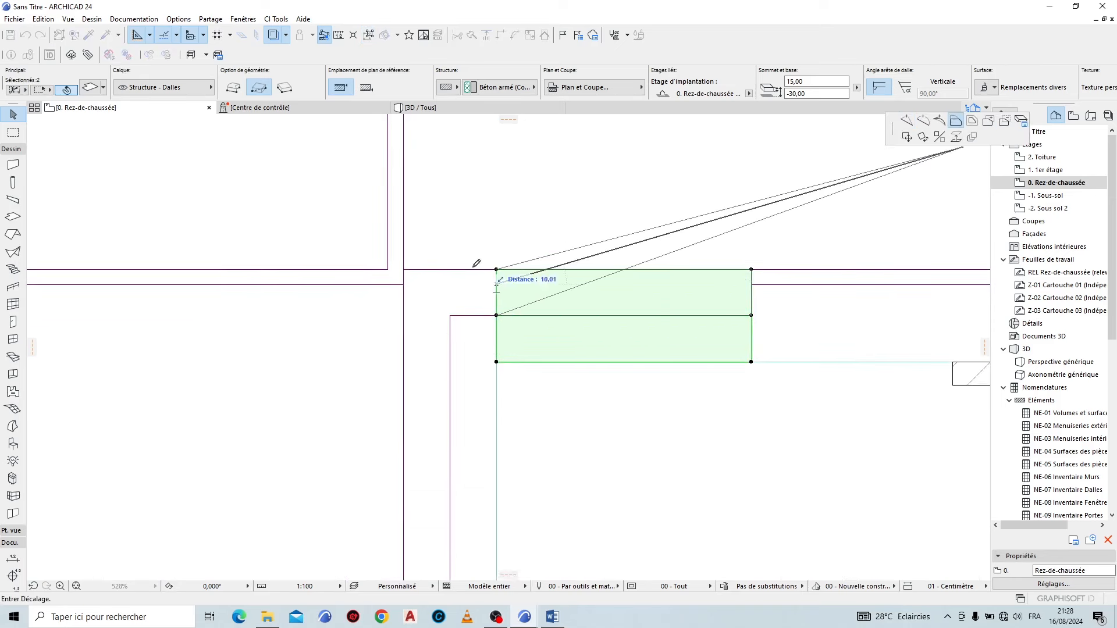
pyautogui.click(403, 285)
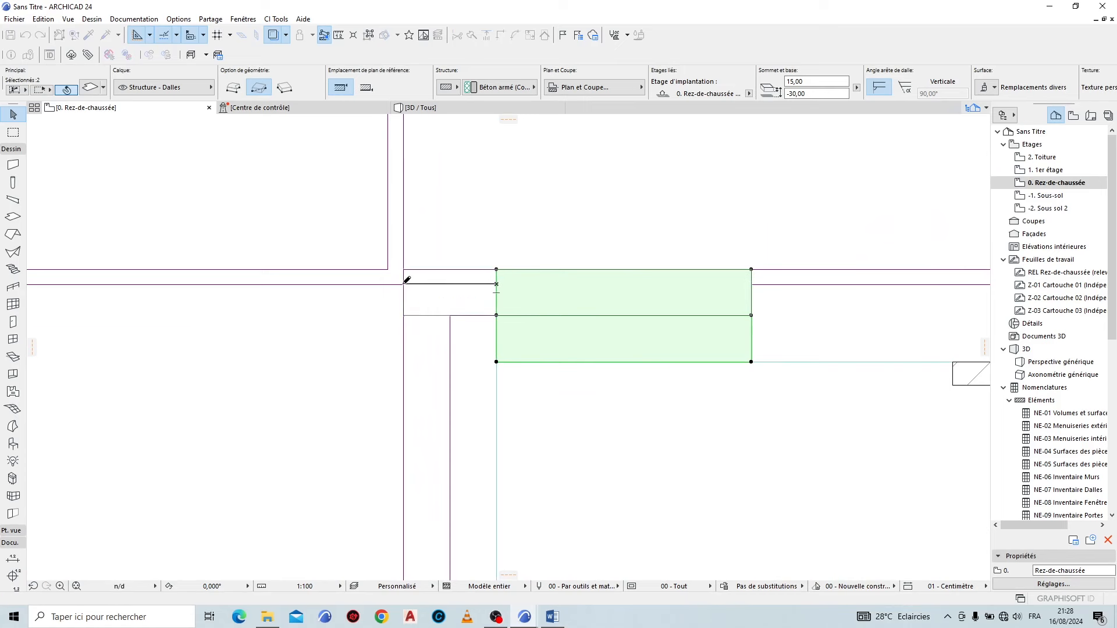
# Step: Add a node on the outer step's inner edge and extend that part south to the house wall, forming an L shape
pyautogui.click(435, 316)
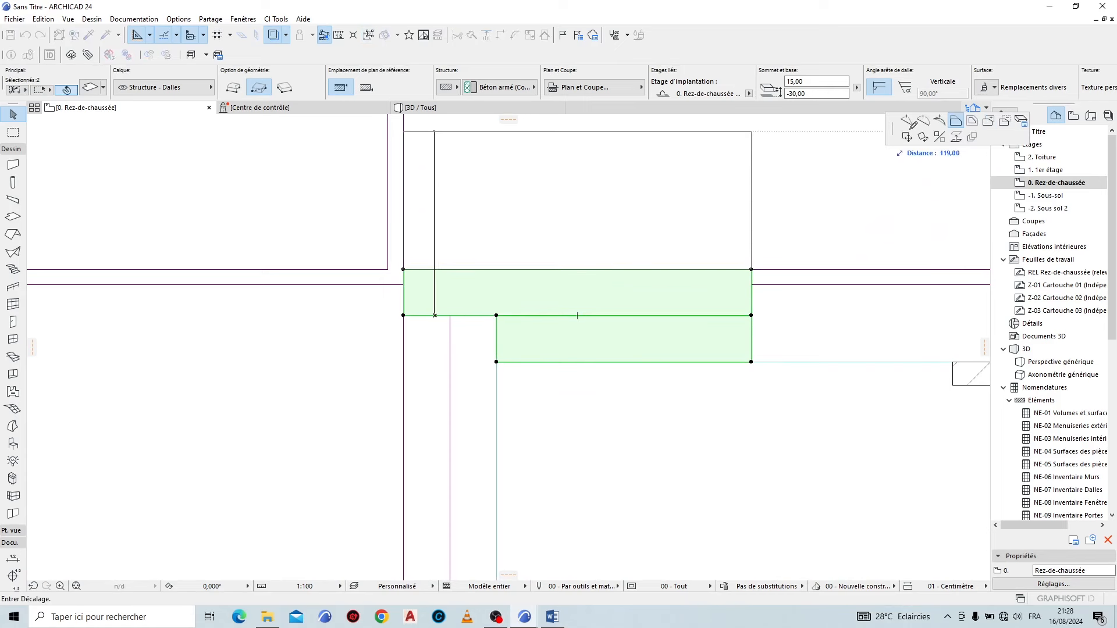
pyautogui.click(450, 316)
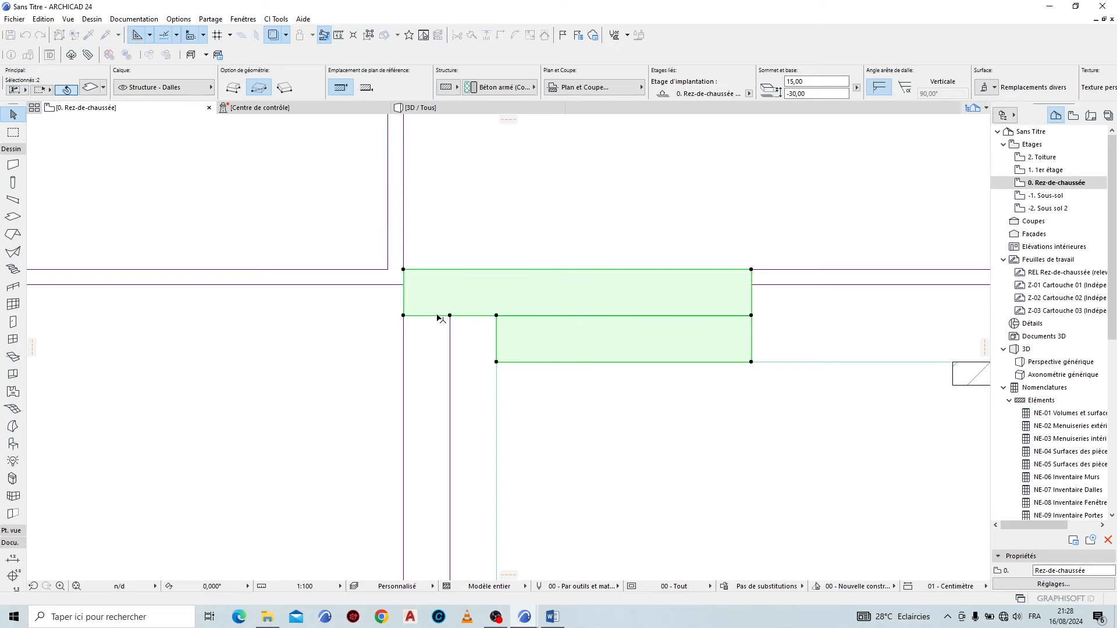
pyautogui.click(751, 315)
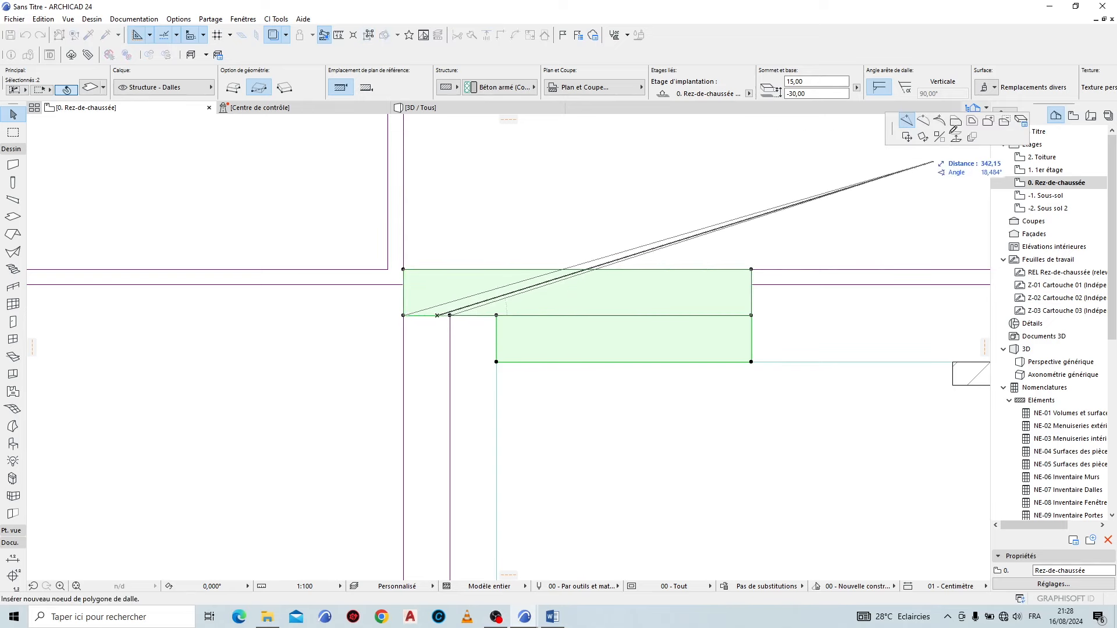
pyautogui.click(956, 120)
pyautogui.scroll(-3, 349, 262)
pyautogui.scroll(4, 393, 360)
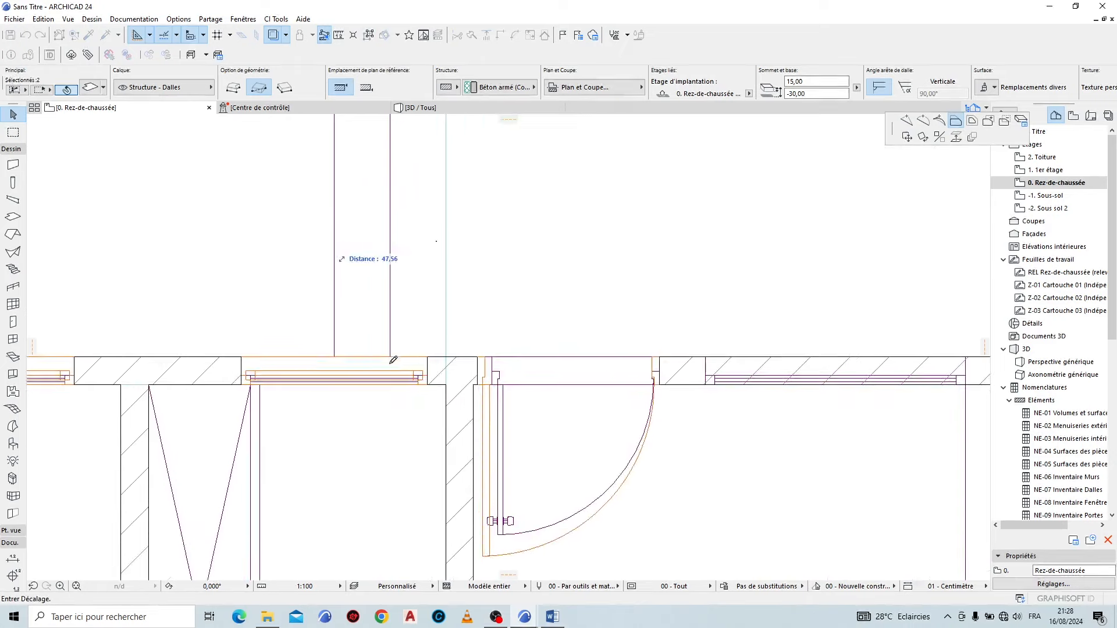
pyautogui.click(394, 353)
pyautogui.scroll(-3, 414, 429)
pyautogui.scroll(4, 444, 187)
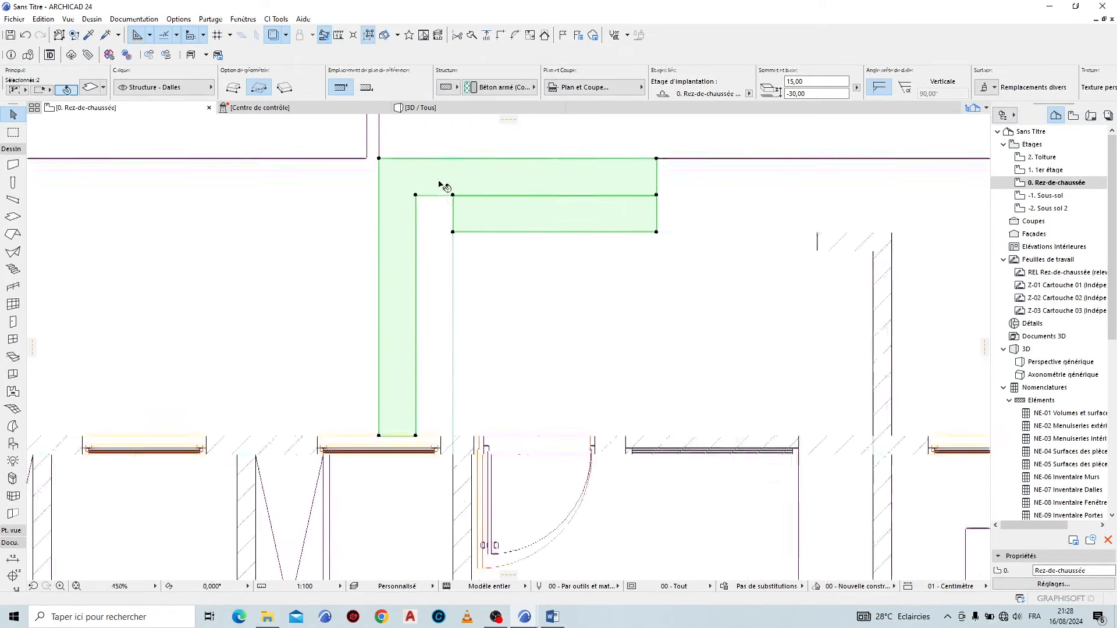
# Step: Extend the inner north porch step west to the outer step, add a node, and stretch it south to the house wall
pyautogui.click(411, 224)
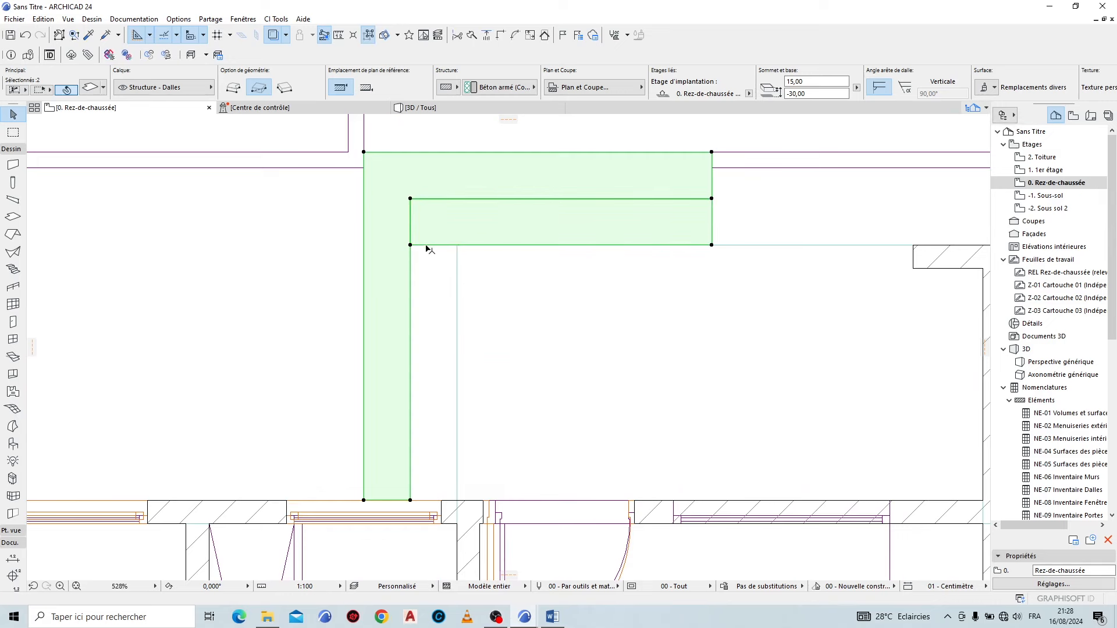
pyautogui.click(426, 244)
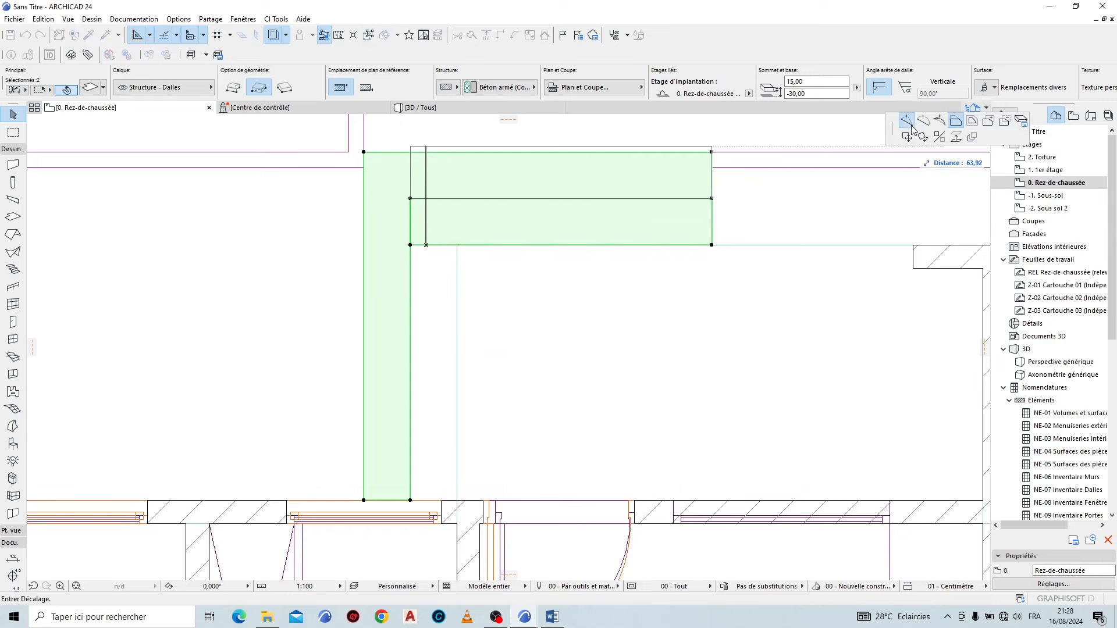
pyautogui.click(456, 245)
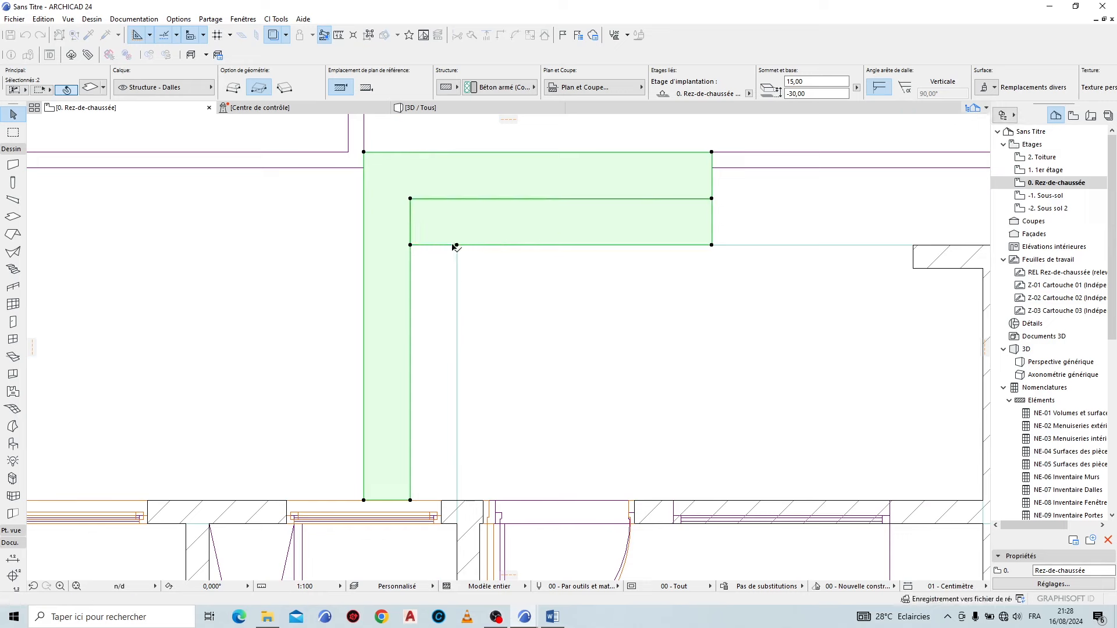
pyautogui.click(450, 245)
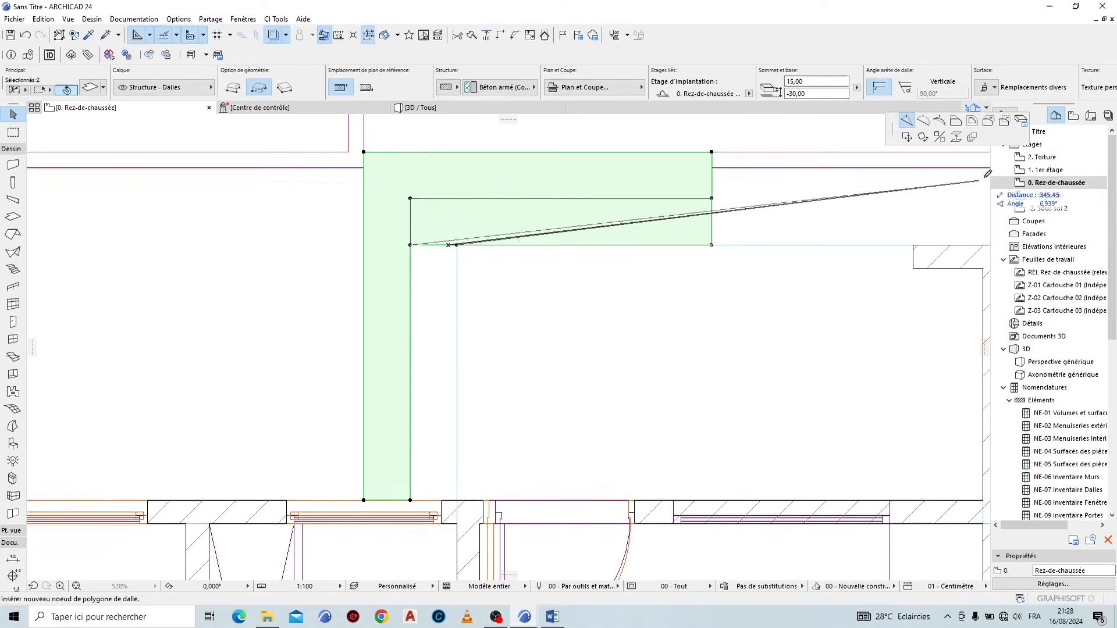
pyautogui.click(955, 121)
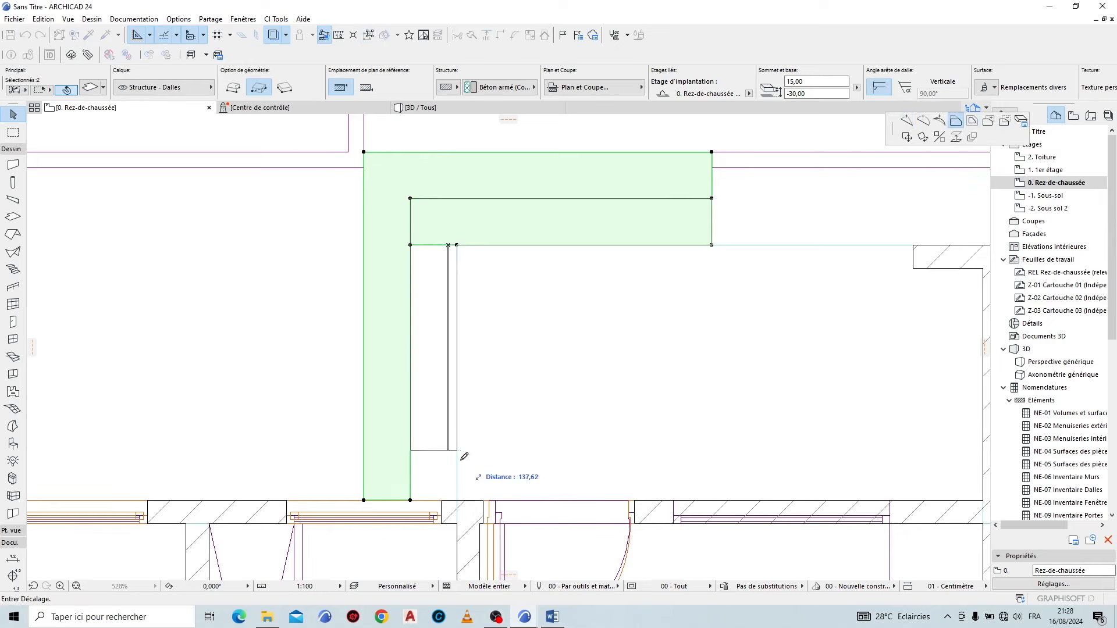
pyautogui.click(458, 498)
pyautogui.click(521, 373)
# Step: Copy the two front entrance step slabs to the southeast corner of the wooden terrace
pyautogui.scroll(-5, 526, 280)
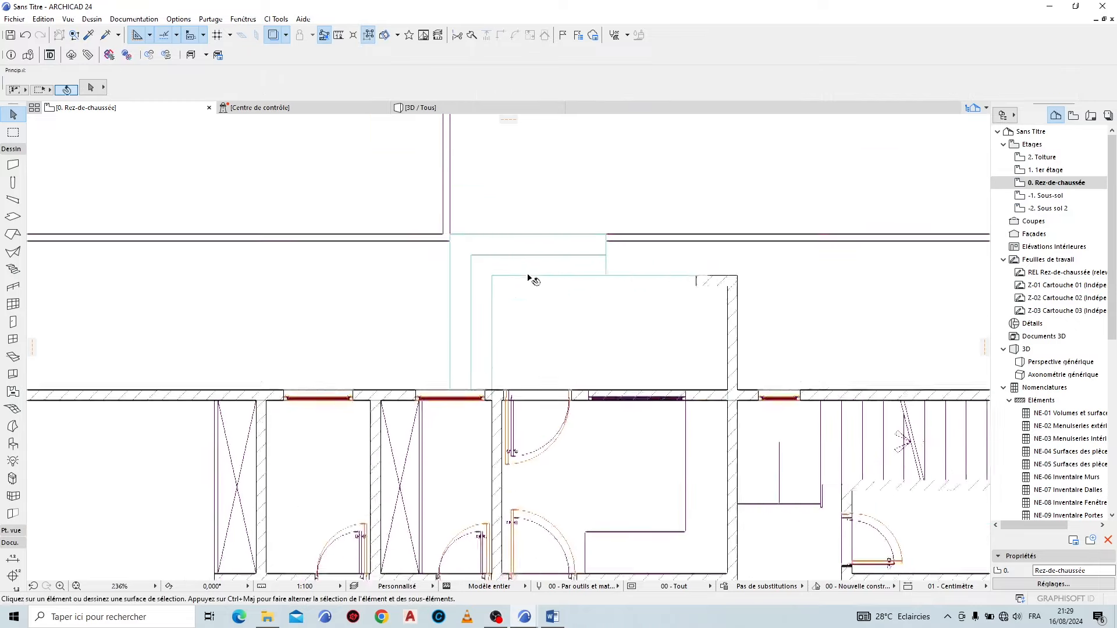
pyautogui.scroll(-3, 522, 200)
pyautogui.scroll(8, 558, 297)
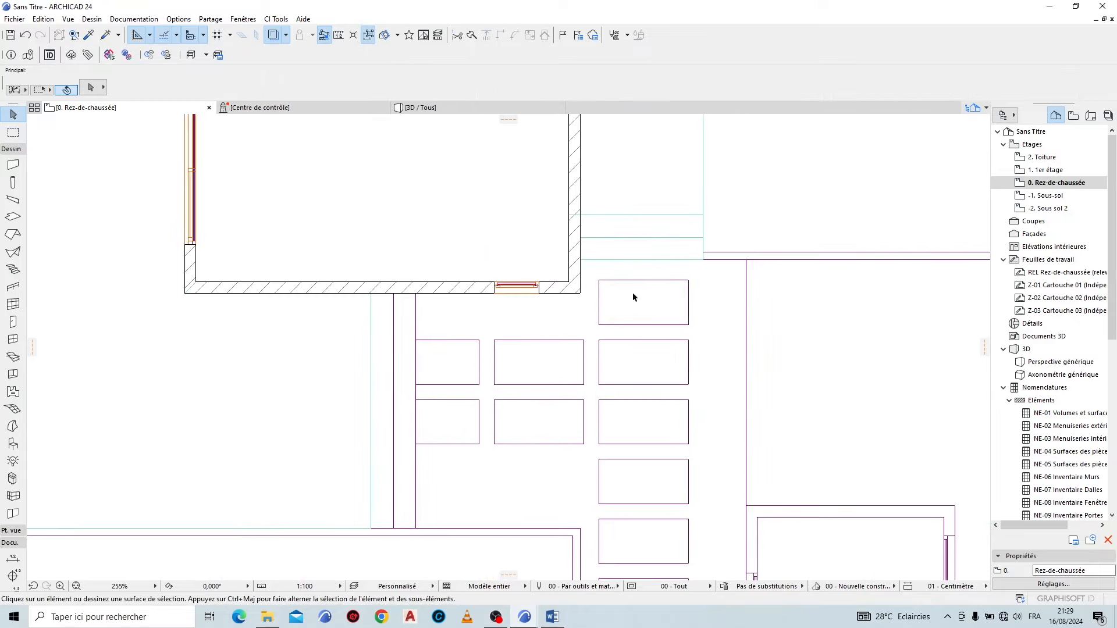
pyautogui.click(645, 229)
pyautogui.keyDown('shift'); pyautogui.click(644, 249); pyautogui.keyUp('shift')
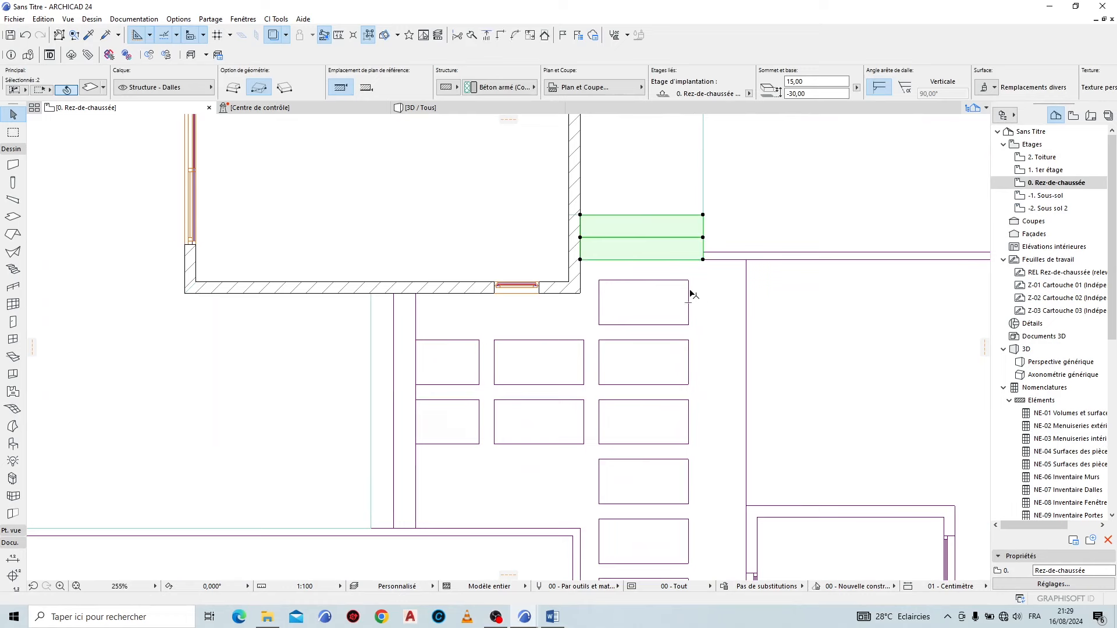
pyautogui.hotkey('ctrl', 'd')
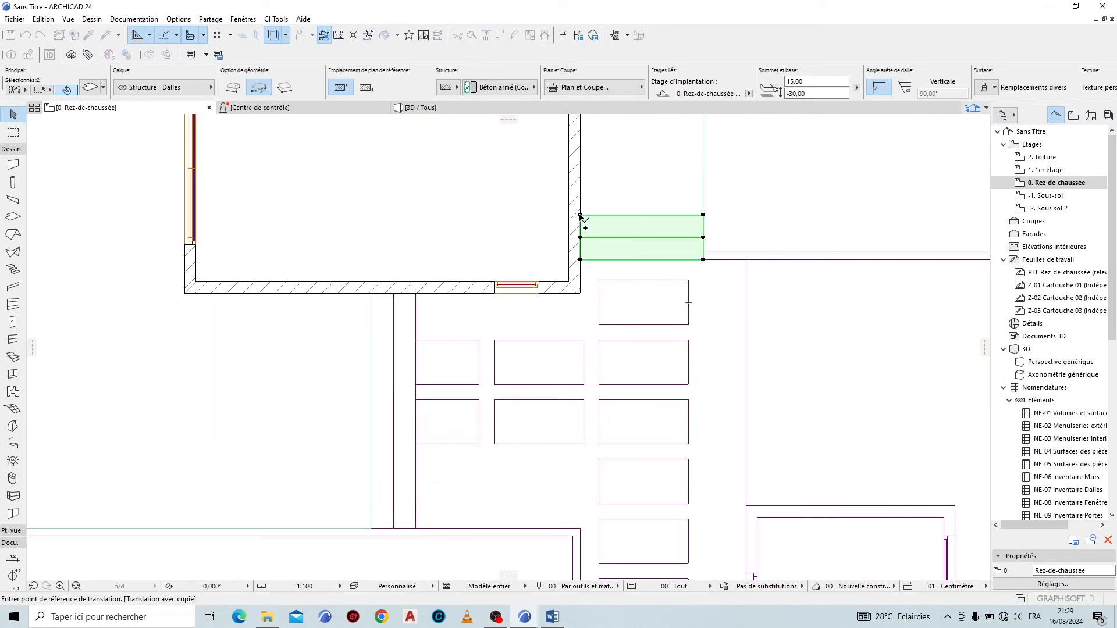
pyautogui.click(579, 215)
pyautogui.scroll(3, 383, 535)
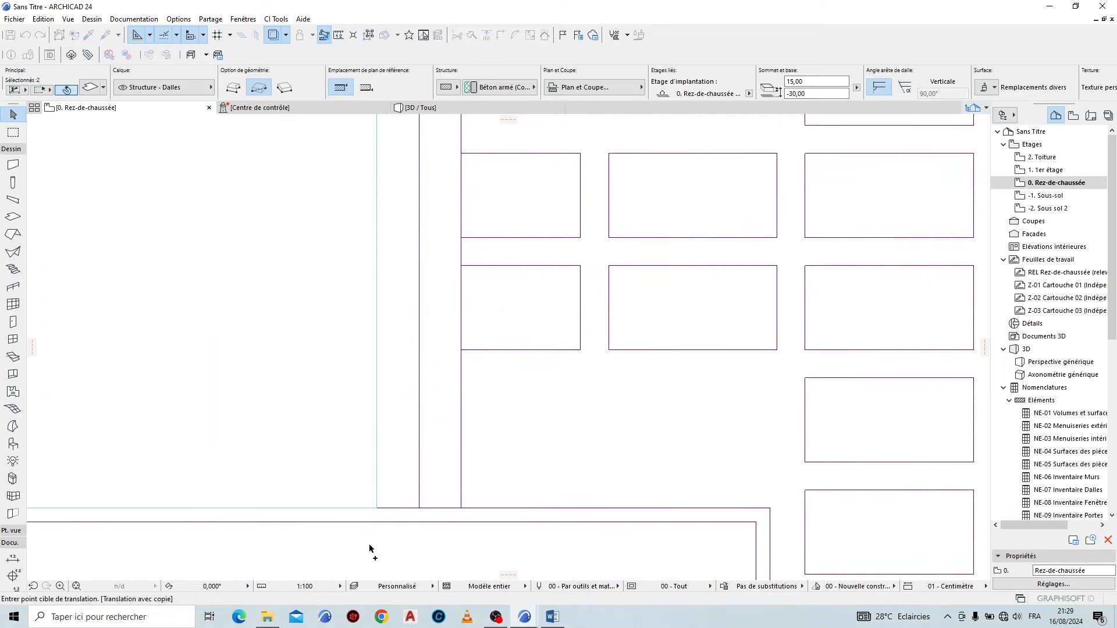
pyautogui.click(381, 495)
# Step: Rotate the two copied step slabs 90° about the terrace corner so they run north along its east edge
pyautogui.hotkey('ctrl', 'e')
pyautogui.click(381, 493)
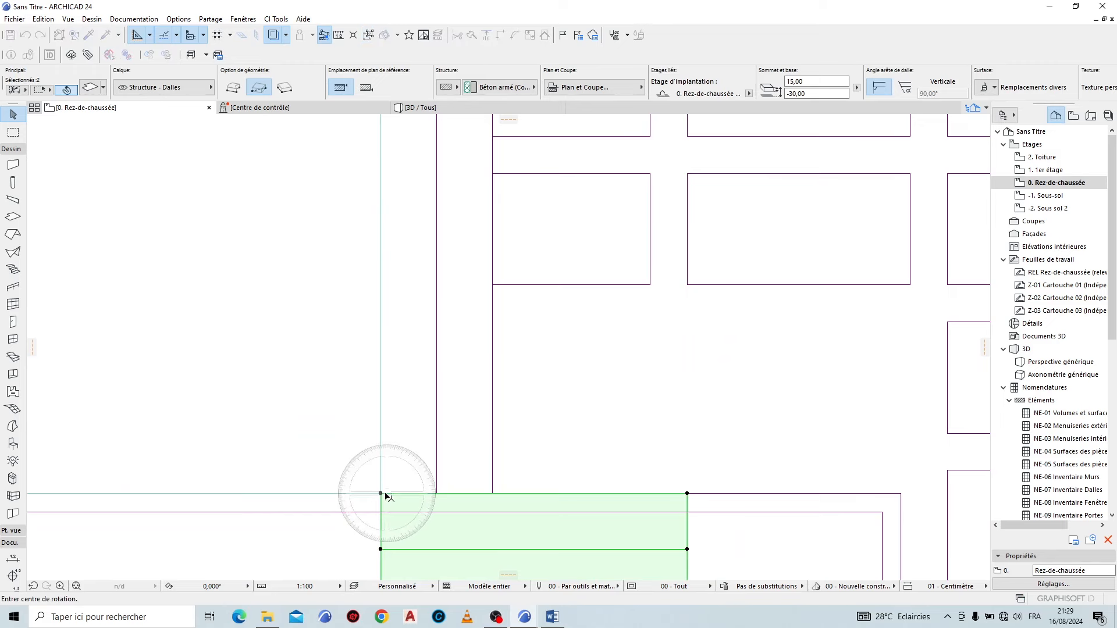
pyautogui.click(688, 494)
pyautogui.click(381, 304)
# Step: Stretch the north ends of both terrace step slabs to the house's south wall
pyautogui.scroll(-2, 491, 474)
pyautogui.moveTo(448, 150); pyautogui.dragTo(483, 306, button='middle')
pyautogui.scroll(1, 482, 306)
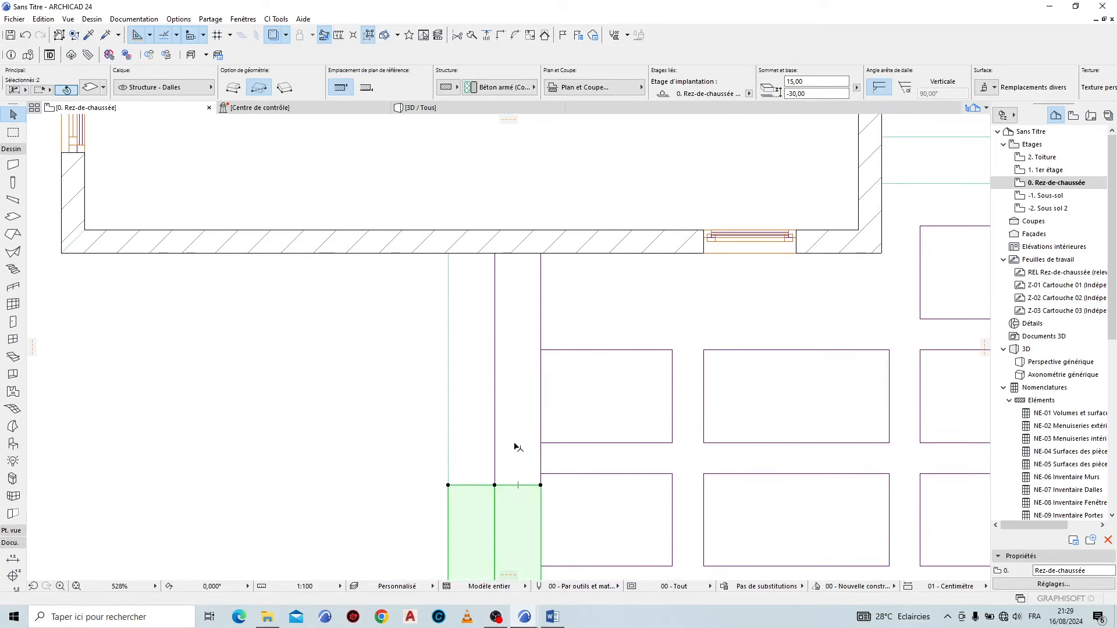
pyautogui.click(513, 485)
pyautogui.click(514, 252)
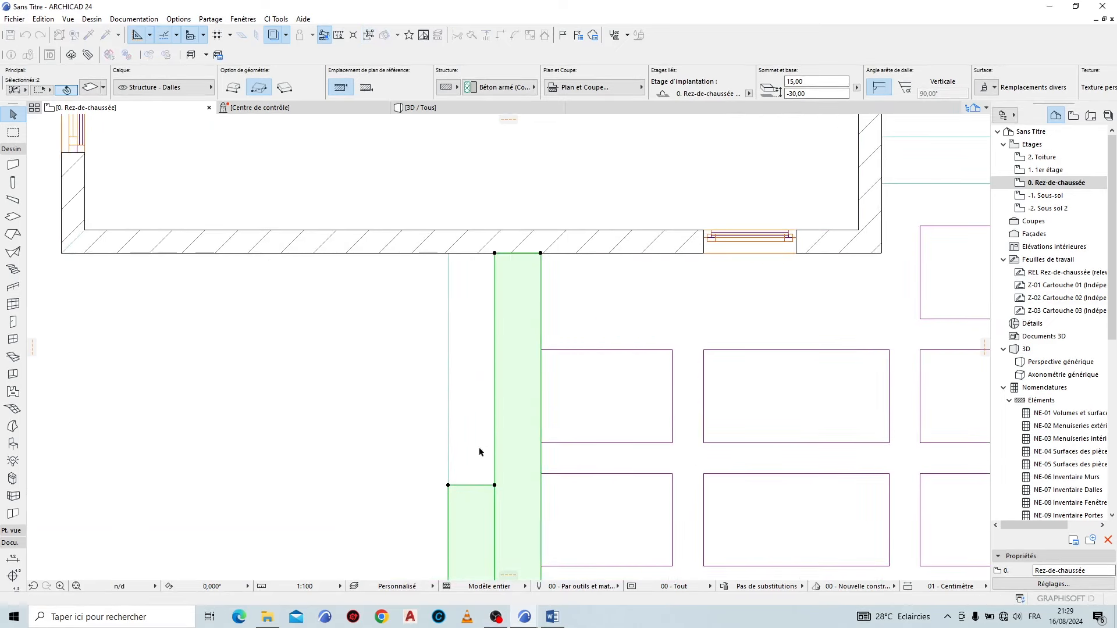
pyautogui.click(469, 486)
pyautogui.click(470, 253)
pyautogui.scroll(-5, 465, 394)
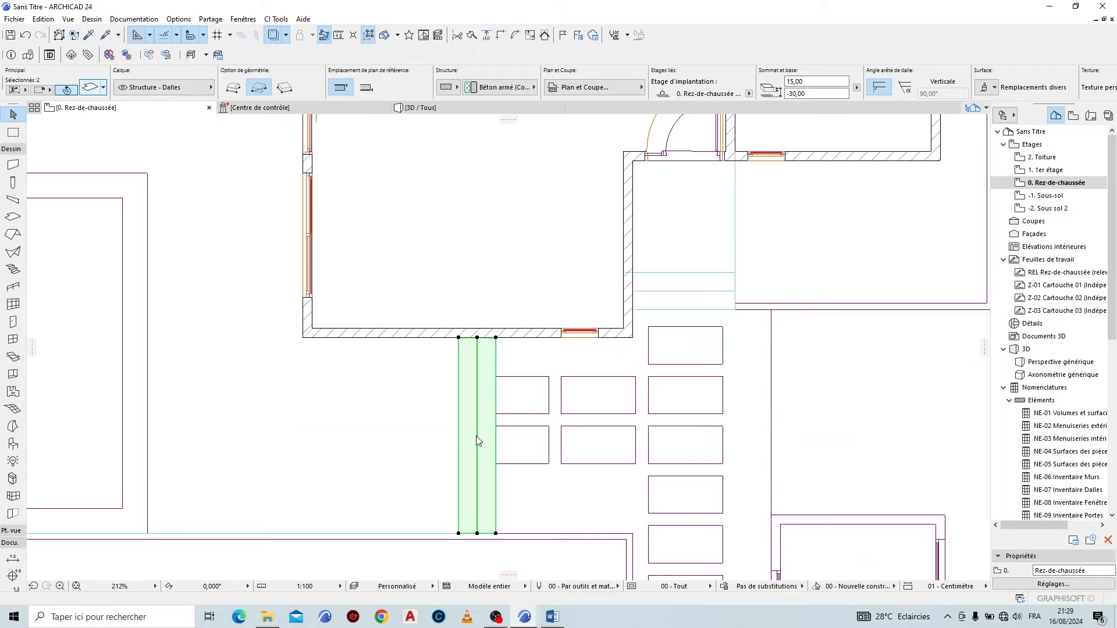
# Step: Replace the top surface of both terrace step slabs with a wooden parquet finish
pyautogui.hotkey('ctrl', 't')
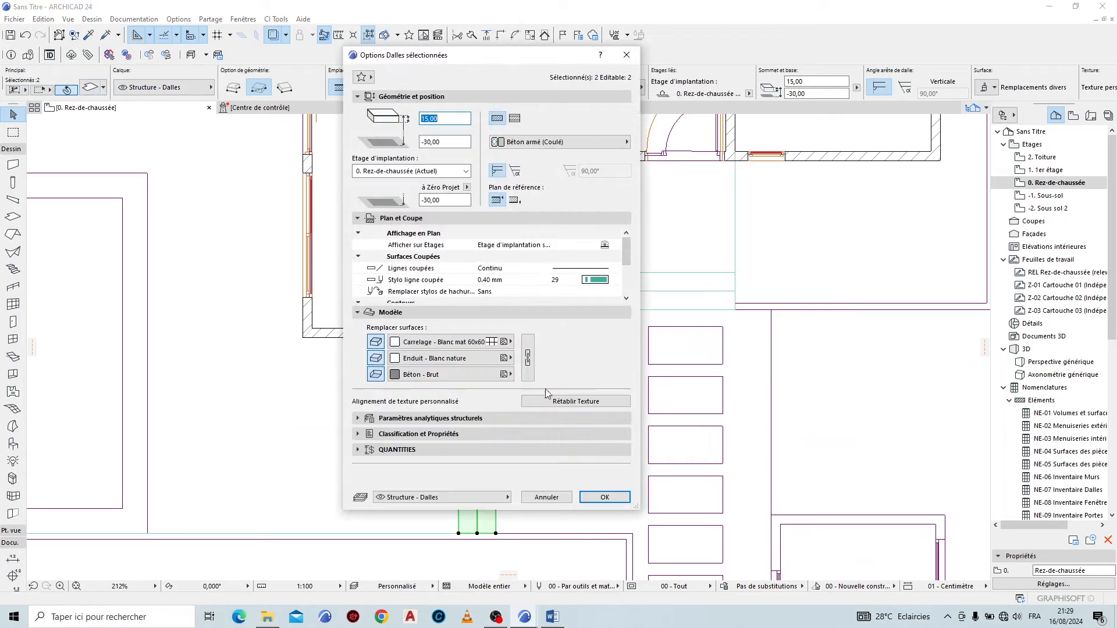
pyautogui.click(486, 347)
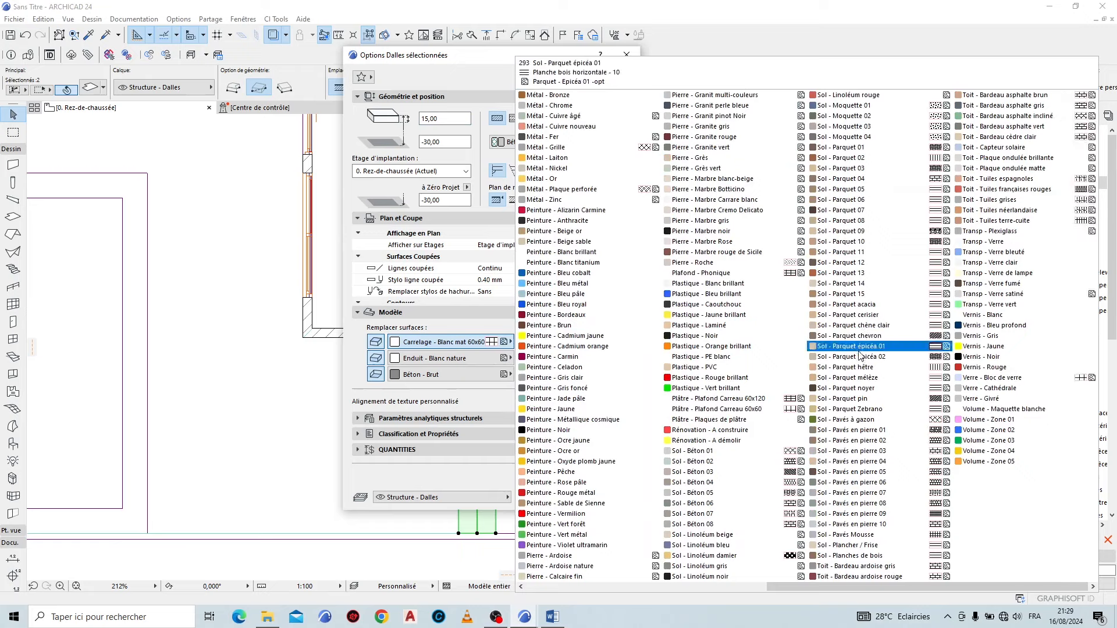
pyautogui.click(876, 320)
pyautogui.click(605, 498)
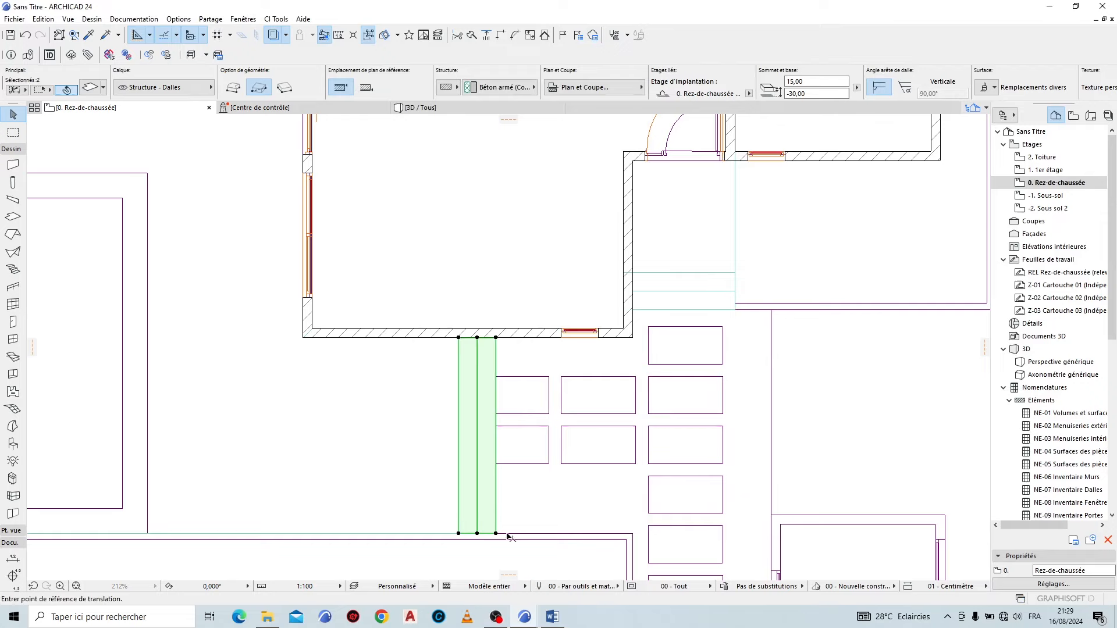
# Step: Copy the two terrace step slabs to the traced steps beside the house's west wall
pyautogui.click(496, 533)
pyautogui.scroll(-5, 499, 469)
pyautogui.scroll(8, 361, 396)
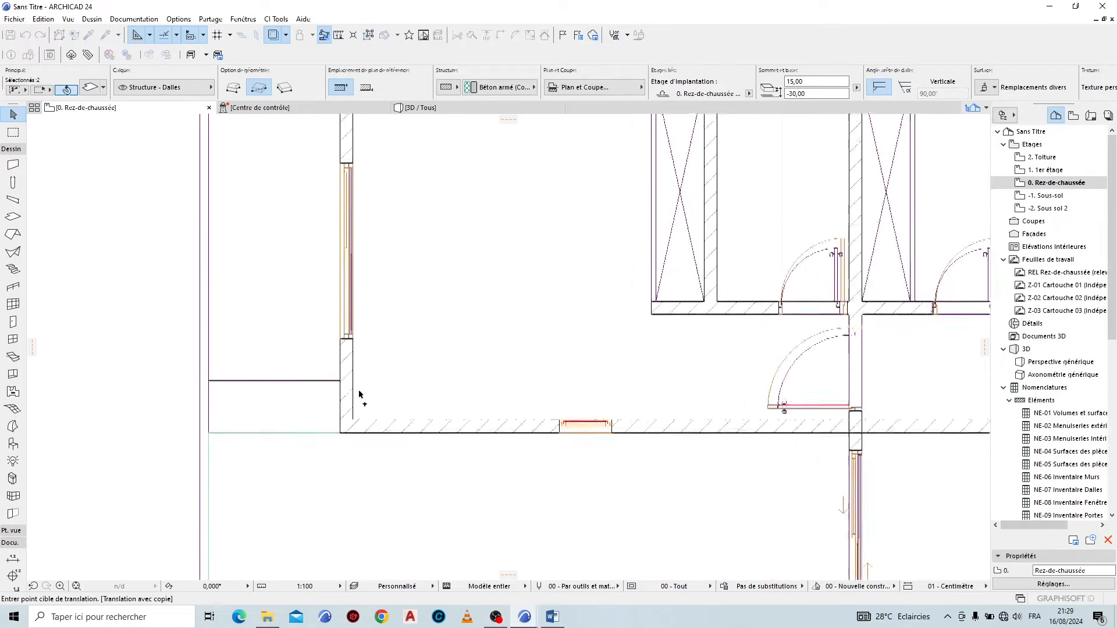
pyautogui.scroll(2, 358, 395)
pyautogui.click(328, 380)
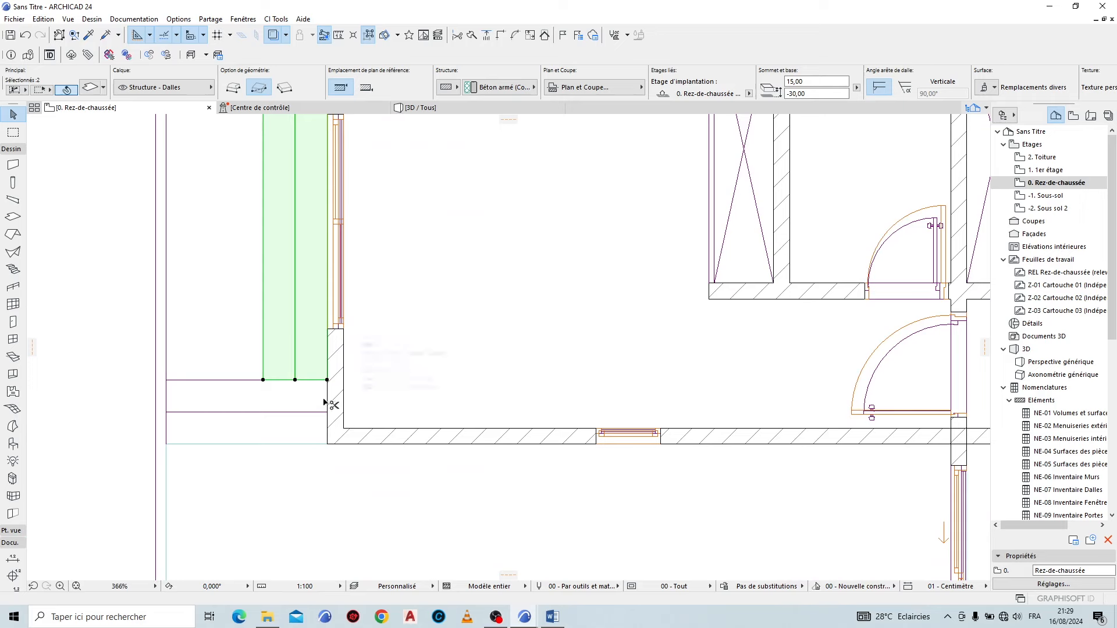
# Step: Rotate the two copied step slabs 90° about the wall corner so they run west over the traced steps
pyautogui.hotkey('ctrl', 'e')
pyautogui.click(327, 380)
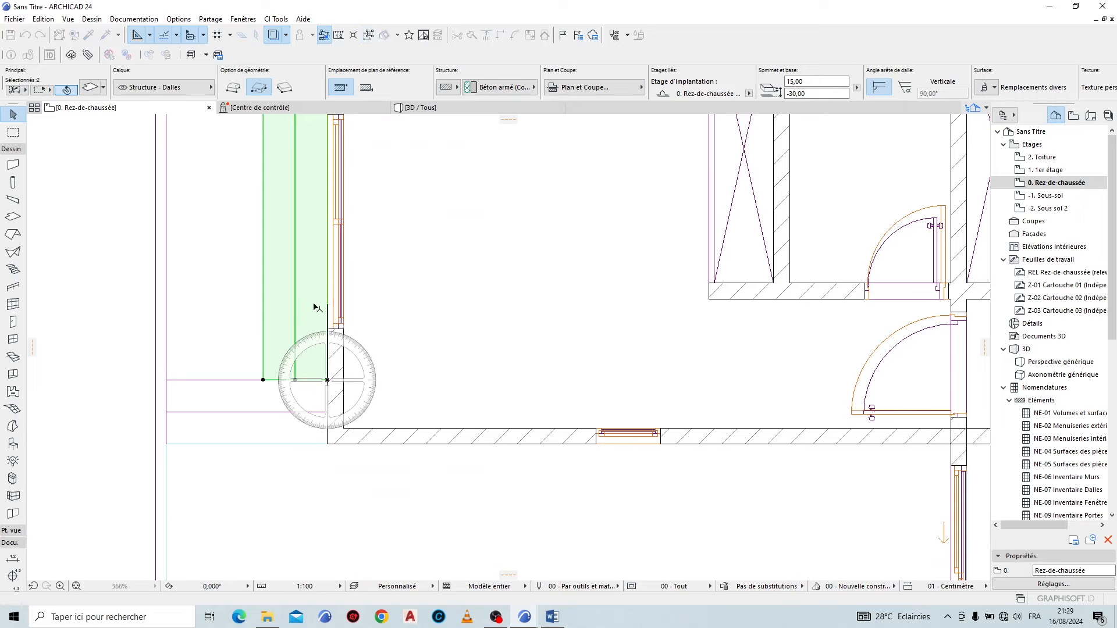
pyautogui.click(315, 307)
pyautogui.click(227, 380)
# Step: Split the two rotated step slabs along the terrace's west edge line and delete the parts extending west of it
pyautogui.scroll(-3, 648, 386)
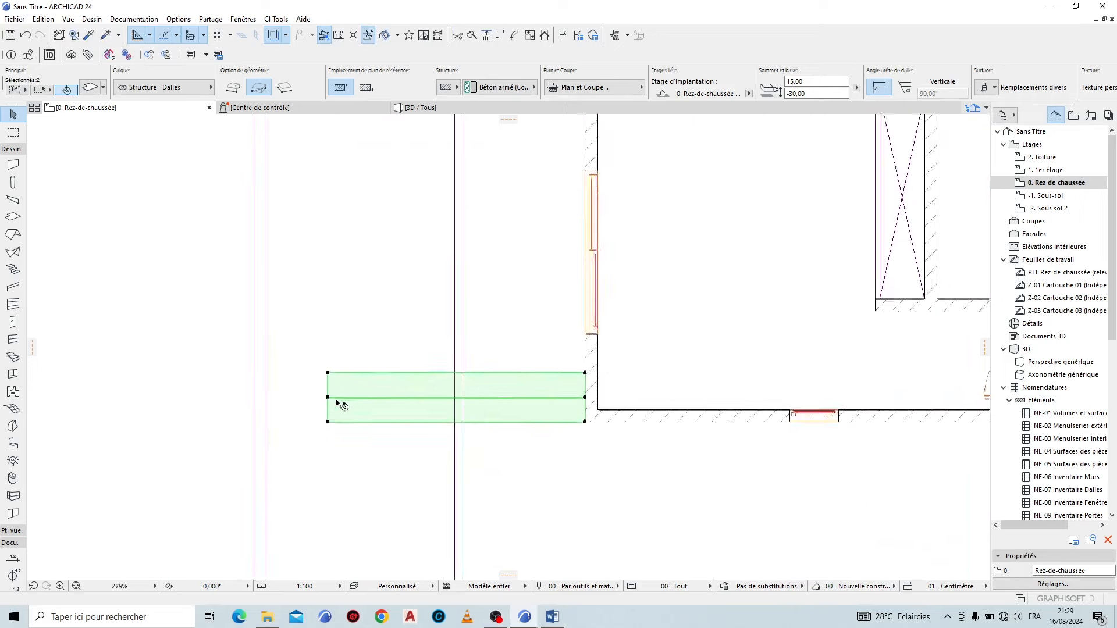
pyautogui.scroll(2, 329, 402)
pyautogui.scroll(-2, 327, 333)
pyautogui.scroll(2, 553, 431)
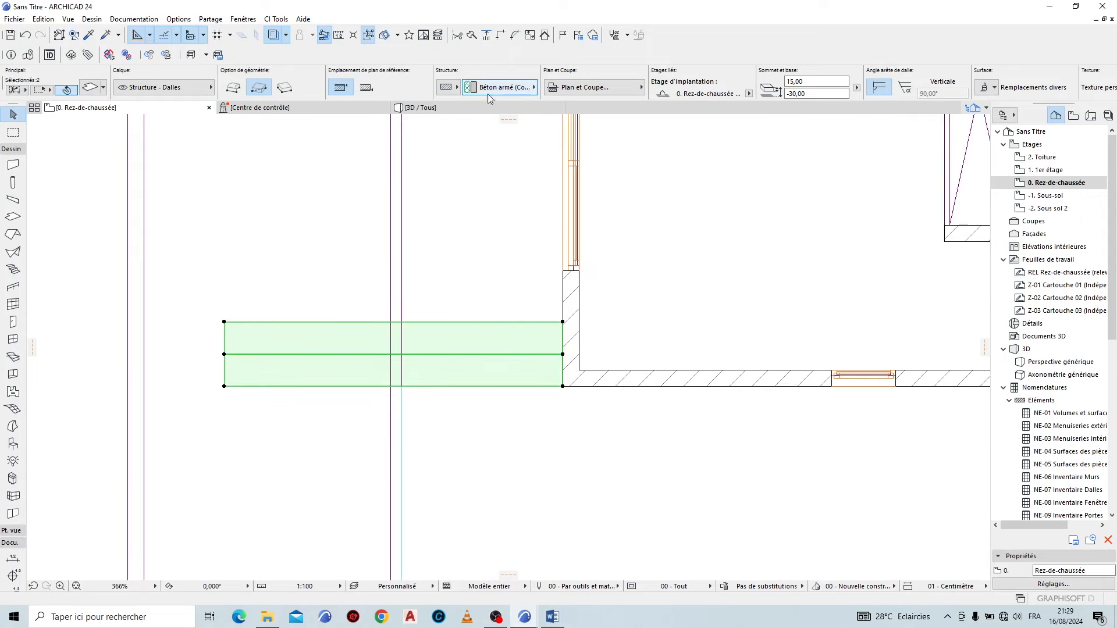
pyautogui.click(470, 37)
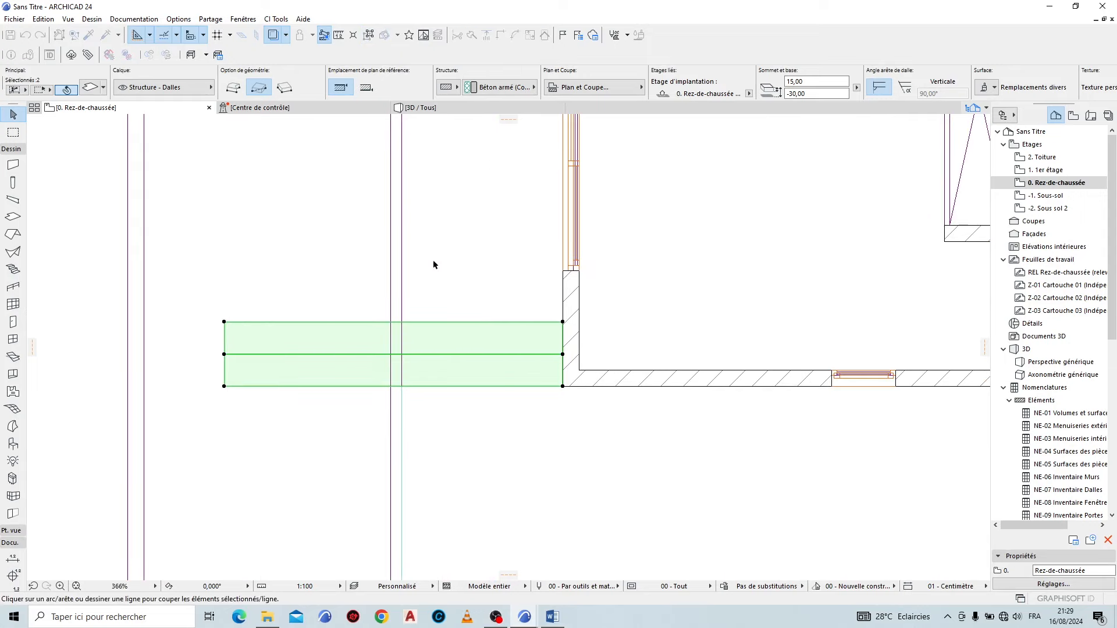
pyautogui.click(402, 321)
pyautogui.click(404, 397)
pyautogui.click(308, 410)
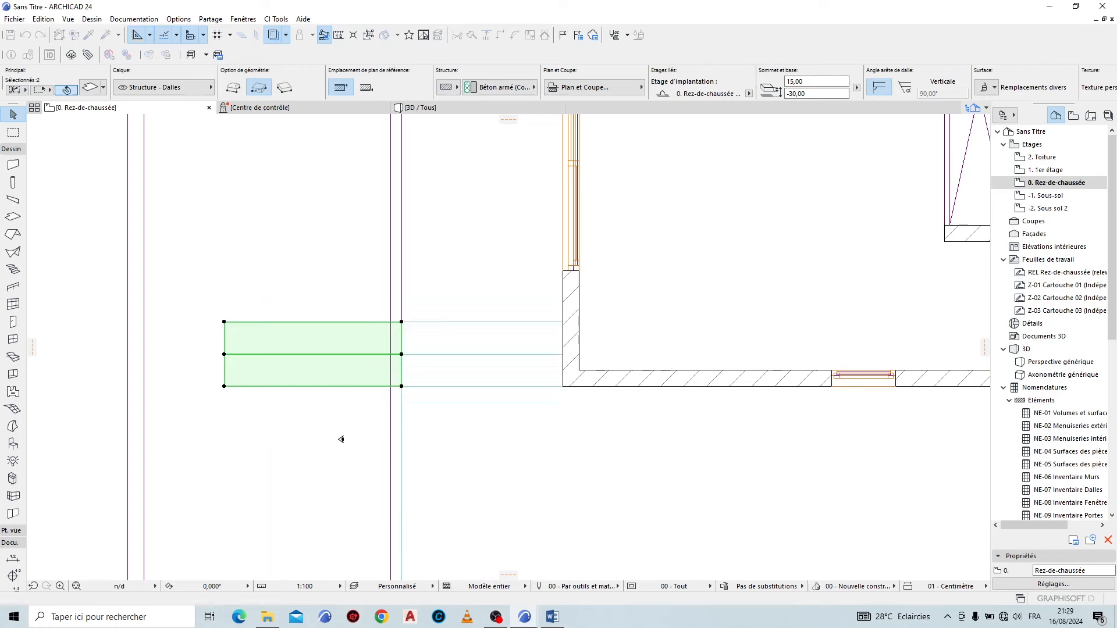
pyautogui.press('Delete')
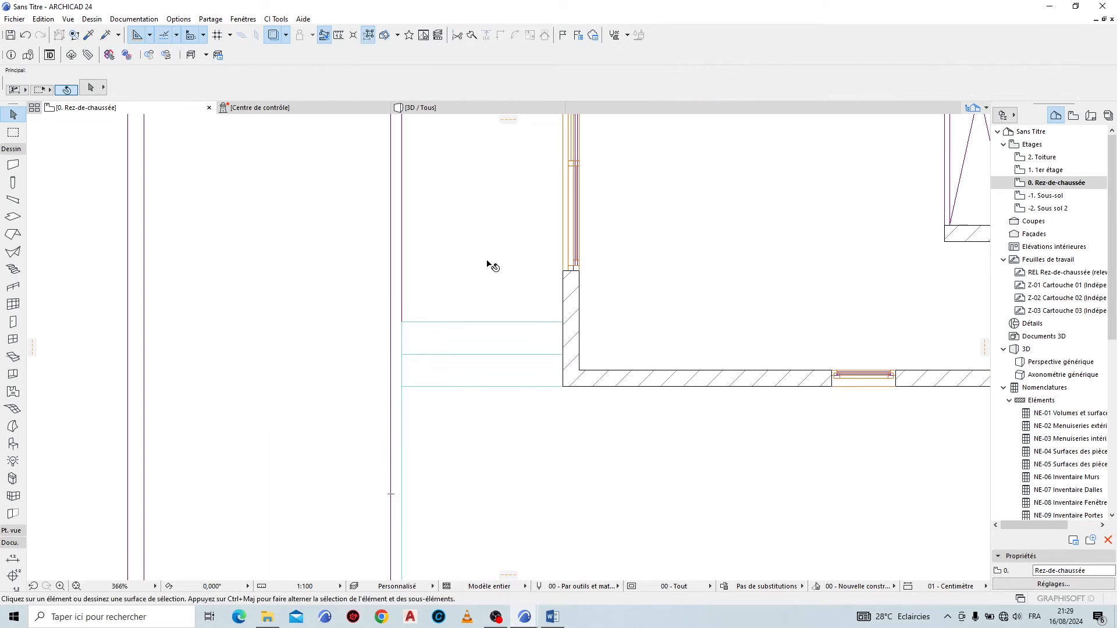
# Step: Apply the Sol - Parquet cerisier surface to all faces of the terrace slab and its four step slabs in 3D
pyautogui.click(481, 110)
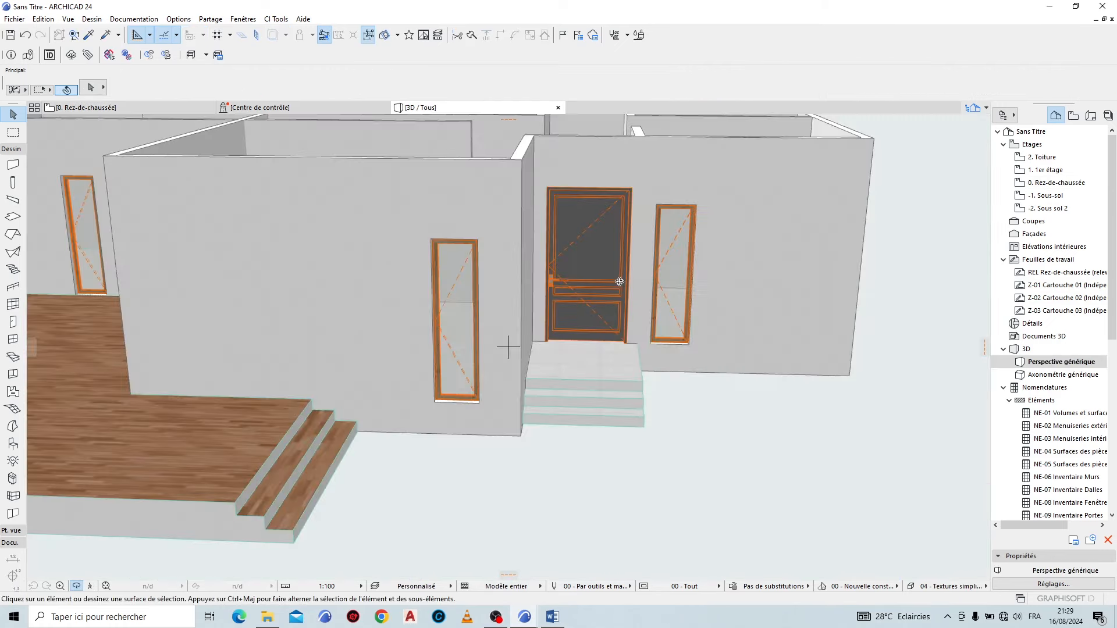
pyautogui.scroll(-4, 591, 439)
pyautogui.keyDown('shift'); pyautogui.moveTo(584, 410); pyautogui.dragTo(689, 489, button='middle'); pyautogui.keyUp('shift')
pyautogui.scroll(3, 671, 517)
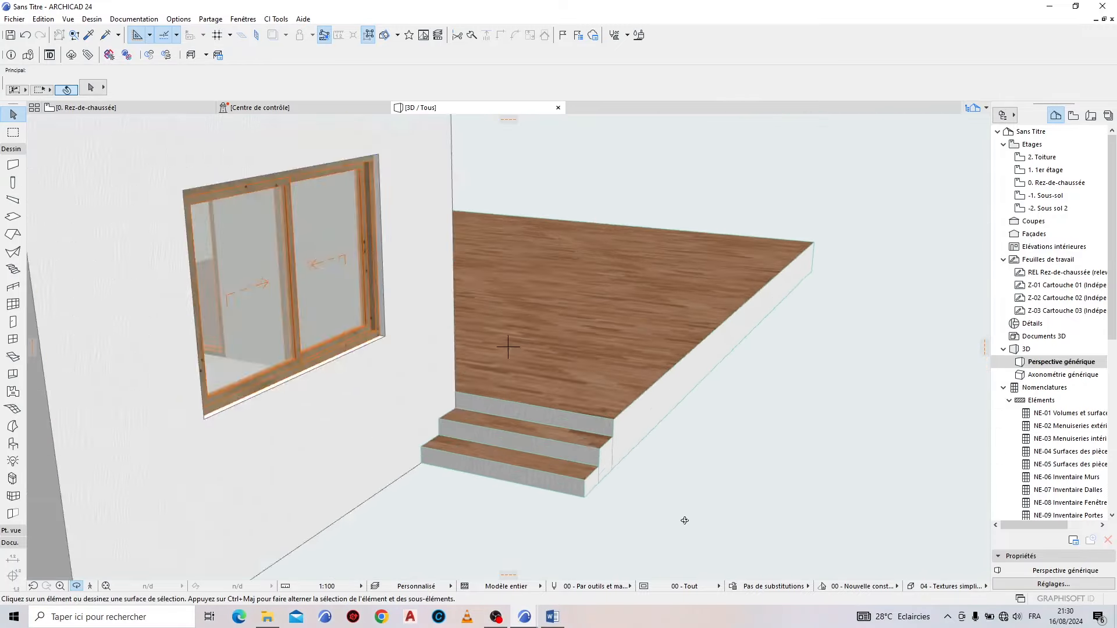
pyautogui.scroll(3, 685, 520)
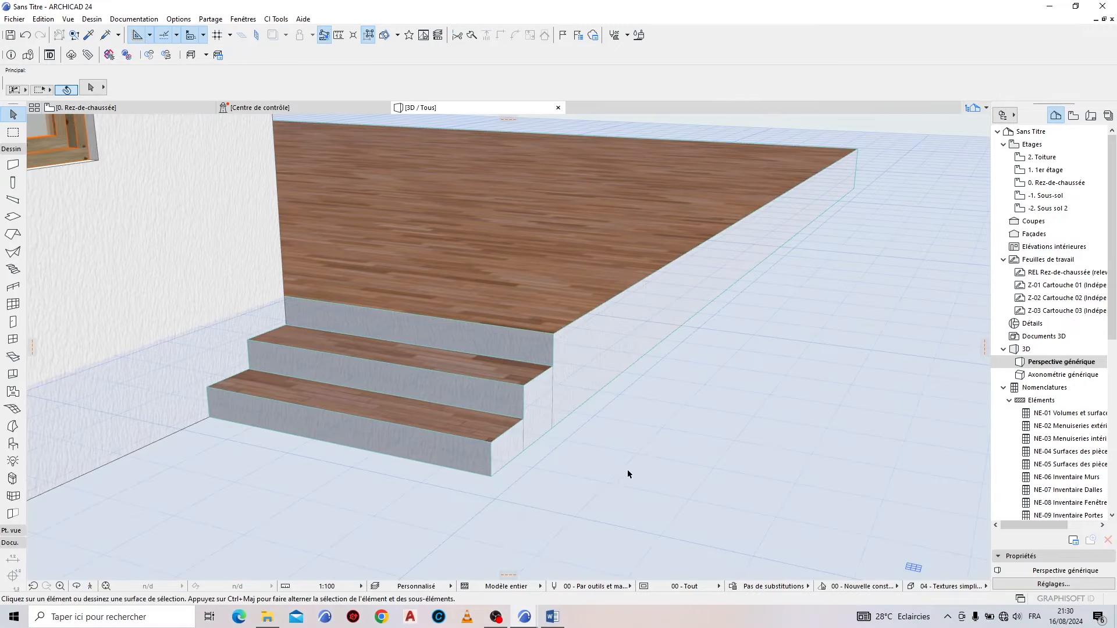
pyautogui.click(442, 417)
pyautogui.keyDown('shift'); pyautogui.click(467, 376); pyautogui.keyUp('shift')
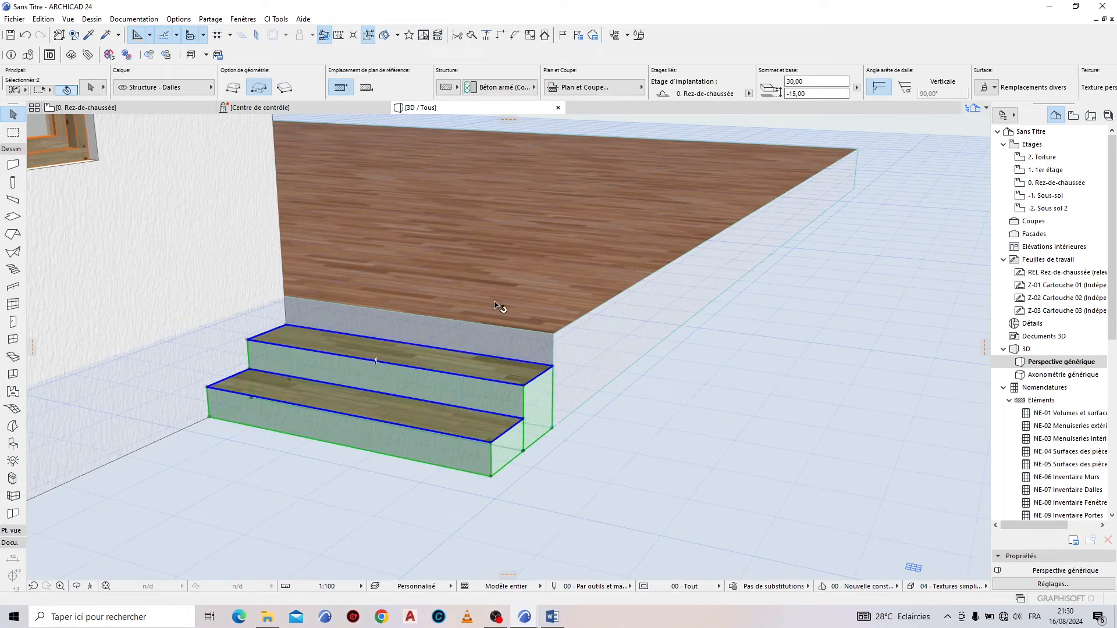
pyautogui.keyDown('shift'); pyautogui.click(497, 300); pyautogui.keyUp('shift')
pyautogui.scroll(-5, 351, 494)
pyautogui.keyDown('shift'); pyautogui.moveTo(698, 403); pyautogui.dragTo(343, 408, button='middle'); pyautogui.keyUp('shift')
pyautogui.scroll(5, 395, 425)
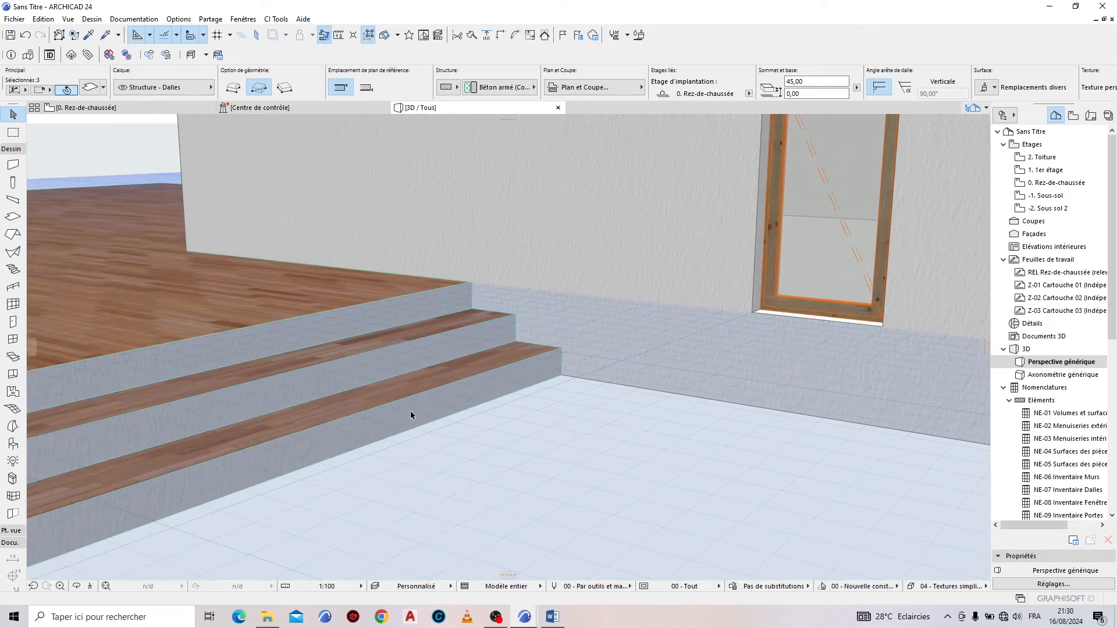
pyautogui.keyDown('shift'); pyautogui.click(414, 405); pyautogui.keyUp('shift')
pyautogui.keyDown('shift'); pyautogui.click(375, 356); pyautogui.keyUp('shift')
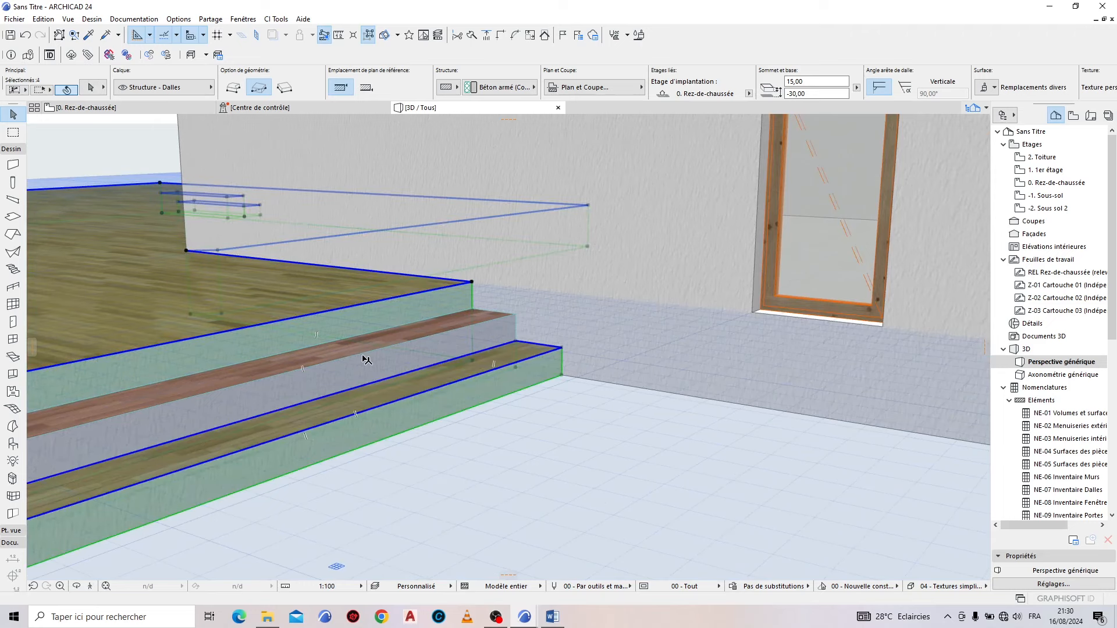
pyautogui.doubleClick(491, 391)
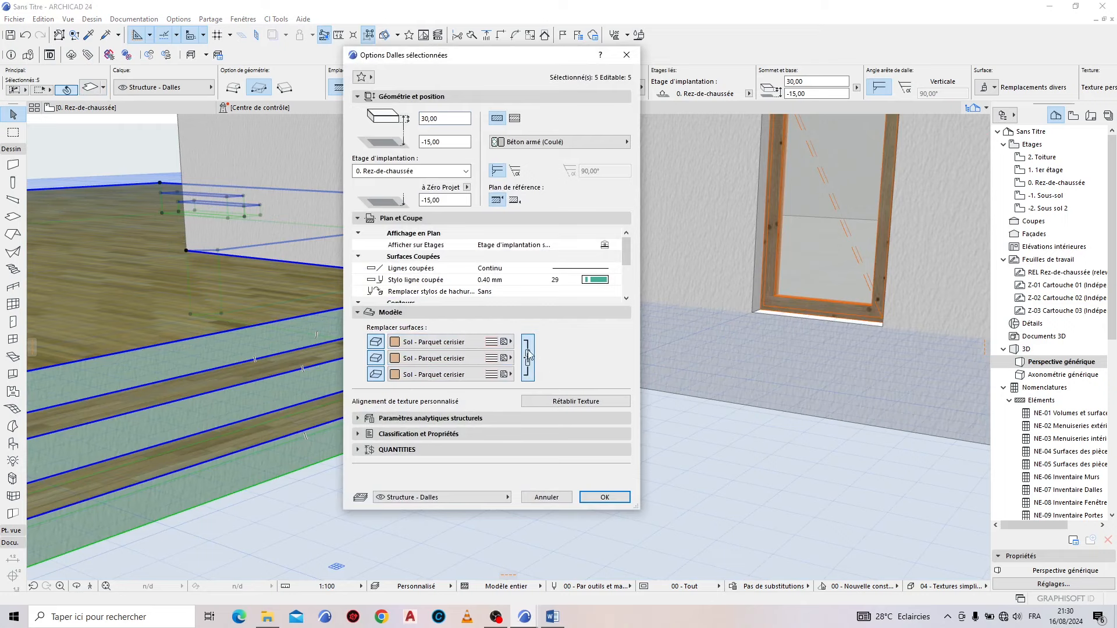
pyautogui.click(604, 497)
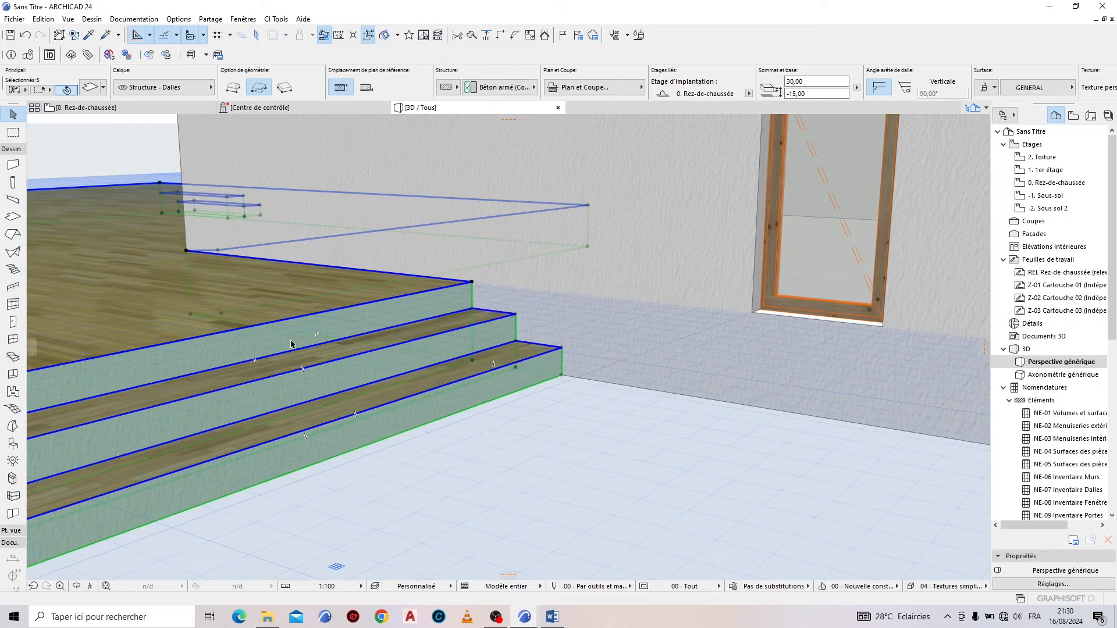
pyautogui.click(711, 463)
# Step: Inspect the parquet-clad terrace and its steps from around the house in 3D
pyautogui.scroll(-4, 840, 386)
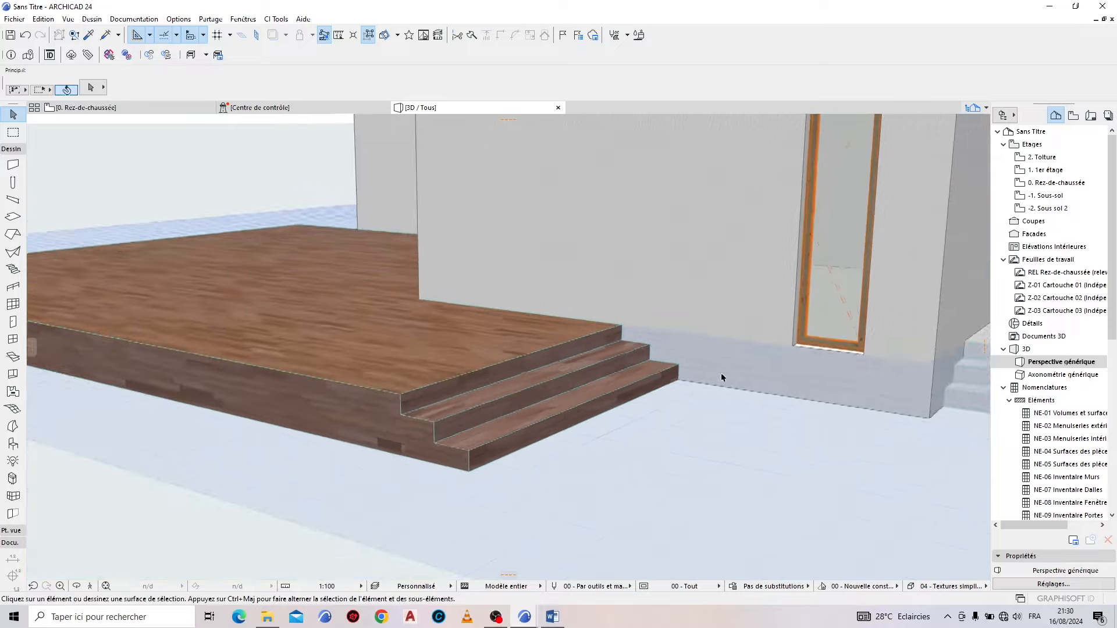
pyautogui.scroll(2, 378, 378)
pyautogui.scroll(-4, 444, 466)
pyautogui.scroll(-6, 448, 479)
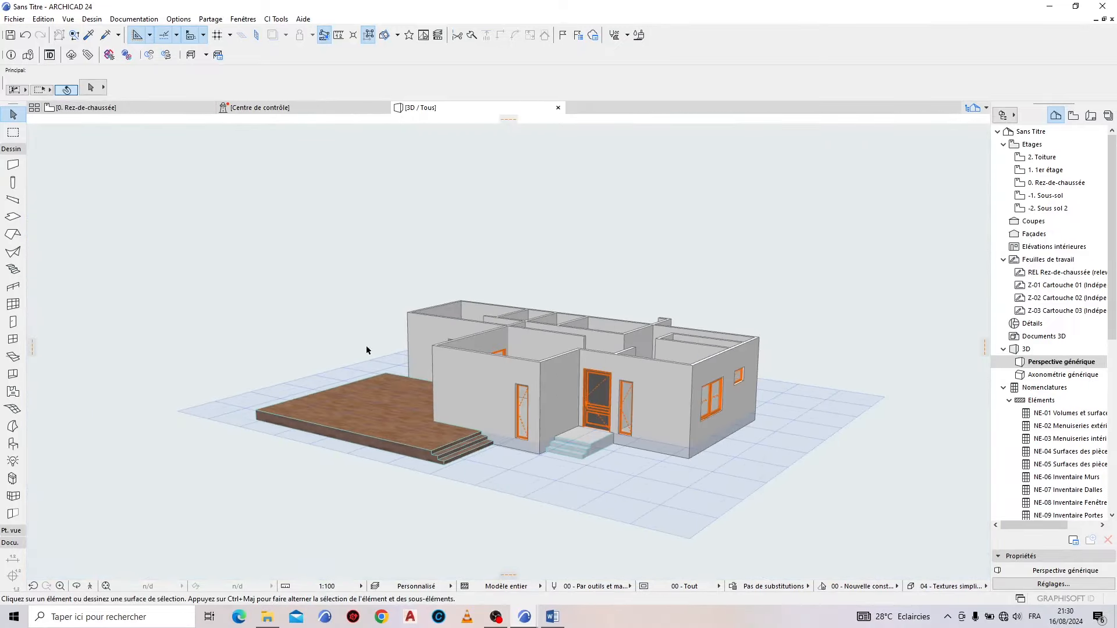
pyautogui.keyDown('shift'); pyautogui.moveTo(366, 344); pyautogui.dragTo(573, 515, button='middle'); pyautogui.keyUp('shift')
pyautogui.keyDown('shift'); pyautogui.moveTo(634, 424); pyautogui.dragTo(363, 372, button='middle'); pyautogui.keyUp('shift')
# Step: In the ground-floor plan, split the exterior wall east of the entrance door at both jambs of its narrow window
pyautogui.click(175, 108)
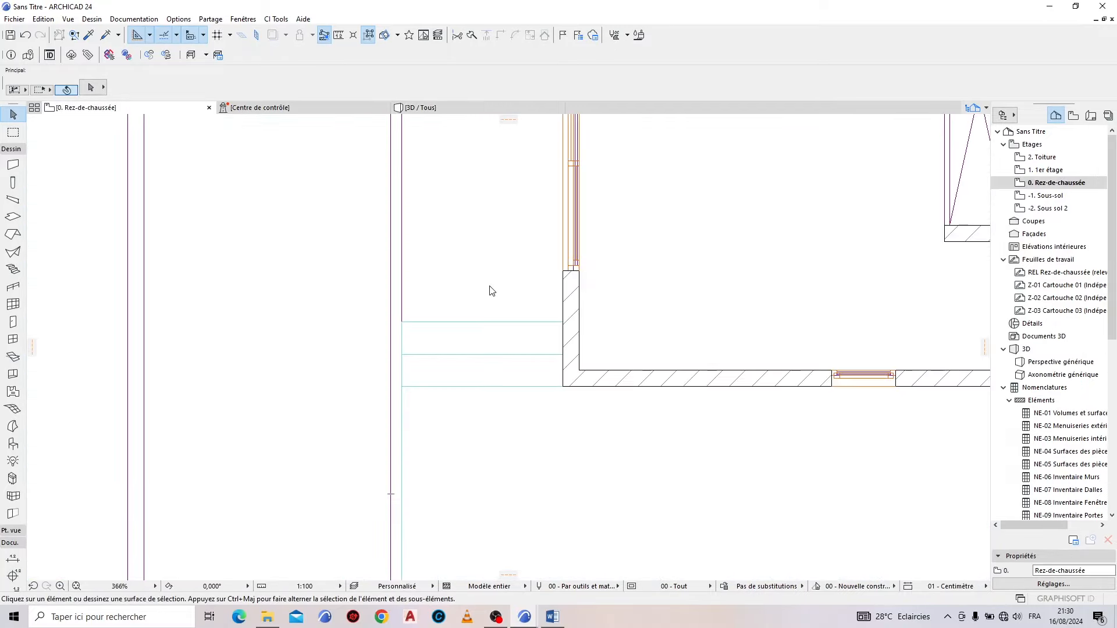
pyautogui.scroll(-10, 386, 317)
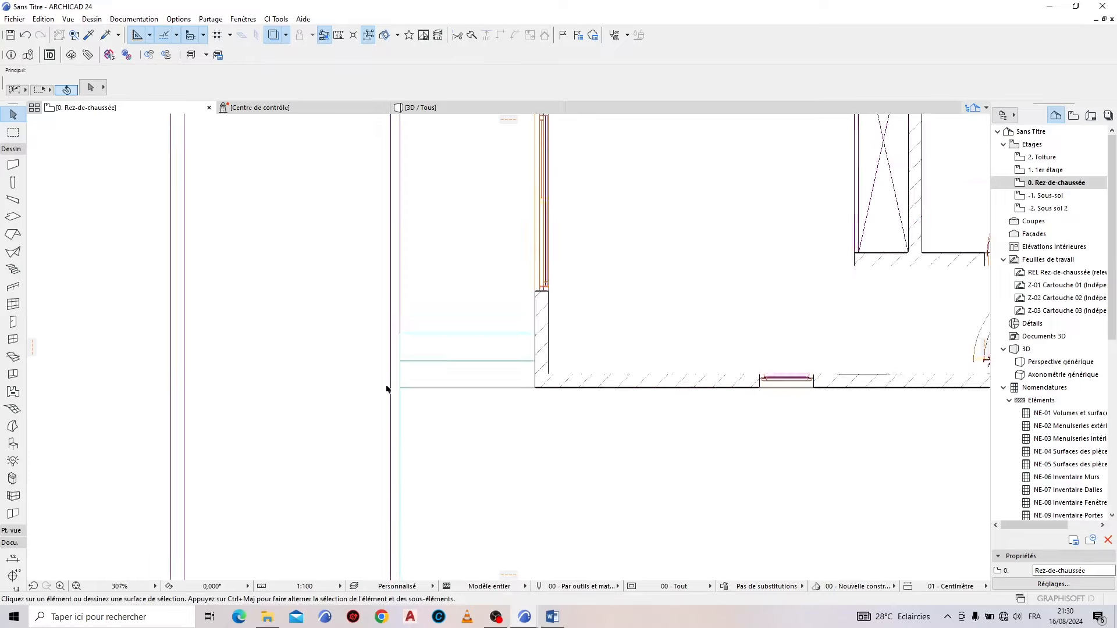
pyautogui.scroll(2, 555, 426)
pyautogui.scroll(15, 554, 427)
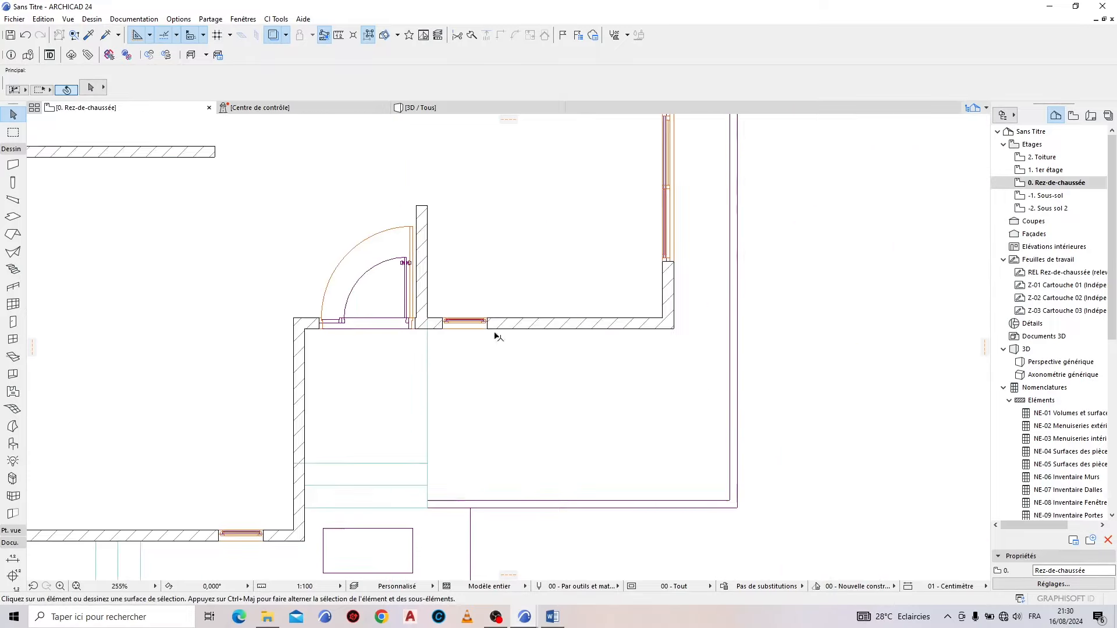
pyautogui.click(592, 389)
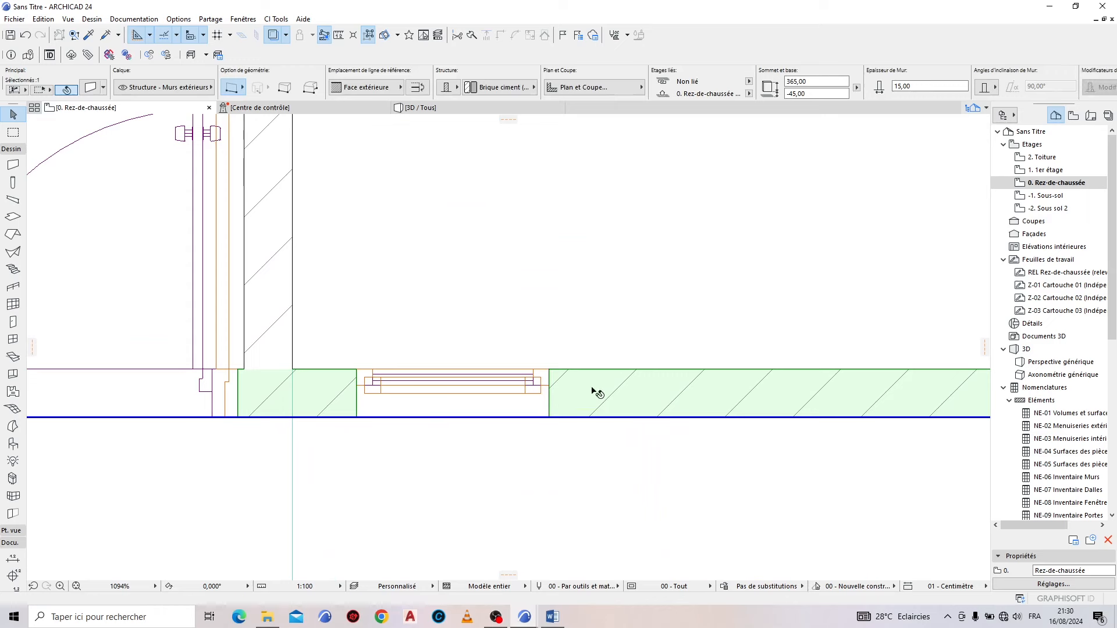
pyautogui.click(470, 36)
pyautogui.click(550, 370)
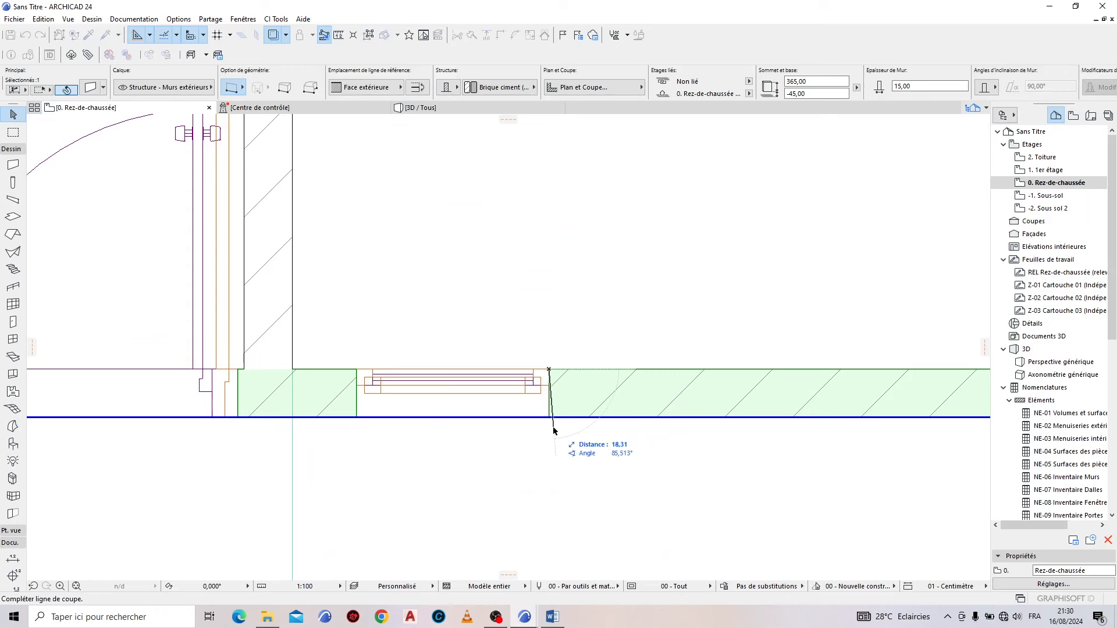
pyautogui.click(548, 435)
pyautogui.click(505, 440)
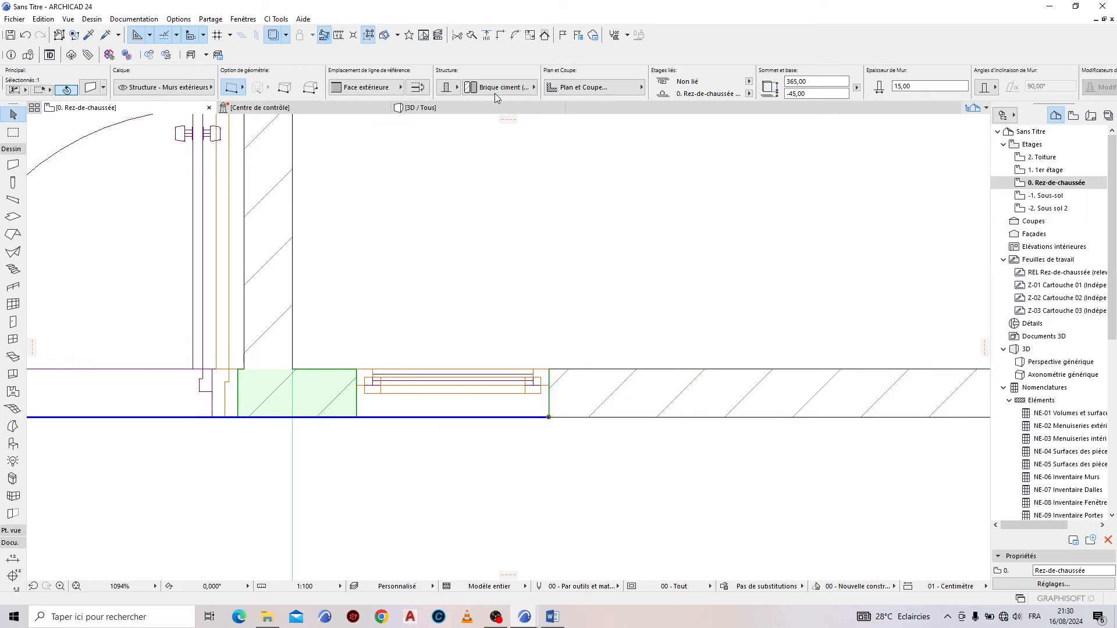
pyautogui.click(471, 36)
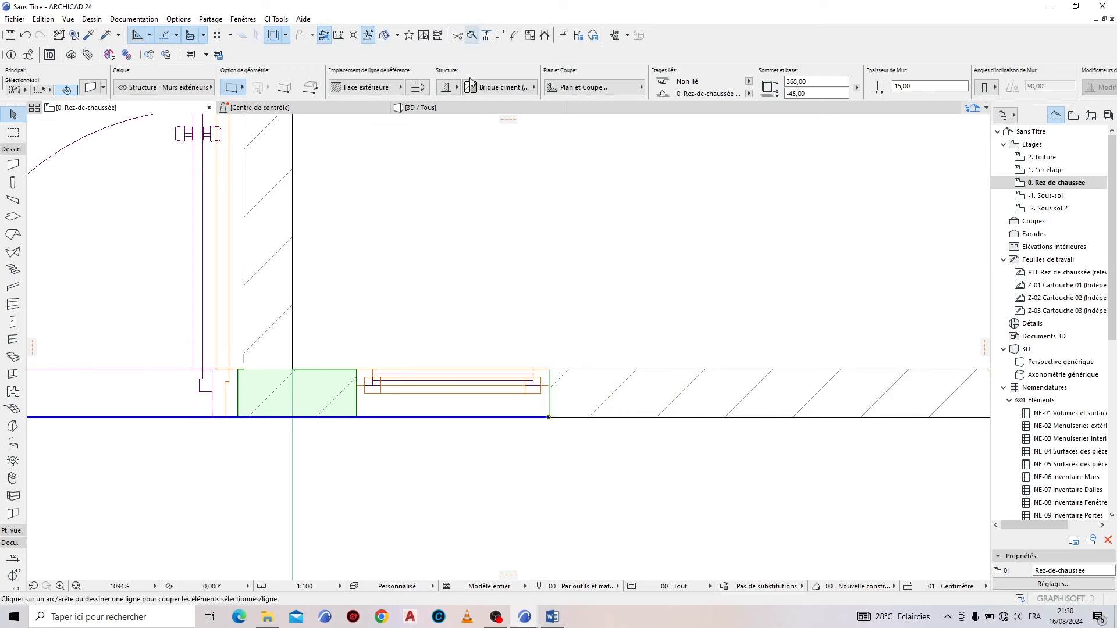
pyautogui.click(358, 373)
pyautogui.click(356, 445)
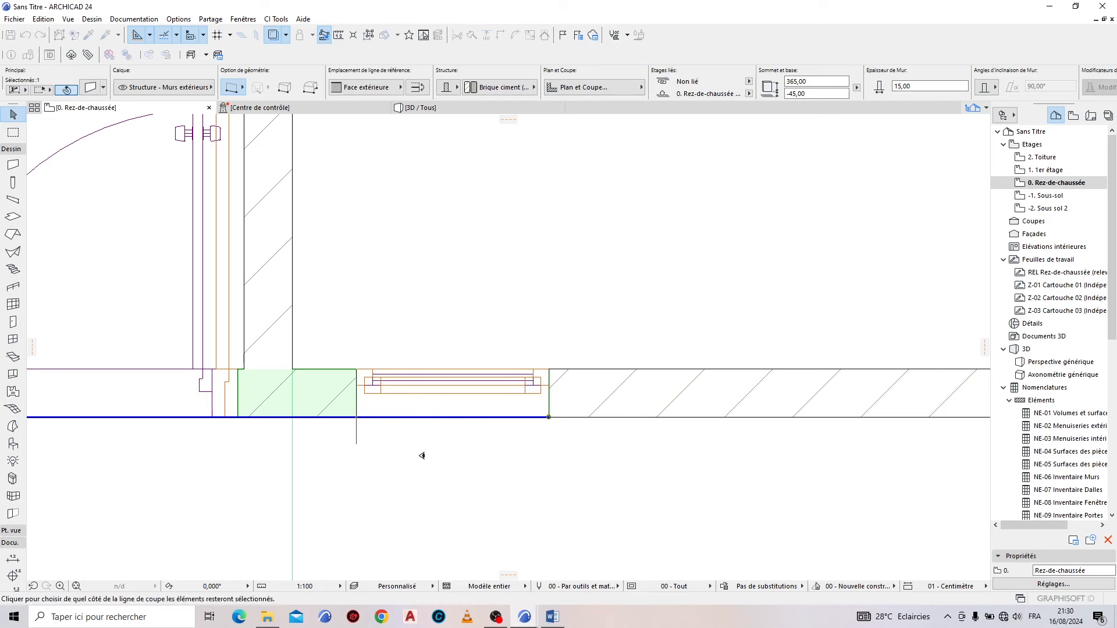
pyautogui.click(549, 463)
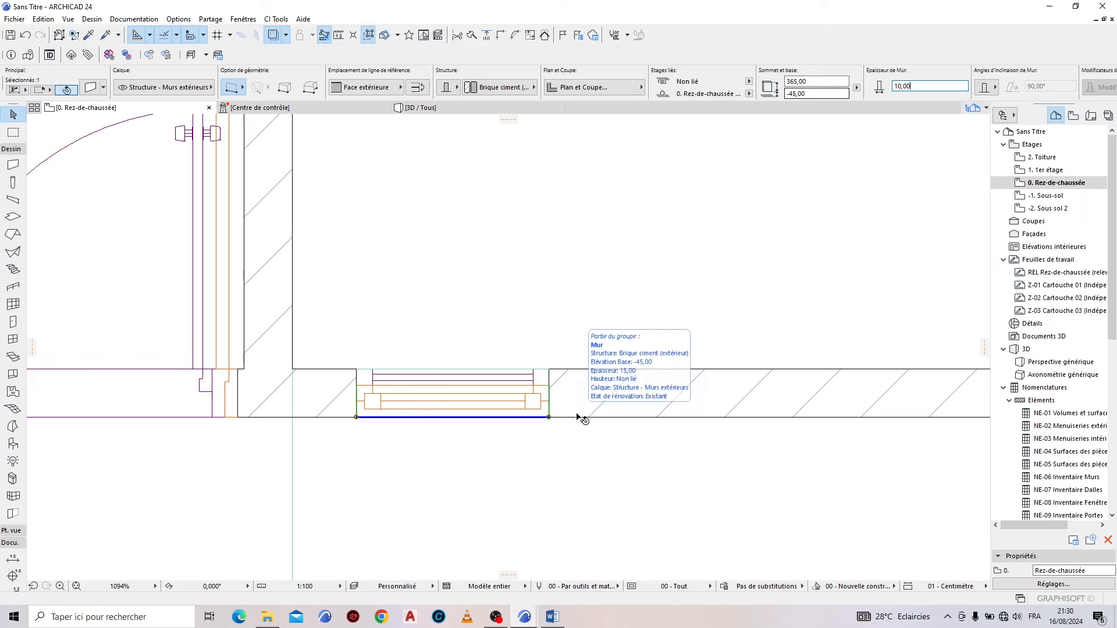
# Step: Set the isolated window wall segment beside the entrance door to 10 cm thick and move it flush with the wall's inner face
pyautogui.hotkey('ctrl', 'd')
pyautogui.scroll(3, 558, 416)
pyautogui.click(538, 424)
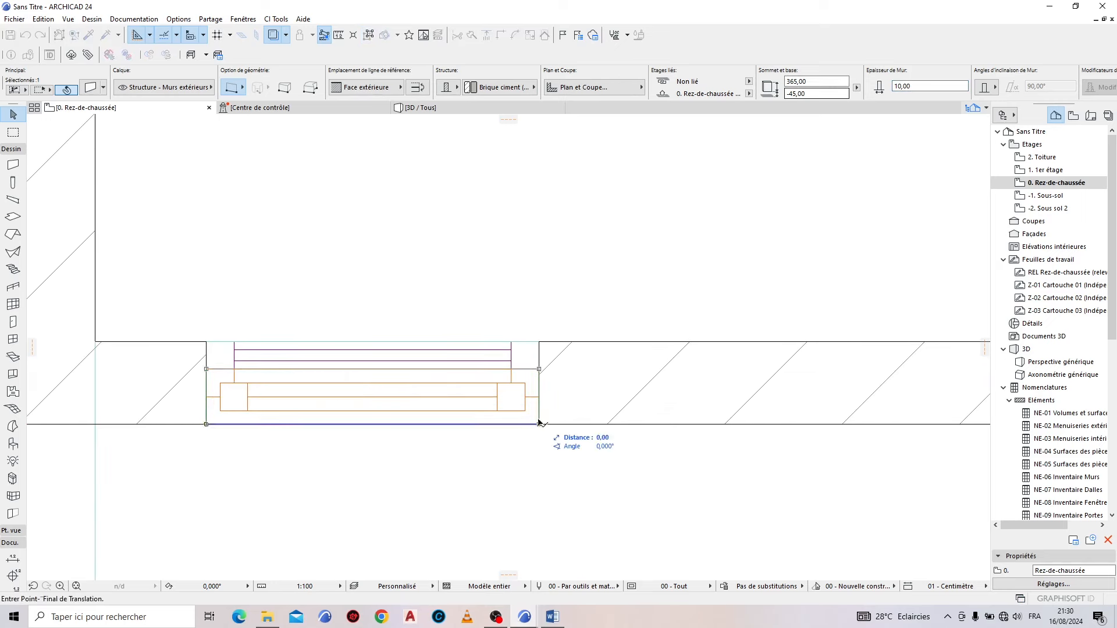
pyautogui.click(539, 399)
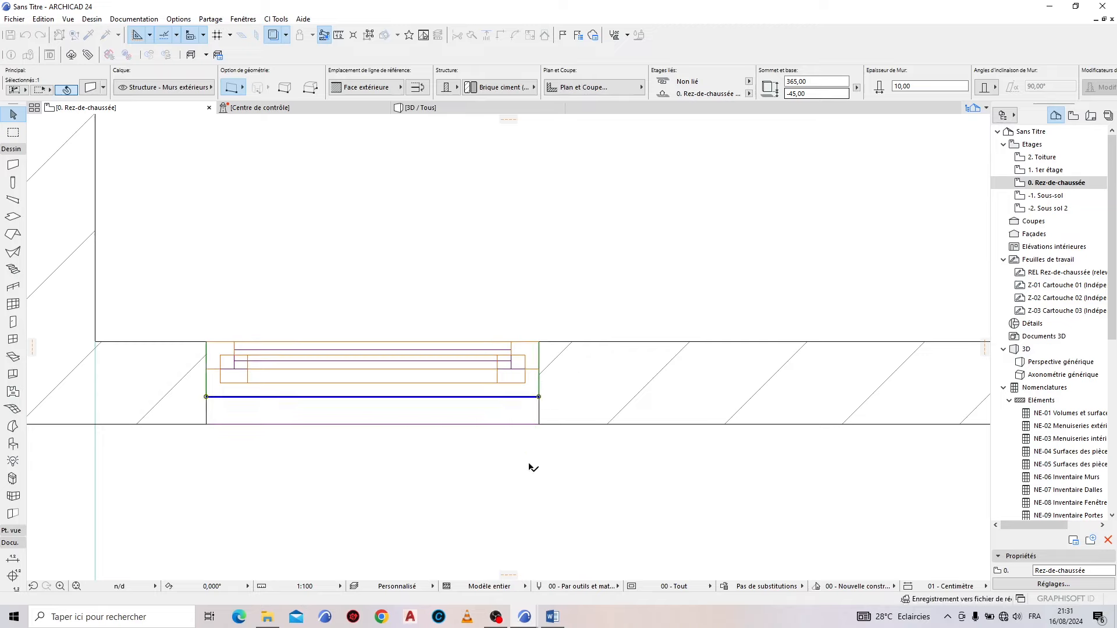
# Step: Split the exterior south wall west of the entrance porch at both jambs of its narrow window
pyautogui.scroll(-5, 529, 466)
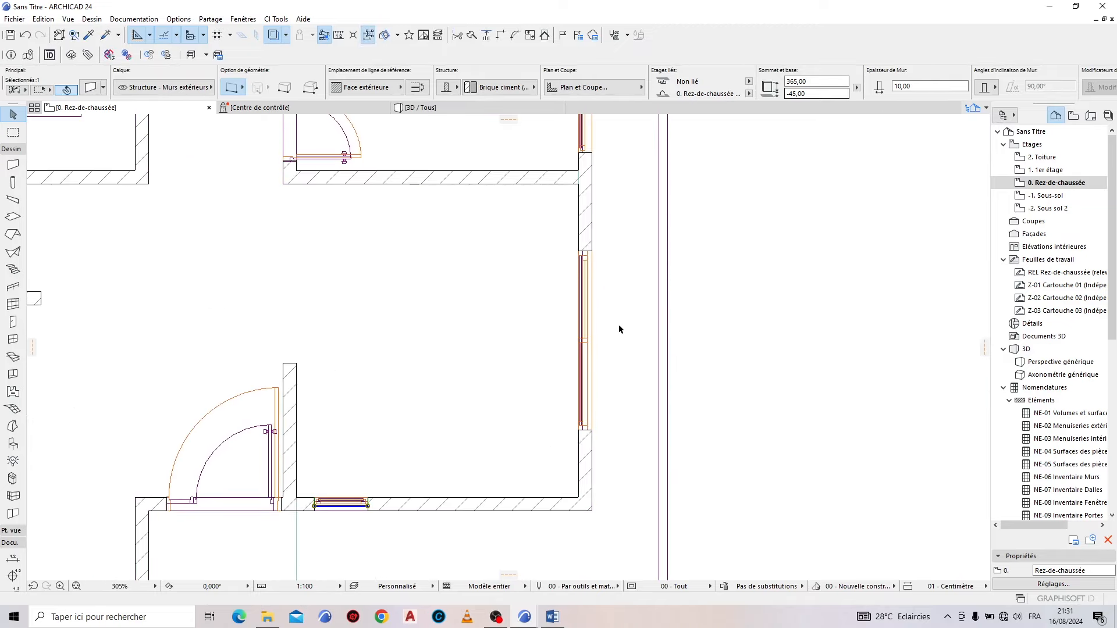
pyautogui.scroll(-5, 608, 426)
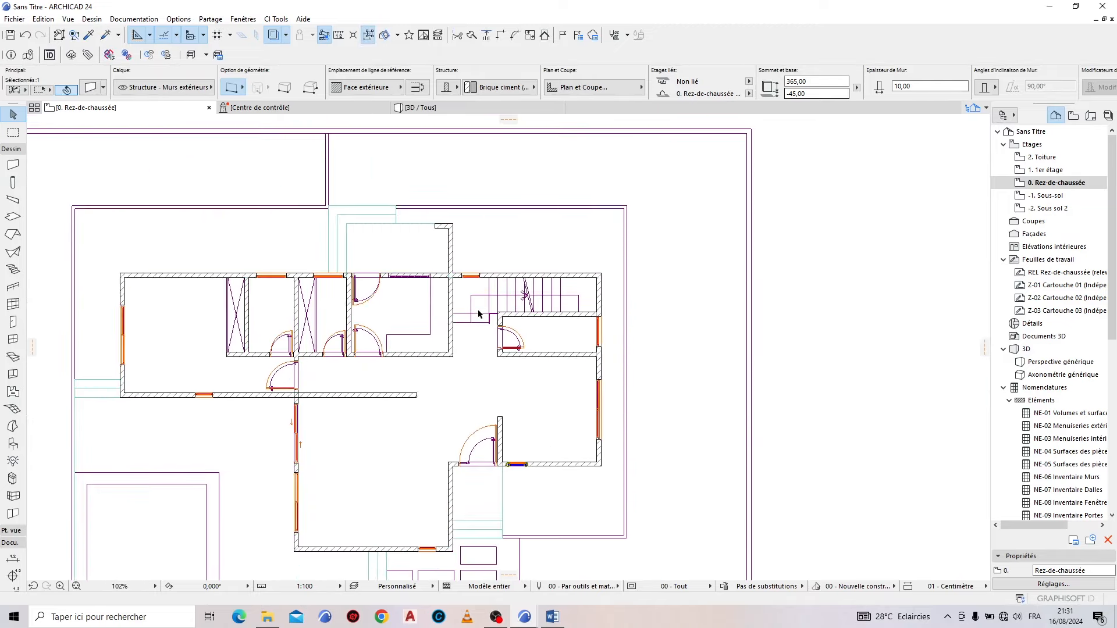
pyautogui.scroll(-1, 606, 426)
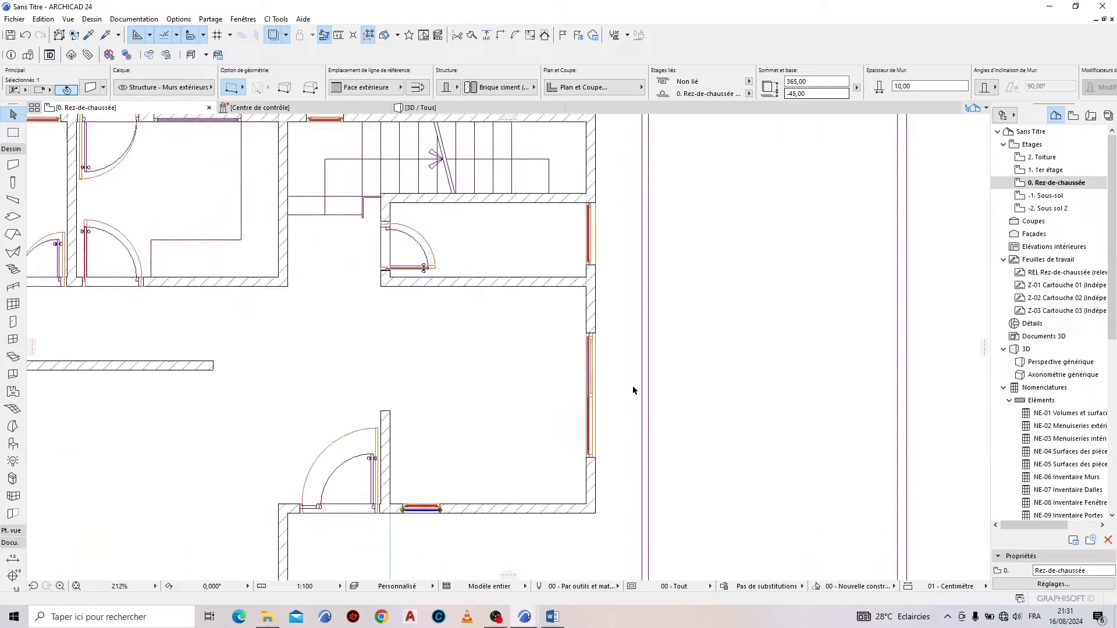
pyautogui.scroll(9, 506, 515)
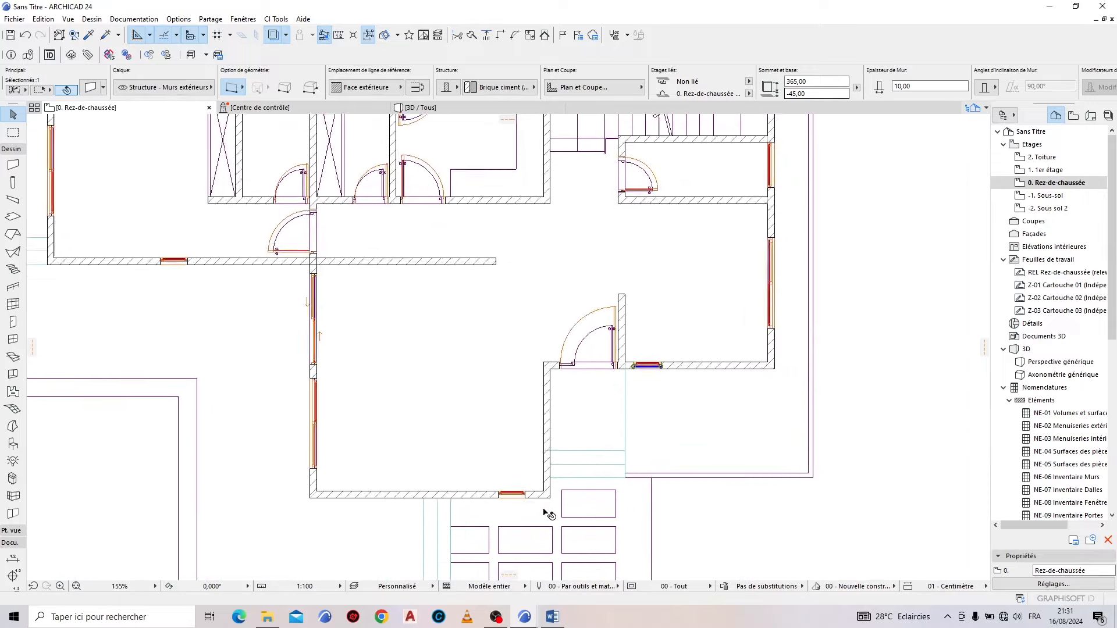
pyautogui.scroll(5, 507, 511)
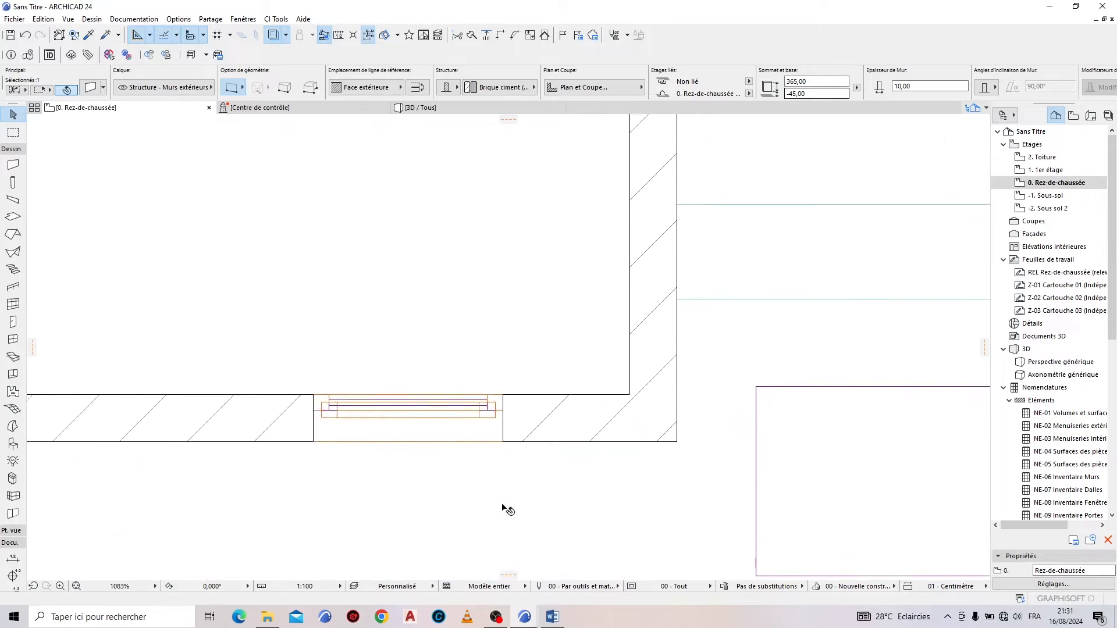
pyautogui.click(541, 423)
pyautogui.click(504, 393)
pyautogui.click(500, 451)
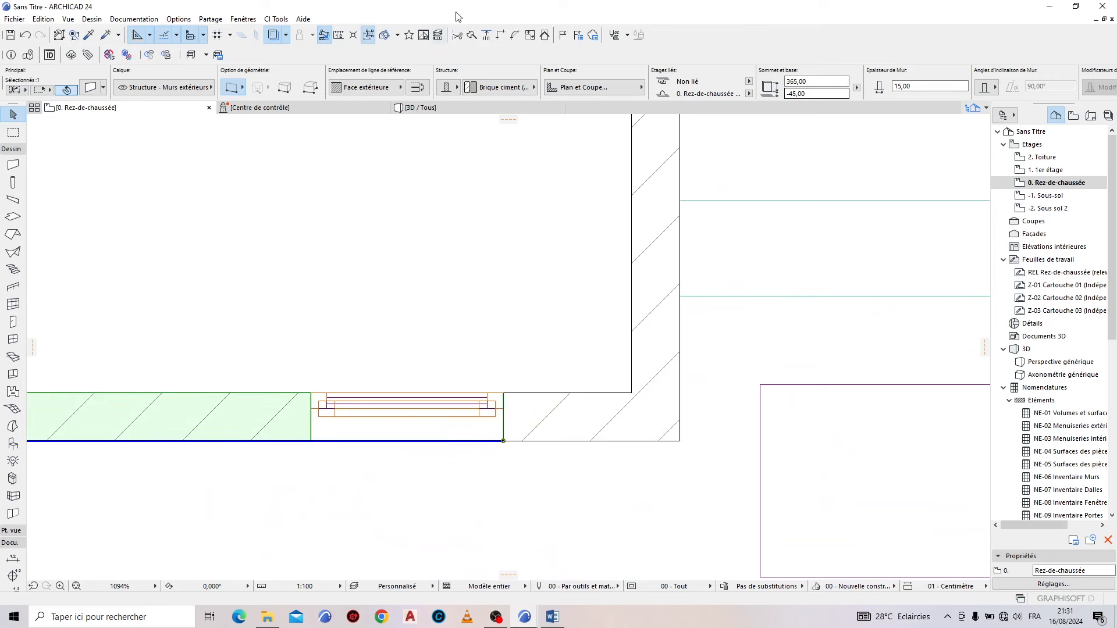
pyautogui.click(310, 393)
pyautogui.click(309, 461)
pyautogui.click(478, 467)
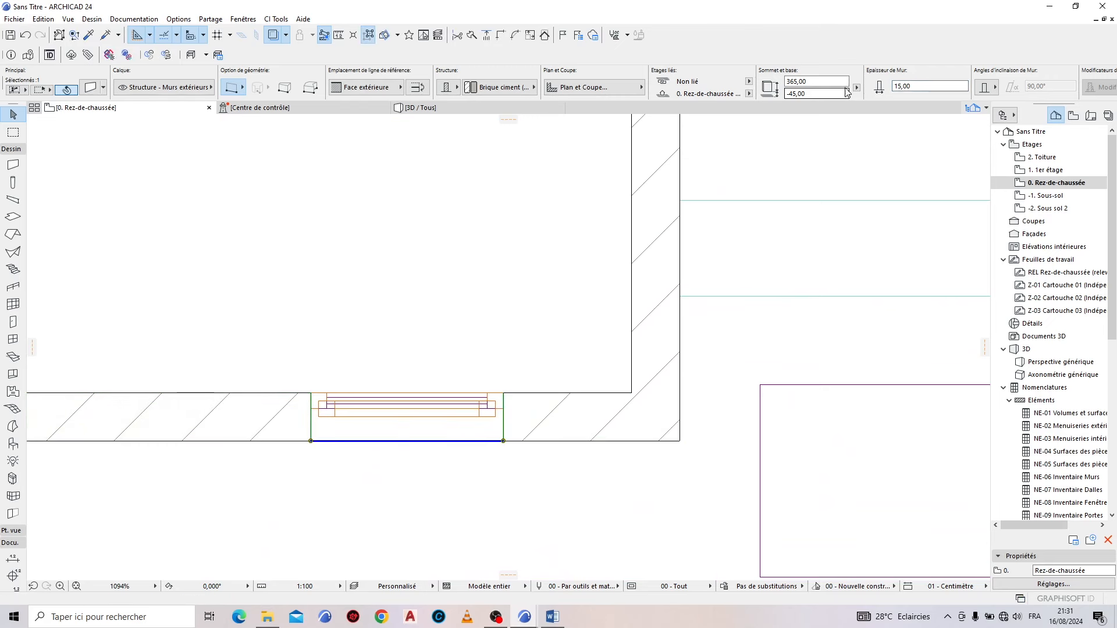
# Step: Set the window wall segment west of the porch to 10 cm thick and move it flush with the wall's inner face
pyautogui.click(494, 553)
pyautogui.click(482, 429)
pyautogui.hotkey('ctrl', 'd')
pyautogui.click(503, 441)
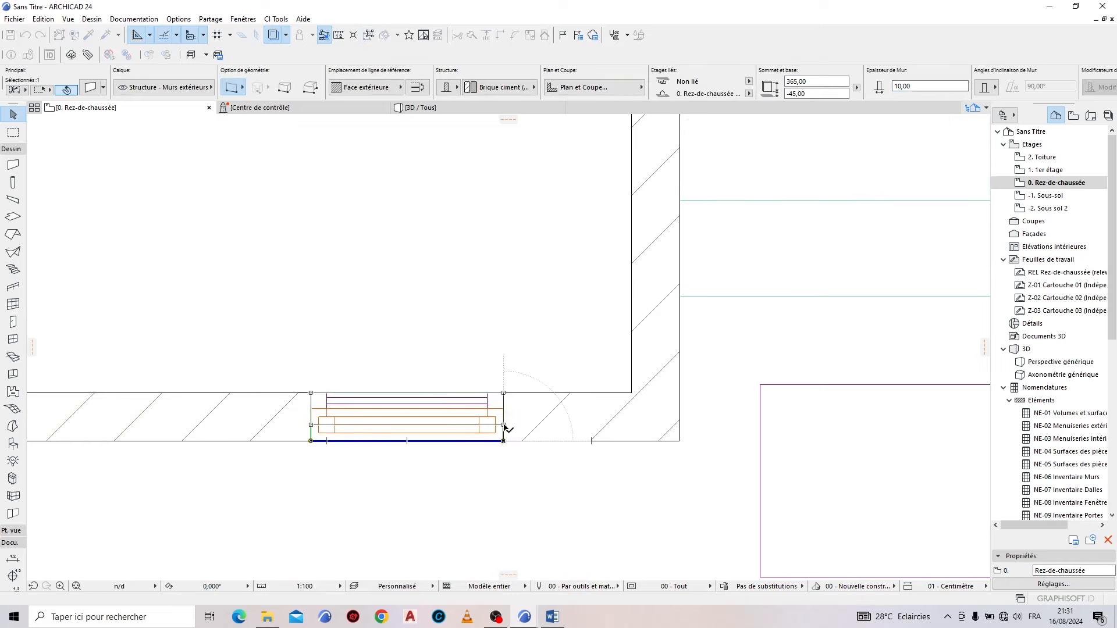
pyautogui.click(503, 426)
# Step: Split the western bedroom's south exterior wall at both jambs of its narrow window
pyautogui.scroll(-6, 547, 384)
pyautogui.scroll(3, 527, 347)
pyautogui.scroll(-6, 553, 447)
pyautogui.scroll(6, 469, 325)
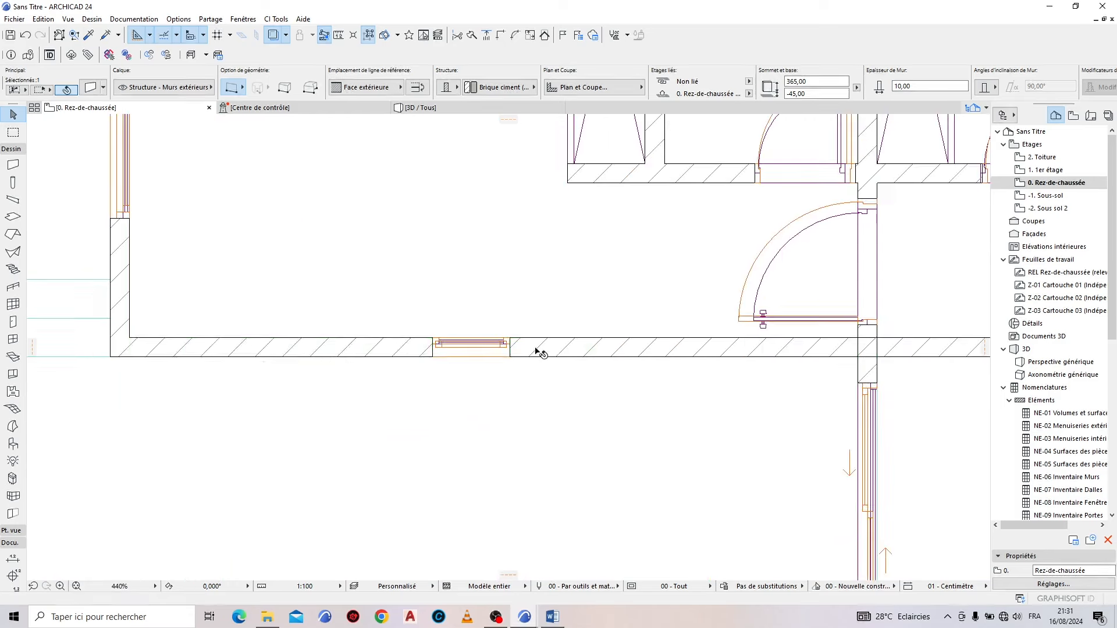
pyautogui.click(535, 349)
pyautogui.click(471, 35)
pyautogui.click(510, 338)
pyautogui.click(472, 35)
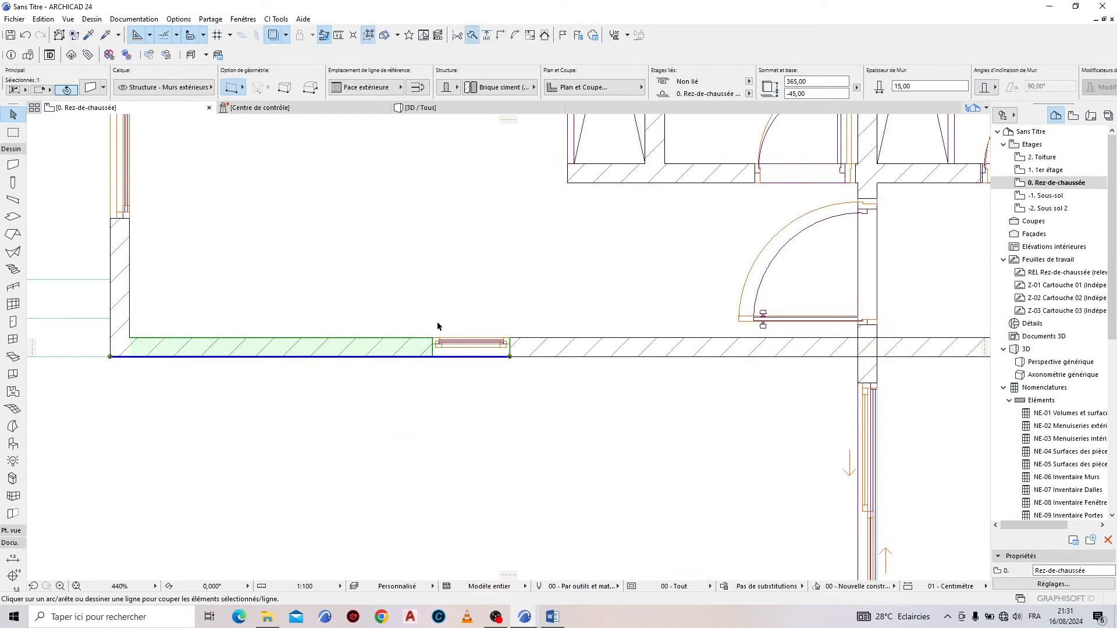
pyautogui.click(432, 338)
pyautogui.click(432, 357)
pyautogui.click(444, 372)
# Step: Set the bedroom's south window wall segment to 10 cm thick and move it 5 cm inward, flush with the inner face
pyautogui.moveTo(913, 87); pyautogui.dragTo(898, 86)
pyautogui.press('Return')
pyautogui.scroll(4, 510, 356)
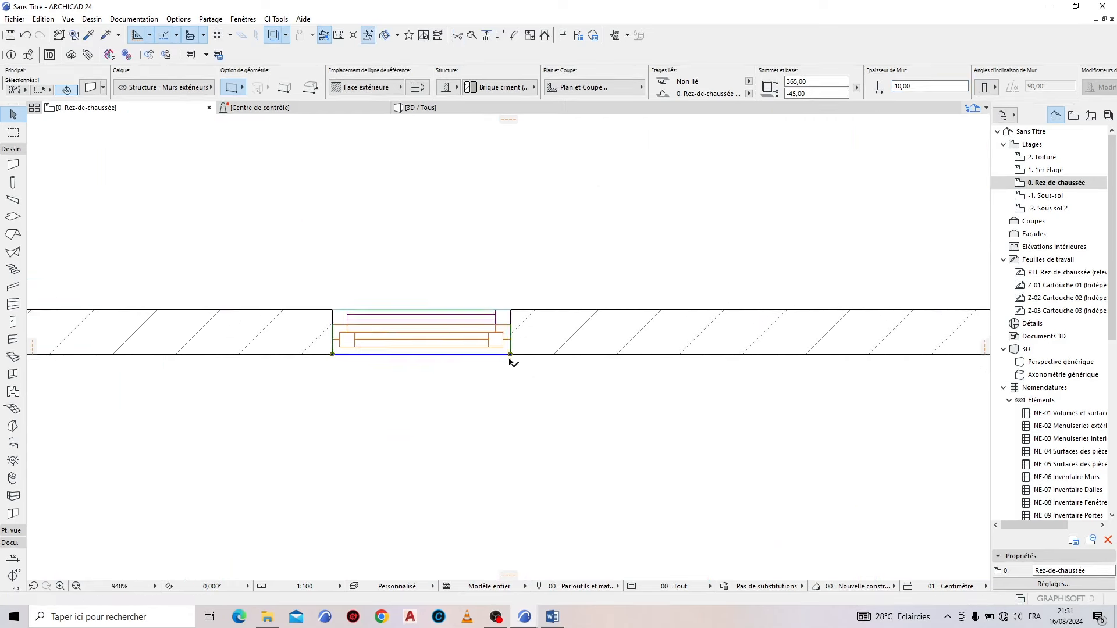
pyautogui.scroll(1, 582, 401)
pyautogui.hotkey('ctrl', 'd')
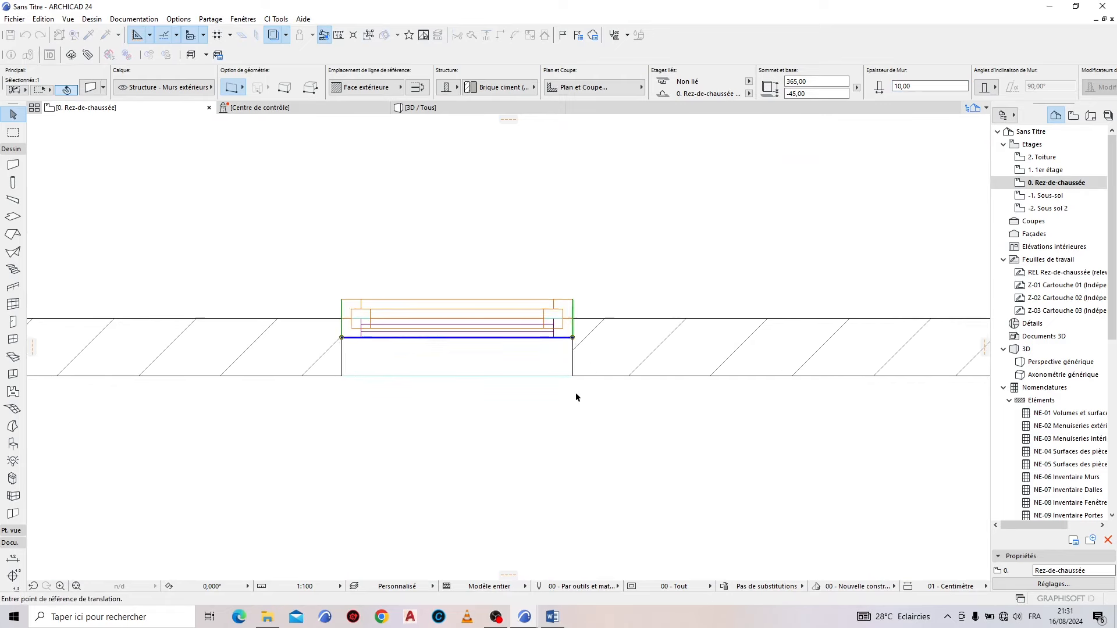
pyautogui.click(576, 395)
pyautogui.write('5')
pyautogui.press('Return')
# Step: Split the bedroom's west exterior wall at the north jamb of its sliding window
pyautogui.scroll(-10, 576, 401)
pyautogui.scroll(3, 505, 260)
pyautogui.click(493, 175)
pyautogui.click(472, 36)
pyautogui.scroll(12, 491, 189)
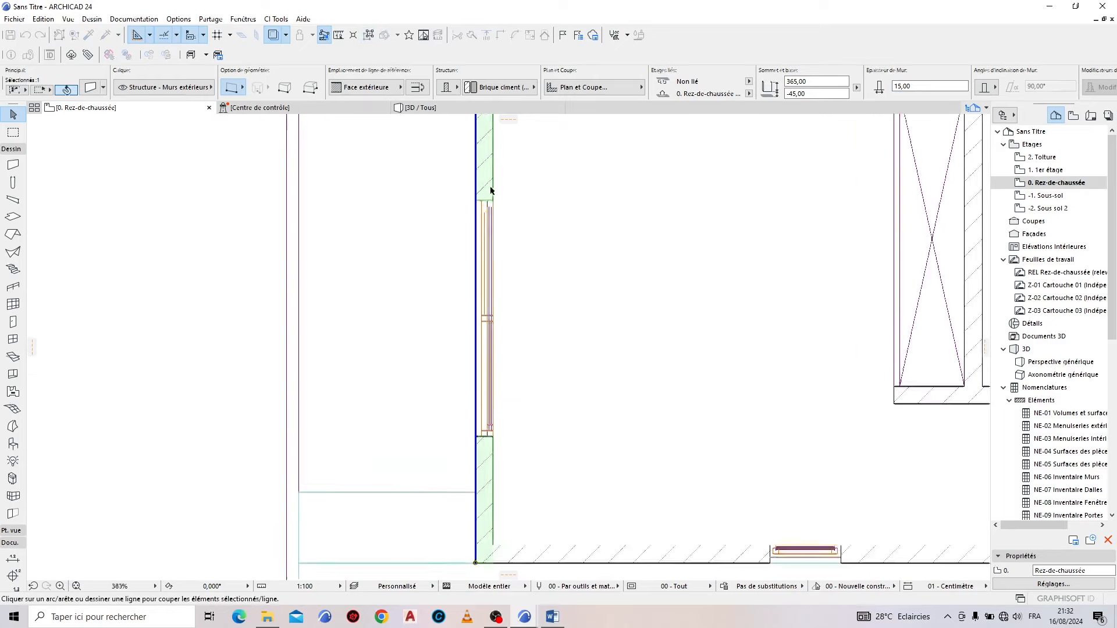
pyautogui.click(501, 242)
pyautogui.click(420, 243)
pyautogui.click(420, 246)
# Step: Split the remaining west wall piece at the sliding window's south jamb, keeping the window segment selected
pyautogui.scroll(-10, 532, 183)
pyautogui.scroll(-3, 530, 179)
pyautogui.click(472, 35)
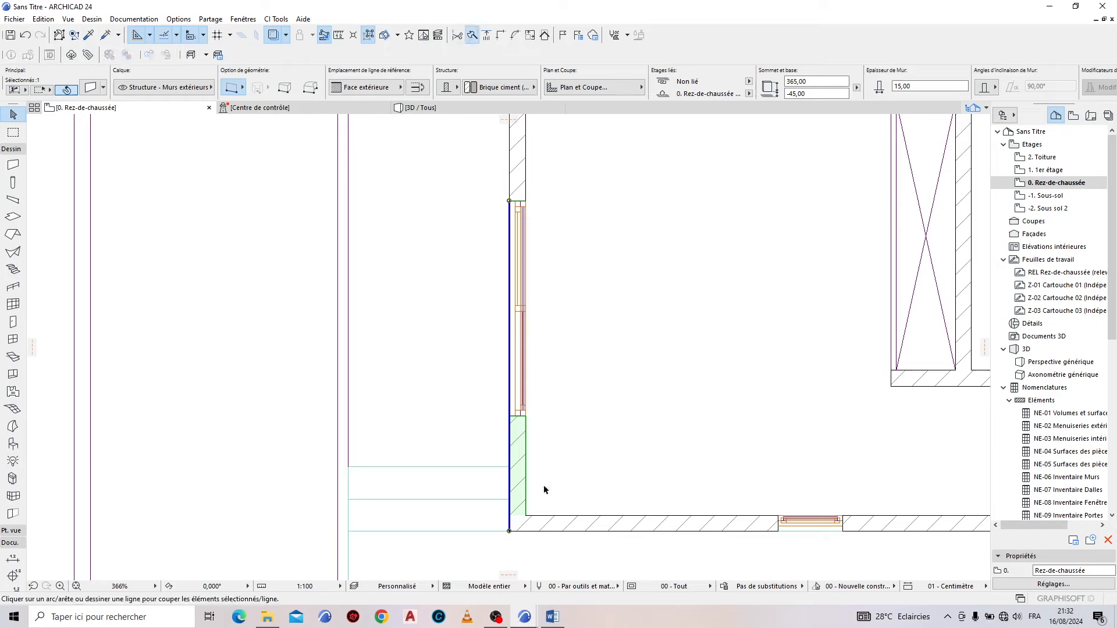
pyautogui.scroll(8, 527, 411)
pyautogui.click(524, 418)
pyautogui.click(436, 417)
pyautogui.click(437, 408)
# Step: Set the west sliding window's wall segment to 10 cm thick and move it flush with the wall's inner face
pyautogui.moveTo(932, 86); pyautogui.dragTo(842, 84)
pyautogui.write('10')
pyautogui.press('Return')
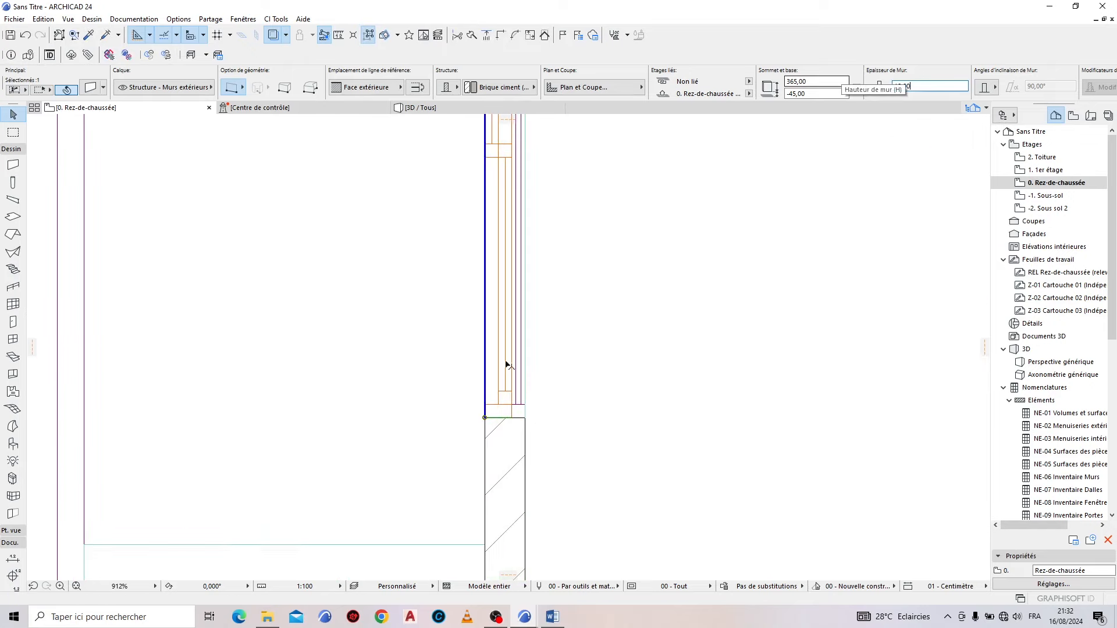
pyautogui.scroll(-8, 413, 392)
pyautogui.scroll(-5, 407, 387)
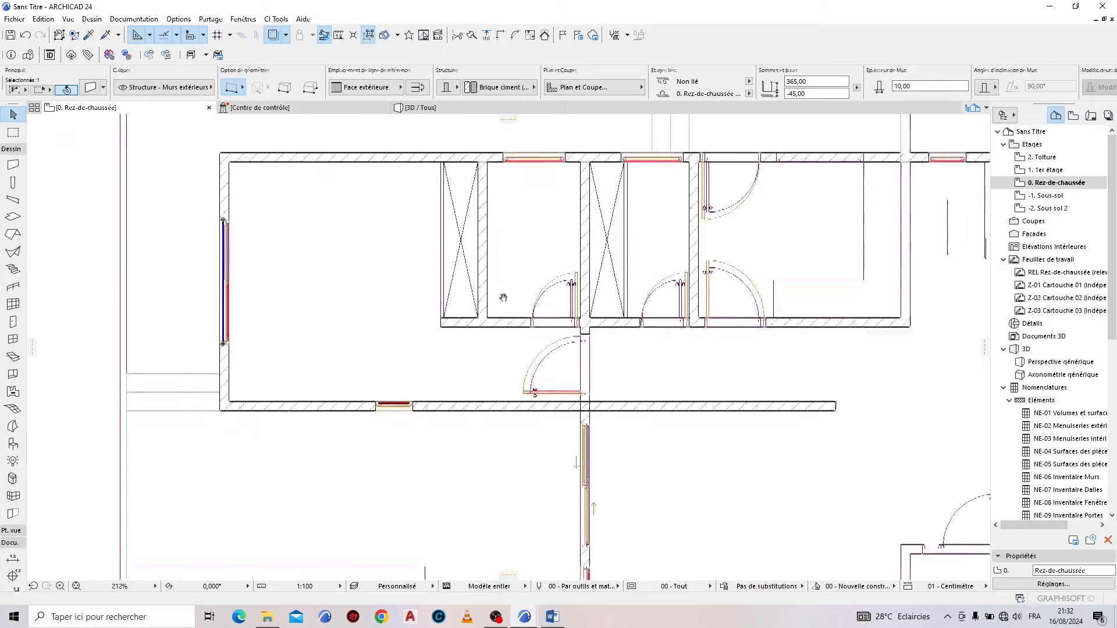
# Step: Split the north wall at the stairwell window's jambs, set that segment to 10 cm thick and move it flush with the inner face
pyautogui.scroll(15, 586, 203)
pyautogui.click(472, 35)
pyautogui.moveTo(932, 86); pyautogui.dragTo(842, 84)
pyautogui.write('10')
pyautogui.press('Return')
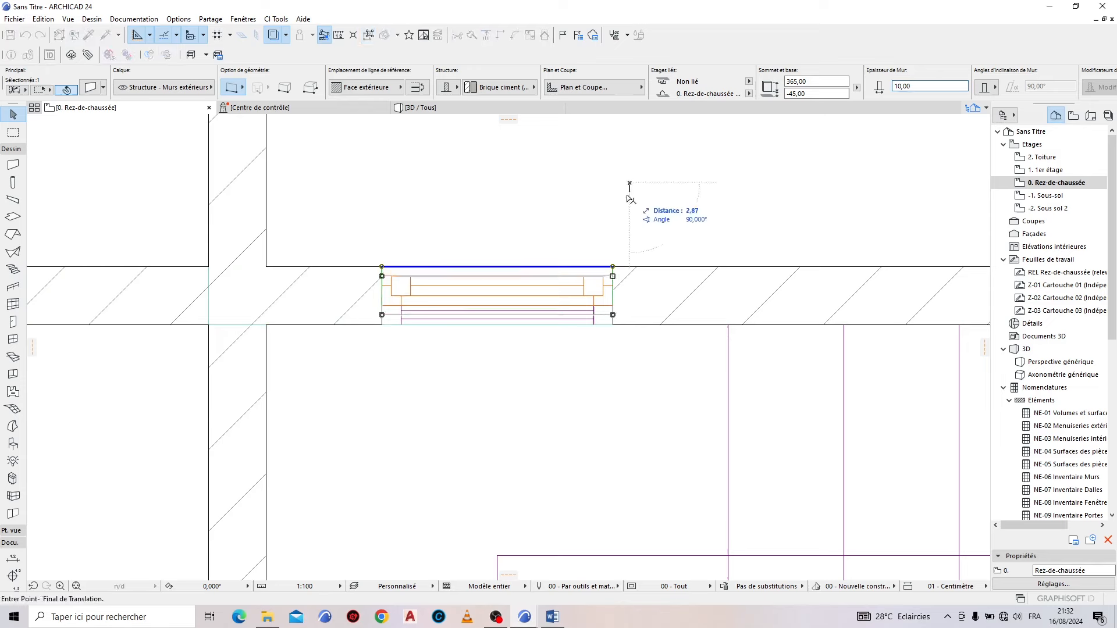
pyautogui.press('Escape')
# Step: Split the east exterior wall at both jambs of the large sliding window in the southeast room
pyautogui.scroll(-11, 379, 227)
pyautogui.scroll(4, 632, 548)
pyautogui.click(603, 541)
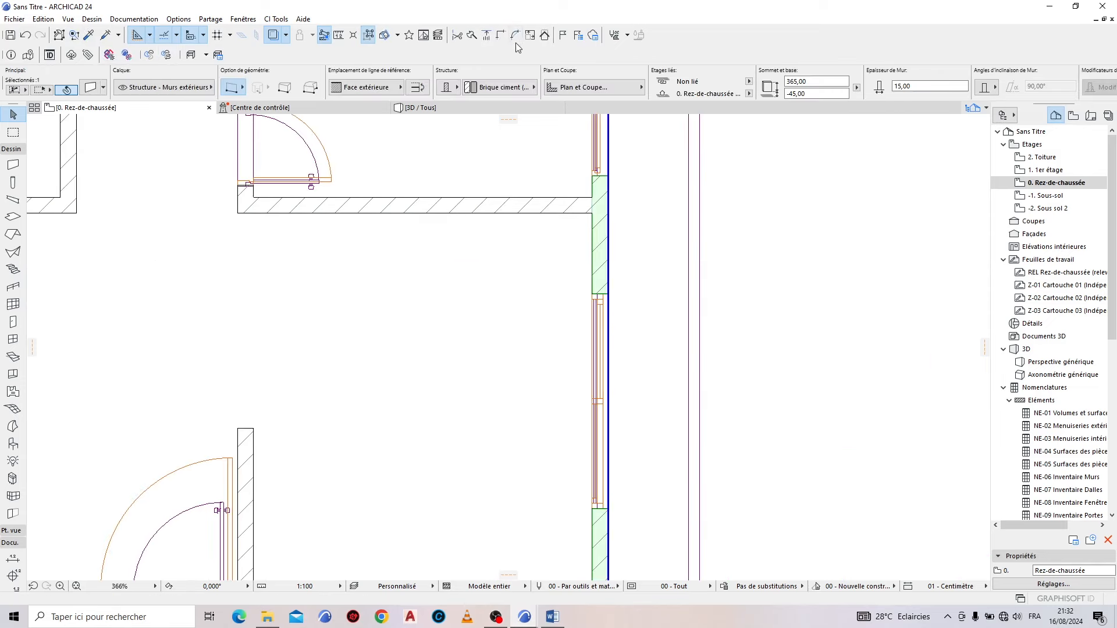
pyautogui.scroll(5, 610, 294)
pyautogui.scroll(-5, 610, 378)
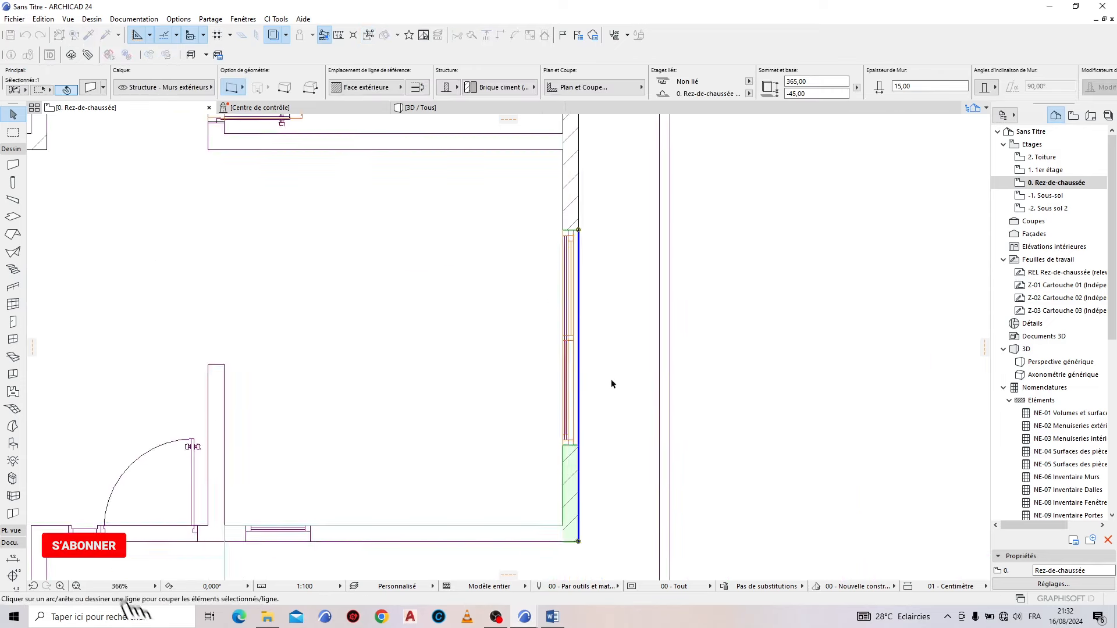
pyautogui.scroll(6, 582, 442)
# Step: Set the east sliding window's wall segment to 10 cm thick and move it flush with the wall's inner face
pyautogui.moveTo(931, 86); pyautogui.dragTo(833, 86)
pyautogui.write('10')
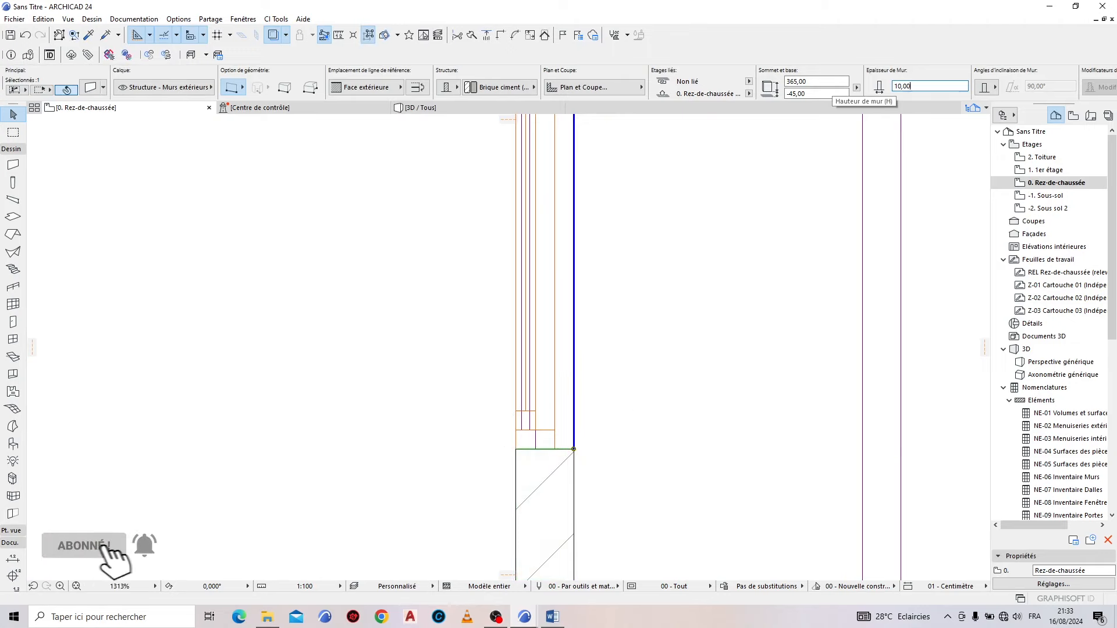
pyautogui.press('Return')
pyautogui.scroll(-4, 630, 442)
pyautogui.press('Escape')
pyautogui.scroll(-7, 628, 441)
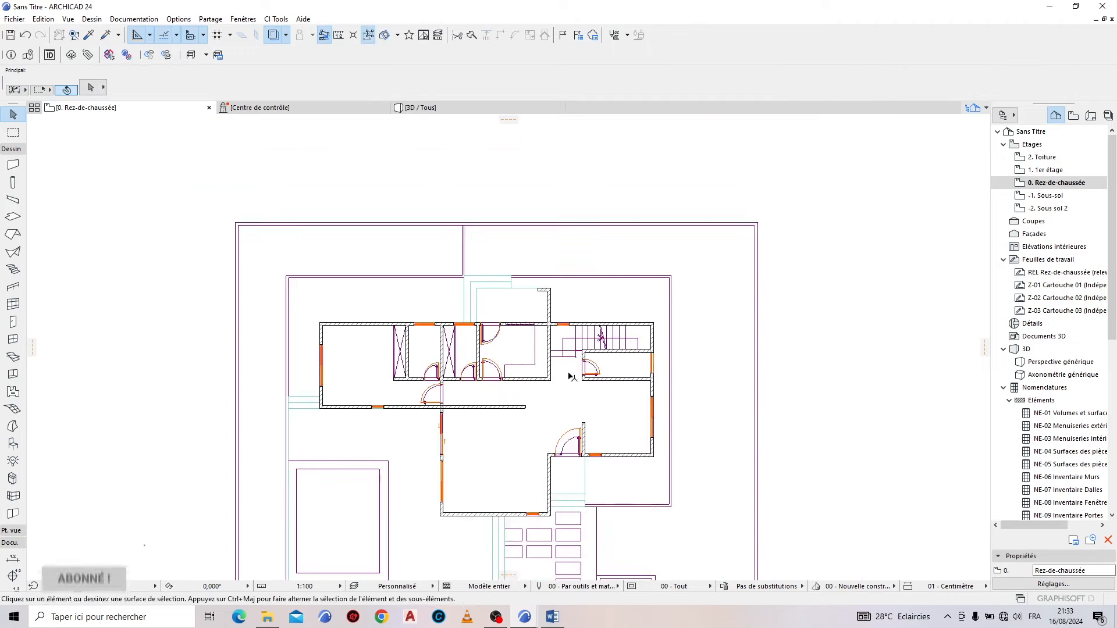
# Step: Split the north exterior wall at both jambs of the window in the room between the two closets
pyautogui.scroll(7, 442, 318)
pyautogui.click(469, 377)
pyautogui.click(472, 36)
pyautogui.scroll(3, 435, 407)
pyautogui.click(454, 339)
pyautogui.click(454, 400)
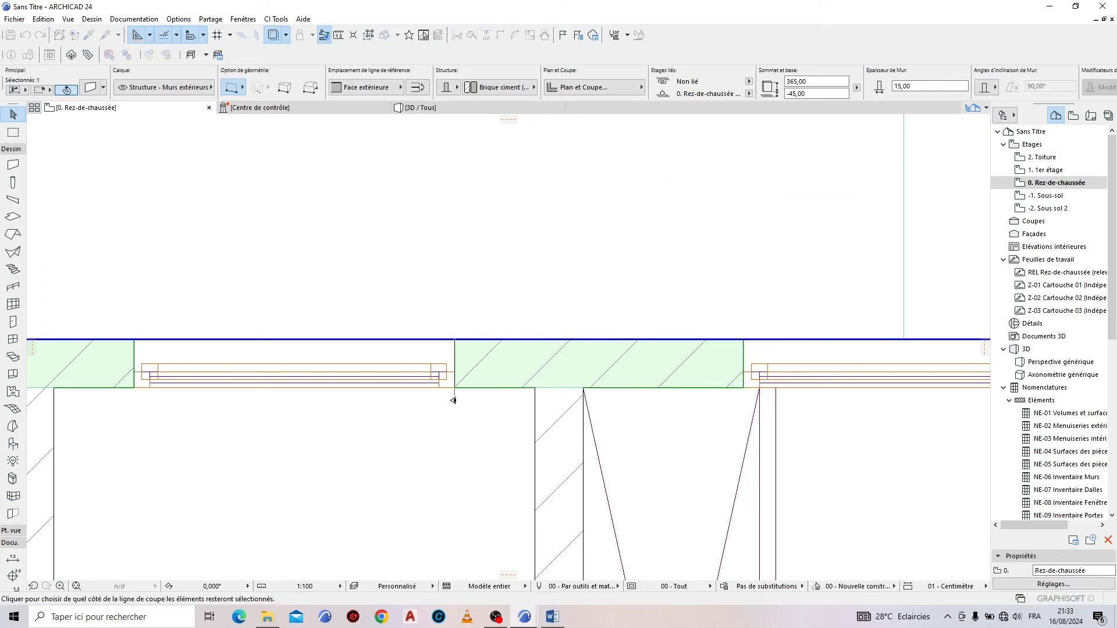
pyautogui.click(453, 400)
pyautogui.click(471, 37)
pyautogui.click(134, 339)
pyautogui.click(133, 418)
pyautogui.click(134, 418)
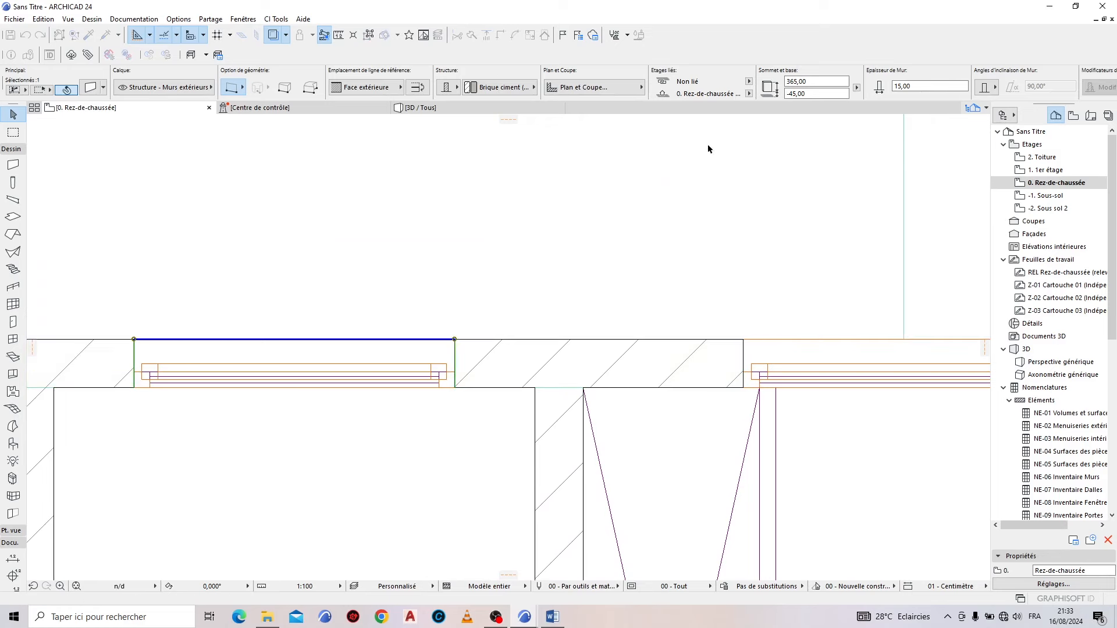
# Step: Set the window wall segment between the two closets to 10 cm thick and move it 5 cm inward
pyautogui.moveTo(922, 86); pyautogui.dragTo(858, 88)
pyautogui.write('10')
pyautogui.press('Return')
pyautogui.scroll(1, 440, 280)
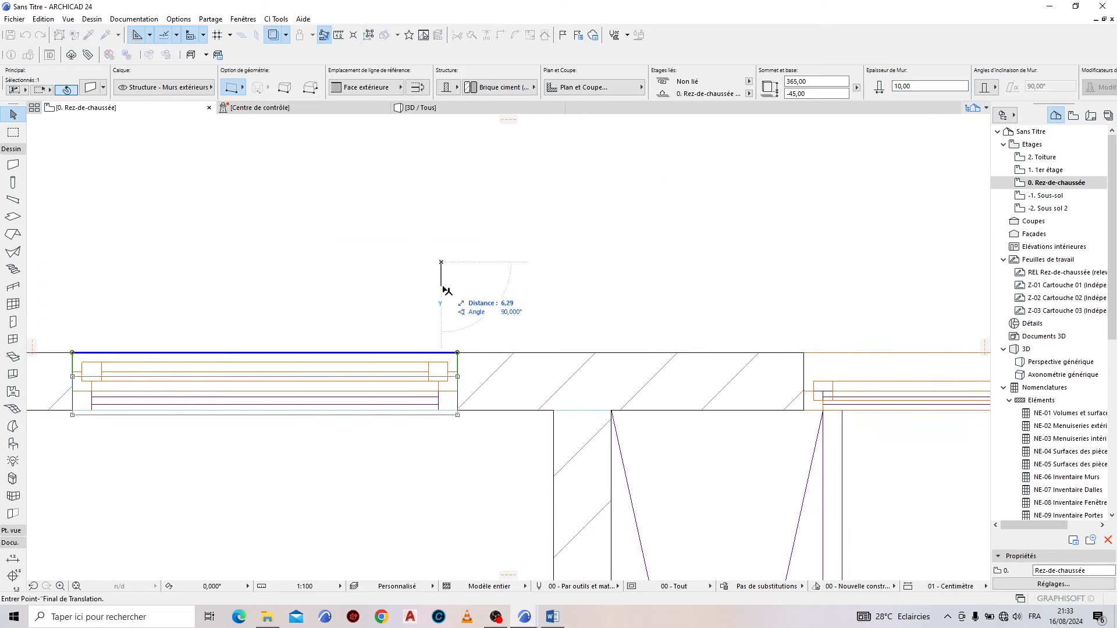
pyautogui.write('5')
pyautogui.press('Return')
# Step: Split the north exterior wall at both jambs of the window just west of the rear door
pyautogui.scroll(-8, 357, 353)
pyautogui.scroll(5, 559, 359)
pyautogui.click(560, 357)
pyautogui.click(472, 37)
pyautogui.click(549, 342)
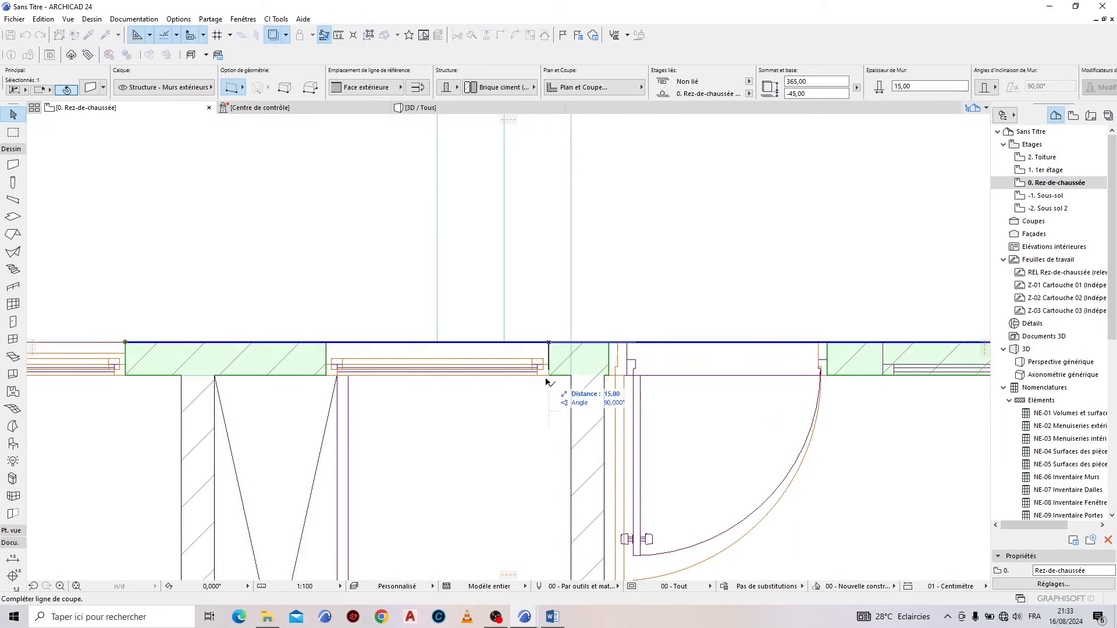
pyautogui.click(548, 387)
pyautogui.click(523, 393)
pyautogui.click(472, 37)
pyautogui.click(326, 342)
pyautogui.click(326, 387)
pyautogui.click(335, 388)
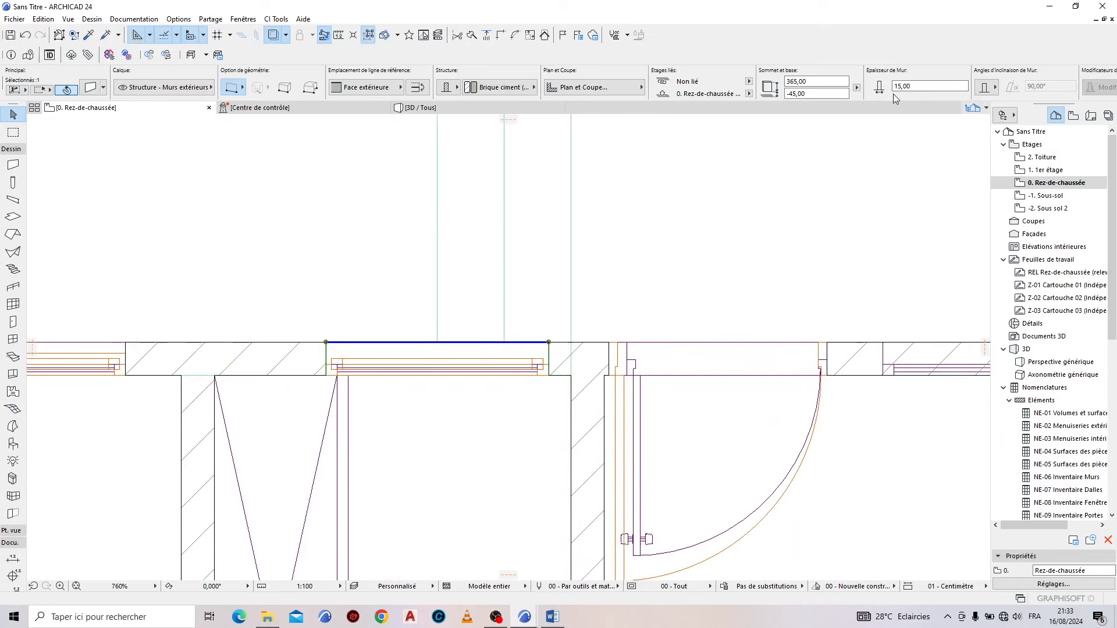
# Step: Set the window wall segment west of the rear door to 10 cm thick and move it 5 cm inward
pyautogui.hotkey('ctrl', 'd')
pyautogui.click(542, 407)
pyautogui.write('5')
pyautogui.press('Return')
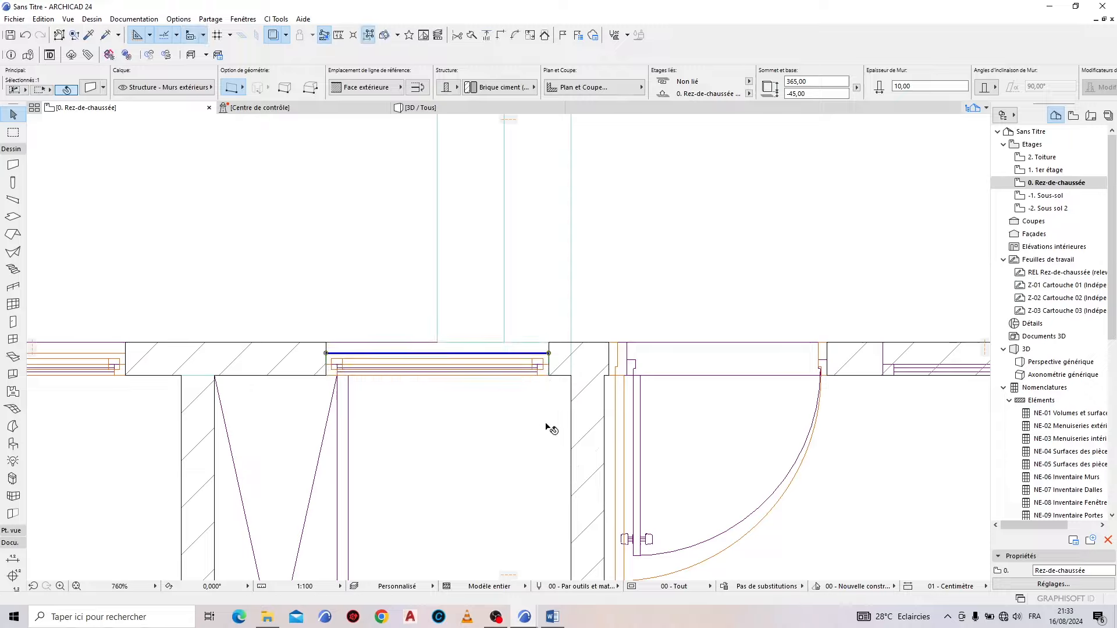
pyautogui.click(549, 427)
# Step: Pick up the default window settings from the two-leaf sliding window in the east exterior wall
pyautogui.scroll(-5, 477, 369)
pyautogui.scroll(-3, 478, 368)
pyautogui.scroll(7, 583, 350)
pyautogui.scroll(-6, 553, 308)
pyautogui.scroll(4, 576, 322)
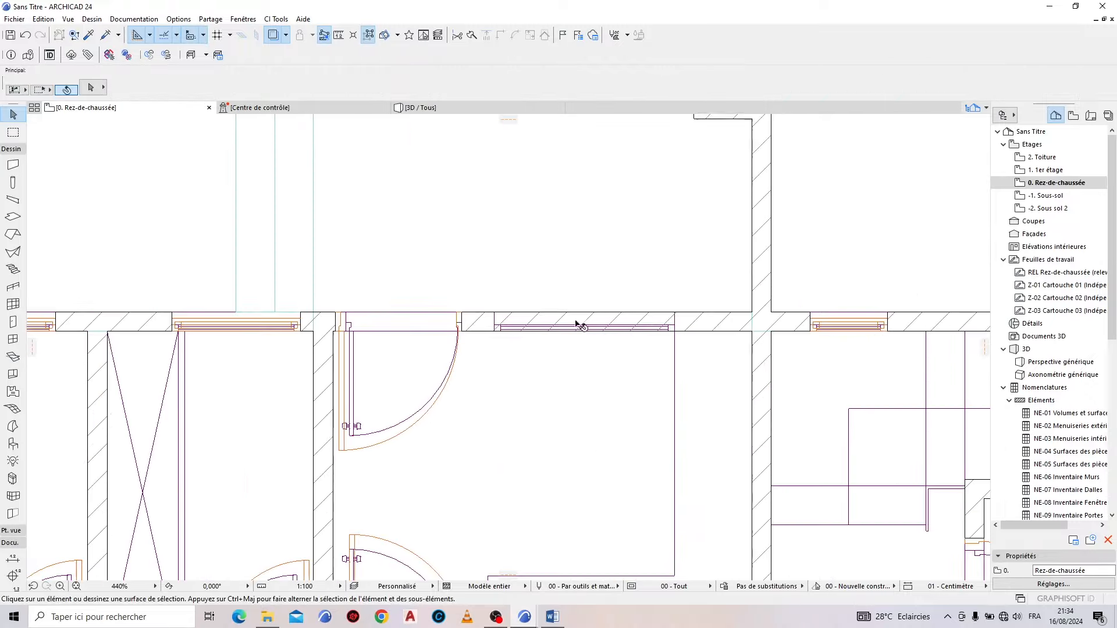
pyautogui.scroll(-7, 552, 311)
pyautogui.scroll(7, 790, 509)
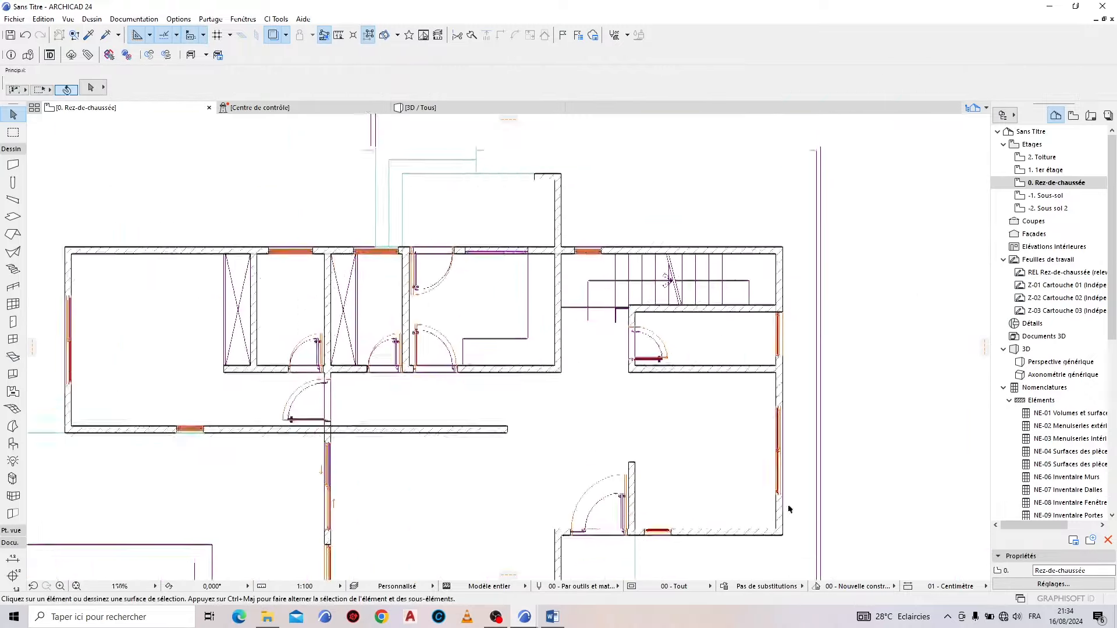
pyautogui.click(89, 35)
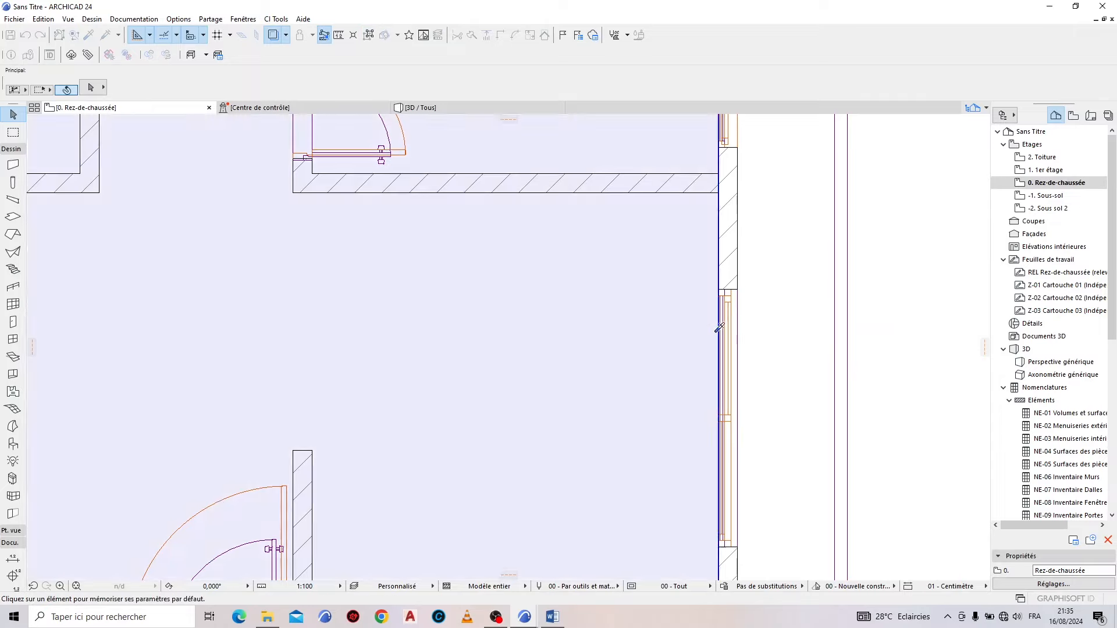
pyautogui.click(727, 422)
pyautogui.scroll(-2, 795, 461)
pyautogui.scroll(-3, 795, 460)
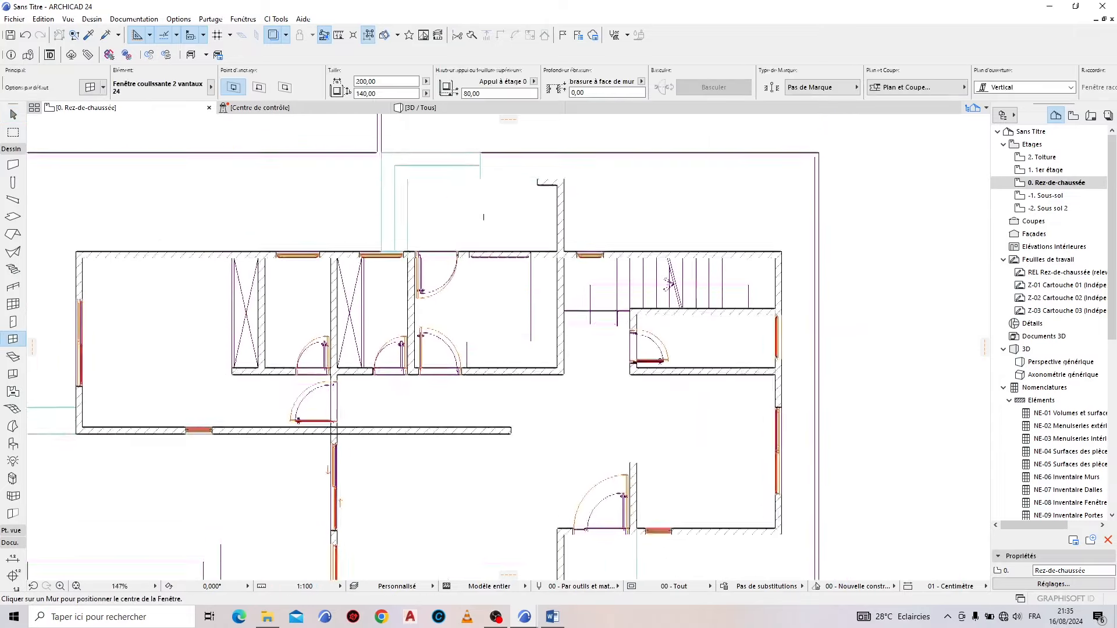
# Step: Set the window width to 140 cm and place the sliding window in the drawn north wall opening east of the rear door
pyautogui.scroll(3, 482, 218)
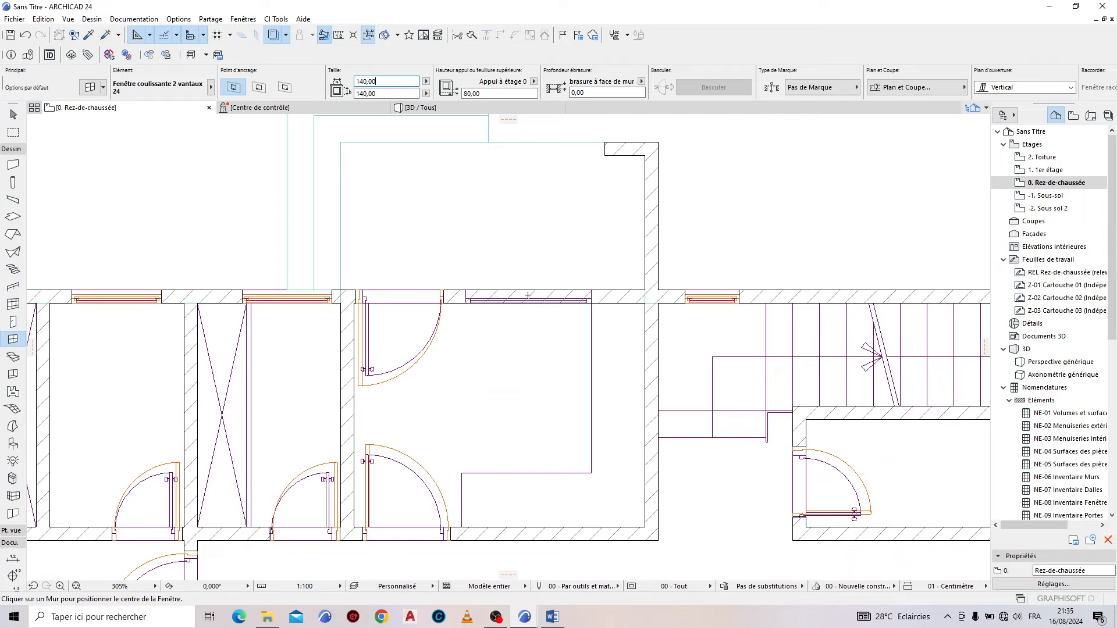
pyautogui.scroll(4, 528, 295)
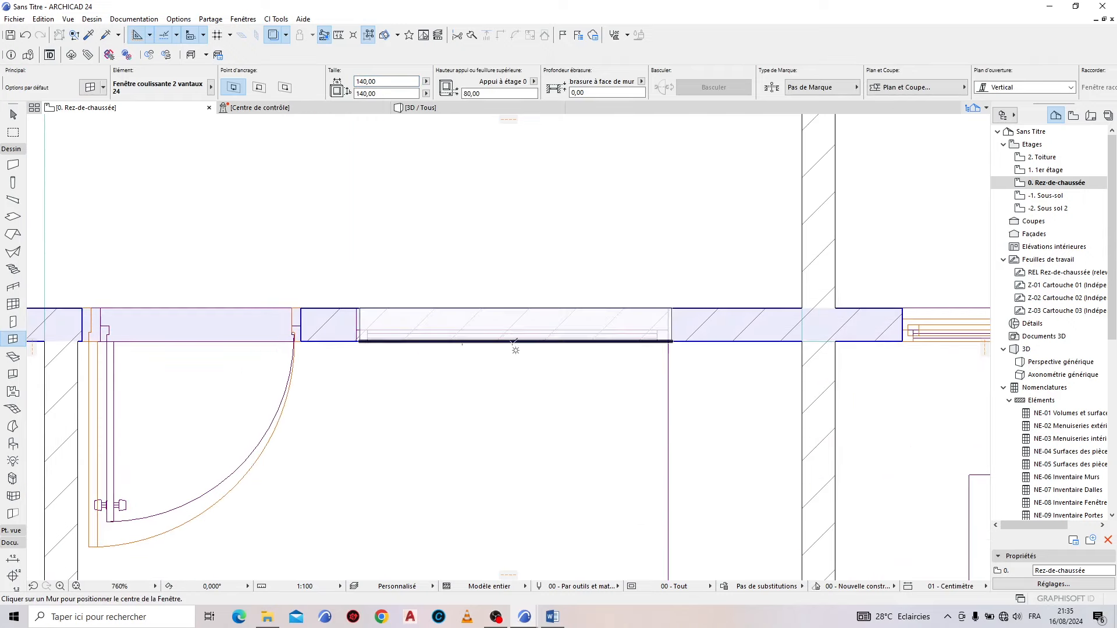
pyautogui.click(514, 342)
pyautogui.click(563, 250)
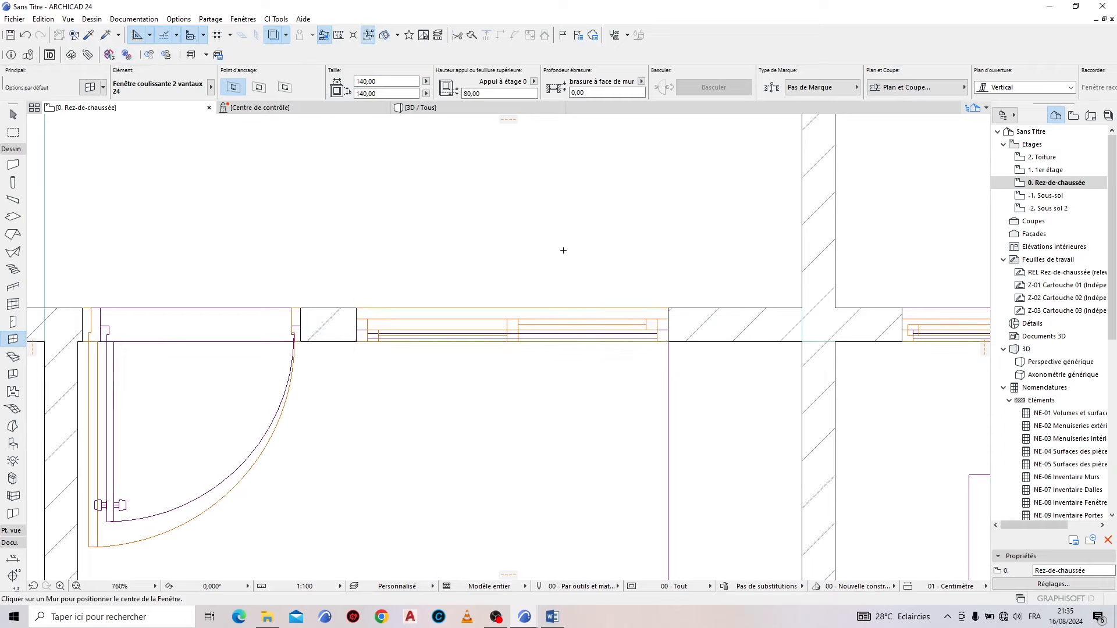
# Step: Split the living room's west exterior wall at the north jamb of its southern sliding window
pyautogui.scroll(-8, 563, 251)
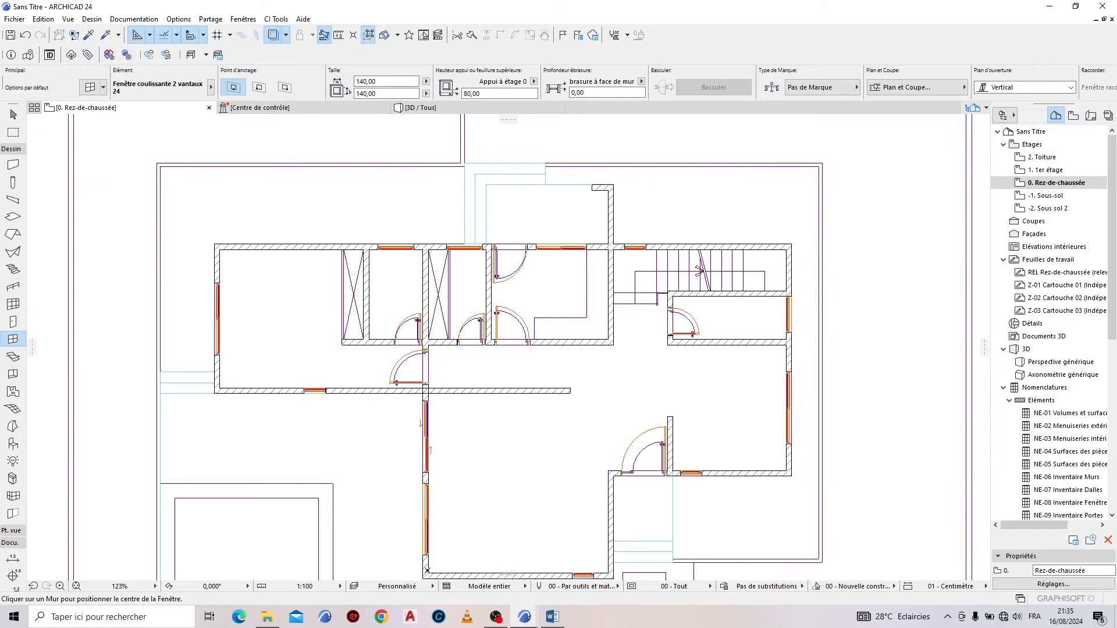
pyautogui.scroll(3, 426, 571)
pyautogui.press('Escape')
pyautogui.click(423, 557)
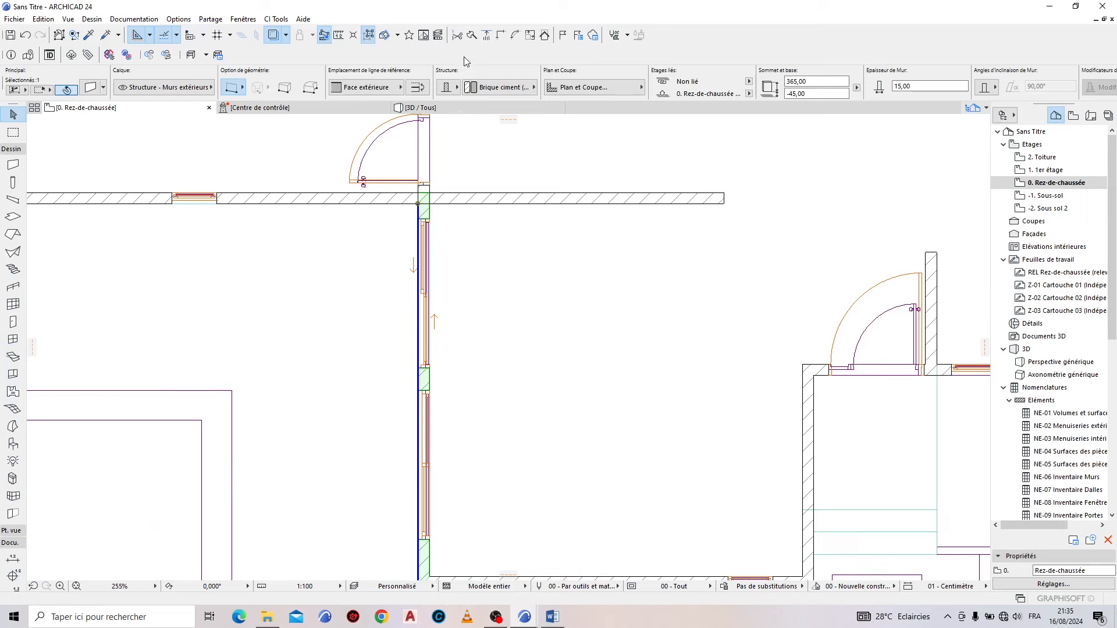
pyautogui.click(472, 37)
pyautogui.scroll(7, 417, 390)
pyautogui.click(426, 397)
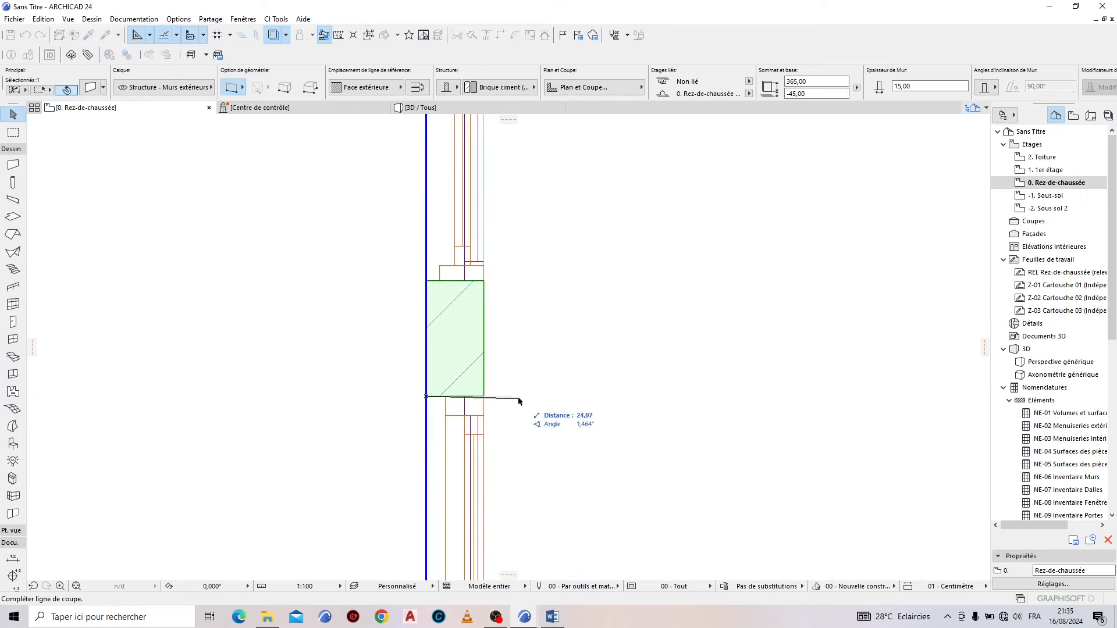
pyautogui.click(520, 397)
pyautogui.click(522, 453)
# Step: Split the living room's remaining west wall piece at the southern sliding window's south jamb, keeping the window segment selected
pyautogui.click(473, 39)
pyautogui.scroll(4, 474, 415)
pyautogui.scroll(-8, 524, 274)
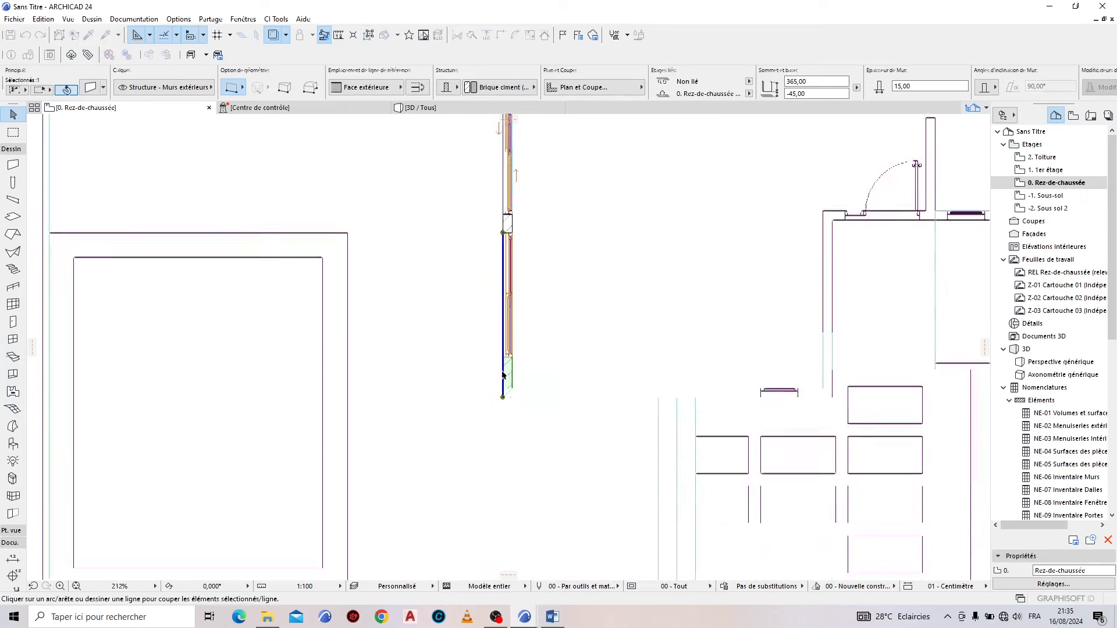
pyautogui.scroll(5, 508, 391)
pyautogui.click(448, 268)
pyautogui.click(542, 268)
pyautogui.click(563, 232)
# Step: Set the living room's southern window wall segment to 10 cm thick and move it flush with the wall's inner face
pyautogui.moveTo(919, 86); pyautogui.dragTo(851, 90)
pyautogui.write('10')
pyautogui.press('Return')
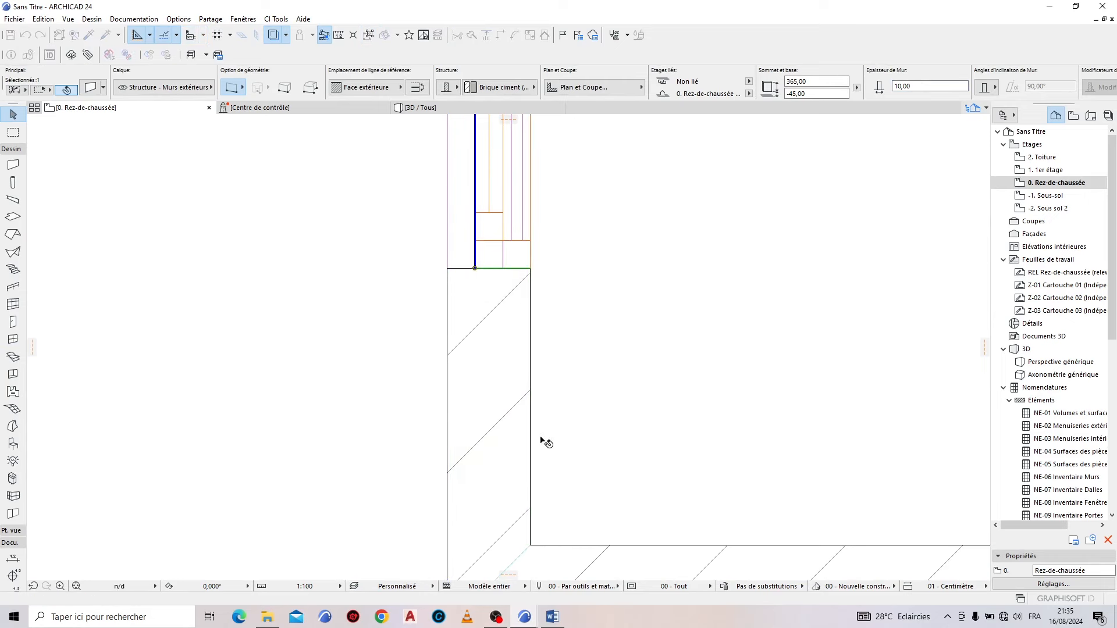
pyautogui.scroll(-10, 541, 439)
pyautogui.press('Escape')
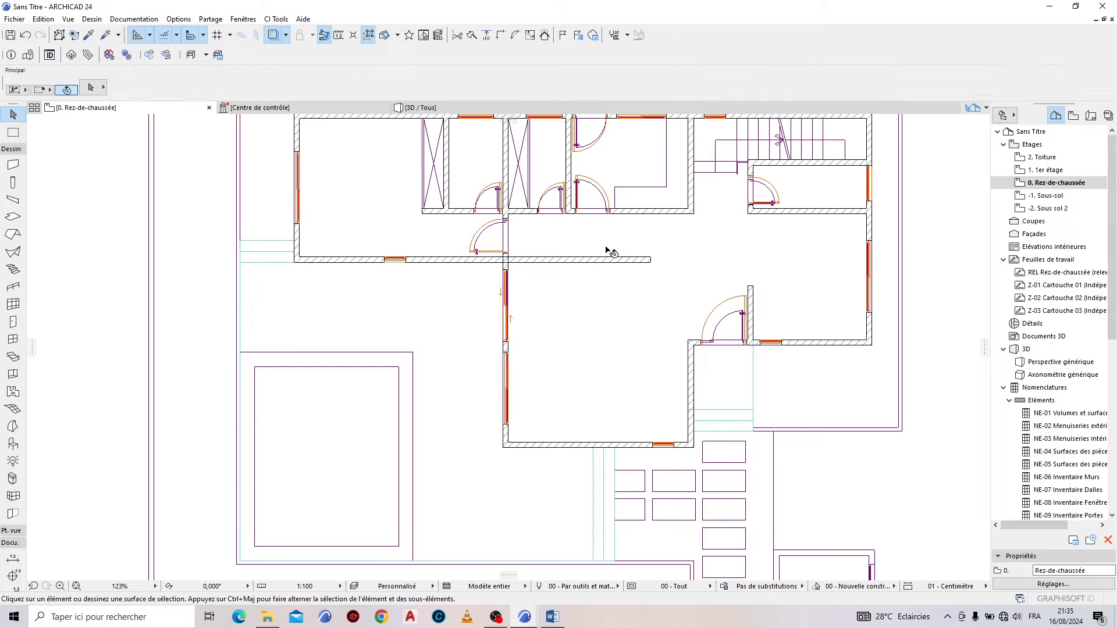
# Step: Switch to the 3D view and examine the recessed window wall segments on the entrance and east facades
pyautogui.press('F3')
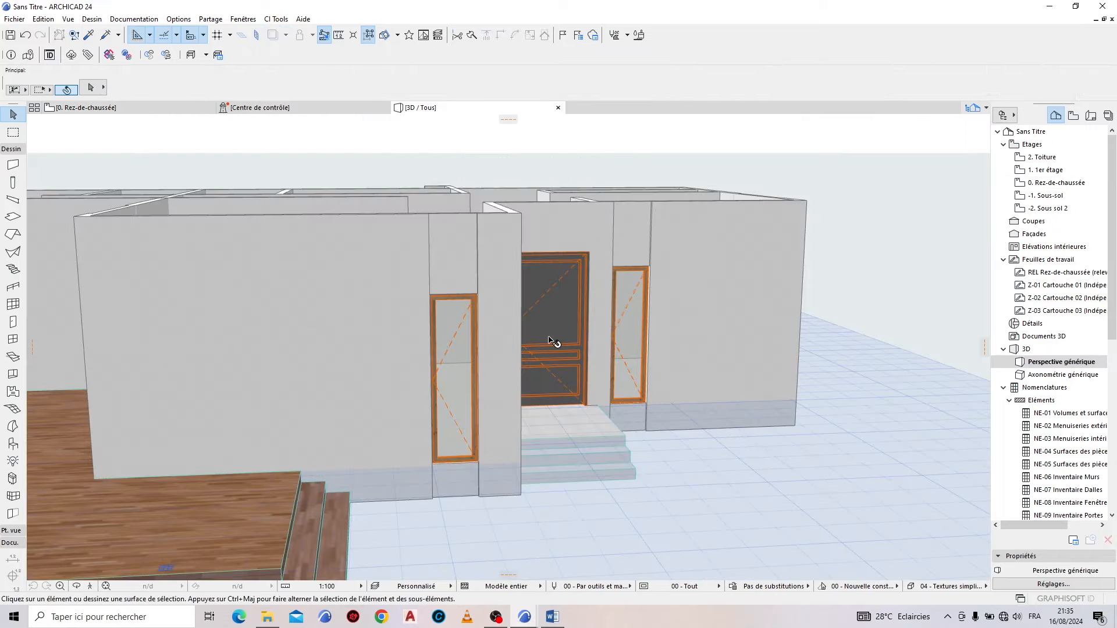
pyautogui.scroll(-7, 568, 416)
pyautogui.keyDown('shift'); pyautogui.moveTo(324, 470); pyautogui.dragTo(327, 407, button='middle'); pyautogui.keyUp('shift')
pyautogui.scroll(8, 513, 334)
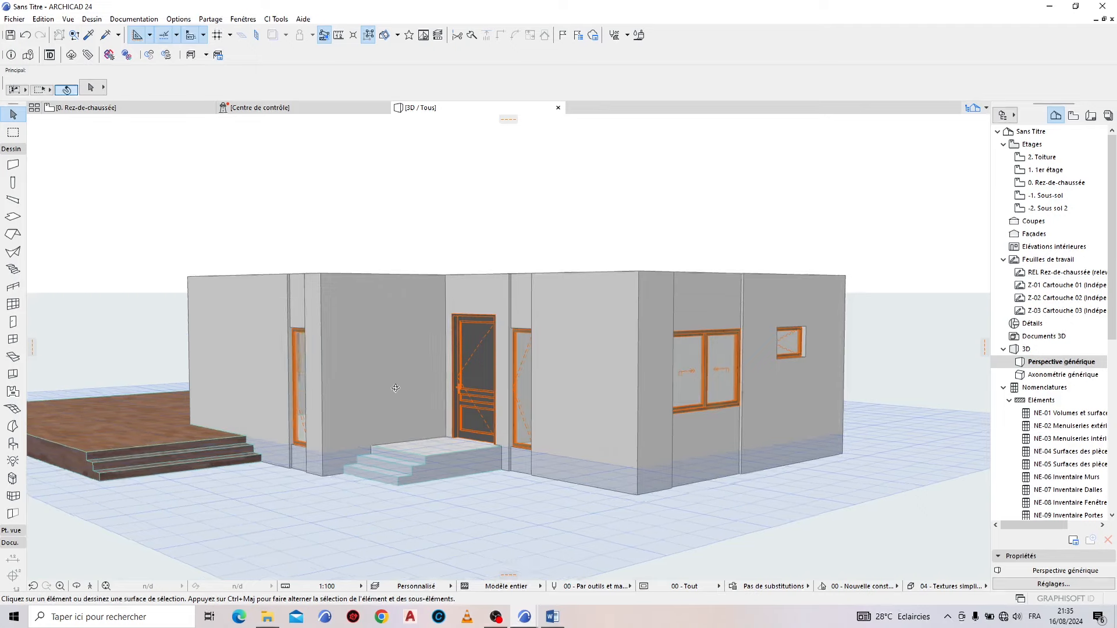
pyautogui.keyDown('shift'); pyautogui.moveTo(707, 380); pyautogui.dragTo(451, 409, button='middle'); pyautogui.keyUp('shift')
pyautogui.scroll(2, 336, 396)
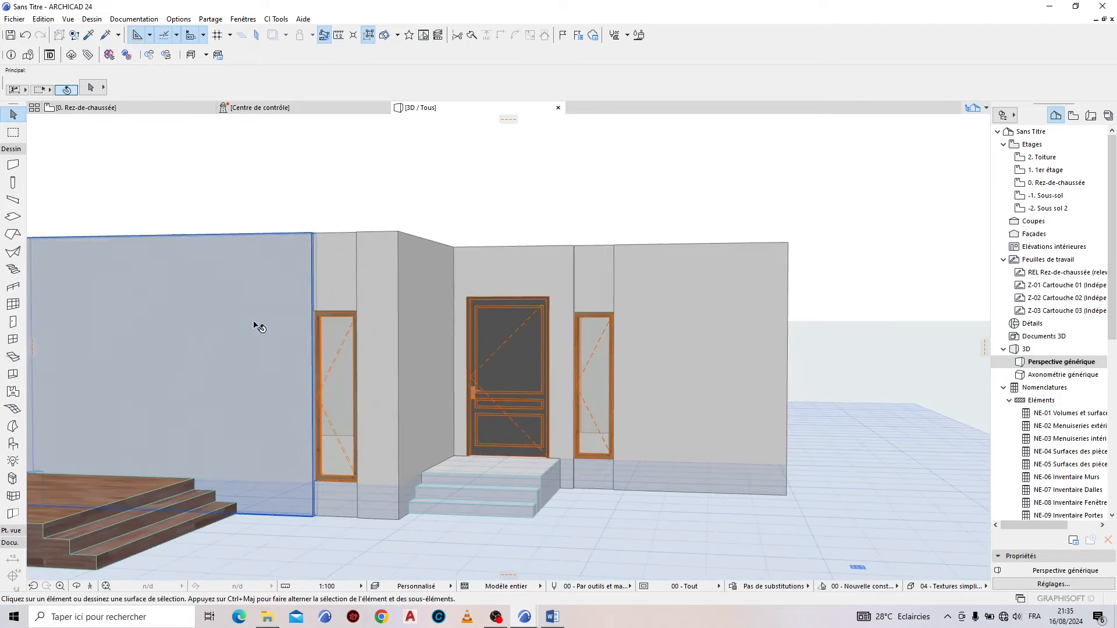
# Step: Select the thick exterior wall pieces around the house, excluding the recessed window segments, and override their surface with Enduit - Beige nature
pyautogui.click(256, 324)
pyautogui.keyDown('shift'); pyautogui.click(384, 289); pyautogui.keyUp('shift')
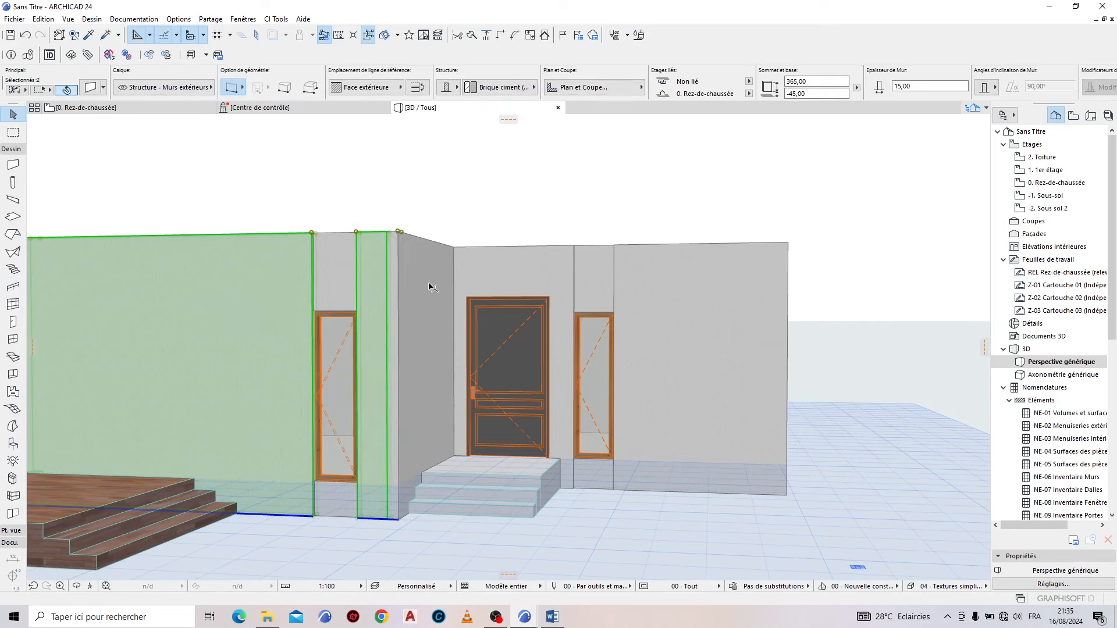
pyautogui.keyDown('shift'); pyautogui.click(428, 282); pyautogui.keyUp('shift')
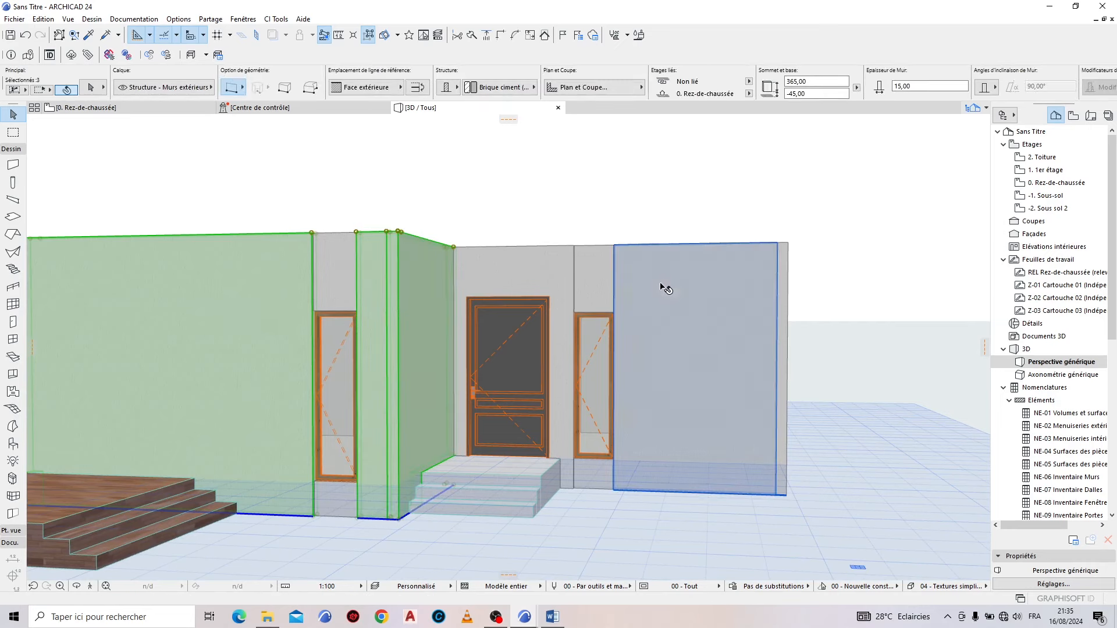
pyautogui.keyDown('shift'); pyautogui.click(663, 288); pyautogui.keyUp('shift')
pyautogui.keyDown('shift'); pyautogui.click(518, 269); pyautogui.keyUp('shift')
pyautogui.keyDown('shift'); pyautogui.moveTo(783, 405); pyautogui.dragTo(465, 303, button='middle'); pyautogui.keyUp('shift')
pyautogui.scroll(-4, 585, 466)
pyautogui.keyDown('shift'); pyautogui.click(413, 271); pyautogui.keyUp('shift')
pyautogui.keyDown('shift'); pyautogui.click(598, 271); pyautogui.keyUp('shift')
pyautogui.keyDown('shift'); pyautogui.moveTo(598, 271); pyautogui.dragTo(377, 393, button='middle'); pyautogui.keyUp('shift')
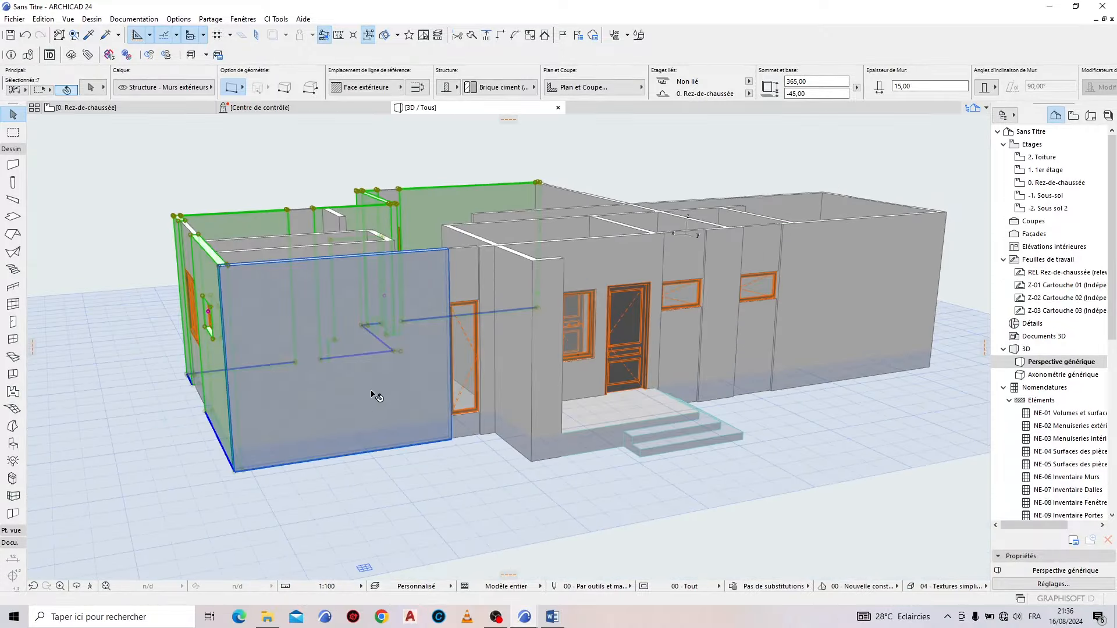
pyautogui.keyDown('shift'); pyautogui.click(376, 394); pyautogui.keyUp('shift')
pyautogui.keyDown('shift'); pyautogui.moveTo(519, 364); pyautogui.dragTo(529, 577, button='middle'); pyautogui.keyUp('shift')
pyautogui.scroll(-4, 529, 577)
pyautogui.keyDown('shift'); pyautogui.moveTo(663, 419); pyautogui.dragTo(541, 366, button='middle'); pyautogui.keyUp('shift')
pyautogui.scroll(3, 541, 357)
pyautogui.keyDown('shift'); pyautogui.click(541, 357); pyautogui.keyUp('shift')
pyautogui.keyDown('shift'); pyautogui.click(405, 315); pyautogui.keyUp('shift')
pyautogui.keyDown('shift'); pyautogui.moveTo(698, 454); pyautogui.dragTo(573, 451, button='middle'); pyautogui.keyUp('shift')
pyautogui.keyDown('shift'); pyautogui.click(553, 355); pyautogui.keyUp('shift')
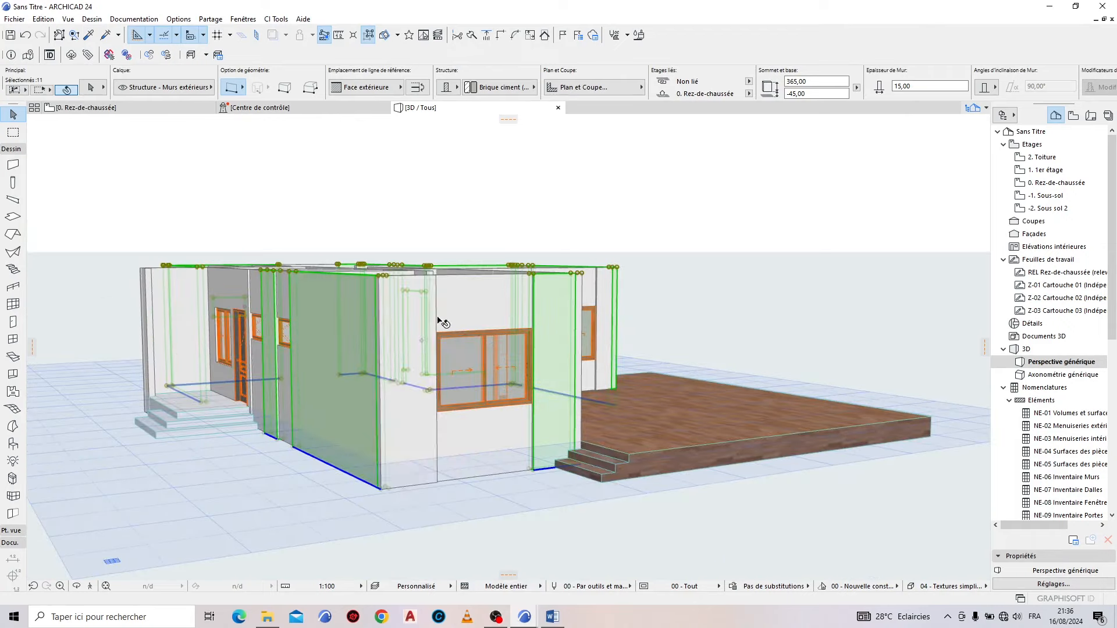
pyautogui.keyDown('shift'); pyautogui.click(410, 323); pyautogui.keyUp('shift')
pyautogui.keyDown('shift'); pyautogui.moveTo(695, 428); pyautogui.dragTo(279, 402, button='middle'); pyautogui.keyUp('shift')
pyautogui.keyDown('shift'); pyautogui.click(174, 353); pyautogui.keyUp('shift')
pyautogui.keyDown('shift'); pyautogui.click(294, 325); pyautogui.keyUp('shift')
pyautogui.keyDown('shift'); pyautogui.click(370, 301); pyautogui.keyUp('shift')
pyautogui.scroll(2, 466, 314)
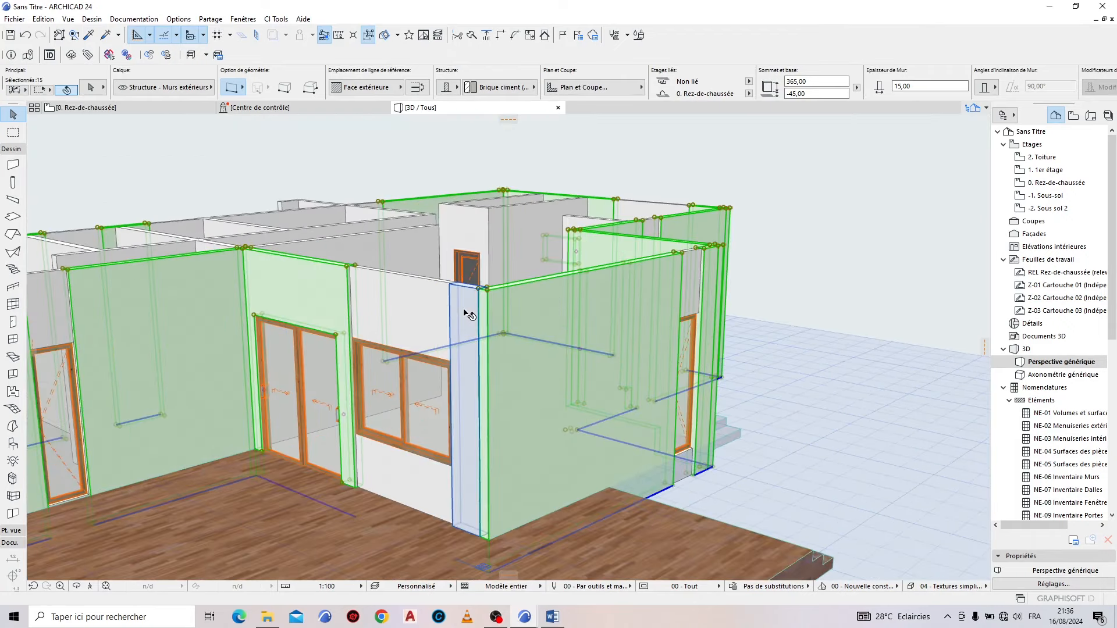
pyautogui.keyDown('shift'); pyautogui.click(466, 313); pyautogui.keyUp('shift')
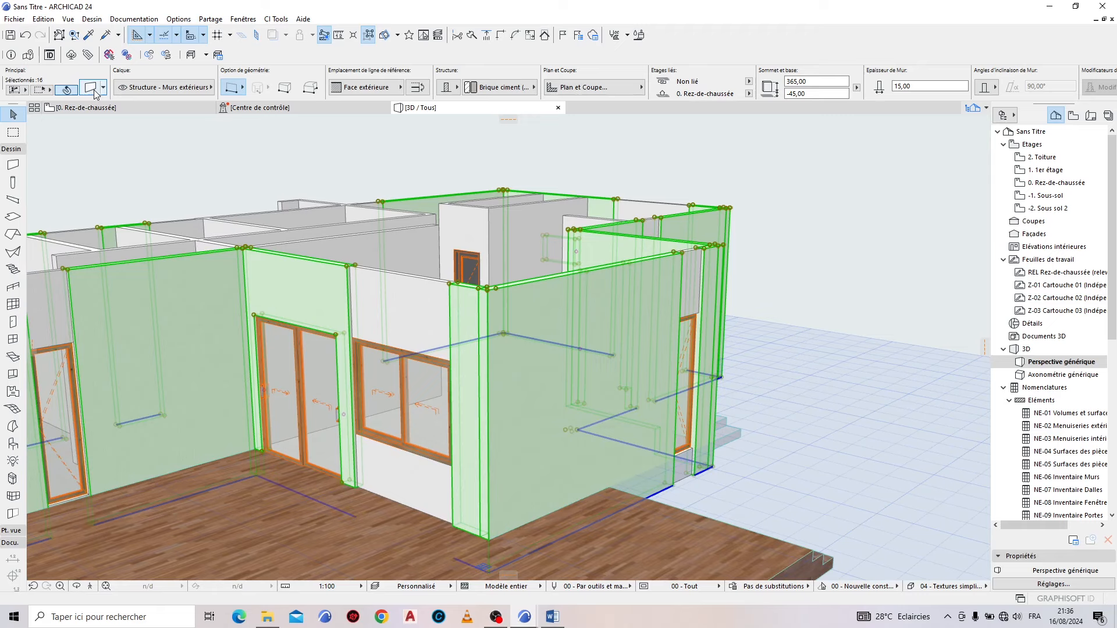
pyautogui.hotkey('ctrl', 't')
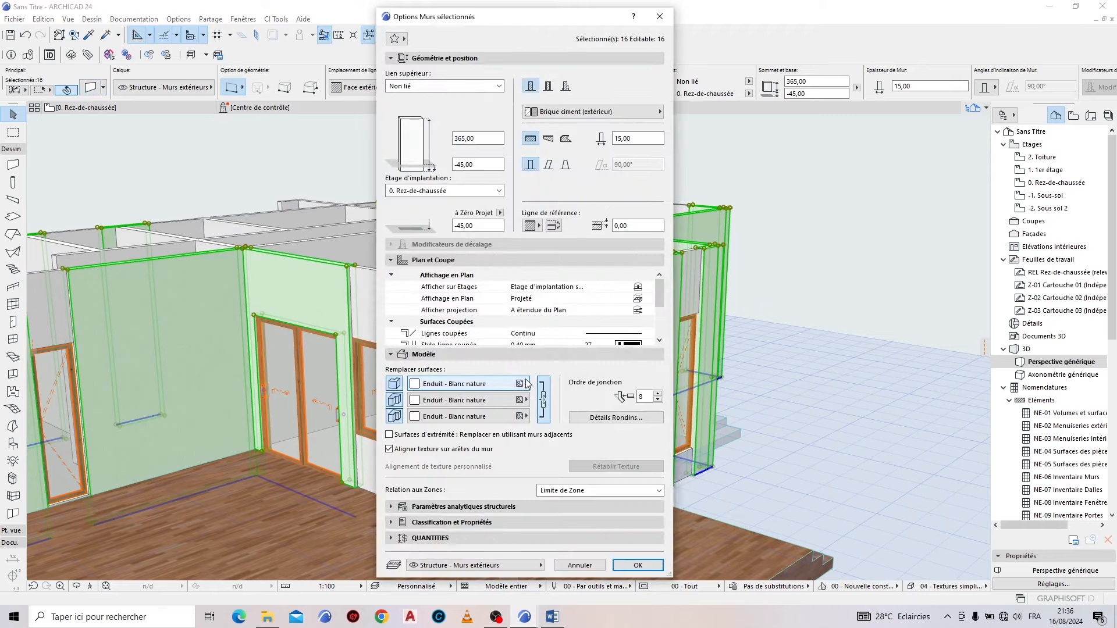
pyautogui.click(454, 384)
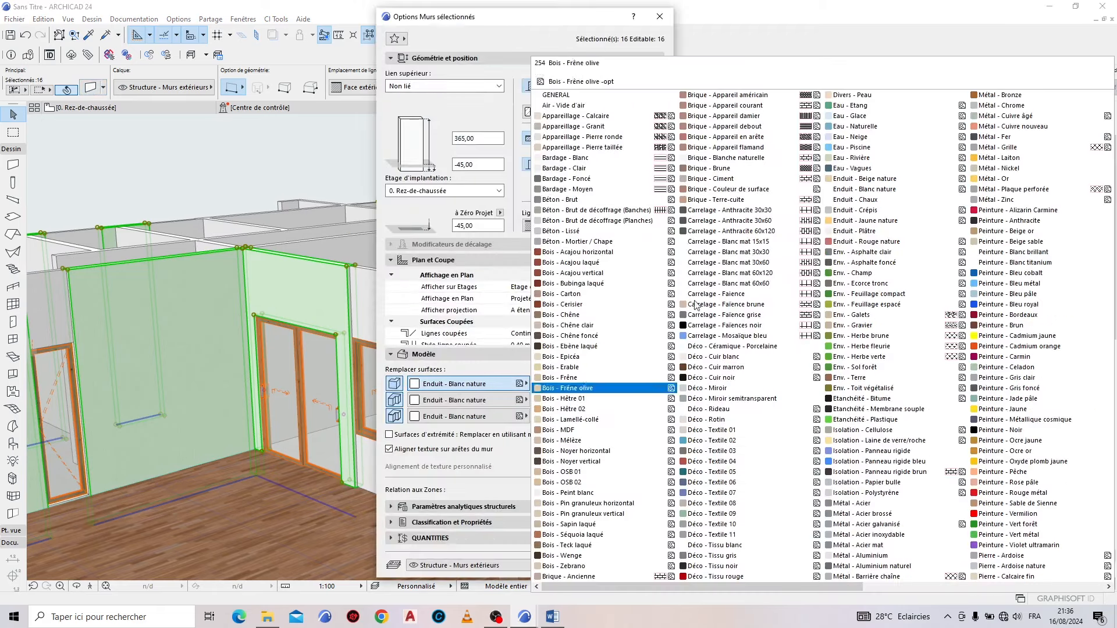
pyautogui.click(858, 179)
pyautogui.click(638, 566)
pyautogui.press('Escape')
# Step: Select the rear entrance wall that contains the door and sliding window, and open its wall settings
pyautogui.scroll(-5, 582, 442)
pyautogui.keyDown('shift'); pyautogui.moveTo(349, 460); pyautogui.dragTo(692, 487, button='middle'); pyautogui.keyUp('shift')
pyautogui.keyDown('shift'); pyautogui.moveTo(412, 477); pyautogui.dragTo(373, 401, button='middle'); pyautogui.keyUp('shift')
pyautogui.scroll(5, 375, 402)
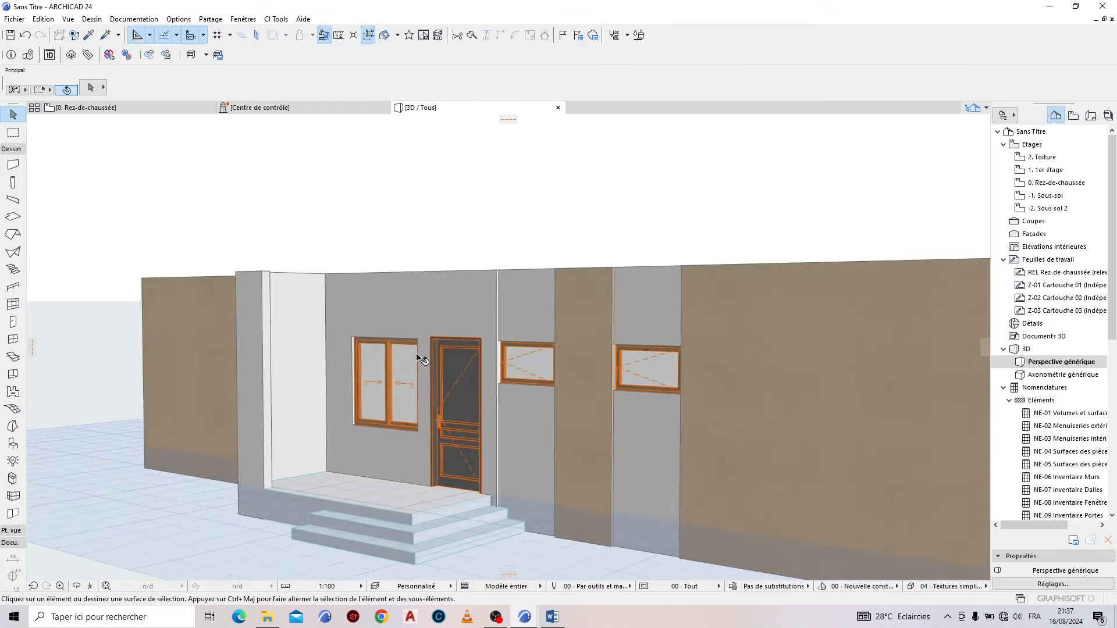
pyautogui.click(429, 284)
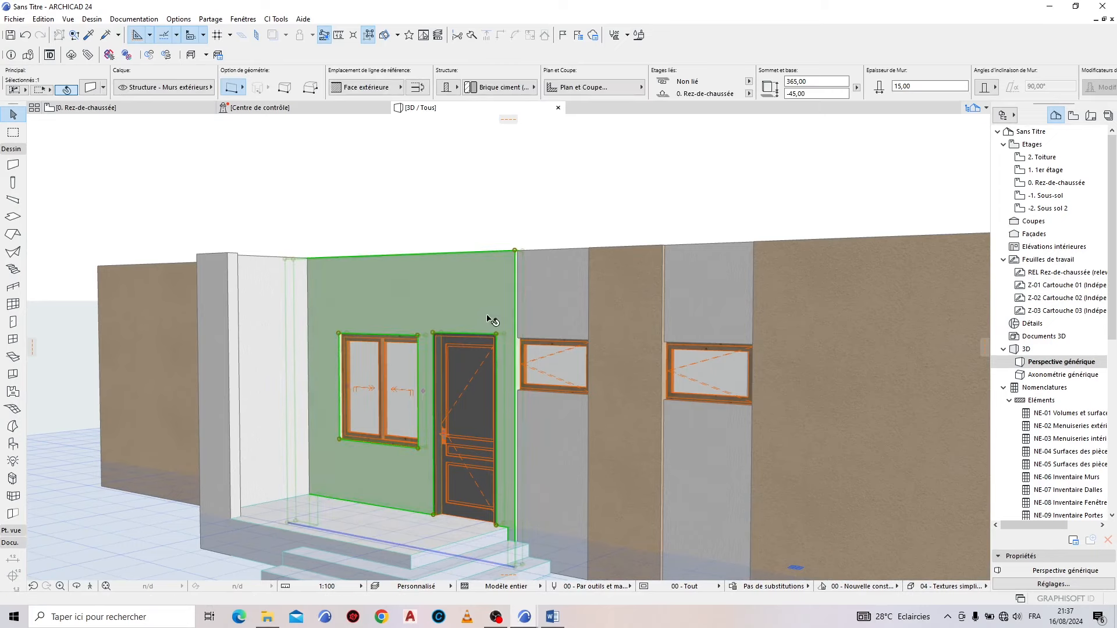
pyautogui.scroll(-3, 185, 414)
pyautogui.keyDown('shift'); pyautogui.moveTo(184, 415); pyautogui.dragTo(675, 416, button='middle'); pyautogui.keyUp('shift')
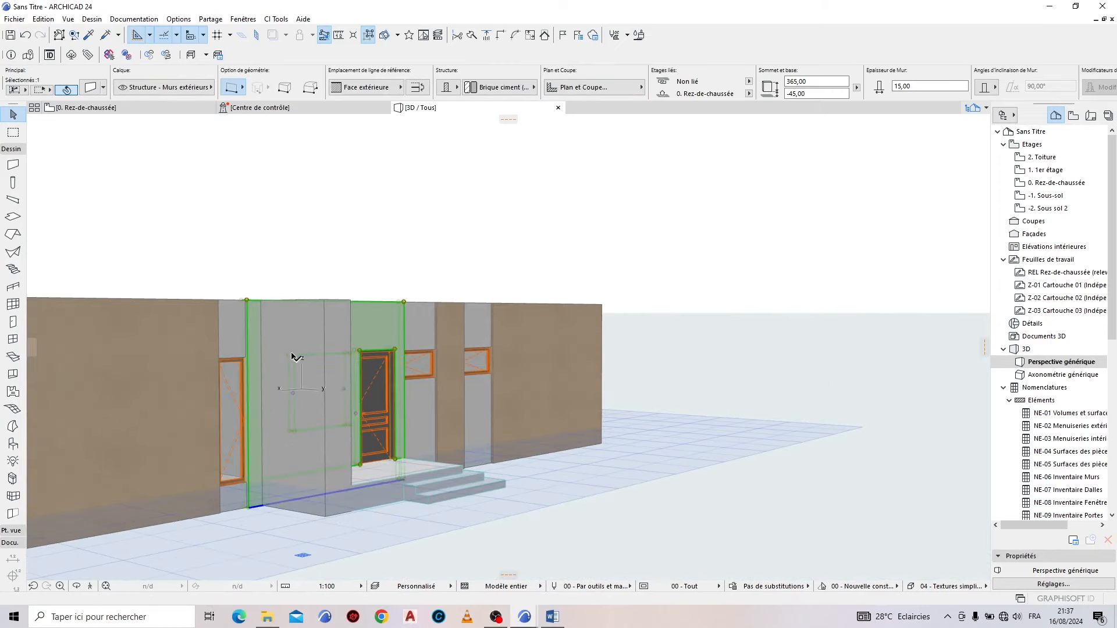
pyautogui.scroll(3, 280, 347)
pyautogui.click(92, 88)
pyautogui.press('Escape')
# Step: Examine the beige exterior walls and the recessed window segments on all sides of the house
pyautogui.scroll(-5, 524, 378)
pyautogui.keyDown('shift'); pyautogui.moveTo(738, 401); pyautogui.dragTo(256, 376, button='middle'); pyautogui.keyUp('shift')
pyautogui.scroll(3, 512, 349)
pyautogui.keyDown('shift'); pyautogui.moveTo(741, 390); pyautogui.dragTo(790, 402, button='middle'); pyautogui.keyUp('shift')
pyautogui.keyDown('shift'); pyautogui.moveTo(434, 465); pyautogui.dragTo(833, 428, button='middle'); pyautogui.keyUp('shift')
pyautogui.scroll(-2, 833, 428)
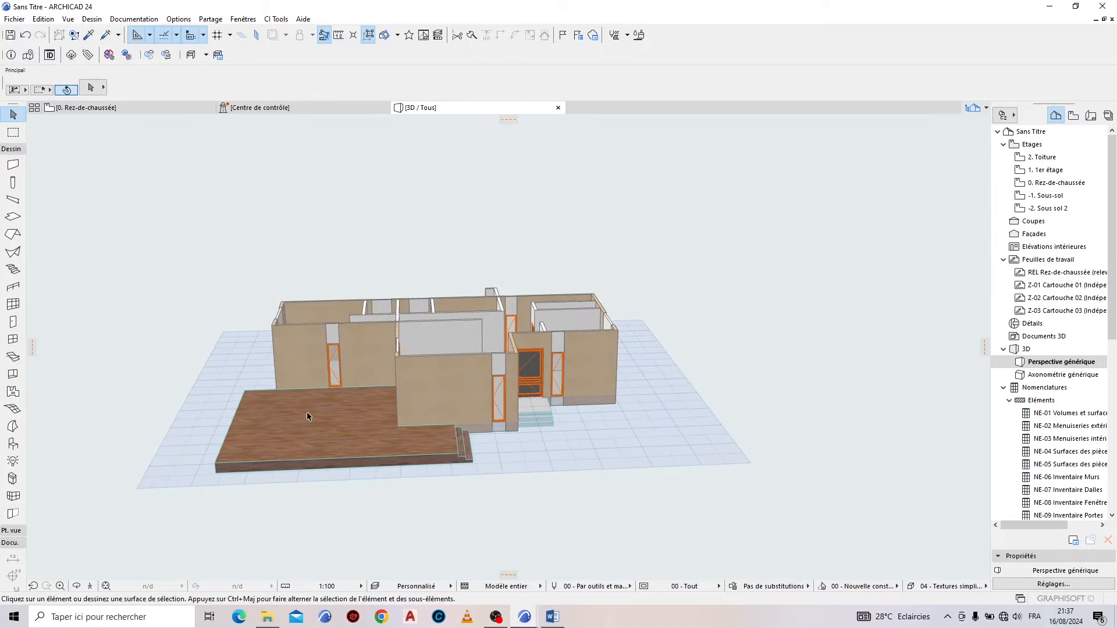
pyautogui.keyDown('shift'); pyautogui.moveTo(342, 409); pyautogui.dragTo(627, 405, button='middle'); pyautogui.keyUp('shift')
pyautogui.scroll(-3, 374, 203)
pyautogui.scroll(3, 323, 305)
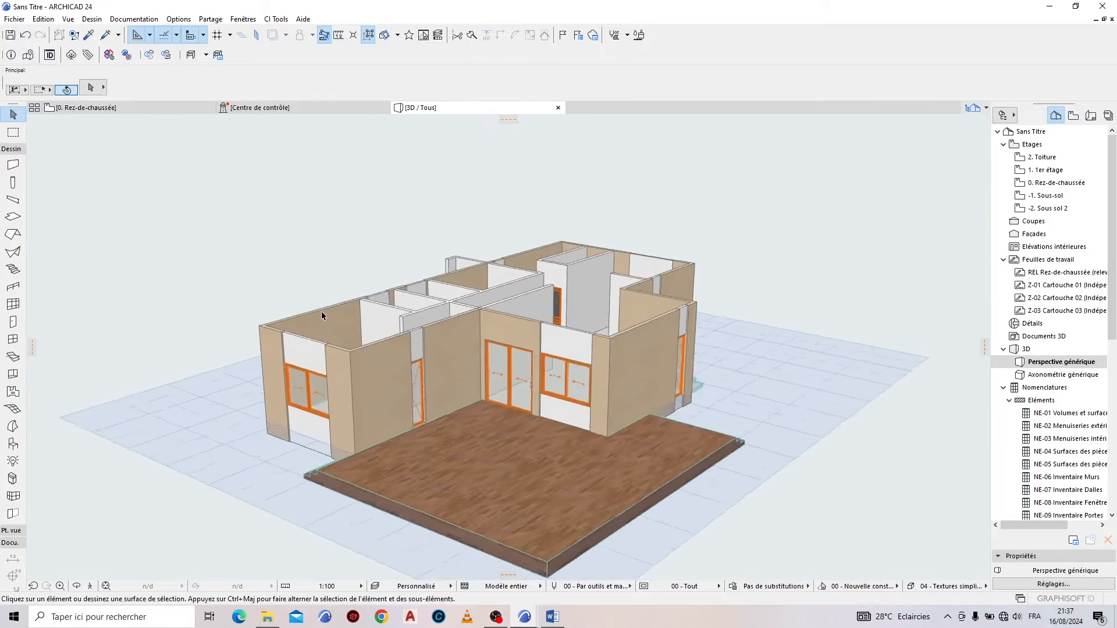
pyautogui.keyDown('shift'); pyautogui.moveTo(321, 310); pyautogui.dragTo(357, 316, button='middle'); pyautogui.keyUp('shift')
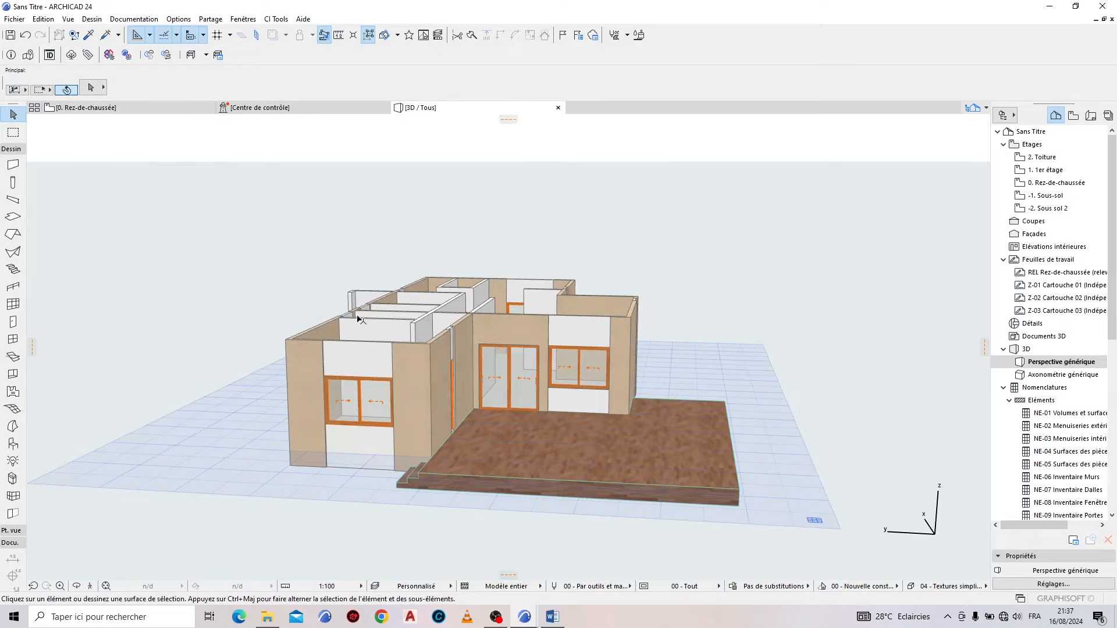
# Step: Return to the Rez-de-chaussée floor plan and start the Wall tool
pyautogui.click(119, 109)
pyautogui.scroll(-2, 518, 289)
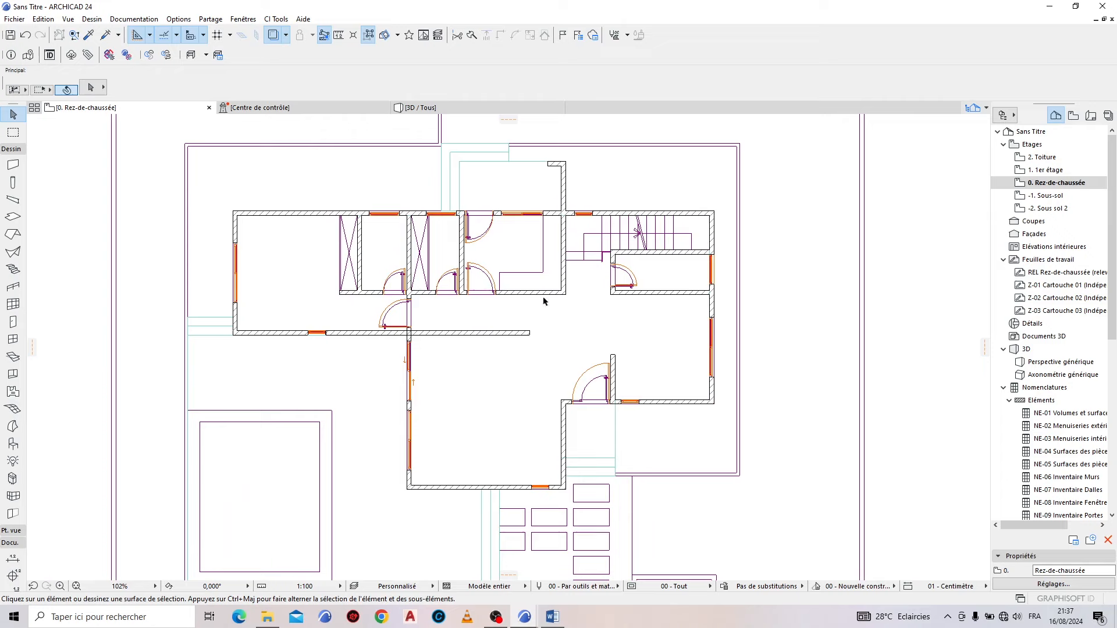
pyautogui.click(13, 167)
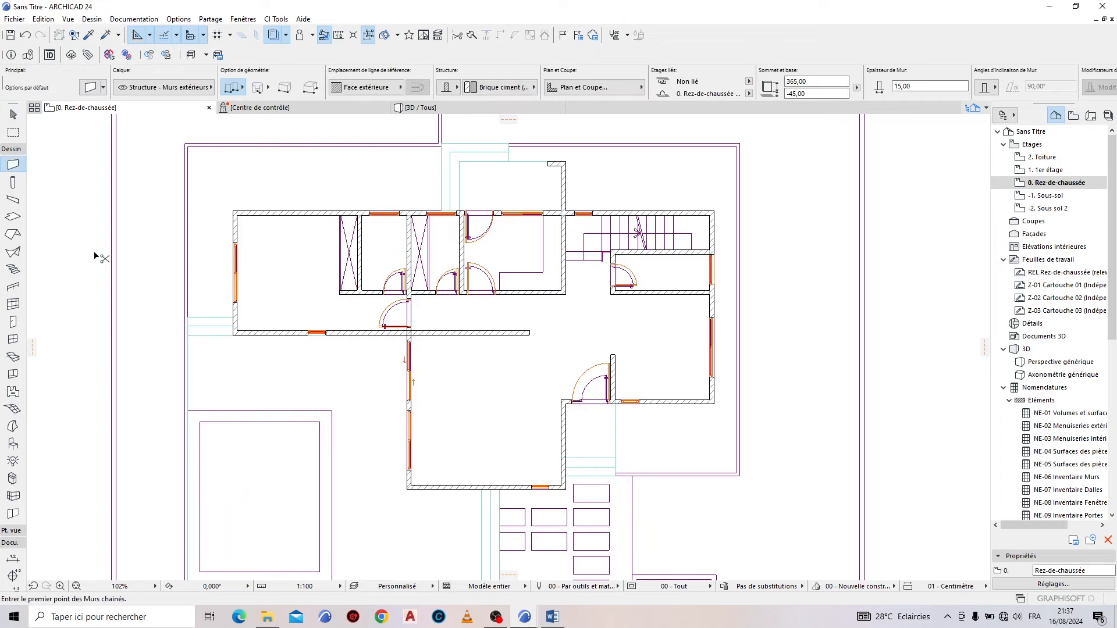
# Step: Select all ground-floor walls except the wall directly below the staircase and the short door wall of the small room beside it
pyautogui.hotkey('ctrl', 'a')
pyautogui.scroll(-3, 548, 188)
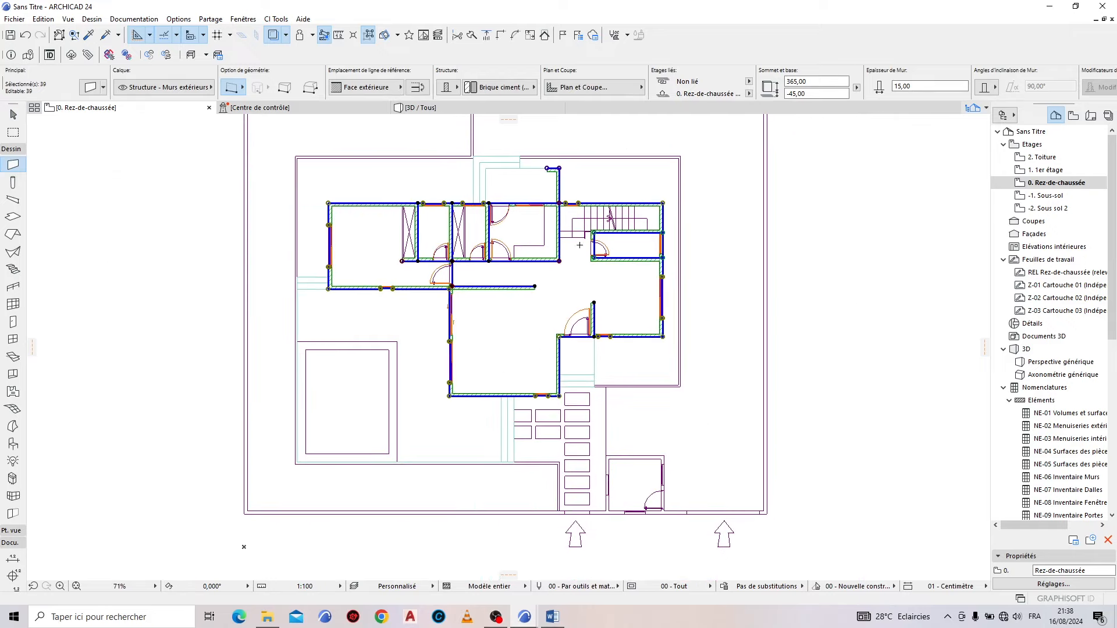
pyautogui.scroll(4, 568, 174)
pyautogui.scroll(2, 602, 166)
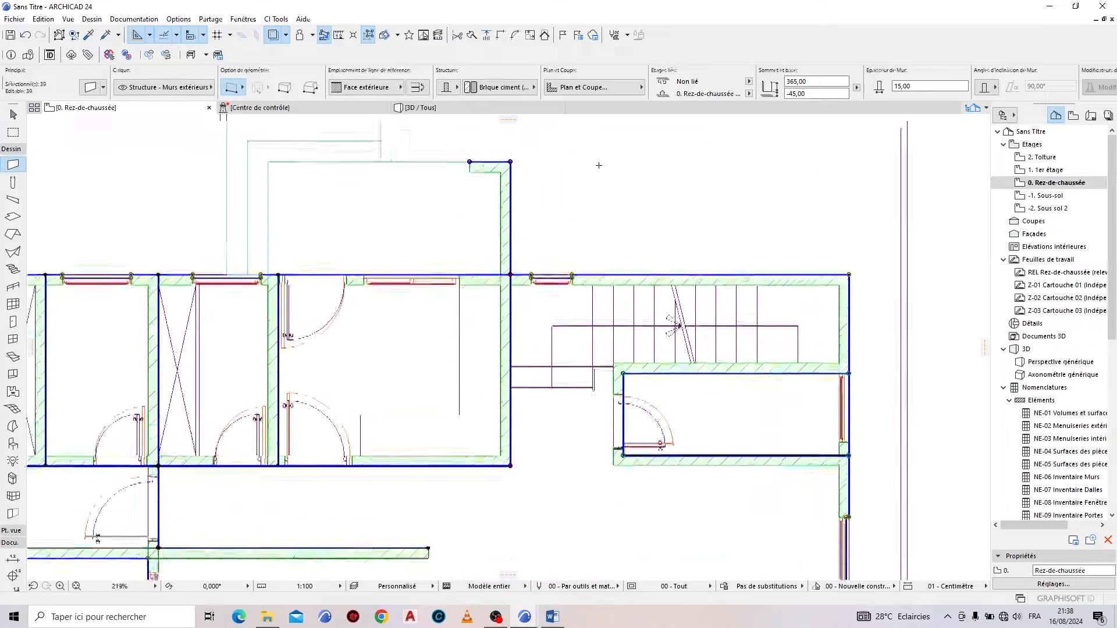
pyautogui.scroll(-4, 698, 315)
pyautogui.scroll(6, 699, 315)
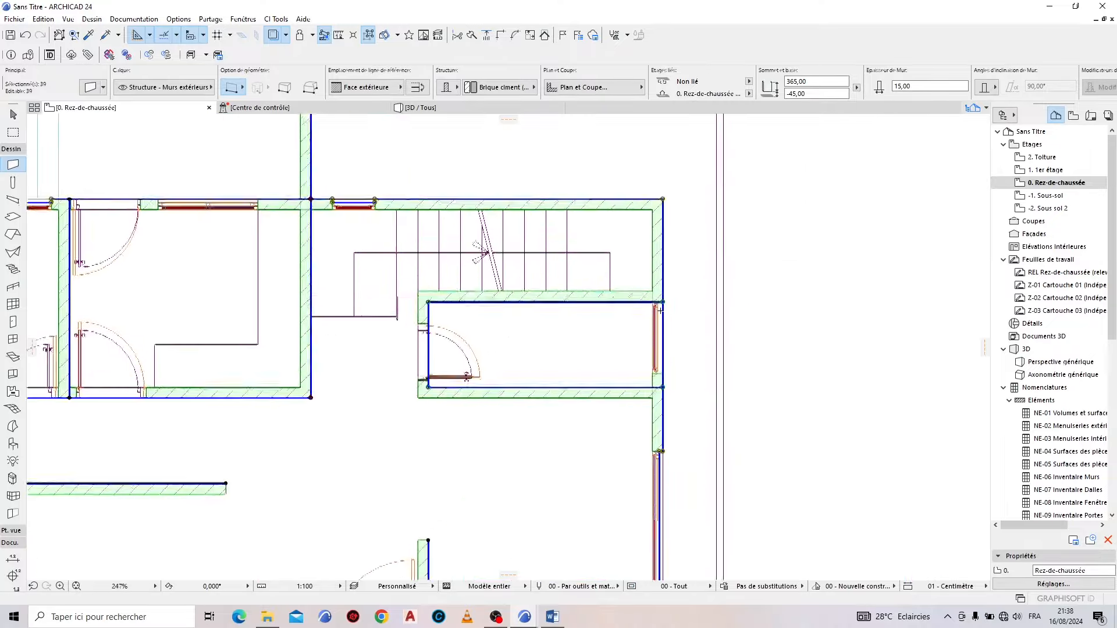
pyautogui.keyDown('shift'); pyautogui.click(562, 298); pyautogui.keyUp('shift')
pyautogui.scroll(5, 374, 340)
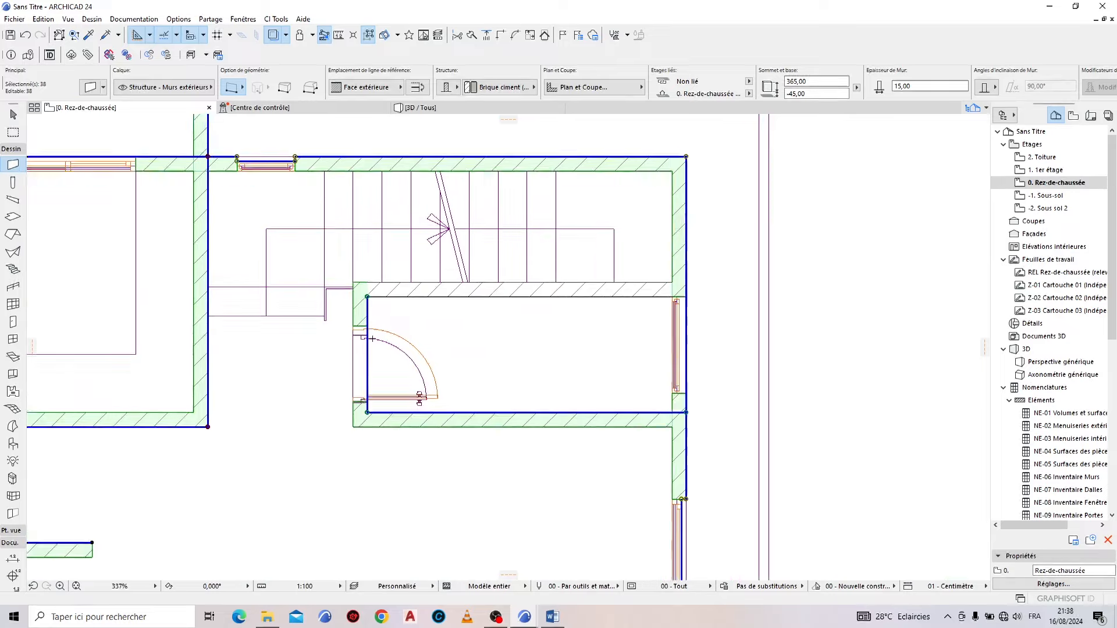
pyautogui.keyDown('shift'); pyautogui.click(352, 282); pyautogui.keyUp('shift')
pyautogui.scroll(-10, 599, 305)
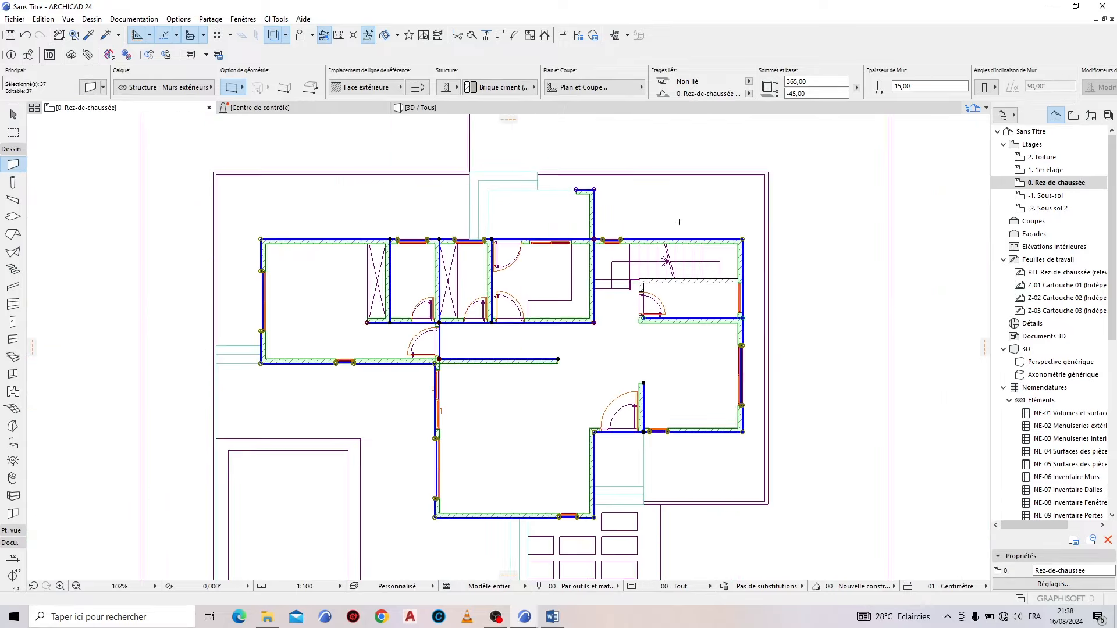
pyautogui.scroll(3, 707, 470)
pyautogui.scroll(-3, 526, 368)
# Step: Copy the selected walls and paste them in the same position on the 1er étage storey
pyautogui.hotkey('ctrl', 'c')
pyautogui.doubleClick(1046, 170)
pyautogui.hotkey('ctrl', 'v')
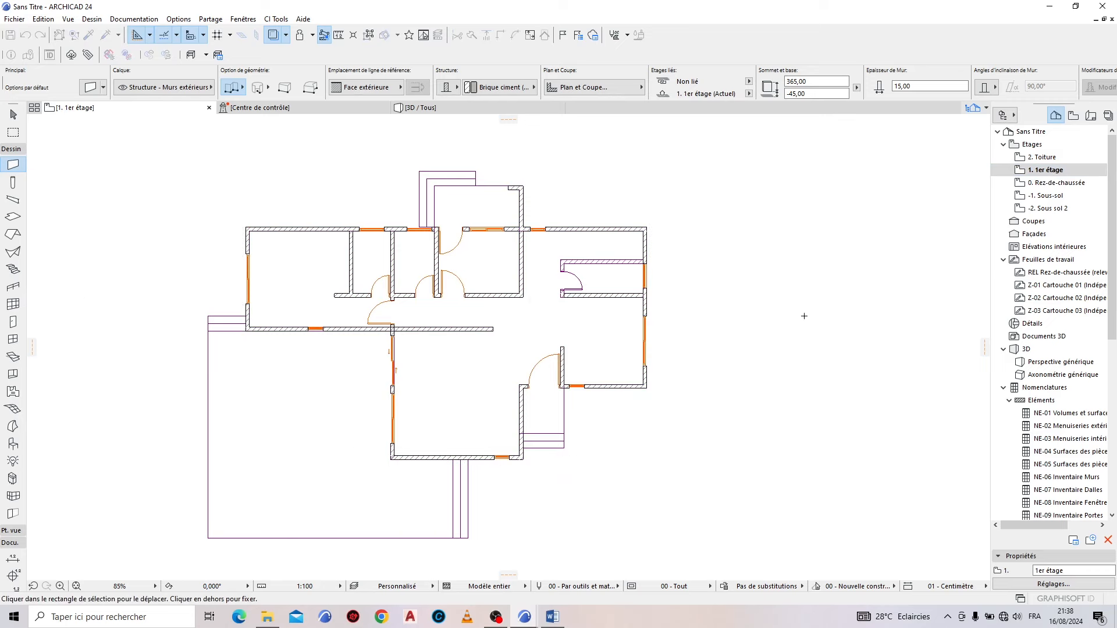
pyautogui.click(726, 375)
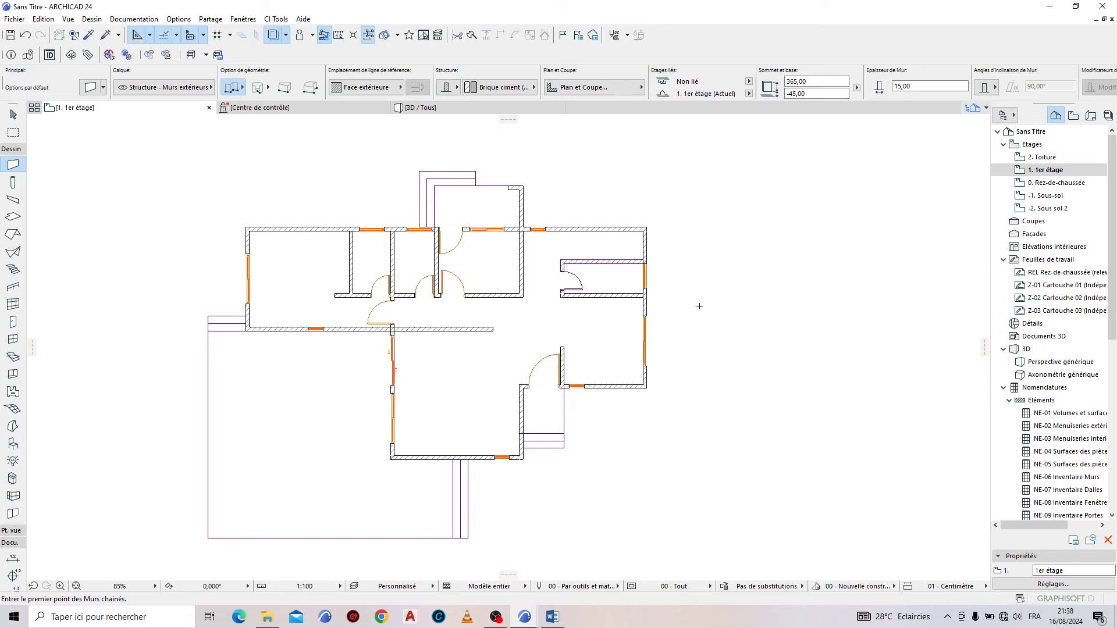
# Step: Choose the storey -2. Sous sol 2 as the trace reference for the first-floor plan
pyautogui.click(286, 36)
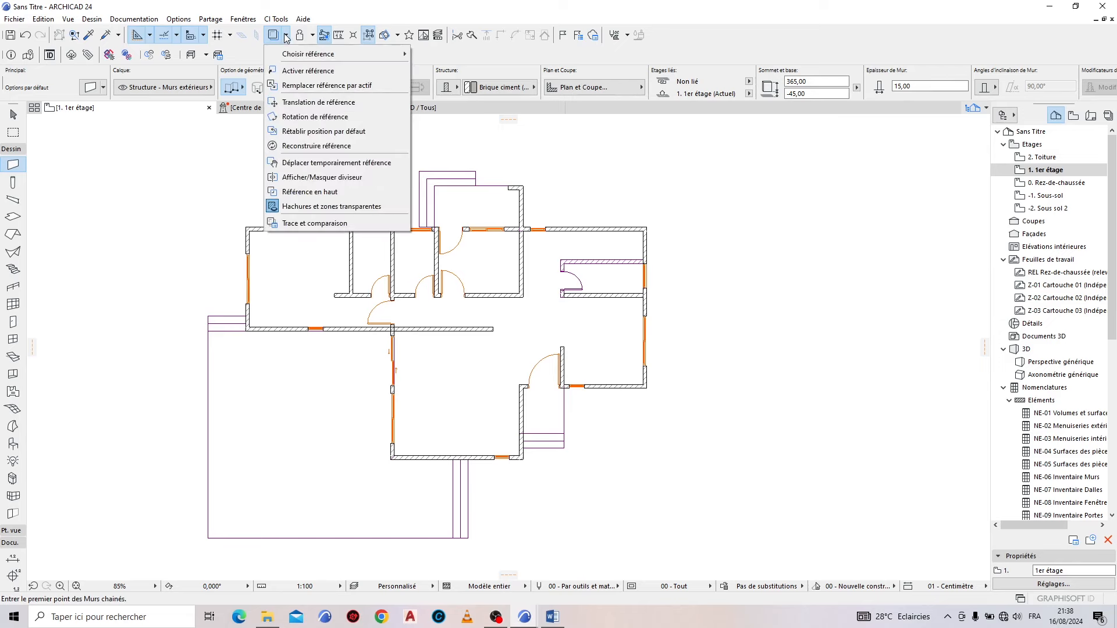
pyautogui.moveTo(308, 55)
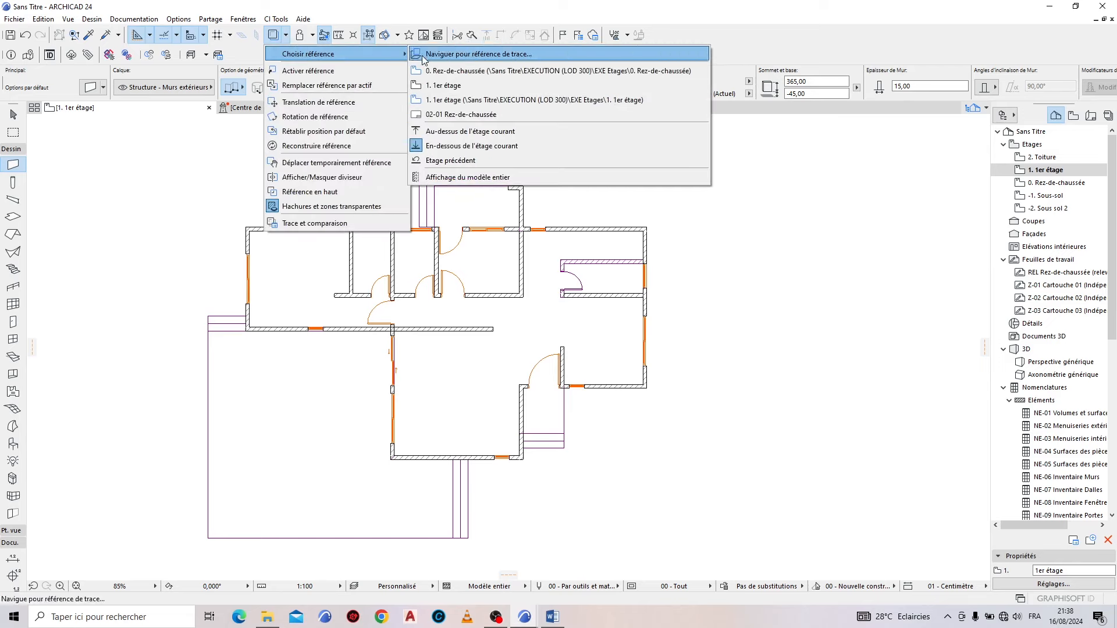
pyautogui.click(469, 57)
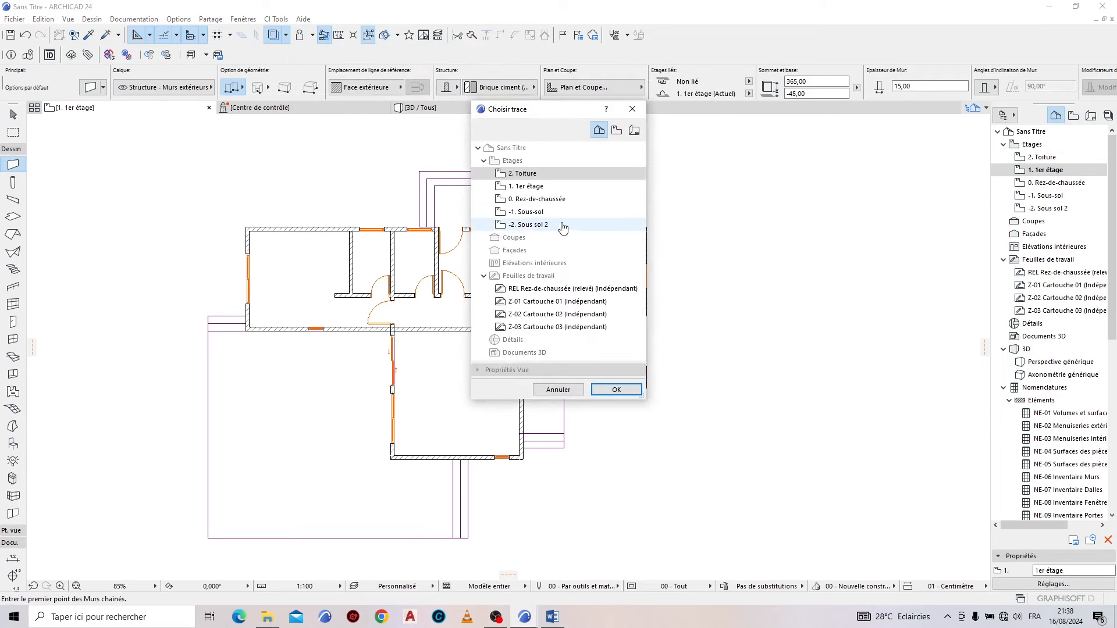
pyautogui.click(522, 226)
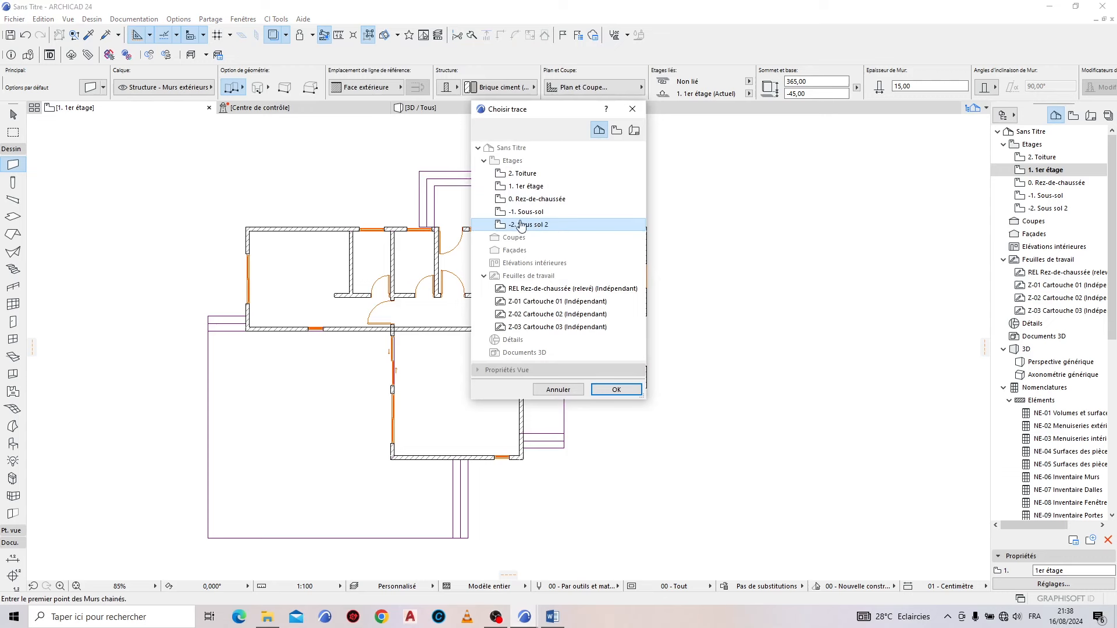
pyautogui.click(622, 394)
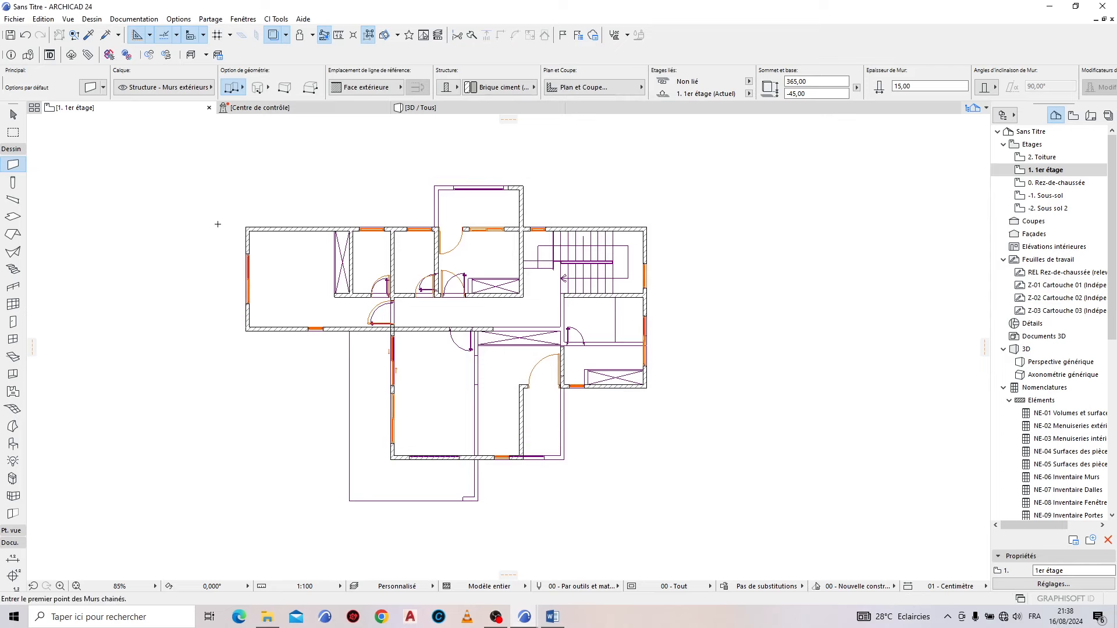
# Step: Compare the pasted first-floor walls with the traced Sous sol 2 layout, checking the projecting room, the staircase area and the lower rooms
pyautogui.scroll(1, 254, 387)
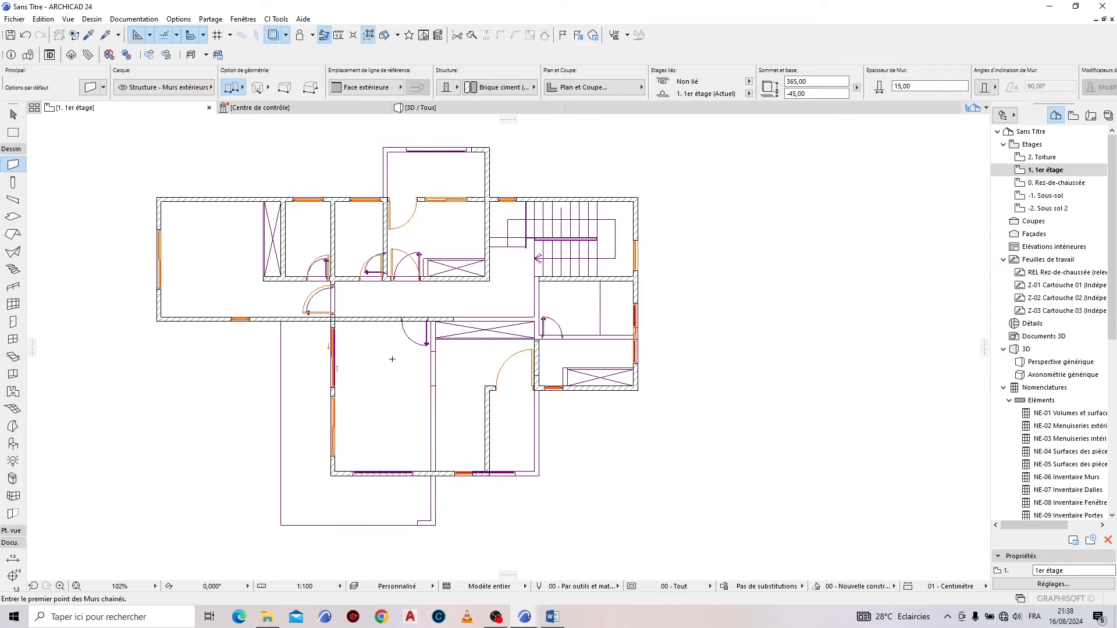
pyautogui.scroll(-1, 685, 283)
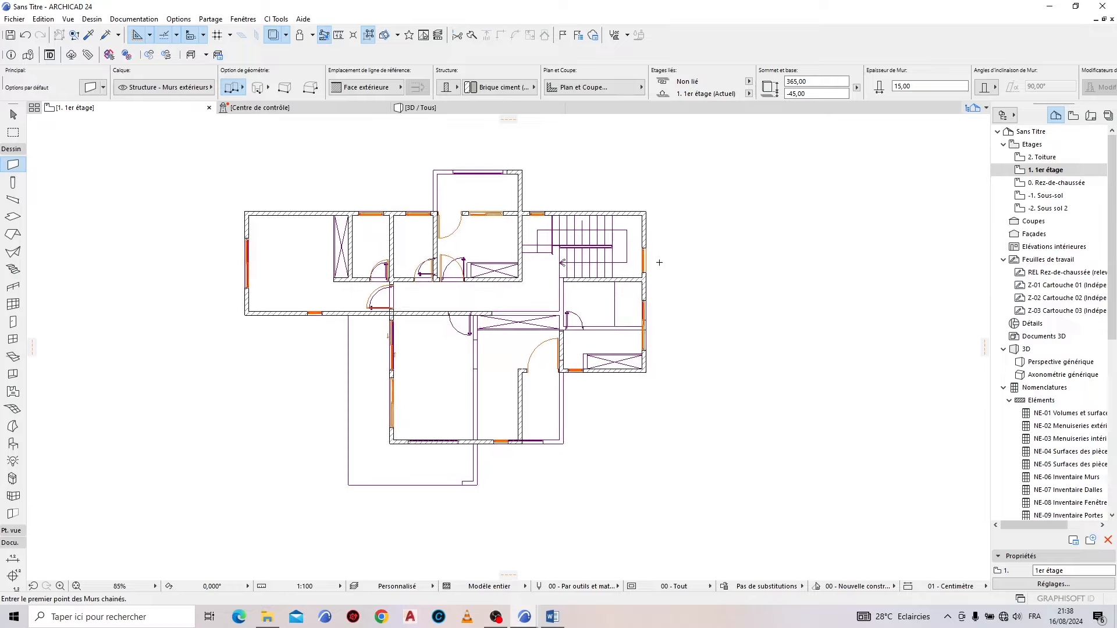
pyautogui.scroll(5, 477, 154)
pyautogui.scroll(-3, 491, 155)
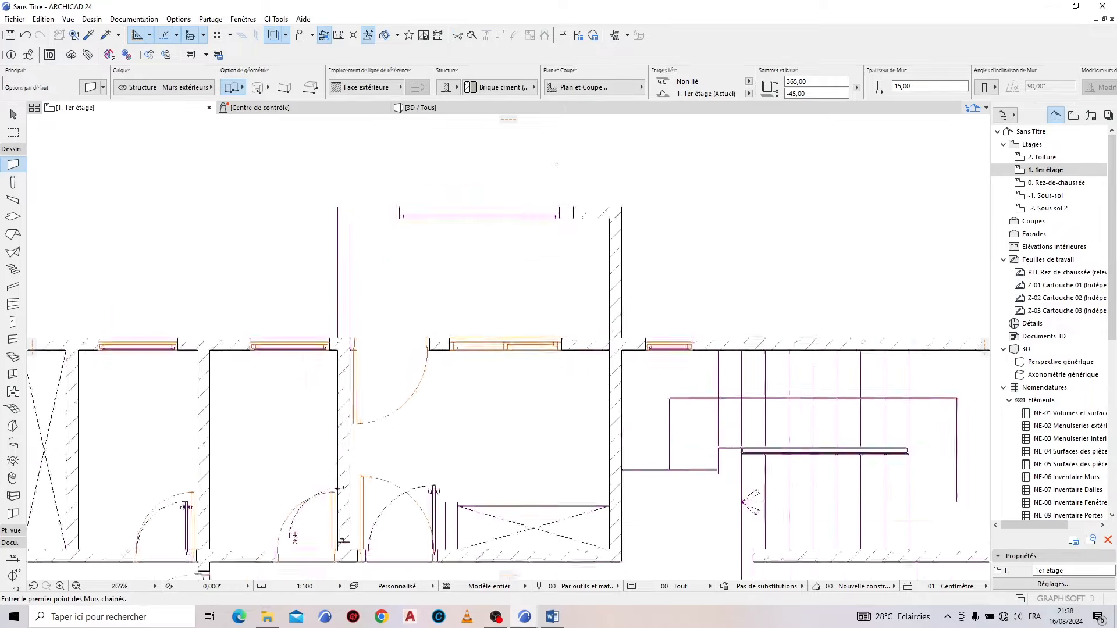
pyautogui.scroll(-1, 520, 166)
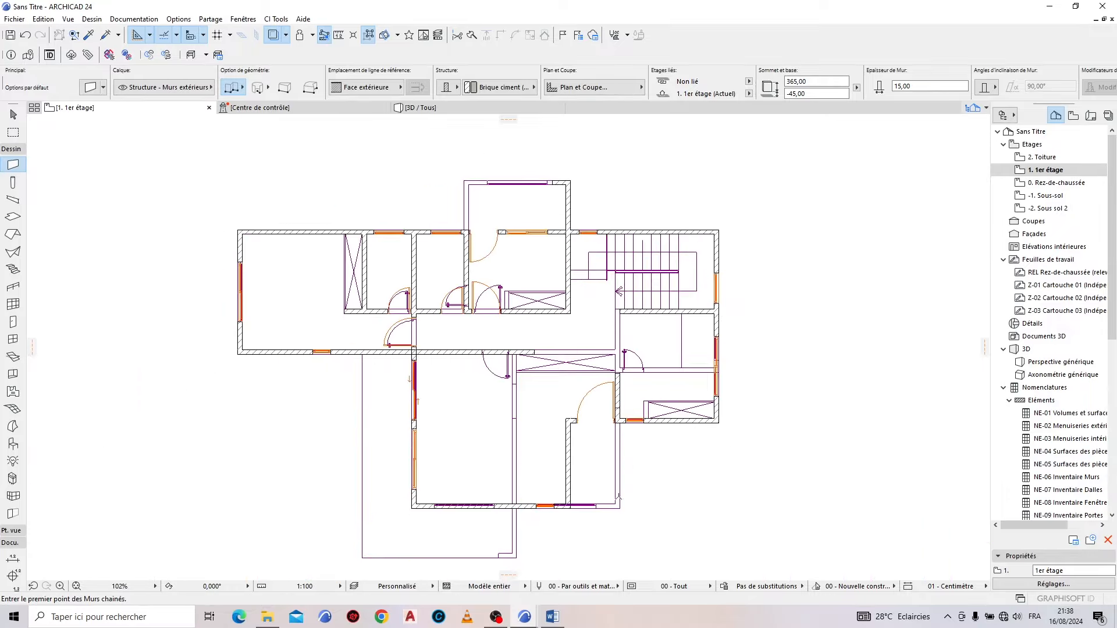
pyautogui.scroll(5, 618, 497)
pyautogui.scroll(-5, 579, 449)
pyautogui.scroll(4, 493, 384)
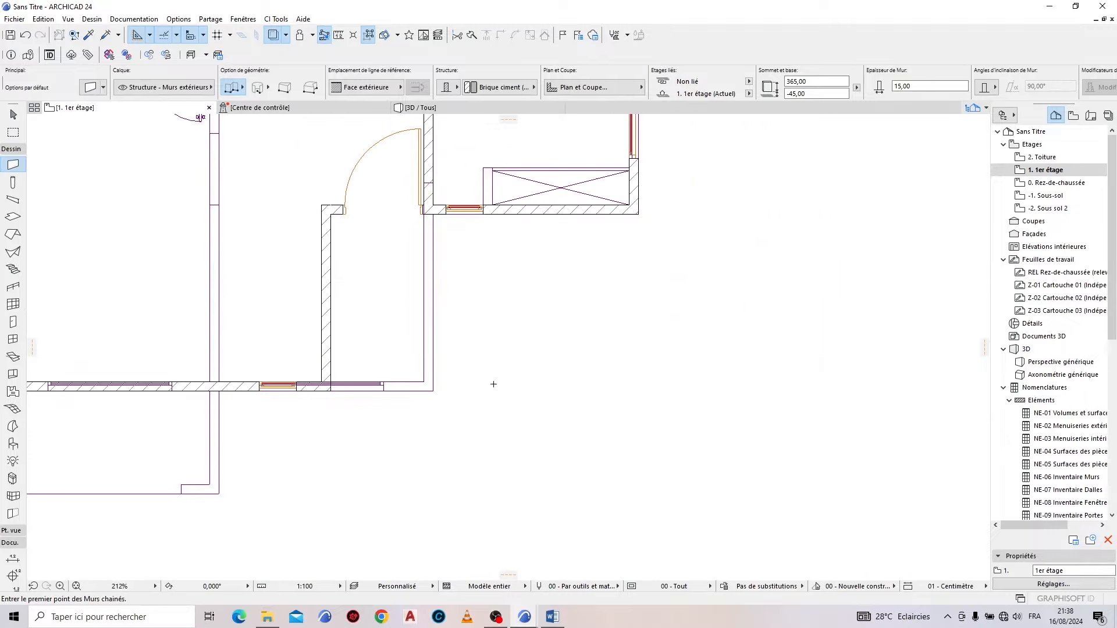
pyautogui.scroll(-4, 494, 384)
pyautogui.scroll(4, 532, 326)
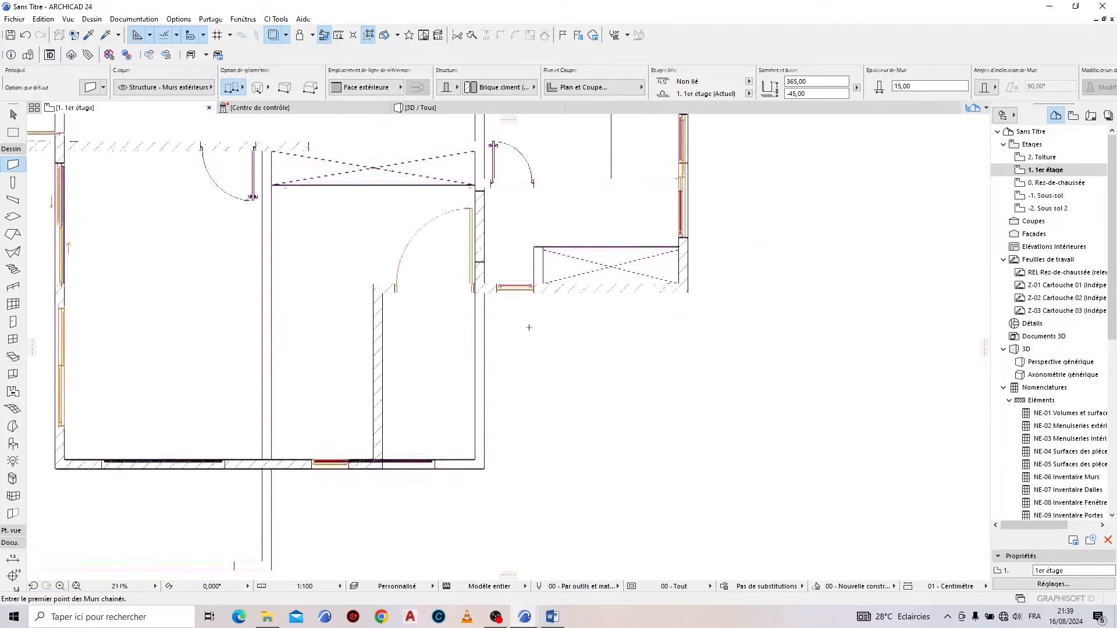
pyautogui.scroll(1, 529, 327)
pyautogui.scroll(-3, 538, 331)
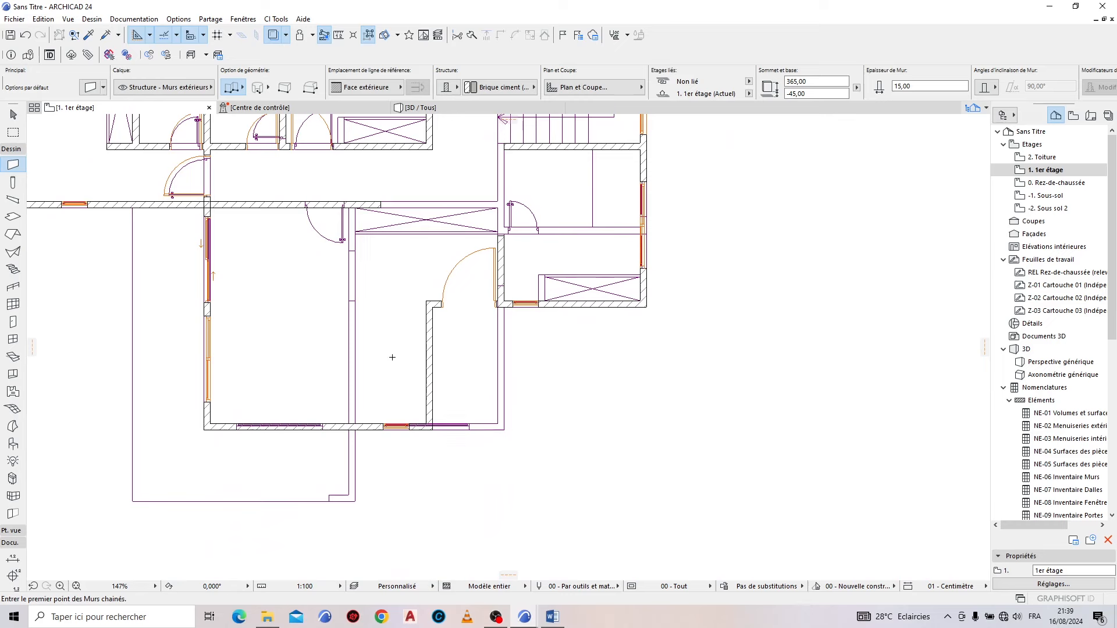
pyautogui.press('Escape')
pyautogui.scroll(-3, 324, 155)
pyautogui.scroll(1, 326, 156)
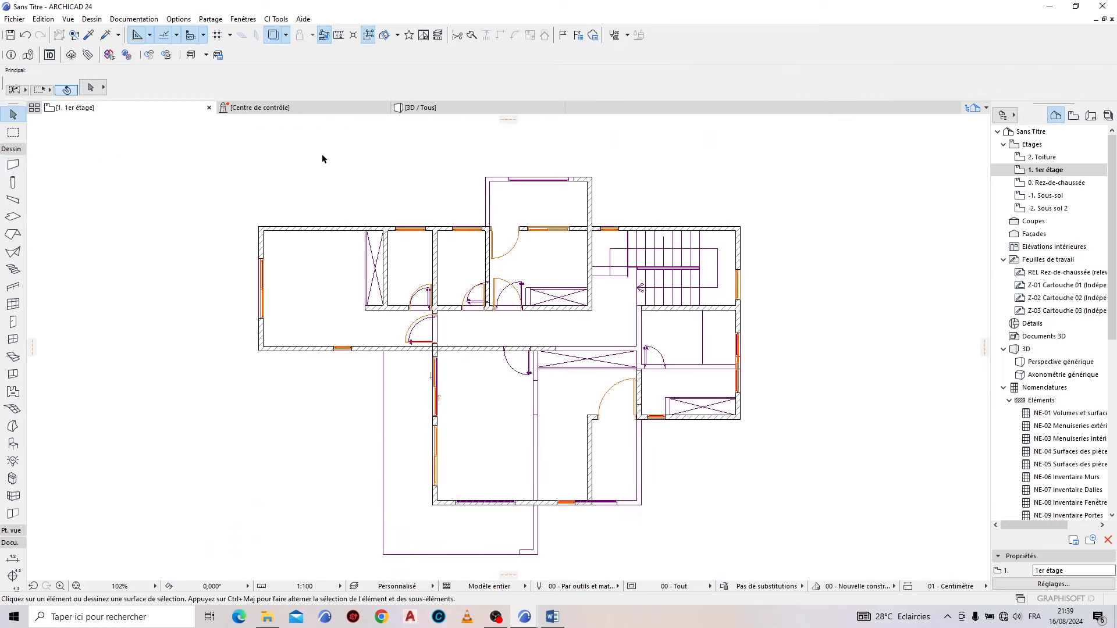
# Step: Set the height of all first-floor walls to 320 and their base offset to 0,00
pyautogui.click(10, 165)
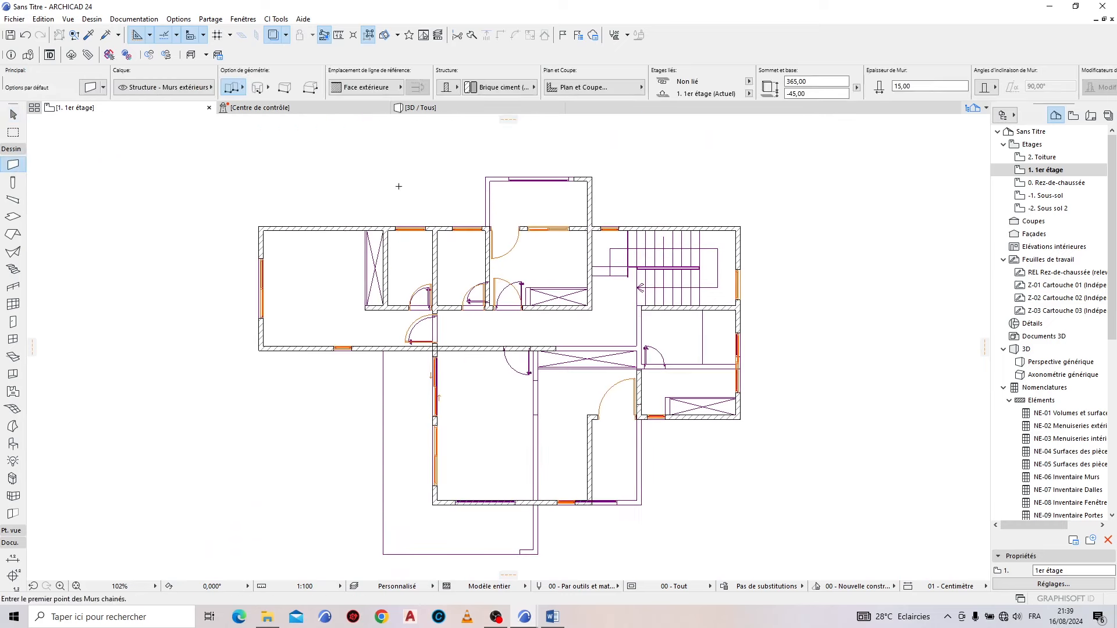
pyautogui.hotkey('ctrl', 'a')
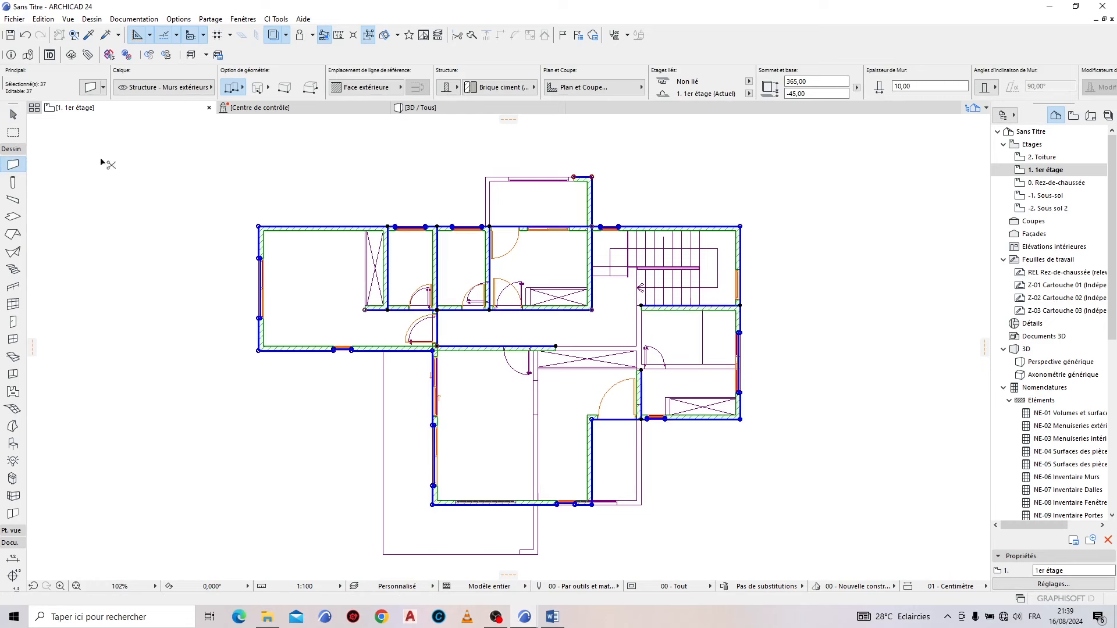
pyautogui.moveTo(813, 81); pyautogui.dragTo(750, 82)
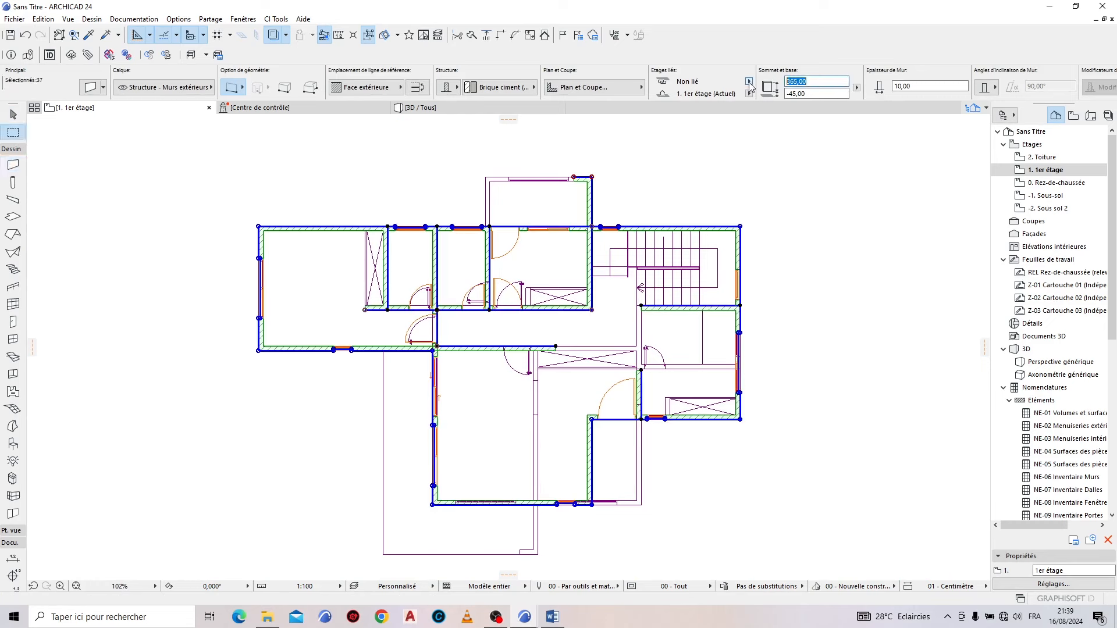
pyautogui.write('320')
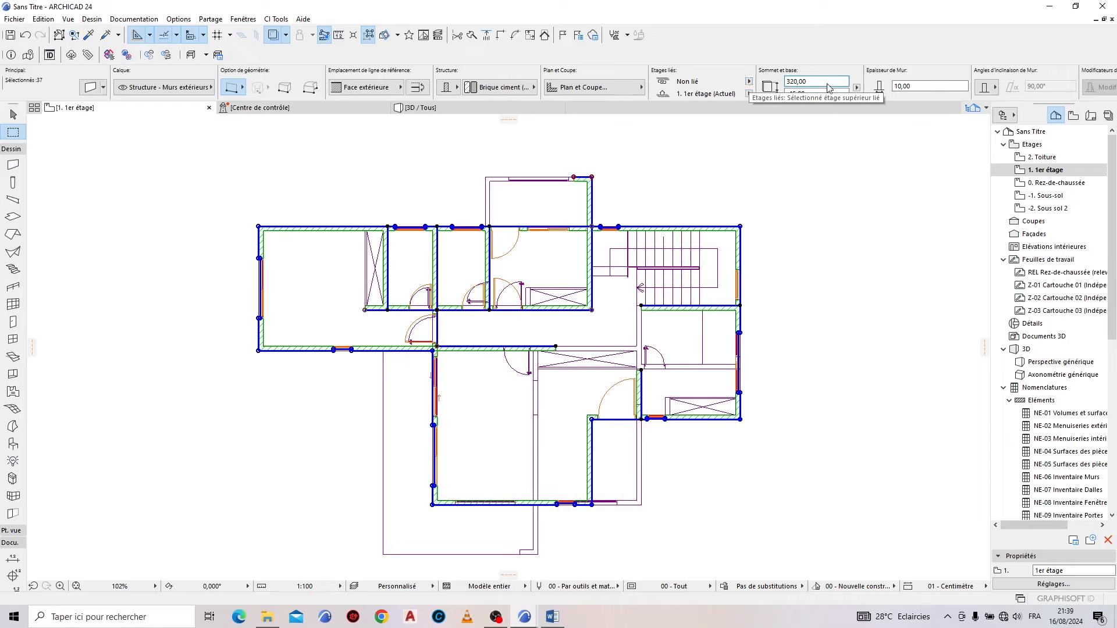
pyautogui.moveTo(819, 94); pyautogui.dragTo(766, 97)
pyautogui.write('0,00')
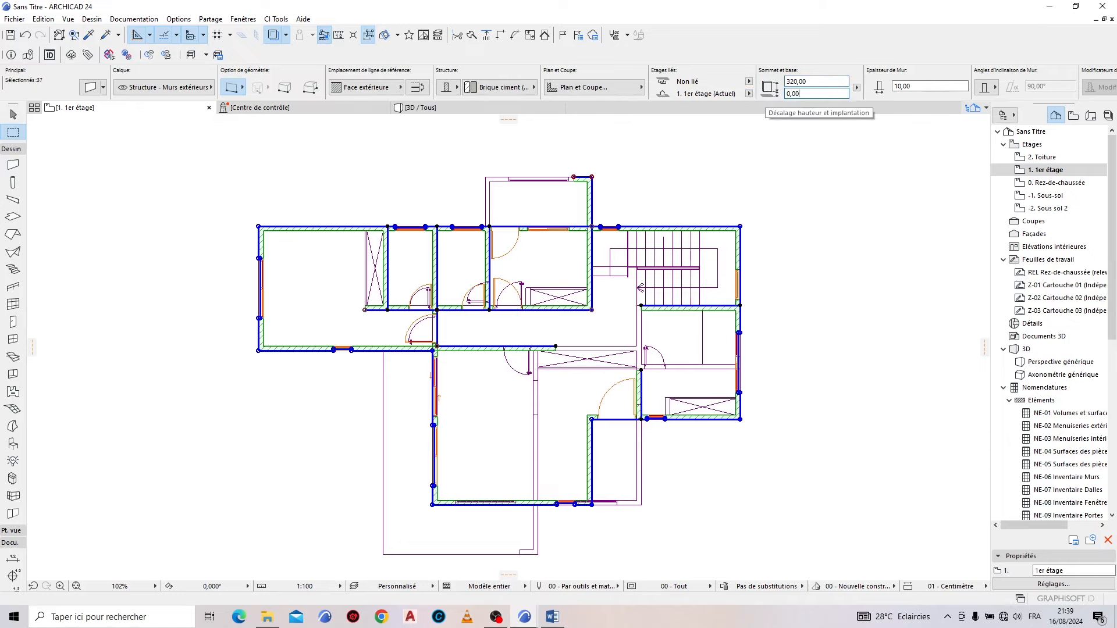
pyautogui.press('Return')
pyautogui.press('Escape')
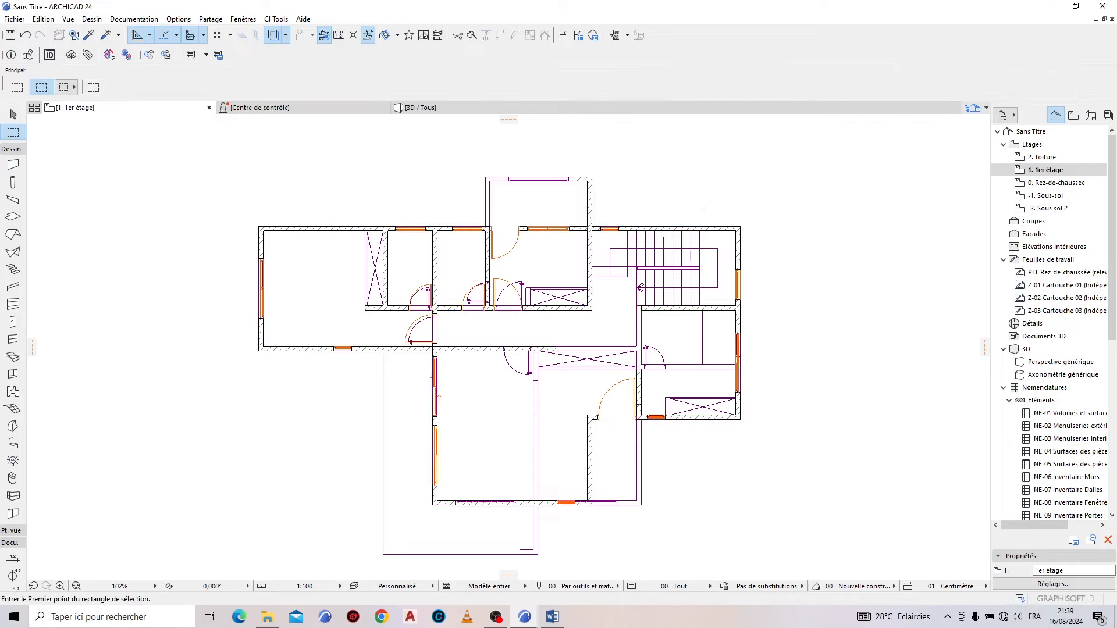
pyautogui.scroll(3, 583, 184)
pyautogui.scroll(5, 745, 457)
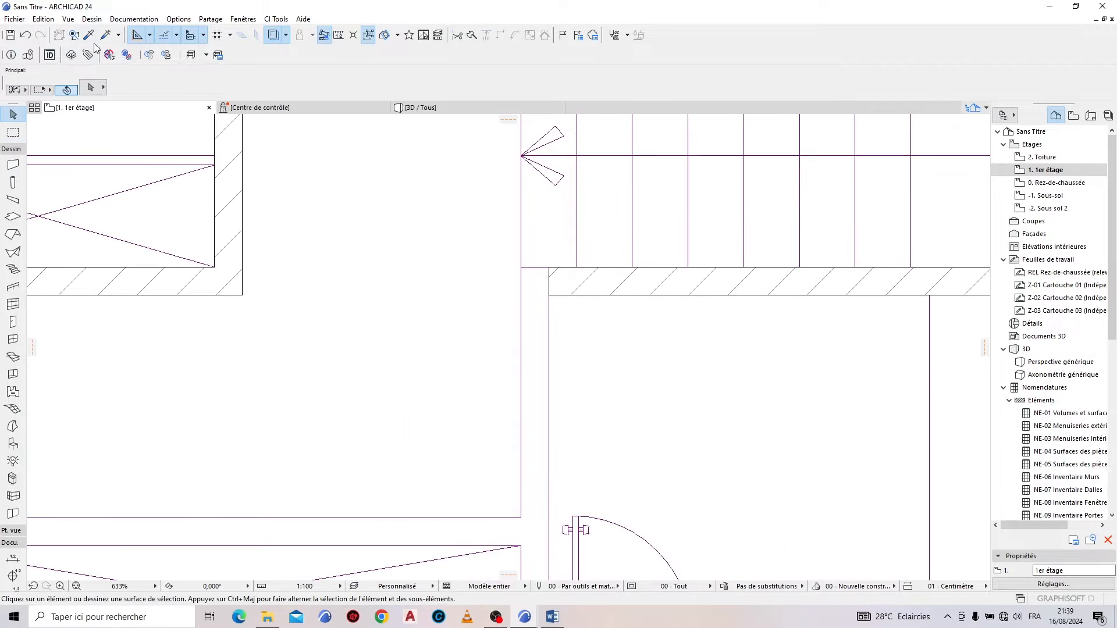
pyautogui.click(89, 36)
pyautogui.click(597, 292)
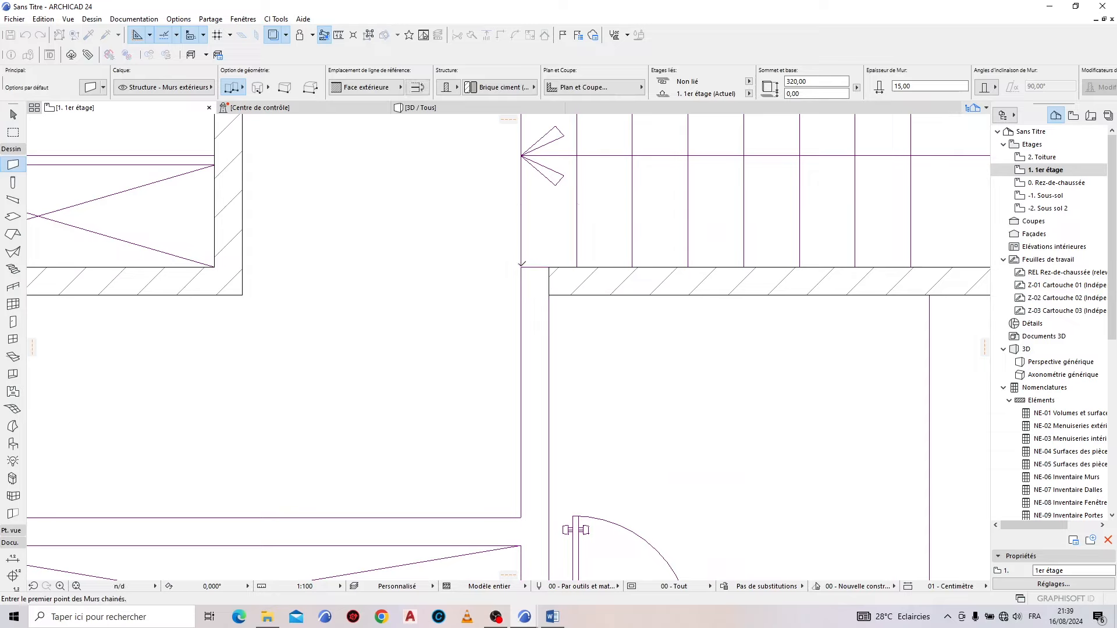
pyautogui.click(521, 268)
pyautogui.scroll(-5, 604, 185)
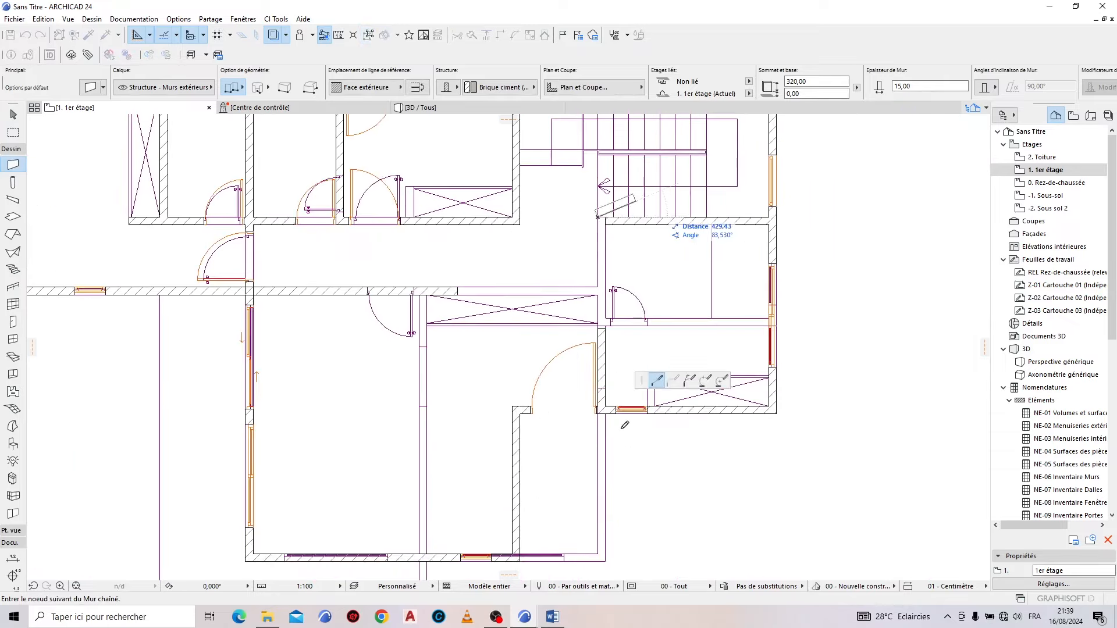
pyautogui.scroll(2, 604, 324)
pyautogui.scroll(1, 606, 321)
# Step: Stretch the short vertical wall beside the traced bathroom up to the end of the horizontal wall below the staircase
pyautogui.doubleClick(608, 327)
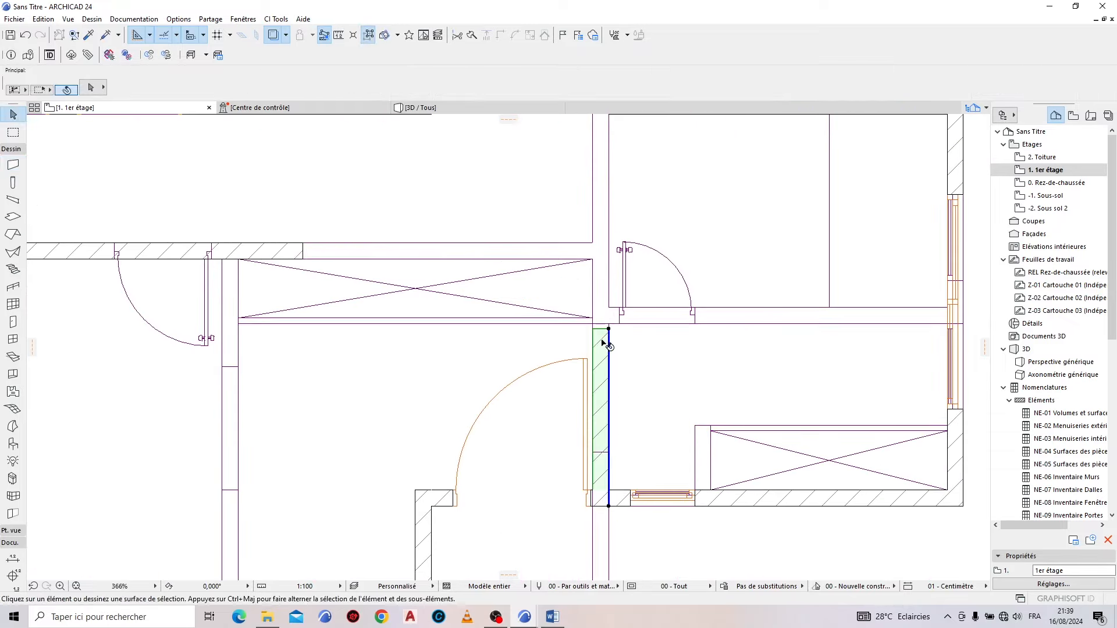
pyautogui.click(608, 329)
pyautogui.scroll(-5, 581, 448)
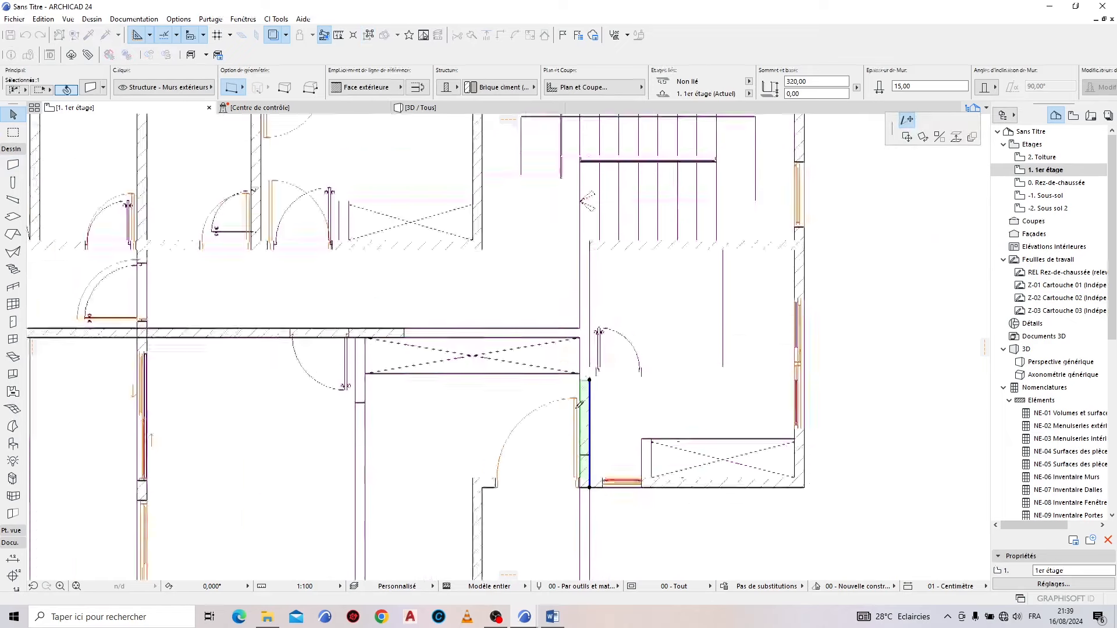
pyautogui.scroll(4, 588, 344)
pyautogui.click(583, 354)
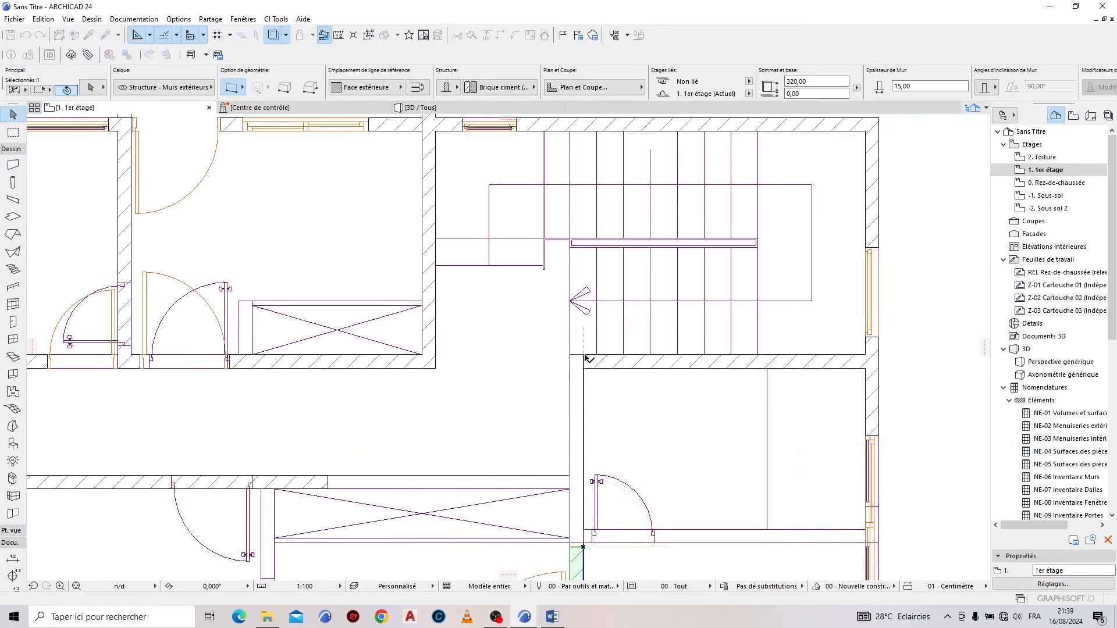
pyautogui.press('Escape')
# Step: Pick up the settings of the horizontal wall below the staircase for the Wall tool
pyautogui.keyDown('alt'); pyautogui.click(617, 365); pyautogui.keyUp('alt')
pyautogui.scroll(-4, 683, 277)
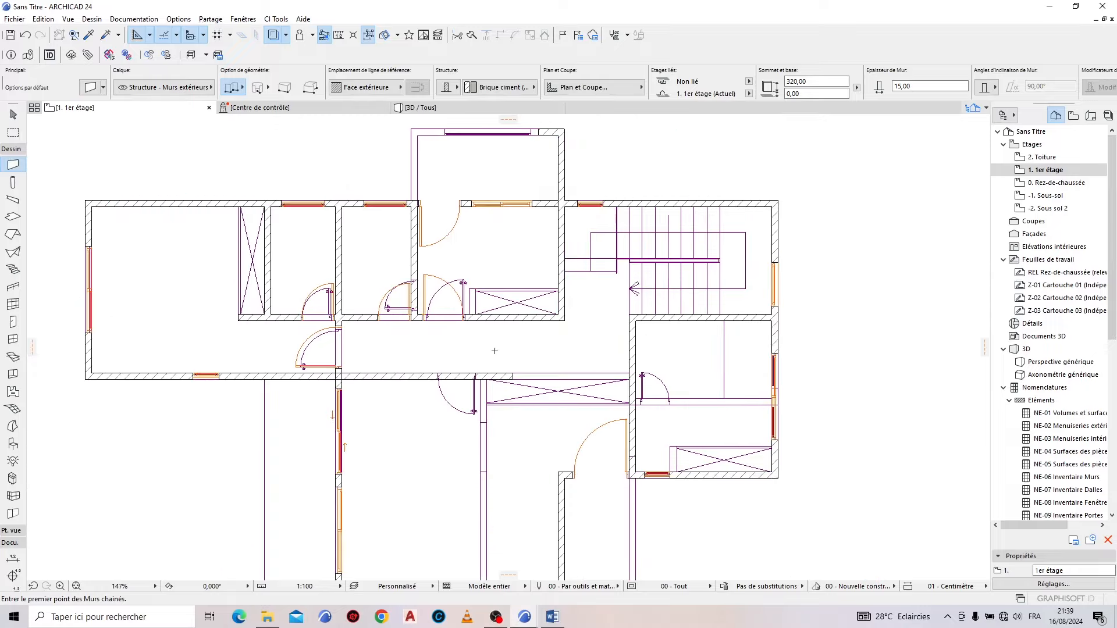
pyautogui.scroll(4, 409, 336)
pyautogui.scroll(-4, 471, 248)
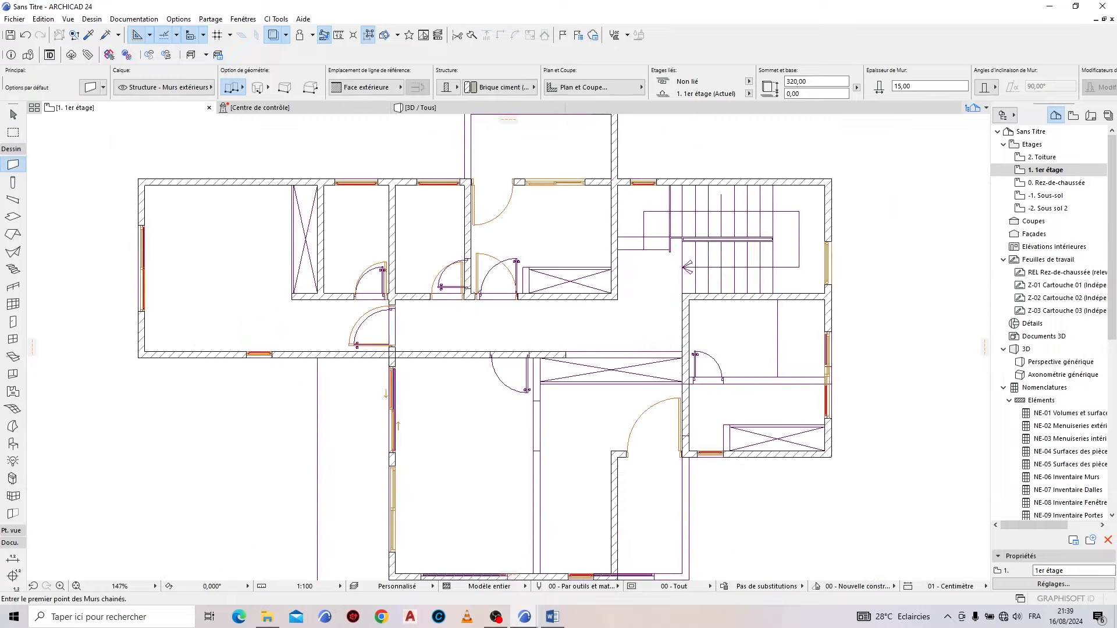
pyautogui.scroll(4, 494, 236)
pyautogui.press('Escape')
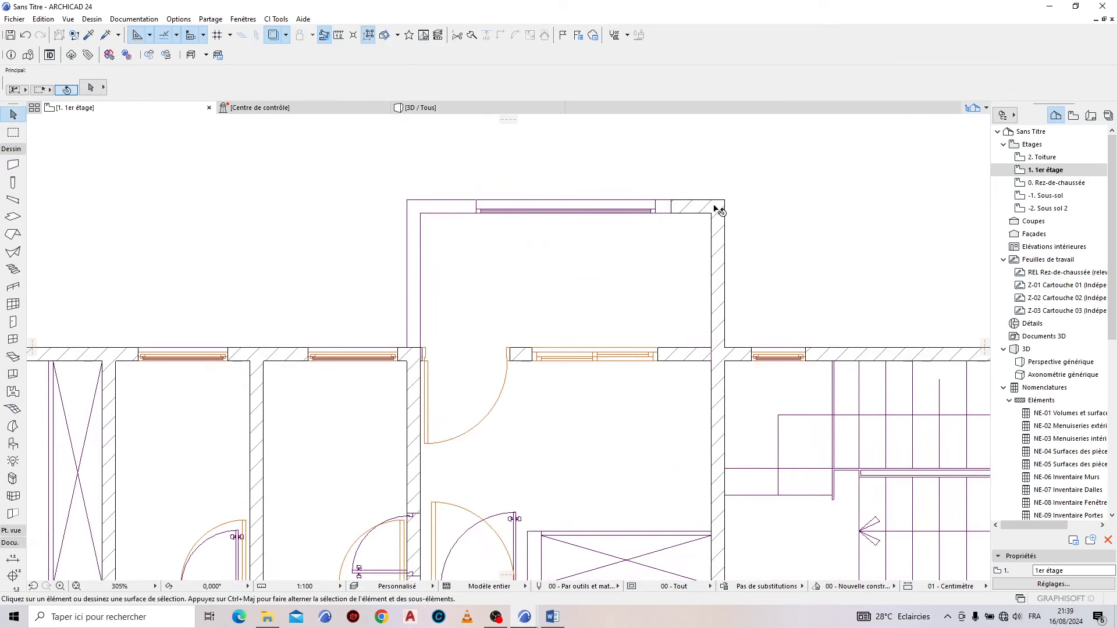
# Step: Intersect the projecting room's short upper wall with the left vertical wall so they meet at the traced corner
pyautogui.click(685, 210)
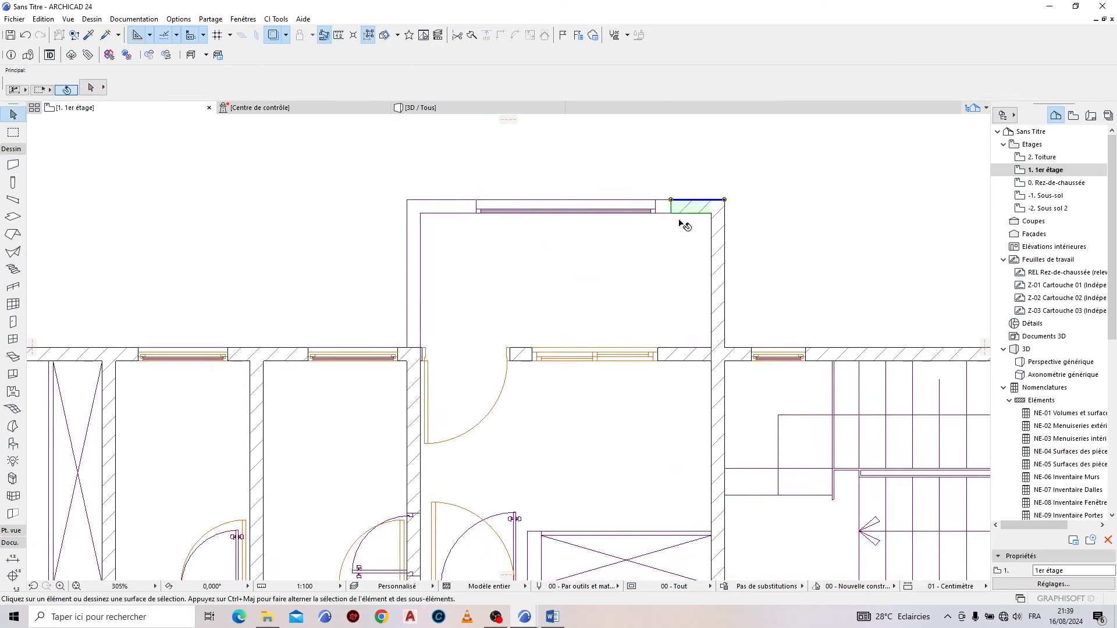
pyautogui.keyDown('shift'); pyautogui.click(416, 379); pyautogui.keyUp('shift')
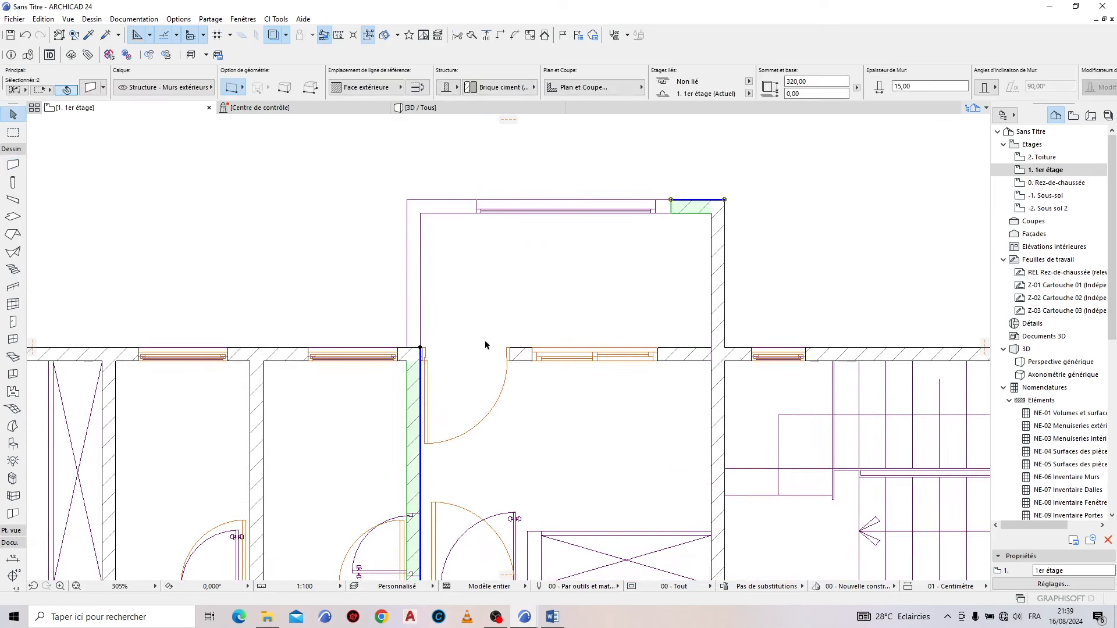
pyautogui.click(506, 35)
pyautogui.click(678, 288)
# Step: Trim away the horizontal wall segment between the projecting room's two side walls, including its door and sliding window
pyautogui.click(698, 356)
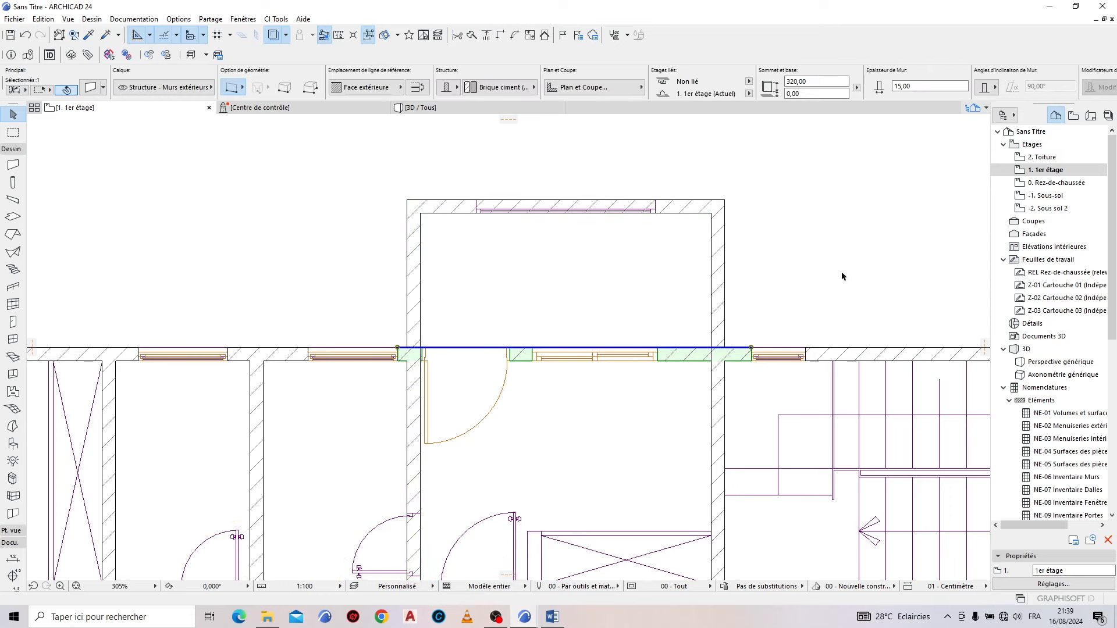
pyautogui.scroll(4, 770, 351)
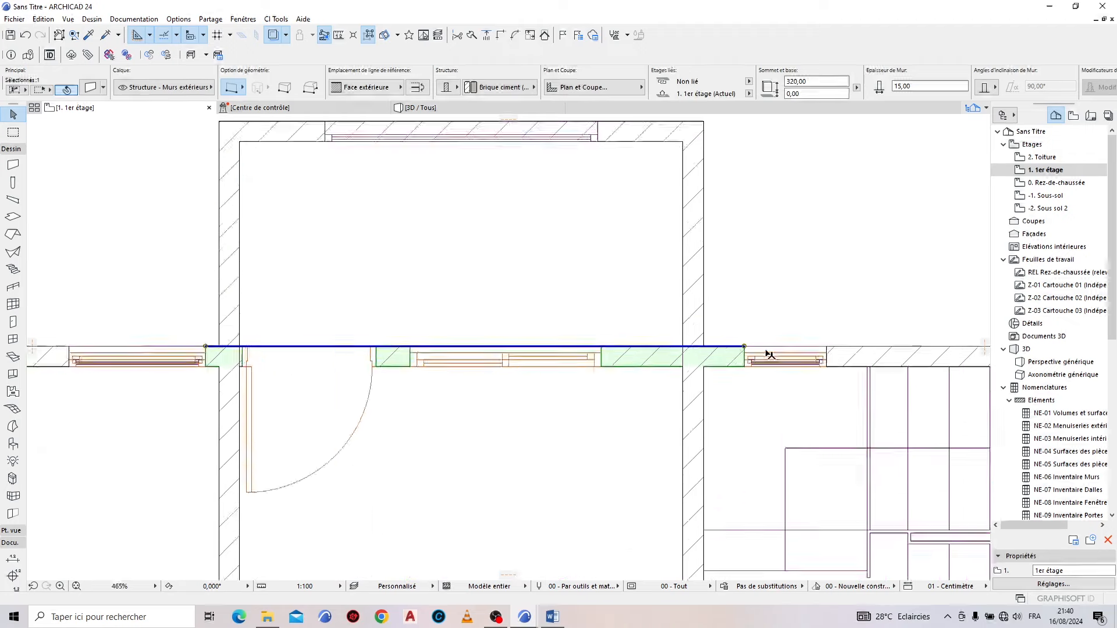
pyautogui.click(739, 214)
pyautogui.scroll(-4, 551, 280)
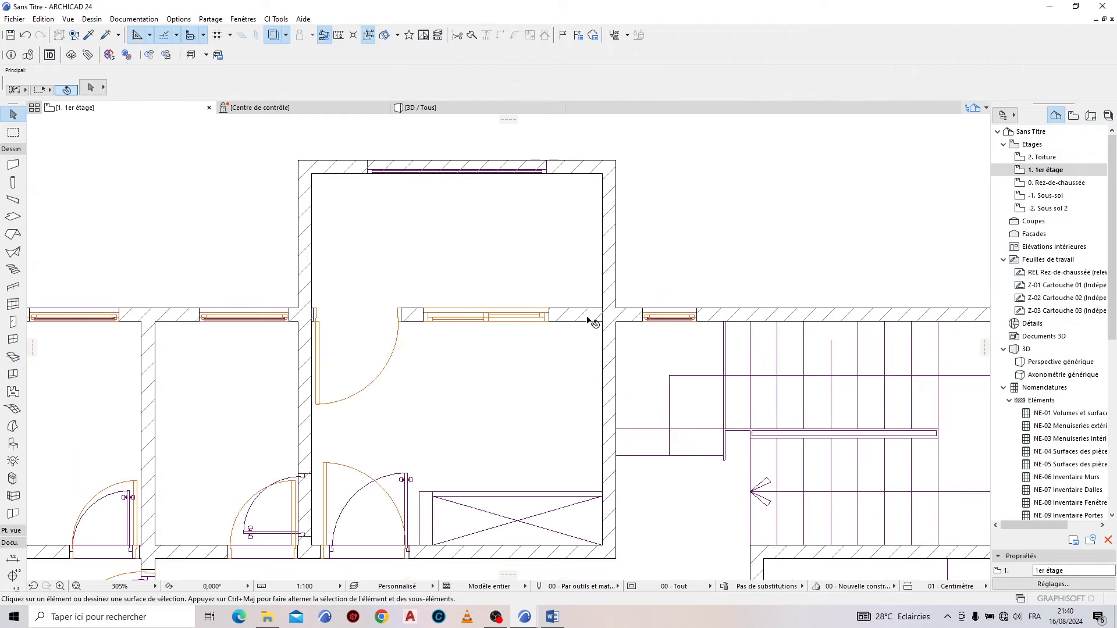
pyautogui.keyDown('ctrl'); pyautogui.click(578, 319); pyautogui.keyUp('ctrl')
# Step: Place a 200 × 140 Fenêtre coulissante 2 vantaux 24 in the projecting room's upper wall, copying the settings of the sliding window in the left exterior wall
pyautogui.scroll(-4, 511, 252)
pyautogui.scroll(5, 469, 201)
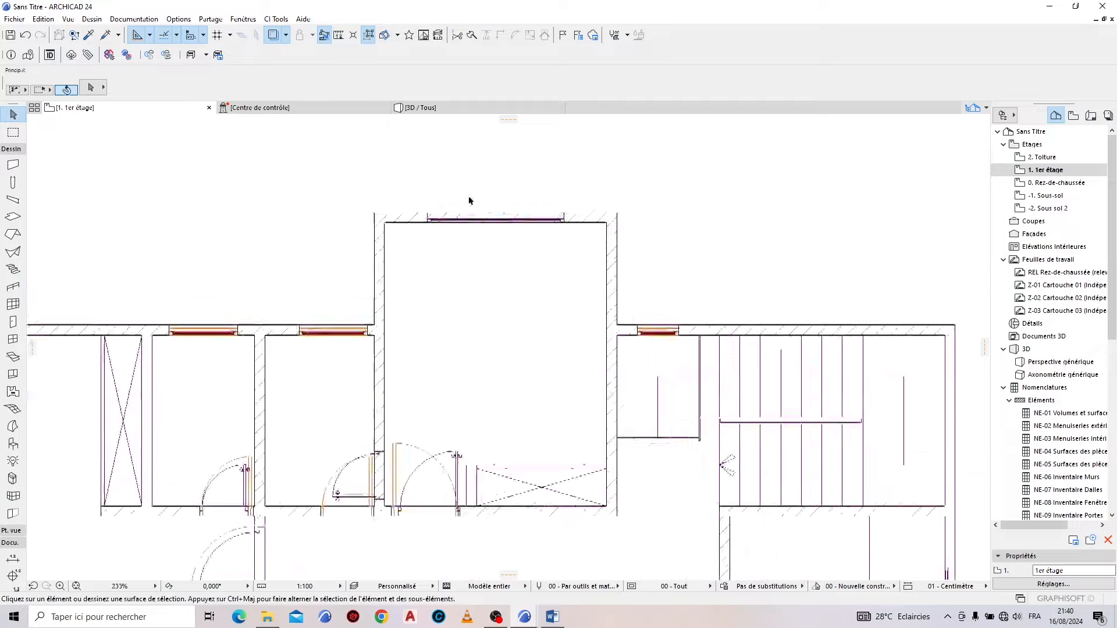
pyautogui.scroll(-4, 506, 241)
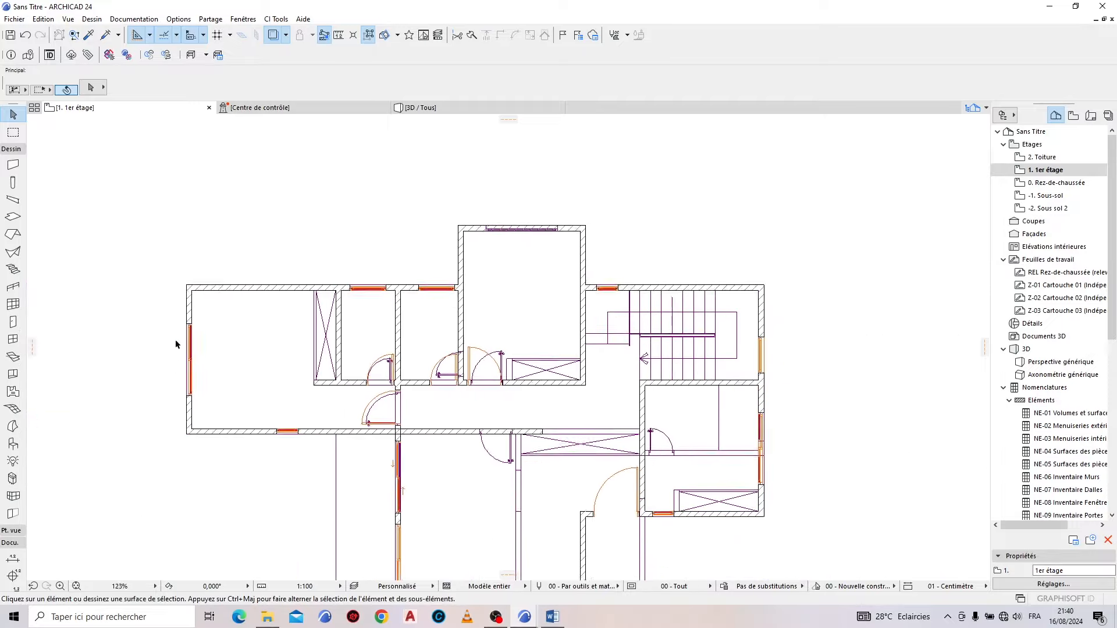
pyautogui.scroll(4, 199, 343)
pyautogui.scroll(3, 199, 343)
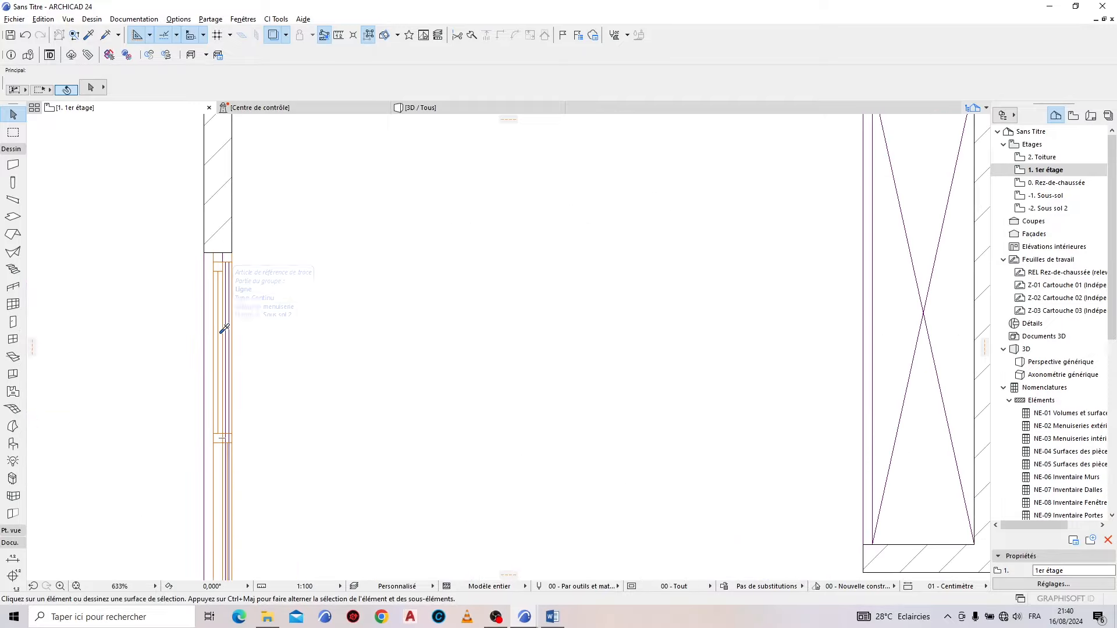
pyautogui.keyDown('alt'); pyautogui.click(223, 332); pyautogui.keyUp('alt')
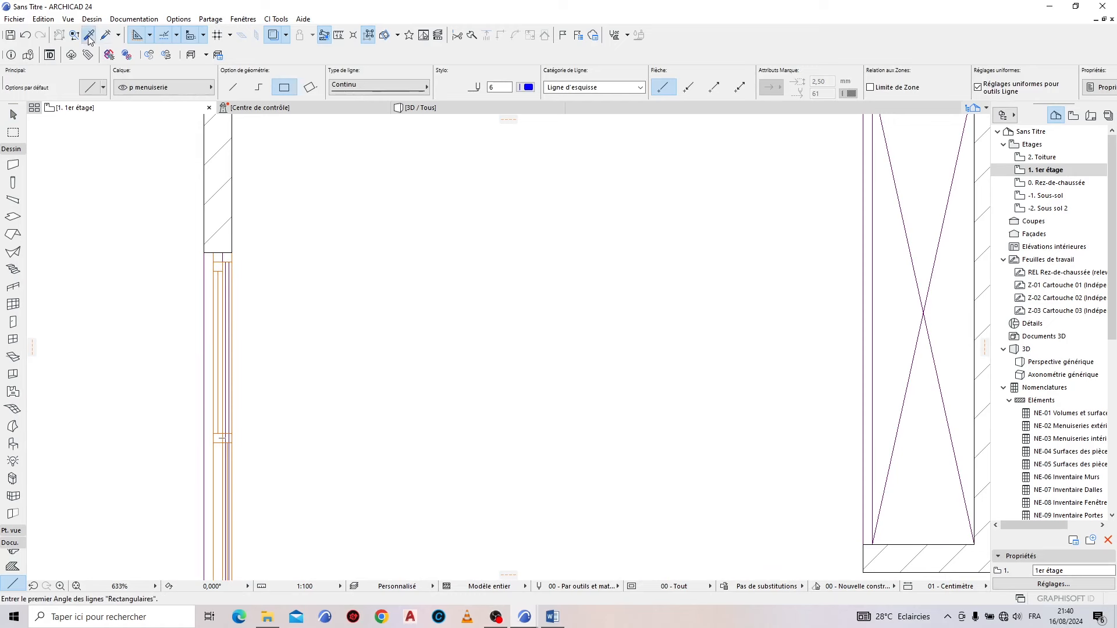
pyautogui.keyDown('alt'); pyautogui.click(230, 257); pyautogui.keyUp('alt')
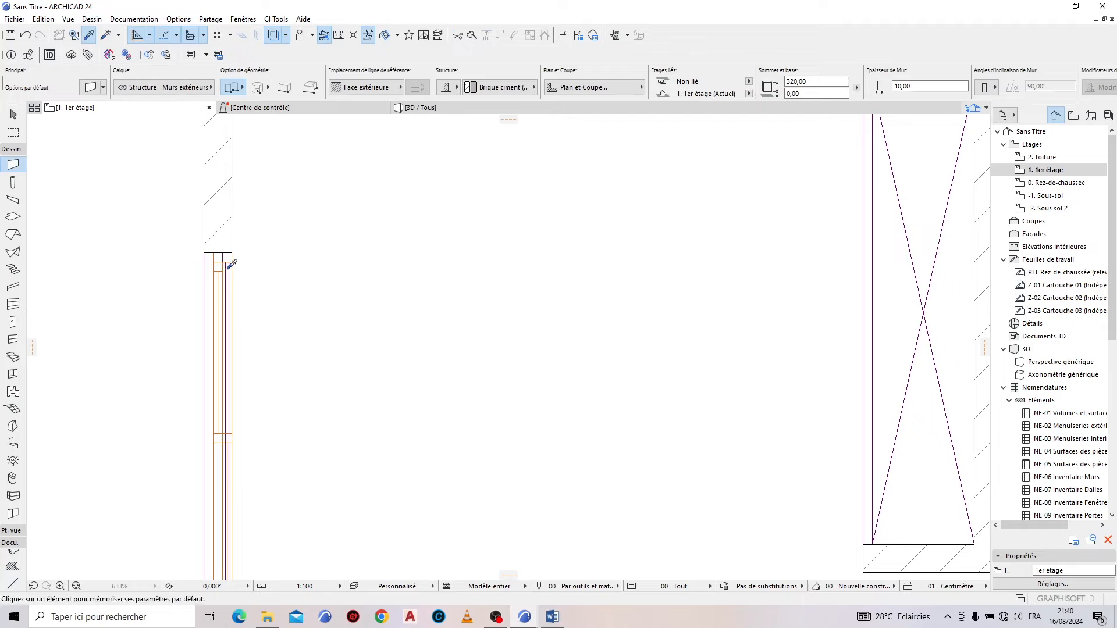
pyautogui.keyDown('alt'); pyautogui.click(224, 274); pyautogui.keyUp('alt')
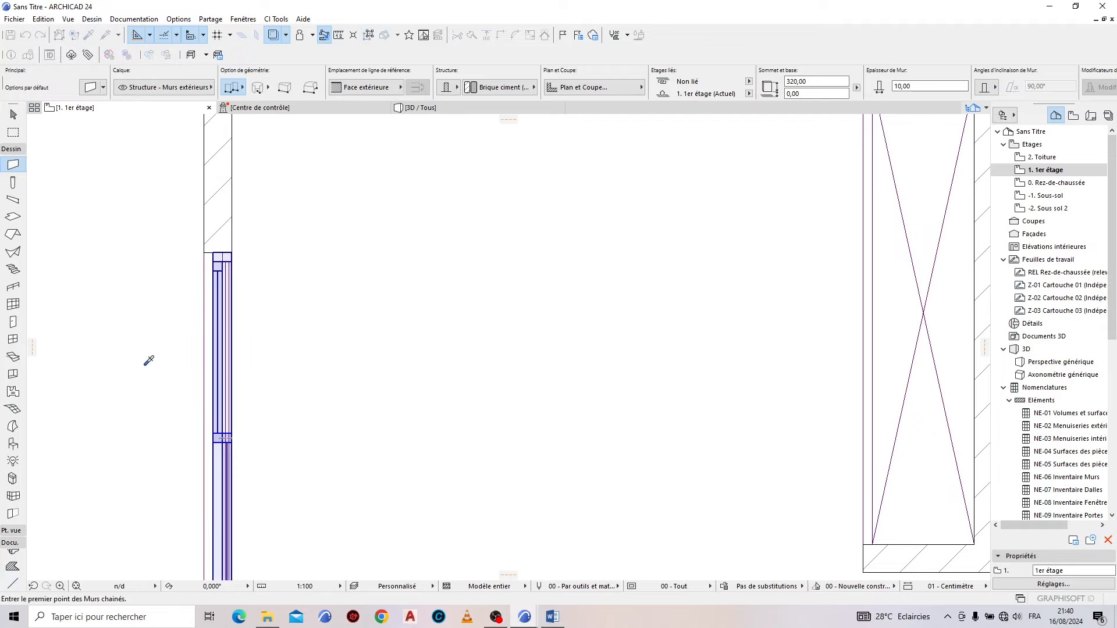
pyautogui.scroll(-5, 147, 357)
pyautogui.scroll(5, 563, 273)
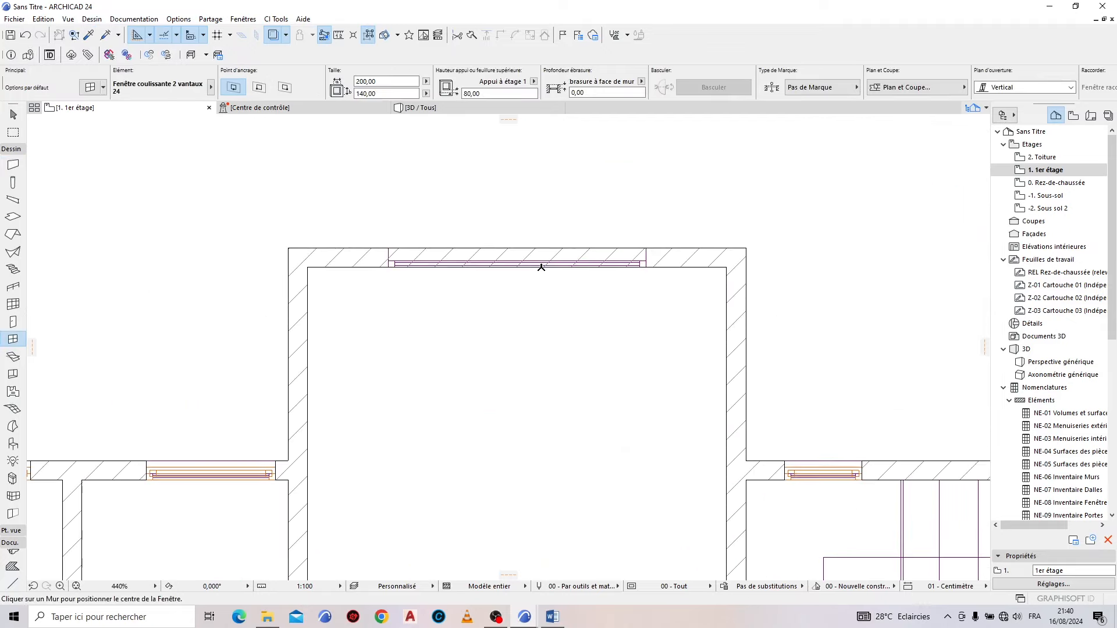
pyautogui.click(520, 269)
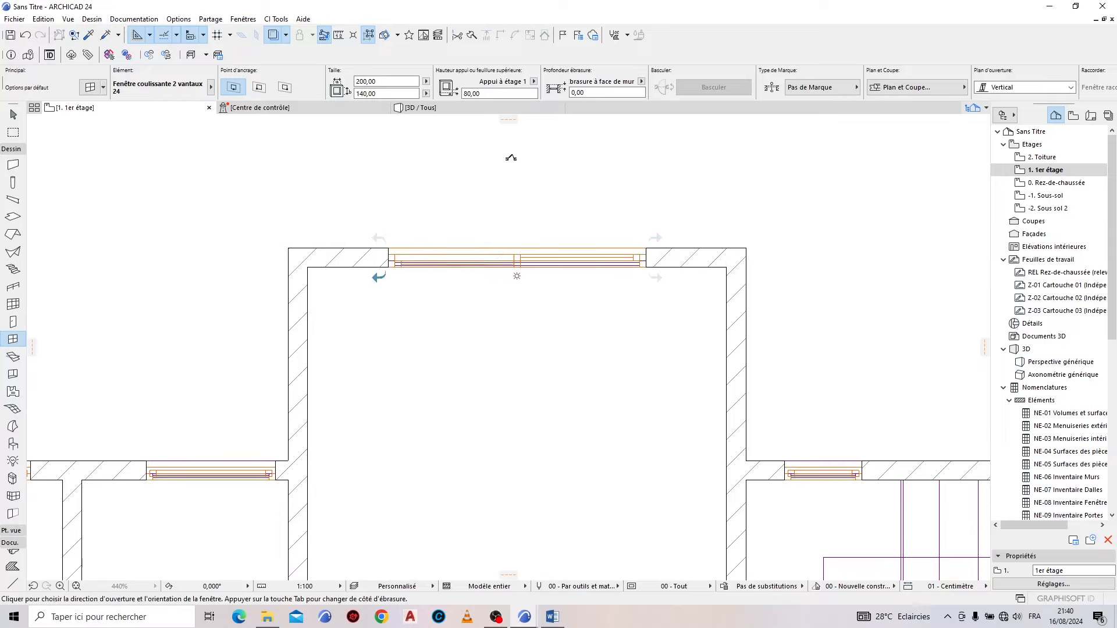
pyautogui.click(377, 237)
# Step: Delete the 70 × 220 door in the horizontal wall of the small room beside the projecting room
pyautogui.scroll(-3, 510, 154)
pyautogui.scroll(-3, 510, 154)
pyautogui.scroll(5, 456, 301)
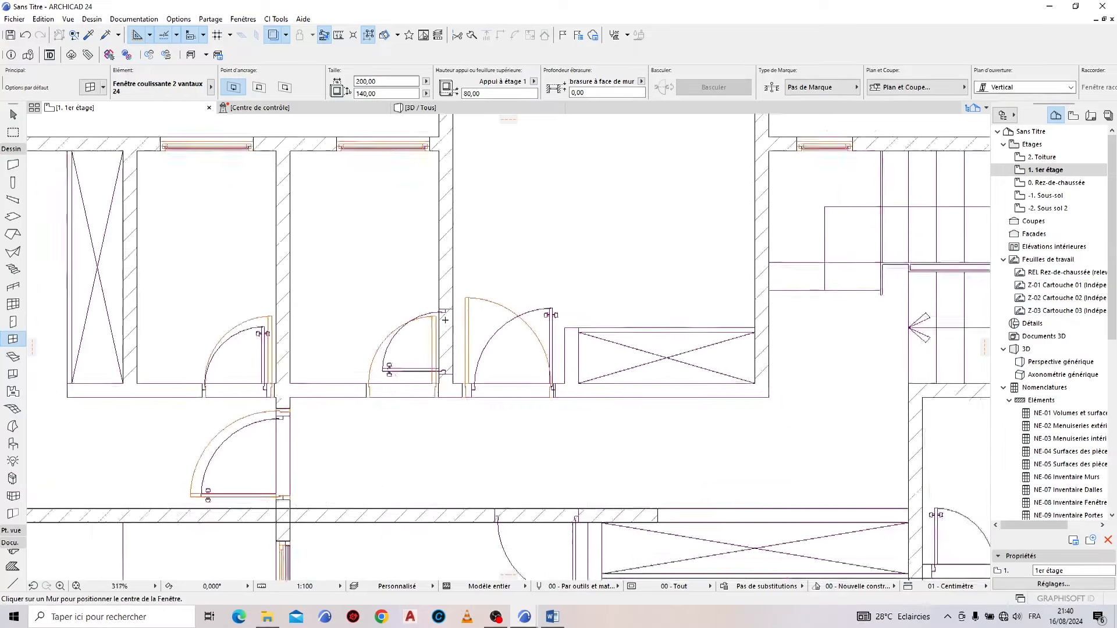
pyautogui.press('Escape')
pyautogui.click(436, 427)
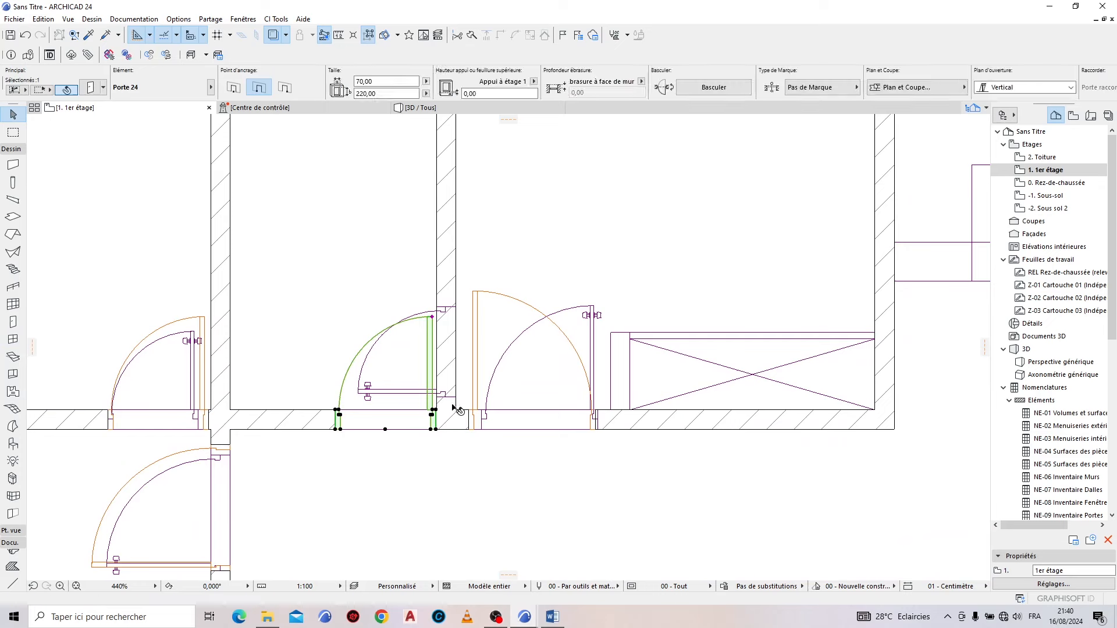
pyautogui.press('Delete')
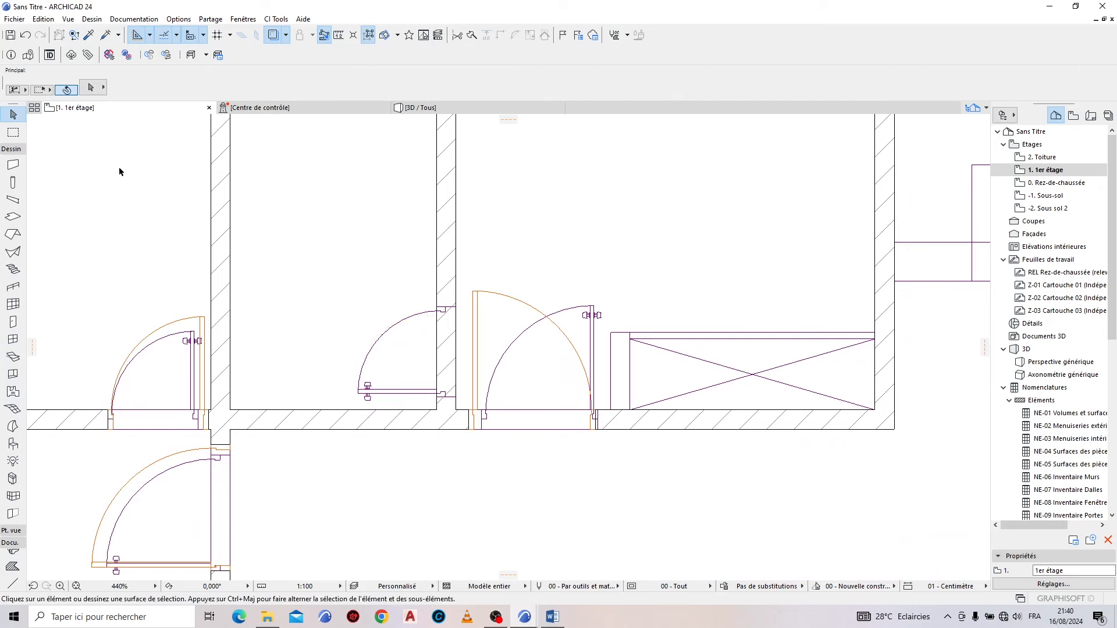
# Step: Place a 70 × 220 Porte 24 at the traced opening in the projecting room's left wall, copying the neighbouring small room's door settings
pyautogui.click(89, 37)
pyautogui.click(200, 318)
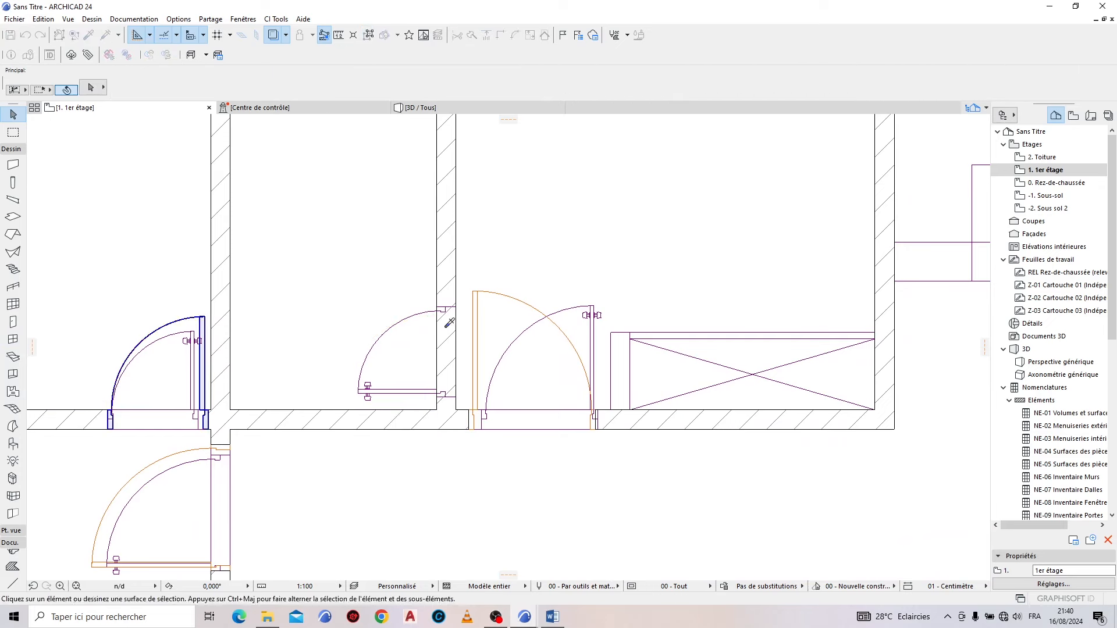
pyautogui.click(457, 394)
# Step: Mirror the 90 × 220 door of the projecting room about its centre so it swings like the traced door
pyautogui.scroll(-5, 373, 354)
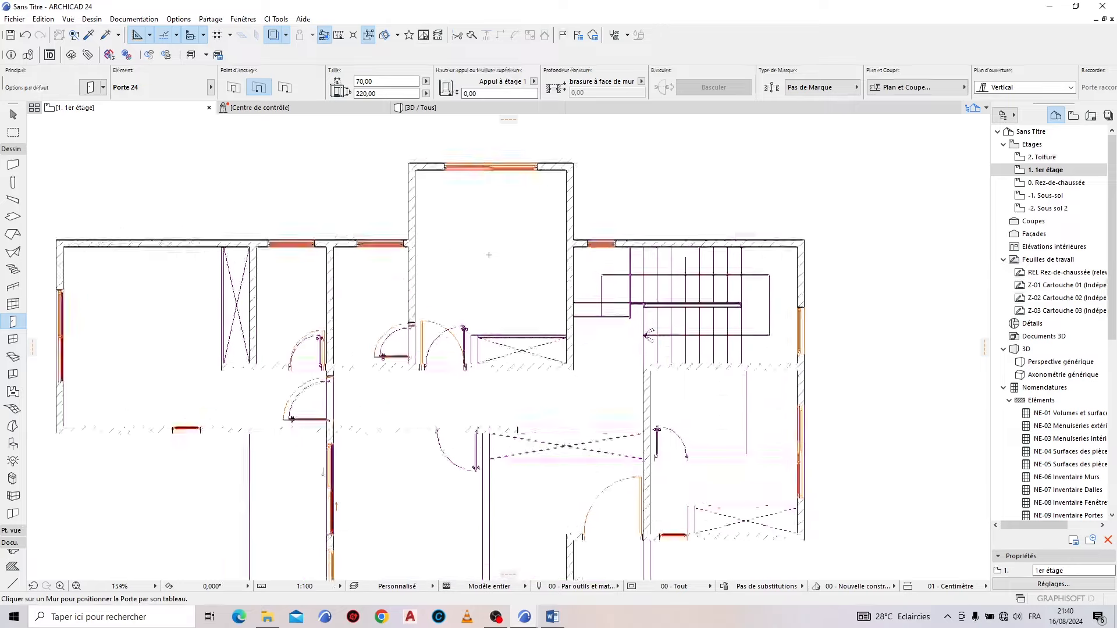
pyautogui.scroll(-1, 454, 271)
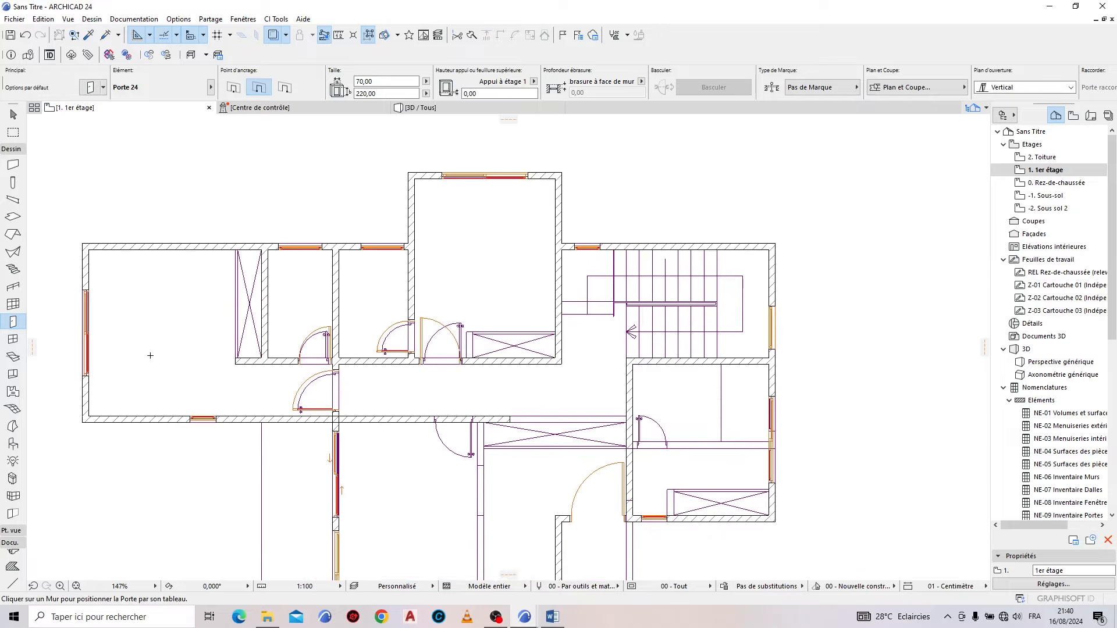
pyautogui.scroll(8, 454, 338)
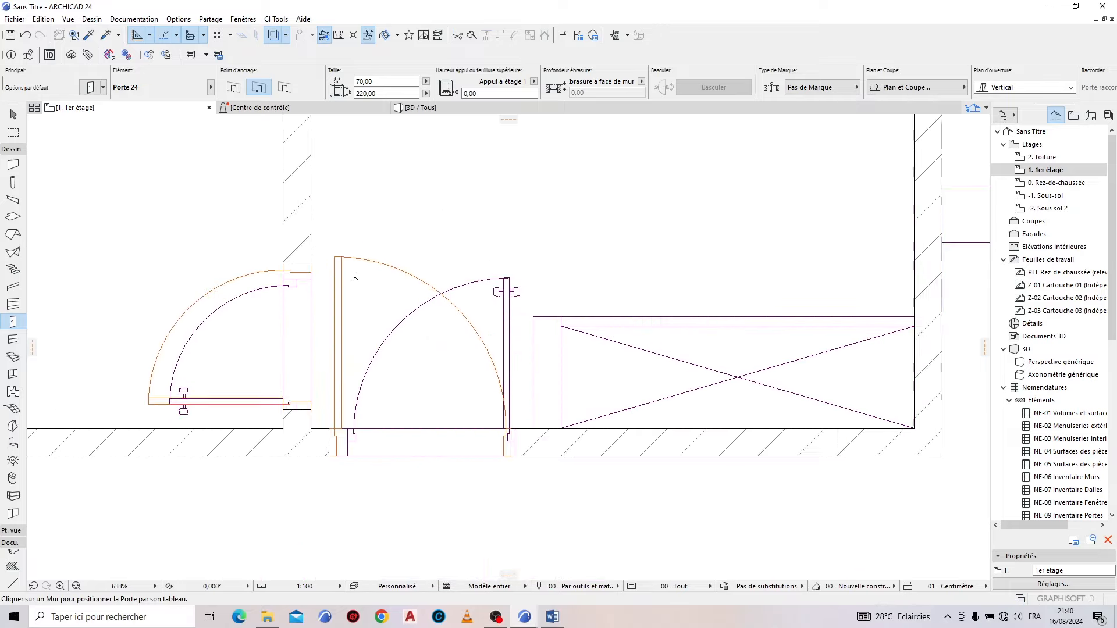
pyautogui.keyDown('shift'); pyautogui.click(343, 266); pyautogui.keyUp('shift')
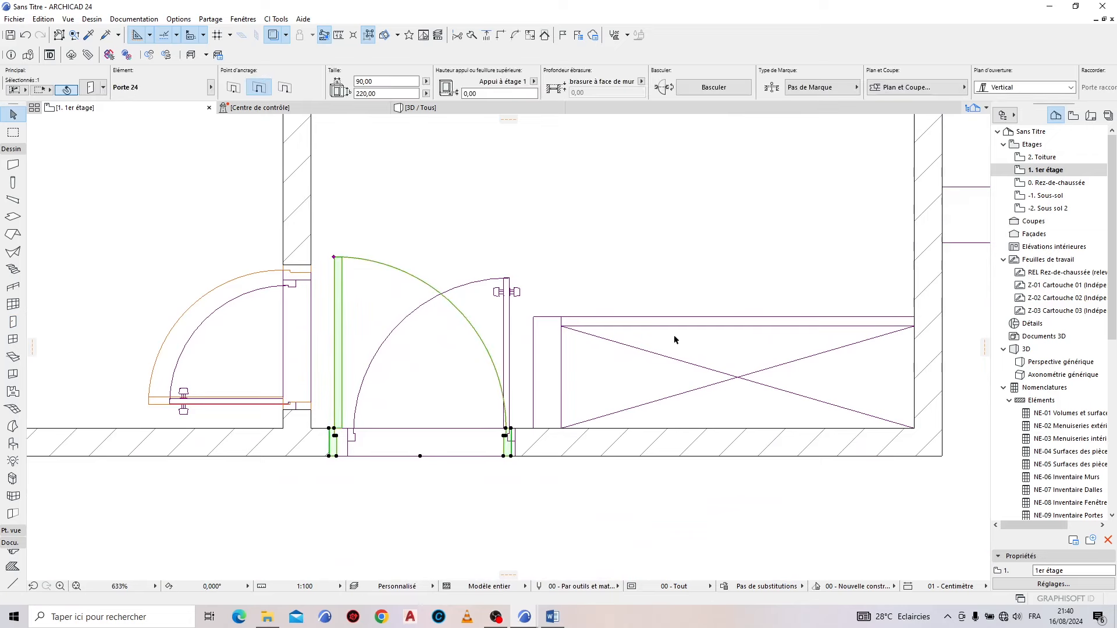
pyautogui.rightClick(417, 212)
pyautogui.moveTo(576, 349)
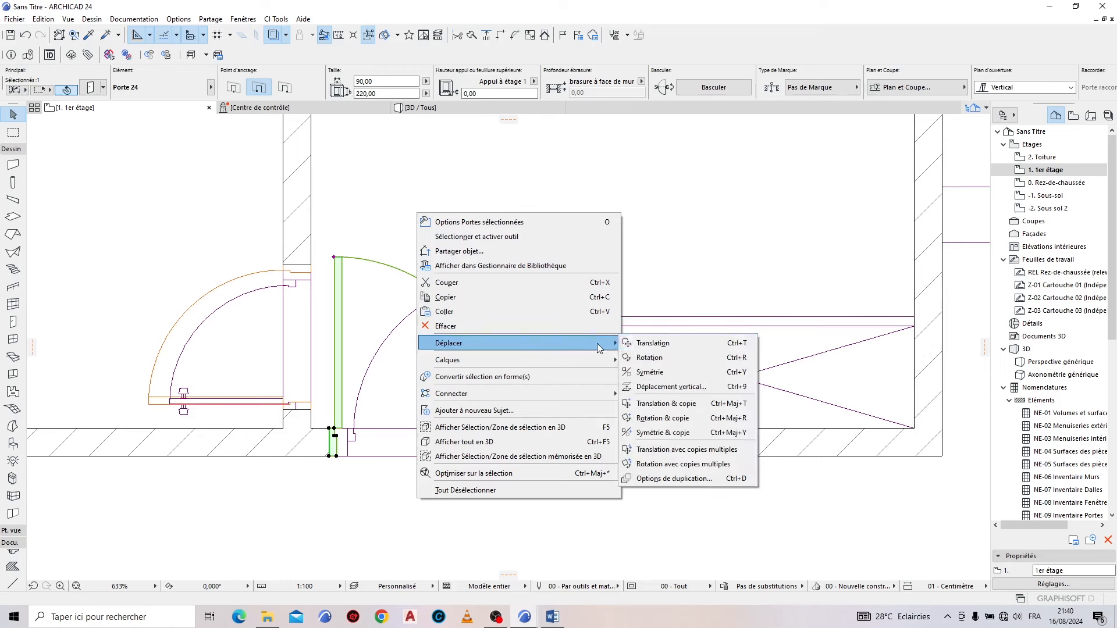
pyautogui.click(664, 371)
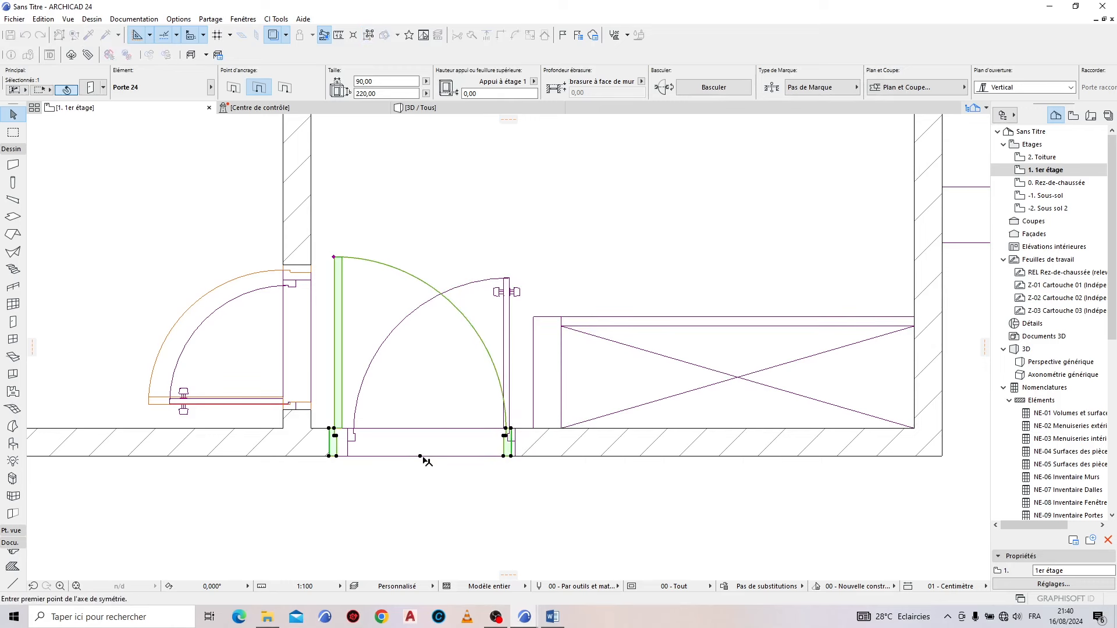
pyautogui.click(420, 456)
pyautogui.click(420, 467)
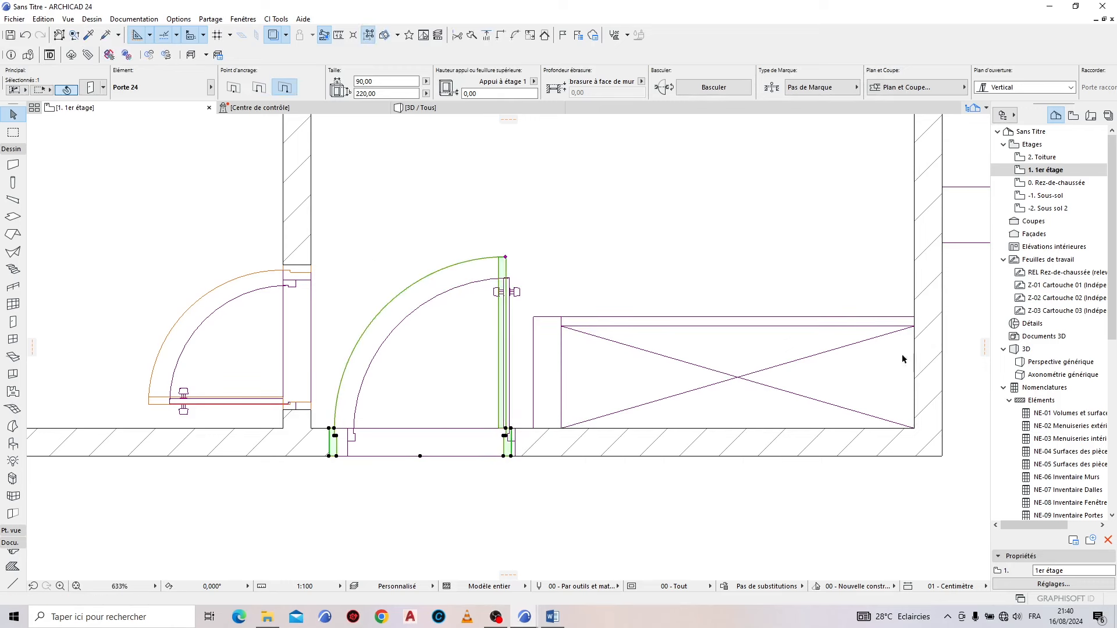
pyautogui.press('Escape')
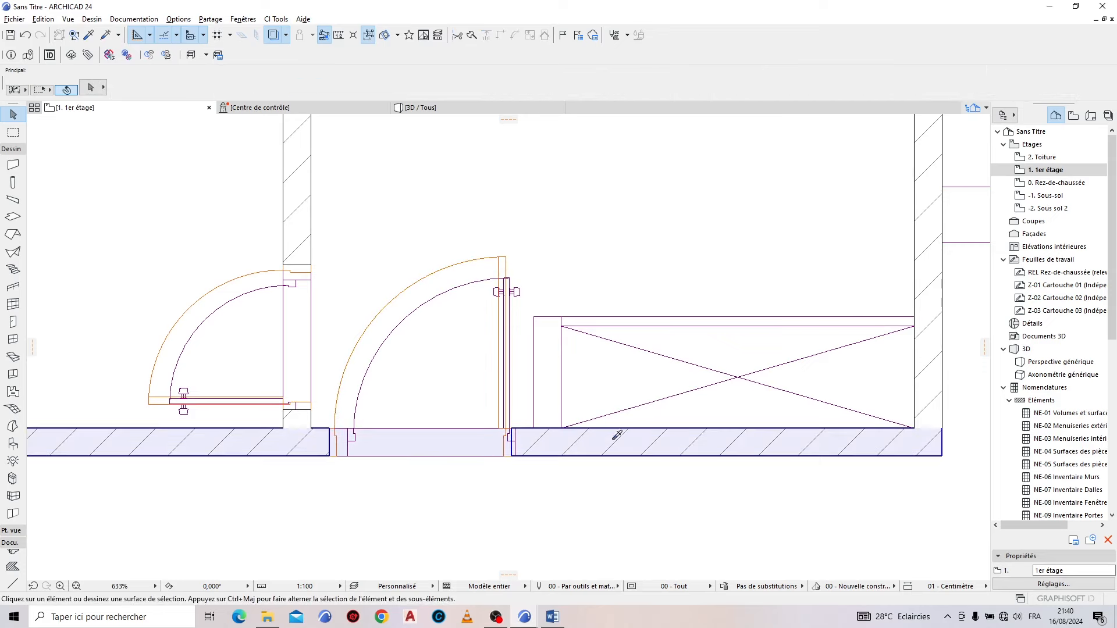
# Step: Draw a 60 long, 15 thick wall up the door-side edge of the traced closet in the projecting room
pyautogui.keyDown('alt'); pyautogui.click(610, 440); pyautogui.keyUp('alt')
pyautogui.click(562, 429)
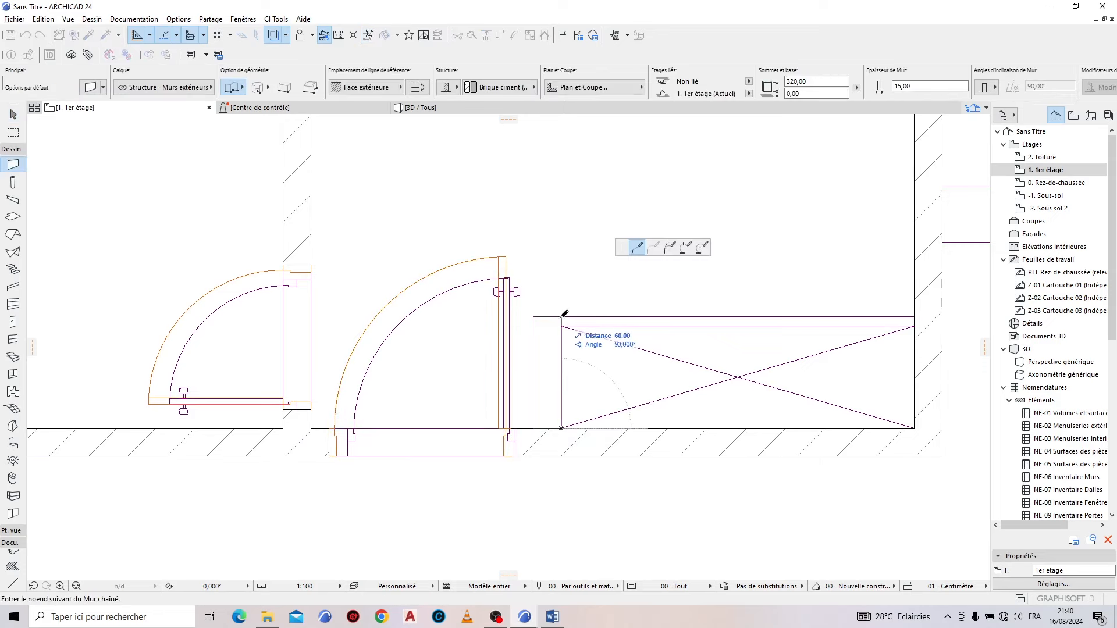
pyautogui.doubleClick(562, 317)
pyautogui.press('Escape')
# Step: Stretch the horizontal corridor wall above the lower traced closet to the vertical wall below the staircase
pyautogui.scroll(-2, 548, 338)
pyautogui.moveTo(669, 501); pyautogui.dragTo(369, 294, button='middle')
pyautogui.click(343, 369)
pyautogui.click(367, 368)
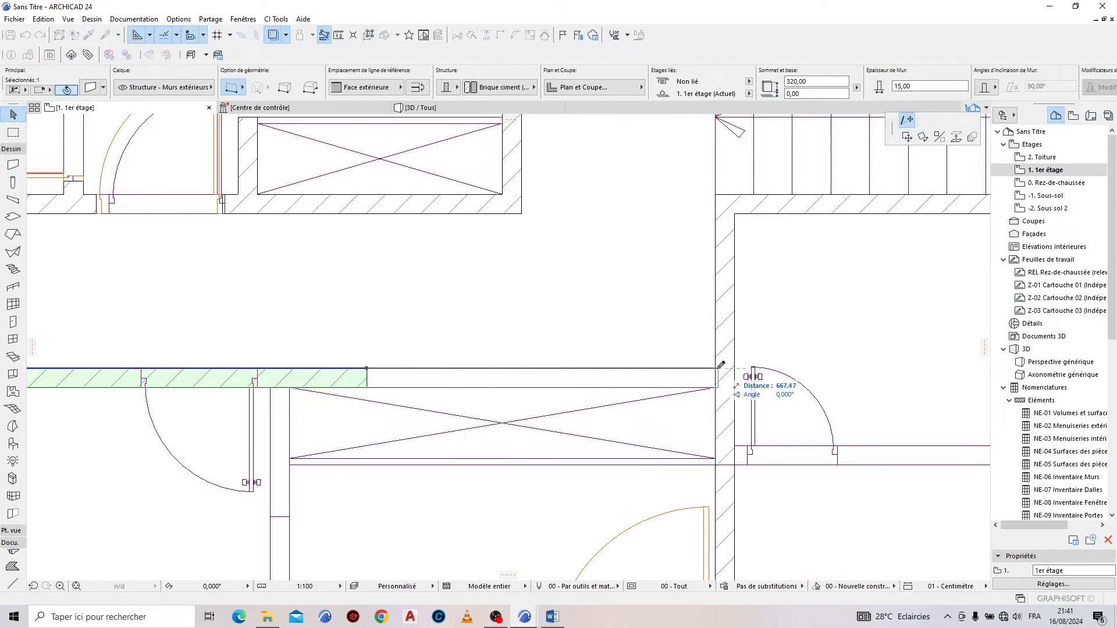
pyautogui.click(715, 368)
pyautogui.click(570, 316)
# Step: Draw a 15 thick horizontal wall along the traced partition from the vertical wall below the staircase to the right exterior wall
pyautogui.scroll(-5, 570, 316)
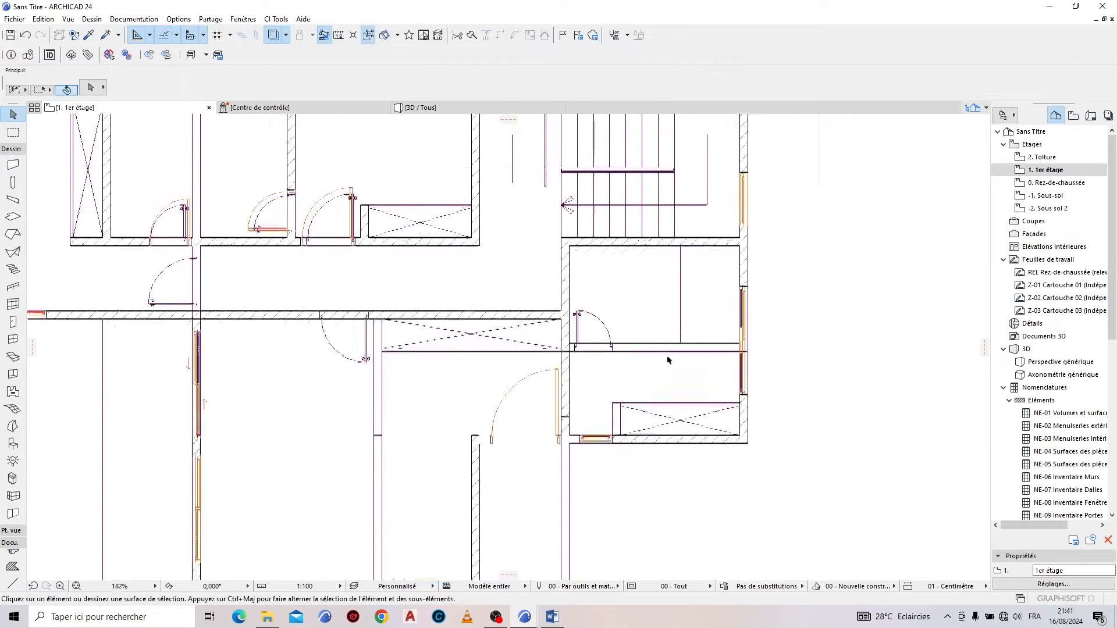
pyautogui.scroll(4, 669, 359)
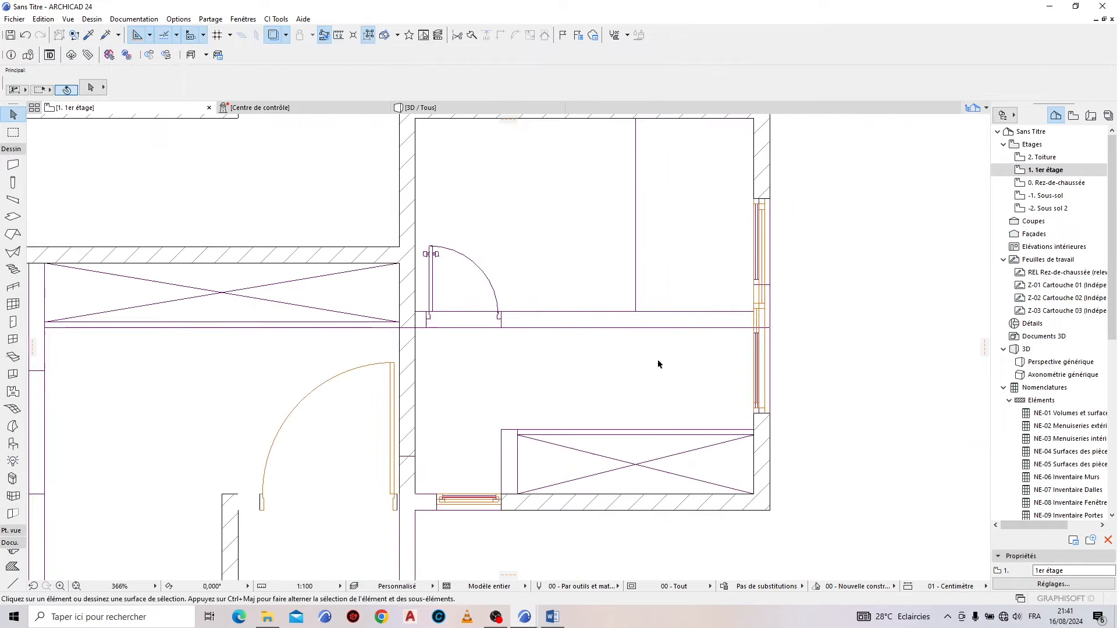
pyautogui.keyDown('alt'); pyautogui.click(416, 337); pyautogui.keyUp('alt')
pyautogui.click(415, 328)
pyautogui.scroll(2, 711, 327)
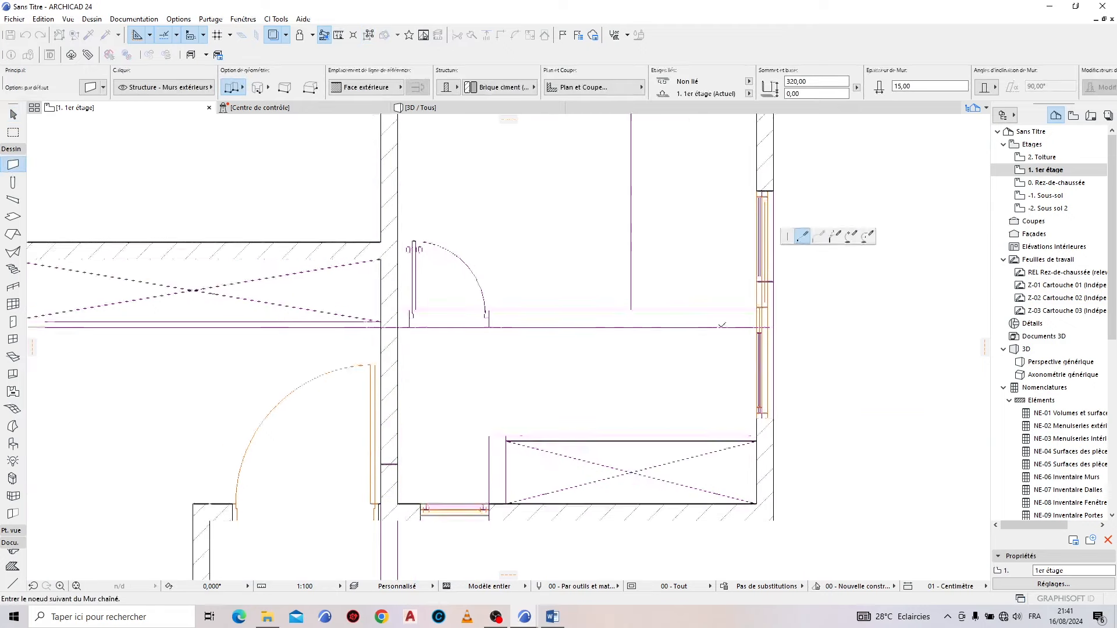
pyautogui.doubleClick(763, 328)
pyautogui.press('Escape')
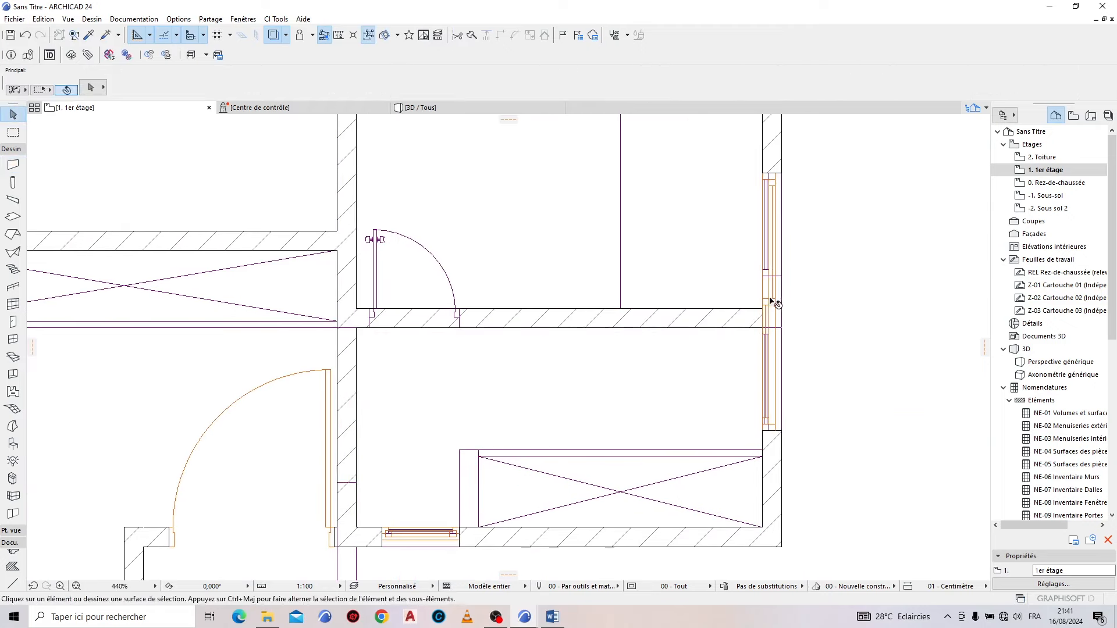
# Step: Delete the large window at the end of the new partition together with the thin exterior wall that holds it
pyautogui.click(773, 301)
pyautogui.click(853, 352)
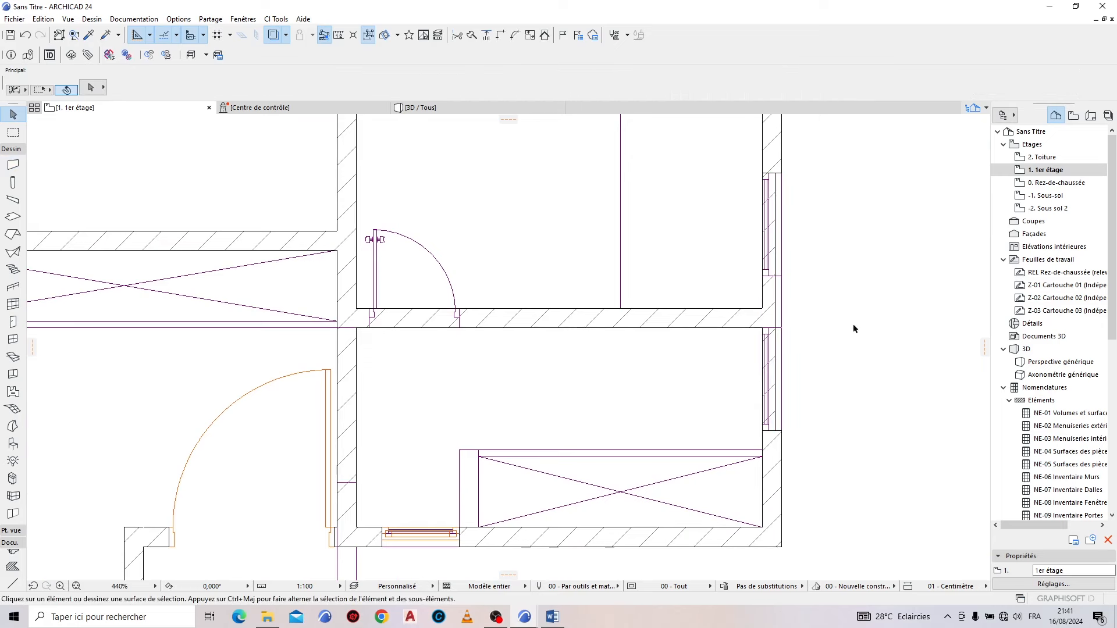
pyautogui.moveTo(769, 228); pyautogui.dragTo(724, 261)
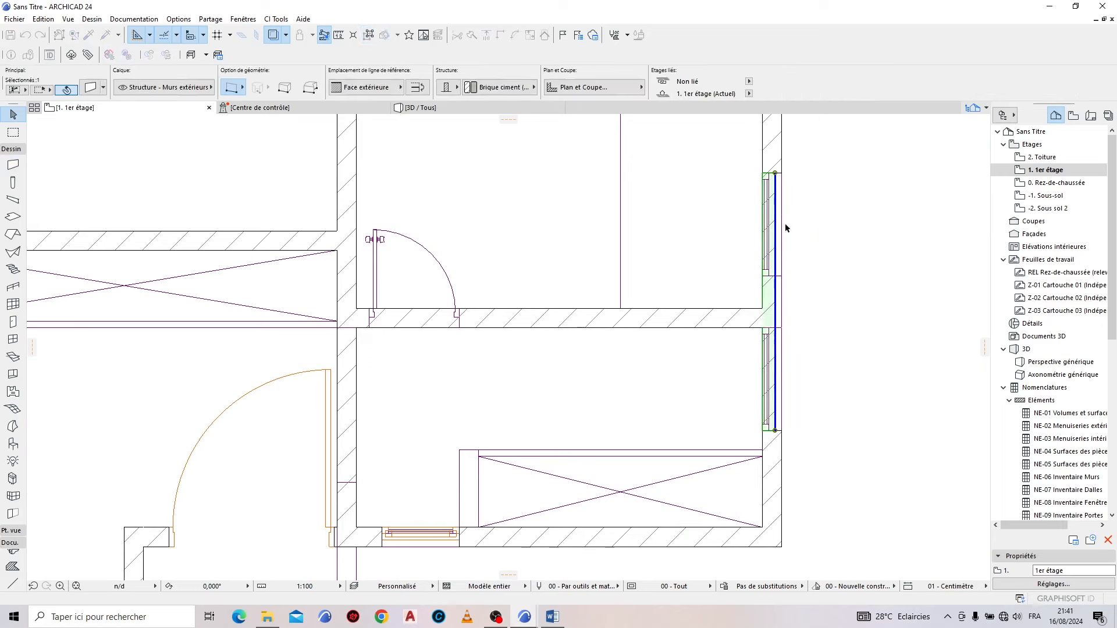
pyautogui.press('Delete')
# Step: Delete the lower piece of the right exterior wall, and join the upper piece to the bottom wall at their shared corner
pyautogui.click(777, 457)
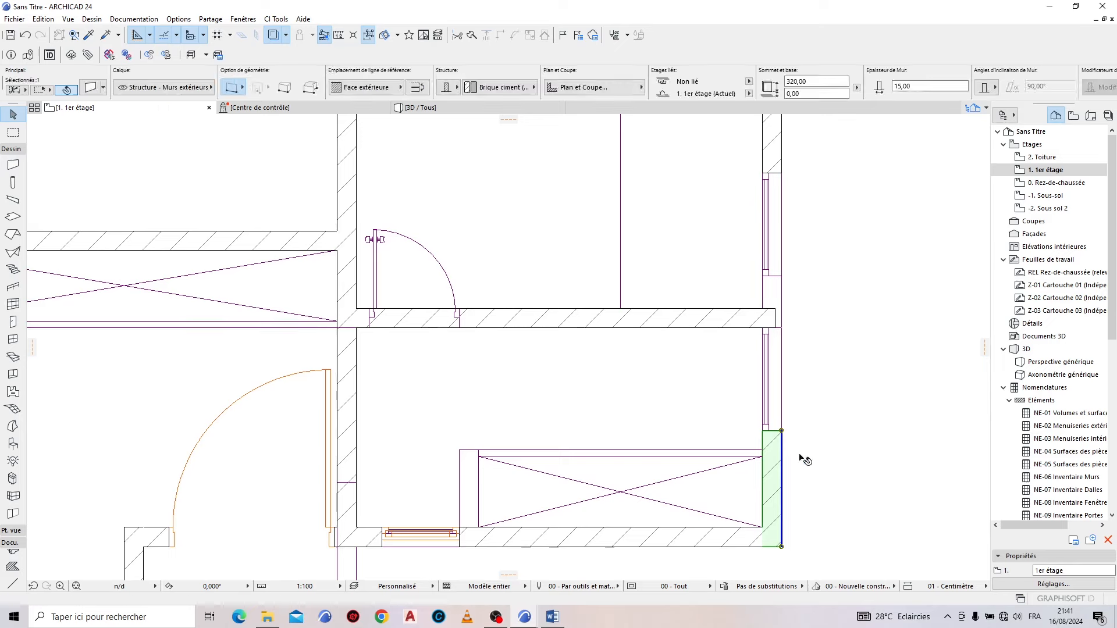
pyautogui.press('Delete')
pyautogui.click(777, 169)
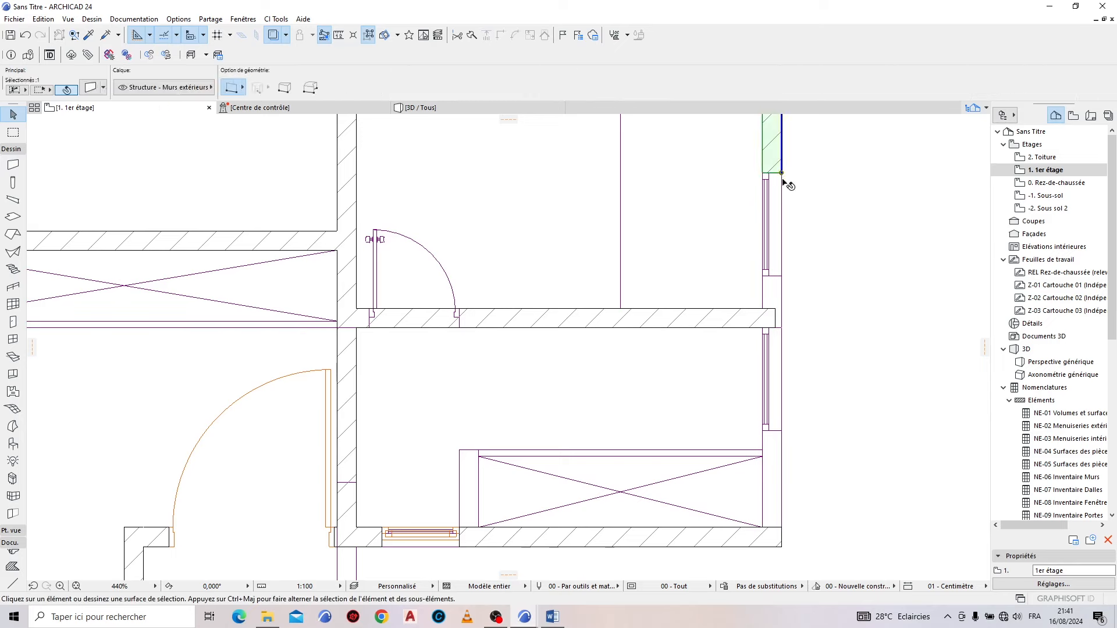
pyautogui.keyDown('shift'); pyautogui.click(778, 538); pyautogui.keyUp('shift')
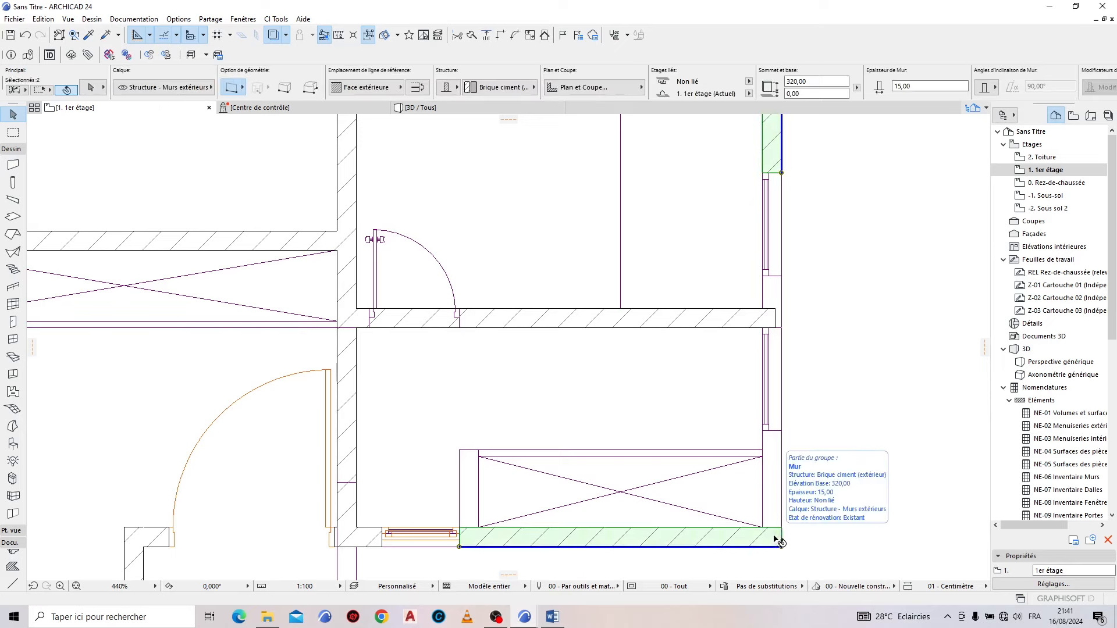
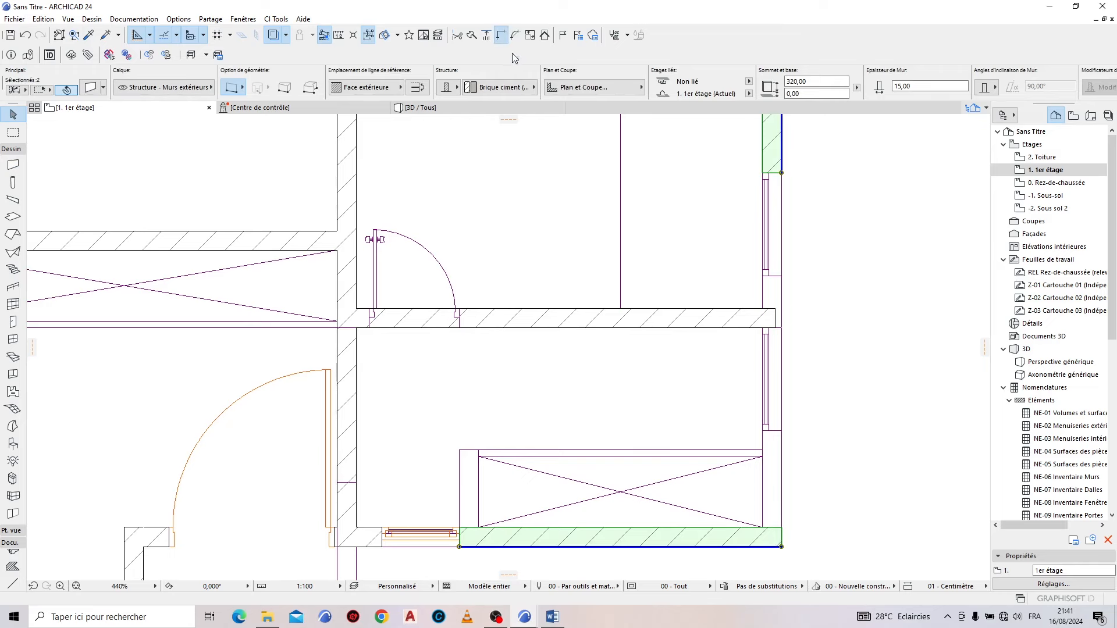
pyautogui.press('Delete')
# Step: Stretch the end of the horizontal partition below the staircase to the outer face of the right exterior wall
pyautogui.scroll(3, 786, 280)
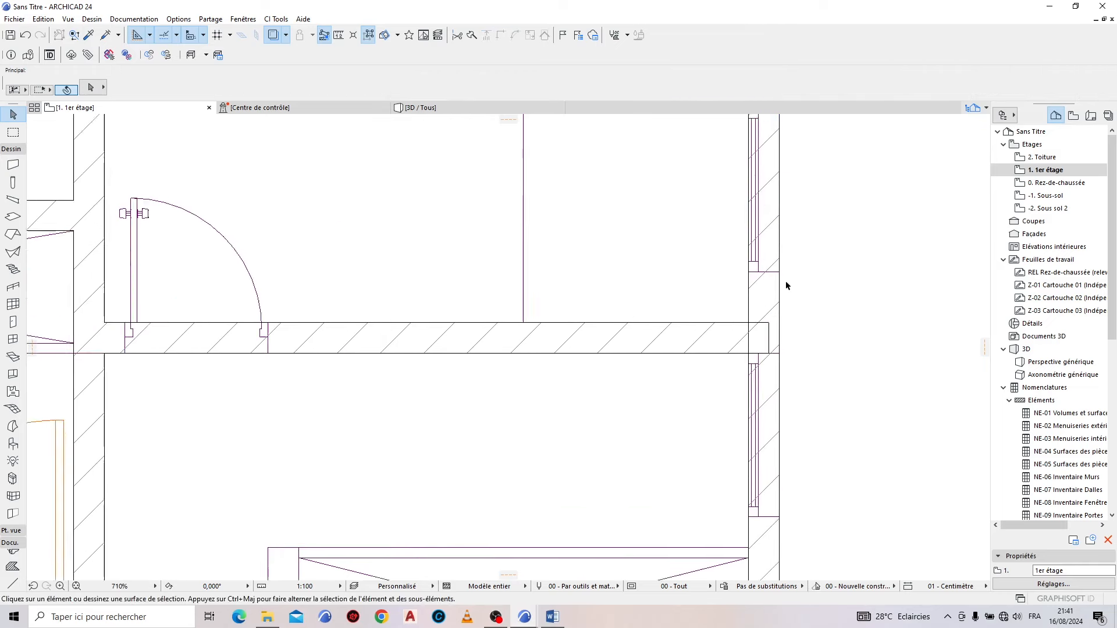
pyautogui.click(732, 352)
pyautogui.click(768, 360)
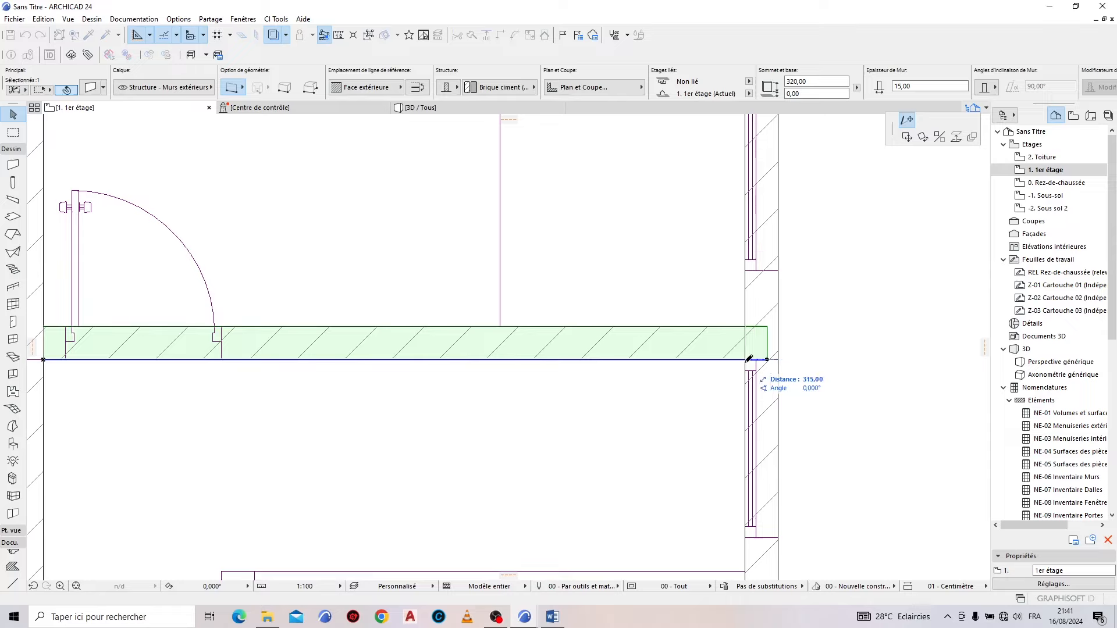
pyautogui.click(778, 360)
pyautogui.press('Escape')
# Step: Place two Fenêtre 24 windows, 80 wide and 60 high, over the two traced windows in the right exterior wall, reusing an existing window's settings
pyautogui.scroll(-8, 781, 332)
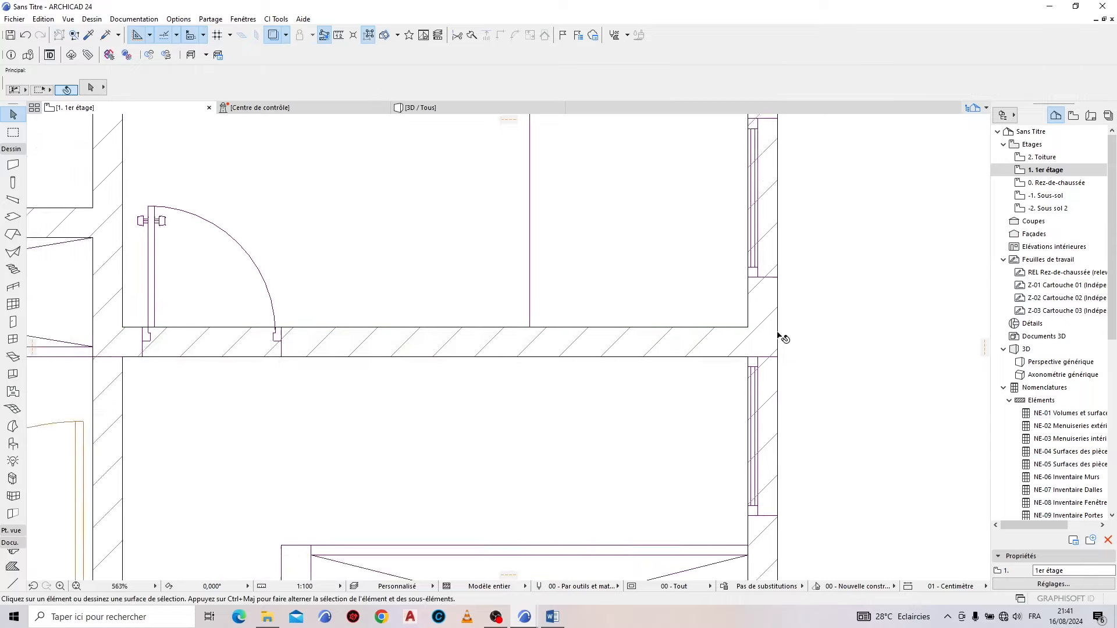
pyautogui.scroll(8, 428, 132)
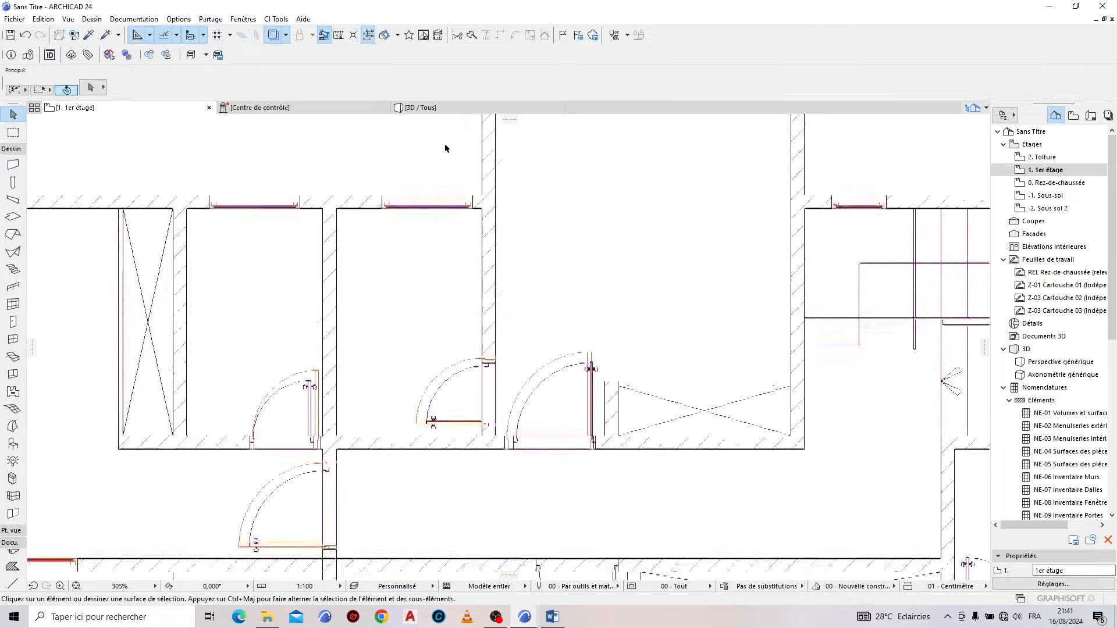
pyautogui.keyDown('alt'); pyautogui.click(457, 258); pyautogui.keyUp('alt')
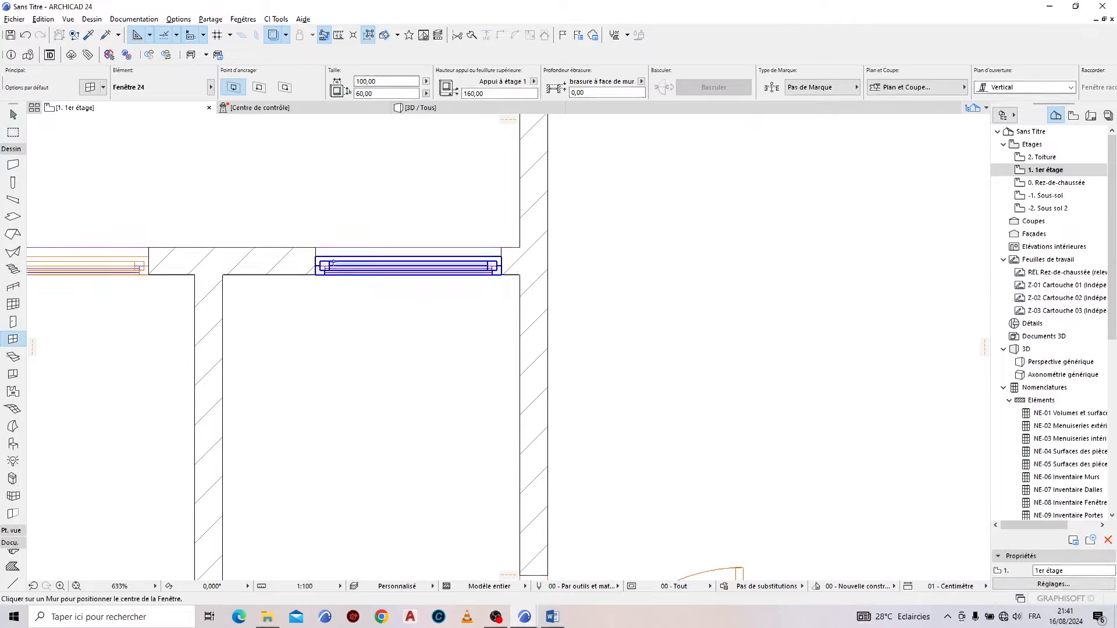
pyautogui.scroll(-7, 343, 238)
pyautogui.scroll(8, 765, 434)
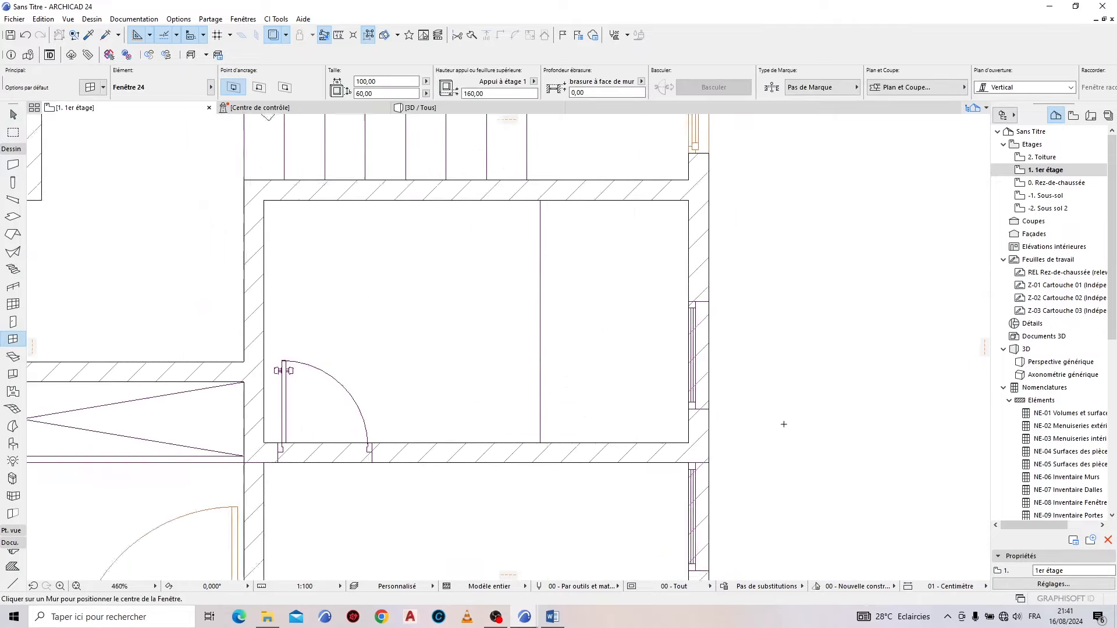
pyautogui.doubleClick(384, 81)
pyautogui.write('80')
pyautogui.press('Return')
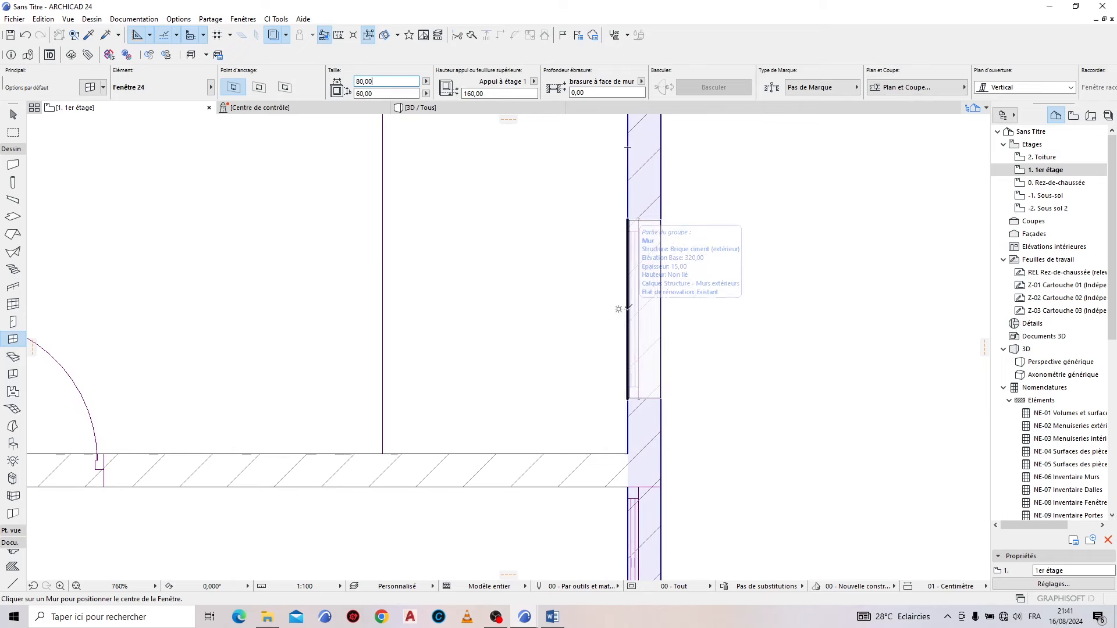
pyautogui.click(628, 309)
pyautogui.click(796, 290)
pyautogui.scroll(-2, 669, 268)
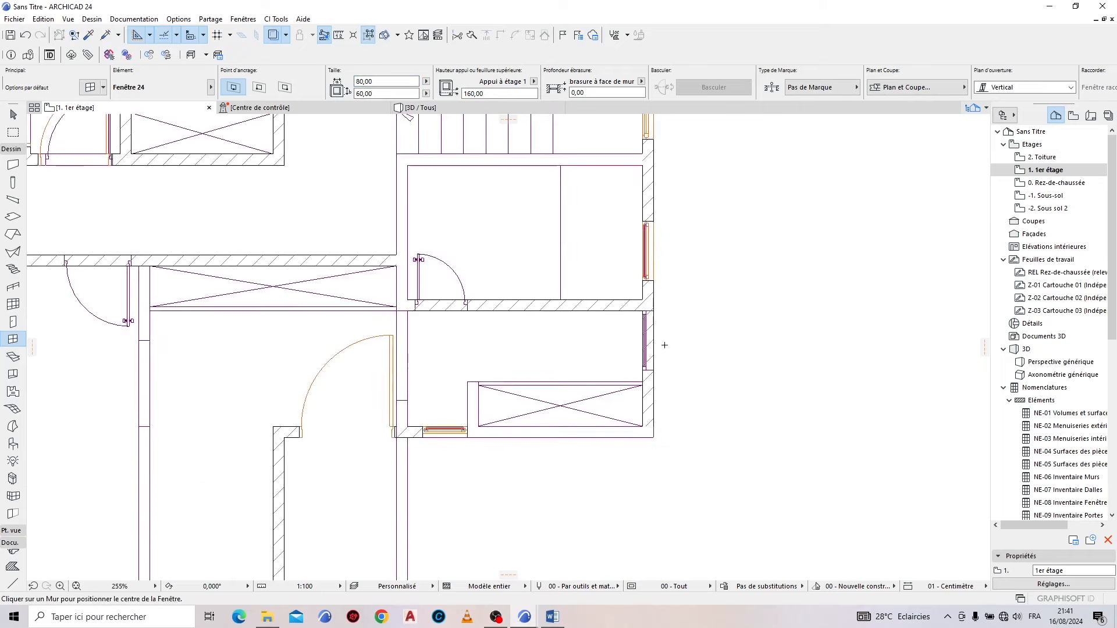
pyautogui.click(632, 294)
pyautogui.click(751, 293)
# Step: Draw a 15 thick wall up the window-side edge of the traced closet in the lower right room
pyautogui.click(13, 164)
pyautogui.click(269, 472)
pyautogui.doubleClick(269, 380)
# Step: Draw a 15 thick vertical wall along the traced outline, from the wall beside the large door down to the inner bottom corner
pyautogui.scroll(-7, 588, 389)
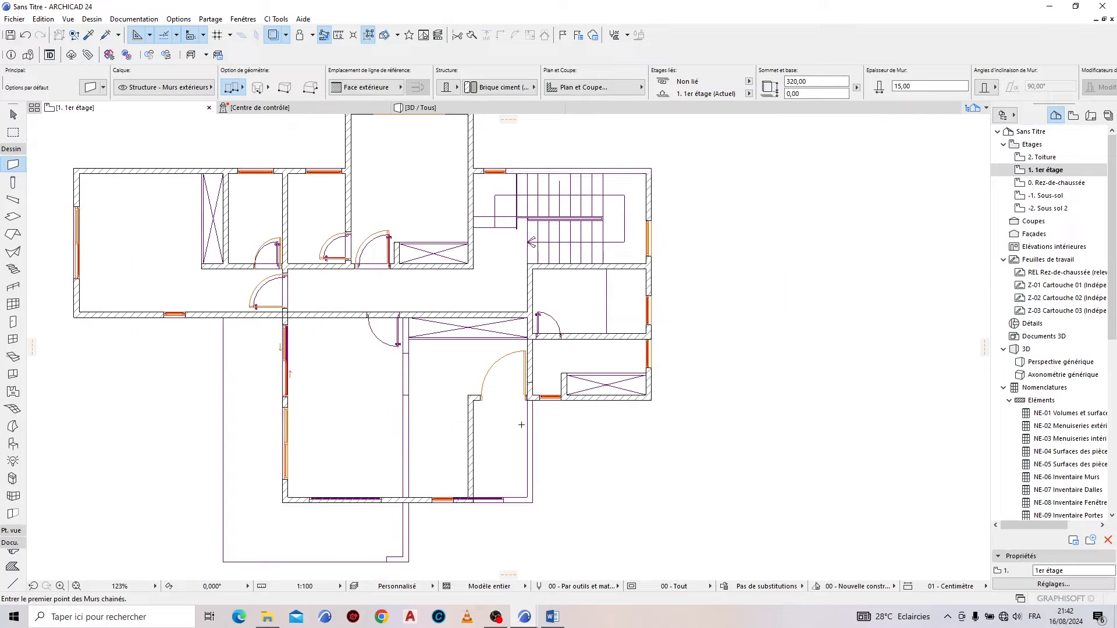
pyautogui.scroll(5, 529, 512)
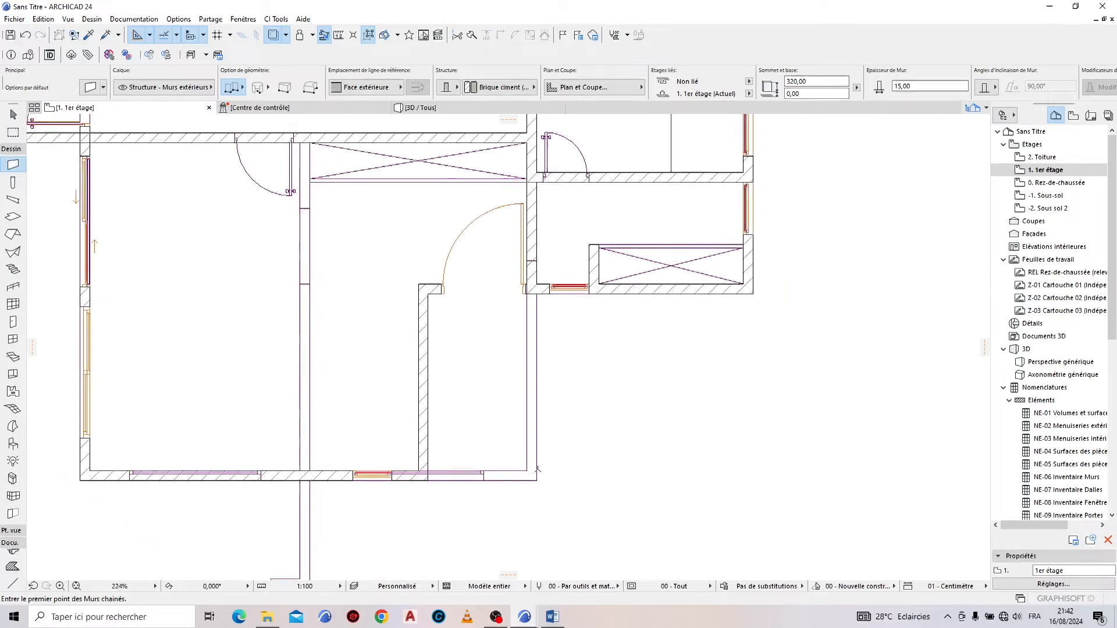
pyautogui.press('Escape')
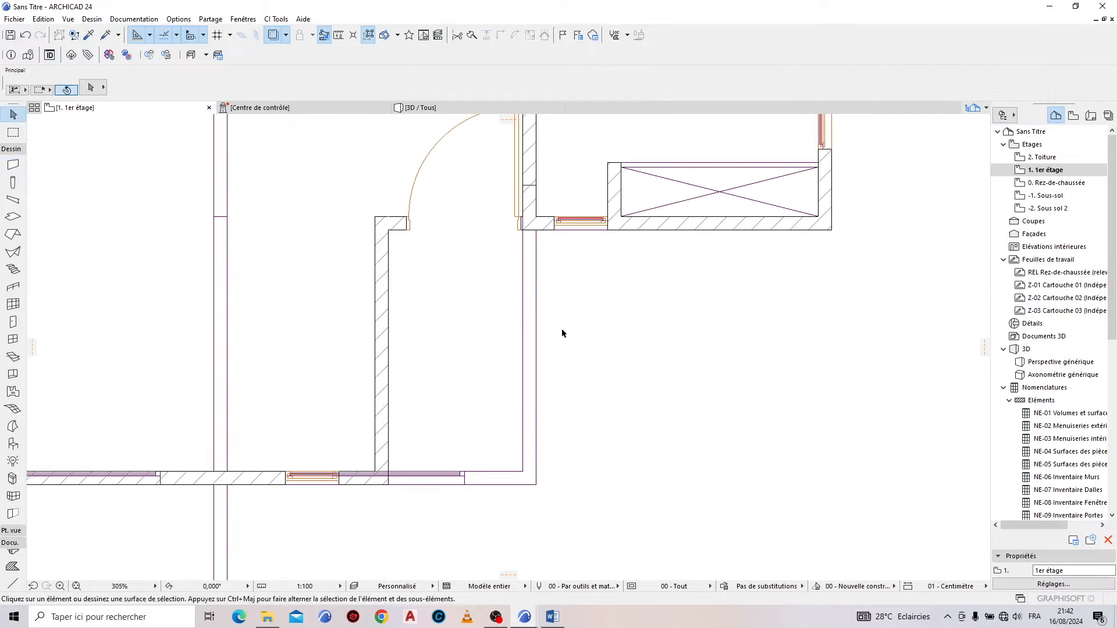
pyautogui.scroll(4, 541, 176)
pyautogui.keyDown('alt'); pyautogui.click(525, 172); pyautogui.keyUp('alt')
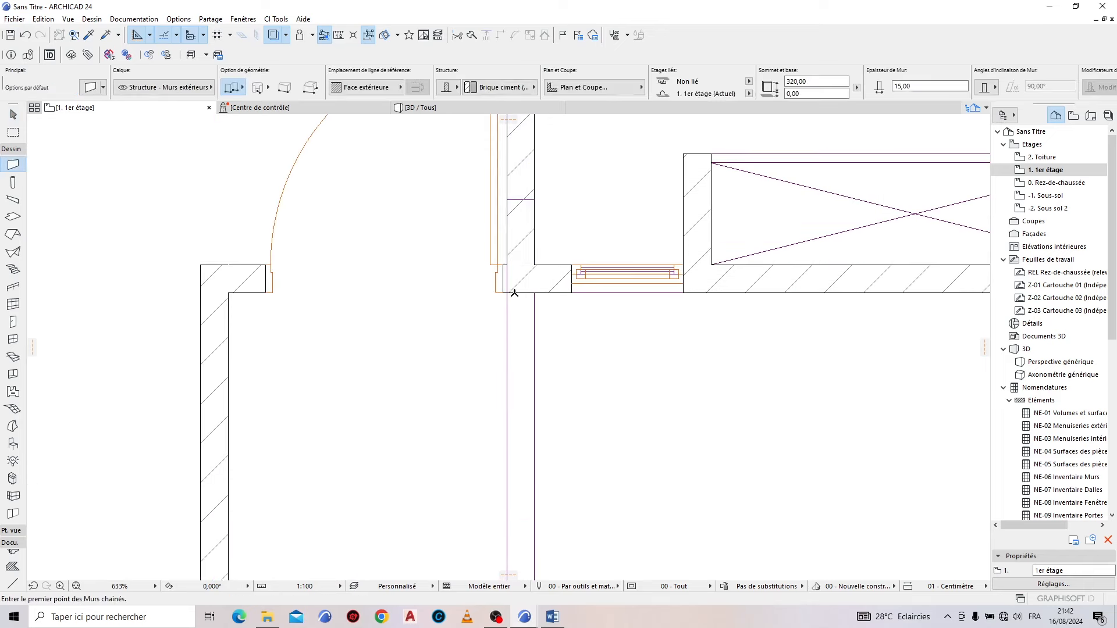
pyautogui.click(534, 293)
pyautogui.press('Escape')
pyautogui.click(507, 293)
pyautogui.scroll(7, 511, 292)
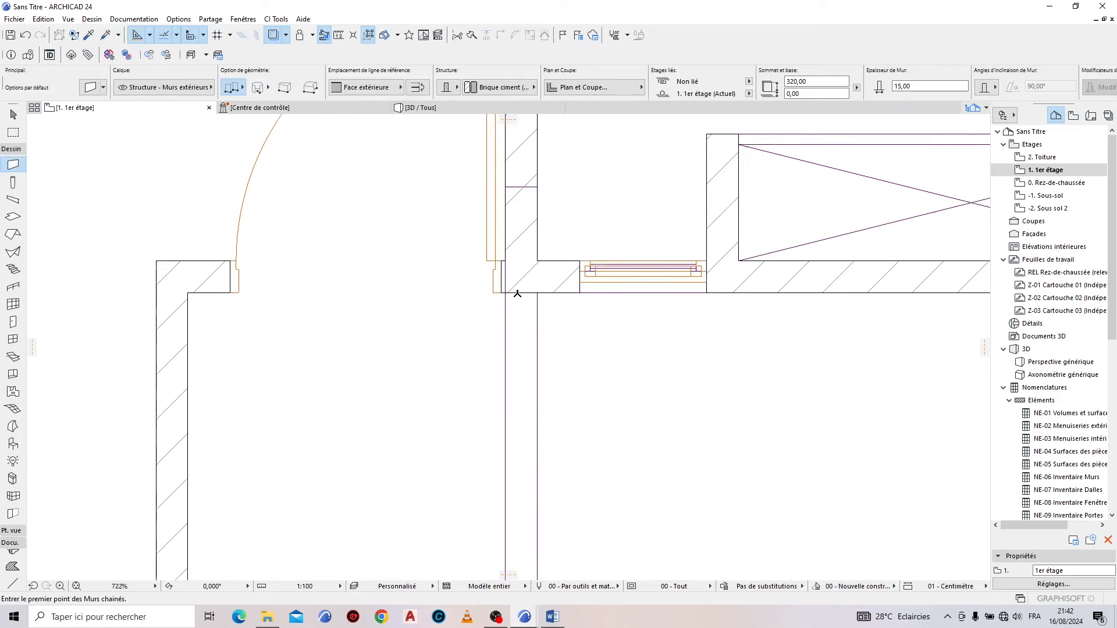
pyautogui.click(488, 290)
pyautogui.scroll(-10, 552, 352)
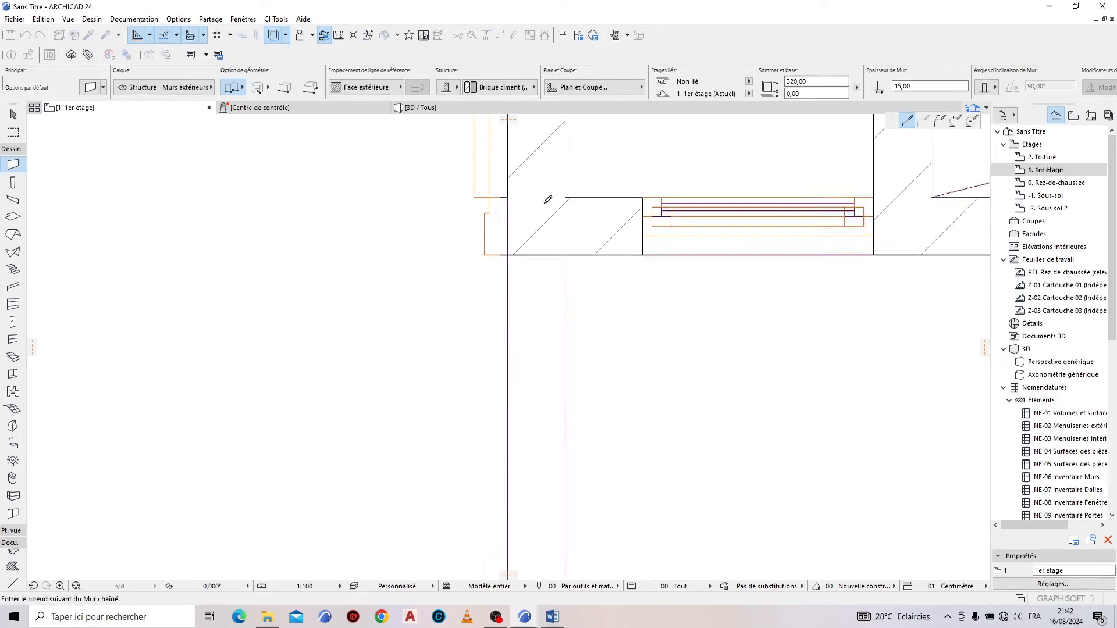
pyautogui.click(543, 501)
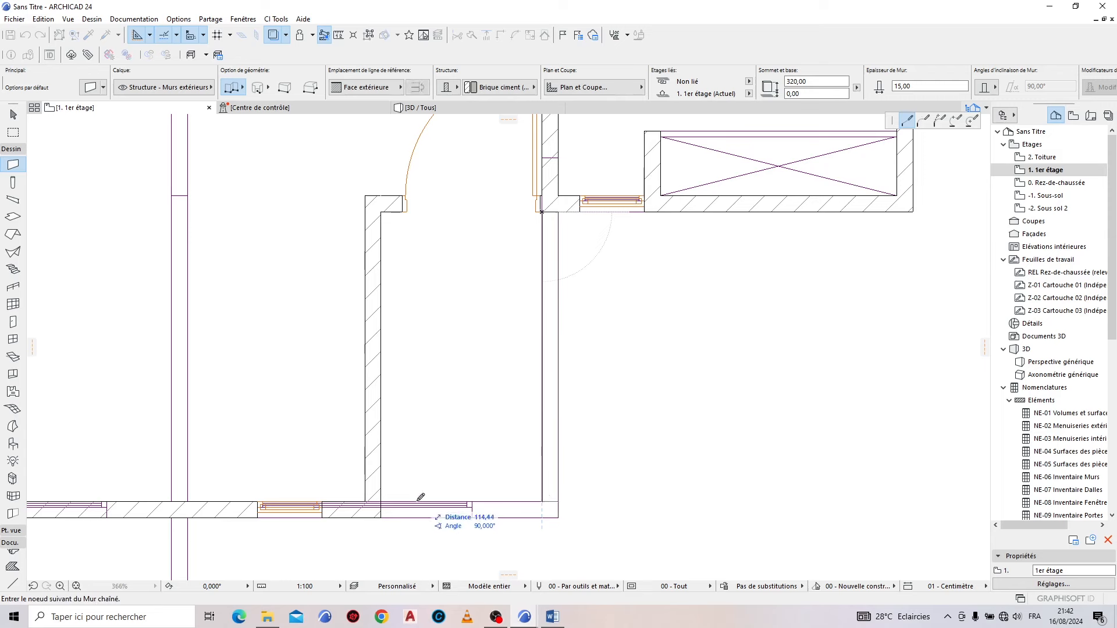
pyautogui.scroll(3, 346, 512)
pyautogui.scroll(-4, 584, 470)
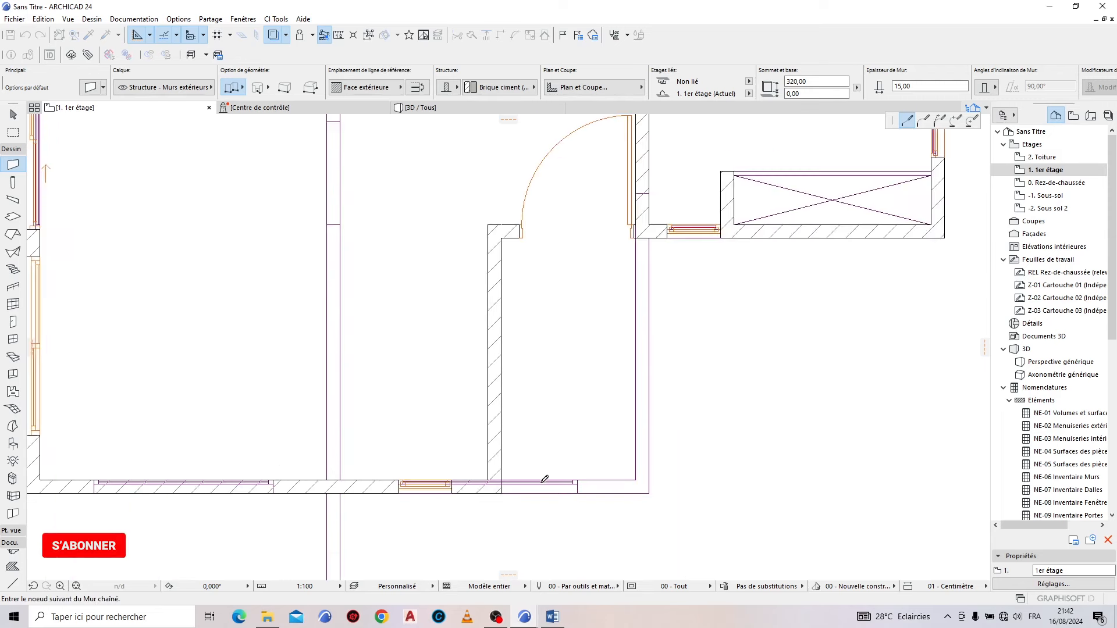
pyautogui.scroll(3, 541, 481)
pyautogui.click(704, 478)
pyautogui.click(705, 478)
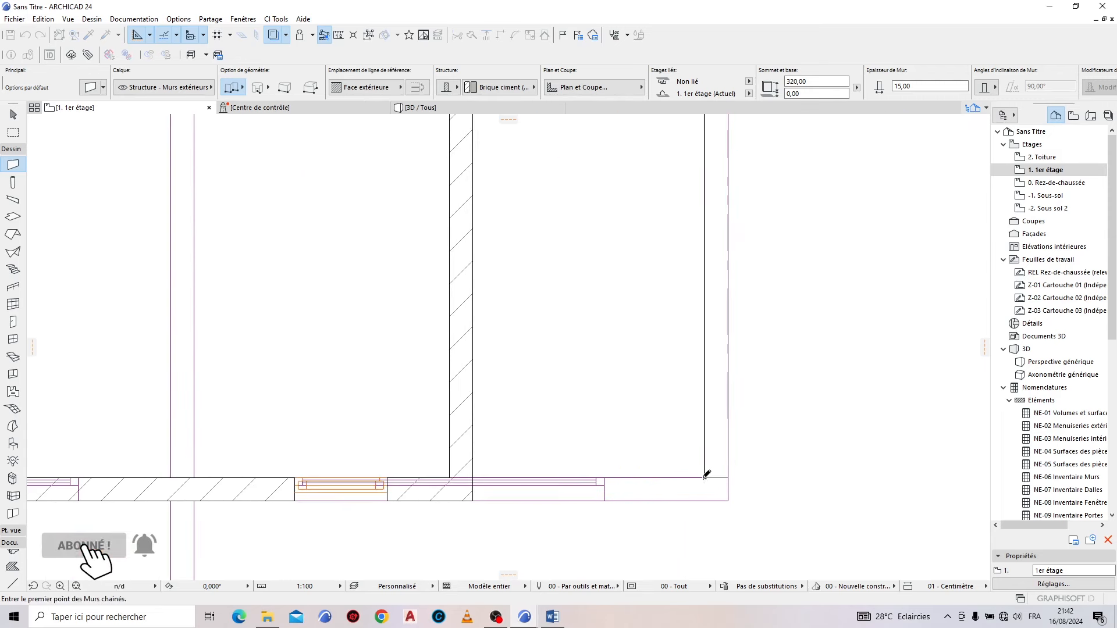
pyautogui.press('Escape')
# Step: Delete the small window in the bottom exterior wall with its thin wall and the short wall piece beside it
pyautogui.scroll(-4, 534, 435)
pyautogui.scroll(1, 385, 463)
pyautogui.click(393, 463)
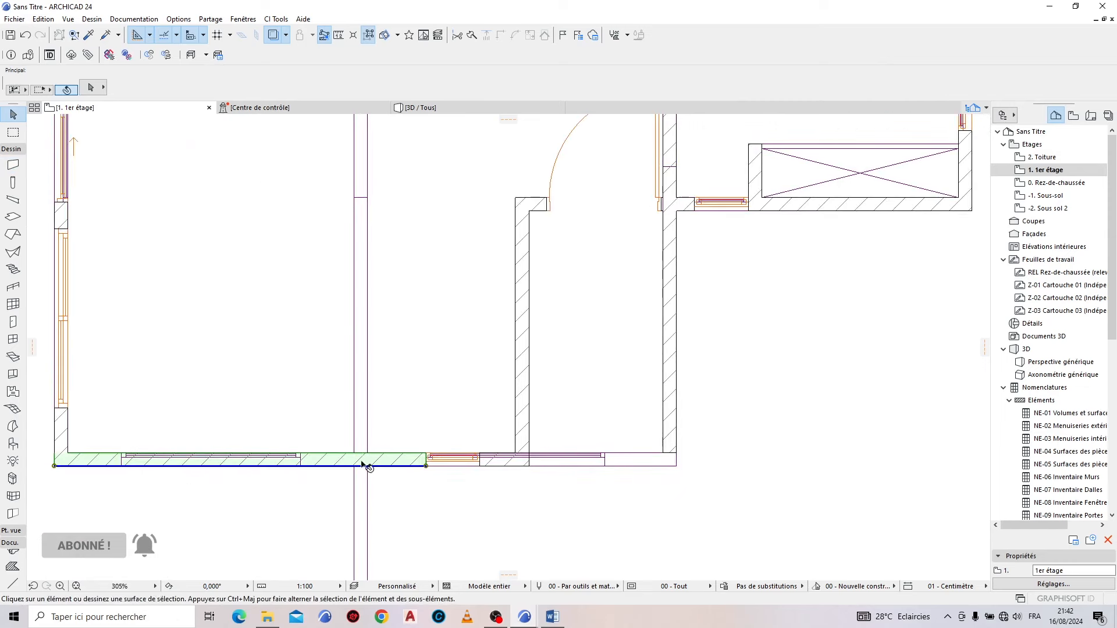
pyautogui.scroll(3, 521, 481)
pyautogui.click(491, 455)
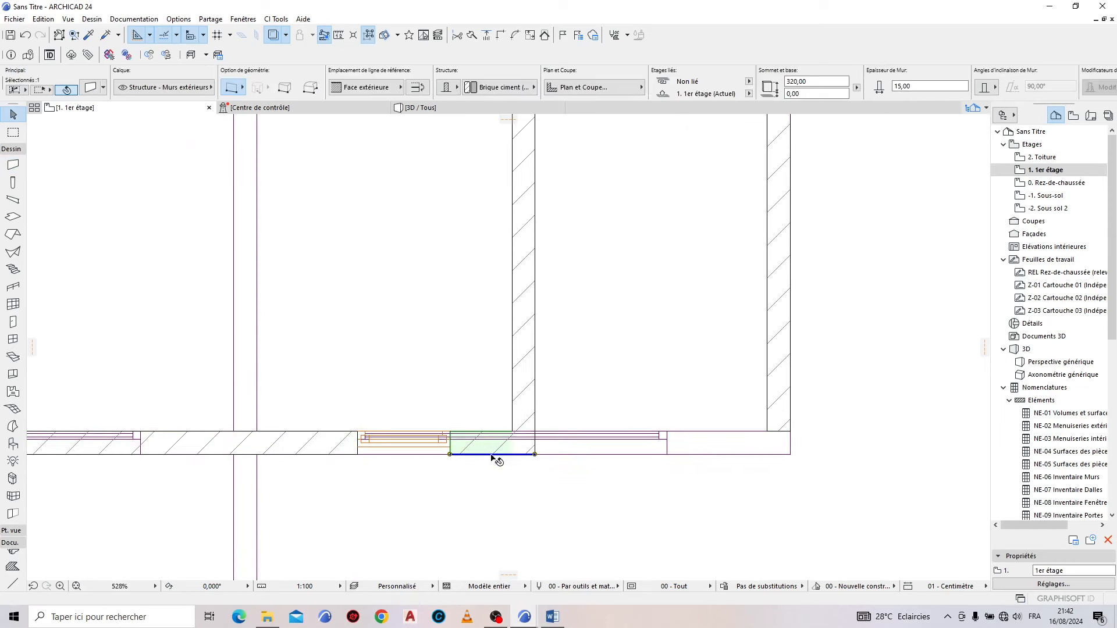
pyautogui.scroll(4, 448, 465)
pyautogui.click(487, 437)
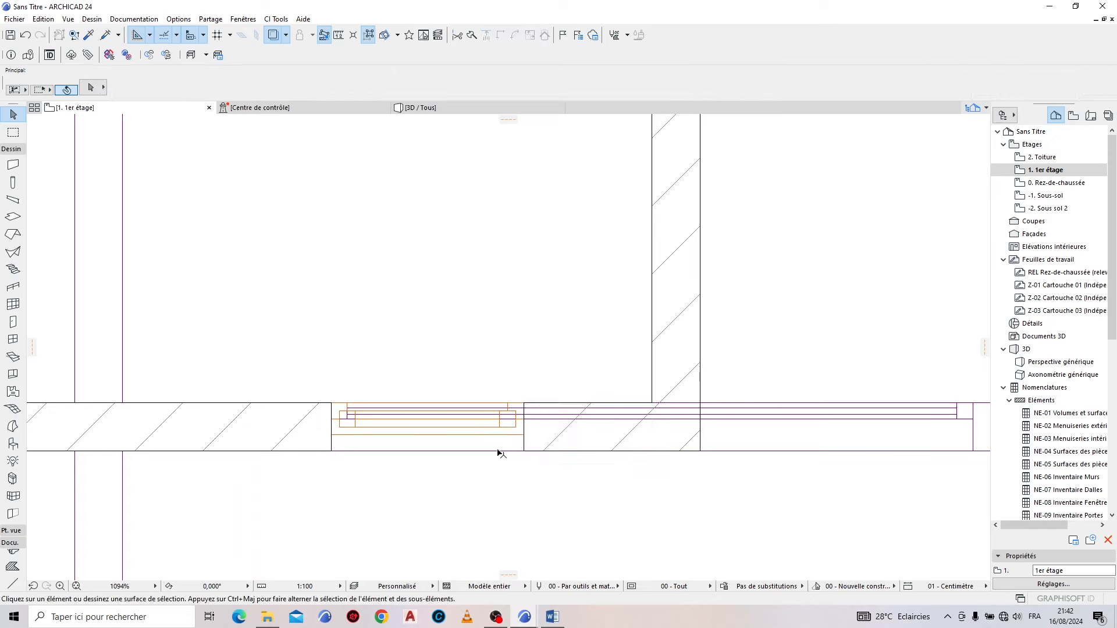
pyautogui.moveTo(482, 451); pyautogui.dragTo(389, 326)
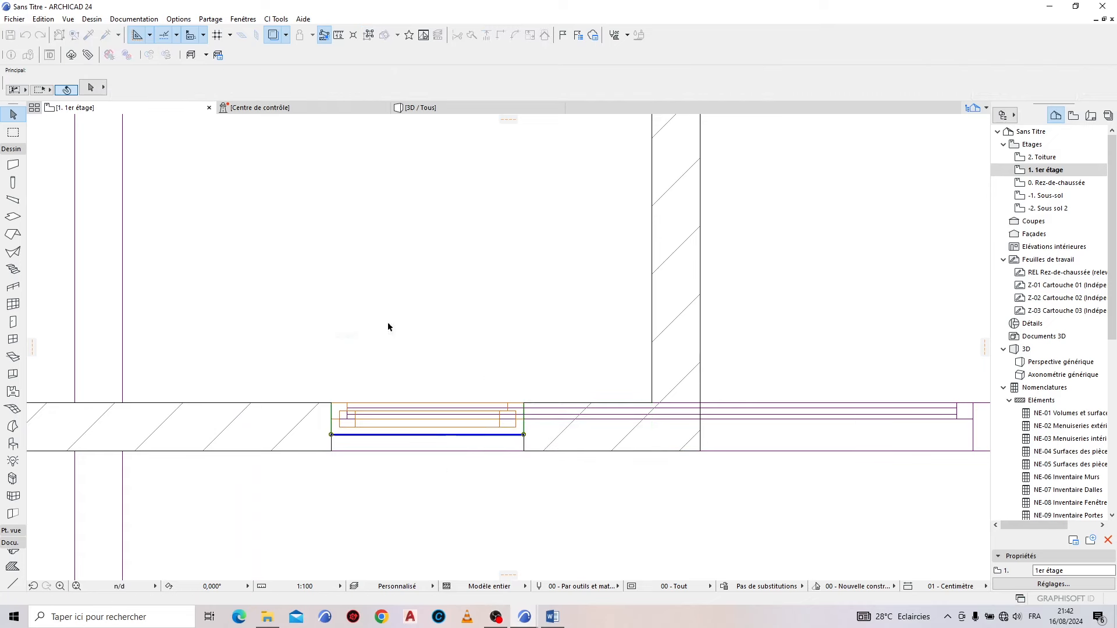
pyautogui.click(560, 471)
pyautogui.click(574, 443)
pyautogui.click(651, 500)
pyautogui.scroll(-4, 483, 377)
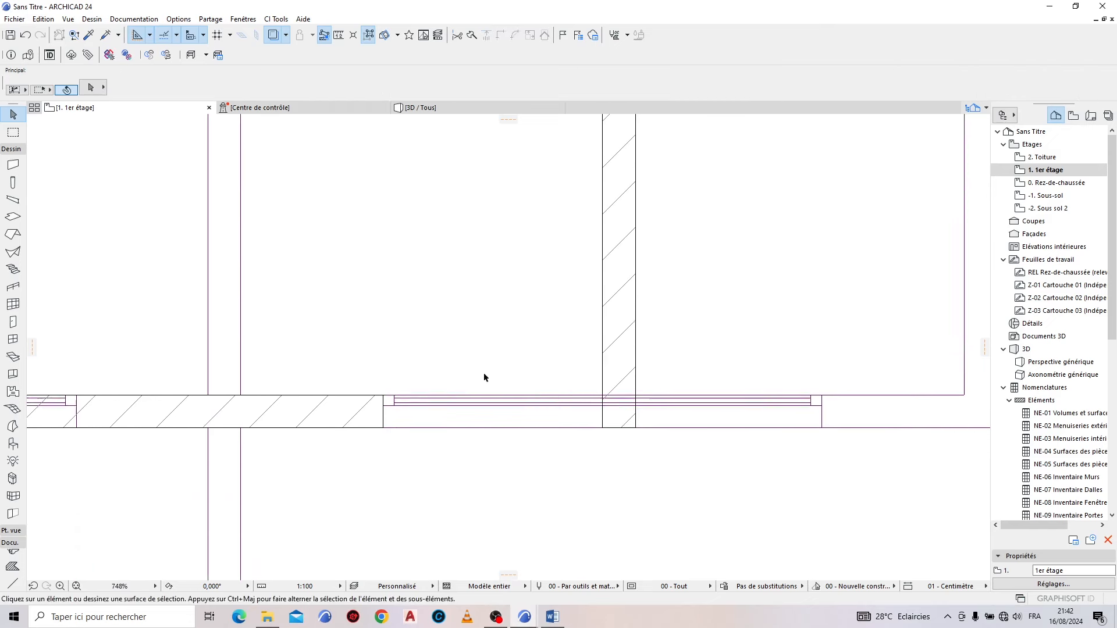
# Step: Stretch the bottom exterior wall to the traced outer corner and join it with the new vertical wall there
pyautogui.click(416, 413)
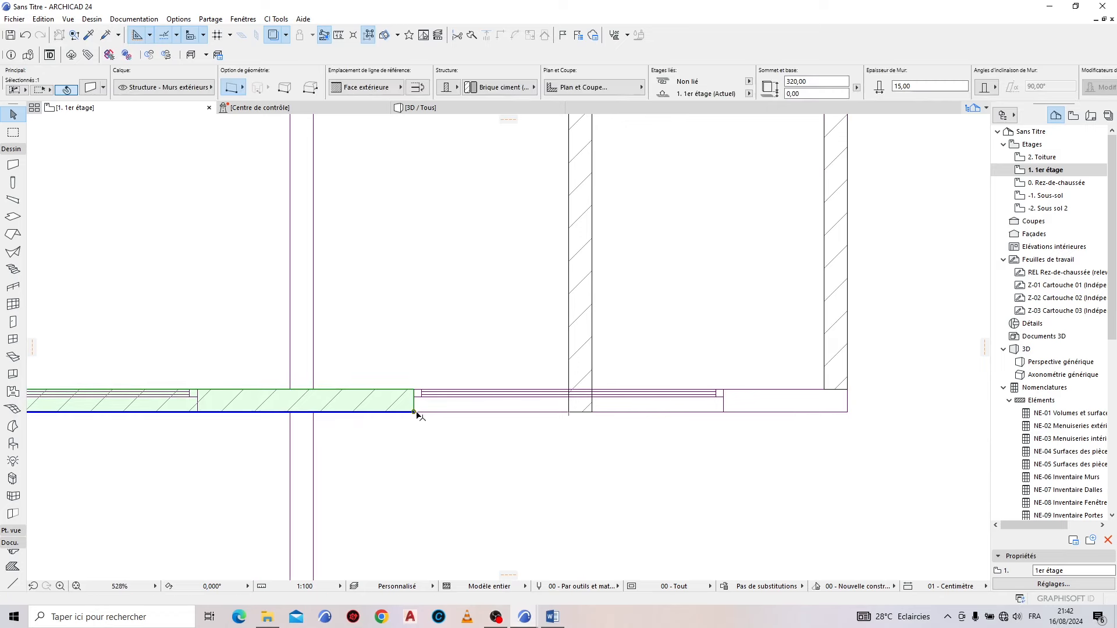
pyautogui.click(414, 412)
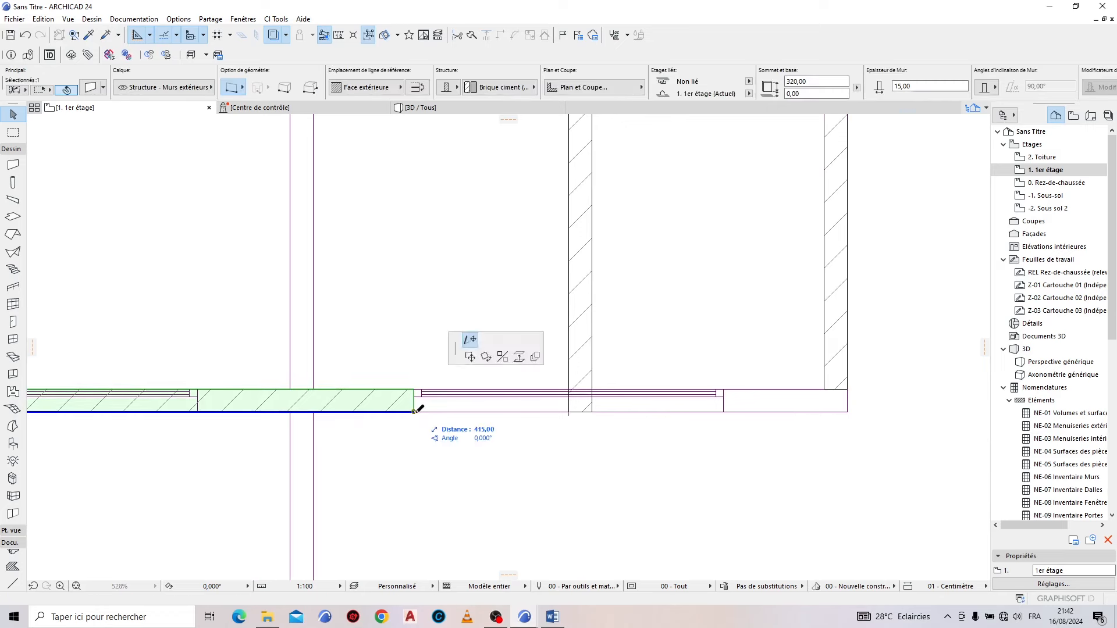
pyautogui.click(847, 412)
pyautogui.keyDown('shift'); pyautogui.click(842, 327); pyautogui.keyUp('shift')
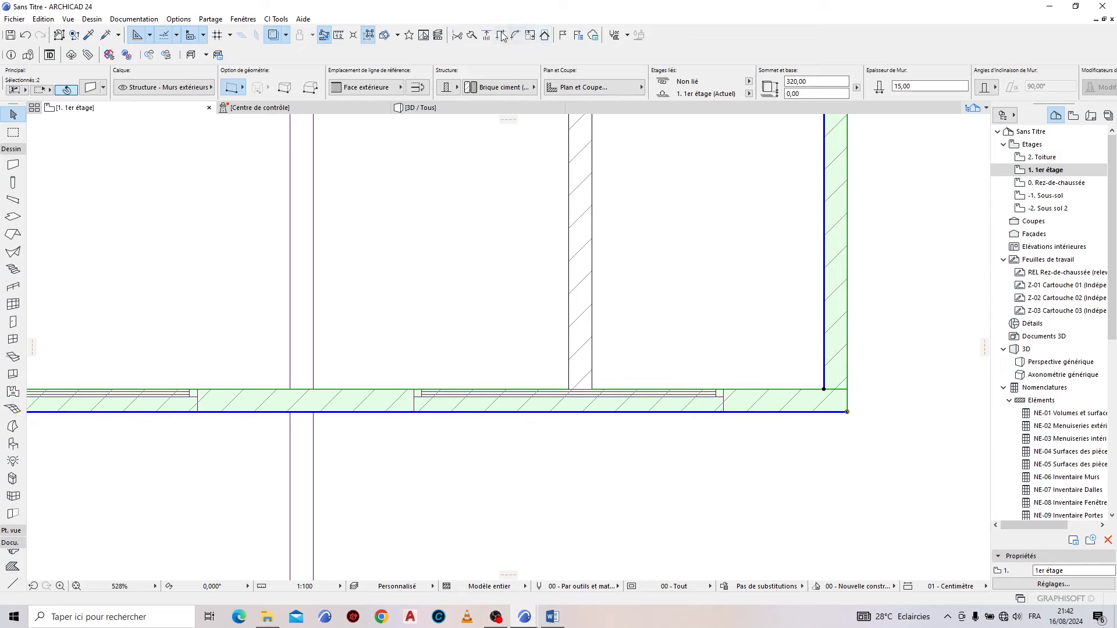
pyautogui.scroll(-5, 575, 246)
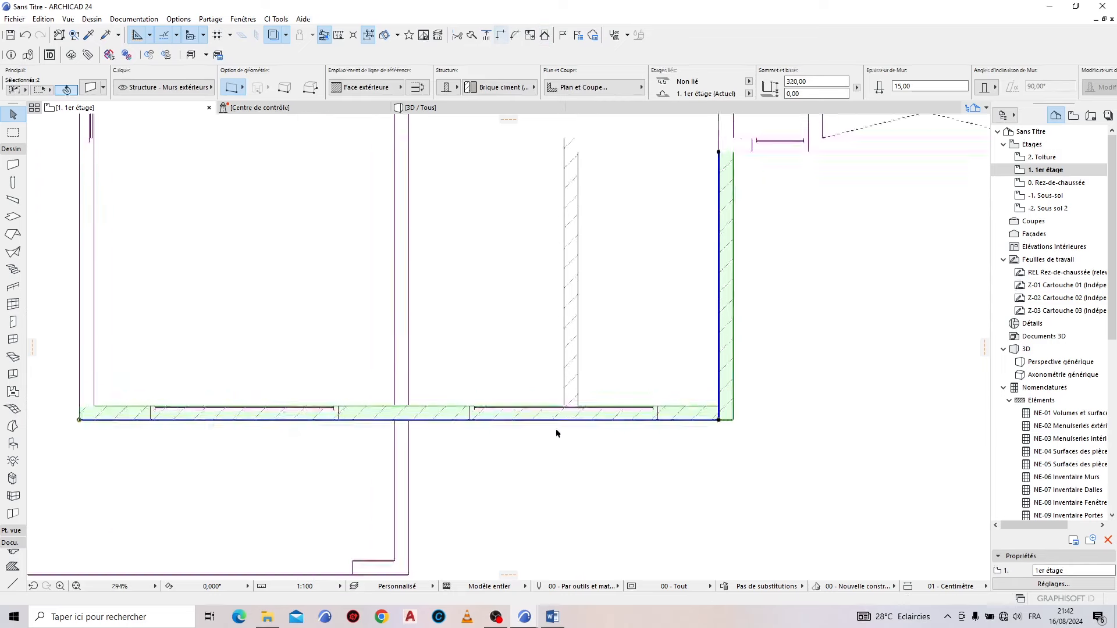
# Step: Move the vertical wall that ends at the large door's wall onto the traced partition between the two lower rooms
pyautogui.click(565, 277)
pyautogui.hotkey('ctrl', 'd')
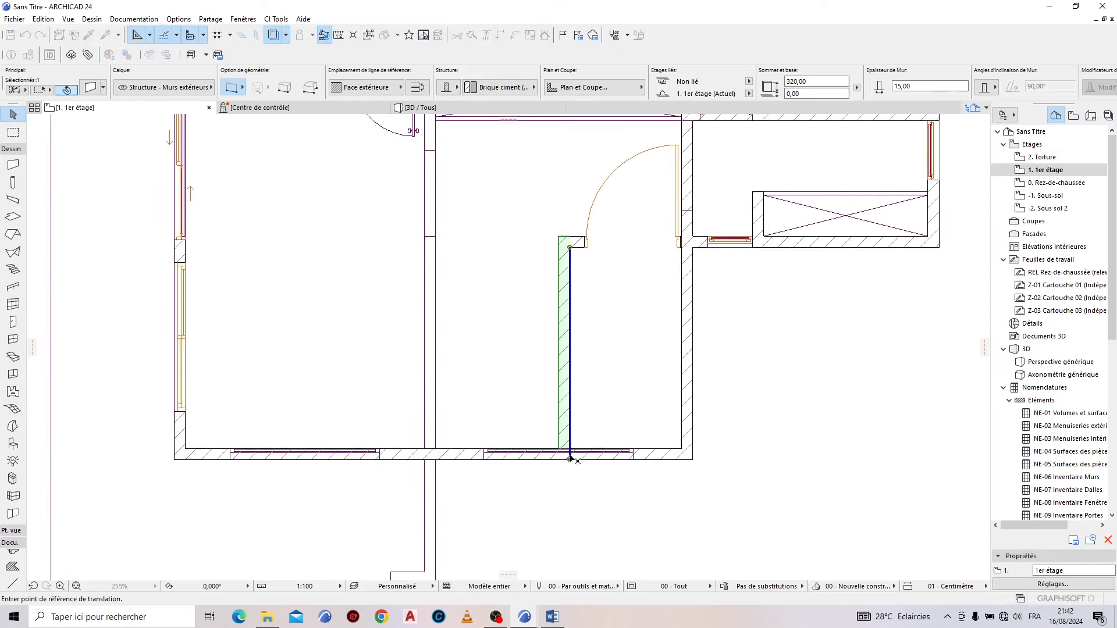
pyautogui.scroll(4, 570, 459)
pyautogui.click(573, 457)
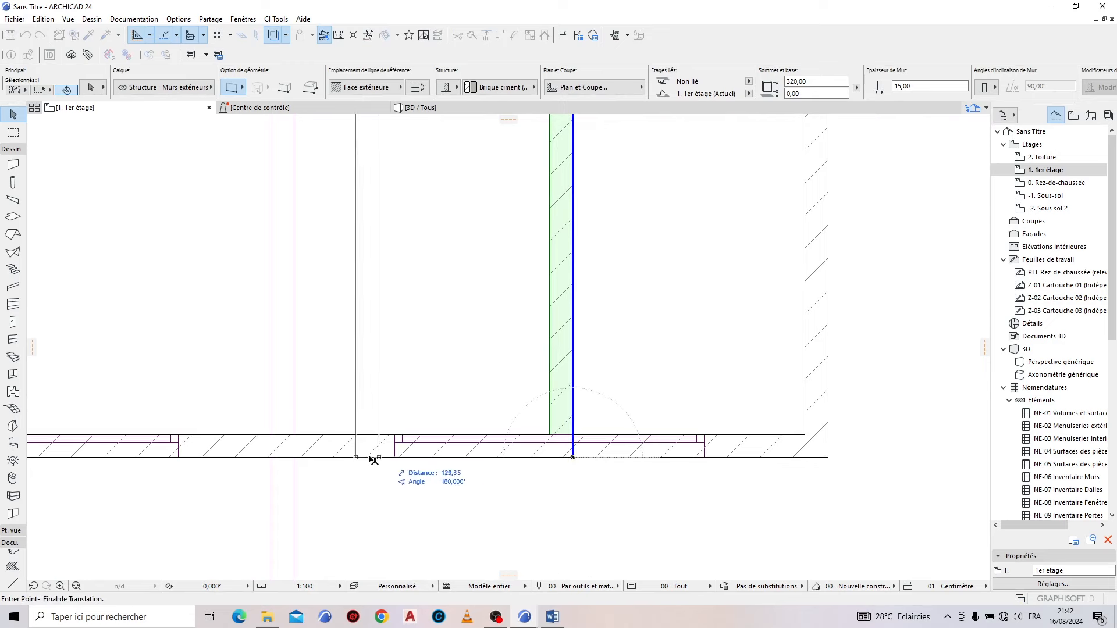
pyautogui.click(294, 457)
pyautogui.scroll(-3, 611, 349)
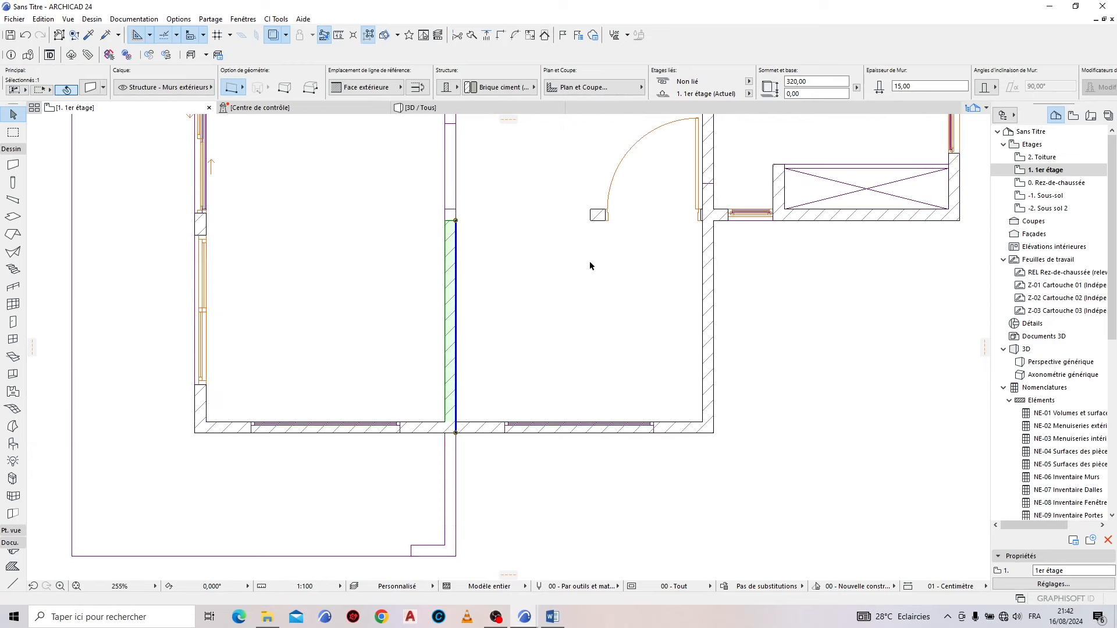
# Step: Delete the short horizontal wall carrying the large door between the two lower rooms' partition and the small lower window
pyautogui.scroll(-1, 589, 261)
pyautogui.click(576, 306)
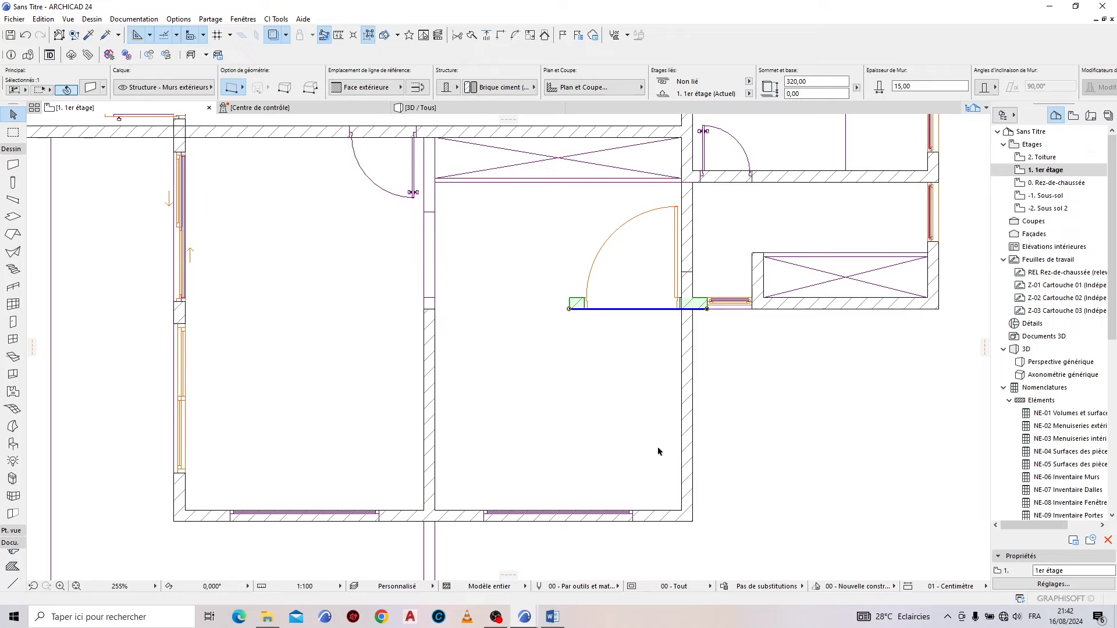
pyautogui.scroll(3, 717, 286)
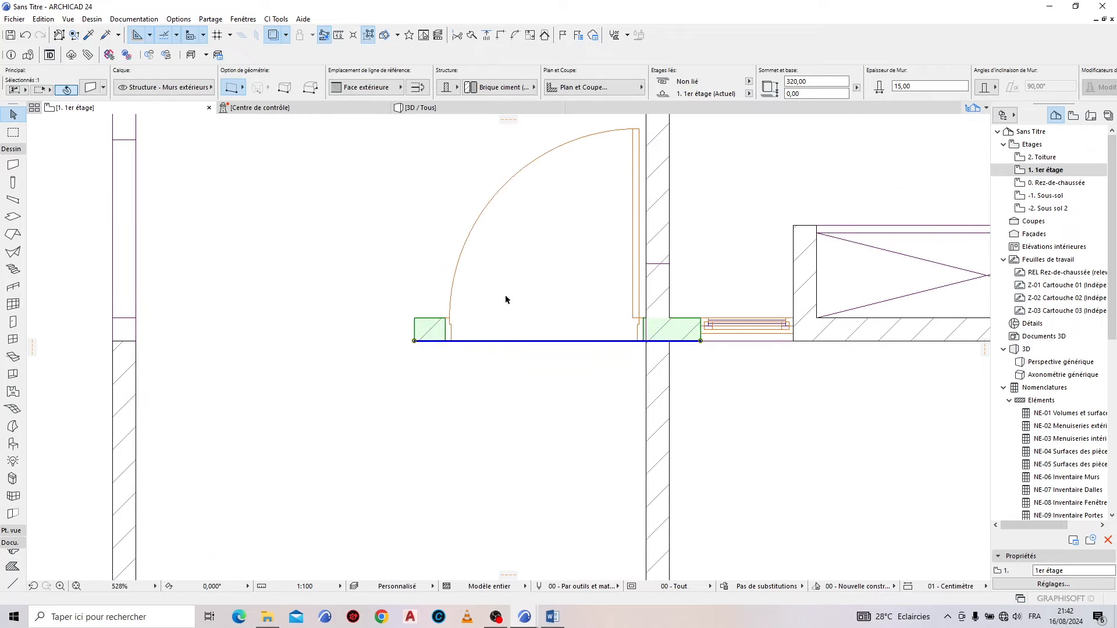
pyautogui.click(488, 324)
pyautogui.scroll(-3, 703, 332)
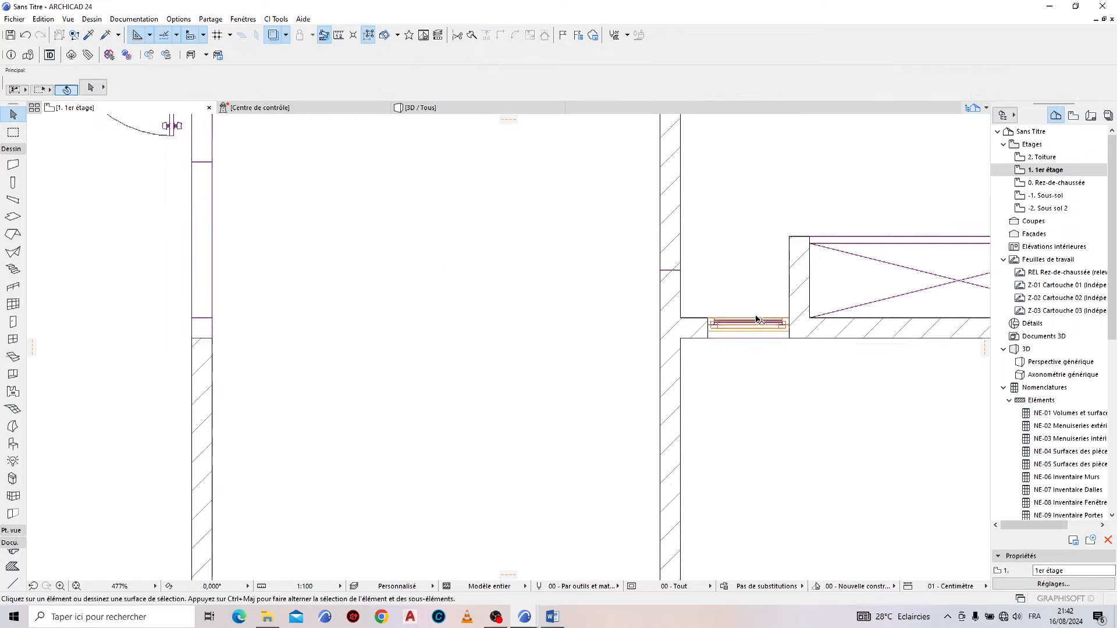
pyautogui.scroll(2, 440, 311)
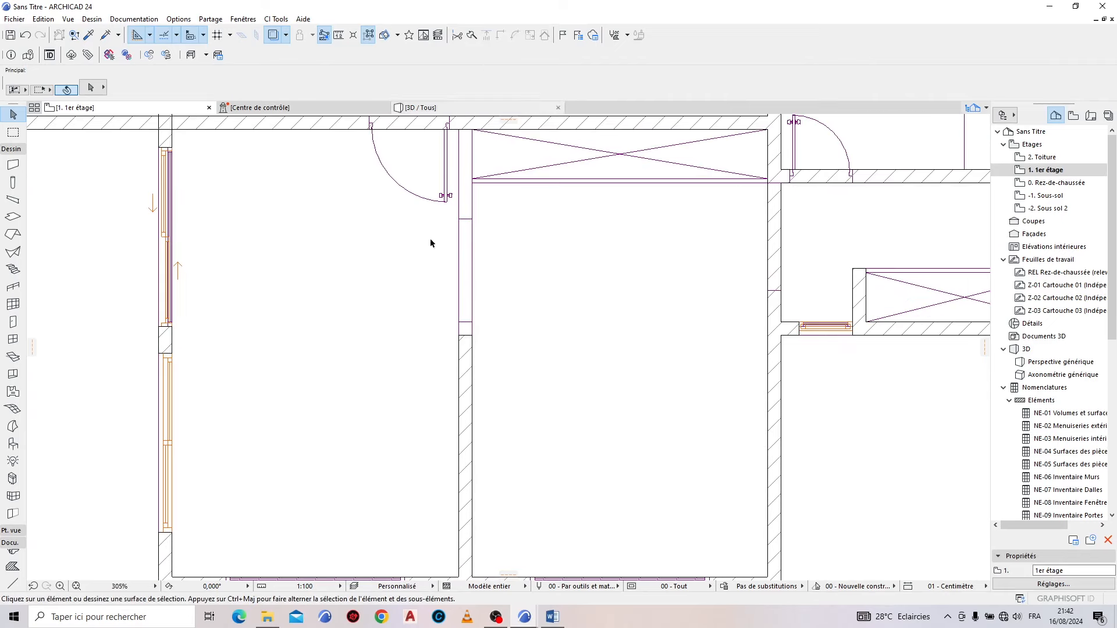
# Step: Stretch the upper end of the vertical partition between the two lower rooms up to the corridor's lower wall
pyautogui.click(466, 347)
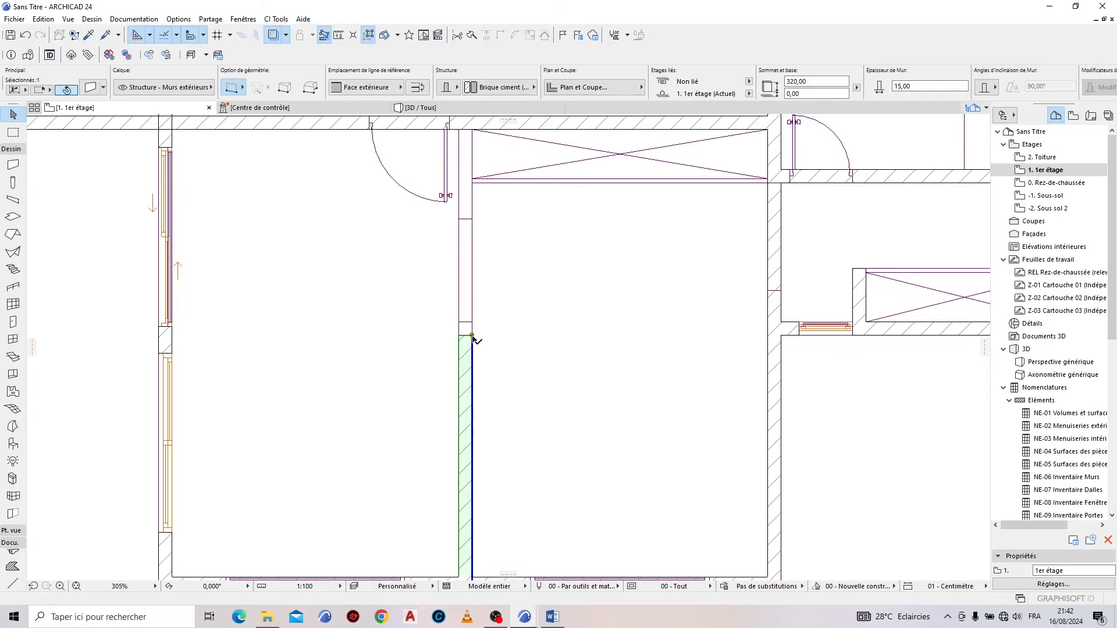
pyautogui.click(472, 338)
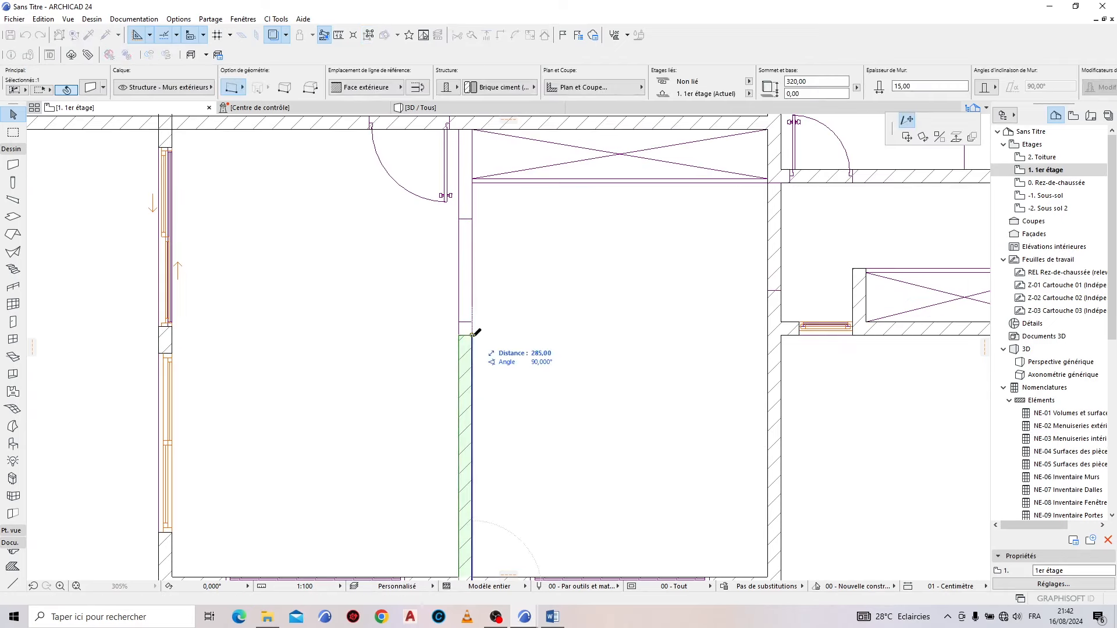
pyautogui.click(475, 125)
pyautogui.press('Escape')
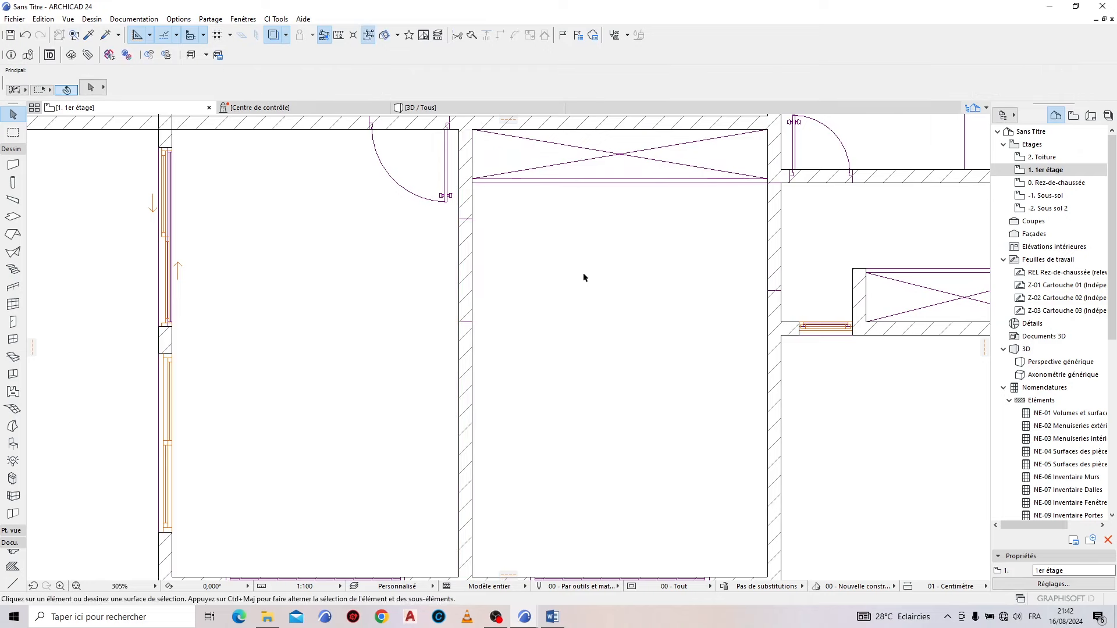
pyautogui.scroll(-1, 481, 142)
# Step: Place a 90 x 220 Porte 24 door, copied from the corridor door, on the traced door in the corridor's lower wall
pyautogui.scroll(3, 309, 291)
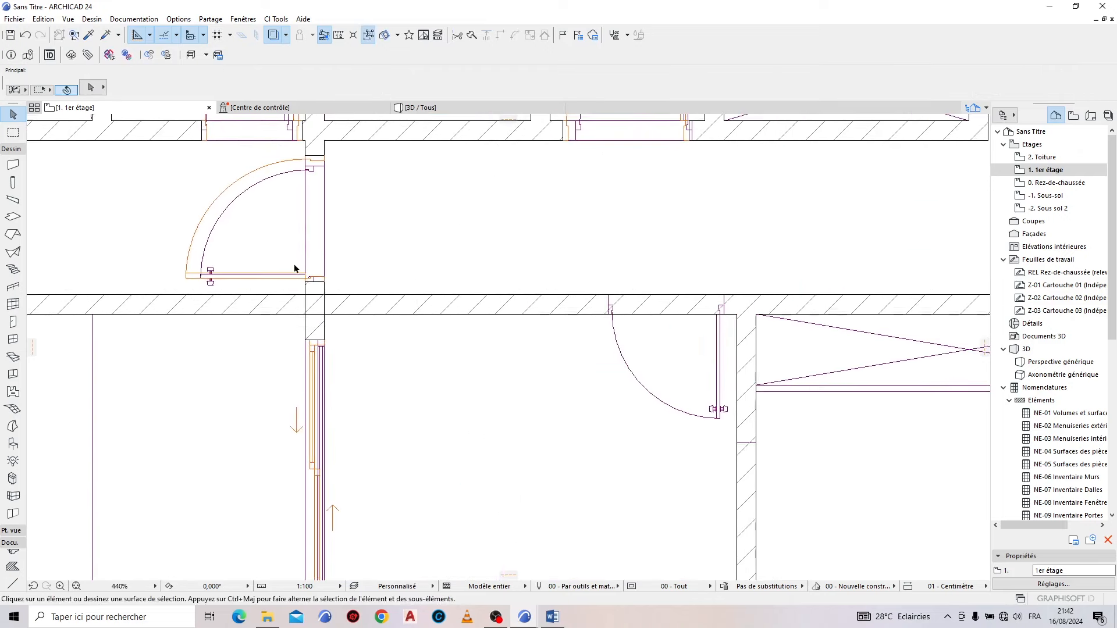
pyautogui.press('super')
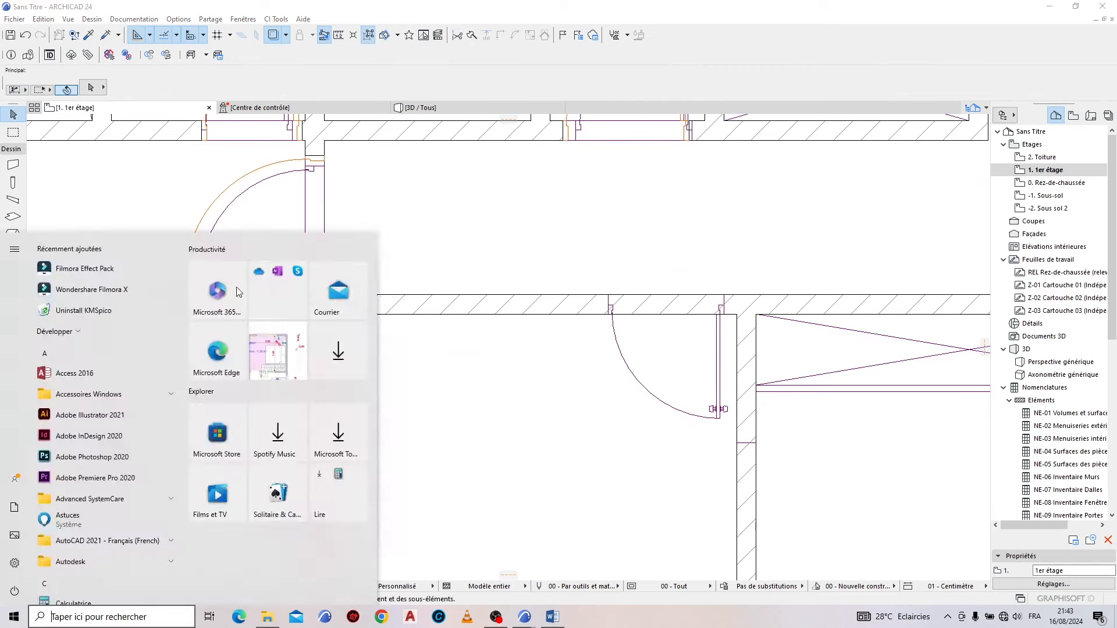
pyautogui.press('super')
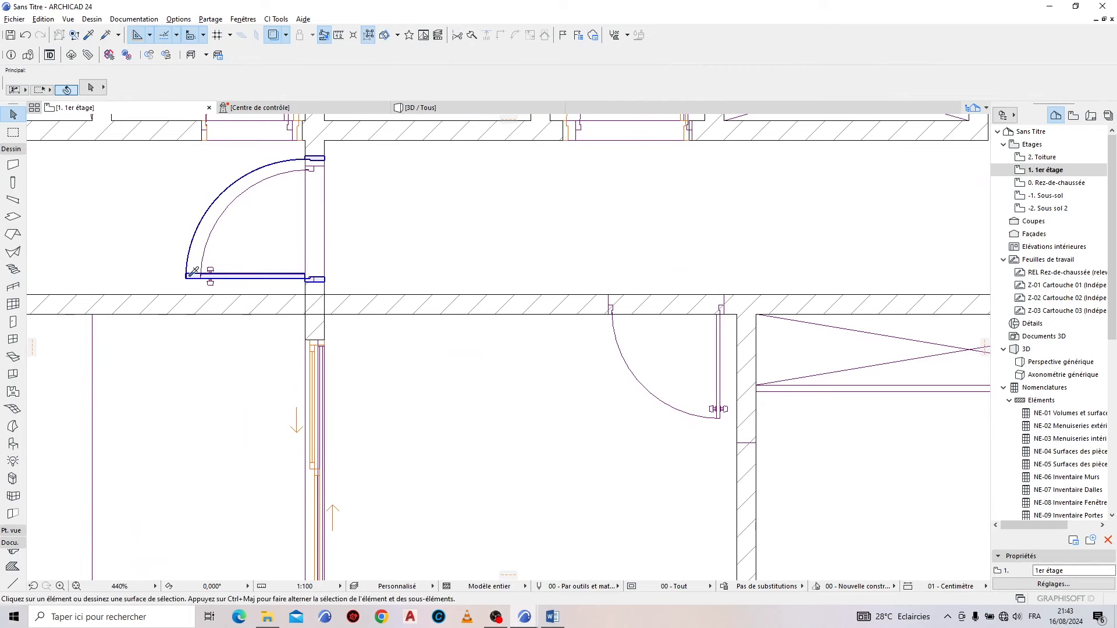
pyautogui.keyDown('alt'); pyautogui.click(193, 271); pyautogui.keyUp('alt')
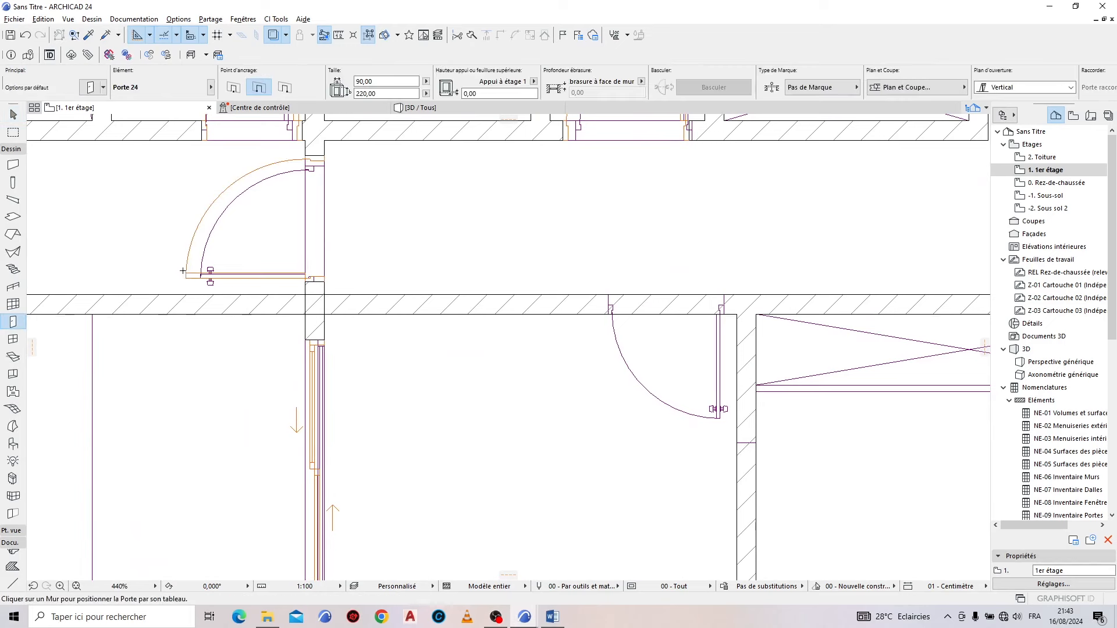
pyautogui.click(660, 323)
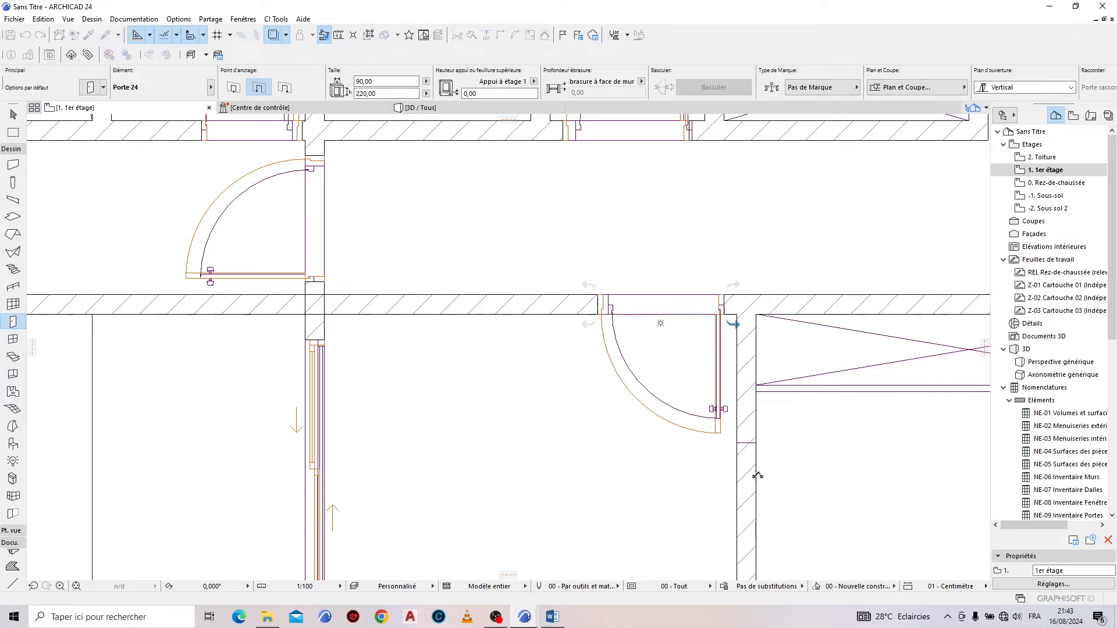
pyautogui.scroll(-3, 439, 285)
pyautogui.scroll(-3, 439, 285)
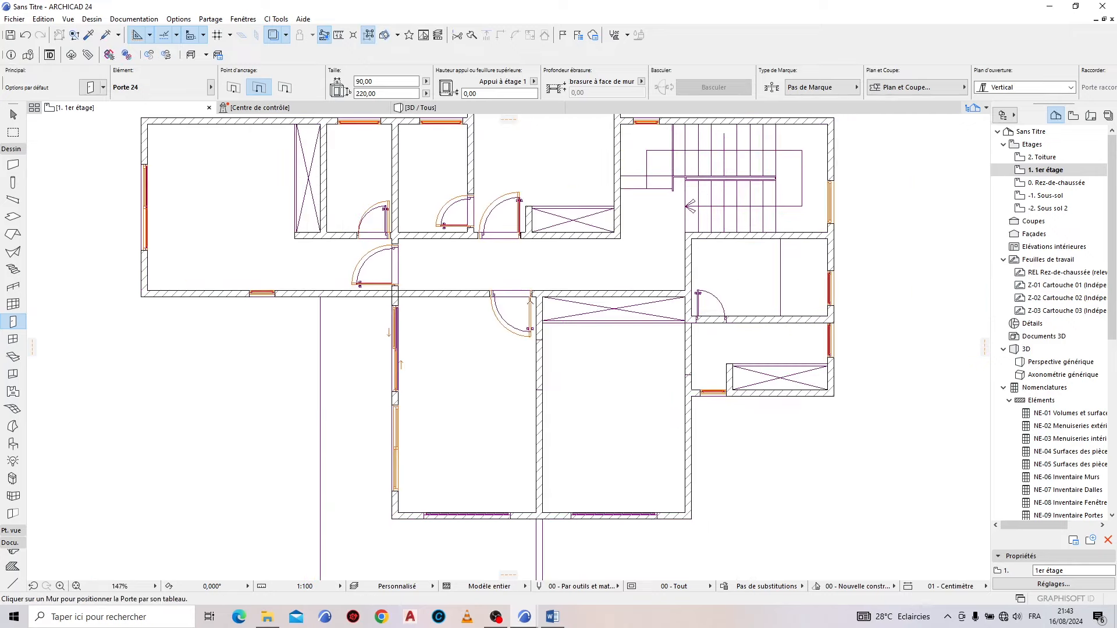
# Step: Place another 90 x 220 Porte 24 door at the traced opening in the vertical partition between the two lower rooms
pyautogui.scroll(1, 507, 342)
pyautogui.scroll(-2, 451, 303)
pyautogui.scroll(2, 475, 407)
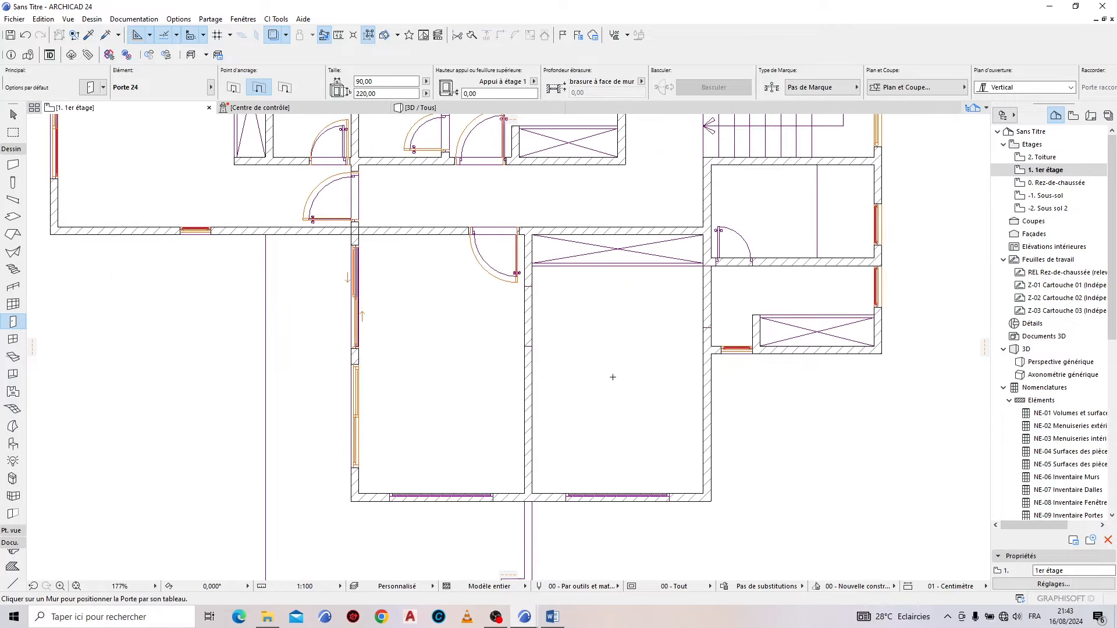
pyautogui.scroll(5, 612, 377)
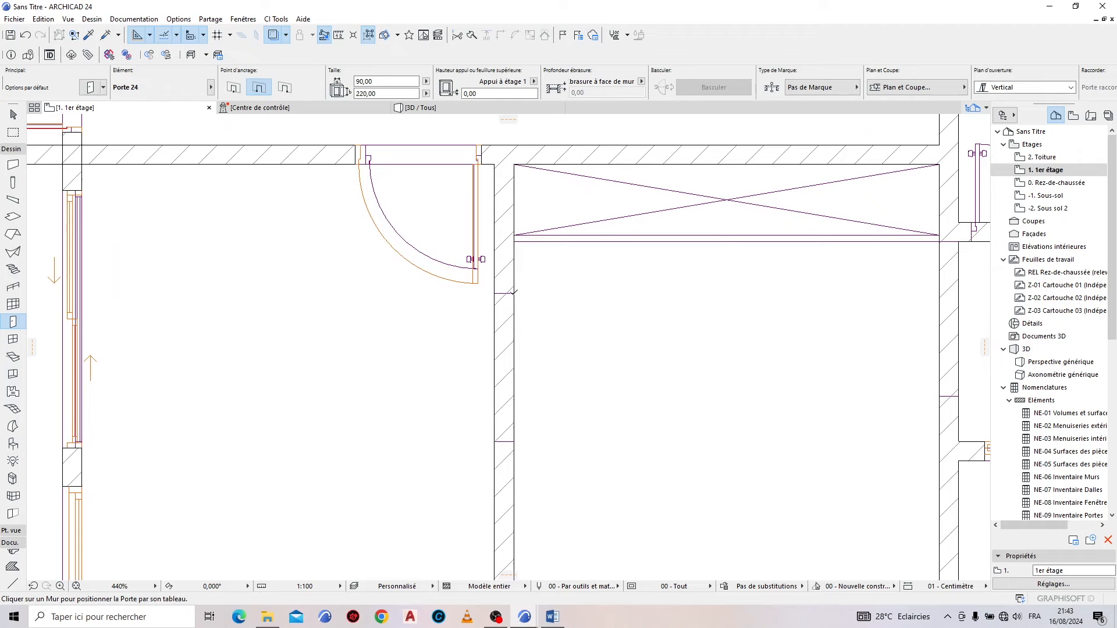
pyautogui.click(522, 378)
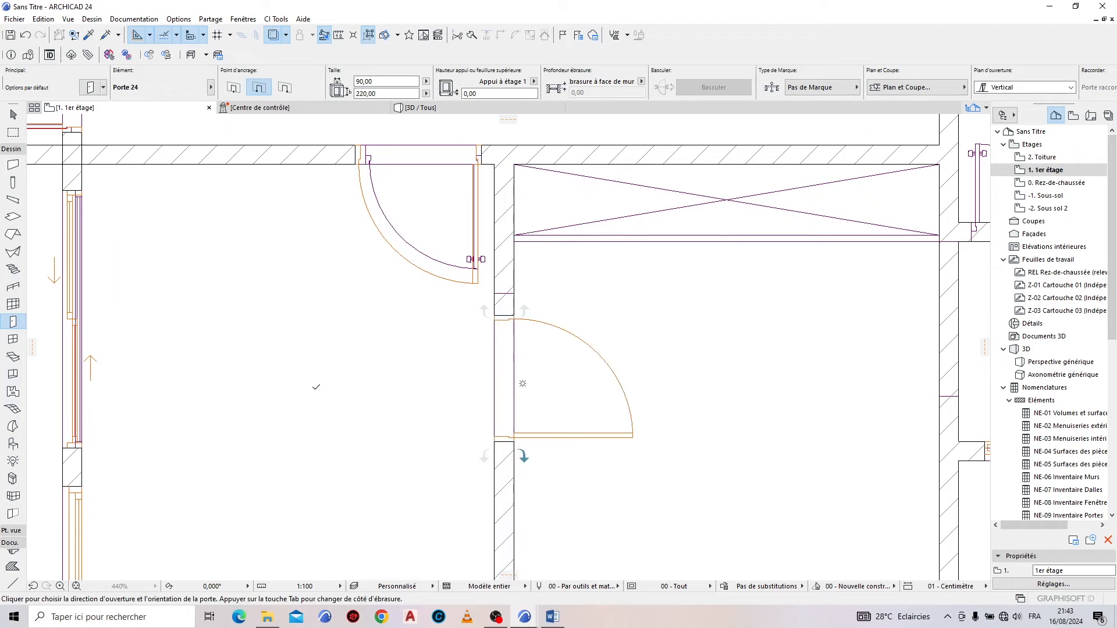
pyautogui.click(265, 379)
# Step: Stretch the partition door up to the traced opening's upper edge, 107 wide, and convert it to a free opening (Baie libre)
pyautogui.scroll(2, 507, 322)
pyautogui.scroll(2, 507, 322)
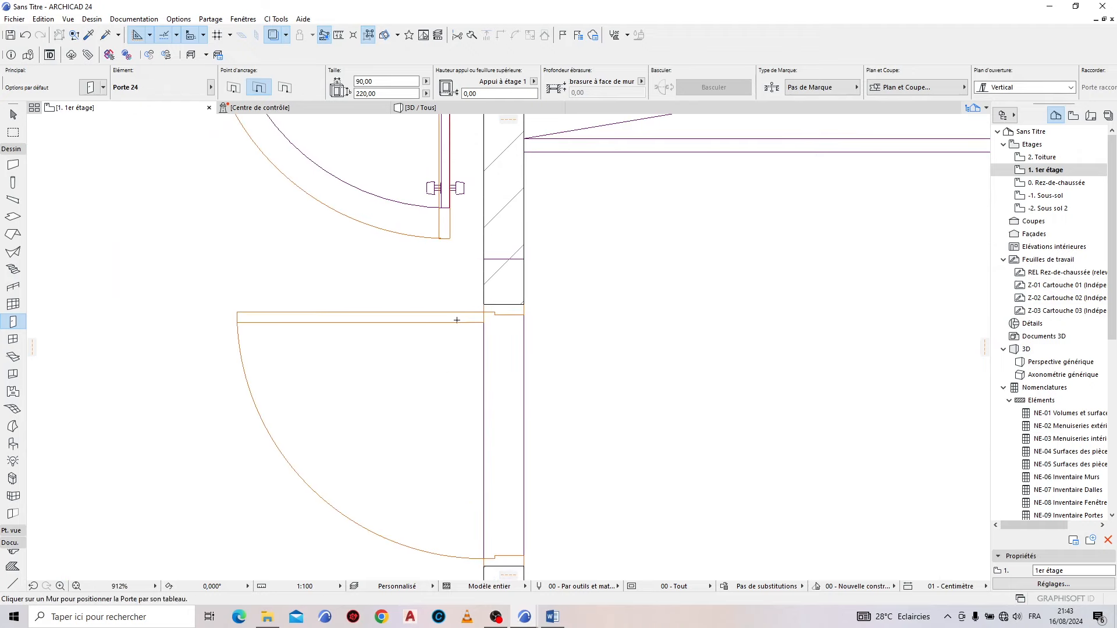
pyautogui.press('Escape')
pyautogui.click(464, 318)
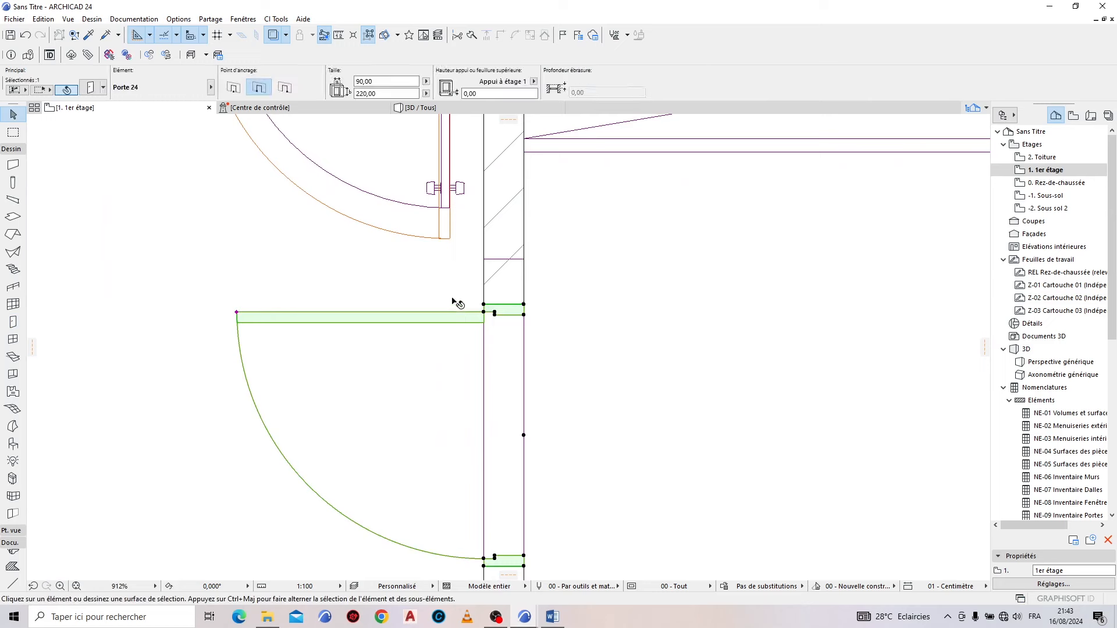
pyautogui.click(524, 305)
pyautogui.click(524, 258)
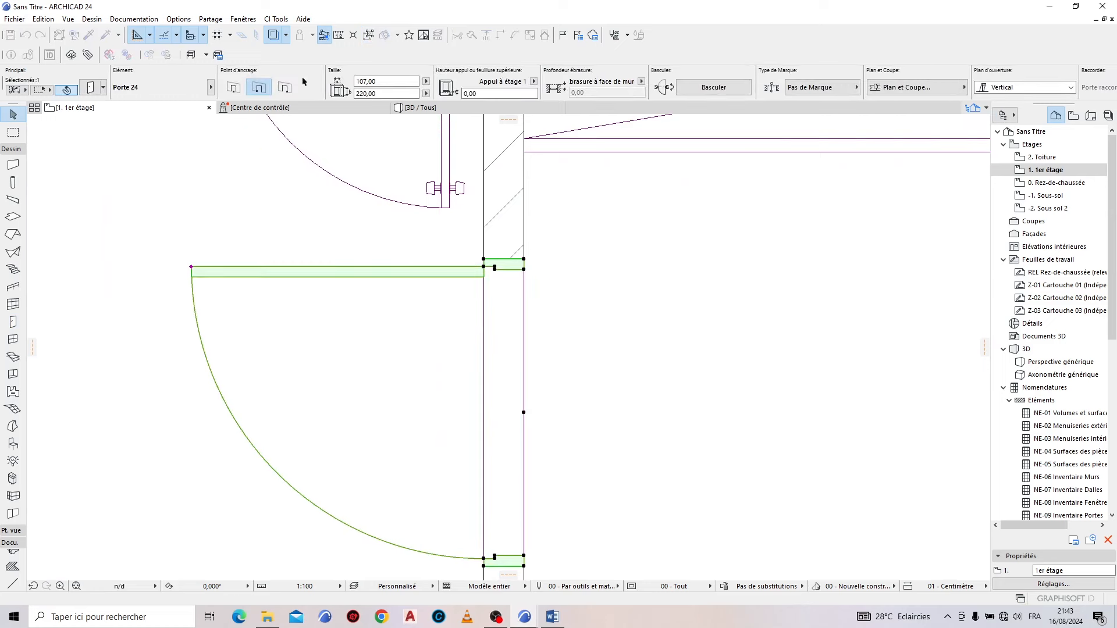
pyautogui.click(211, 87)
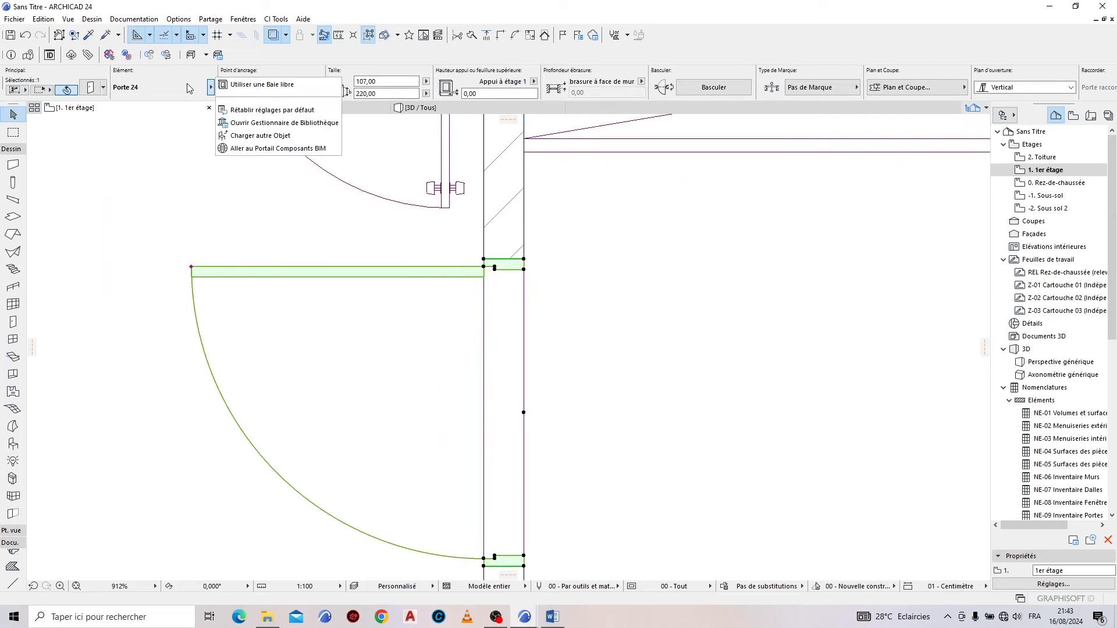
pyautogui.click(239, 86)
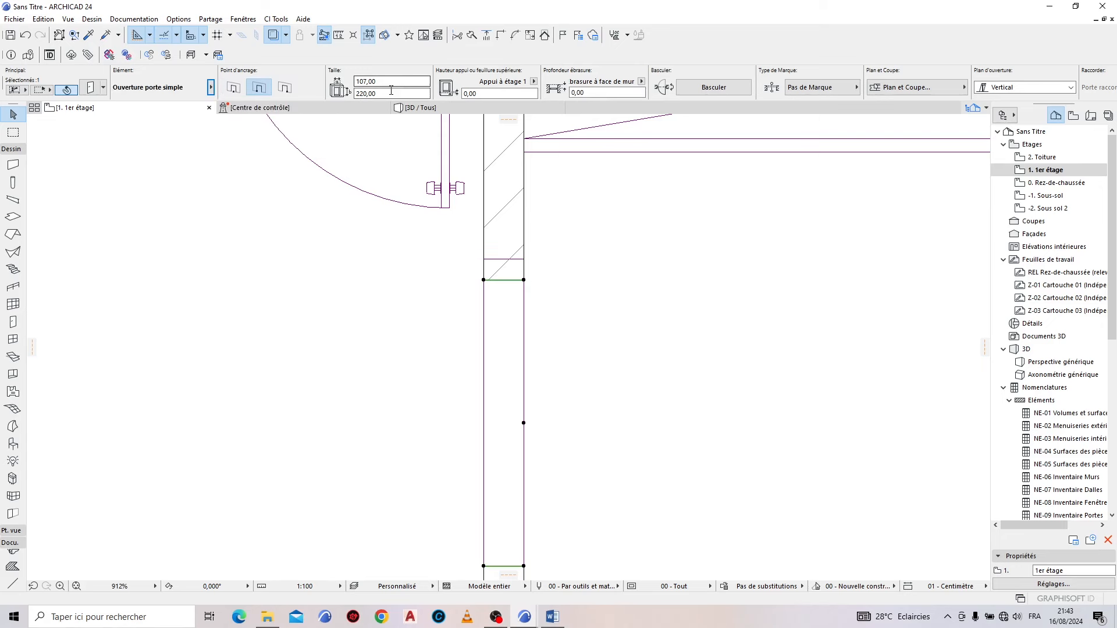
# Step: Stretch the partition's free opening to the traced upper edge, 115 wide, and set its height to 240
pyautogui.scroll(-2, 537, 244)
pyautogui.scroll(3, 535, 260)
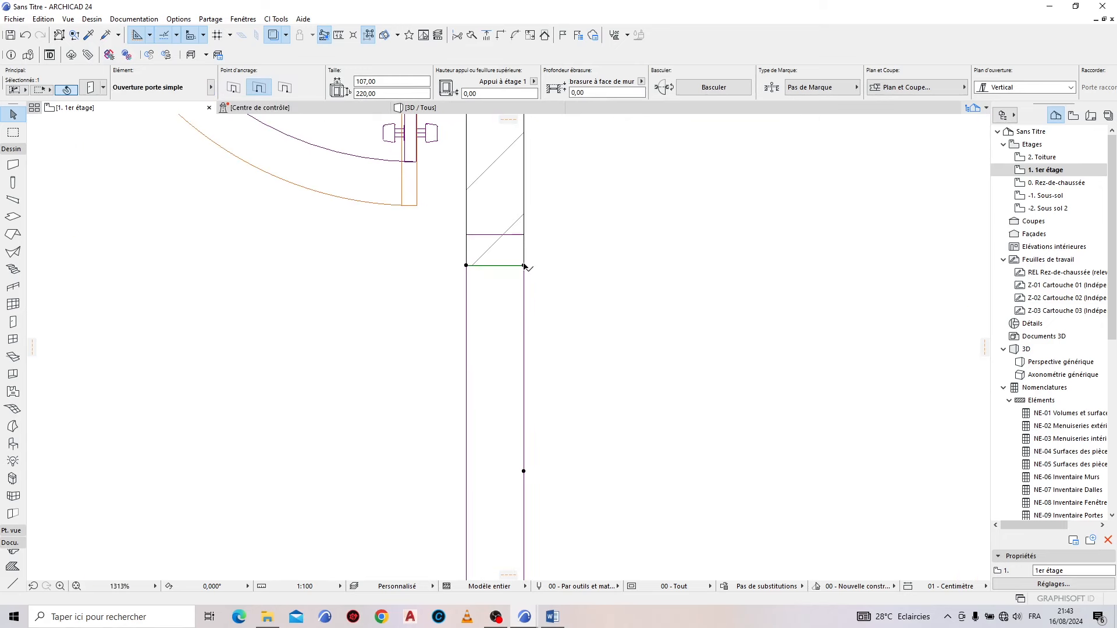
pyautogui.click(523, 265)
pyautogui.click(525, 232)
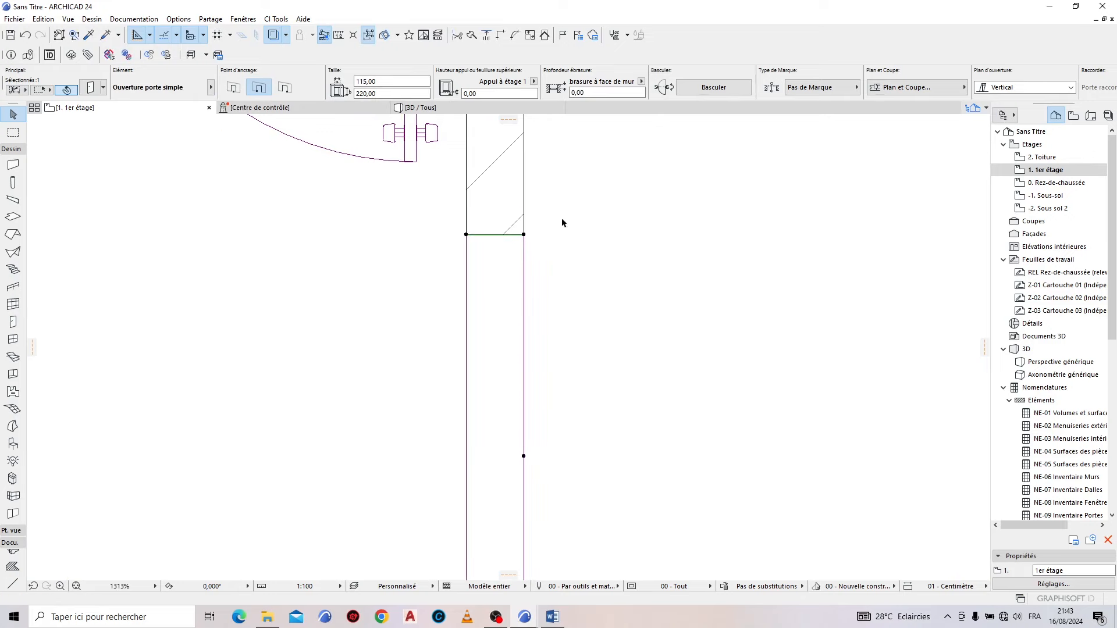
pyautogui.scroll(-3, 488, 186)
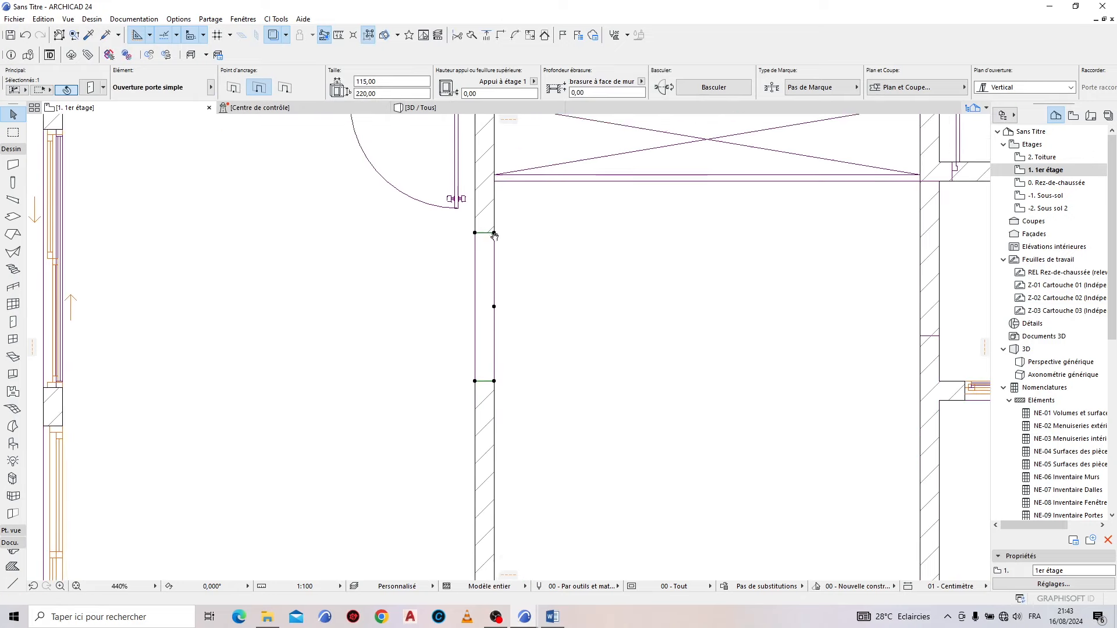
pyautogui.scroll(2, 481, 233)
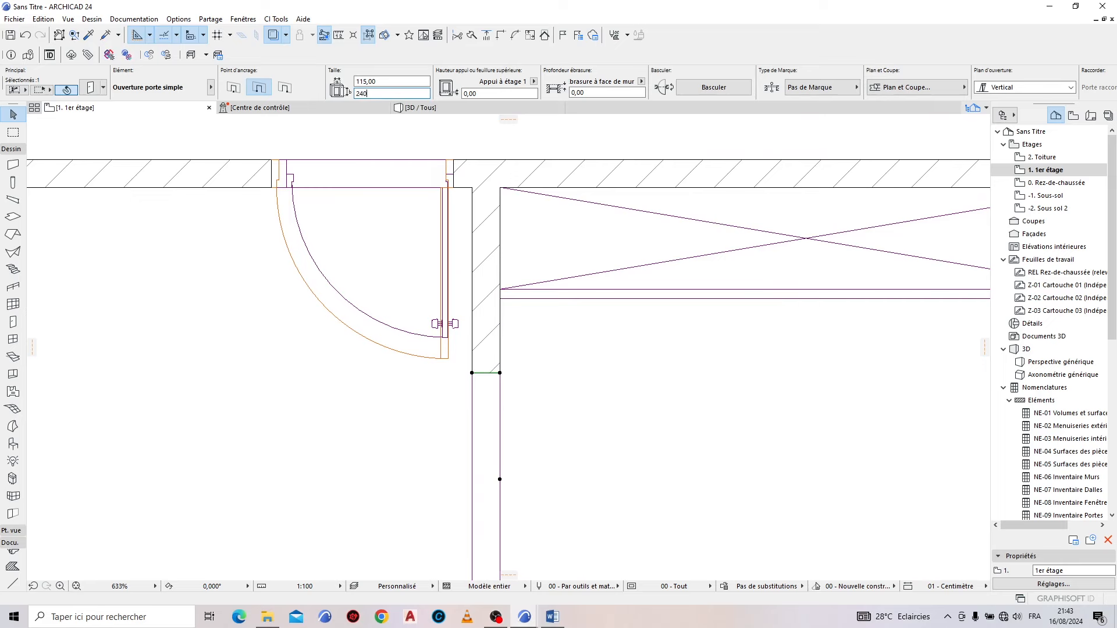
pyautogui.scroll(-6, 512, 275)
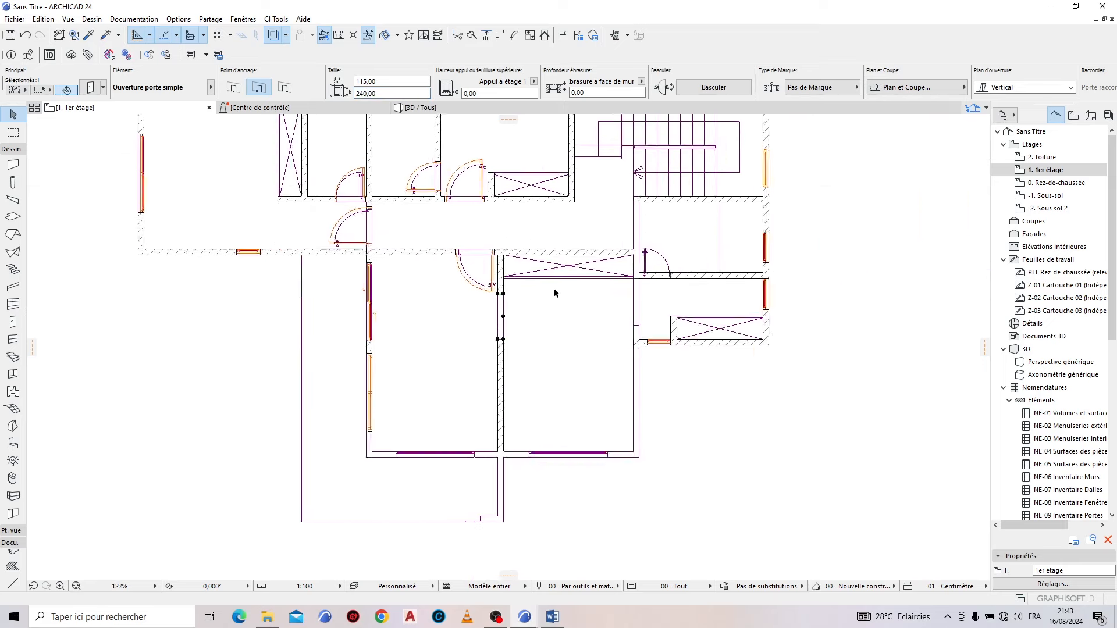
pyautogui.click(811, 368)
# Step: Place a matching 115 x 240 Ouverture porte simple at the traced opening in the vertical wall beside the small closet room
pyautogui.scroll(3, 587, 290)
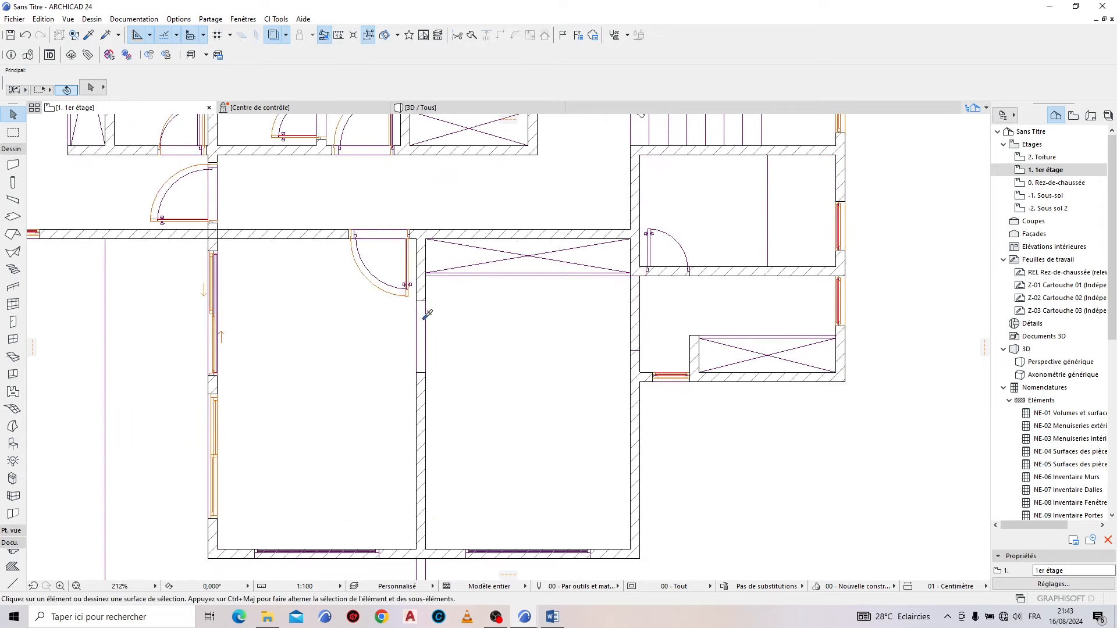
pyautogui.press('alt')
pyautogui.scroll(4, 441, 316)
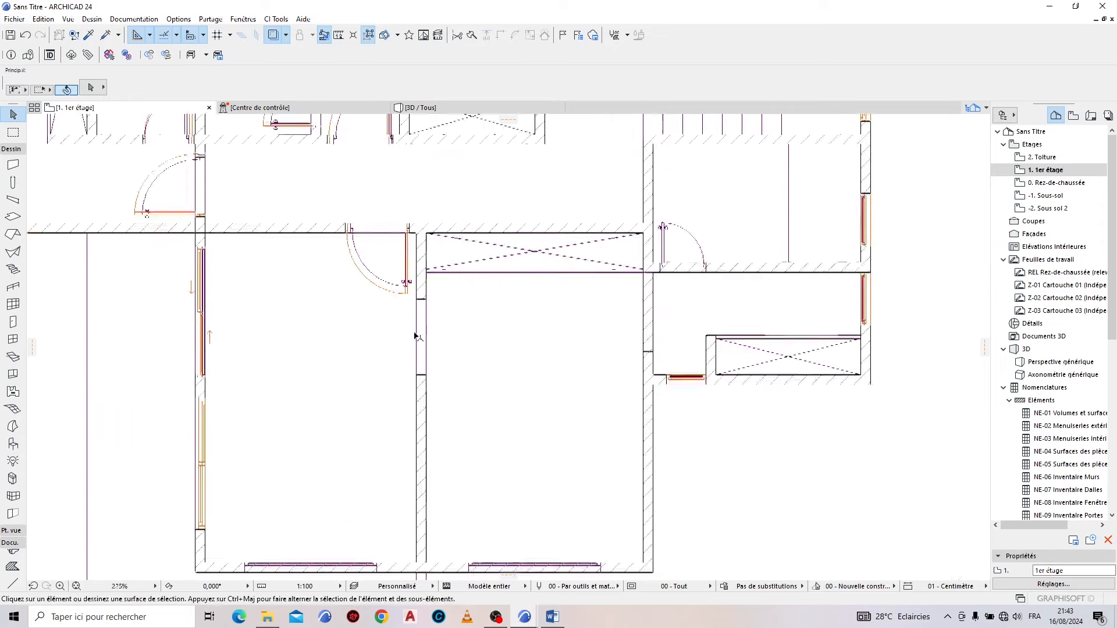
pyautogui.keyDown('alt'); pyautogui.click(437, 254); pyautogui.keyUp('alt')
pyautogui.scroll(-5, 236, 329)
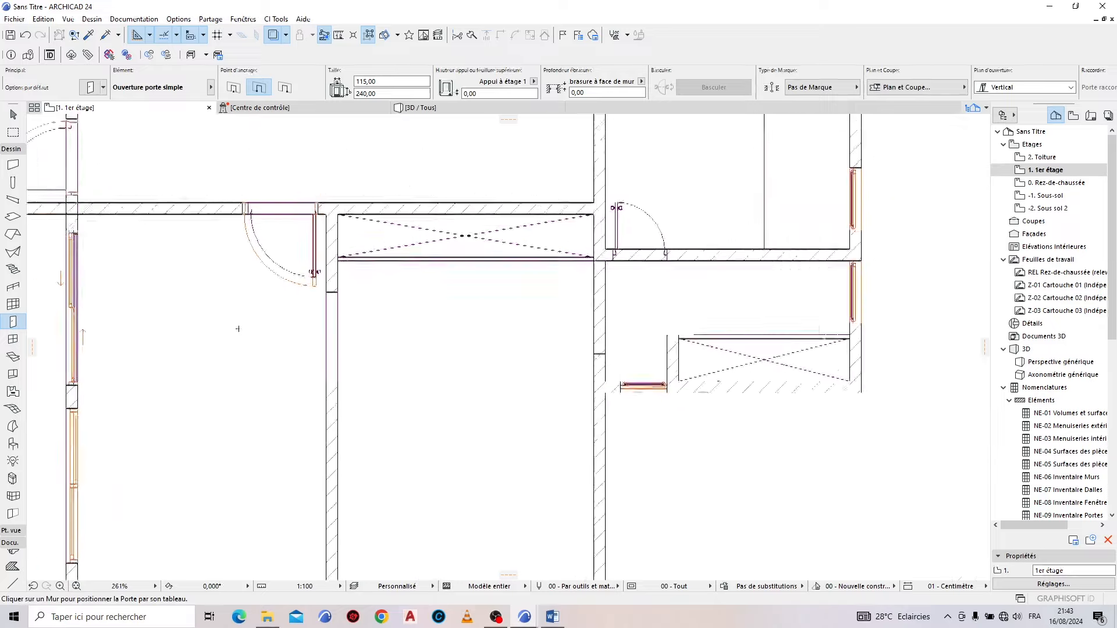
pyautogui.scroll(4, 580, 311)
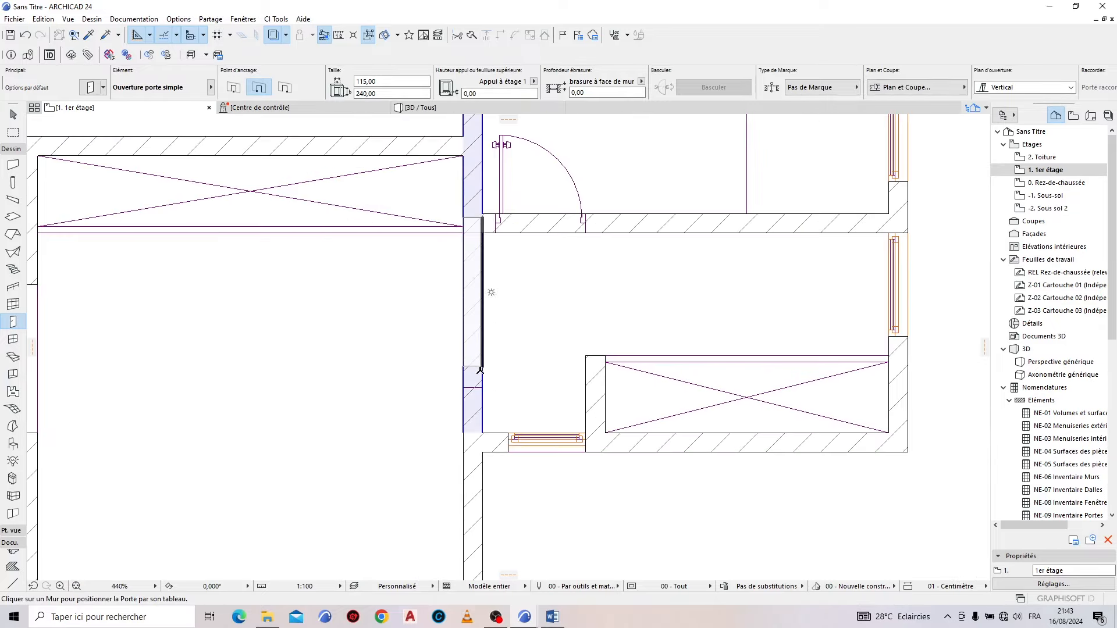
pyautogui.click(491, 313)
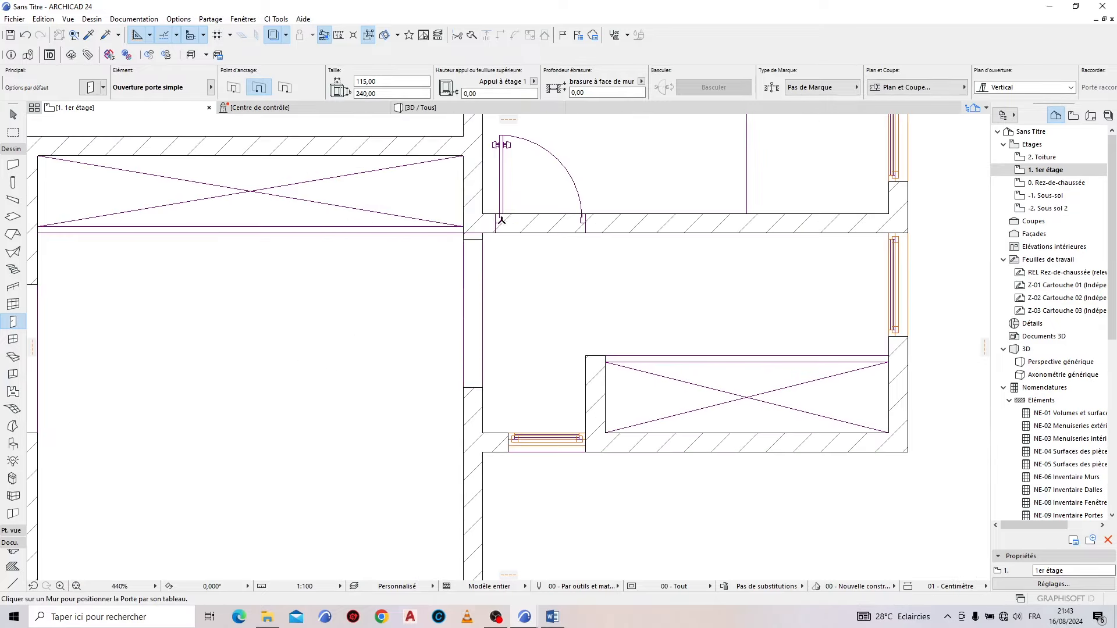
# Step: Stretch the closet room's opening up to the adjoining horizontal wall's face, making it 120 wide
pyautogui.scroll(5, 503, 217)
pyautogui.press('Escape')
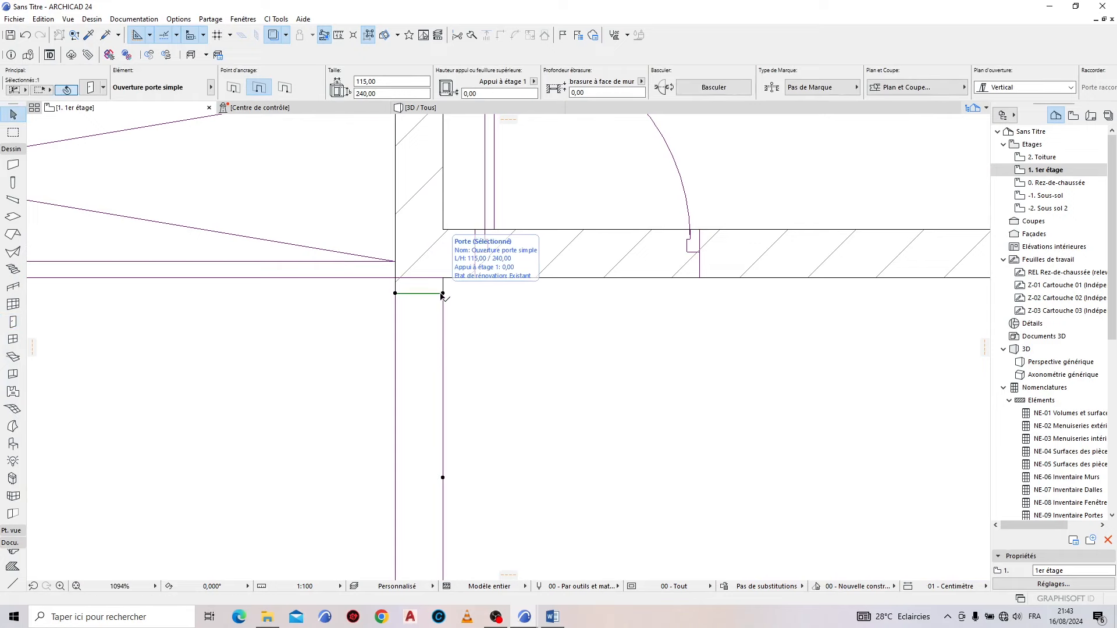
pyautogui.click(442, 294)
pyautogui.click(443, 278)
pyautogui.scroll(-8, 687, 349)
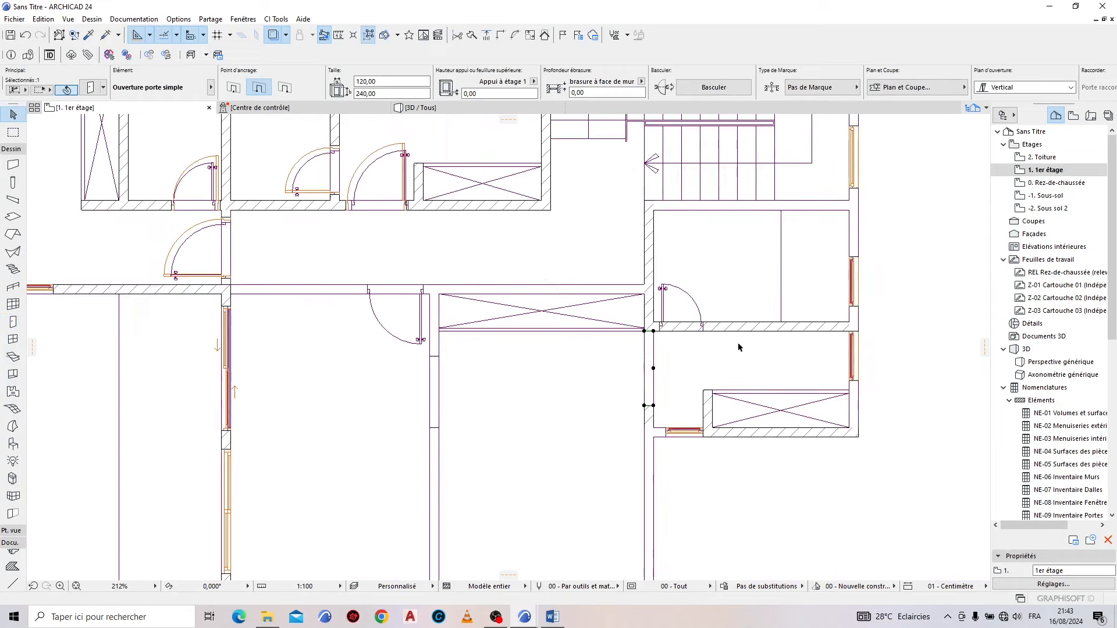
pyautogui.scroll(5, 684, 347)
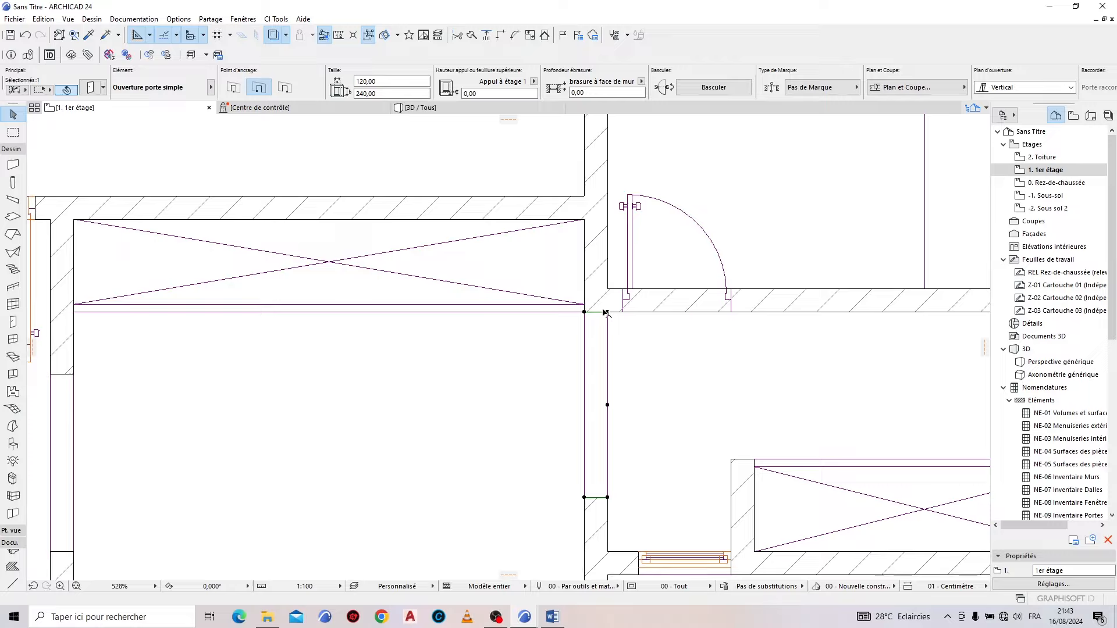
pyautogui.scroll(-7, 643, 367)
pyautogui.press('Escape')
pyautogui.scroll(5, 380, 262)
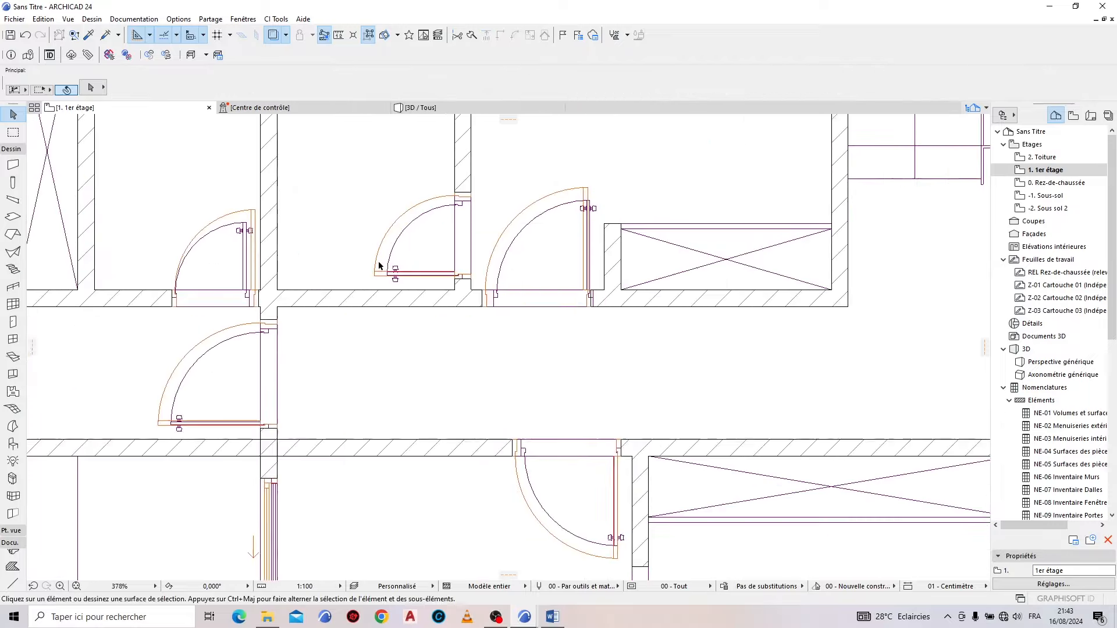
# Step: Place a 70 x 220 Porte 24 matching the existing door at the traced opening in the wall below the small room near the stairs
pyautogui.scroll(5, 379, 267)
pyautogui.keyDown('alt'); pyautogui.click(306, 300); pyautogui.keyUp('alt')
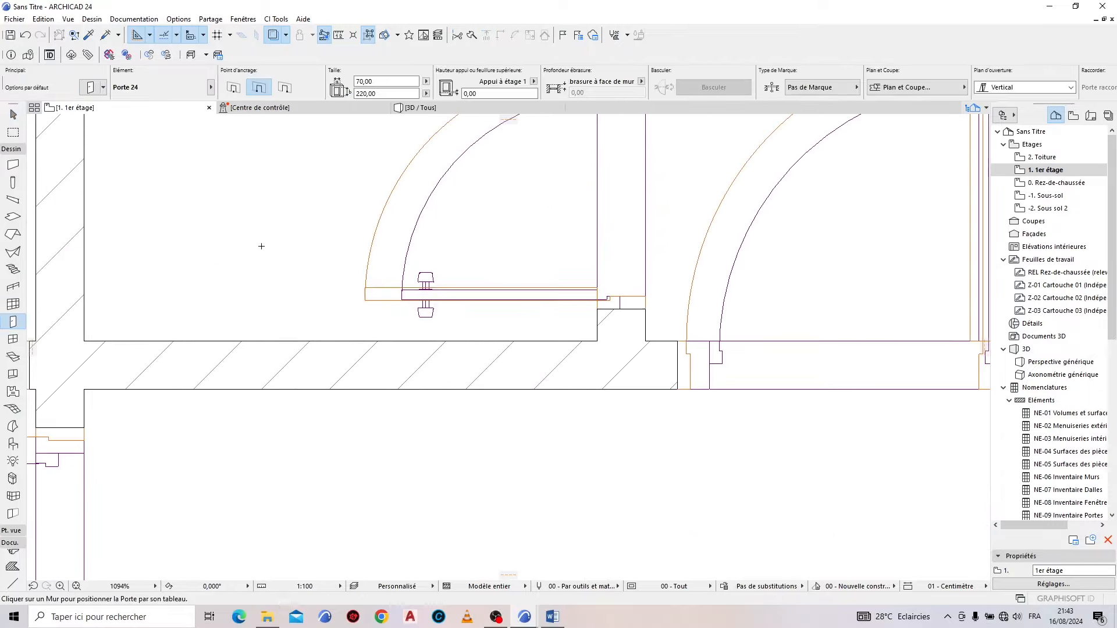
pyautogui.scroll(-8, 306, 300)
pyautogui.scroll(6, 356, 319)
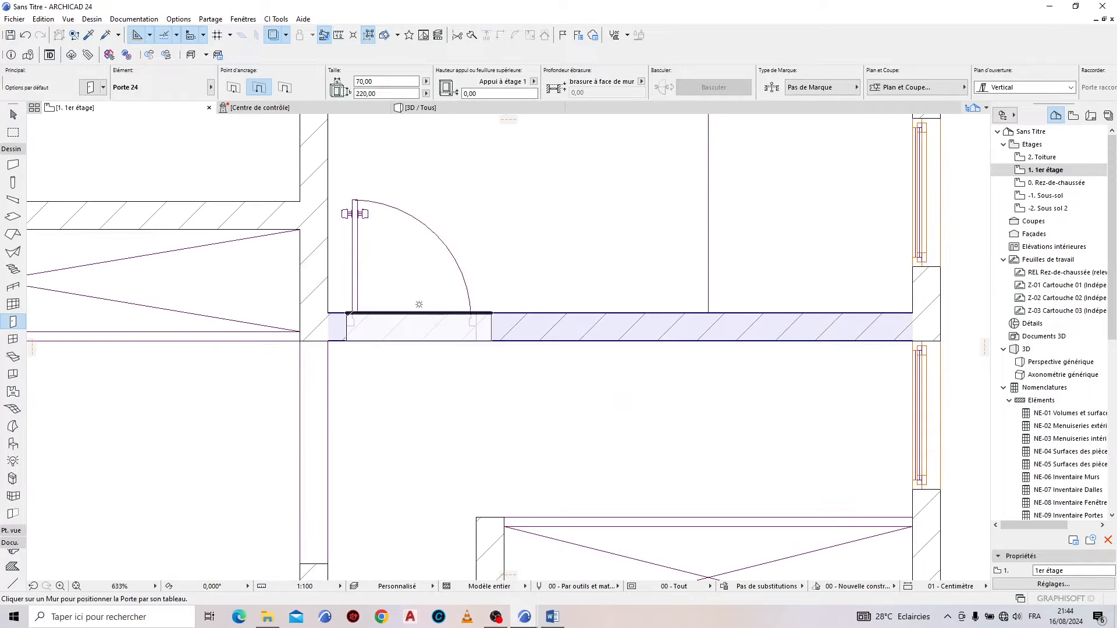
pyautogui.click(419, 304)
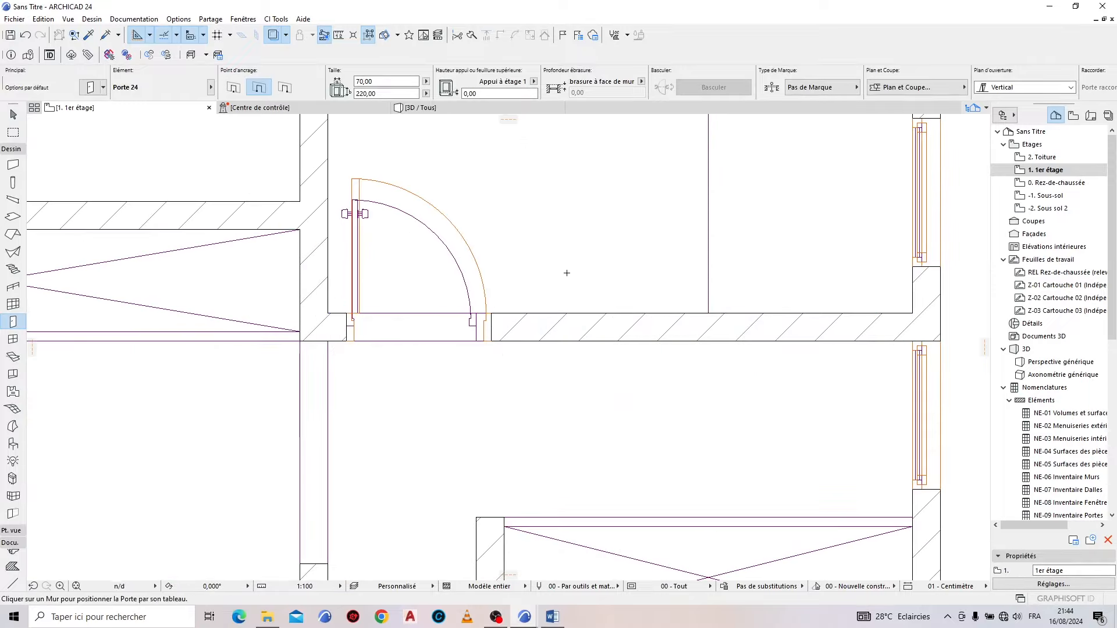
pyautogui.scroll(-5, 582, 272)
pyautogui.scroll(-1, 616, 278)
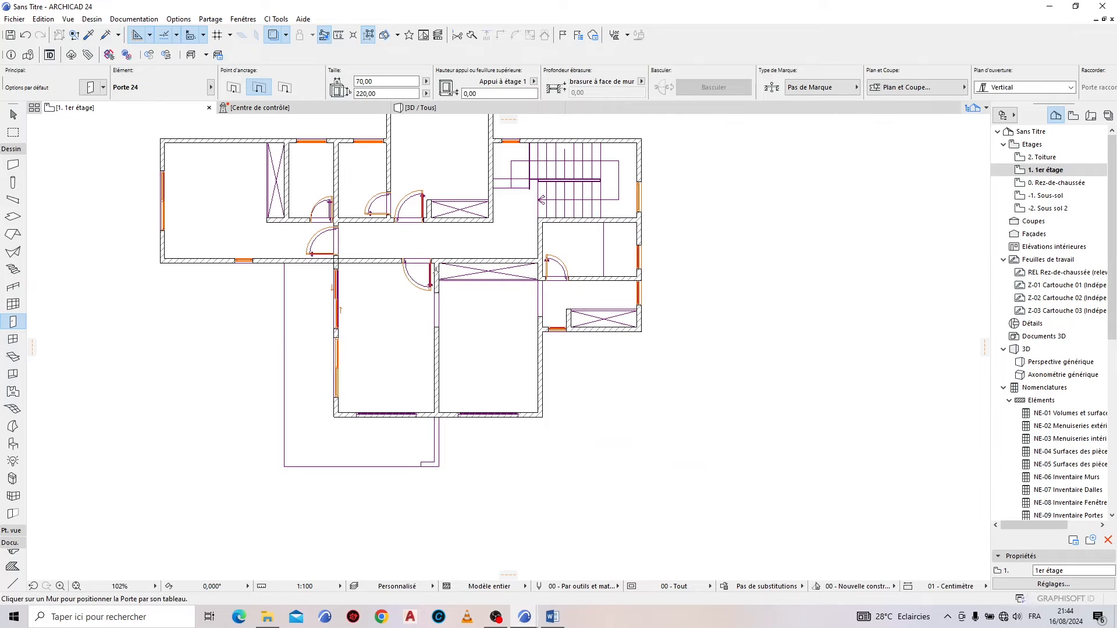
pyautogui.press('Escape')
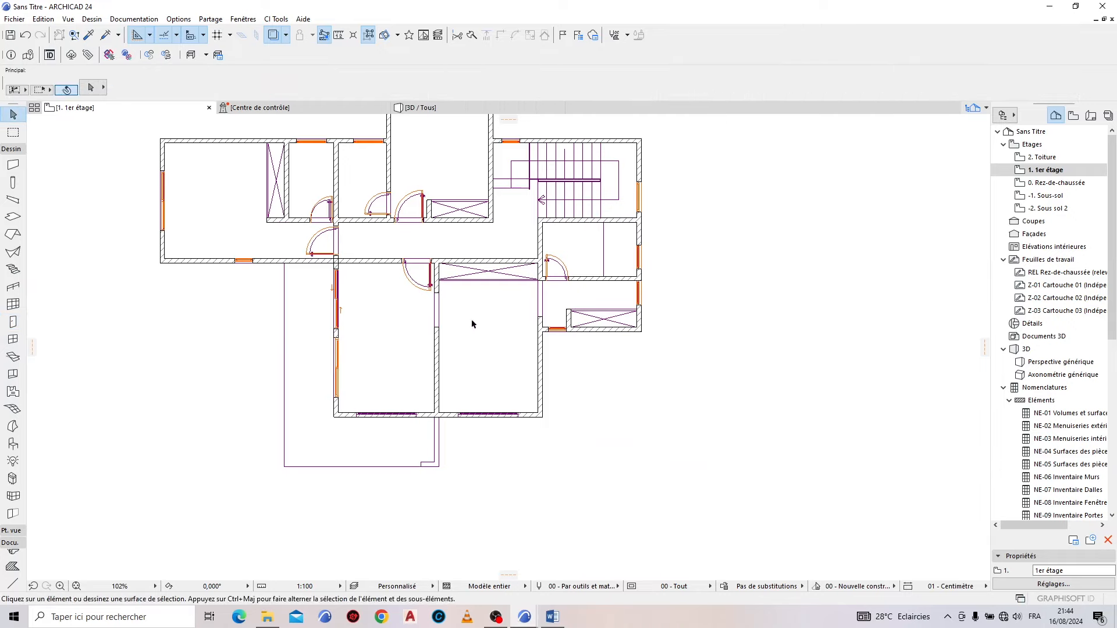
# Step: Place a 200 x 140 Fenêtre coulissante 2 vantaux 24 with an 80 sill at the traced opening in the lower right room's bottom wall
pyautogui.scroll(1, 574, 396)
pyautogui.scroll(3, 600, 529)
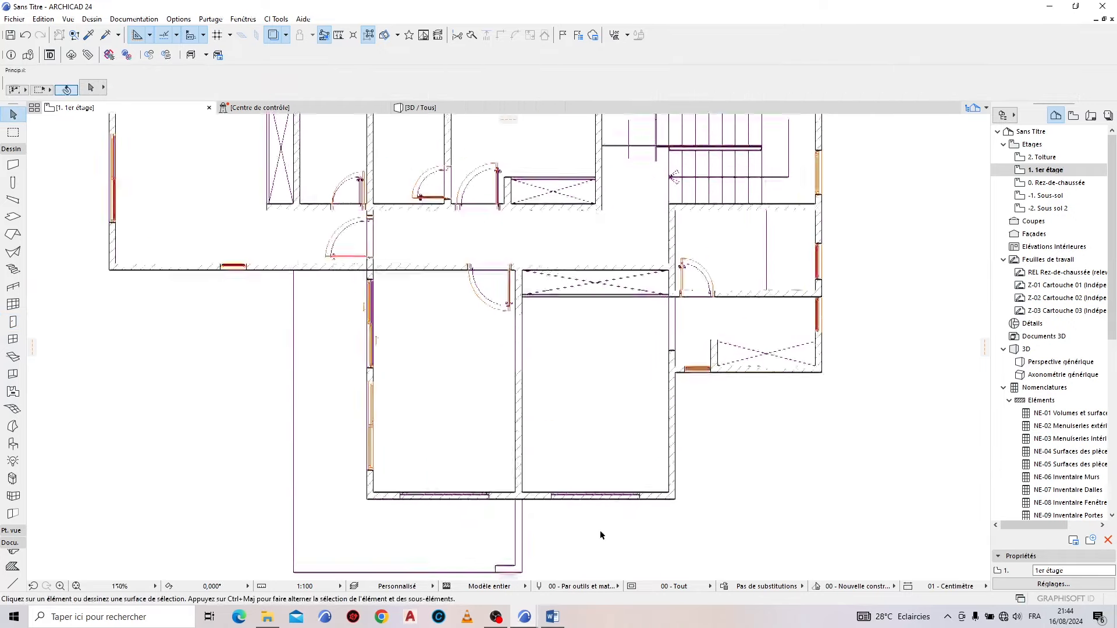
pyautogui.scroll(-3, 465, 448)
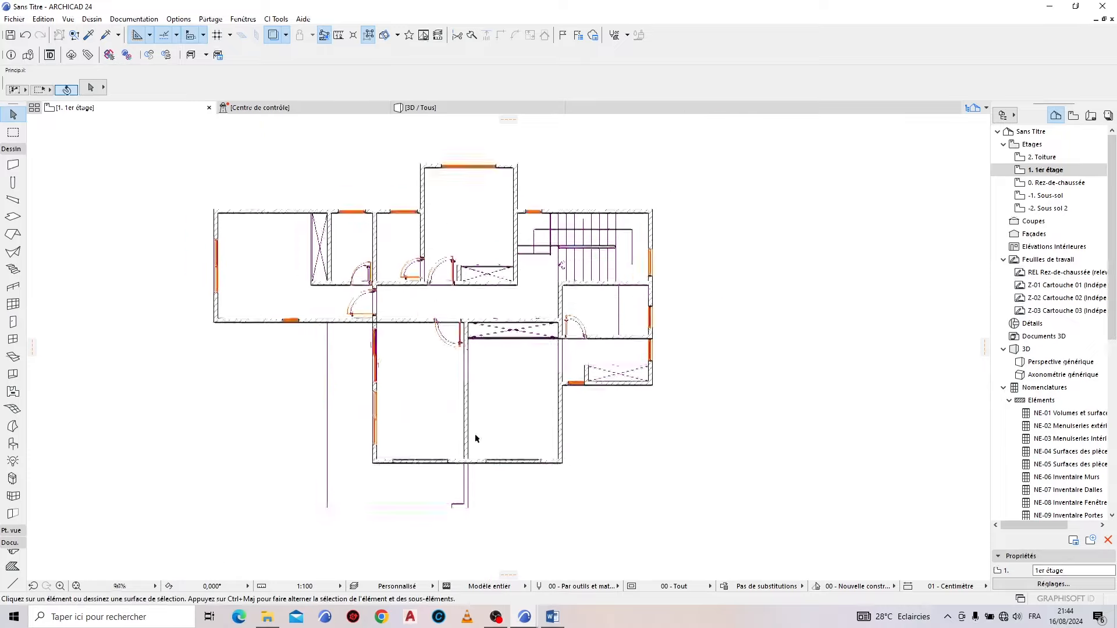
pyautogui.scroll(1, 444, 174)
pyautogui.scroll(4, 559, 199)
pyautogui.click(564, 233)
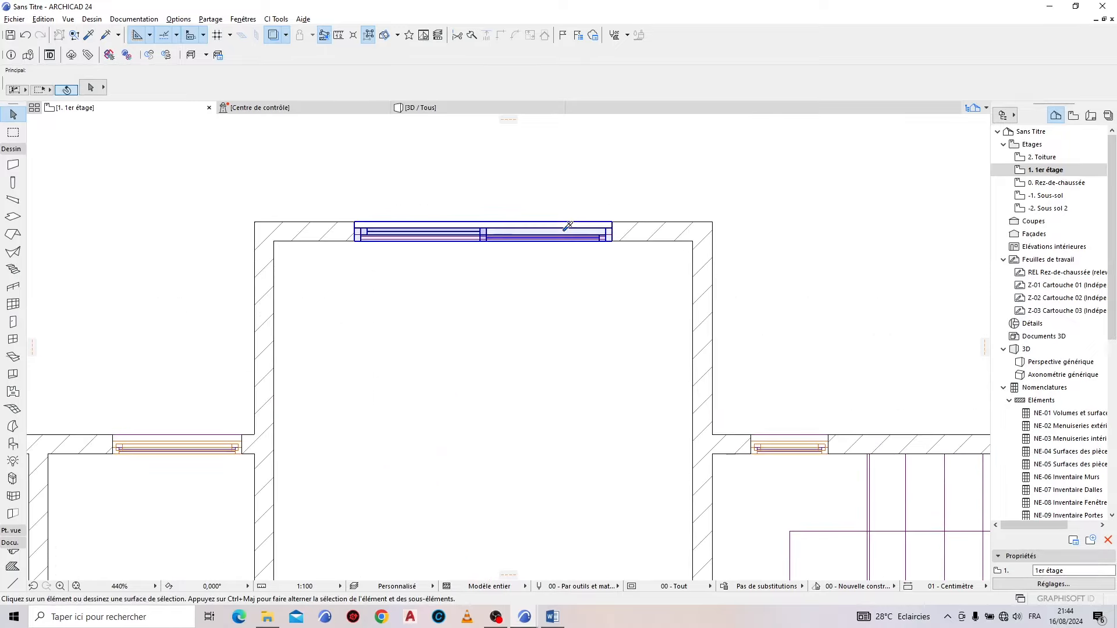
pyautogui.scroll(-5, 460, 169)
pyautogui.scroll(7, 511, 419)
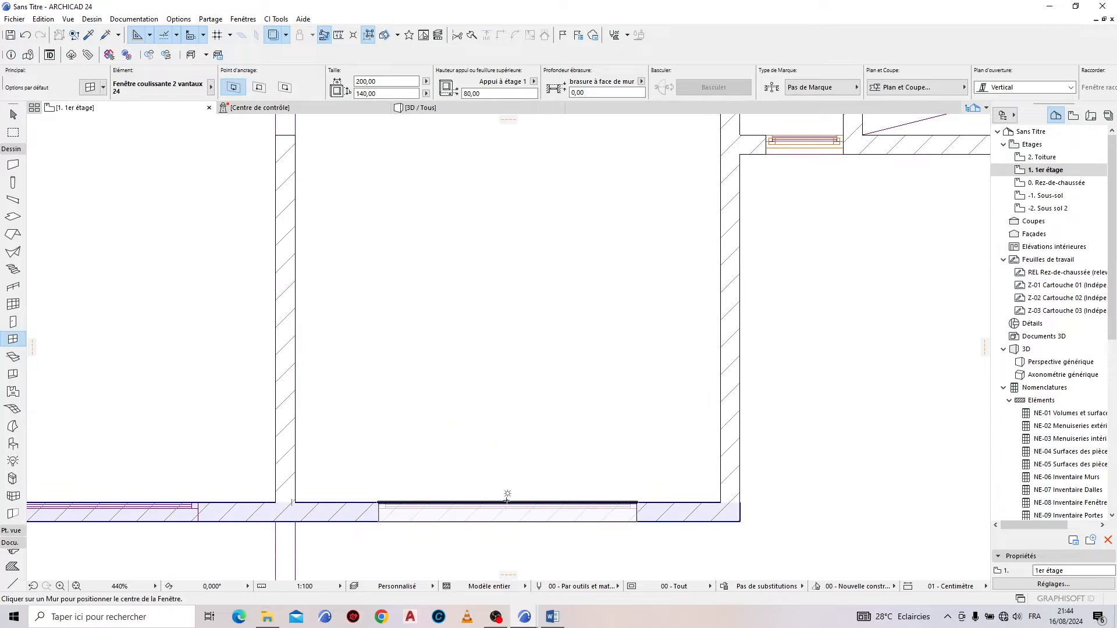
pyautogui.click(507, 500)
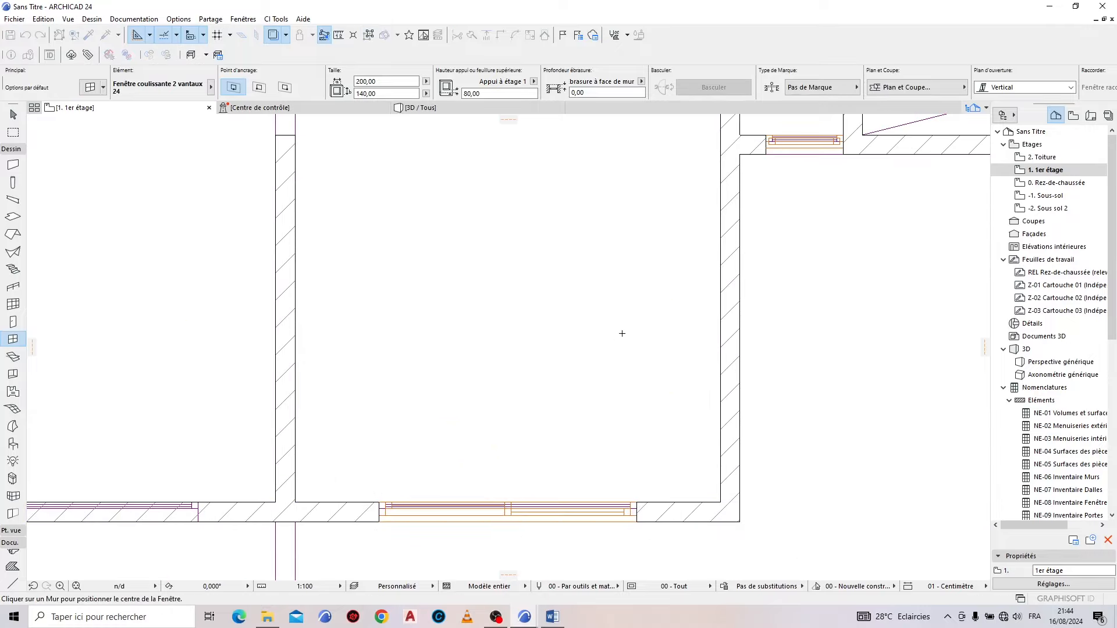
# Step: Place the same 200 x 140 sliding window at the traced opening in the bottom wall of the neighbouring room on the terrace side
pyautogui.scroll(-4, 622, 333)
pyautogui.scroll(4, 372, 413)
pyautogui.click(454, 375)
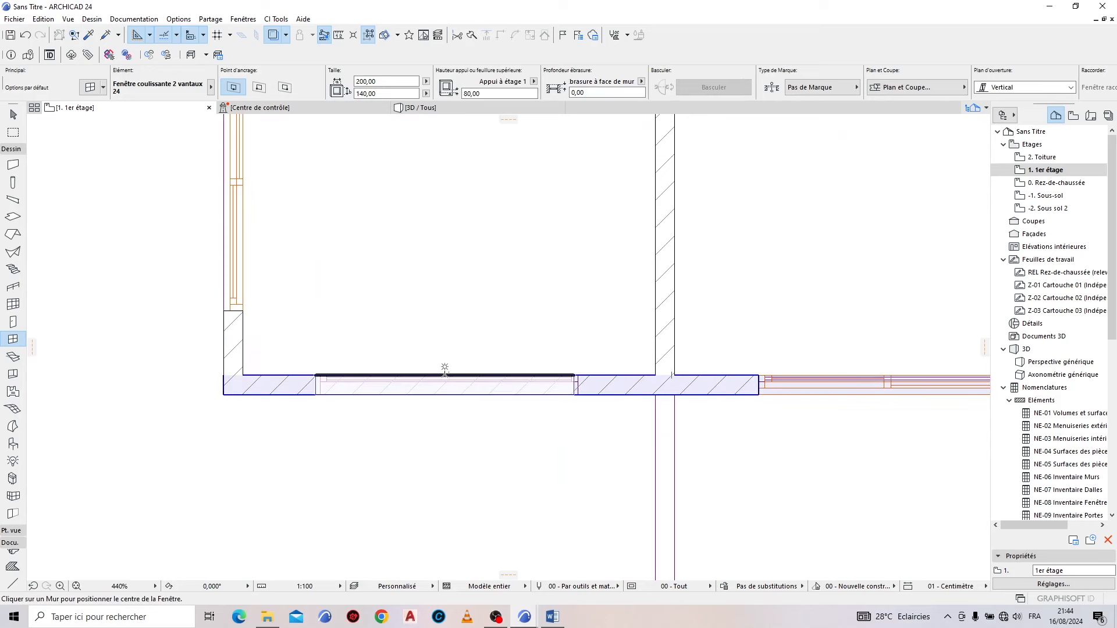
pyautogui.click(449, 424)
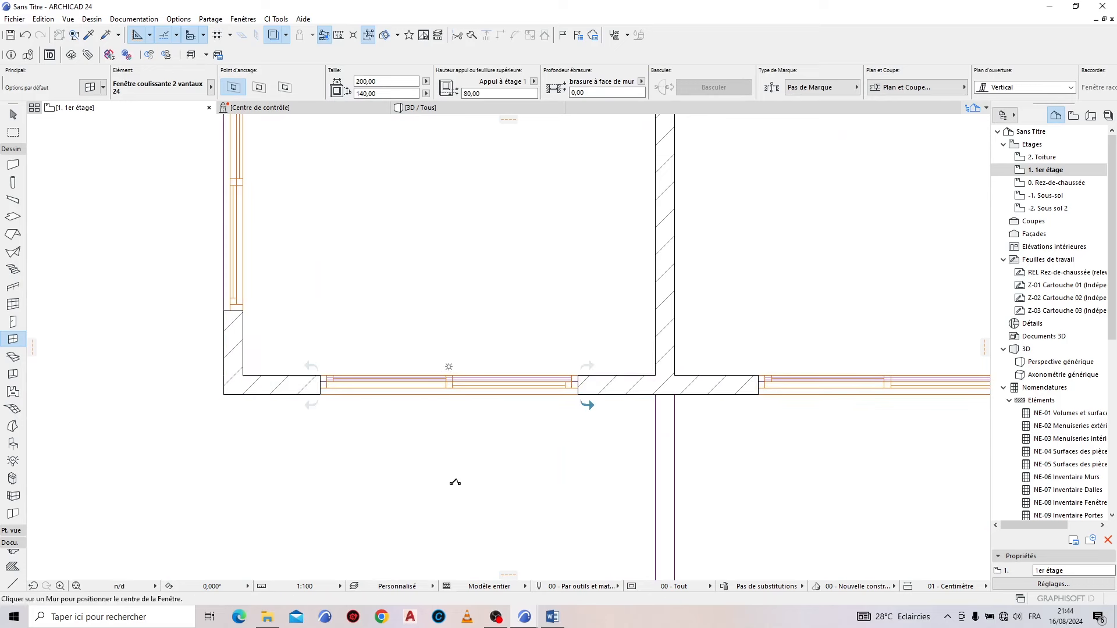
pyautogui.scroll(-3, 447, 479)
pyautogui.scroll(-3, 425, 476)
# Step: Examine the house in 3D from several sides to check the first-floor windows and facades
pyautogui.click(468, 107)
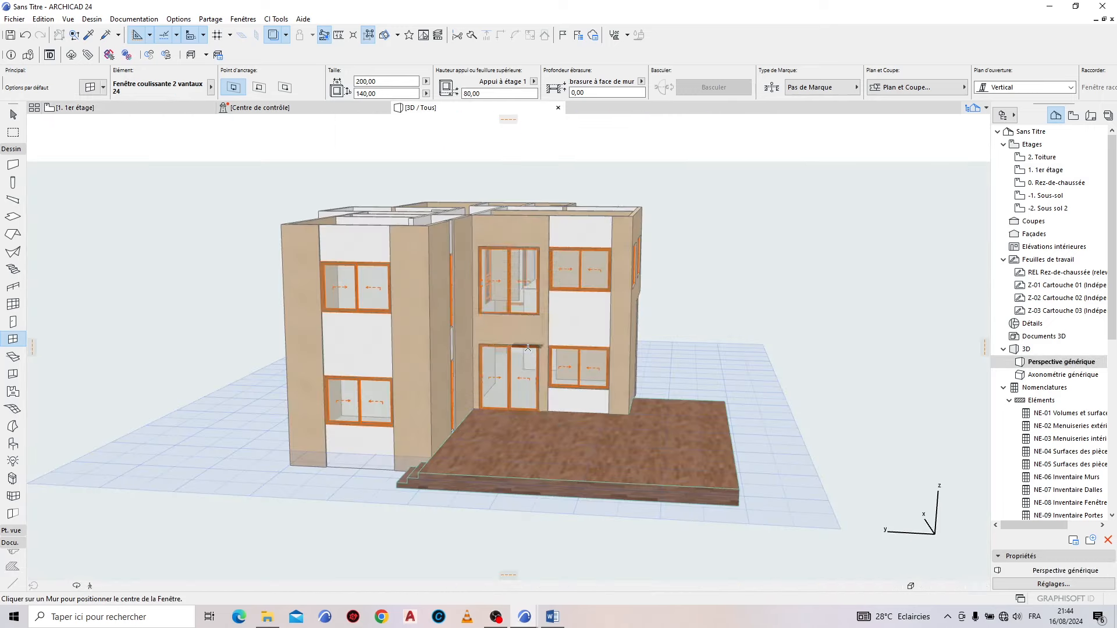
pyautogui.scroll(-2, 510, 452)
pyautogui.press('Escape')
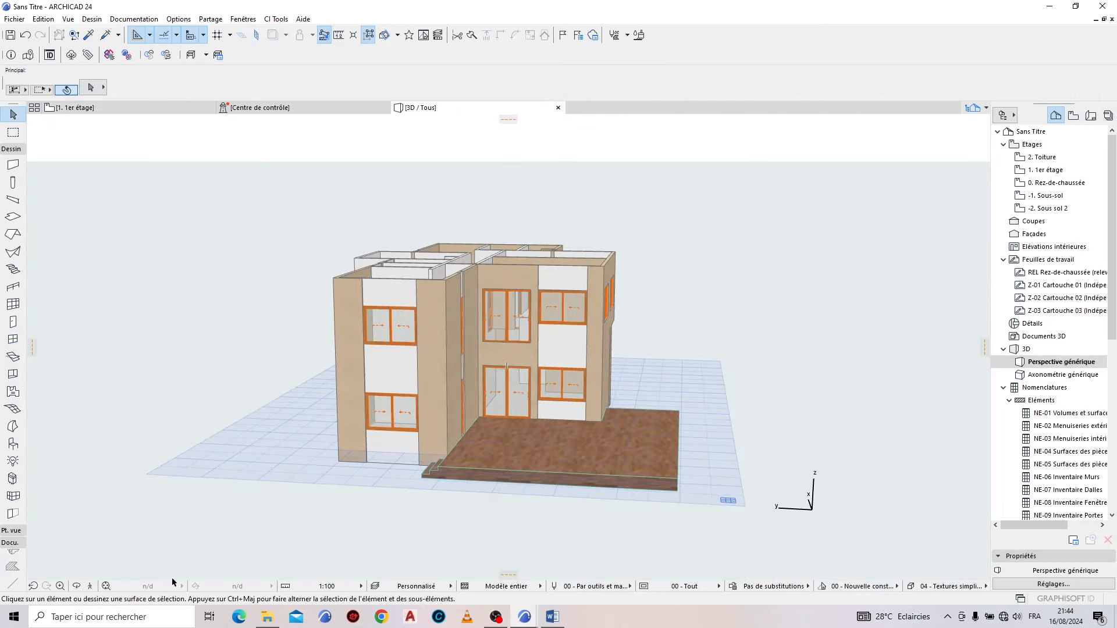
pyautogui.click(78, 587)
pyautogui.moveTo(675, 433); pyautogui.dragTo(637, 425)
pyautogui.moveTo(637, 424); pyautogui.dragTo(410, 408)
pyautogui.moveTo(704, 402); pyautogui.dragTo(925, 437)
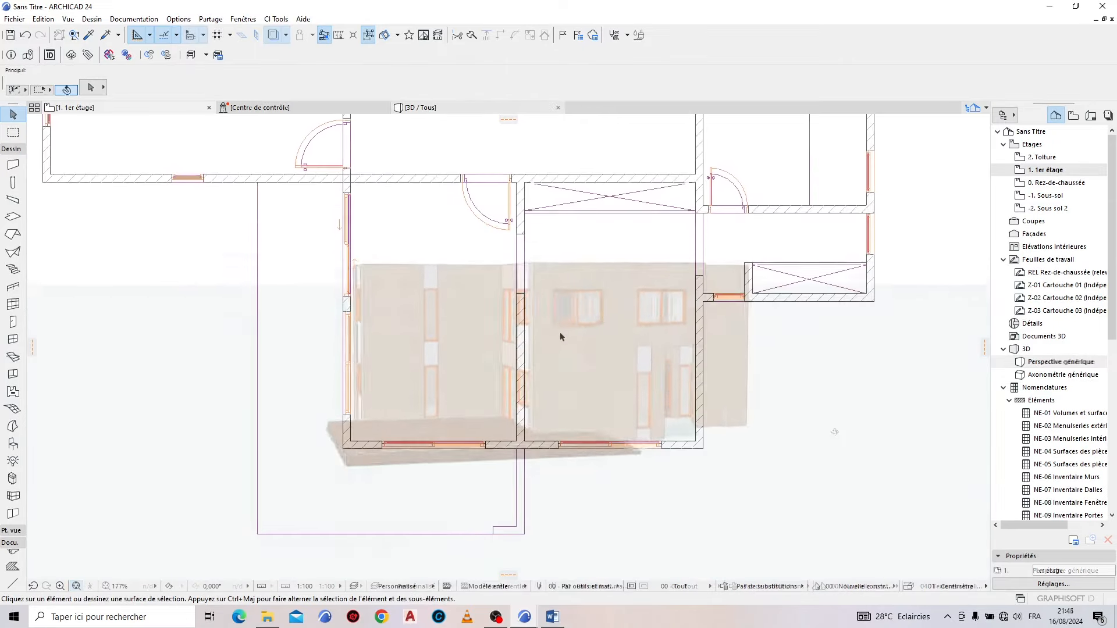
# Step: Set the slab defaults on 1er étage to 20 thick, with Carrelage - Blanc mat 60x60 and Enduit - Blanc nature surfaces
pyautogui.scroll(-1, 480, 417)
pyautogui.scroll(-3, 480, 416)
pyautogui.click(11, 216)
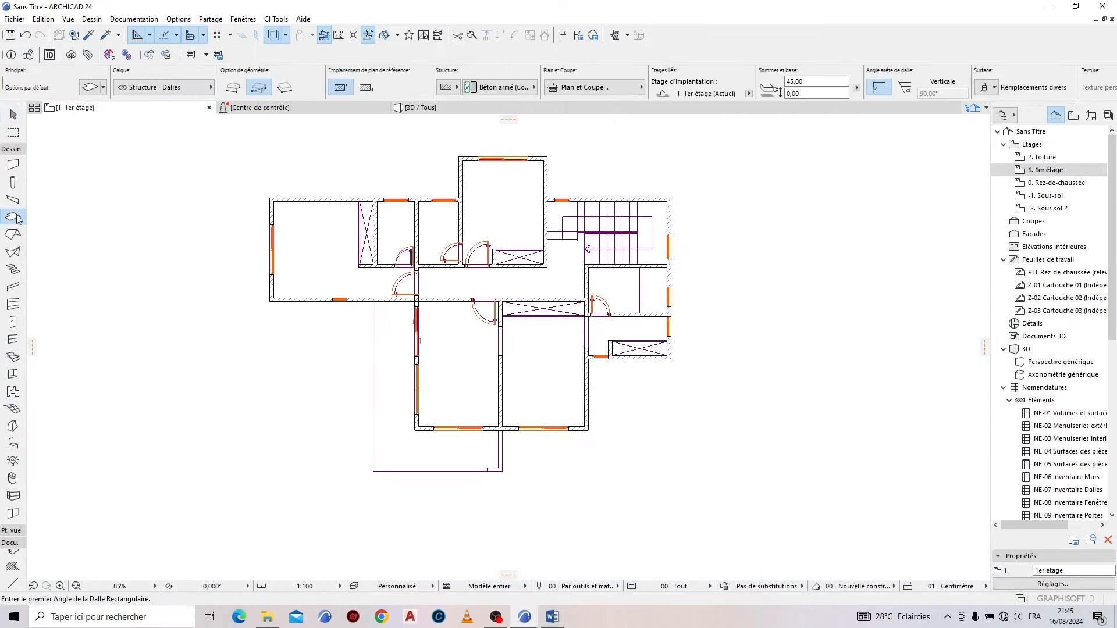
pyautogui.click(88, 89)
pyautogui.click(421, 375)
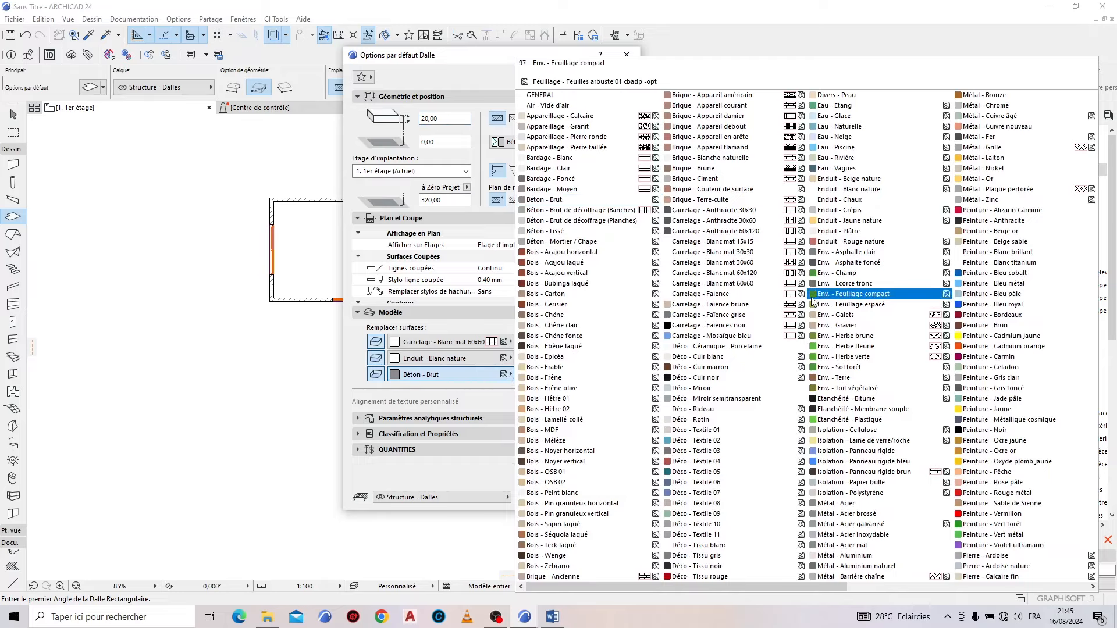
pyautogui.scroll(-3, 811, 300)
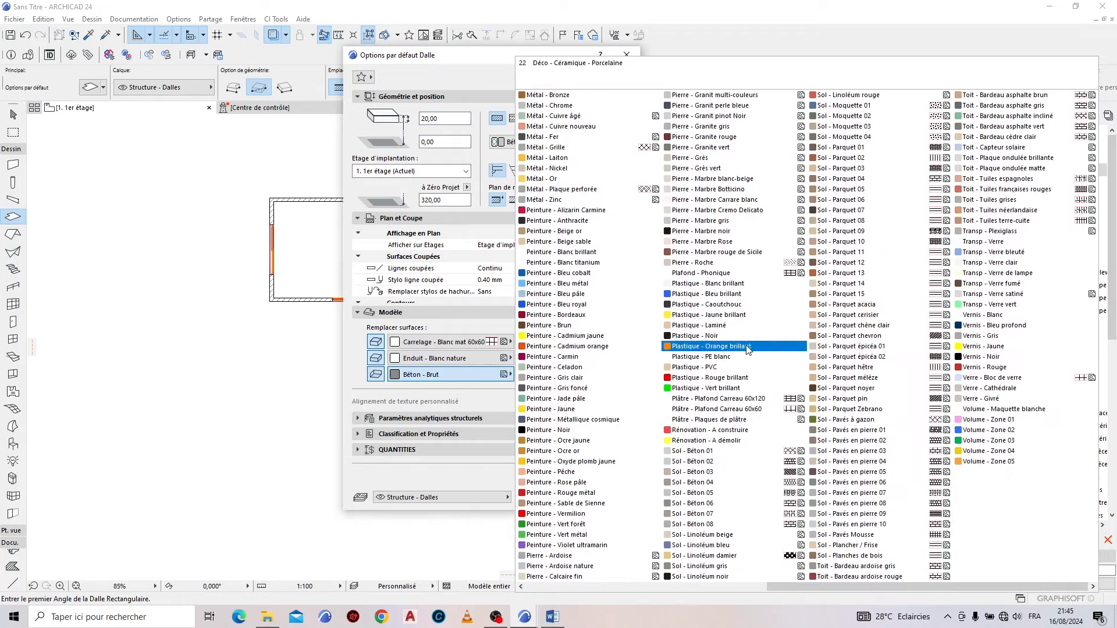
pyautogui.click(740, 276)
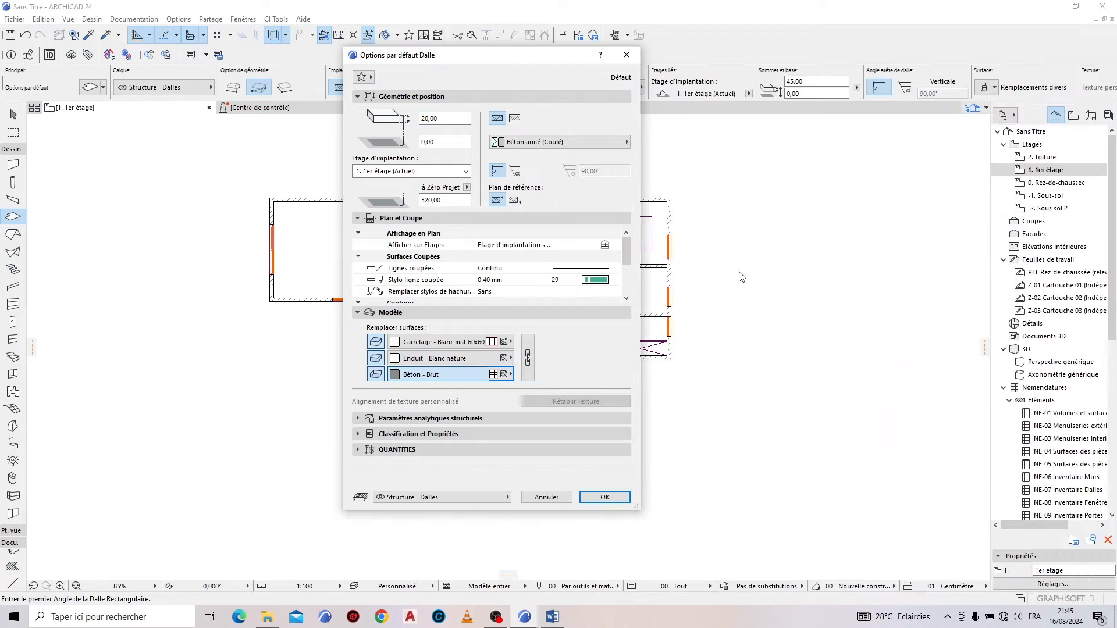
pyautogui.click(606, 498)
# Step: Start a polygonal slab at the far left room's upper inner corner and trace its outer wall's inner face to the lower corner
pyautogui.scroll(5, 277, 205)
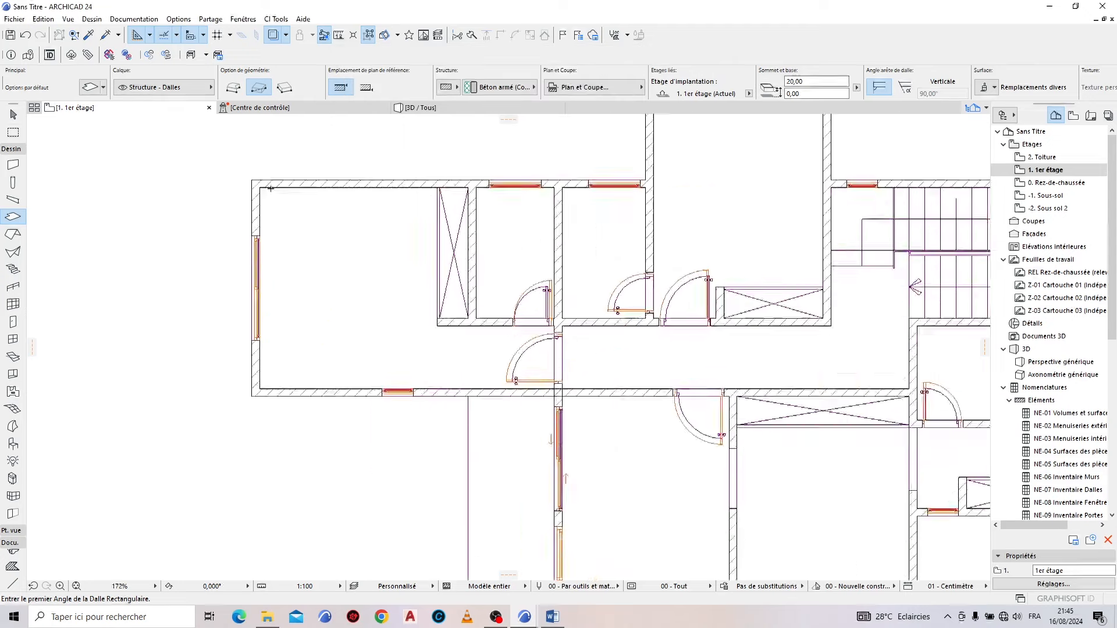
pyautogui.scroll(-4, 329, 192)
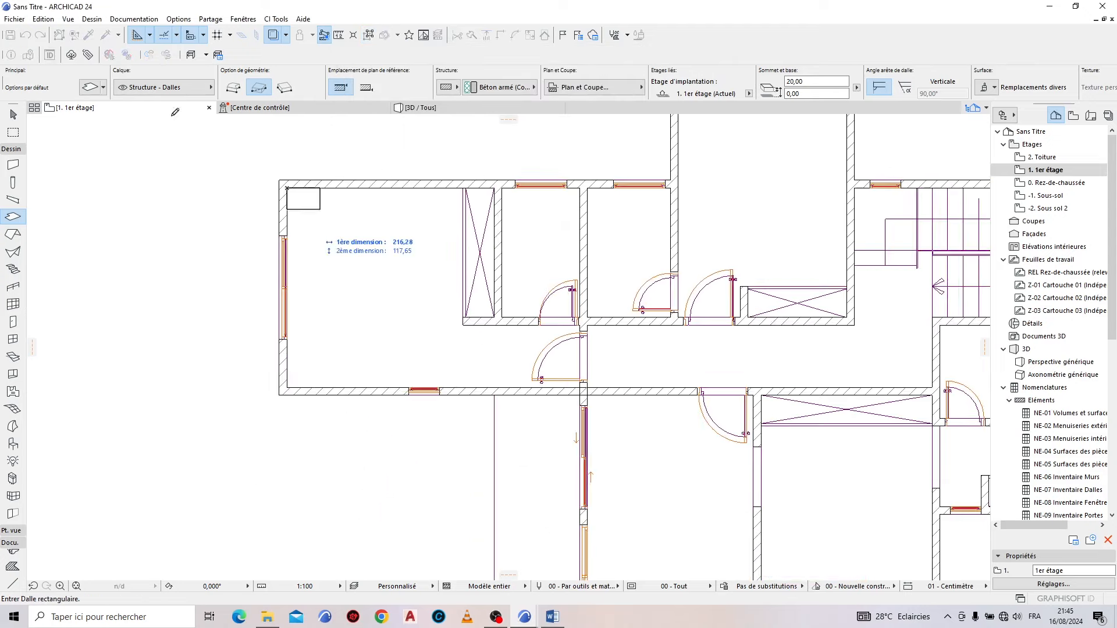
pyautogui.click(287, 188)
pyautogui.scroll(3, 361, 397)
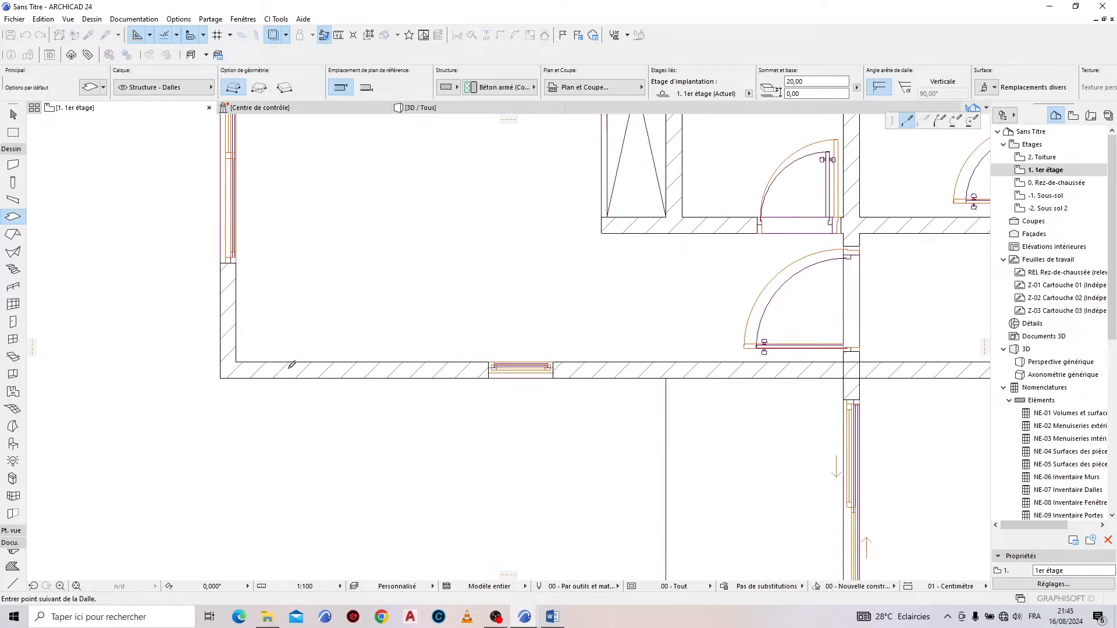
pyautogui.click(235, 363)
pyautogui.scroll(-4, 233, 367)
pyautogui.scroll(3, 539, 359)
pyautogui.scroll(-3, 393, 381)
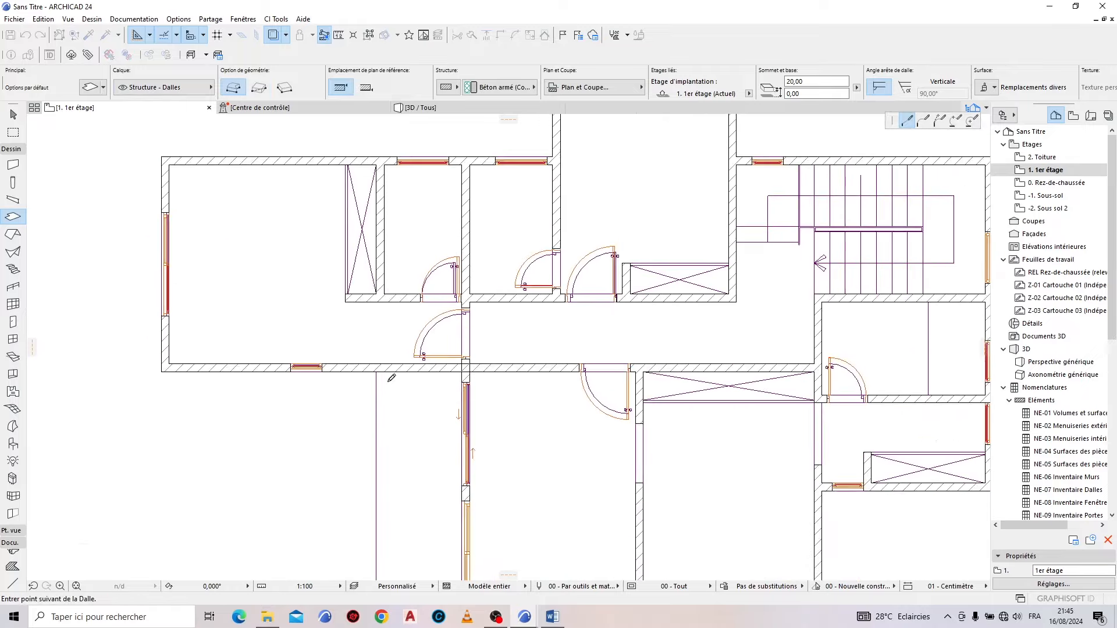
# Step: Continue the slab outline along the room's lower wall, then down and across the terrace edges to the terrace's lower right corner
pyautogui.scroll(3, 356, 382)
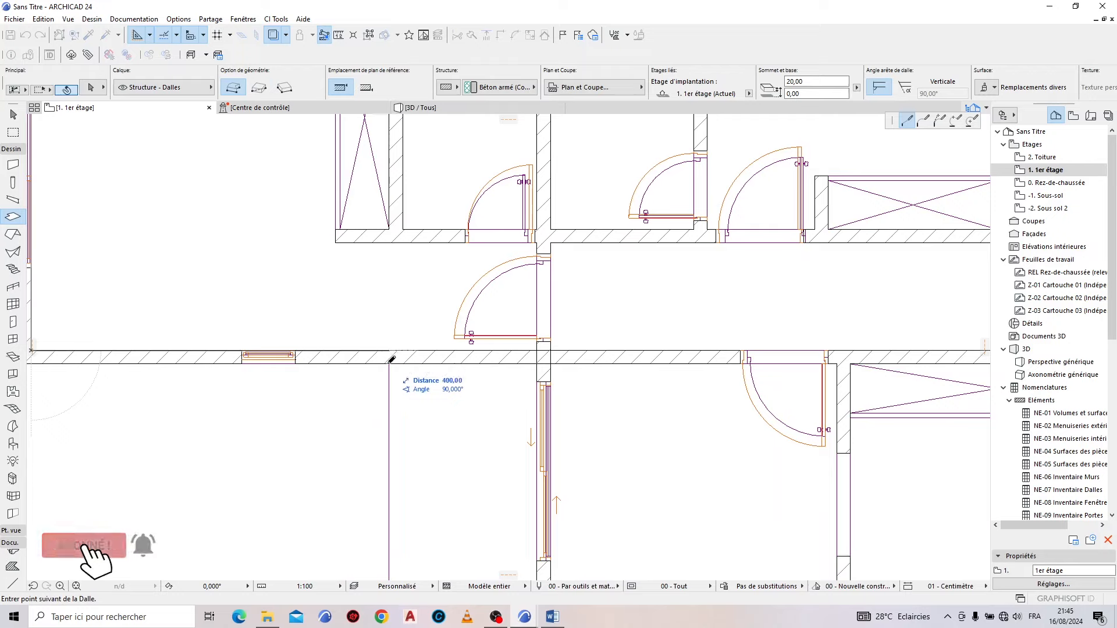
pyautogui.scroll(-4, 391, 360)
pyautogui.scroll(2, 419, 544)
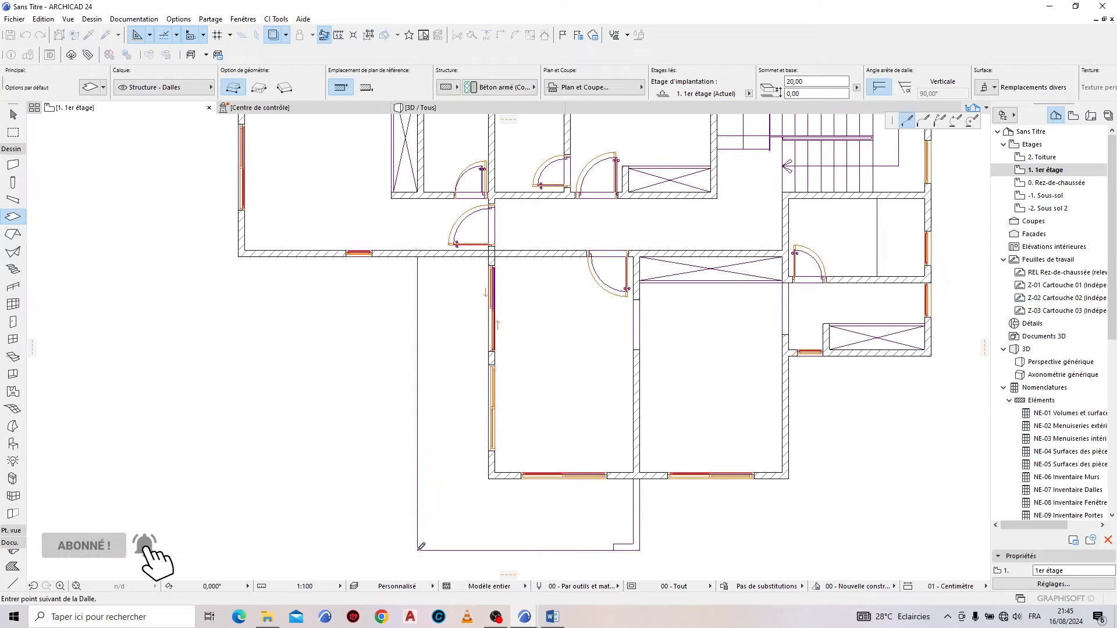
pyautogui.scroll(3, 634, 544)
pyautogui.click(618, 531)
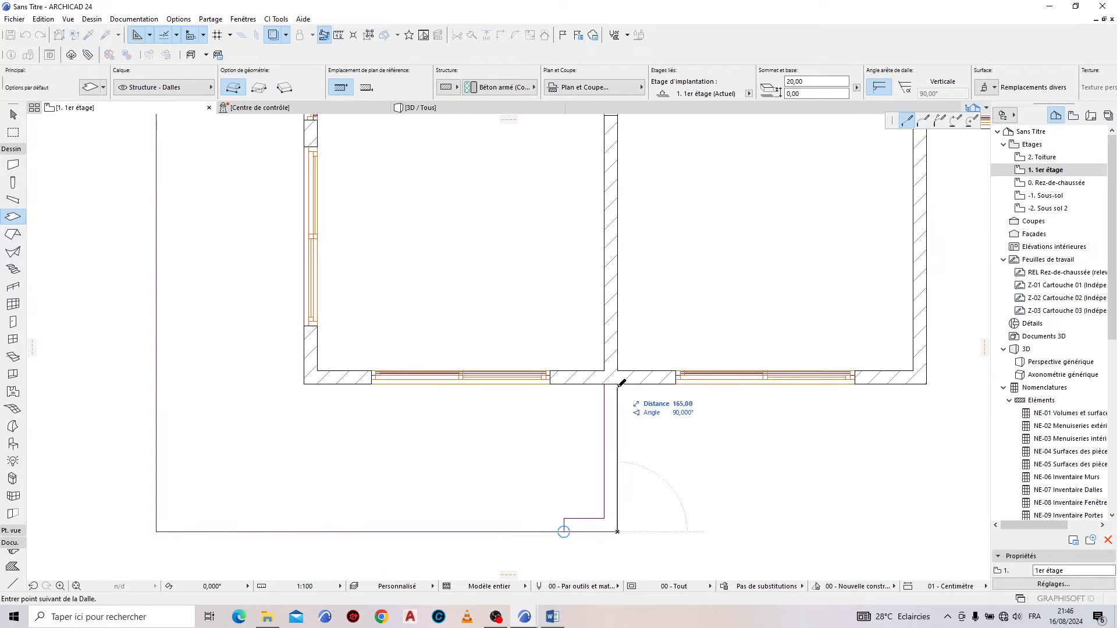
# Step: Continue the slab outline along the inner faces of the lower right room and the closet wing, up to the stairwell's upper outer corner
pyautogui.click(618, 371)
pyautogui.scroll(-4, 605, 396)
pyautogui.scroll(5, 756, 396)
pyautogui.click(579, 392)
pyautogui.scroll(-6, 500, 483)
pyautogui.scroll(4, 556, 343)
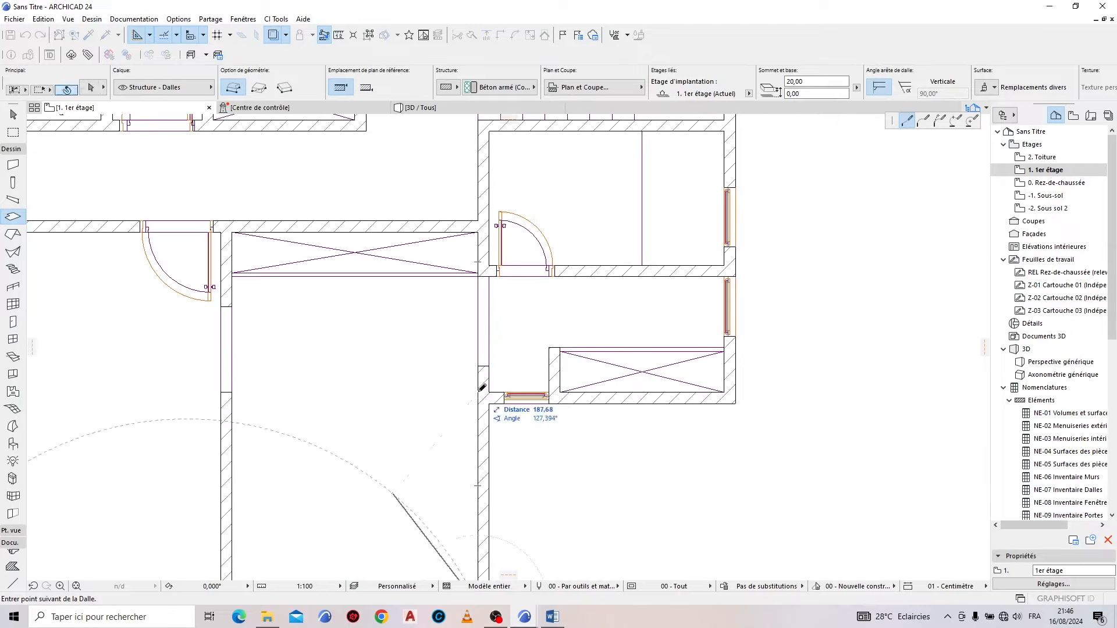
pyautogui.scroll(-4, 750, 407)
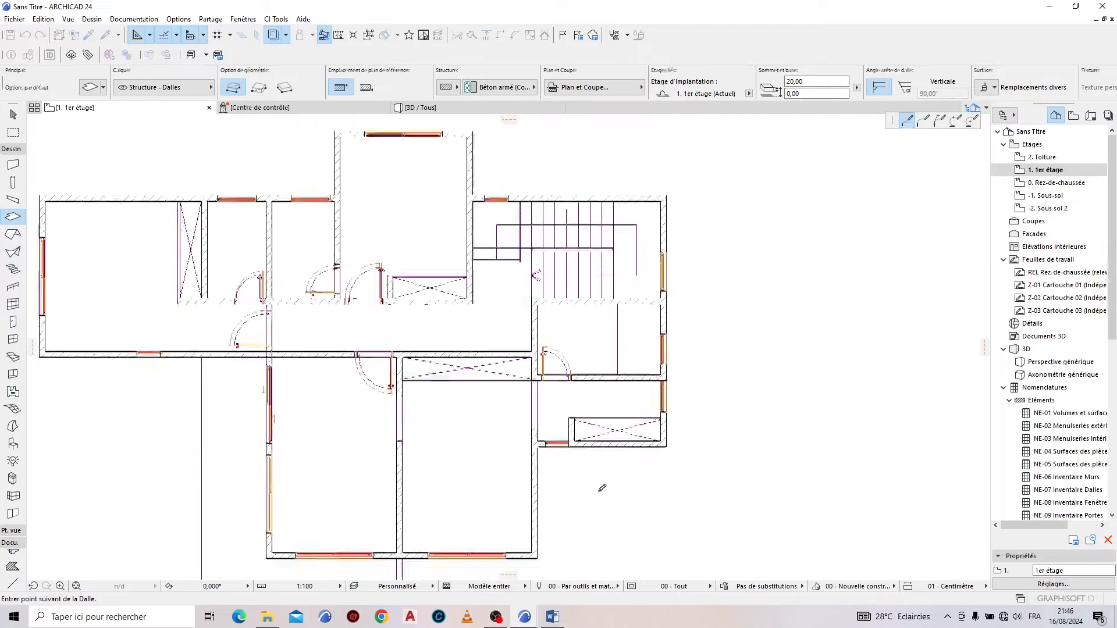
pyautogui.scroll(5, 669, 291)
pyautogui.click(639, 268)
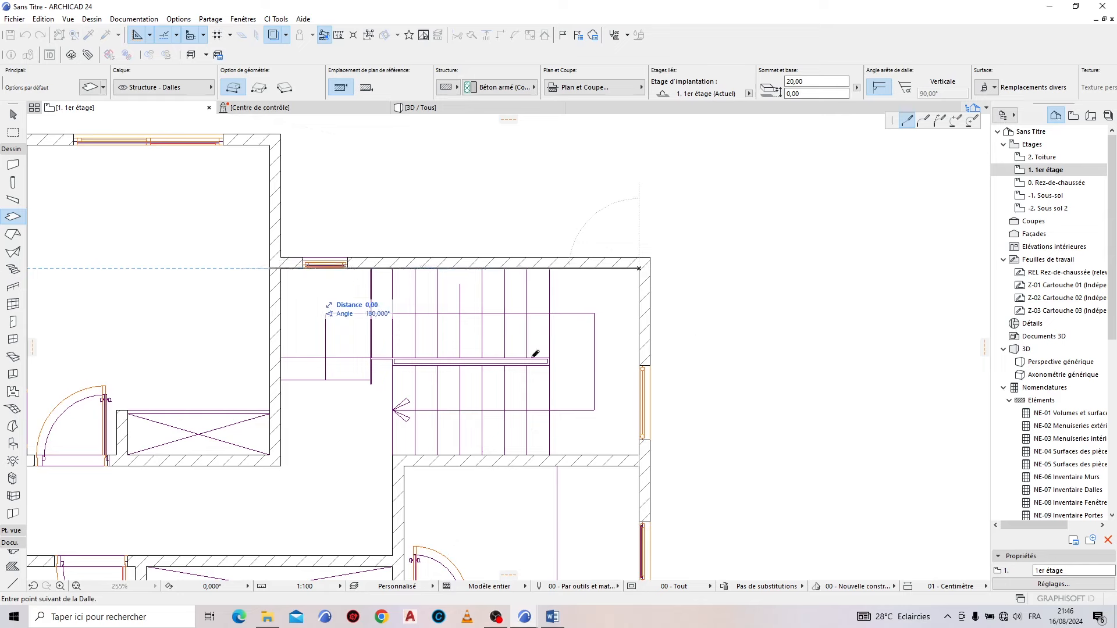
# Step: Complete the slab outline along the stairwell's upper wall, around the projecting room and back to the far left room's starting corner
pyautogui.scroll(-2, 531, 357)
pyautogui.moveTo(532, 357); pyautogui.dragTo(590, 393, button='middle')
pyautogui.click(561, 380)
pyautogui.click(561, 294)
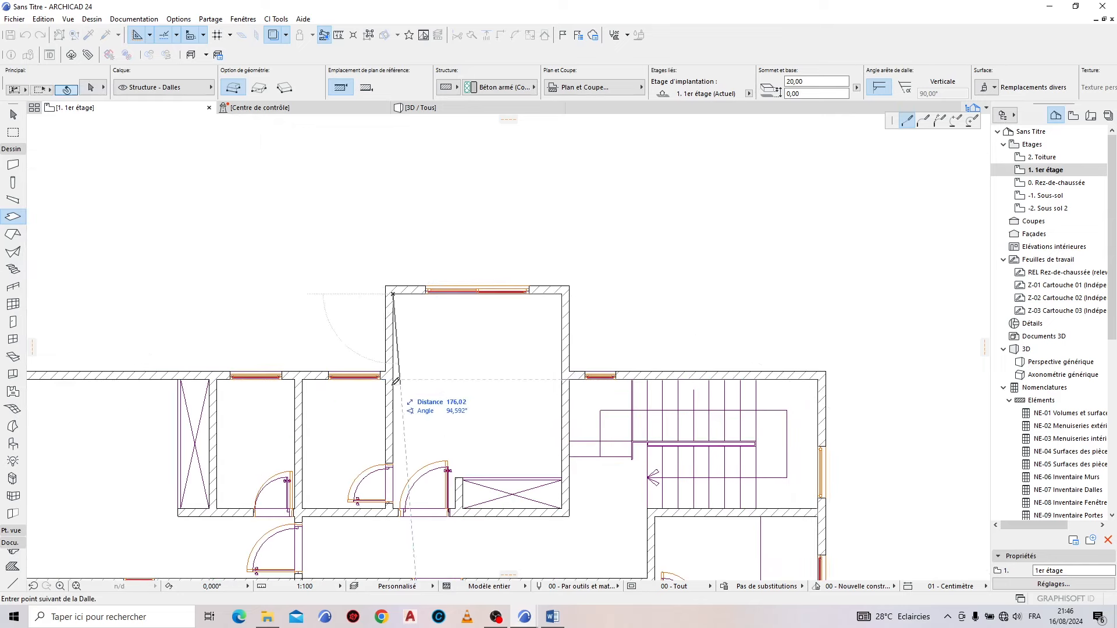
pyautogui.scroll(3, 390, 371)
pyautogui.click(419, 402)
pyautogui.scroll(-3, 407, 401)
pyautogui.moveTo(407, 402); pyautogui.dragTo(627, 380, button='middle')
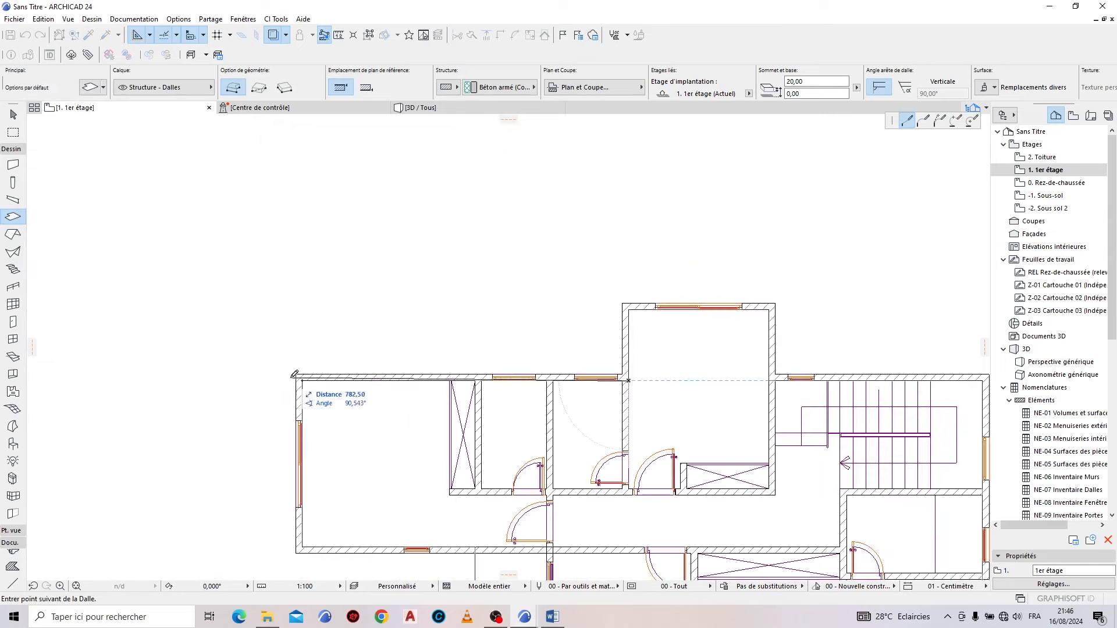
pyautogui.click(294, 376)
# Step: Examine the new first-floor slab in 3D, then inspect its edge beside the lower room's window wall in plan
pyautogui.click(479, 109)
pyautogui.keyDown('shift'); pyautogui.moveTo(494, 349); pyautogui.dragTo(300, 393, button='middle'); pyautogui.keyUp('shift')
pyautogui.scroll(6, 301, 393)
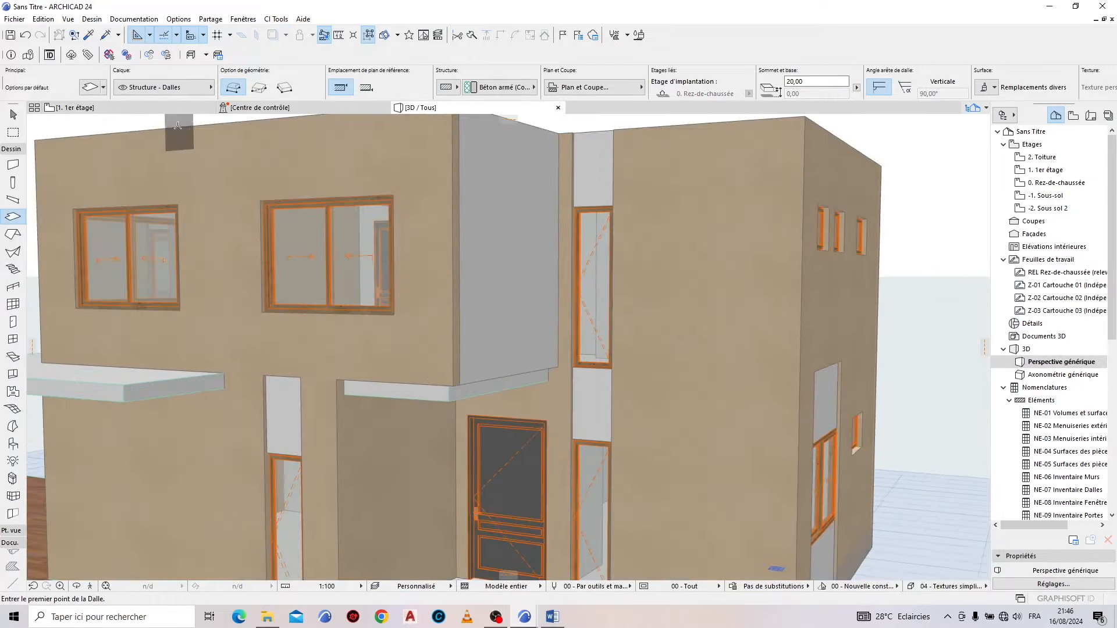
pyautogui.click(175, 108)
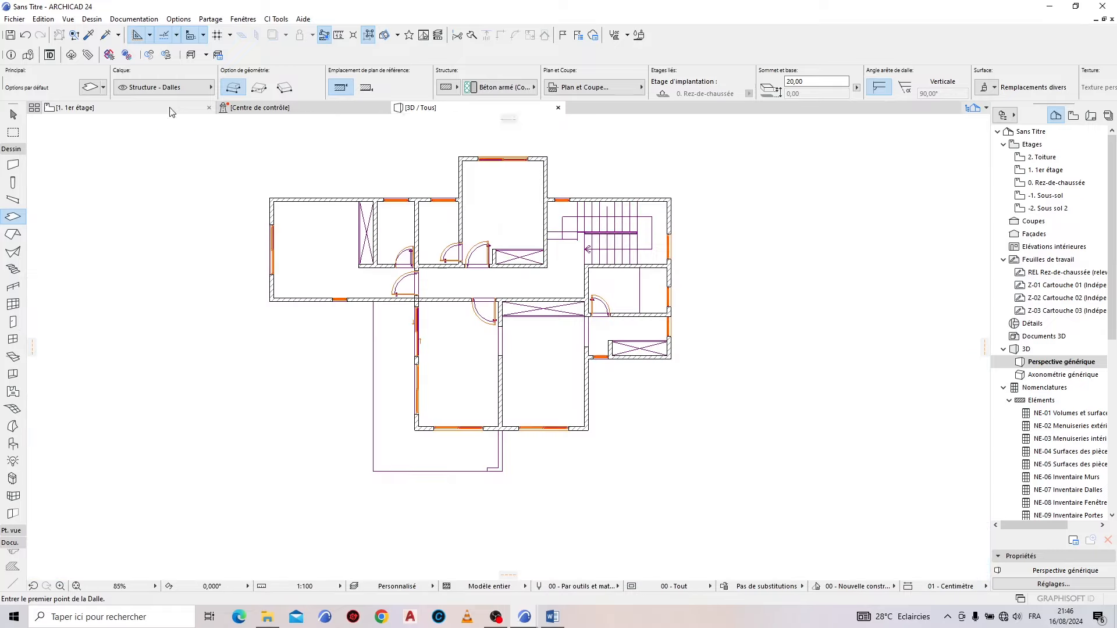
pyautogui.scroll(4, 516, 435)
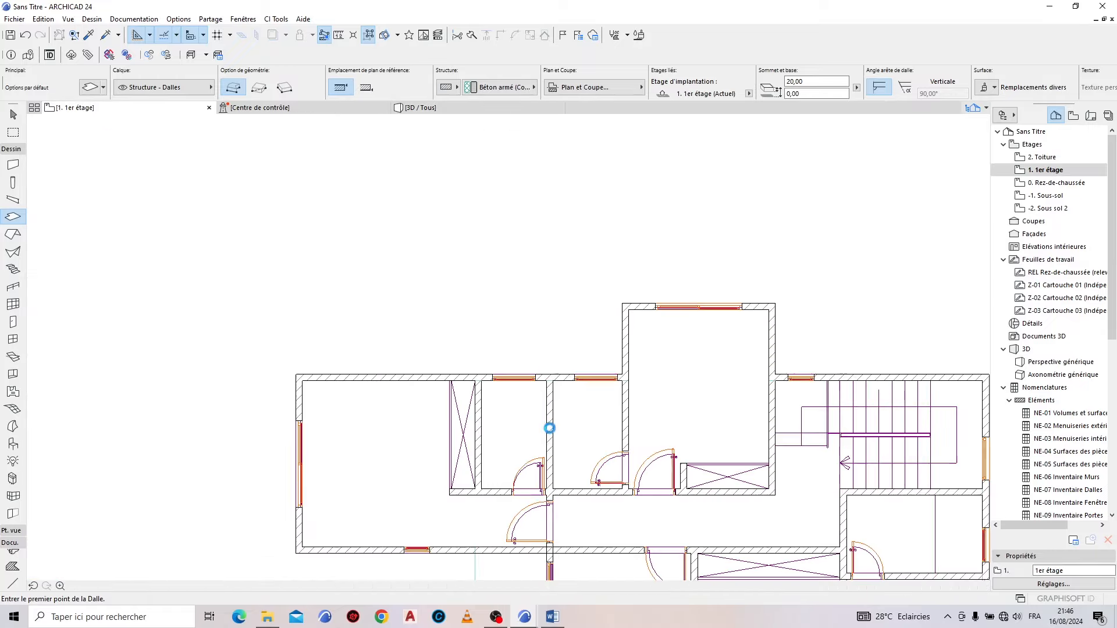
pyautogui.scroll(-5, 536, 453)
pyautogui.scroll(6, 551, 492)
pyautogui.scroll(5, 551, 492)
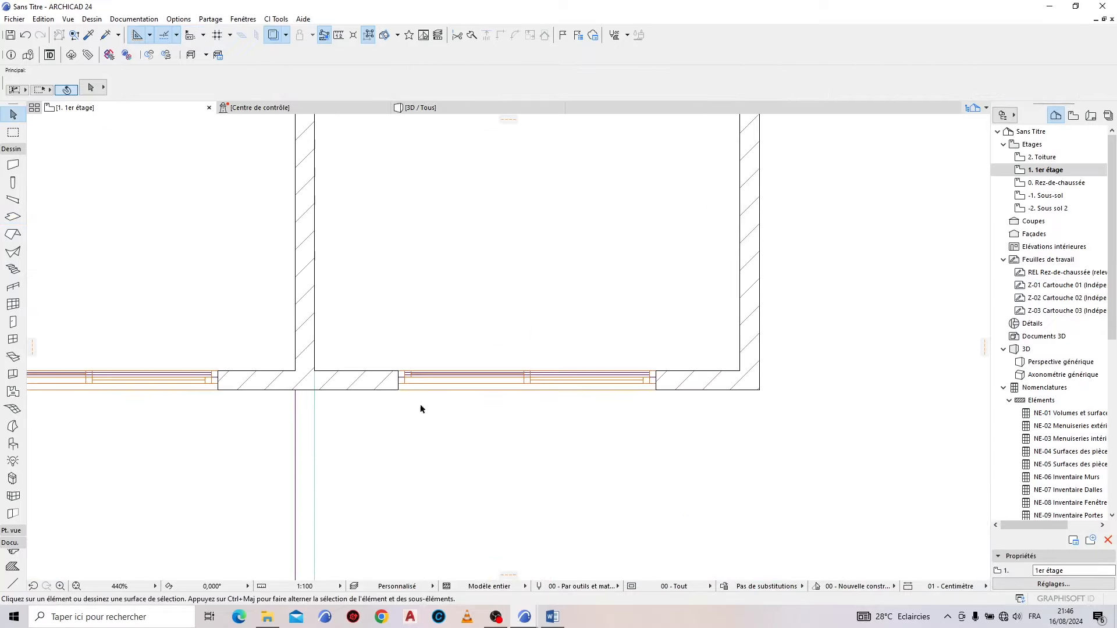
# Step: Split the lower exterior window wall at the right face of the partition between the two lower rooms
pyautogui.keyDown('shift'); pyautogui.click(359, 381); pyautogui.keyUp('shift')
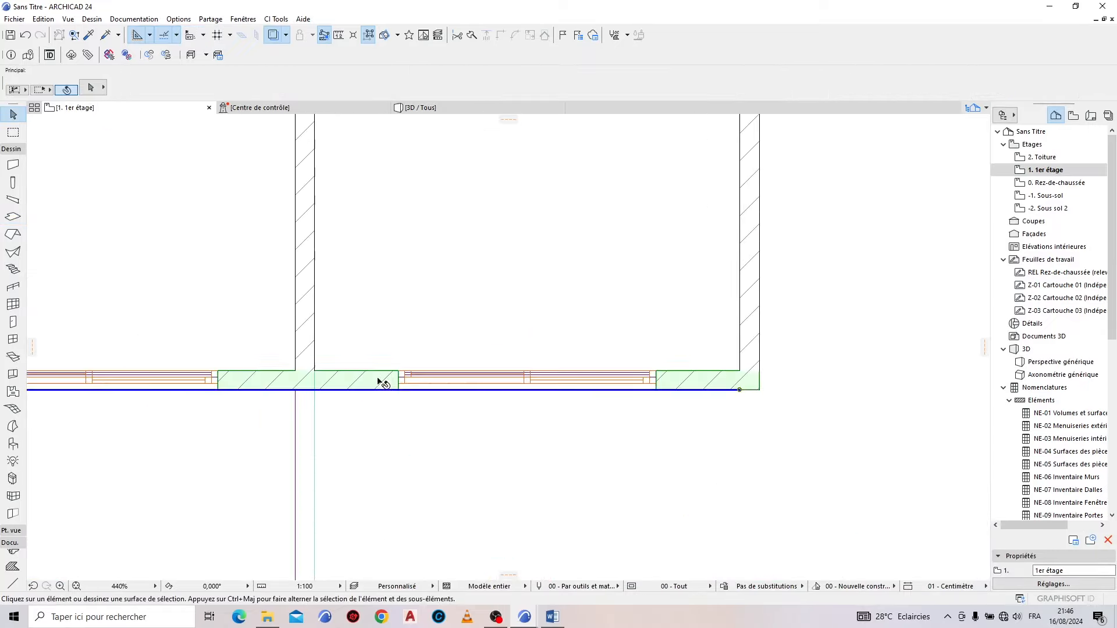
pyautogui.click(472, 35)
pyautogui.scroll(4, 334, 382)
pyautogui.click(279, 380)
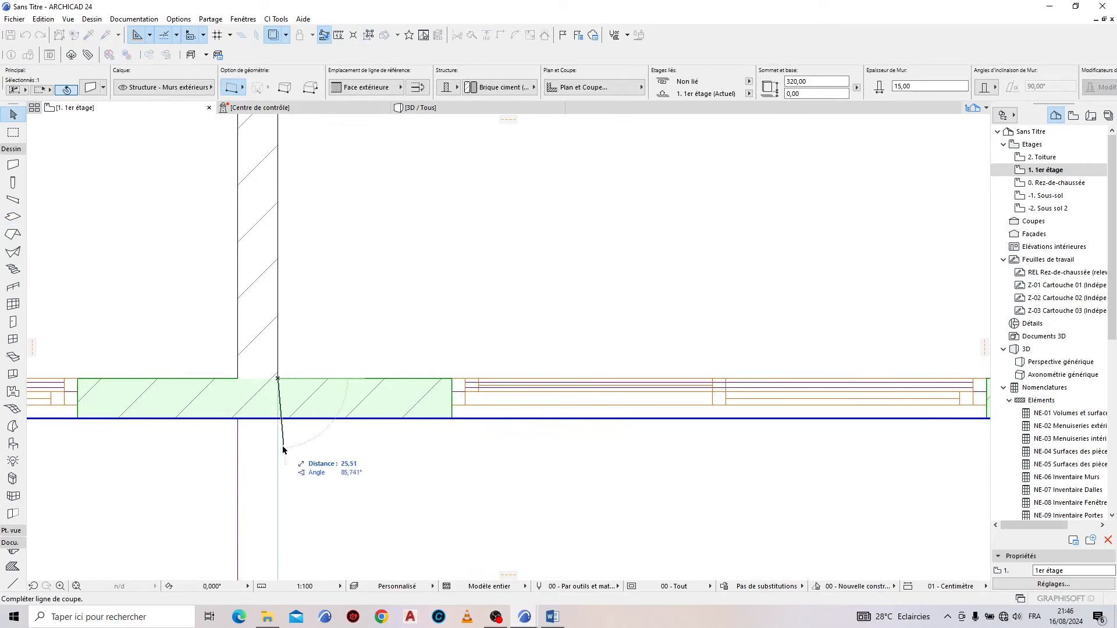
pyautogui.click(359, 458)
# Step: Apply the Appareillage - Pierre taillée surface to the outer face of the lower right room's lower and right exterior walls
pyautogui.scroll(-10, 349, 438)
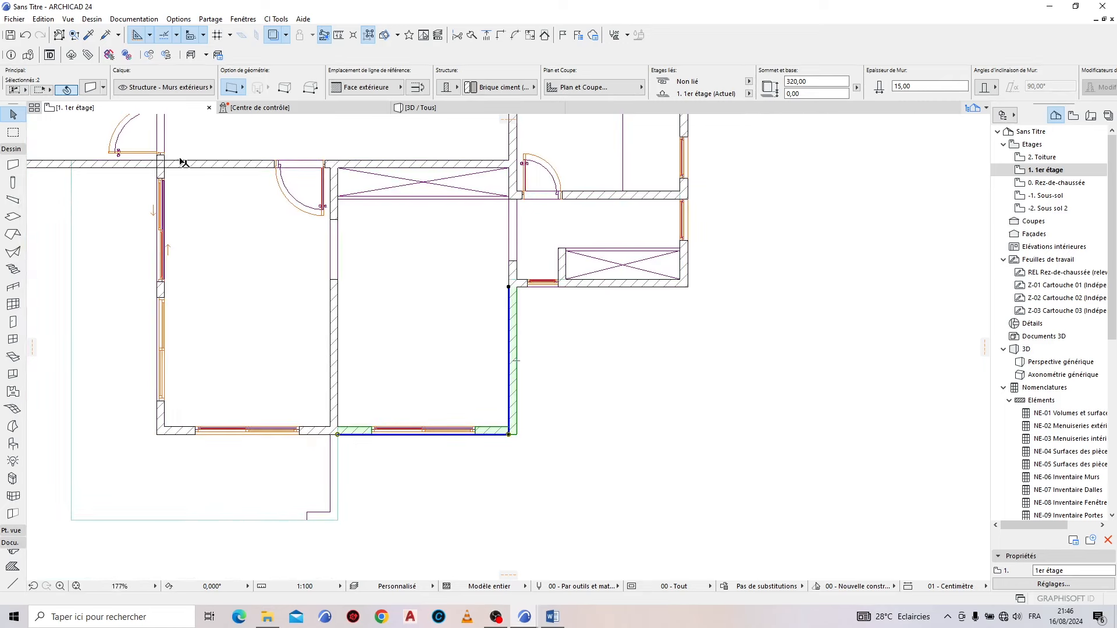
pyautogui.hotkey('ctrl', 't')
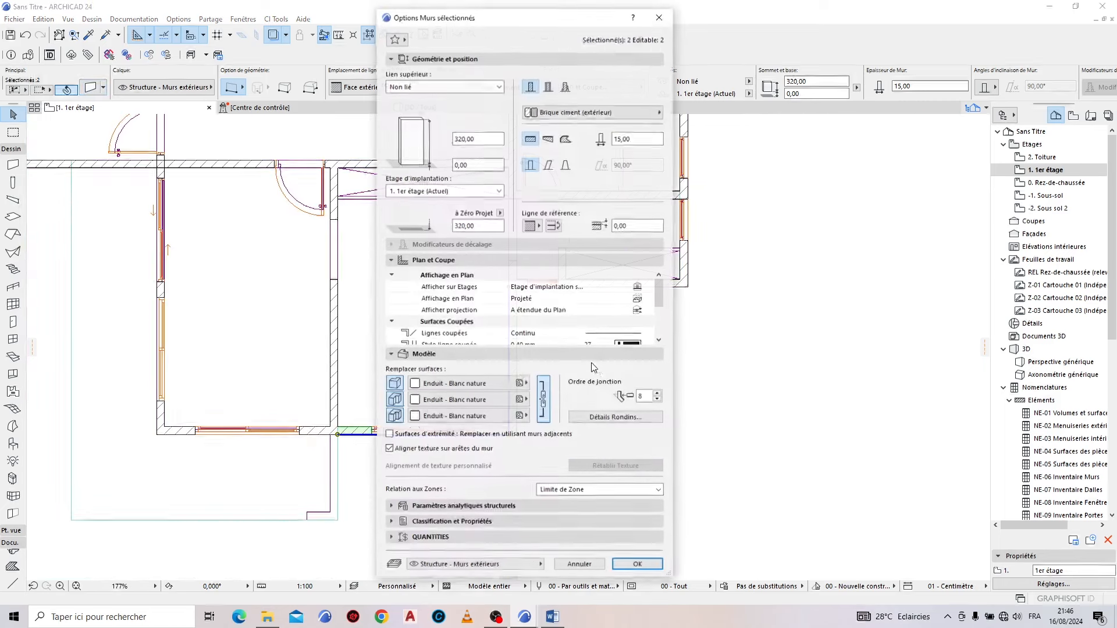
pyautogui.click(466, 384)
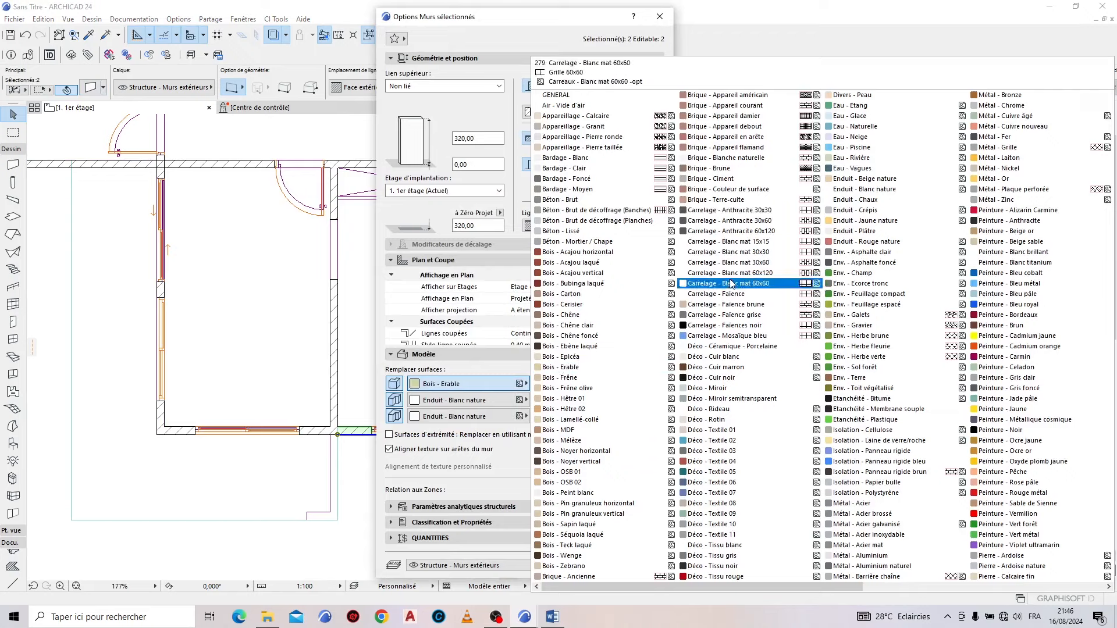
pyautogui.click(642, 152)
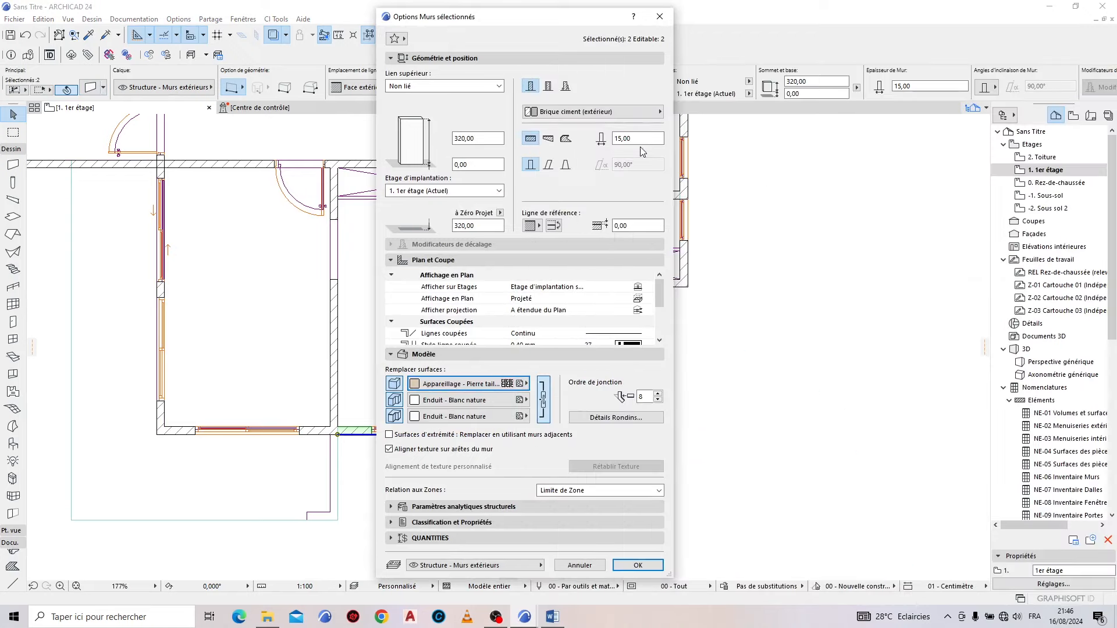
pyautogui.click(636, 565)
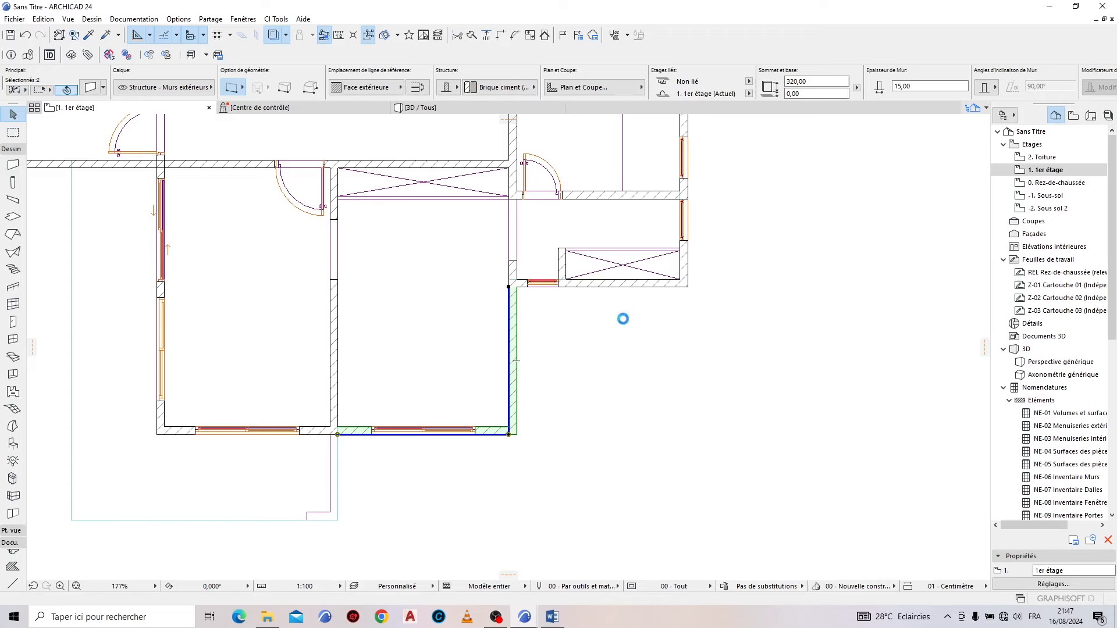
pyautogui.click(557, 330)
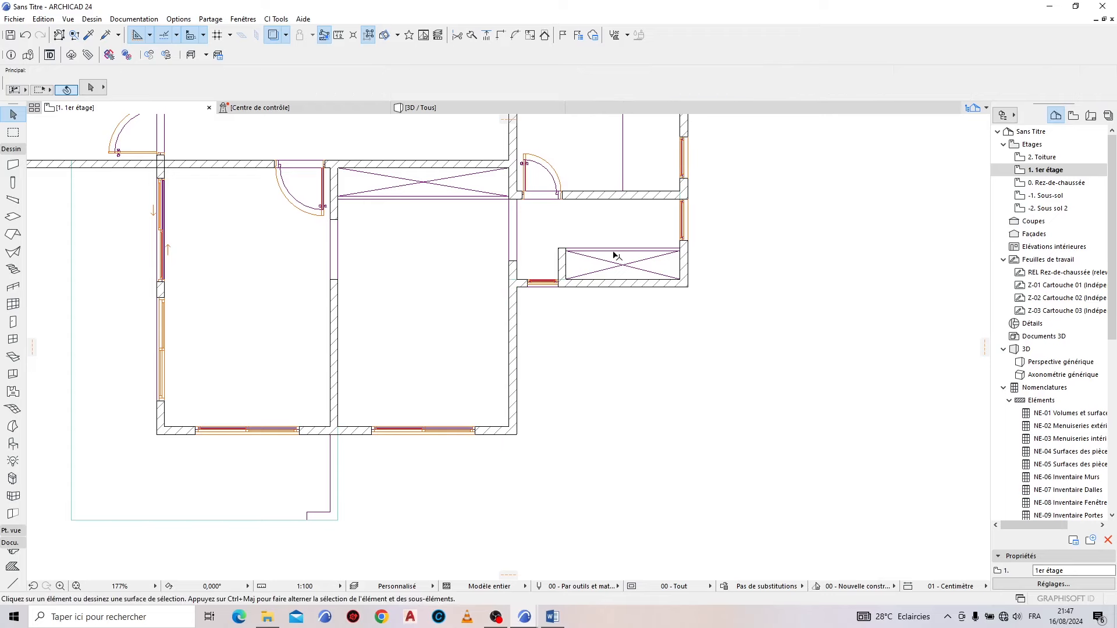
# Step: Split the far right exterior wall at the upper small window's upper edge and the lower small window's lower edge
pyautogui.scroll(-2, 551, 399)
pyautogui.scroll(5, 648, 261)
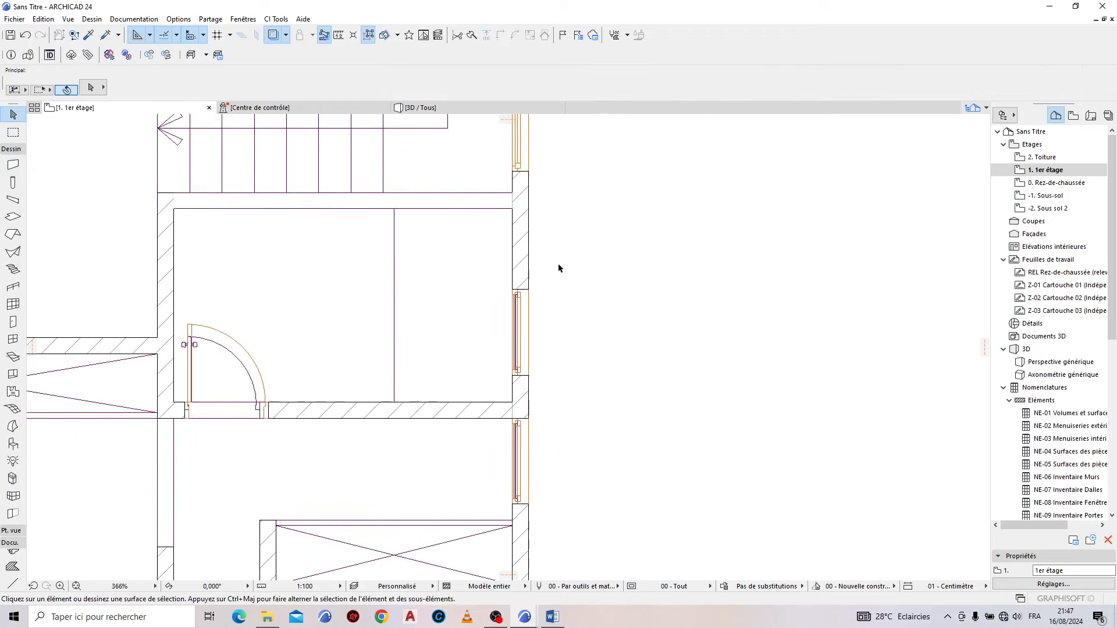
pyautogui.click(523, 261)
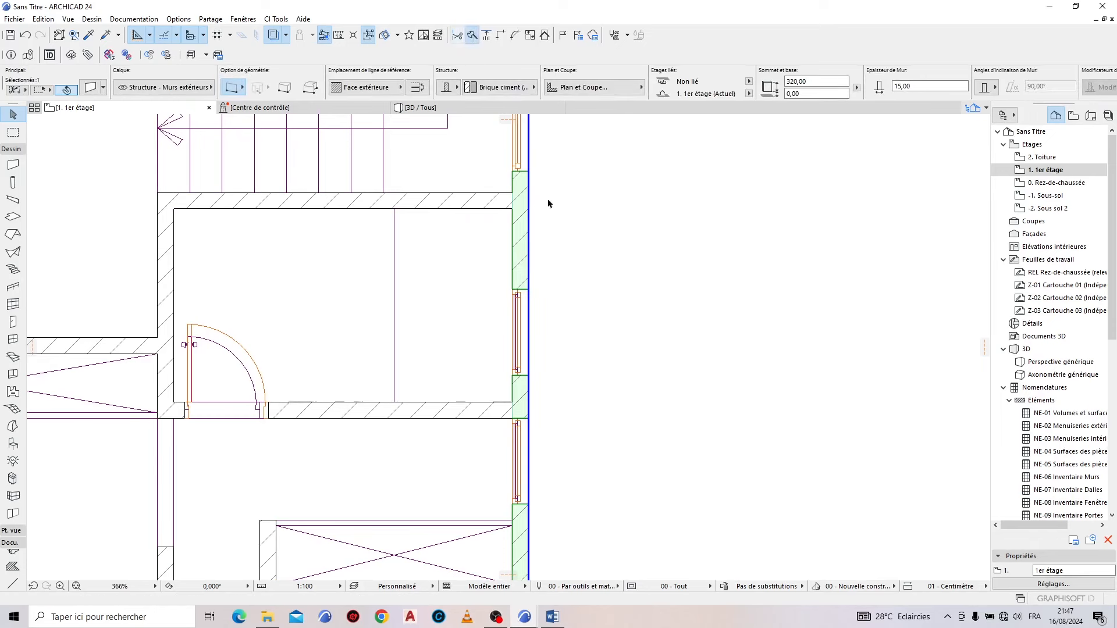
pyautogui.hotkey('ctrl', 'alt', 's')
pyautogui.scroll(5, 533, 296)
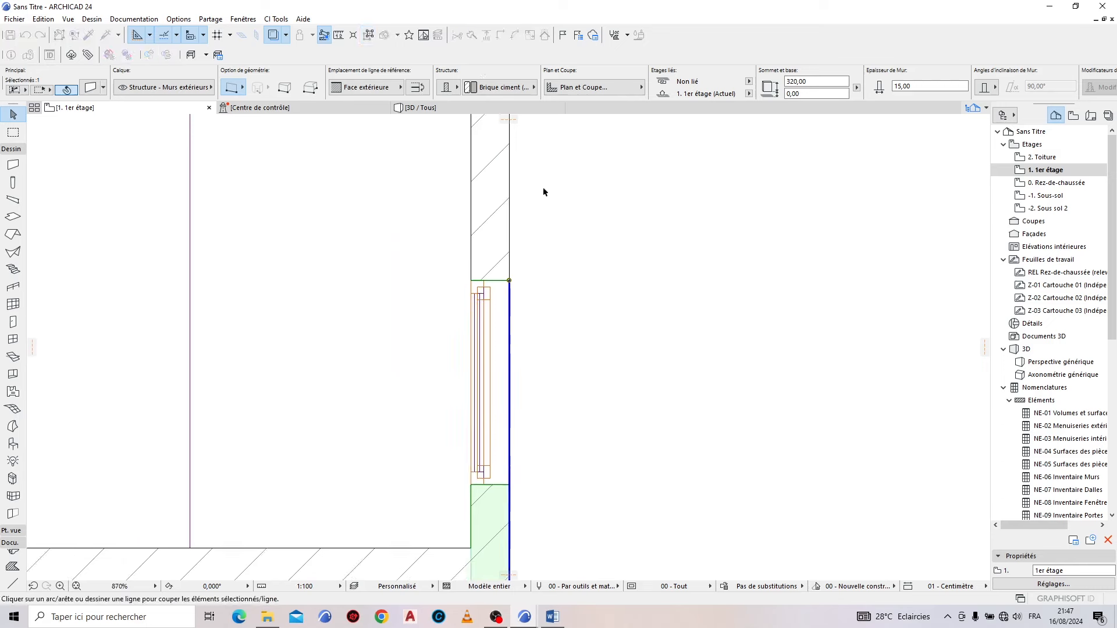
pyautogui.scroll(-3, 543, 190)
pyautogui.scroll(2, 533, 391)
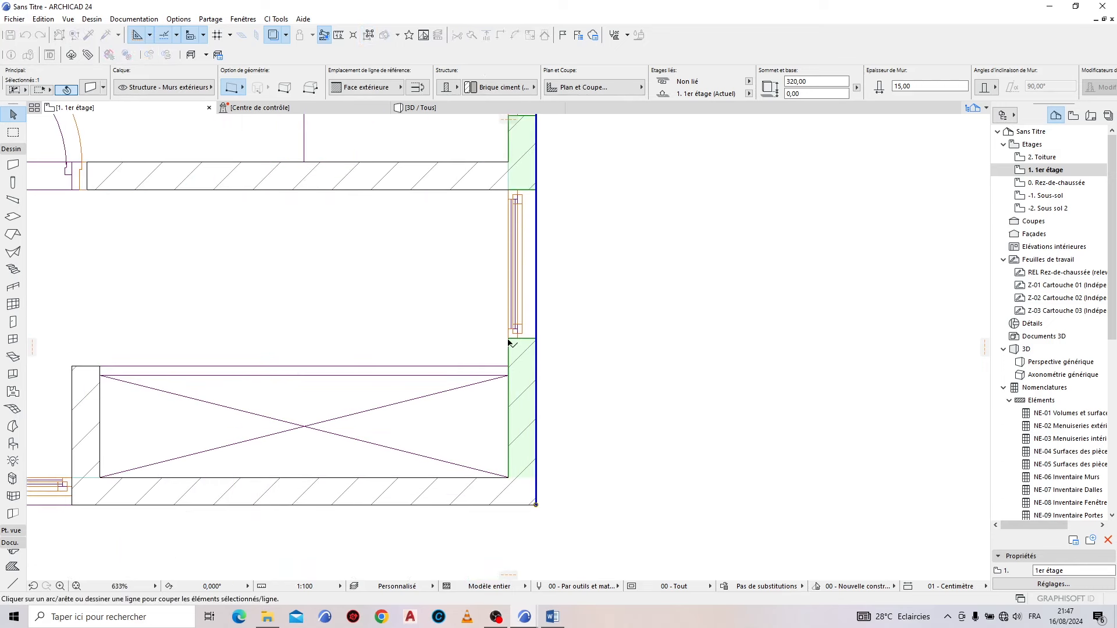
pyautogui.click(567, 281)
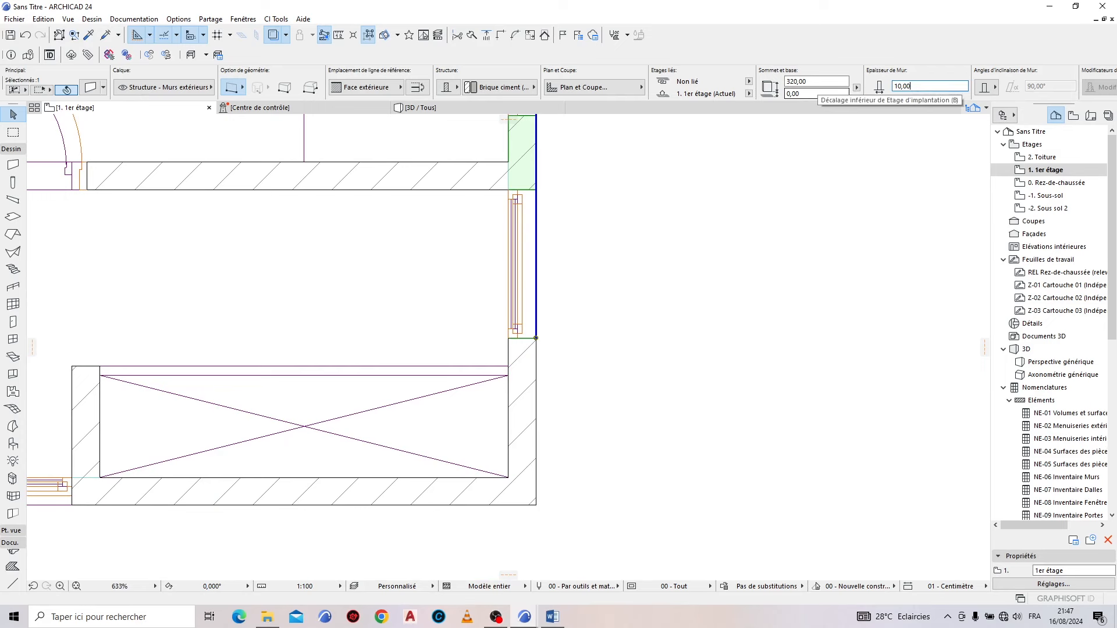
# Step: Make the wall segment holding the two small windows 10 cm thick and move it 5 cm inward
pyautogui.hotkey('ctrl', 'd')
pyautogui.click(619, 313)
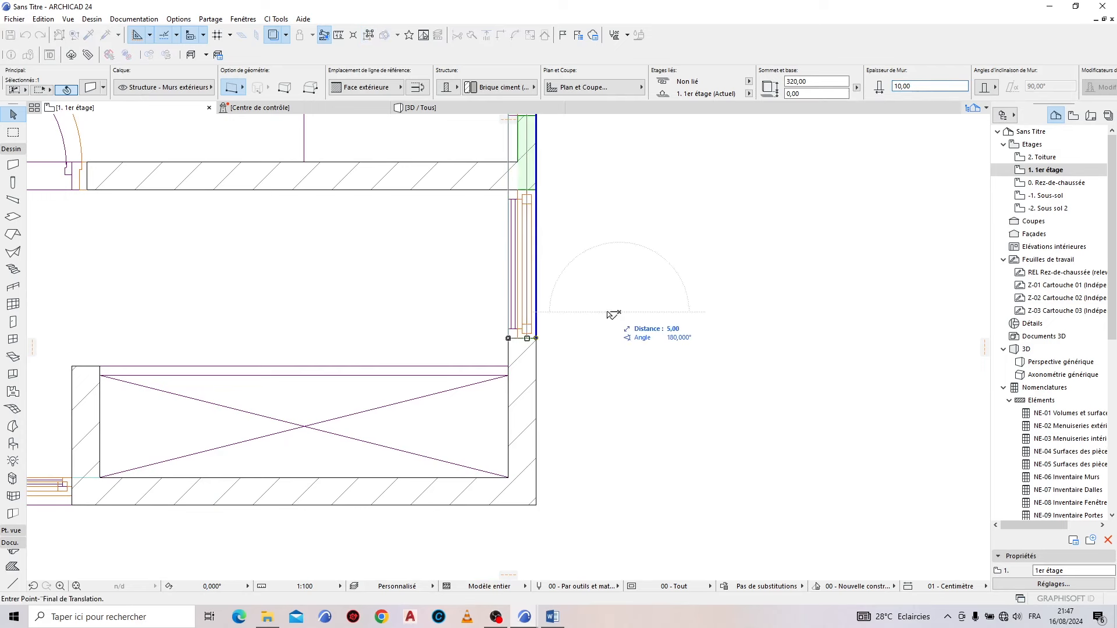
pyautogui.click(613, 315)
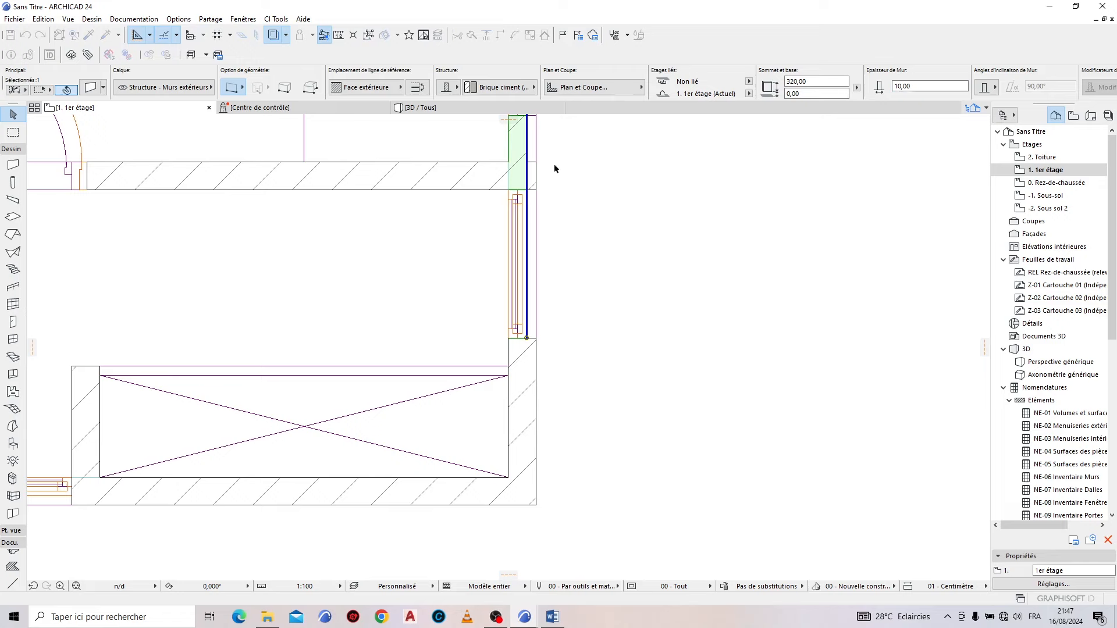
pyautogui.press('Escape')
# Step: In the 3D view, delete the narrow grey vertical strip between the two small windows of the recessed wall
pyautogui.press('F3')
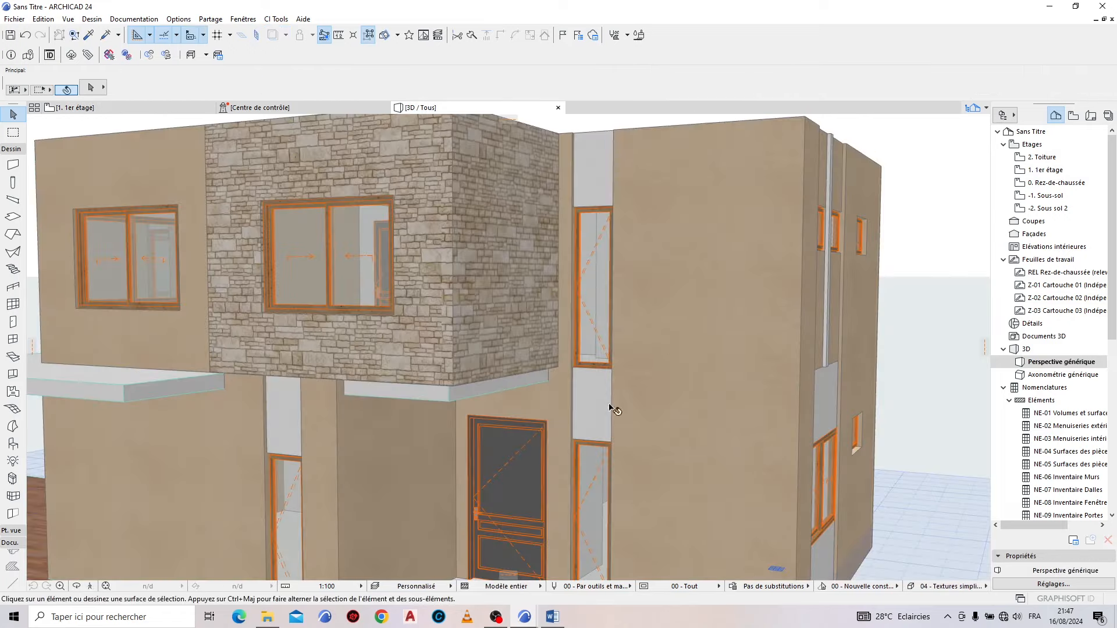
pyautogui.moveTo(611, 408); pyautogui.dragTo(384, 426)
pyautogui.scroll(5, 383, 426)
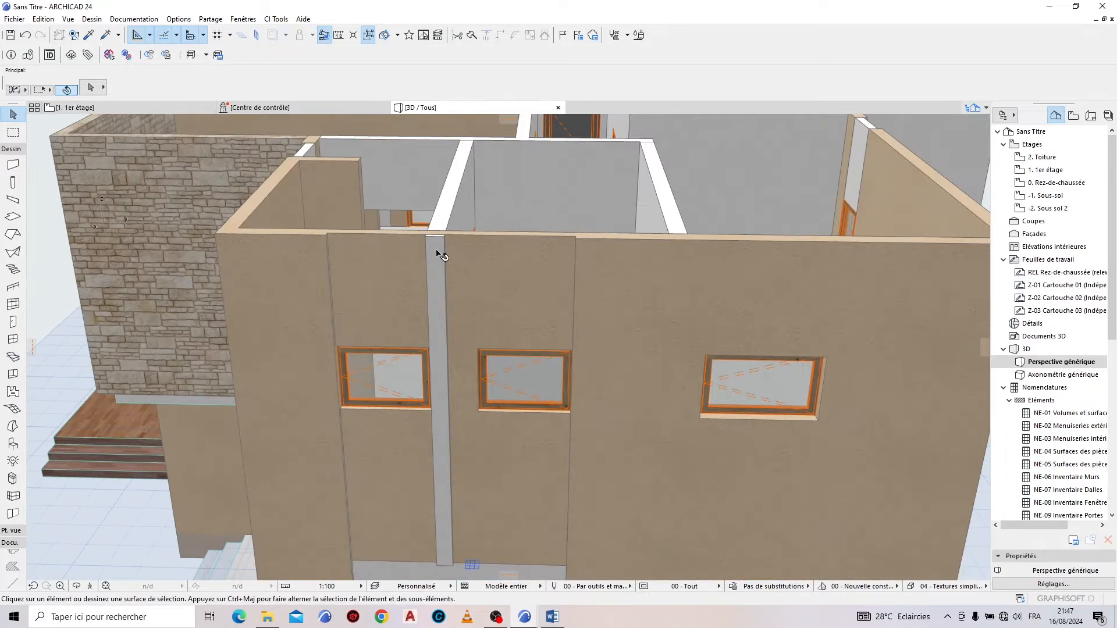
pyautogui.click(436, 254)
pyautogui.press('Delete')
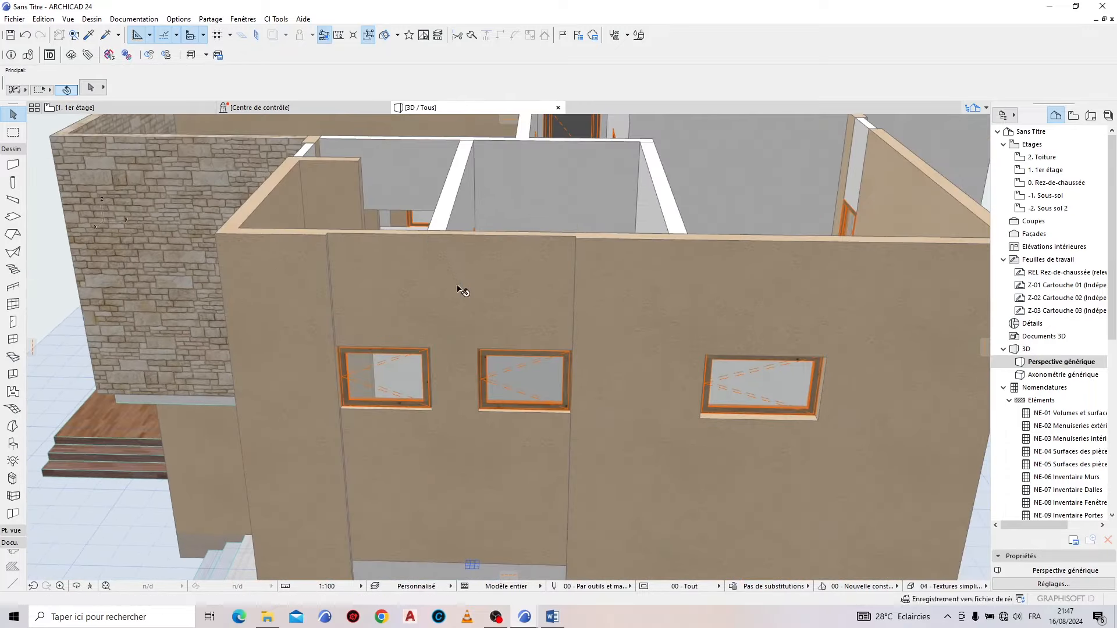
# Step: Apply the Enduit - Blanc nature surface to the outer face of the recessed first-floor wall with the two small windows
pyautogui.scroll(-3, 521, 237)
pyautogui.keyDown('shift'); pyautogui.moveTo(474, 404); pyautogui.dragTo(516, 331, button='middle'); pyautogui.keyUp('shift')
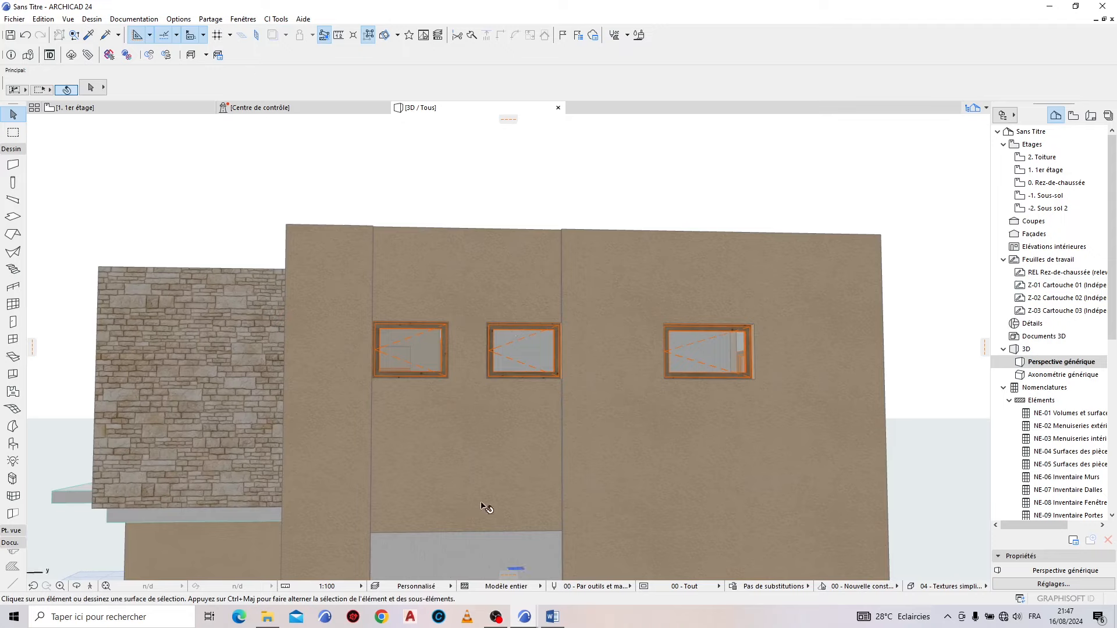
pyautogui.keyDown('shift'); pyautogui.moveTo(486, 507); pyautogui.dragTo(528, 344, button='middle'); pyautogui.keyUp('shift')
pyautogui.click(541, 344)
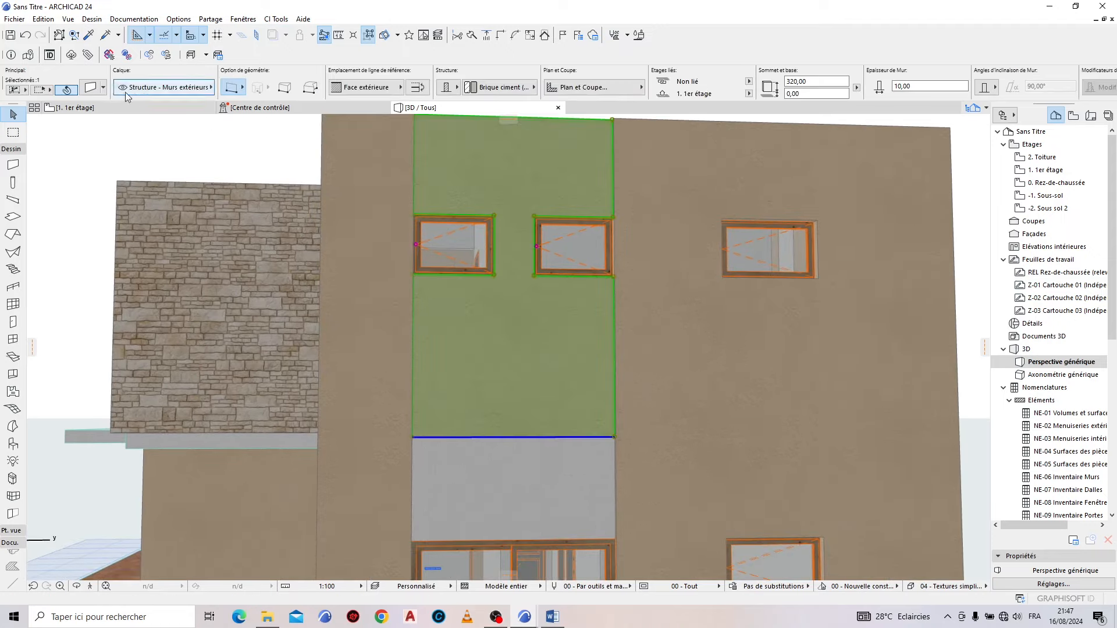
pyautogui.hotkey('ctrl', 't')
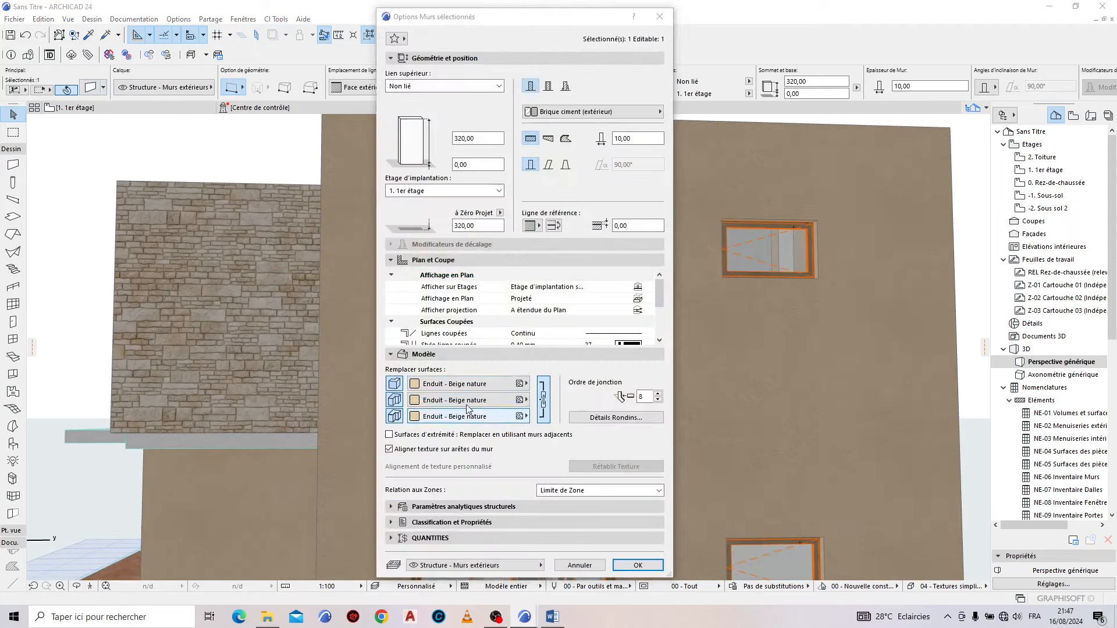
pyautogui.click(394, 384)
pyautogui.click(519, 384)
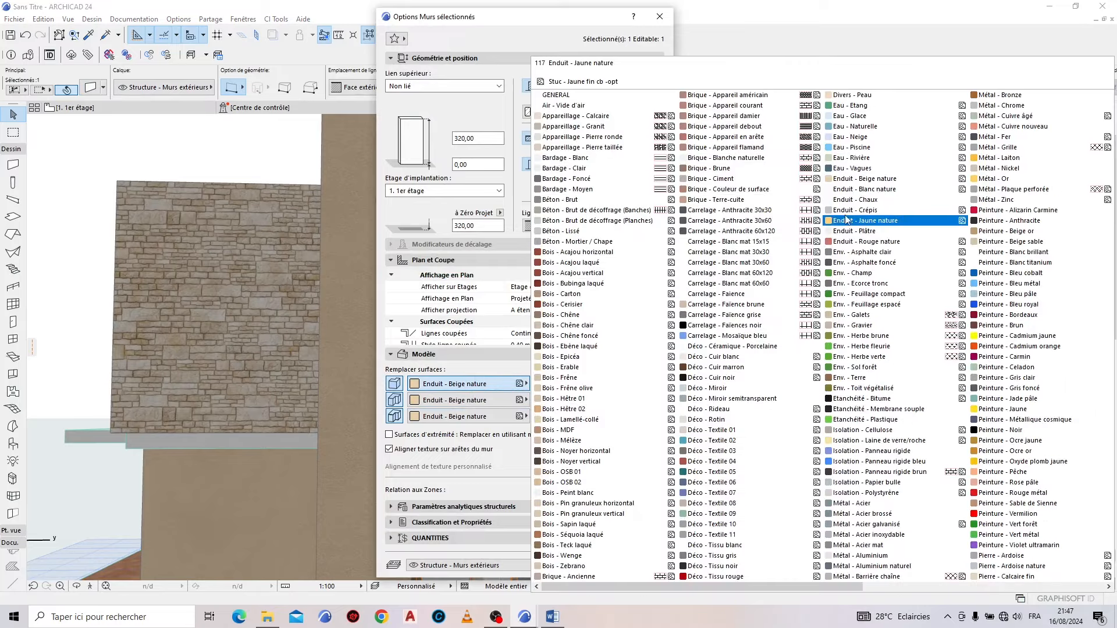
pyautogui.click(855, 189)
pyautogui.click(636, 565)
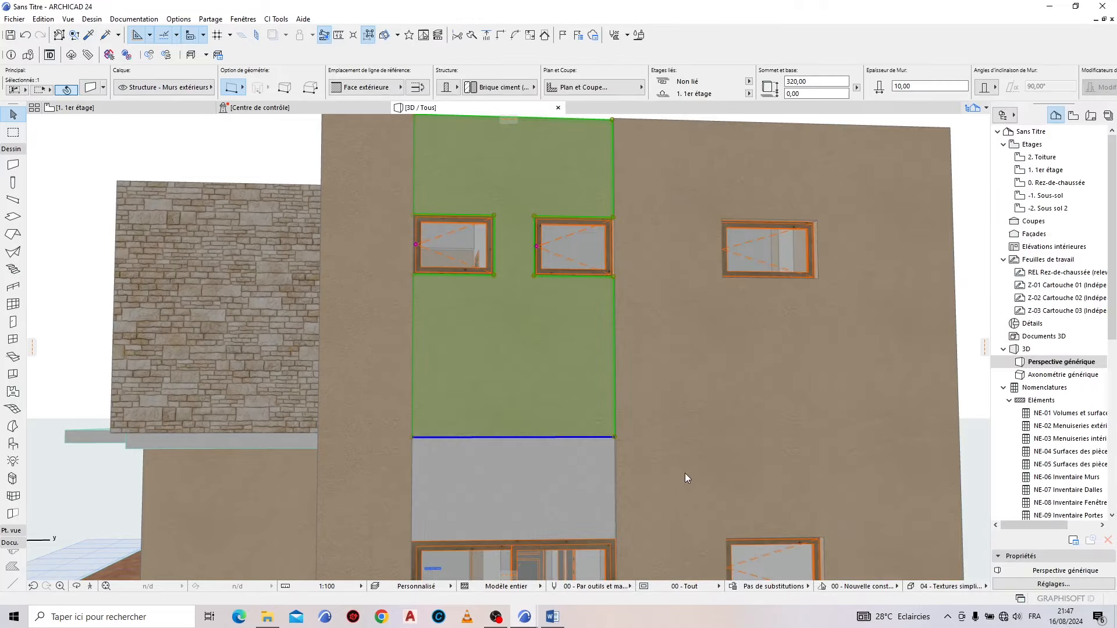
pyautogui.press('Escape')
# Step: Extend the base of the two stone-clad first-floor walls down to the slab's underside, to a base offset of -20 cm
pyautogui.scroll(-5, 753, 429)
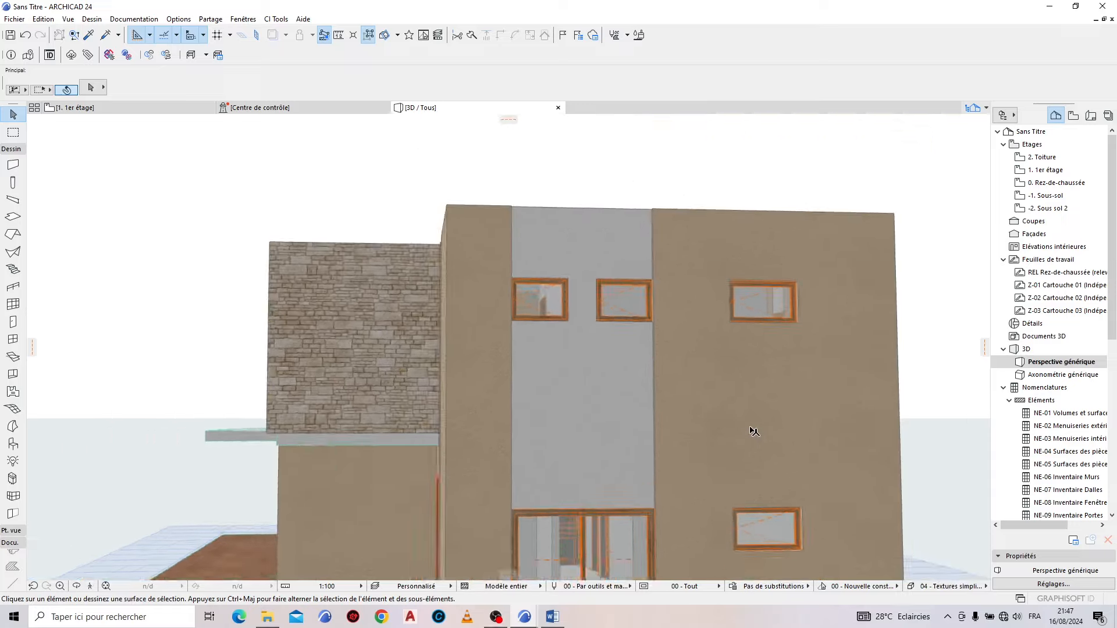
pyautogui.keyDown('shift'); pyautogui.moveTo(354, 431); pyautogui.dragTo(780, 443, button='middle'); pyautogui.keyUp('shift')
pyautogui.scroll(10, 599, 428)
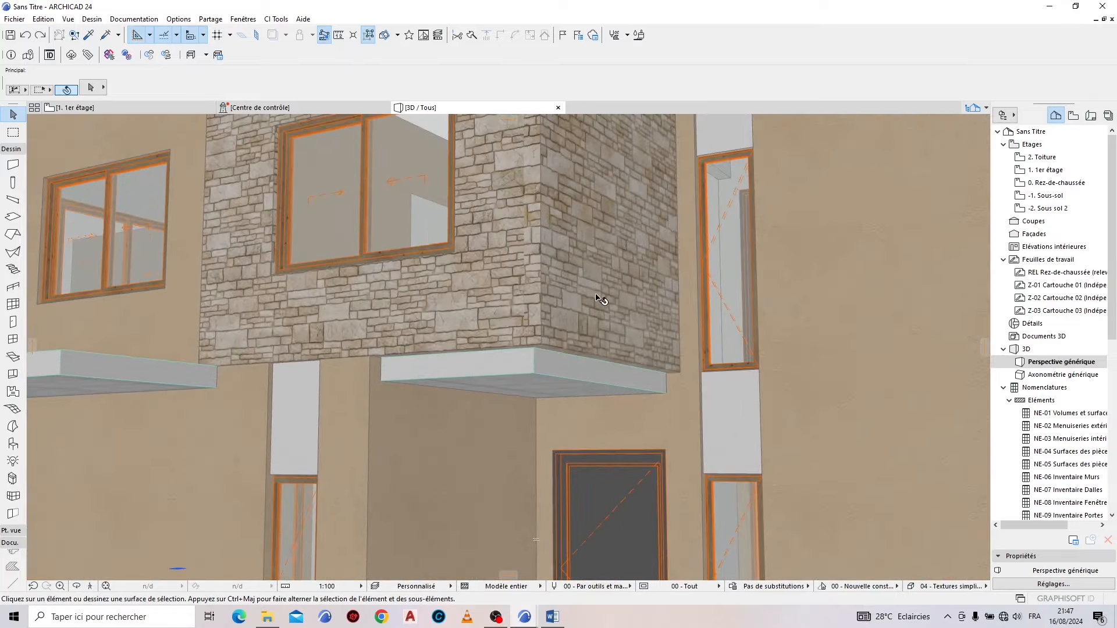
pyautogui.click(526, 299)
pyautogui.keyDown('shift'); pyautogui.click(423, 295); pyautogui.keyUp('shift')
pyautogui.click(541, 345)
pyautogui.click(923, 121)
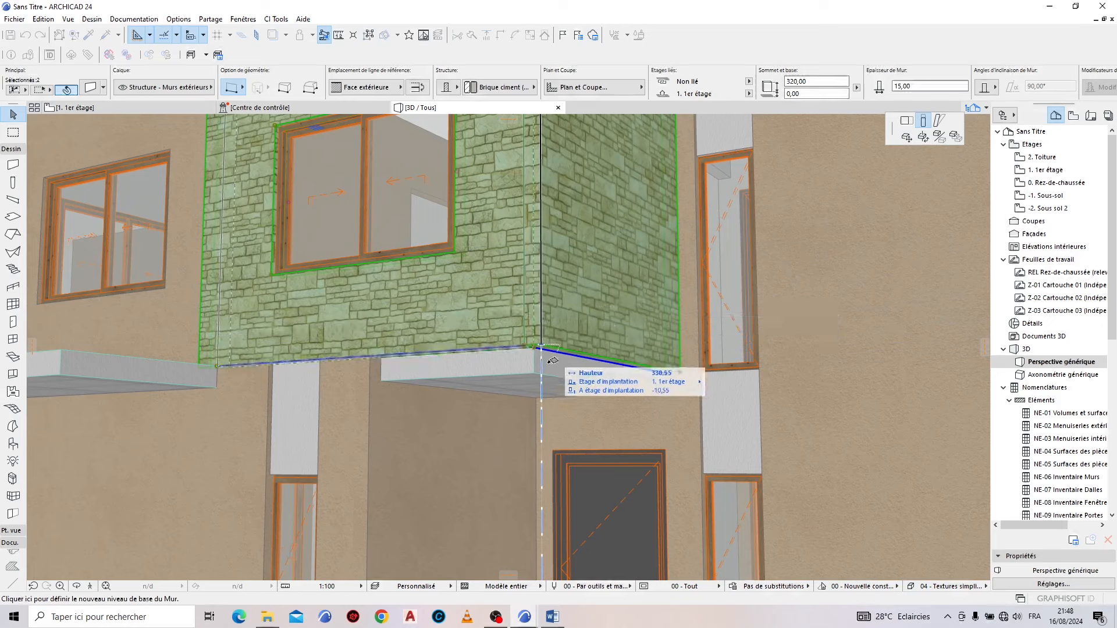
pyautogui.click(537, 370)
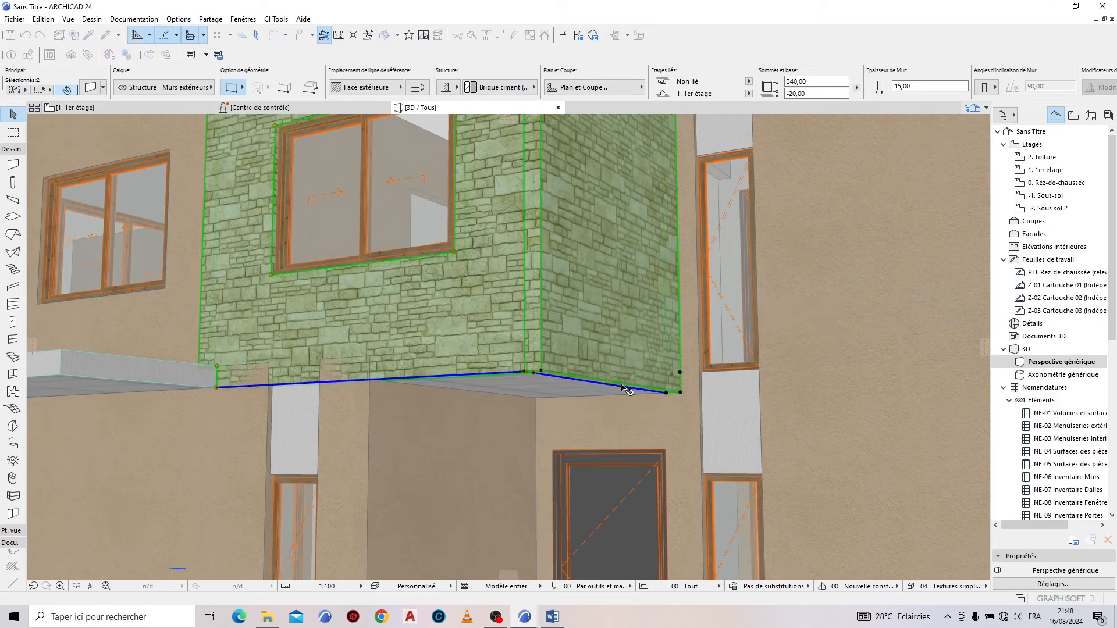
pyautogui.press('Escape')
# Step: Lower the tops of the two ground-floor walls beside the narrow window to the slab's underside, making them 345 cm high
pyautogui.scroll(-2, 598, 356)
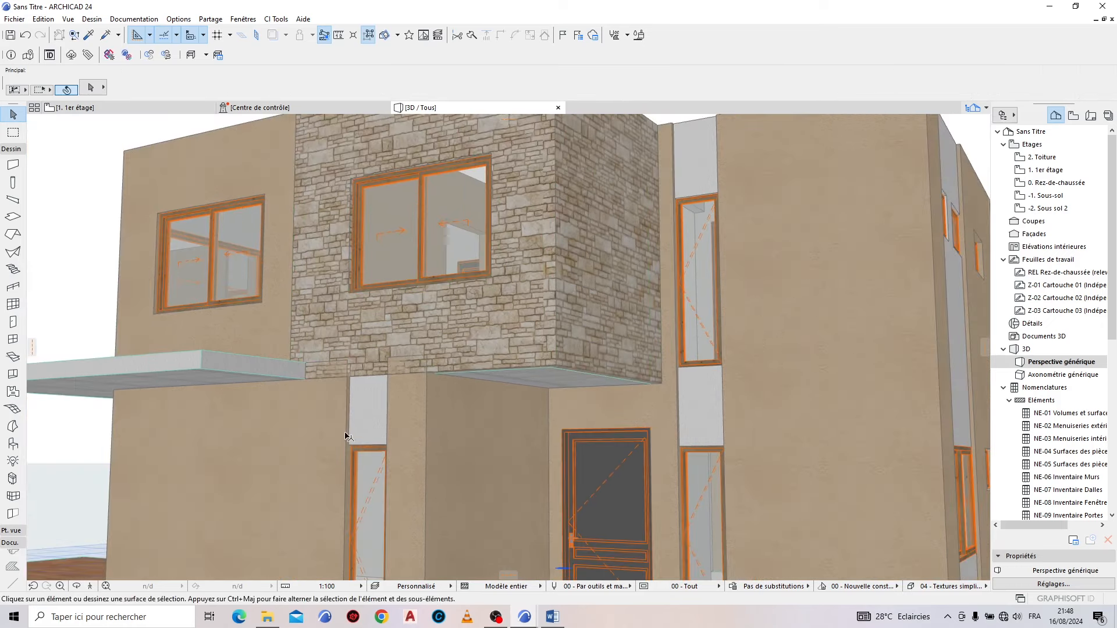
pyautogui.scroll(2, 301, 434)
pyautogui.scroll(2, 408, 370)
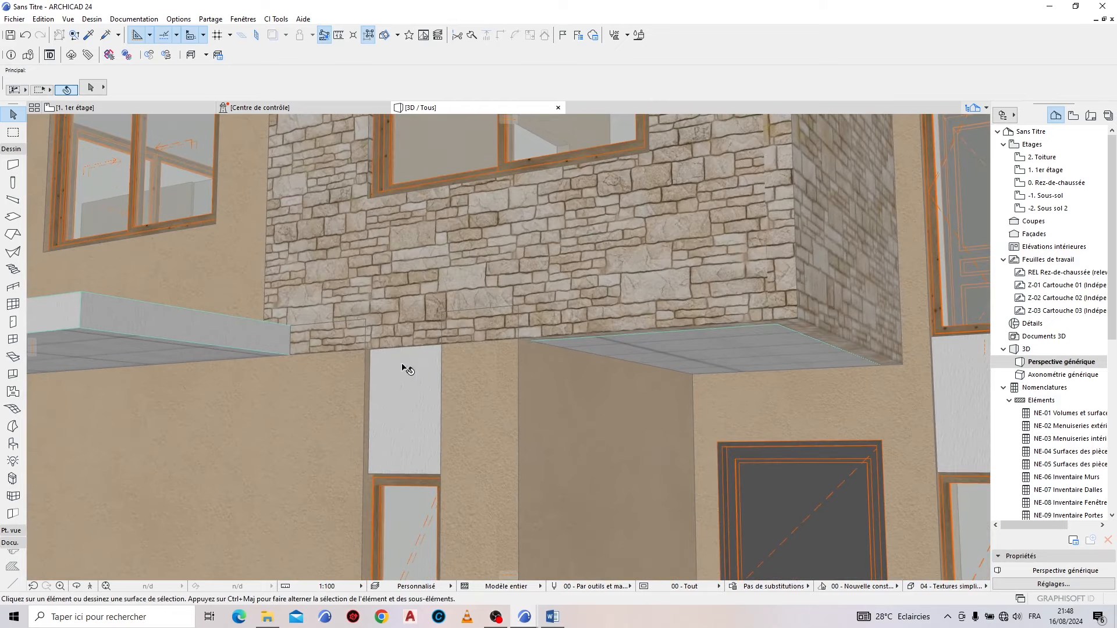
pyautogui.click(337, 377)
pyautogui.keyDown('shift'); pyautogui.click(499, 377); pyautogui.keyUp('shift')
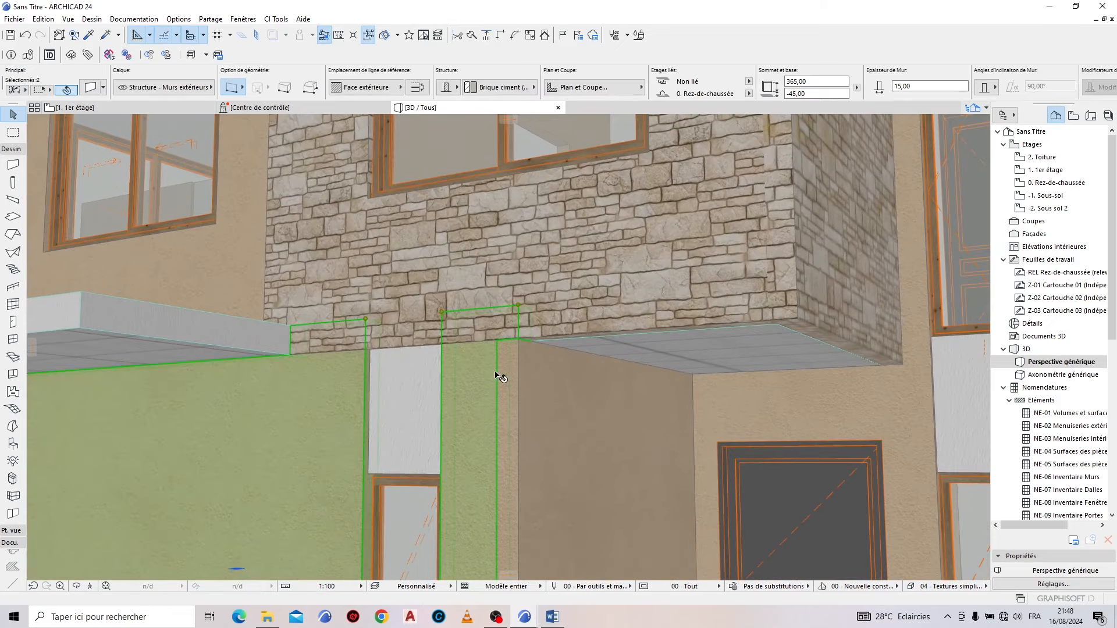
pyautogui.click(519, 307)
pyautogui.click(588, 361)
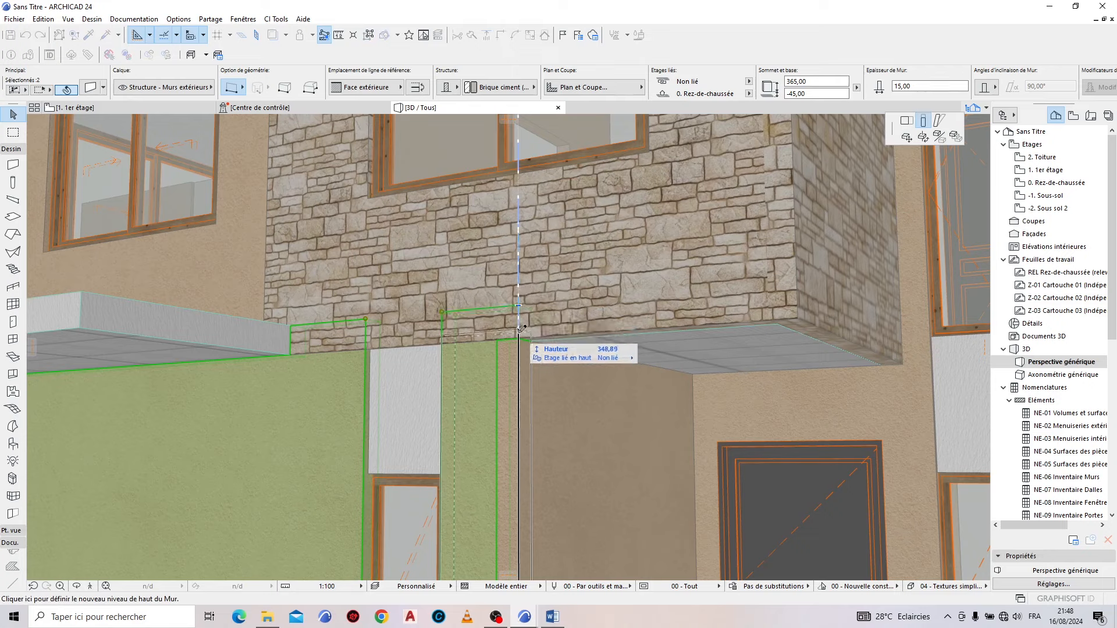
pyautogui.click(519, 336)
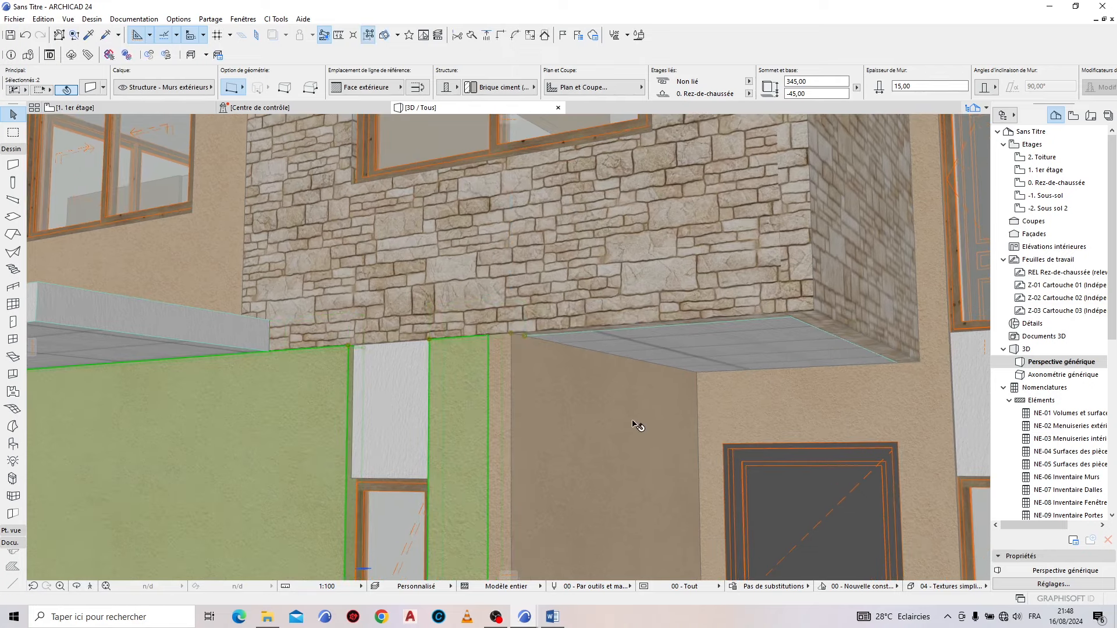
pyautogui.scroll(-6, 638, 426)
pyautogui.press('Escape')
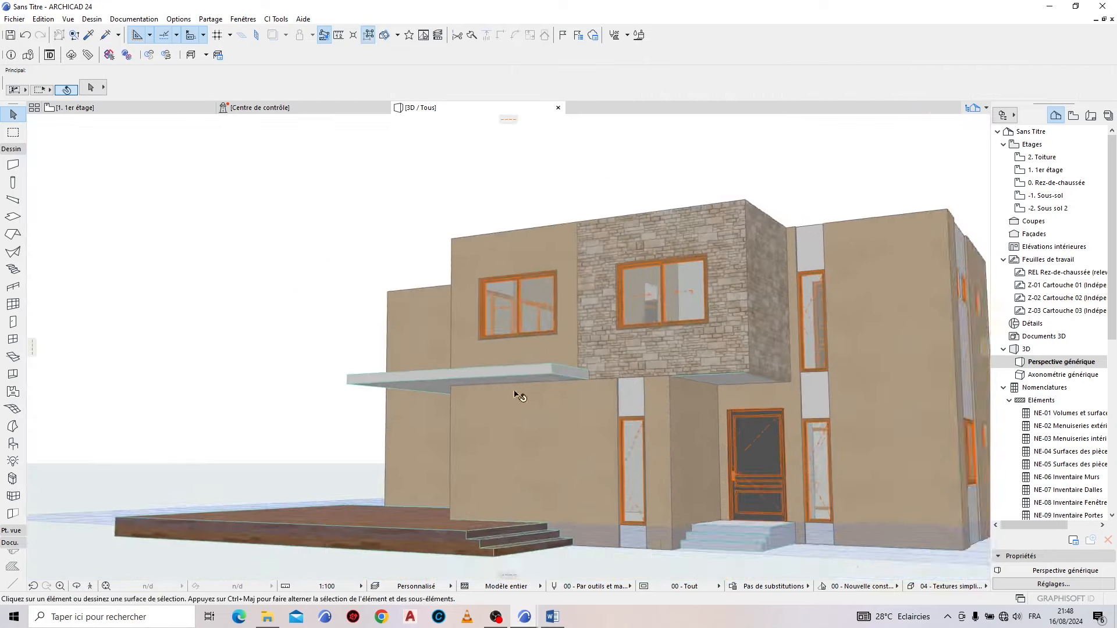
# Step: Extend the base of the two white overhanging first-floor walls above the door down to the slab's underside
pyautogui.keyDown('shift'); pyautogui.moveTo(520, 397); pyautogui.dragTo(646, 448, button='middle'); pyautogui.keyUp('shift')
pyautogui.scroll(7, 444, 420)
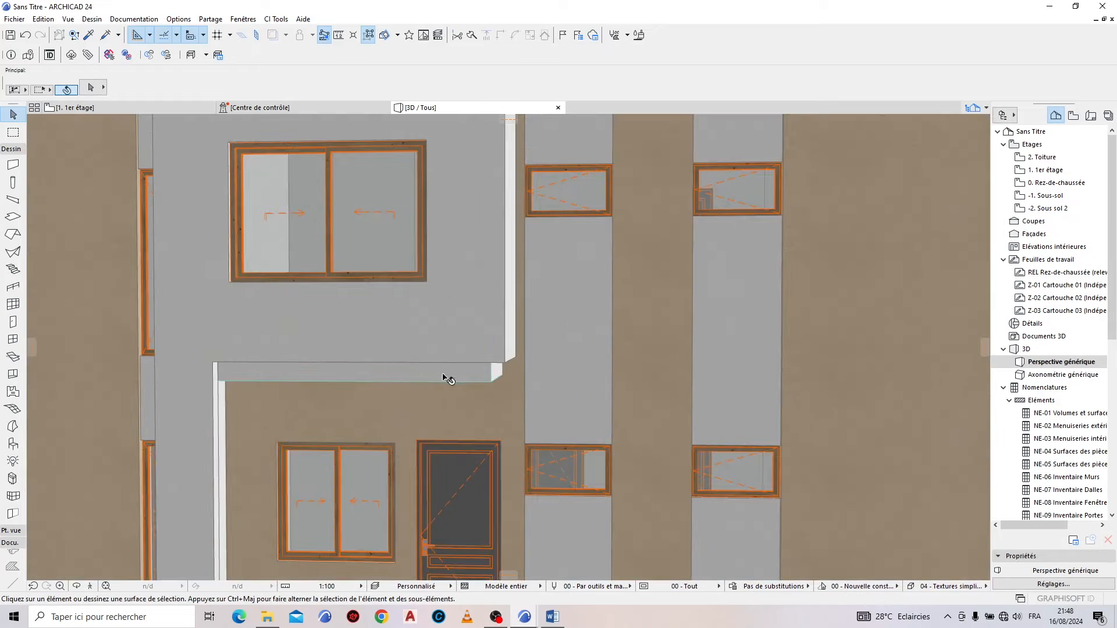
pyautogui.keyDown('shift'); pyautogui.moveTo(448, 377); pyautogui.dragTo(306, 368, button='middle'); pyautogui.keyUp('shift')
pyautogui.click(335, 333)
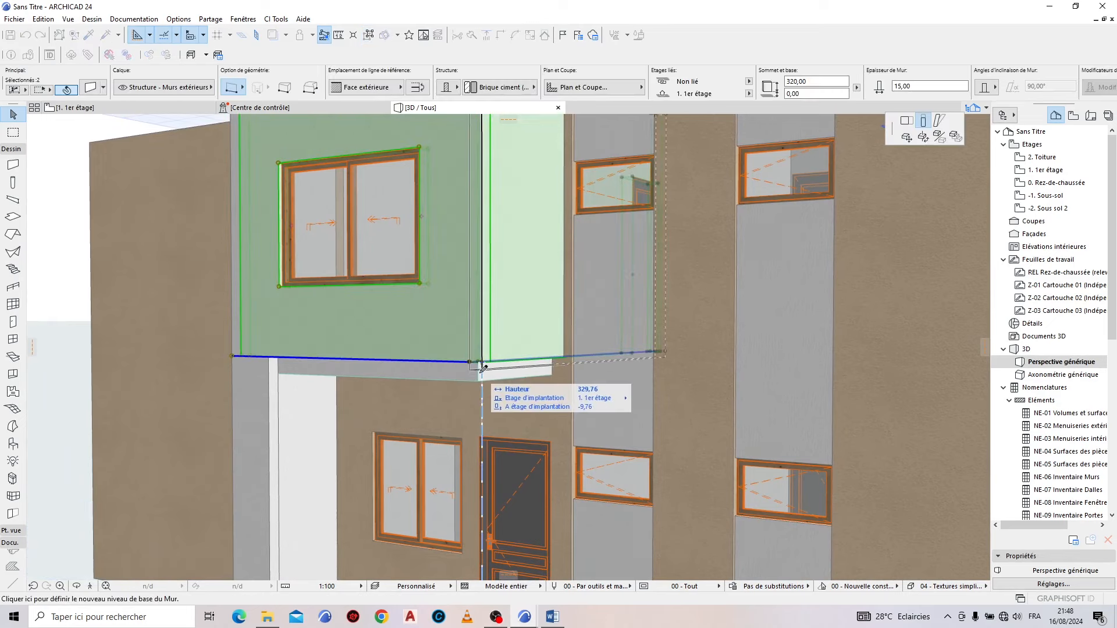
pyautogui.press('Escape')
pyautogui.press('Escape')
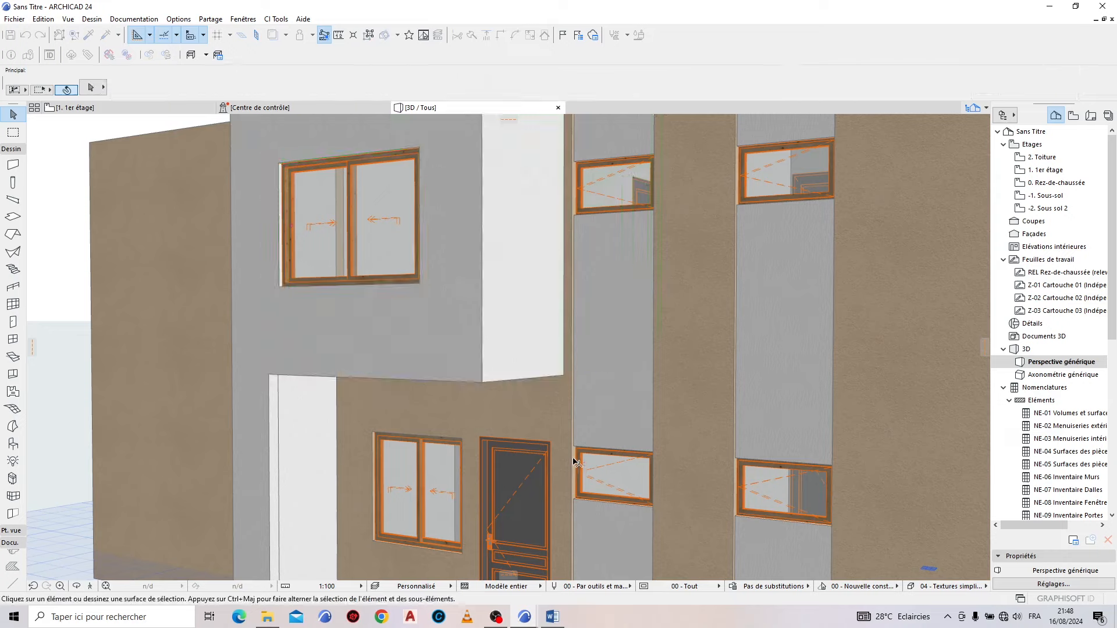
# Step: Join the beige first-floor front wall beside the stone cladding with the adjoining interior partition
pyautogui.keyDown('shift'); pyautogui.moveTo(579, 456); pyautogui.dragTo(506, 286, button='middle'); pyautogui.keyUp('shift')
pyautogui.scroll(-5, 501, 285)
pyautogui.keyDown('shift'); pyautogui.moveTo(425, 454); pyautogui.dragTo(601, 225, button='middle'); pyautogui.keyUp('shift')
pyautogui.scroll(5, 601, 226)
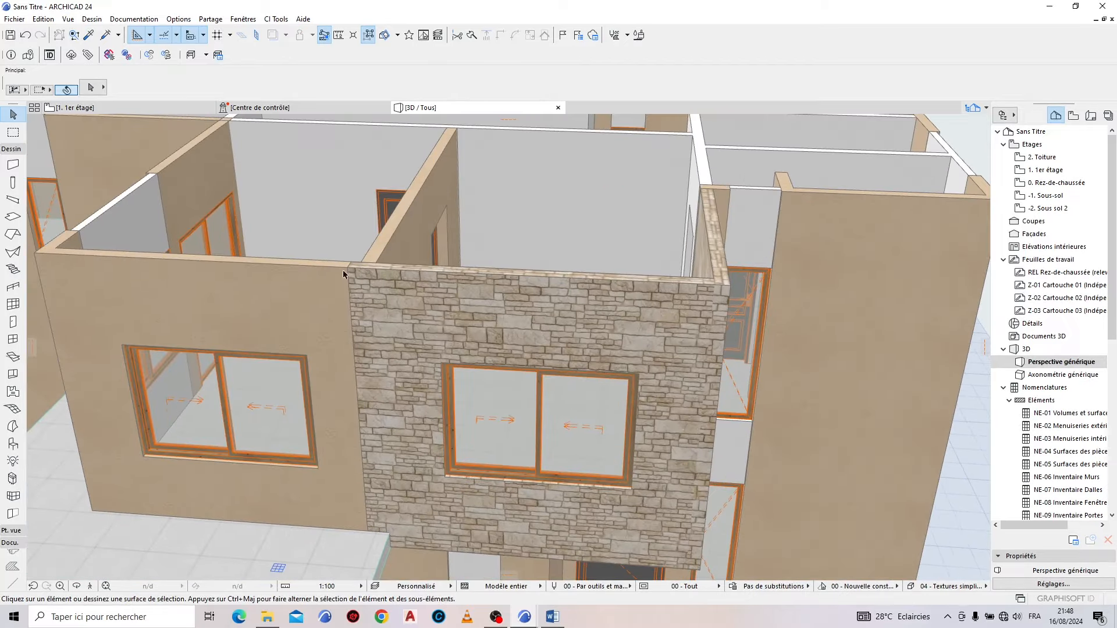
pyautogui.click(379, 281)
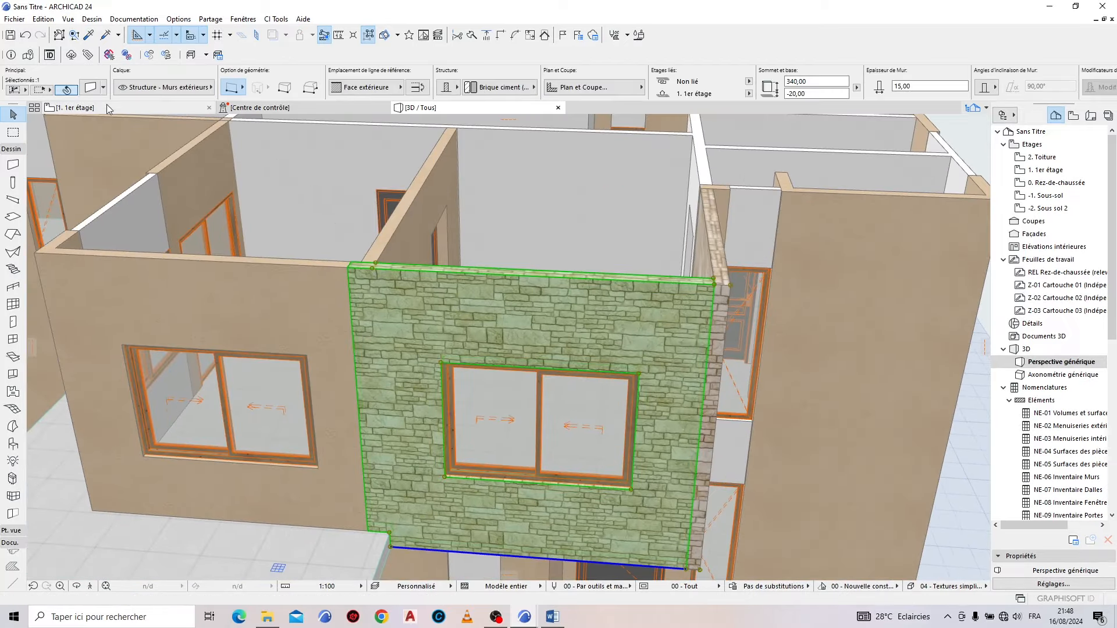
pyautogui.keyDown('shift'); pyautogui.click(283, 296); pyautogui.keyUp('shift')
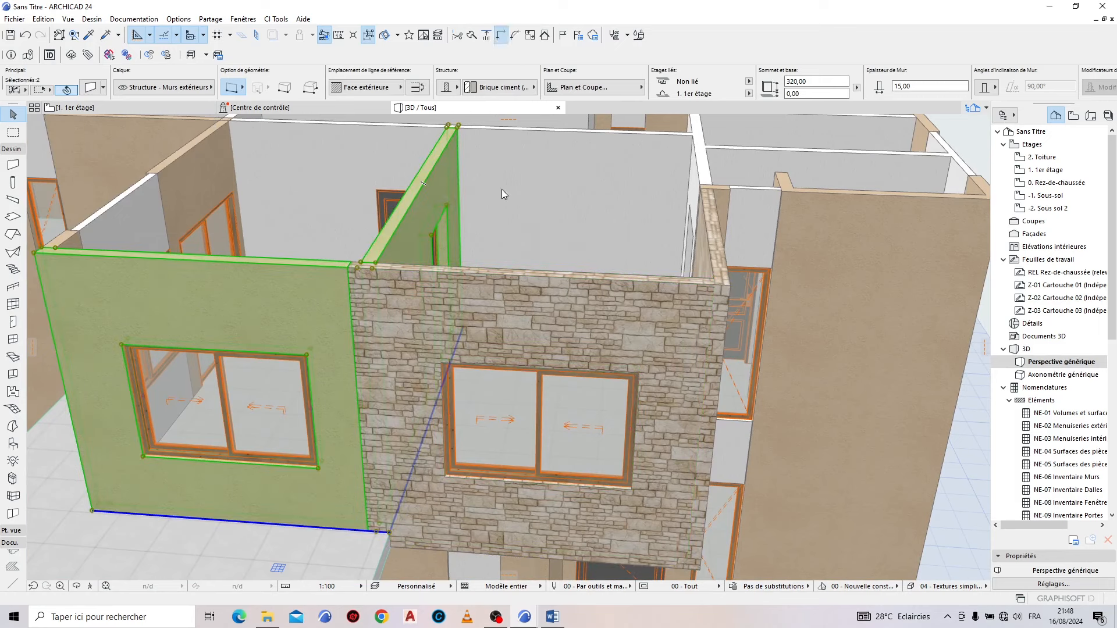
pyautogui.press('Escape')
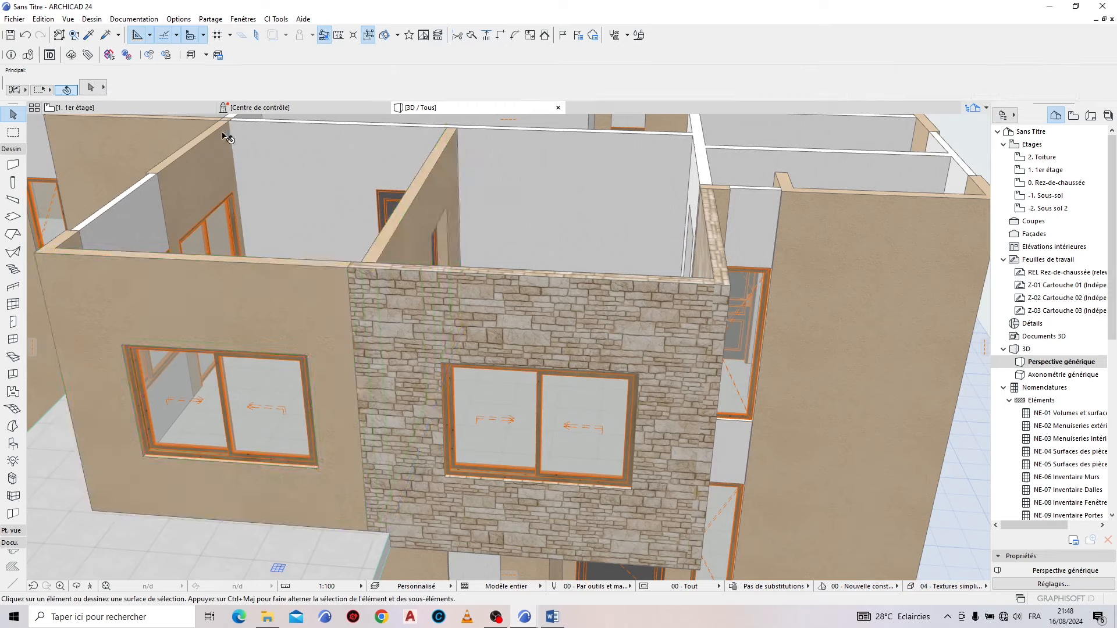
# Step: On the first-floor plan, draw a 15 cm thick wall projecting 150 cm from the facade junction, with a short return along the slab's outer edge
pyautogui.click(192, 111)
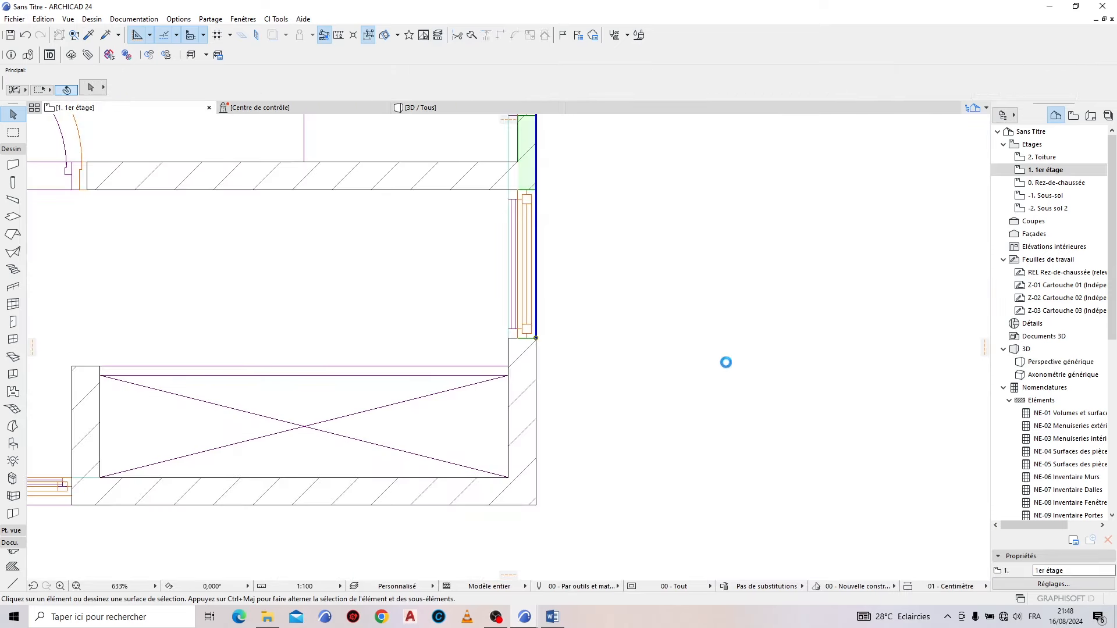
pyautogui.scroll(3, 722, 387)
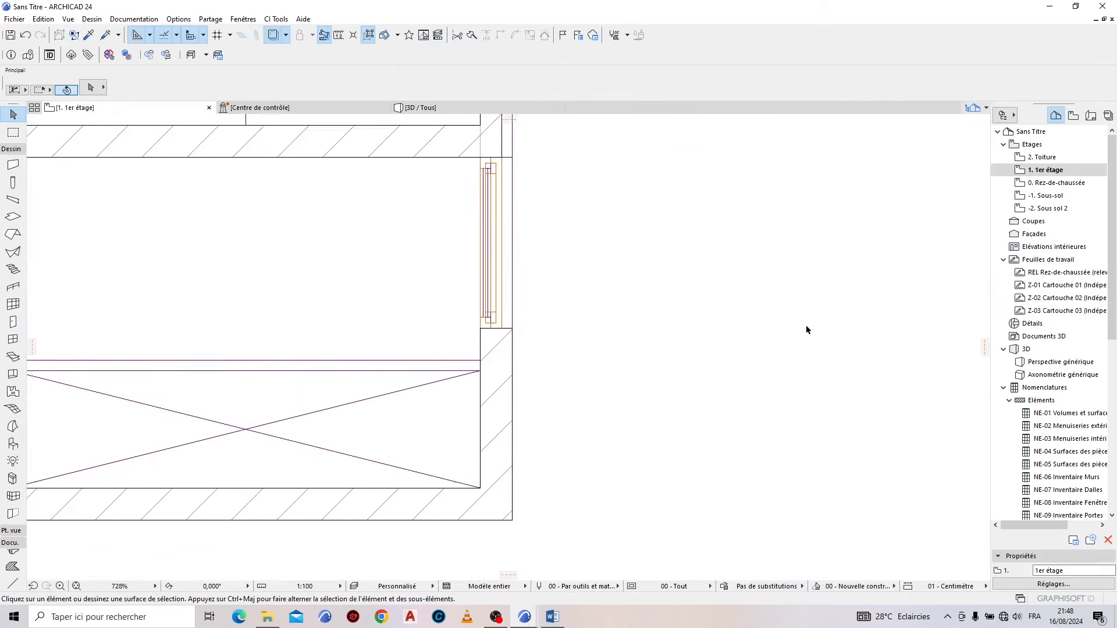
pyautogui.scroll(-5, 807, 330)
pyautogui.scroll(4, 519, 492)
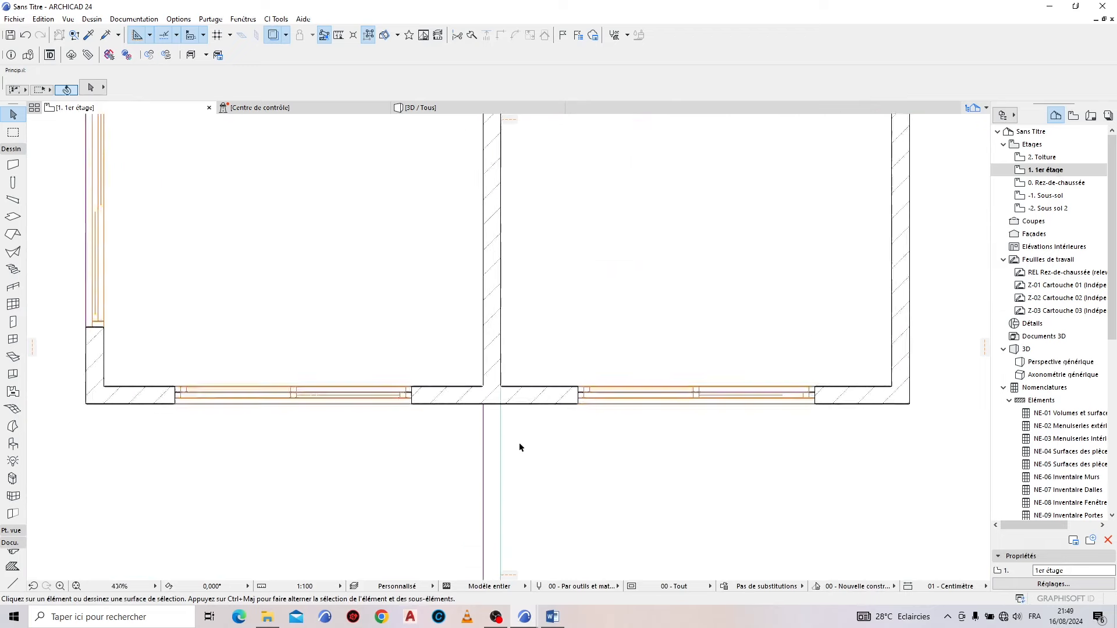
pyautogui.scroll(2, 520, 446)
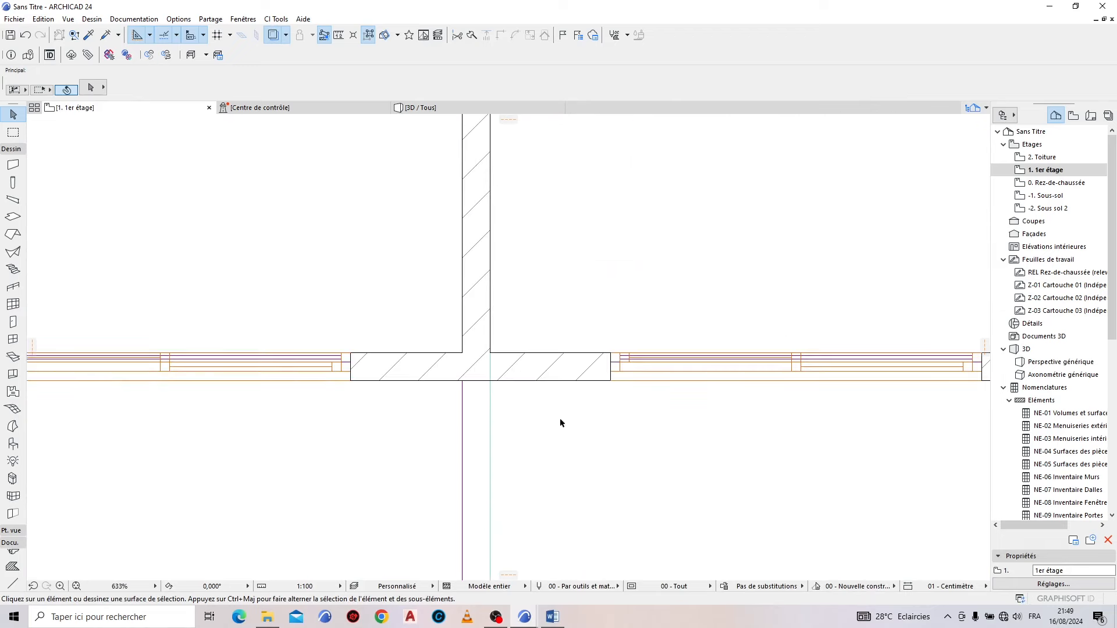
pyautogui.keyDown('alt'); pyautogui.click(504, 402); pyautogui.keyUp('alt')
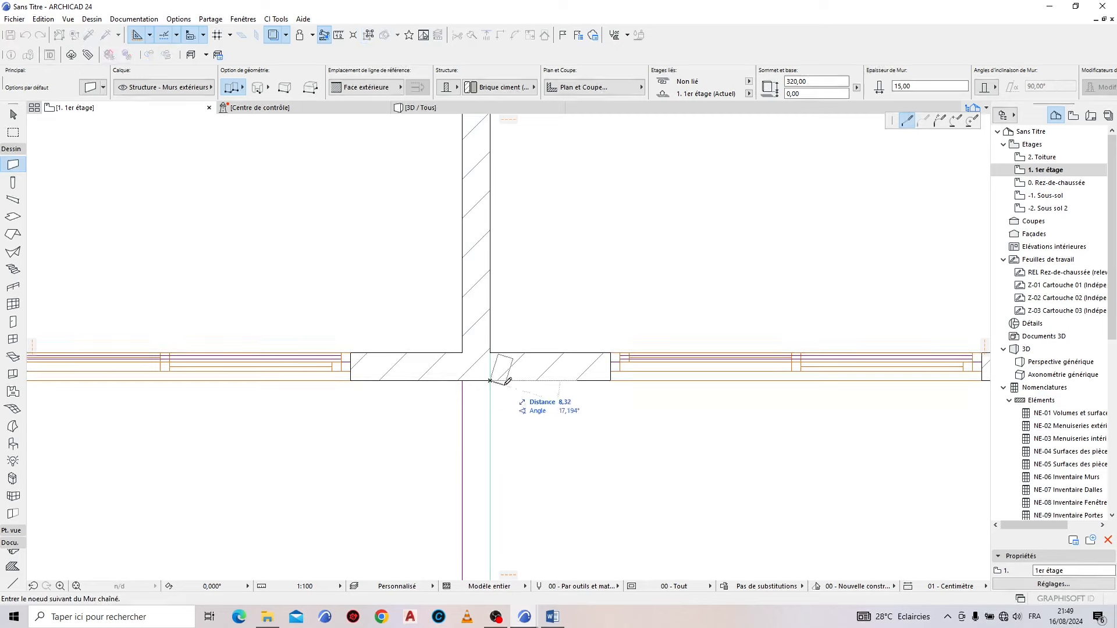
pyautogui.press('Escape')
pyautogui.click(462, 377)
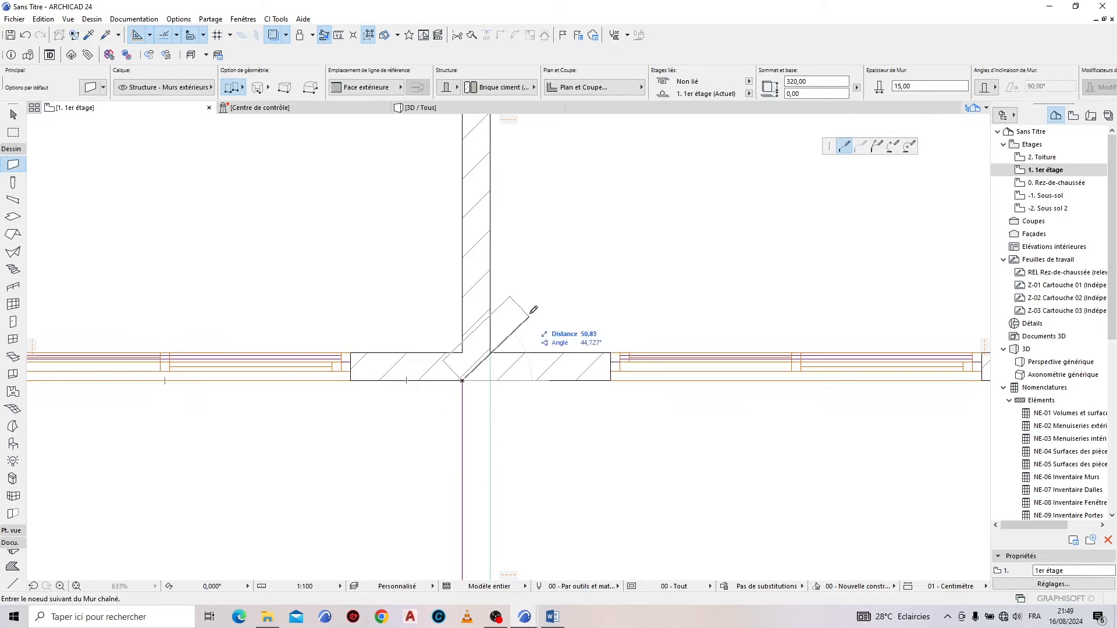
pyautogui.scroll(-5, 524, 337)
pyautogui.scroll(3, 505, 419)
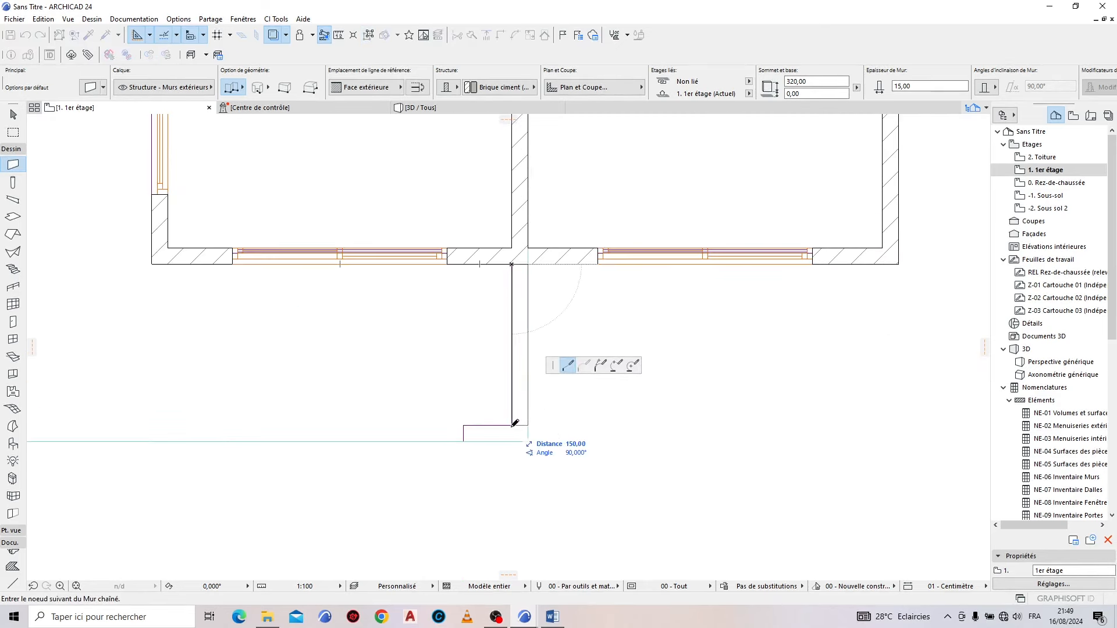
pyautogui.click(513, 424)
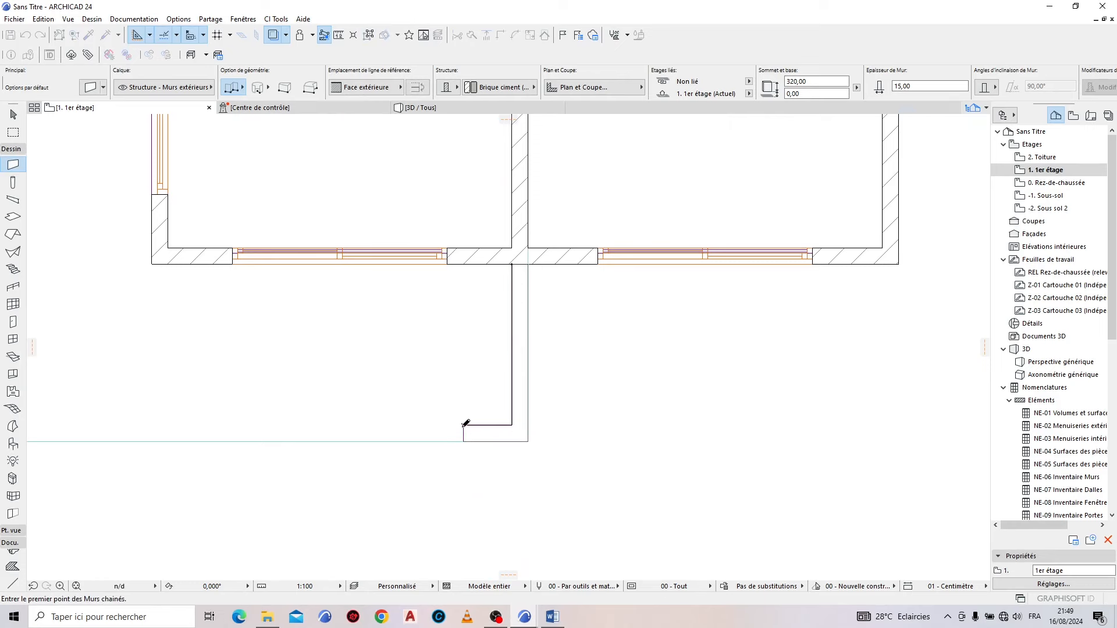
# Step: In the 3D view, join the new projecting wall with the adjacent beige front wall
pyautogui.click(453, 111)
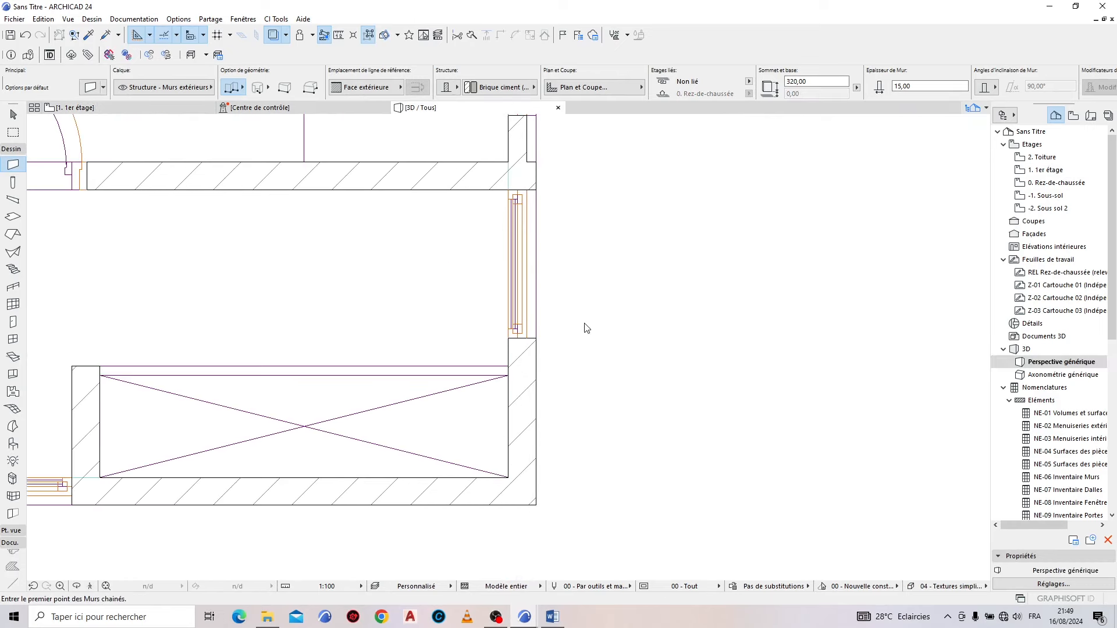
pyautogui.scroll(-2, 546, 356)
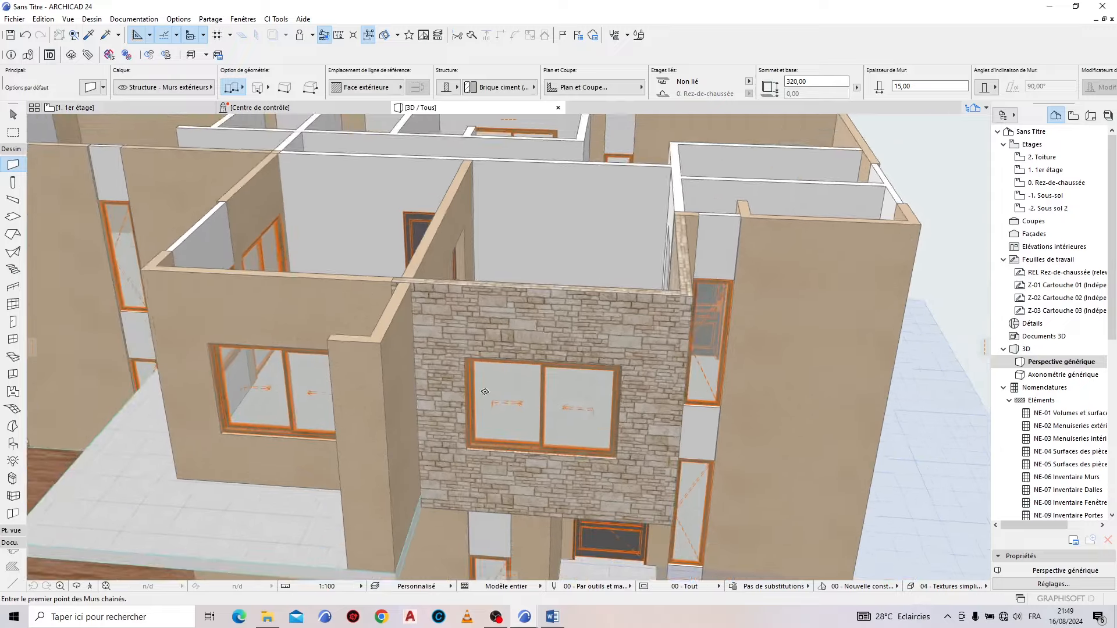
pyautogui.keyDown('shift'); pyautogui.moveTo(538, 378); pyautogui.dragTo(433, 298, button='middle'); pyautogui.keyUp('shift')
pyautogui.keyDown('shift'); pyautogui.click(408, 332); pyautogui.keyUp('shift')
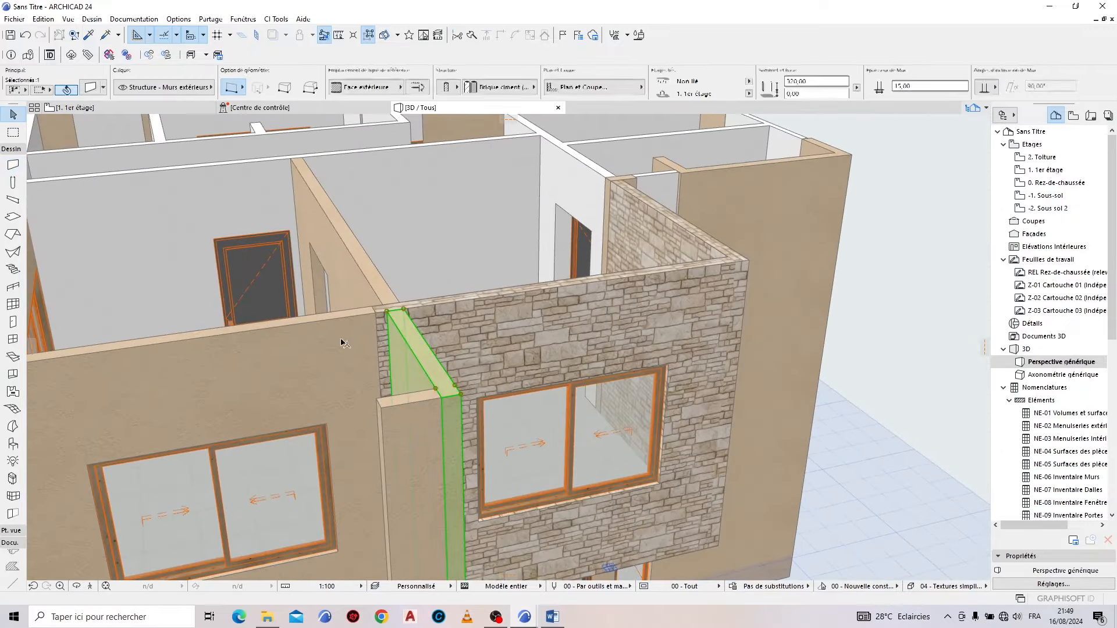
pyautogui.keyDown('shift'); pyautogui.click(347, 342); pyautogui.keyUp('shift')
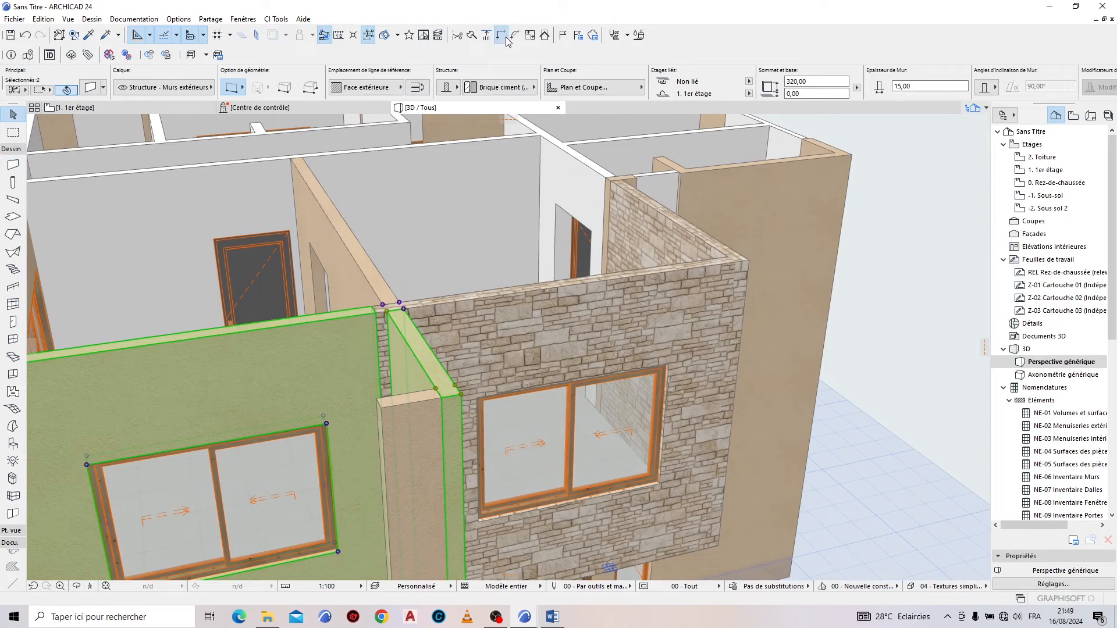
pyautogui.press('Escape')
# Step: Apply the Enduit - Blanc nature surface to the outer face of the projecting wall and its short return
pyautogui.keyDown('shift'); pyautogui.moveTo(627, 312); pyautogui.dragTo(269, 366, button='middle'); pyautogui.keyUp('shift')
pyautogui.scroll(-5, 429, 311)
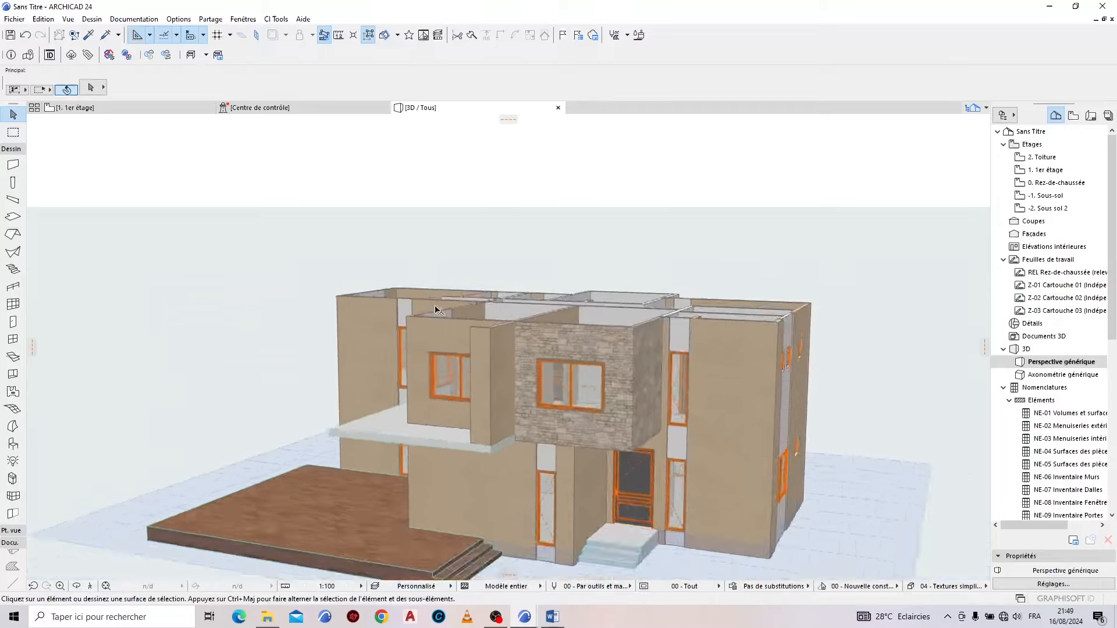
pyautogui.keyDown('shift'); pyautogui.moveTo(432, 312); pyautogui.dragTo(454, 417, button='middle'); pyautogui.keyUp('shift')
pyautogui.scroll(10, 501, 414)
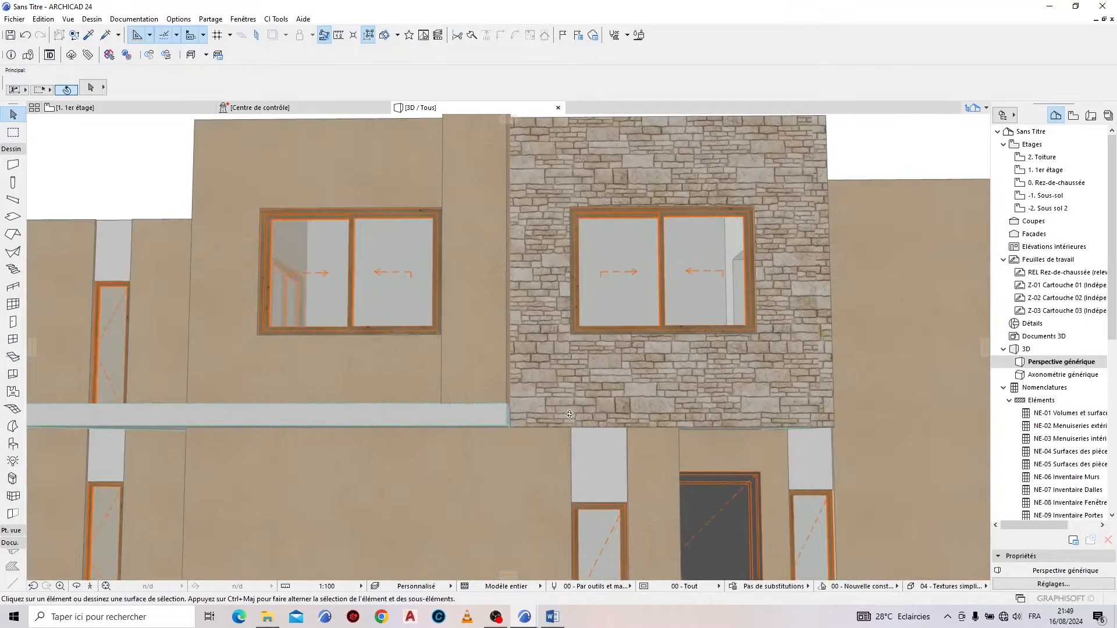
pyautogui.keyDown('shift'); pyautogui.moveTo(569, 415); pyautogui.dragTo(535, 271, button='middle'); pyautogui.keyUp('shift')
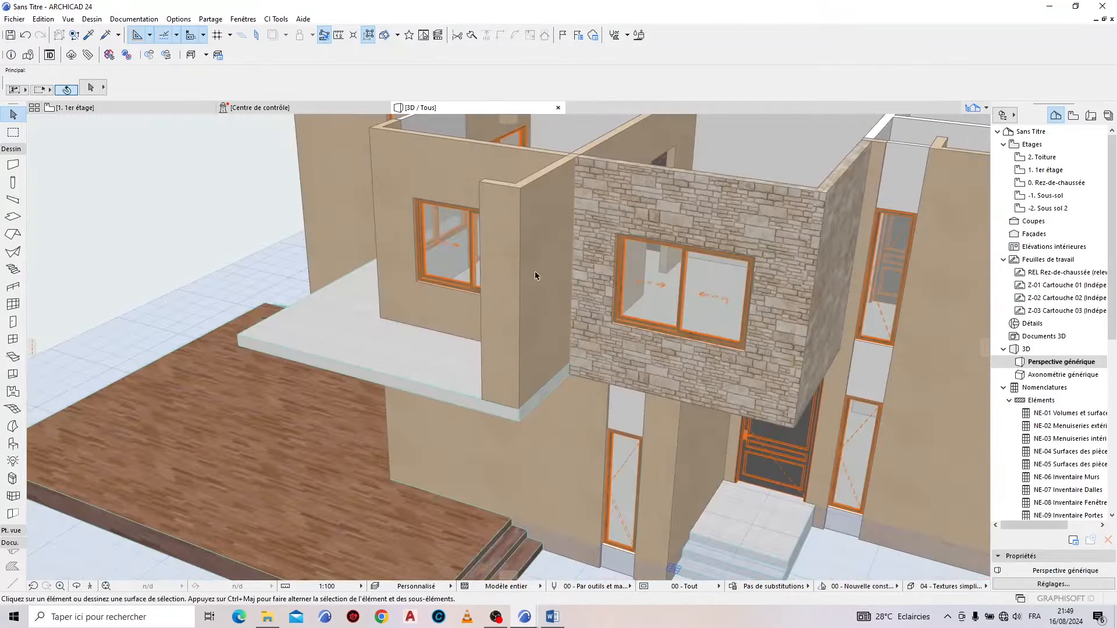
pyautogui.click(544, 229)
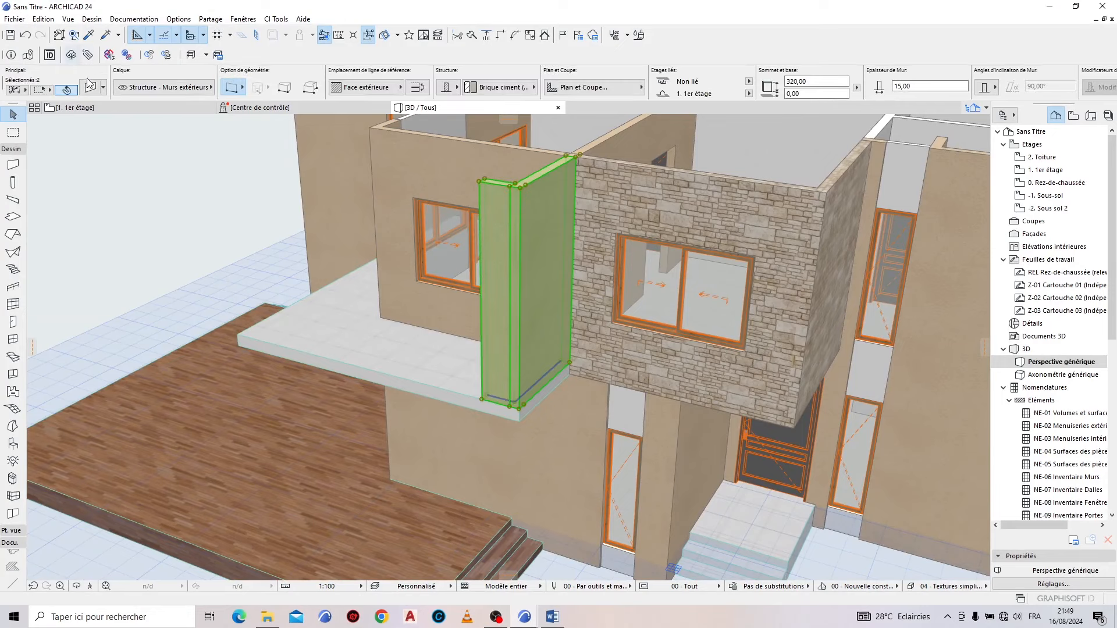
pyautogui.doubleClick(556, 267)
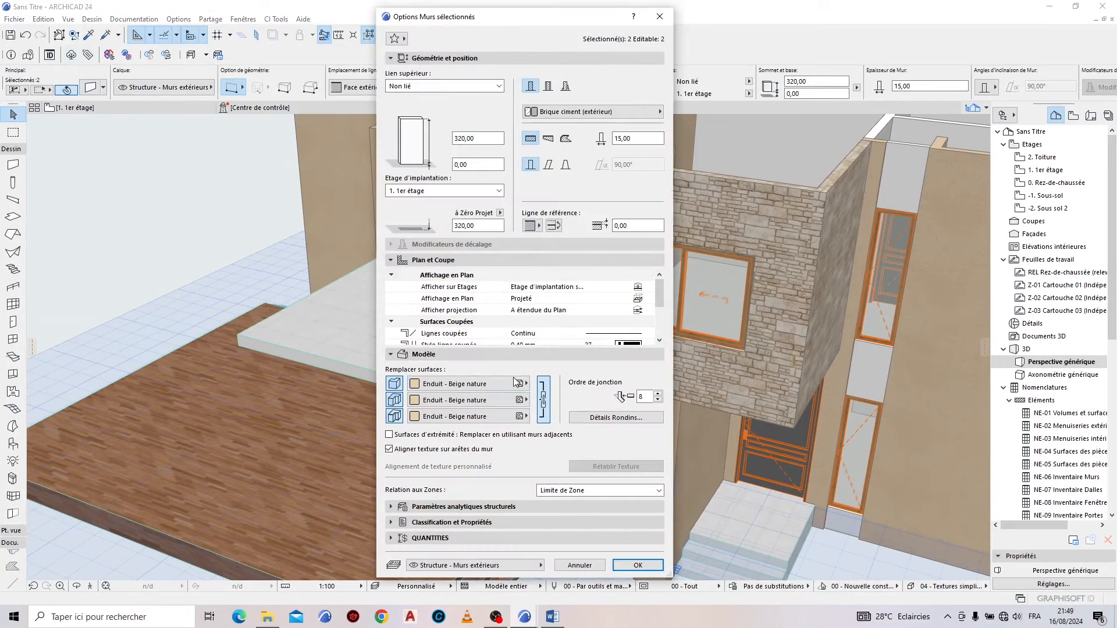
pyautogui.click(465, 384)
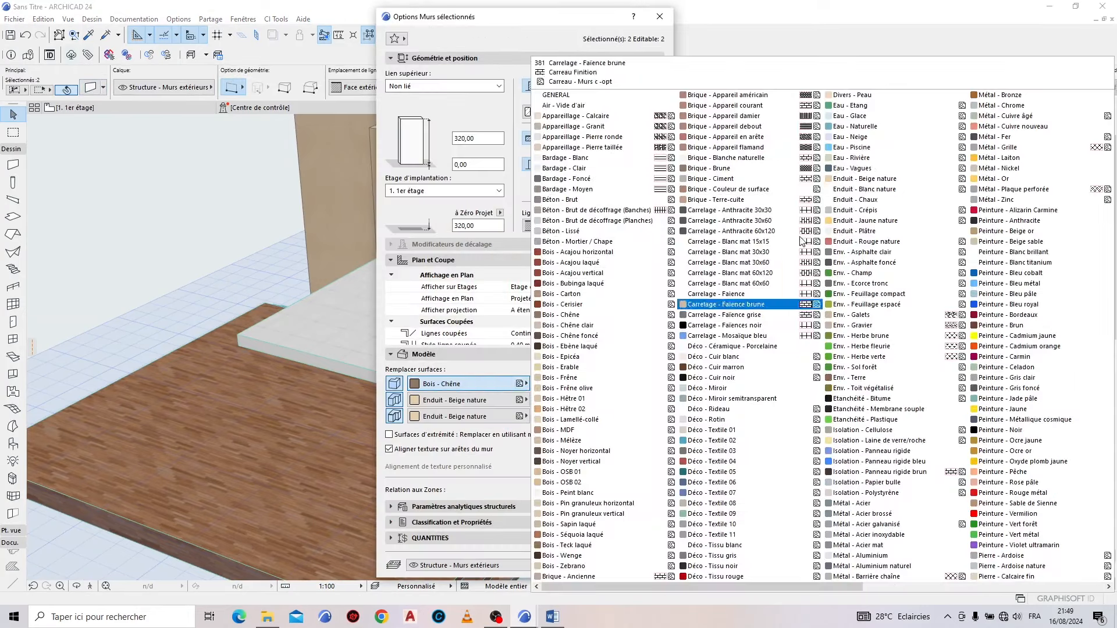
pyautogui.click(860, 189)
pyautogui.click(635, 566)
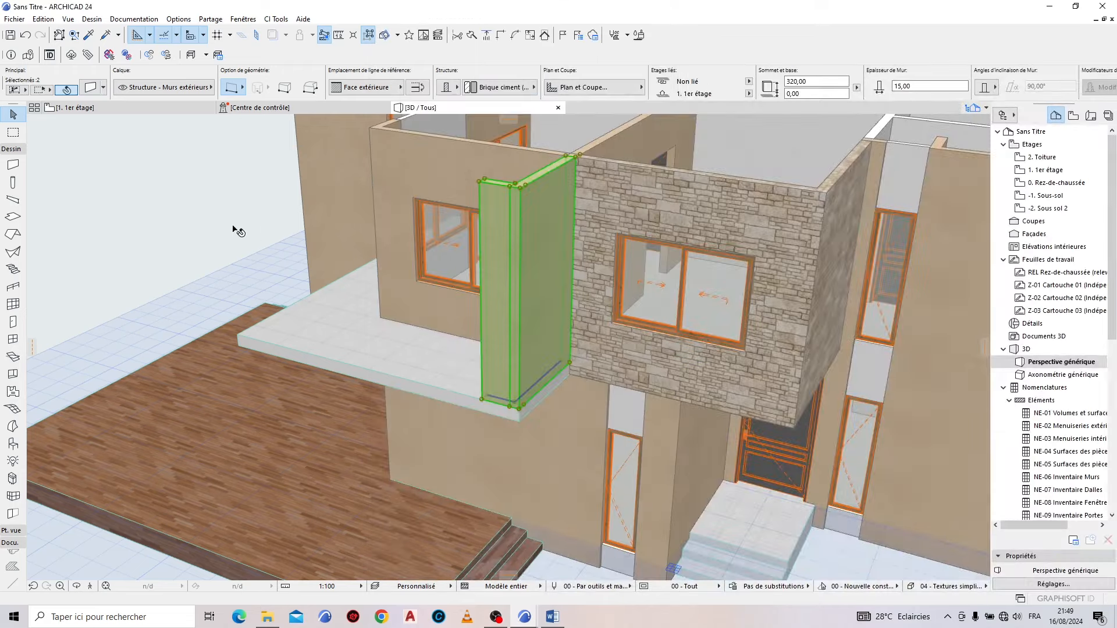
pyautogui.click(203, 219)
# Step: On the first-floor plan, delete the 200 x 140 sliding window on the terrace side and the 10 cm thick wall segment that held it
pyautogui.scroll(-4, 554, 426)
pyautogui.press('F2')
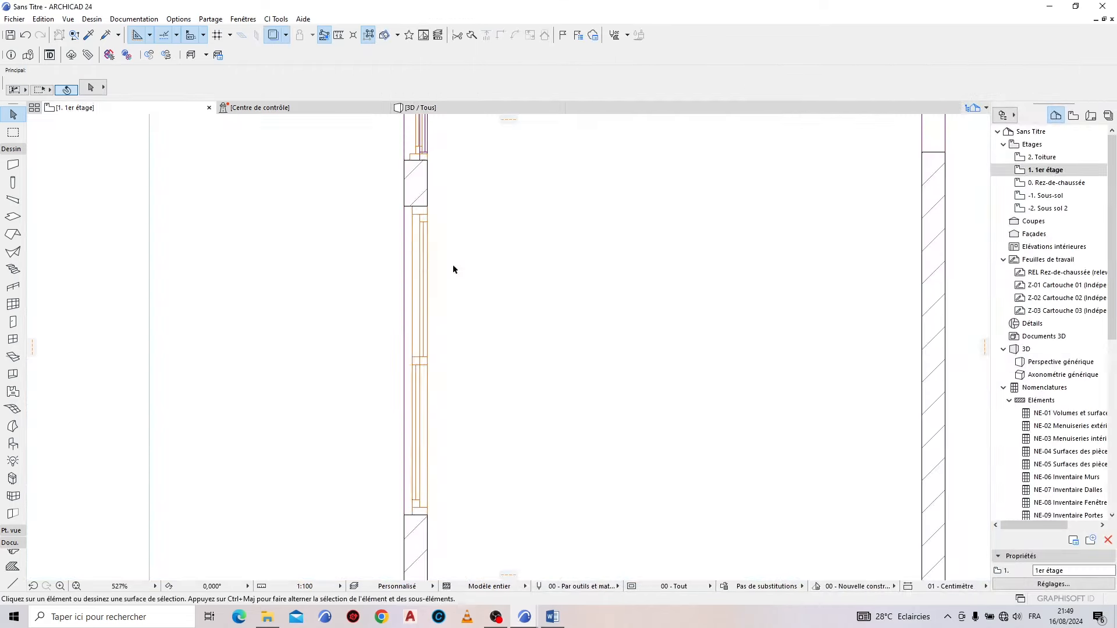
pyautogui.click(423, 261)
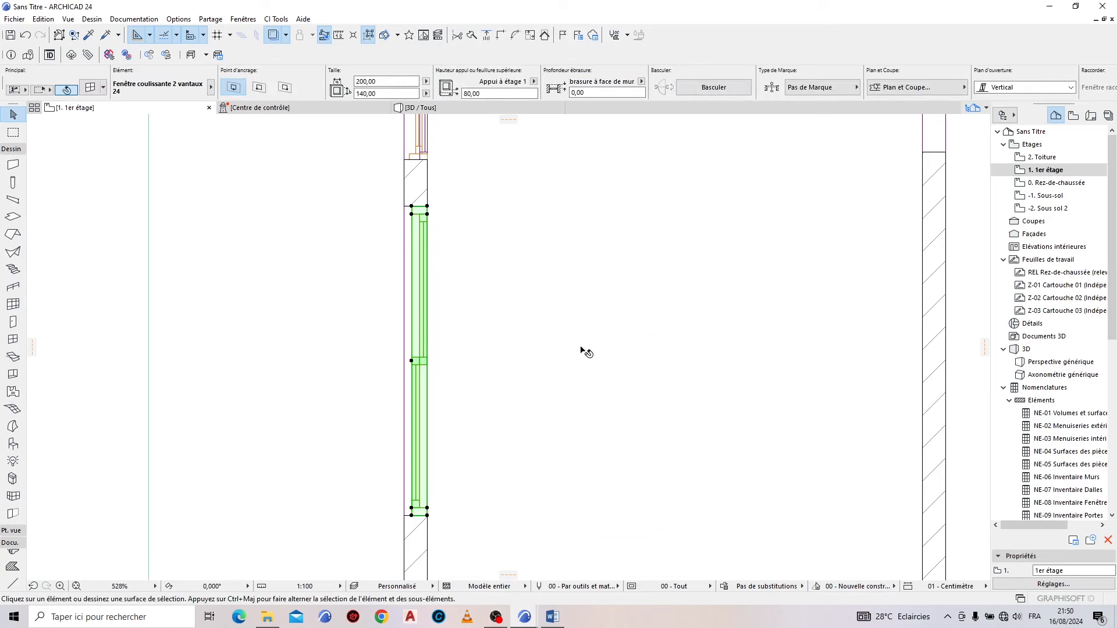
pyautogui.press('Delete')
pyautogui.click(422, 250)
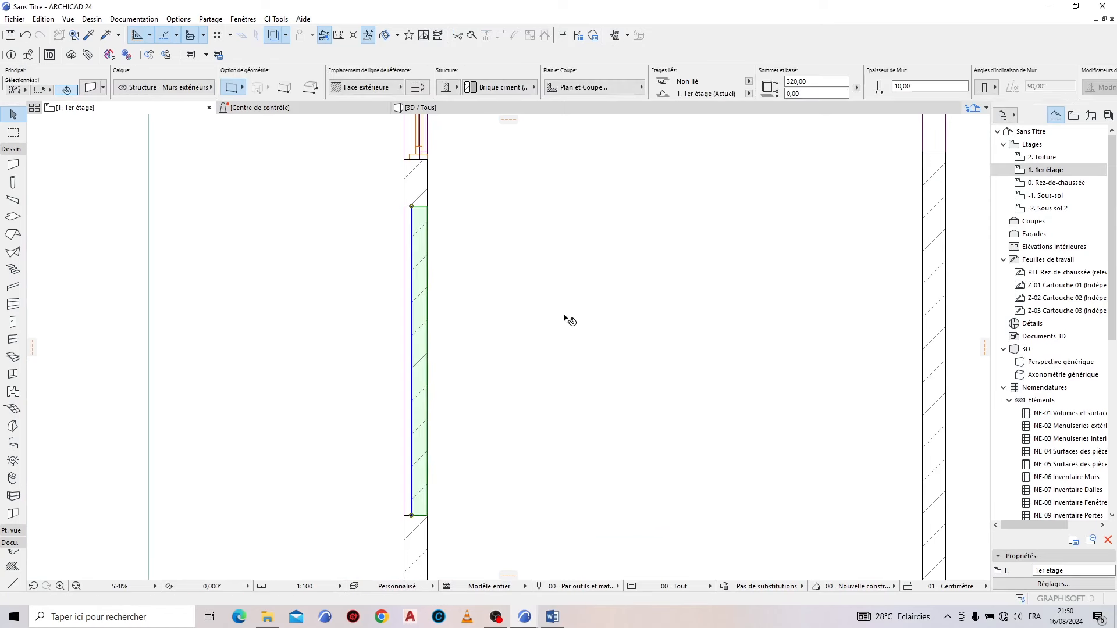
pyautogui.press('Delete')
# Step: Delete the short corner wall piece and join the remaining terrace-side wall with the front wall at the corner
pyautogui.scroll(-1, 405, 237)
pyautogui.scroll(-1, 404, 237)
pyautogui.click(411, 461)
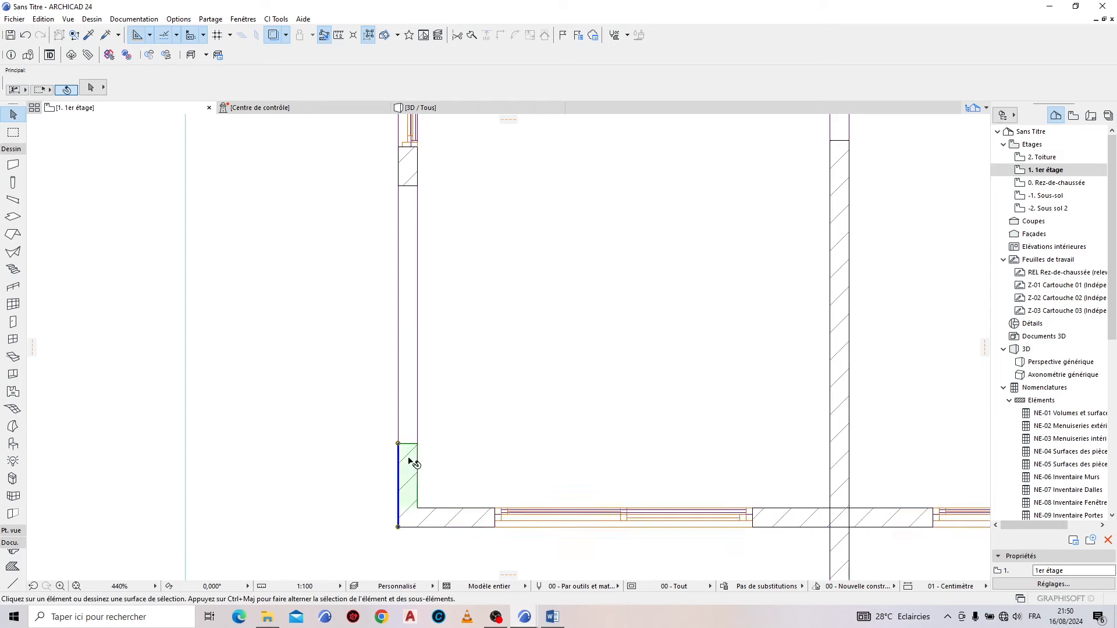
pyautogui.press('Delete')
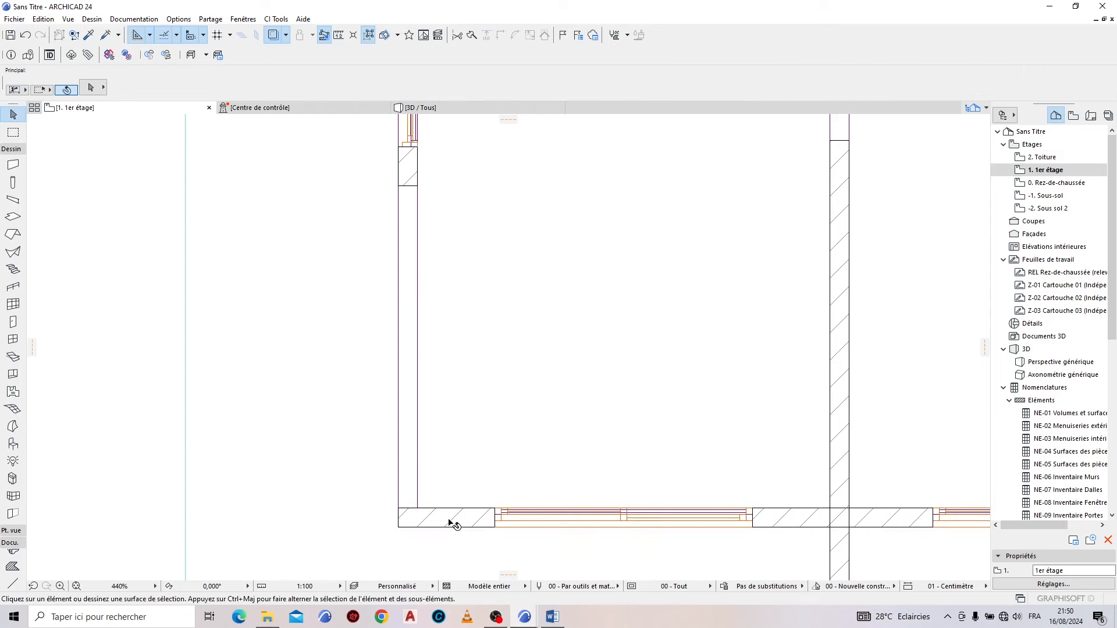
pyautogui.click(449, 519)
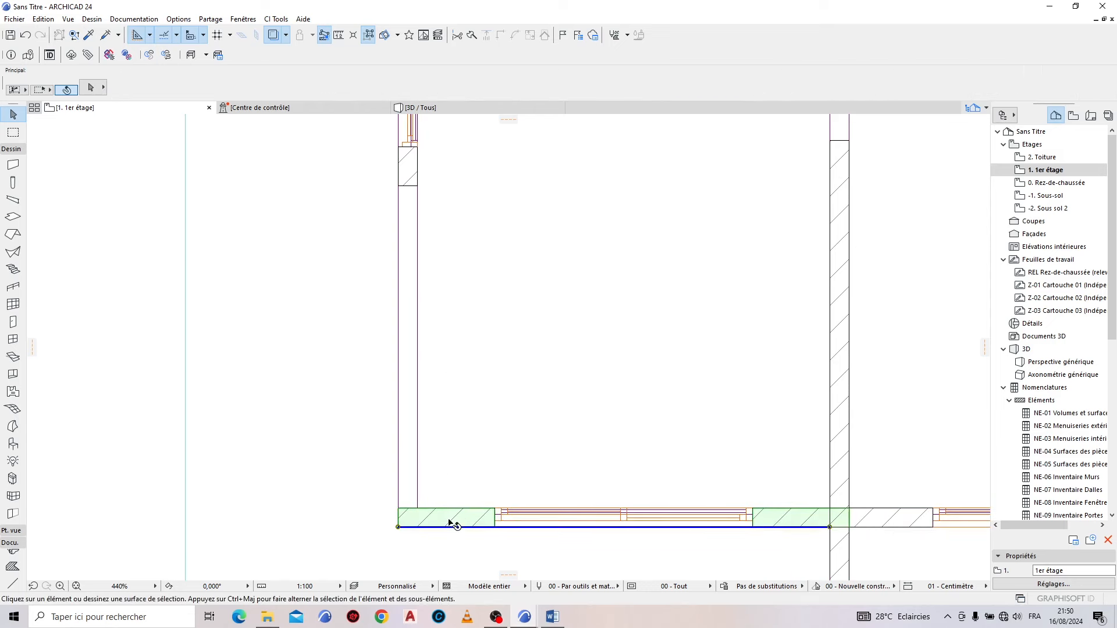
pyautogui.keyDown('shift'); pyautogui.click(412, 177); pyautogui.keyUp('shift')
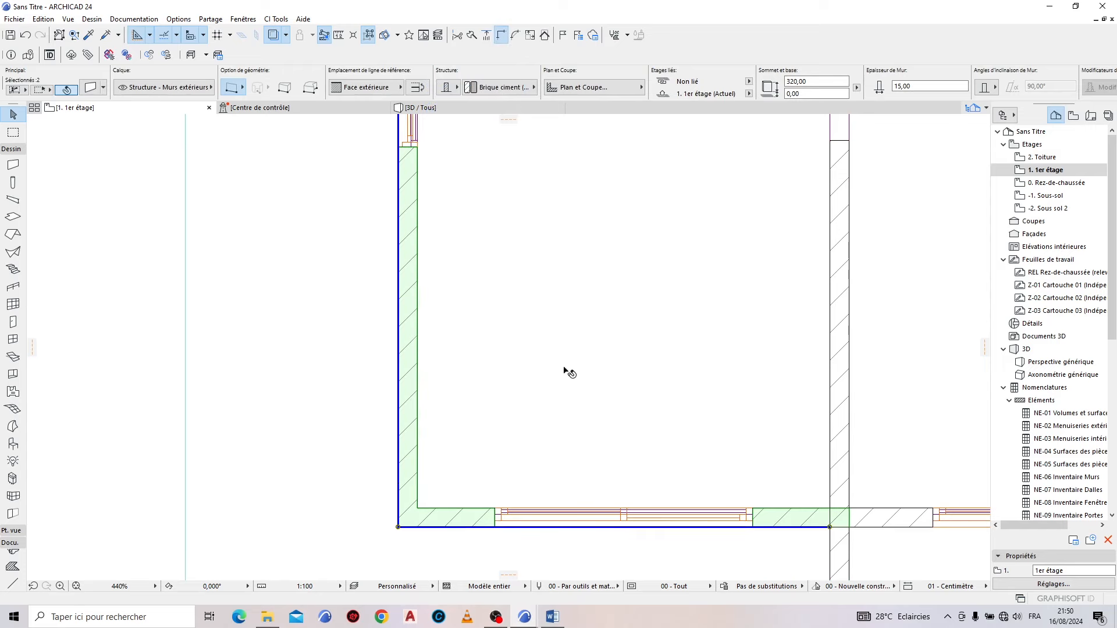
# Step: Override the surfaces of the two selected terrace-side walls with Peinture - Gris foncé
pyautogui.scroll(-4, 496, 413)
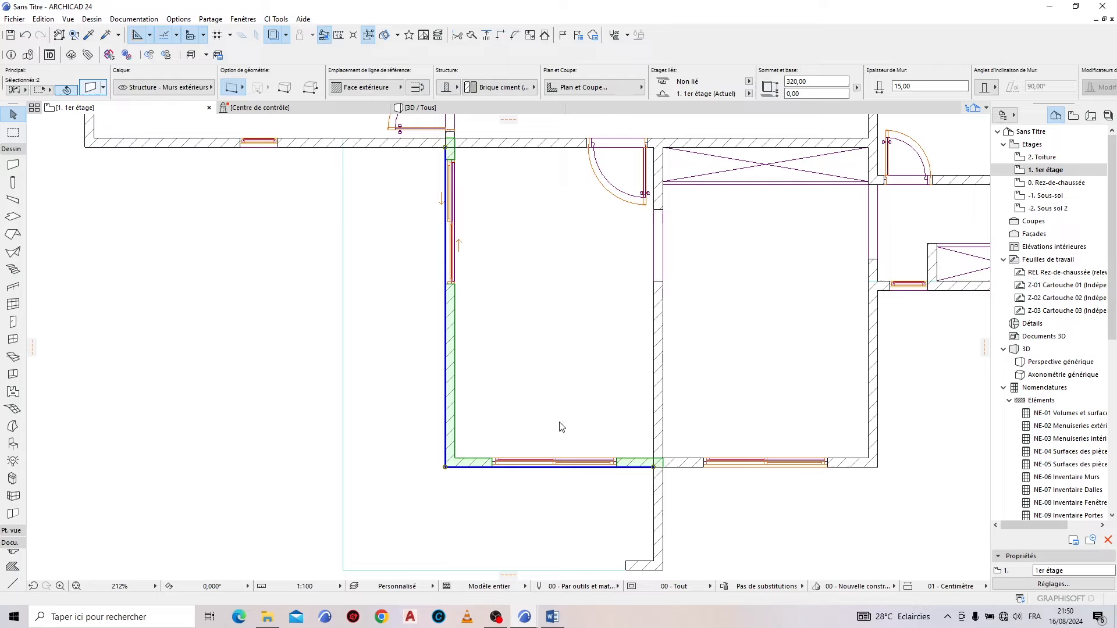
pyautogui.hotkey('ctrl', 't')
pyautogui.click(459, 383)
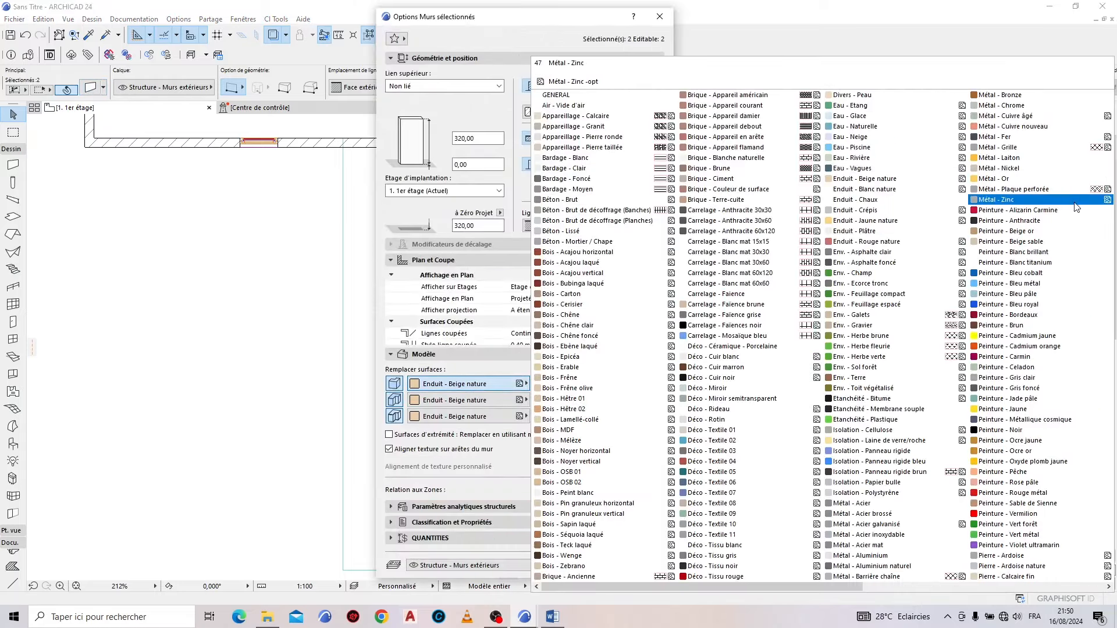
pyautogui.hscroll(3, 1043, 243)
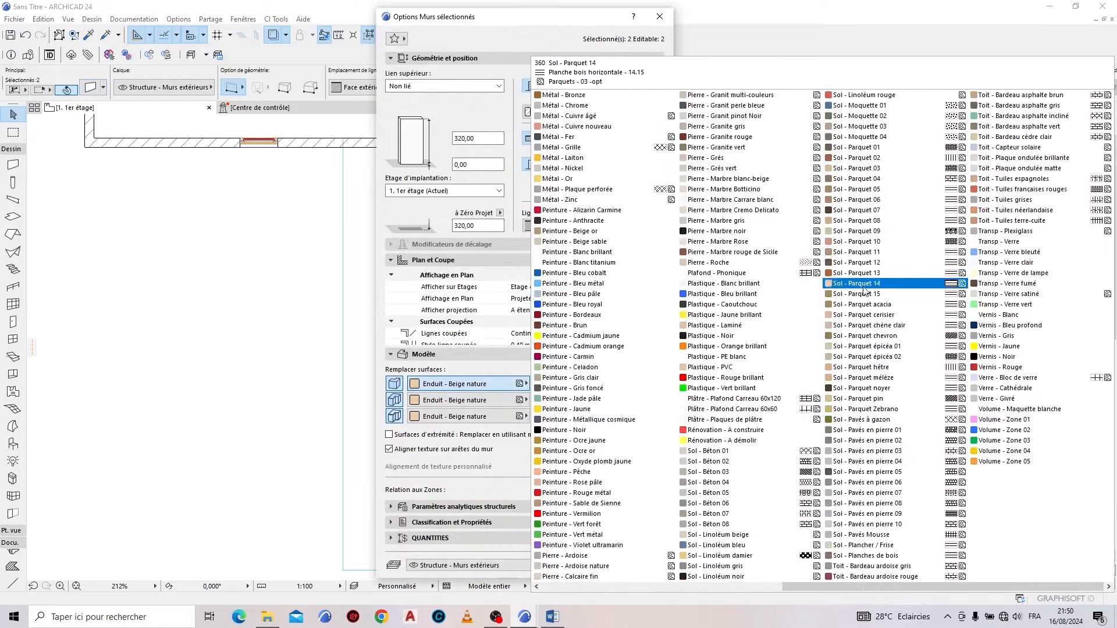
pyautogui.click(604, 377)
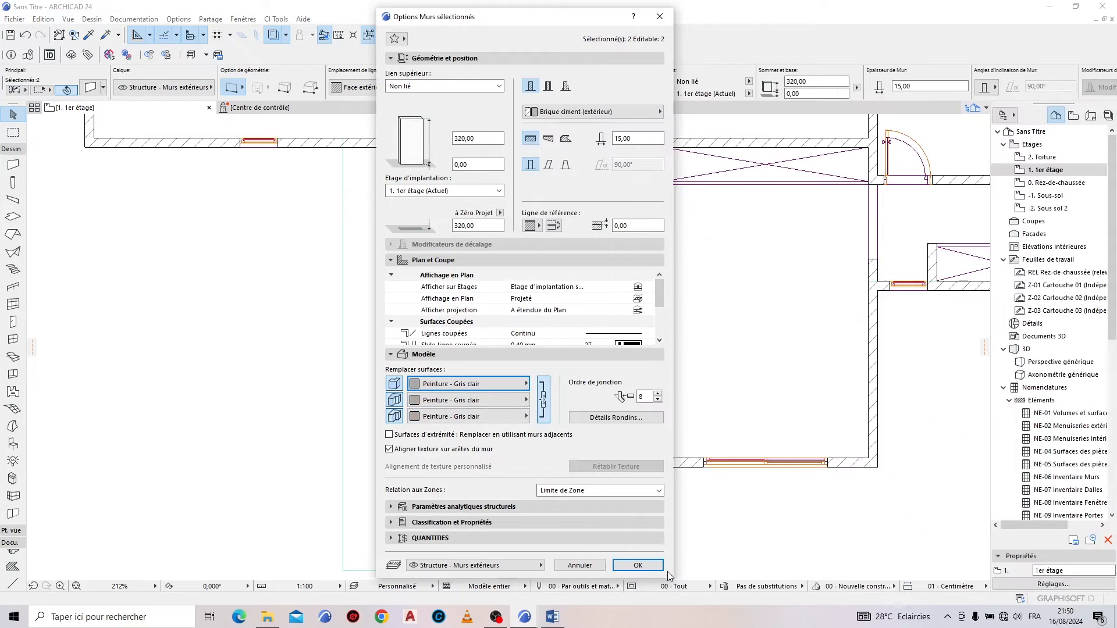
pyautogui.click(512, 389)
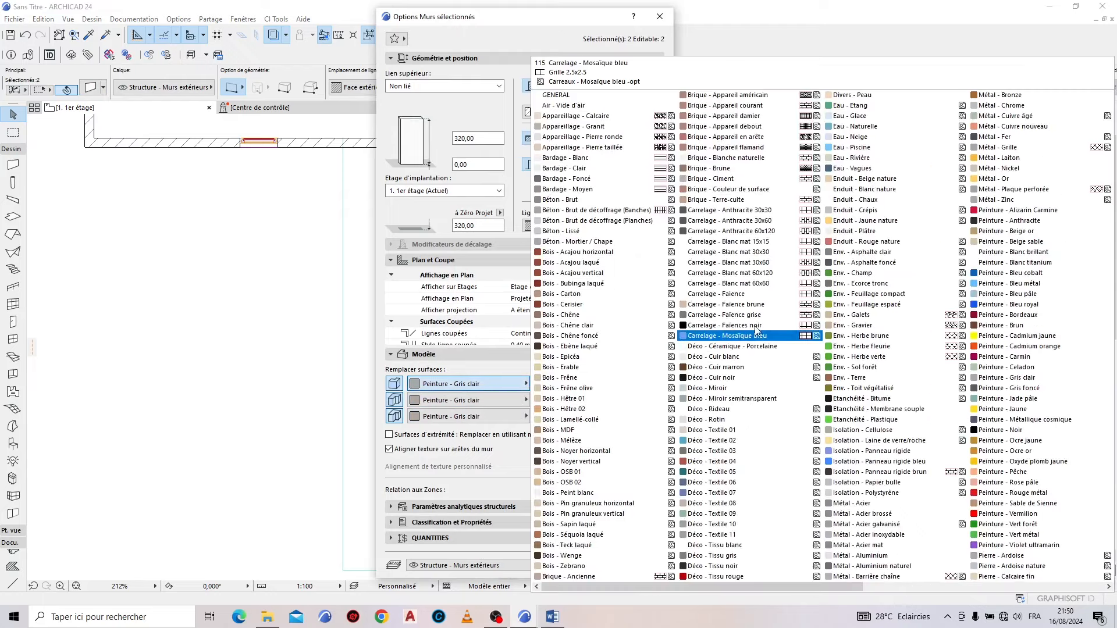
pyautogui.click(1040, 387)
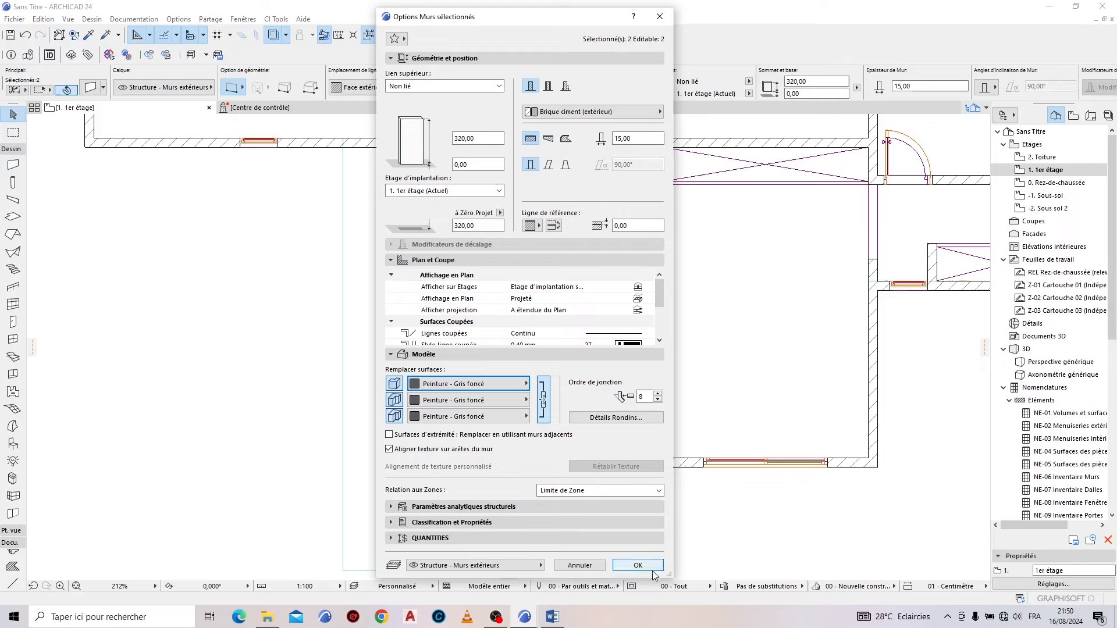
pyautogui.click(638, 566)
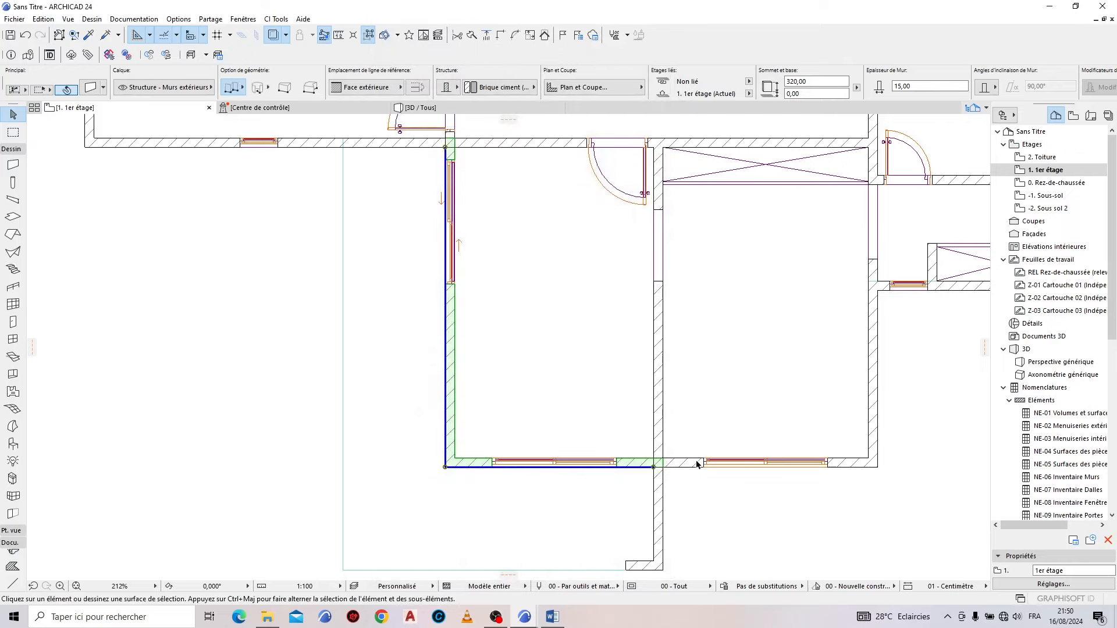
pyautogui.press('Escape')
# Step: In the 3D view, change the surfaces of the two dark first-floor walls around the terrace corner to Peinture - Gris clair
pyautogui.scroll(-5, 491, 385)
pyautogui.click(504, 109)
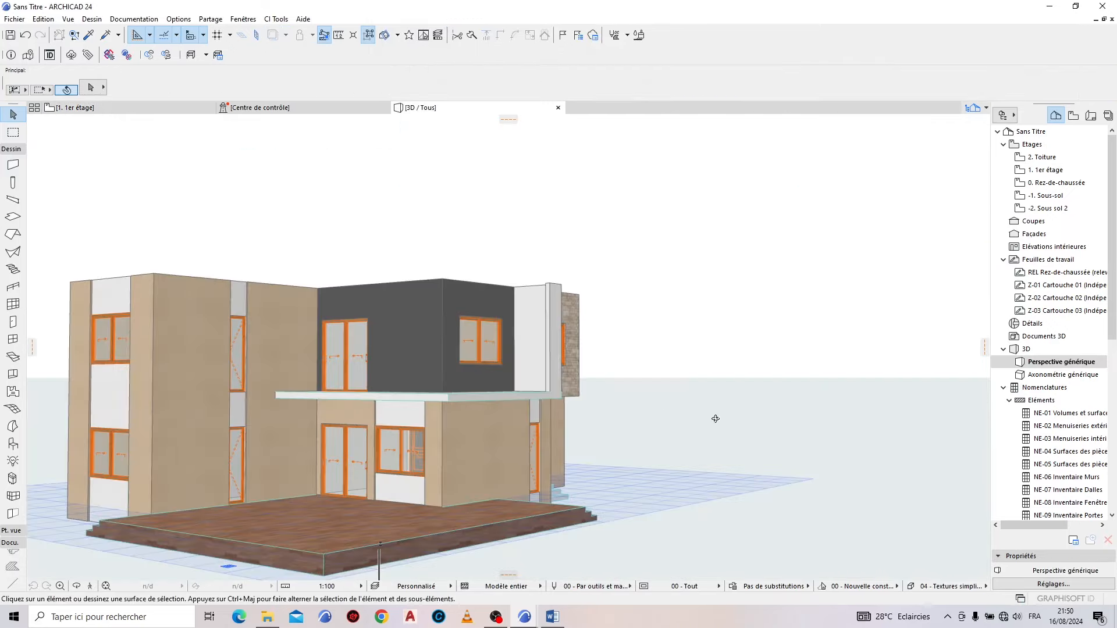
pyautogui.moveTo(715, 419)
pyautogui.keyDown('shift'); pyautogui.mouseDown(button='middle')
pyautogui.moveTo(541, 437)
pyautogui.moveTo(567, 414)
pyautogui.moveTo(712, 419)
pyautogui.mouseUp(button='middle'); pyautogui.keyUp('shift')
pyautogui.scroll(5, 712, 419)
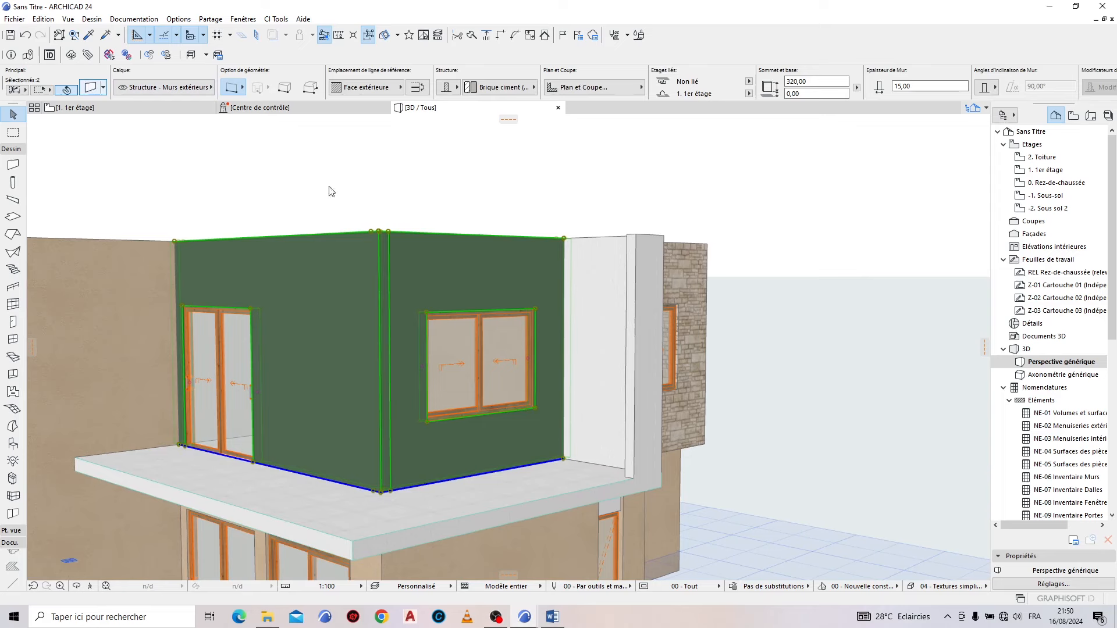
pyautogui.hotkey('ctrl', 't')
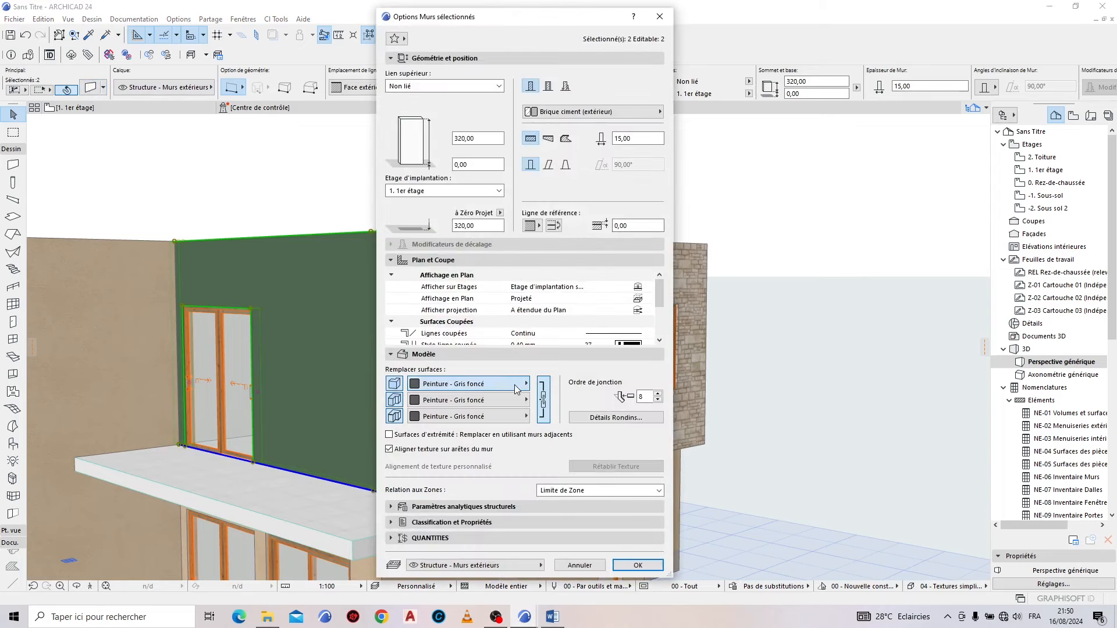
pyautogui.click(516, 388)
pyautogui.click(1047, 382)
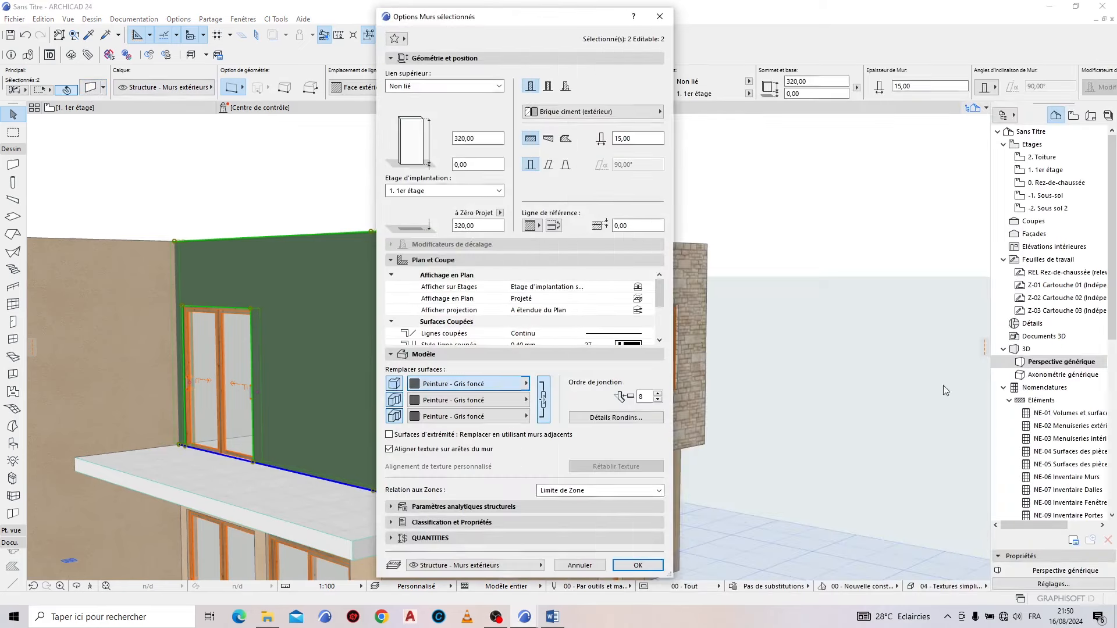
pyautogui.click(638, 566)
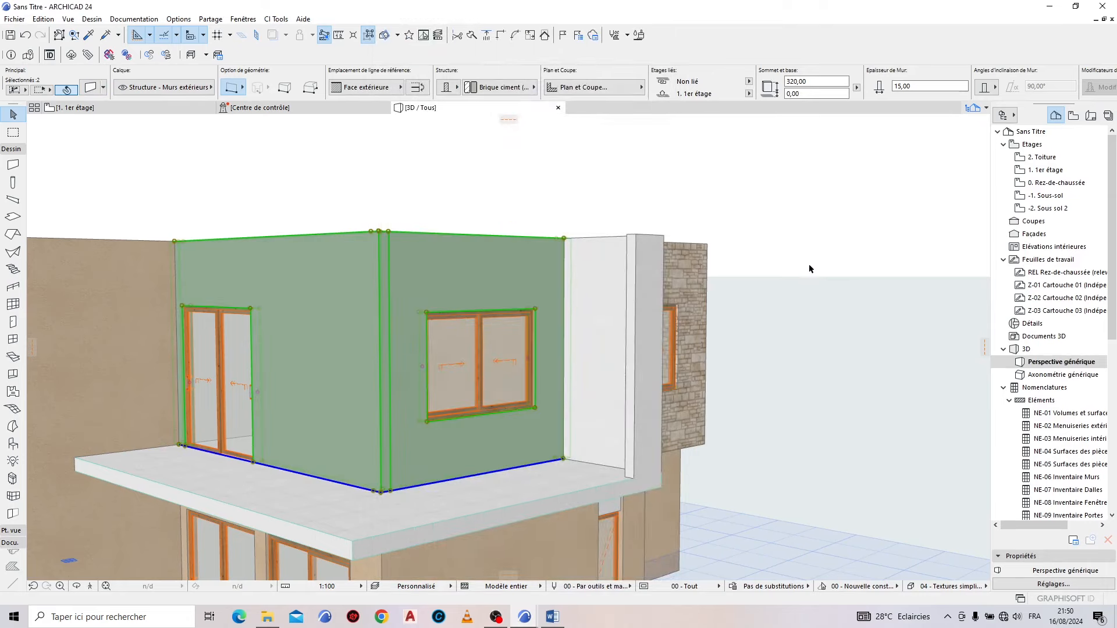
pyautogui.click(797, 221)
pyautogui.scroll(-5, 797, 221)
pyautogui.keyDown('shift'); pyautogui.moveTo(594, 267); pyautogui.dragTo(711, 319, button='middle'); pyautogui.keyUp('shift')
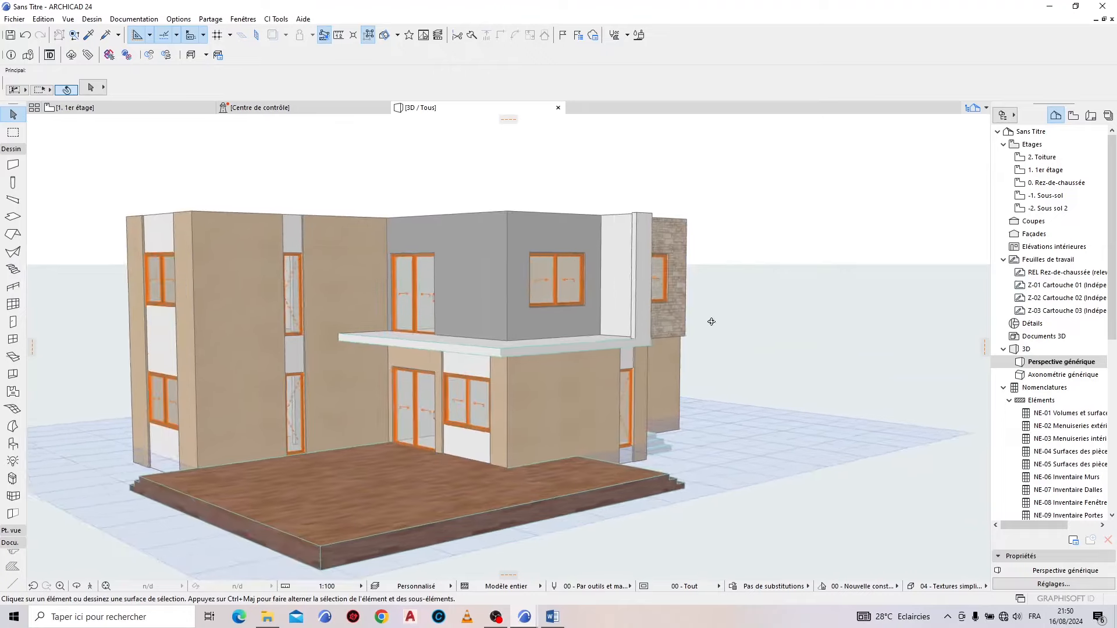
pyautogui.scroll(6, 598, 236)
pyautogui.keyDown('shift'); pyautogui.moveTo(573, 353); pyautogui.dragTo(632, 254, button='middle'); pyautogui.keyUp('shift')
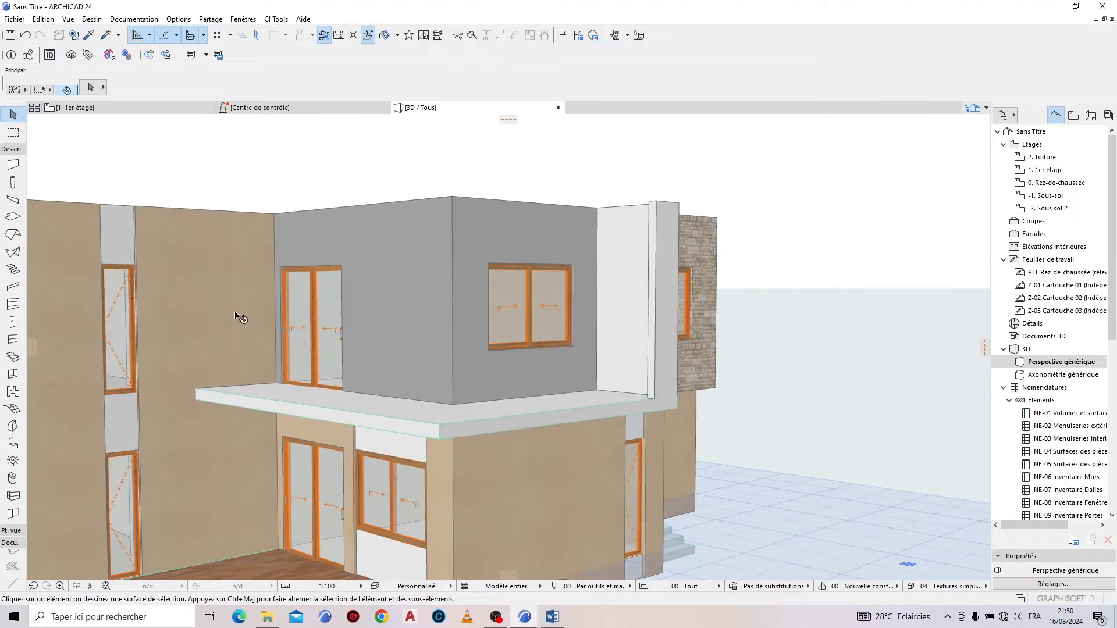
# Step: On the first-floor plan, draw chained 15 cm exterior walls along the balcony slab edge, from the facade wall to the fin wall's short return
pyautogui.click(178, 110)
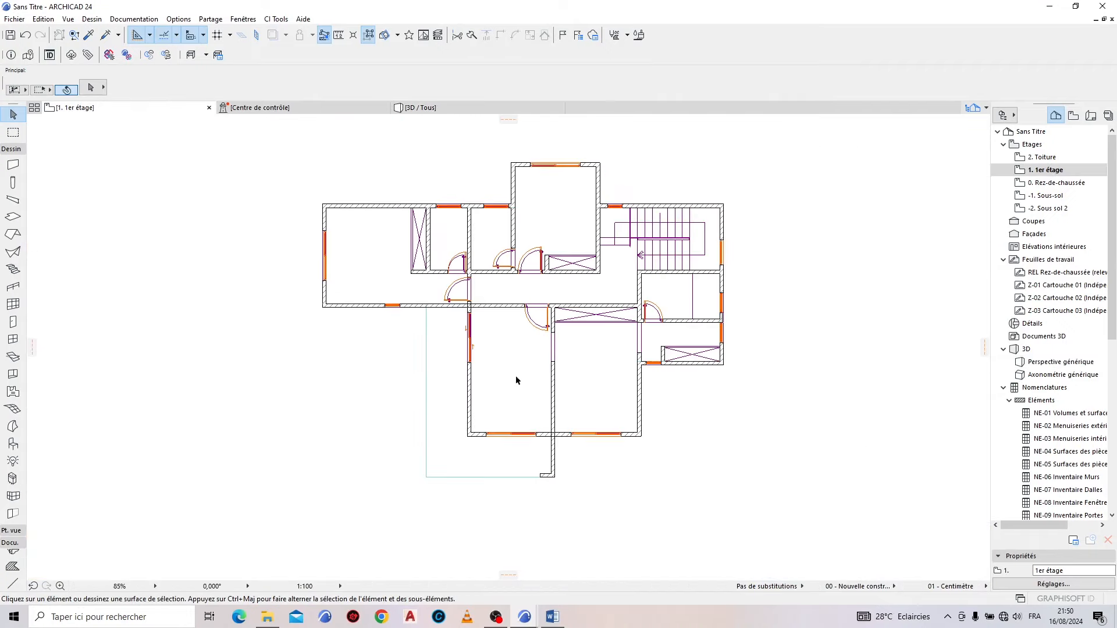
pyautogui.scroll(10, 421, 311)
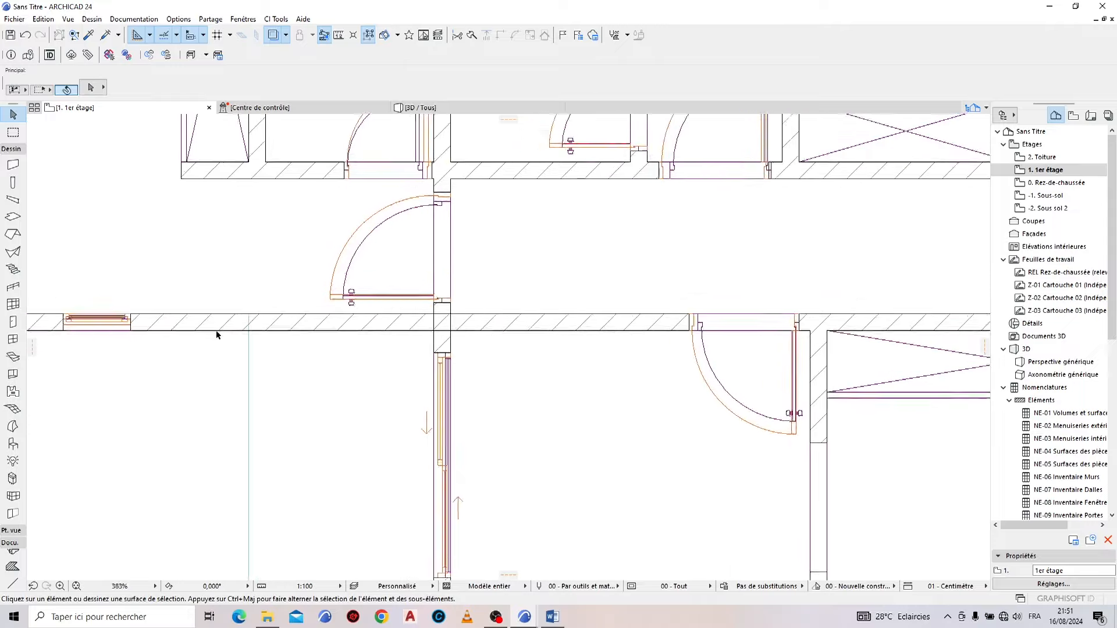
pyautogui.keyDown('alt'); pyautogui.click(250, 289); pyautogui.keyUp('alt')
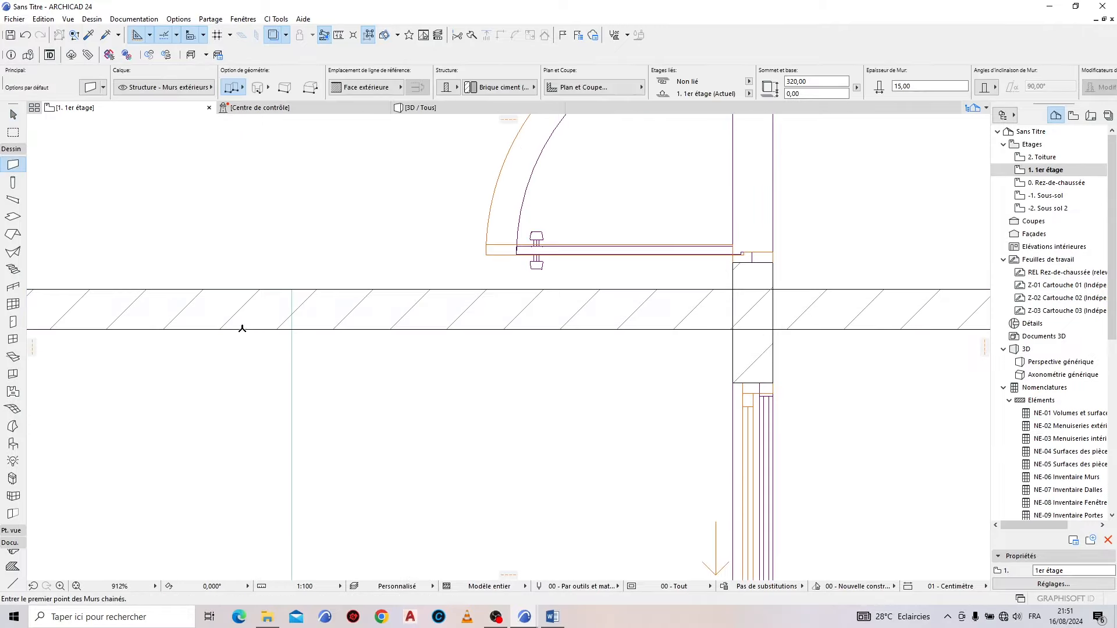
pyautogui.click(290, 327)
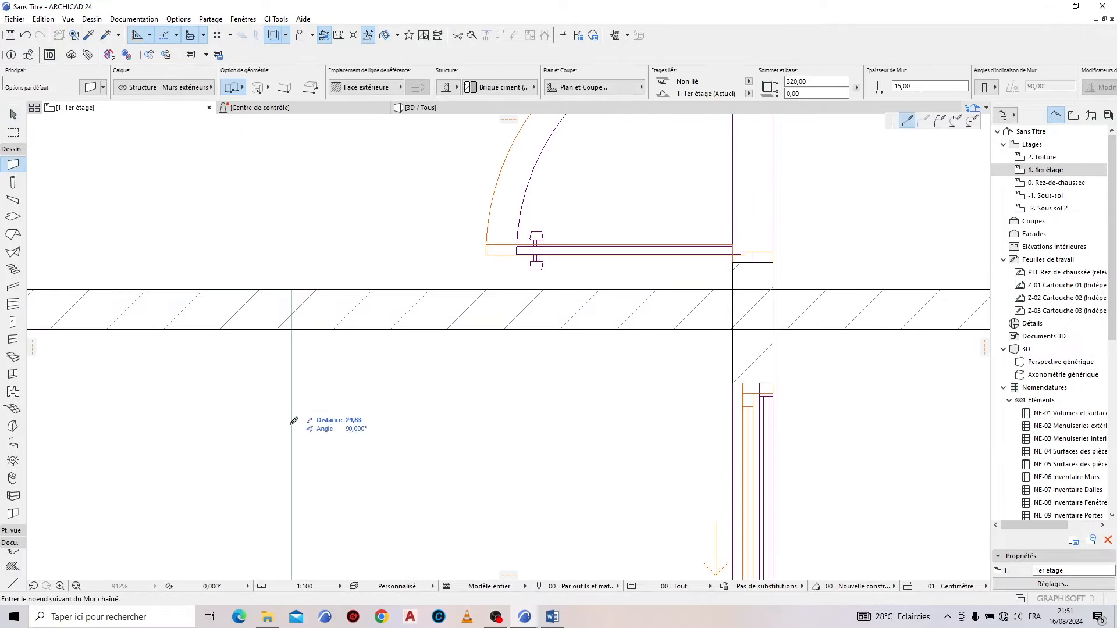
pyautogui.scroll(-5, 436, 183)
pyautogui.moveTo(454, 472); pyautogui.dragTo(424, 175, button='middle')
pyautogui.scroll(1, 381, 469)
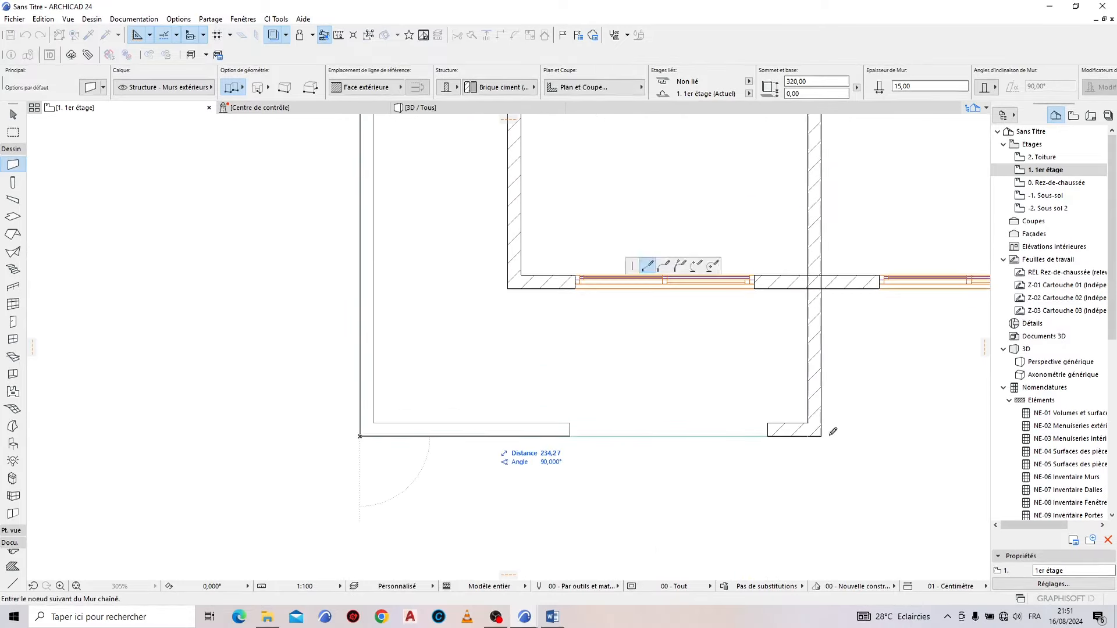
pyautogui.scroll(5, 855, 431)
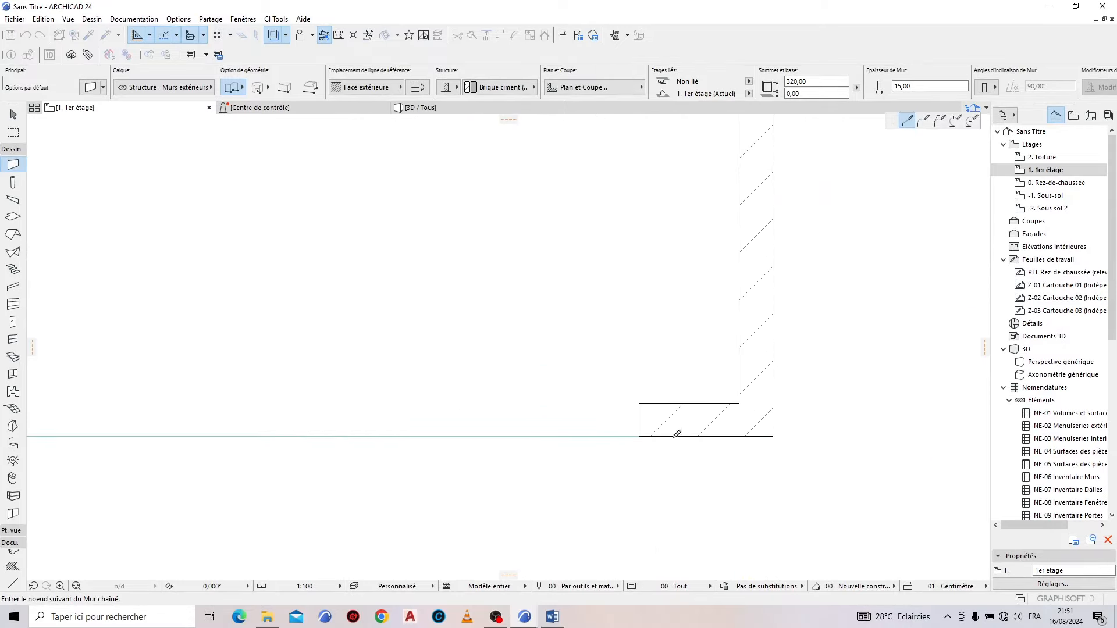
pyautogui.click(640, 435)
pyautogui.press('Escape')
pyautogui.scroll(-8, 668, 501)
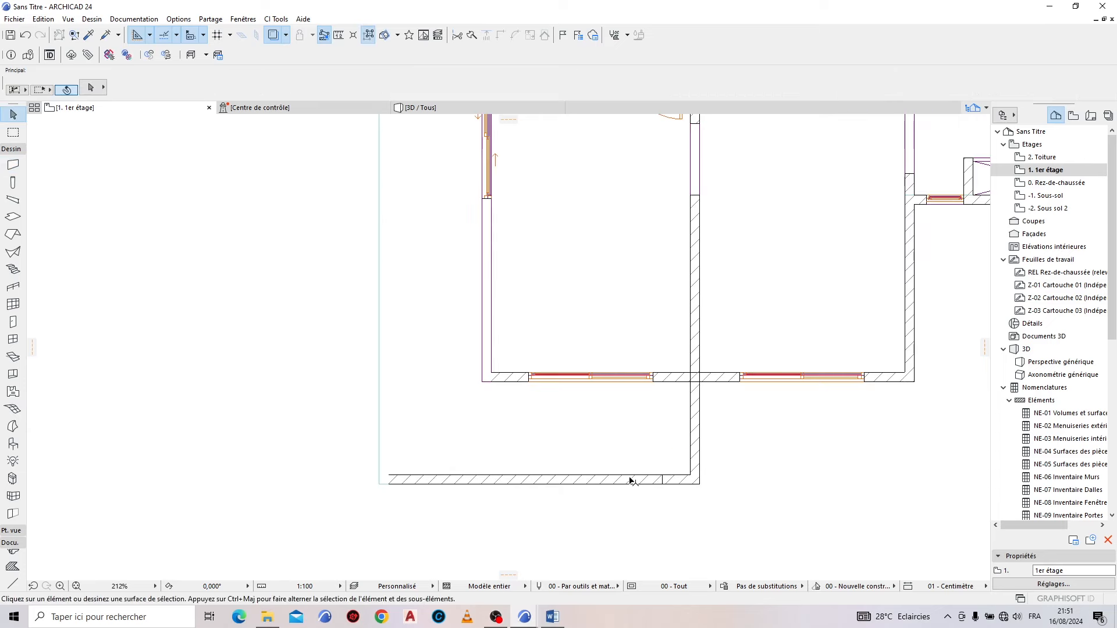
# Step: Set both new balcony walls to a height of 60 and a base offset of -20
pyautogui.click(631, 480)
pyautogui.keyDown('shift'); pyautogui.click(385, 404); pyautogui.keyUp('shift')
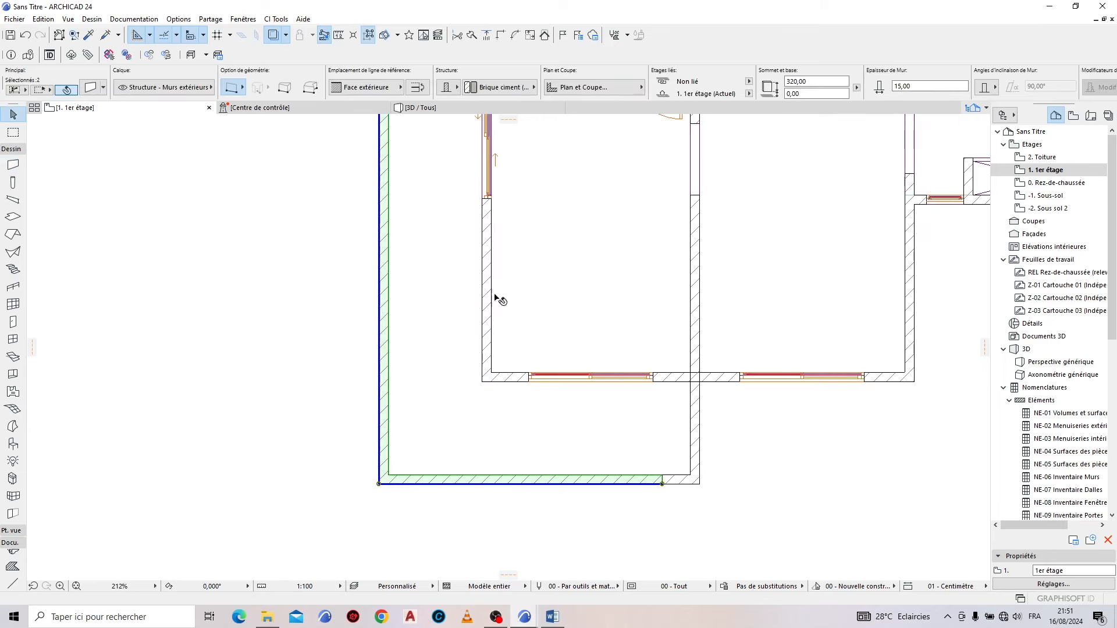
pyautogui.doubleClick(809, 83)
pyautogui.write('6')
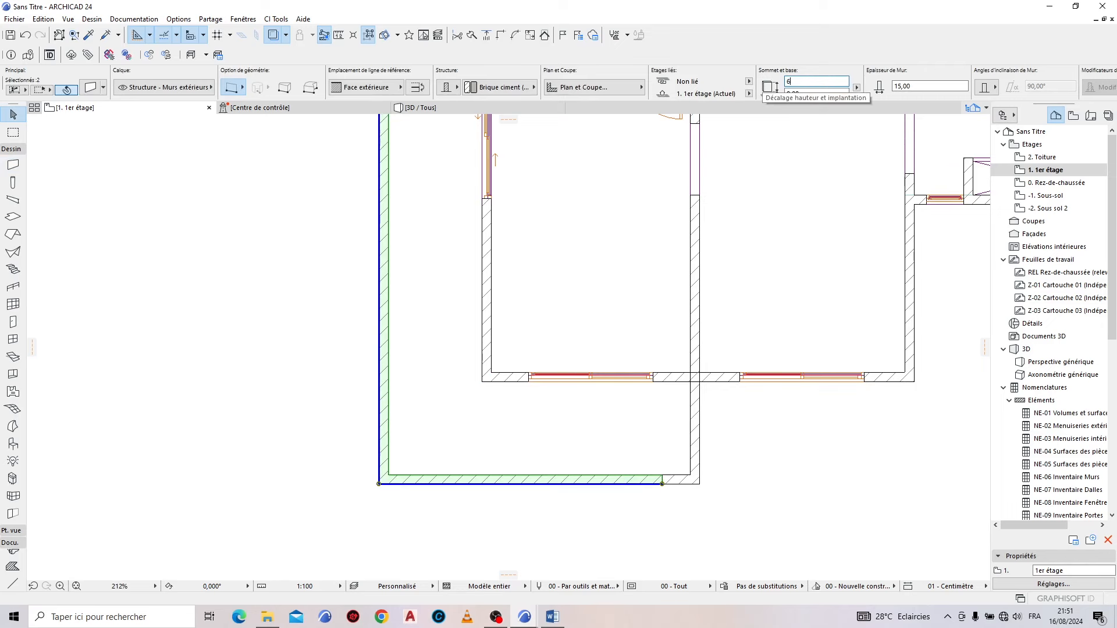
pyautogui.write('0,00')
pyautogui.press('Tab')
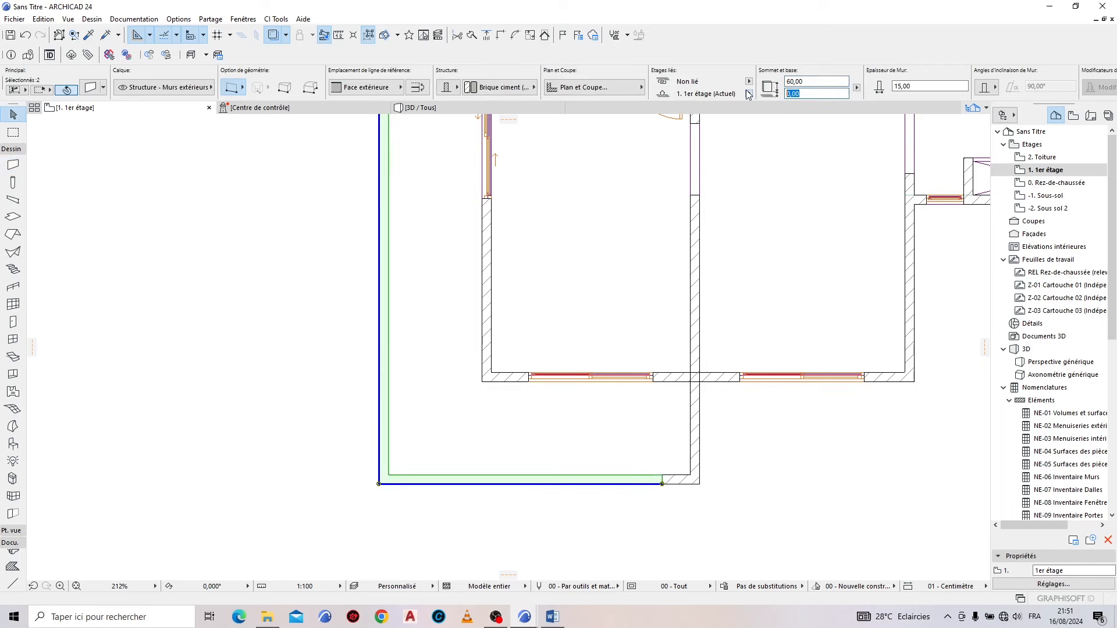
pyautogui.write('-')
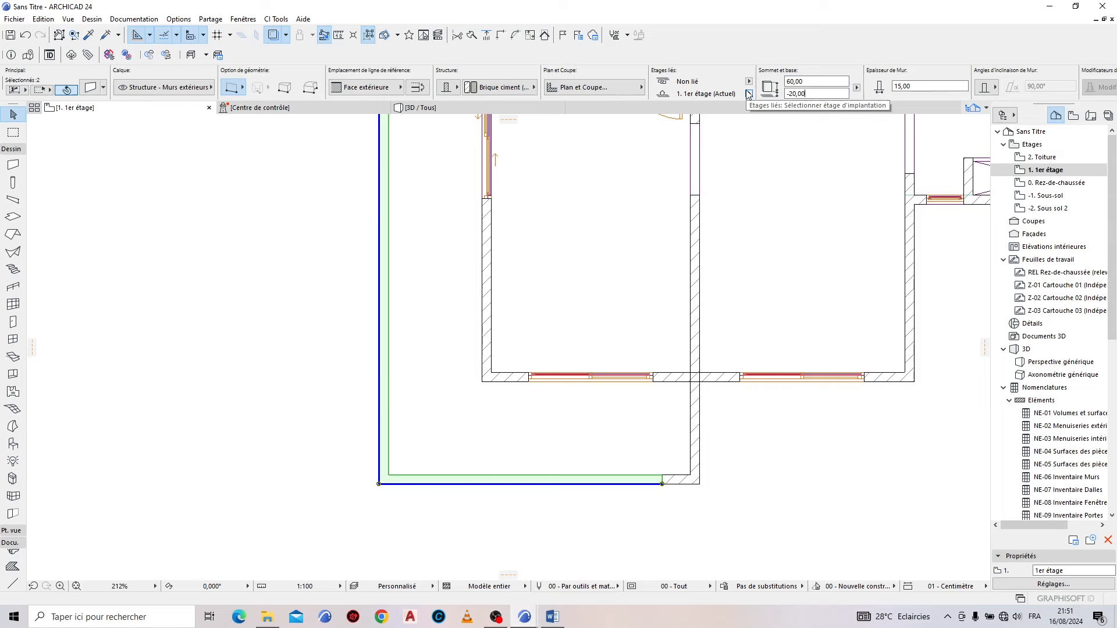
pyautogui.write('20,00')
# Step: In the 3D view, apply the Enduit - Blanc nature surface to both balcony parapet walls
pyautogui.click(471, 110)
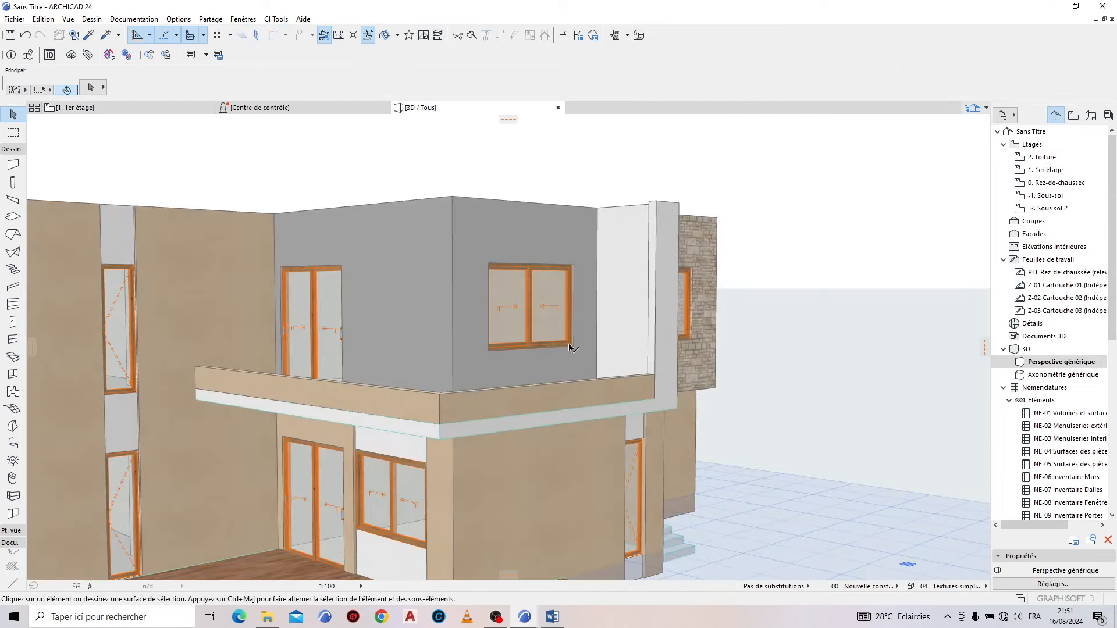
pyautogui.click(489, 400)
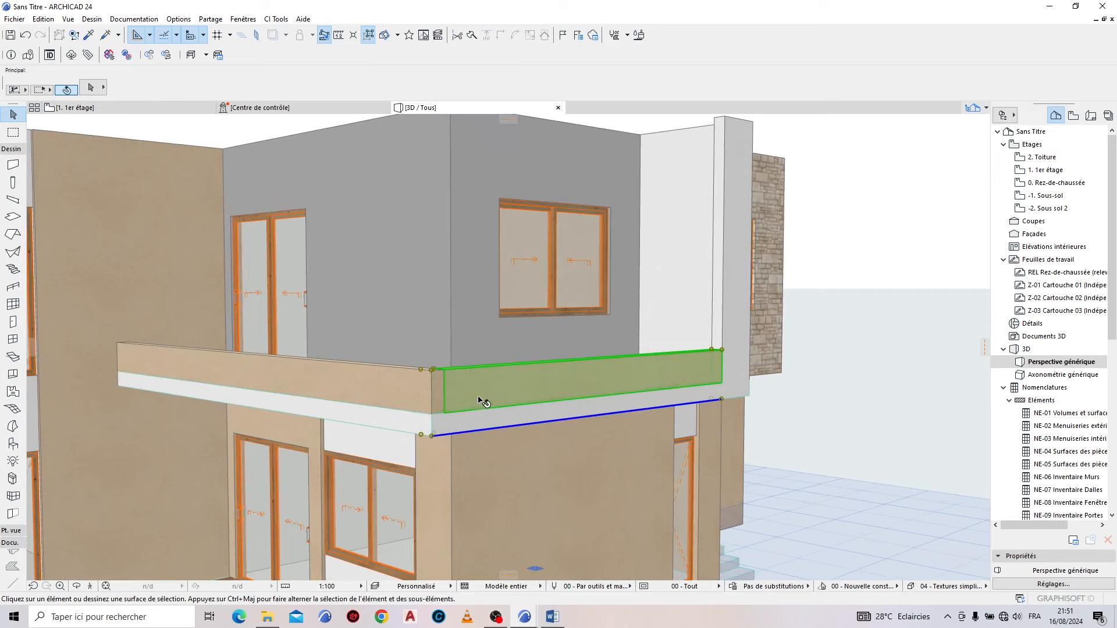
pyautogui.keyDown('shift'); pyautogui.click(361, 372); pyautogui.keyUp('shift')
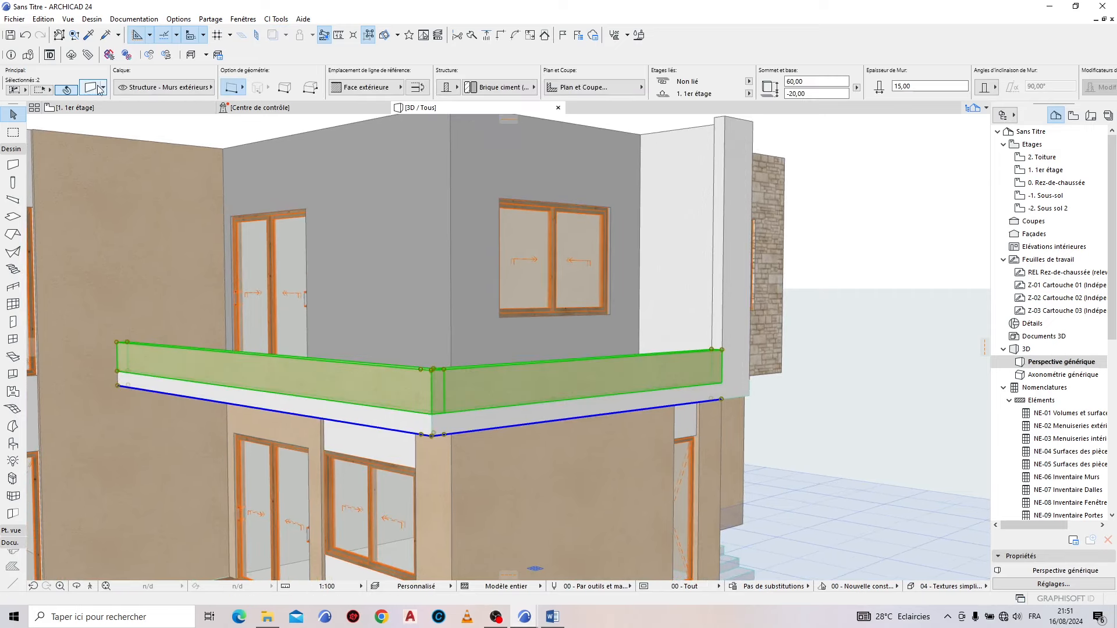
pyautogui.click(466, 384)
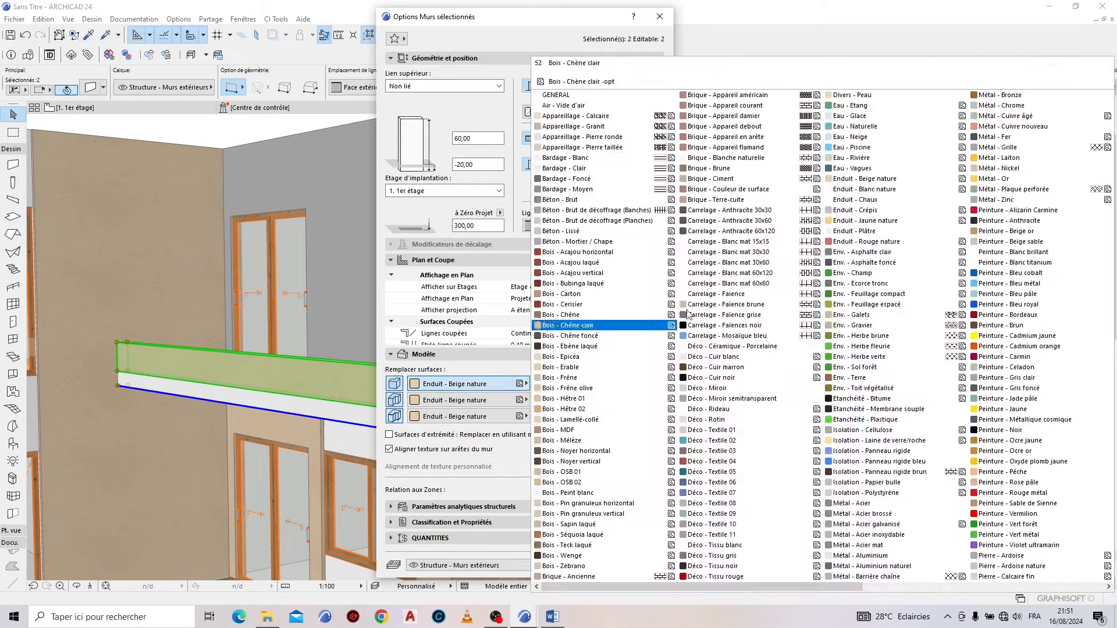
pyautogui.click(887, 196)
pyautogui.click(644, 559)
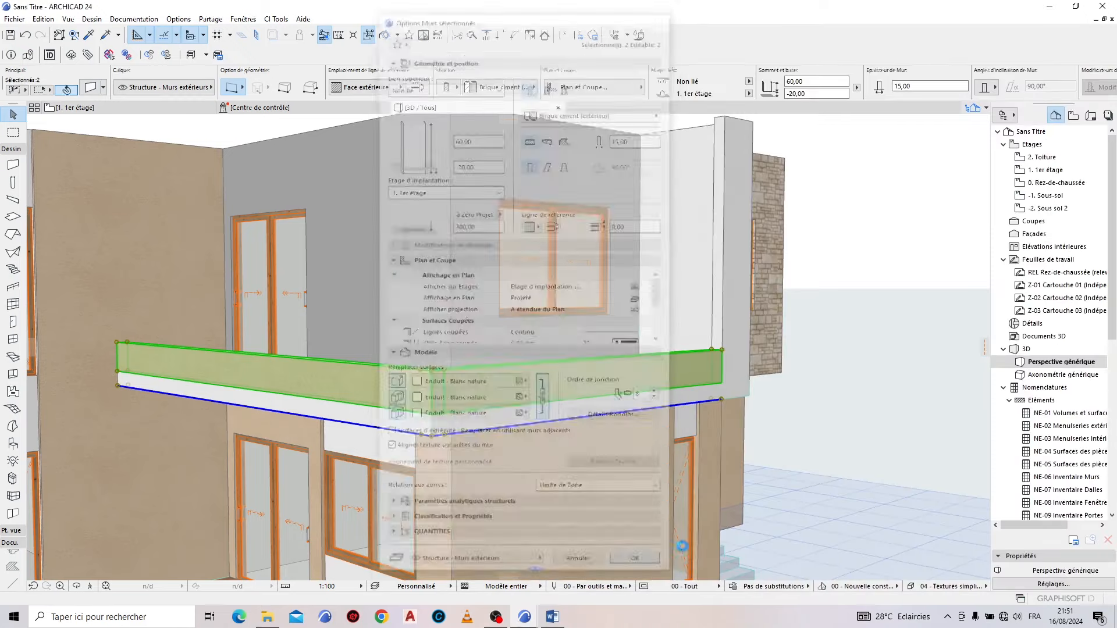
pyautogui.keyDown('shift'); pyautogui.moveTo(568, 515); pyautogui.dragTo(723, 406, button='middle'); pyautogui.keyUp('shift')
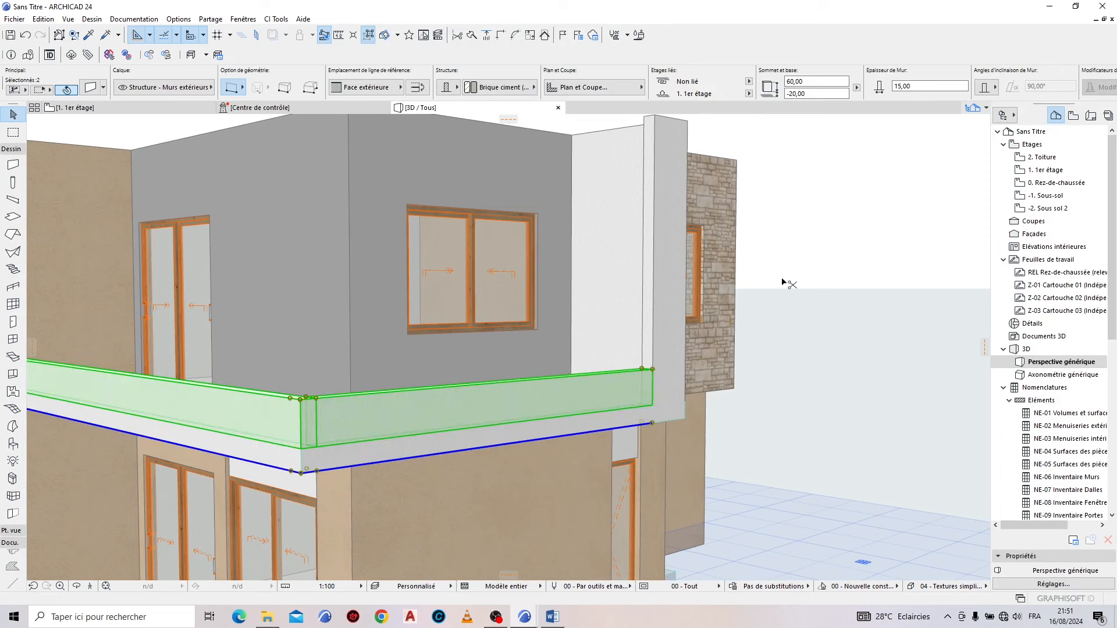
# Step: Copy both balcony parapet walls vertically so that their upper corner meets the top of the fin wall
pyautogui.hotkey('ctrl', 'd')
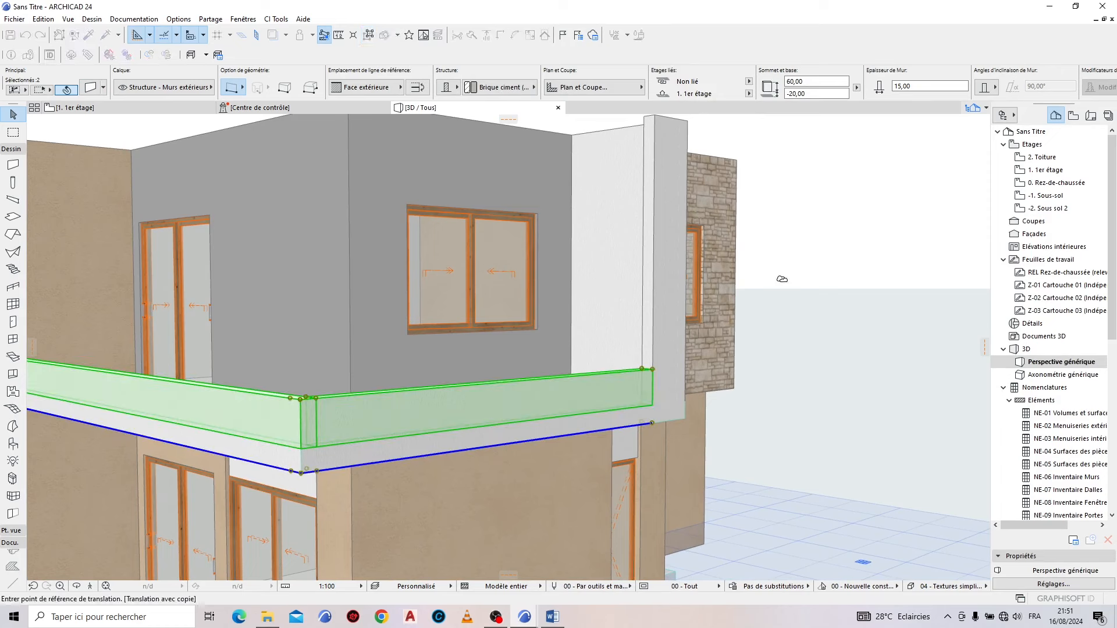
pyautogui.click(652, 368)
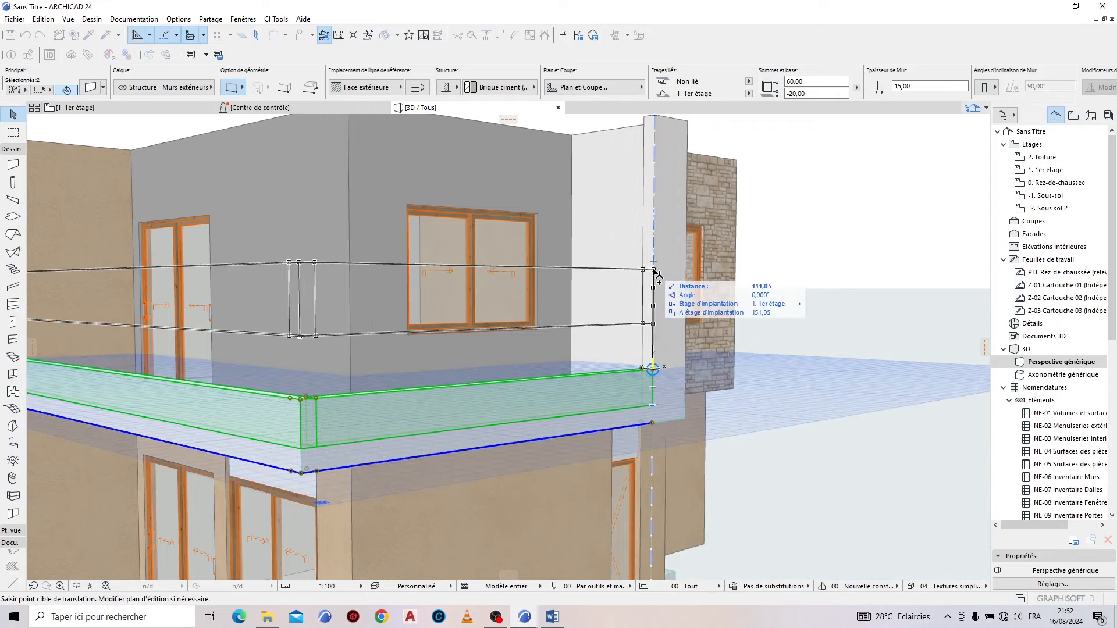
pyautogui.scroll(5, 658, 275)
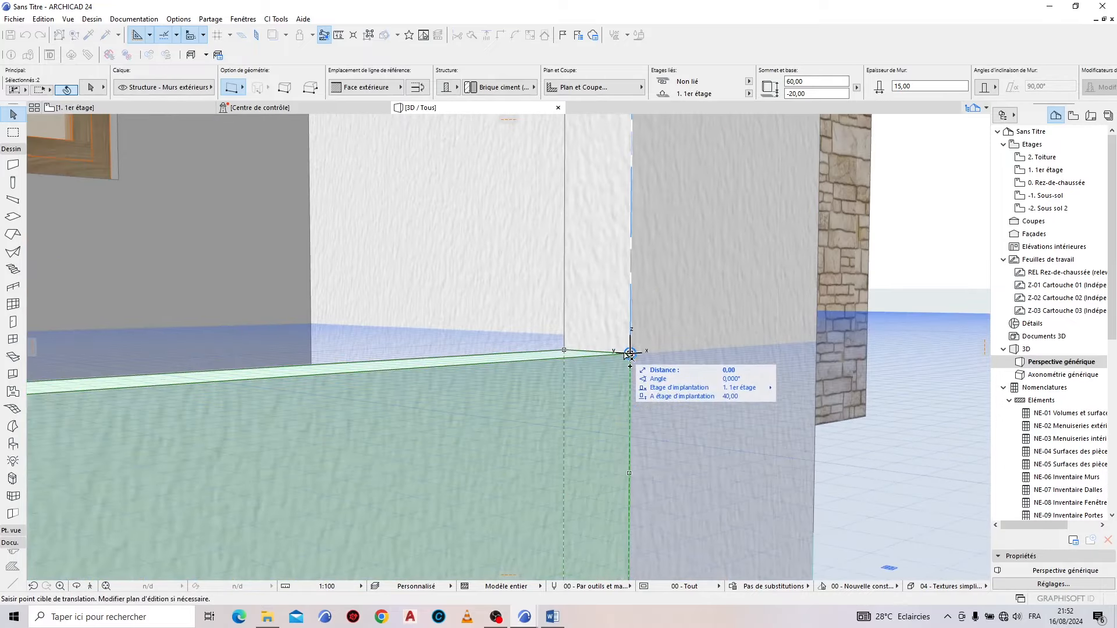
pyautogui.scroll(-5, 621, 421)
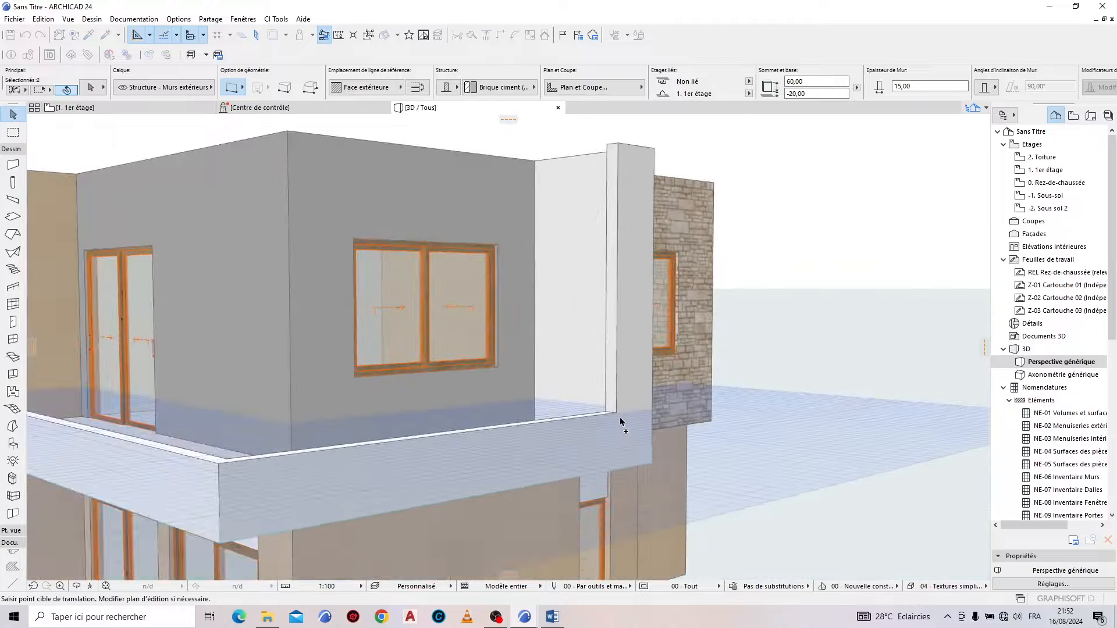
pyautogui.scroll(3, 620, 421)
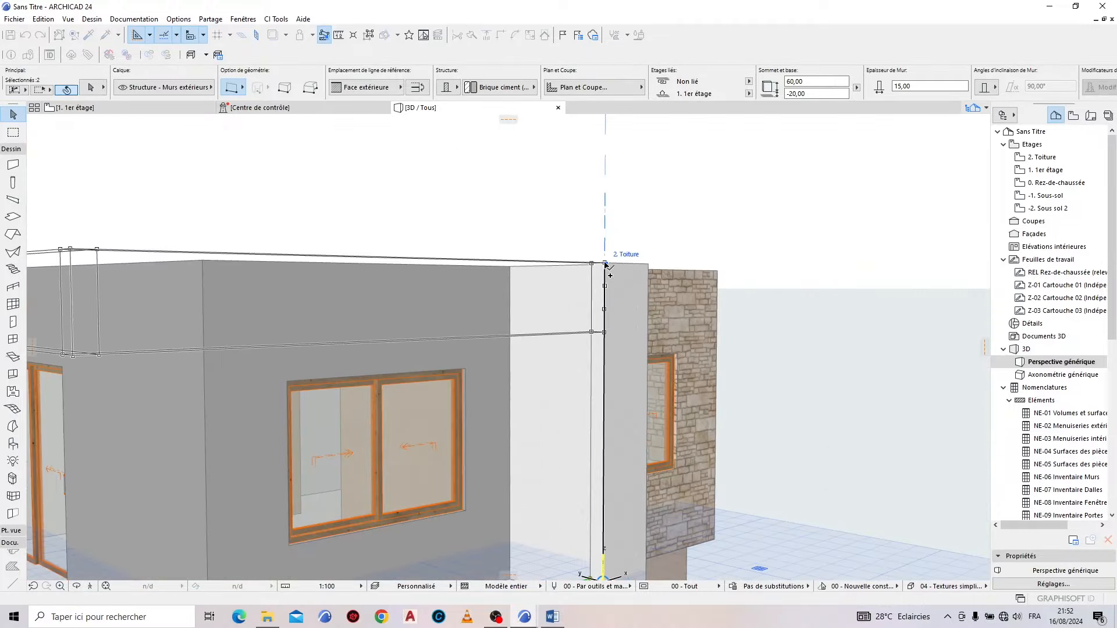
pyautogui.click(606, 264)
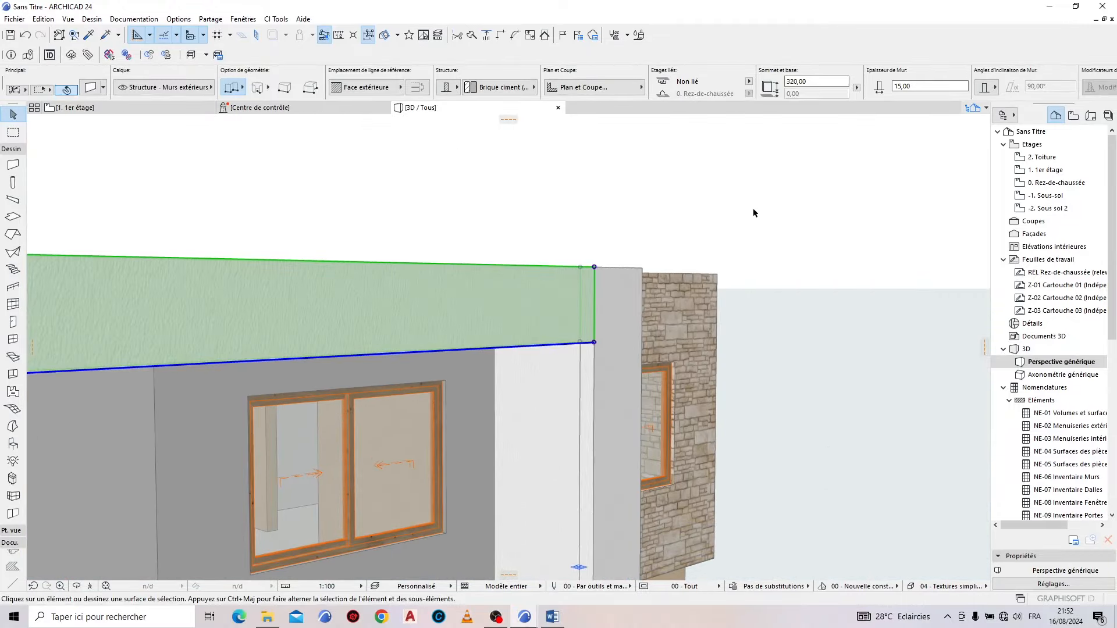
pyautogui.click(752, 210)
pyautogui.scroll(-5, 717, 233)
pyautogui.keyDown('shift'); pyautogui.moveTo(745, 377); pyautogui.dragTo(603, 428, button='middle'); pyautogui.keyUp('shift')
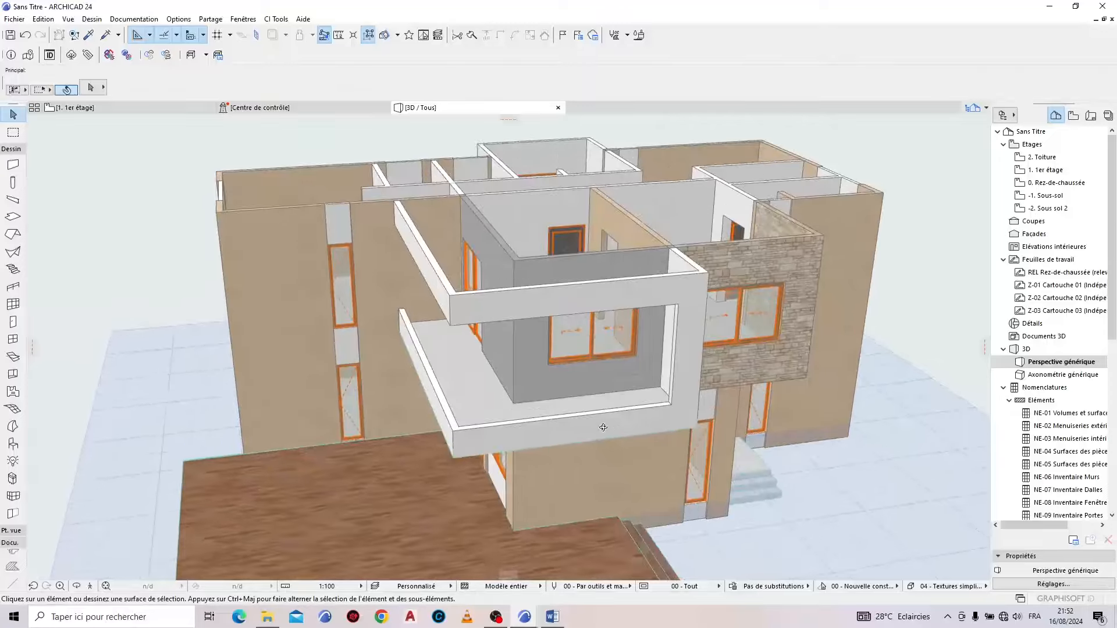
# Step: On the 2. Toiture plan, activate the Slab tool and check its default settings, keeping them as they are
pyautogui.press('F2')
pyautogui.press('Escape')
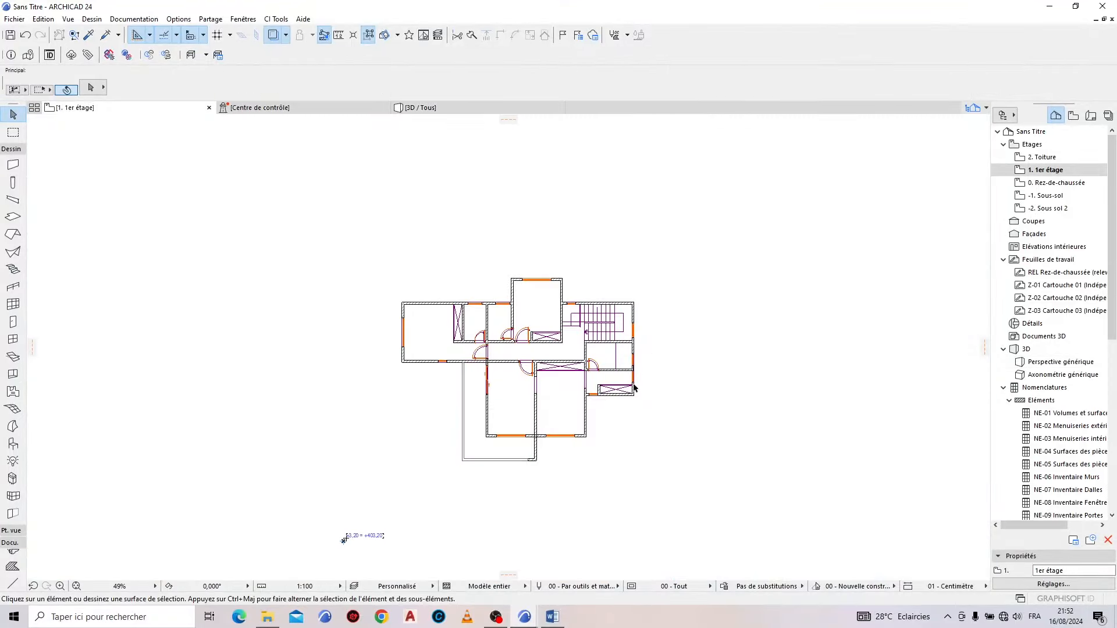
pyautogui.scroll(2, 621, 414)
pyautogui.hotkey('ctrl', 'Up')
pyautogui.scroll(2, 430, 392)
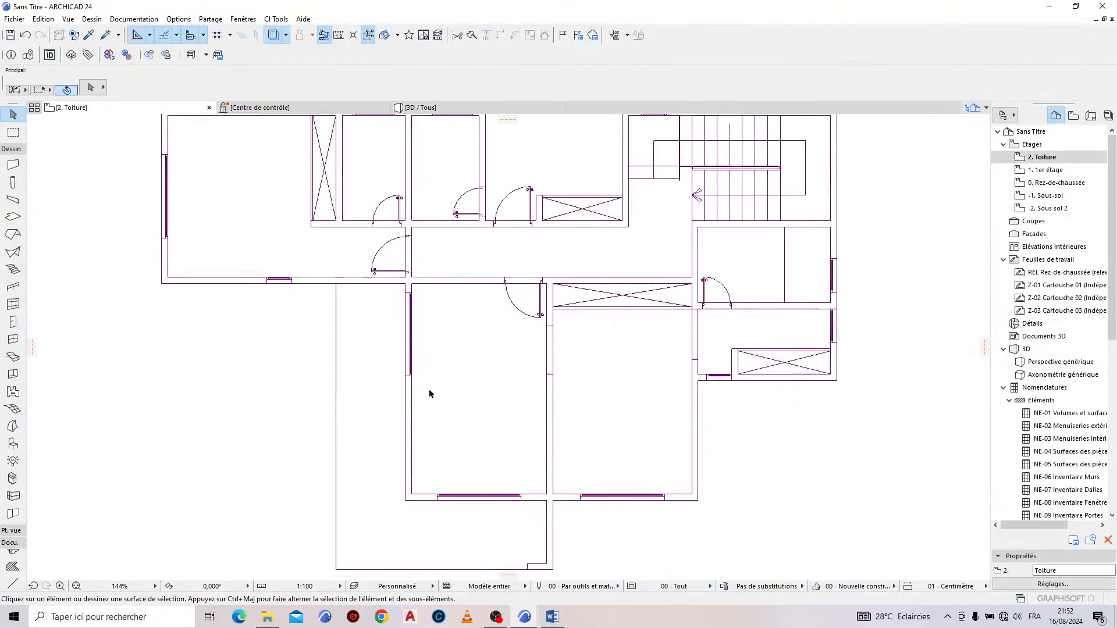
pyautogui.scroll(-2, 467, 417)
pyautogui.scroll(2, 478, 339)
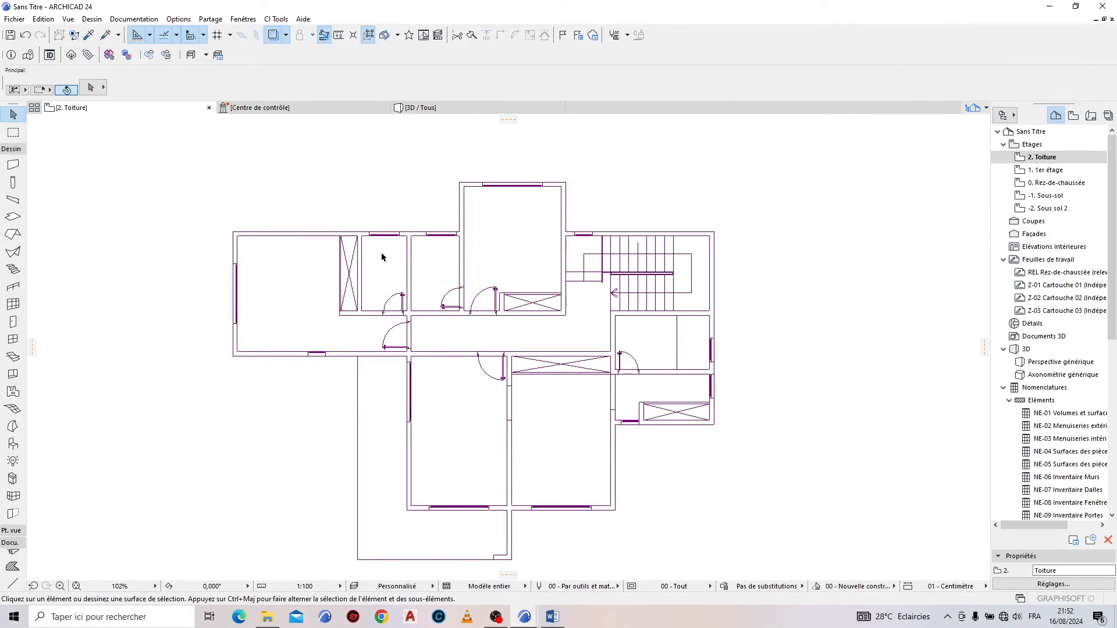
pyautogui.scroll(-1, 382, 257)
pyautogui.click(11, 219)
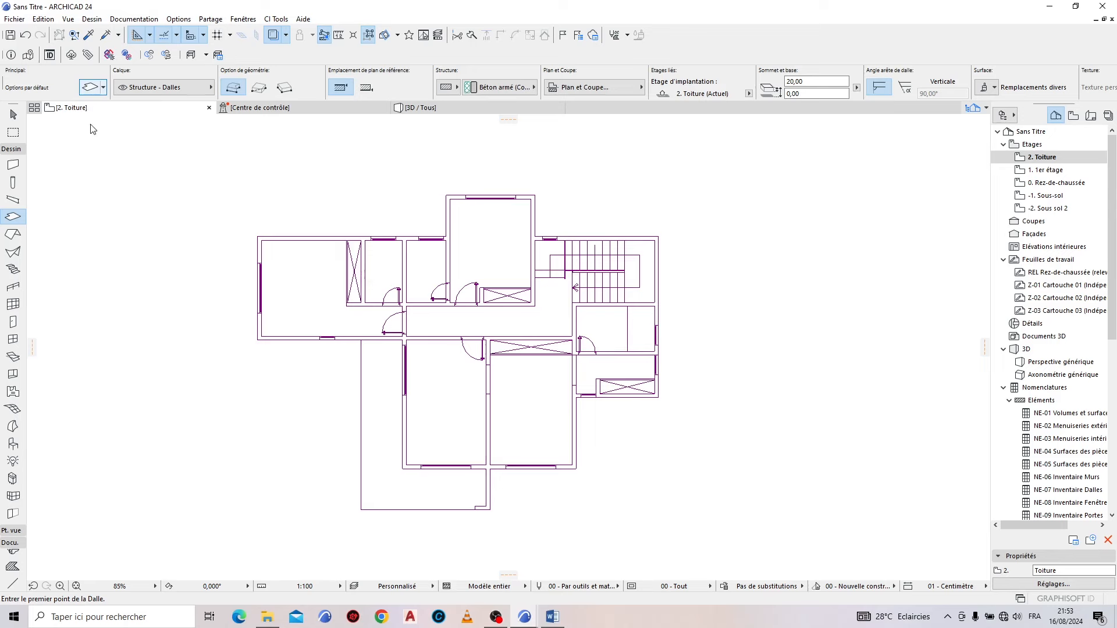
pyautogui.click(91, 87)
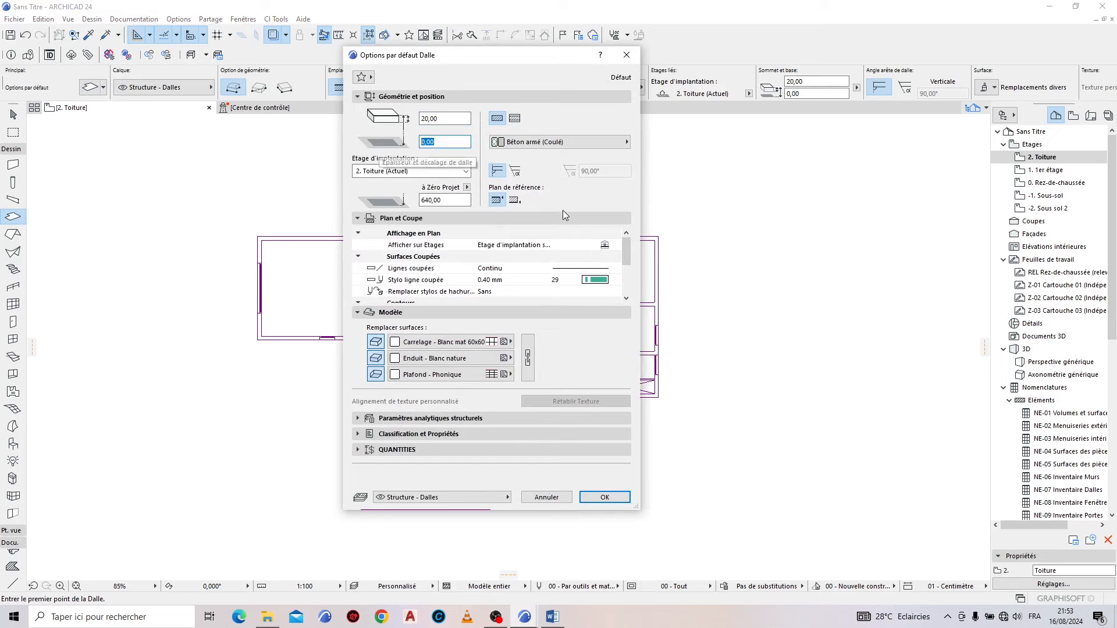
pyautogui.click(602, 497)
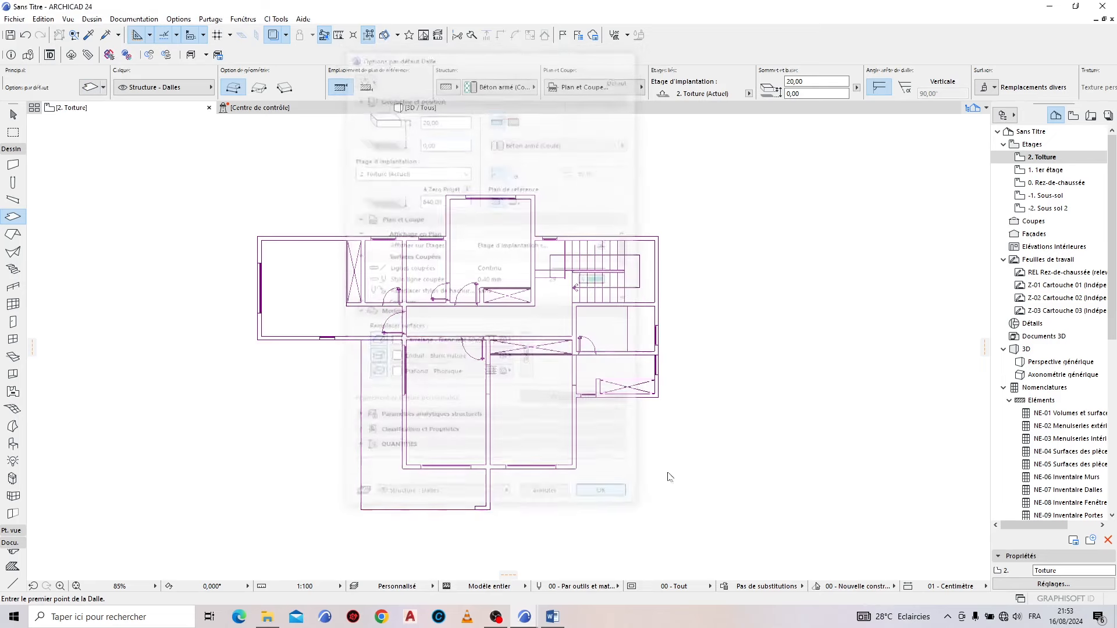
# Step: Start the roof slab outline at the west room's inner corner, tracing the inner faces of the northern exterior walls to the stairwell's outer corner
pyautogui.scroll(5, 271, 325)
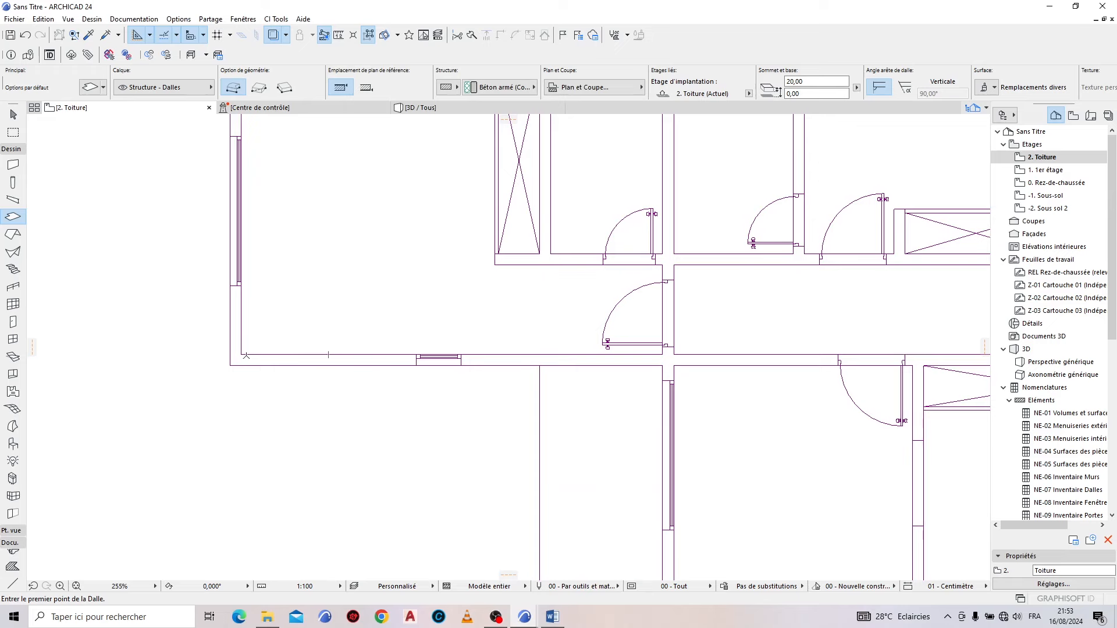
pyautogui.scroll(-5, 243, 351)
pyautogui.click(233, 201)
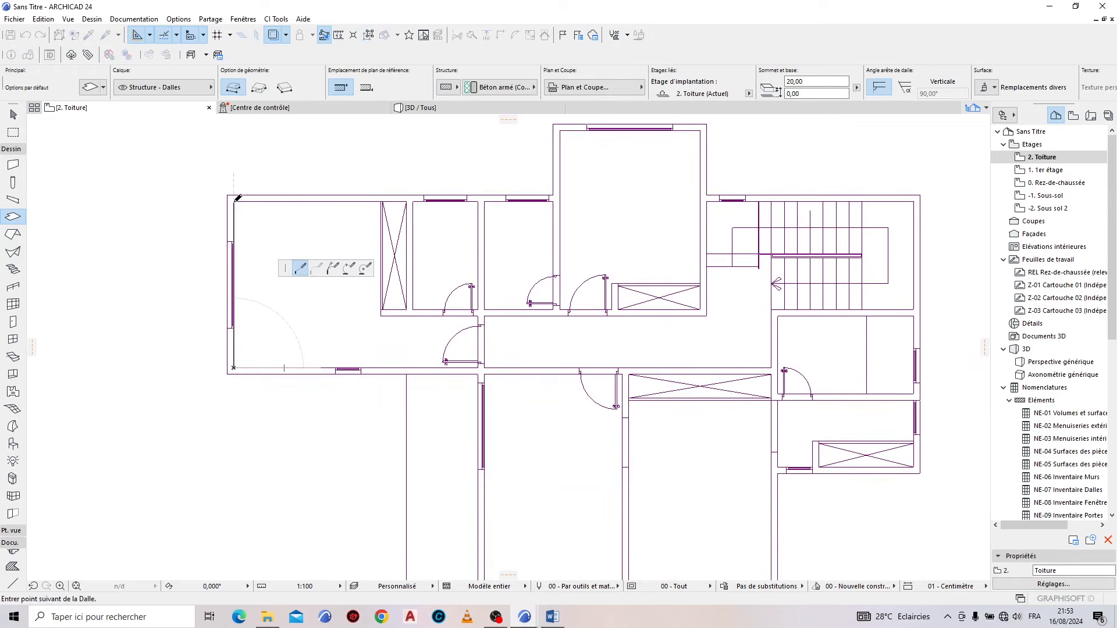
pyautogui.click(560, 202)
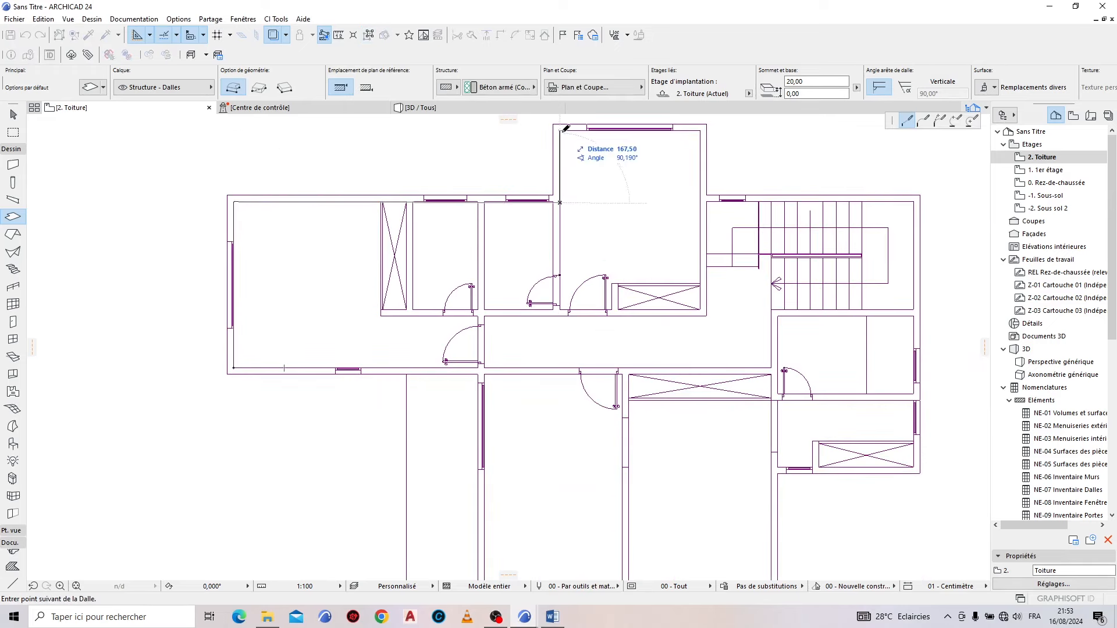
pyautogui.click(560, 130)
pyautogui.click(700, 131)
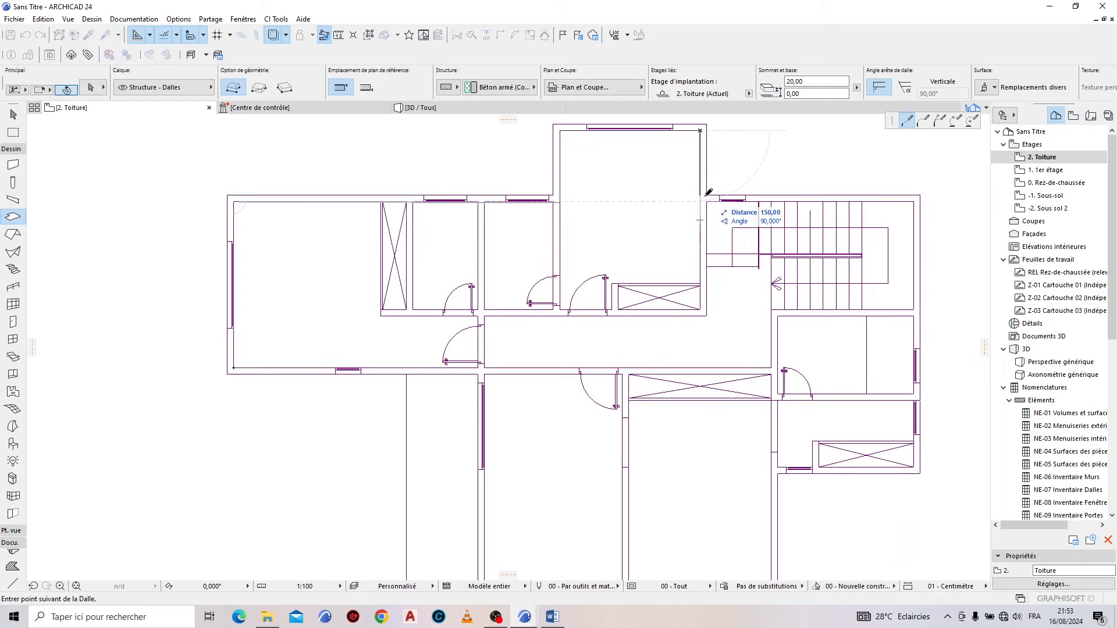
pyautogui.click(701, 202)
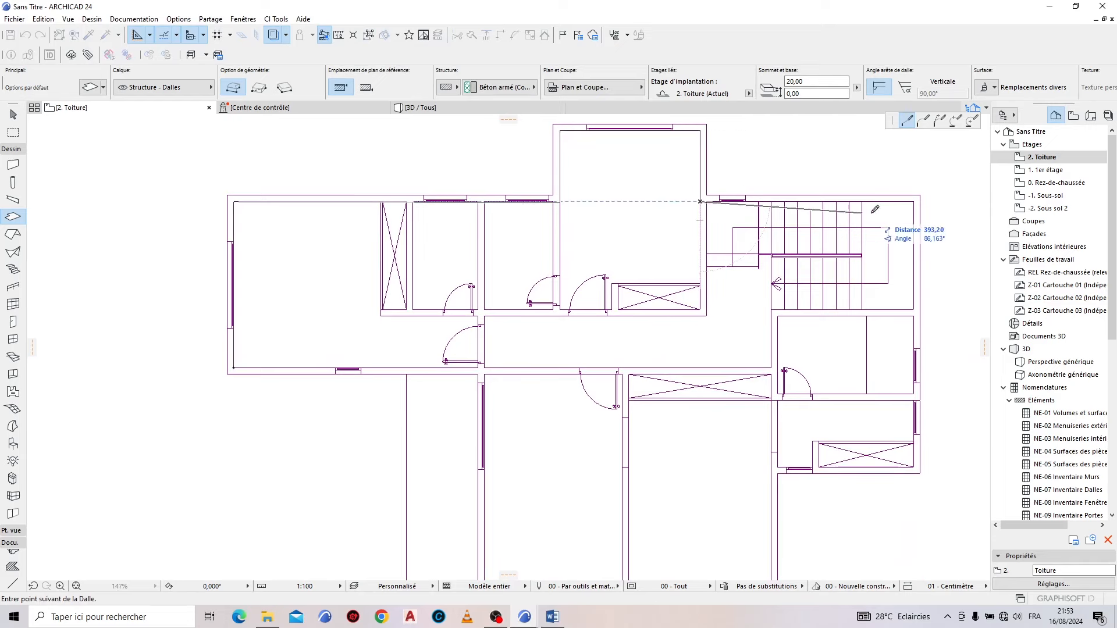
pyautogui.click(913, 202)
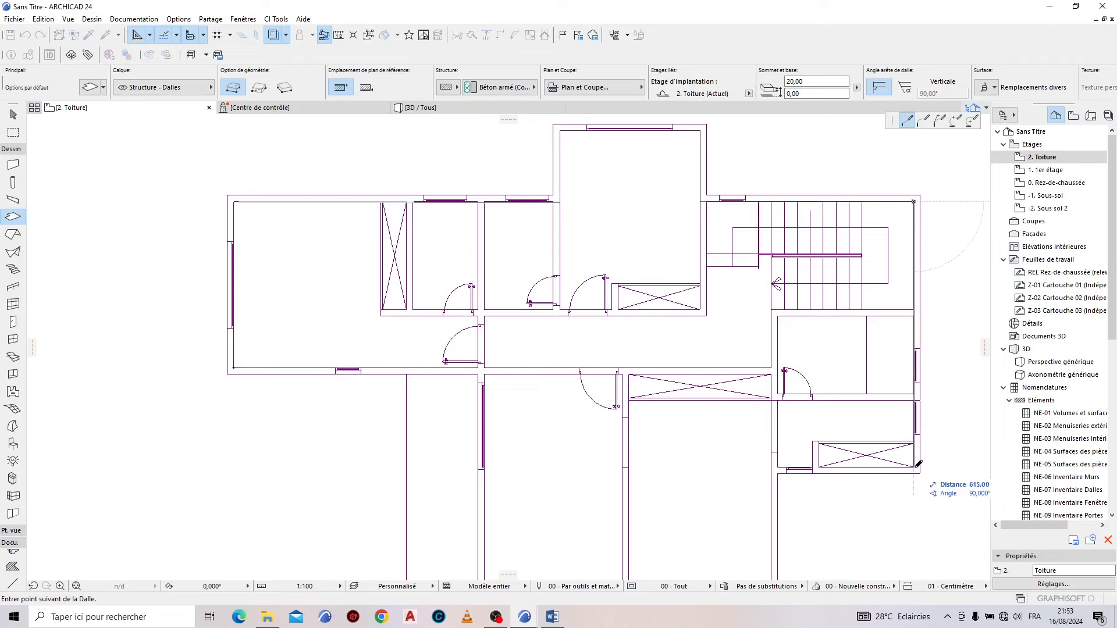
# Step: Continue the roof slab outline along the inner faces of the eastern and southern exterior walls to the fin wall
pyautogui.scroll(4, 768, 503)
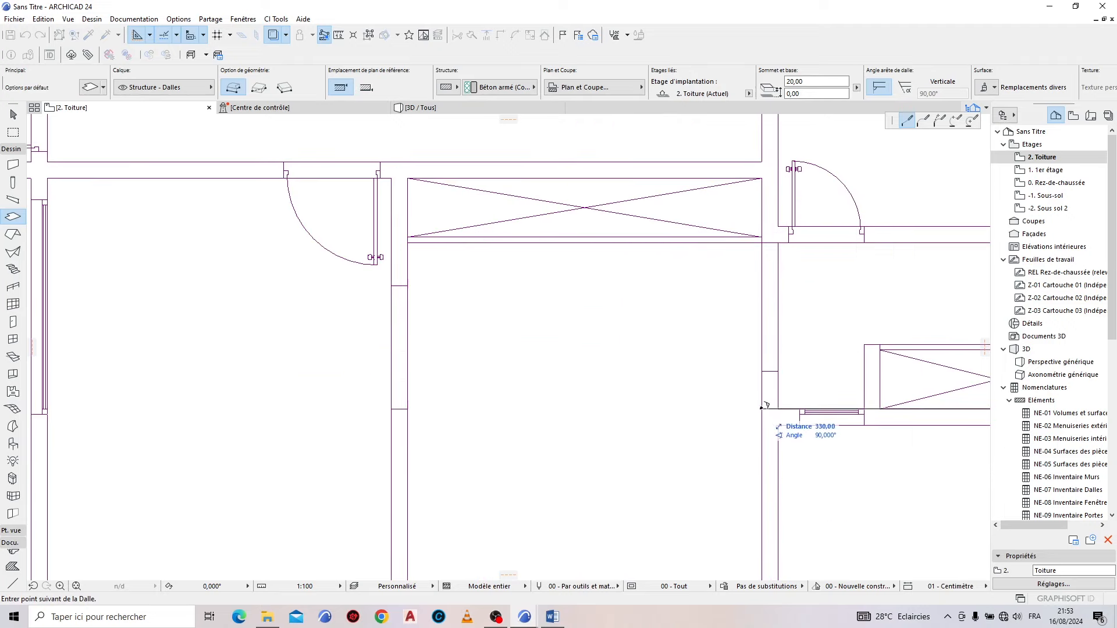
pyautogui.scroll(-4, 751, 383)
pyautogui.scroll(3, 693, 432)
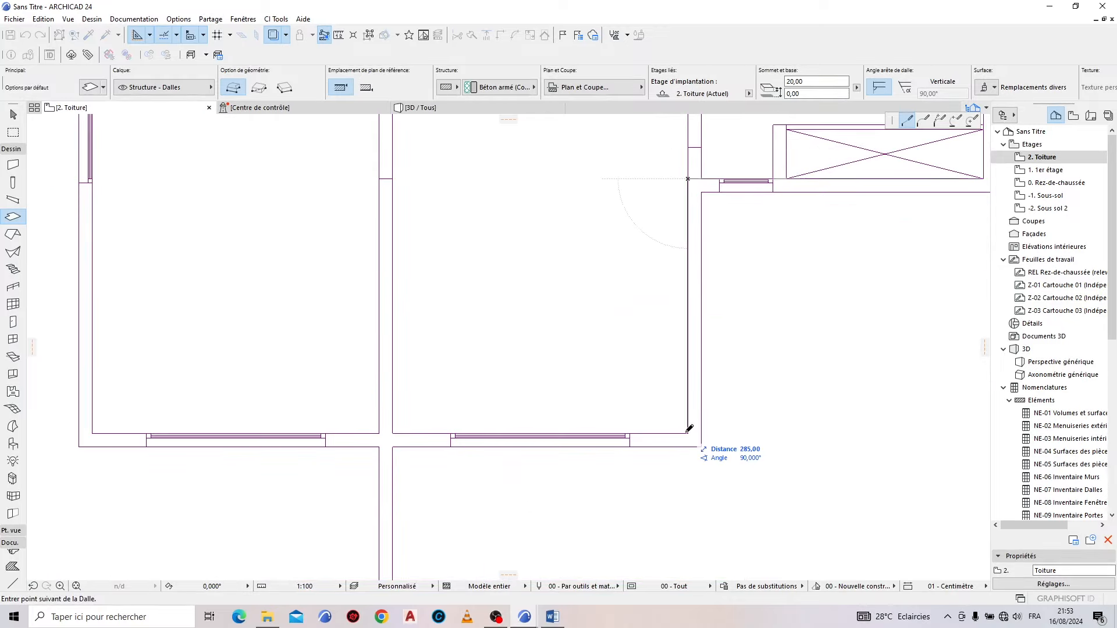
pyautogui.scroll(-4, 691, 429)
pyautogui.scroll(2, 848, 374)
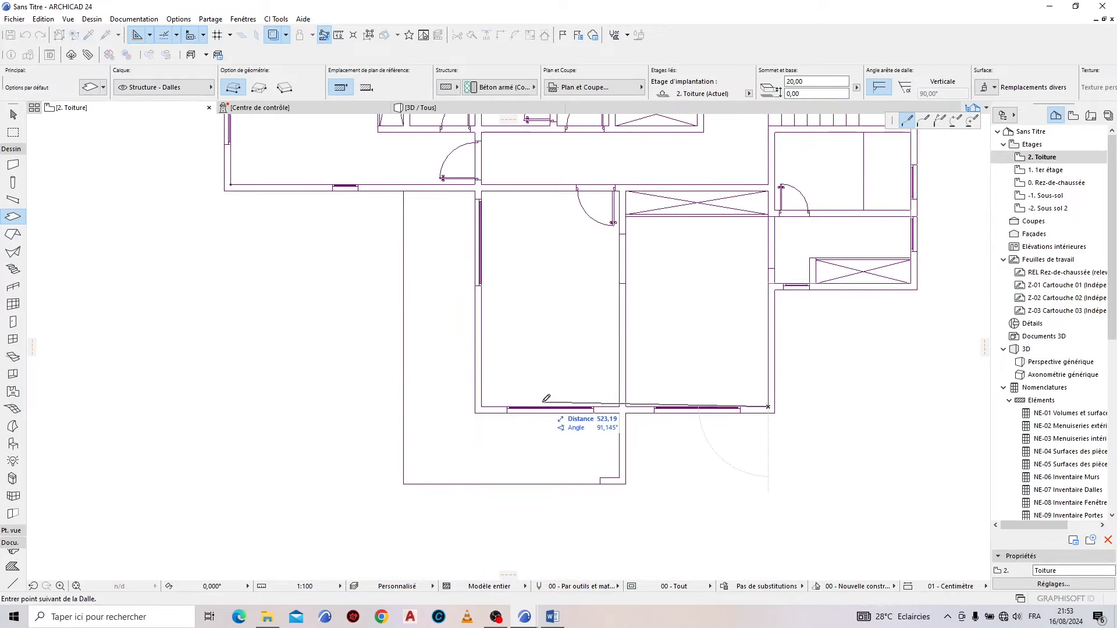
pyautogui.scroll(2, 626, 405)
pyautogui.scroll(2, 626, 406)
pyautogui.click(618, 403)
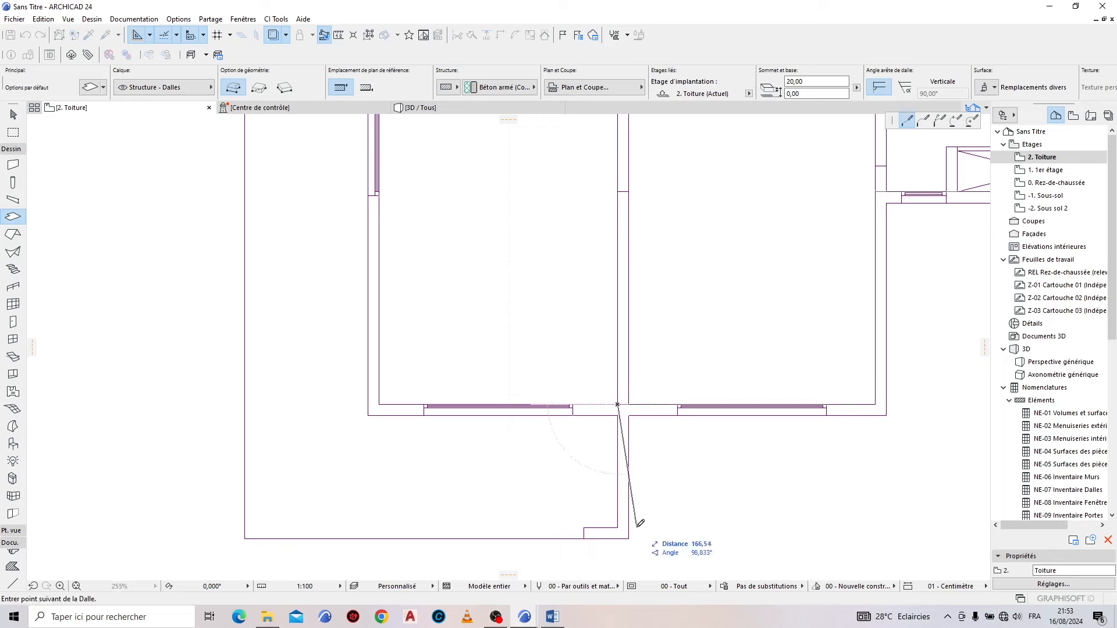
# Step: Run the slab outline down the fin wall and 485 cm along the balcony parapet's inner face, and close it along the west room's wall
pyautogui.click(619, 526)
pyautogui.scroll(-4, 640, 442)
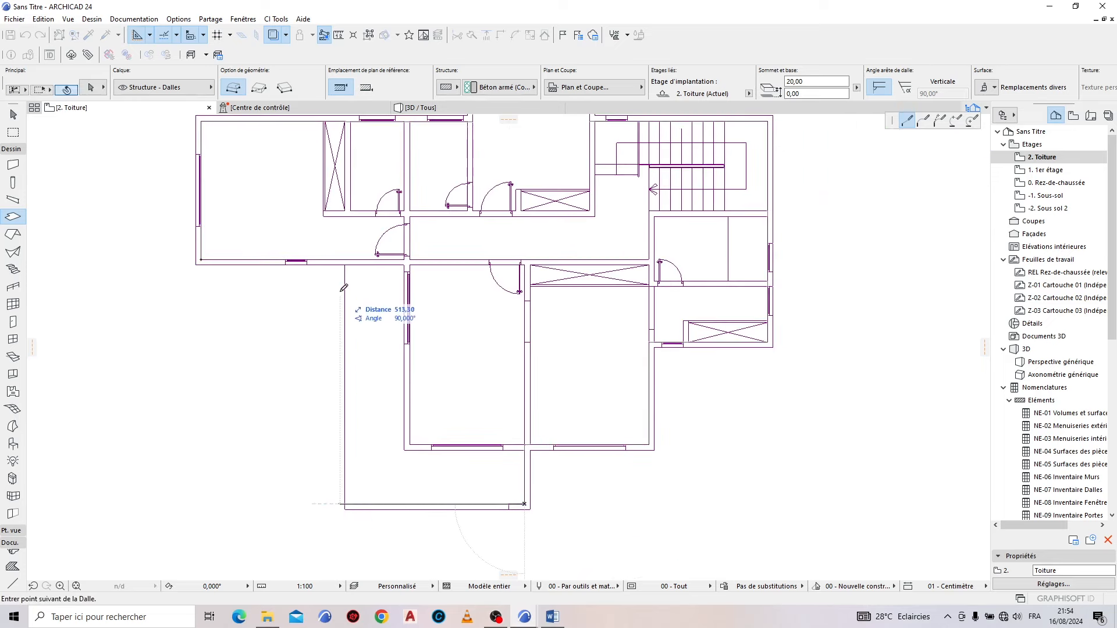
pyautogui.scroll(4, 344, 287)
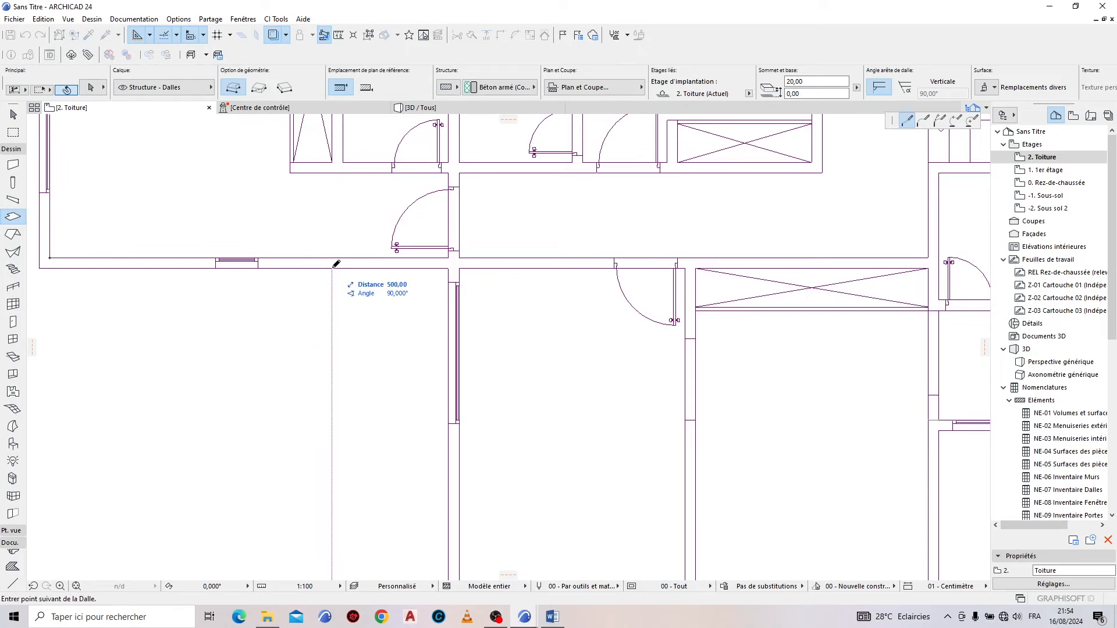
pyautogui.scroll(-4, 366, 448)
pyautogui.scroll(8, 367, 494)
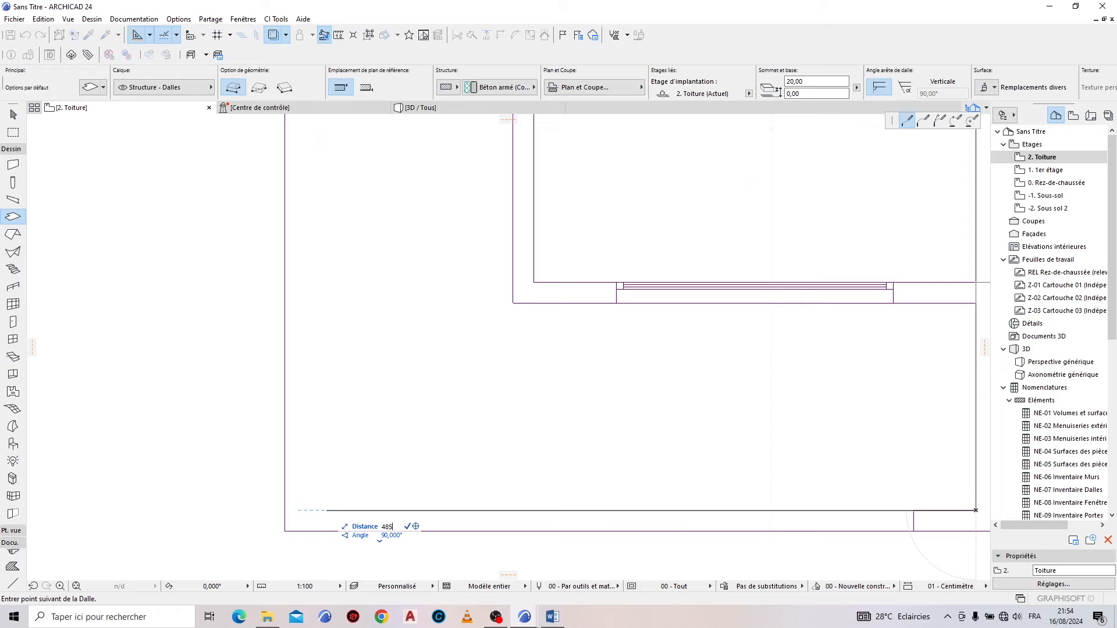
pyautogui.click(308, 508)
pyautogui.scroll(-3, 378, 465)
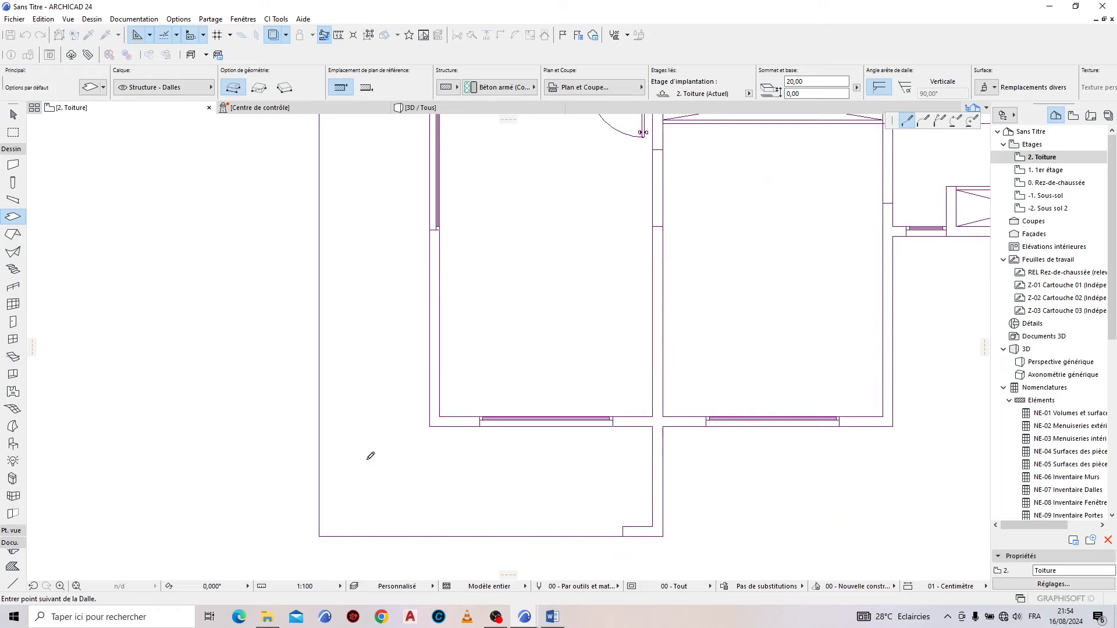
pyautogui.scroll(5, 355, 238)
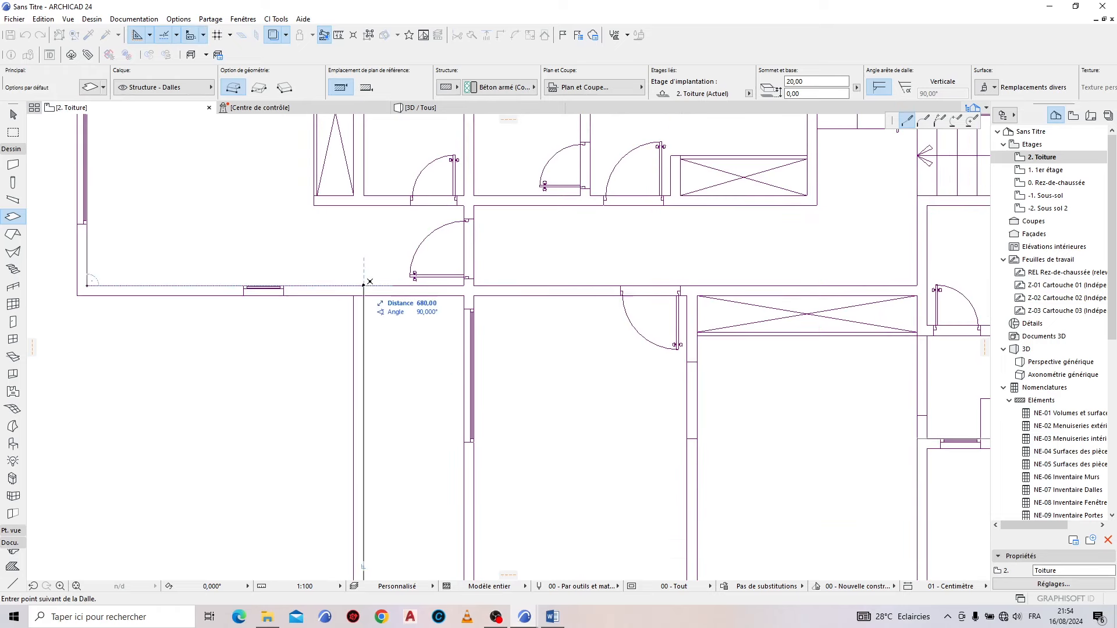
pyautogui.click(364, 285)
pyautogui.click(88, 285)
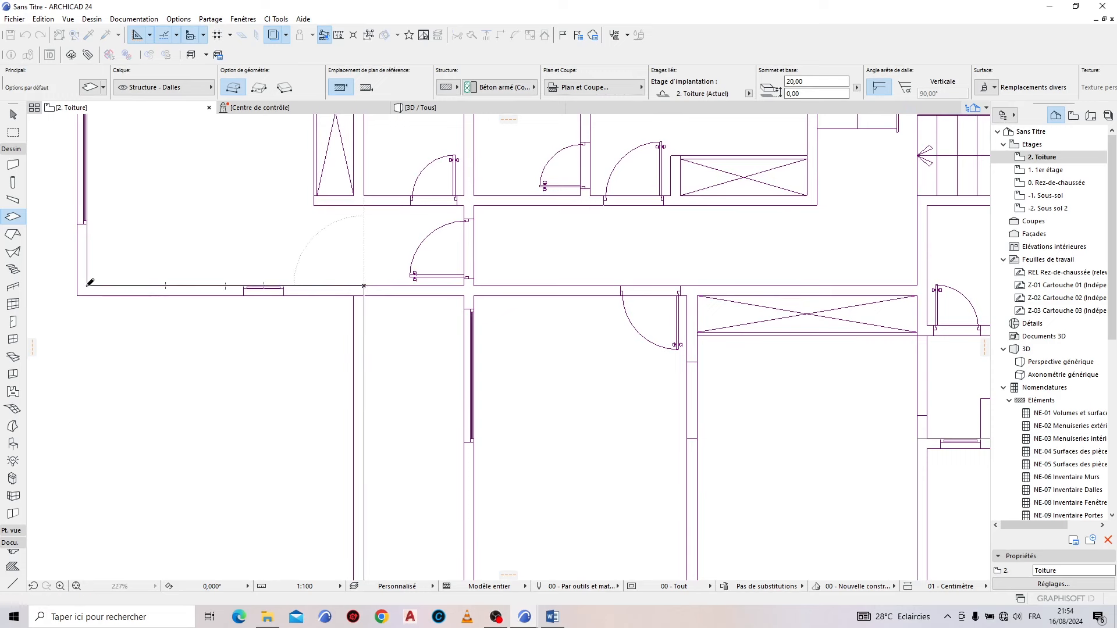
# Step: In the 3D view, move the roof slab vertically down so its lower corner aligns with the top of the balcony frame's opening
pyautogui.click(508, 110)
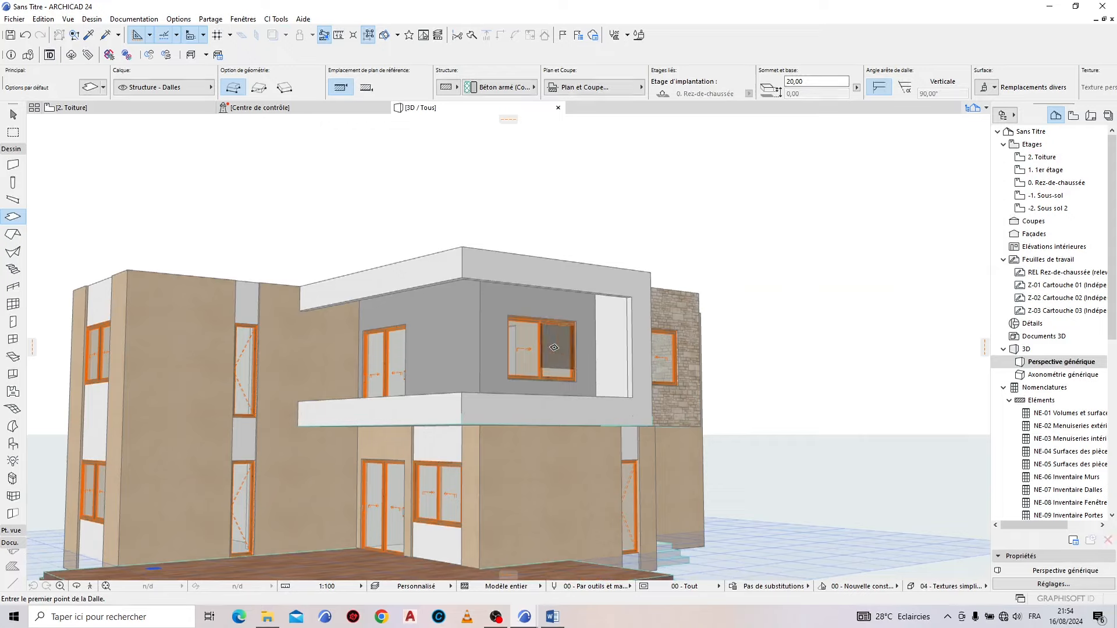
pyautogui.scroll(5, 561, 393)
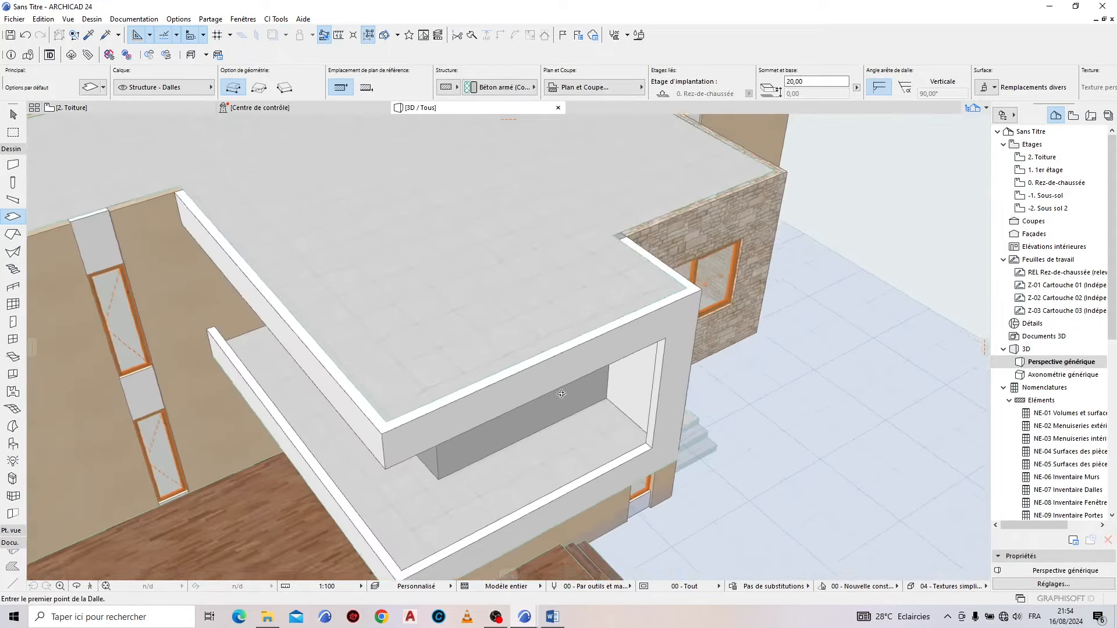
pyautogui.keyDown('shift'); pyautogui.moveTo(561, 394); pyautogui.dragTo(580, 342, button='middle'); pyautogui.keyUp('shift')
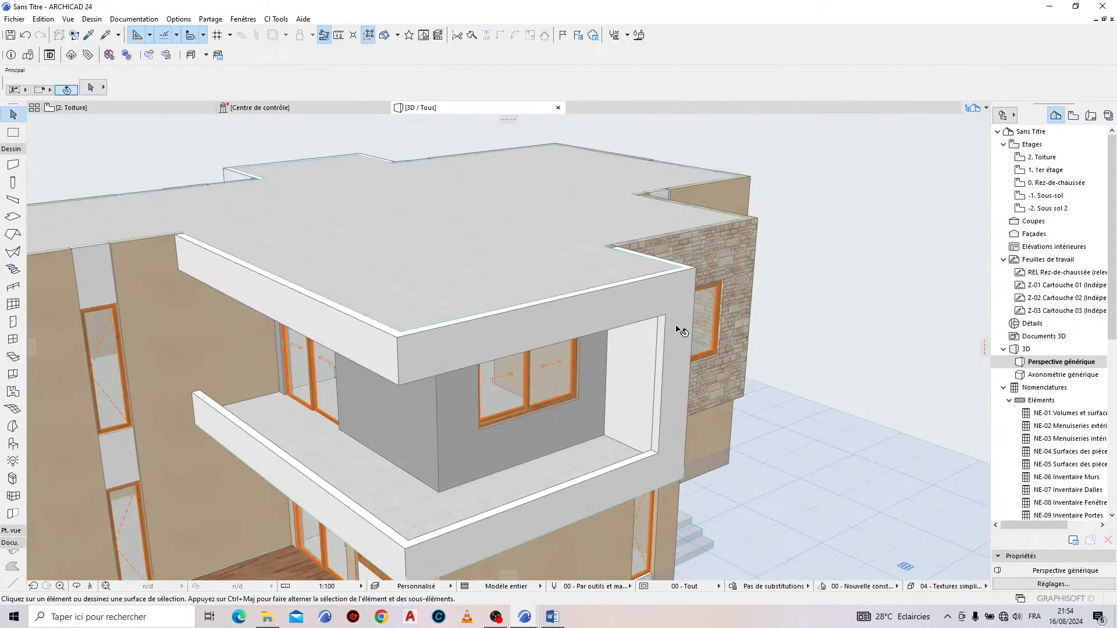
pyautogui.scroll(3, 678, 324)
pyautogui.keyDown('shift'); pyautogui.click(576, 256); pyautogui.keyUp('shift')
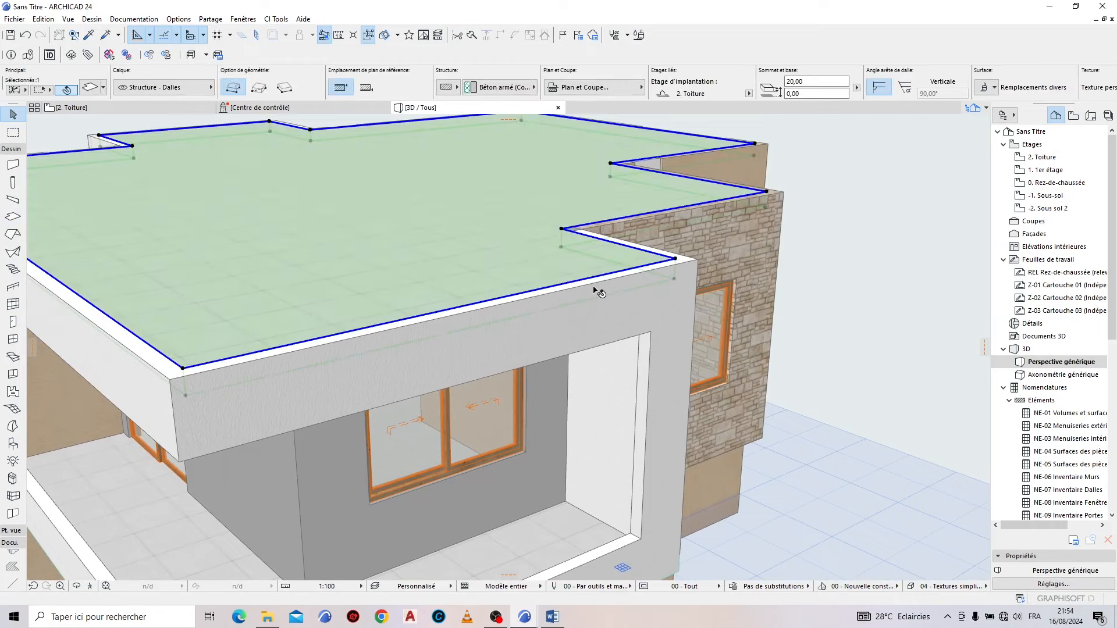
pyautogui.hotkey('ctrl', 'd')
pyautogui.scroll(2, 705, 308)
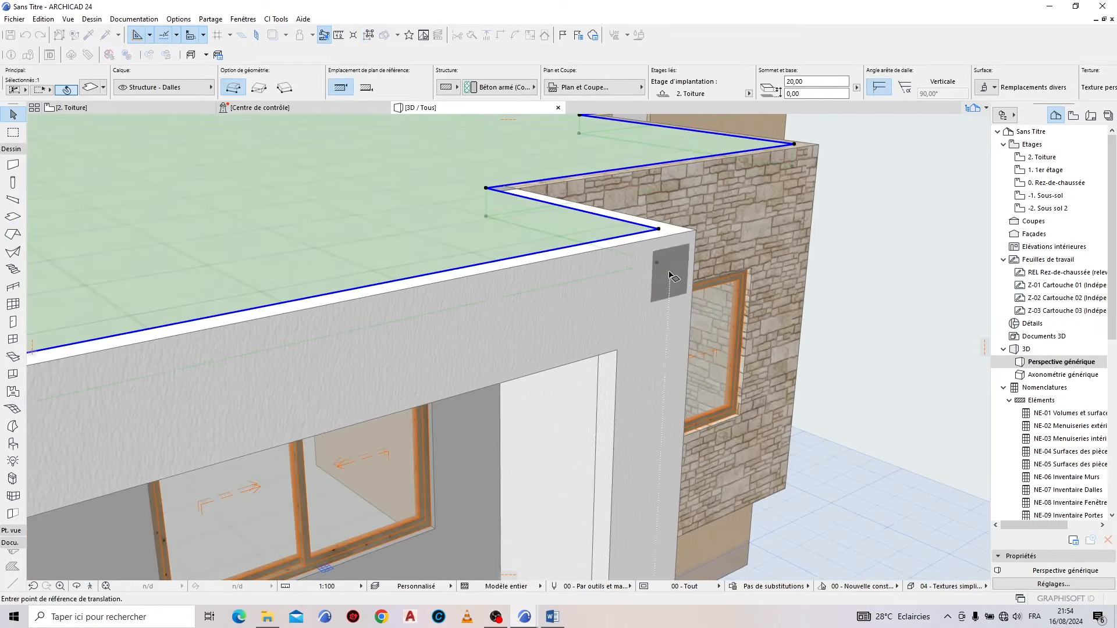
pyautogui.click(658, 265)
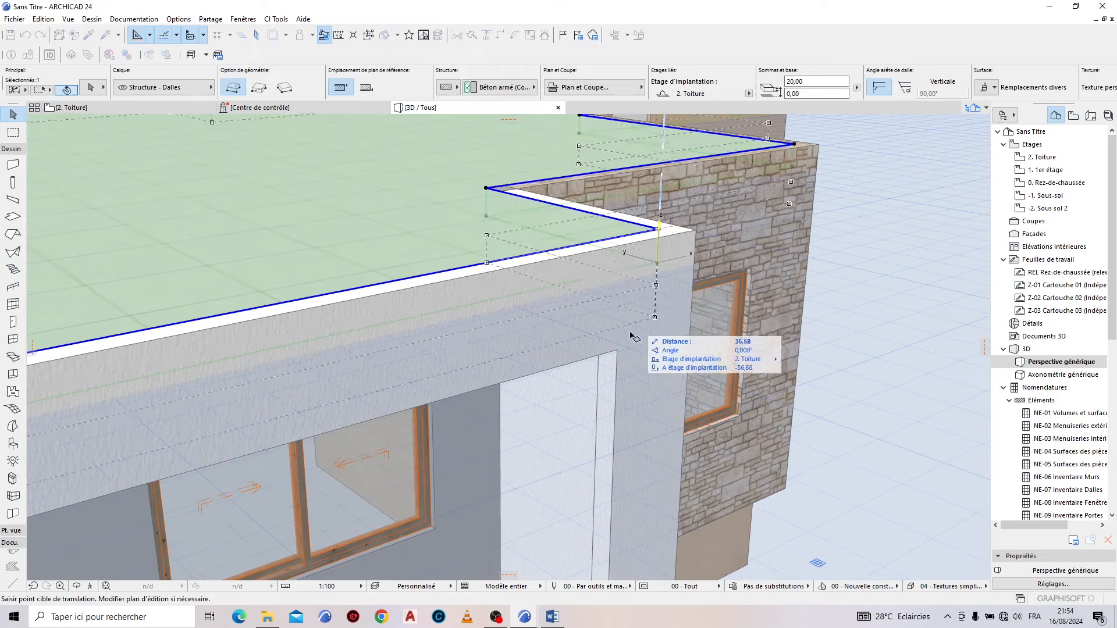
pyautogui.click(616, 352)
pyautogui.click(890, 272)
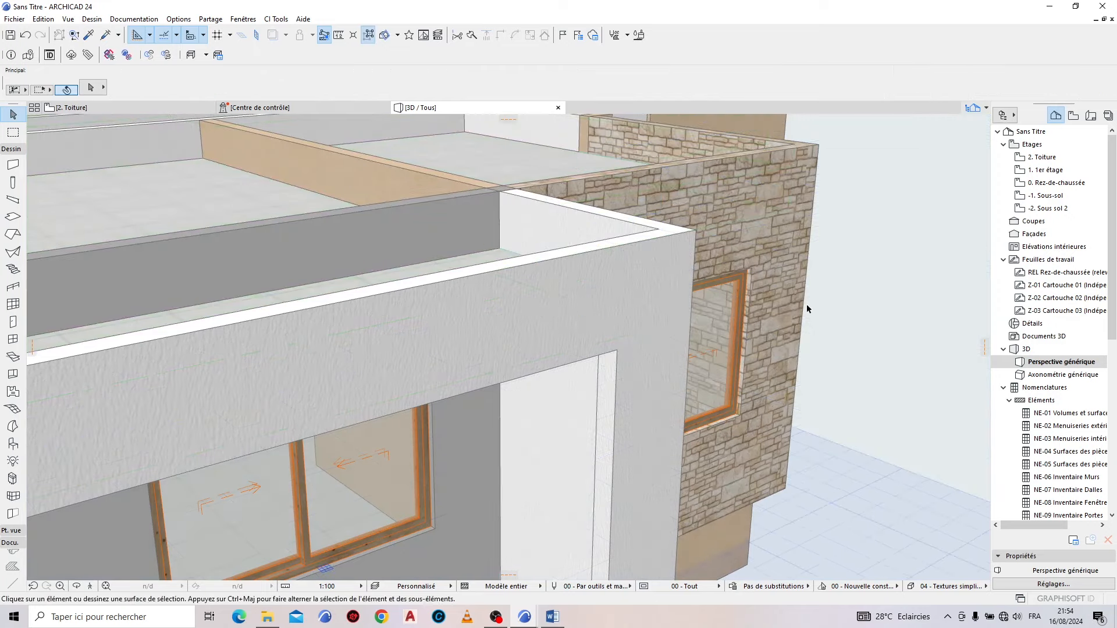
# Step: Inspect the lowered roof slab from several angles, and select all walls on the 1. 1er étage plan
pyautogui.scroll(-3, 803, 299)
pyautogui.scroll(6, 675, 360)
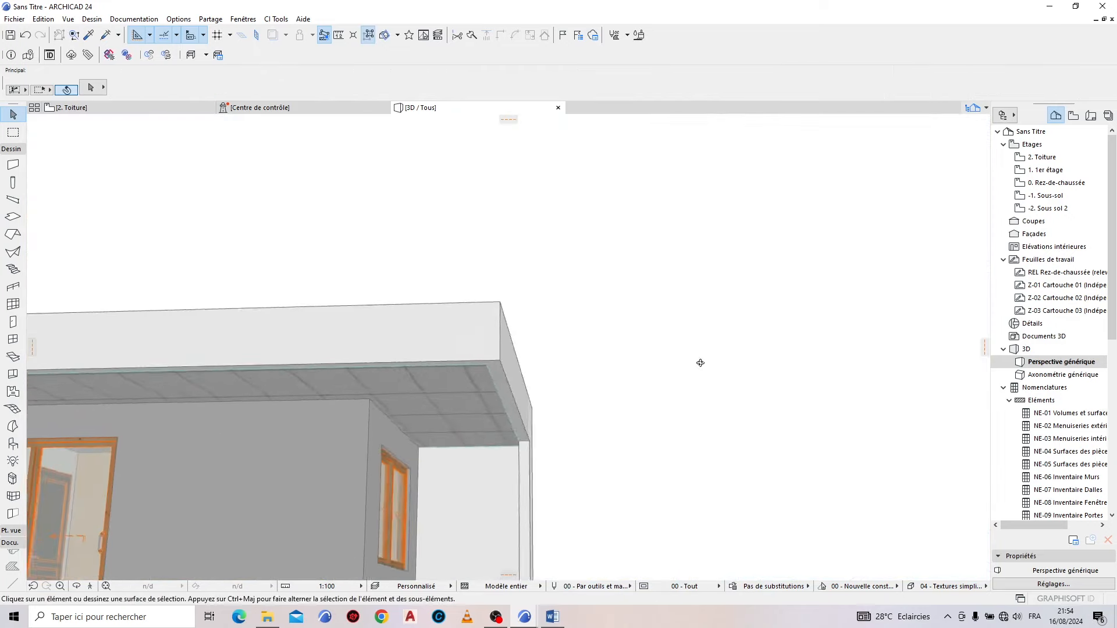
pyautogui.scroll(-6, 672, 371)
pyautogui.scroll(5, 785, 440)
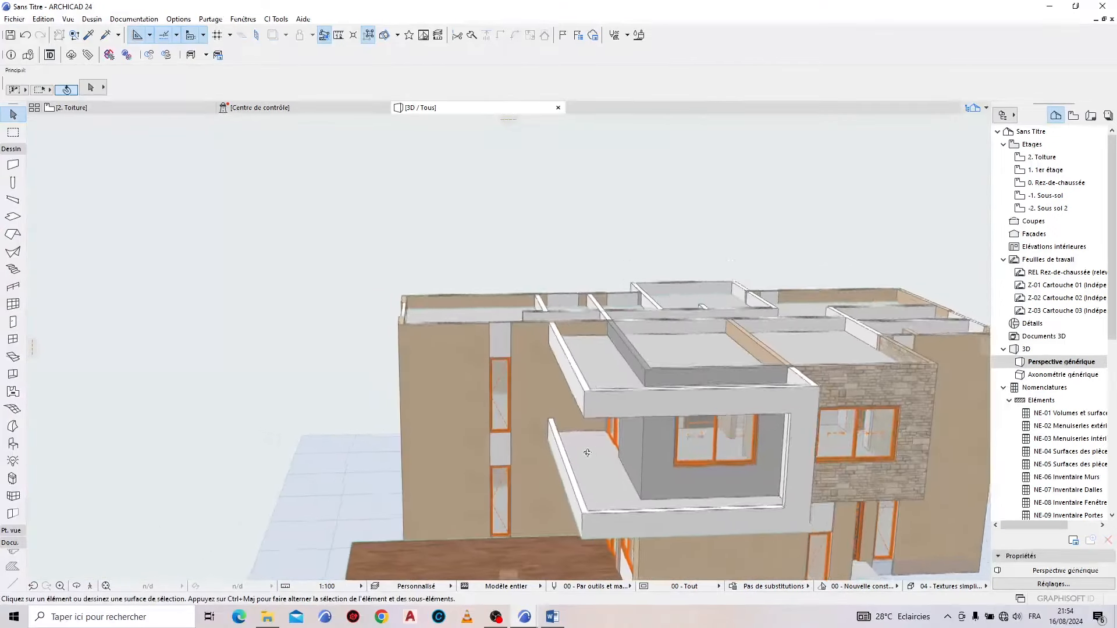
pyautogui.scroll(-4, 784, 441)
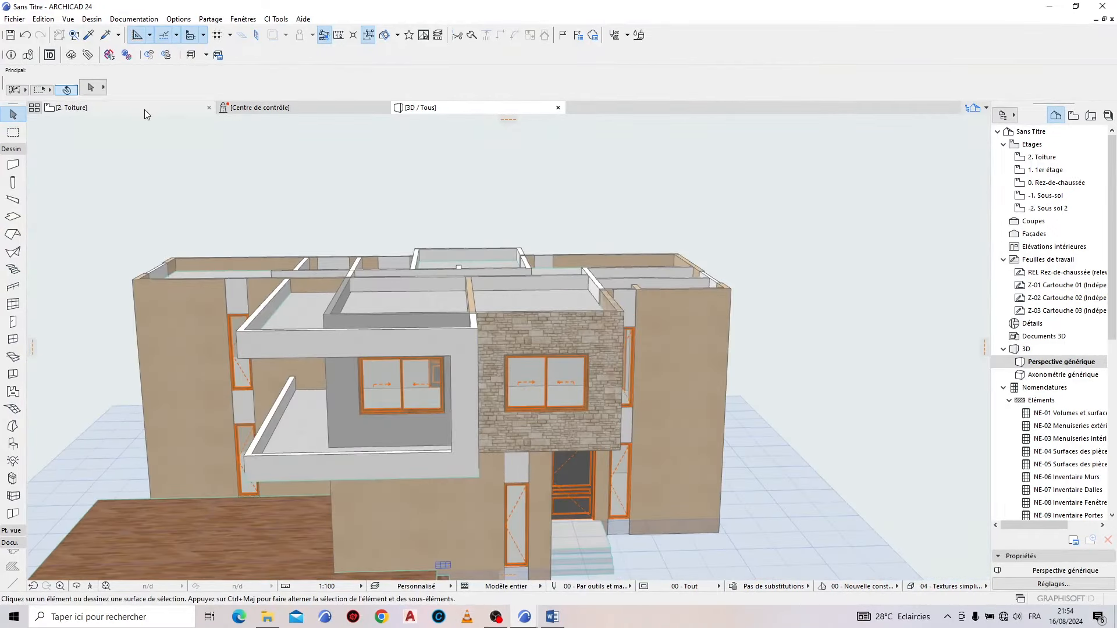
pyautogui.click(145, 110)
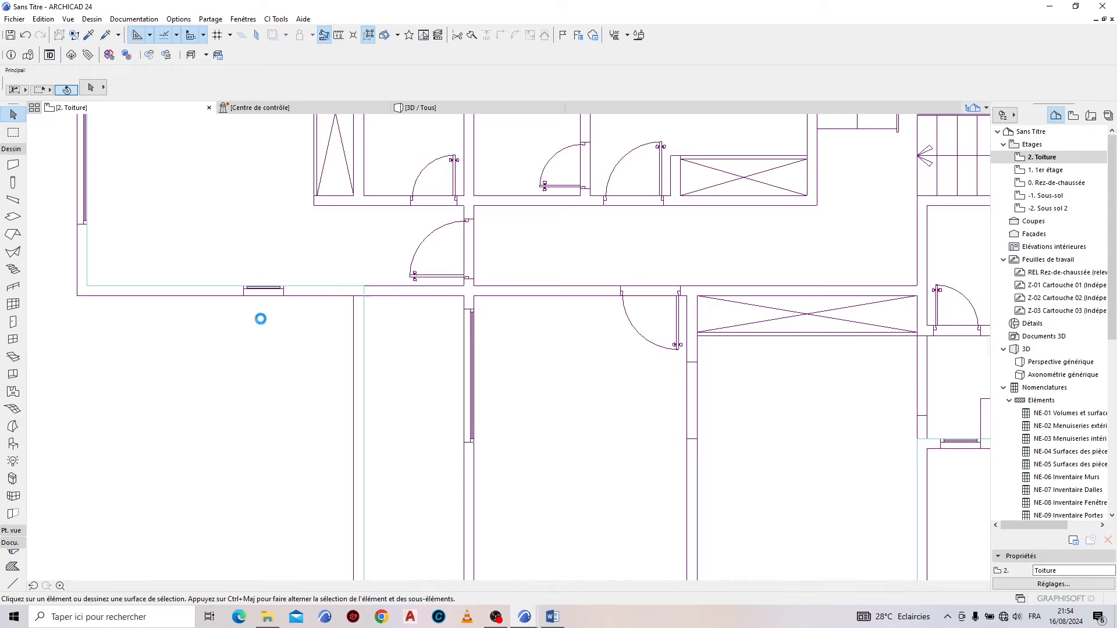
pyautogui.hotkey('ctrl', 'Down')
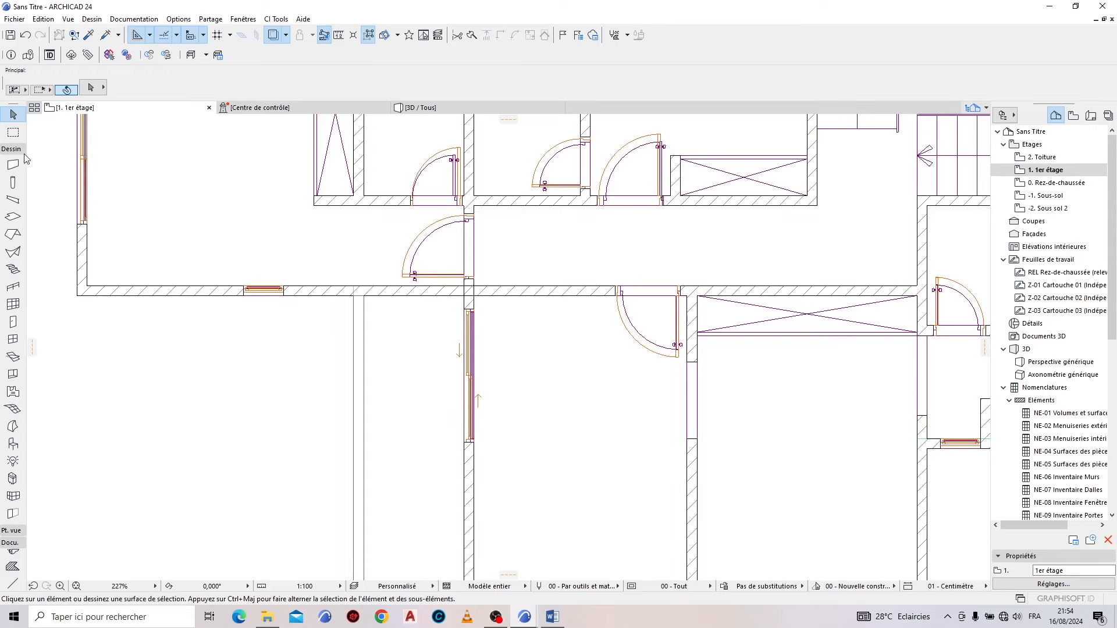
pyautogui.click(12, 165)
pyautogui.hotkey('ctrl', 'a')
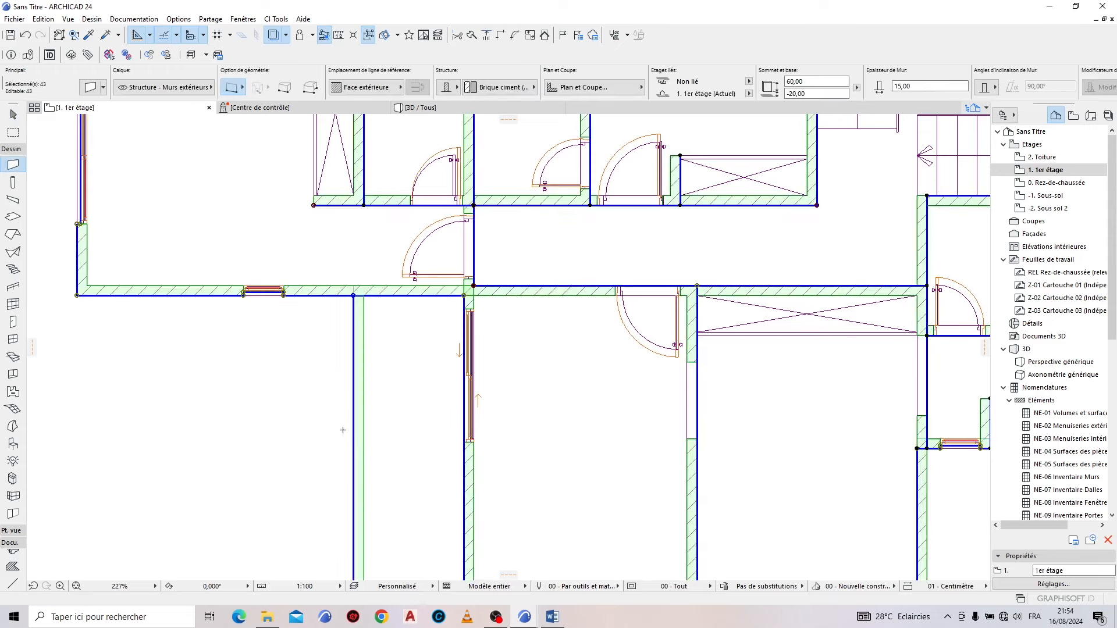
# Step: Remove the two balcony parapet walls and the fin wall with its short return from the wall selection
pyautogui.scroll(-6, 512, 297)
pyautogui.scroll(3, 462, 427)
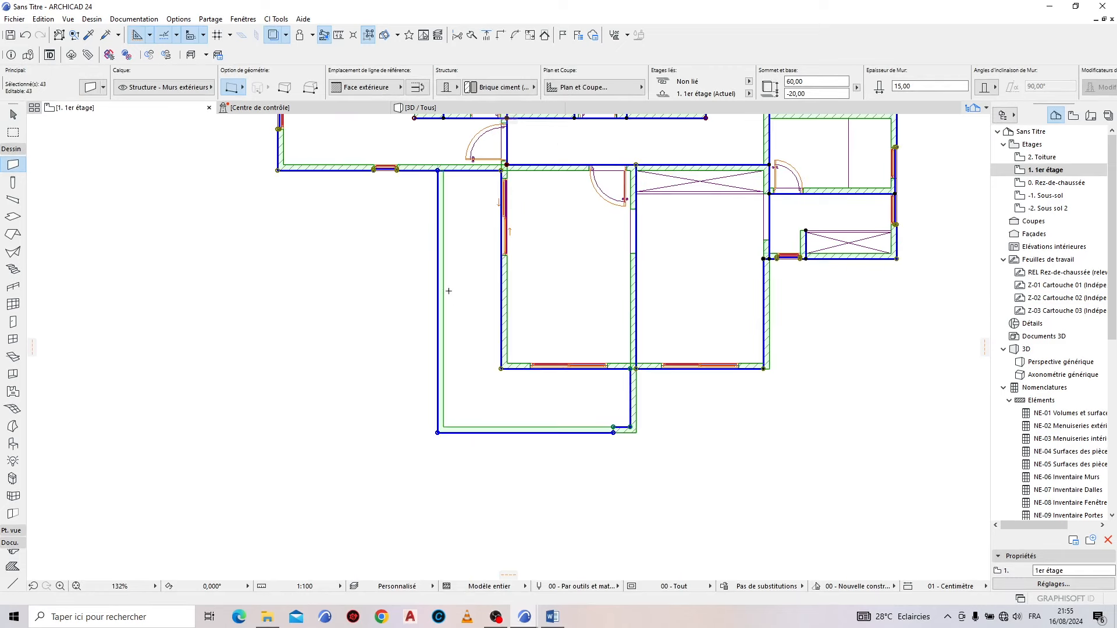
pyautogui.keyDown('shift'); pyautogui.click(443, 272); pyautogui.keyUp('shift')
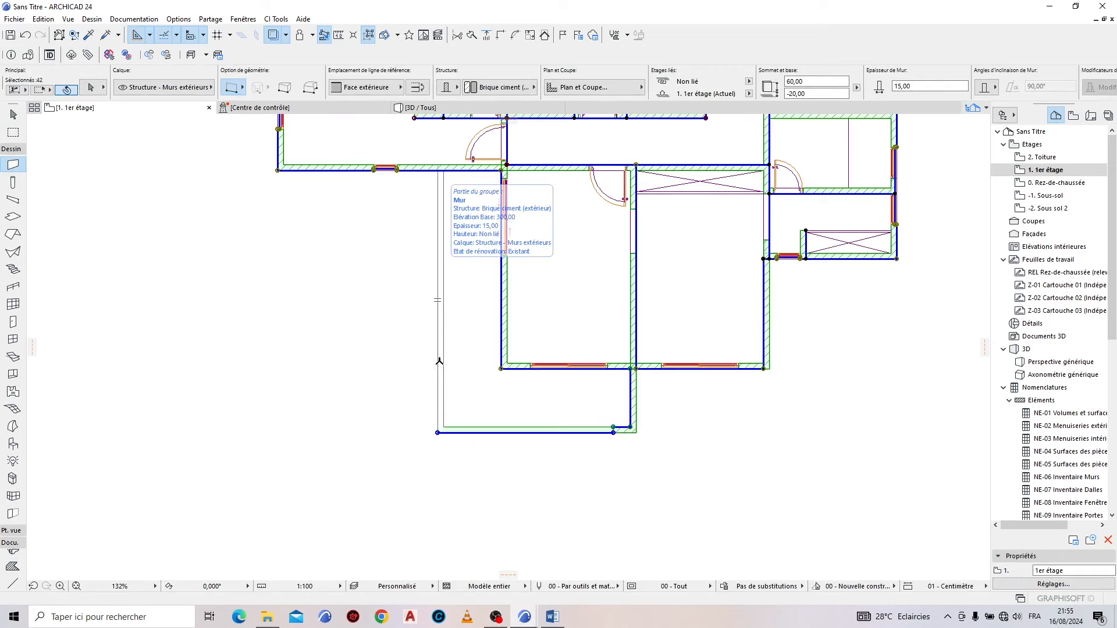
pyautogui.keyDown('shift'); pyautogui.click(520, 433); pyautogui.keyUp('shift')
pyautogui.scroll(5, 654, 460)
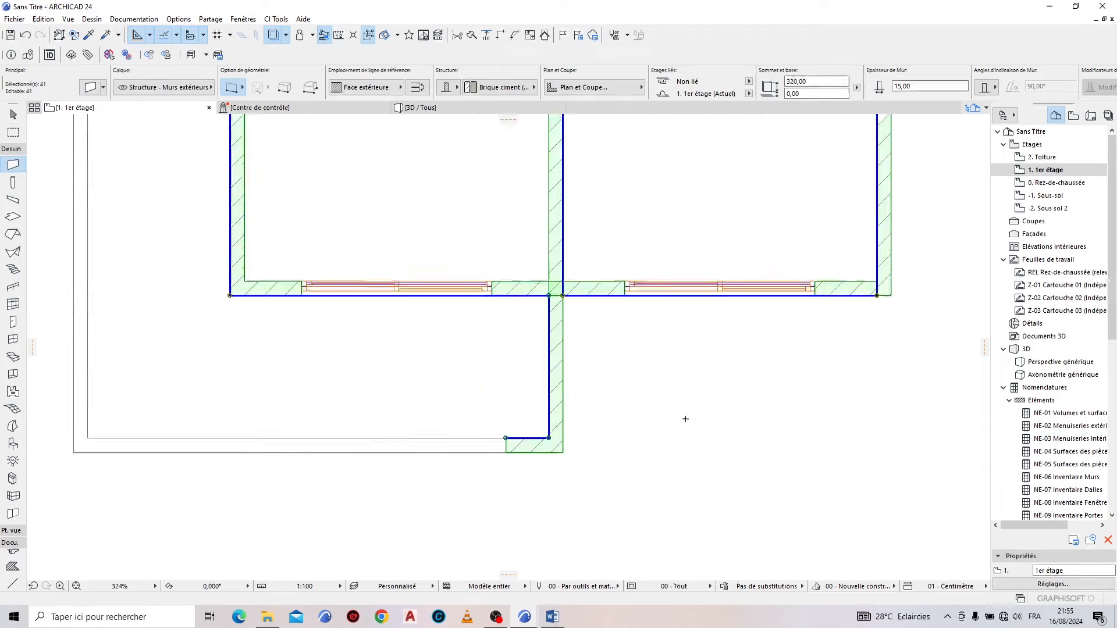
pyautogui.keyDown('shift'); pyautogui.click(556, 345); pyautogui.keyUp('shift')
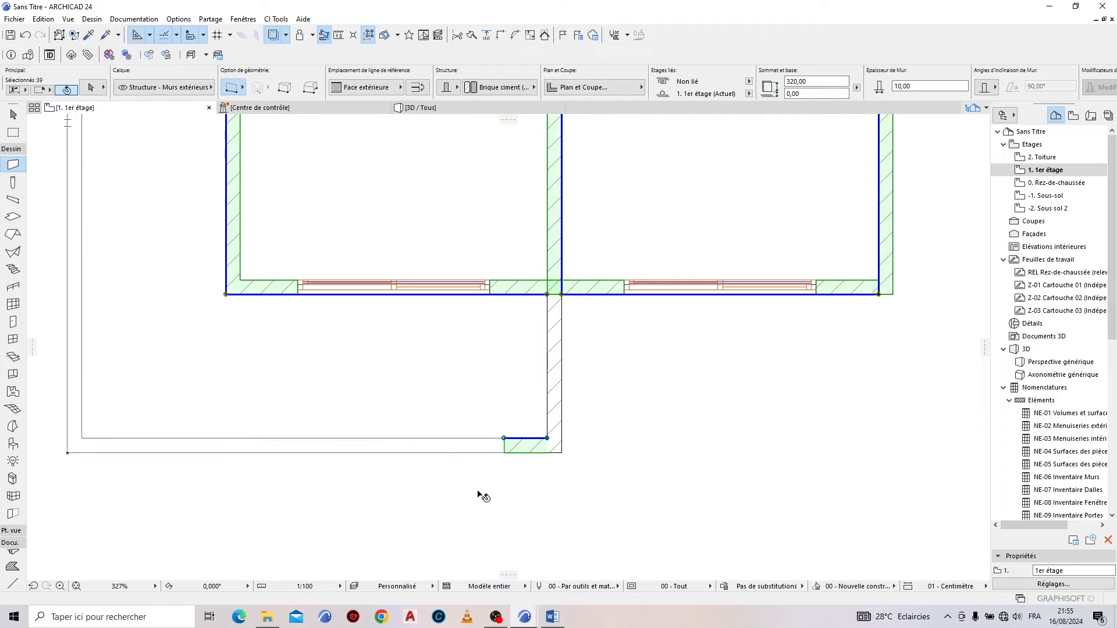
# Step: Remove the short closet return walls in the southeast room and the northern bedroom from the wall selection
pyautogui.scroll(-9, 483, 496)
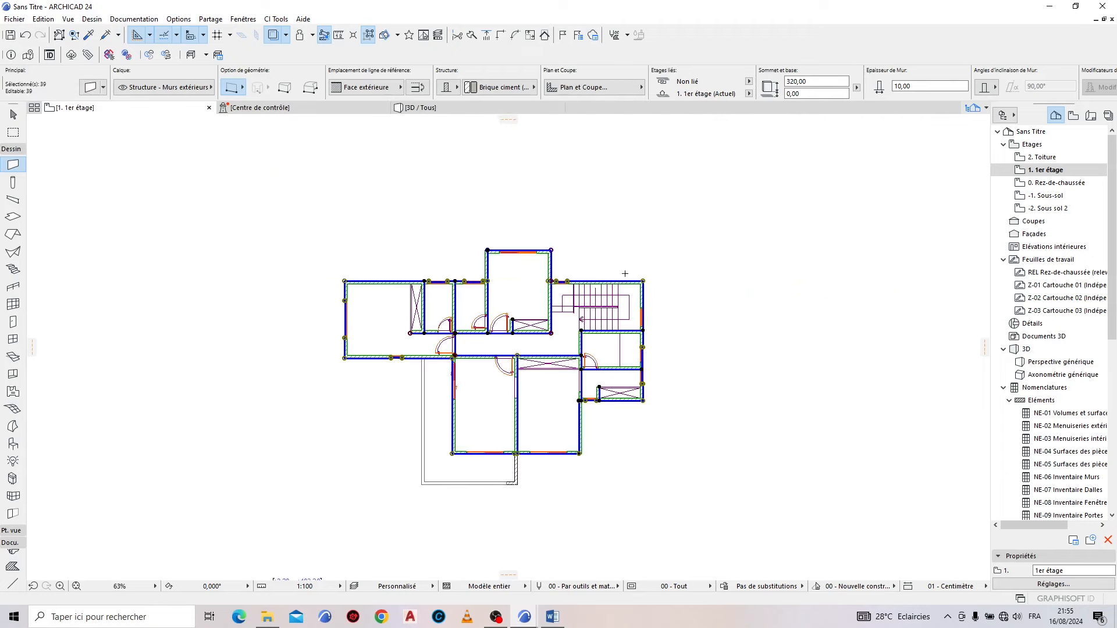
pyautogui.scroll(8, 649, 389)
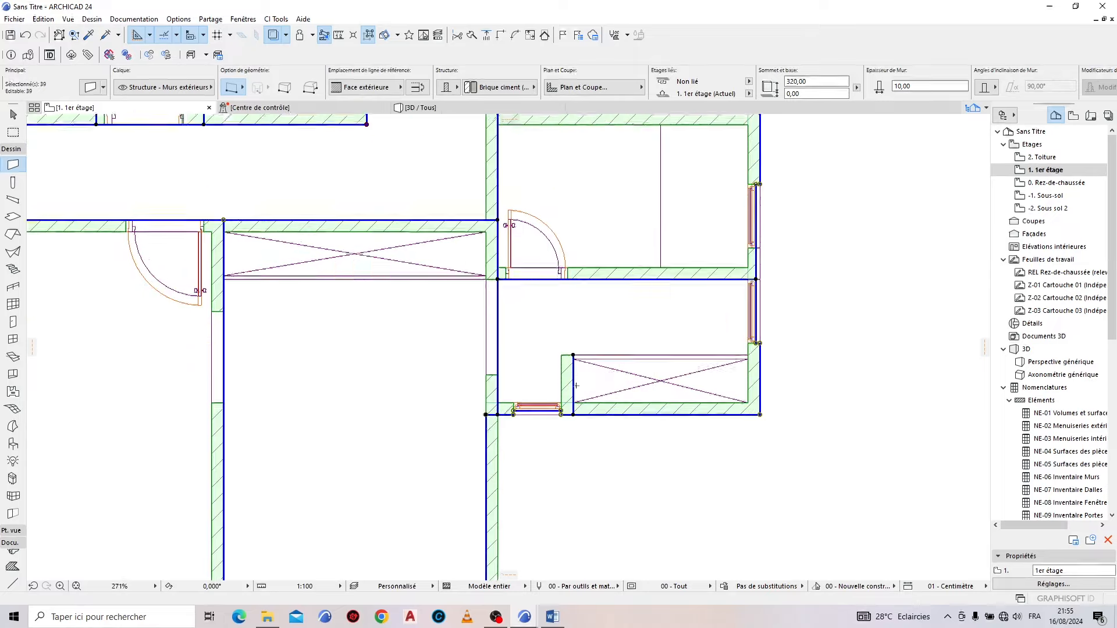
pyautogui.keyDown('shift'); pyautogui.click(568, 378); pyautogui.keyUp('shift')
pyautogui.scroll(-4, 718, 429)
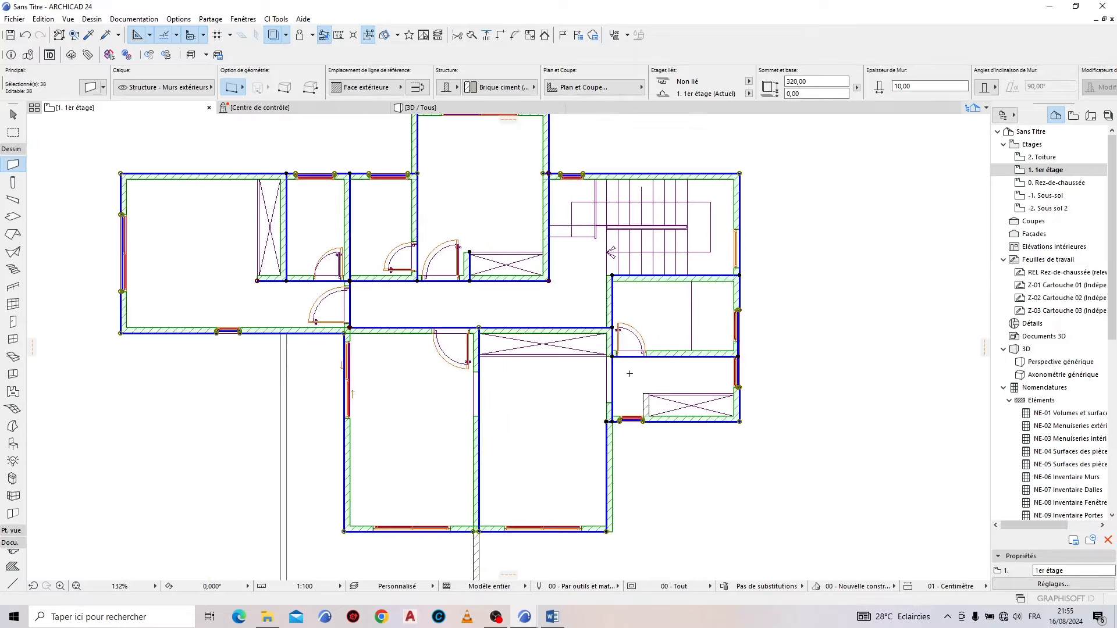
pyautogui.scroll(2, 460, 240)
pyautogui.scroll(2, 461, 238)
pyautogui.scroll(-4, 536, 271)
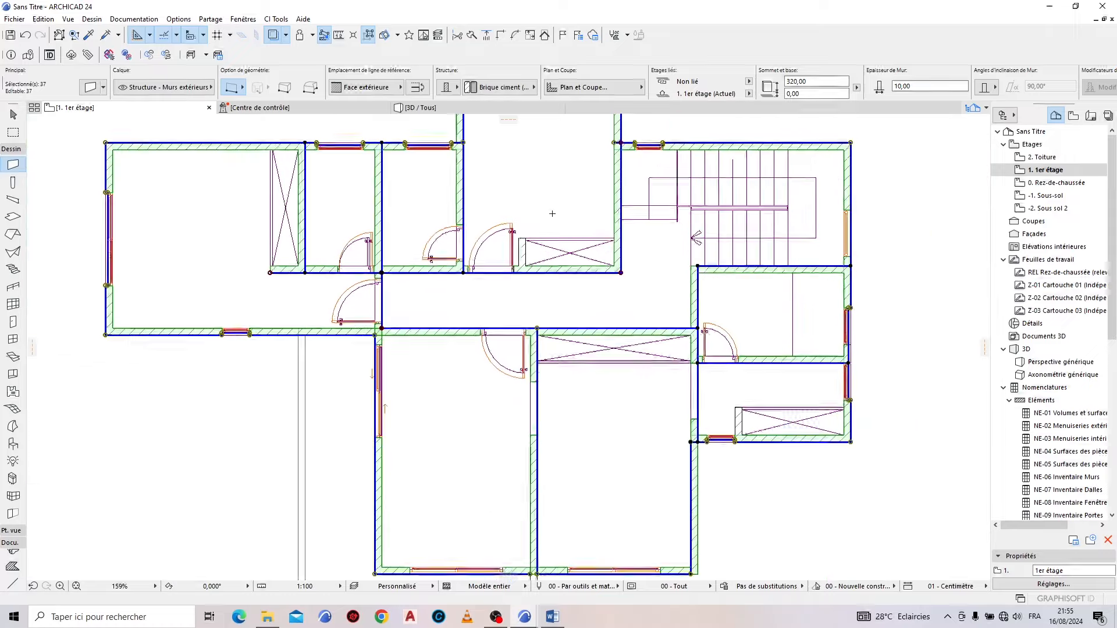
# Step: In the 3D view, set the height of the two stone-clad first-floor corner walls to 420 cm
pyautogui.press('F3')
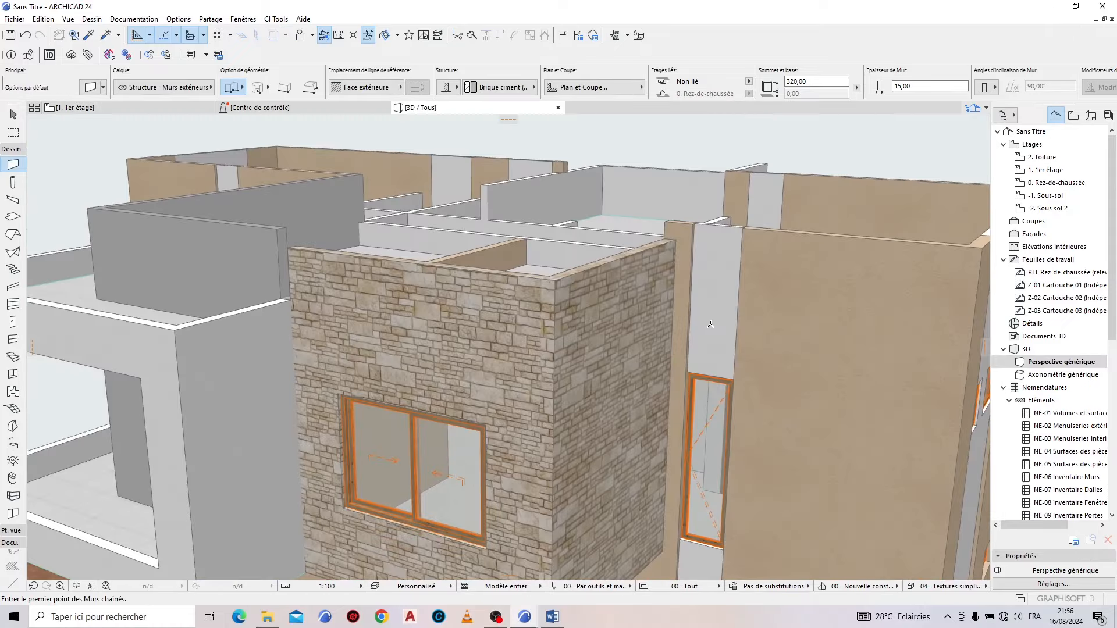
pyautogui.click(642, 299)
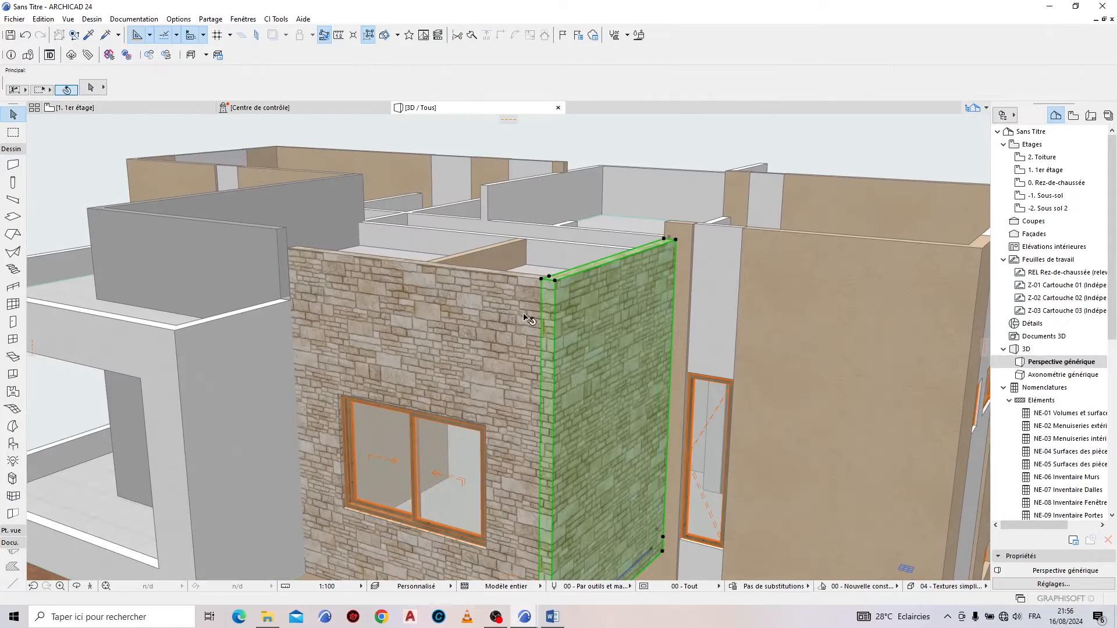
pyautogui.keyDown('shift'); pyautogui.click(476, 319); pyautogui.keyUp('shift')
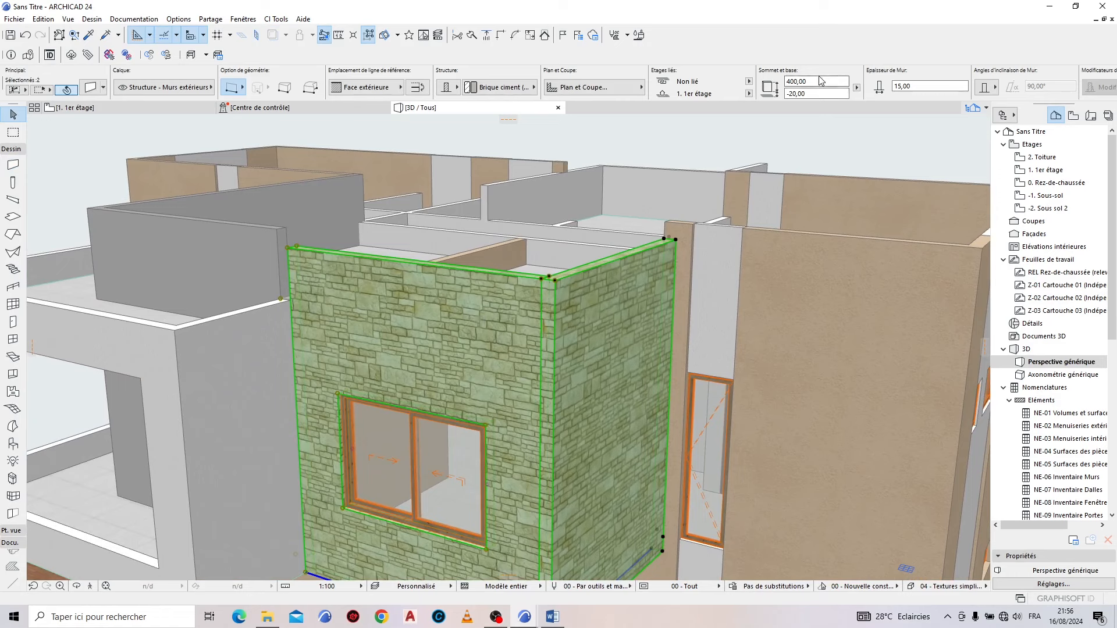
pyautogui.write('4')
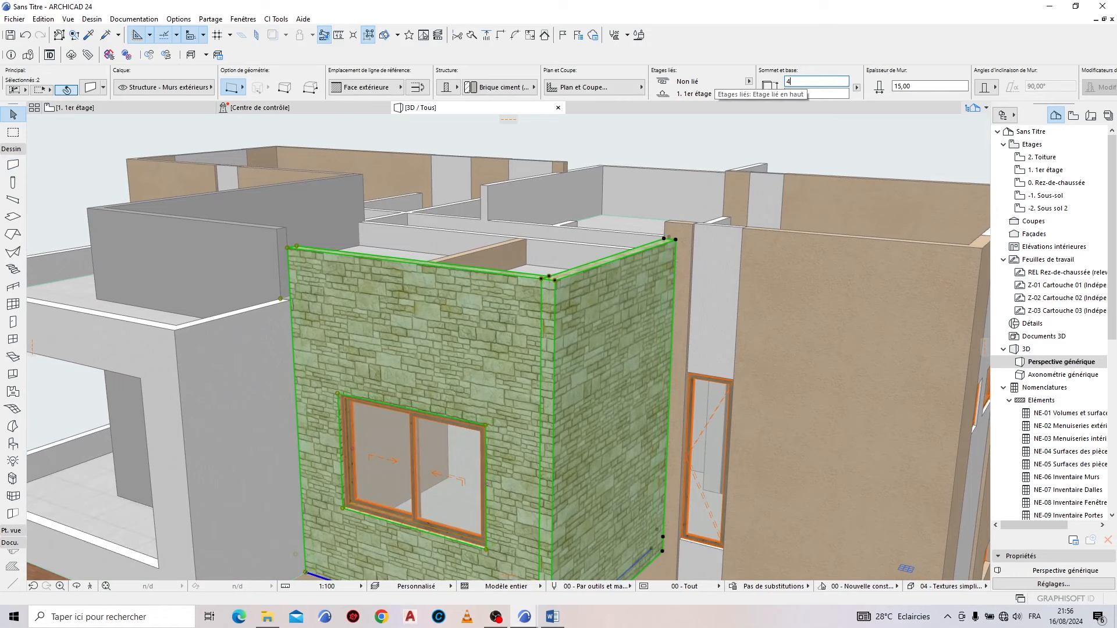
pyautogui.write('20')
pyautogui.press('Return')
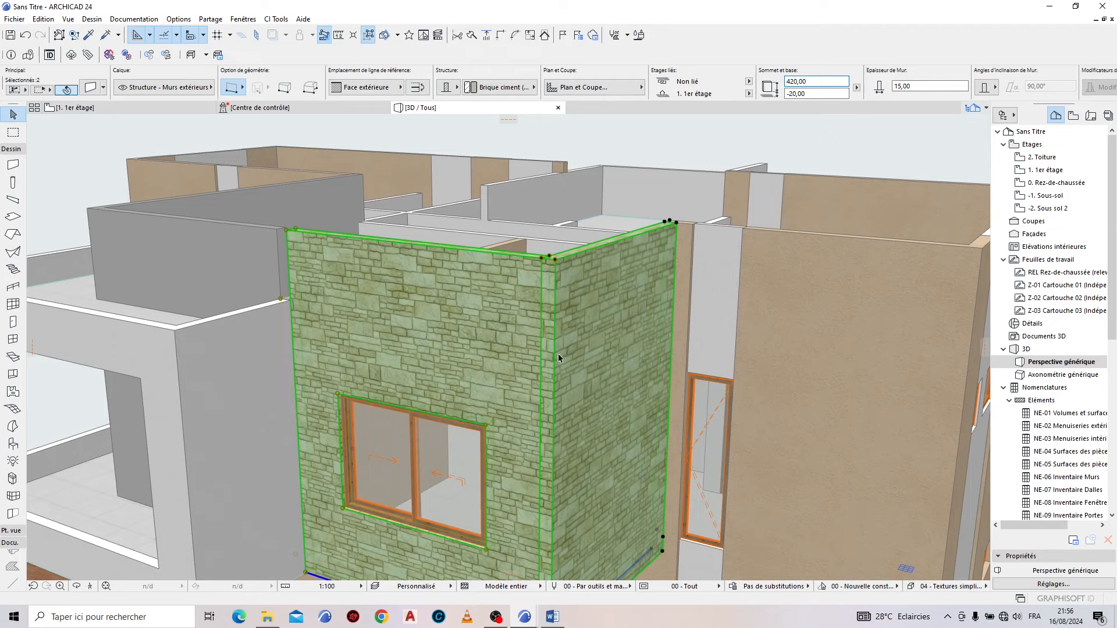
pyautogui.press('Escape')
# Step: Select the partition between the two southern rooms, both corridor walls, the northern bedroom's closet stub and stair-side wall, and the eastern bathroom's walls
pyautogui.scroll(-5, 595, 427)
pyautogui.keyDown('shift'); pyautogui.moveTo(312, 444); pyautogui.dragTo(434, 495, button='middle'); pyautogui.keyUp('shift')
pyautogui.scroll(-4, 515, 273)
pyautogui.scroll(5, 518, 271)
pyautogui.keyDown('shift'); pyautogui.moveTo(599, 272); pyautogui.dragTo(470, 394, button='middle'); pyautogui.keyUp('shift')
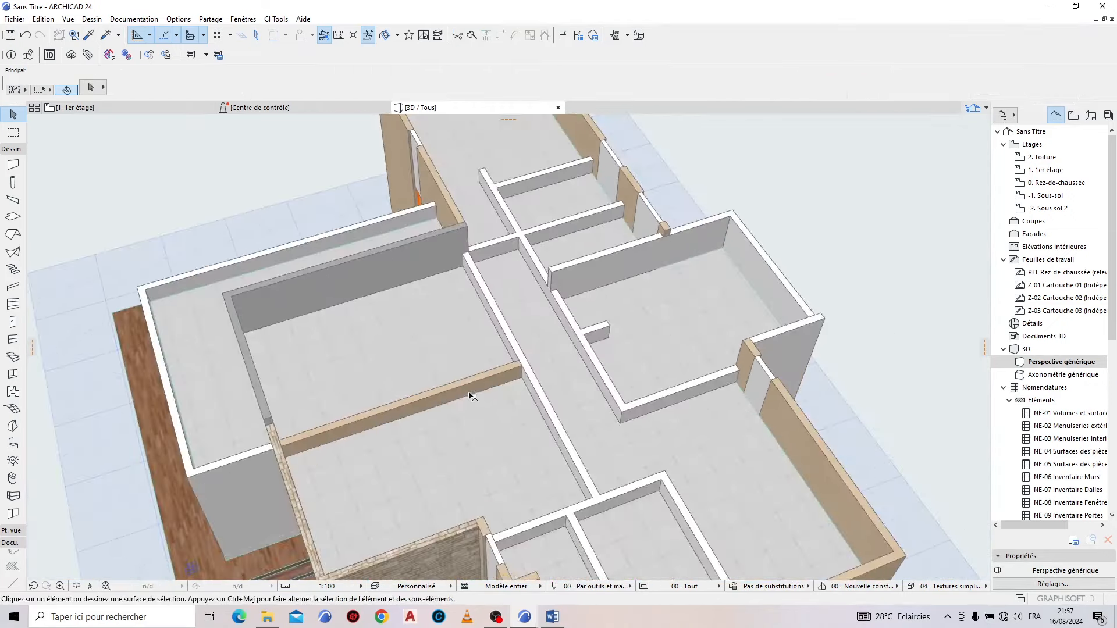
pyautogui.click(456, 392)
pyautogui.keyDown('shift'); pyautogui.click(503, 336); pyautogui.keyUp('shift')
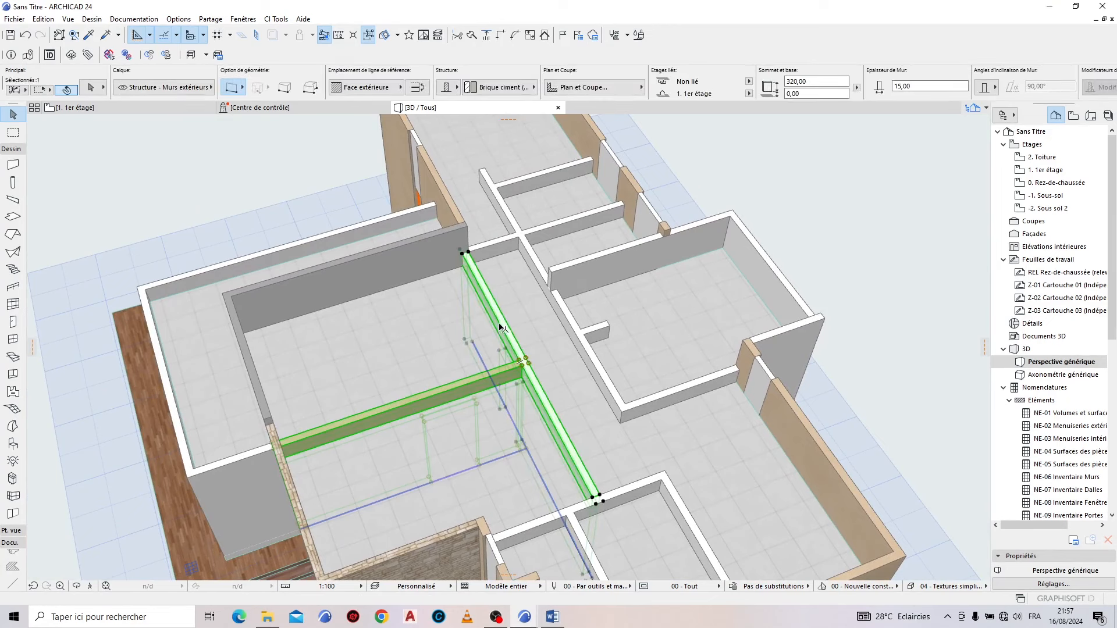
pyautogui.keyDown('shift'); pyautogui.click(579, 321); pyautogui.keyUp('shift')
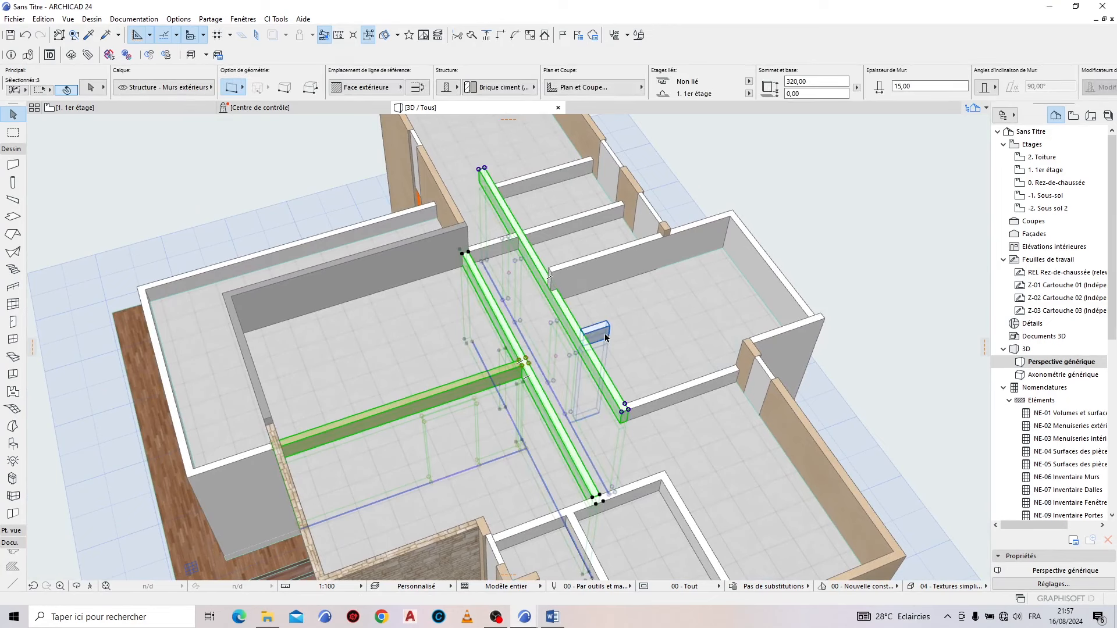
pyautogui.keyDown('shift'); pyautogui.click(680, 391); pyautogui.keyUp('shift')
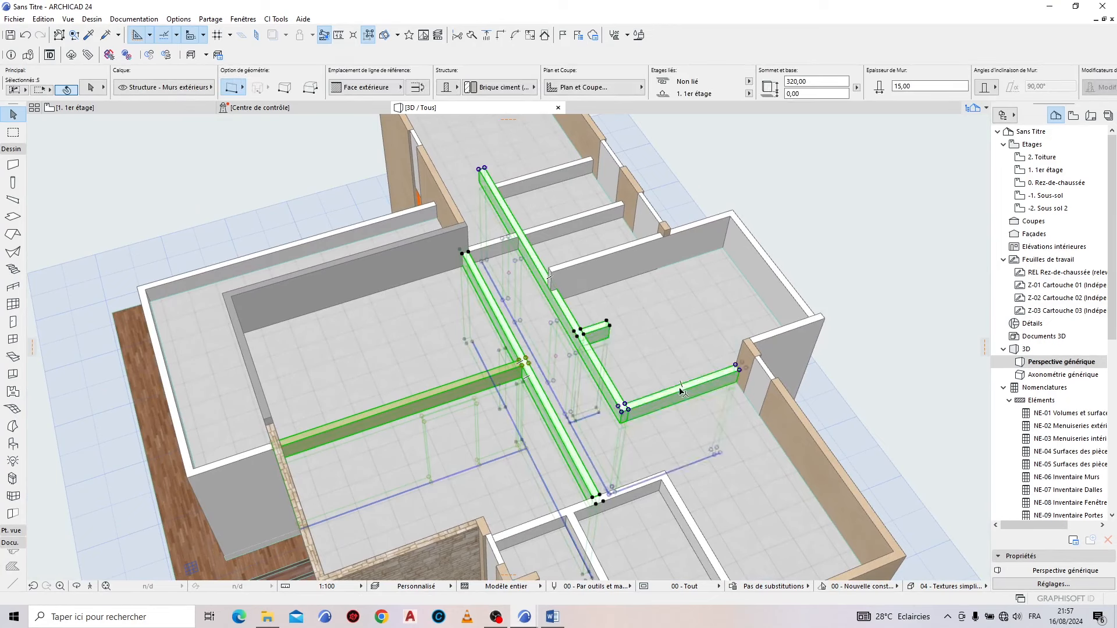
pyautogui.keyDown('shift'); pyautogui.click(645, 498); pyautogui.keyUp('shift')
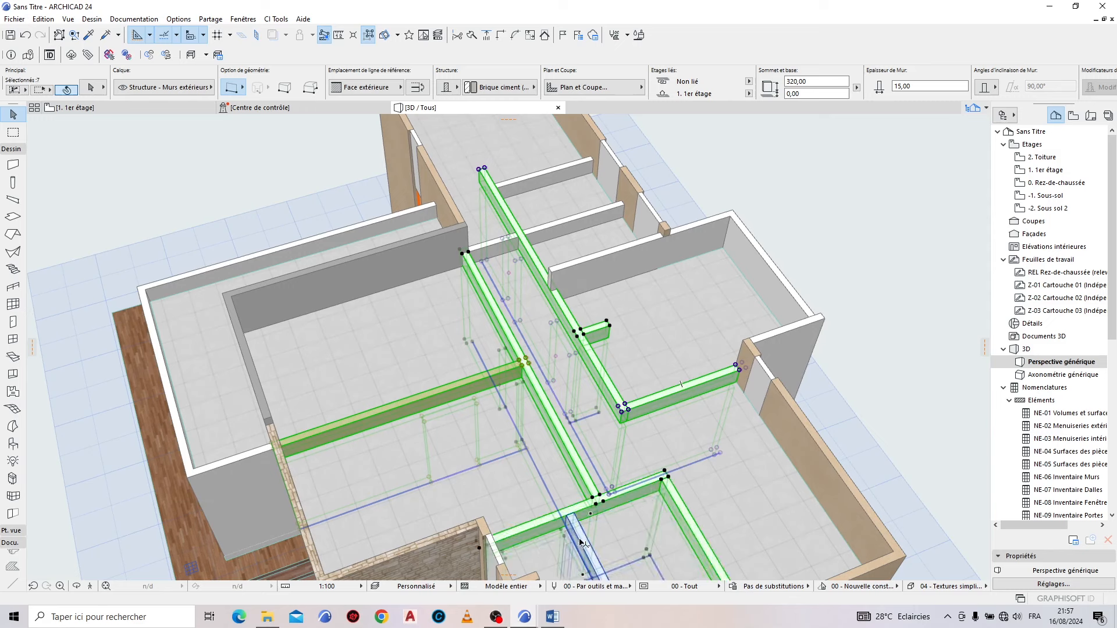
# Step: Add the northwest partitions, the corridor's end wall and the eastern closet stub to the selection and lower all these interior walls beneath the roof slab's surface
pyautogui.keyDown('shift'); pyautogui.click(552, 245); pyautogui.keyUp('shift')
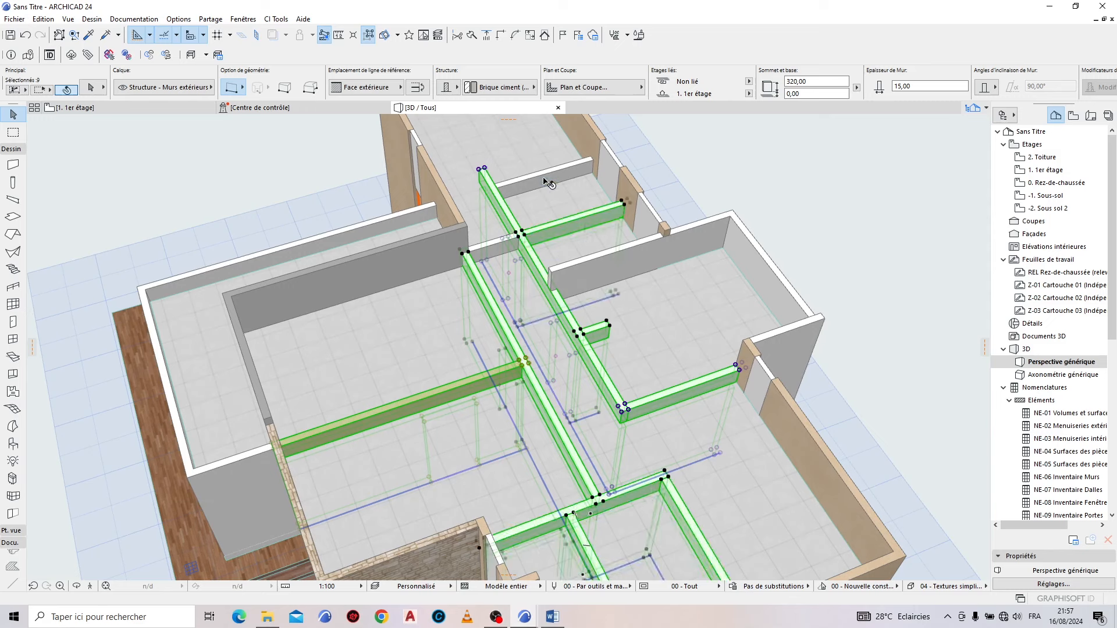
pyautogui.keyDown('shift'); pyautogui.click(481, 246); pyautogui.keyUp('shift')
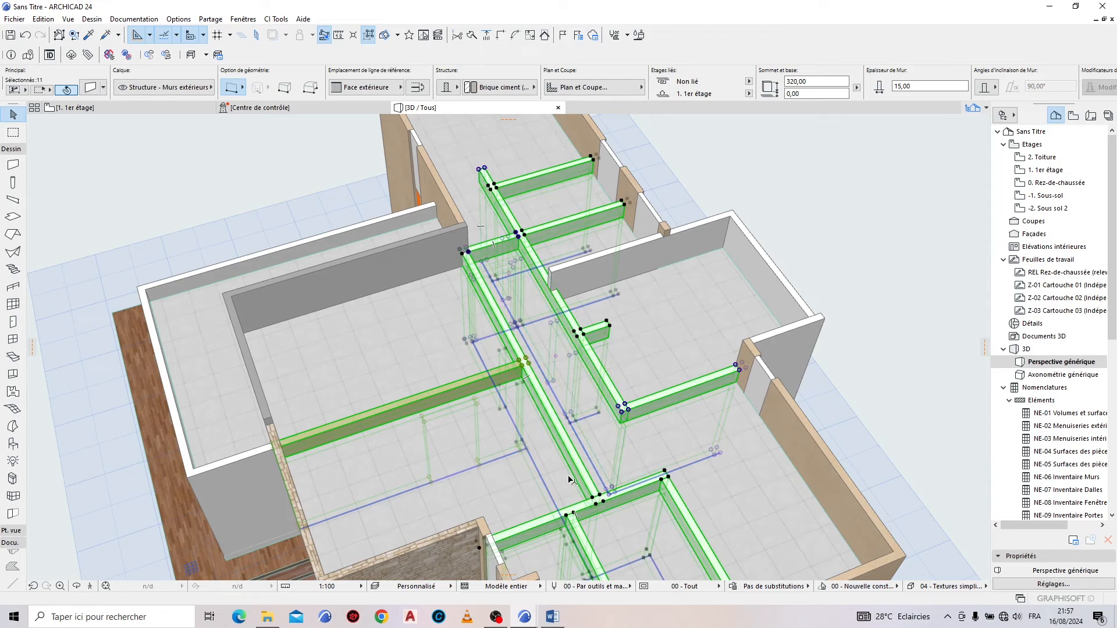
pyautogui.scroll(-1, 372, 276)
pyautogui.scroll(3, 556, 527)
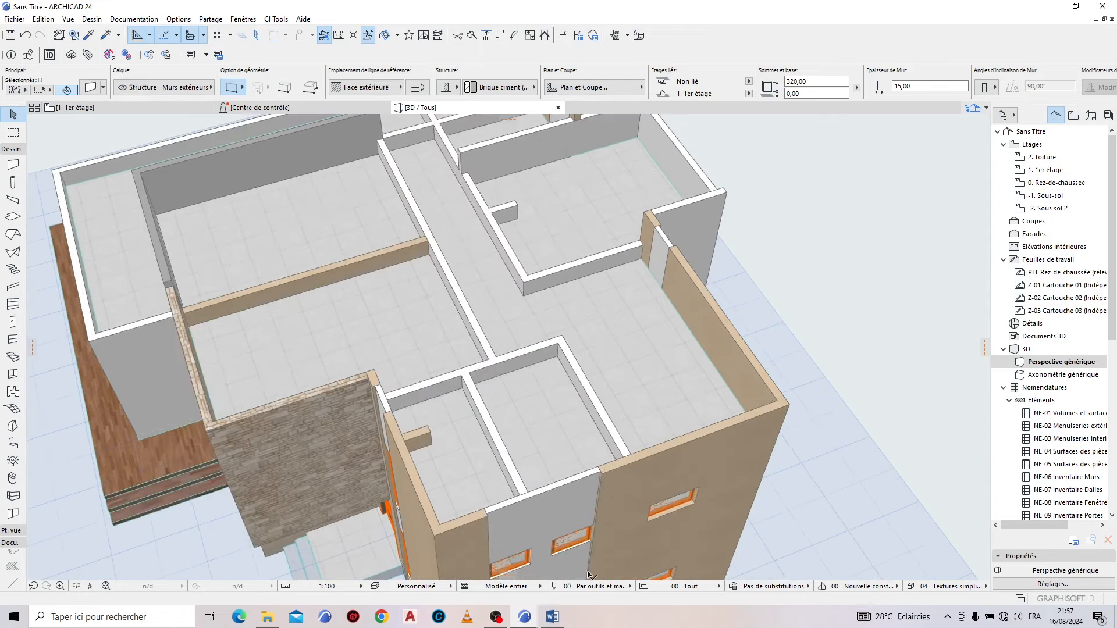
pyautogui.keyDown('shift'); pyautogui.moveTo(219, 377); pyautogui.dragTo(448, 438, button='middle'); pyautogui.keyUp('shift')
pyautogui.keyDown('shift'); pyautogui.click(455, 439); pyautogui.keyUp('shift')
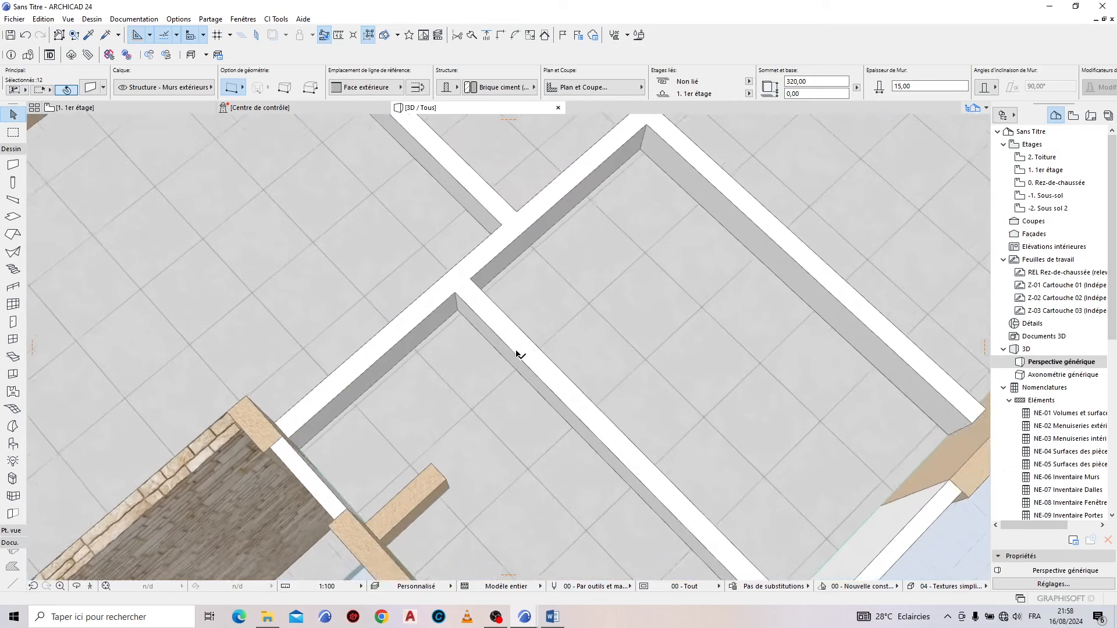
pyautogui.scroll(2, 519, 353)
pyautogui.click(452, 290)
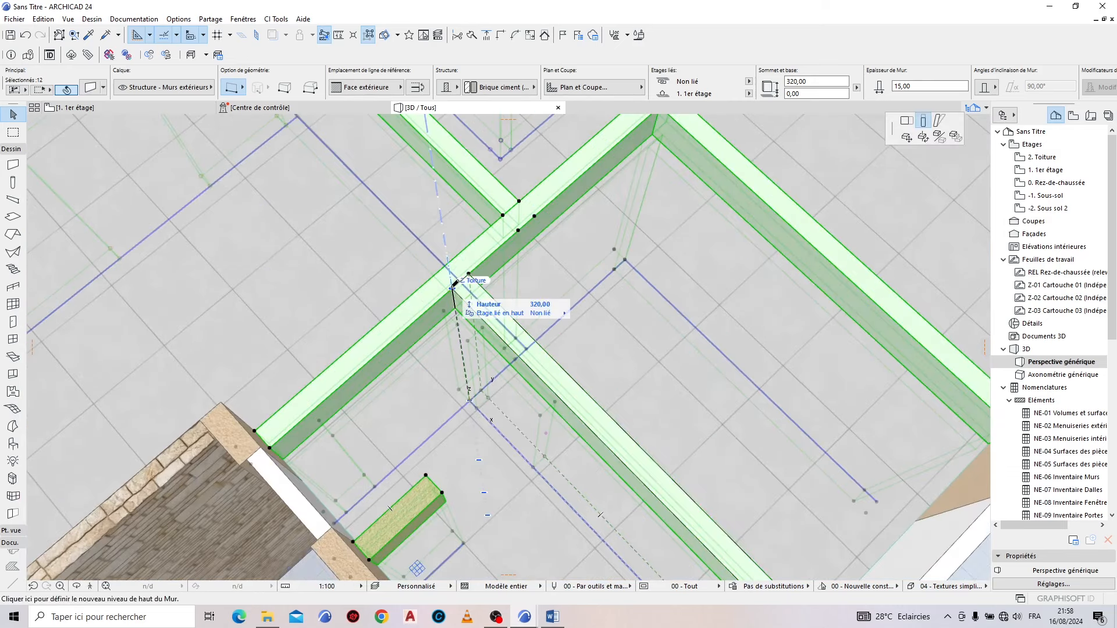
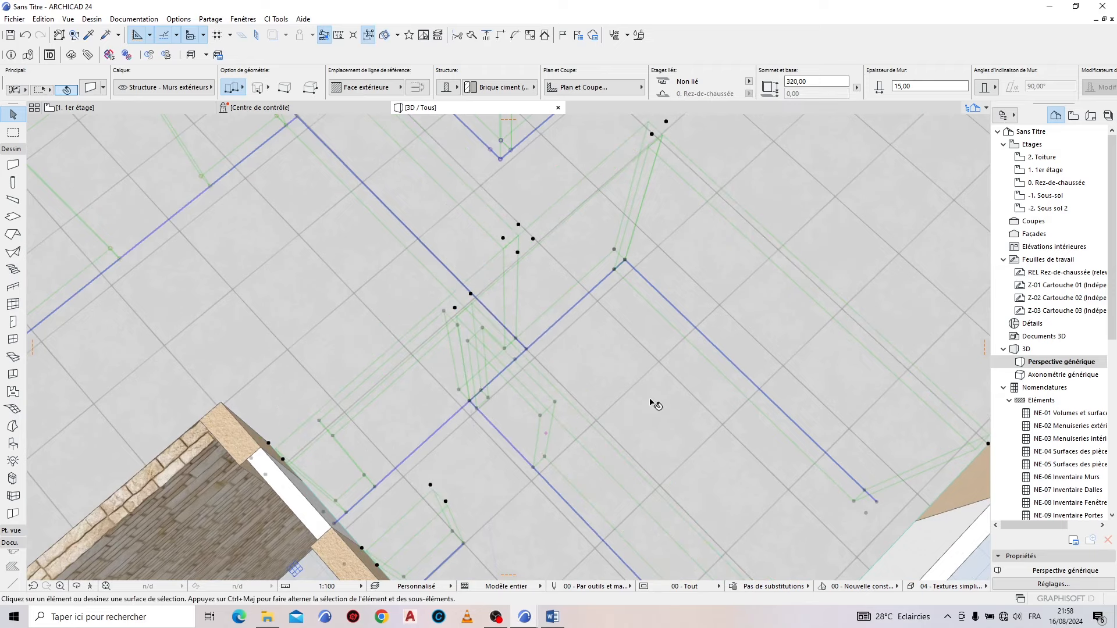
pyautogui.press('Escape')
pyautogui.scroll(-2, 658, 412)
pyautogui.scroll(-4, 661, 417)
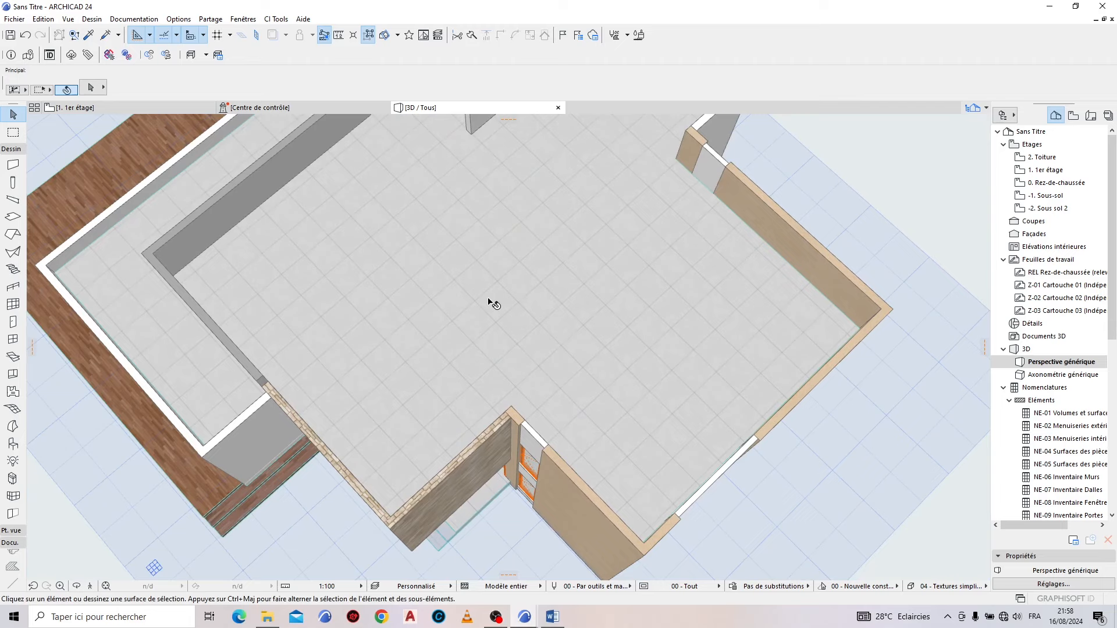
# Step: Override the roof slab's top surface with Enduit - Chaux
pyautogui.click(493, 303)
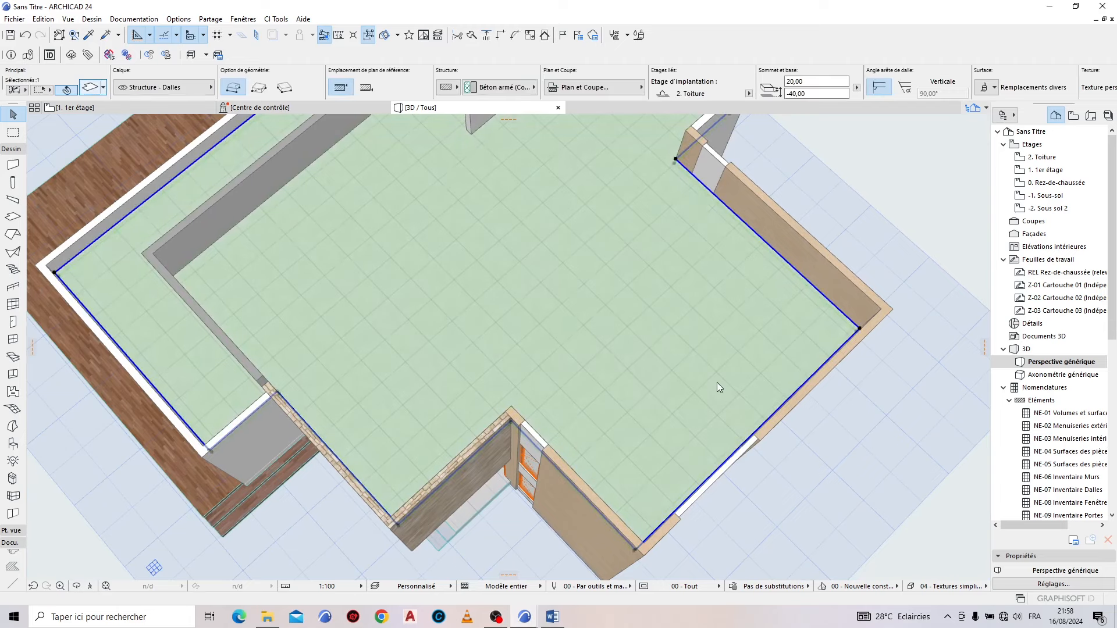
pyautogui.hotkey('ctrl', 't')
pyautogui.click(376, 341)
pyautogui.click(510, 342)
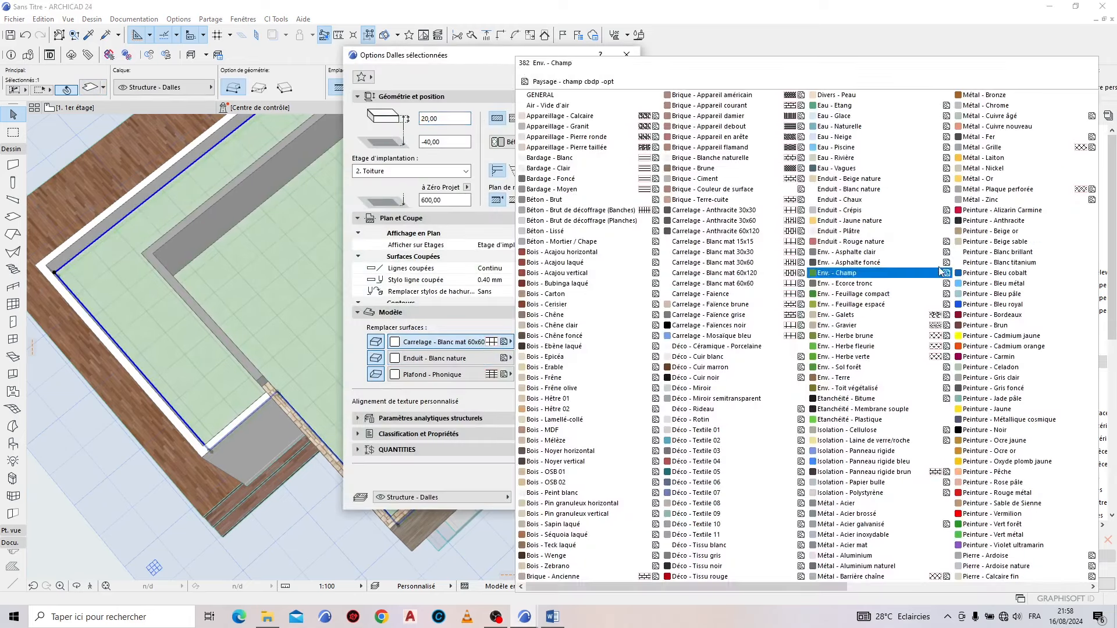
pyautogui.click(941, 199)
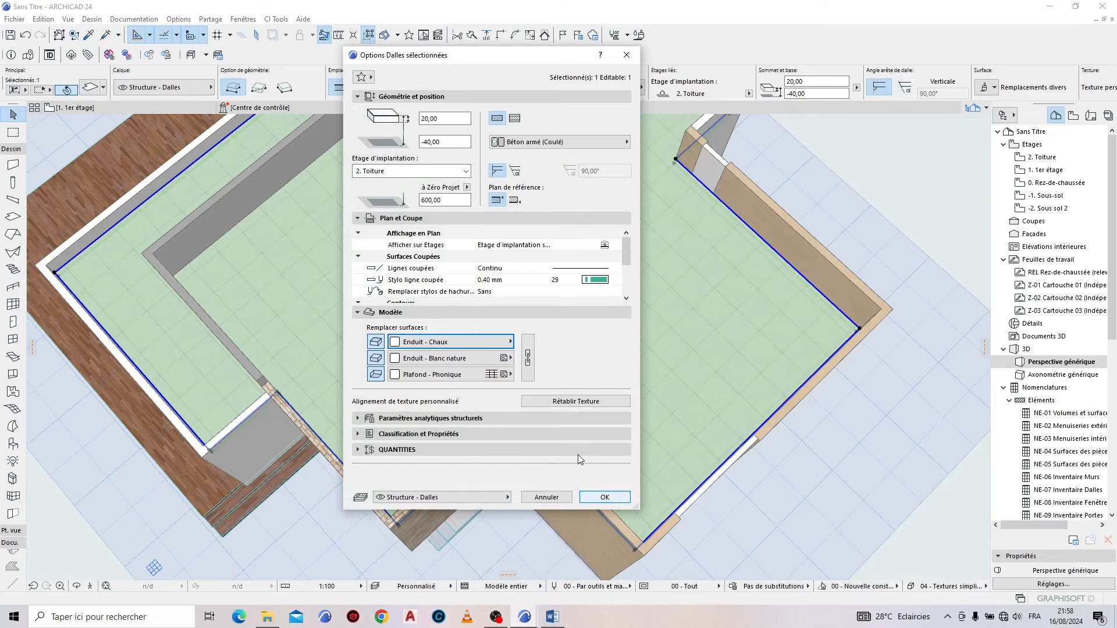
pyautogui.click(621, 502)
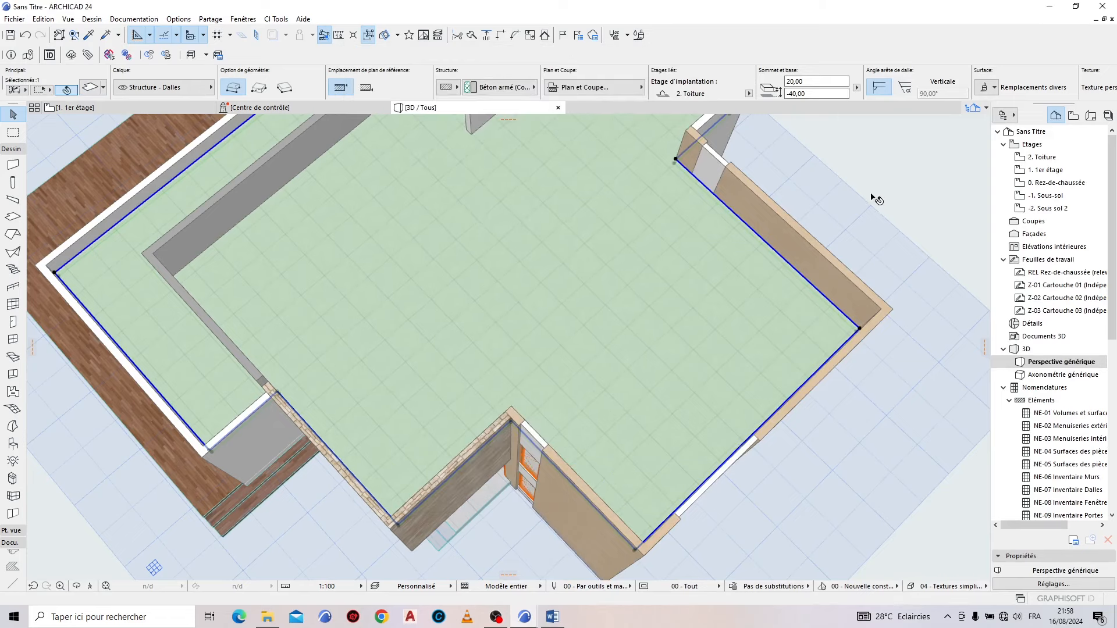
pyautogui.press('Escape')
# Step: Set the height of the projecting northern volume's window wall and adjoining side wall to 420 cm
pyautogui.keyDown('shift'); pyautogui.moveTo(871, 194); pyautogui.dragTo(589, 267, button='middle'); pyautogui.keyUp('shift')
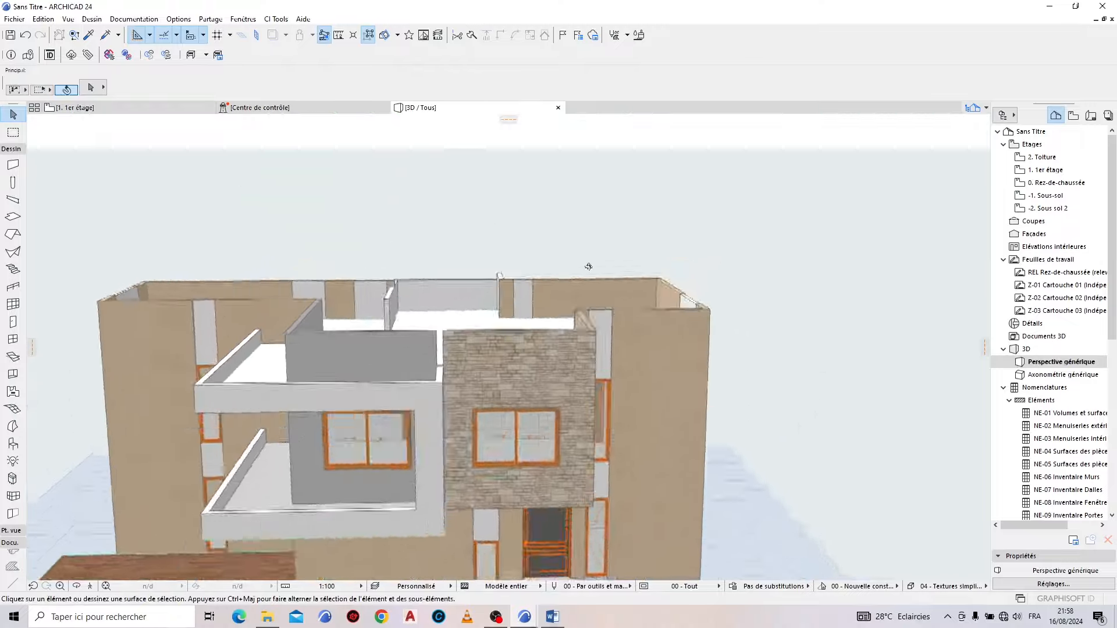
pyautogui.scroll(5, 529, 274)
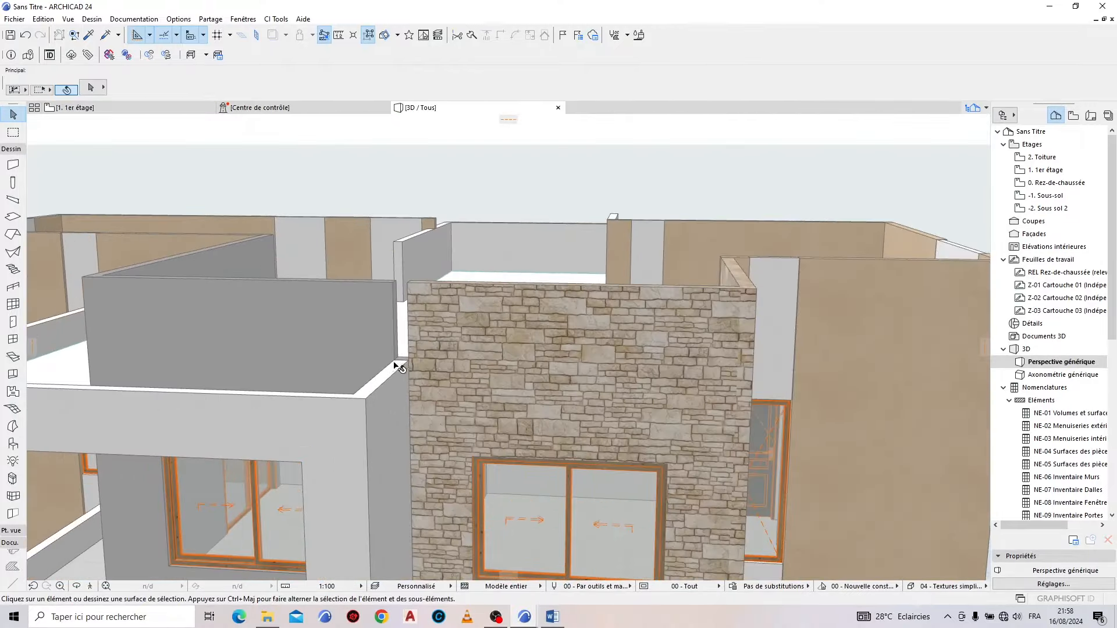
pyautogui.keyDown('shift'); pyautogui.moveTo(398, 367); pyautogui.dragTo(164, 130, button='middle'); pyautogui.keyUp('shift')
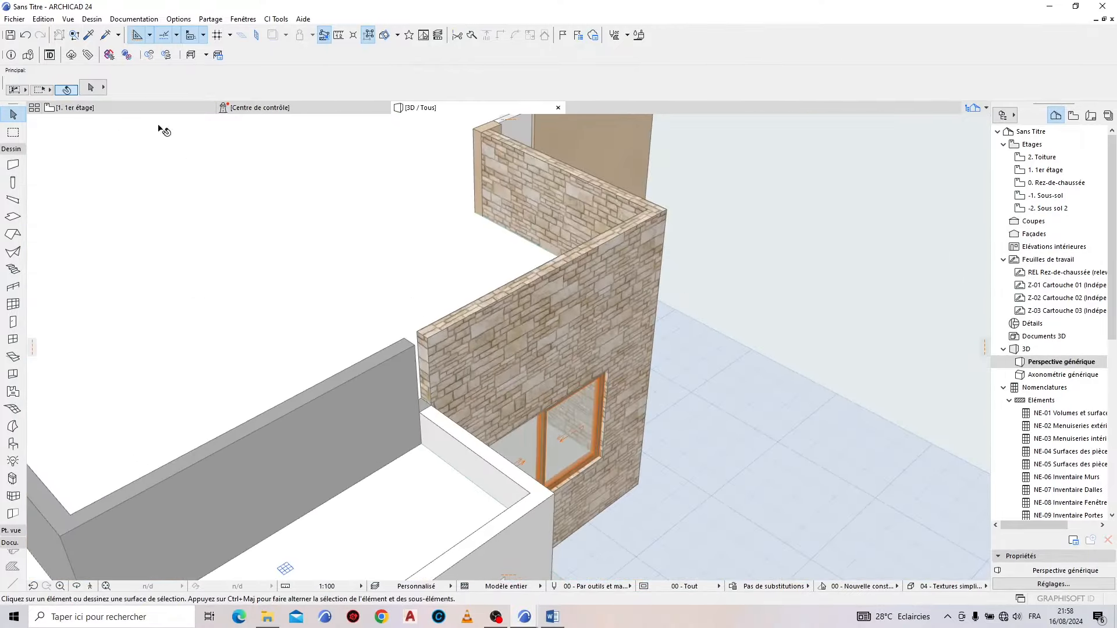
pyautogui.scroll(-3, 726, 249)
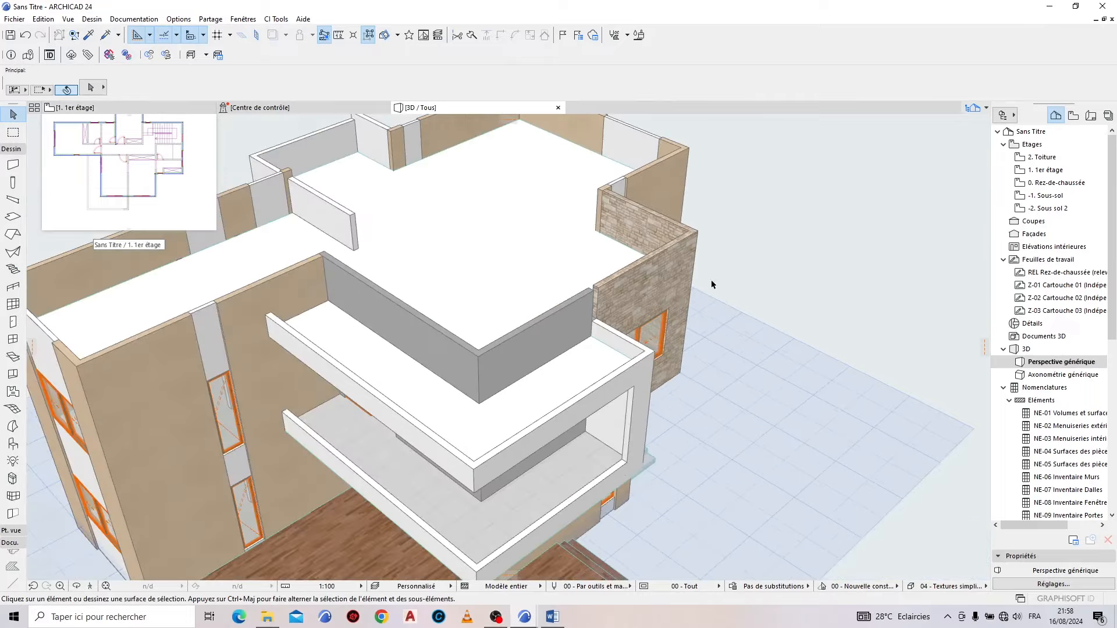
pyautogui.moveTo(471, 431)
pyautogui.keyDown('shift'); pyautogui.mouseDown(button='middle')
pyautogui.moveTo(465, 262)
pyautogui.moveTo(466, 451)
pyautogui.mouseUp(button='middle'); pyautogui.keyUp('shift')
pyautogui.moveTo(329, 294); pyautogui.dragTo(500, 437, button='middle')
pyautogui.keyDown('shift'); pyautogui.moveTo(570, 466); pyautogui.dragTo(902, 384, button='middle'); pyautogui.keyUp('shift')
pyautogui.scroll(2, 500, 352)
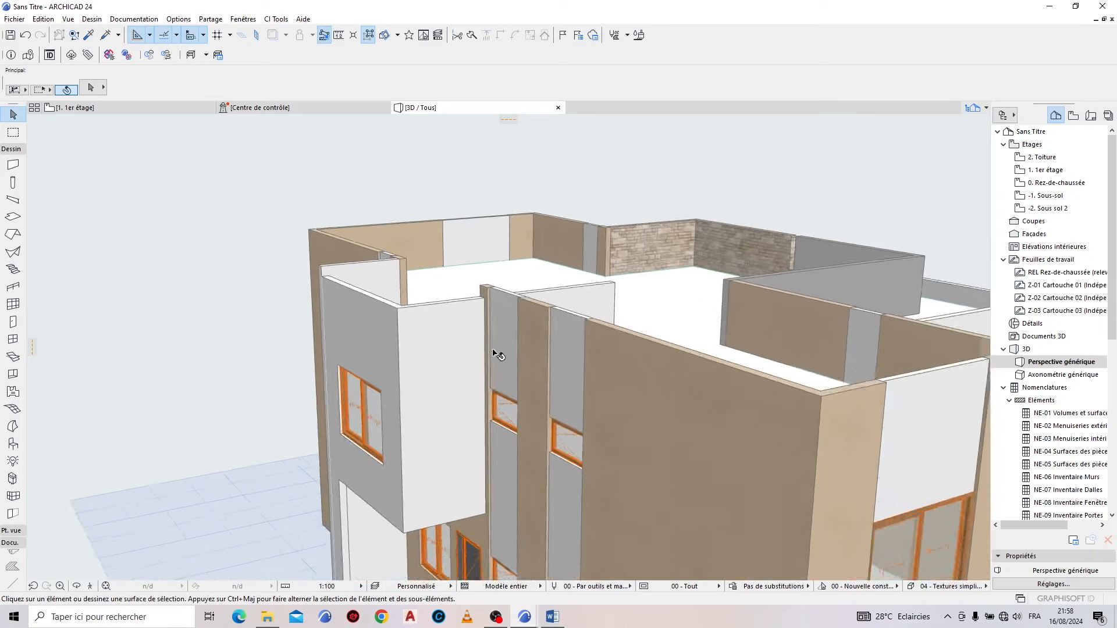
pyautogui.keyDown('shift'); pyautogui.moveTo(495, 354); pyautogui.dragTo(444, 362, button='middle'); pyautogui.keyUp('shift')
pyautogui.click(395, 350)
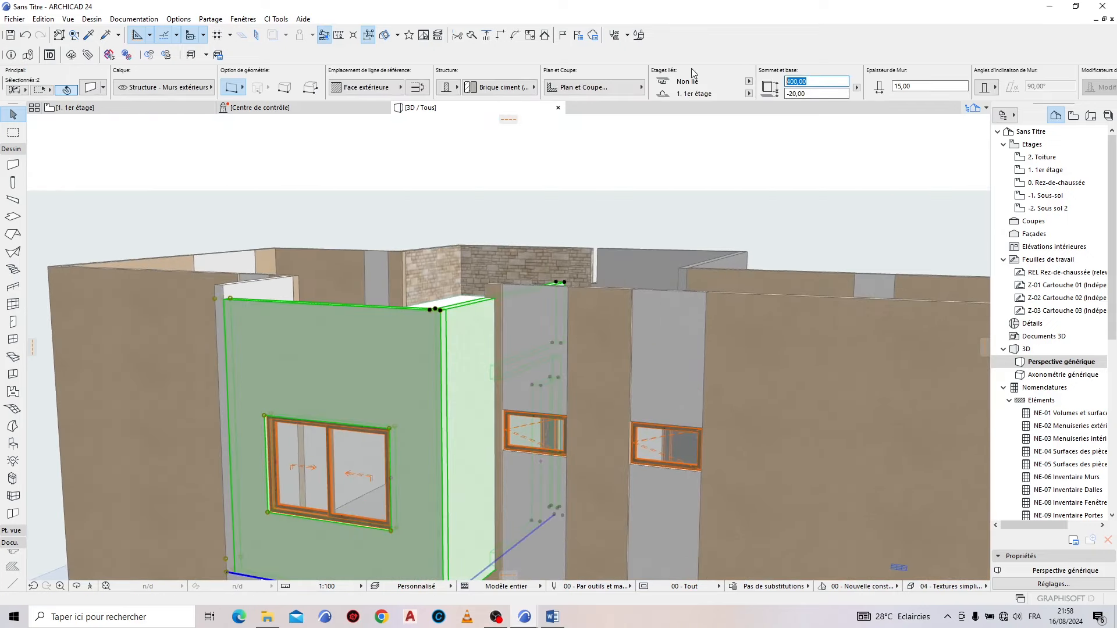
pyautogui.press('Return')
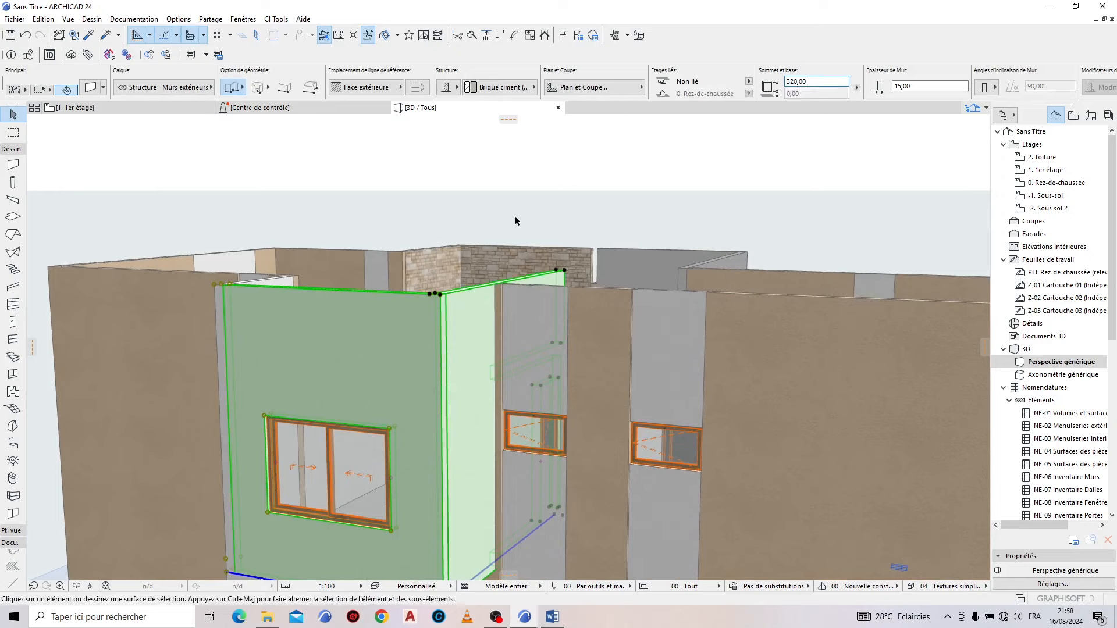
pyautogui.click(511, 215)
# Step: Examine the northern projection's lower edge above the entrance and the facades around to the balcony side
pyautogui.scroll(-4, 504, 217)
pyautogui.scroll(3, 476, 383)
pyautogui.scroll(2, 475, 385)
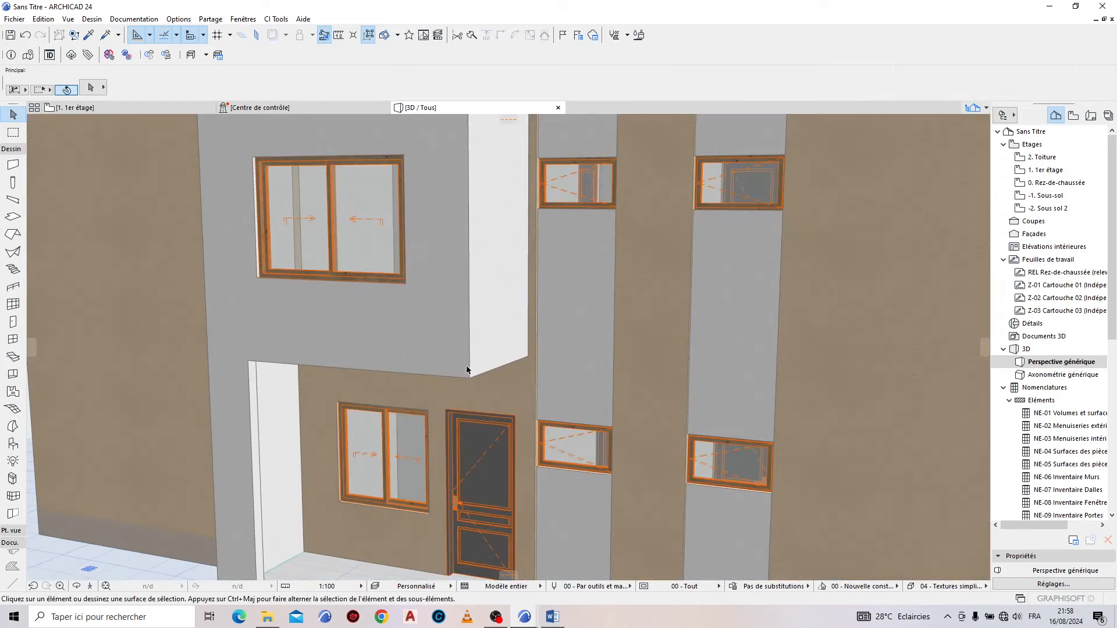
pyautogui.scroll(-6, 551, 521)
pyautogui.keyDown('shift'); pyautogui.moveTo(562, 493); pyautogui.dragTo(801, 377, button='middle'); pyautogui.keyUp('shift')
pyautogui.scroll(-3, 798, 377)
pyautogui.keyDown('shift'); pyautogui.moveTo(177, 370); pyautogui.dragTo(843, 368, button='middle'); pyautogui.keyUp('shift')
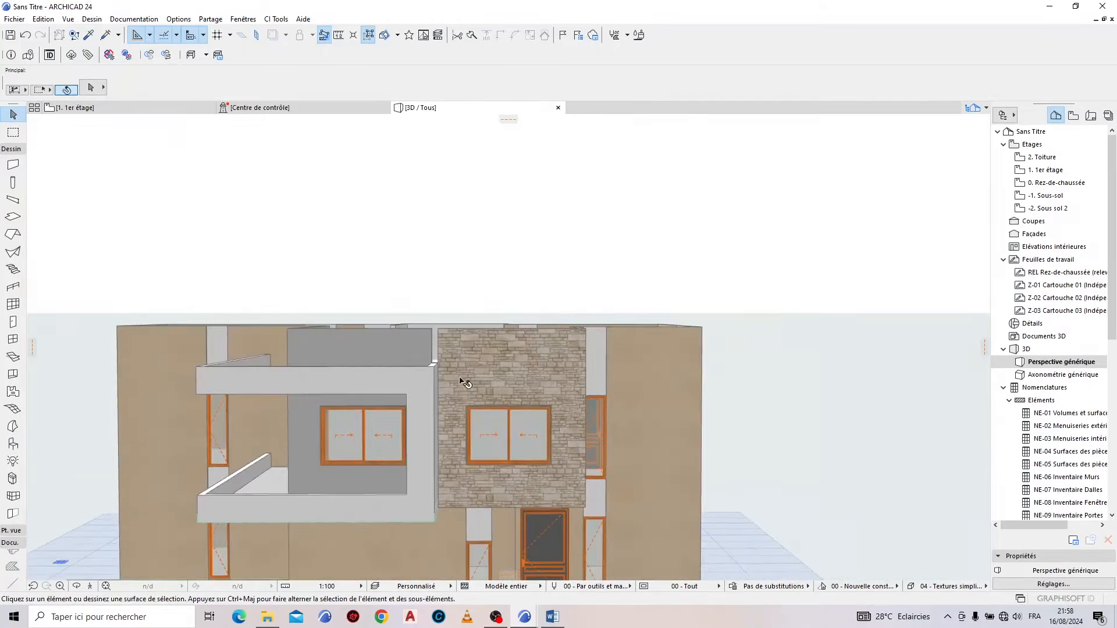
# Step: Set the height of the southwest room's two exterior walls behind the balcony to 320 cm
pyautogui.scroll(3, 402, 367)
pyautogui.scroll(-3, 234, 358)
pyautogui.keyDown('shift'); pyautogui.moveTo(408, 367); pyautogui.dragTo(550, 335, button='middle'); pyautogui.keyUp('shift')
pyautogui.click(550, 328)
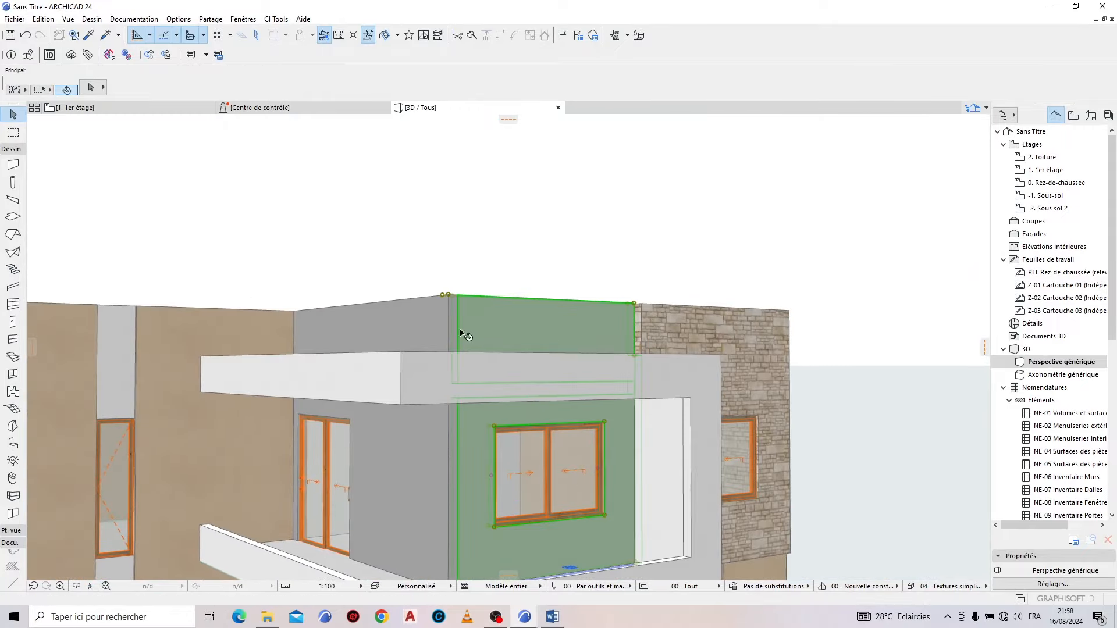
pyautogui.keyDown('shift'); pyautogui.click(407, 330); pyautogui.keyUp('shift')
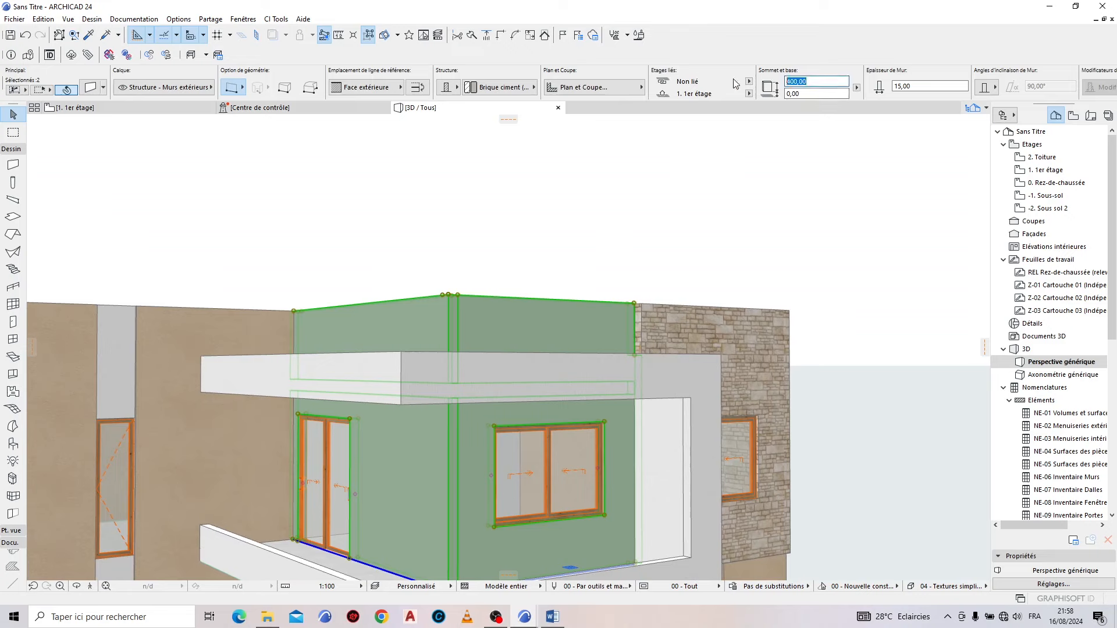
pyautogui.press('Return')
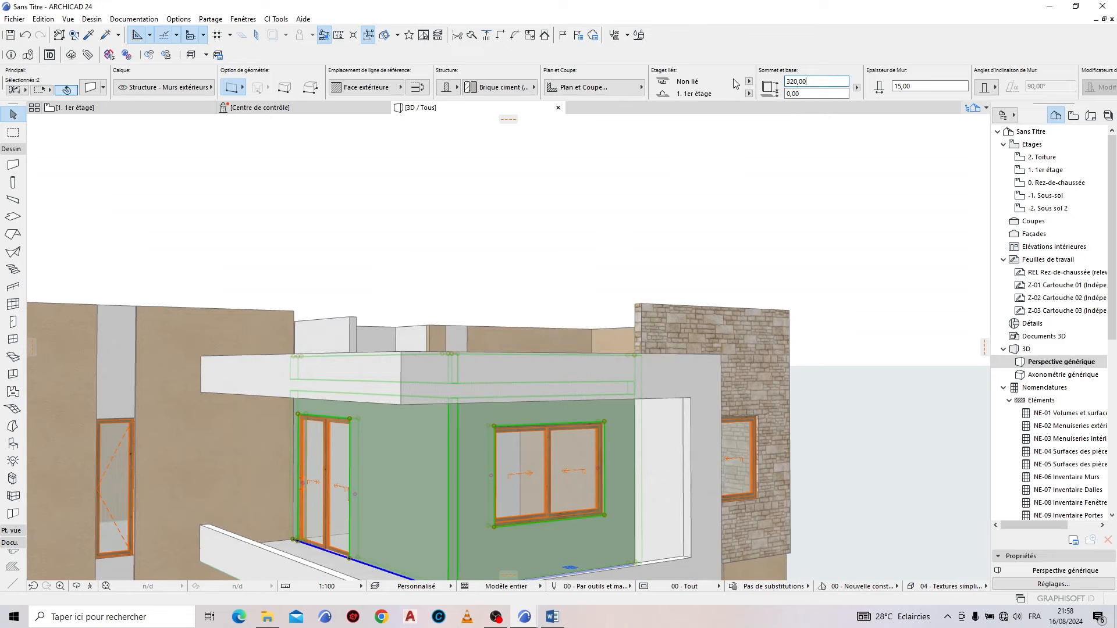
# Step: Lower the two exterior walls between the southwest room and the balcony to a height of 280 cm
pyautogui.keyDown('shift'); pyautogui.moveTo(736, 260); pyautogui.dragTo(524, 391, button='middle'); pyautogui.keyUp('shift')
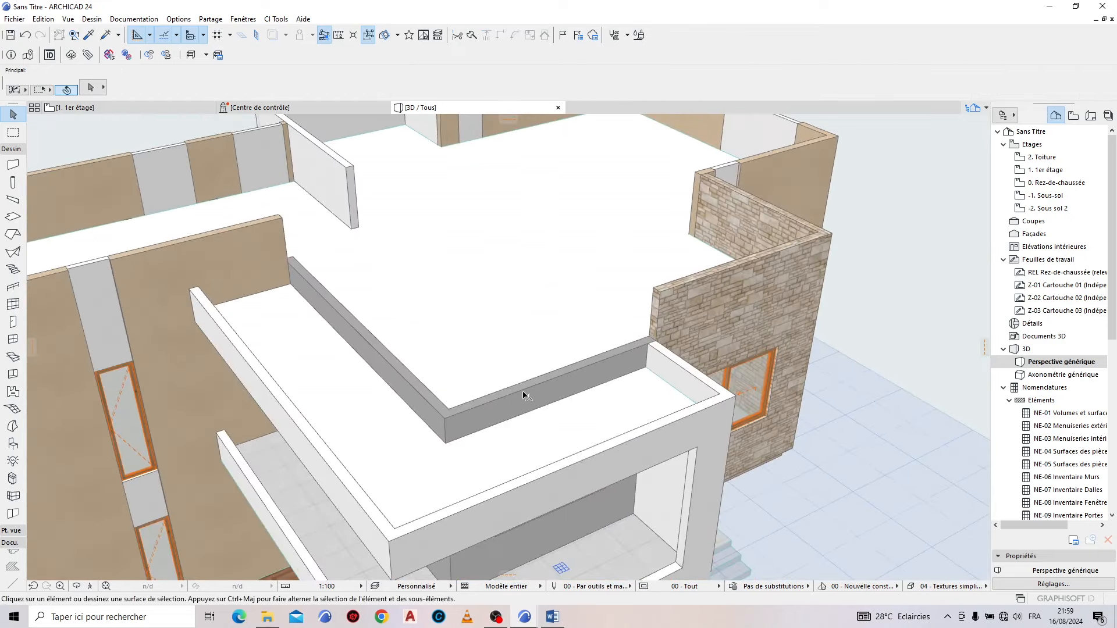
pyautogui.keyDown('shift'); pyautogui.click(372, 349); pyautogui.keyUp('shift')
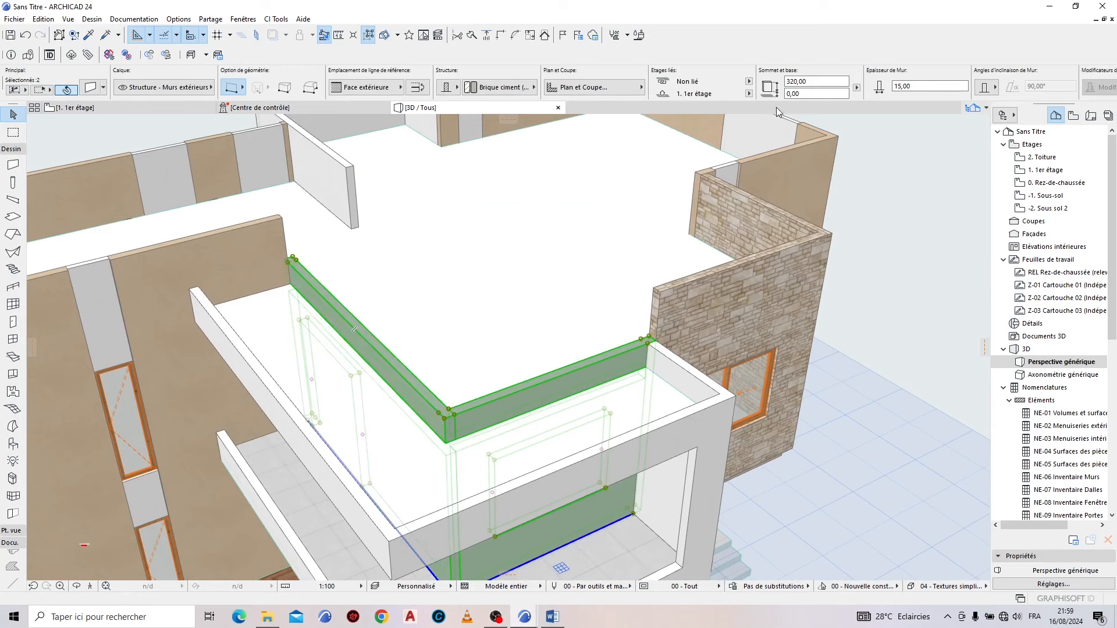
pyautogui.moveTo(819, 84); pyautogui.dragTo(717, 84)
pyautogui.write('300')
pyautogui.press('Return')
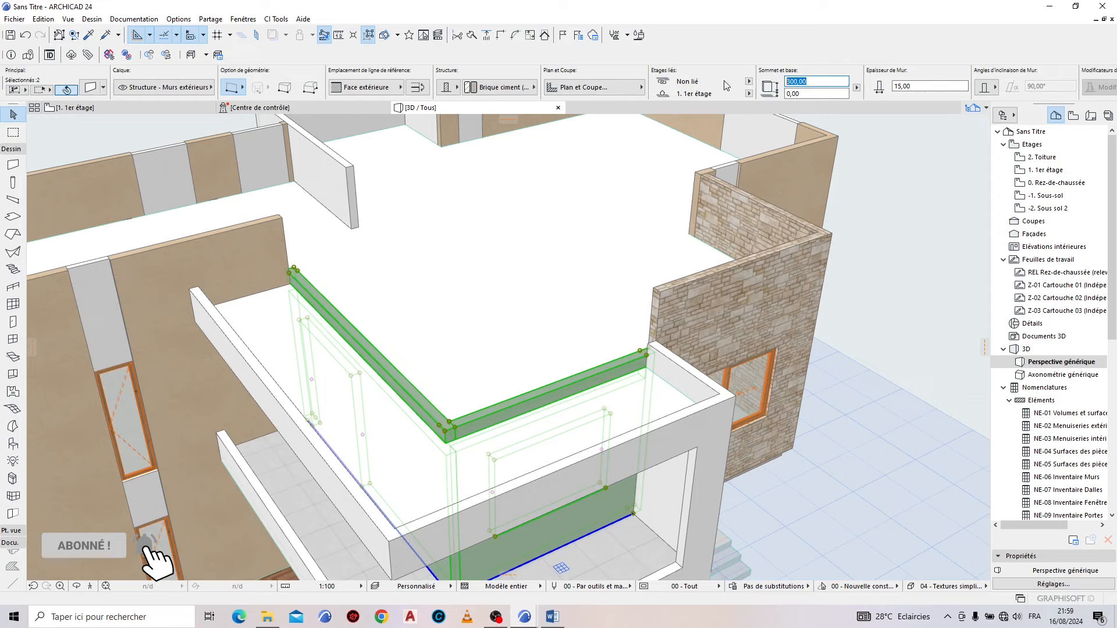
pyautogui.write('280')
pyautogui.press('Return')
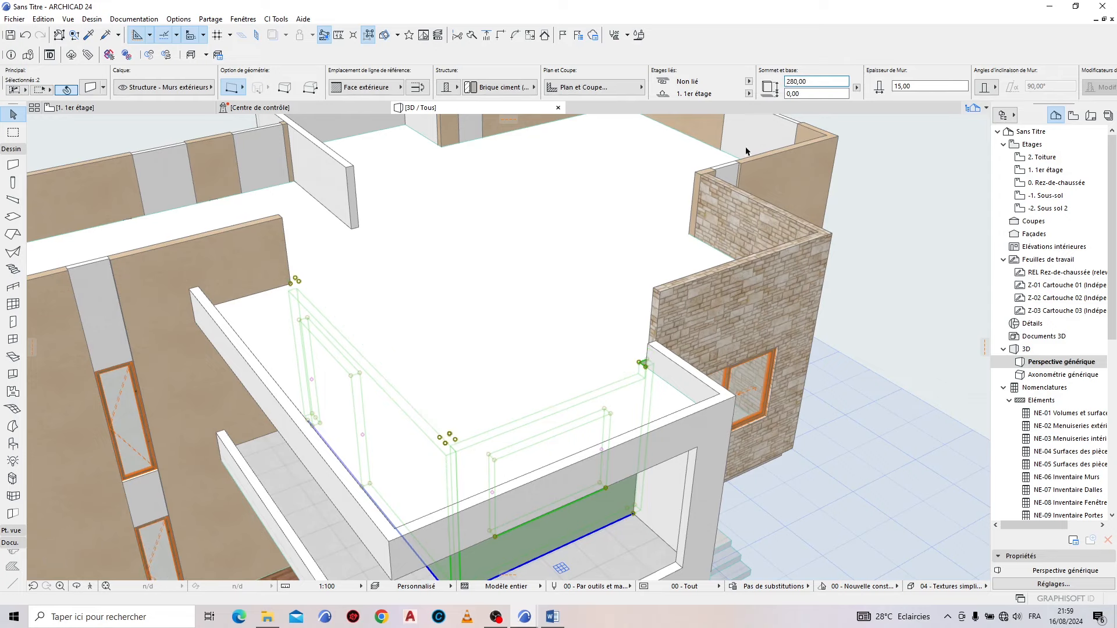
pyautogui.press('Escape')
# Step: Open the floor plan of the 2. Toiture storey
pyautogui.scroll(-2, 575, 429)
pyautogui.keyDown('shift'); pyautogui.moveTo(575, 429); pyautogui.dragTo(383, 451, button='middle'); pyautogui.keyUp('shift')
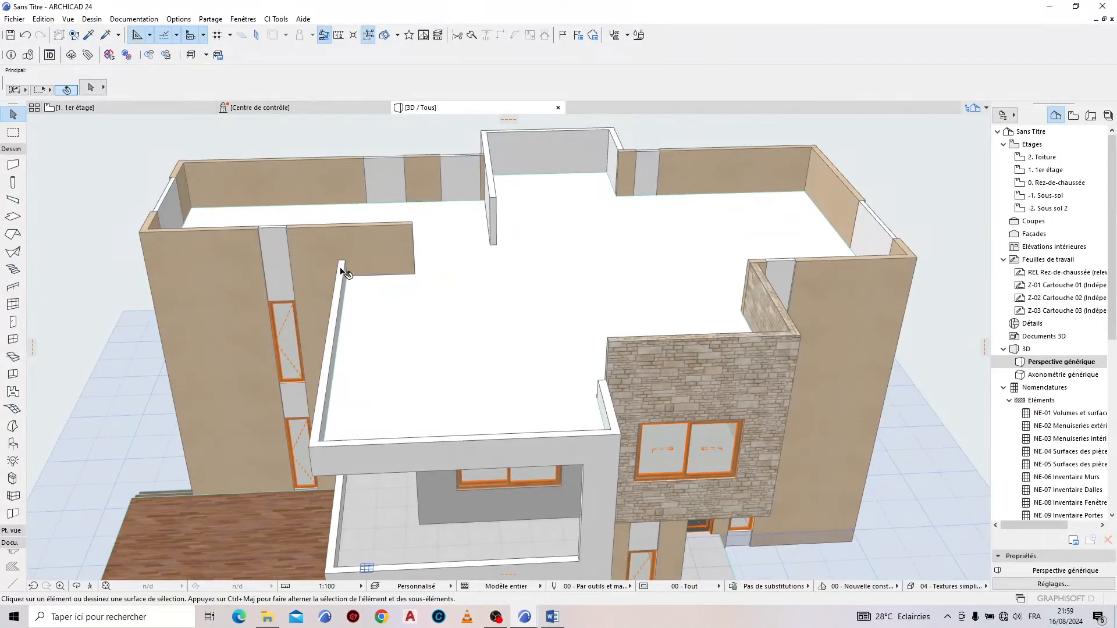
pyautogui.click(126, 111)
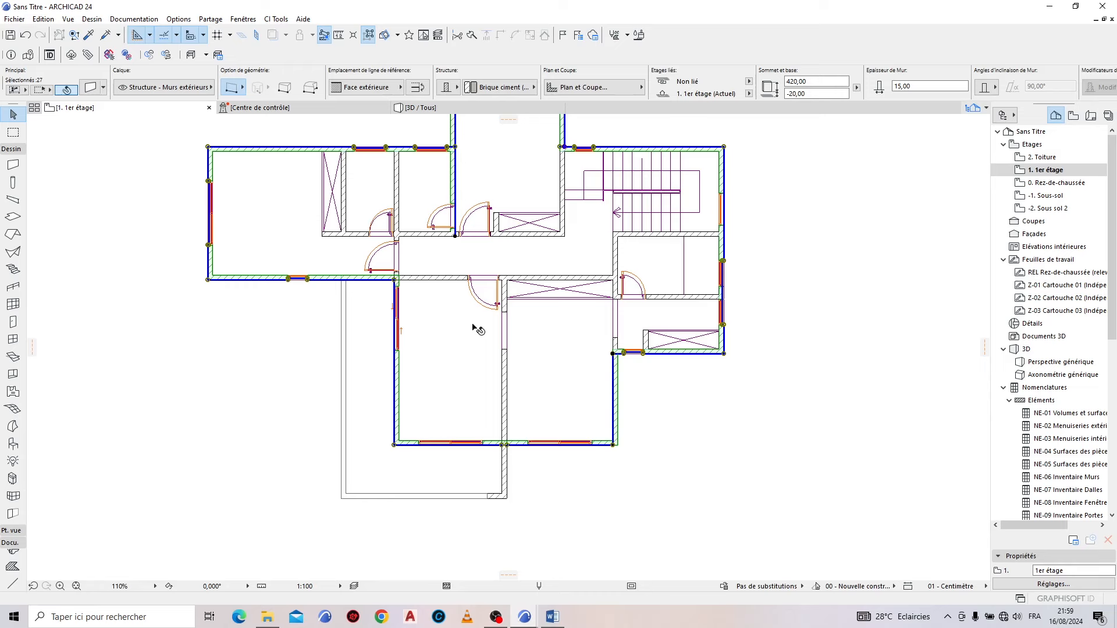
pyautogui.hotkey('ctrl', 'Up')
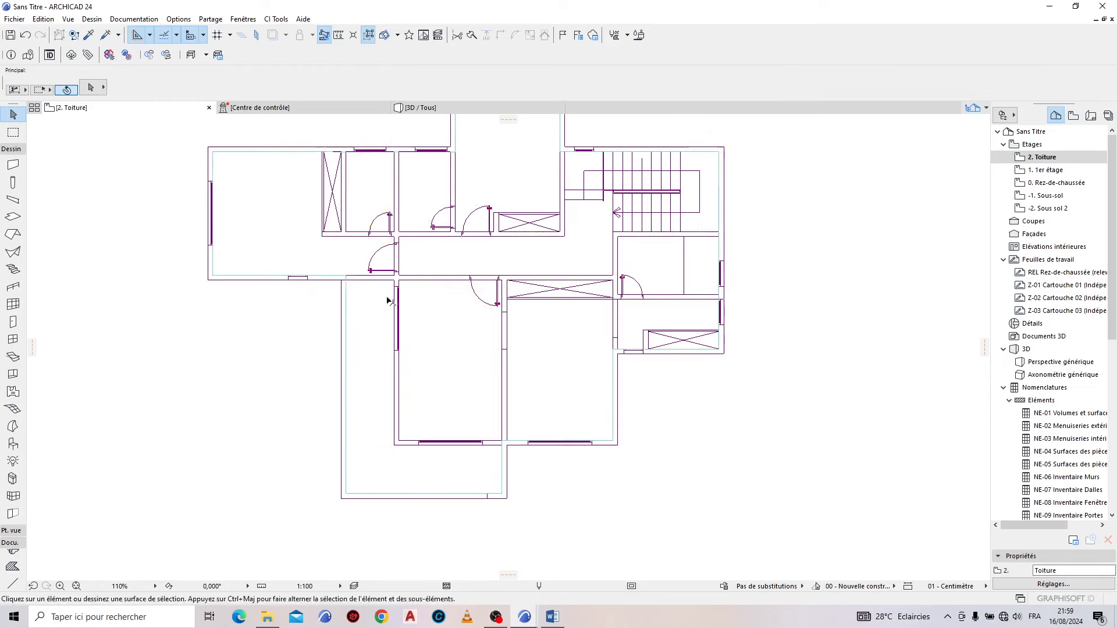
pyautogui.scroll(4, 384, 290)
pyautogui.scroll(-5, 382, 317)
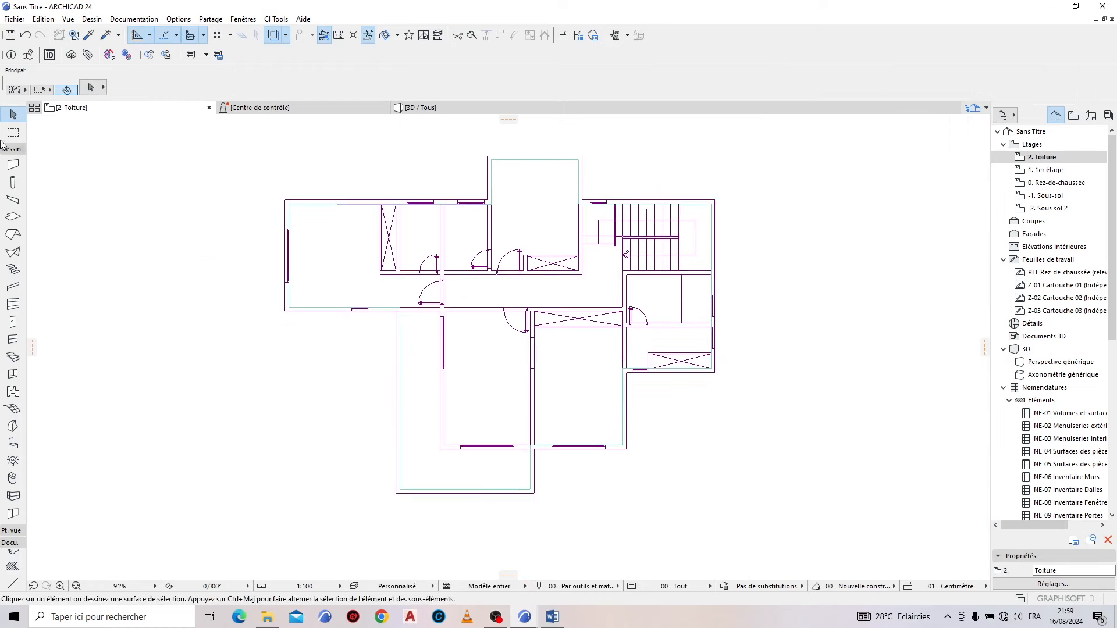
# Step: Draw chained 15 cm thick, 320 cm high walls over the southwest room's west and south wall outlines, ending at the partition between the southern rooms
pyautogui.click(13, 165)
pyautogui.scroll(9, 454, 325)
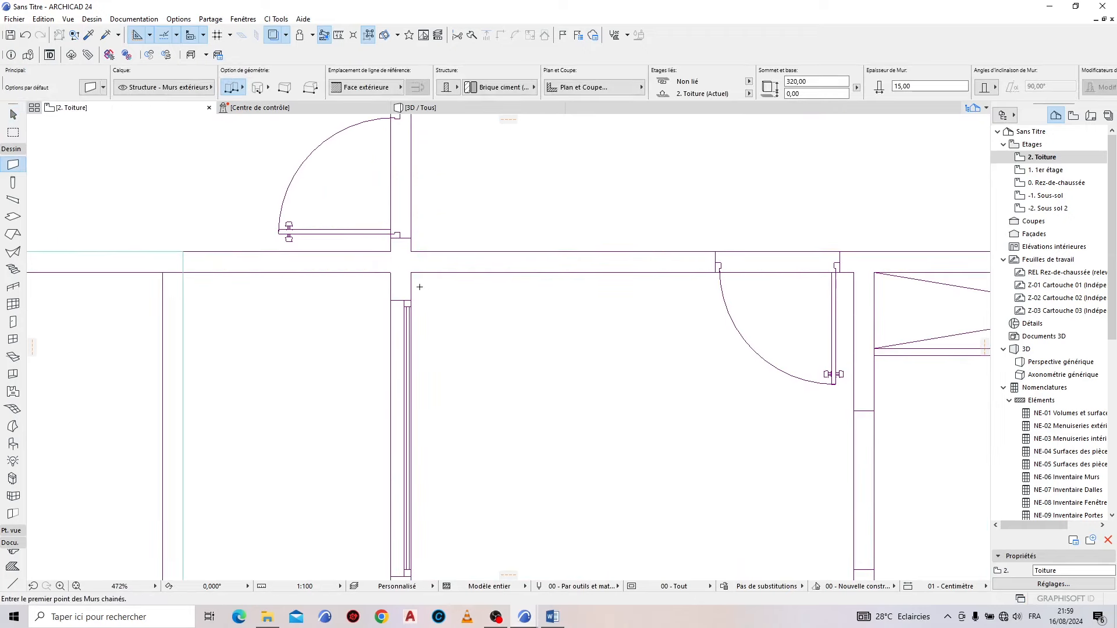
pyautogui.click(390, 272)
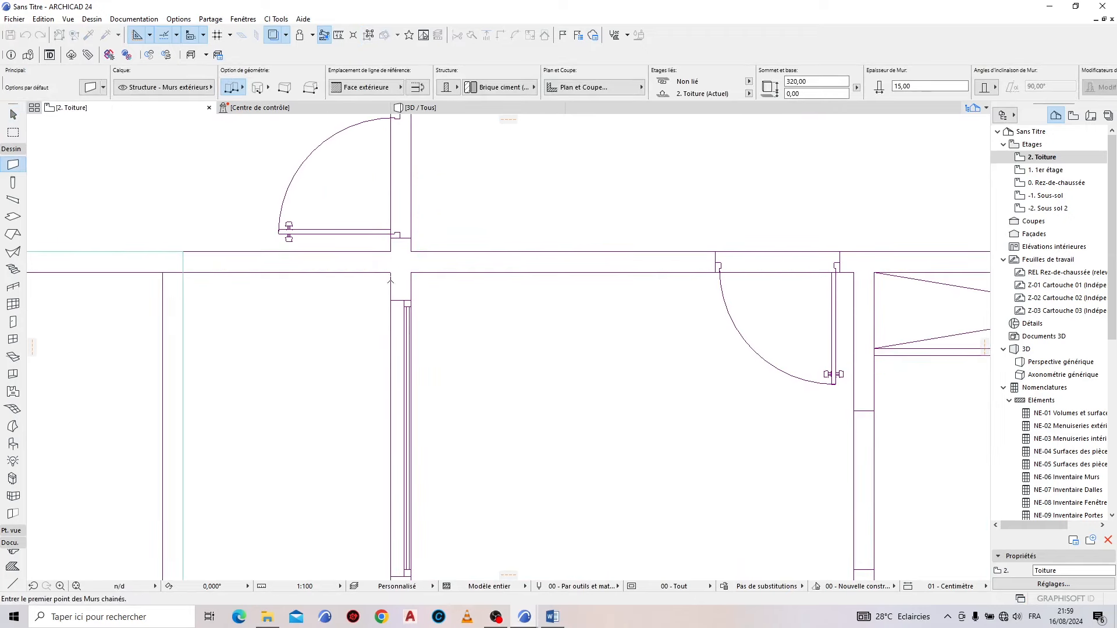
pyautogui.click(391, 271)
pyautogui.scroll(-6, 397, 308)
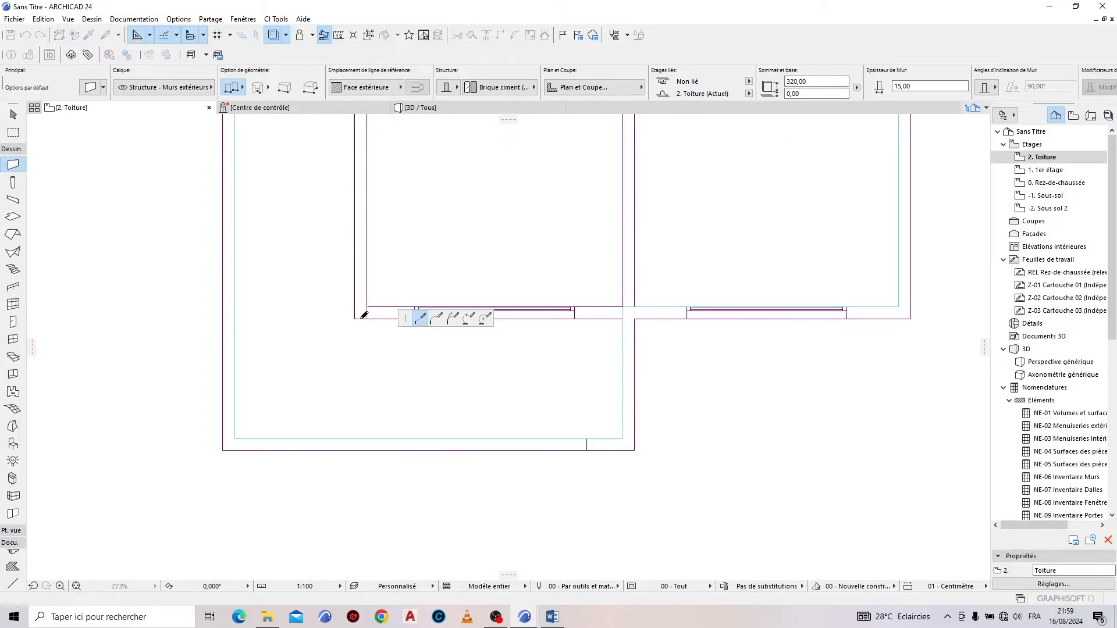
pyautogui.doubleClick(622, 313)
pyautogui.press('Escape')
# Step: Set the height of the two new roof-storey walls along the southwest room to 120 cm
pyautogui.keyDown('shift'); pyautogui.click(577, 317); pyautogui.keyUp('shift')
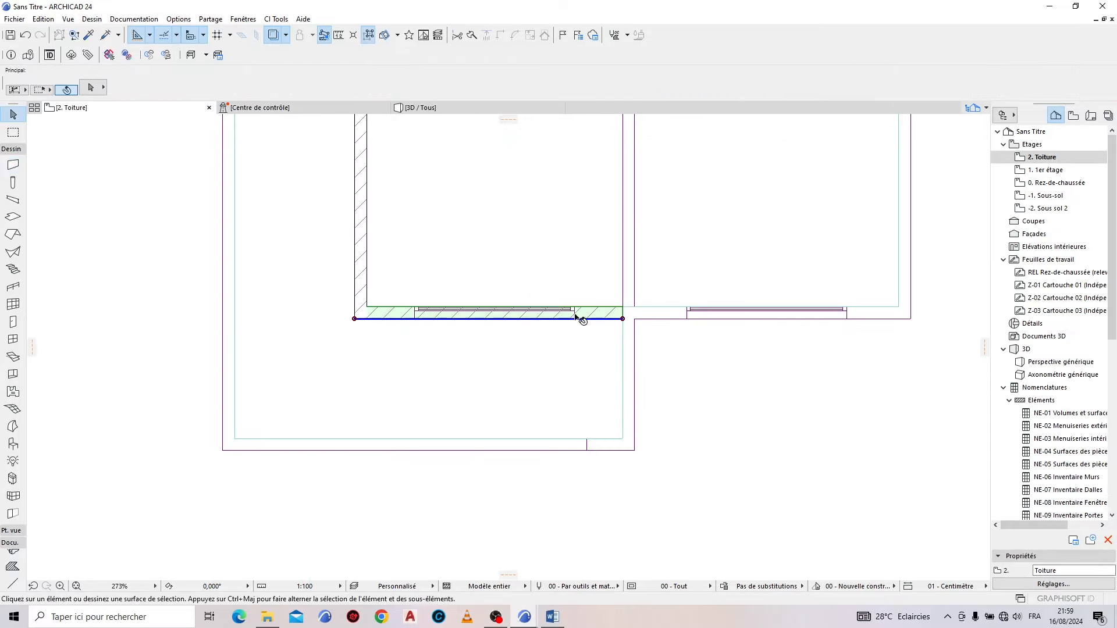
pyautogui.keyDown('shift'); pyautogui.click(364, 239); pyautogui.keyUp('shift')
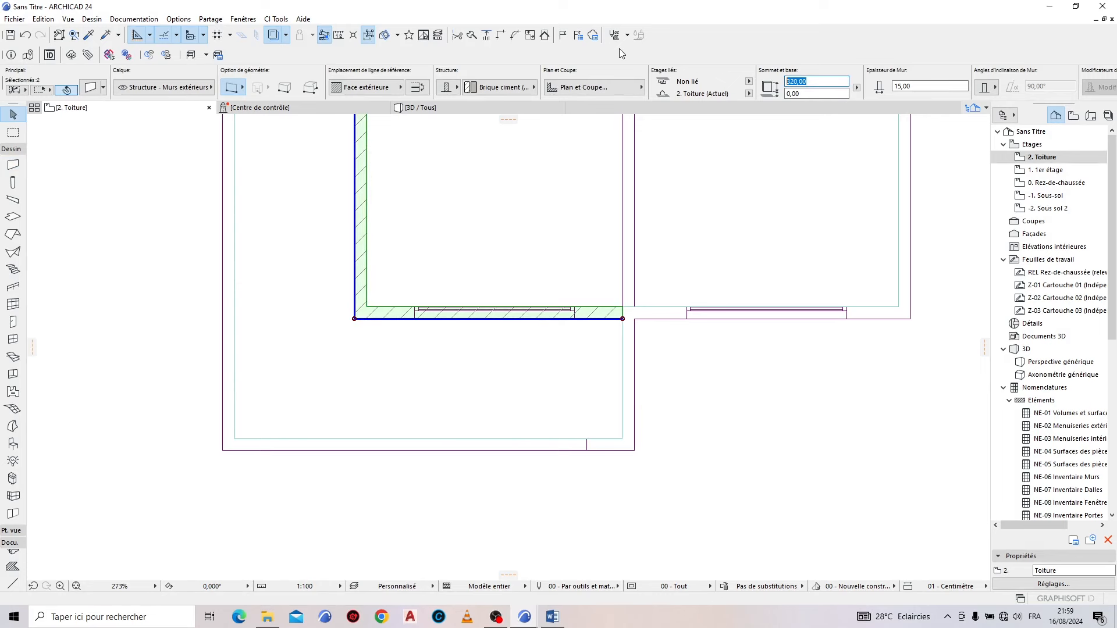
pyautogui.write('120')
# Step: In the 3D view, move both new roof-storey walls straight down 40 cm so their base meets the balcony's roof slab
pyautogui.click(520, 113)
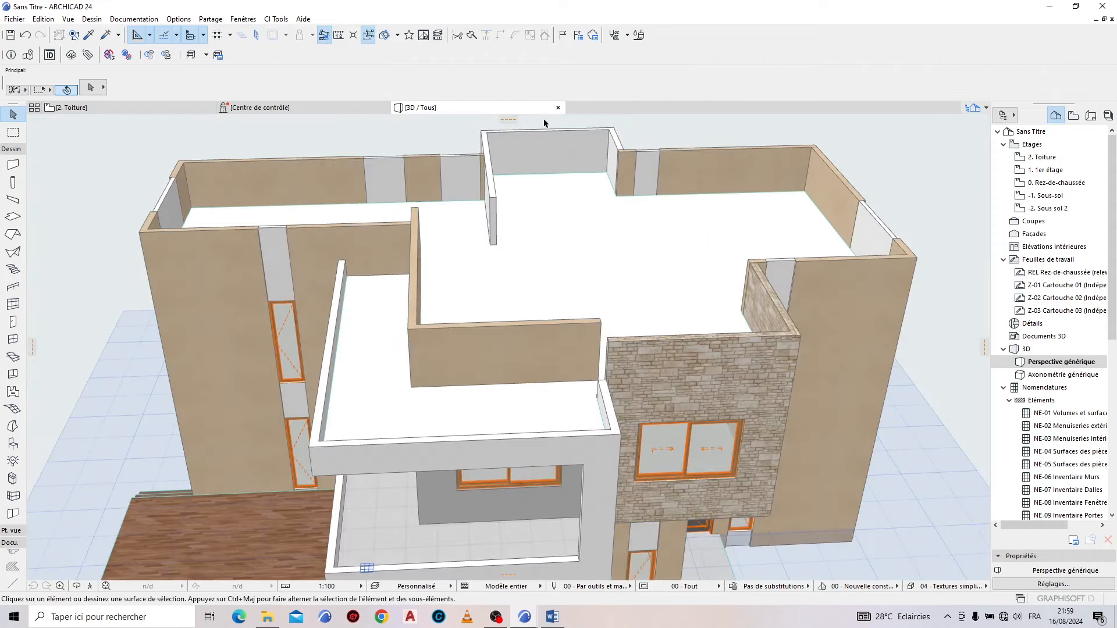
pyautogui.scroll(5, 482, 388)
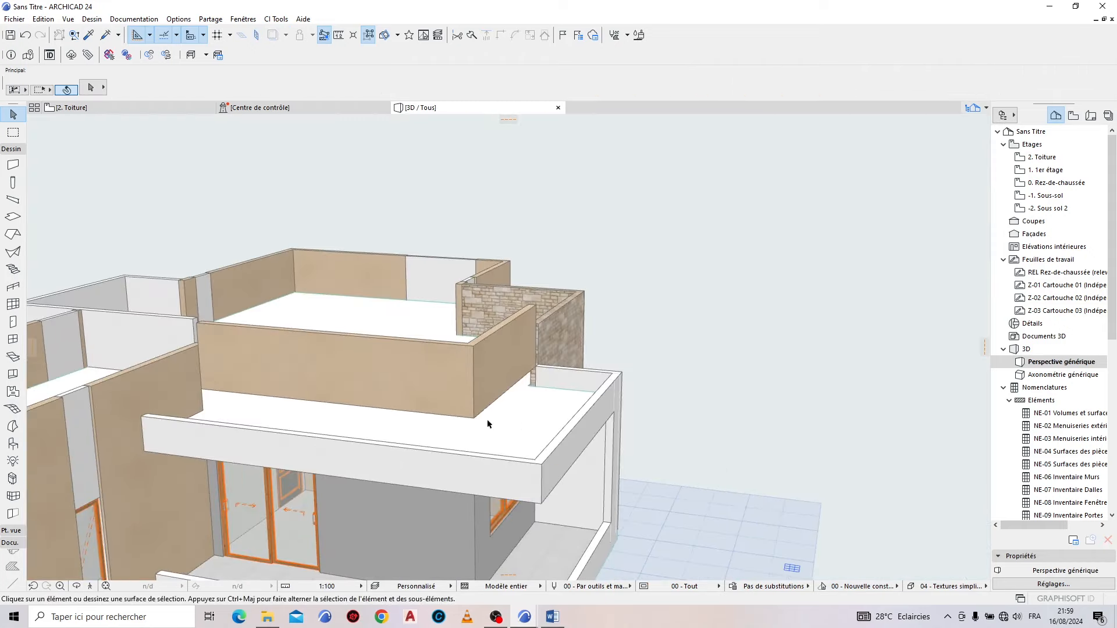
pyautogui.click(375, 349)
pyautogui.hotkey('ctrl', 'd')
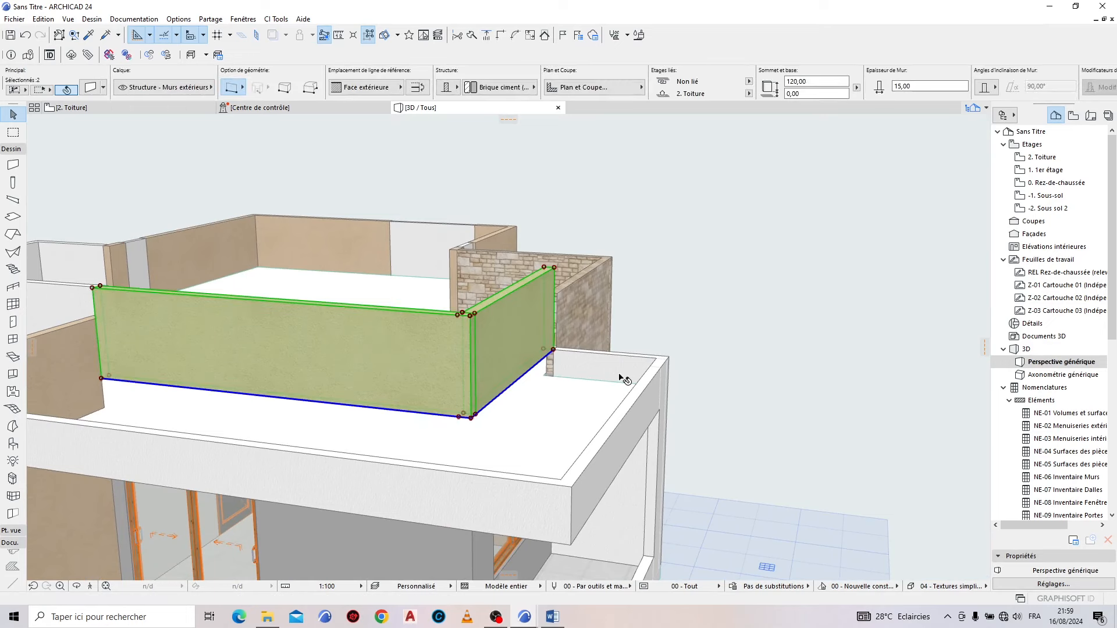
pyautogui.click(553, 351)
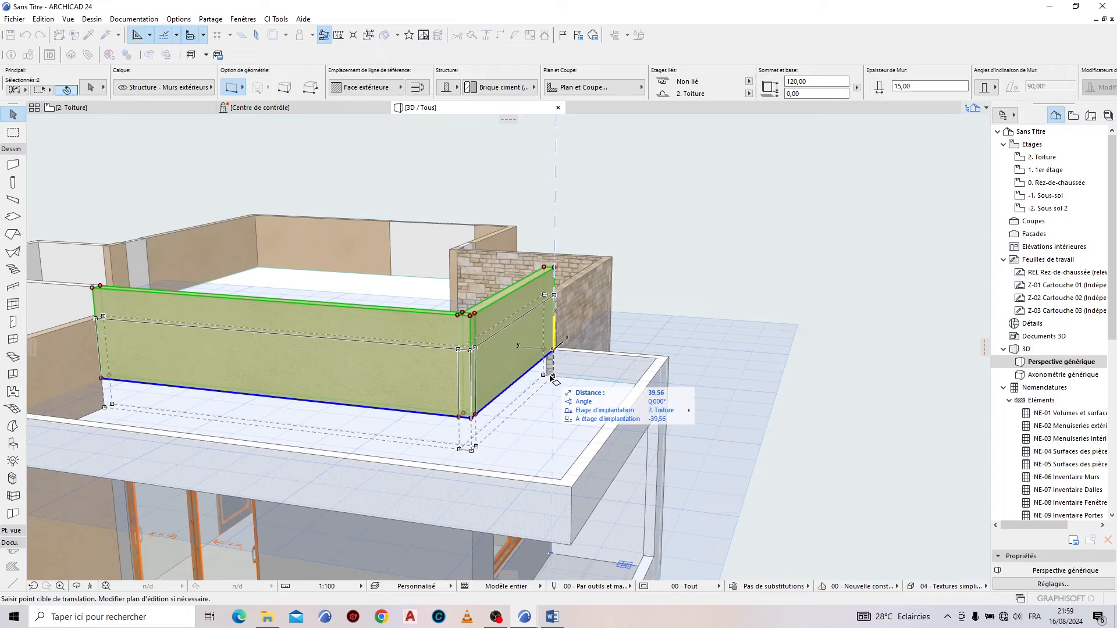
pyautogui.click(552, 377)
pyautogui.click(744, 280)
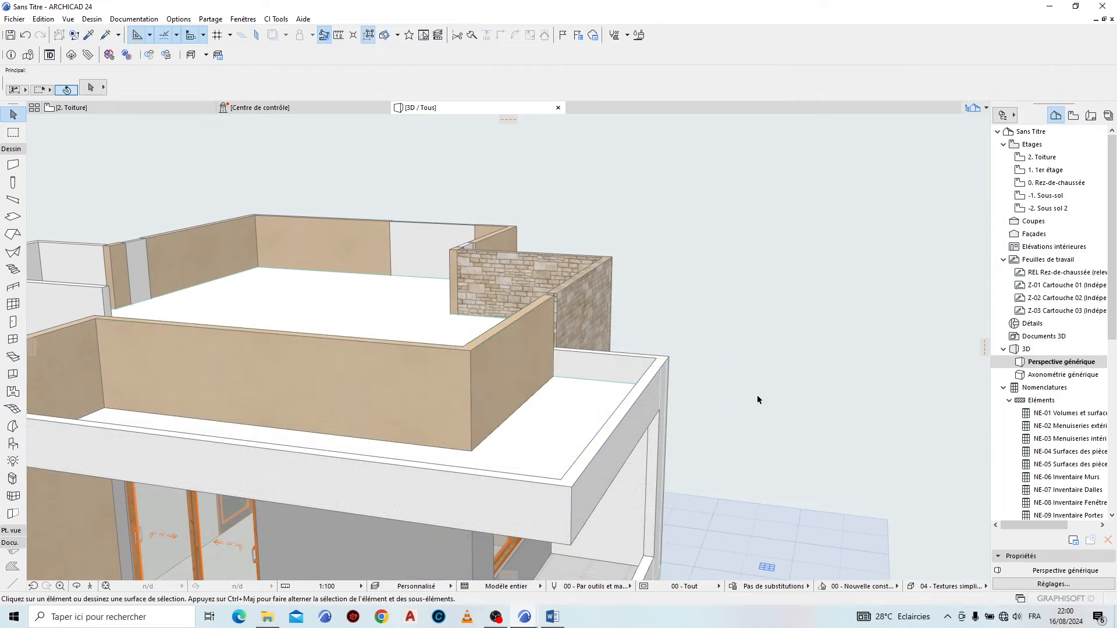
# Step: On the 2. Toiture plan, stretch the south wall's end to the far face of the partition between the southern rooms
pyautogui.keyDown('shift'); pyautogui.moveTo(758, 396); pyautogui.dragTo(307, 391, button='middle'); pyautogui.keyUp('shift')
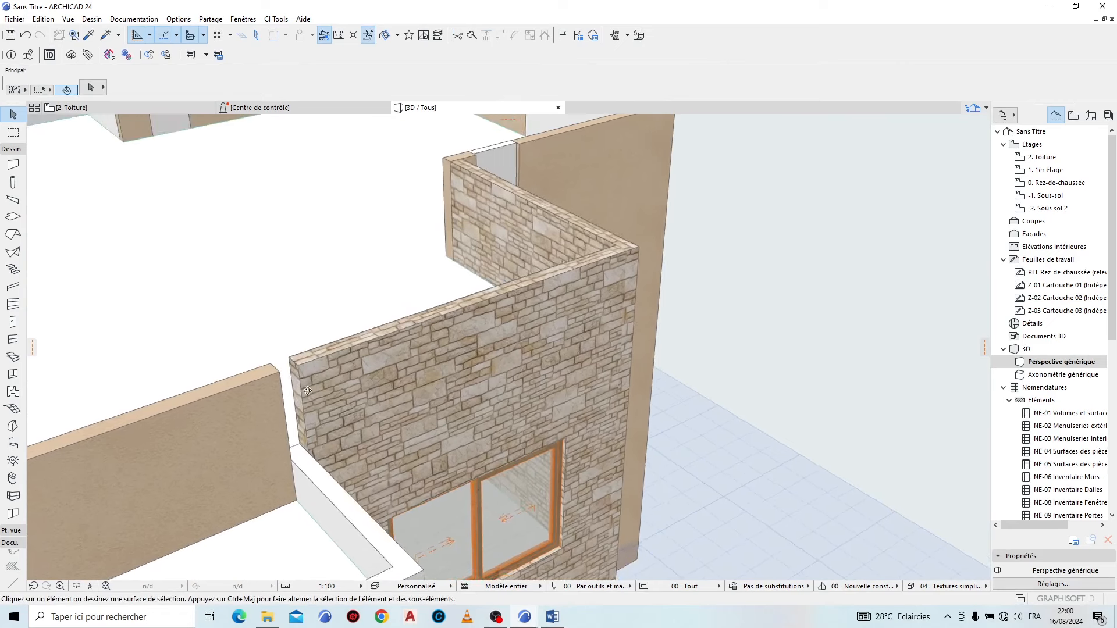
pyautogui.click(143, 106)
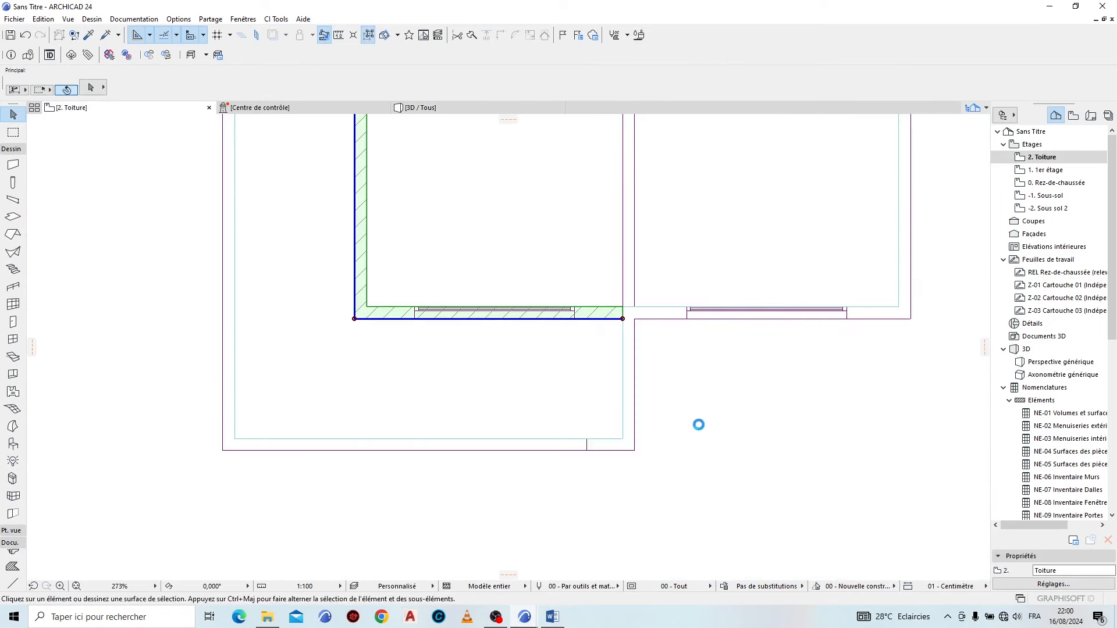
pyautogui.scroll(7, 732, 311)
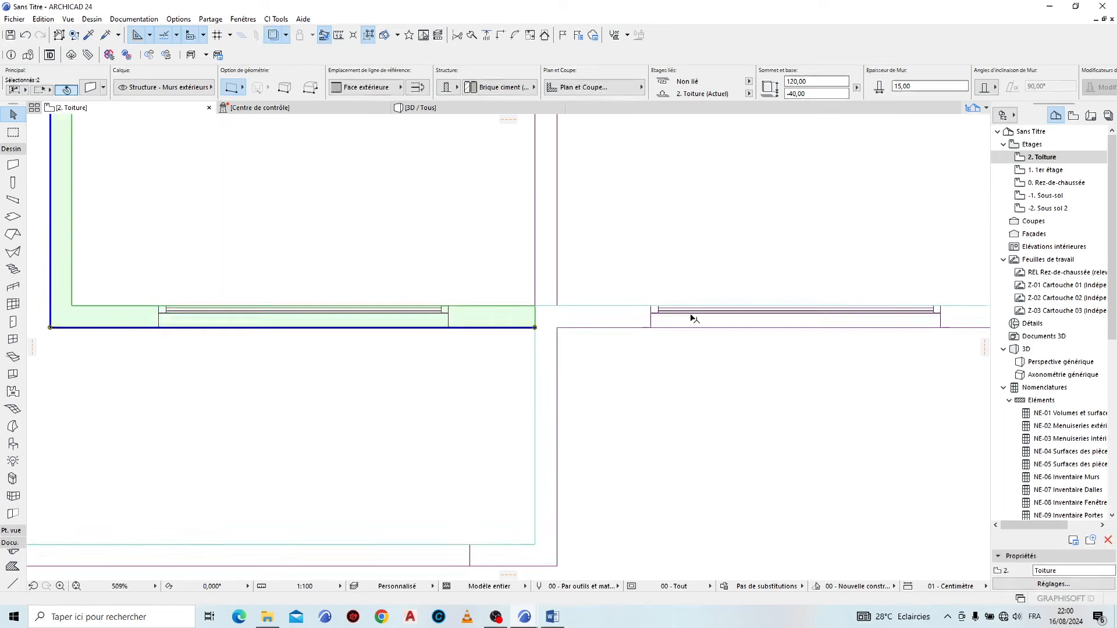
pyautogui.click(403, 341)
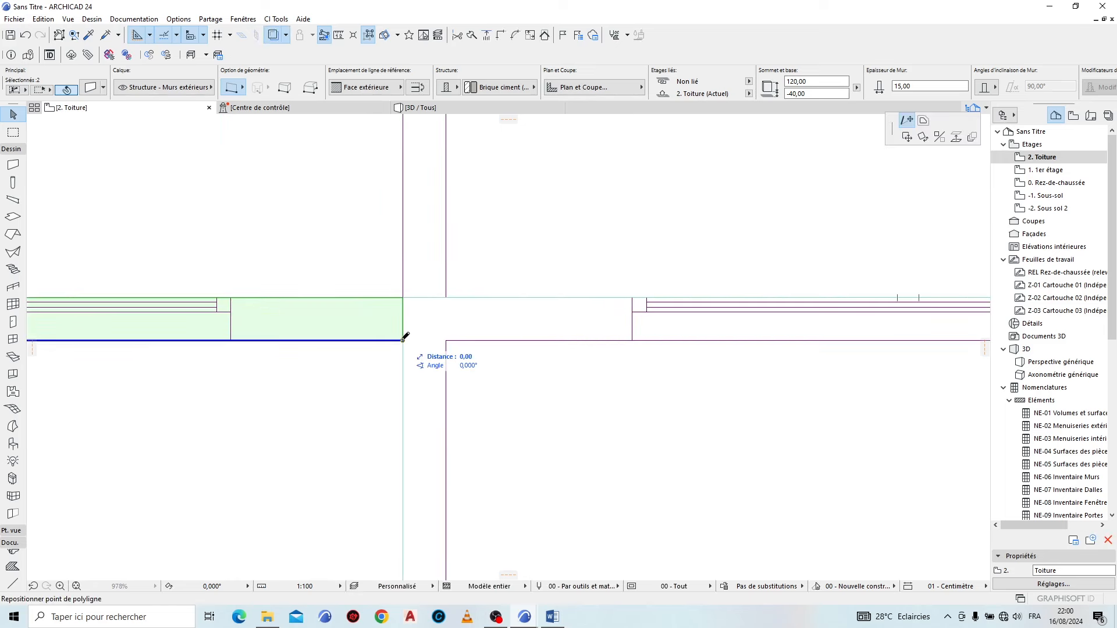
pyautogui.click(460, 350)
# Step: Check the roof walls in the 3D view and open the floor plan of the 1. 1er étage storey
pyautogui.click(539, 108)
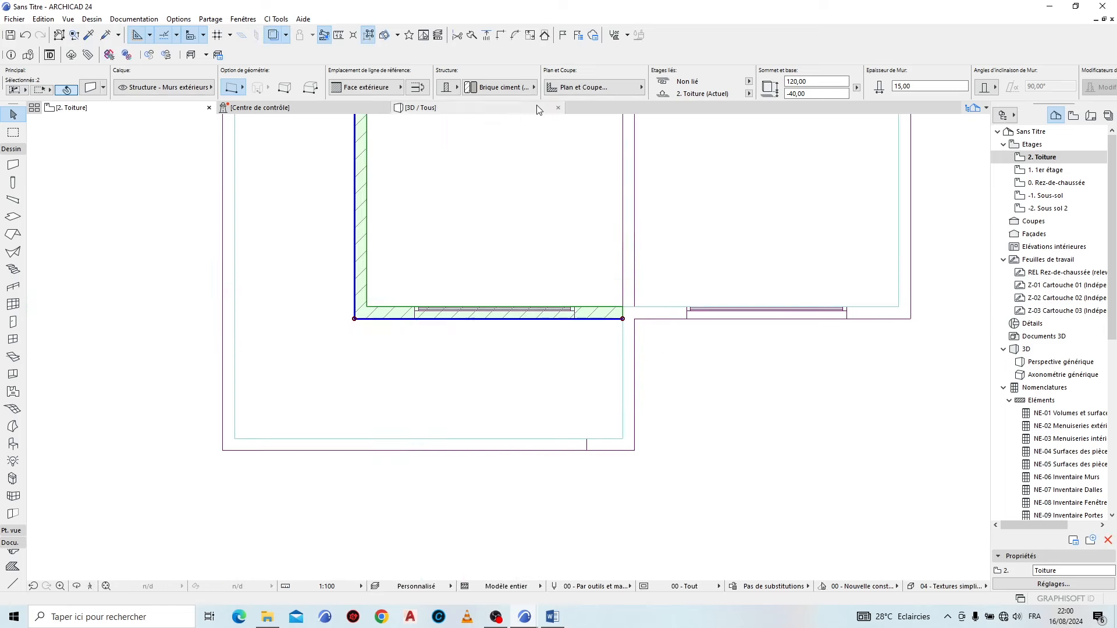
pyautogui.click(674, 417)
pyautogui.scroll(-5, 654, 301)
pyautogui.keyDown('shift'); pyautogui.moveTo(654, 301); pyautogui.dragTo(462, 420, button='middle'); pyautogui.keyUp('shift')
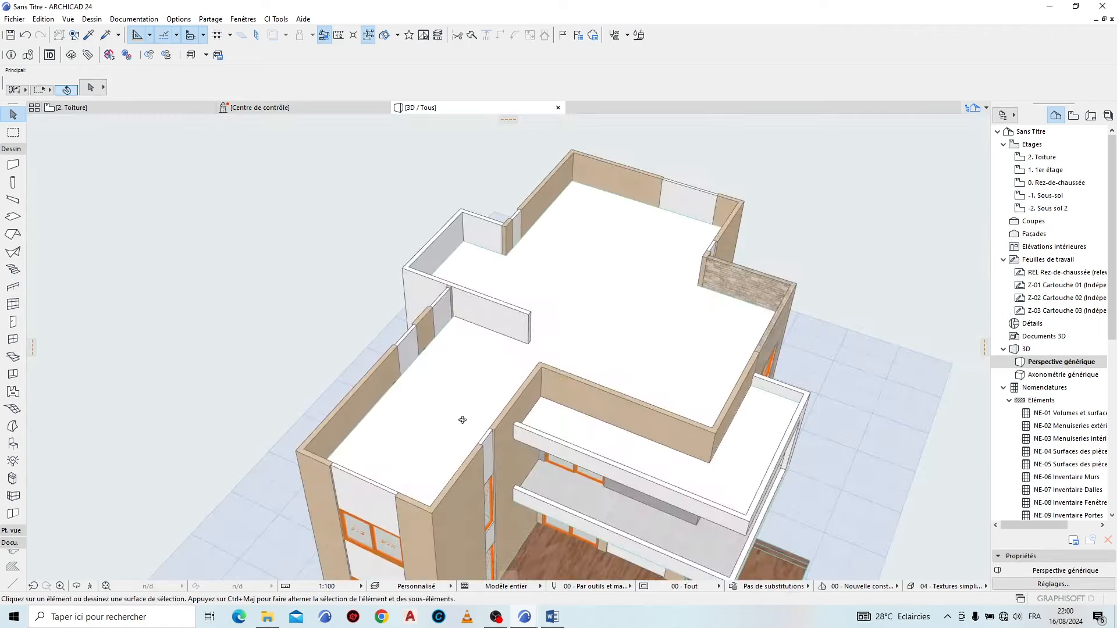
pyautogui.scroll(5, 514, 279)
pyautogui.press('F2')
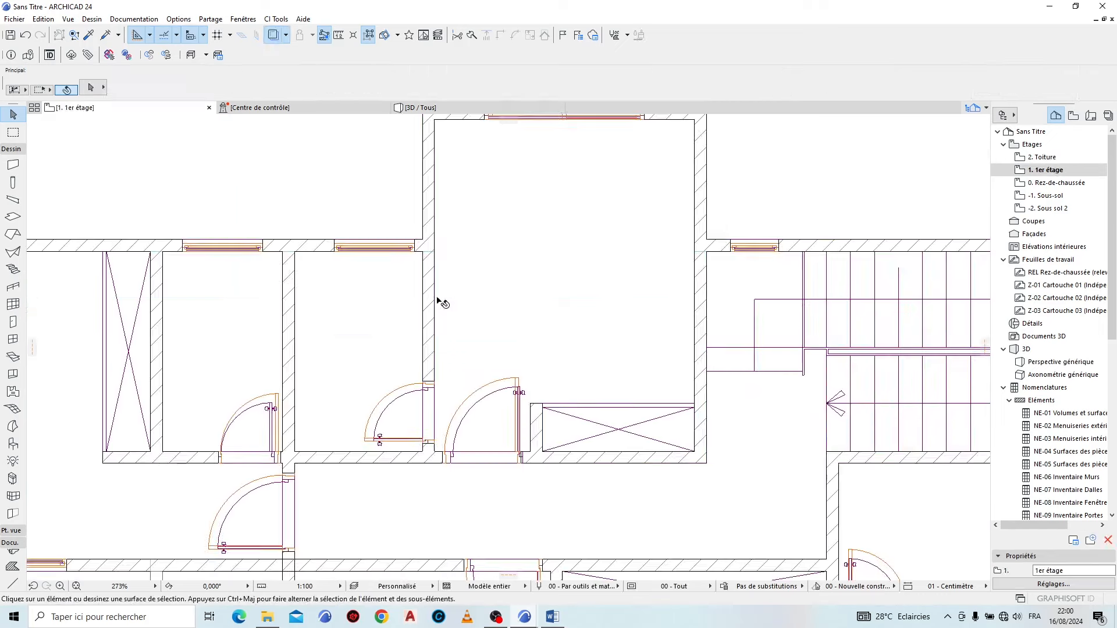
# Step: Split the projecting north room's west wall at the exterior wall's inner face and set the interior part's height to 280 cm
pyautogui.click(434, 297)
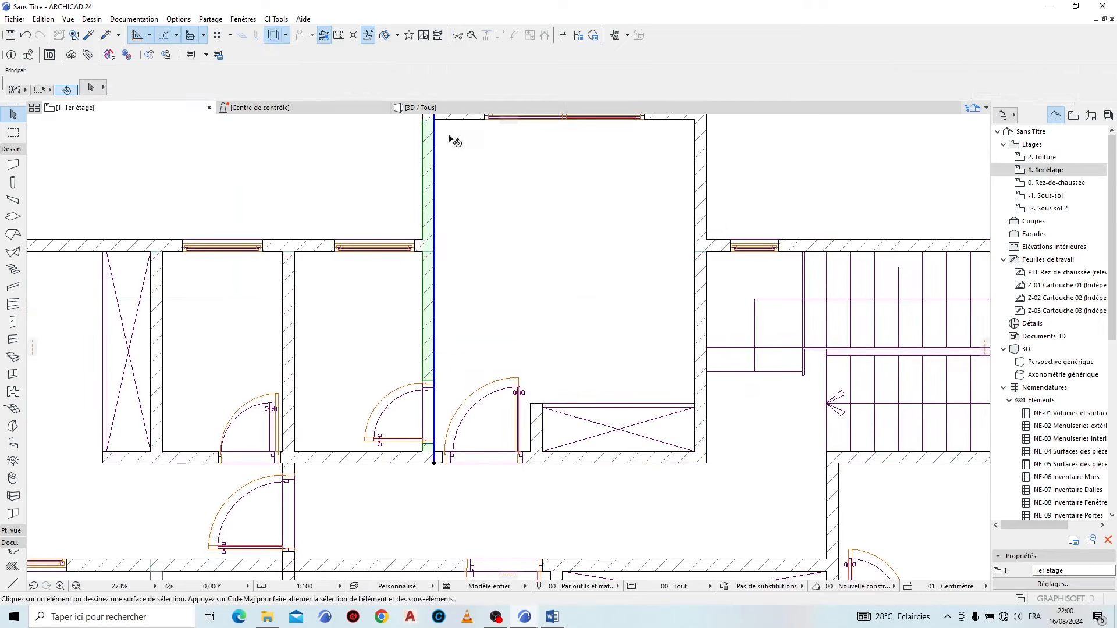
pyautogui.click(472, 35)
pyautogui.scroll(5, 421, 253)
pyautogui.click(424, 249)
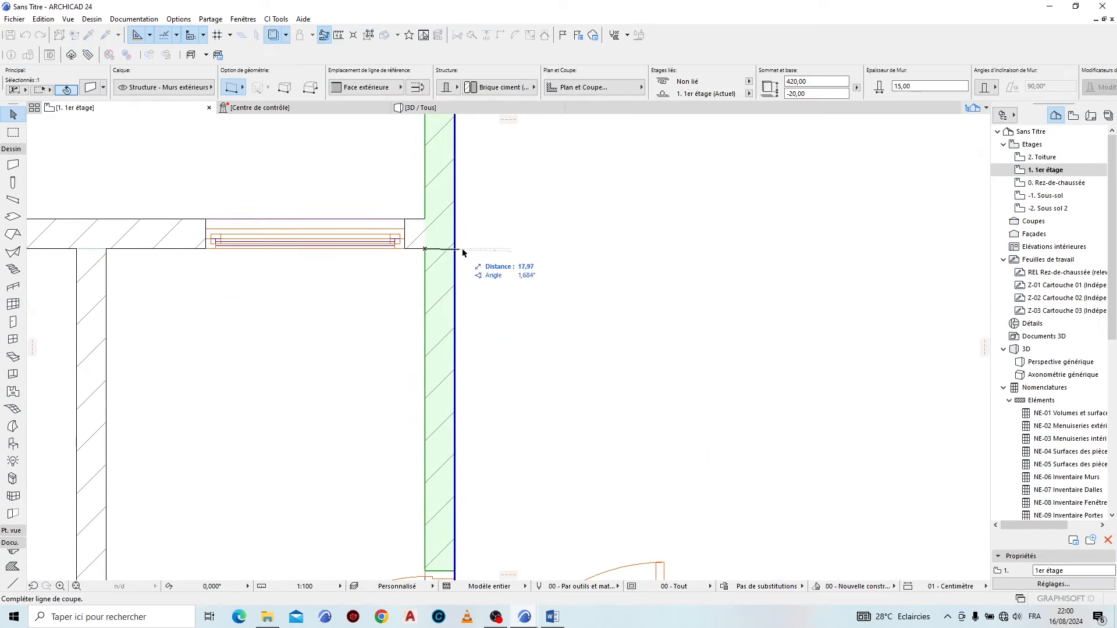
pyautogui.click(479, 249)
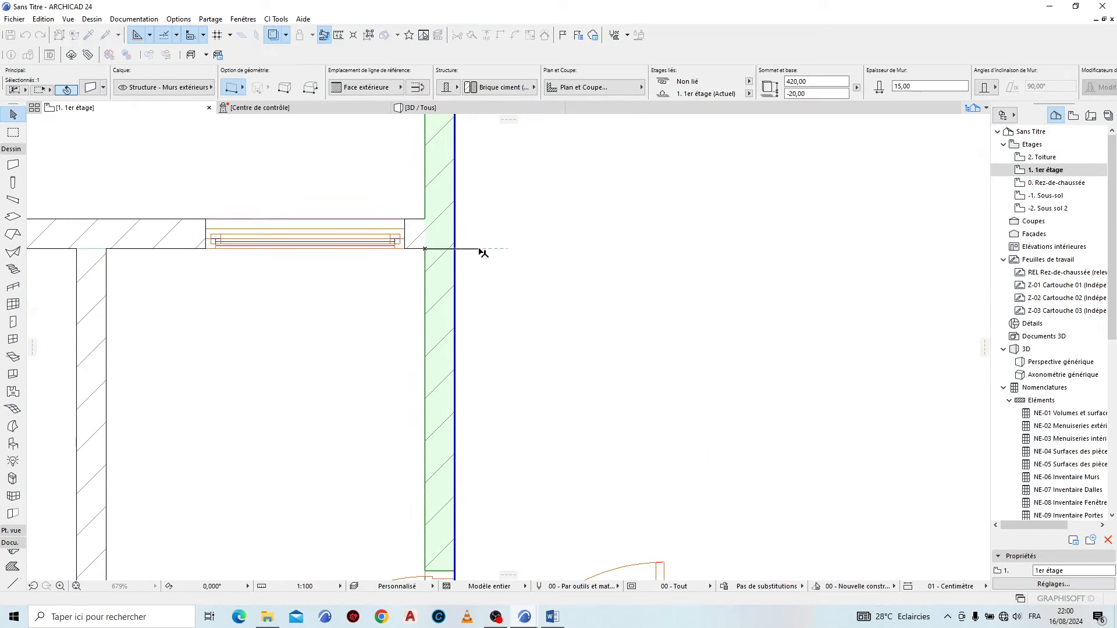
pyautogui.click(484, 297)
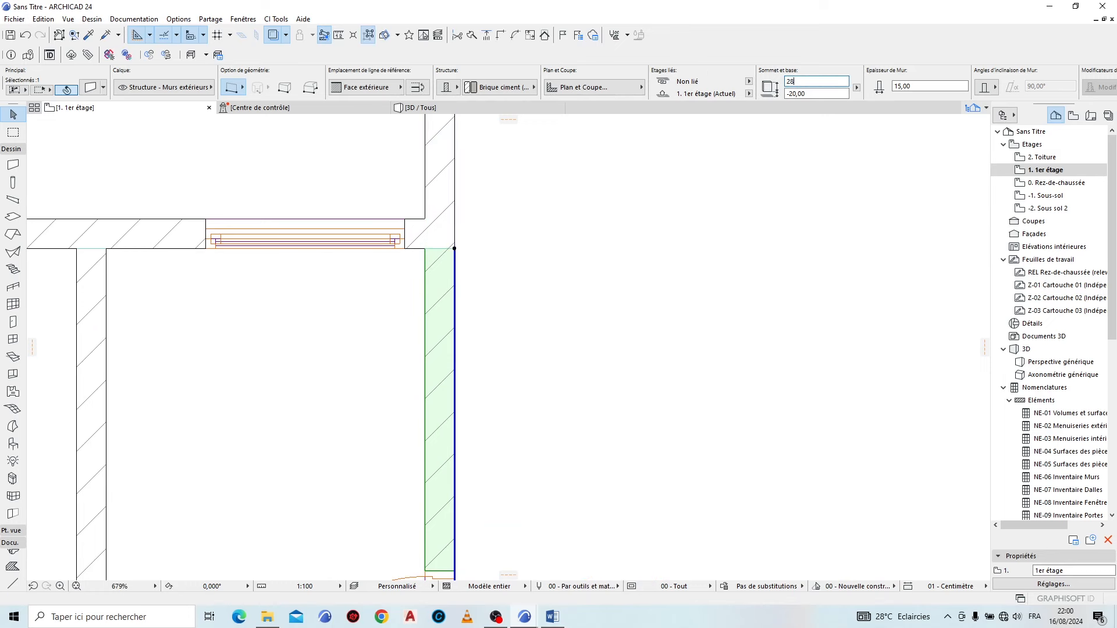
# Step: In the 3D view, set up chained walls with a height of 10 cm and a thickness of 25 cm
pyautogui.click(467, 111)
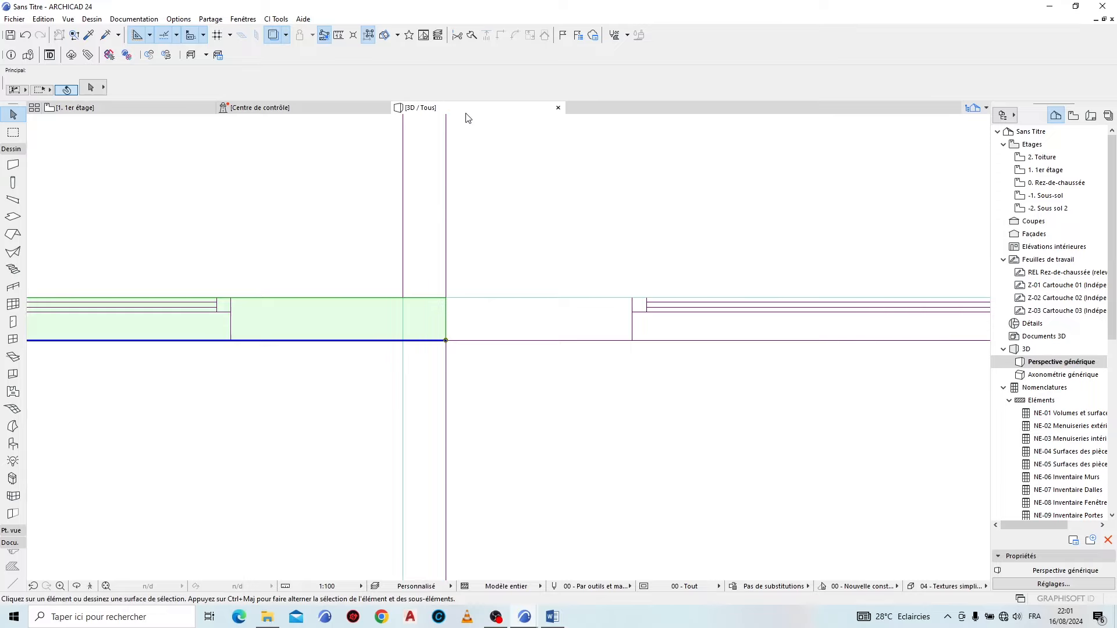
pyautogui.scroll(-7, 386, 259)
pyautogui.keyDown('shift'); pyautogui.moveTo(336, 349); pyautogui.dragTo(287, 329, button='middle'); pyautogui.keyUp('shift')
pyautogui.scroll(3, 216, 352)
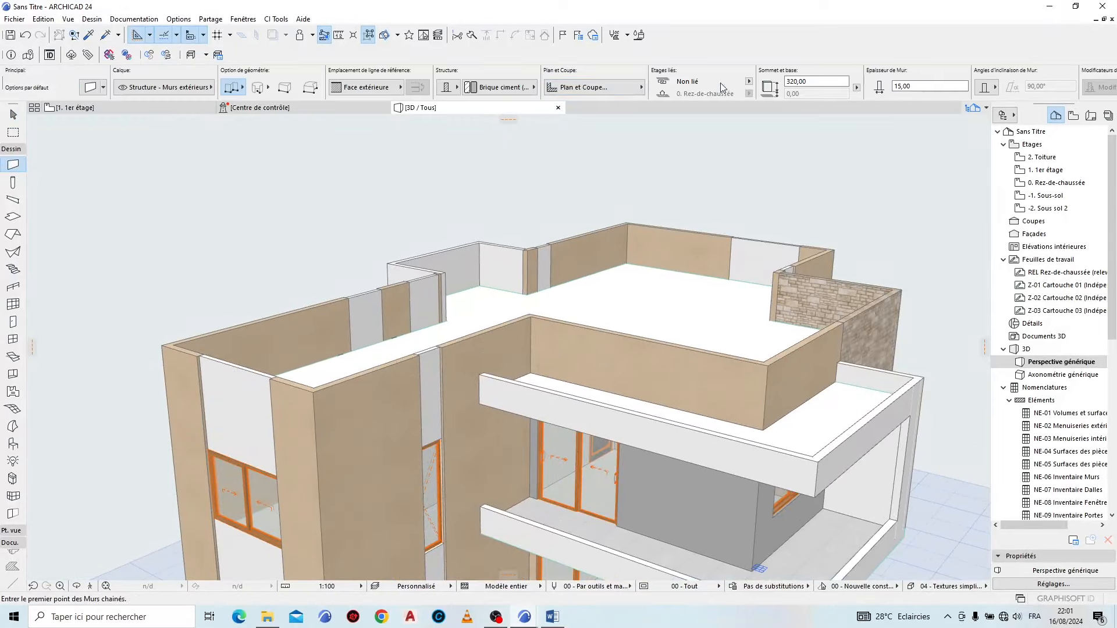
pyautogui.write('10')
# Step: Draw the chained capping walls on the parapet tops from the north projection's northeast corner around the east side to the stone-clad corner
pyautogui.scroll(10, 461, 249)
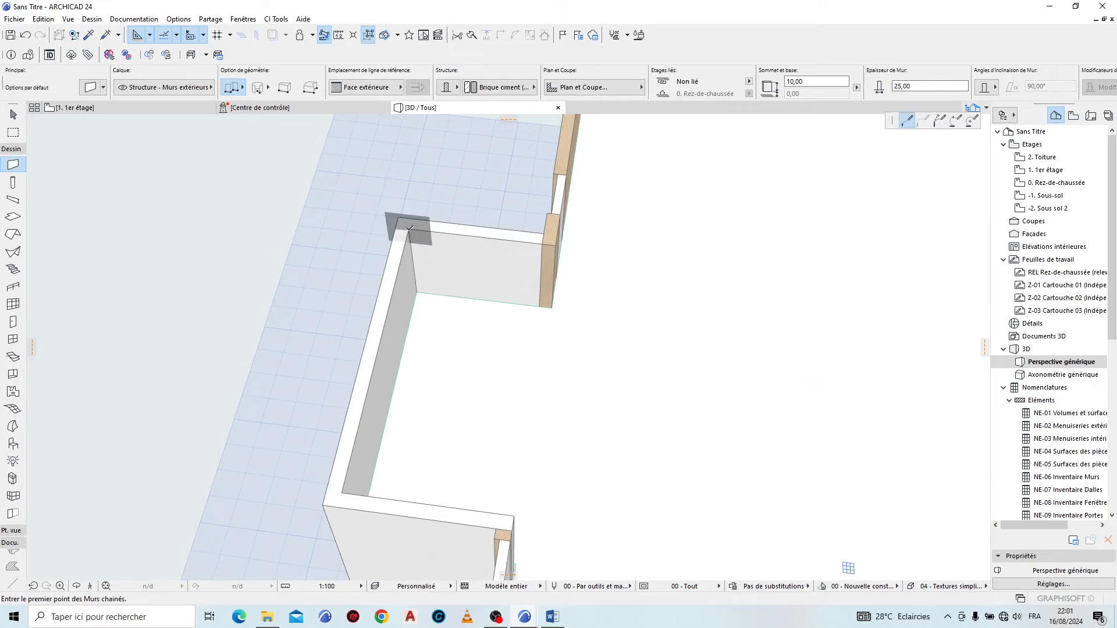
pyautogui.click(408, 227)
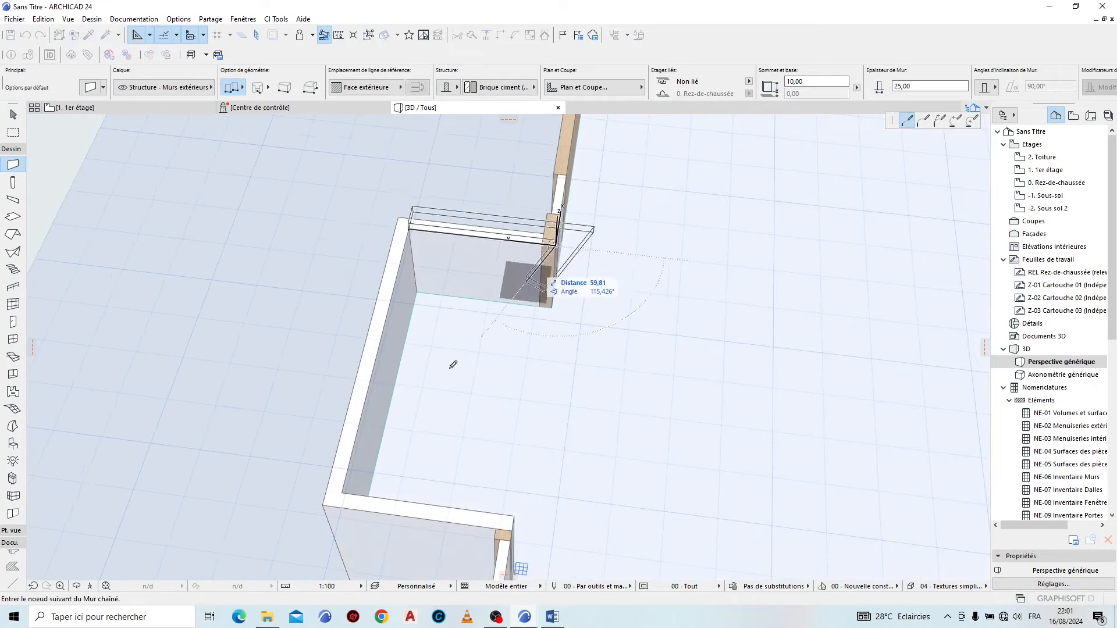
pyautogui.moveTo(454, 365); pyautogui.dragTo(372, 535, button='middle')
pyautogui.click(507, 167)
pyautogui.moveTo(703, 235); pyautogui.dragTo(221, 241, button='middle')
pyautogui.click(436, 216)
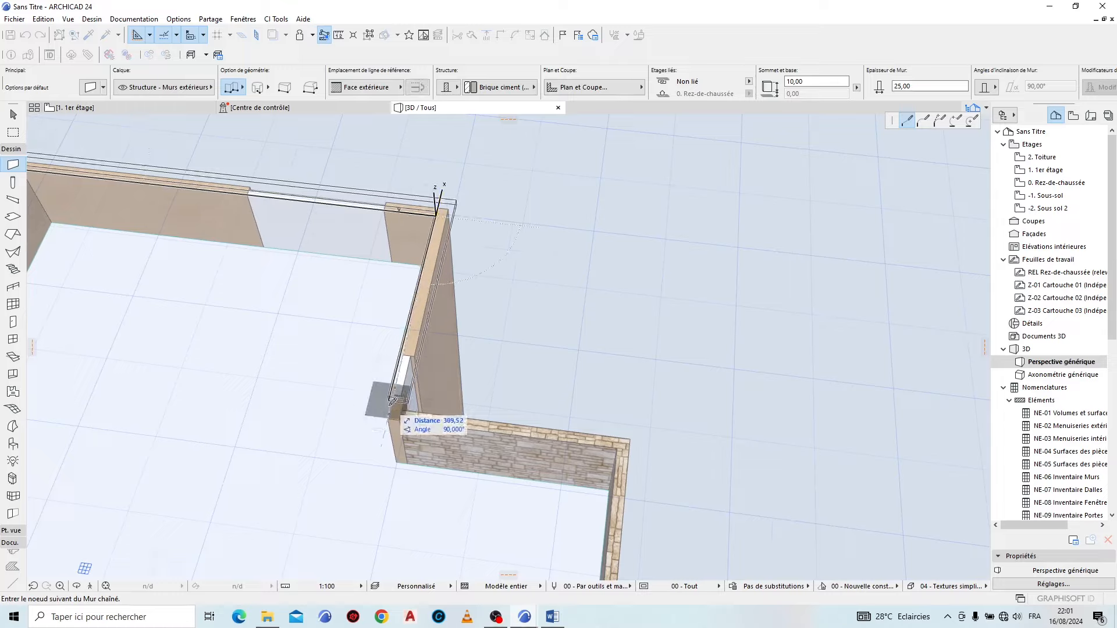
pyautogui.click(389, 418)
pyautogui.click(629, 441)
# Step: Continue the capping wall chain over the southern parapets, around the southwest room, to the west wing's southwest corner
pyautogui.scroll(-5, 681, 227)
pyautogui.scroll(6, 639, 455)
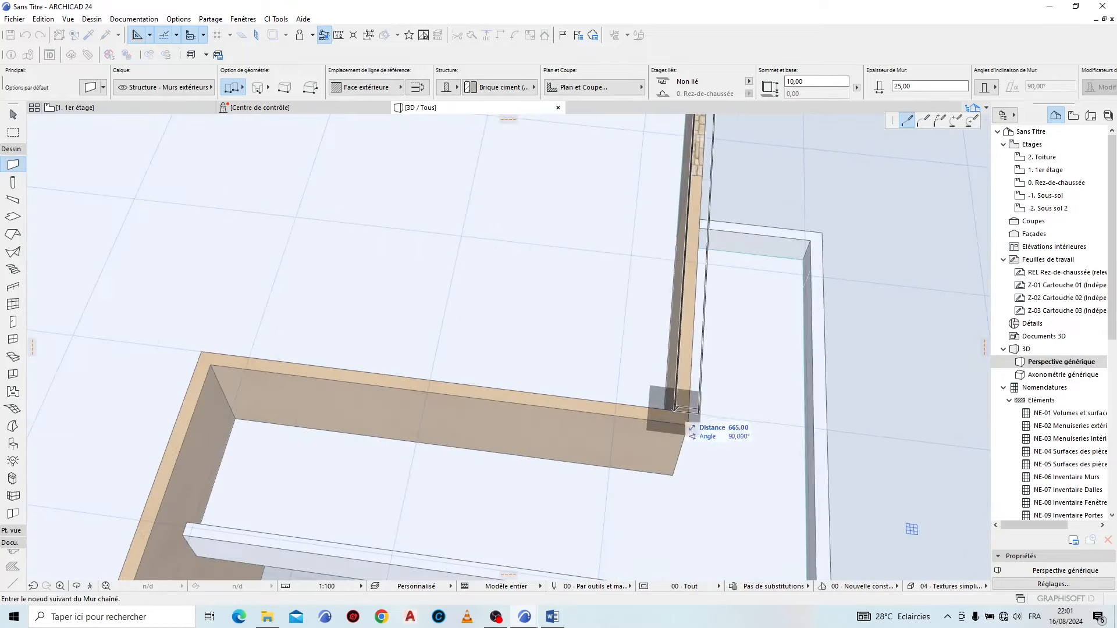
pyautogui.click(674, 410)
pyautogui.click(203, 350)
pyautogui.scroll(-5, 609, 207)
pyautogui.scroll(6, 250, 541)
pyautogui.click(468, 405)
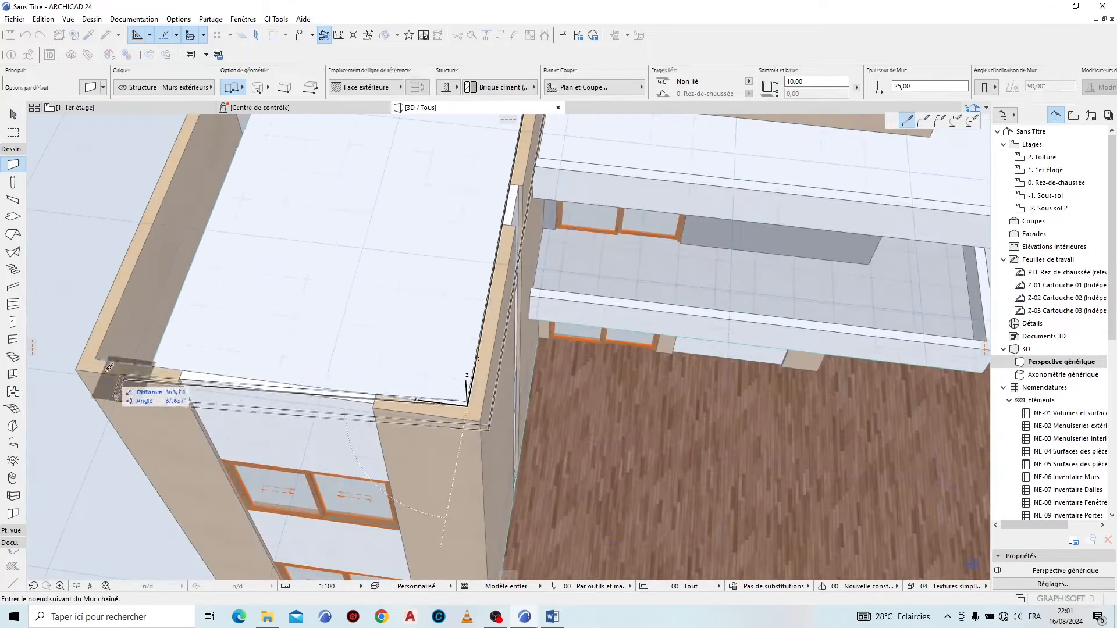
# Step: Complete the chained parapet walls along the remaining corners of the roof outline and finish the wall chain
pyautogui.click(109, 367)
pyautogui.scroll(-5, 337, 209)
pyautogui.scroll(6, 262, 241)
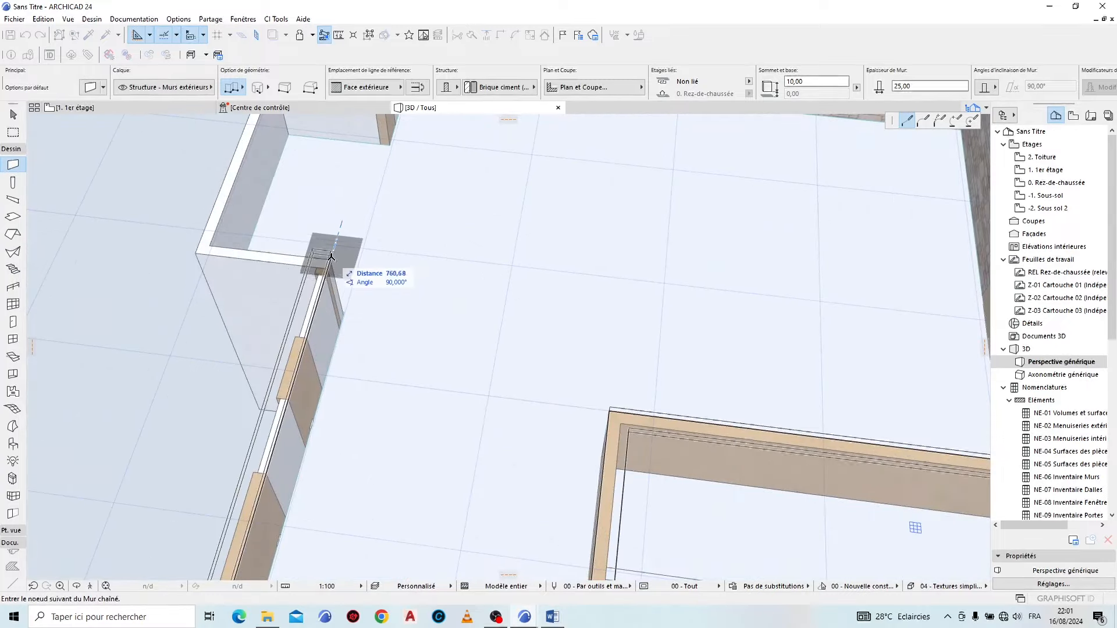
pyautogui.click(202, 247)
pyautogui.scroll(-5, 198, 443)
pyautogui.scroll(5, 250, 204)
pyautogui.doubleClick(250, 225)
pyautogui.scroll(-4, 361, 244)
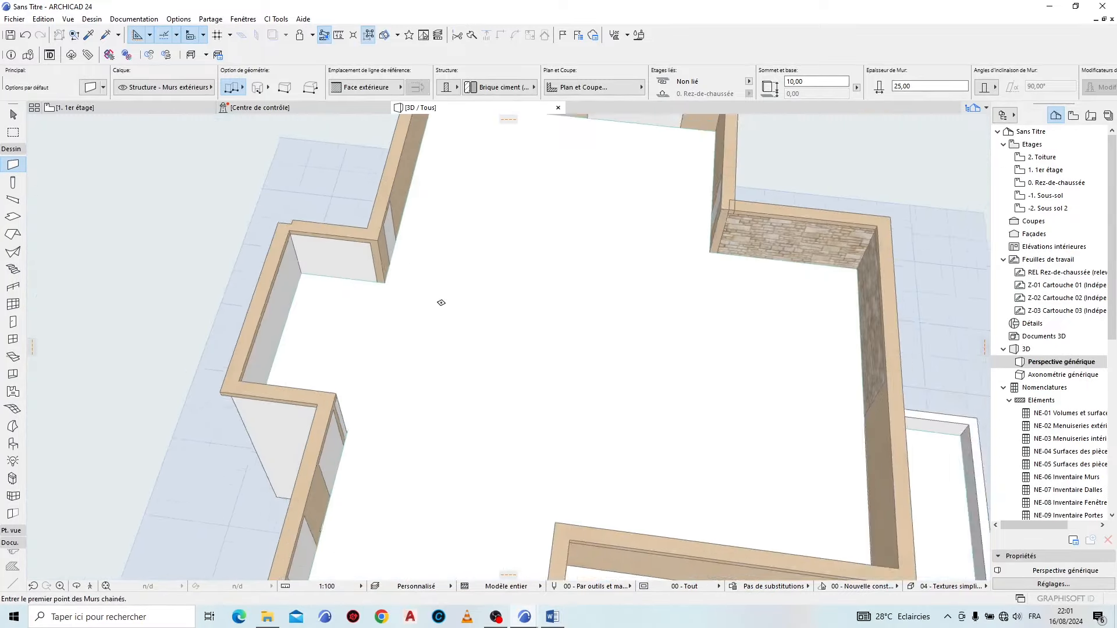
pyautogui.scroll(-4, 441, 303)
pyautogui.moveTo(675, 459); pyautogui.dragTo(584, 249, button='middle')
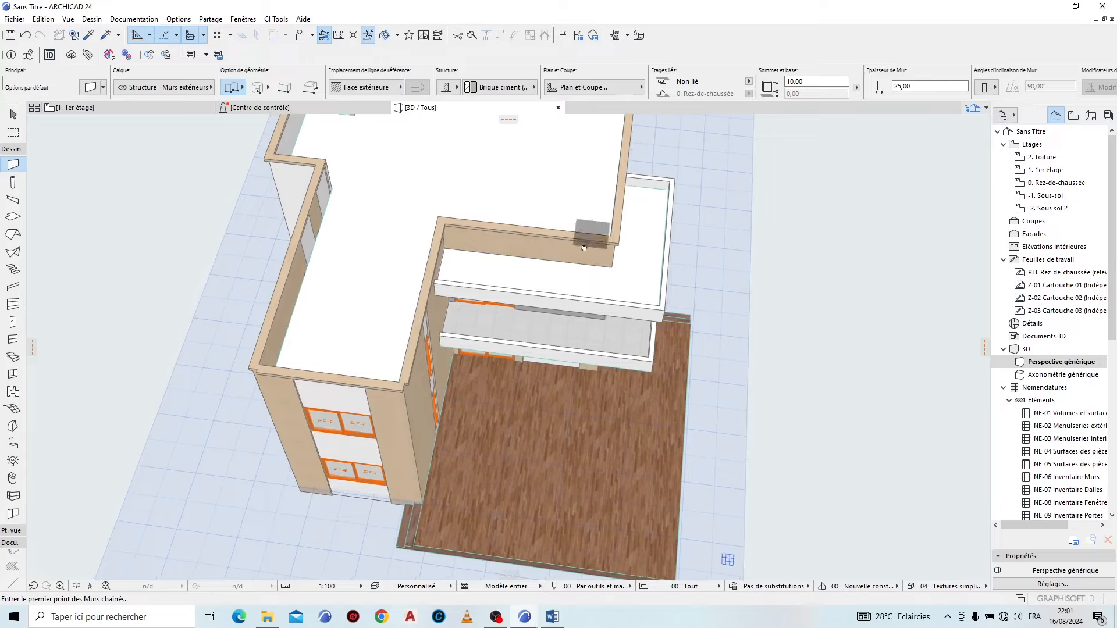
# Step: Select the three parapet walls at the front end of the roof and join them cleanly at both front corners
pyautogui.scroll(5, 262, 394)
pyautogui.press('Escape')
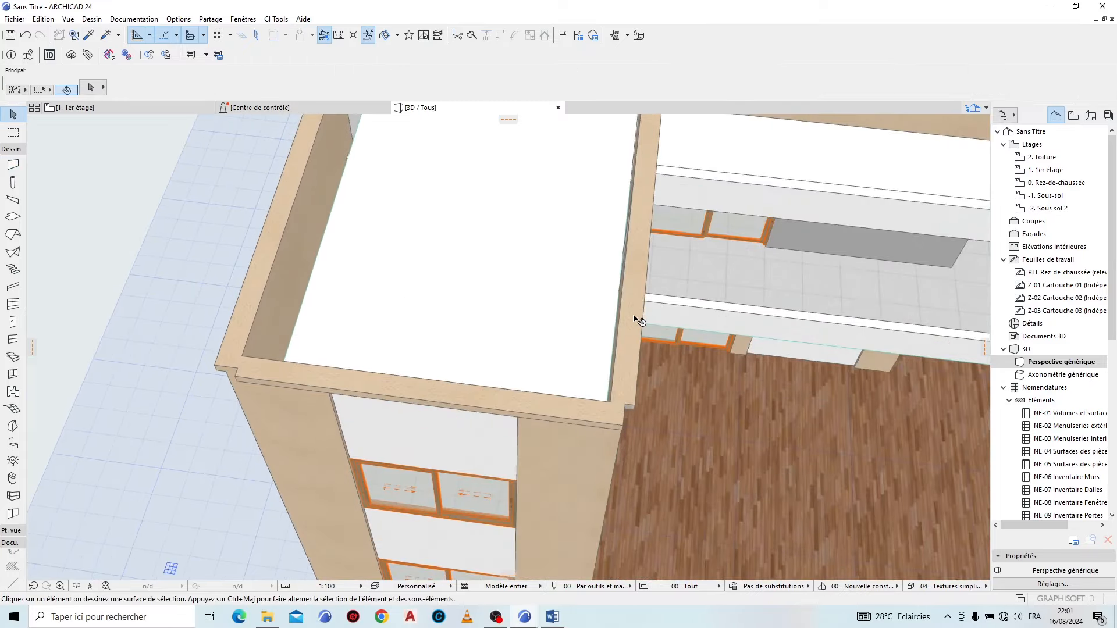
pyautogui.click(638, 320)
pyautogui.keyDown('shift'); pyautogui.click(405, 393); pyautogui.keyUp('shift')
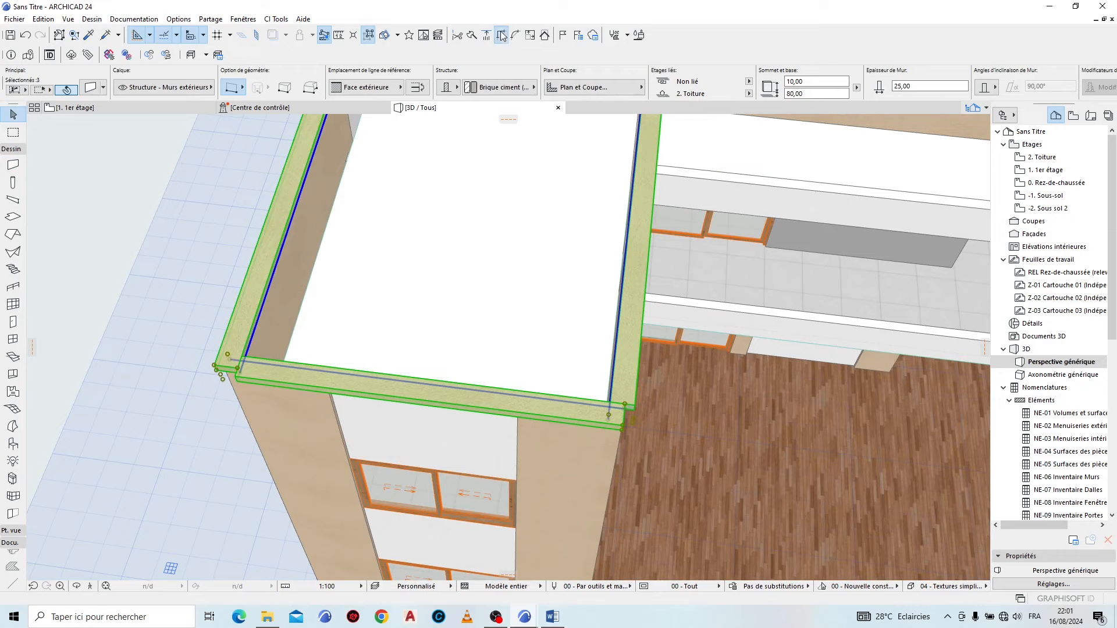
pyautogui.press('Escape')
# Step: Join the two parapet walls that overlap at the inner corner beside the stone-clad wall
pyautogui.scroll(-10, 740, 293)
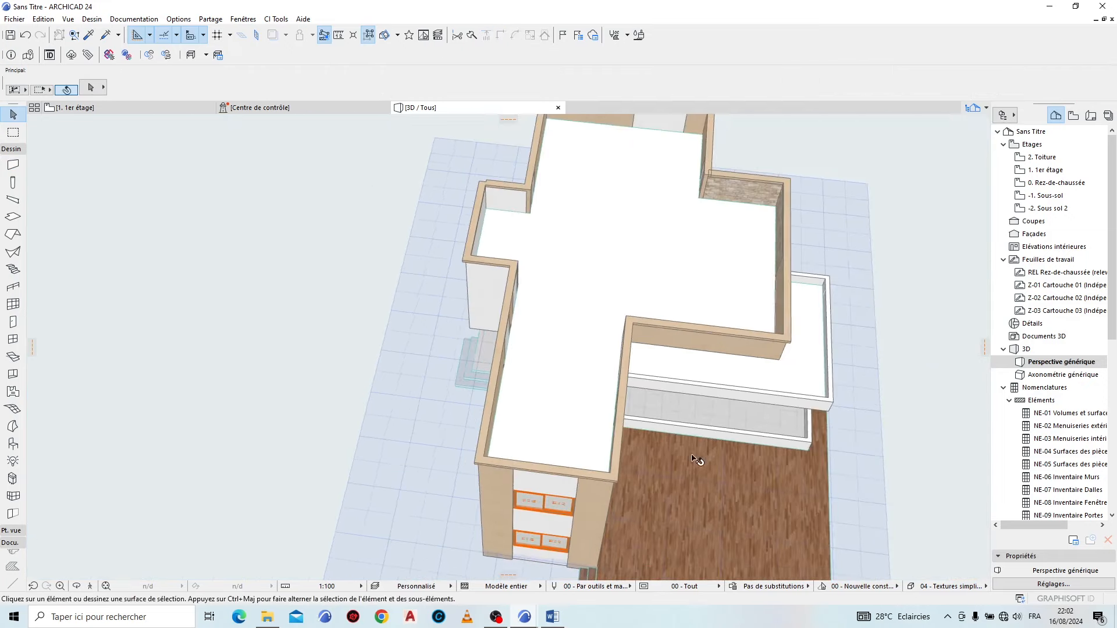
pyautogui.scroll(10, 740, 293)
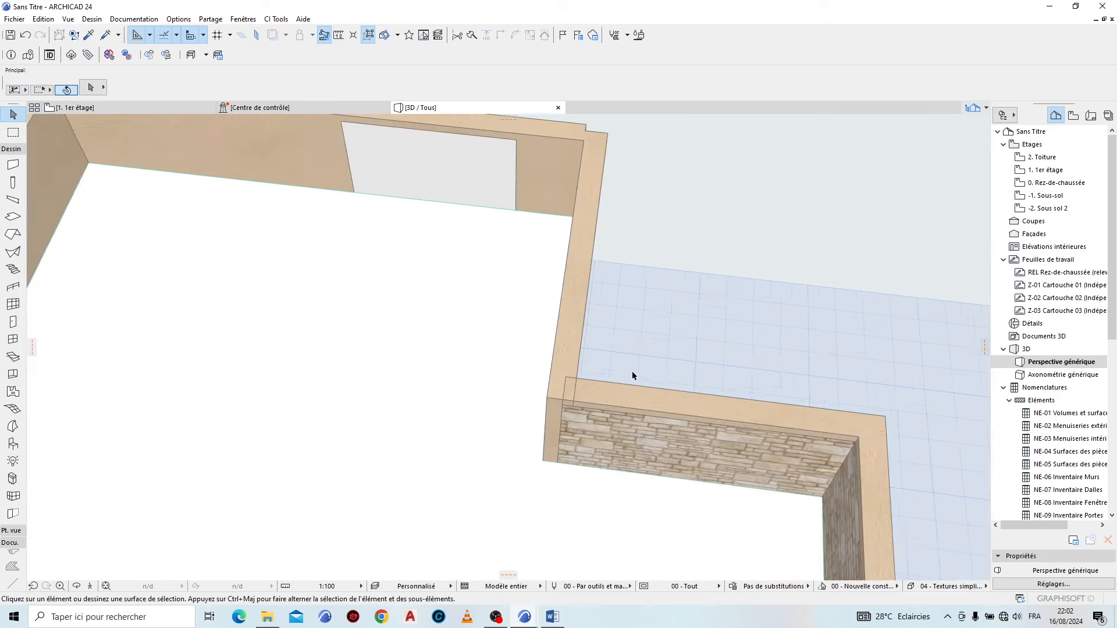
pyautogui.click(604, 392)
pyautogui.keyDown('shift'); pyautogui.click(584, 336); pyautogui.keyUp('shift')
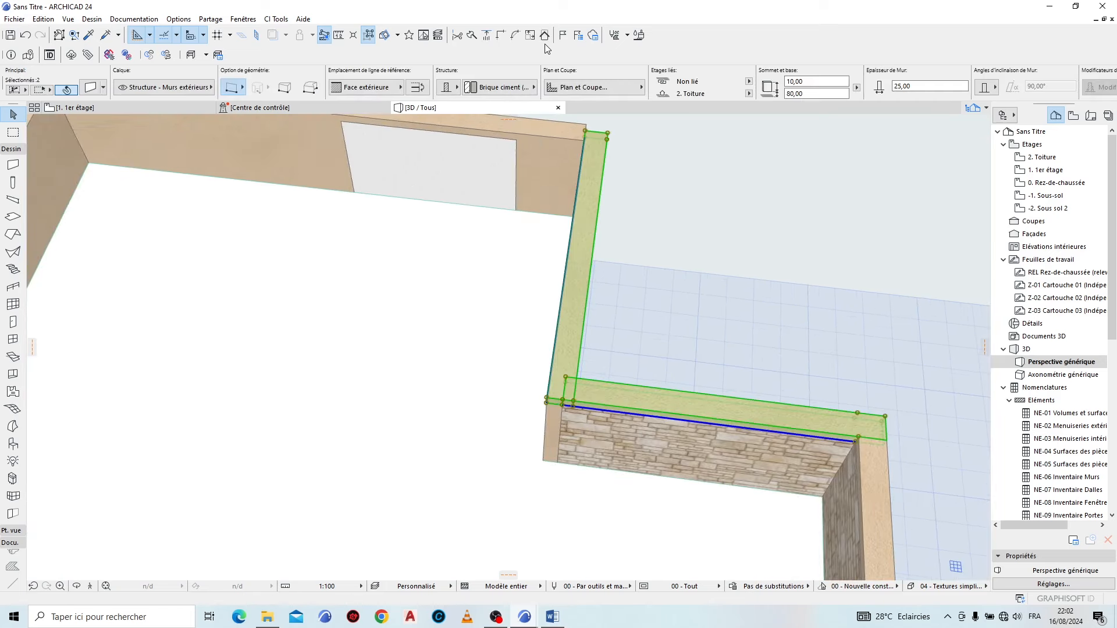
pyautogui.click(619, 182)
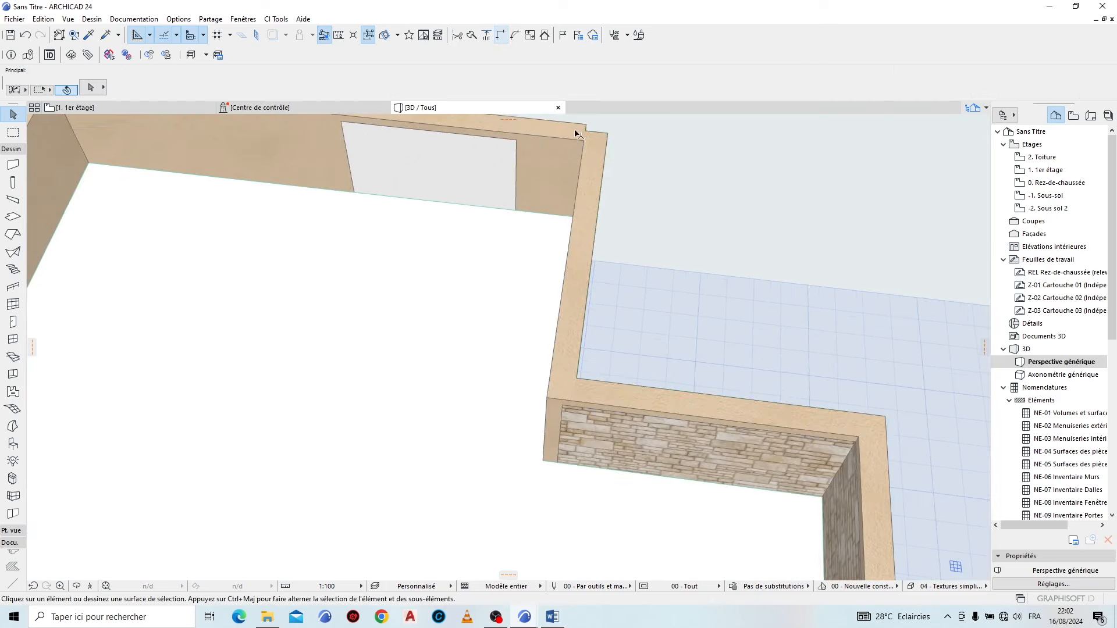
# Step: Join the rear parapet wall with its adjoining side walls at both rear corners of the roof
pyautogui.click(576, 132)
pyautogui.keyDown('shift'); pyautogui.click(599, 155); pyautogui.keyUp('shift')
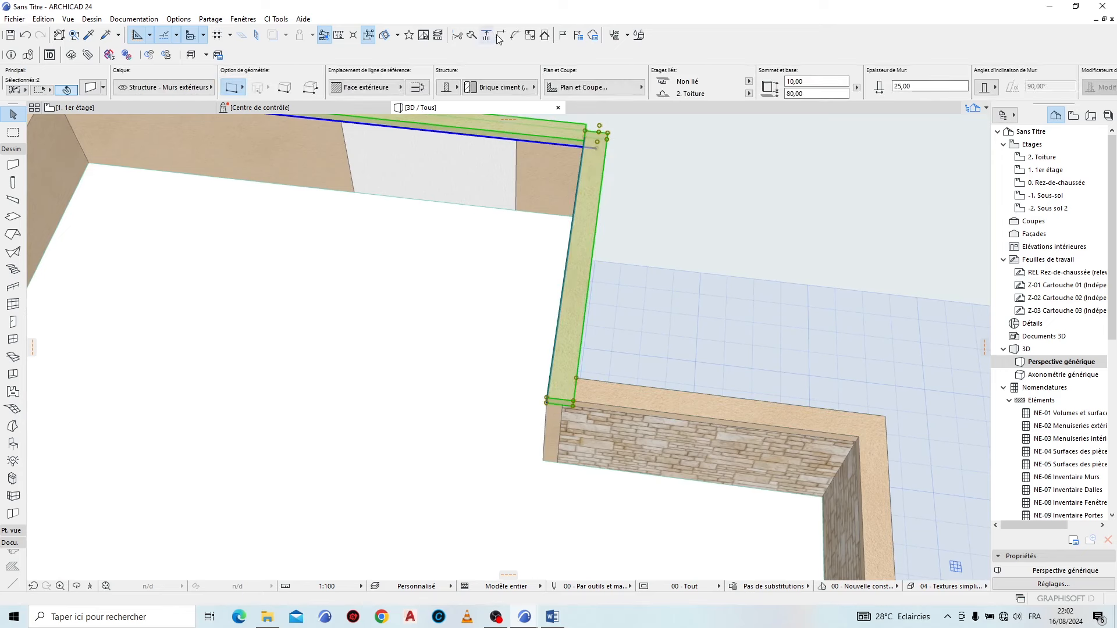
pyautogui.moveTo(314, 306); pyautogui.dragTo(614, 436, button='middle')
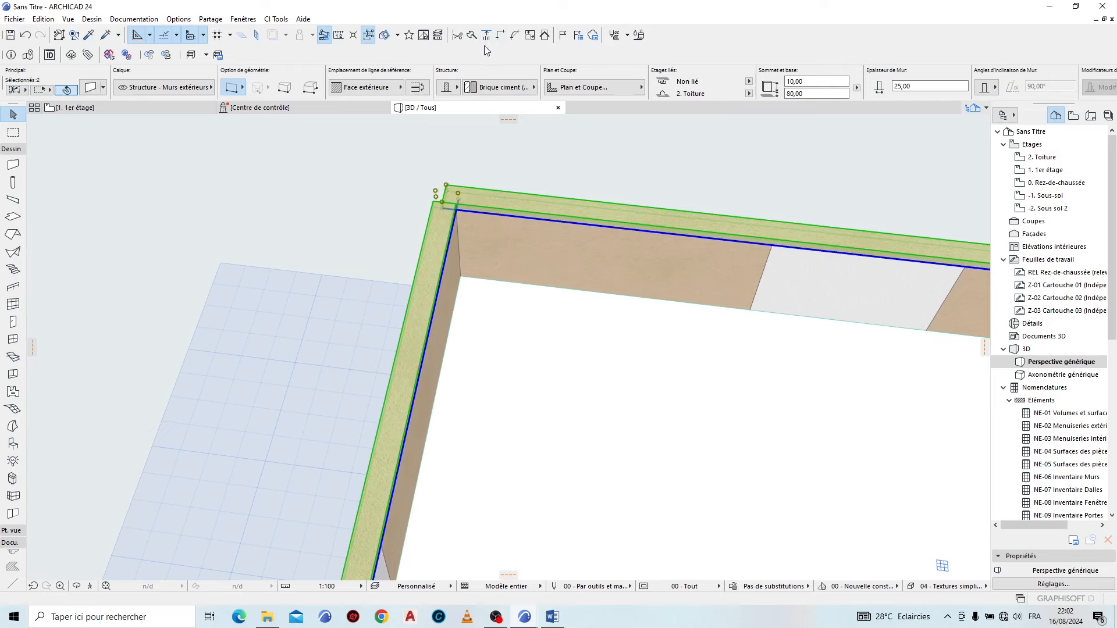
pyautogui.click(511, 38)
pyautogui.press('Escape')
pyautogui.click(442, 156)
# Step: Join the two parapet walls at the outer rear corner of the side projection
pyautogui.scroll(-3, 442, 156)
pyautogui.scroll(4, 236, 480)
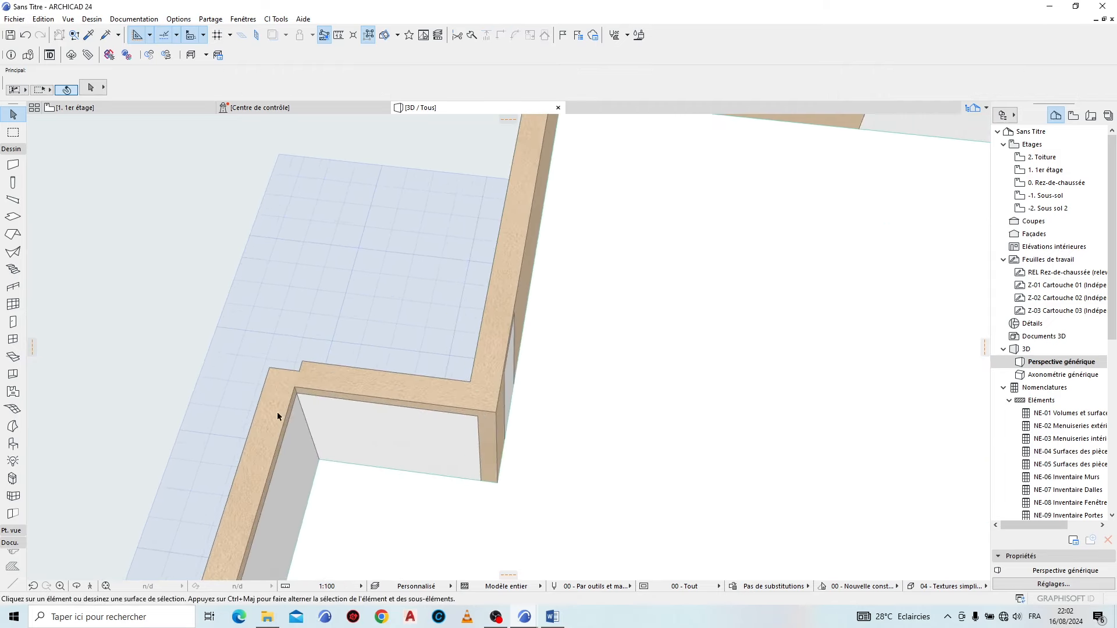
pyautogui.click(276, 416)
pyautogui.keyDown('shift'); pyautogui.click(337, 372); pyautogui.keyUp('shift')
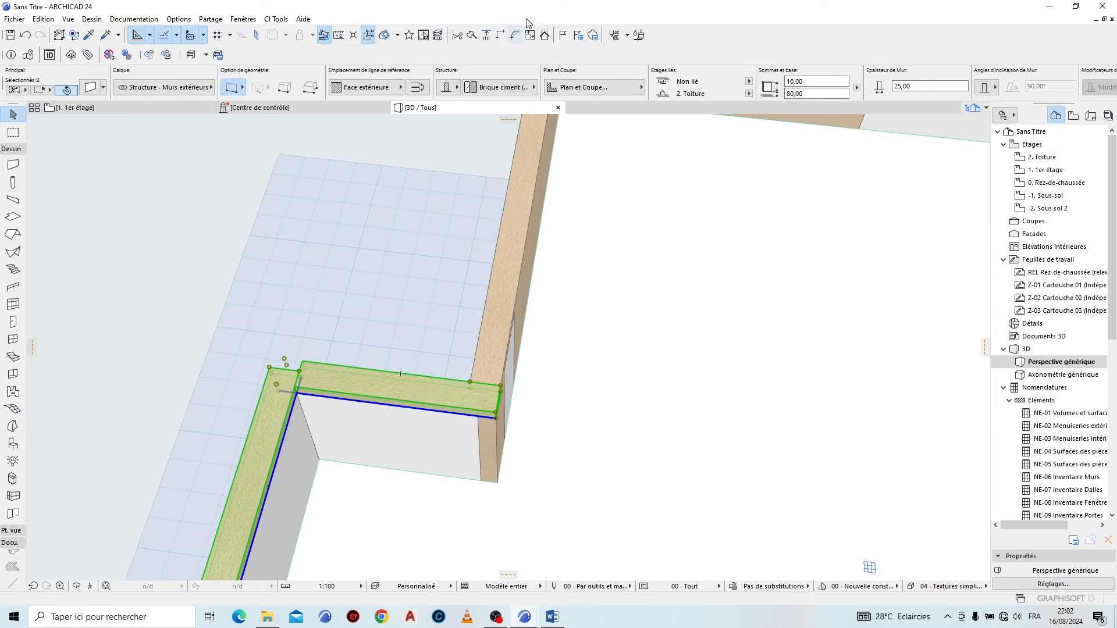
pyautogui.scroll(-3, 382, 303)
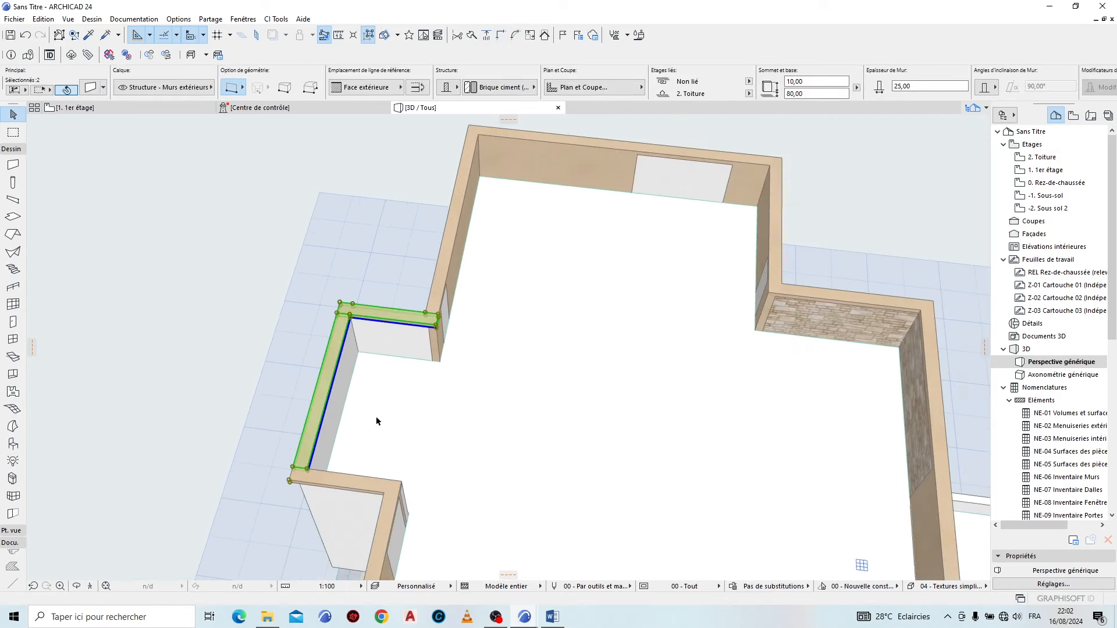
# Step: Reactivate grouping so the whole parapet wall chain is selected, and override its surfaces with Peinture - Anthracite
pyautogui.click(368, 35)
pyautogui.scroll(-3, 456, 282)
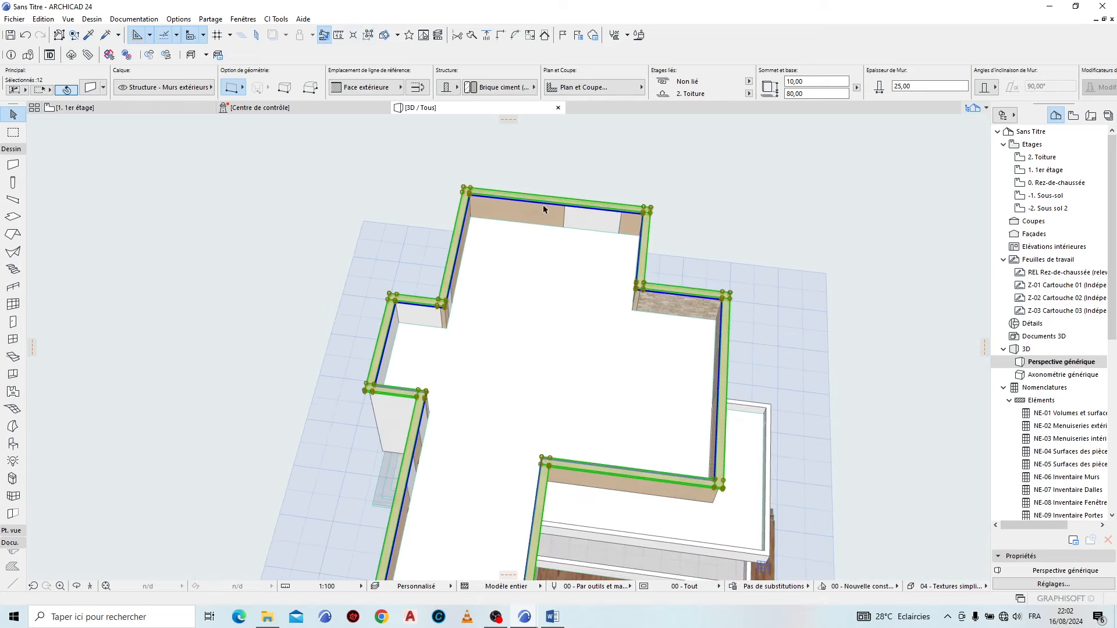
pyautogui.scroll(-2, 543, 204)
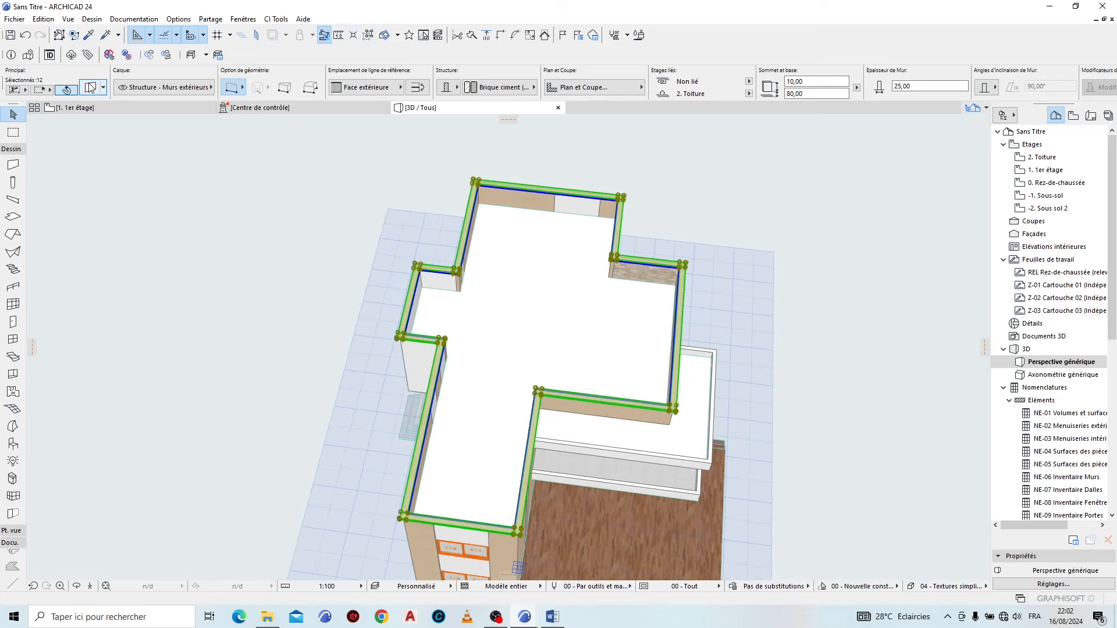
pyautogui.click(65, 92)
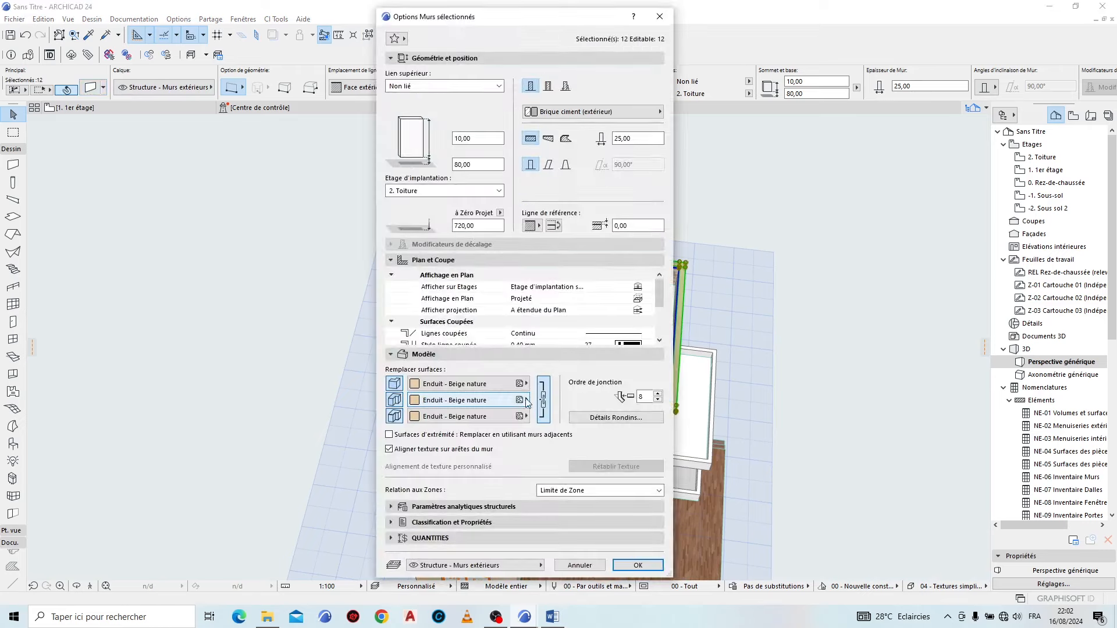
pyautogui.click(499, 384)
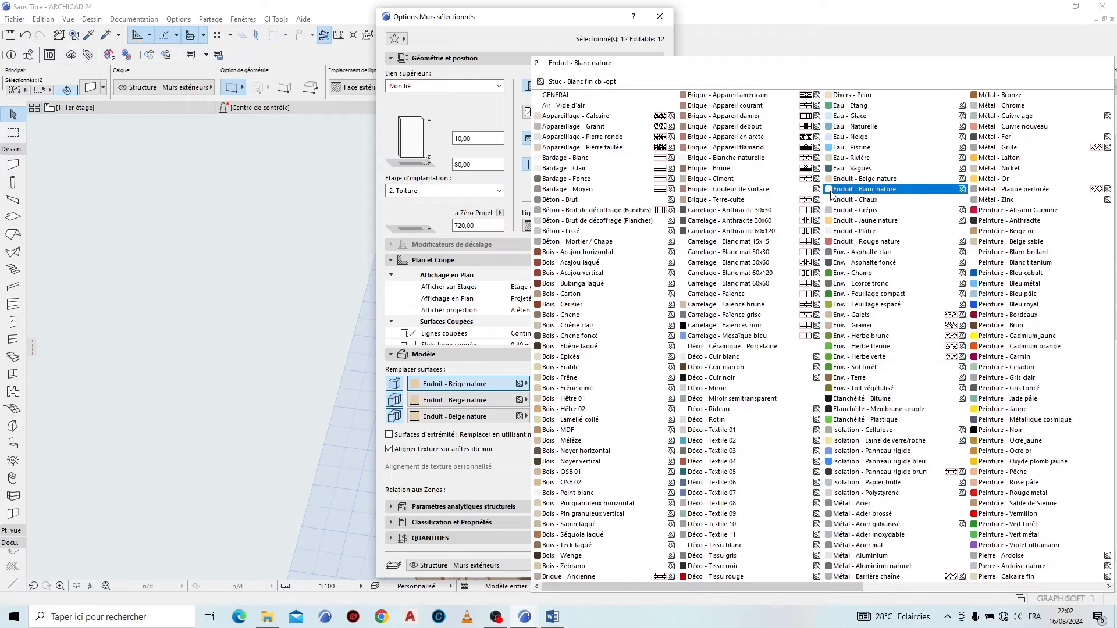
pyautogui.hscroll(3, 831, 193)
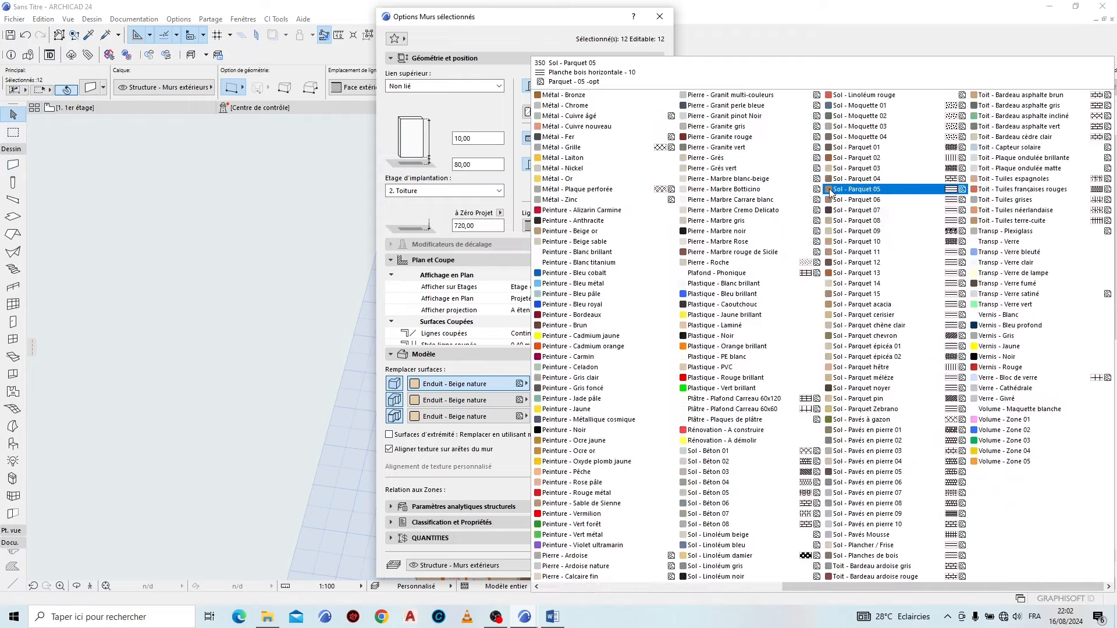
pyautogui.click(579, 221)
pyautogui.click(638, 565)
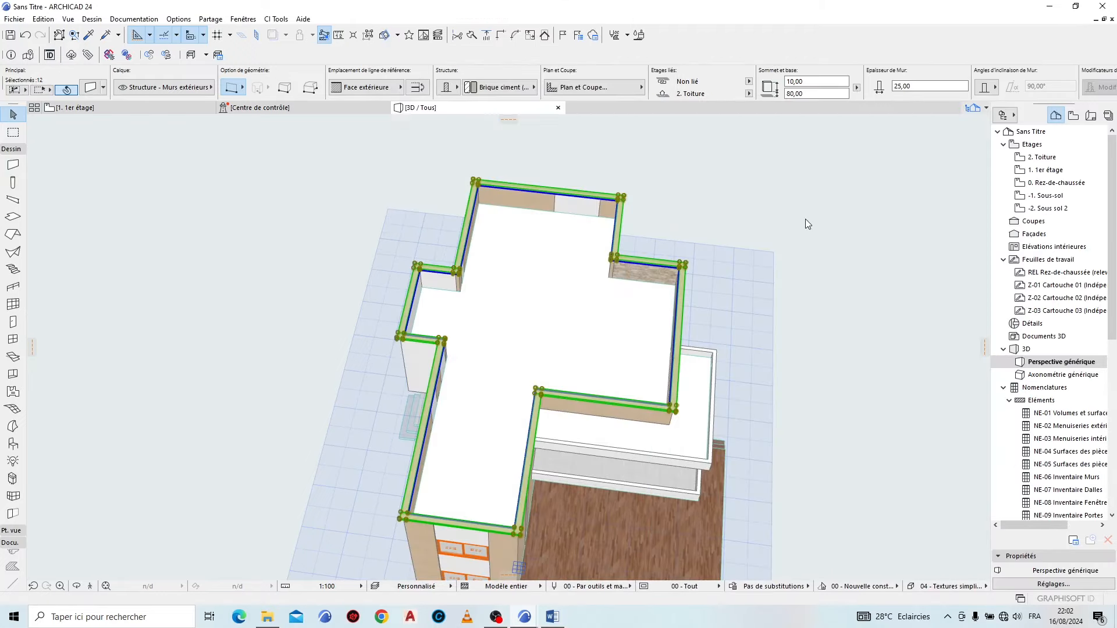
pyautogui.click(797, 213)
# Step: Examine the finished parapet and the facades from several angles, including close up around the entrance door
pyautogui.scroll(-4, 400, 287)
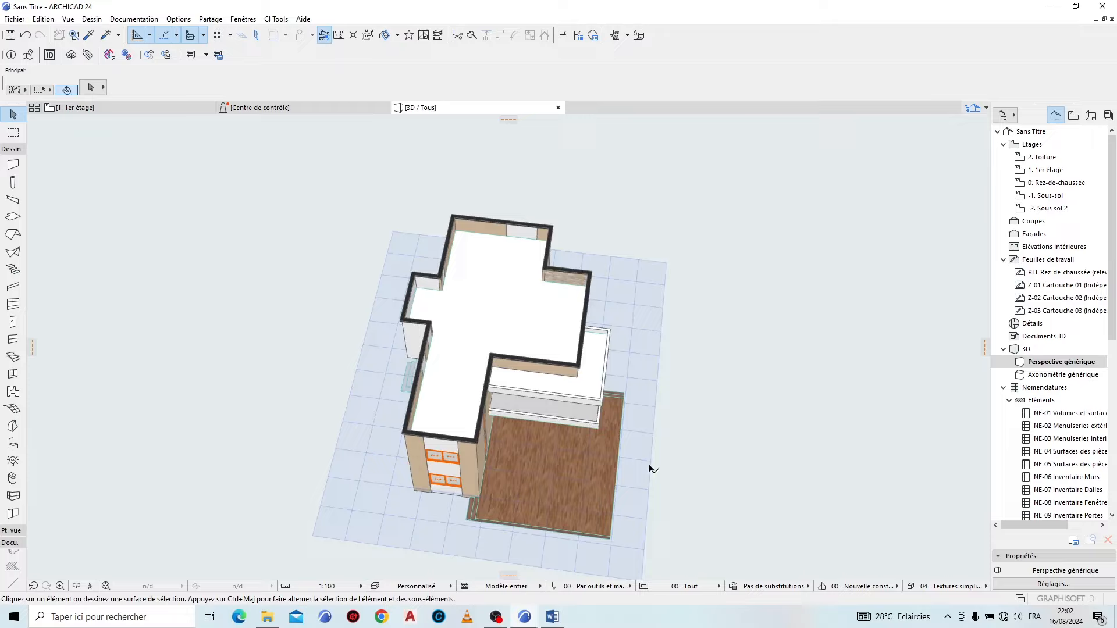
pyautogui.keyDown('shift'); pyautogui.moveTo(653, 468); pyautogui.dragTo(590, 466, button='middle'); pyautogui.keyUp('shift')
pyautogui.scroll(5, 653, 448)
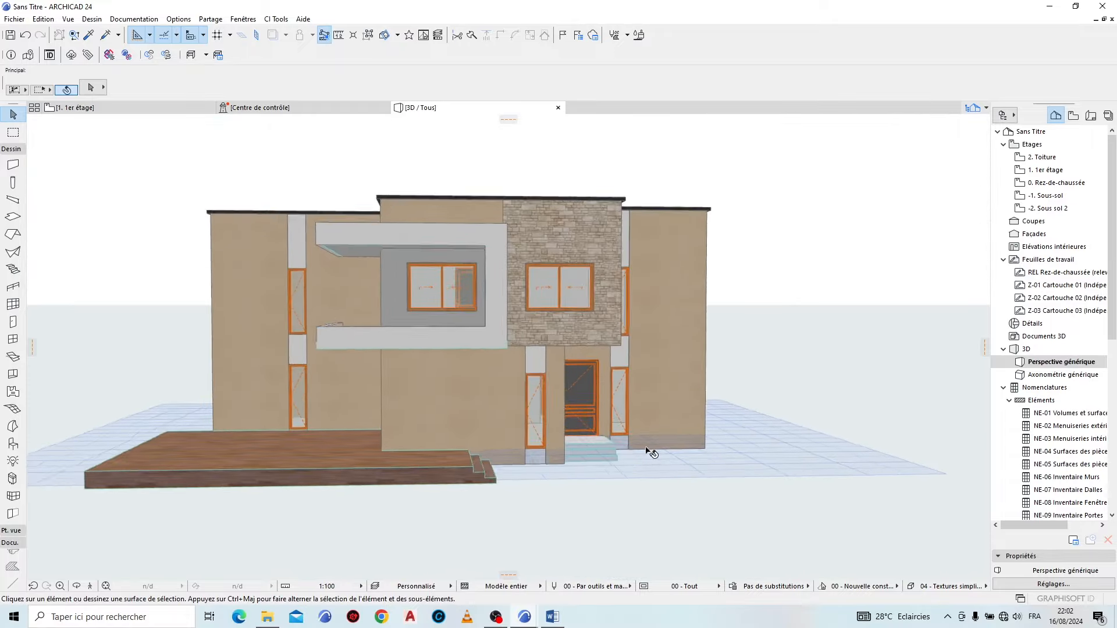
pyautogui.keyDown('shift'); pyautogui.moveTo(656, 413); pyautogui.dragTo(562, 428, button='middle'); pyautogui.keyUp('shift')
pyautogui.keyDown('shift'); pyautogui.moveTo(289, 231); pyautogui.dragTo(75, 294, button='middle'); pyautogui.keyUp('shift')
pyautogui.moveTo(565, 391)
pyautogui.keyDown('shift'); pyautogui.mouseDown(button='middle')
pyautogui.moveTo(360, 389)
pyautogui.moveTo(559, 396)
pyautogui.mouseUp(button='middle'); pyautogui.keyUp('shift')
pyautogui.scroll(6, 558, 394)
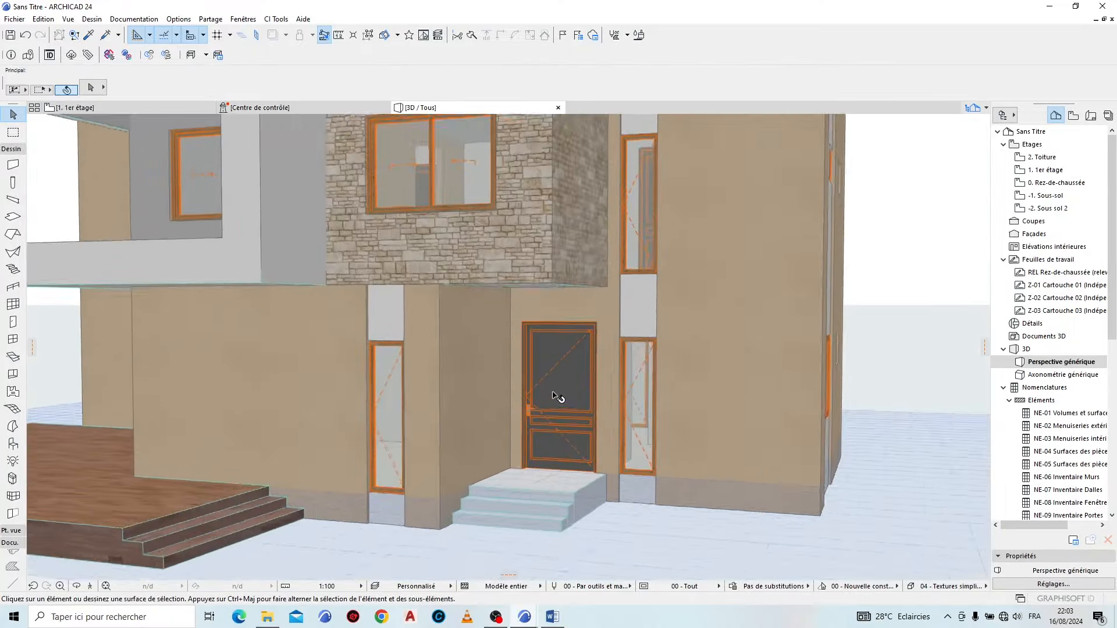
pyautogui.scroll(-2, 553, 273)
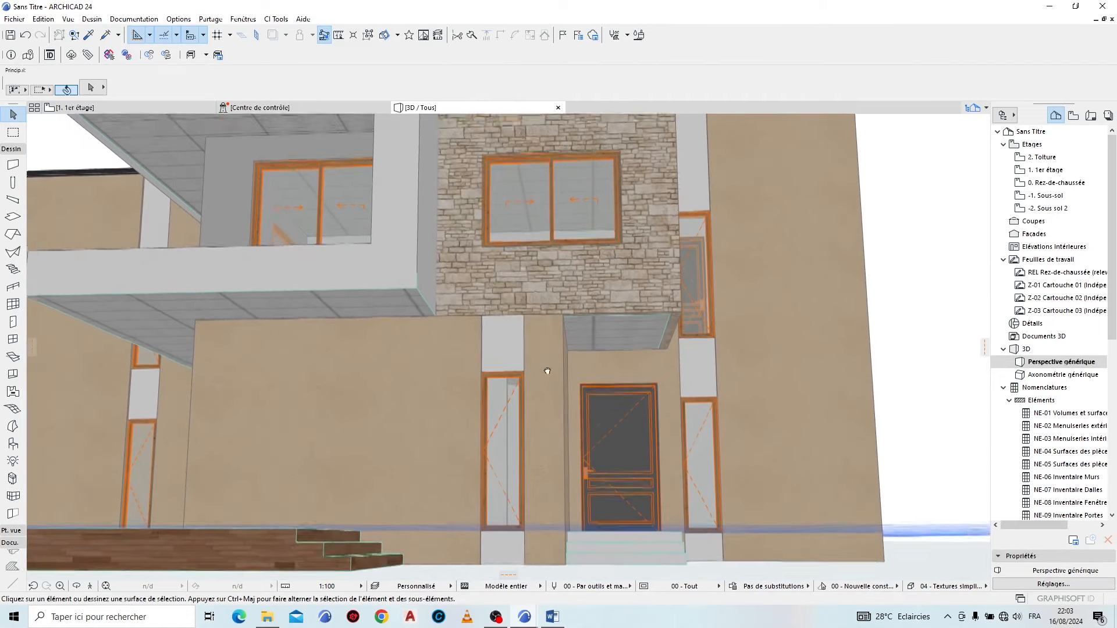
# Step: Return to the 1er étage floor plan, clear the wall selection, and go down to the Rez-de-chaussée plan
pyautogui.click(148, 106)
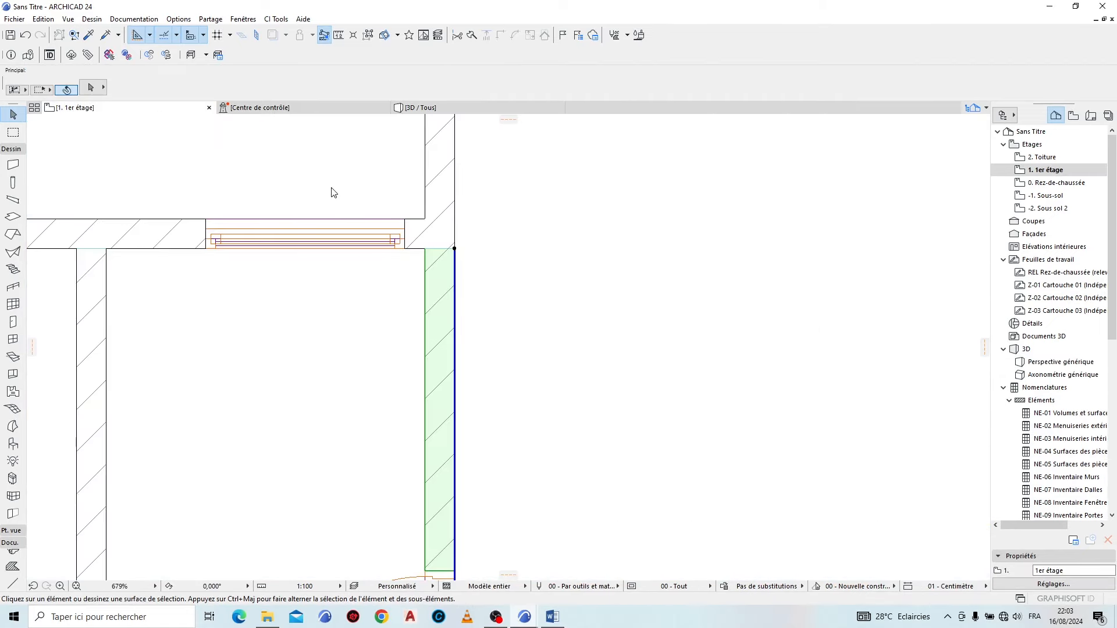
pyautogui.click(654, 238)
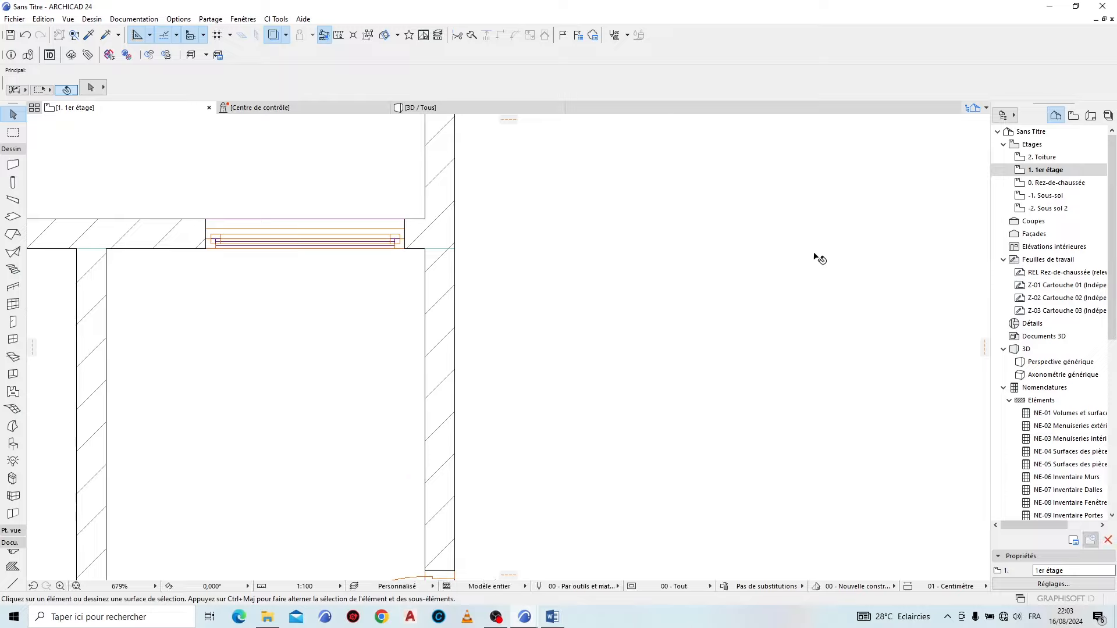
pyautogui.scroll(-8, 794, 262)
pyautogui.moveTo(655, 327); pyautogui.dragTo(407, 282, button='middle')
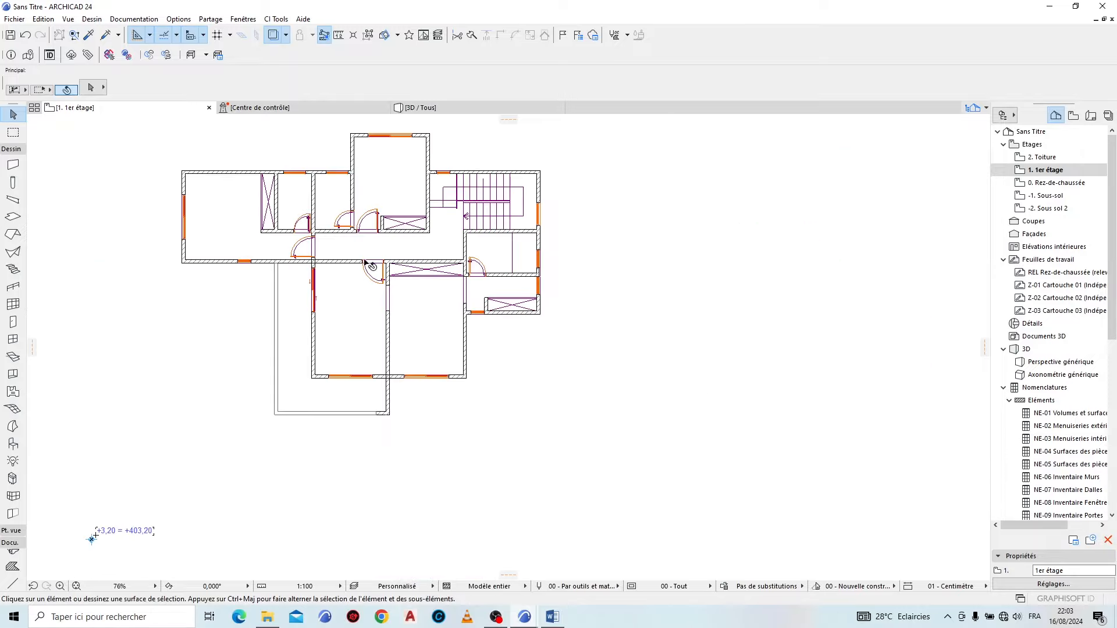
pyautogui.scroll(2, 368, 265)
pyautogui.scroll(-1, 489, 295)
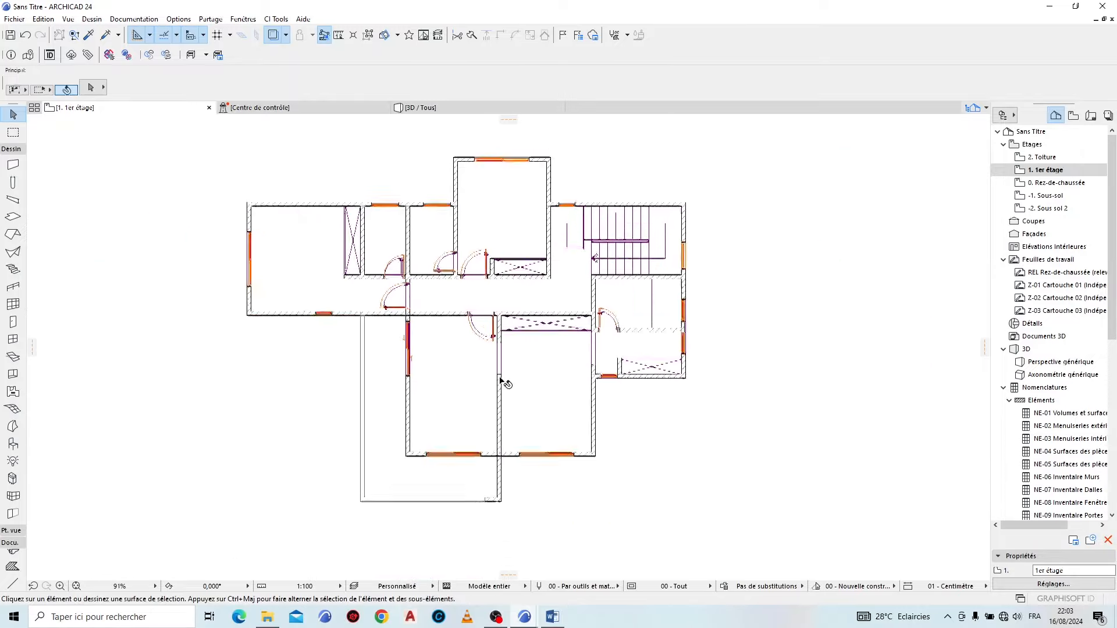
pyautogui.scroll(1, 503, 382)
pyautogui.hotkey('ctrl', 'Down')
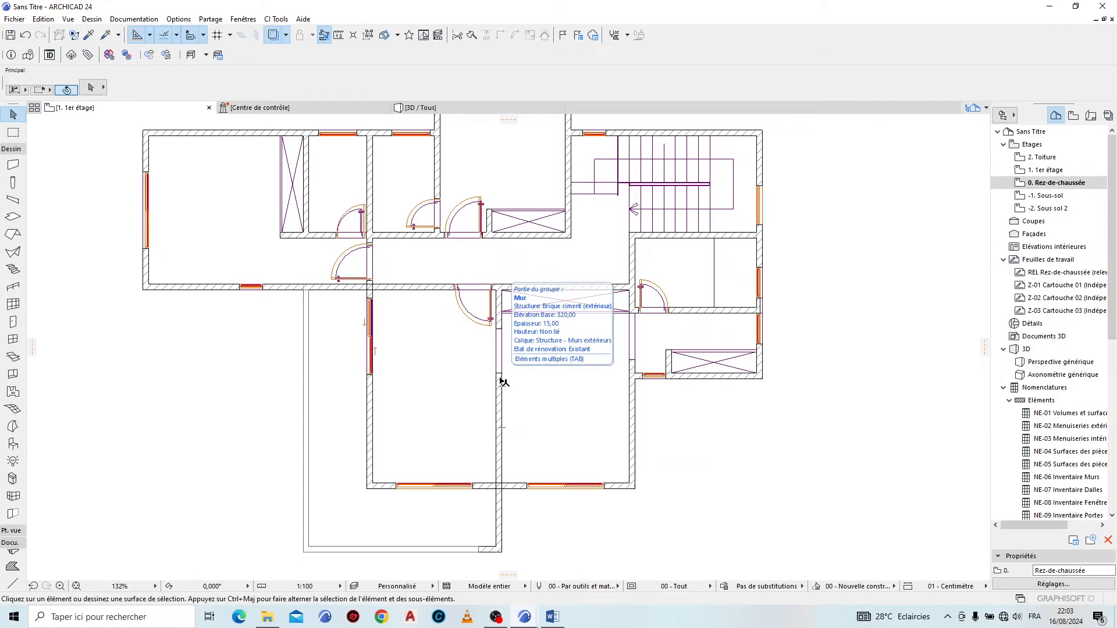
pyautogui.moveTo(590, 523); pyautogui.dragTo(580, 478, button='middle')
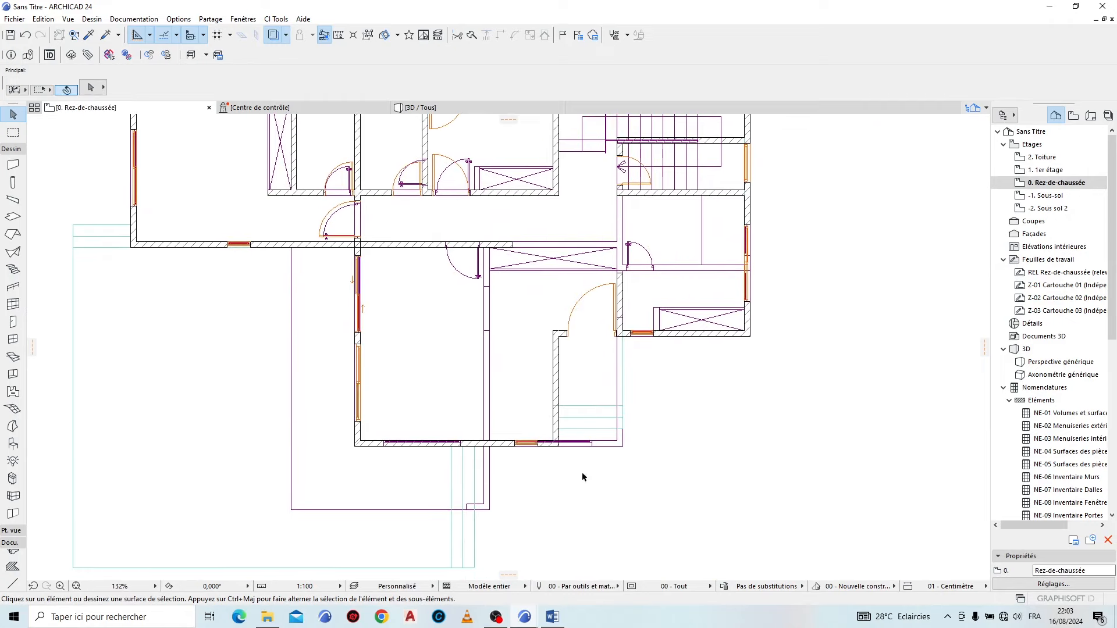
# Step: Set up the Lamp tool with Plafonnier 01 24 from Lampes Intérieures 24, an elevation of 300 cm and lamp style Type 9
pyautogui.click(11, 461)
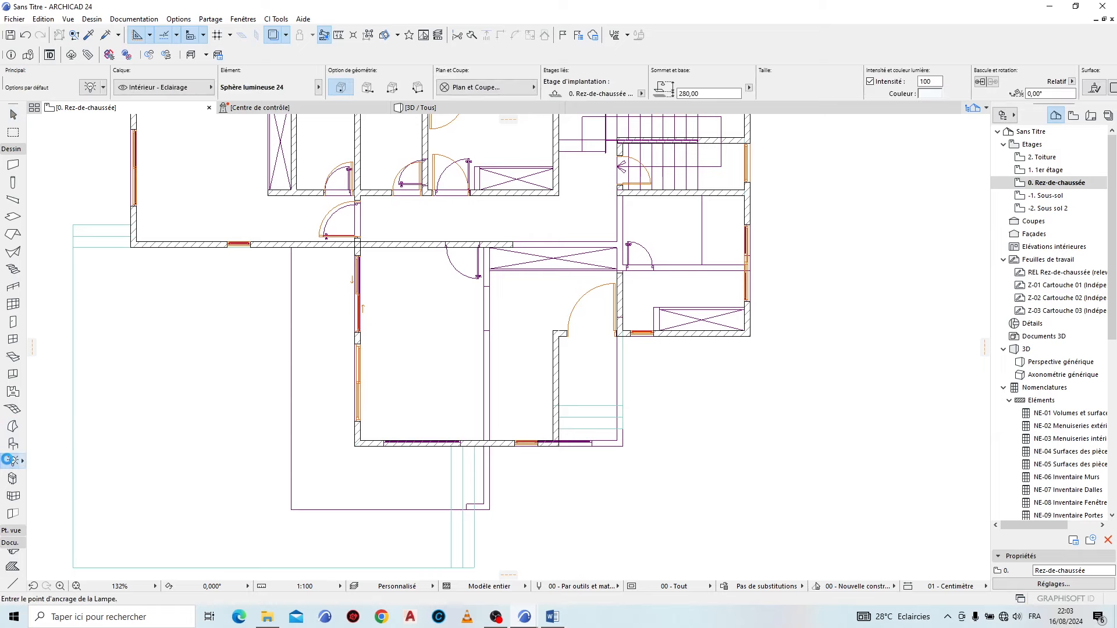
pyautogui.doubleClick(11, 462)
pyautogui.click(406, 119)
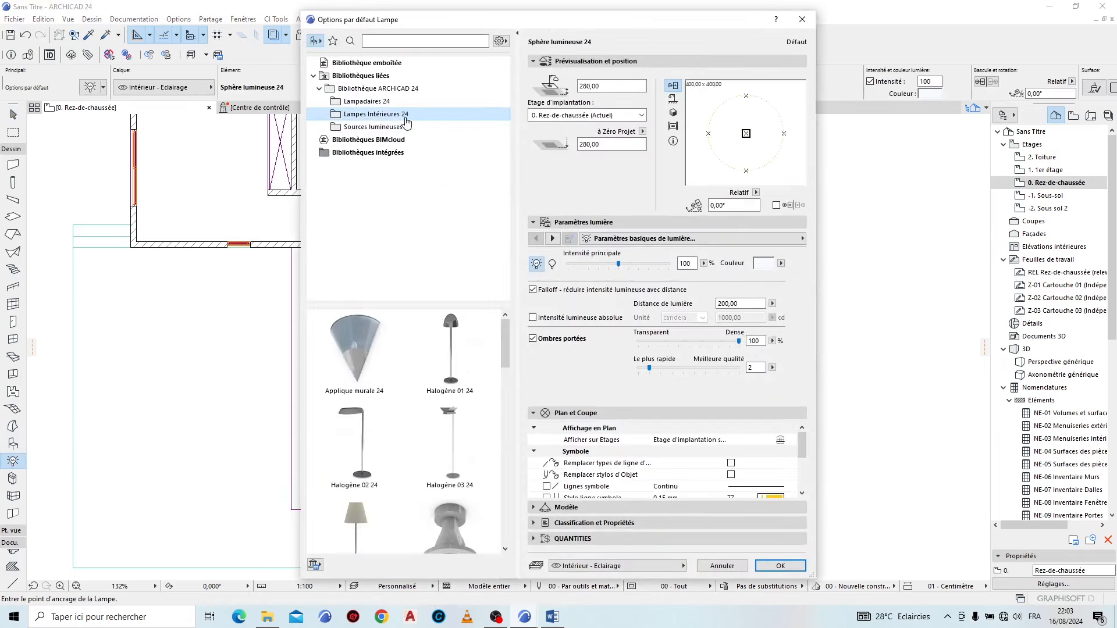
pyautogui.moveTo(506, 334); pyautogui.dragTo(503, 448)
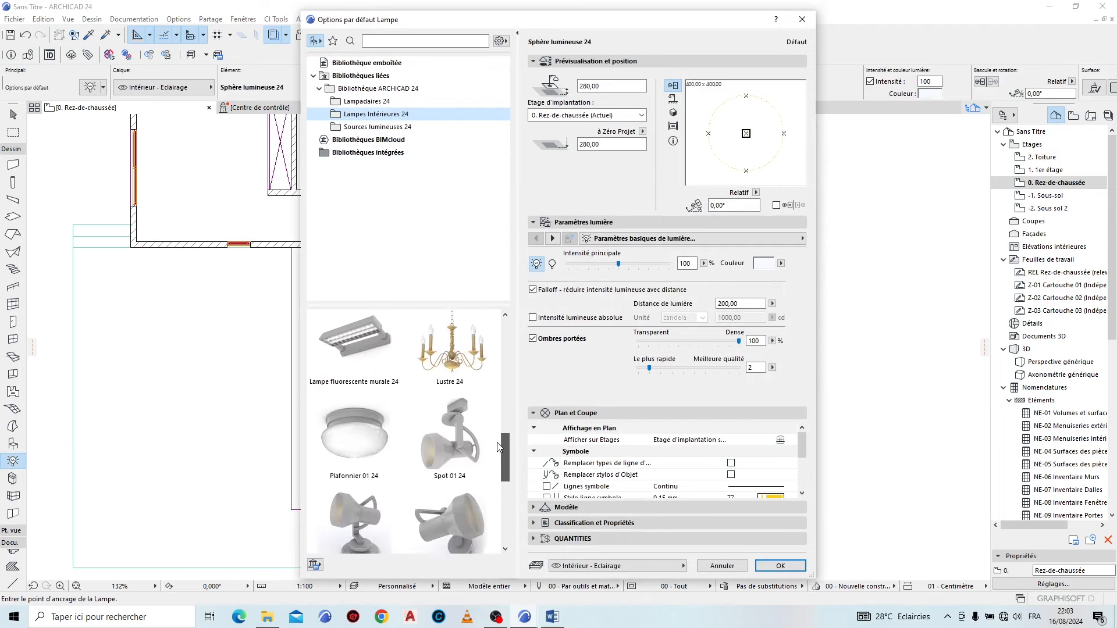
pyautogui.click(346, 434)
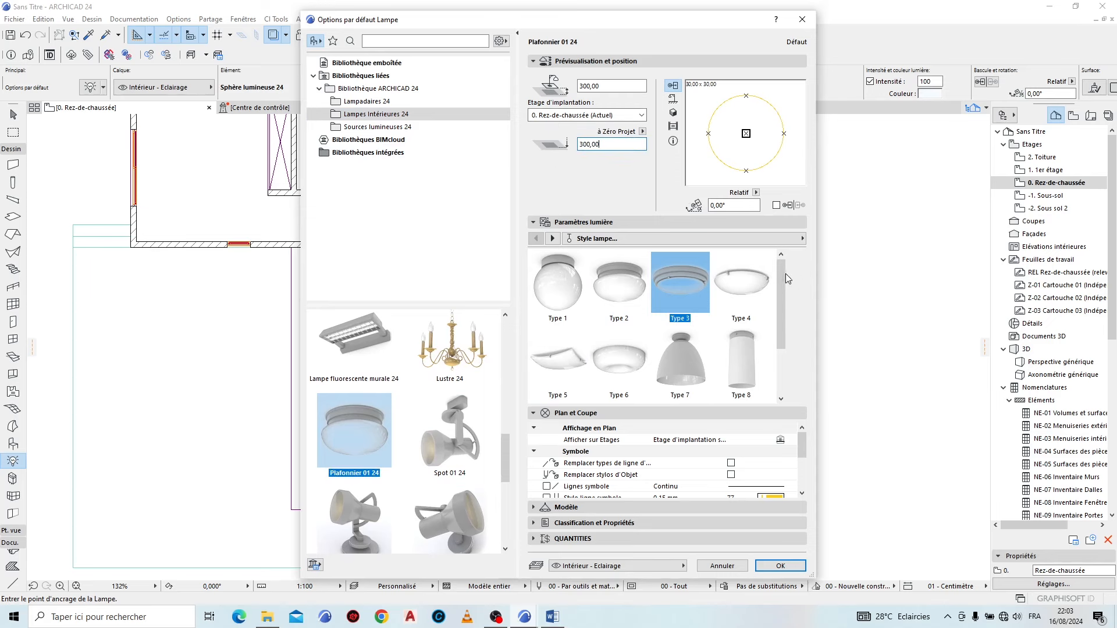
pyautogui.moveTo(783, 276); pyautogui.dragTo(783, 311)
pyautogui.click(571, 365)
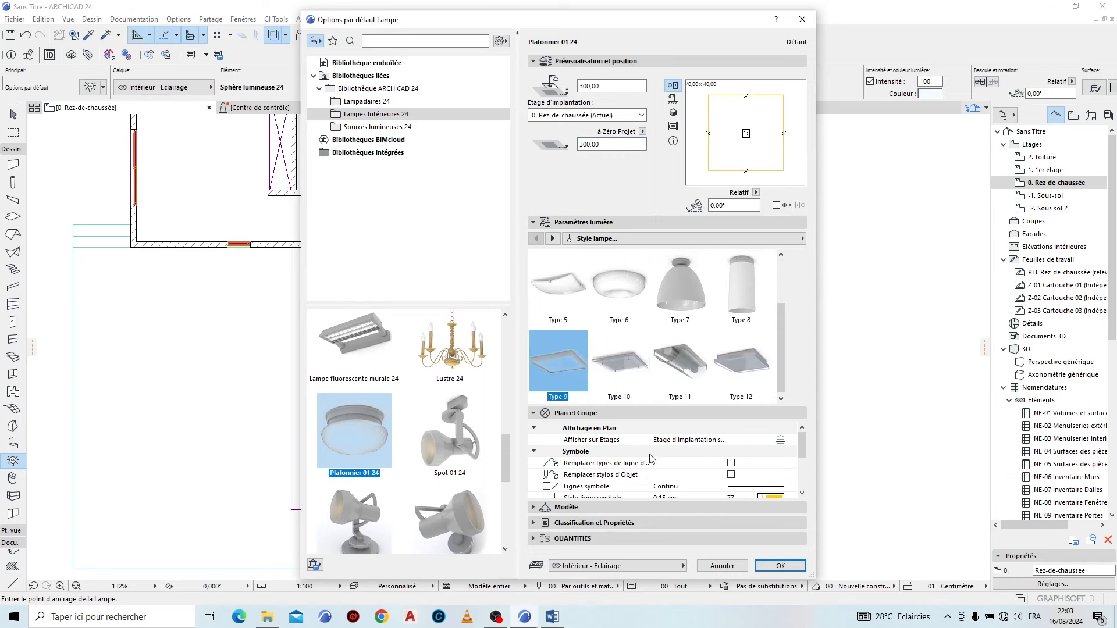
# Step: Set both lamp widths to 12 cm and the height to 3 cm, and place one lamp in front of the entrance door
pyautogui.click(554, 239)
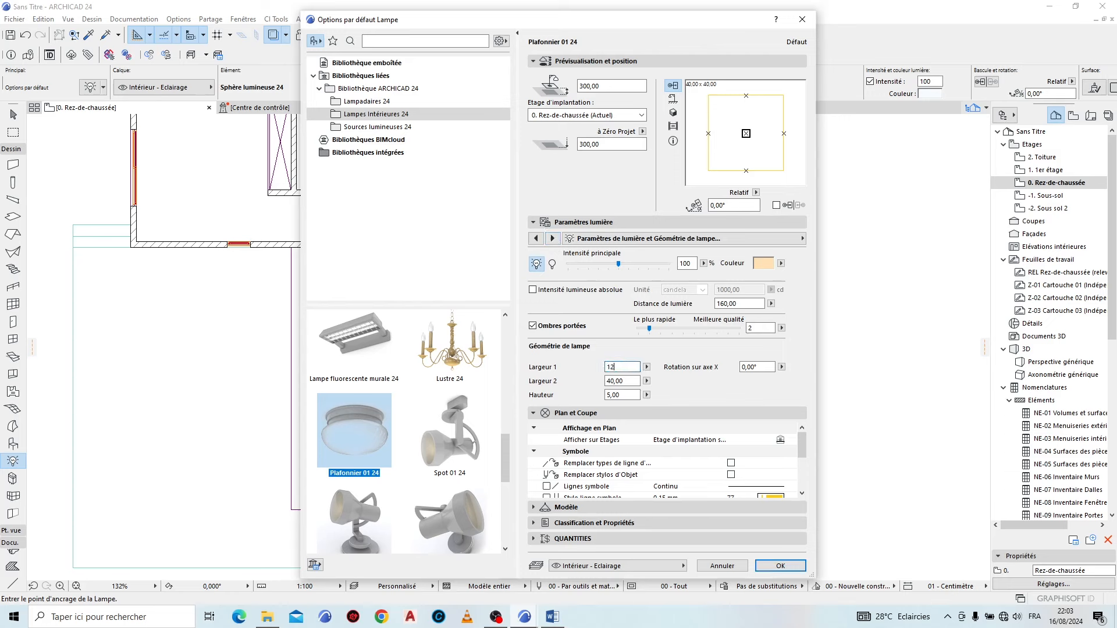
pyautogui.press('Tab')
pyautogui.moveTo(628, 396); pyautogui.dragTo(565, 396)
pyautogui.write('3')
pyautogui.click(797, 564)
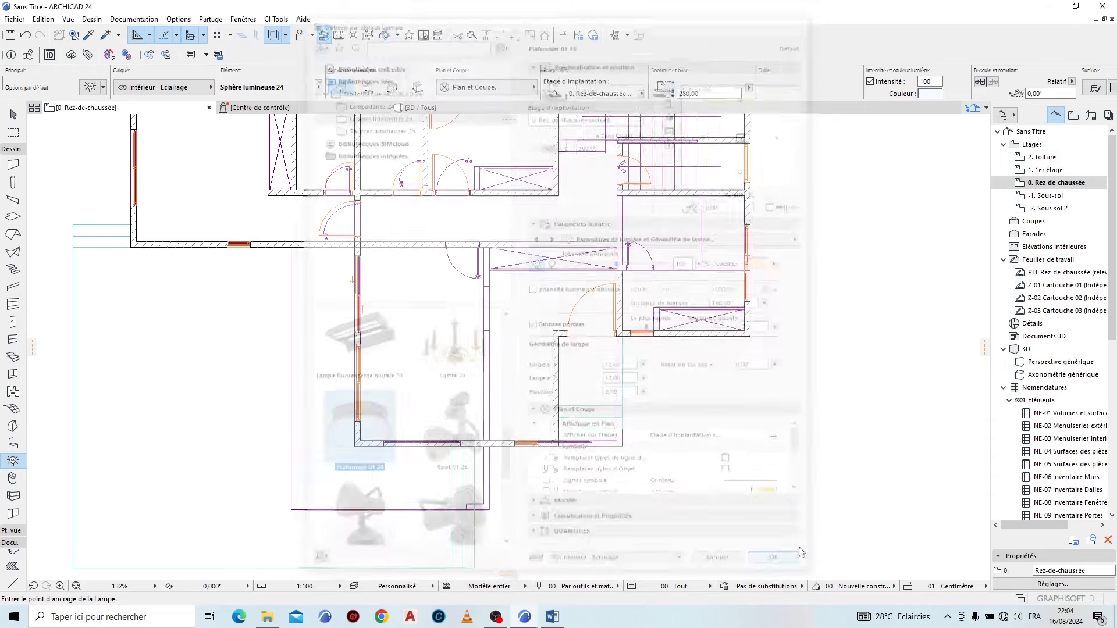
pyautogui.scroll(5, 642, 393)
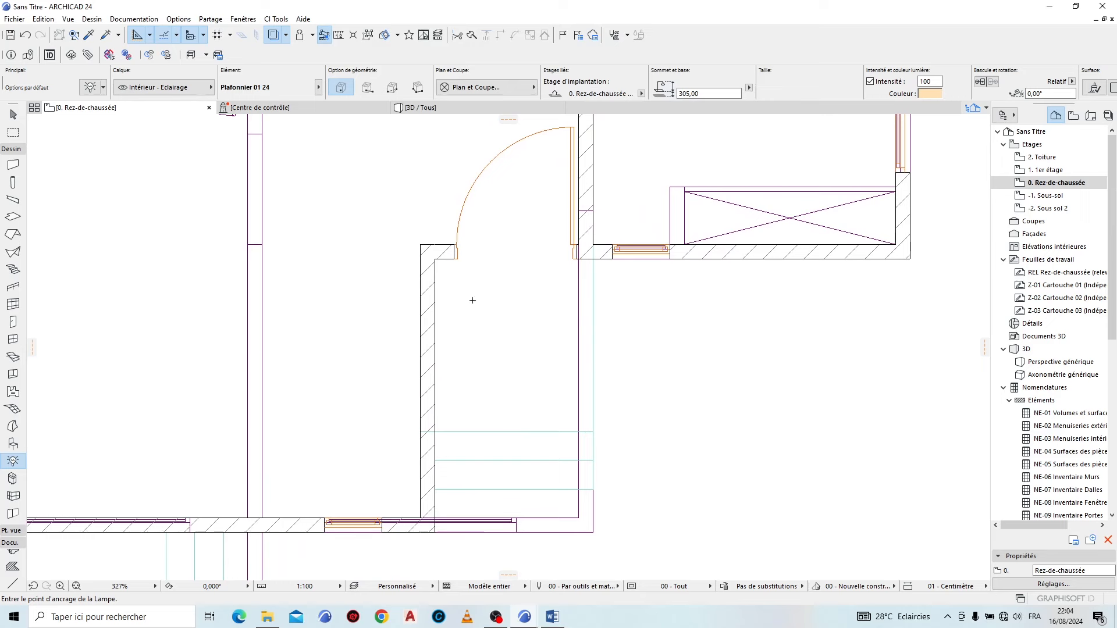
# Step: Lower the placed lamp vertically in 3D so that it sits against the underside of the entrance porch ceiling
pyautogui.click(469, 108)
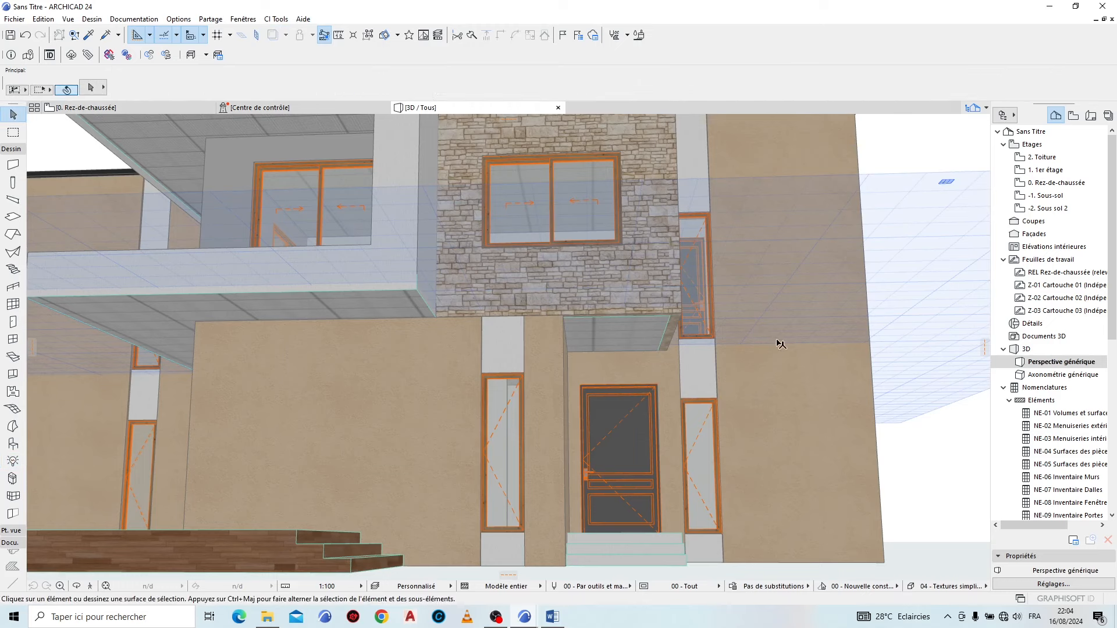
pyautogui.click(12, 460)
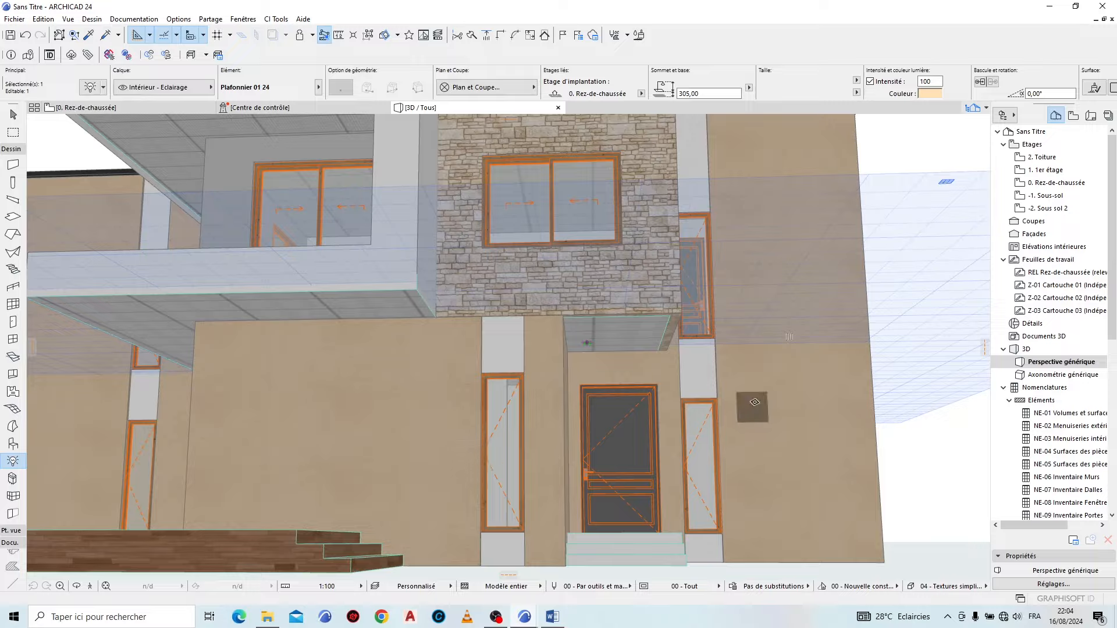
pyautogui.scroll(3, 617, 343)
pyautogui.scroll(3, 486, 313)
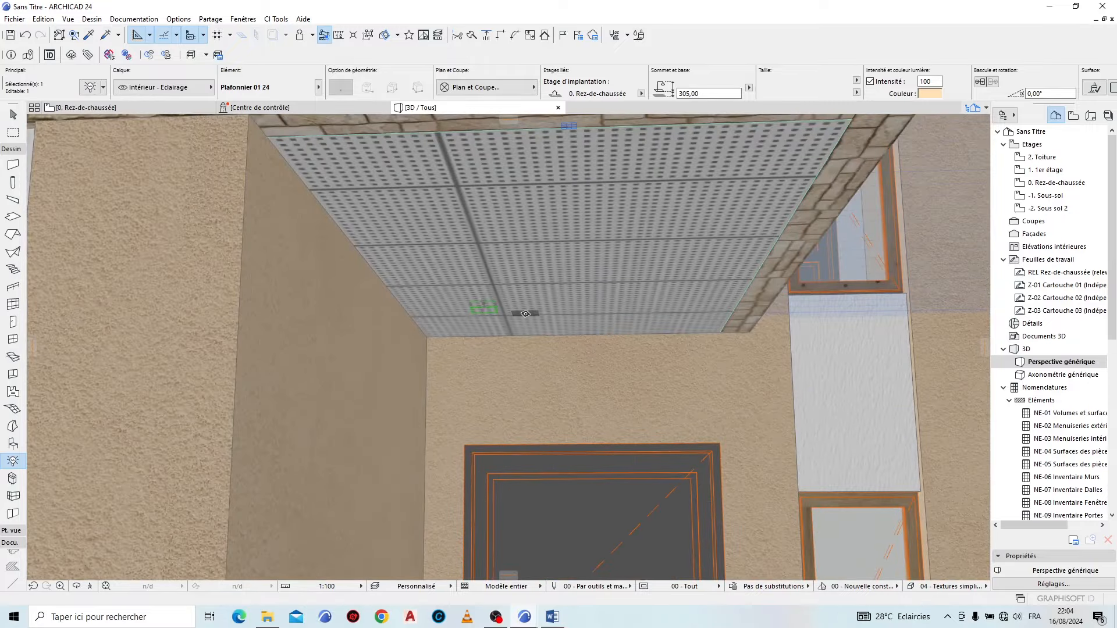
pyautogui.scroll(5, 525, 313)
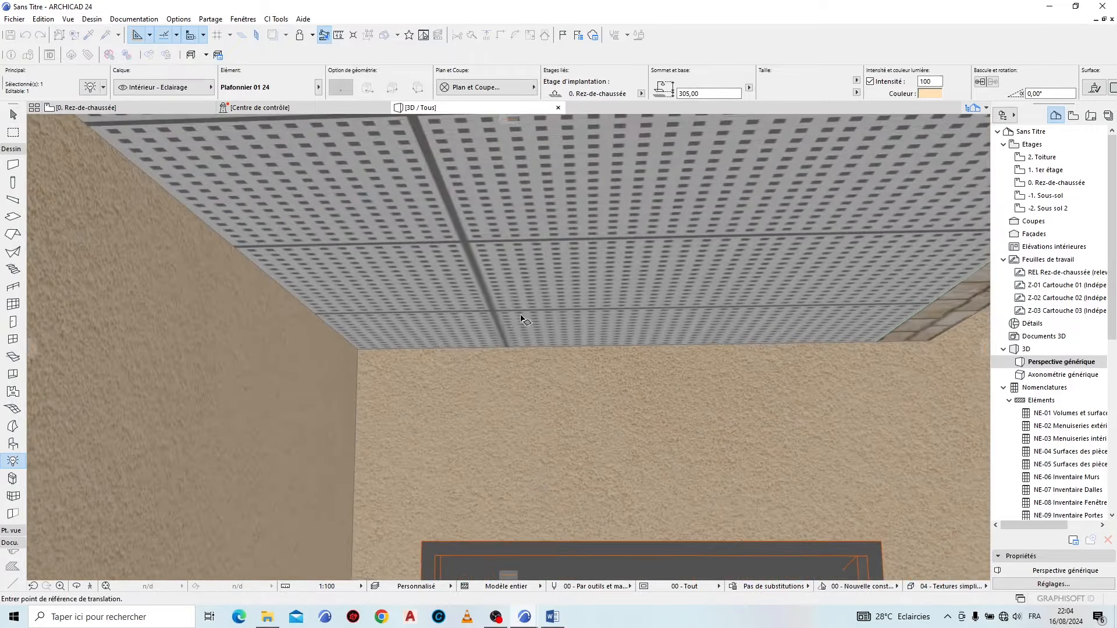
pyautogui.scroll(-5, 502, 321)
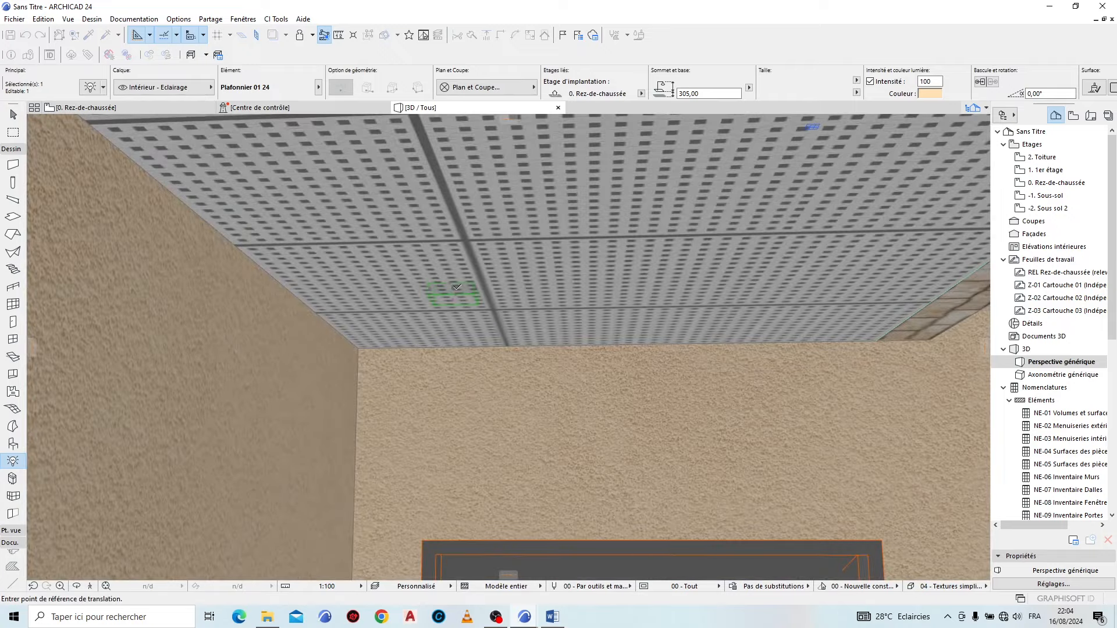
pyautogui.click(451, 282)
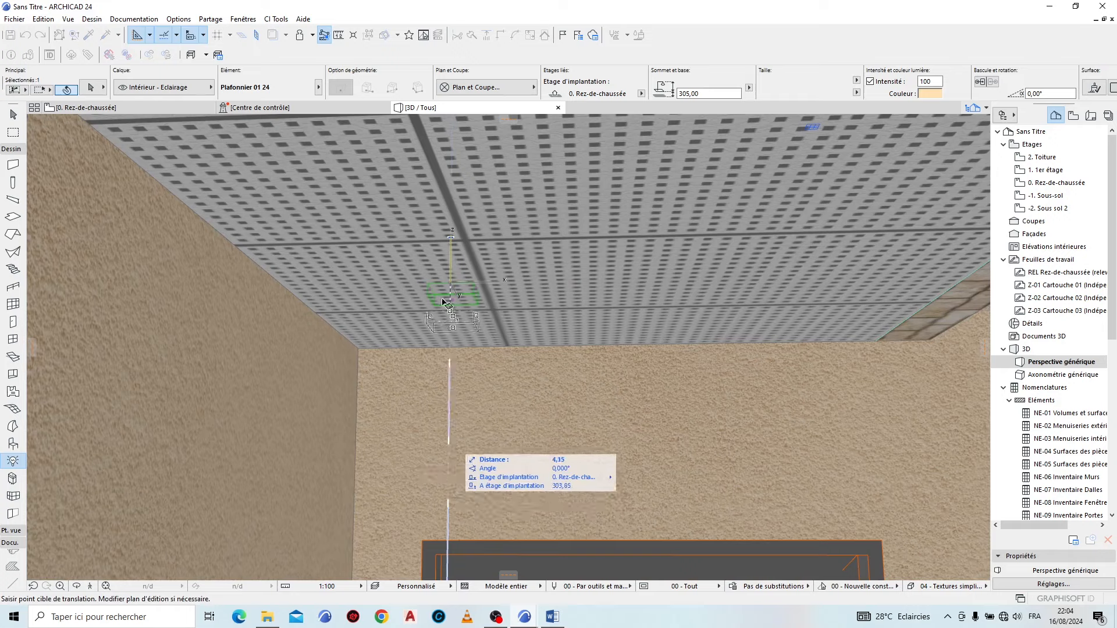
pyautogui.click(359, 356)
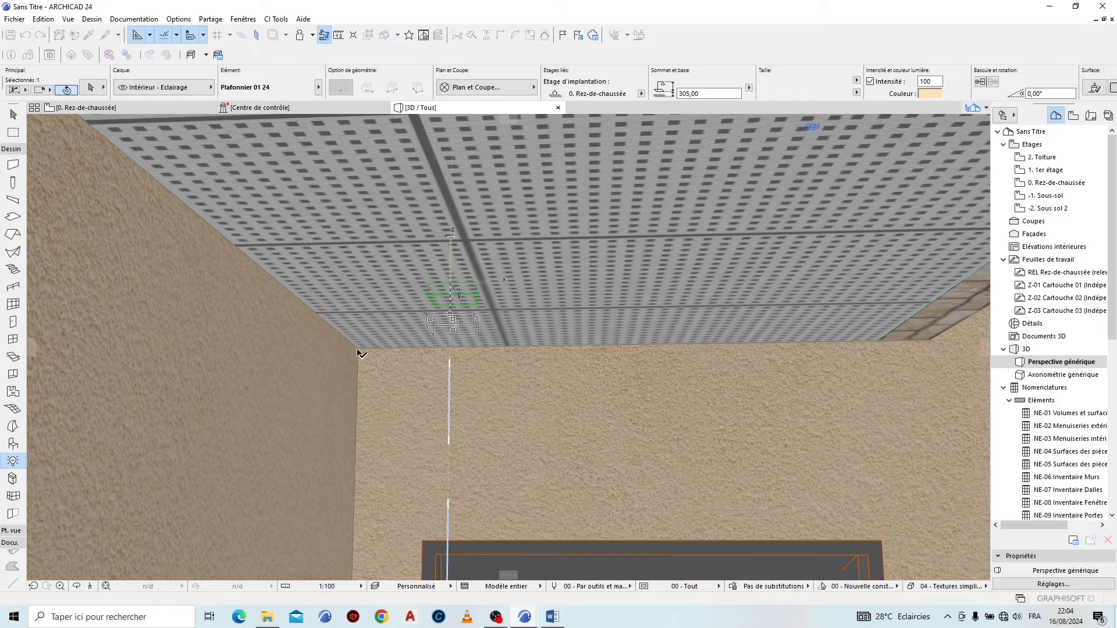
pyautogui.press('Escape')
pyautogui.scroll(3, 495, 328)
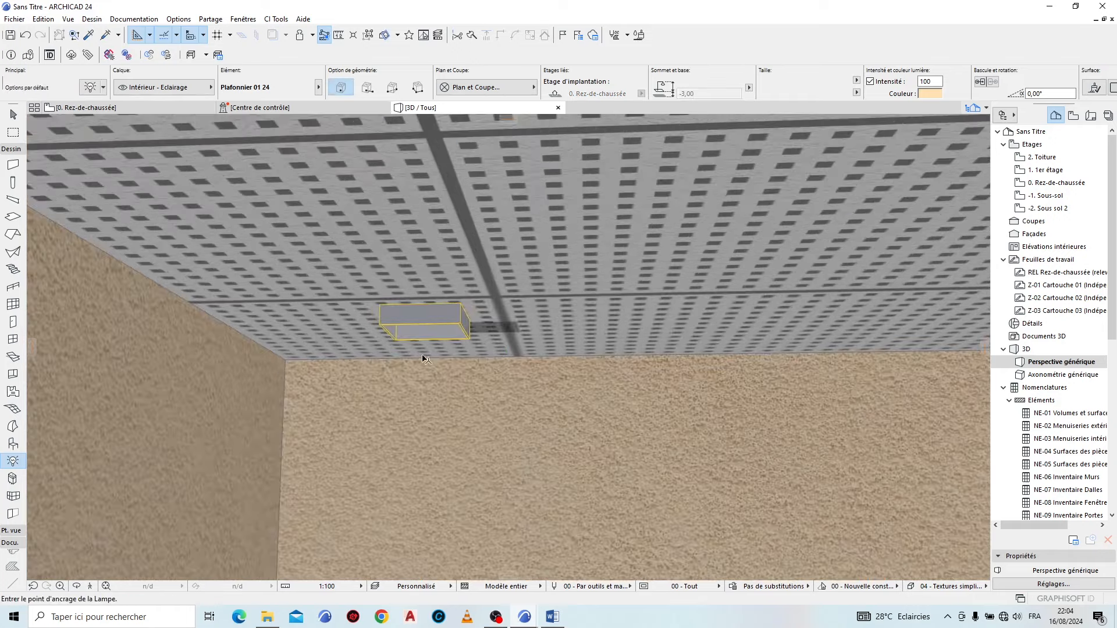
pyautogui.moveTo(423, 356)
pyautogui.keyDown('shift'); pyautogui.mouseDown(button='middle')
pyautogui.moveTo(495, 296)
pyautogui.moveTo(439, 351)
pyautogui.mouseUp(button='middle'); pyautogui.keyUp('shift')
pyautogui.scroll(-10, 440, 351)
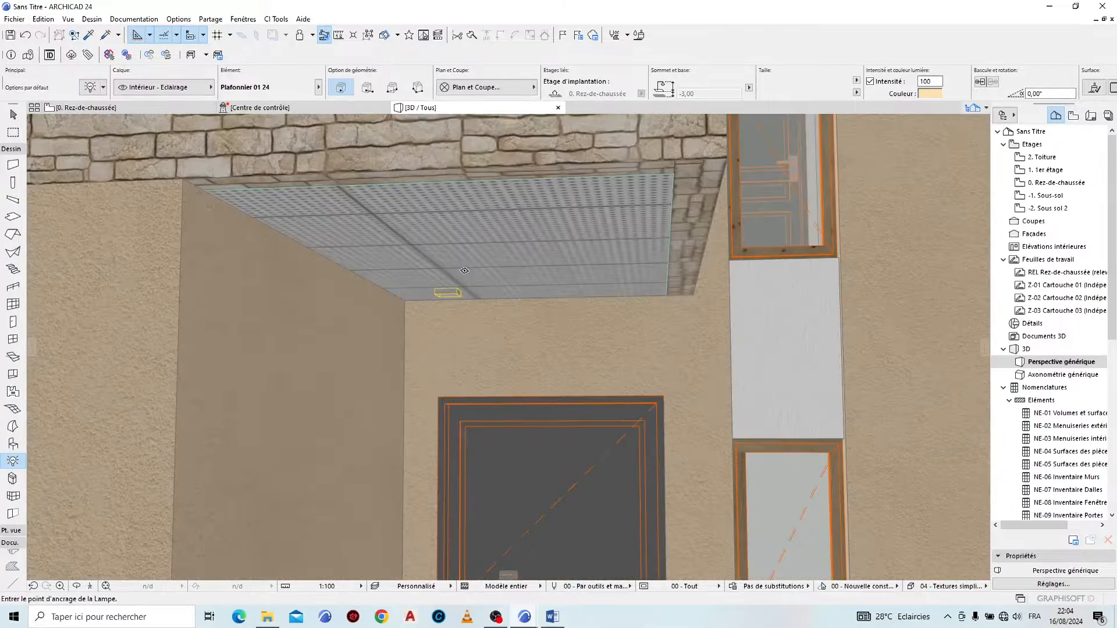
# Step: Copy the porch lamp 100 cm horizontally across the porch on the Rez-de-chaussée plan
pyautogui.click(214, 296)
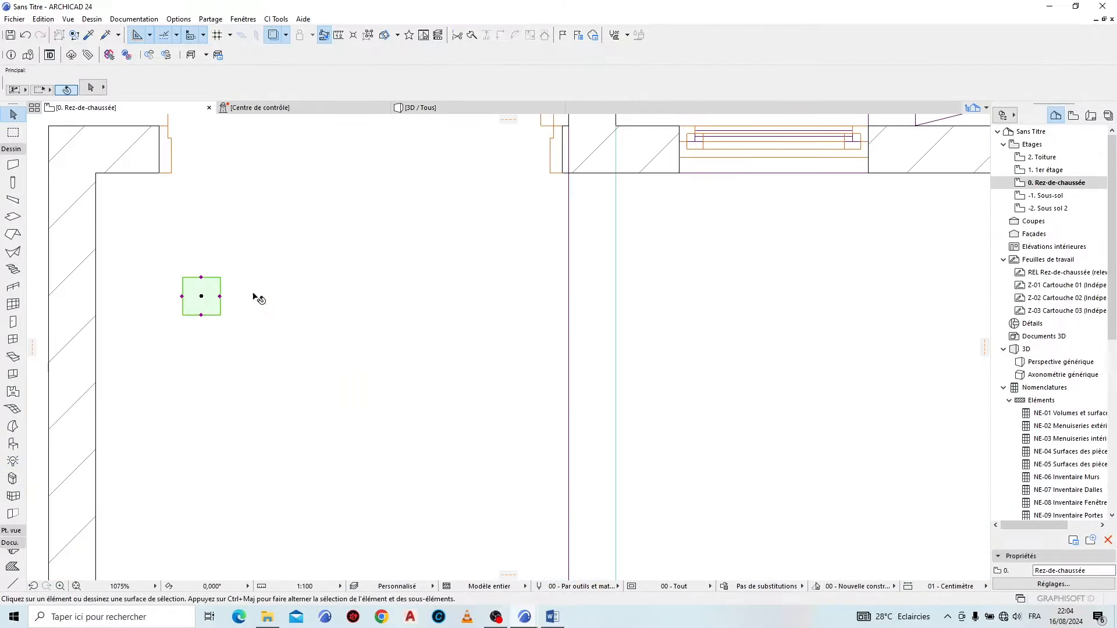
pyautogui.keyDown('ctrl'); pyautogui.click(243, 296); pyautogui.keyUp('ctrl')
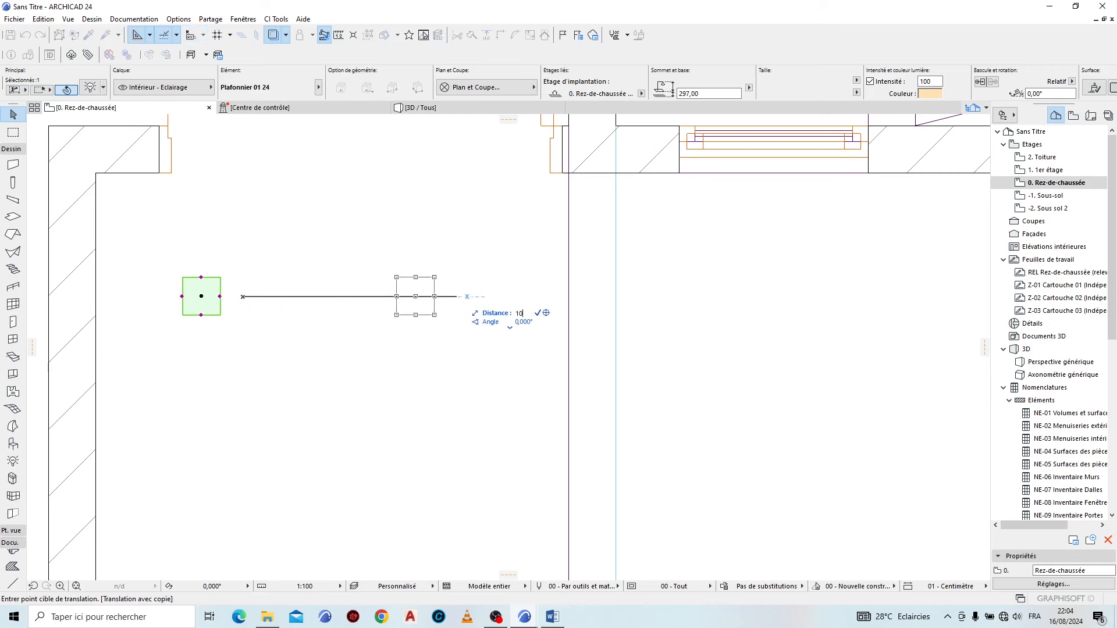
pyautogui.press('Return')
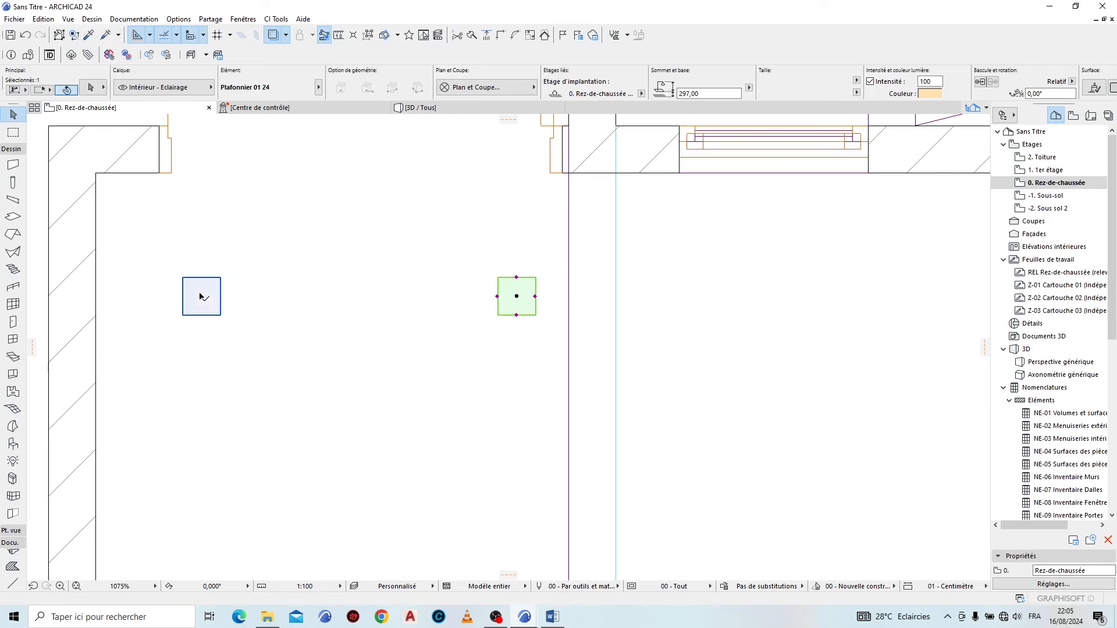
# Step: Select both porch lamps and make two further copies of the pair toward the entrance steps, at 80 and 160 cm
pyautogui.scroll(-5, 616, 216)
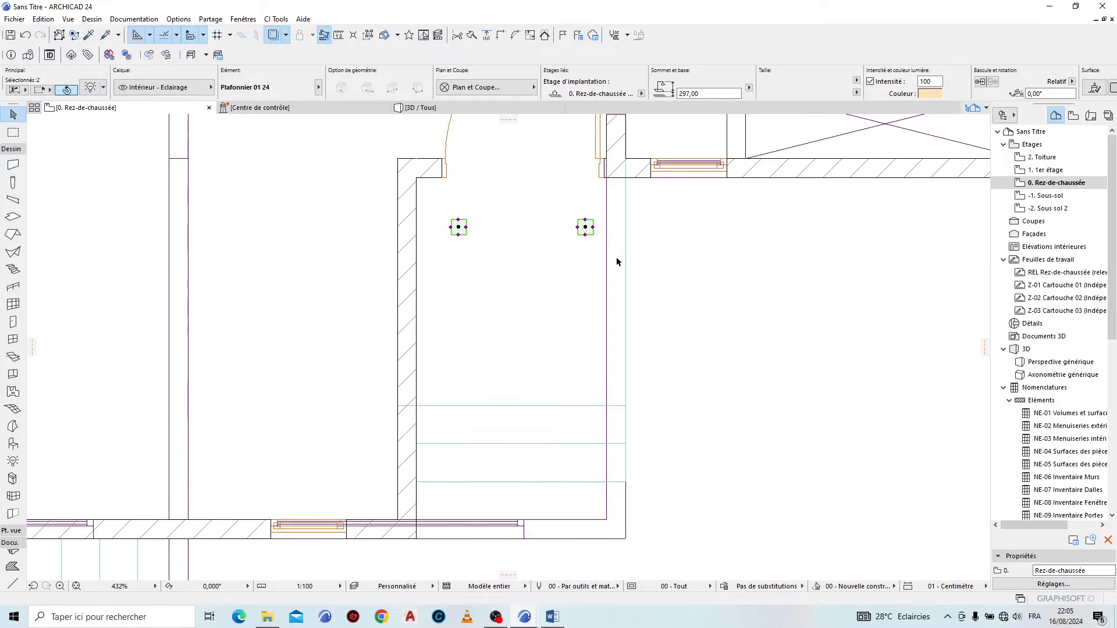
pyautogui.hotkey('ctrl', 'd')
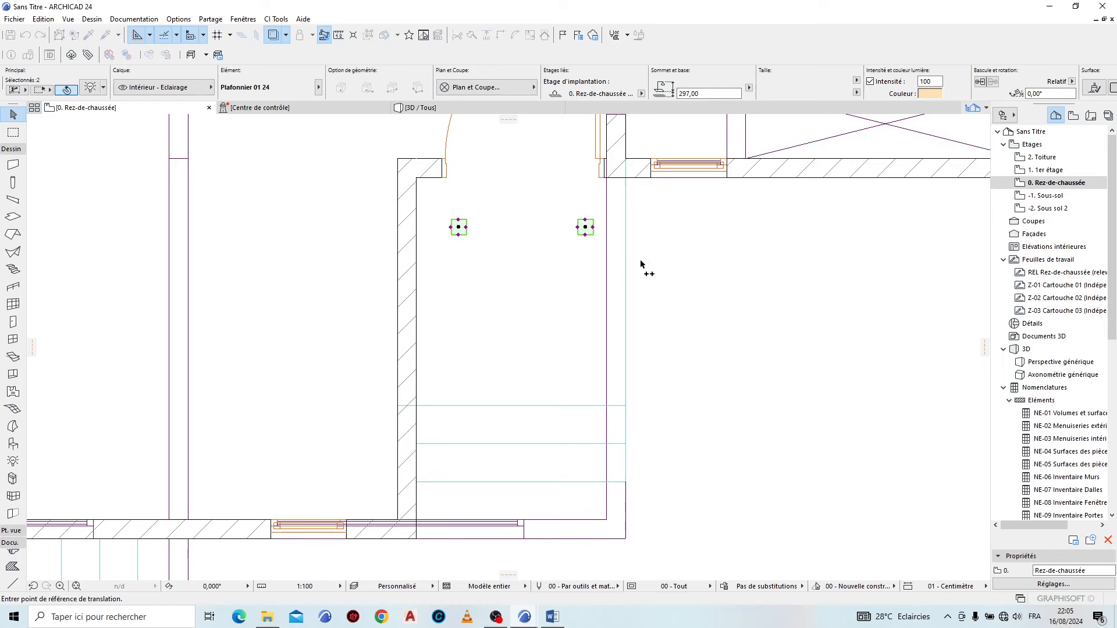
pyautogui.click(650, 219)
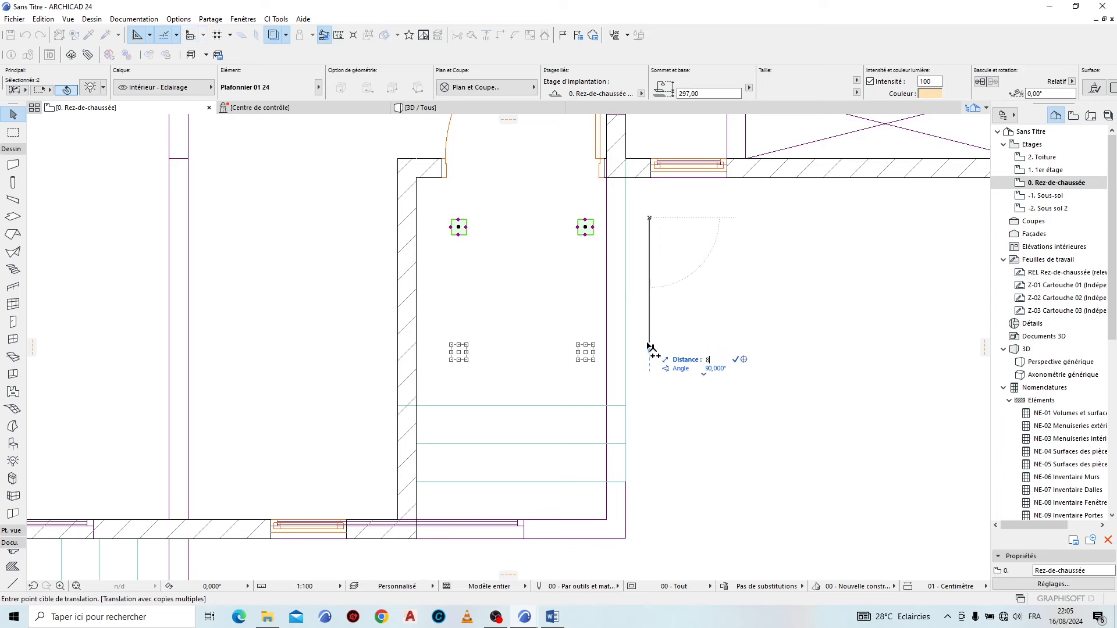
pyautogui.press('Return')
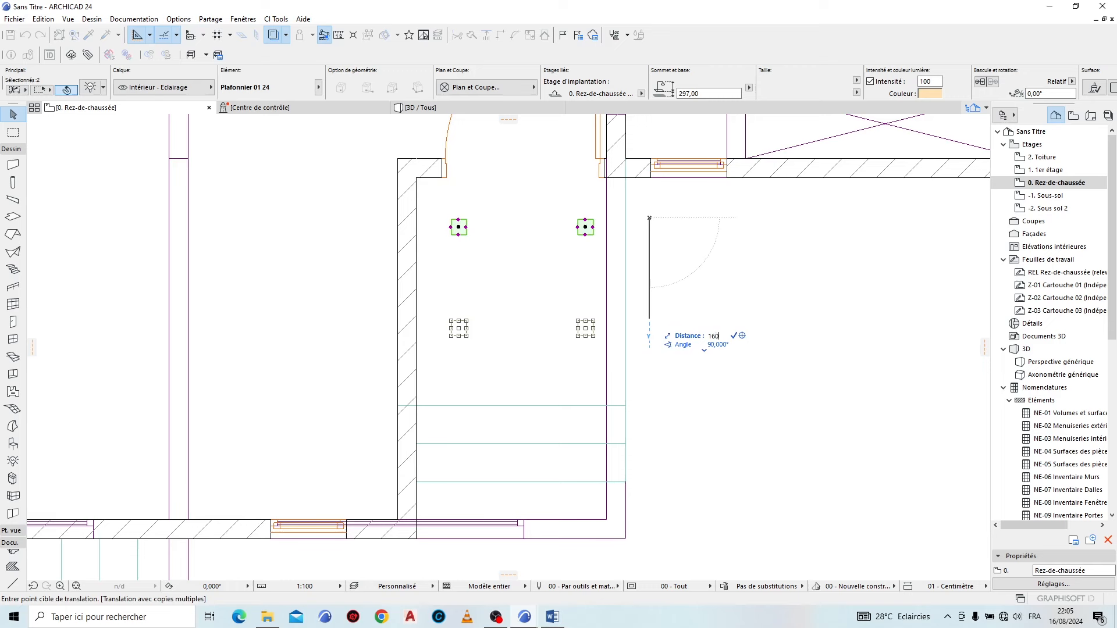
pyautogui.write('160')
pyautogui.press('Return')
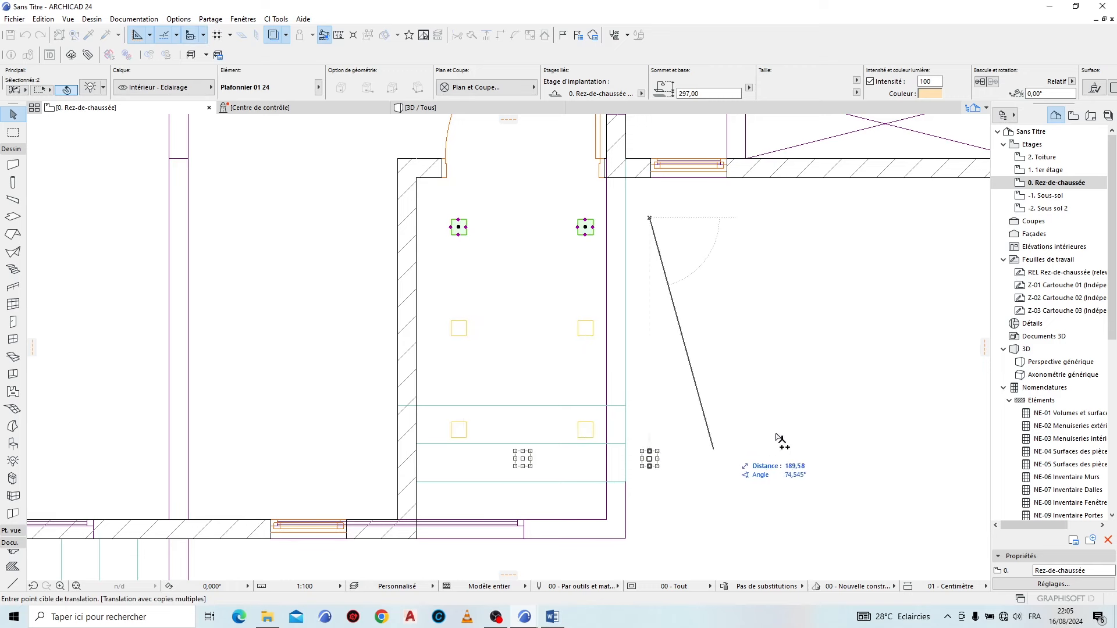
pyautogui.press('Escape')
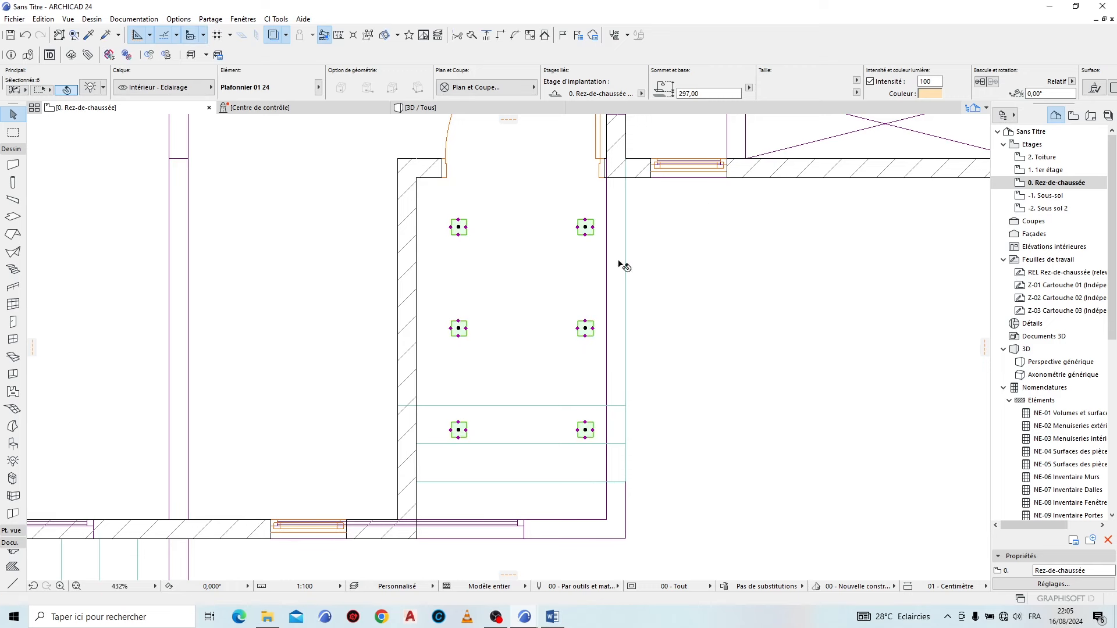
# Step: Check the lamp rows under the porch ceiling in 3D and undo the last multiple copy on the floor plan
pyautogui.click(536, 108)
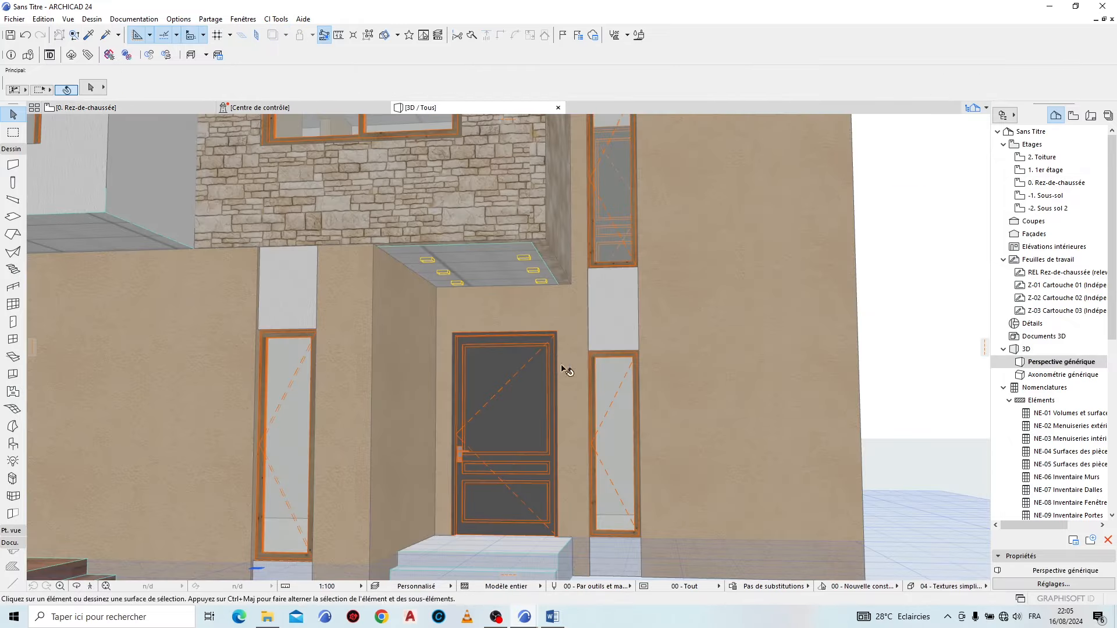
pyautogui.keyDown('shift'); pyautogui.moveTo(566, 369); pyautogui.dragTo(387, 351, button='middle'); pyautogui.keyUp('shift')
pyautogui.scroll(3, 396, 240)
pyautogui.keyDown('shift'); pyautogui.moveTo(400, 240); pyautogui.dragTo(291, 280, button='middle'); pyautogui.keyUp('shift')
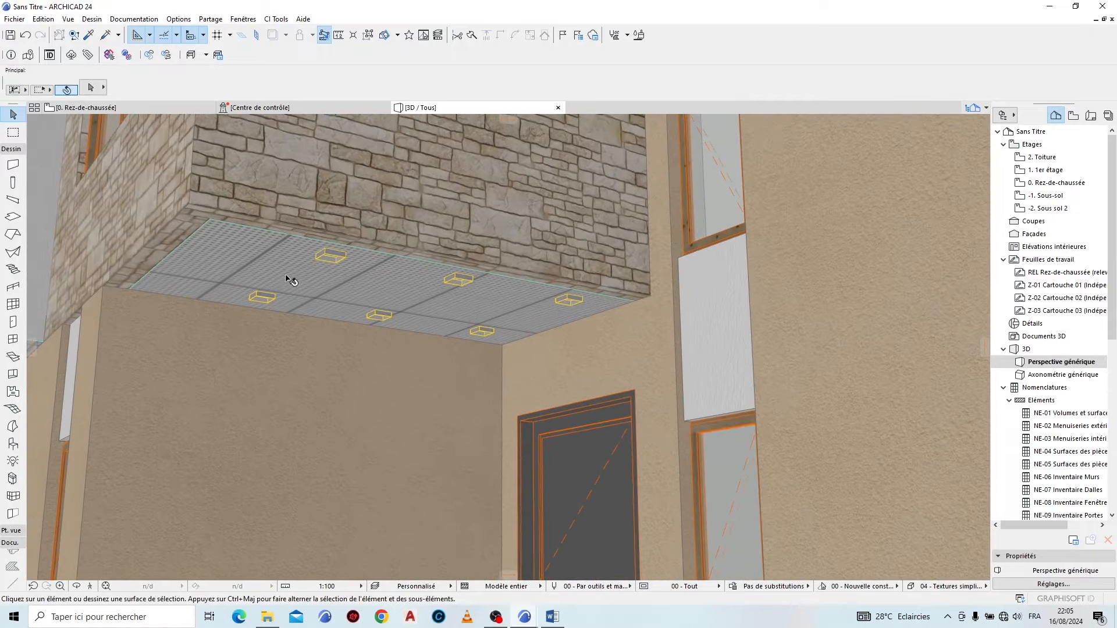
pyautogui.click(92, 104)
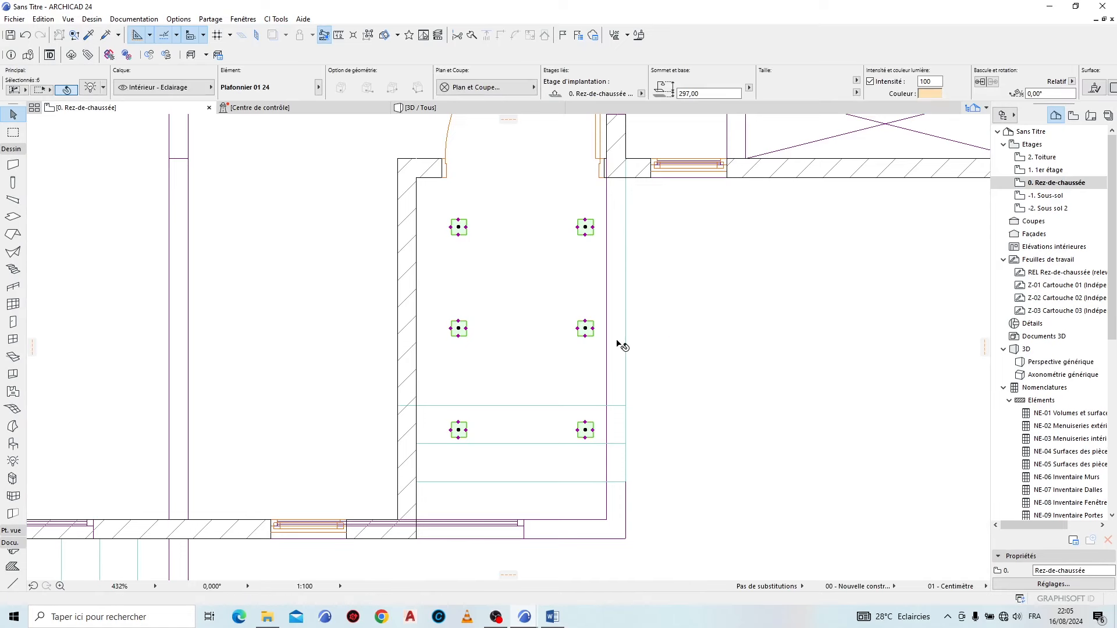
pyautogui.hotkey('ctrl', 'z')
pyautogui.hotkey('ctrl', 'z')
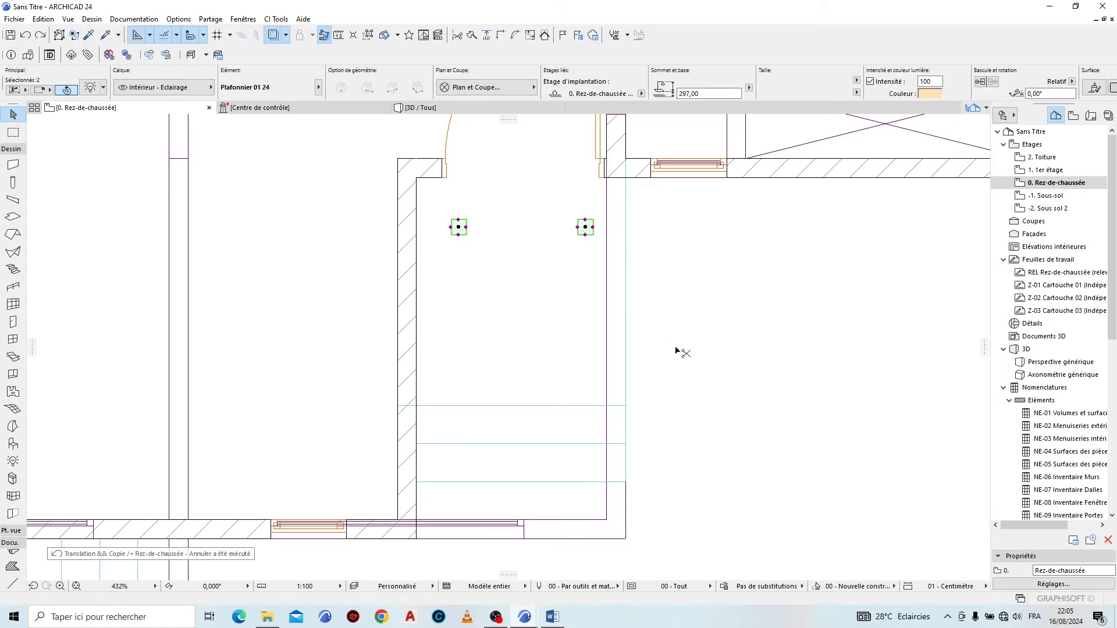
# Step: Make two copies of the lamp pair toward the entrance steps, at distances of 90 and 180 cm
pyautogui.hotkey('ctrl', 'd')
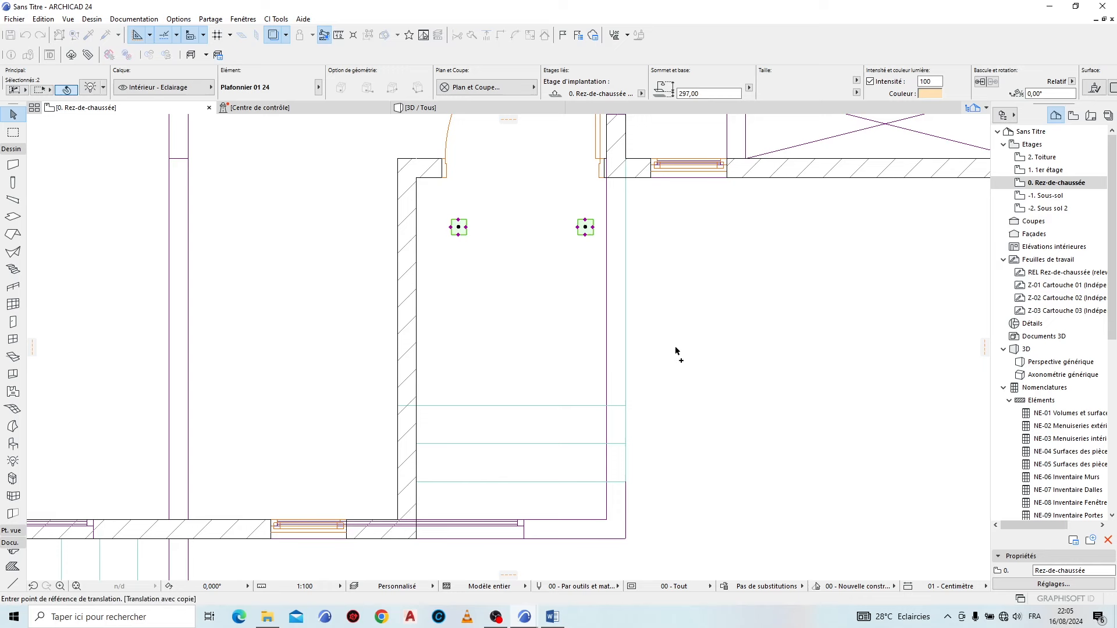
pyautogui.click(688, 242)
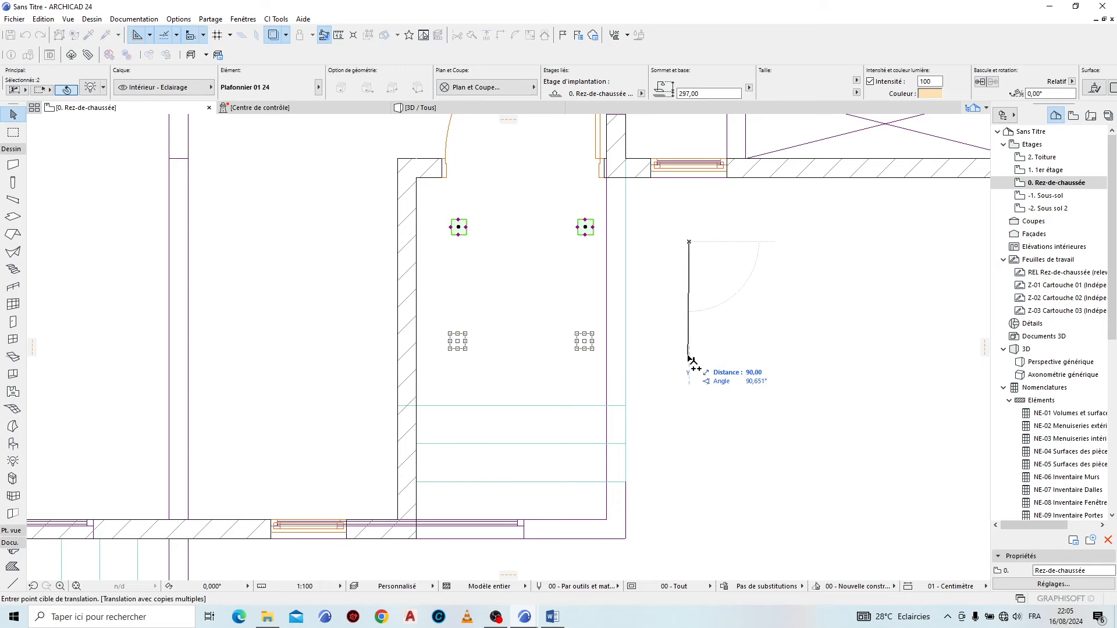
pyautogui.write('180')
pyautogui.press('Return')
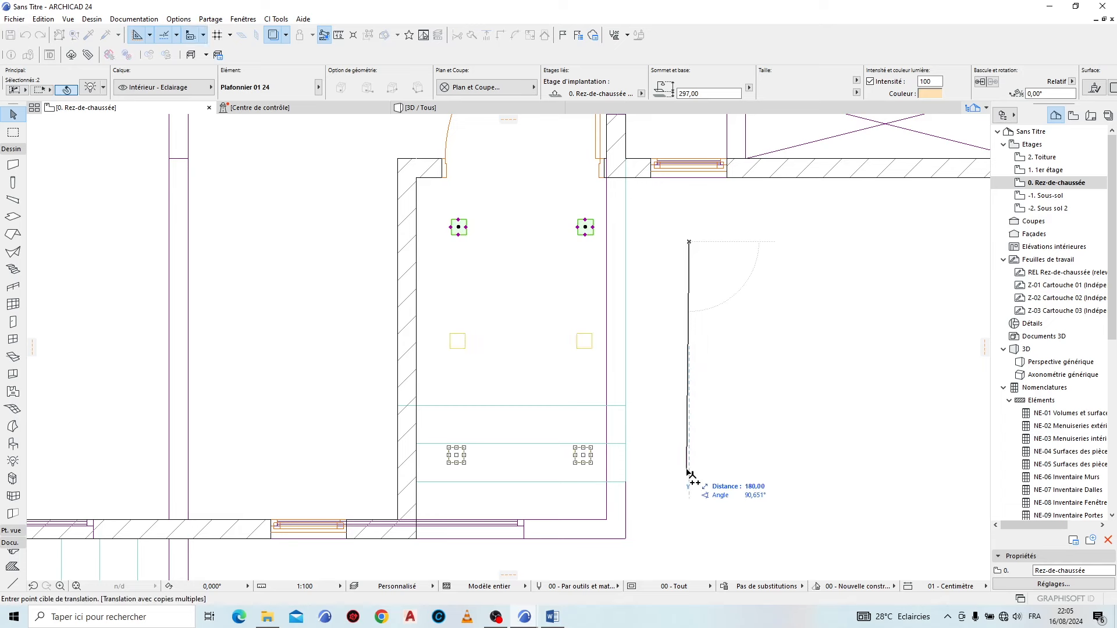
pyautogui.doubleClick(687, 470)
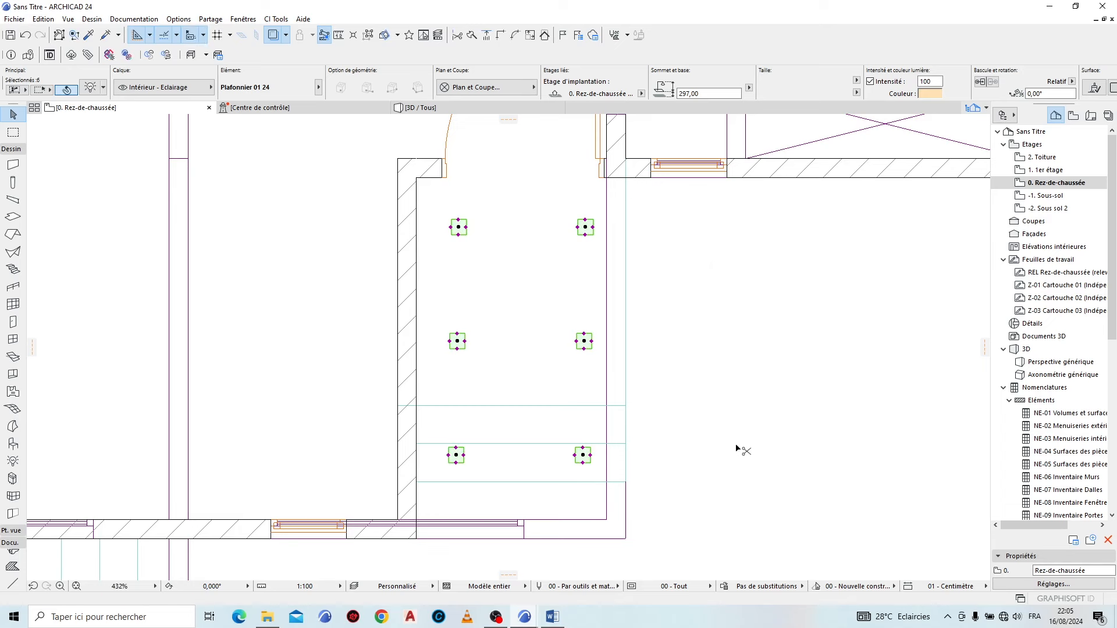
# Step: Shift the six porch lamps slightly toward the entrance steps and check them under the porch ceiling in 3D
pyautogui.click(693, 278)
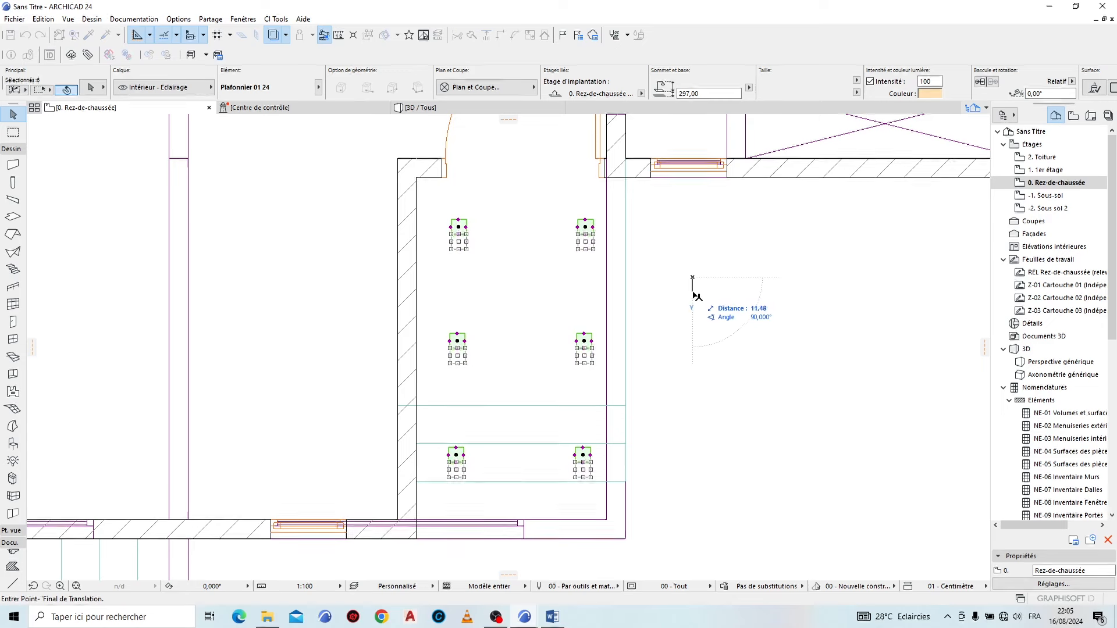
pyautogui.click(696, 296)
pyautogui.click(504, 110)
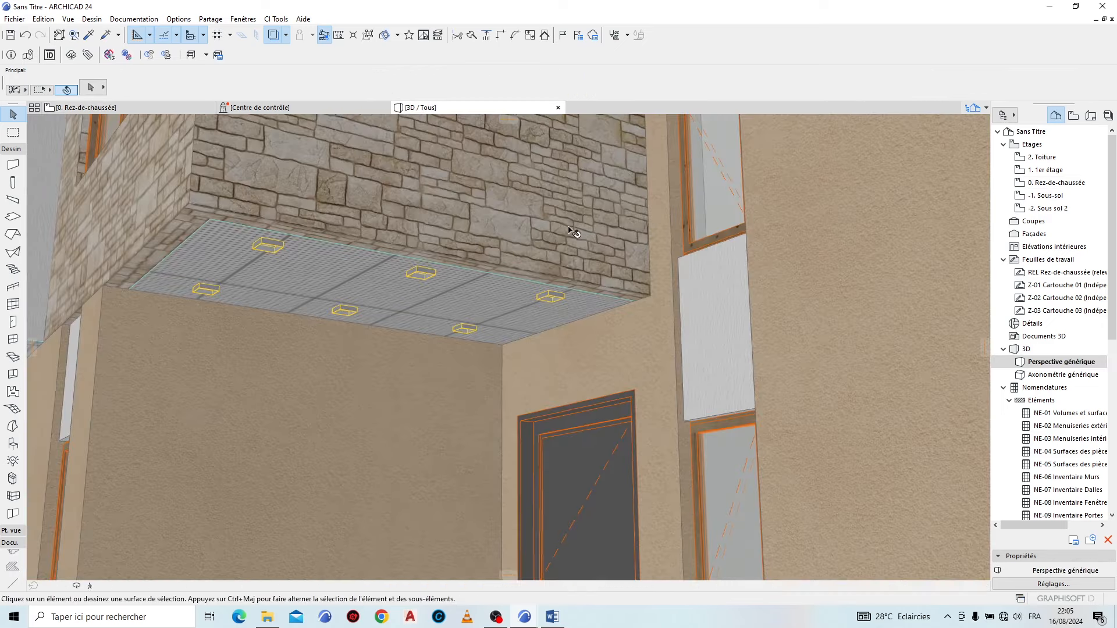
pyautogui.keyDown('shift'); pyautogui.moveTo(566, 355); pyautogui.dragTo(638, 393, button='middle'); pyautogui.keyUp('shift')
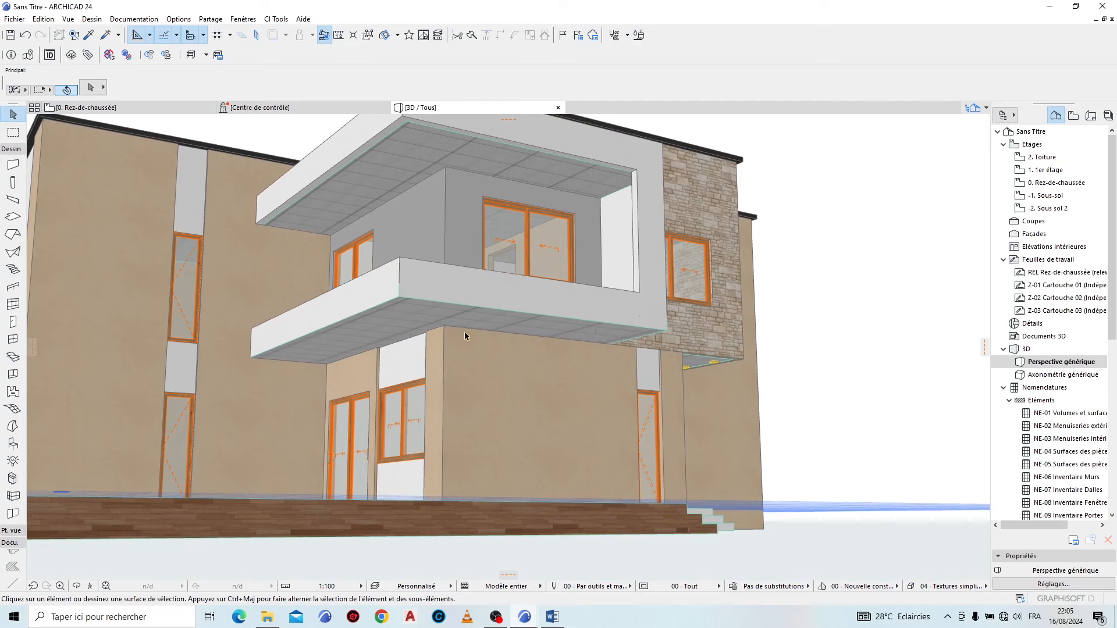
# Step: On the Rez-de-chaussée plan, copy one porch lamp to the area beneath the corner balcony, just outside the house wall
pyautogui.click(167, 111)
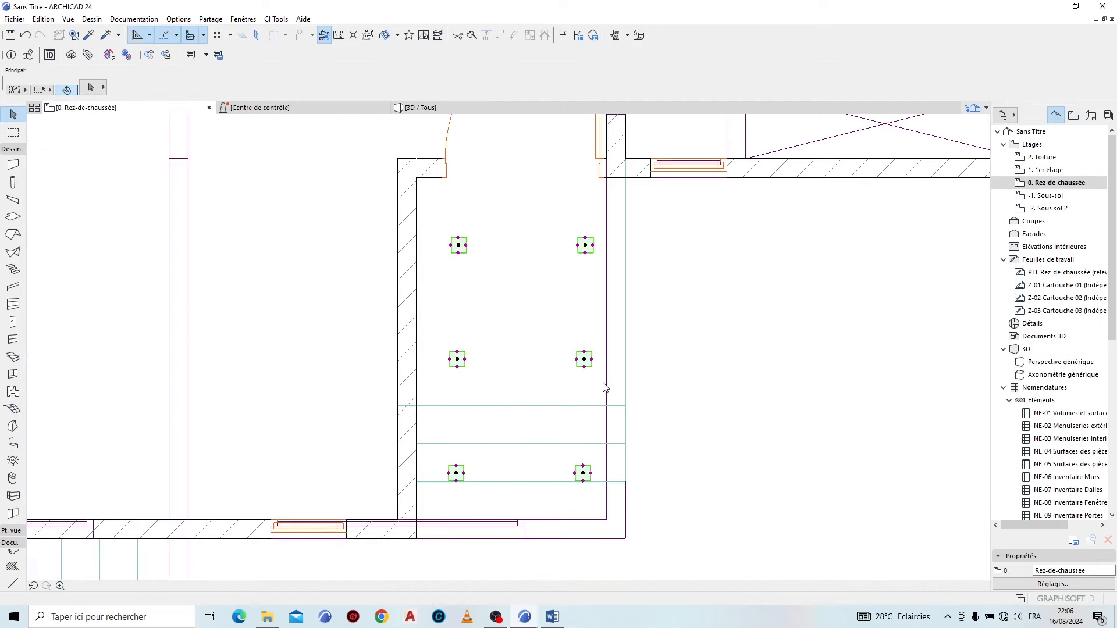
pyautogui.click(465, 241)
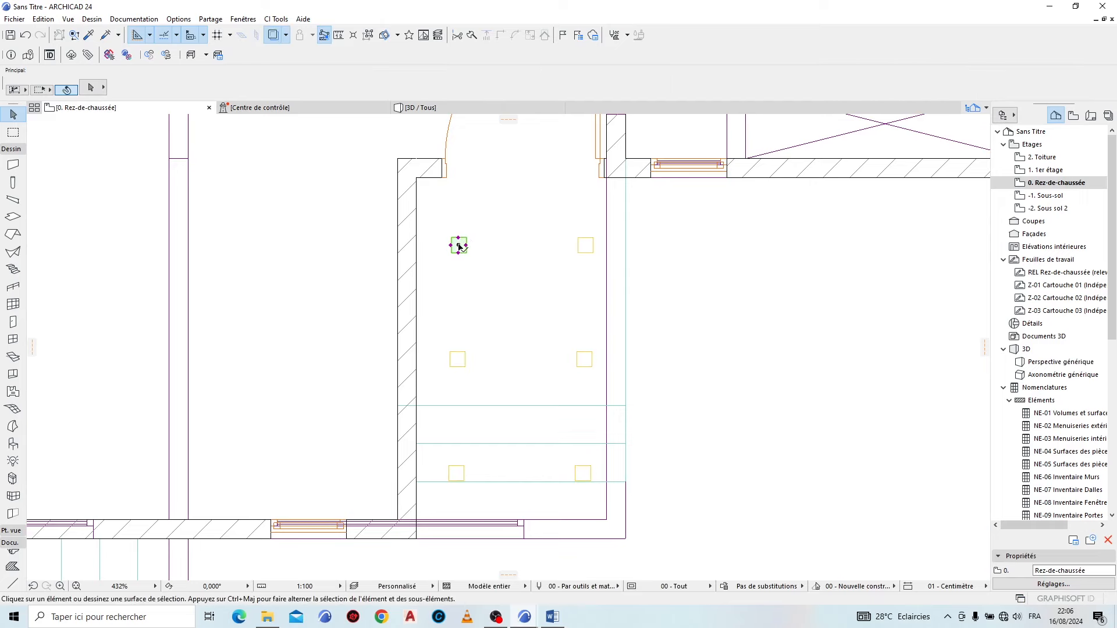
pyautogui.hotkey('ctrl', 'd')
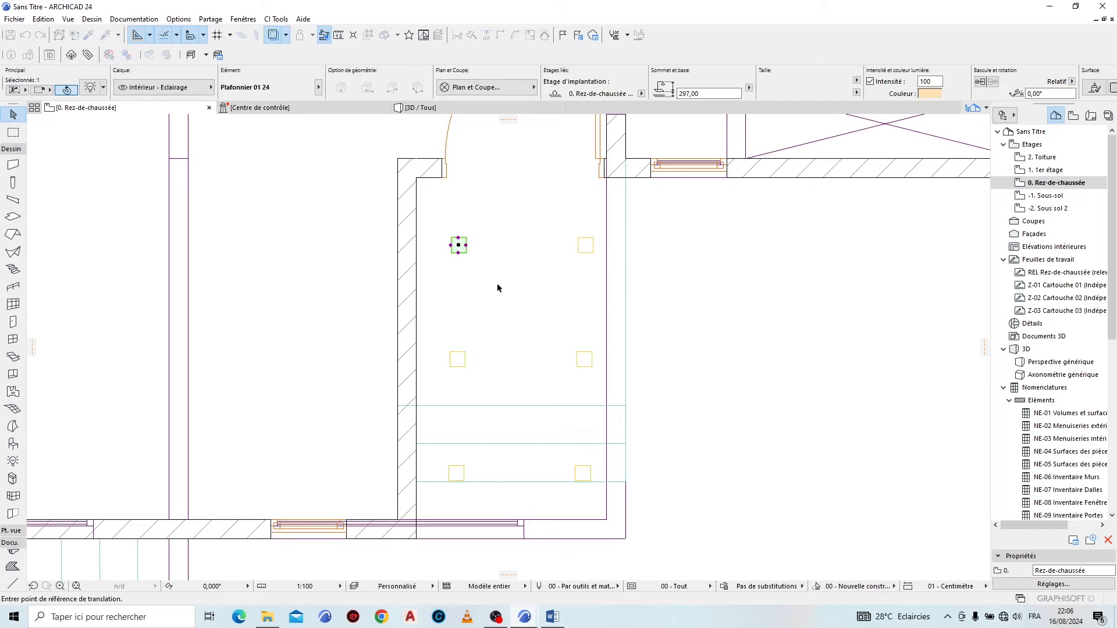
pyautogui.click(459, 246)
pyautogui.scroll(-5, 803, 279)
pyautogui.scroll(5, 661, 364)
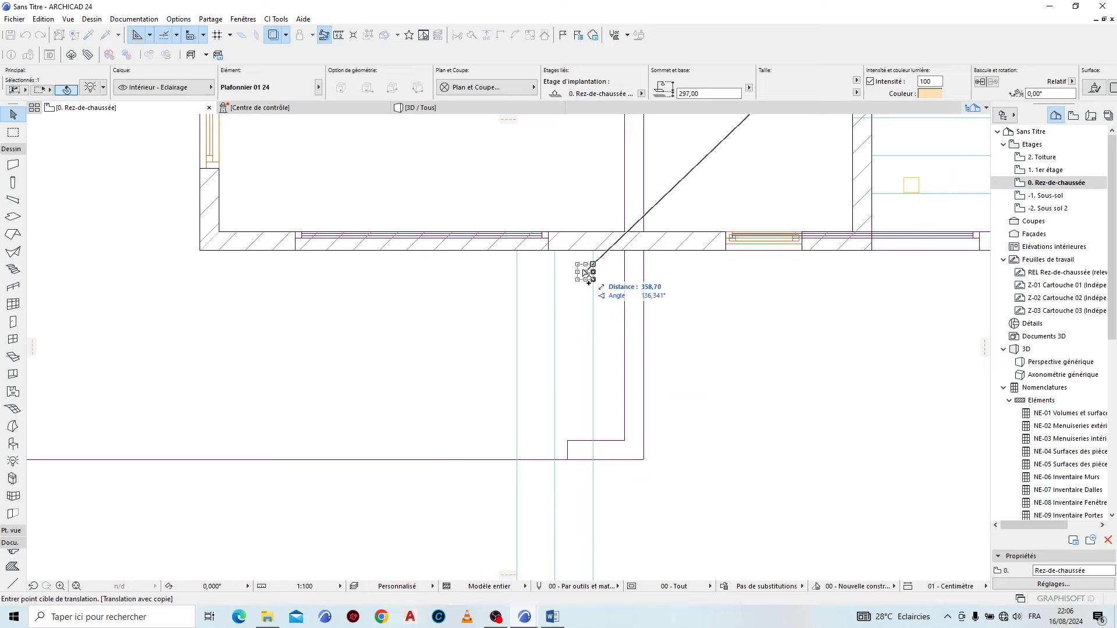
pyautogui.click(580, 271)
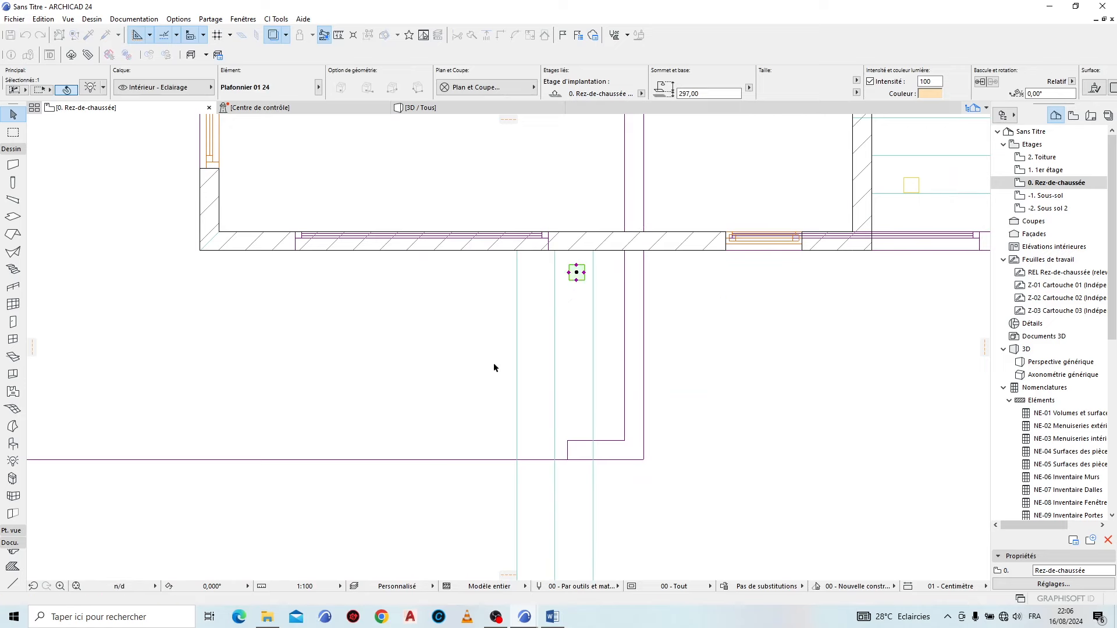
# Step: Copy the balcony lamp perpendicular to the house wall, toward the balcony's outer edge
pyautogui.scroll(-5, 493, 362)
pyautogui.scroll(5, 482, 375)
pyautogui.scroll(1, 483, 375)
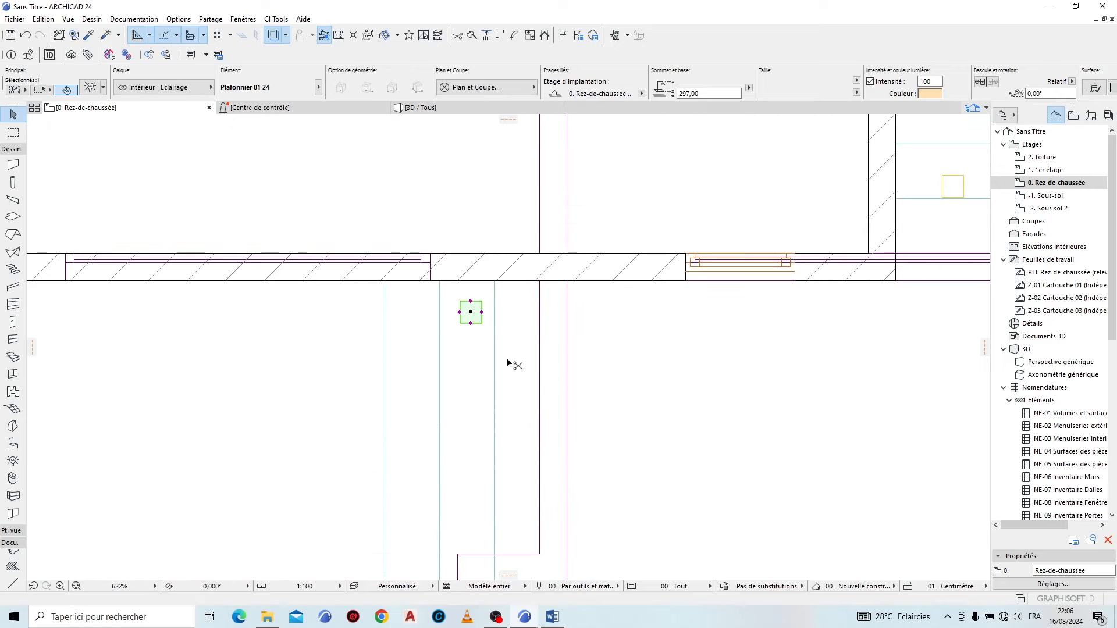
pyautogui.hotkey('ctrl', 'd')
pyautogui.click(510, 305)
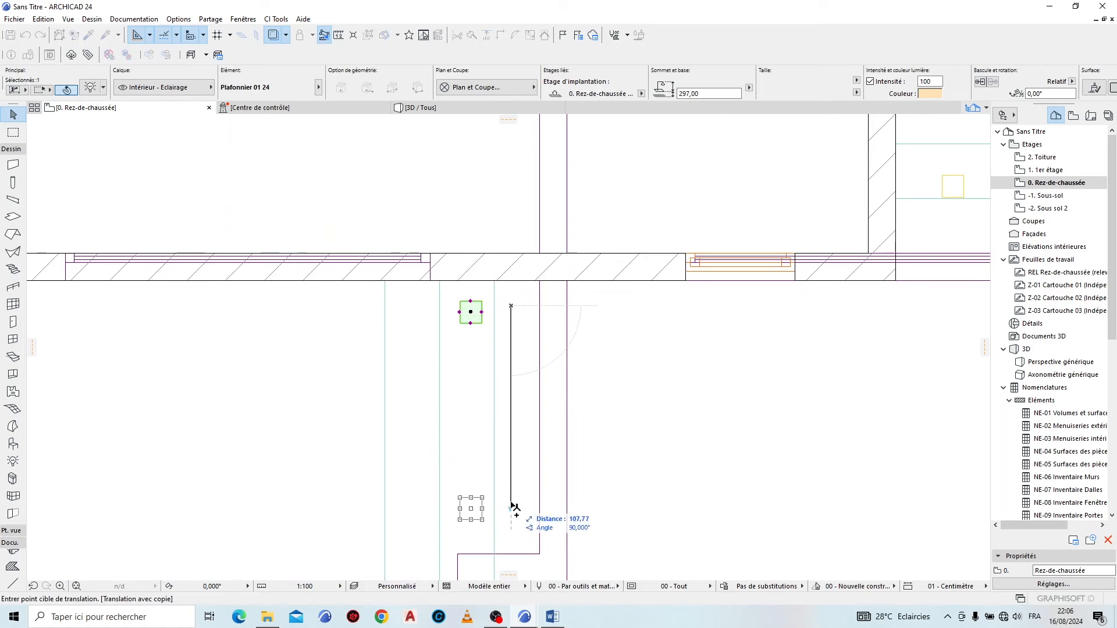
pyautogui.press('Return')
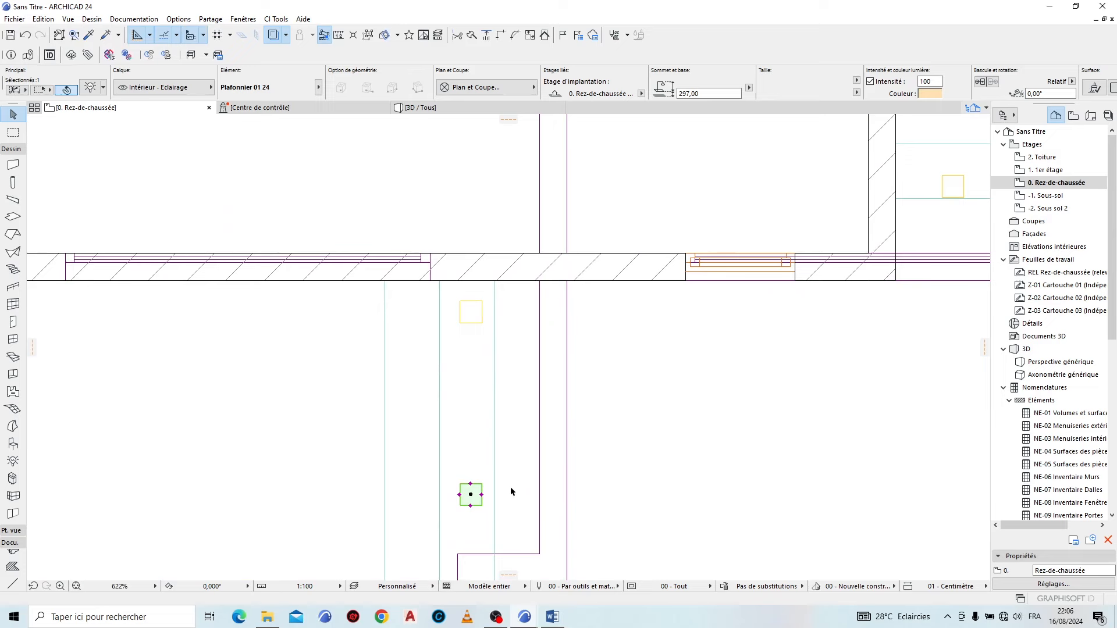
# Step: Select both lamps beneath the balcony and move them together away from the house wall
pyautogui.hotkey('ctrl', 'd')
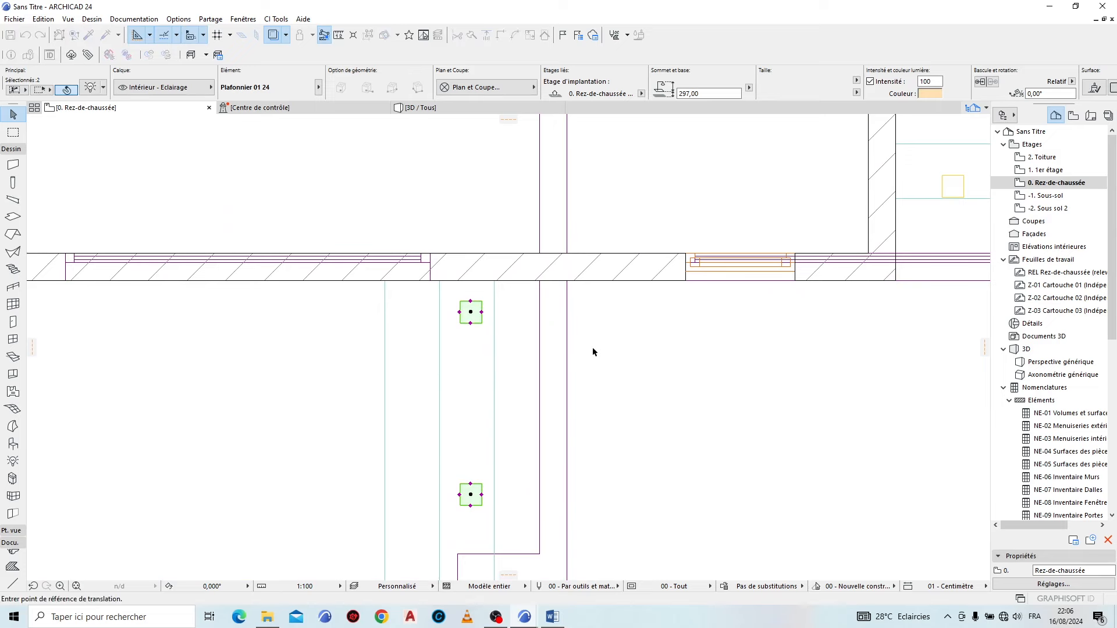
pyautogui.click(592, 349)
pyautogui.click(598, 391)
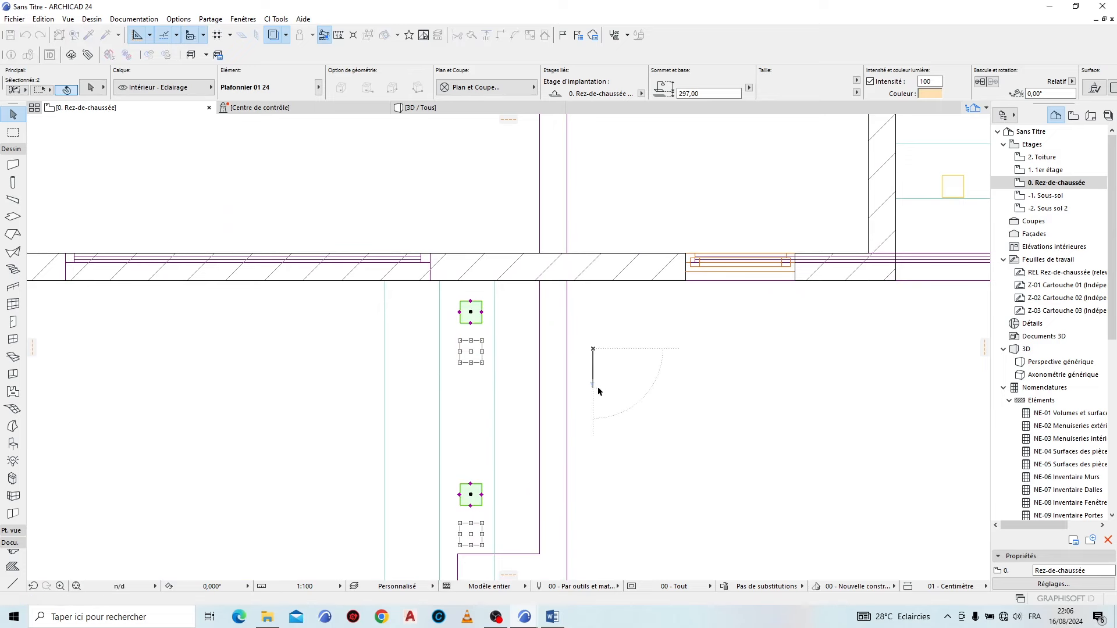
pyautogui.scroll(-4, 593, 391)
pyautogui.scroll(4, 595, 392)
pyautogui.scroll(1, 596, 392)
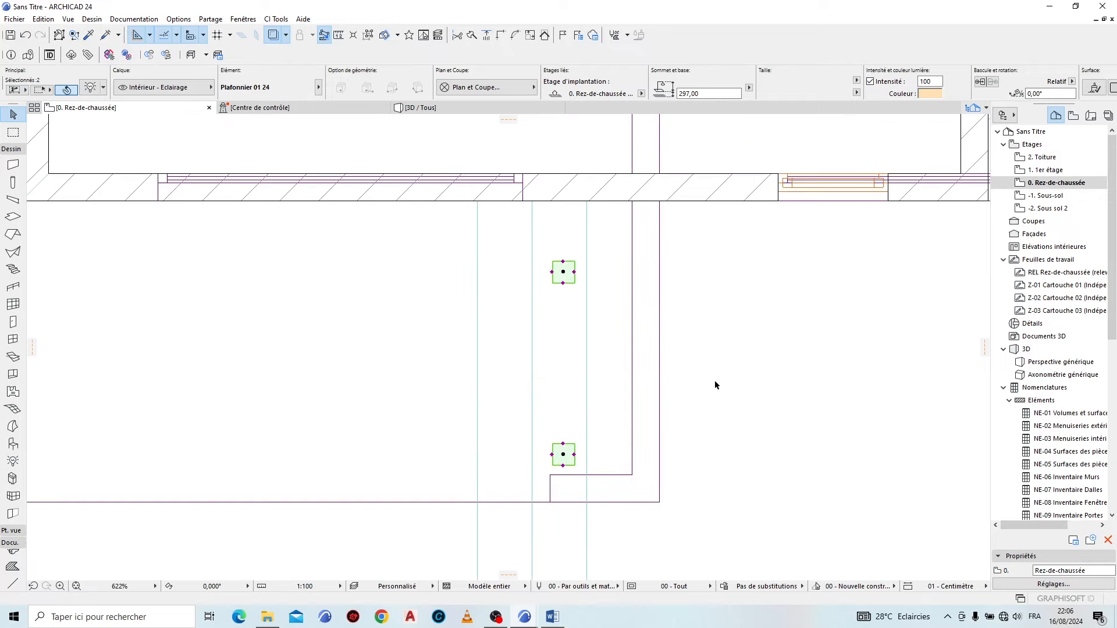
# Step: Move the balcony lamp pair about 8 cm further toward the balcony's outer edge and deselect it
pyautogui.hotkey('ctrl', 'd')
pyautogui.click(709, 352)
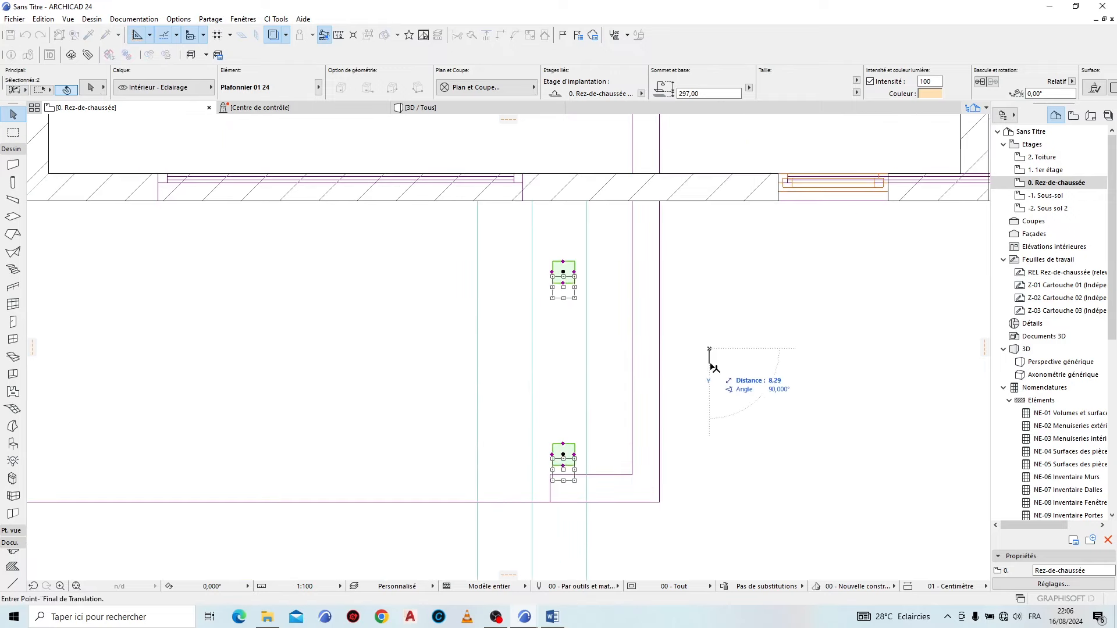
pyautogui.click(710, 366)
pyautogui.press('Escape')
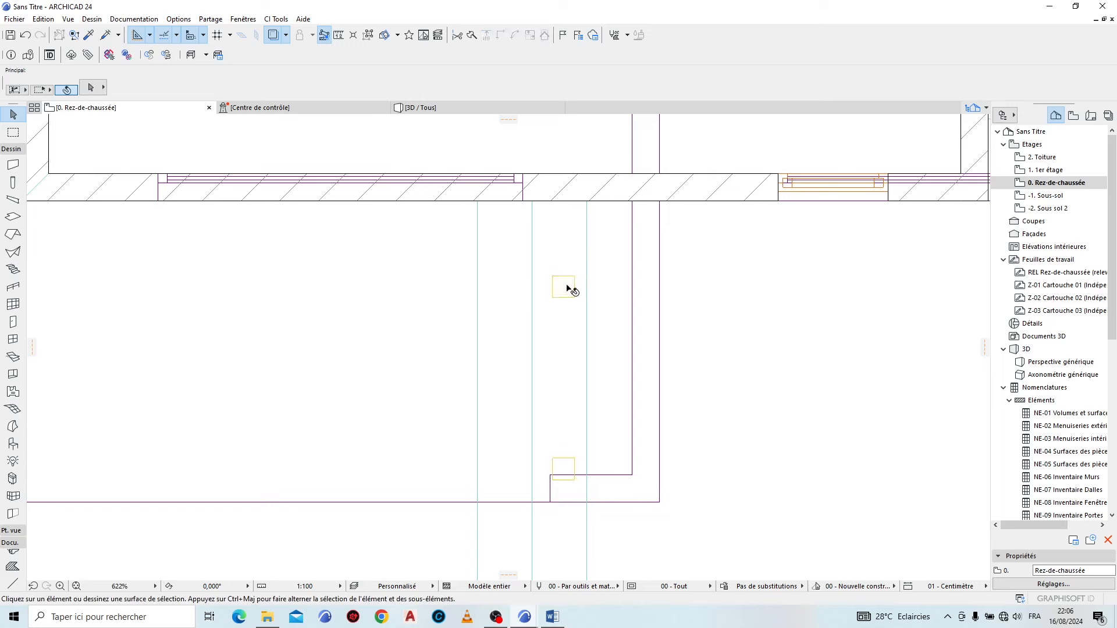
# Step: Move the balcony lamp nearest the house wall 20 cm toward the wall
pyautogui.click(566, 285)
pyautogui.hotkey('ctrl', 'd')
pyautogui.click(739, 371)
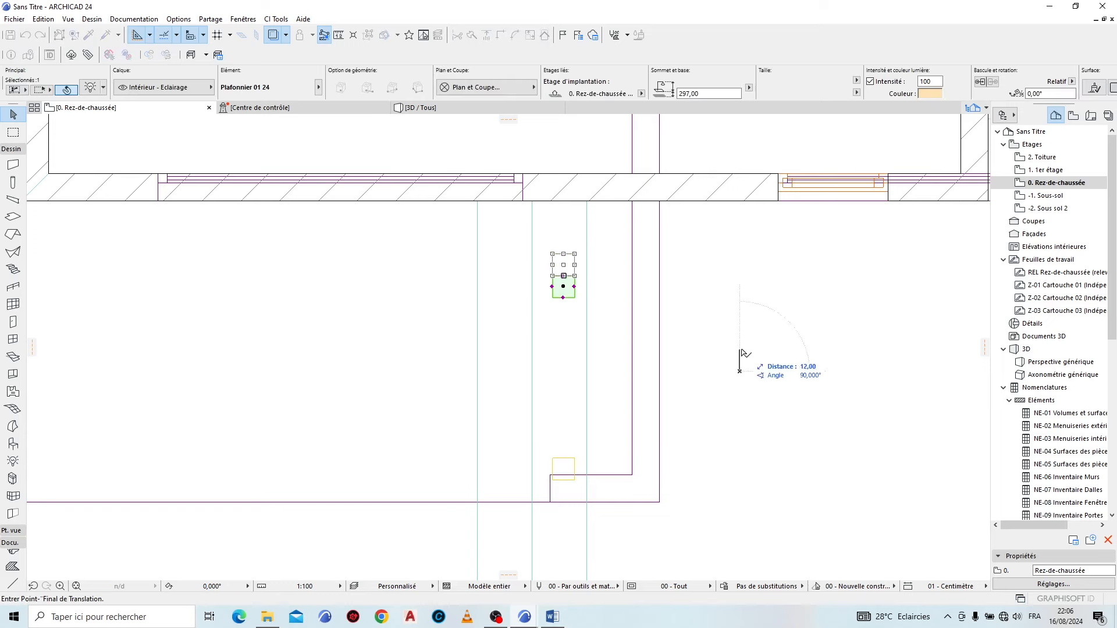
pyautogui.write('20')
pyautogui.press('Return')
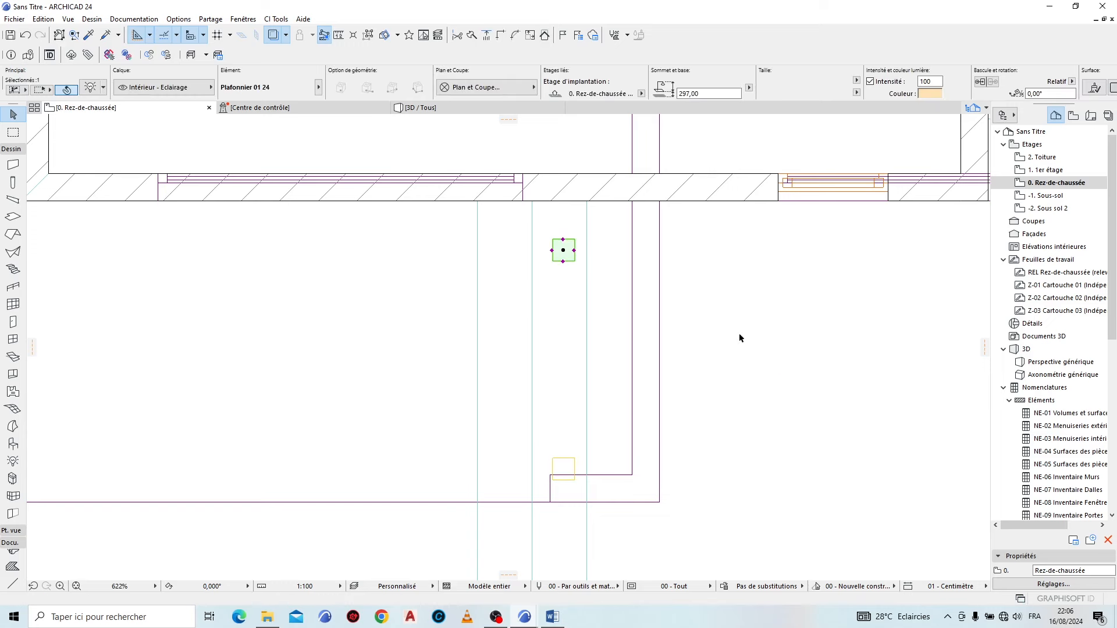
# Step: Select both balcony lamps and make four copies of the pair parallel to the wall, at 100, 200, 300 and 400 cm
pyautogui.keyDown('shift'); pyautogui.click(558, 469); pyautogui.keyUp('shift')
pyautogui.hotkey('ctrl', 'd')
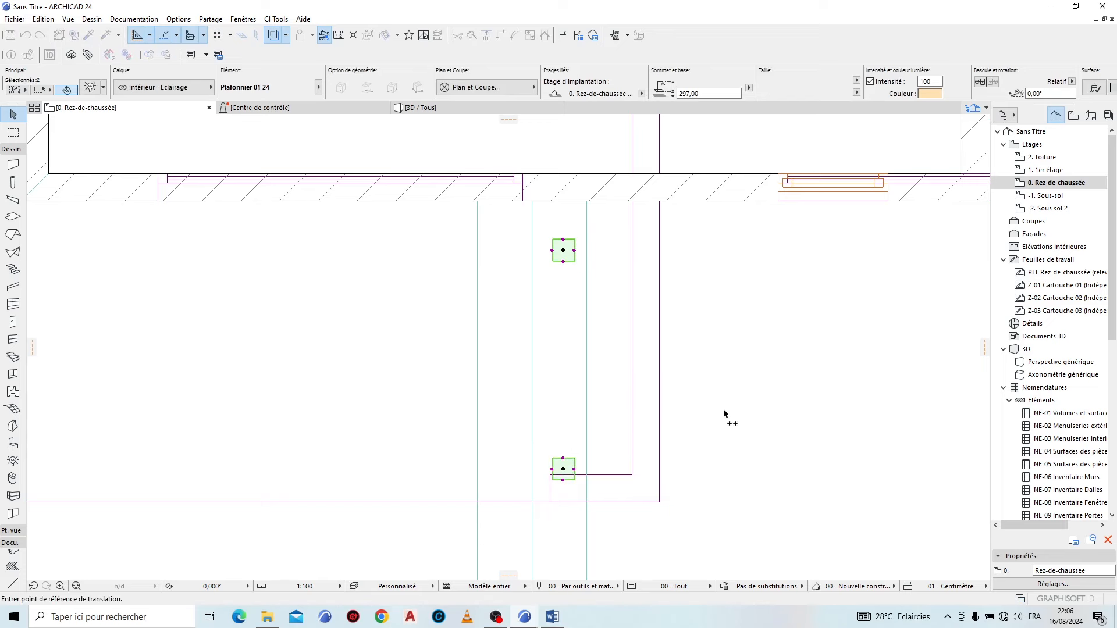
pyautogui.scroll(-3, 780, 413)
pyautogui.click(872, 390)
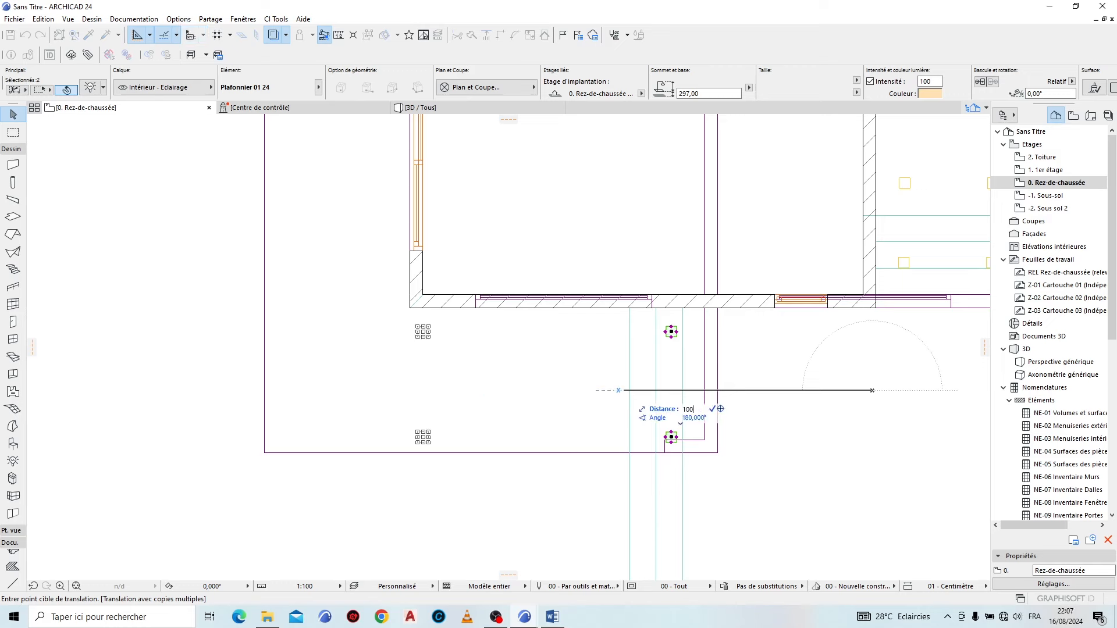
pyautogui.press('Return')
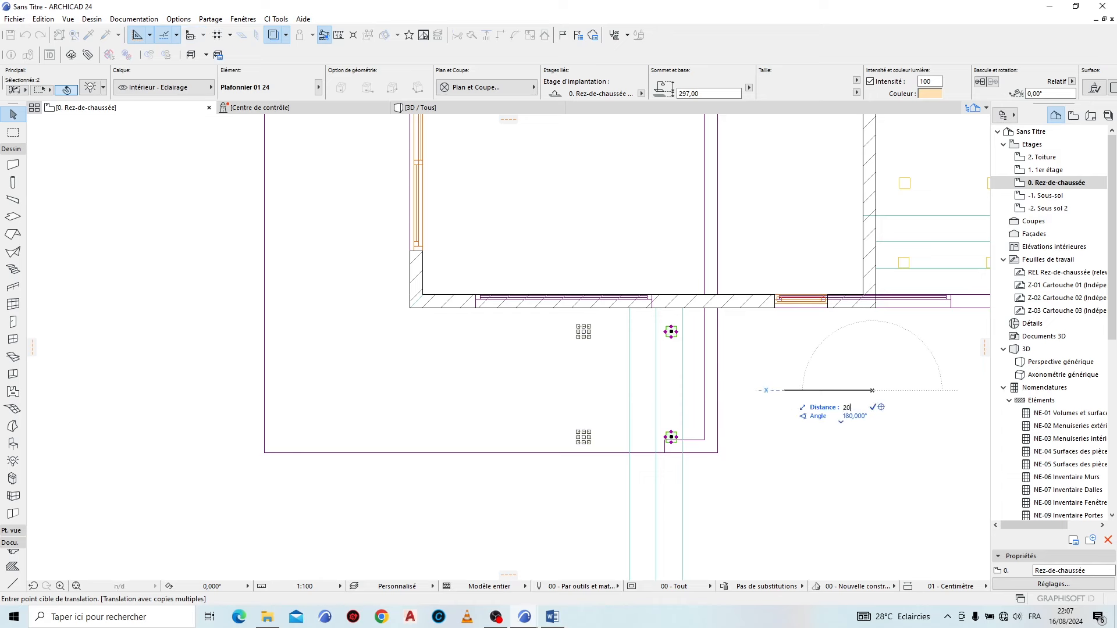
pyautogui.press('Return')
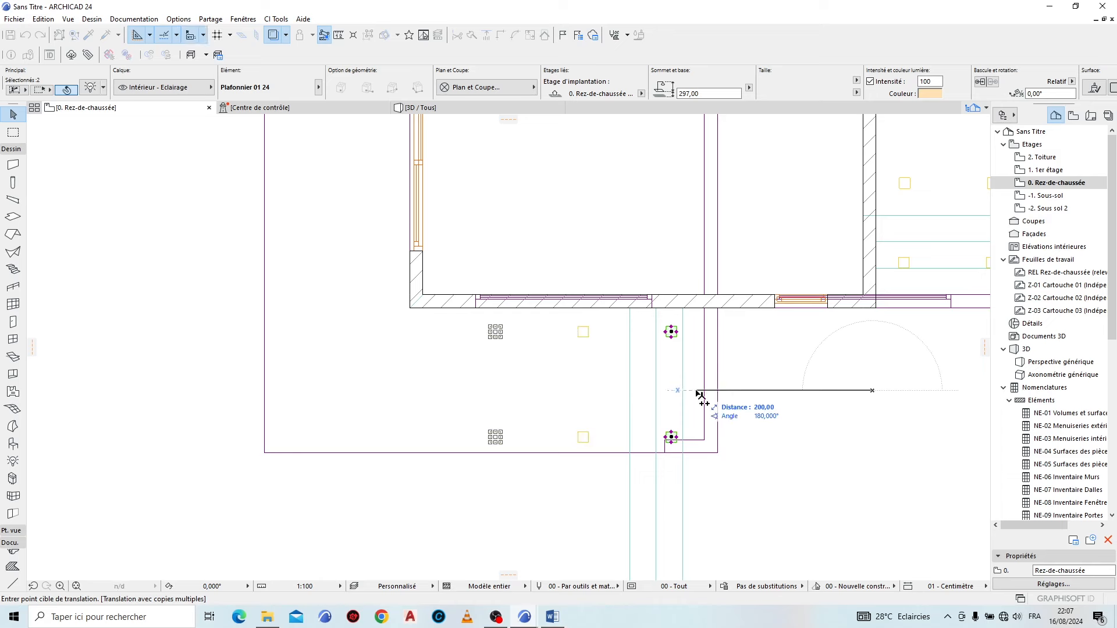
pyautogui.press('Return')
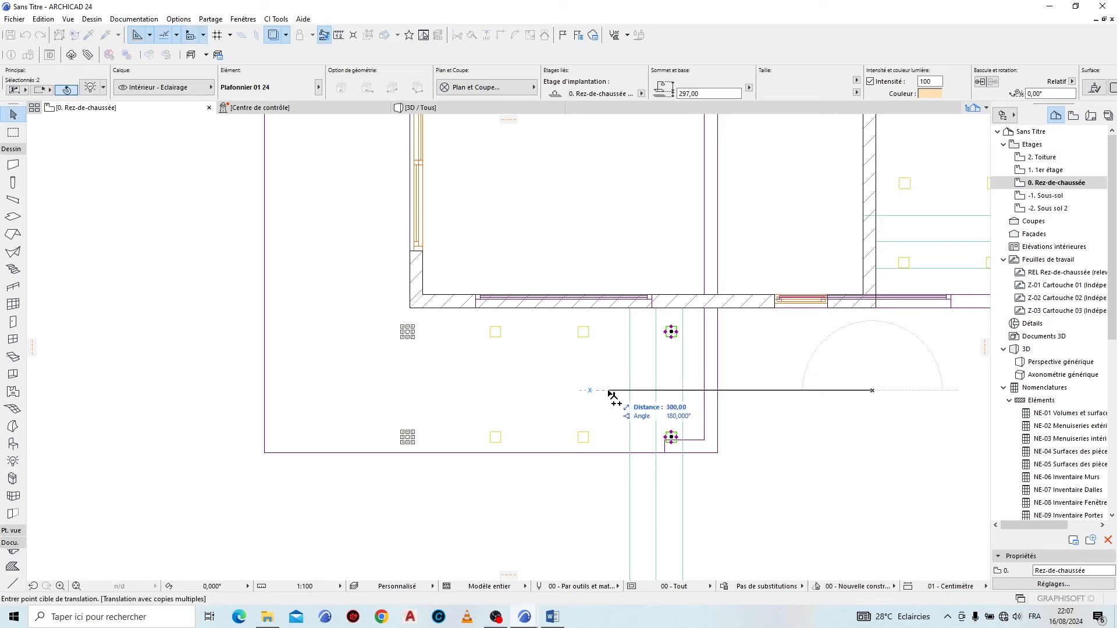
pyautogui.press('Return')
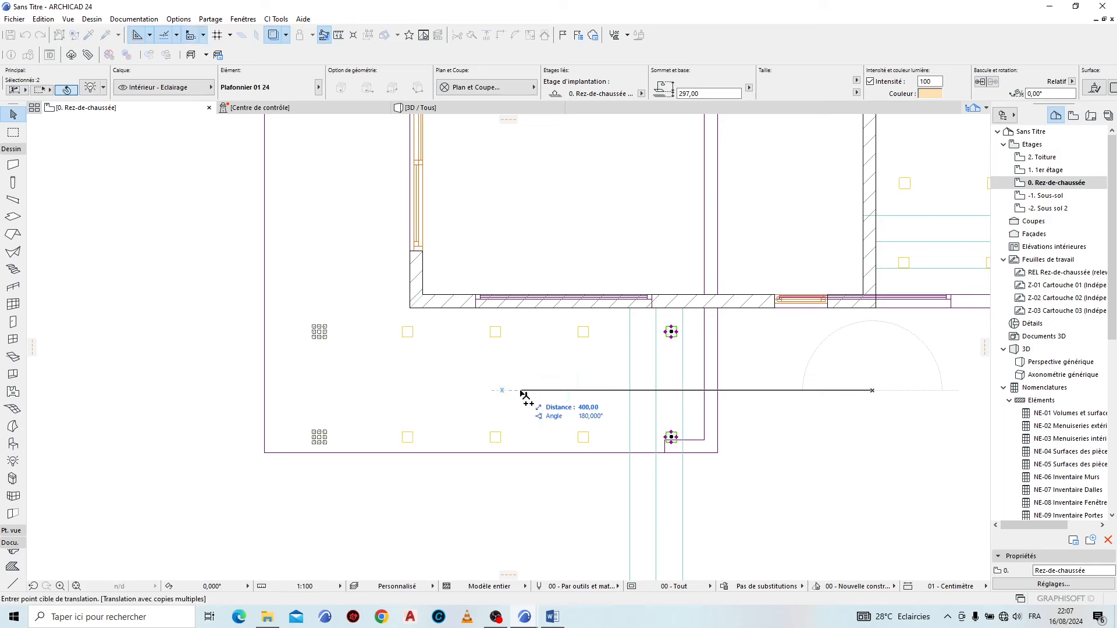
pyautogui.press('Escape')
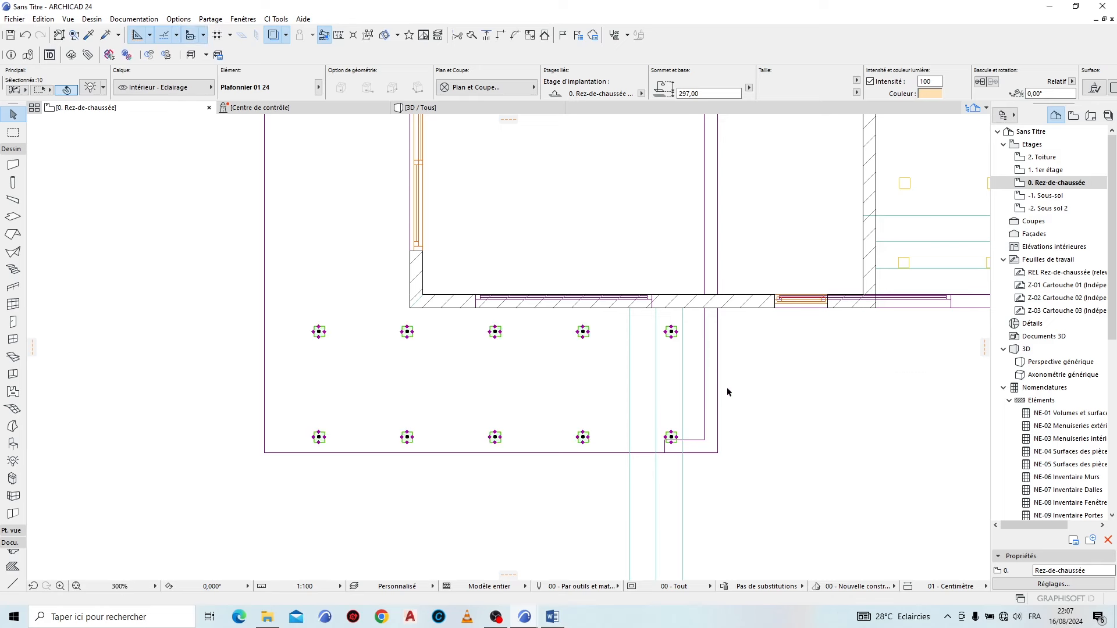
# Step: Shift all ten balcony lamps slightly along the wall toward the balcony's far side, away from the porch
pyautogui.hotkey('ctrl', 'd')
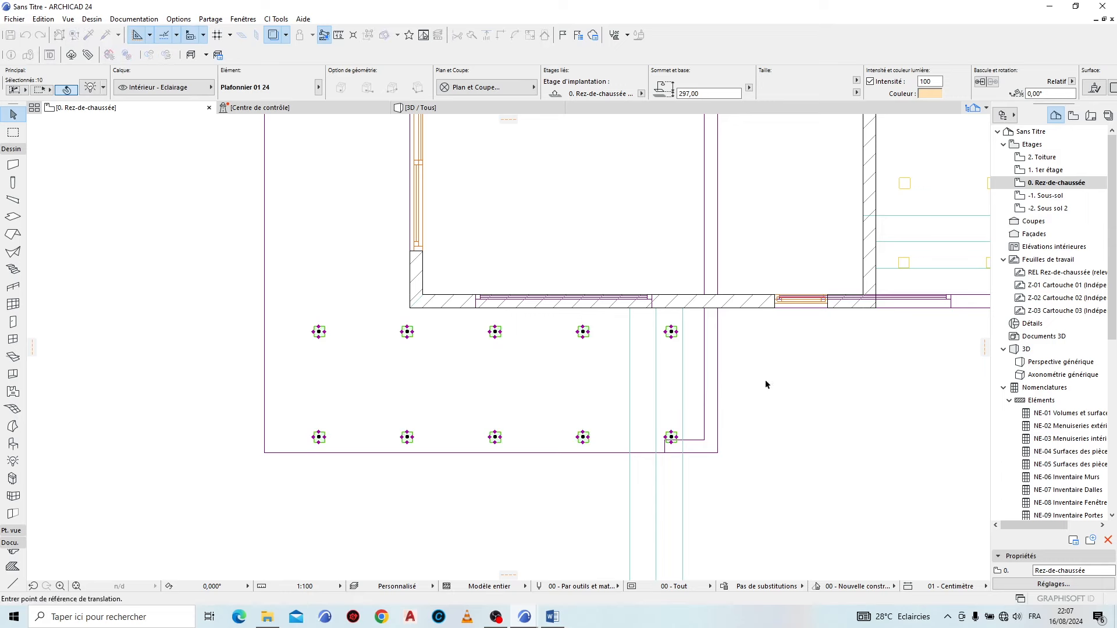
pyautogui.click(766, 382)
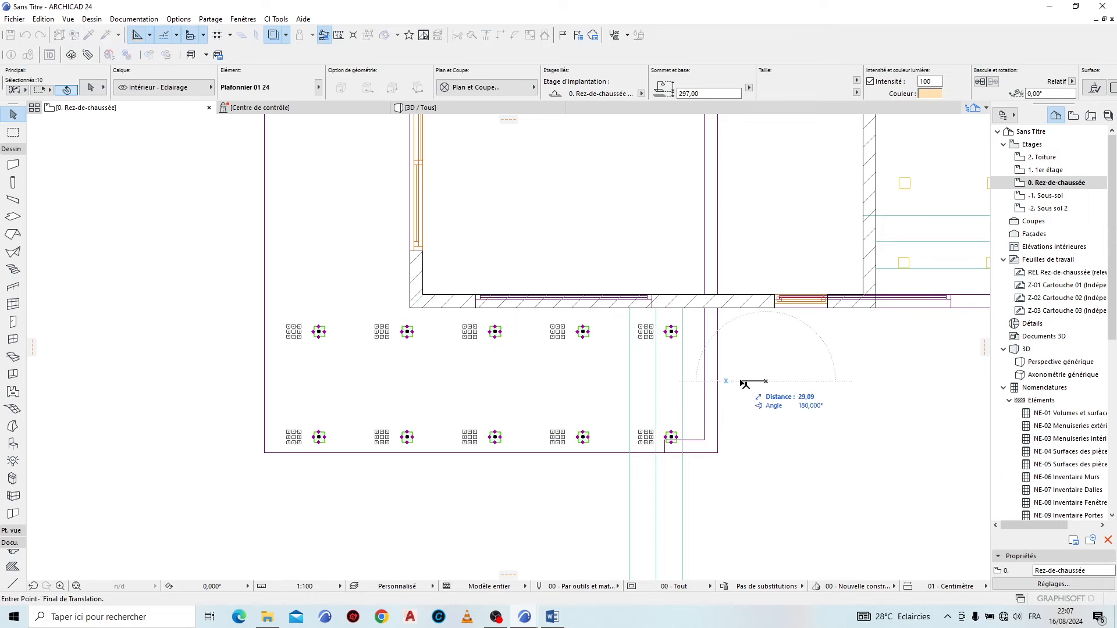
pyautogui.click(745, 449)
pyautogui.click(772, 448)
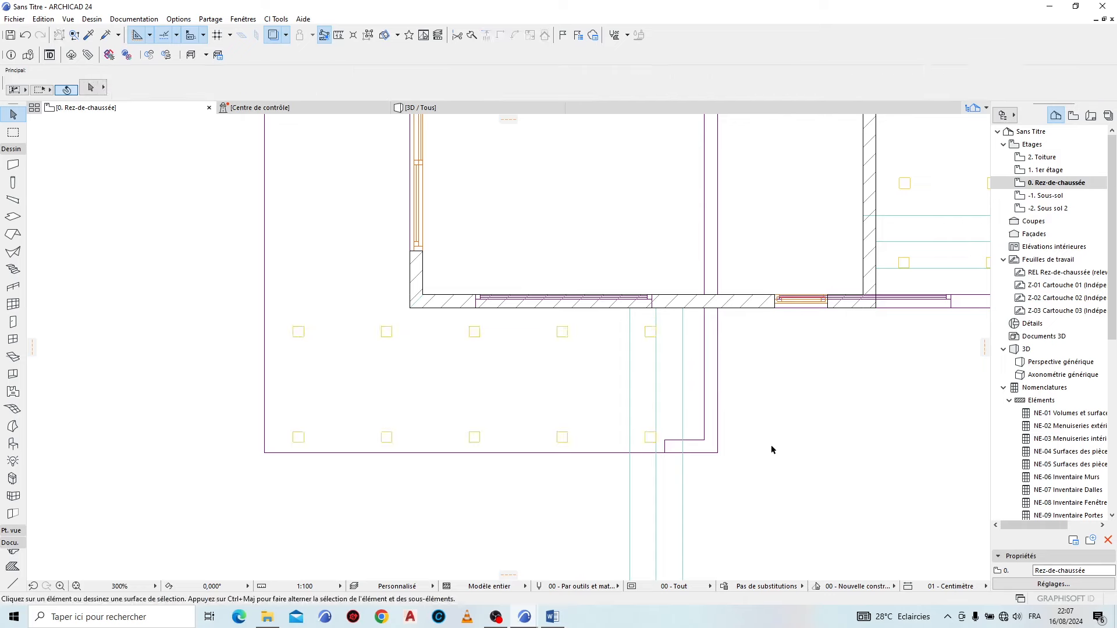
# Step: Select the two inner-row balcony lamps nearest the outer corner and copy the pair along the balcony's side wing at 120, 240 and 360 cm
pyautogui.scroll(5, 373, 329)
pyautogui.click(470, 365)
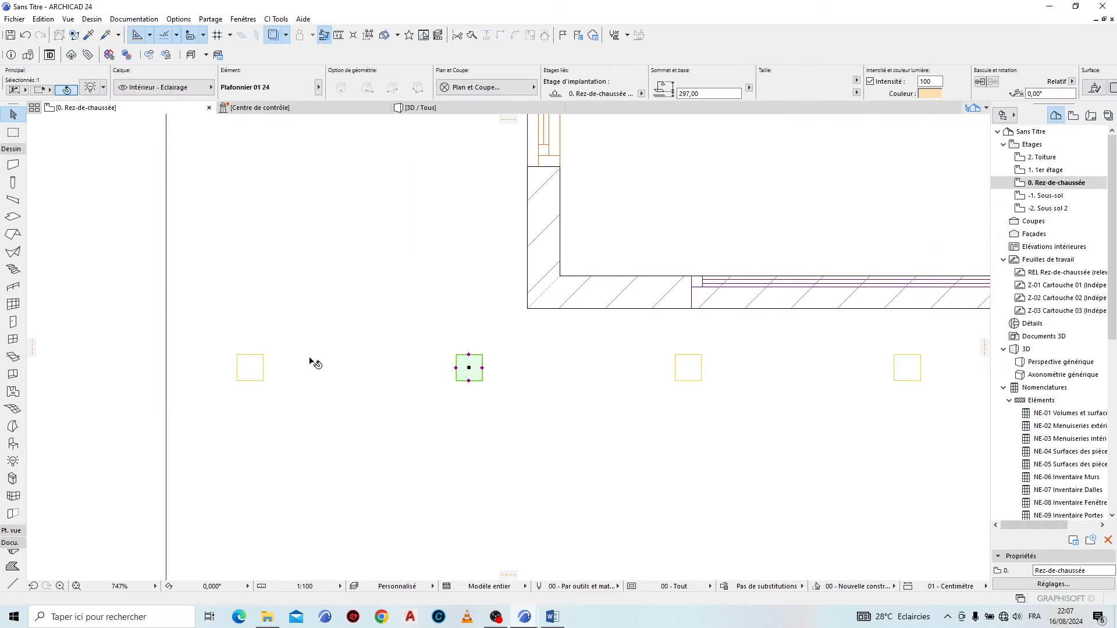
pyautogui.scroll(-5, 541, 483)
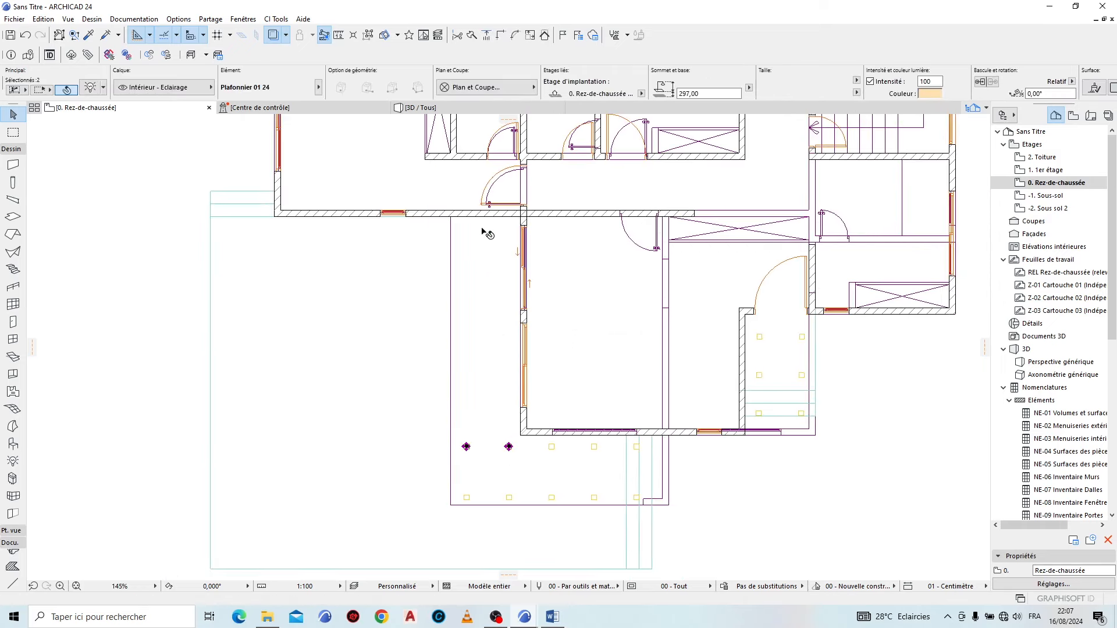
pyautogui.scroll(3, 503, 406)
pyautogui.scroll(1, 502, 402)
pyautogui.hotkey('ctrl', 'd')
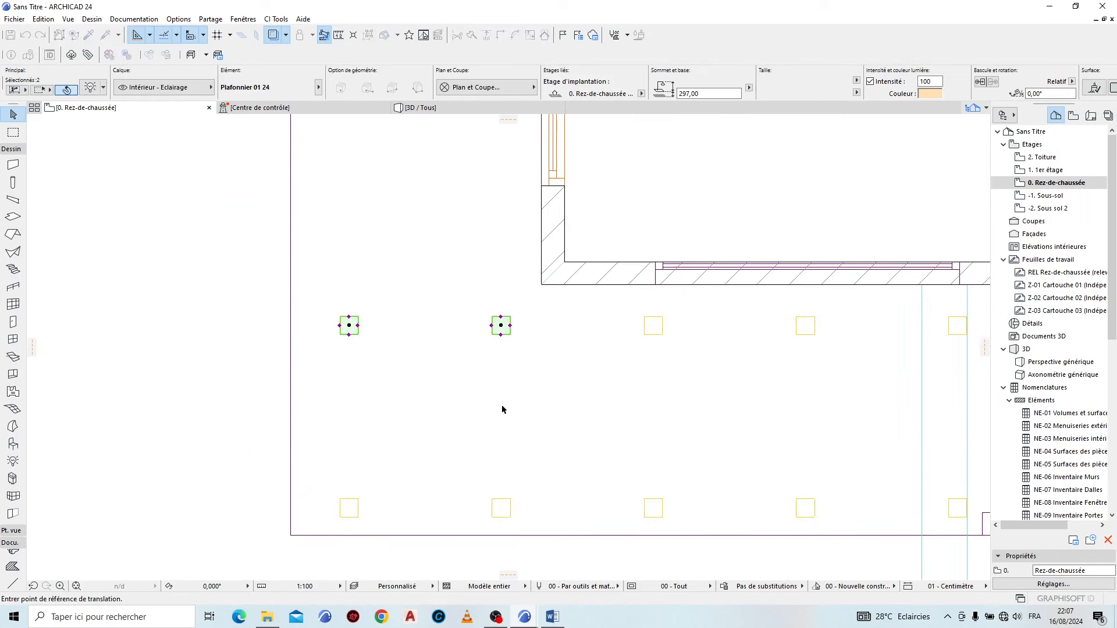
pyautogui.click(417, 417)
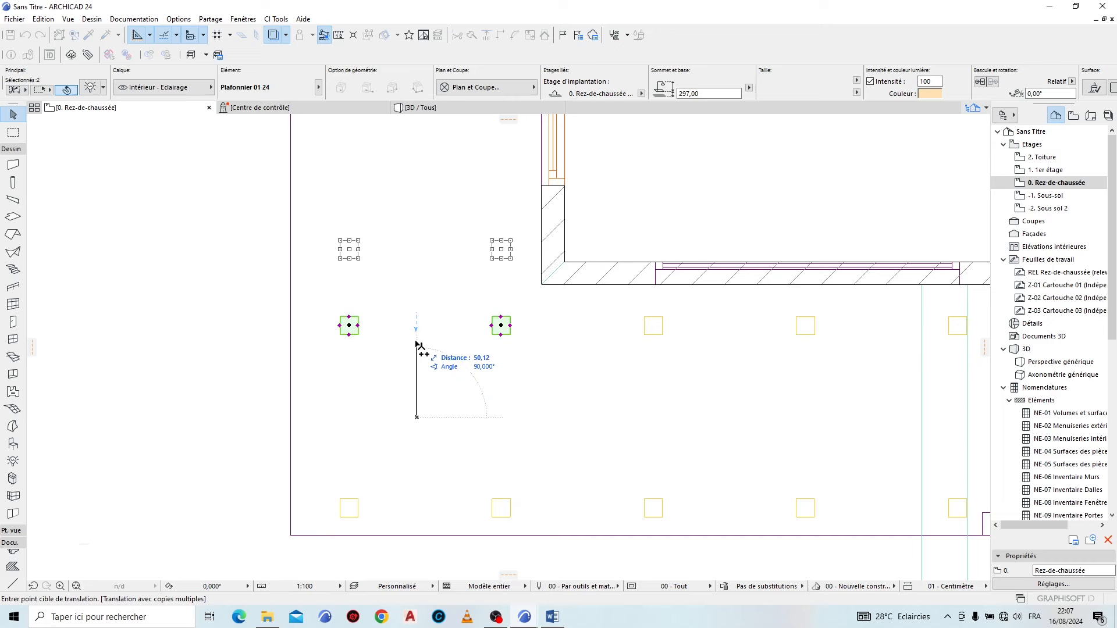
pyautogui.write('120')
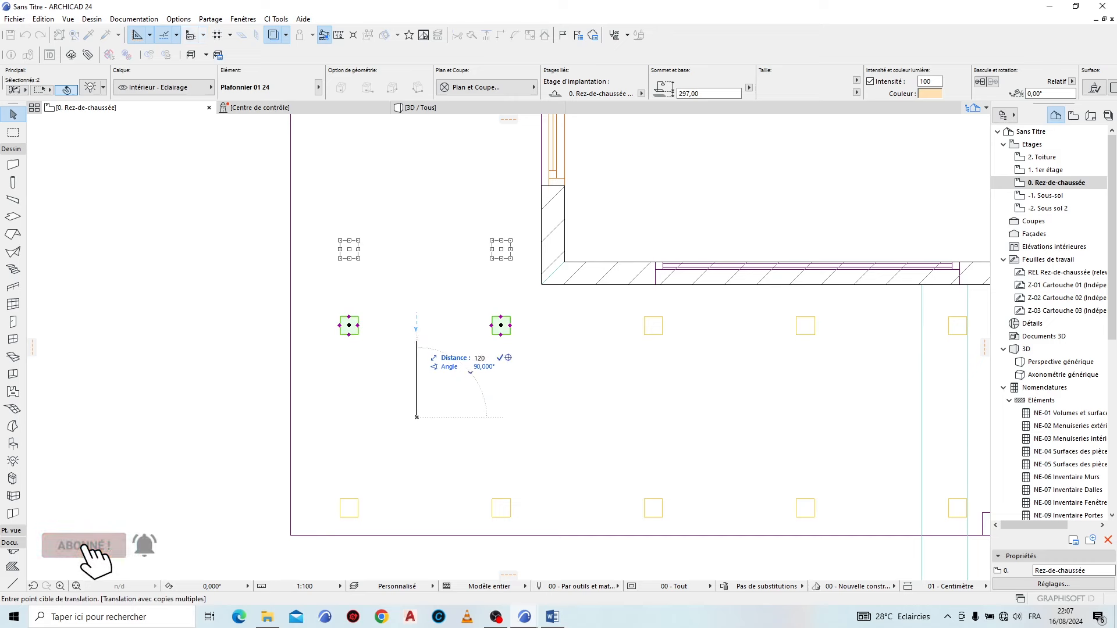
pyautogui.write('240')
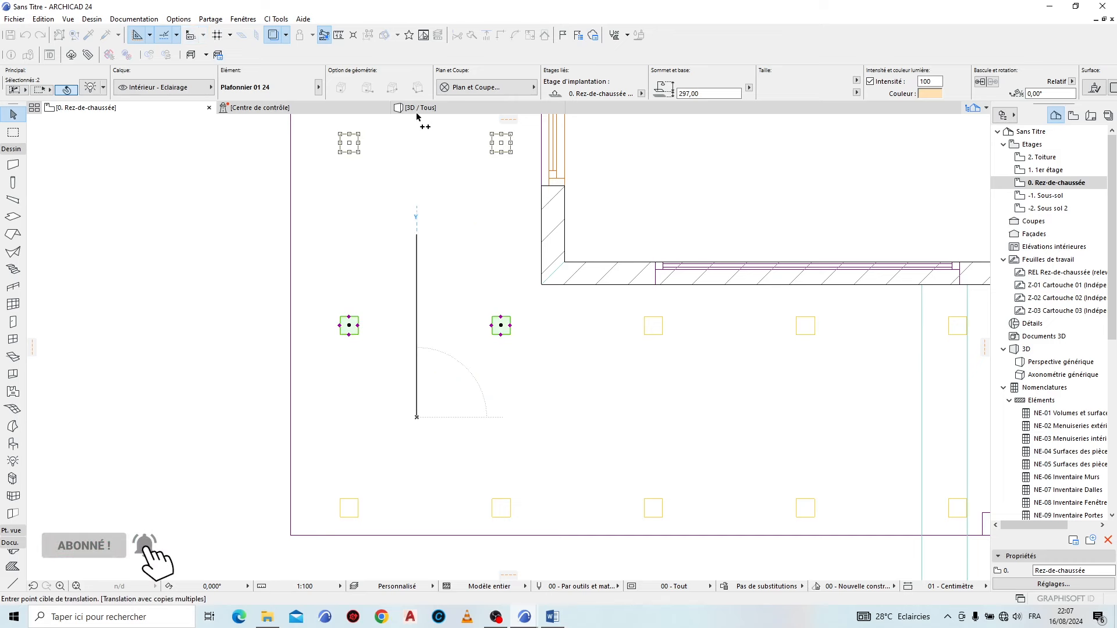
pyautogui.write('360')
pyautogui.press('Return')
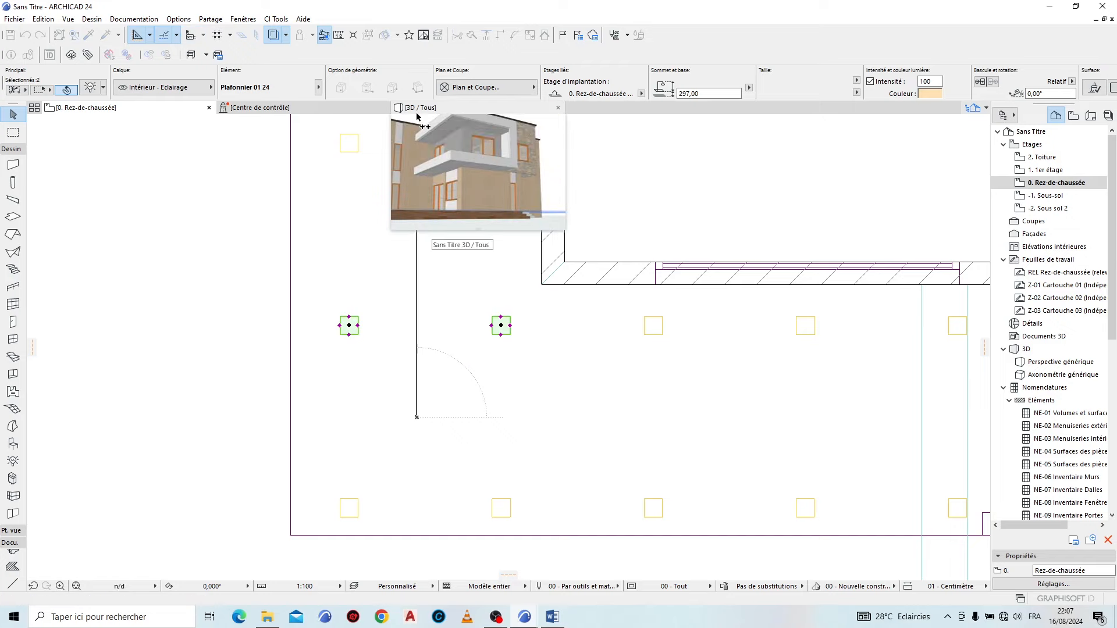
# Step: Add a fourth copy of the lamp pair at 480 cm, finish the multiple copy and clear the selection
pyautogui.scroll(-6, 403, 469)
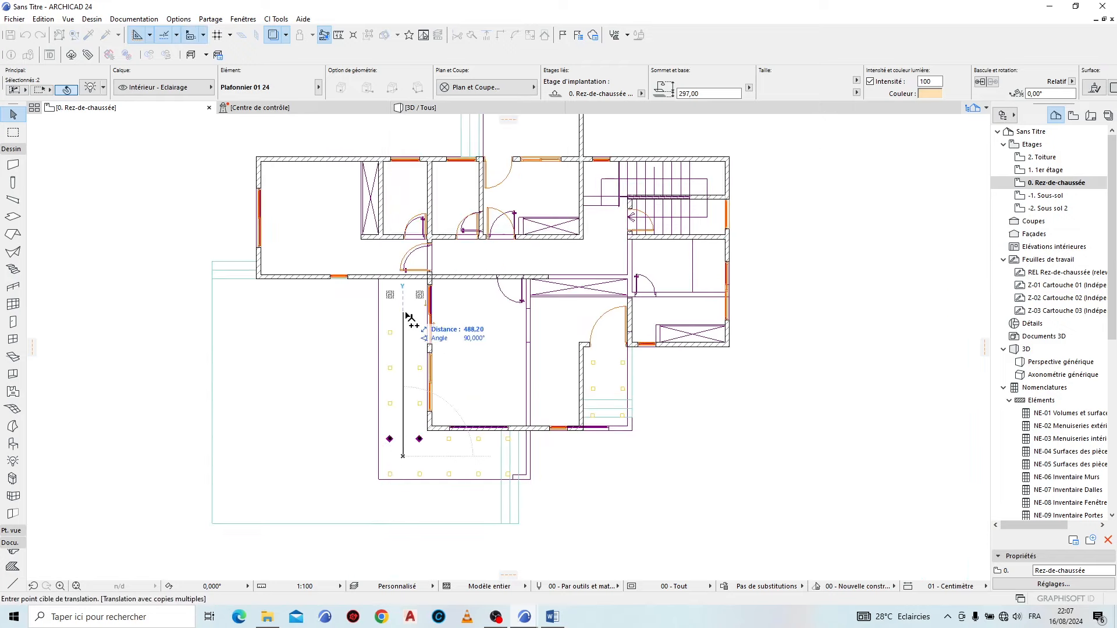
pyautogui.scroll(5, 407, 323)
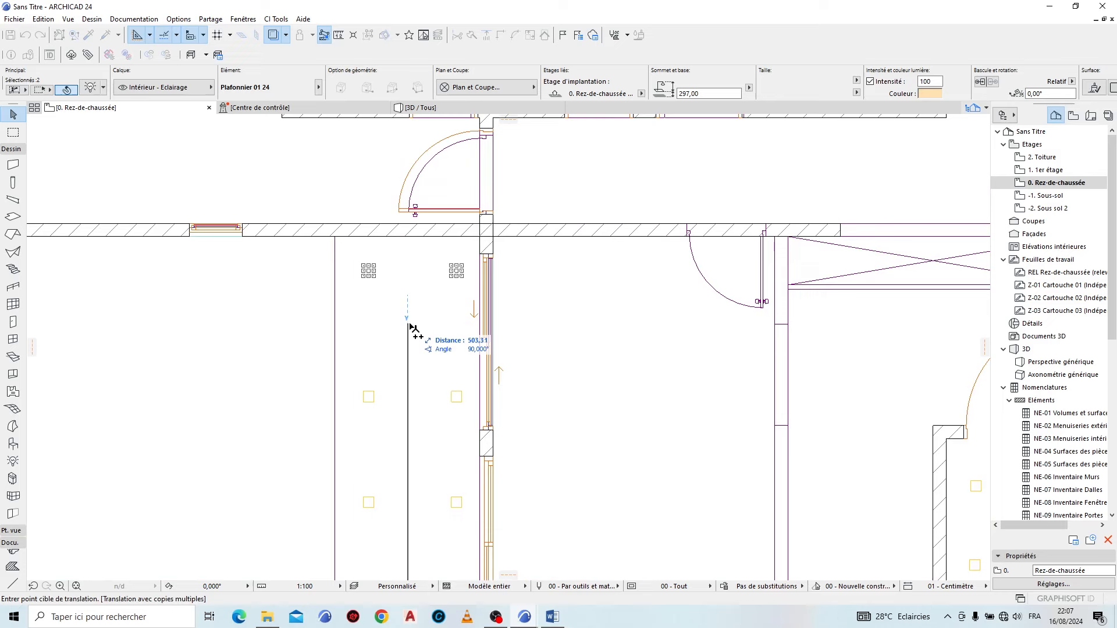
pyautogui.press('Return')
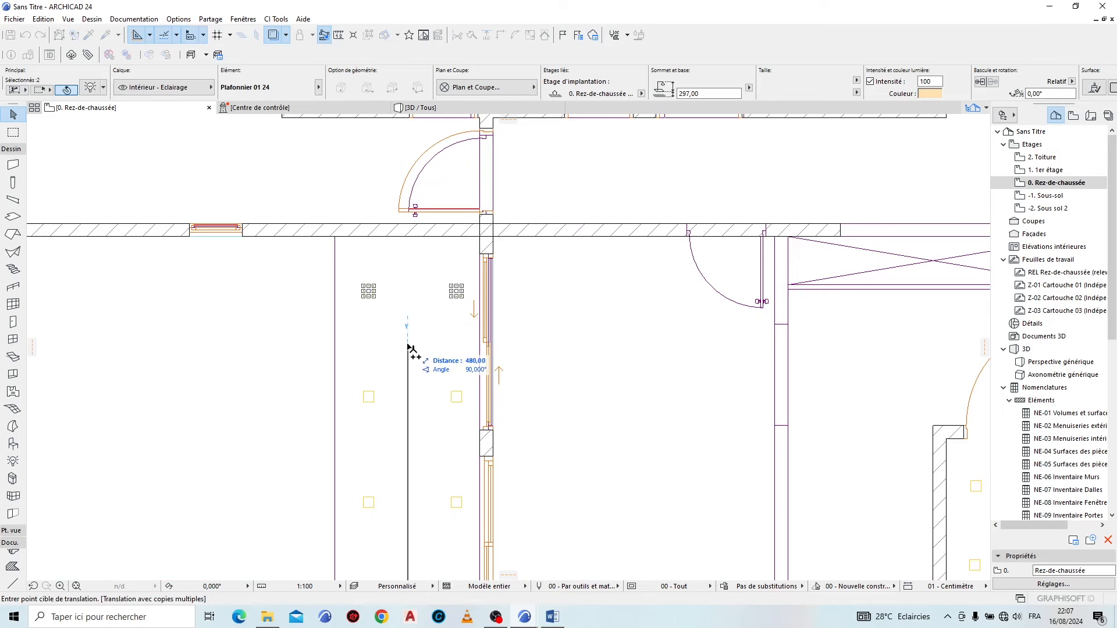
pyautogui.scroll(-5, 436, 262)
pyautogui.press('Escape')
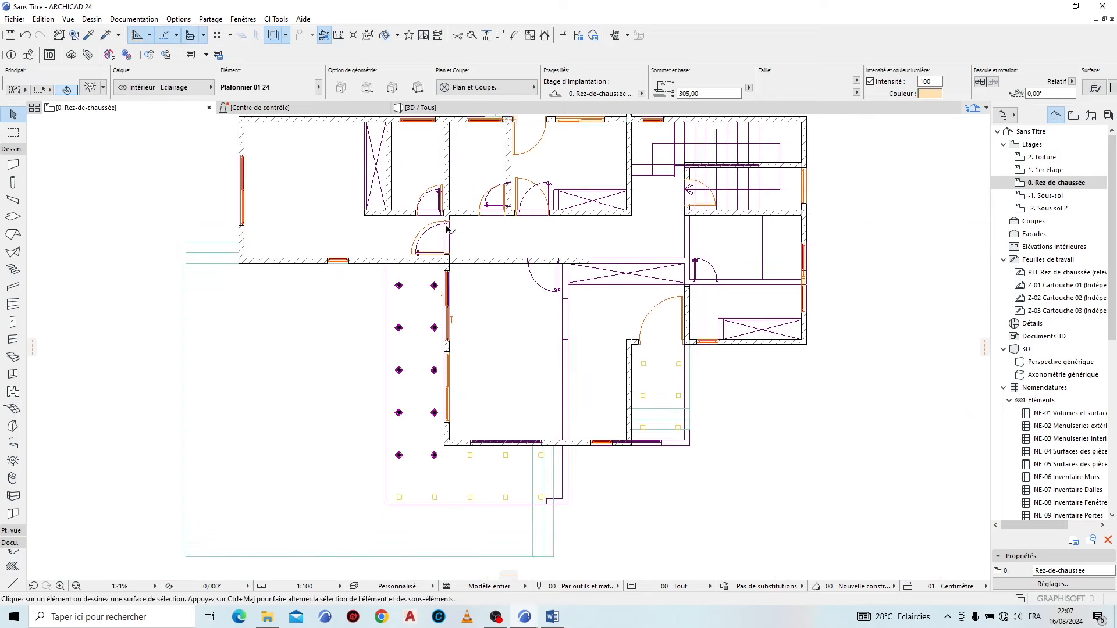
pyautogui.press('Escape')
# Step: In the 3D view, select all 18 lamps on the underside of the first-floor corner balcony
pyautogui.click(423, 112)
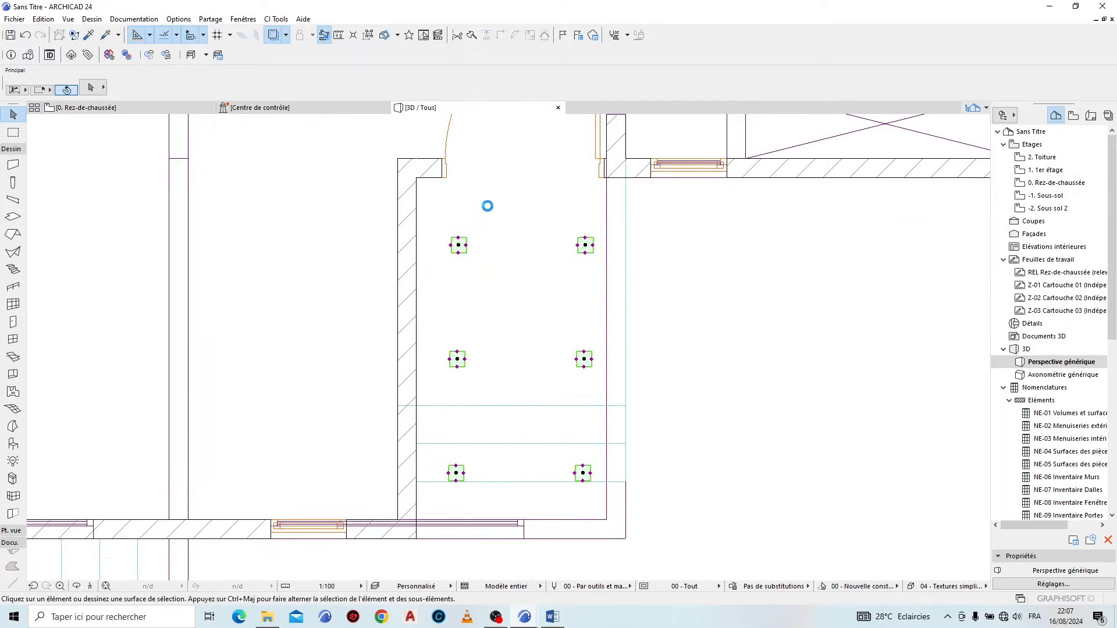
pyautogui.scroll(3, 472, 325)
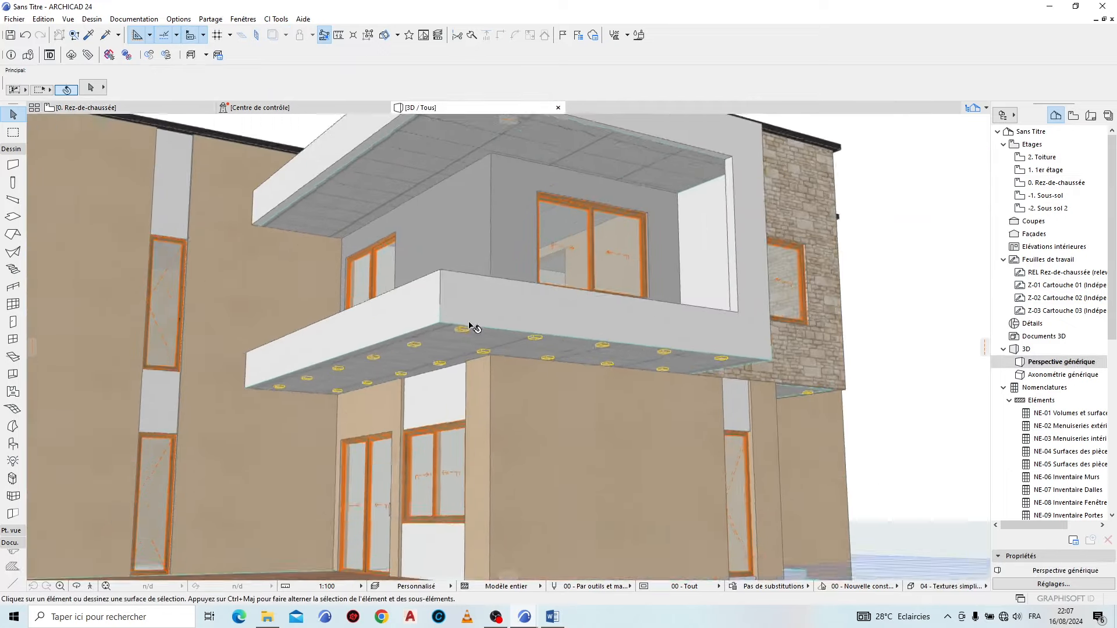
pyautogui.keyDown('shift'); pyautogui.moveTo(472, 326); pyautogui.dragTo(434, 400, button='middle'); pyautogui.keyUp('shift')
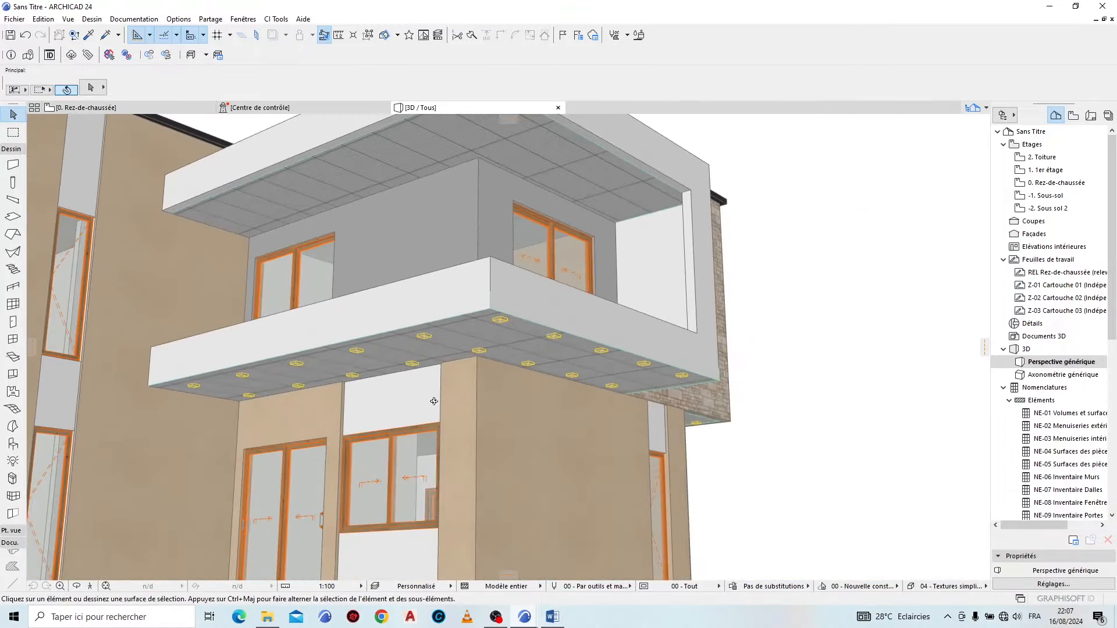
pyautogui.scroll(3, 677, 428)
pyautogui.scroll(2, 226, 376)
pyautogui.moveTo(226, 376); pyautogui.dragTo(442, 274, button='middle')
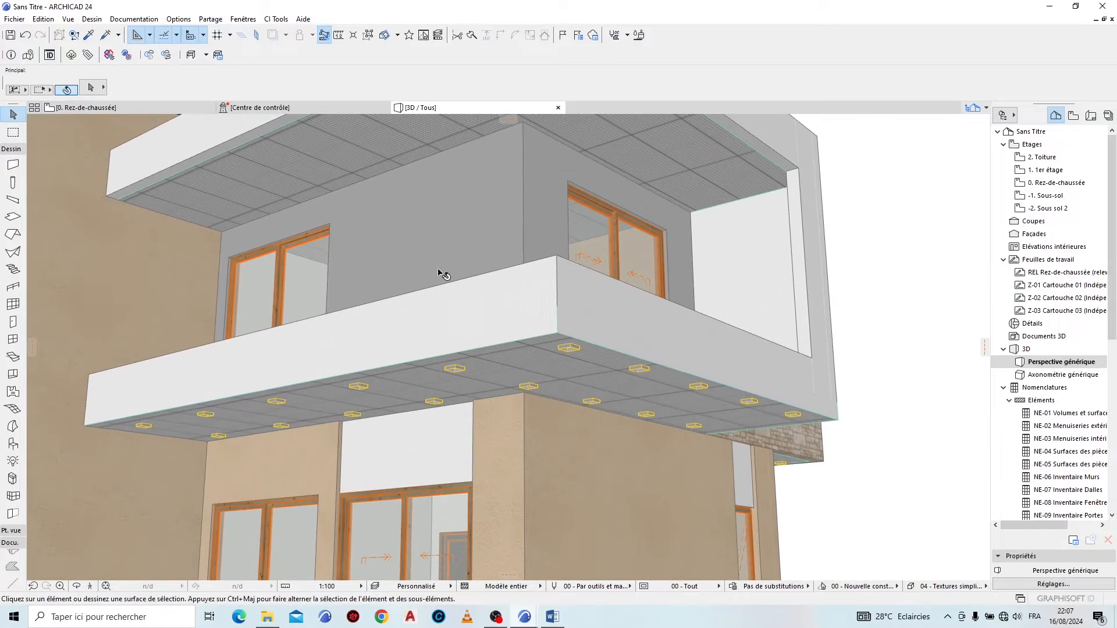
pyautogui.click(145, 428)
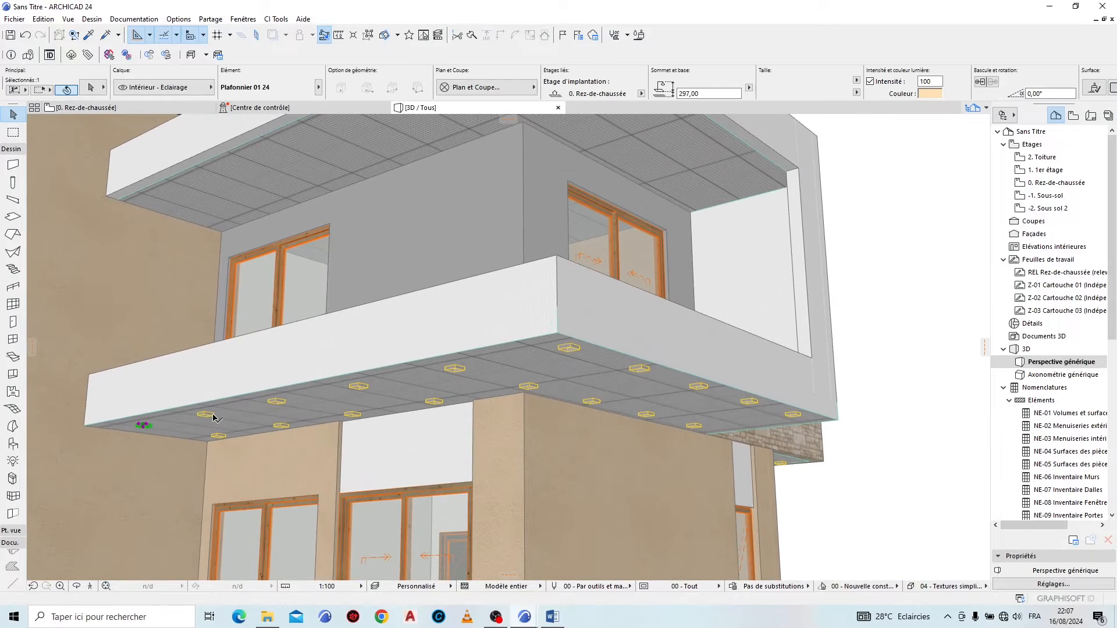
pyautogui.keyDown('shift'); pyautogui.click(212, 417); pyautogui.keyUp('shift')
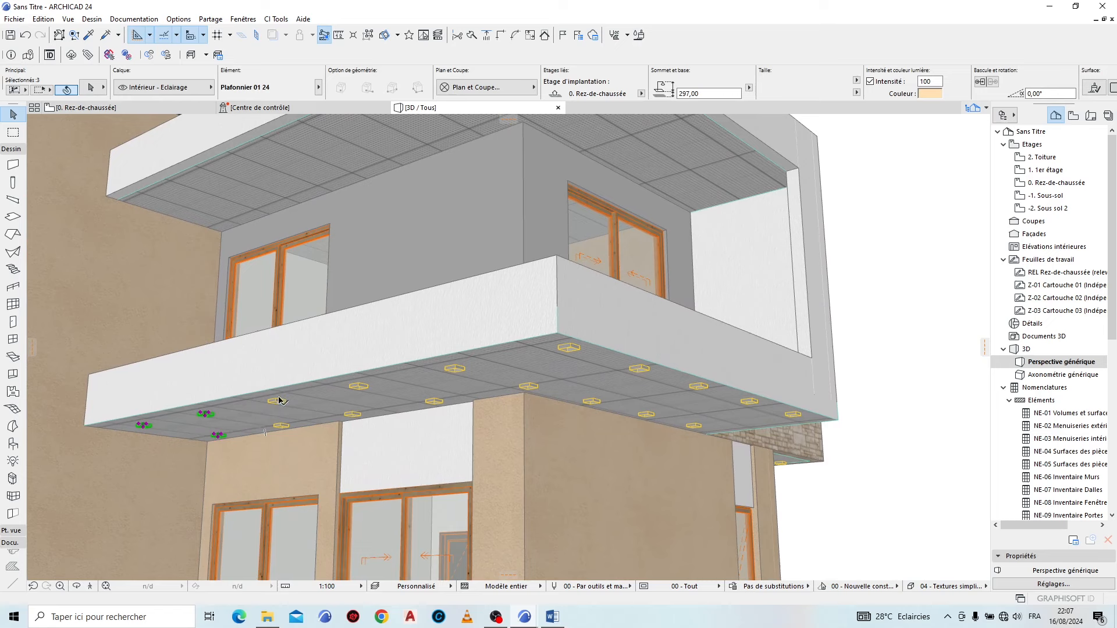
pyautogui.keyDown('shift'); pyautogui.click(352, 416); pyautogui.keyUp('shift')
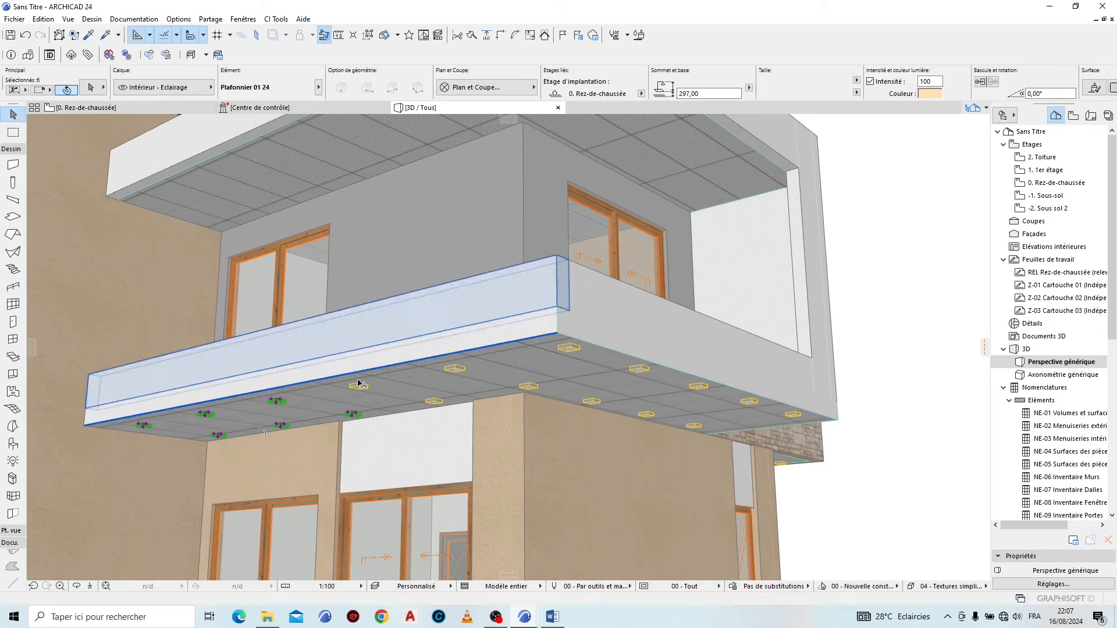
pyautogui.keyDown('shift'); pyautogui.click(453, 370); pyautogui.keyUp('shift')
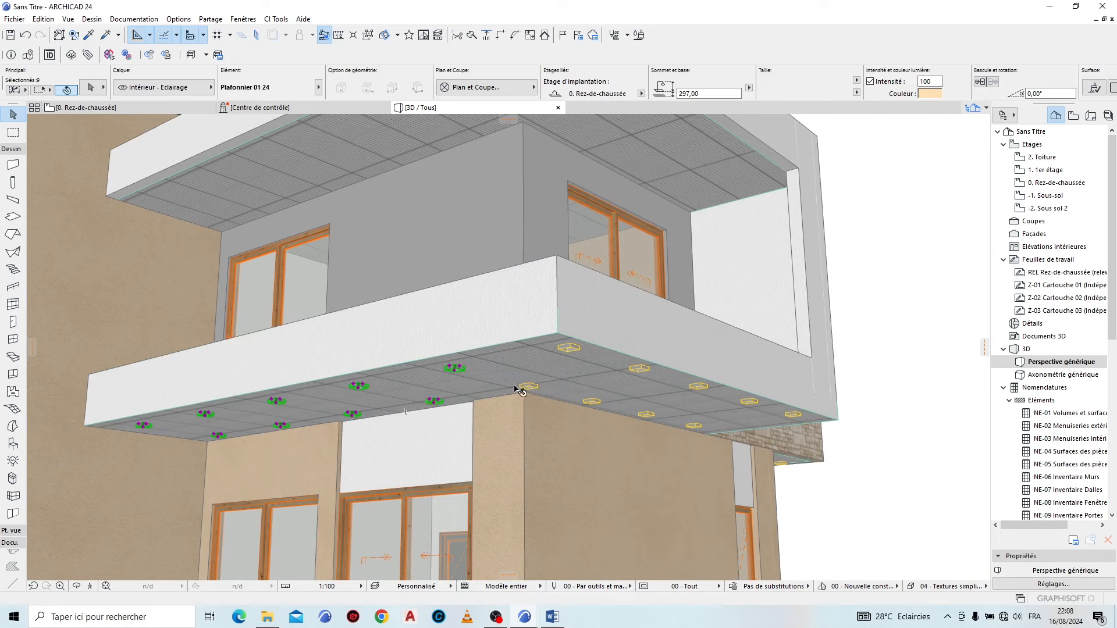
pyautogui.keyDown('shift'); pyautogui.click(568, 349); pyautogui.keyUp('shift')
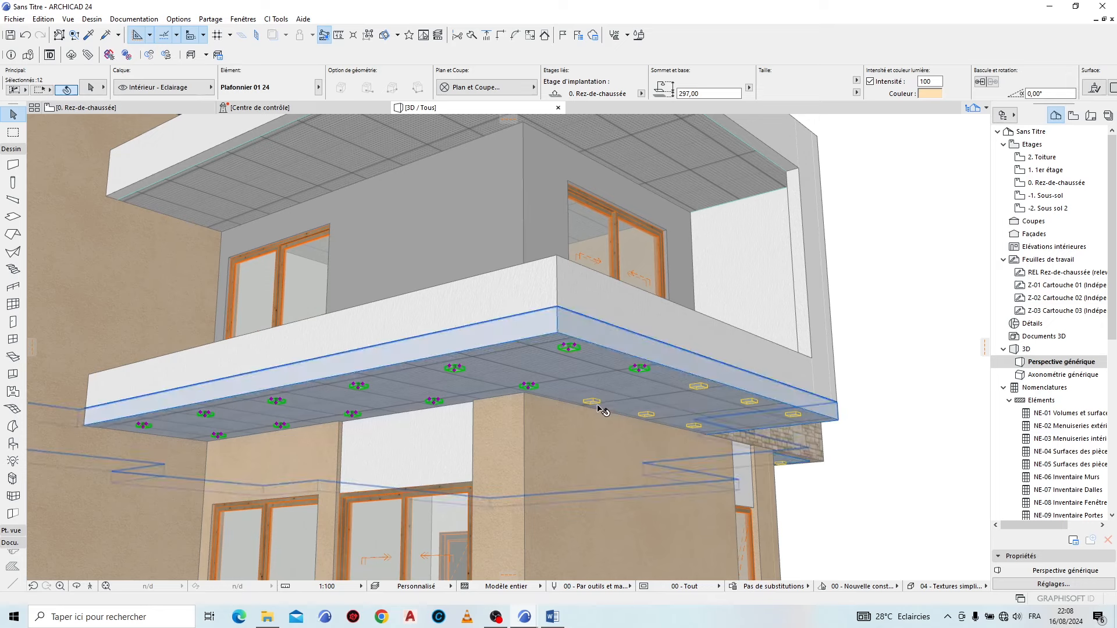
pyautogui.scroll(5, 816, 461)
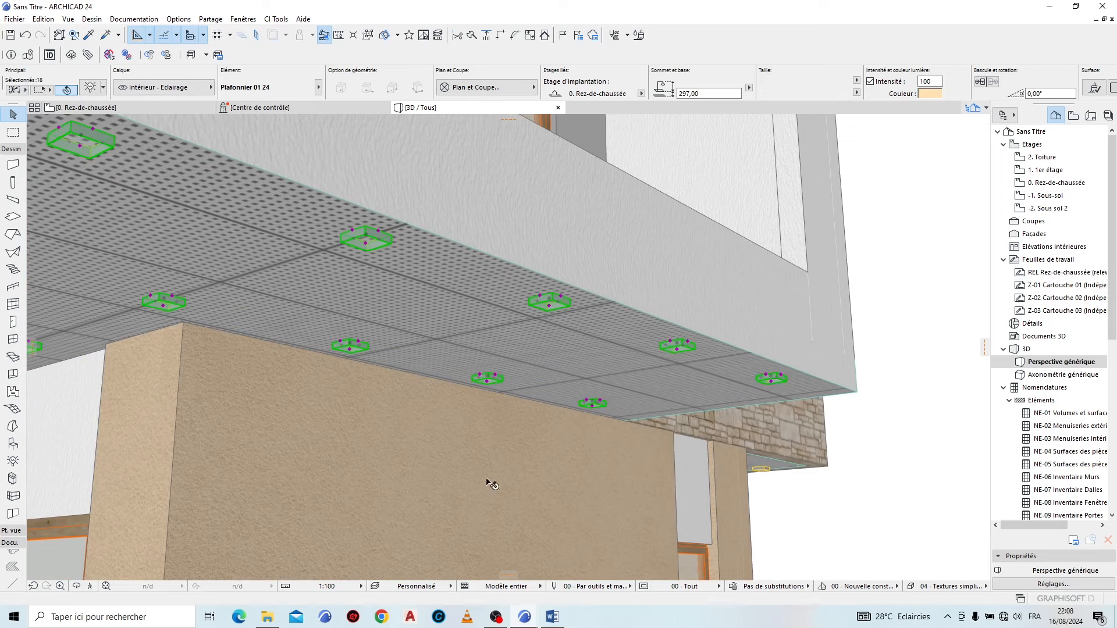
pyautogui.scroll(-5, 491, 484)
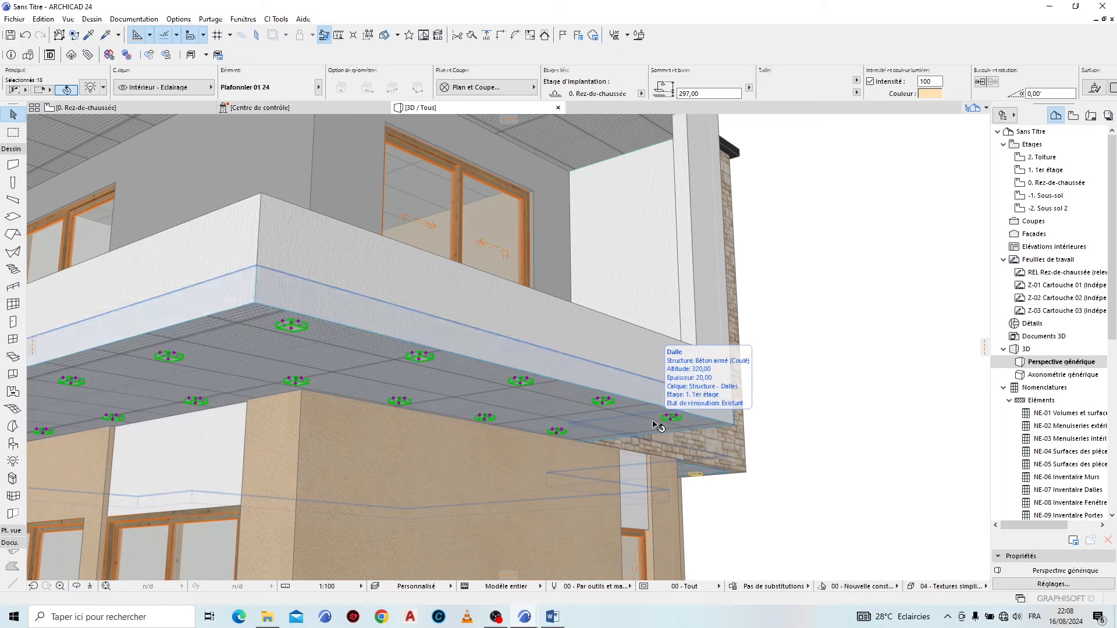
# Step: Copy the selected lamps vertically from the balcony slab's lower outer corner to the roof overhang's lower corner, and deselect them
pyautogui.hotkey('ctrl', 'd')
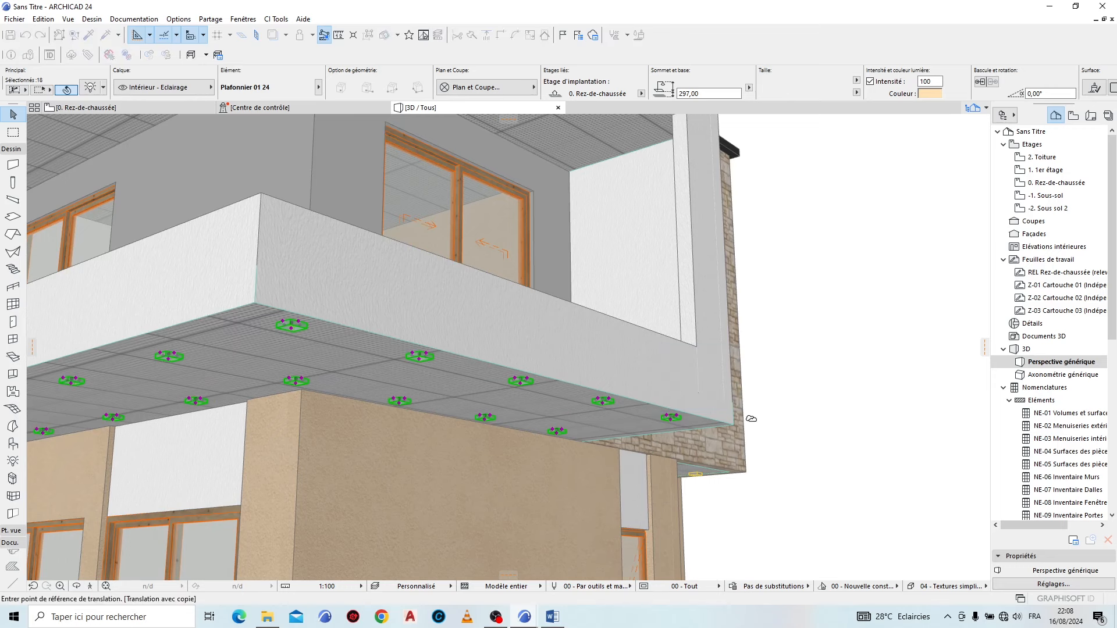
pyautogui.scroll(-5, 640, 516)
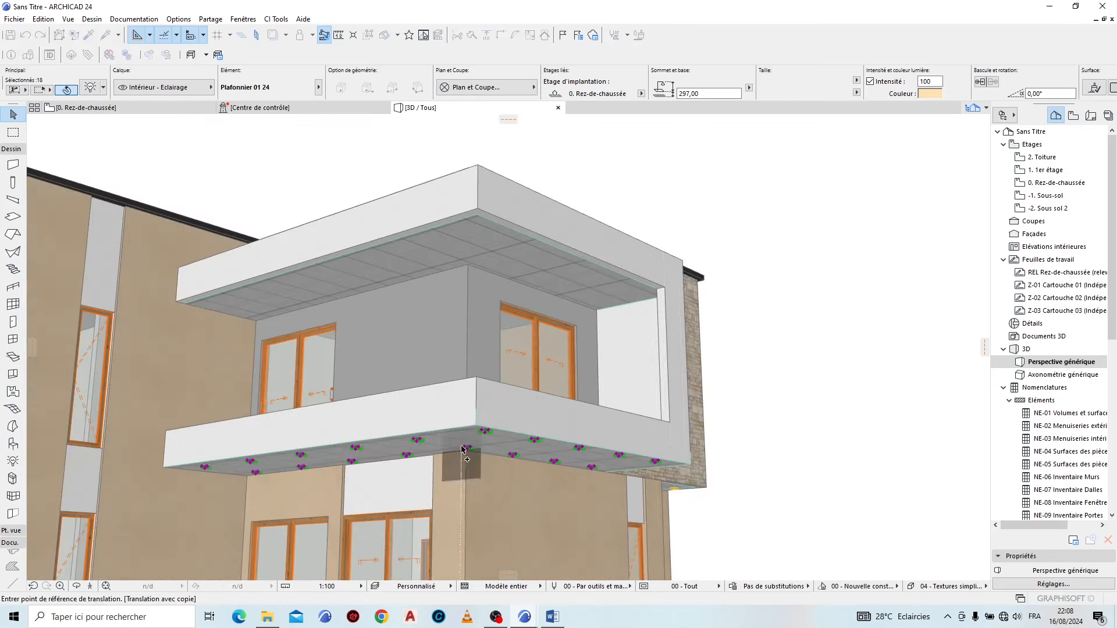
pyautogui.scroll(3, 463, 449)
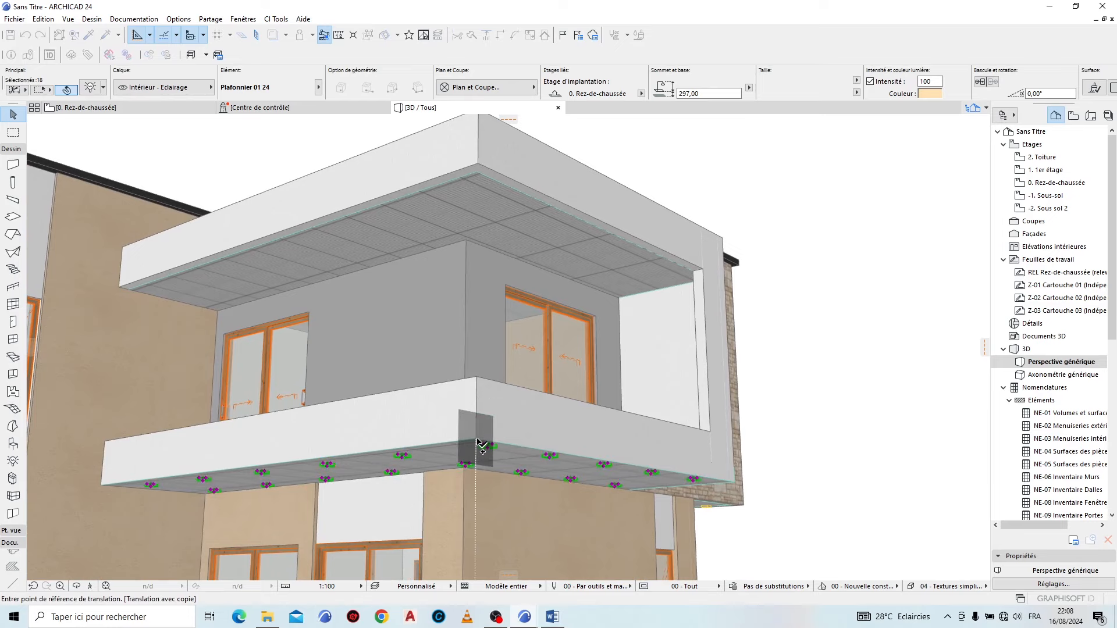
pyautogui.click(478, 444)
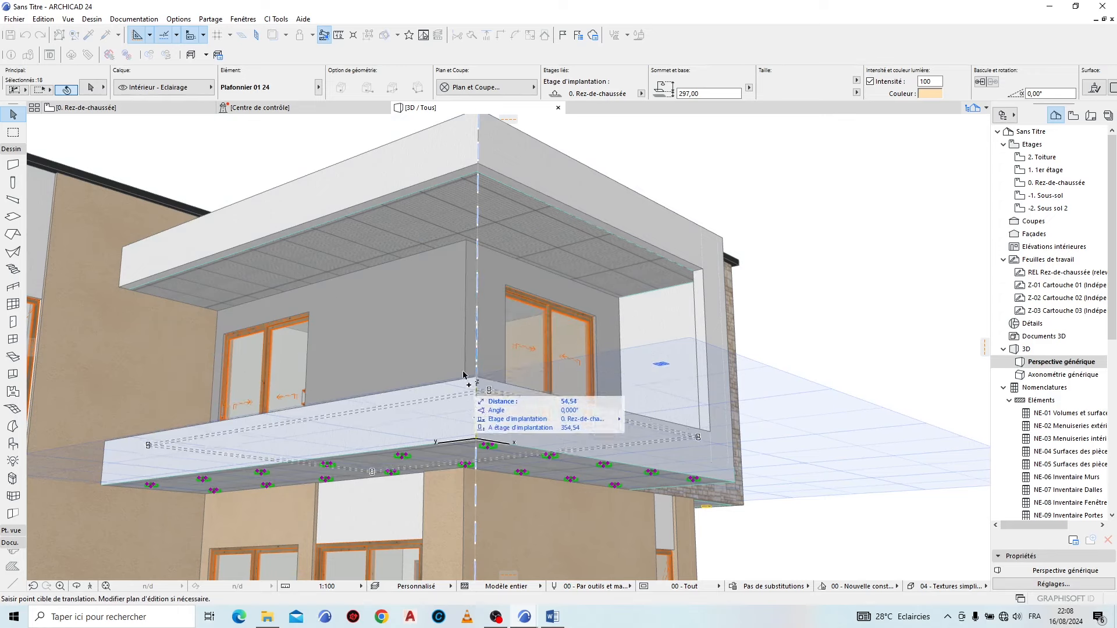
pyautogui.click(477, 169)
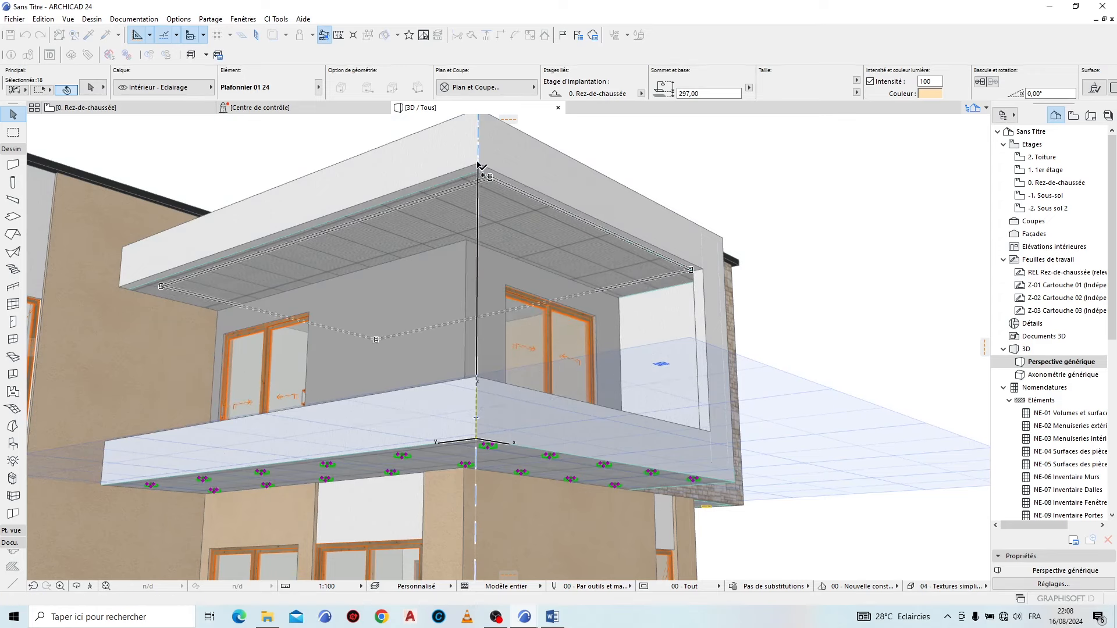
pyautogui.click(677, 160)
pyautogui.scroll(2, 487, 197)
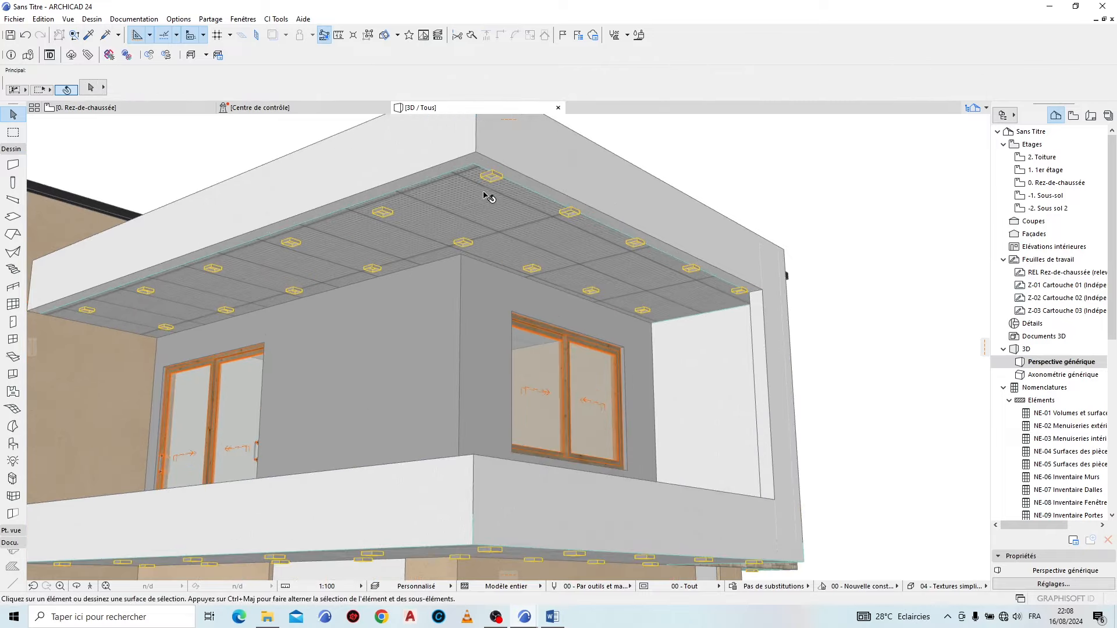
# Step: Undo and redo the lamp copy to get the lamps under both the balcony and the roof overhang selected together
pyautogui.keyDown('shift'); pyautogui.moveTo(391, 268); pyautogui.dragTo(672, 324, button='middle'); pyautogui.keyUp('shift')
pyautogui.scroll(2, 672, 324)
pyautogui.keyDown('shift'); pyautogui.moveTo(405, 310); pyautogui.dragTo(454, 297, button='middle'); pyautogui.keyUp('shift')
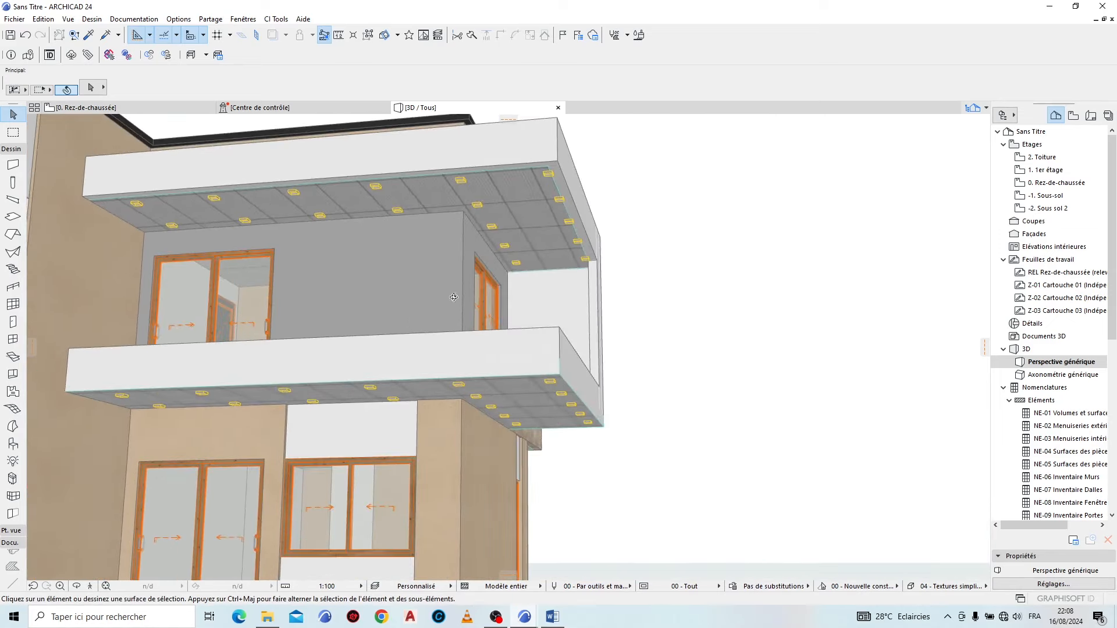
pyautogui.scroll(1, 530, 177)
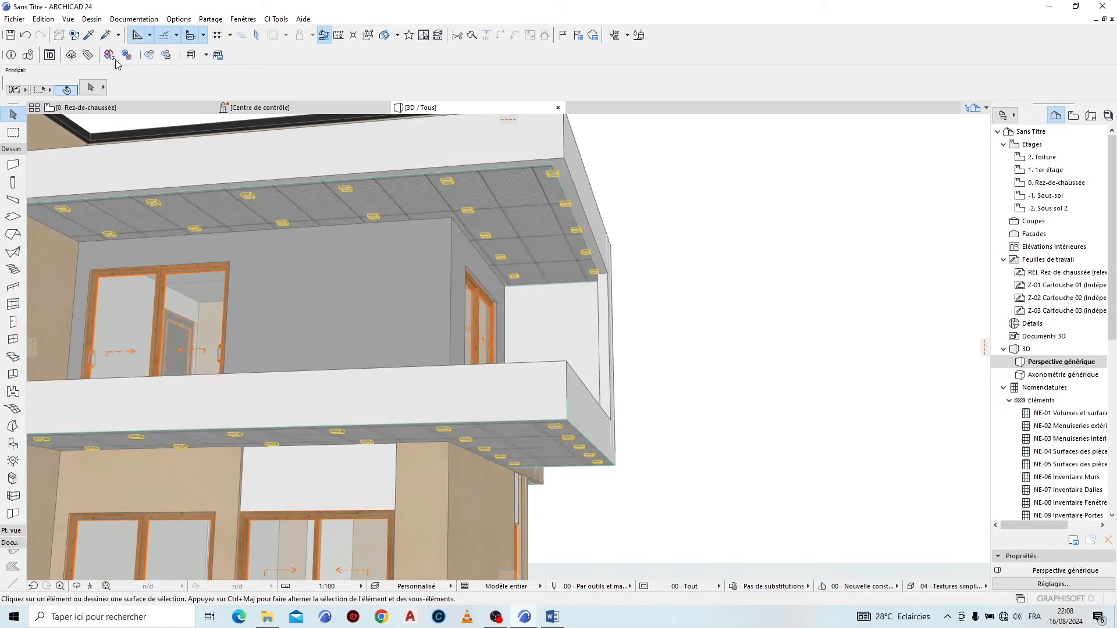
pyautogui.click(25, 36)
pyautogui.click(40, 36)
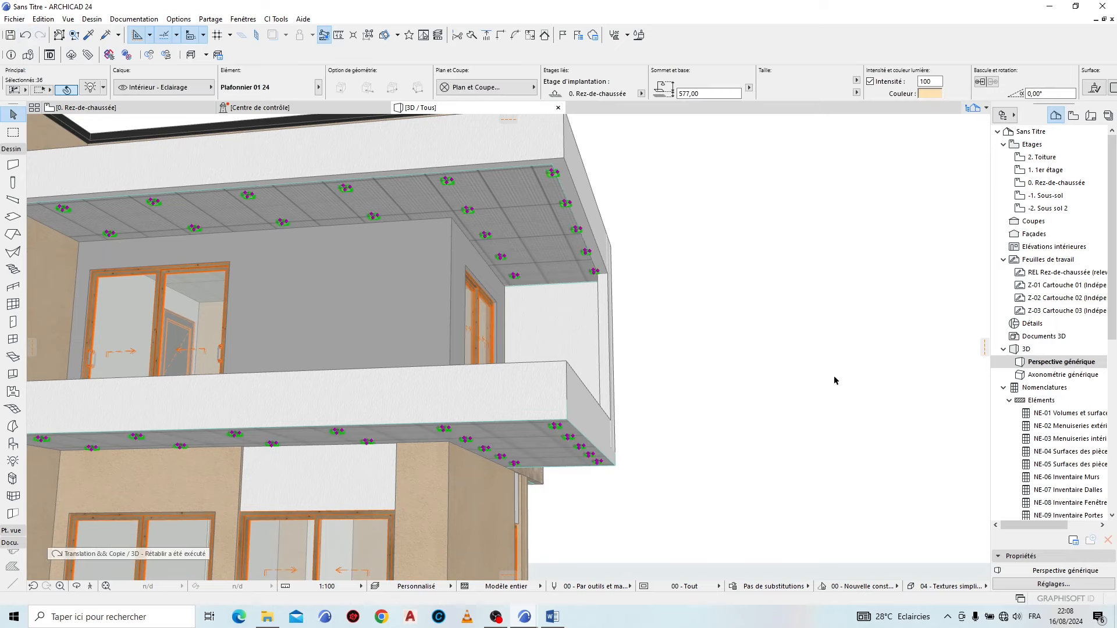
# Step: Move the selected balcony and roof-overhang lamps 8 cm inward from the overhang's lower outer corner, and deselect them
pyautogui.keyDown('shift'); pyautogui.moveTo(835, 380); pyautogui.dragTo(620, 490, button='middle'); pyautogui.keyUp('shift')
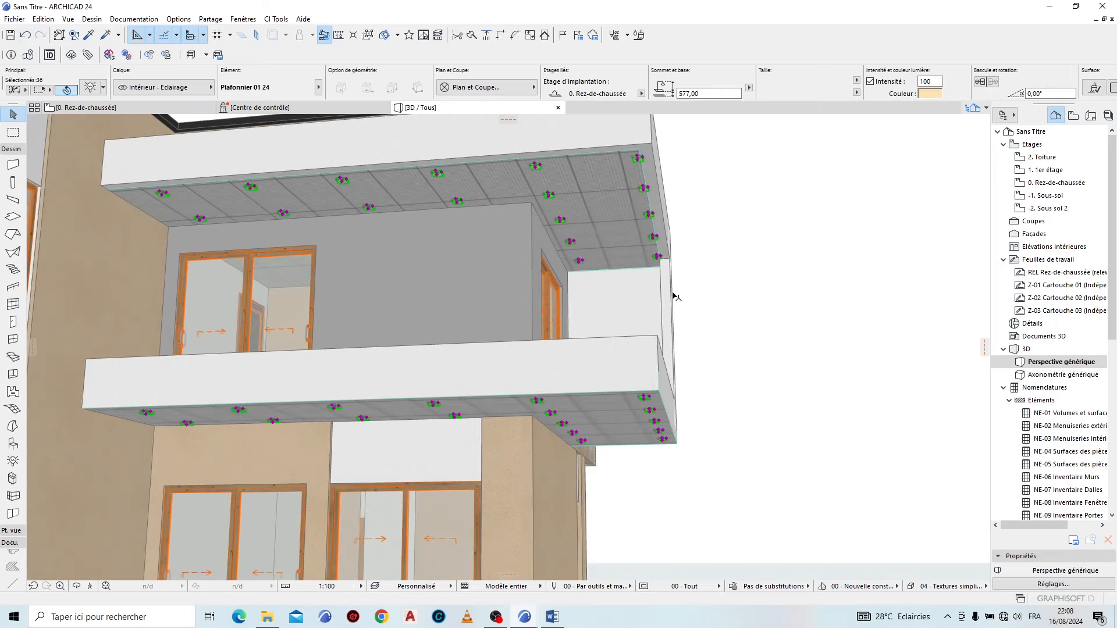
pyautogui.hotkey('ctrl', 'd')
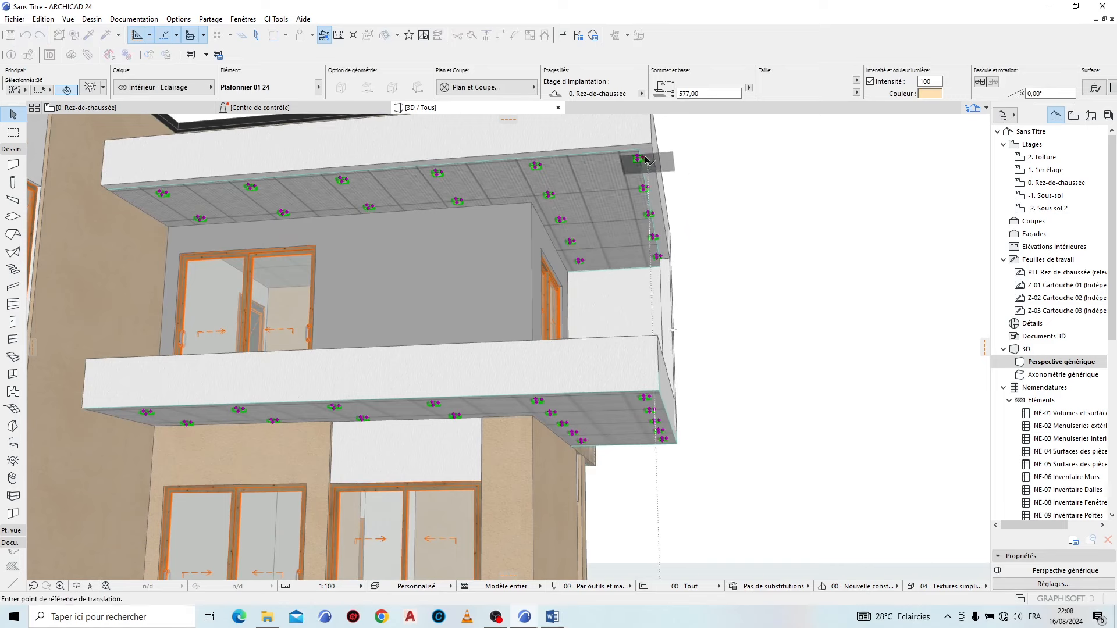
pyautogui.scroll(2, 651, 147)
pyautogui.scroll(2, 652, 147)
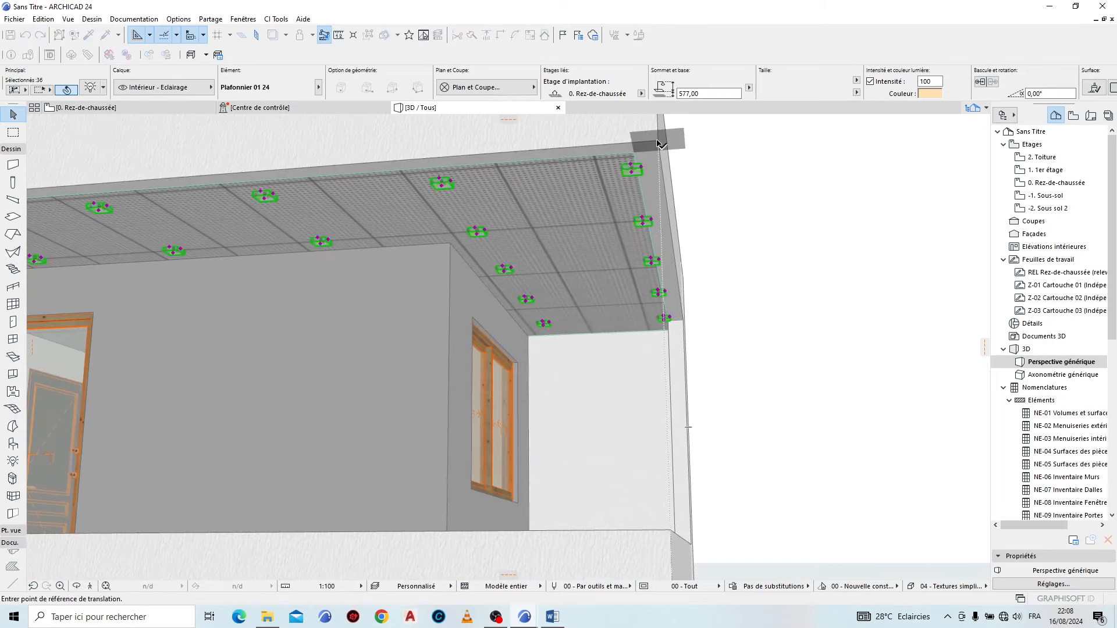
pyautogui.click(658, 142)
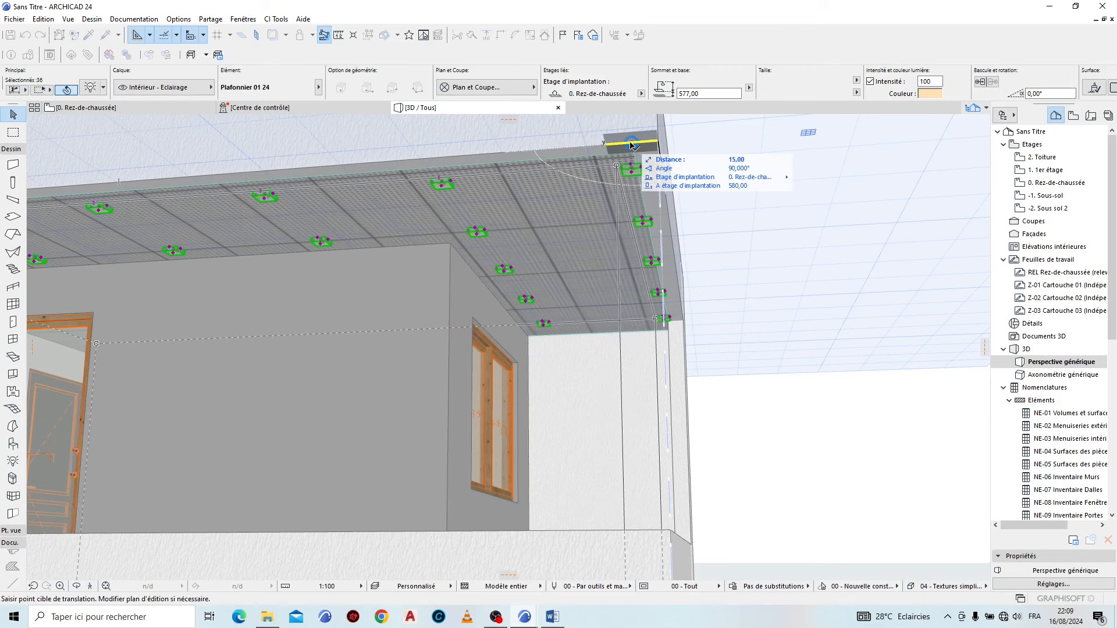
pyautogui.write('8')
pyautogui.press('Return')
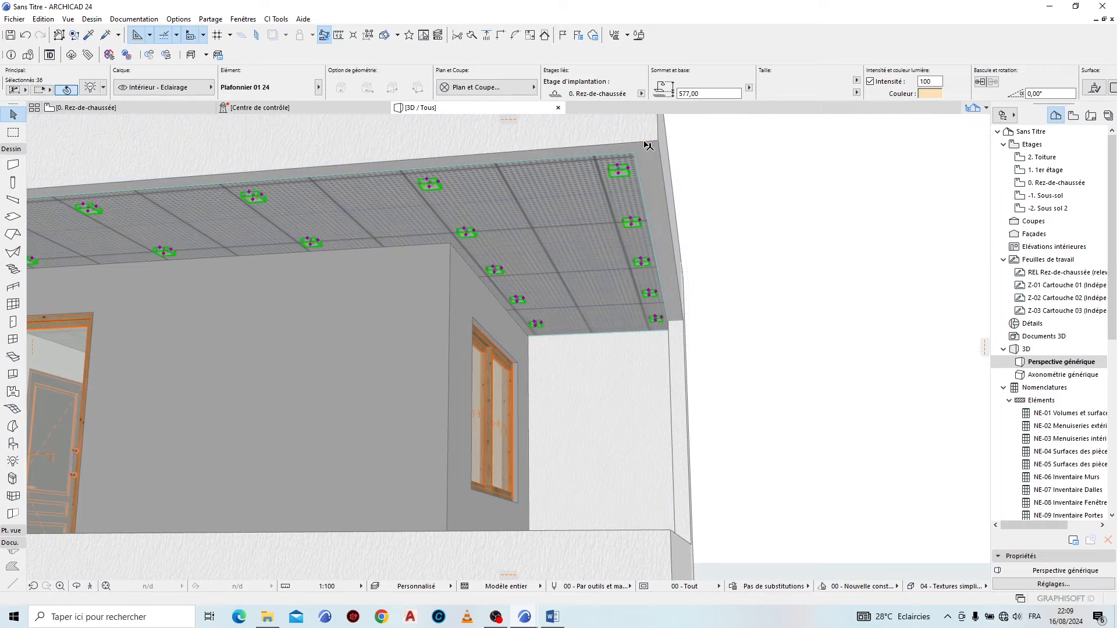
pyautogui.click(795, 199)
pyautogui.scroll(-5, 669, 308)
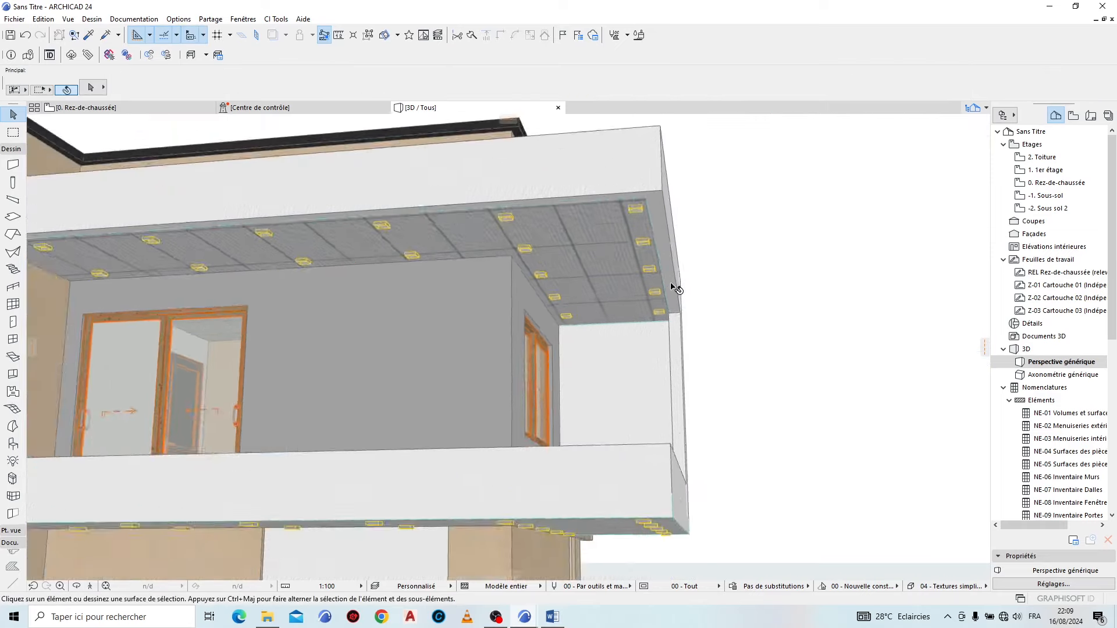
# Step: Examine the lamp layout under the entrance porch, the corner balcony and the roof overhang from several sides in 3D
pyautogui.keyDown('shift'); pyautogui.moveTo(634, 329); pyautogui.dragTo(340, 386, button='middle'); pyautogui.keyUp('shift')
pyautogui.scroll(10, 557, 439)
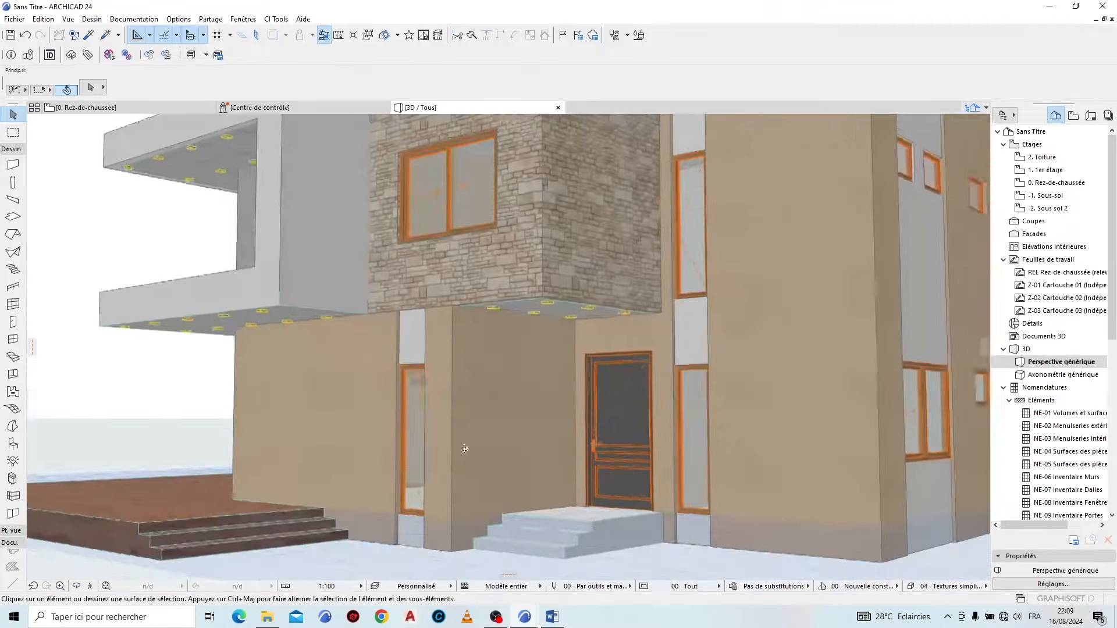
pyautogui.scroll(6, 591, 569)
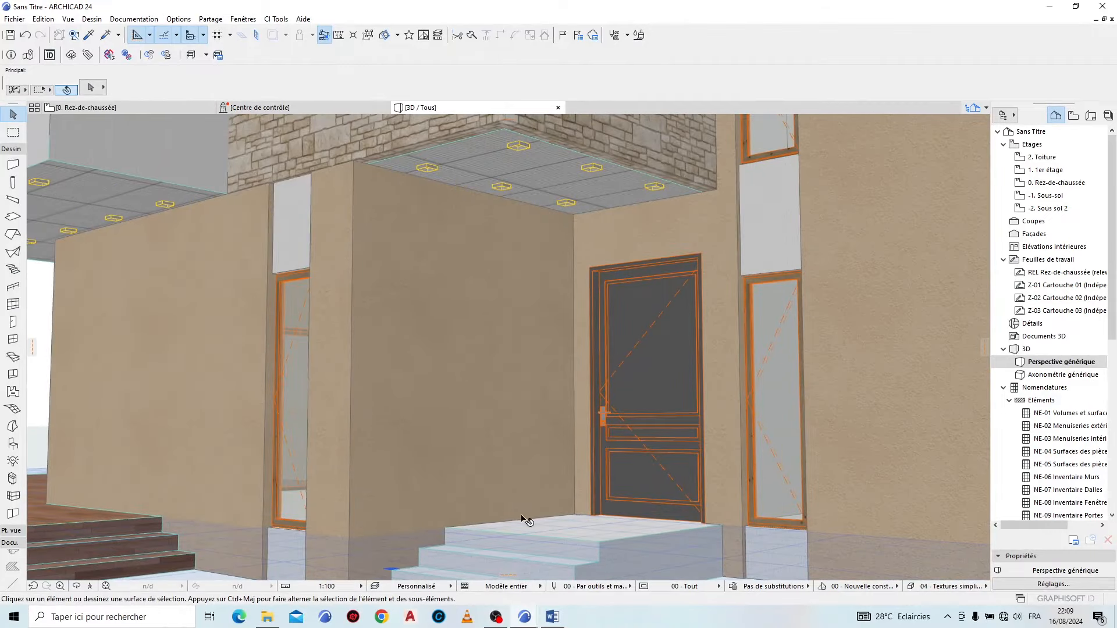
pyautogui.keyDown('shift'); pyautogui.moveTo(522, 518); pyautogui.dragTo(458, 536, button='middle'); pyautogui.keyUp('shift')
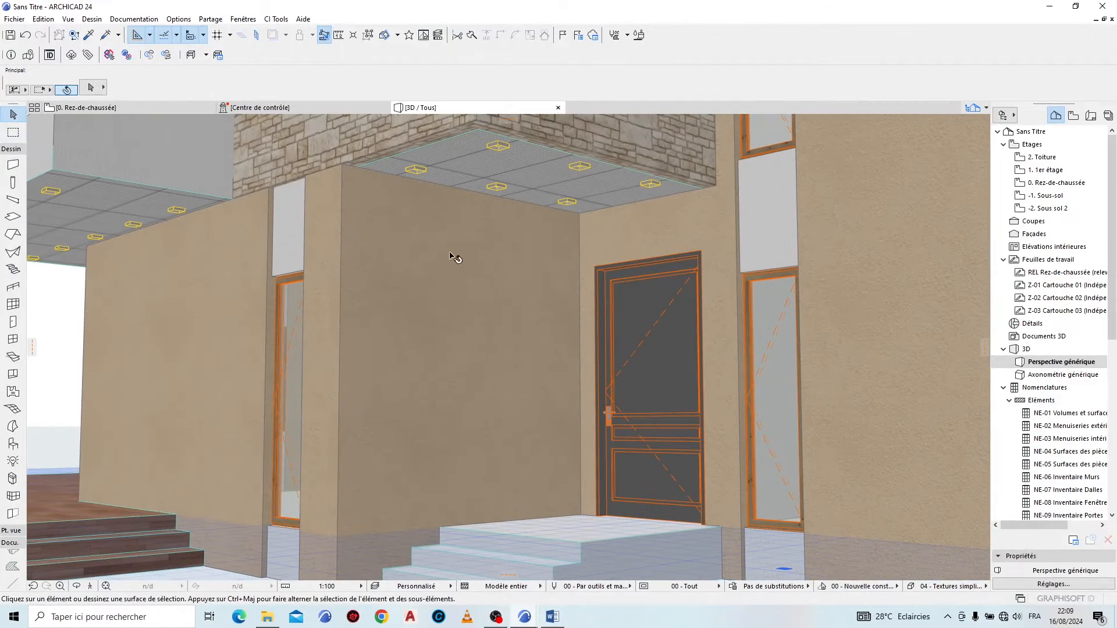
pyautogui.scroll(-7, 864, 447)
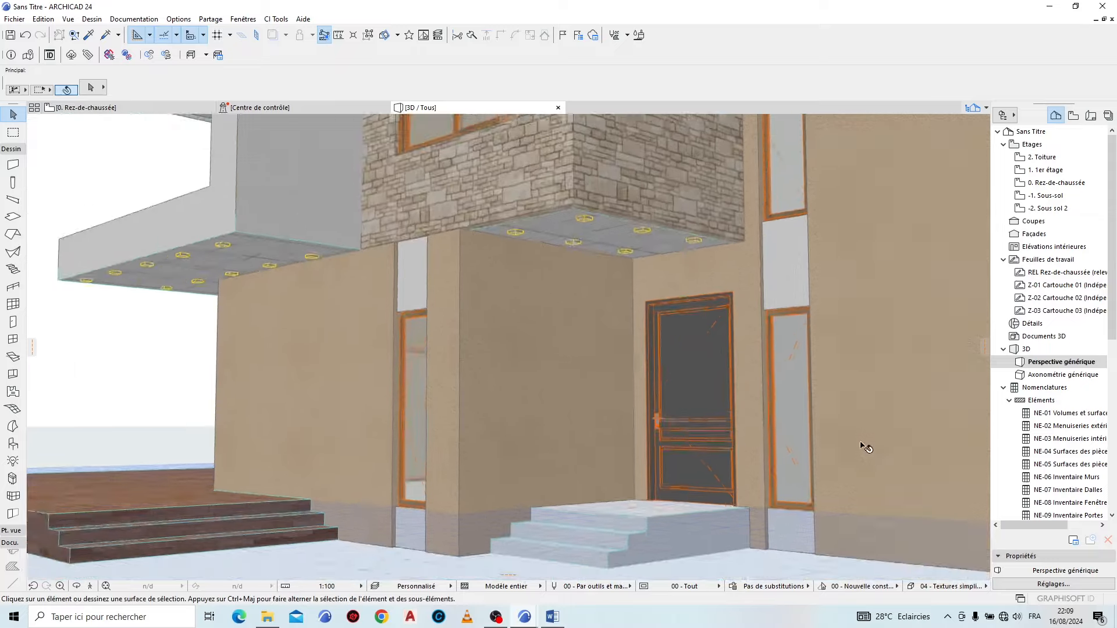
pyautogui.keyDown('shift'); pyautogui.moveTo(242, 351); pyautogui.dragTo(892, 350, button='middle'); pyautogui.keyUp('shift')
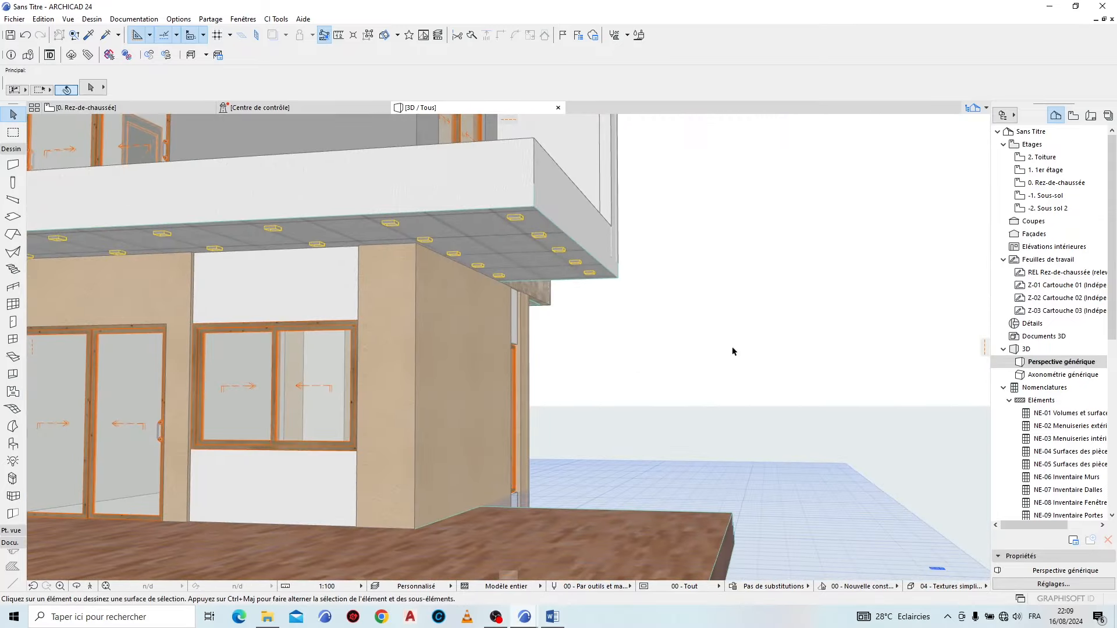
pyautogui.keyDown('shift'); pyautogui.moveTo(550, 339); pyautogui.dragTo(719, 303, button='middle'); pyautogui.keyUp('shift')
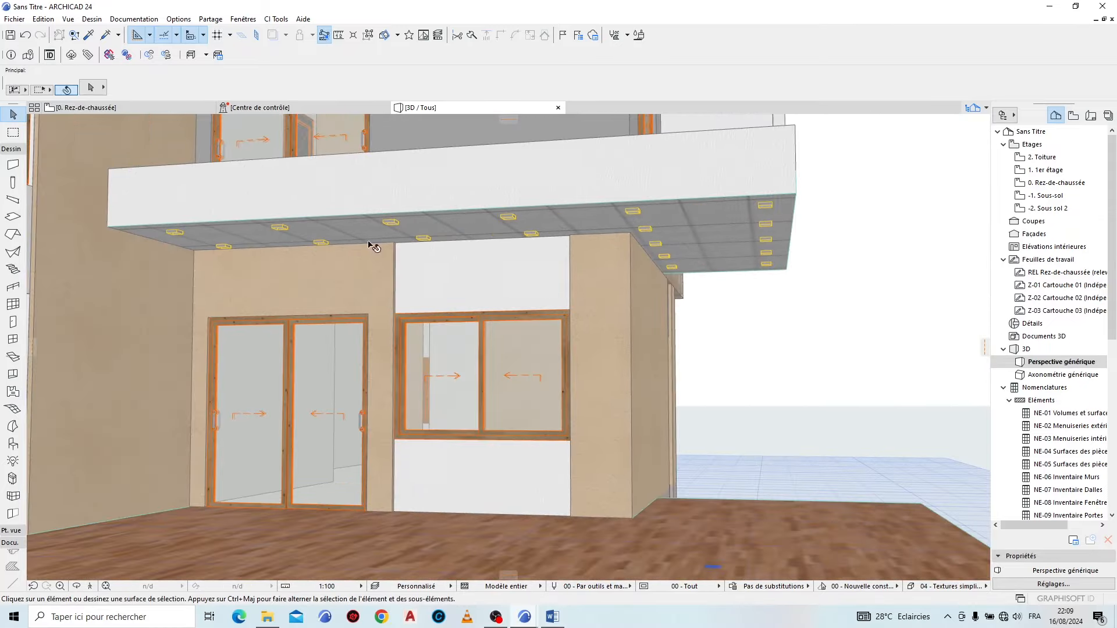
pyautogui.scroll(-6, 390, 469)
pyautogui.moveTo(504, 314); pyautogui.dragTo(621, 333, button='middle')
pyautogui.scroll(5, 504, 312)
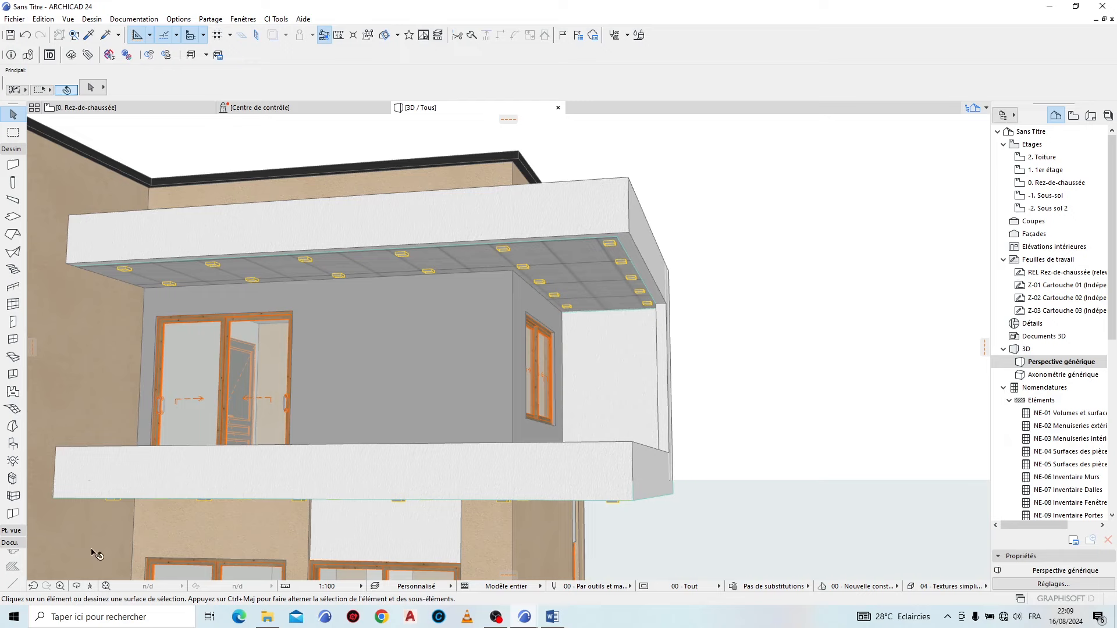
pyautogui.moveTo(95, 554); pyautogui.dragTo(103, 362, button='middle')
pyautogui.scroll(-10, 708, 391)
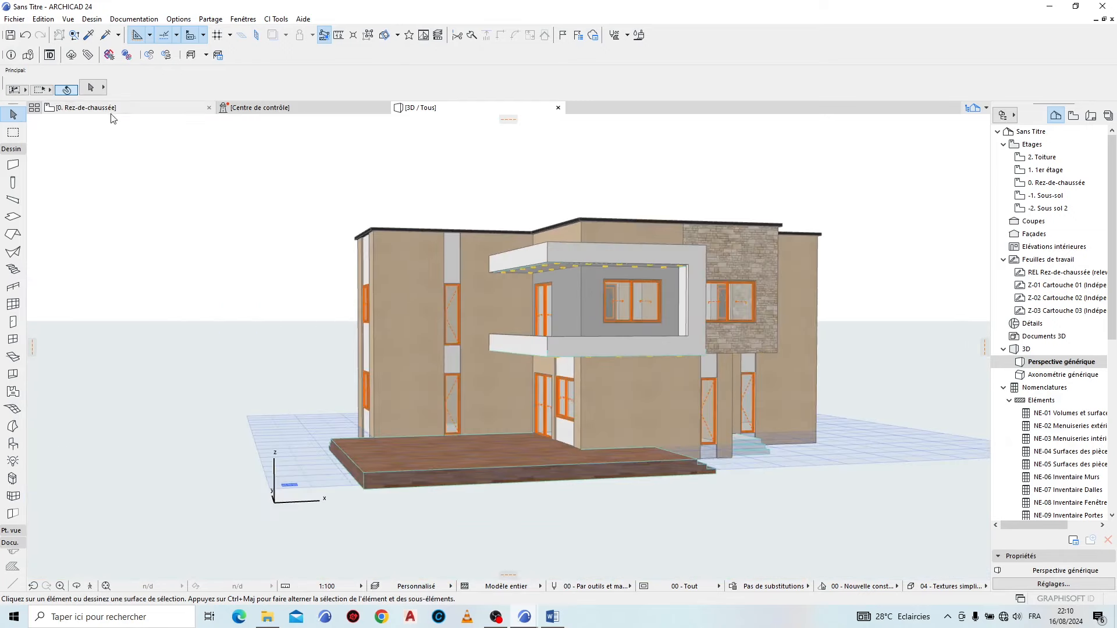
# Step: In the ground-floor plan, set the default beam section to 1 cm high and 7 cm wide
pyautogui.click(109, 109)
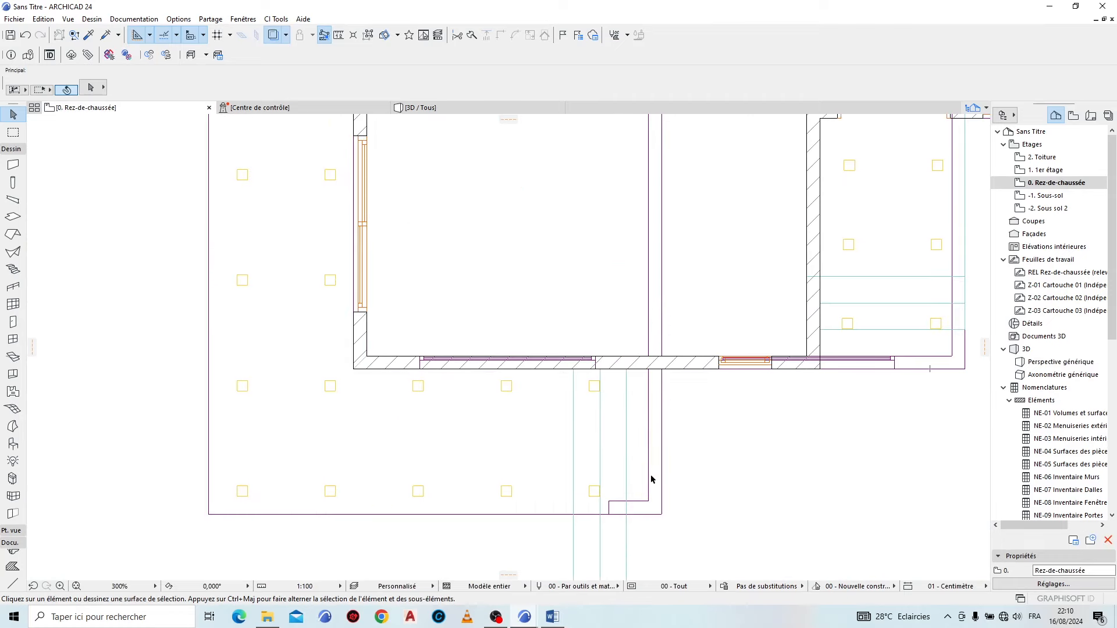
pyautogui.click(13, 200)
pyautogui.hotkey('ctrl', 't')
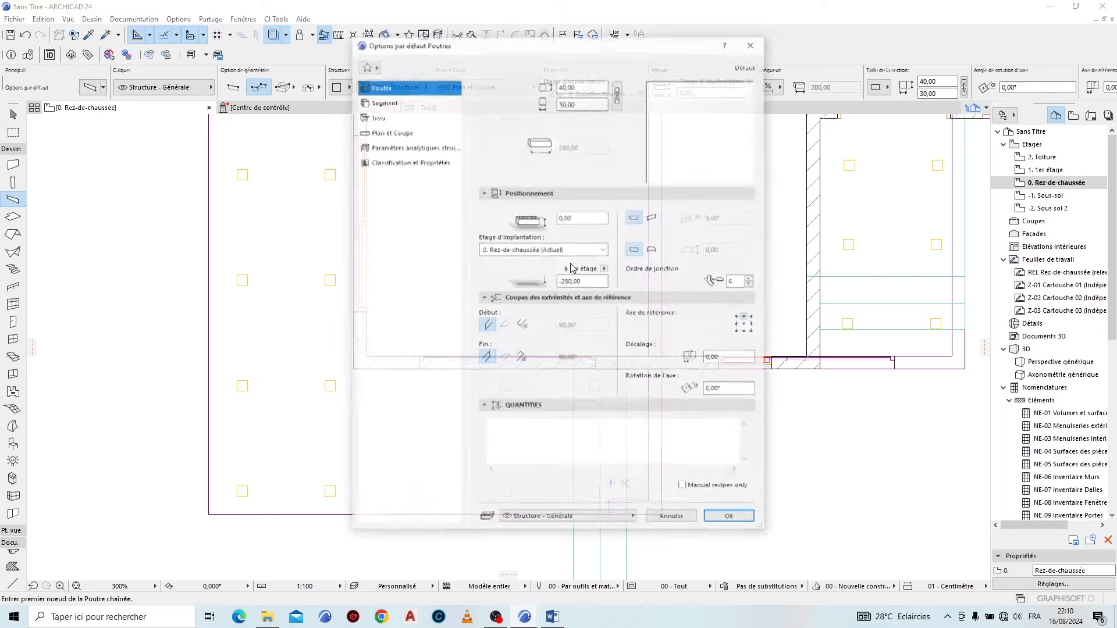
pyautogui.doubleClick(567, 85)
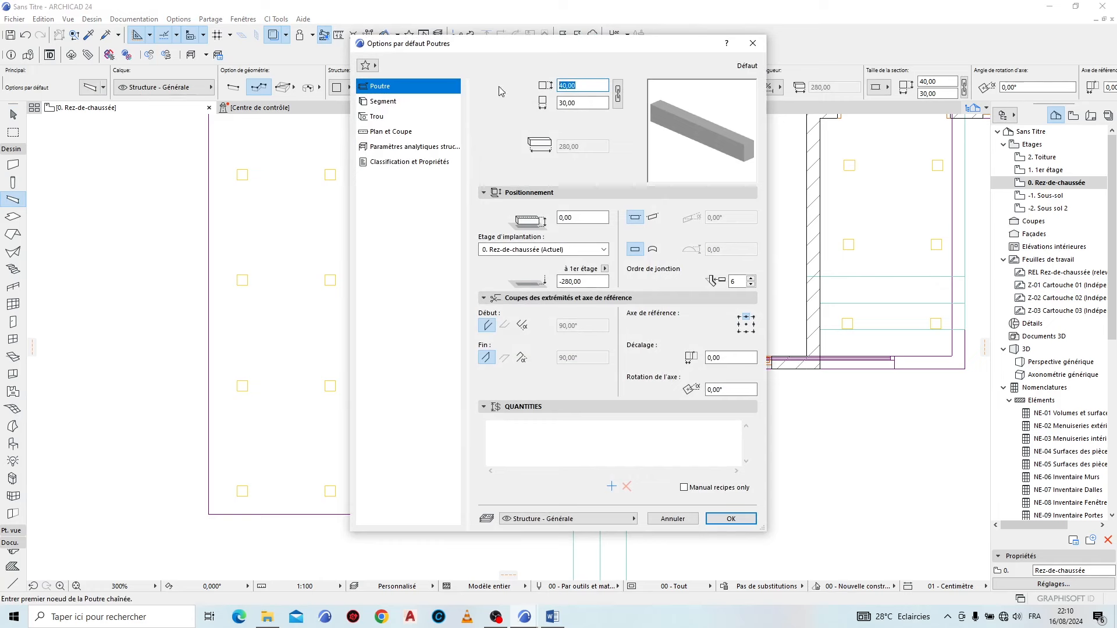
pyautogui.write('1')
pyautogui.press('Tab')
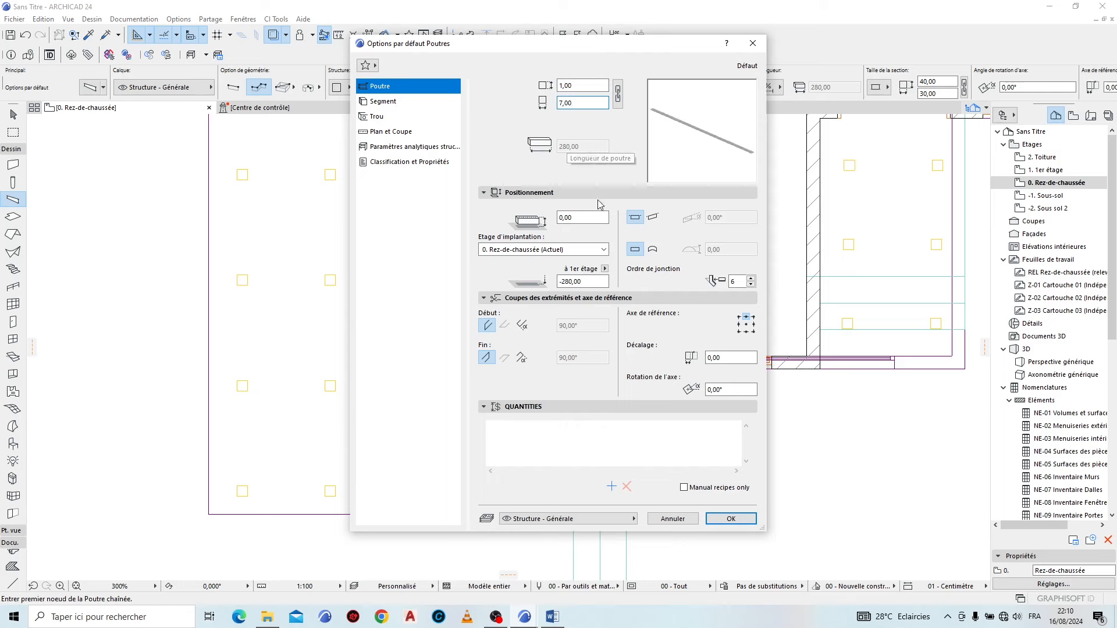
# Step: Override all surfaces of the default beam segment with Peinture - Blanc titanium and accept the beam settings
pyautogui.click(401, 100)
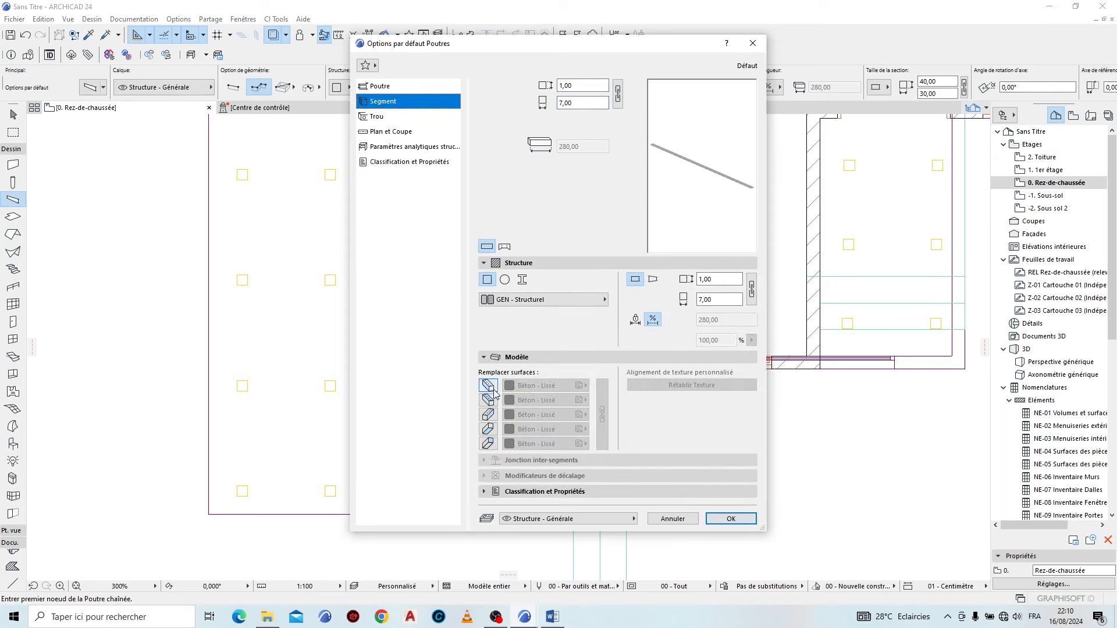
pyautogui.click(490, 401)
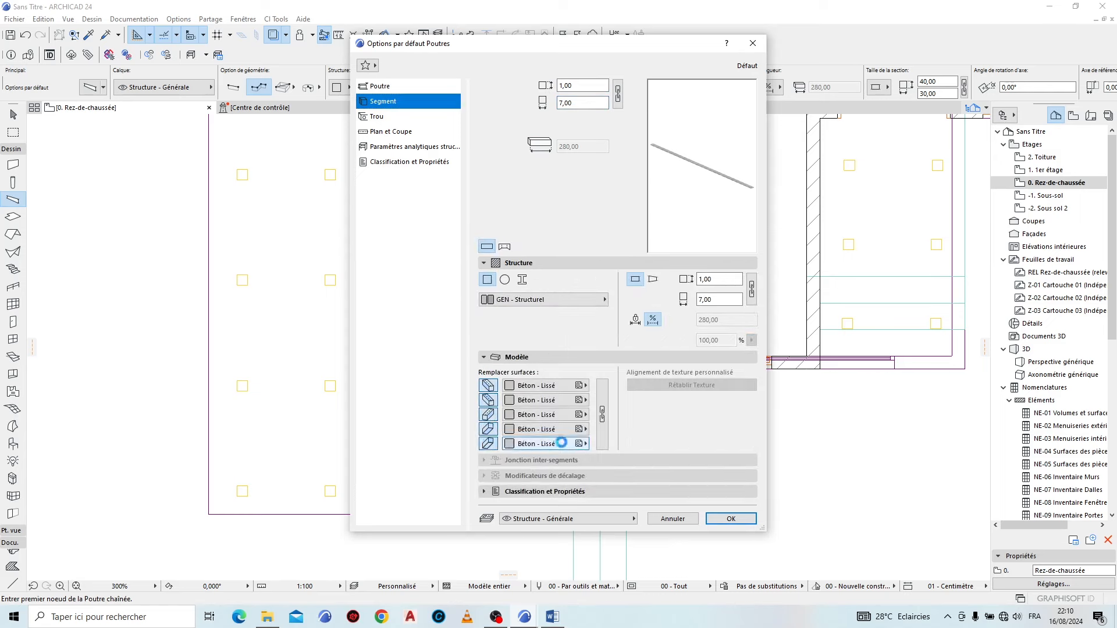
pyautogui.click(584, 386)
pyautogui.scroll(-3, 772, 273)
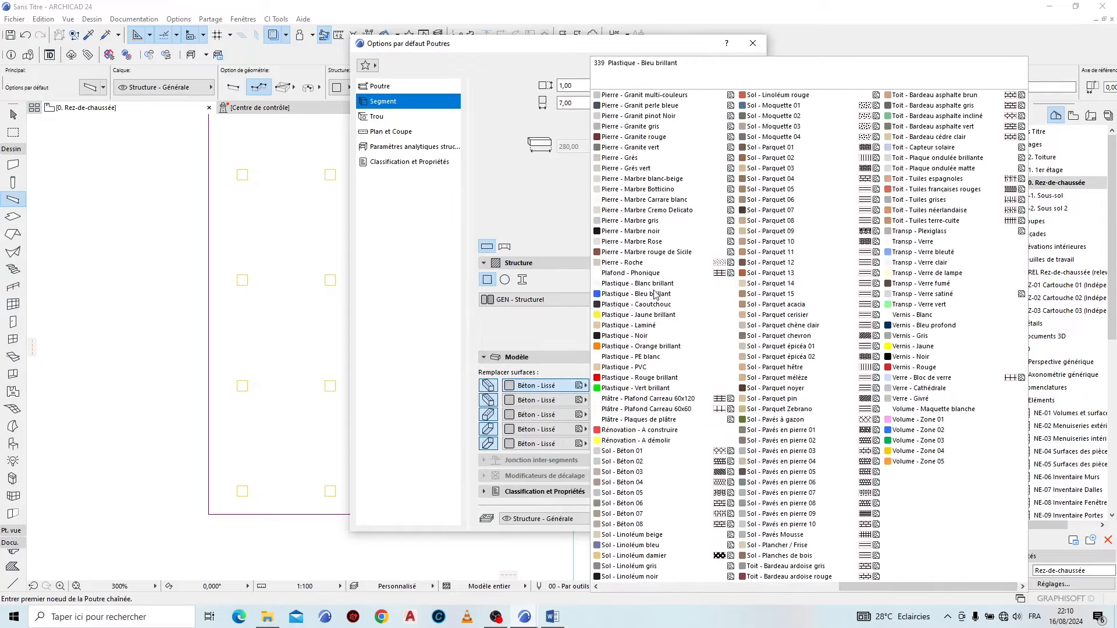
pyautogui.scroll(3, 774, 305)
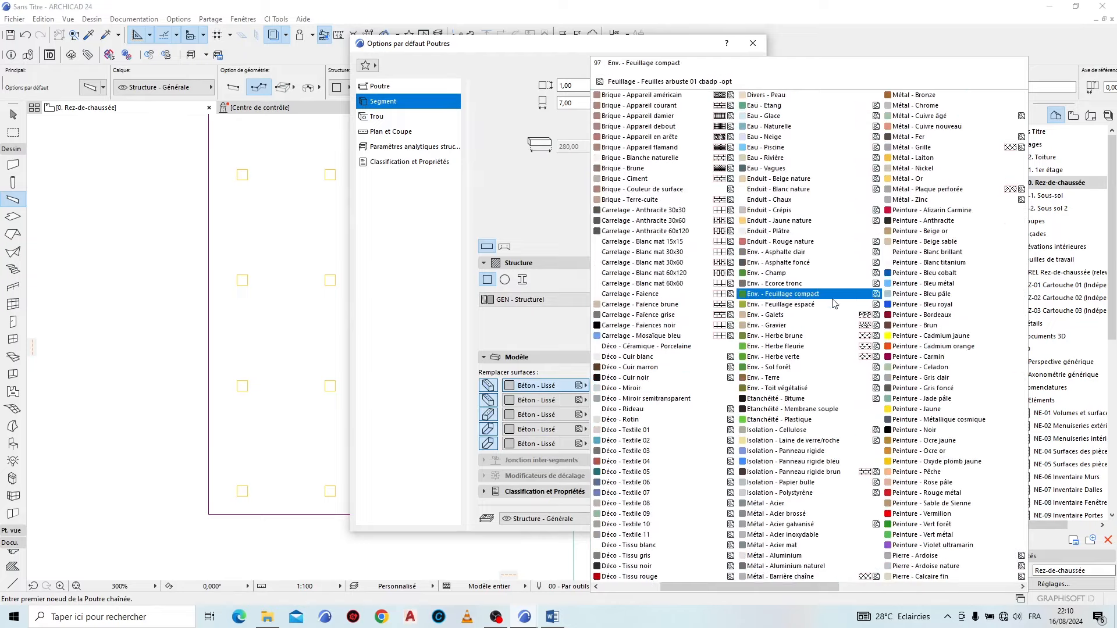
pyautogui.click(925, 263)
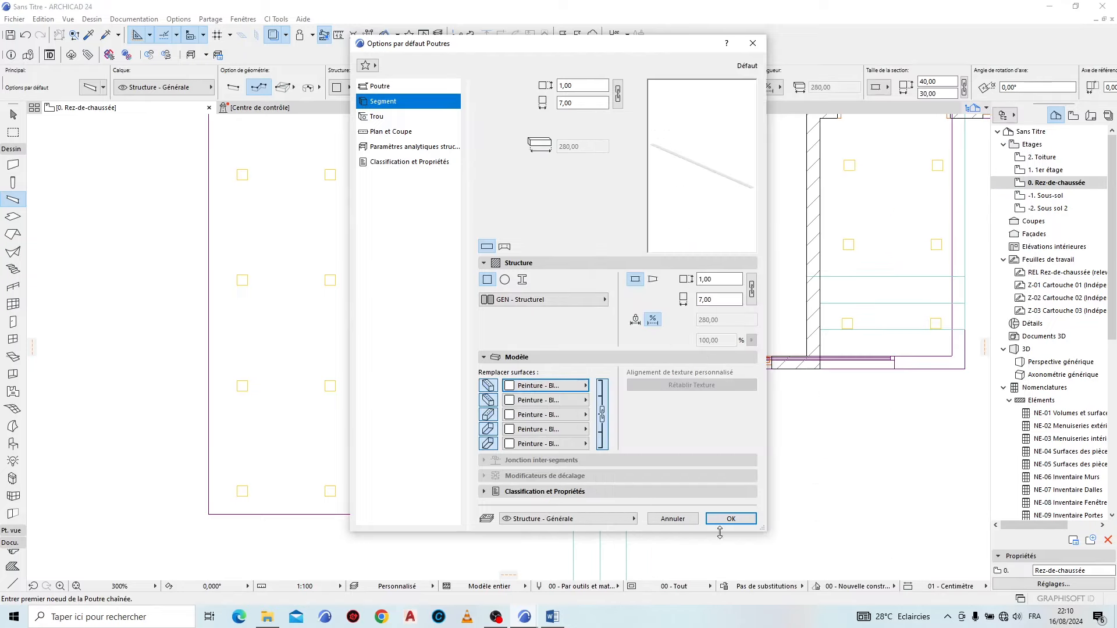
pyautogui.click(729, 522)
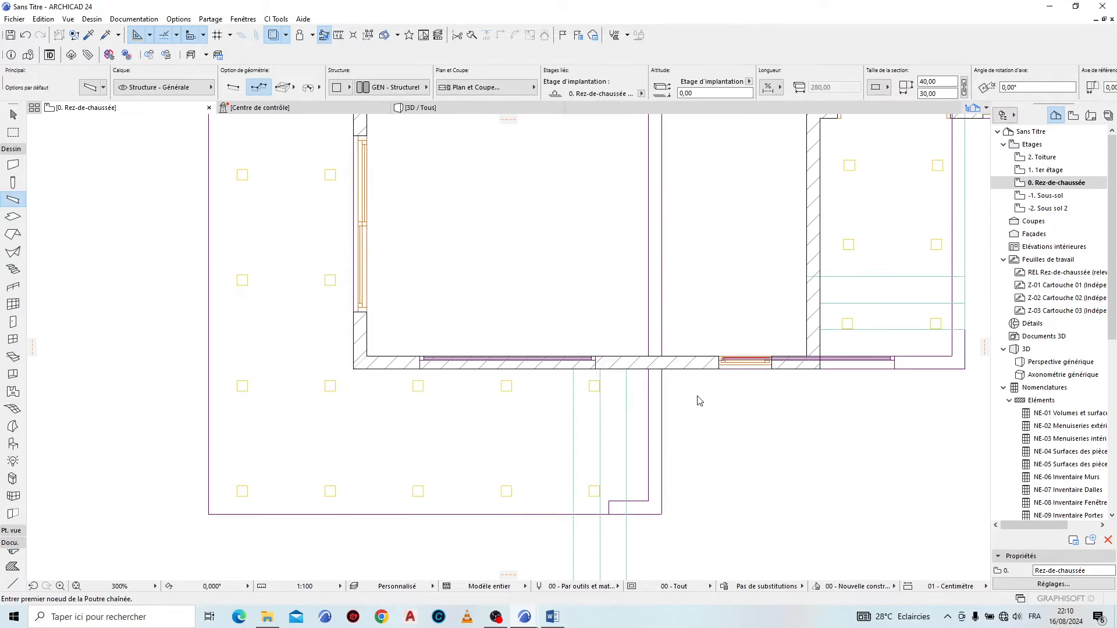
# Step: Draw an L-shaped chained beam between the balcony's lamp rows, about 413 cm horizontally and 590 cm up to the rear wall
pyautogui.click(648, 436)
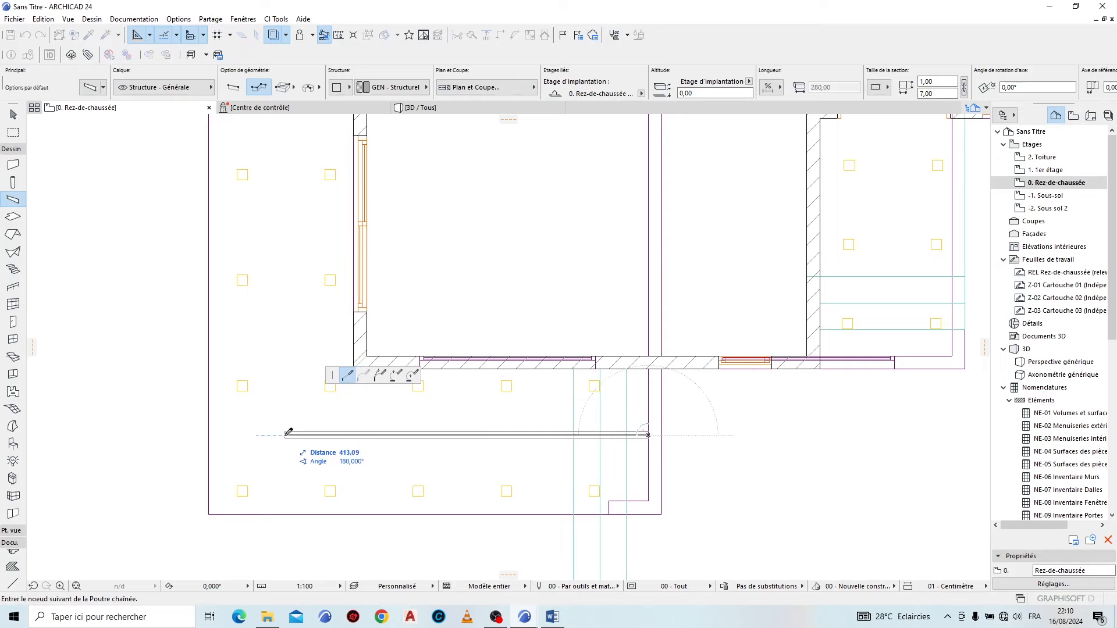
pyautogui.scroll(-4, 282, 254)
pyautogui.scroll(2, 297, 254)
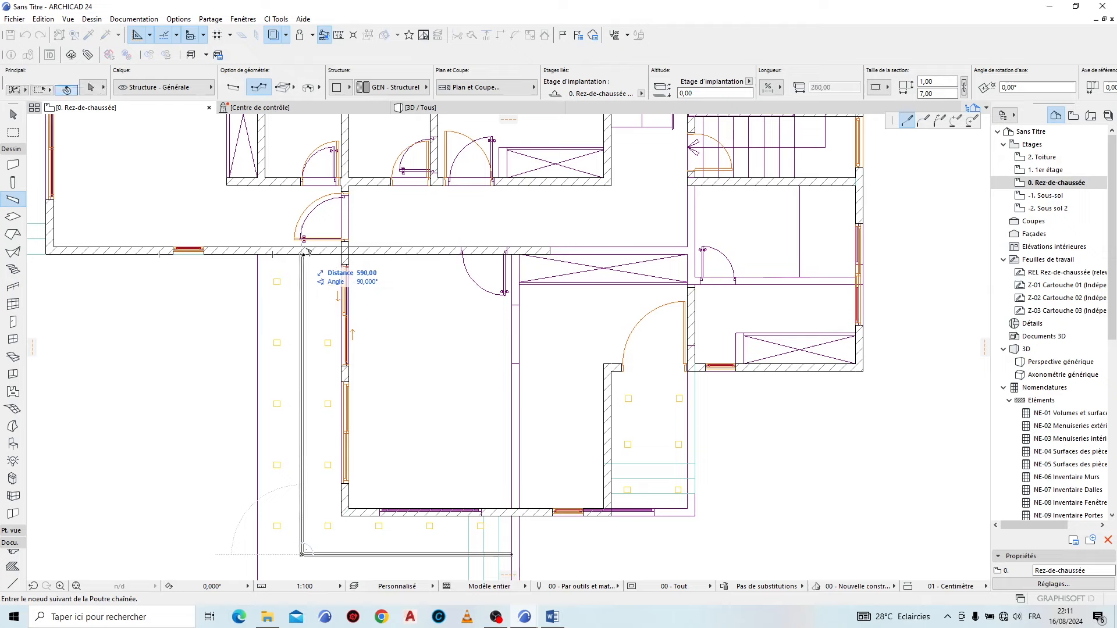
pyautogui.doubleClick(303, 251)
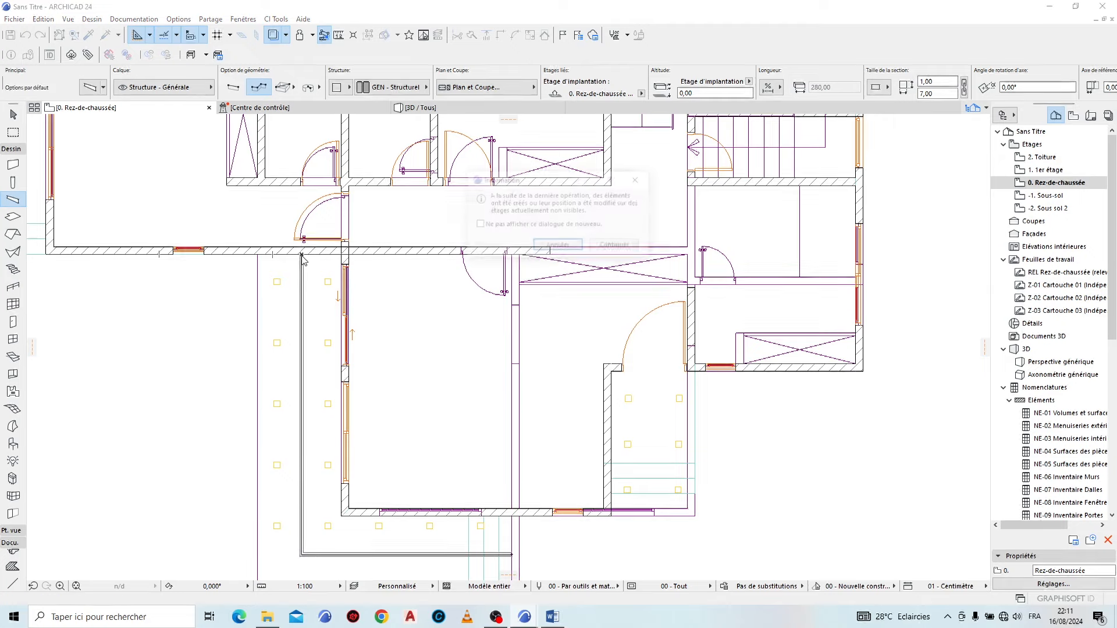
pyautogui.click(608, 246)
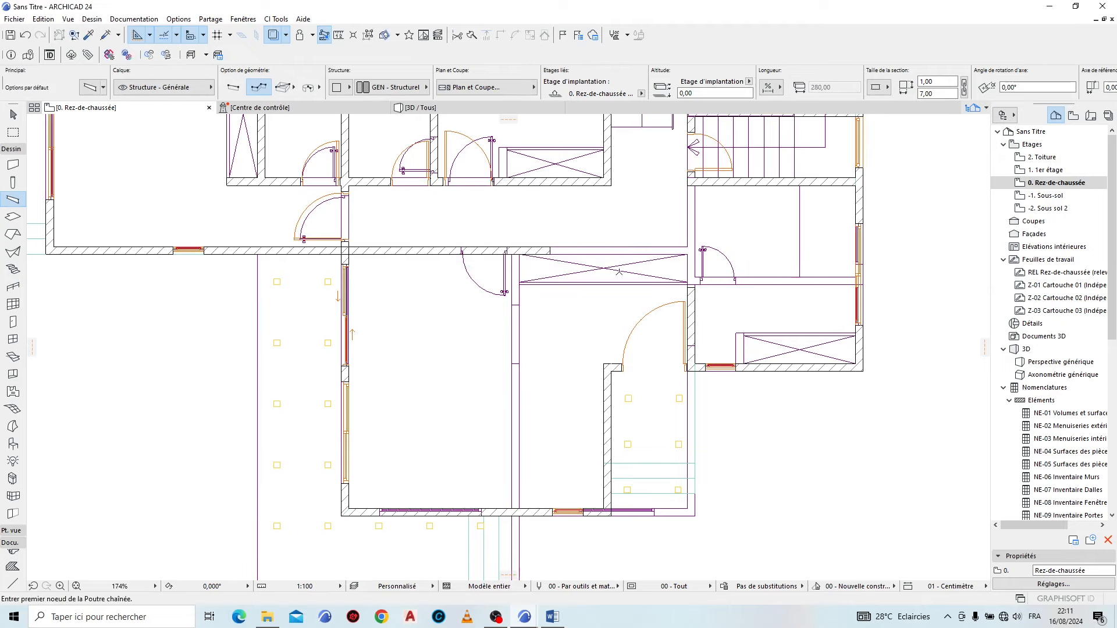
# Step: In the 3D view, select both segments of the L-shaped beam lying at terrace level
pyautogui.click(472, 108)
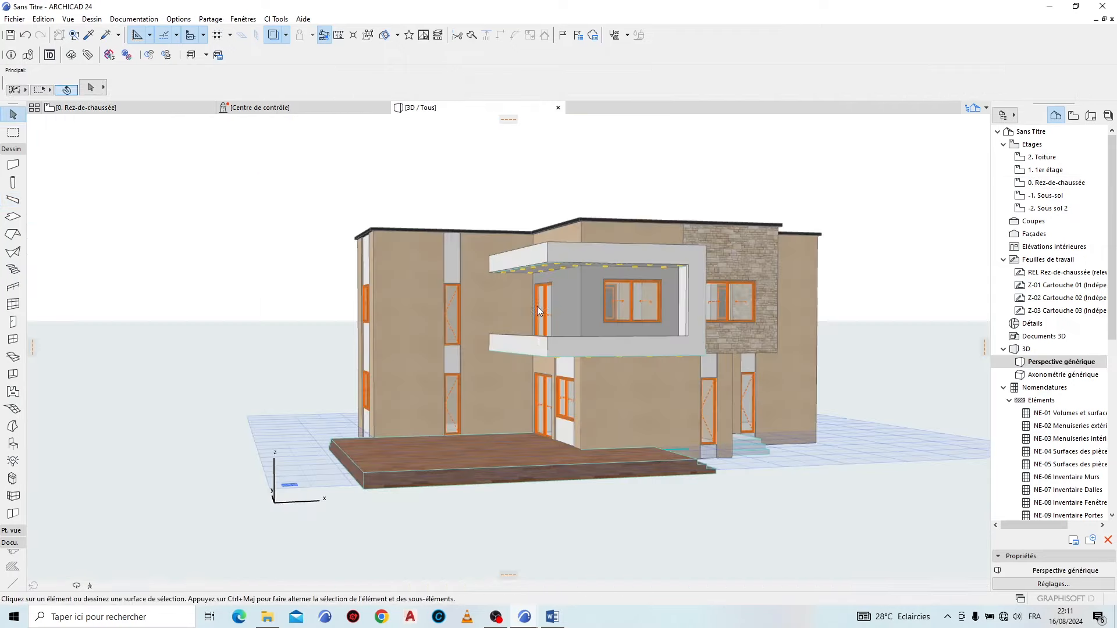
pyautogui.scroll(6, 611, 447)
pyautogui.scroll(2, 669, 471)
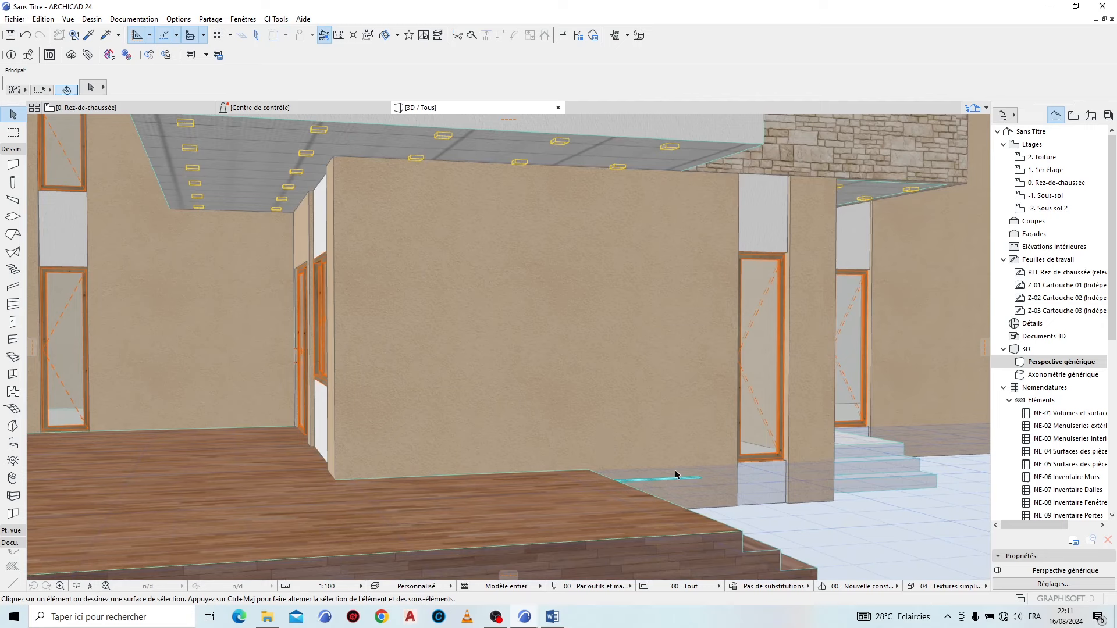
pyautogui.click(692, 482)
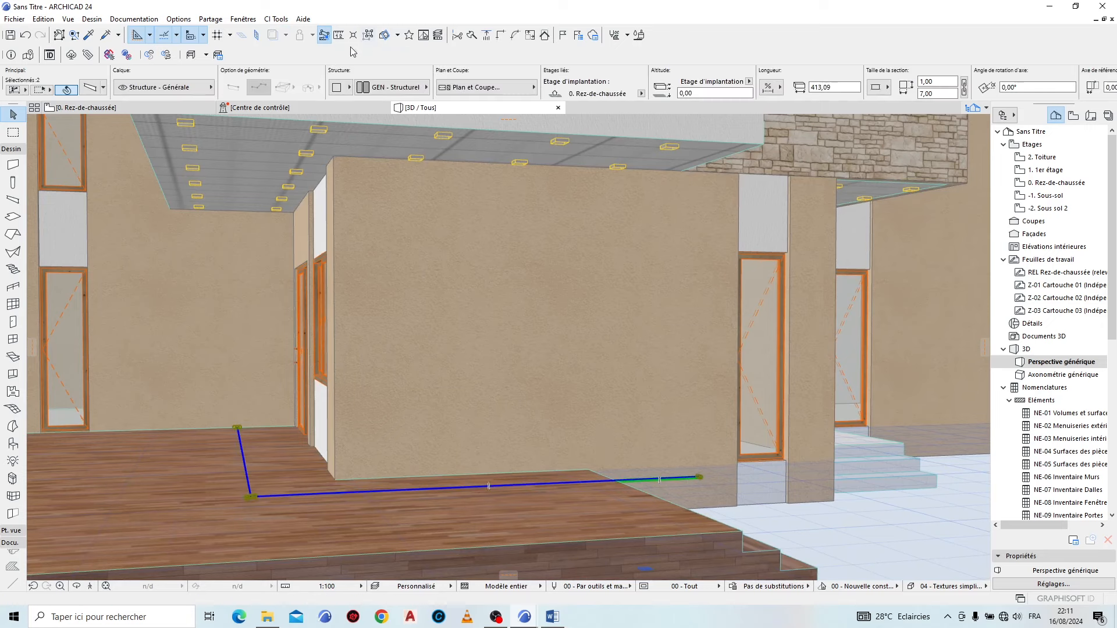
# Step: Move the selected L-shaped beam straight up 300 cm to the underside of the balcony
pyautogui.scroll(3, 214, 478)
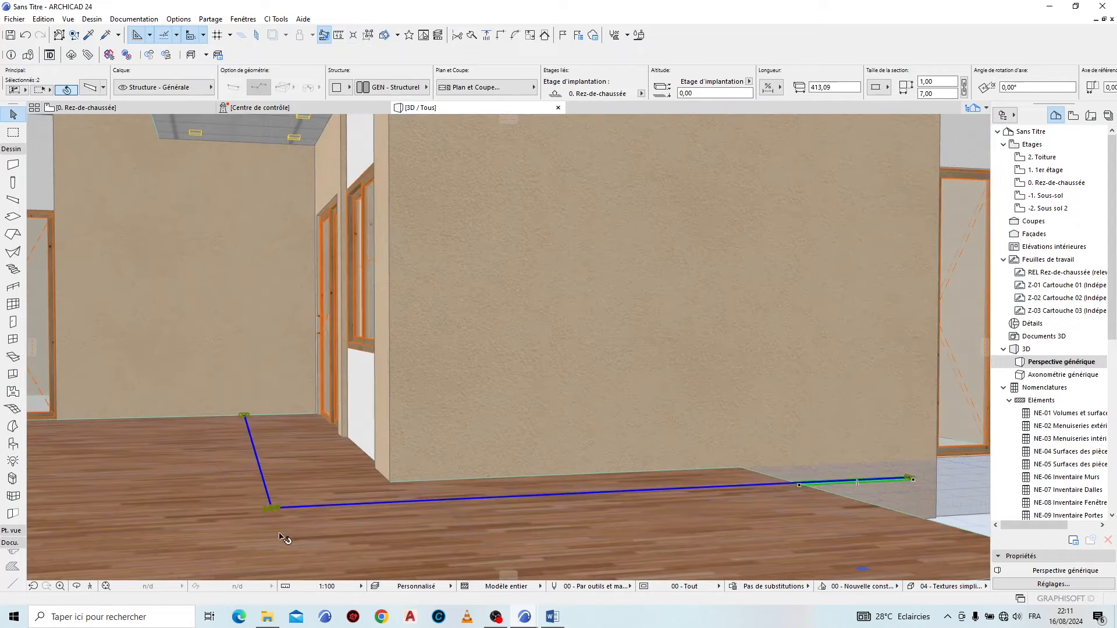
pyautogui.scroll(-4, 211, 516)
pyautogui.scroll(3, 669, 506)
pyautogui.scroll(2, 673, 507)
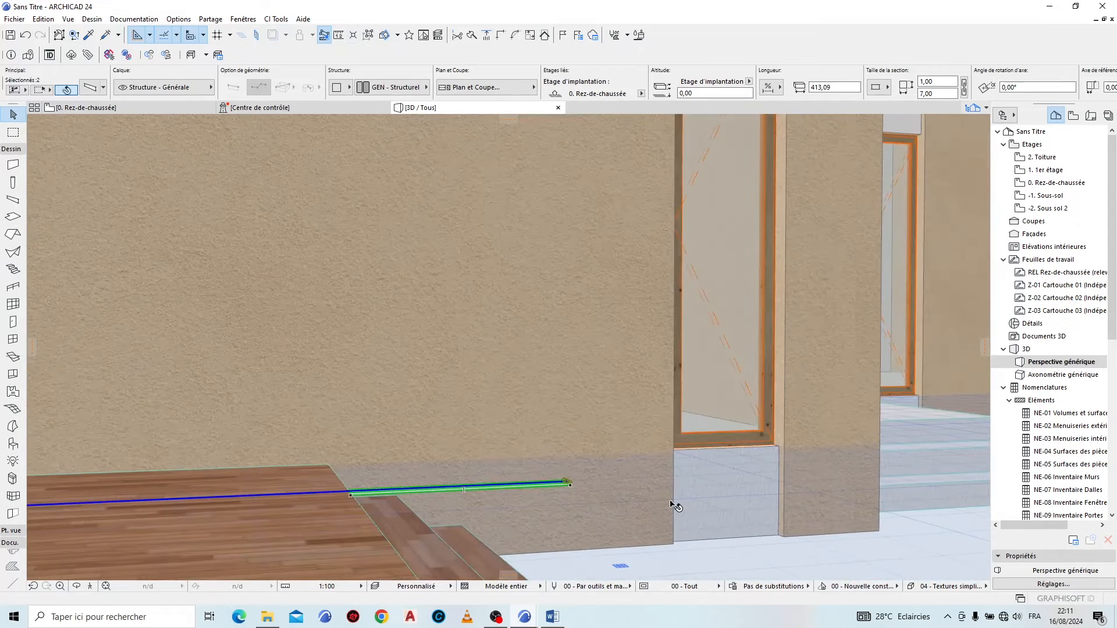
pyautogui.hotkey('ctrl', 'd')
pyautogui.scroll(4, 577, 483)
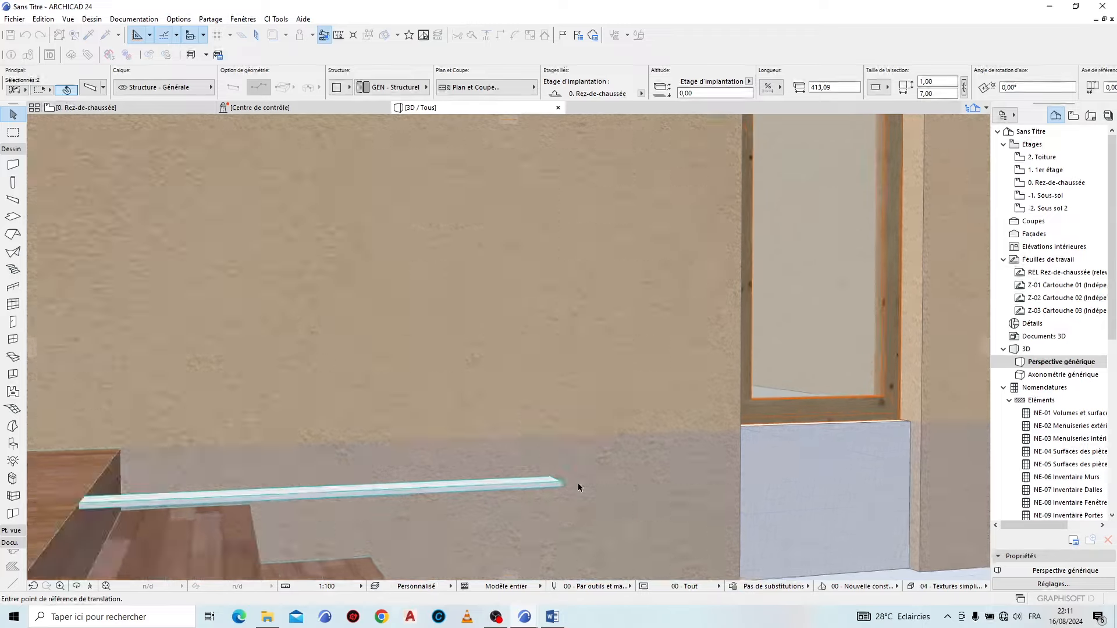
pyautogui.click(551, 478)
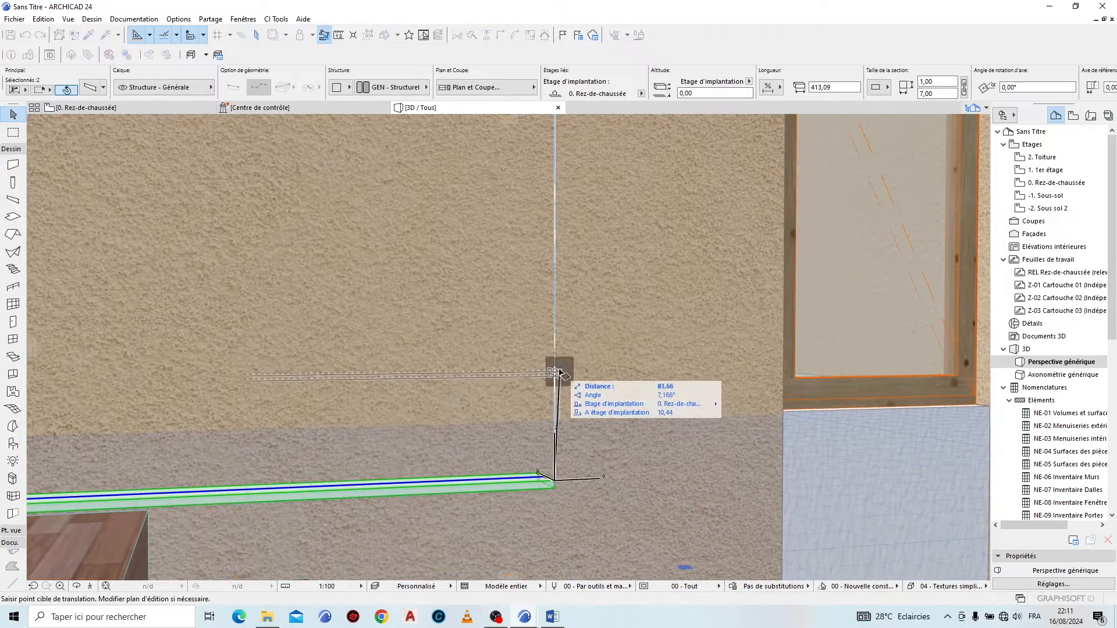
pyautogui.scroll(-3, 548, 471)
pyautogui.scroll(-5, 549, 471)
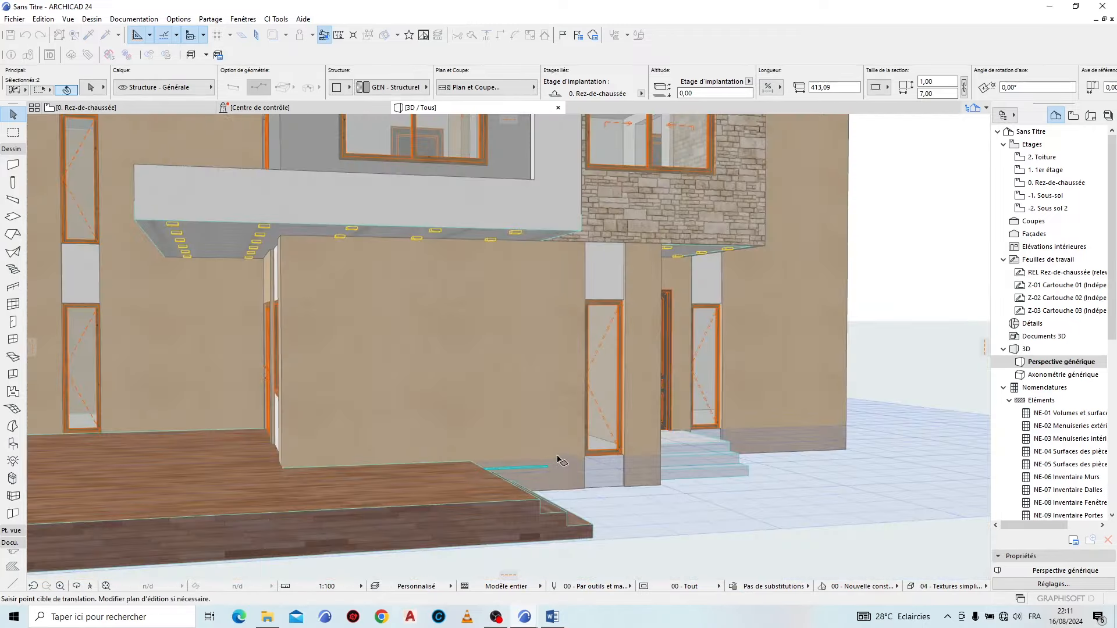
pyautogui.scroll(4, 518, 324)
pyautogui.write('300')
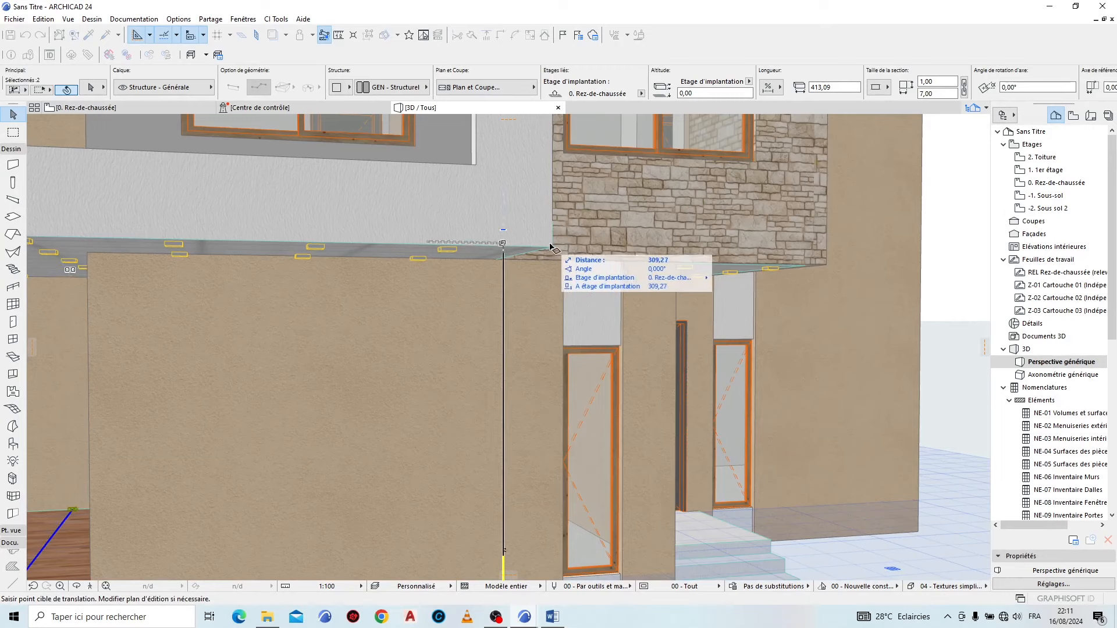
pyautogui.press('Return')
pyautogui.scroll(-3, 629, 372)
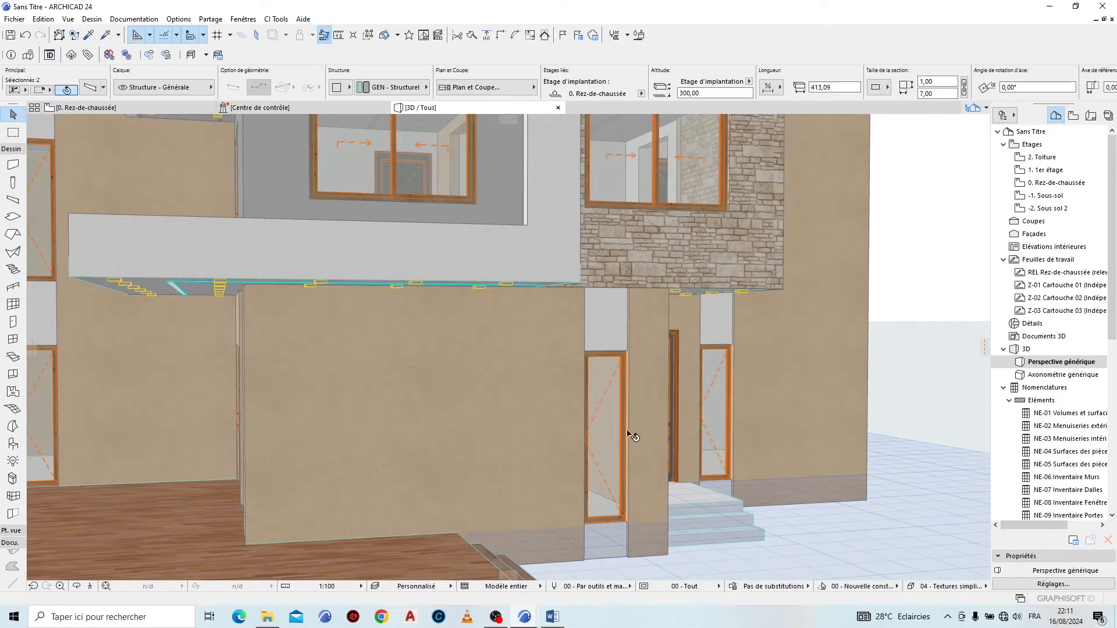
pyautogui.click(911, 341)
# Step: Copy the balcony's L-shaped beam up to the underside of the upper overhang, using their matching lower outer corners as reference points
pyautogui.keyDown('shift'); pyautogui.moveTo(340, 382); pyautogui.dragTo(428, 244, button='middle'); pyautogui.keyUp('shift')
pyautogui.click(425, 272)
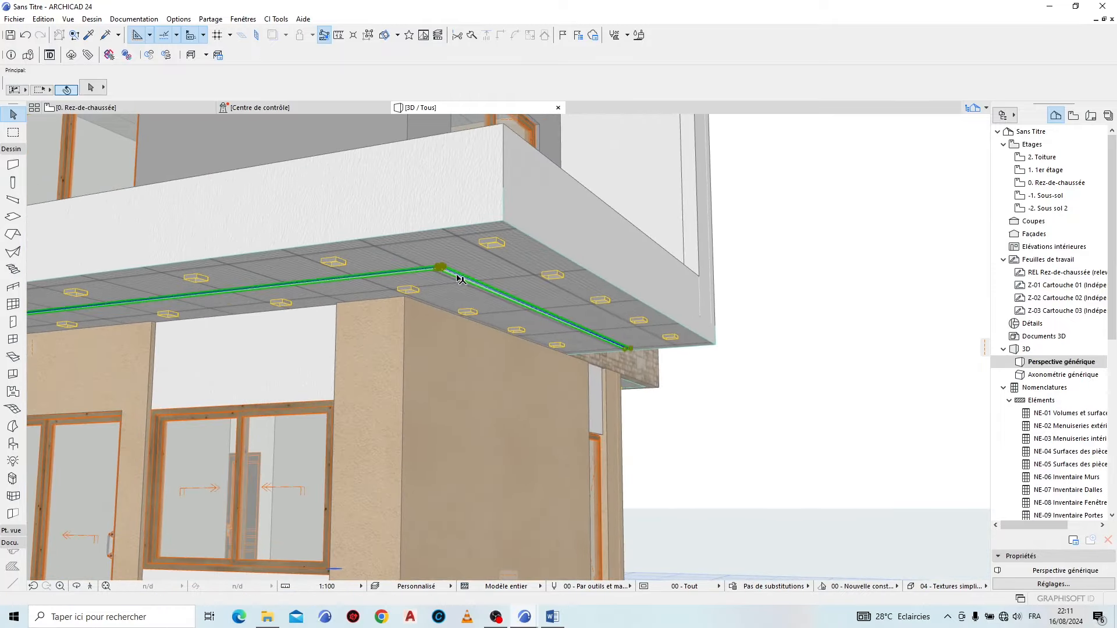
pyautogui.keyDown('shift'); pyautogui.moveTo(597, 406); pyautogui.dragTo(672, 378, button='middle'); pyautogui.keyUp('shift')
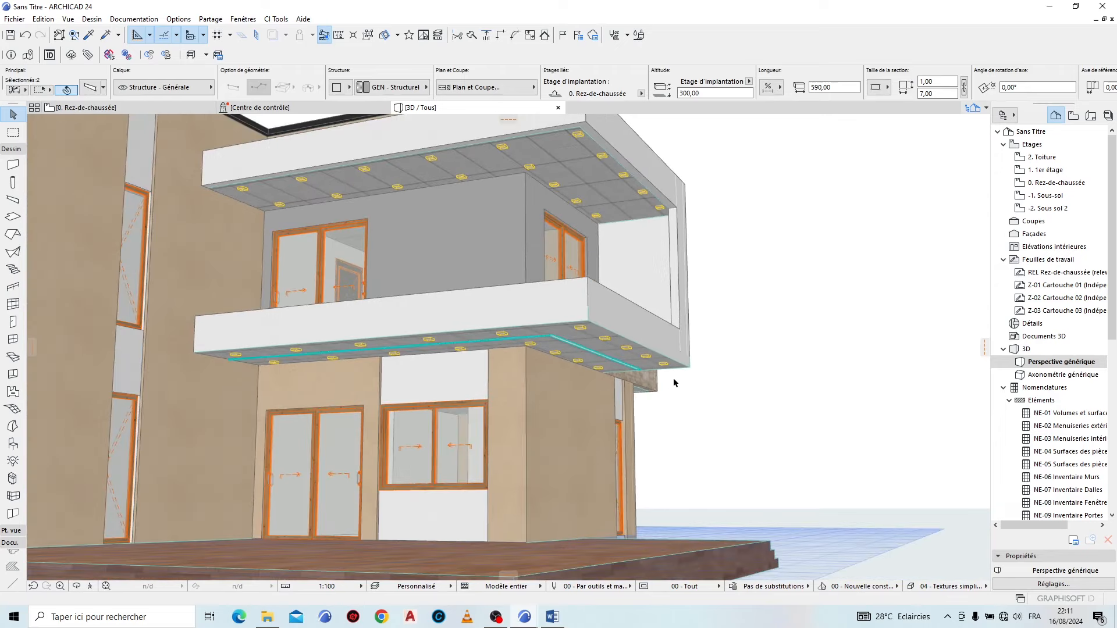
pyautogui.hotkey('ctrl', 'shift', 'd')
pyautogui.scroll(2, 611, 249)
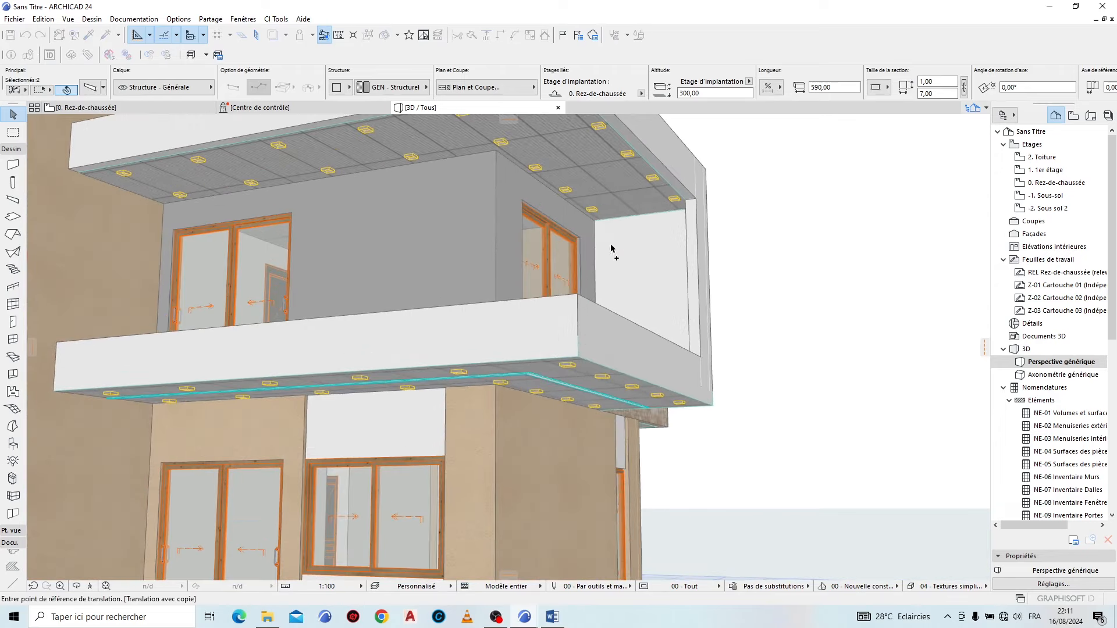
pyautogui.click(580, 362)
pyautogui.scroll(-2, 584, 250)
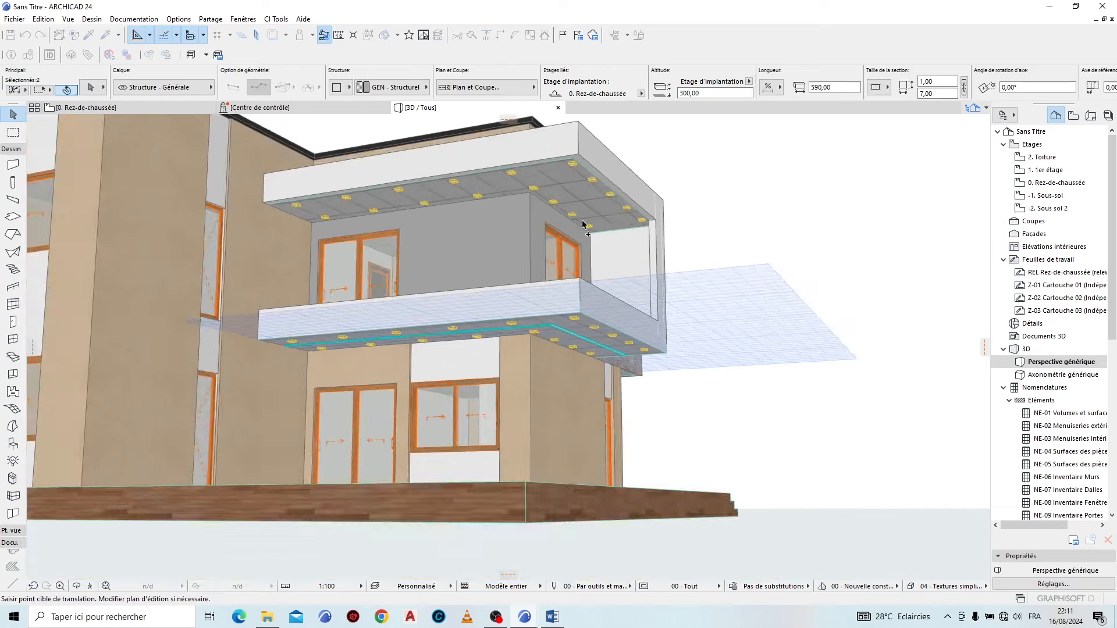
pyautogui.click(578, 156)
pyautogui.click(723, 193)
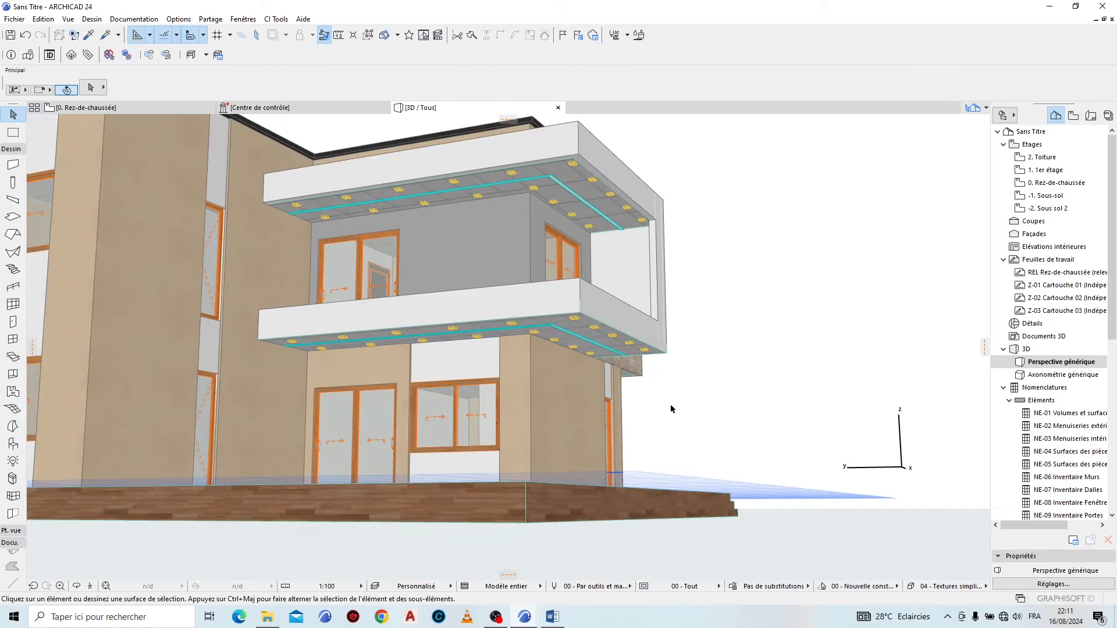
pyautogui.keyDown('shift'); pyautogui.moveTo(415, 448); pyautogui.dragTo(543, 292, button='middle'); pyautogui.keyUp('shift')
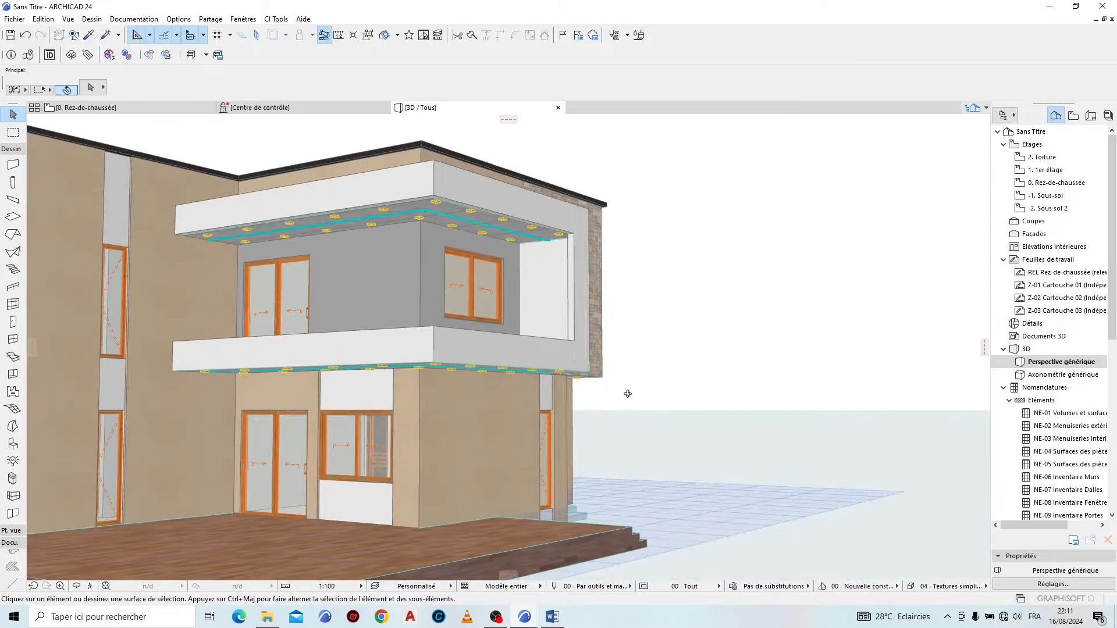
pyautogui.scroll(5, 504, 235)
# Step: In the ground-floor plan, draw a U-shaped chained beam from the entrance porch's side wall and back, using the balcony beam's settings
pyautogui.click(127, 108)
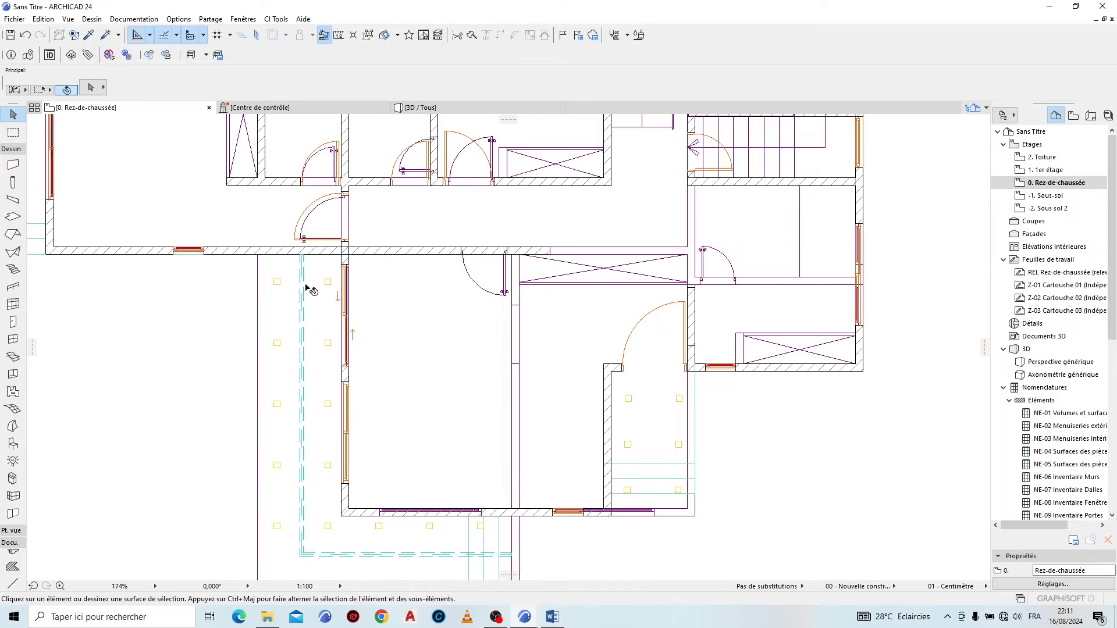
pyautogui.scroll(3, 310, 289)
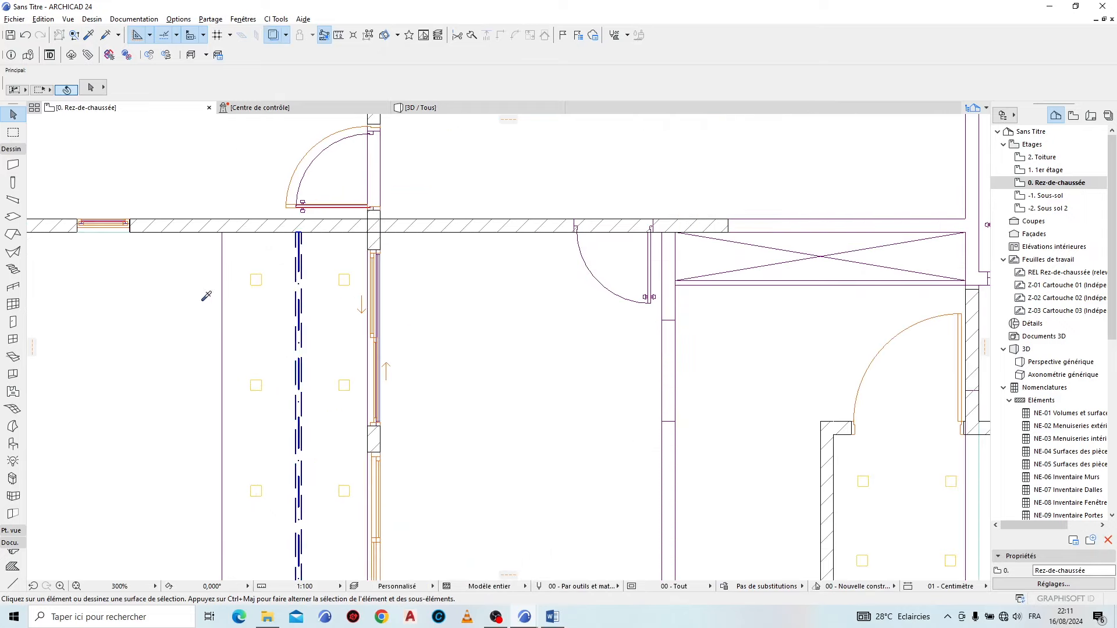
pyautogui.keyDown('alt'); pyautogui.click(299, 296); pyautogui.keyUp('alt')
pyautogui.scroll(-6, 202, 280)
pyautogui.scroll(7, 498, 314)
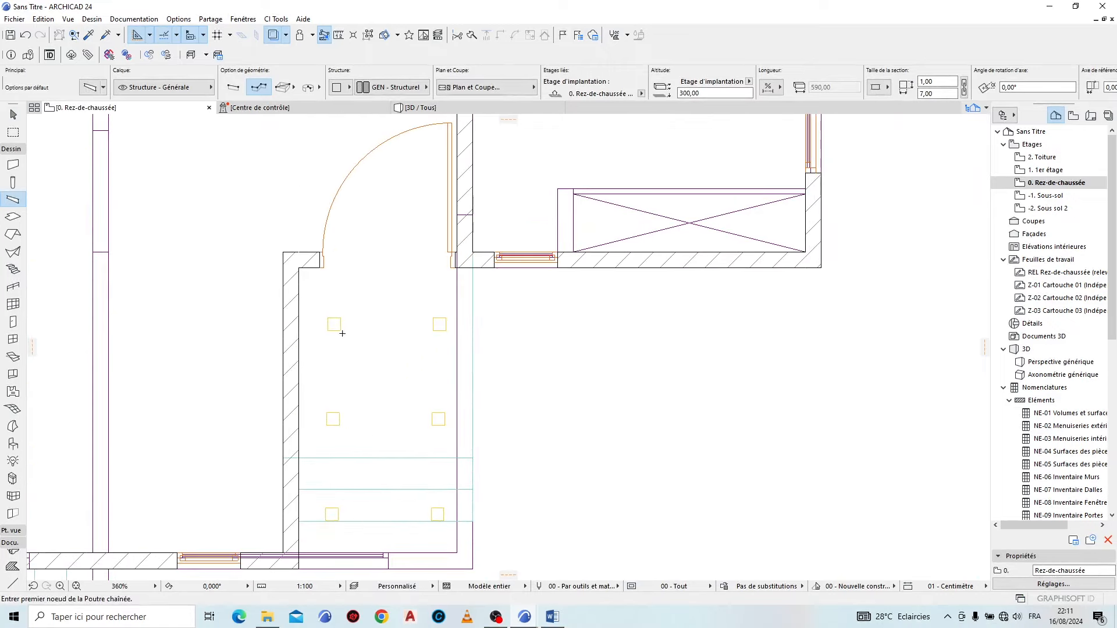
pyautogui.click(299, 302)
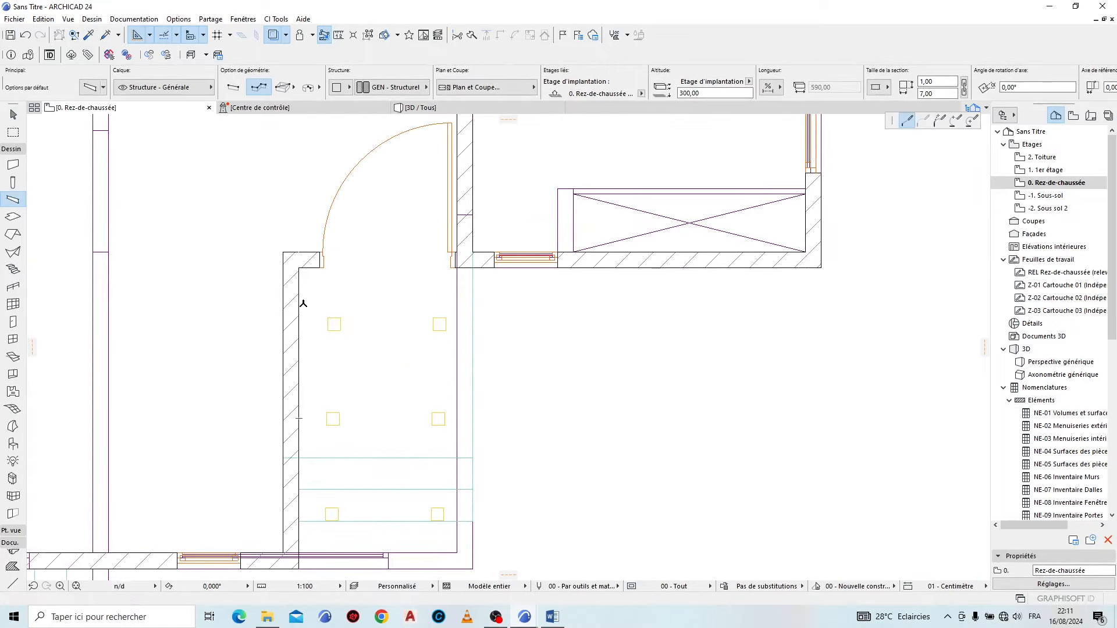
pyautogui.scroll(2, 383, 296)
pyautogui.click(388, 303)
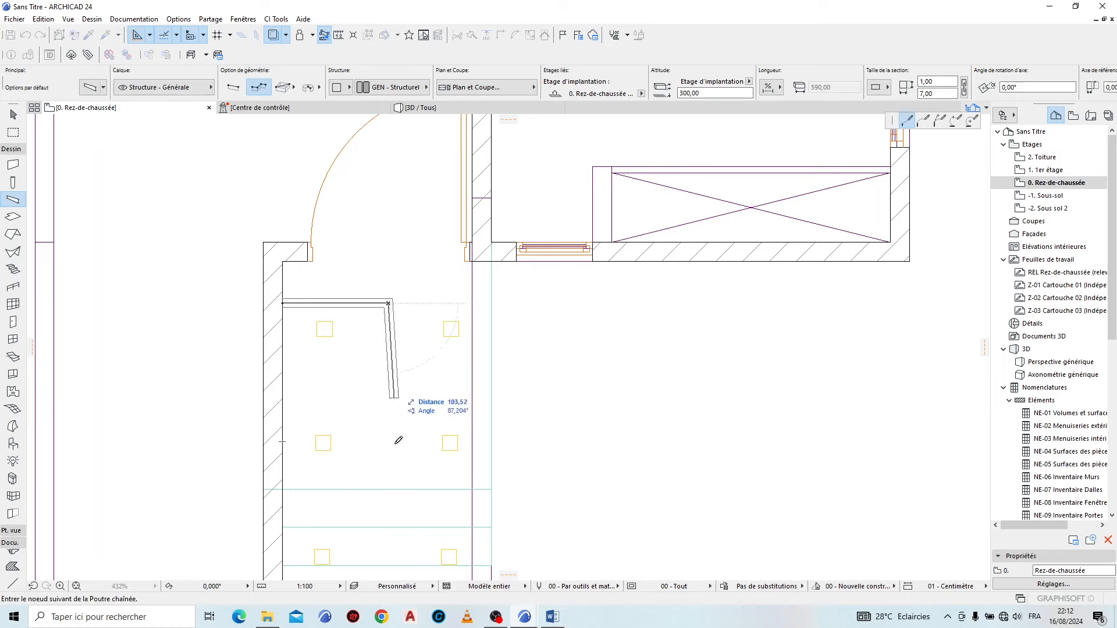
pyautogui.scroll(-3, 472, 341)
pyautogui.scroll(4, 426, 484)
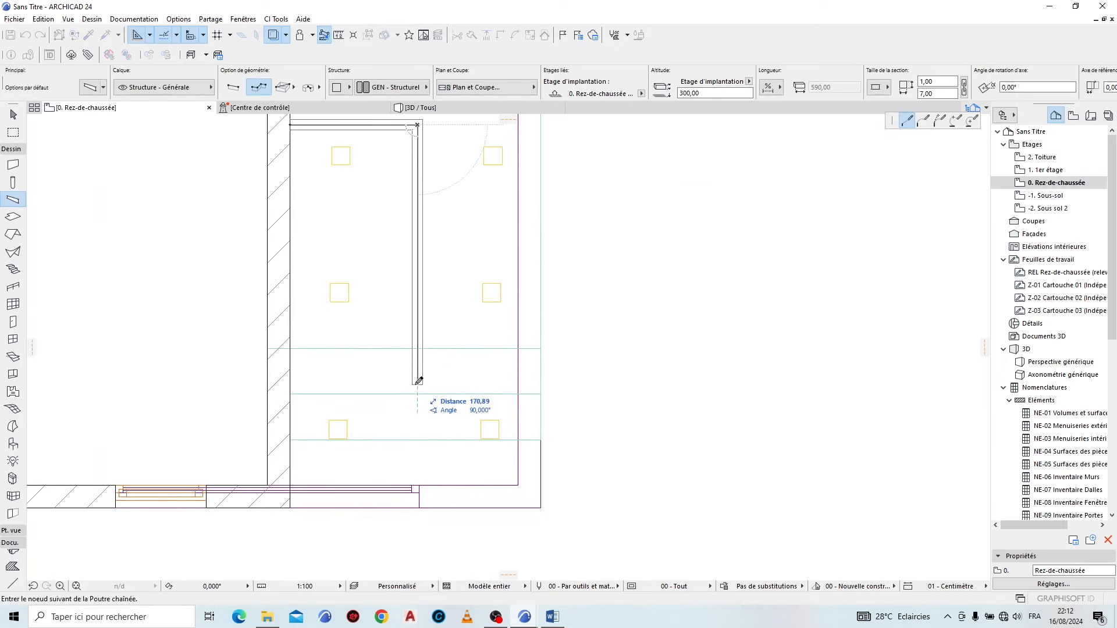
pyautogui.click(419, 467)
pyautogui.doubleClick(294, 467)
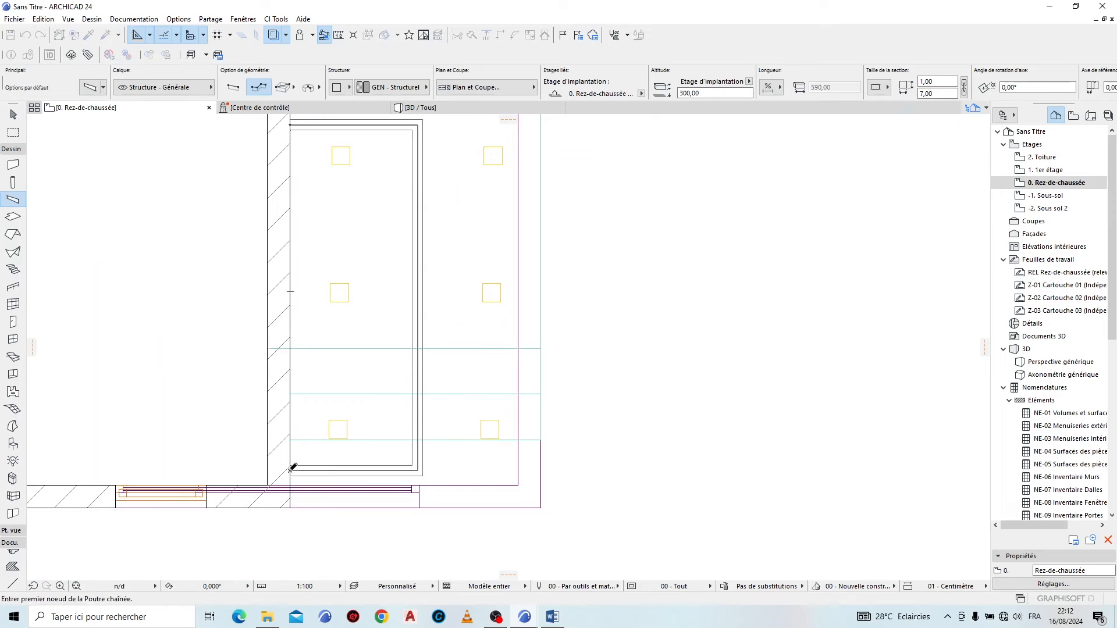
pyautogui.scroll(-3, 723, 309)
# Step: Check the position of the U-shaped beam under the entrance porch overhang in the 3D view
pyautogui.click(420, 108)
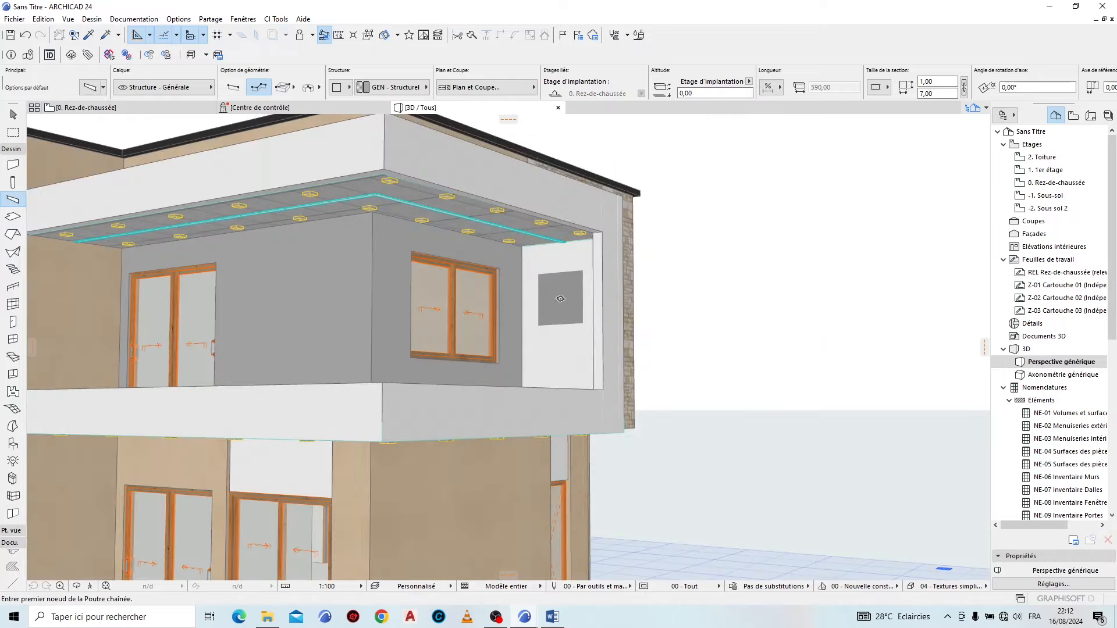
pyautogui.scroll(-4, 580, 270)
pyautogui.keyDown('shift'); pyautogui.moveTo(580, 270); pyautogui.dragTo(540, 347, button='middle'); pyautogui.keyUp('shift')
pyautogui.keyDown('shift'); pyautogui.moveTo(660, 451); pyautogui.dragTo(522, 397, button='middle'); pyautogui.keyUp('shift')
pyautogui.scroll(5, 612, 403)
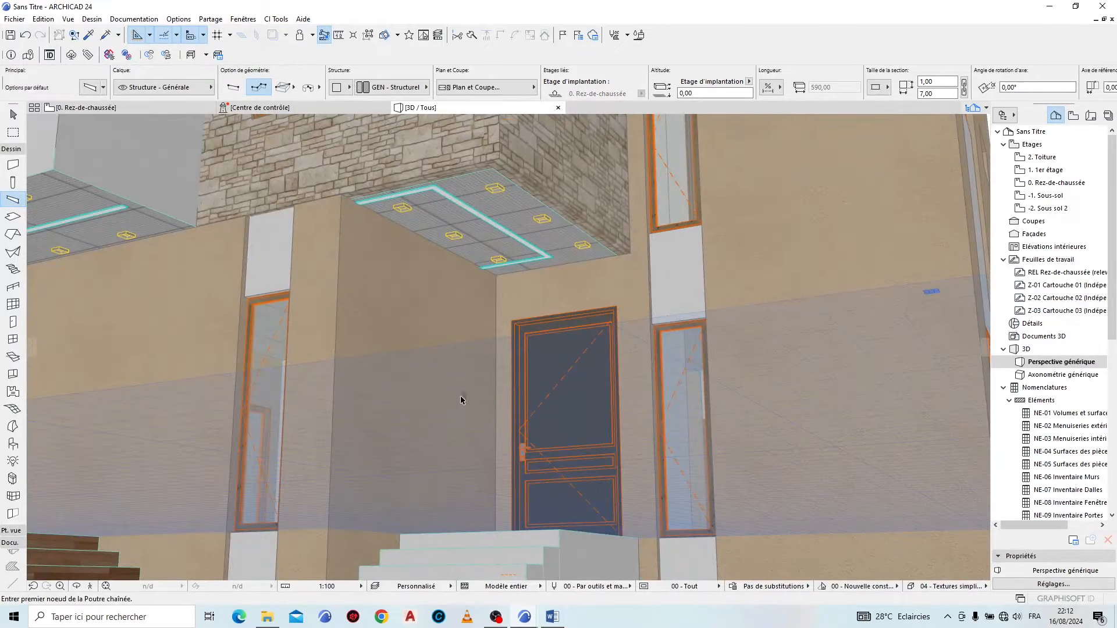
pyautogui.keyDown('shift'); pyautogui.moveTo(461, 400); pyautogui.dragTo(396, 398, button='middle'); pyautogui.keyUp('shift')
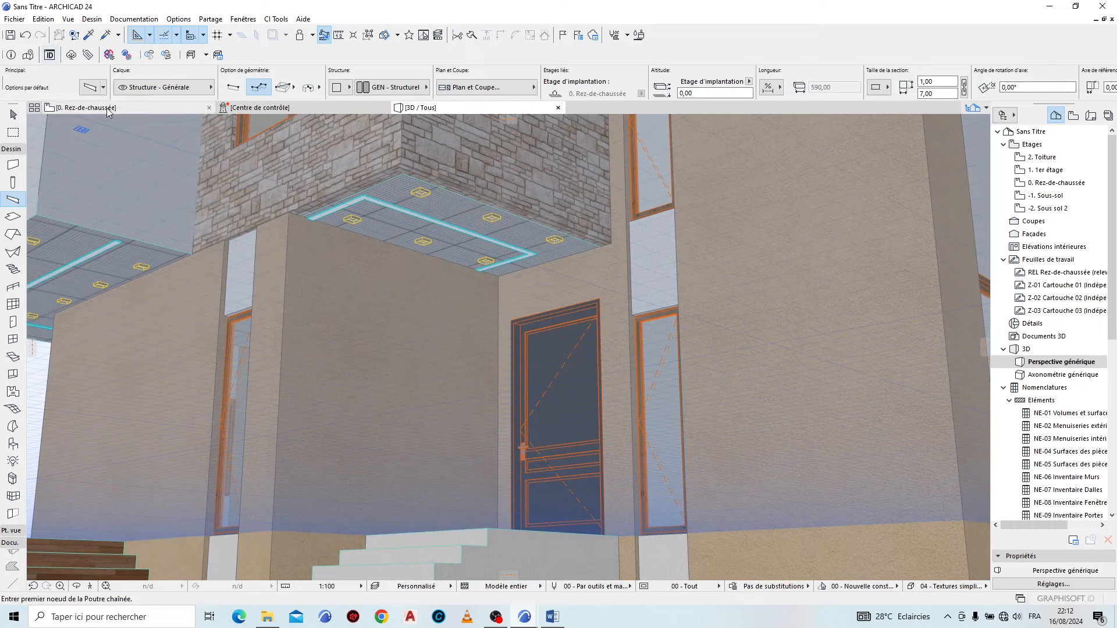
# Step: In the ground-floor plan, offset the long side of the porch's U-shaped beam outward, close to the outer lamp column
pyautogui.click(87, 107)
pyautogui.scroll(-4, 694, 378)
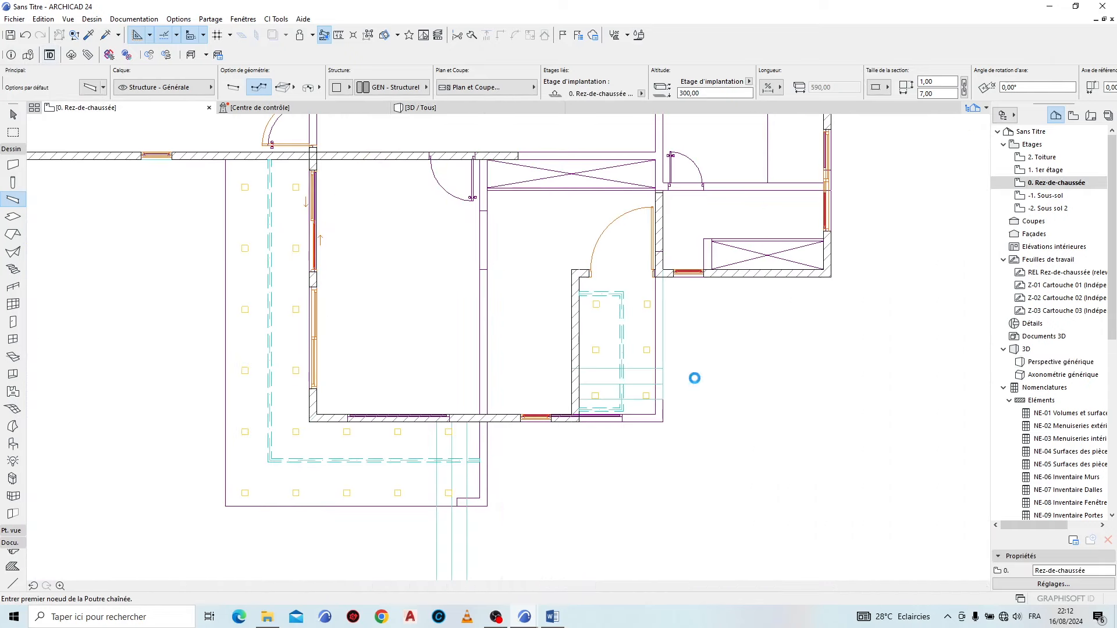
pyautogui.press('Escape')
pyautogui.scroll(6, 644, 337)
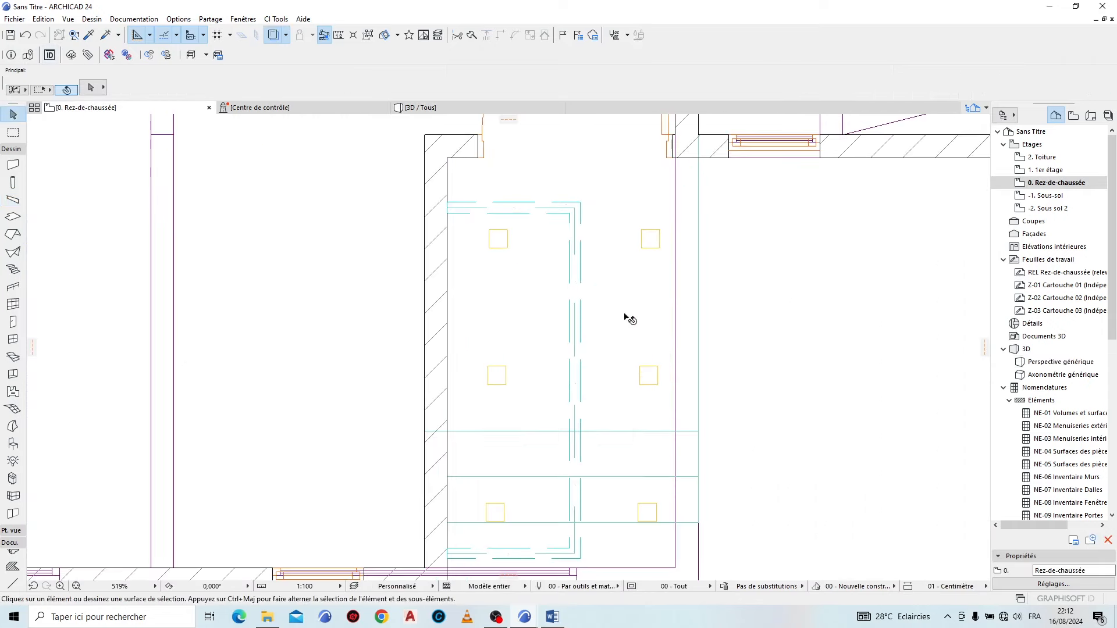
pyautogui.click(581, 307)
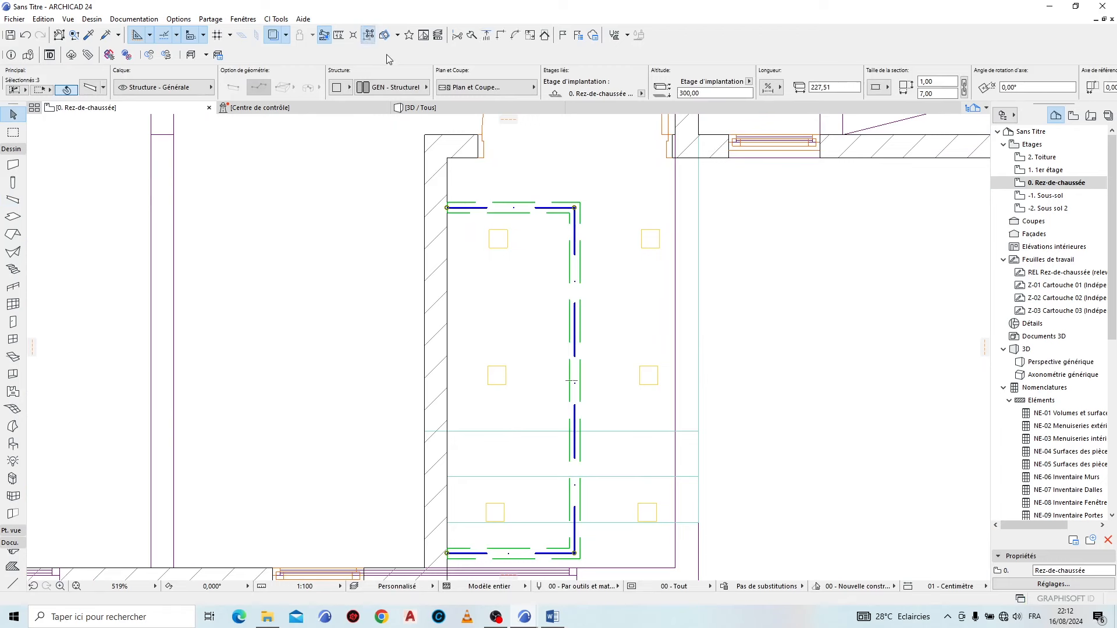
pyautogui.click(576, 327)
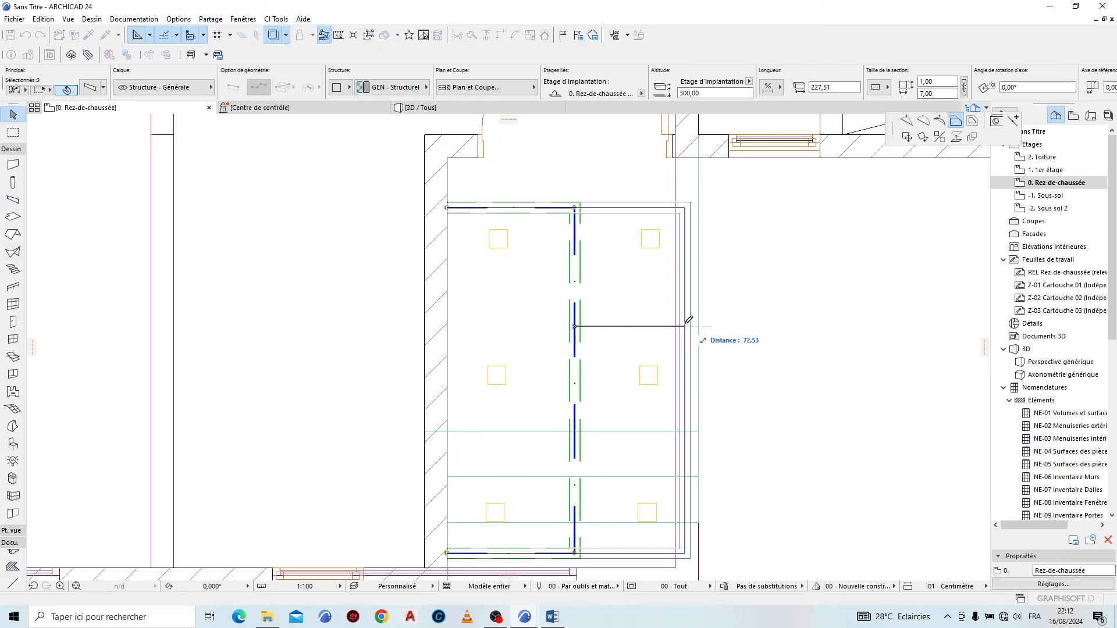
pyautogui.click(626, 319)
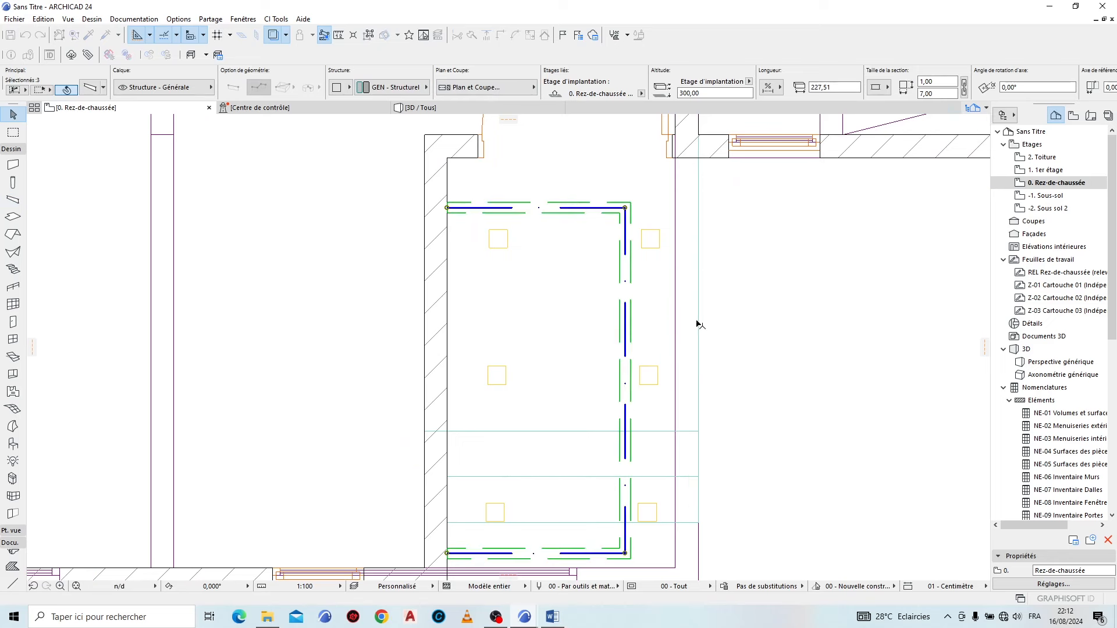
pyautogui.click(837, 323)
# Step: At the rear-wall end of the balcony beam, draw a 1 cm long beam segment with the same settings and select it
pyautogui.scroll(-5, 708, 323)
pyautogui.scroll(6, 602, 280)
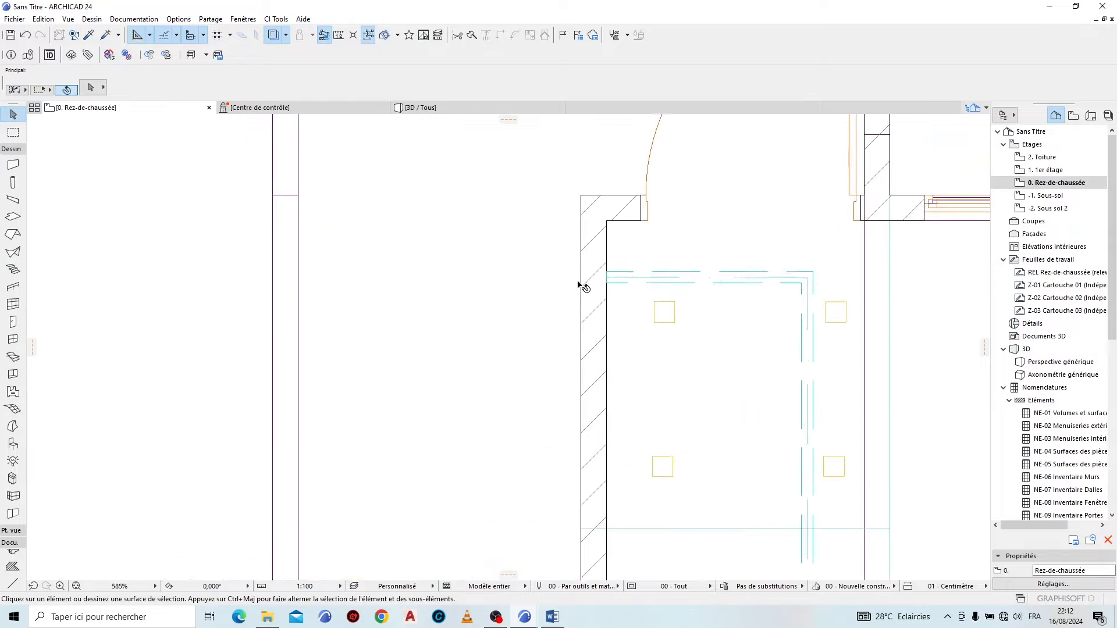
pyautogui.scroll(-4, 580, 284)
pyautogui.scroll(-3, 621, 379)
pyautogui.scroll(12, 414, 242)
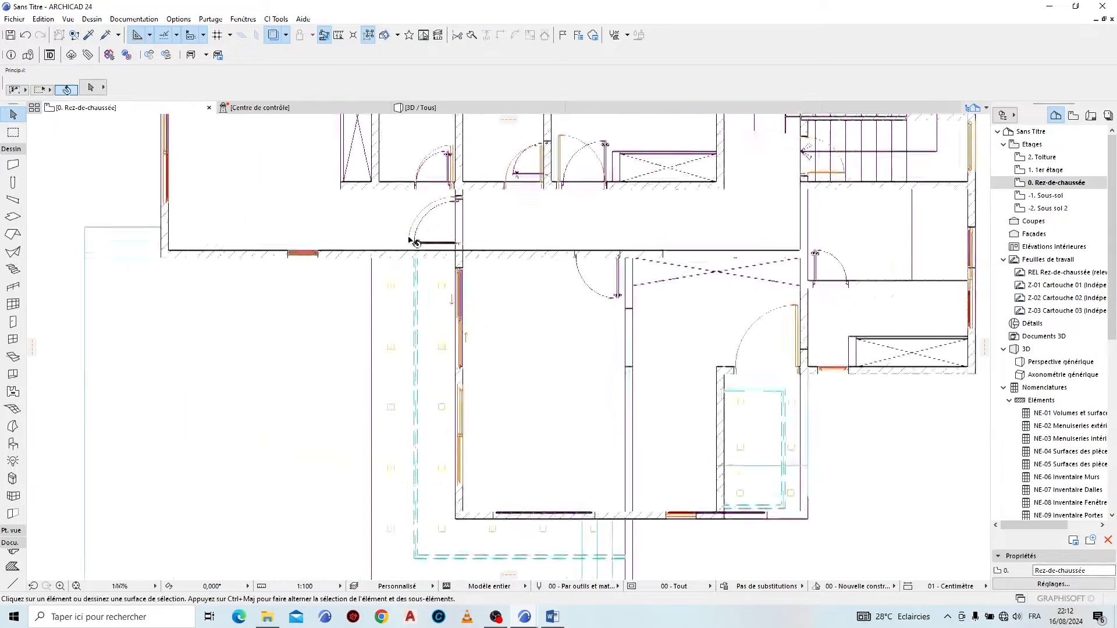
pyautogui.scroll(3, 409, 290)
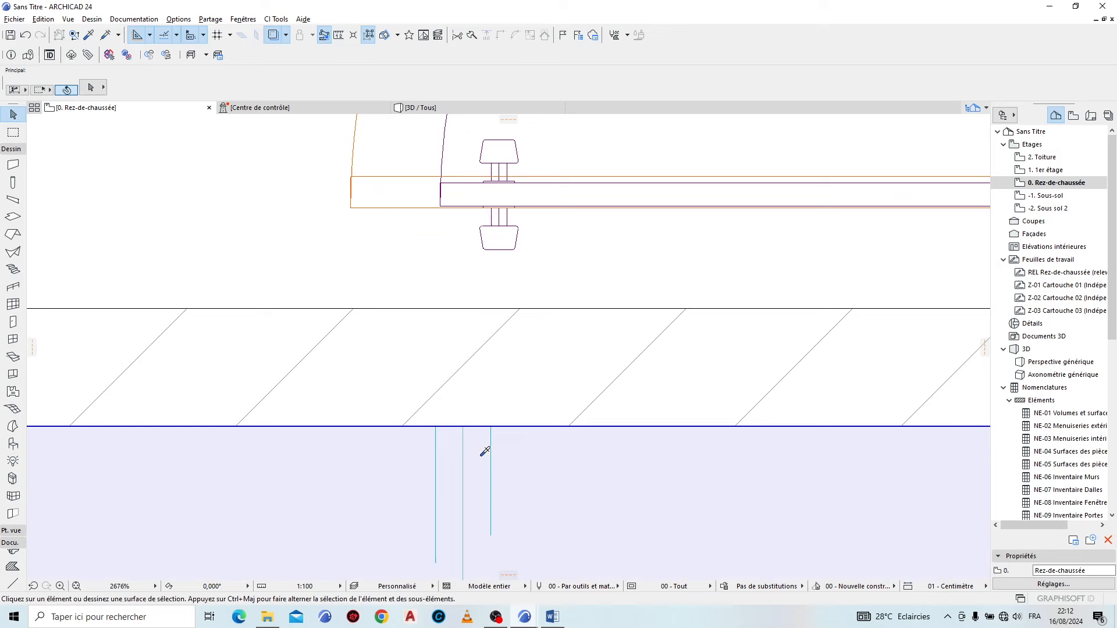
pyautogui.keyDown('alt'); pyautogui.click(529, 406); pyautogui.keyUp('alt')
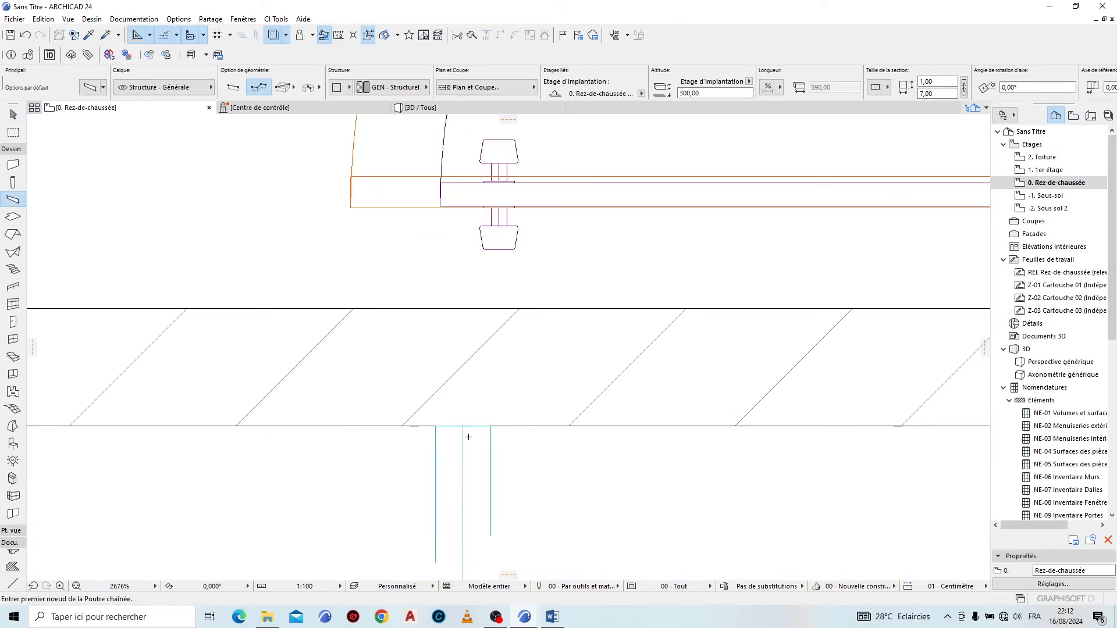
pyautogui.scroll(5, 474, 434)
pyautogui.click(458, 414)
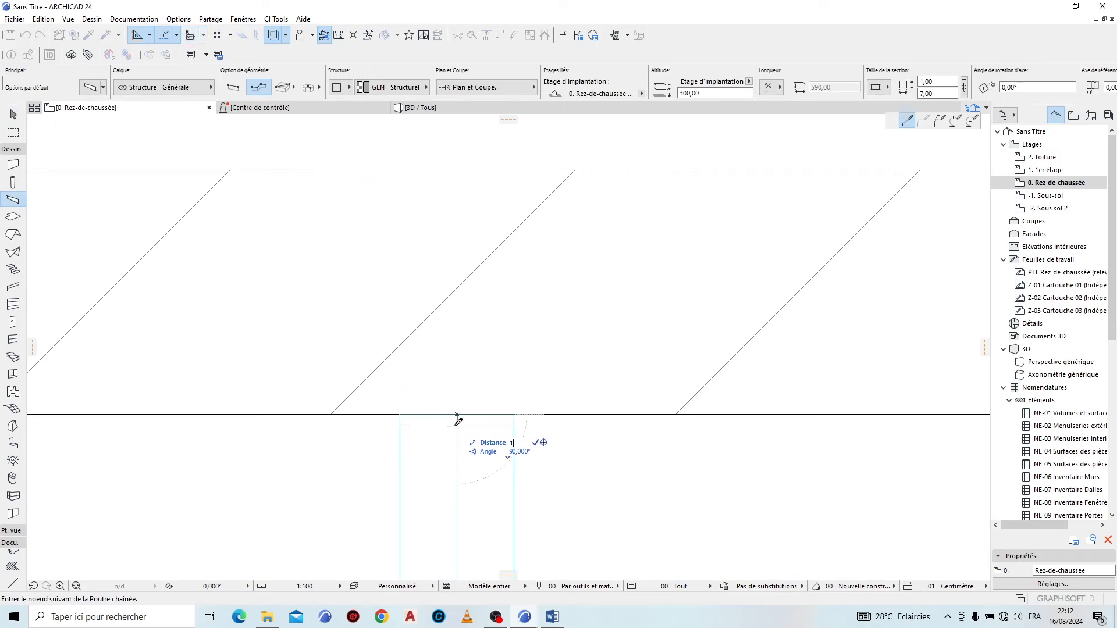
pyautogui.press('Return')
pyautogui.click(457, 430)
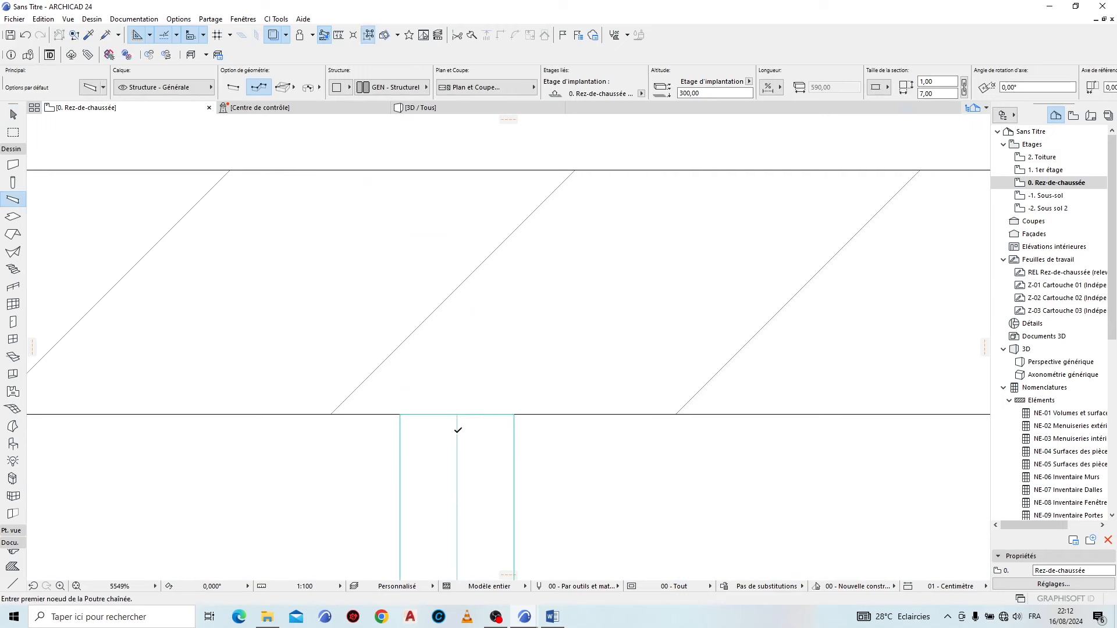
pyautogui.press('Escape')
pyautogui.click(457, 428)
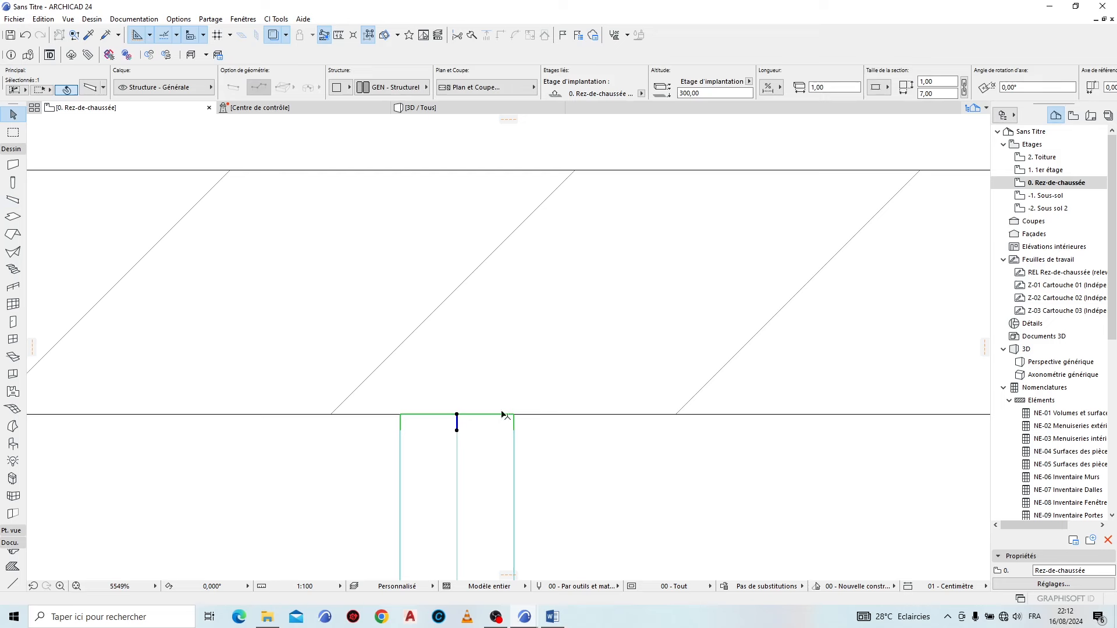
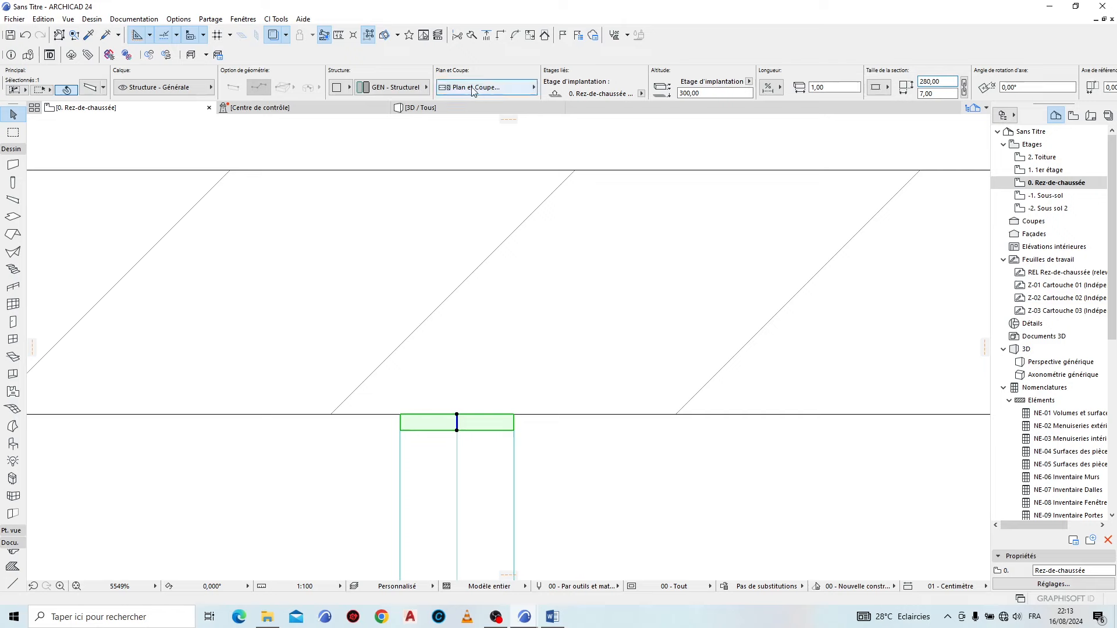
# Step: In the 3D view, stretch the short wall beam below the balcony down to the terrace floor, giving it a height of 300 cm
pyautogui.click(419, 107)
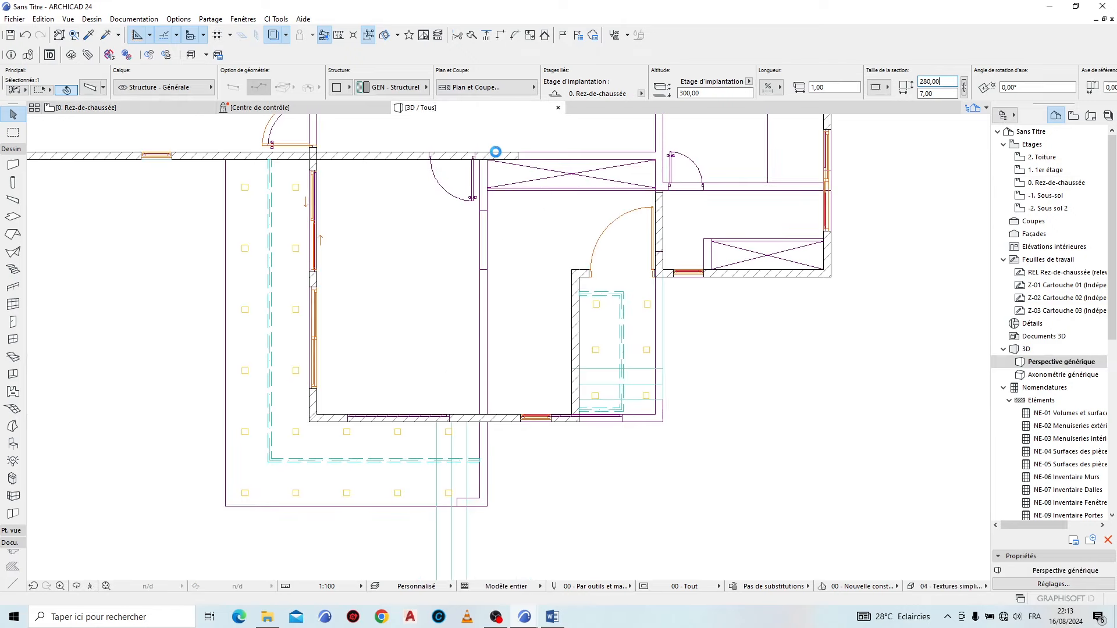
pyautogui.scroll(-5, 646, 349)
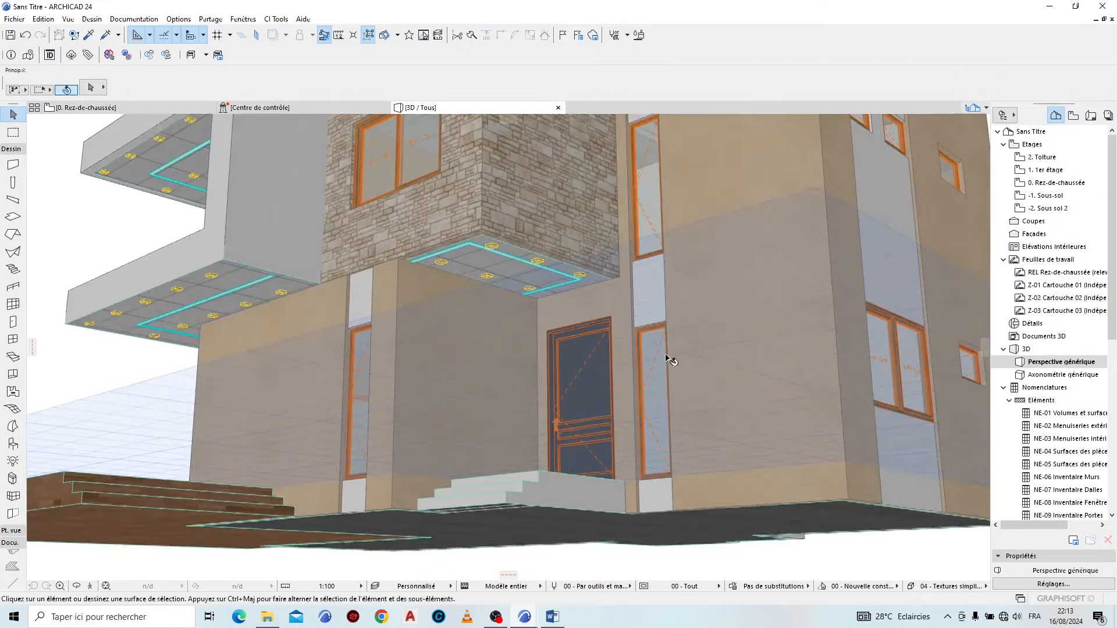
pyautogui.keyDown('shift'); pyautogui.moveTo(290, 362); pyautogui.dragTo(285, 363, button='middle'); pyautogui.keyUp('shift')
pyautogui.scroll(10, 285, 363)
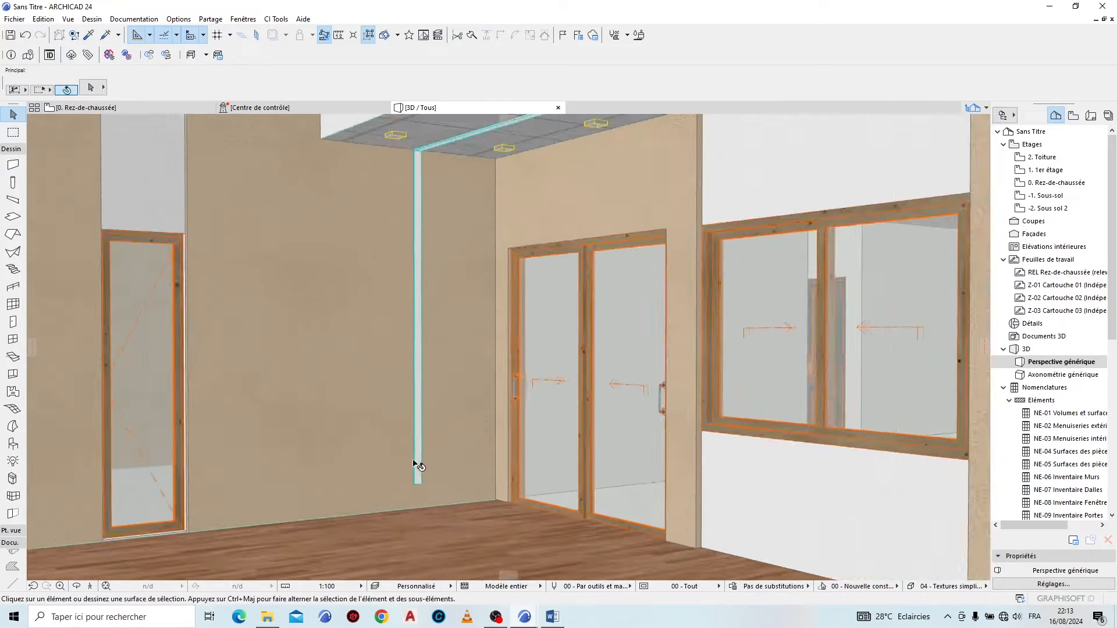
pyautogui.scroll(3, 417, 464)
pyautogui.click(411, 446)
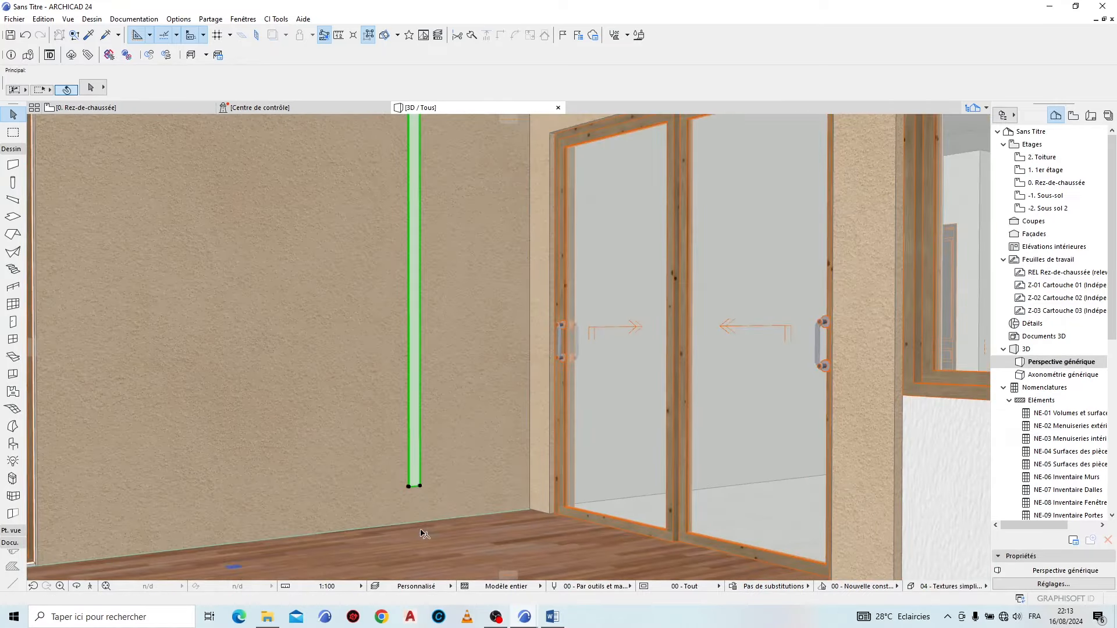
pyautogui.scroll(3, 415, 442)
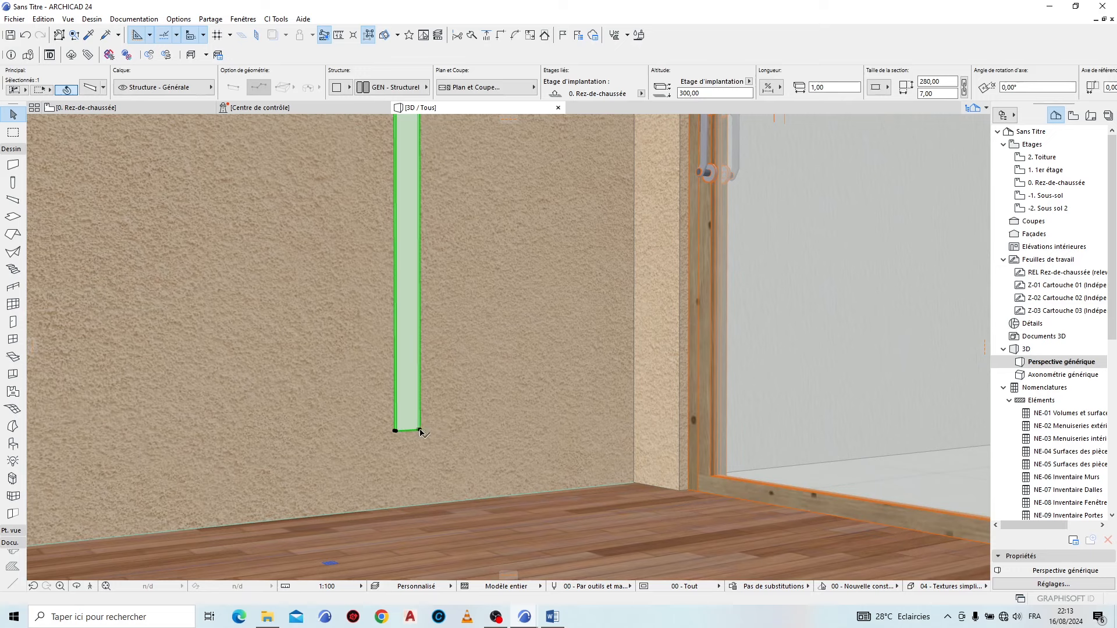
pyautogui.click(420, 430)
pyautogui.click(470, 374)
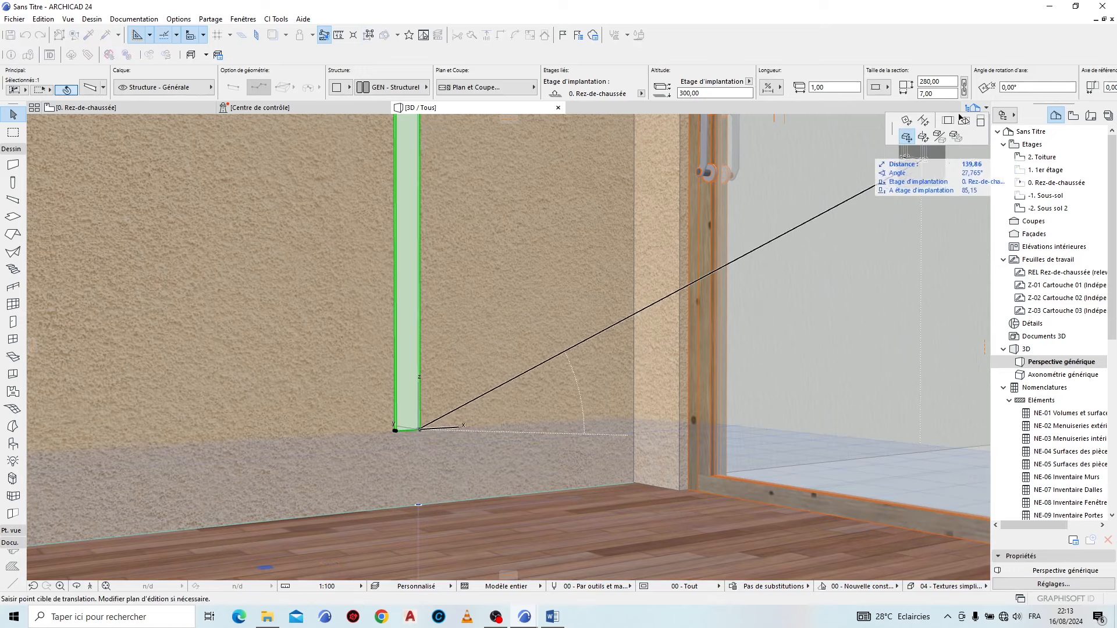
pyautogui.click(982, 120)
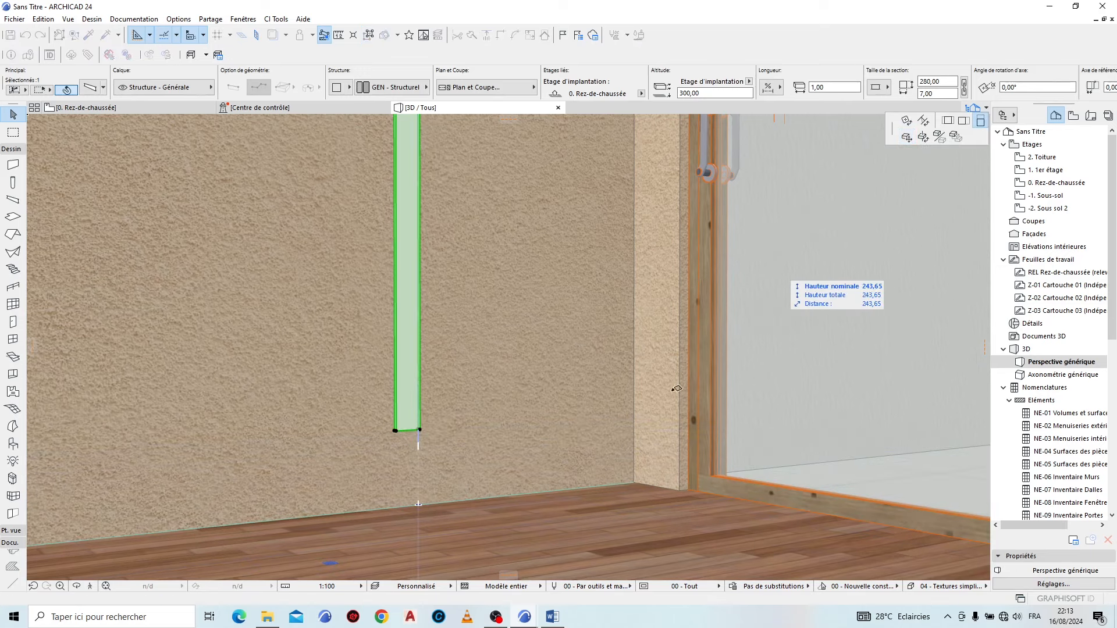
pyautogui.click(590, 492)
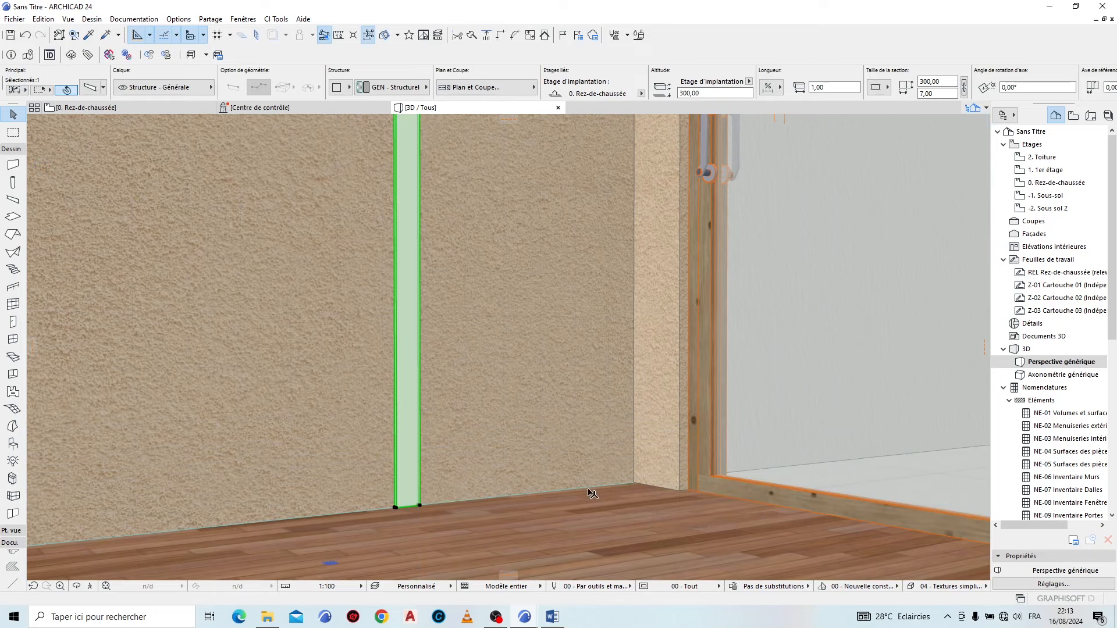
# Step: Copy the vertical wall strip straight up by 280 cm, from the balcony level to the underside of the upper overhang
pyautogui.hotkey('ctrl', 'shift', 'd')
pyautogui.scroll(-5, 363, 507)
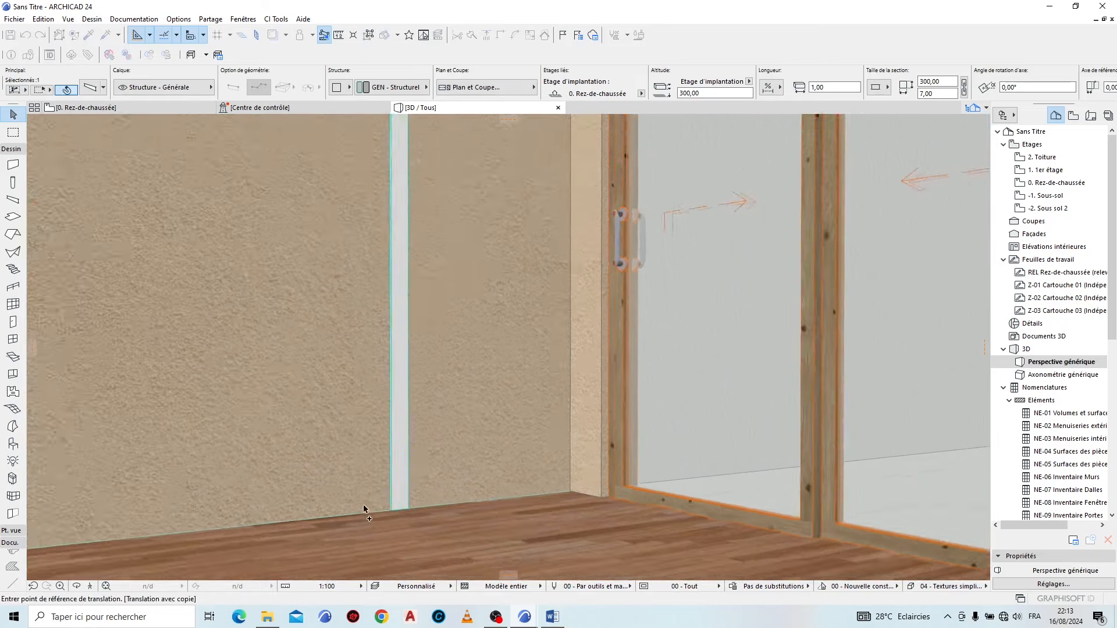
pyautogui.scroll(-3, 318, 466)
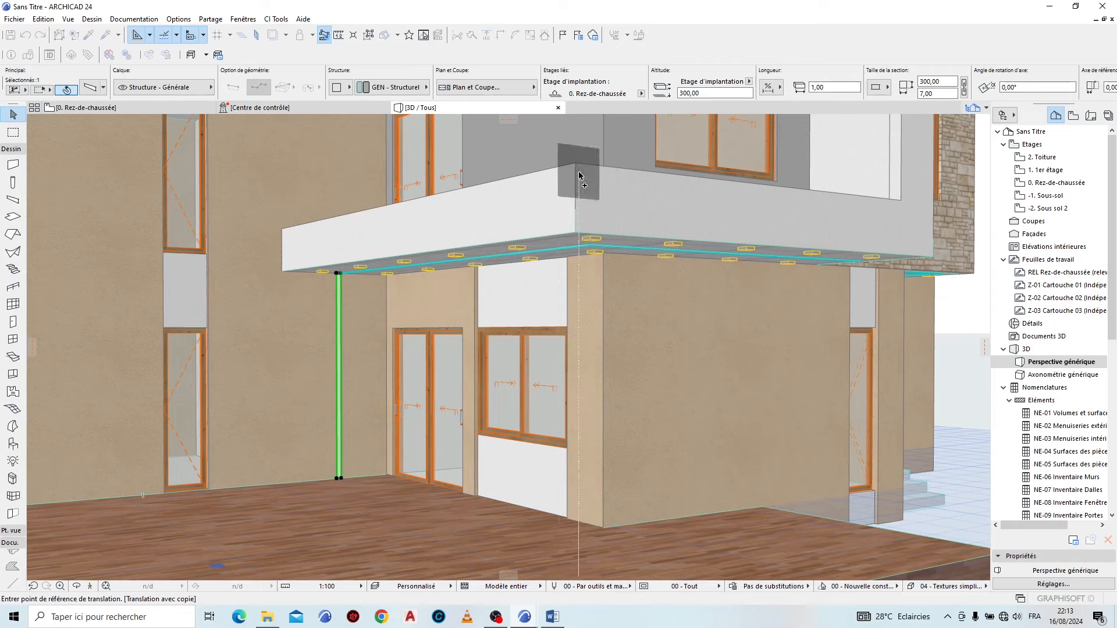
pyautogui.click(576, 167)
pyautogui.scroll(-5, 576, 349)
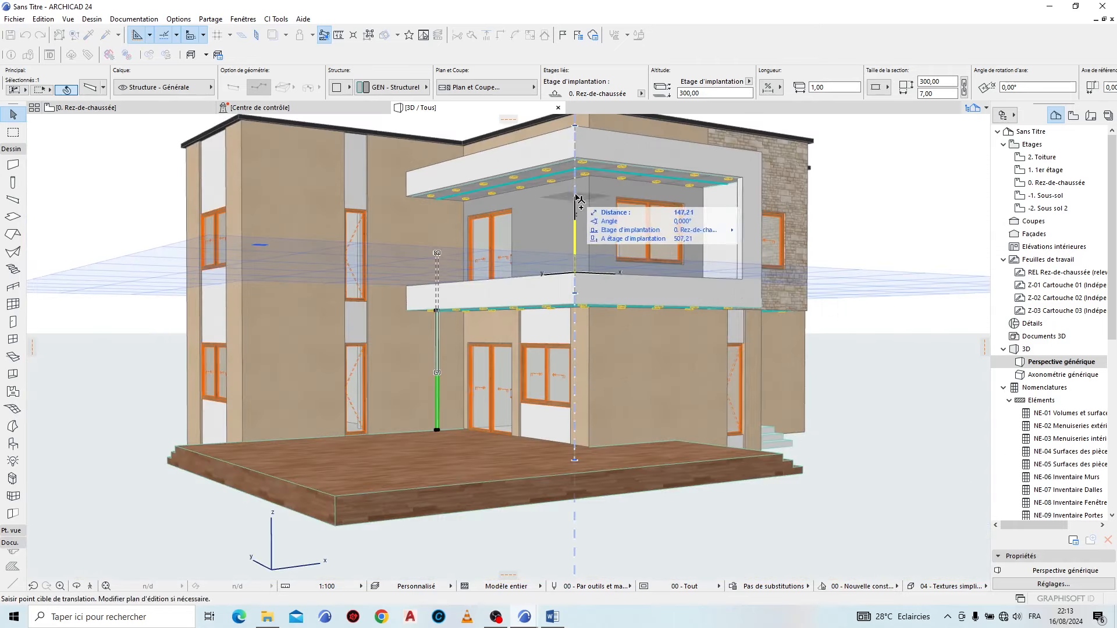
pyautogui.click(579, 157)
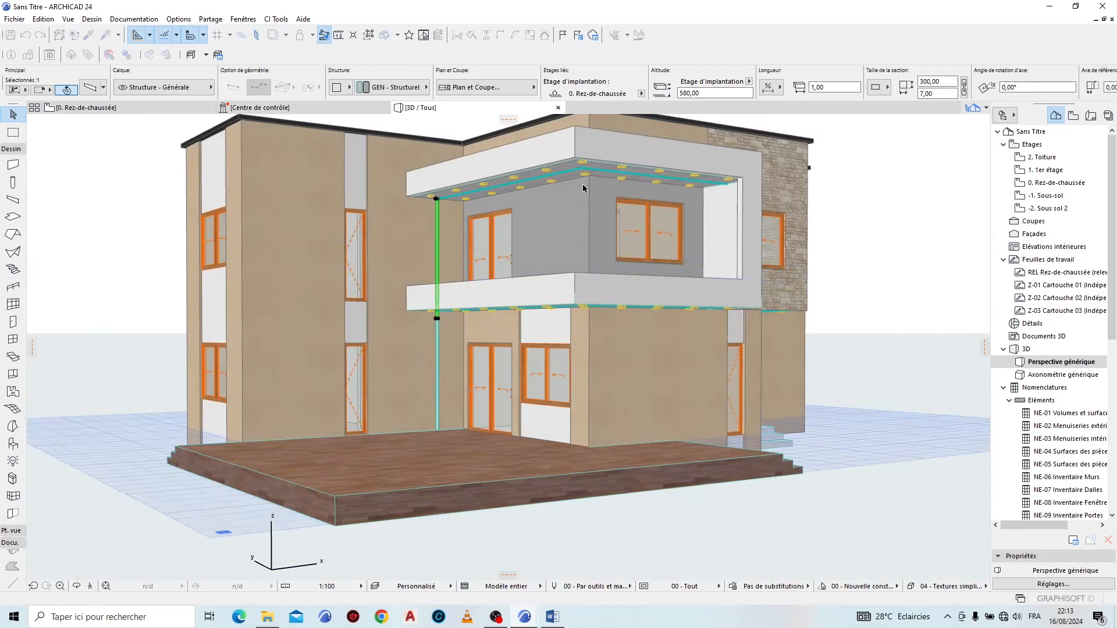
pyautogui.press('Escape')
pyautogui.moveTo(557, 265); pyautogui.dragTo(343, 286, button='middle')
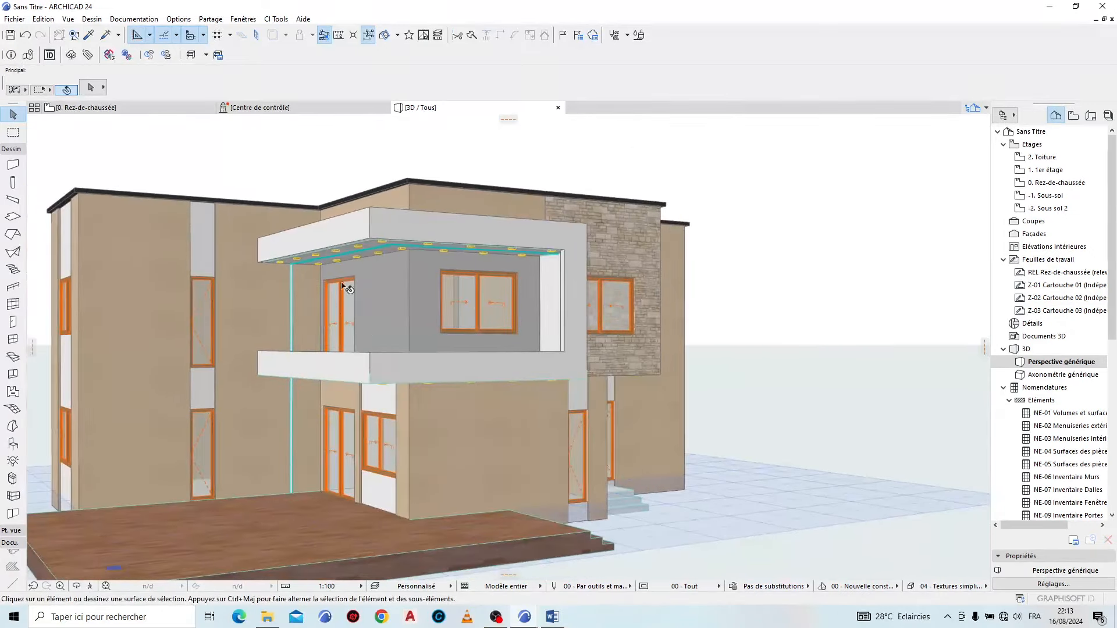
# Step: In the ground-floor plan, copy the vertical strip to the entrance porch, onto the inner end of the U-shaped beam at the side wall
pyautogui.click(159, 109)
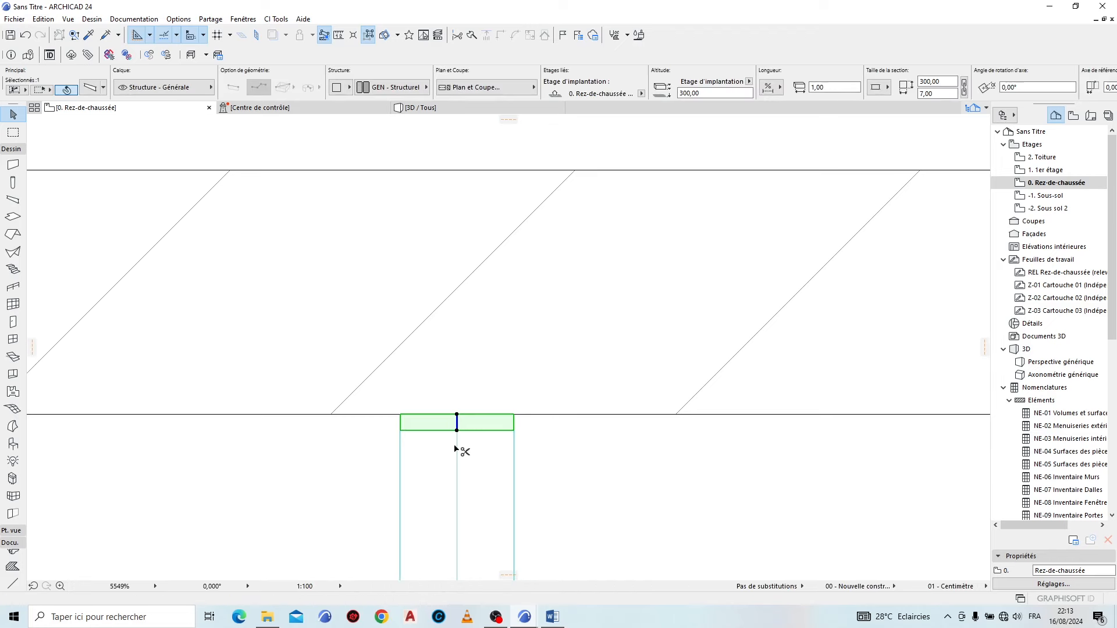
pyautogui.scroll(1, 455, 445)
pyautogui.click(458, 428)
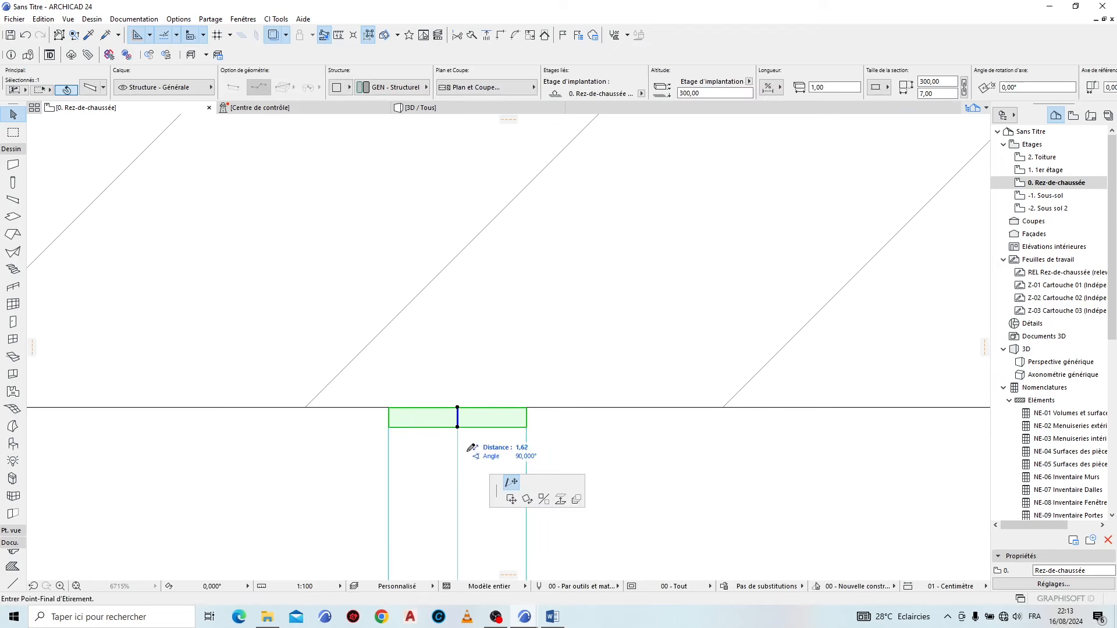
pyautogui.press('Escape')
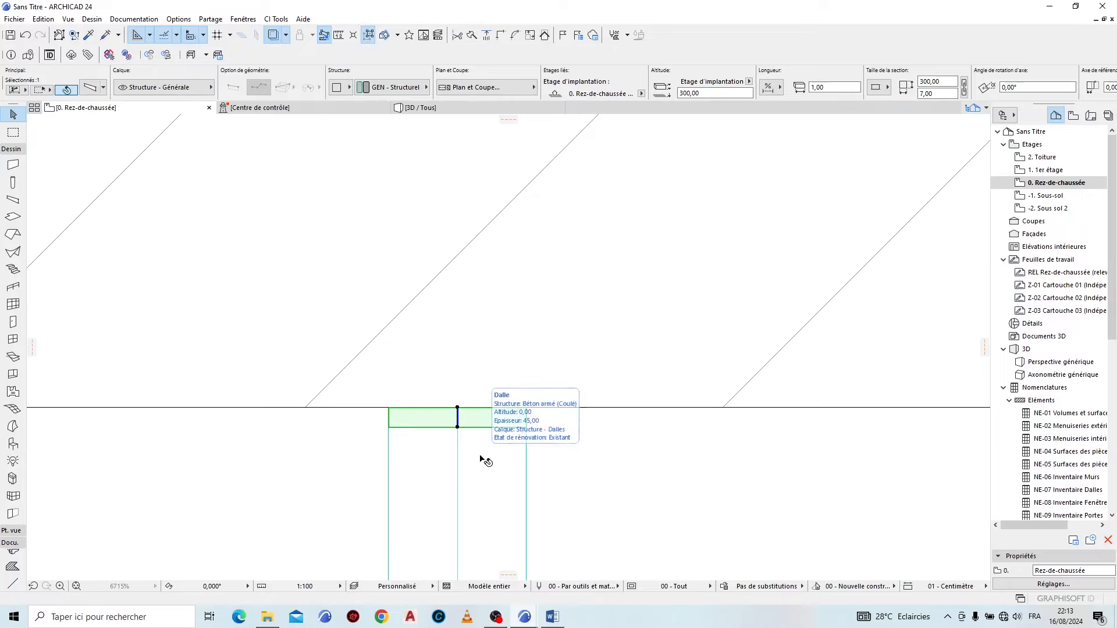
pyautogui.hotkey('ctrl', 'd')
pyautogui.click(459, 426)
pyautogui.scroll(-10, 301, 404)
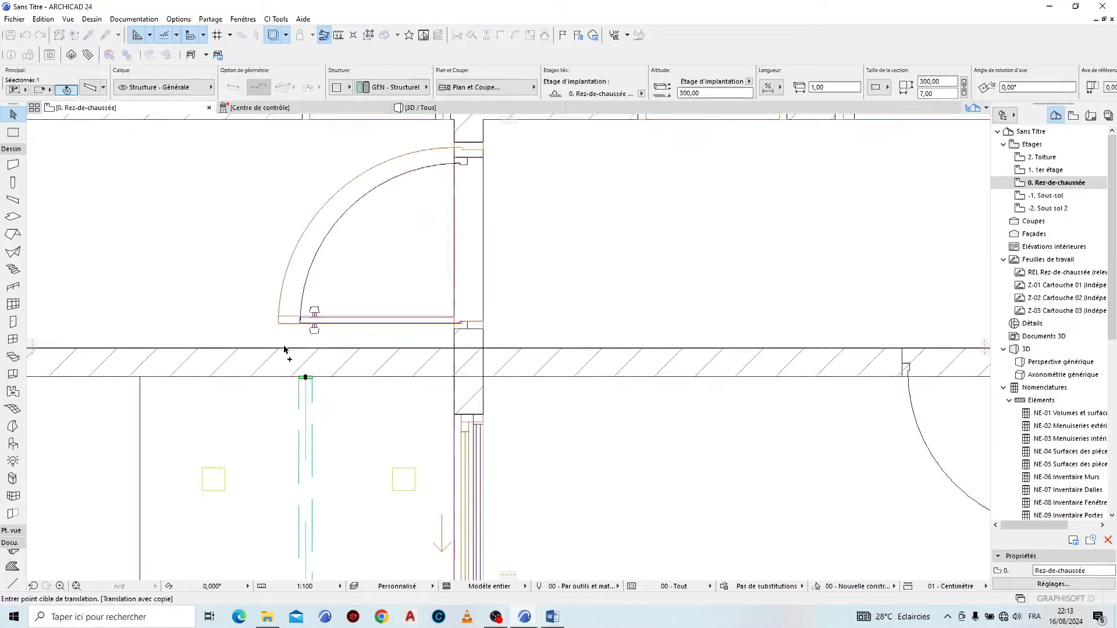
pyautogui.scroll(10, 473, 334)
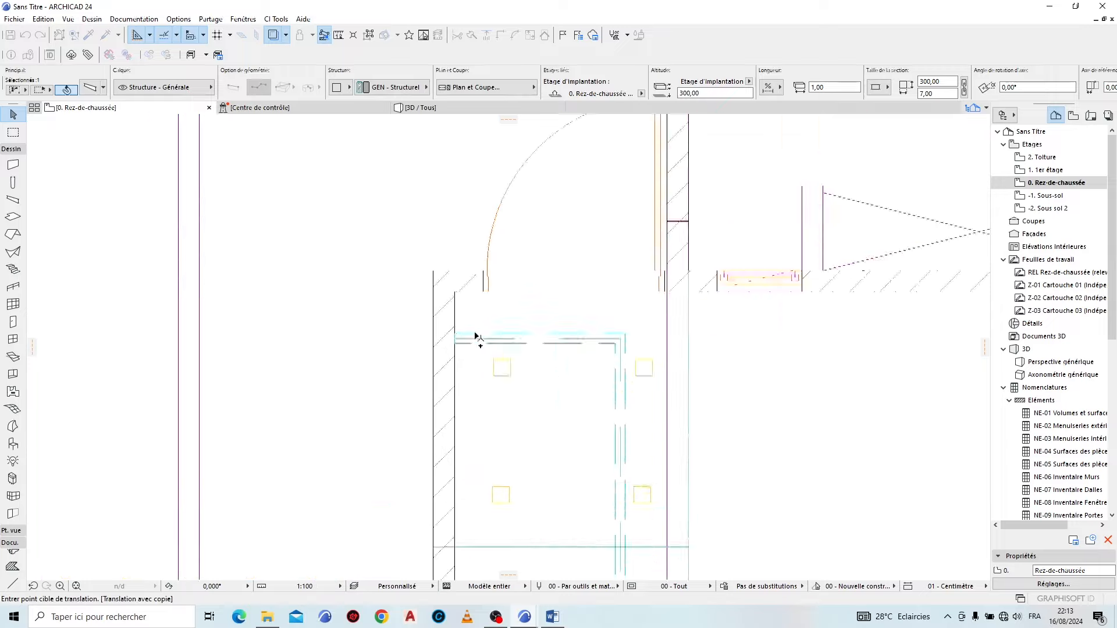
pyautogui.click(425, 364)
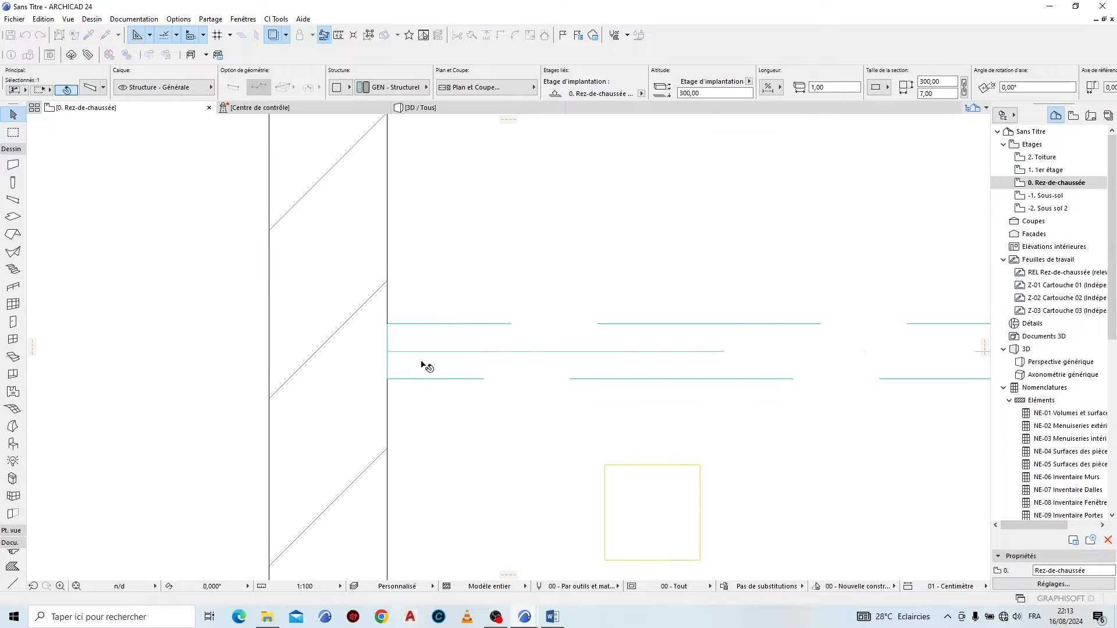
# Step: Rotate the copied strip 90° about its axis end and move it 3.5 cm so it sits flush against the porch wall
pyautogui.scroll(3, 416, 358)
pyautogui.hotkey('ctrl', 'e')
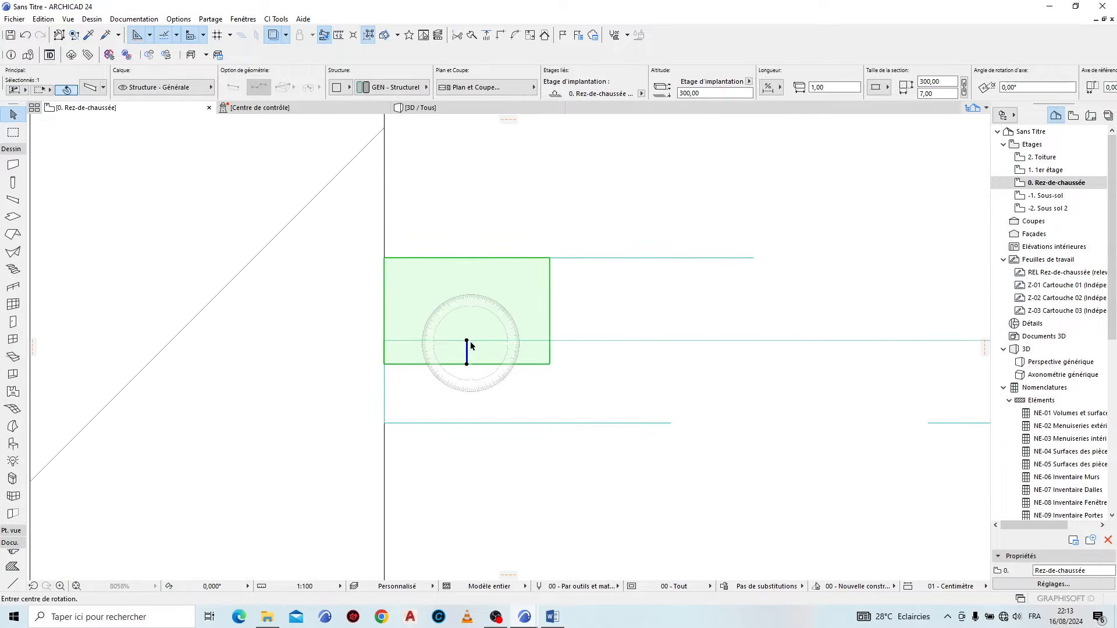
pyautogui.click(466, 340)
pyautogui.click(512, 365)
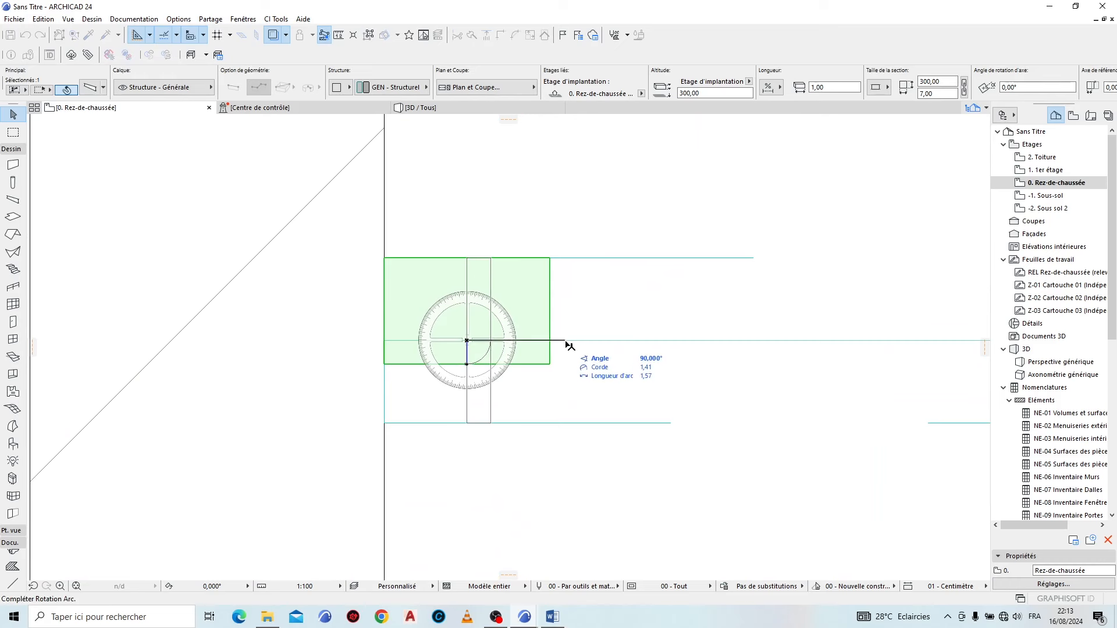
pyautogui.click(570, 342)
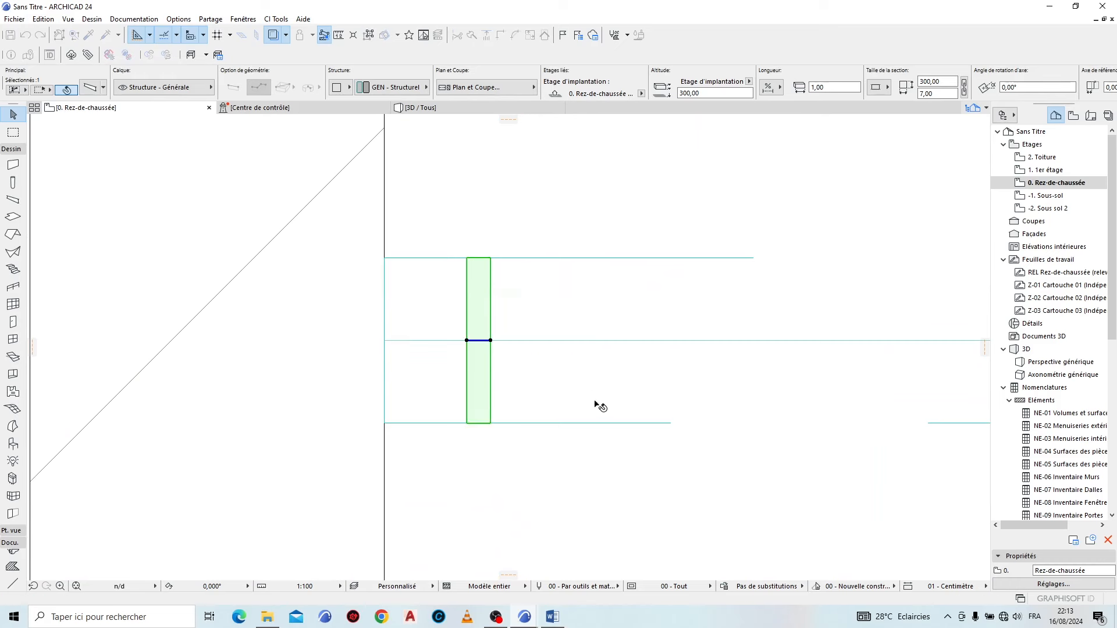
pyautogui.click(467, 340)
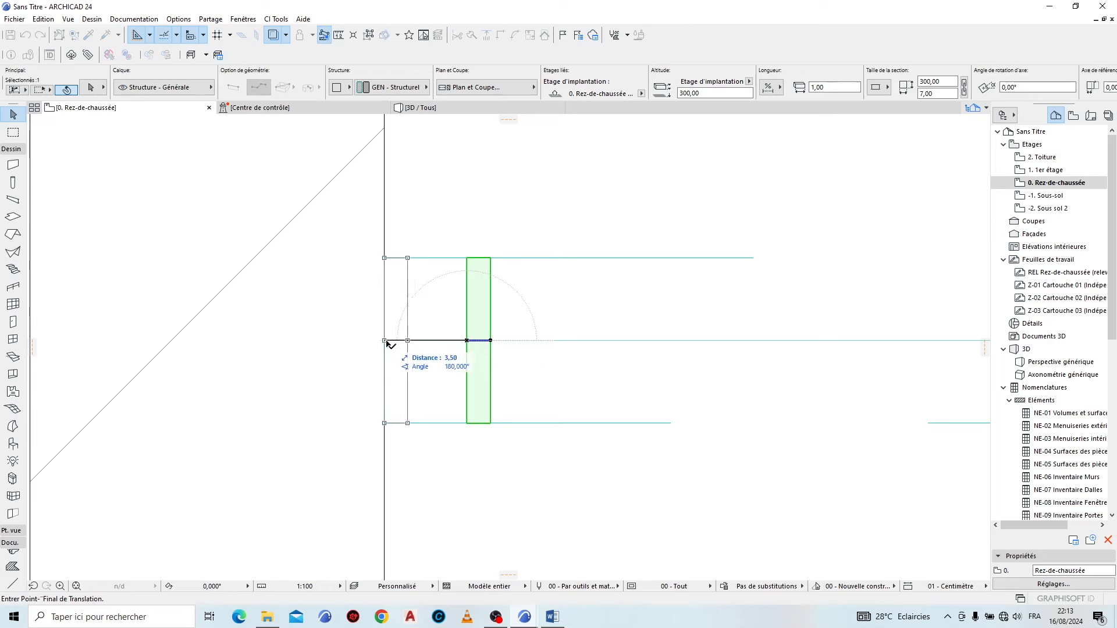
pyautogui.click(384, 340)
# Step: Copy the strip along the porch wall to the outer end of the U-shaped beam
pyautogui.hotkey('ctrl', 'd')
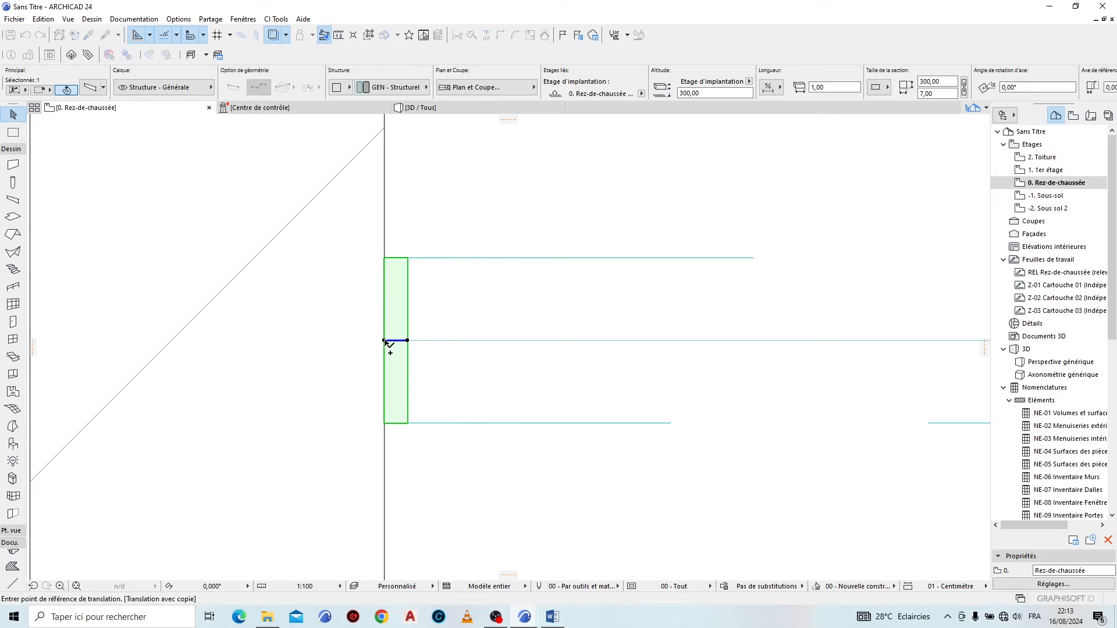
pyautogui.click(383, 341)
pyautogui.scroll(-5, 483, 186)
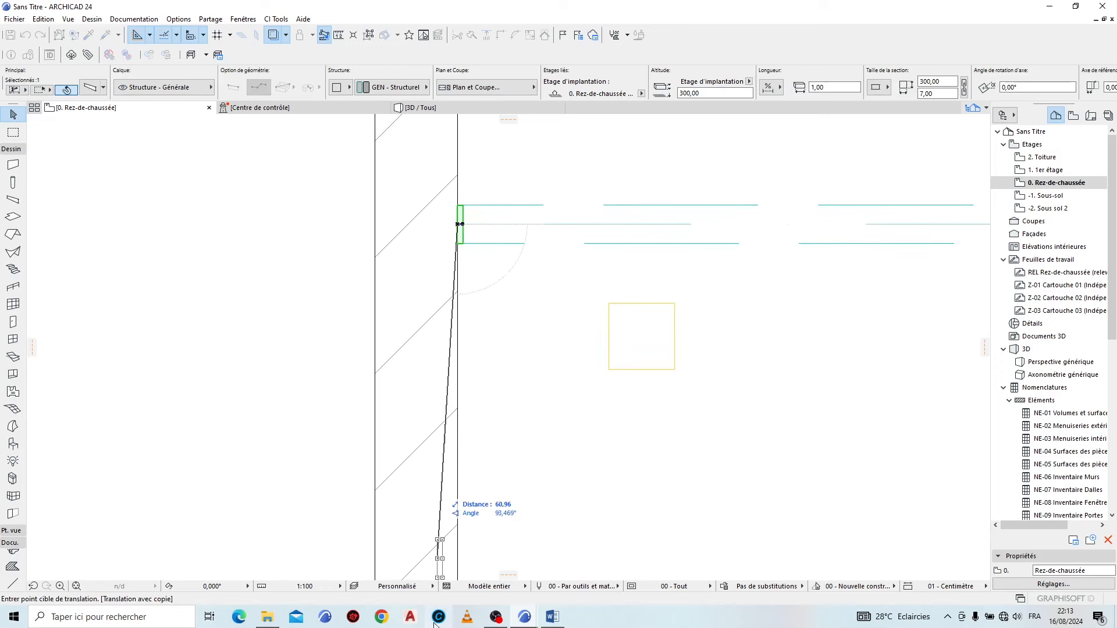
pyautogui.scroll(-5, 416, 203)
pyautogui.moveTo(433, 429); pyautogui.dragTo(449, 207, button='middle')
pyautogui.scroll(1, 451, 342)
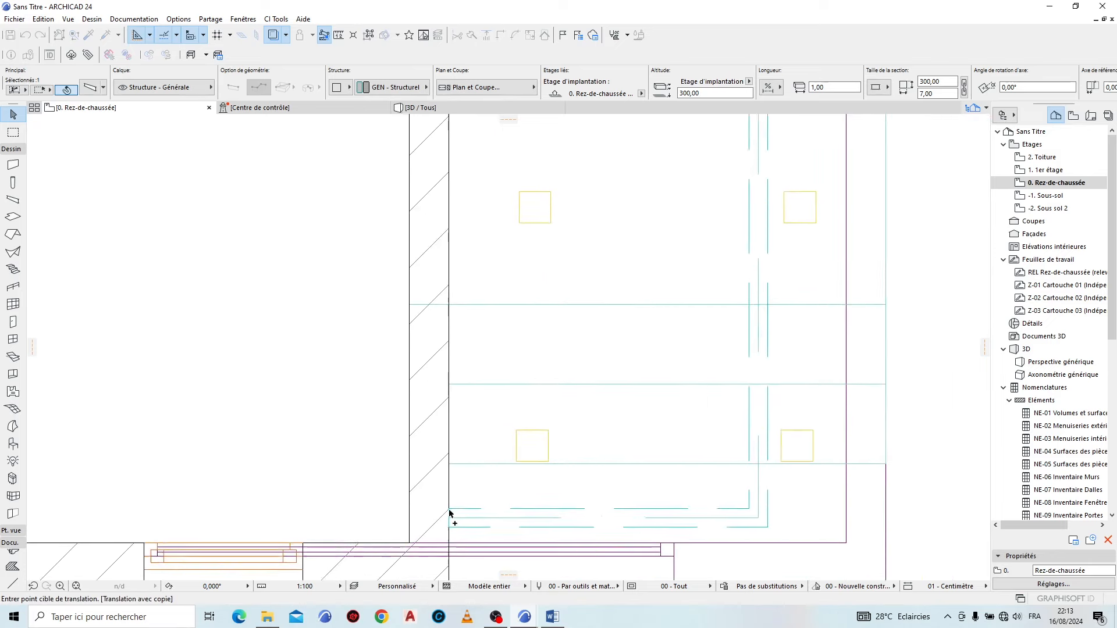
pyautogui.scroll(3, 450, 513)
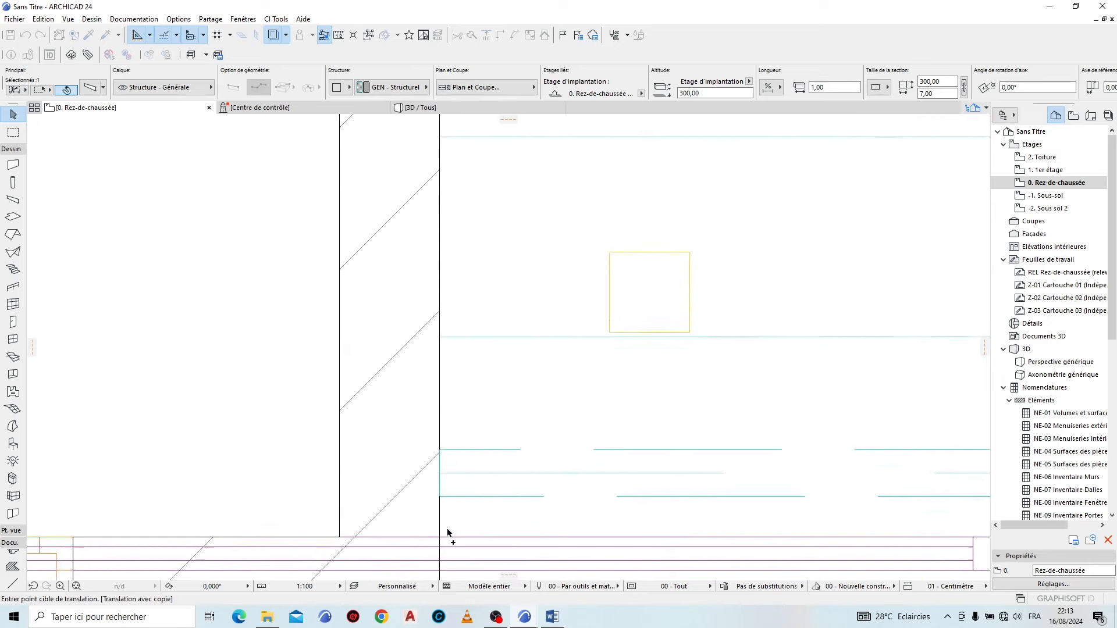
pyautogui.click(428, 389)
# Step: In the 3D view, stretch the outer porch strip beside the steps down to the ground, giving it a height of 345 cm
pyautogui.press('F3')
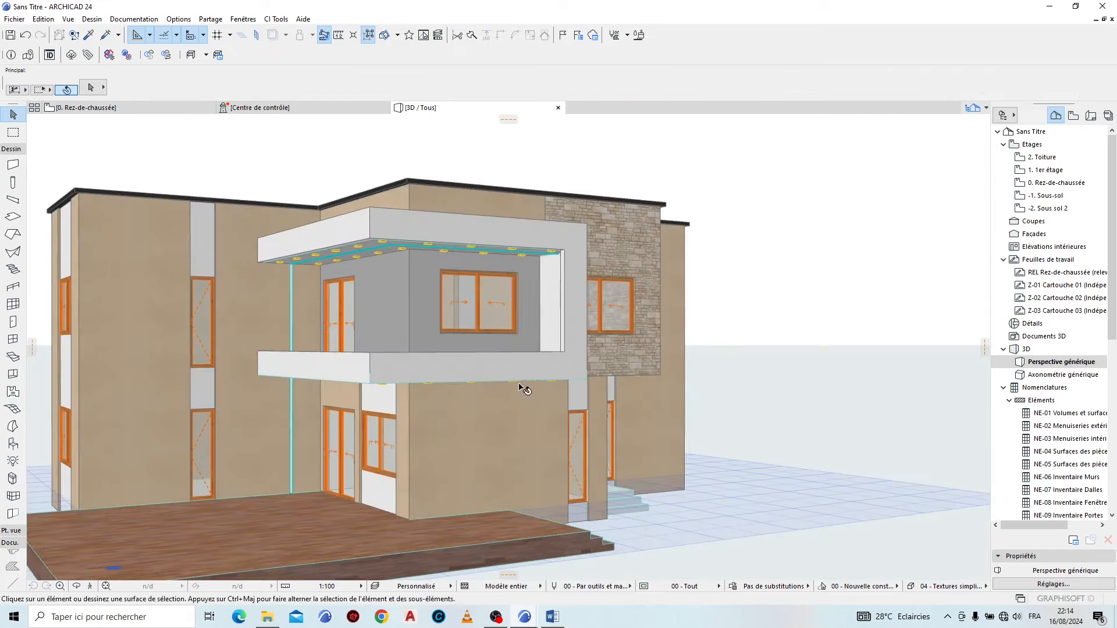
pyautogui.scroll(-3, 519, 381)
pyautogui.scroll(1, 536, 417)
pyautogui.keyDown('shift'); pyautogui.moveTo(536, 417); pyautogui.dragTo(295, 458, button='middle'); pyautogui.keyUp('shift')
pyautogui.scroll(6, 573, 475)
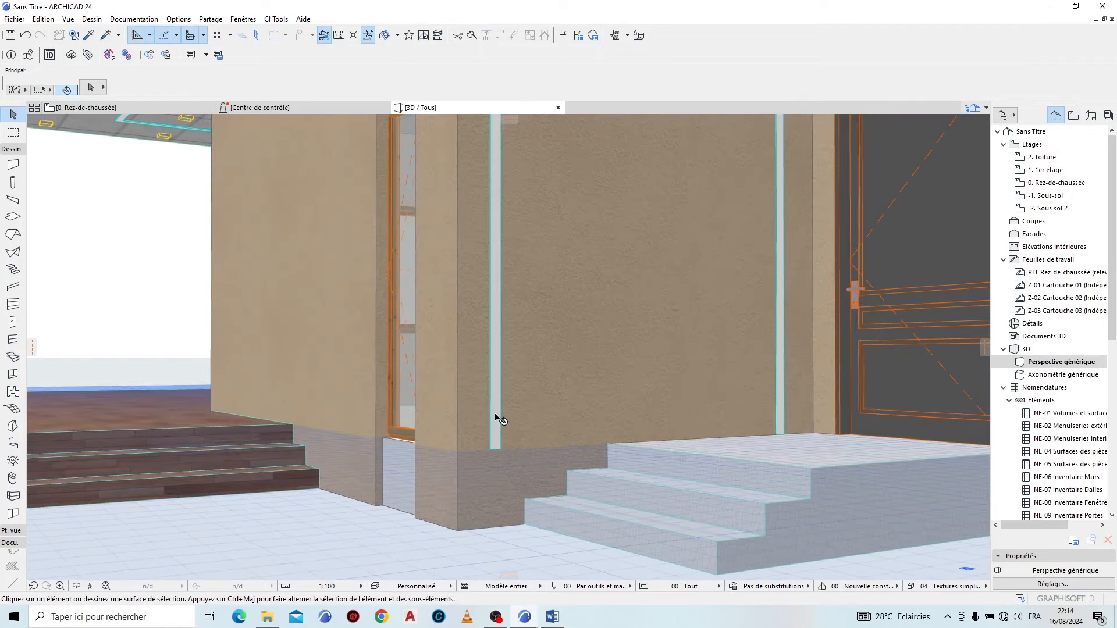
pyautogui.click(499, 418)
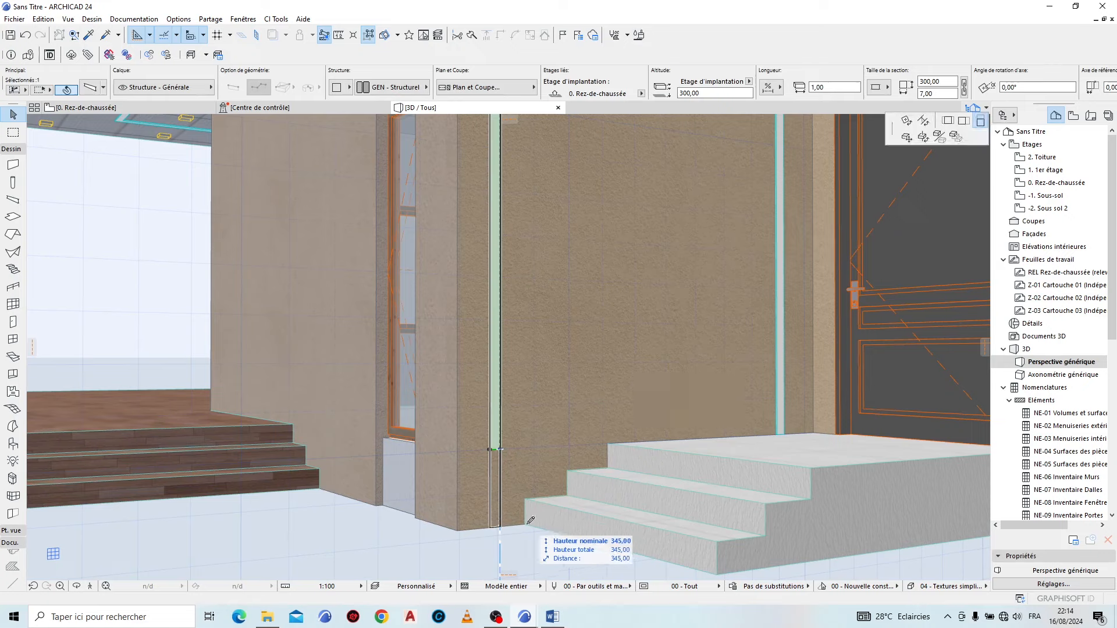
pyautogui.click(498, 528)
pyautogui.press('Escape')
# Step: Examine the vertical strips and overhang beams from several sides of the house in the 3D view
pyautogui.scroll(-8, 405, 548)
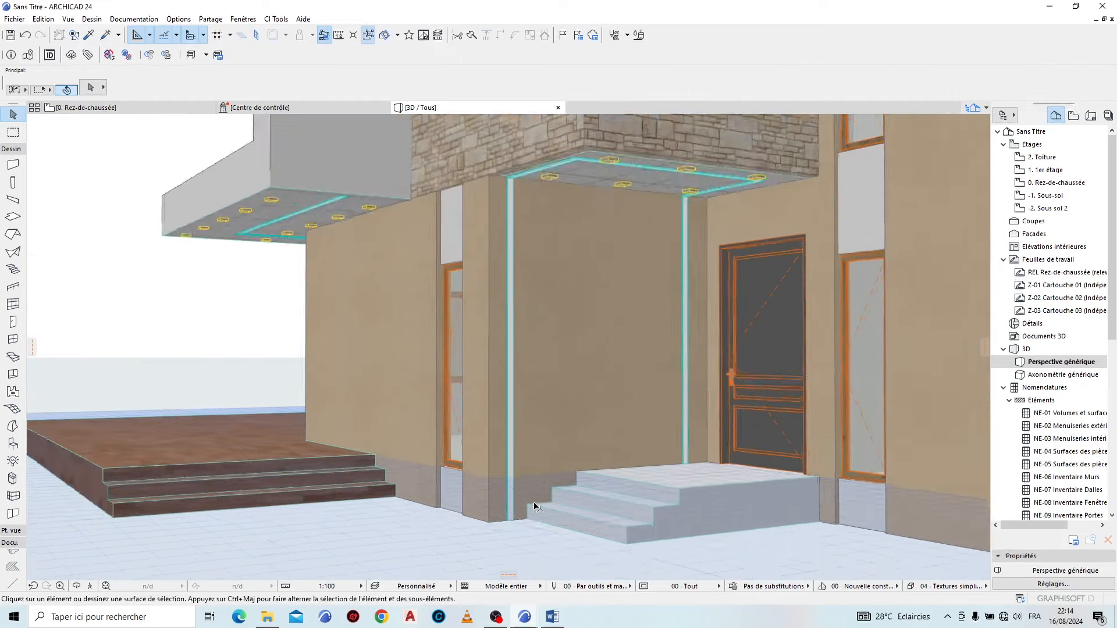
pyautogui.keyDown('shift'); pyautogui.moveTo(384, 470); pyautogui.dragTo(247, 386, button='middle'); pyautogui.keyUp('shift')
pyautogui.scroll(-5, 918, 438)
pyautogui.scroll(-4, 796, 472)
pyautogui.scroll(2, 533, 430)
pyautogui.keyDown('shift'); pyautogui.moveTo(443, 415); pyautogui.dragTo(880, 444, button='middle'); pyautogui.keyUp('shift')
pyautogui.scroll(-2, 880, 443)
pyautogui.keyDown('shift'); pyautogui.moveTo(258, 400); pyautogui.dragTo(273, 360, button='middle'); pyautogui.keyUp('shift')
# Step: In the ground-floor plan, set the trace reference to the storey below the current one
pyautogui.click(159, 108)
pyautogui.scroll(-8, 402, 295)
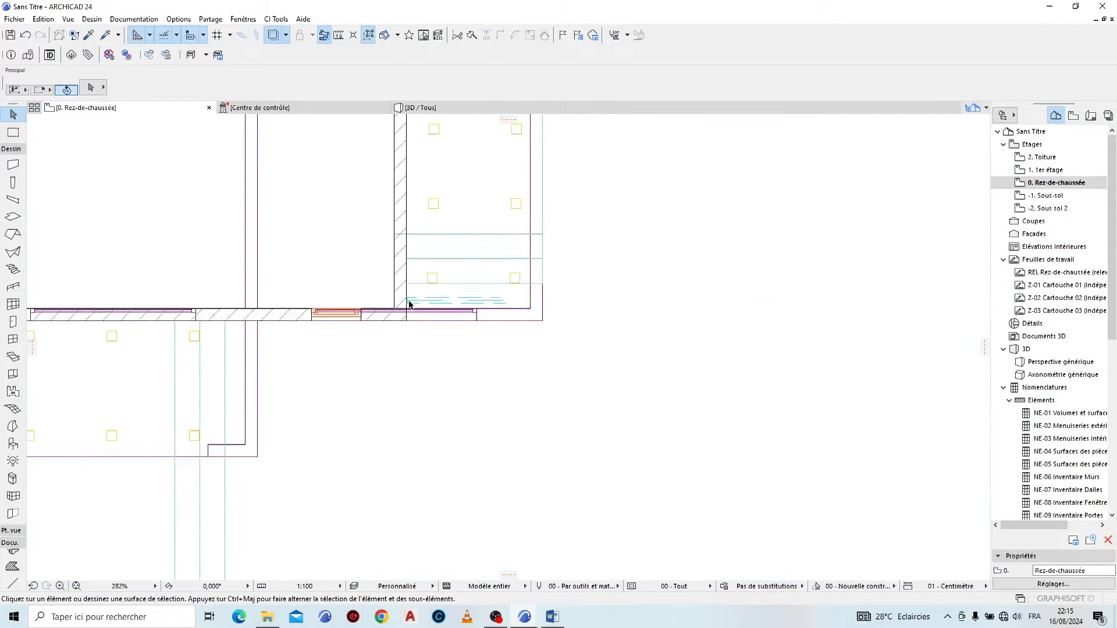
pyautogui.scroll(2, 349, 233)
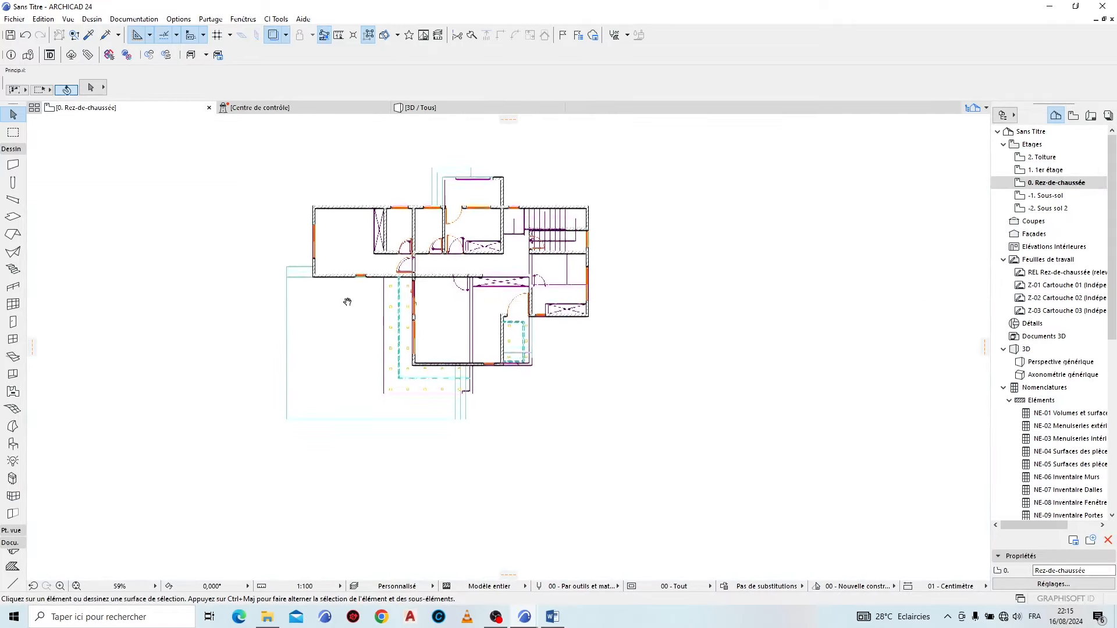
pyautogui.click(286, 36)
pyautogui.moveTo(314, 54)
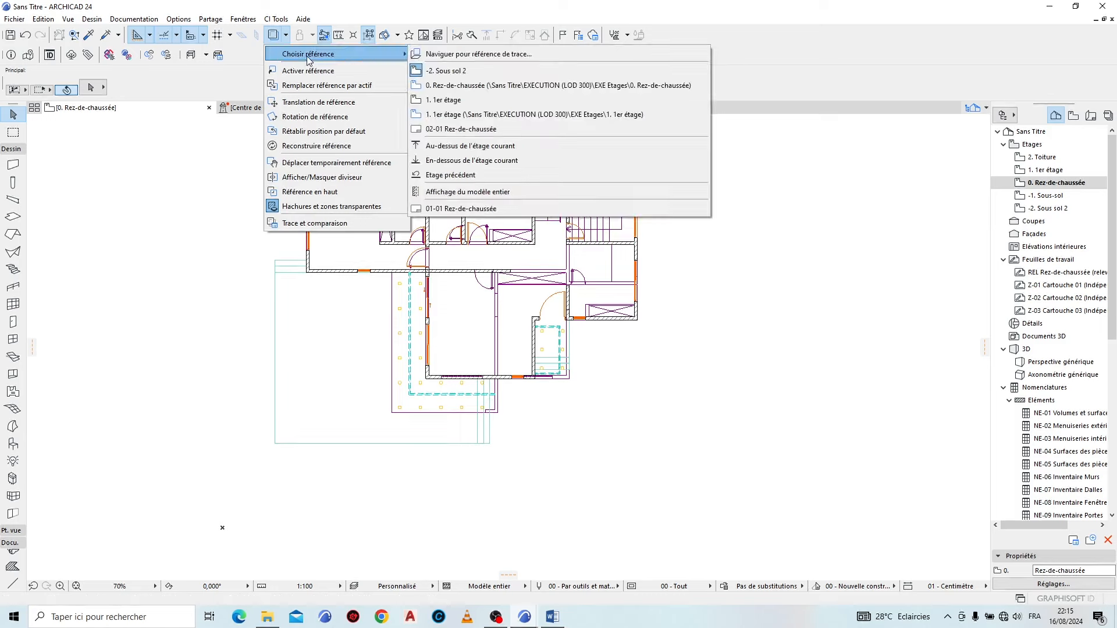
pyautogui.click(471, 163)
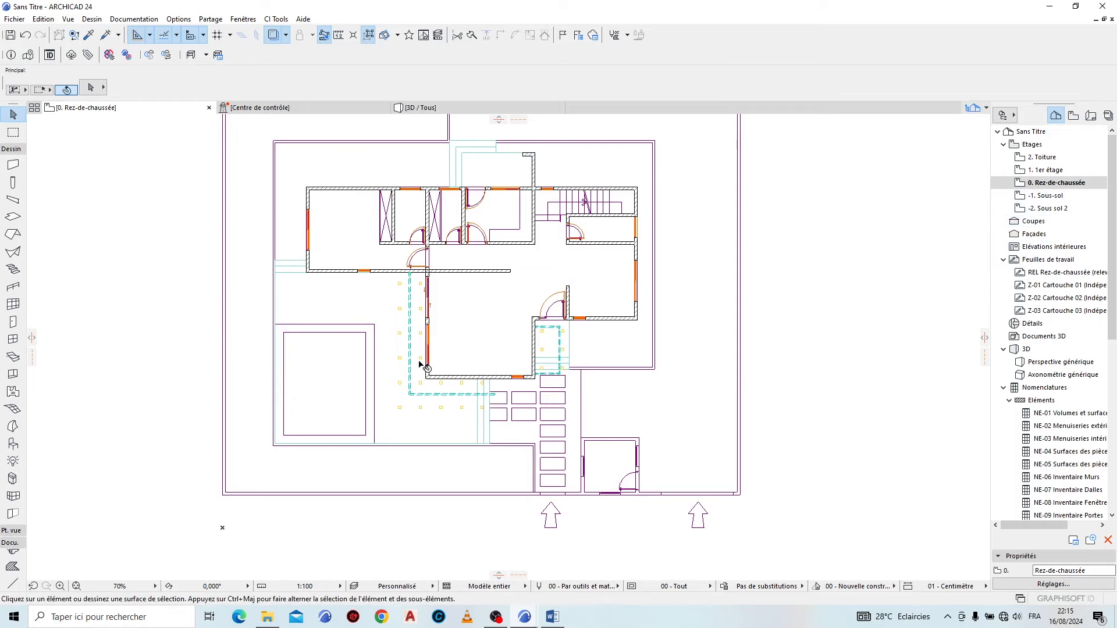
# Step: Examine the traced site plan around the terrace slab and the pool outline
pyautogui.scroll(-3, 422, 365)
pyautogui.scroll(3, 308, 369)
pyautogui.scroll(-4, 371, 299)
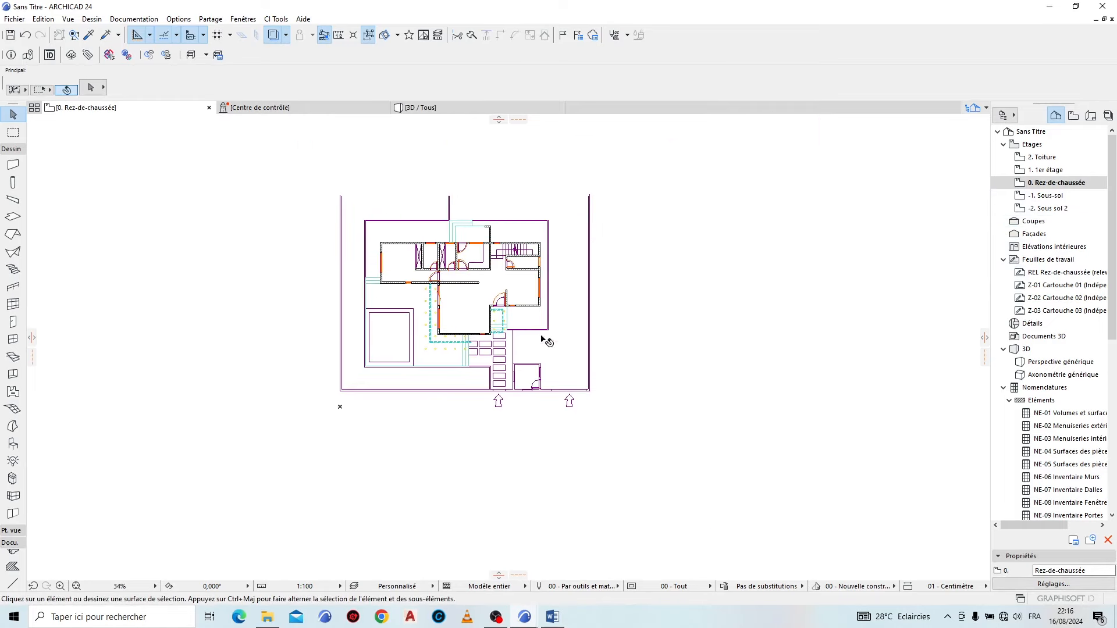
pyautogui.scroll(3, 464, 217)
pyautogui.click(308, 366)
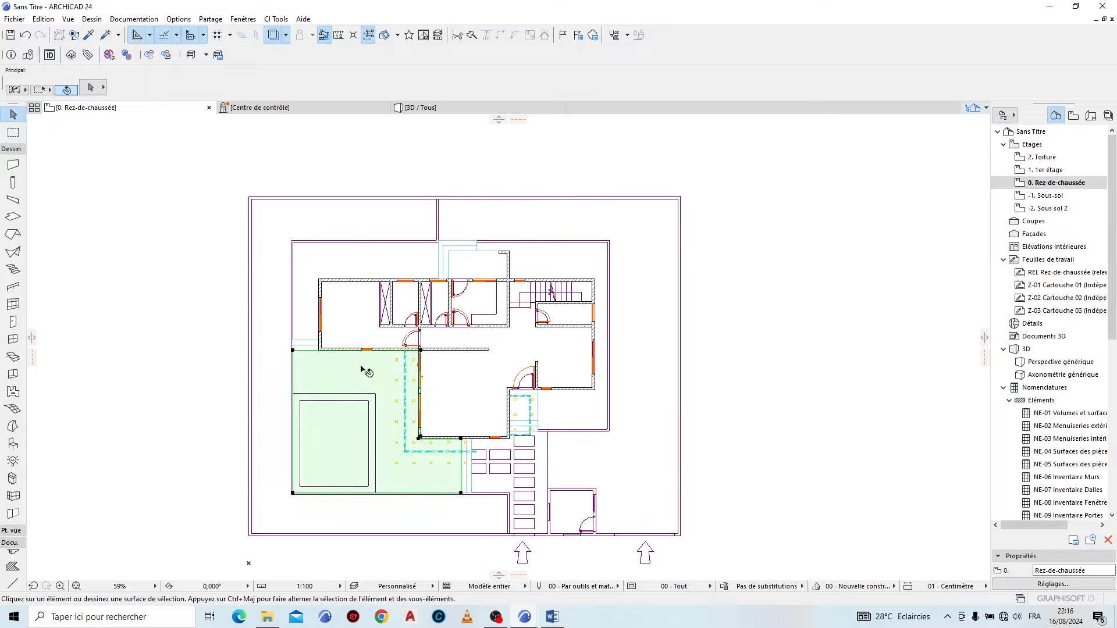
pyautogui.scroll(3, 407, 501)
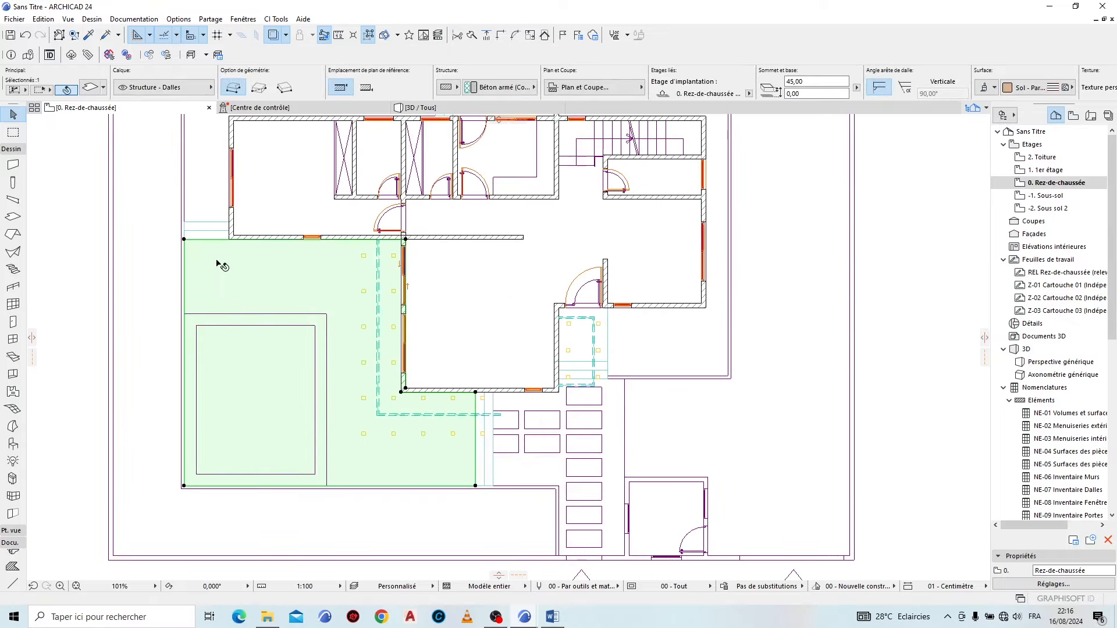
pyautogui.press('Escape')
pyautogui.scroll(-3, 523, 360)
pyautogui.scroll(5, 549, 311)
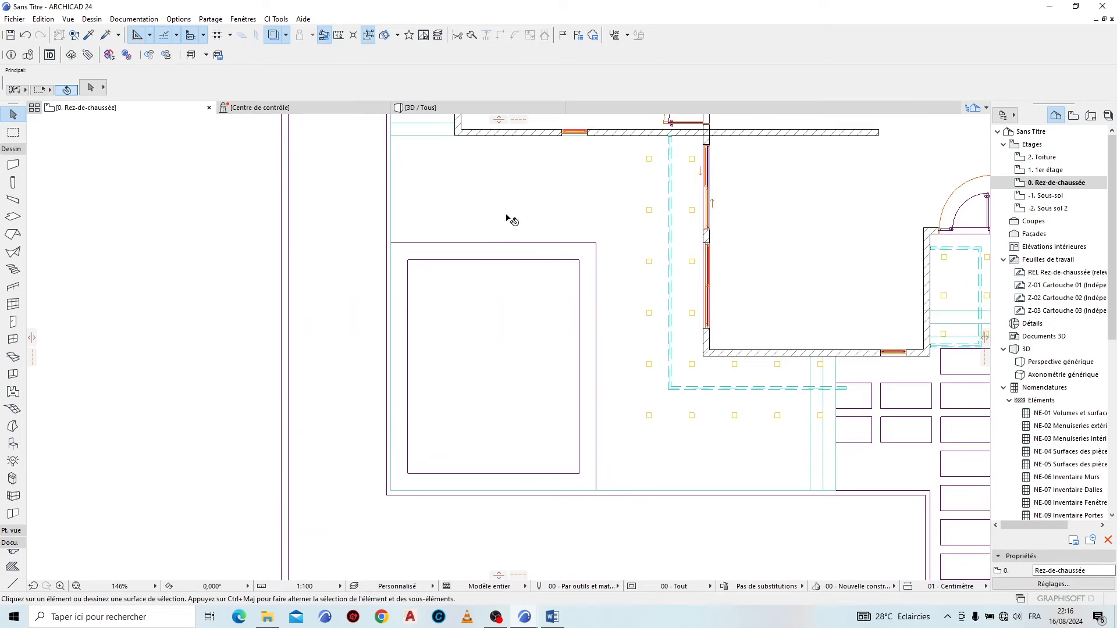
# Step: Choose the library object Piscine paramétrable 2 24 from the Sports 24 folder under 2.2 Environnement 24
pyautogui.click(8, 445)
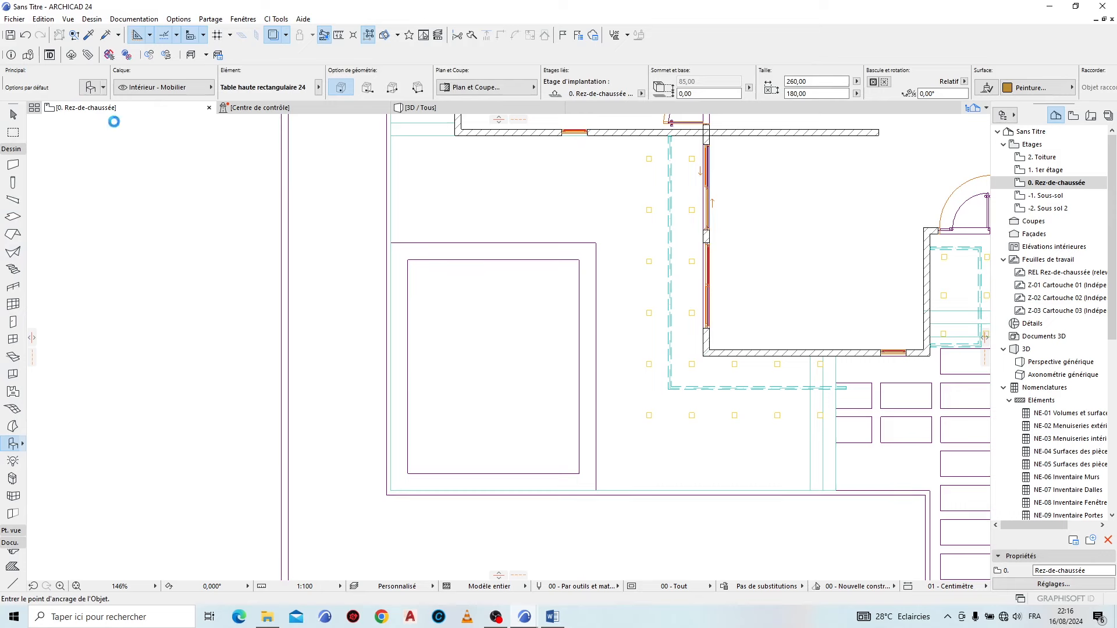
pyautogui.scroll(-3, 407, 133)
pyautogui.scroll(1, 391, 138)
pyautogui.click(379, 136)
pyautogui.scroll(1, 379, 138)
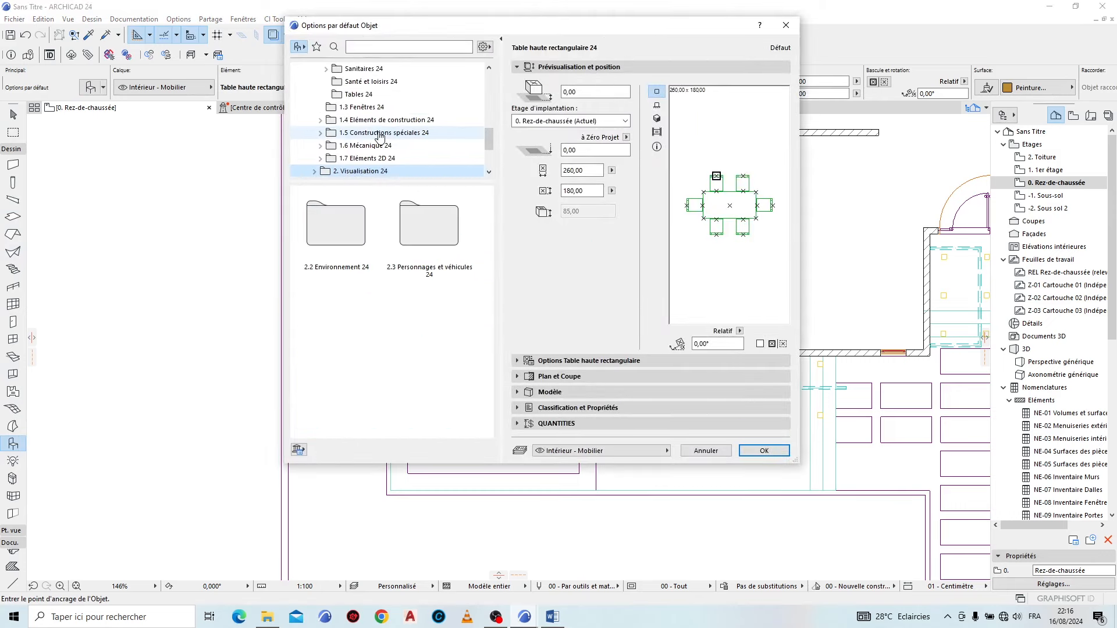
pyautogui.doubleClick(356, 241)
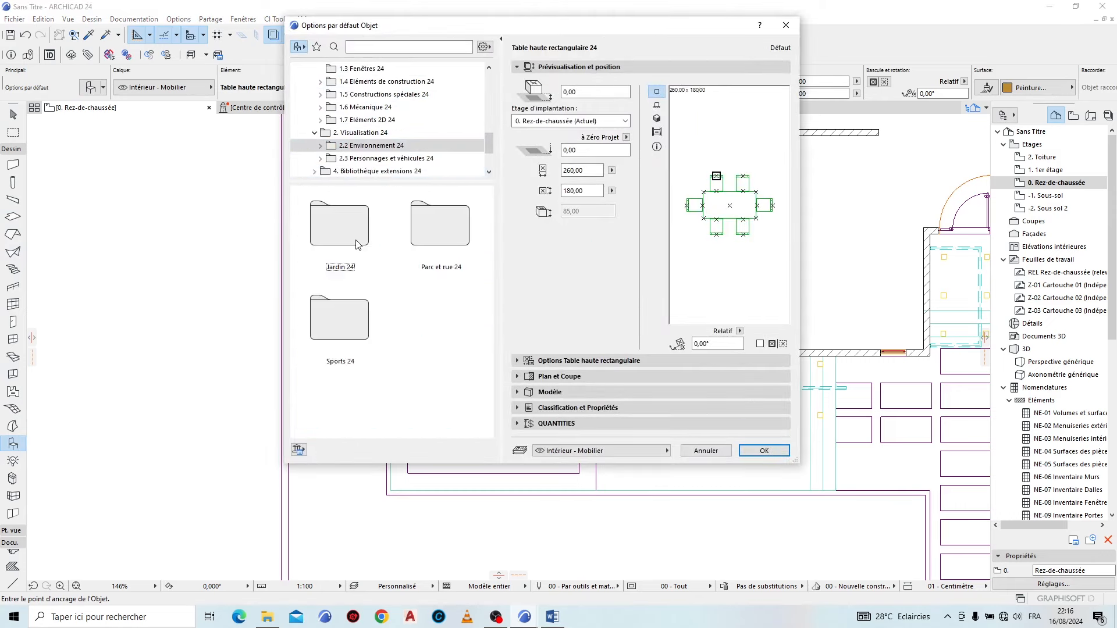
pyautogui.doubleClick(343, 246)
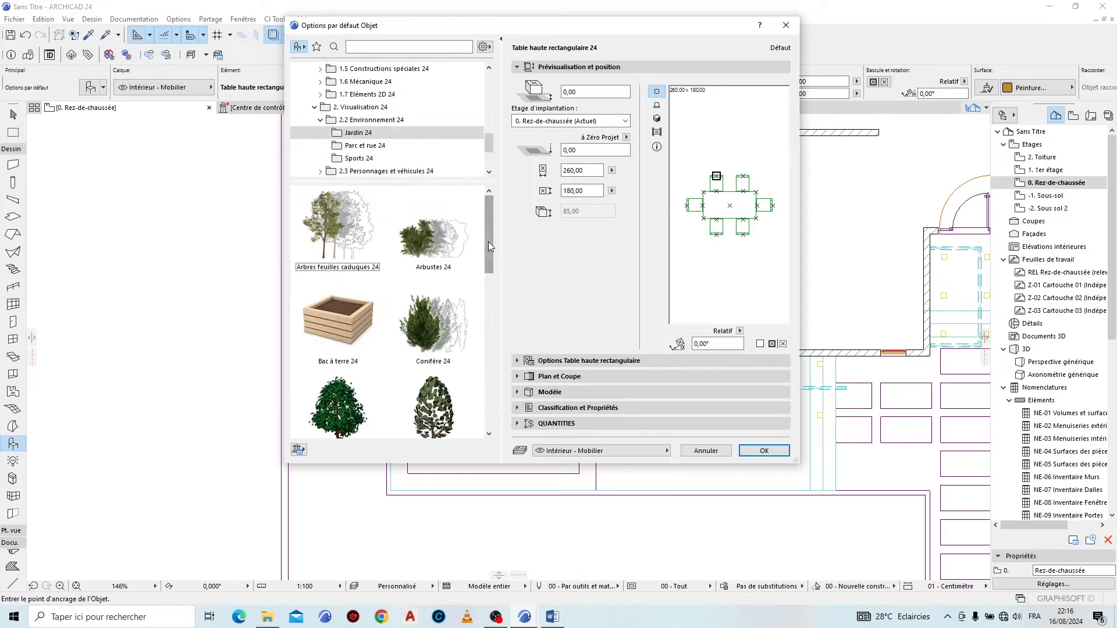
pyautogui.moveTo(488, 242)
pyautogui.mouseDown()
pyautogui.moveTo(489, 309)
pyautogui.moveTo(485, 233)
pyautogui.moveTo(489, 253)
pyautogui.mouseUp()
pyautogui.click(371, 159)
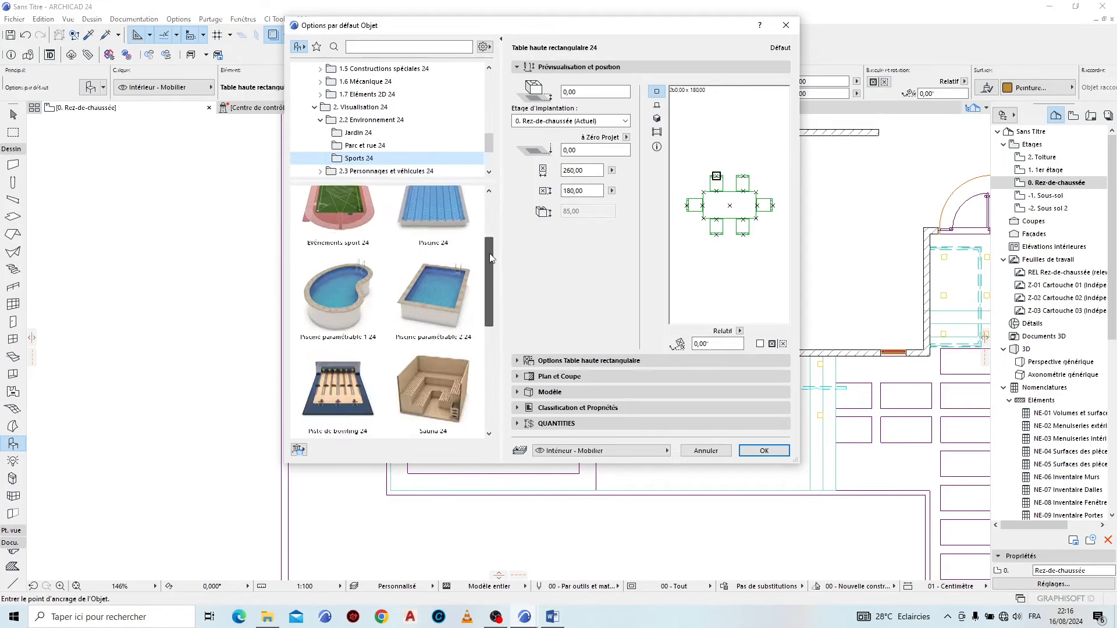
pyautogui.click(422, 282)
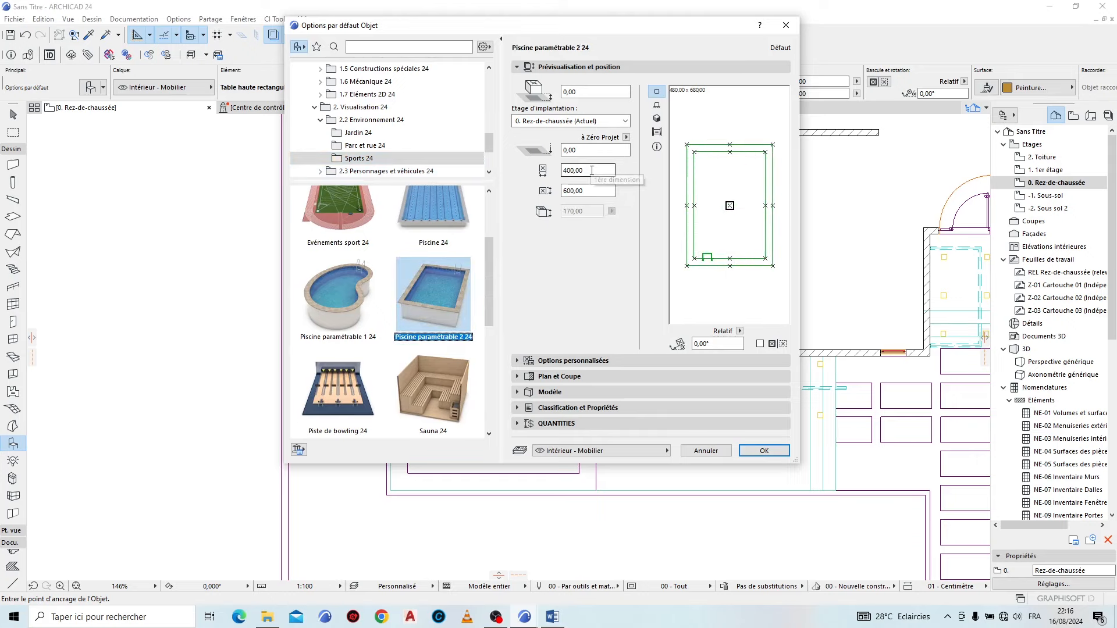
pyautogui.click(764, 451)
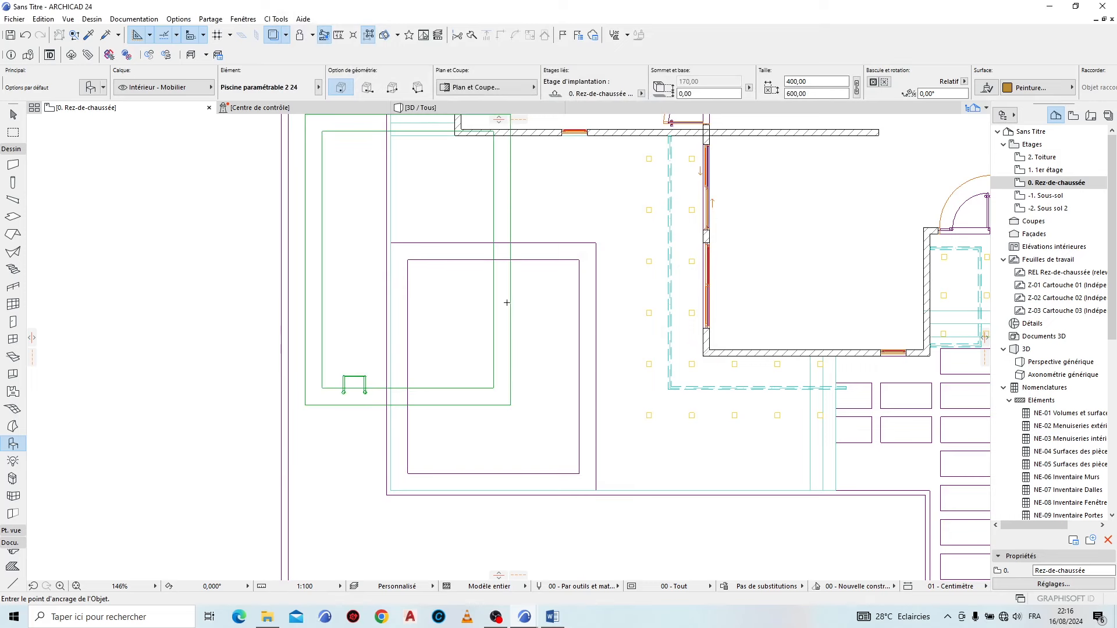
# Step: Place the 400 × 600 cm pool on the terrace and move its outer corner onto the terrace-side front corner of the traced pool outline
pyautogui.click(511, 332)
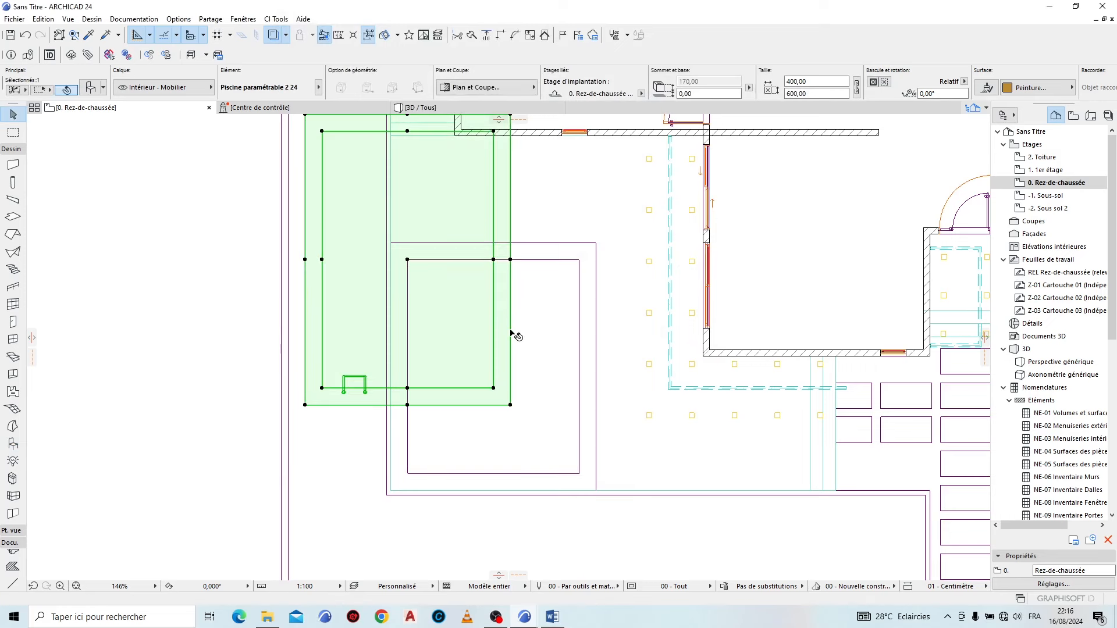
pyautogui.hotkey('ctrl', 'd')
pyautogui.click(512, 406)
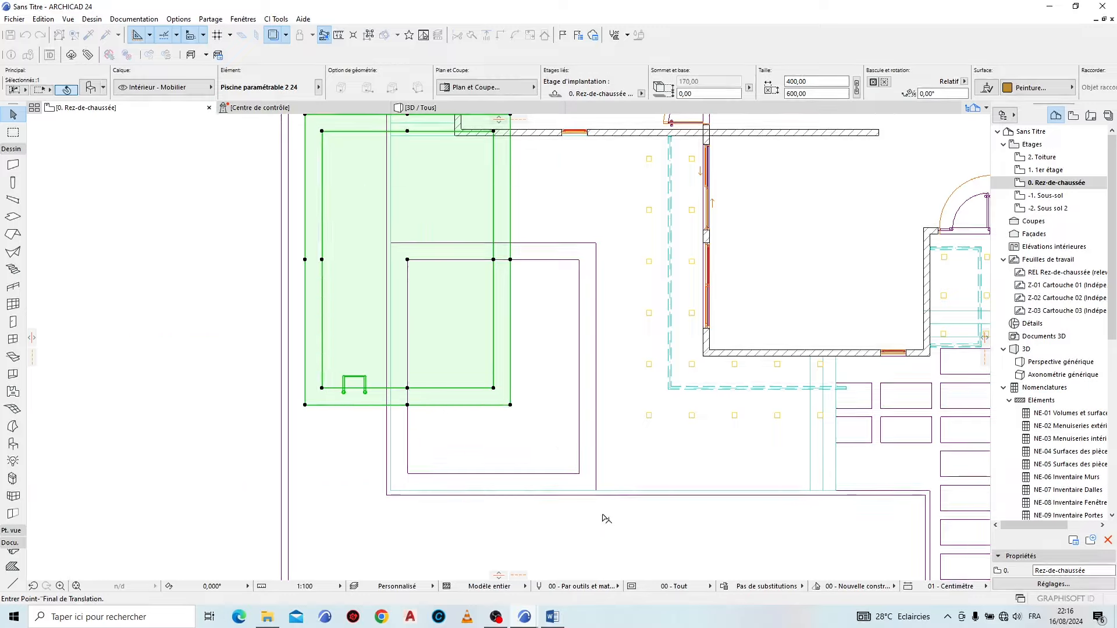
pyautogui.scroll(4, 604, 515)
pyautogui.click(586, 469)
pyautogui.scroll(-5, 531, 484)
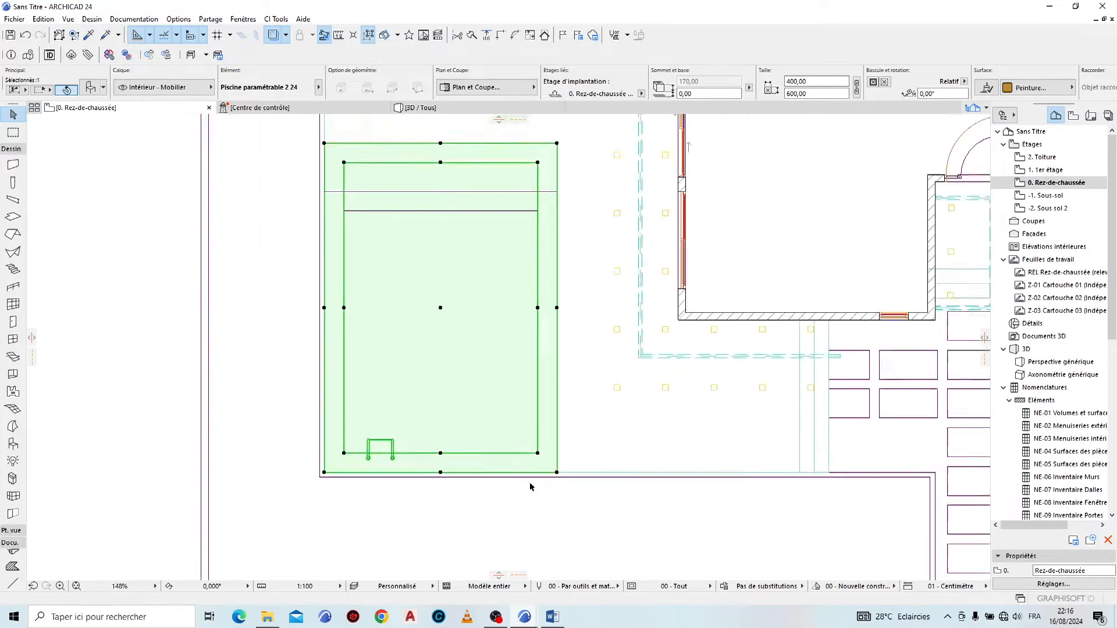
# Step: Stretch the pool's inner corner to the traced basin outline, reducing its length to 500 cm
pyautogui.scroll(3, 409, 268)
pyautogui.click(413, 280)
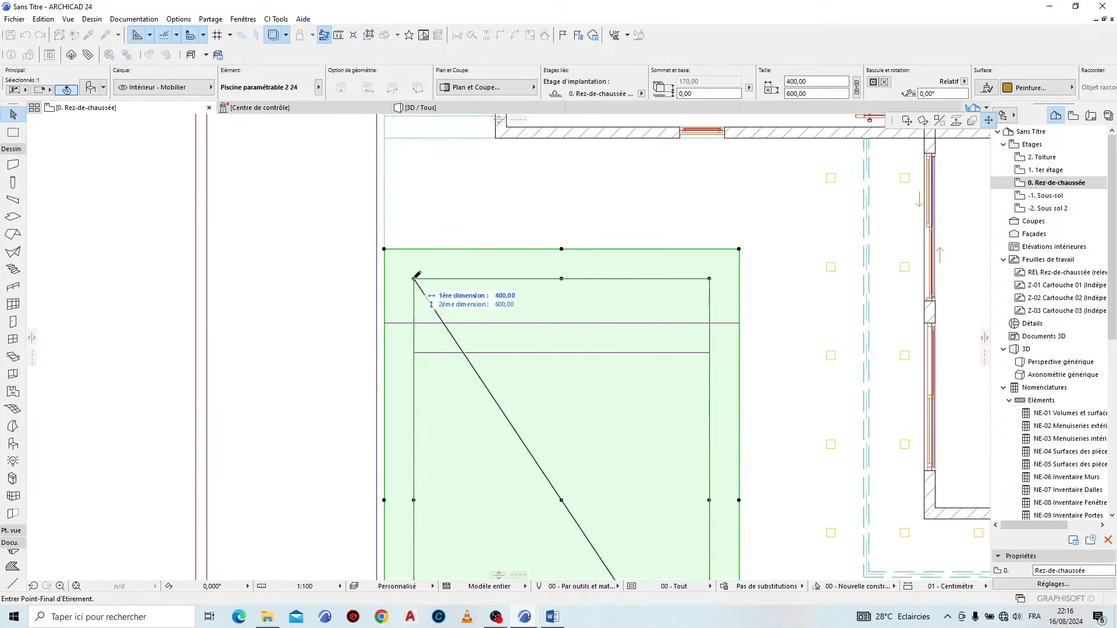
pyautogui.click(418, 349)
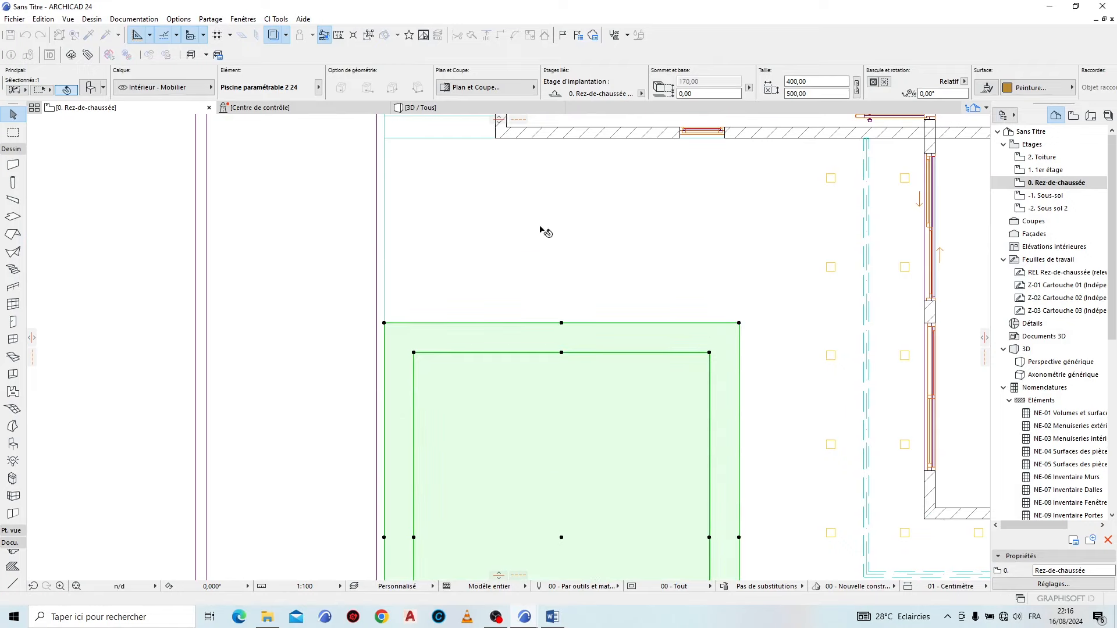
pyautogui.scroll(-4, 499, 282)
pyautogui.scroll(2, 601, 170)
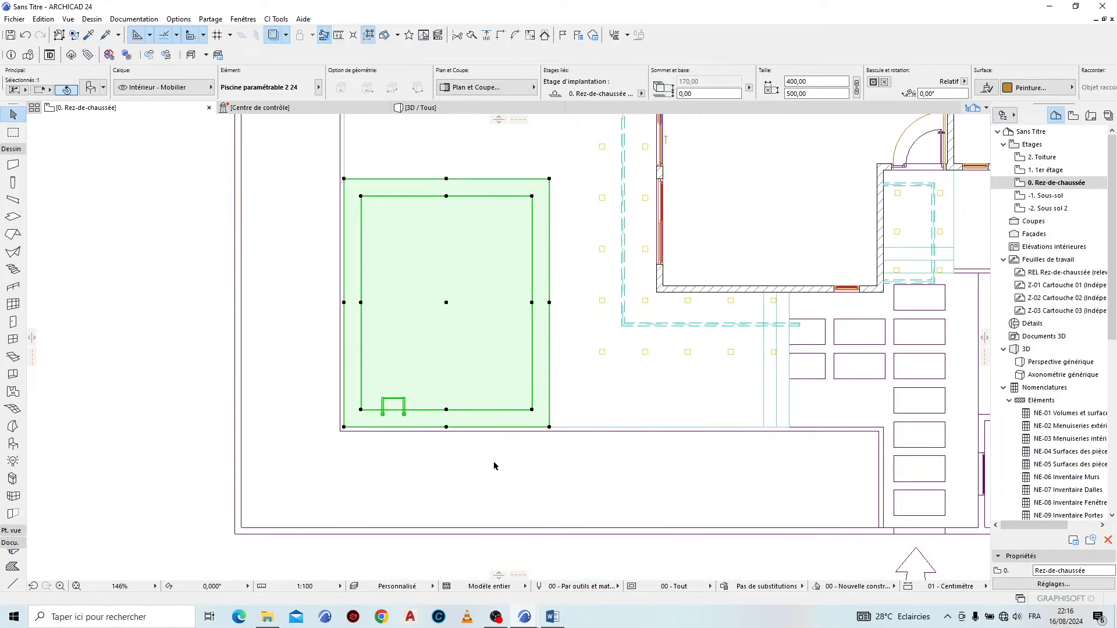
pyautogui.scroll(-3, 486, 447)
pyautogui.scroll(3, 490, 243)
# Step: Cut a rectangular opening in the terrace slab along the pool's outer edge, from corner to opposite corner
pyautogui.click(526, 233)
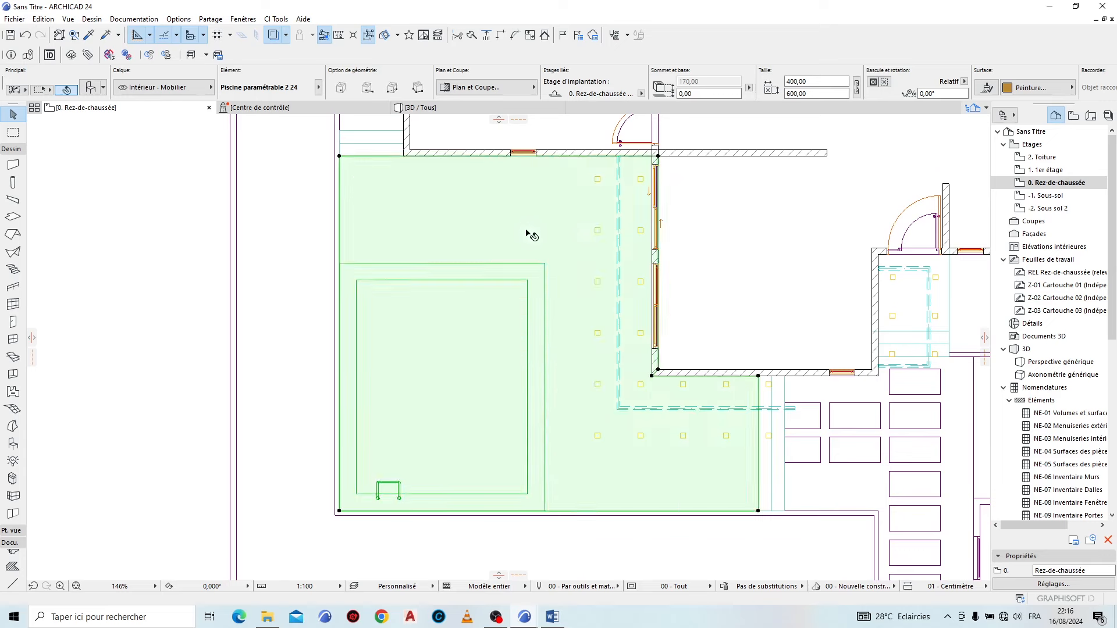
pyautogui.scroll(1, 541, 298)
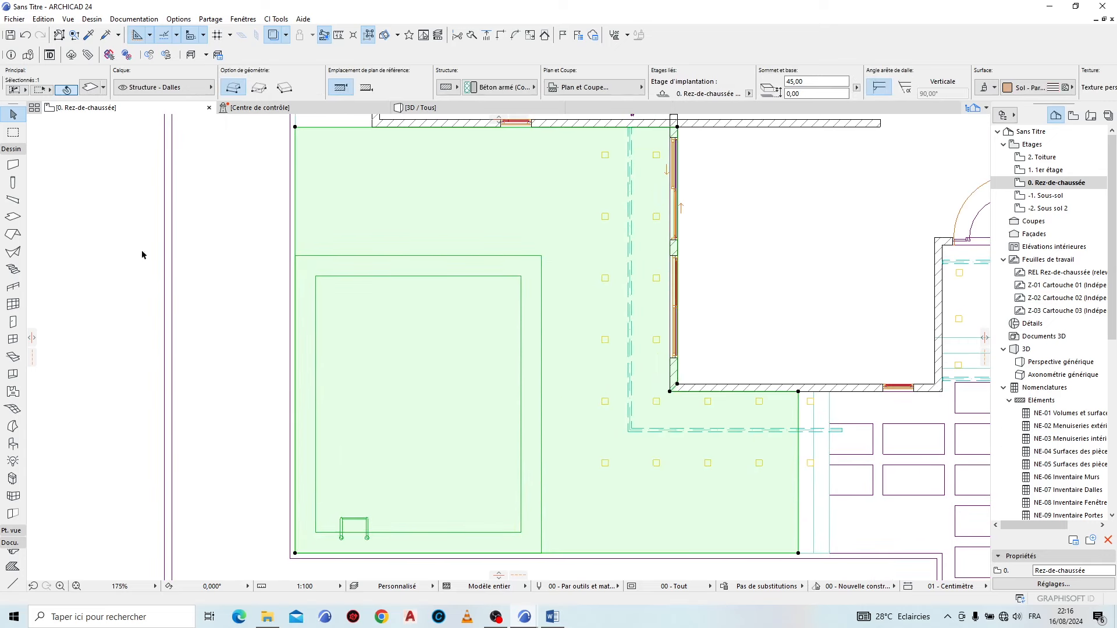
pyautogui.click(14, 218)
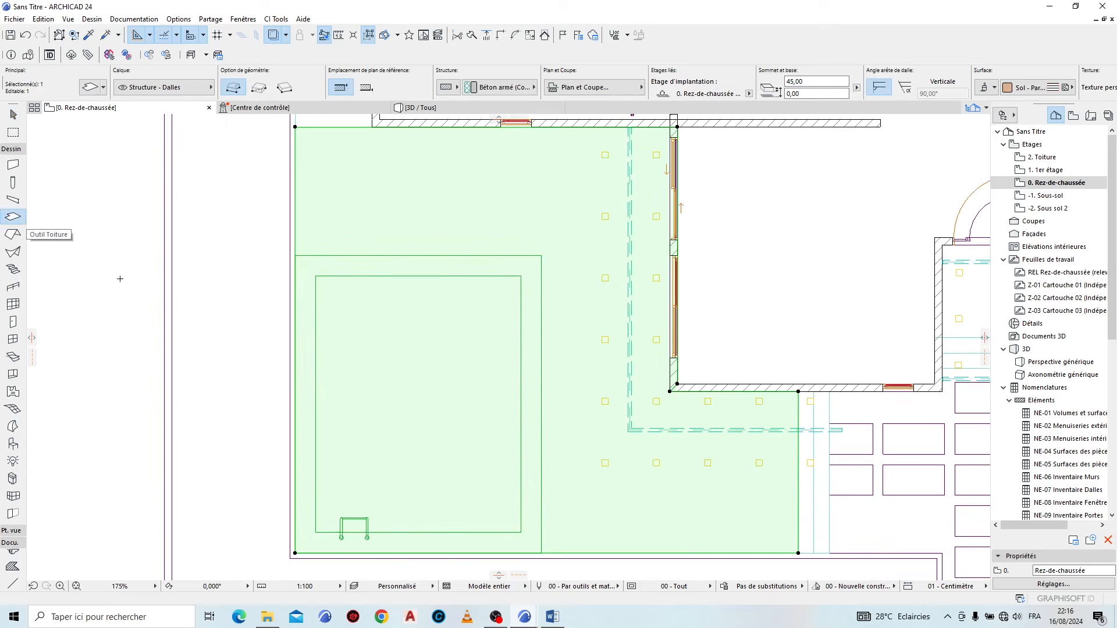
pyautogui.click(541, 255)
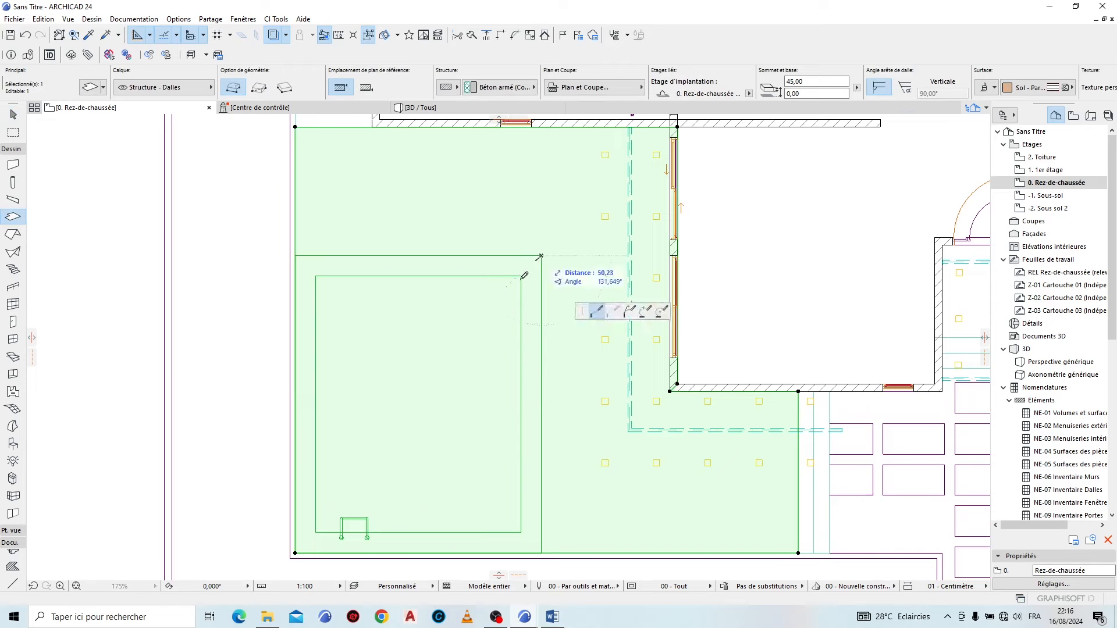
pyautogui.click(259, 88)
pyautogui.scroll(-3, 364, 145)
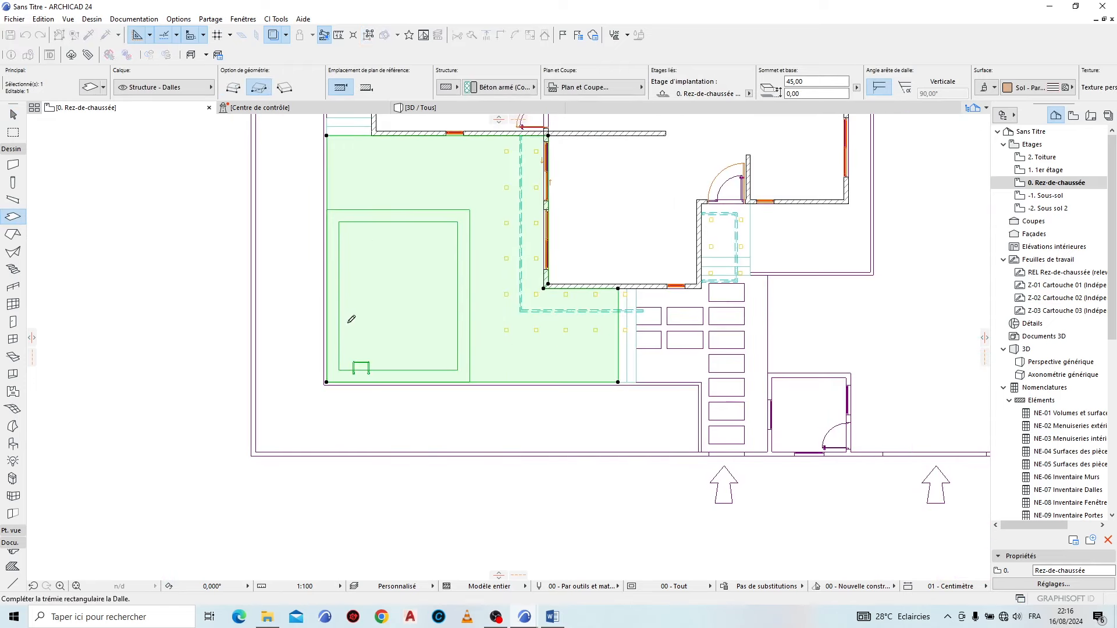
pyautogui.scroll(4, 344, 370)
pyautogui.scroll(3, 351, 380)
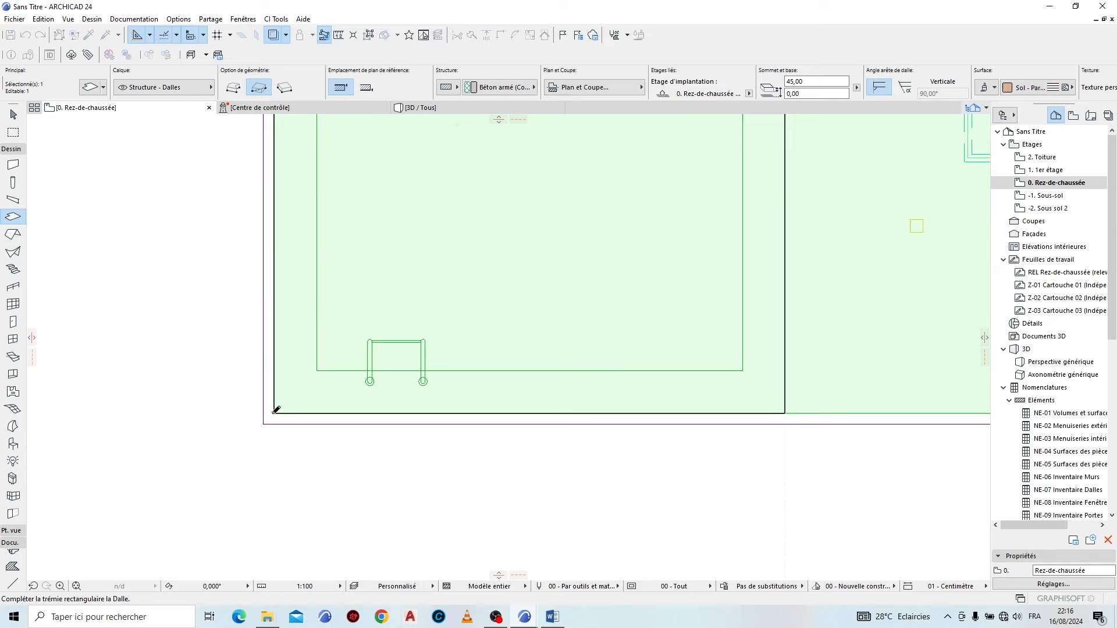
pyautogui.click(276, 410)
# Step: Offset the two terrace-side edges of the slab opening 5 cm inward under the pool rim
pyautogui.scroll(-3, 509, 196)
pyautogui.scroll(6, 509, 195)
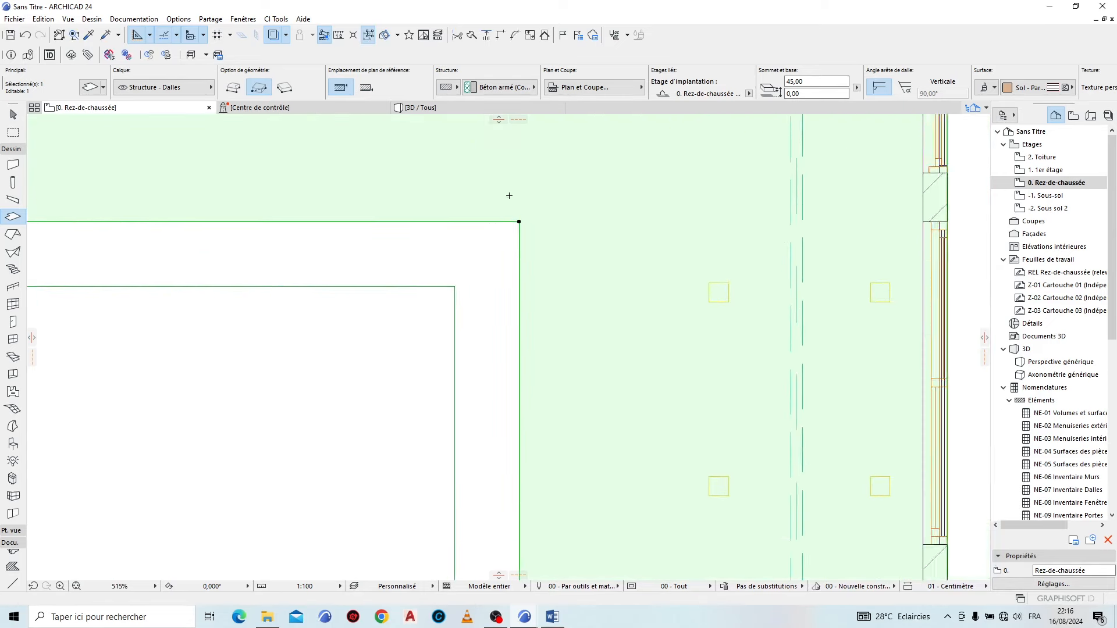
pyautogui.scroll(1, 491, 229)
pyautogui.click(491, 230)
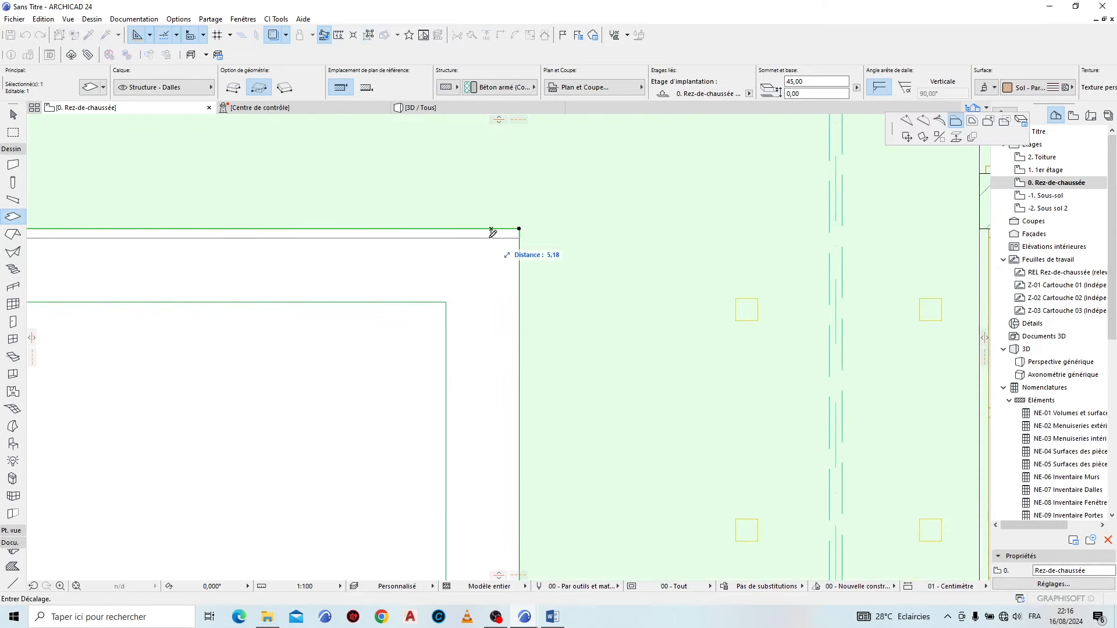
pyautogui.write('5')
pyautogui.press('Return')
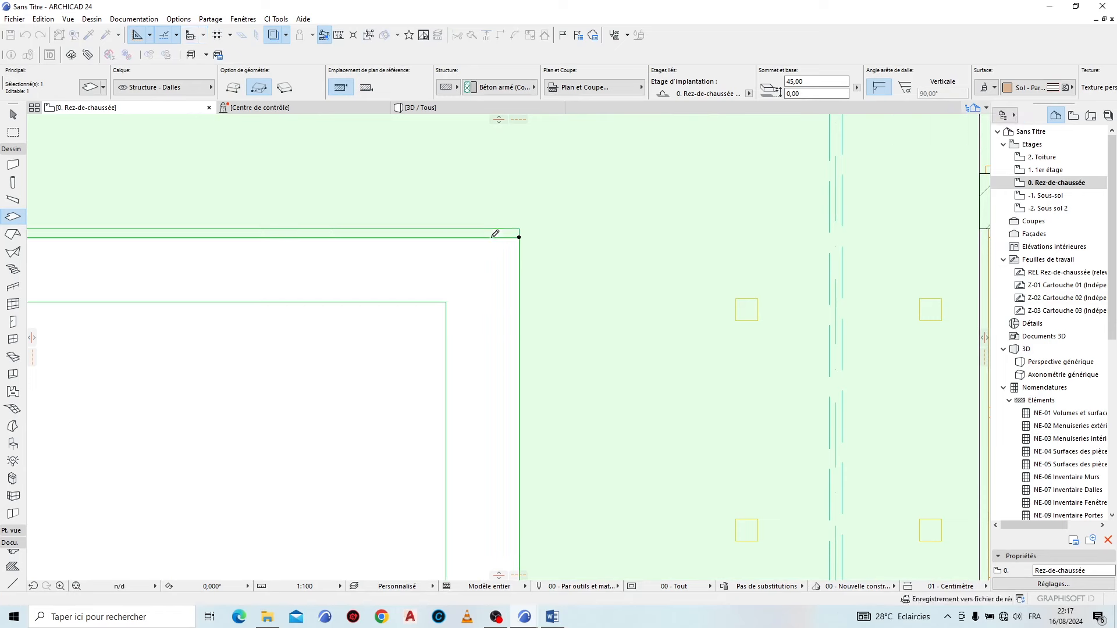
pyautogui.click(520, 247)
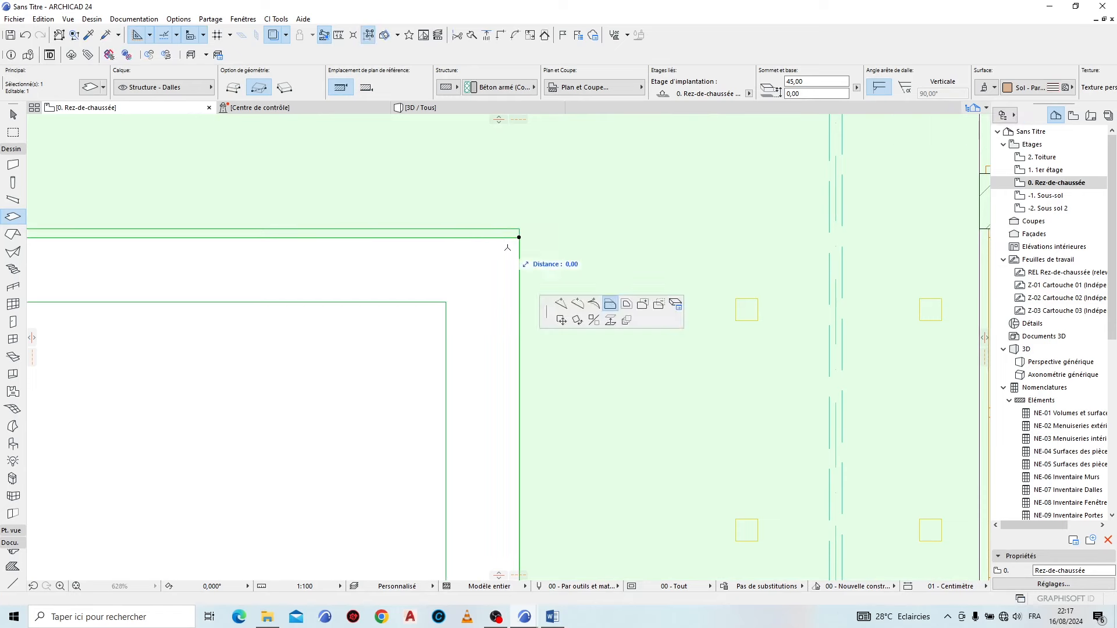
pyautogui.write('5')
pyautogui.press('Return')
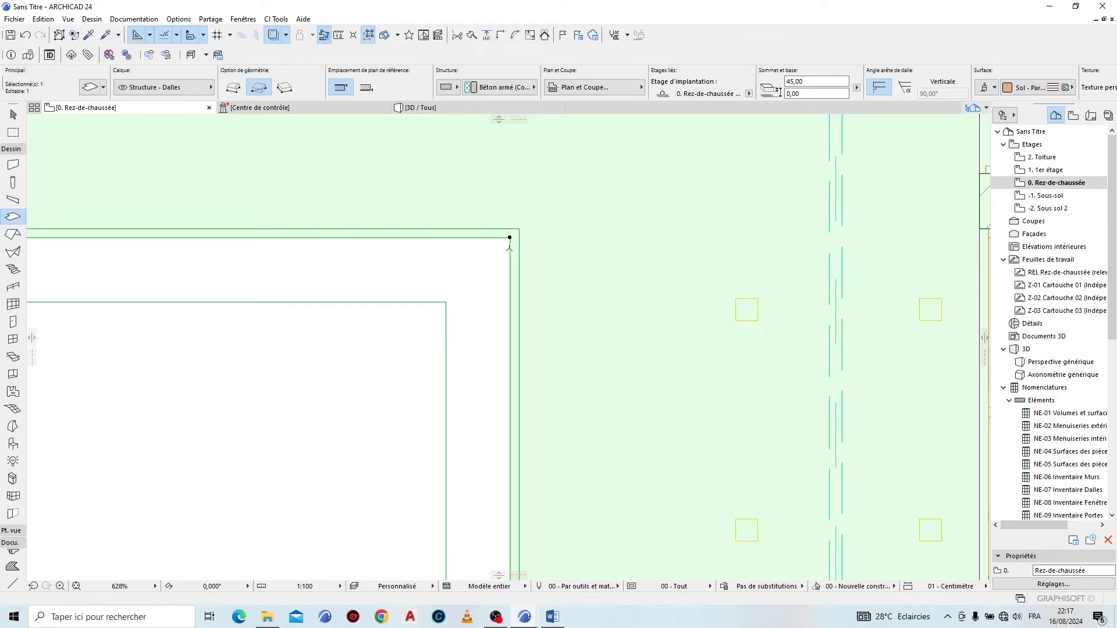
# Step: In the 3D view, lower the pool vertically by 170 cm so its rim's top corner meets the terrace surface
pyautogui.click(444, 108)
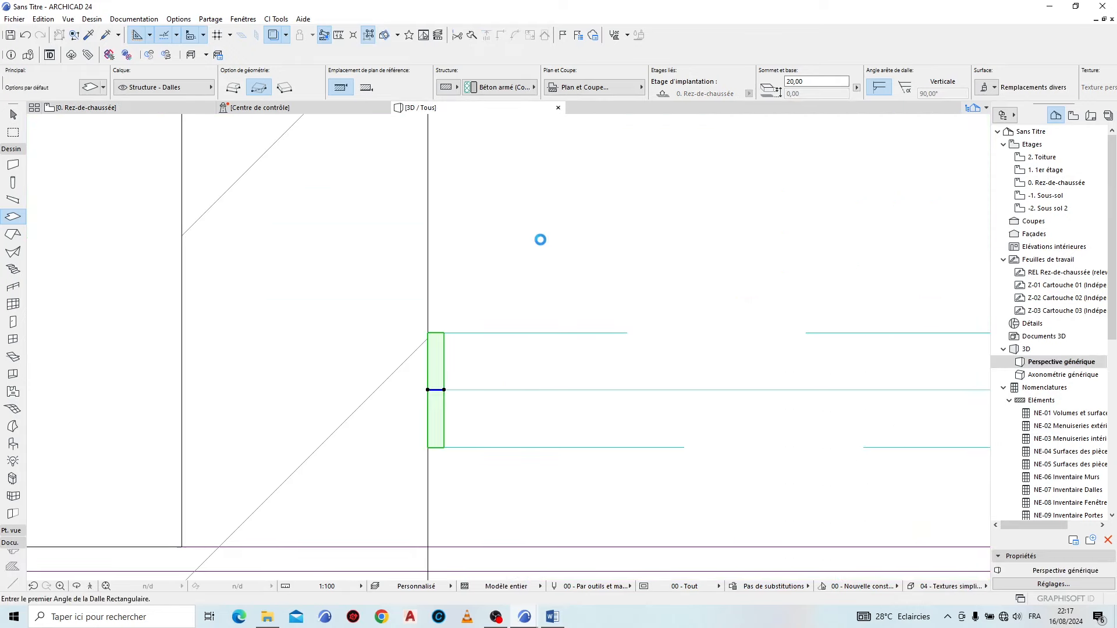
pyautogui.scroll(5, 605, 441)
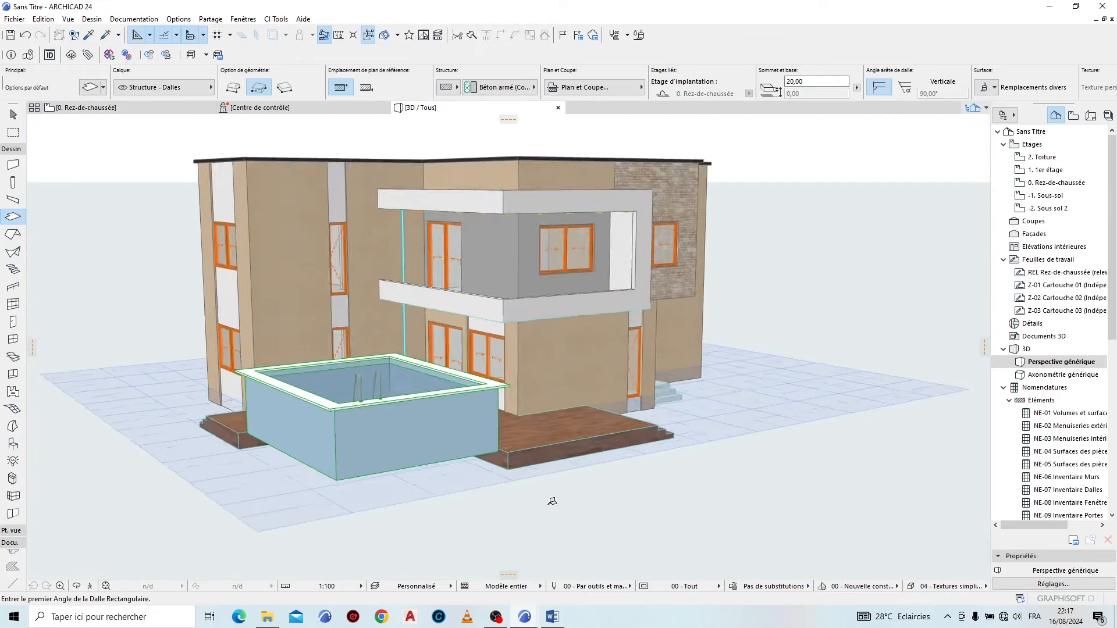
pyautogui.keyDown('shift'); pyautogui.moveTo(605, 441); pyautogui.dragTo(364, 449, button='middle'); pyautogui.keyUp('shift')
pyautogui.scroll(3, 294, 374)
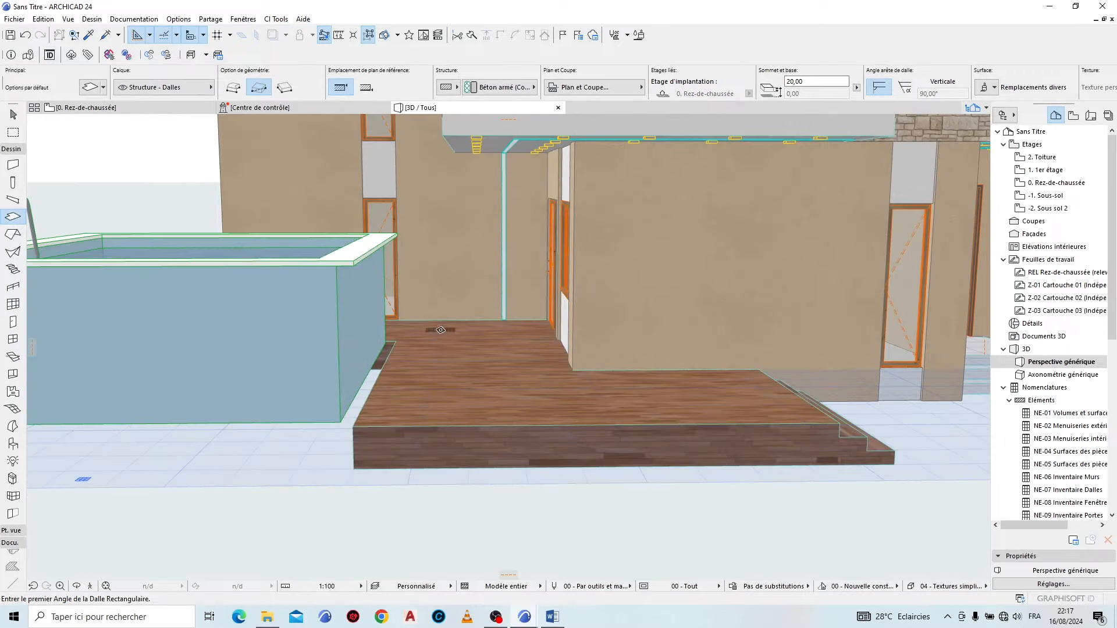
pyautogui.press('Escape')
pyautogui.click(345, 314)
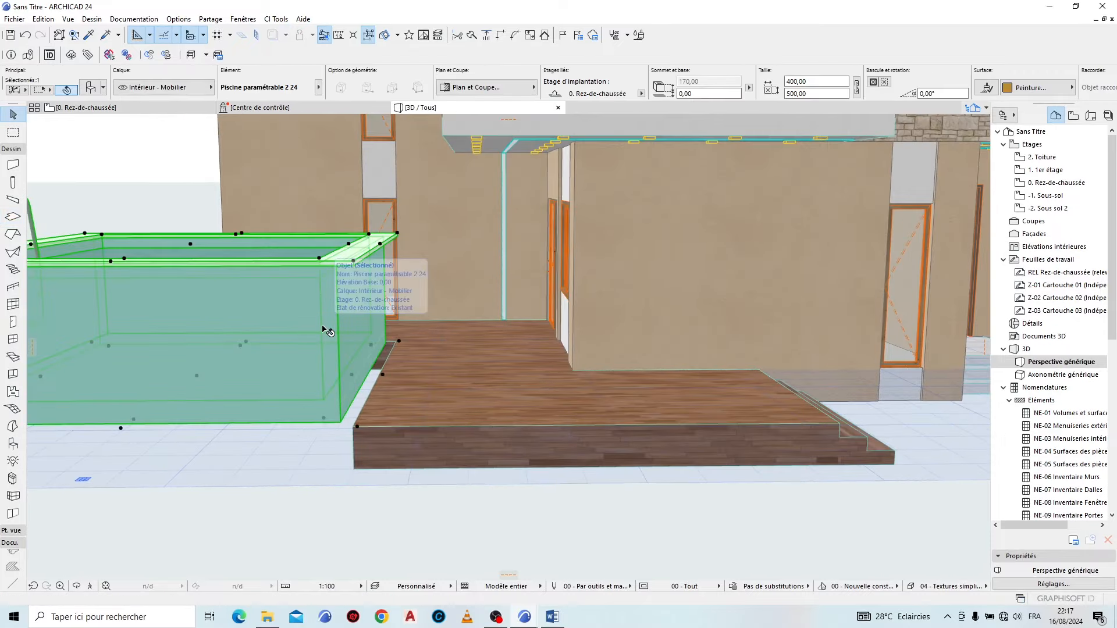
pyautogui.hotkey('ctrl', 'd')
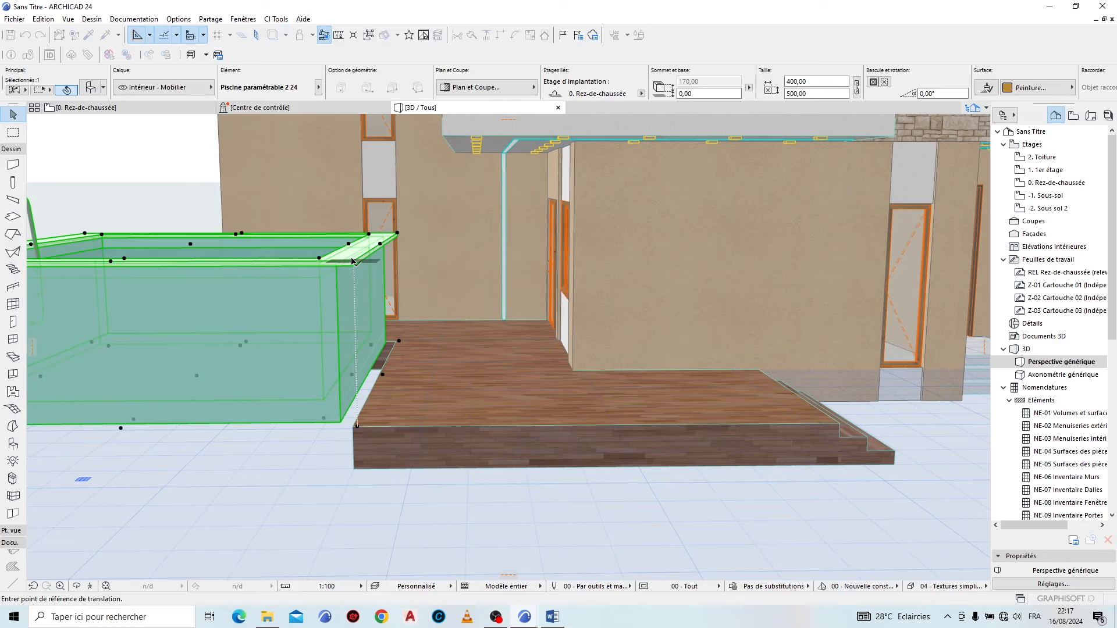
pyautogui.click(352, 261)
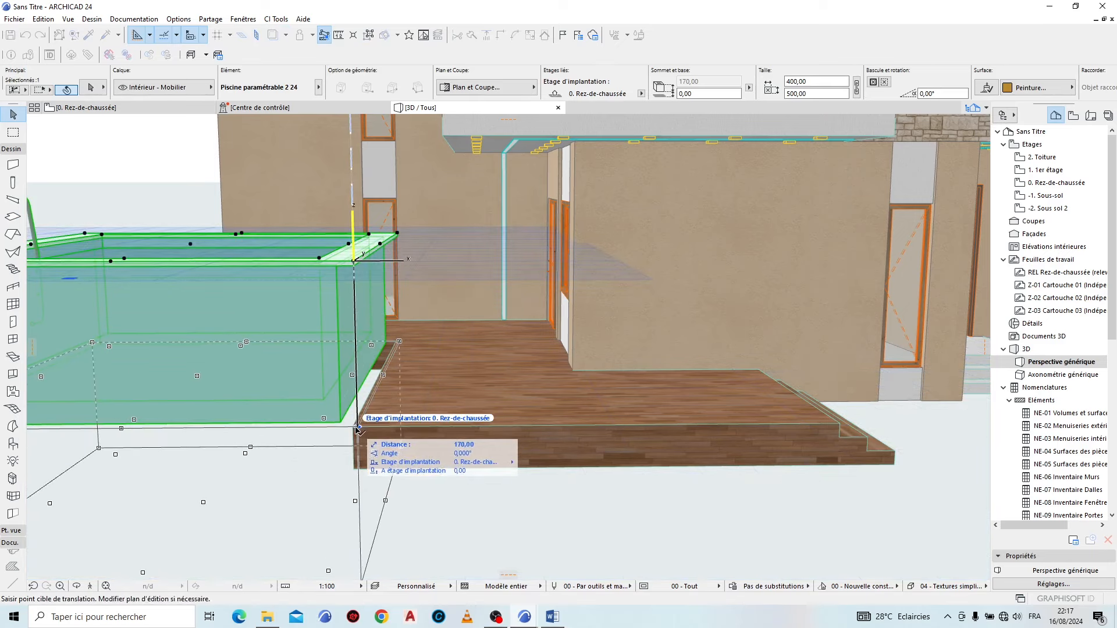
pyautogui.click(357, 429)
# Step: Raise the pool vertically to a base elevation of -165 cm so its rim rests on top of the terrace
pyautogui.scroll(5, 383, 424)
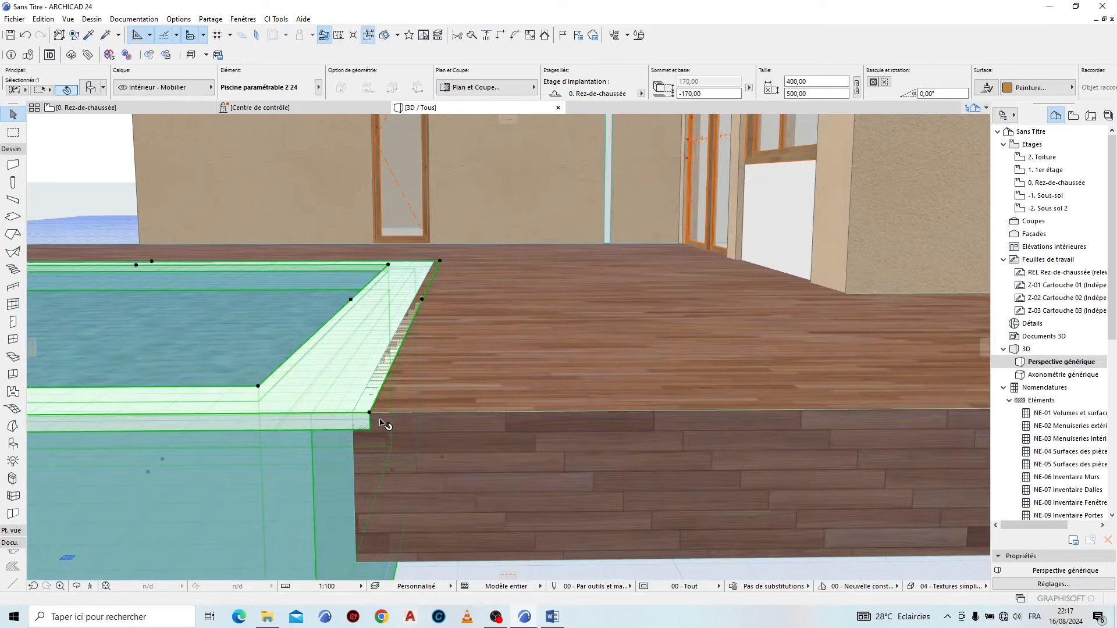
pyautogui.hotkey('ctrl', 'd')
pyautogui.click(370, 408)
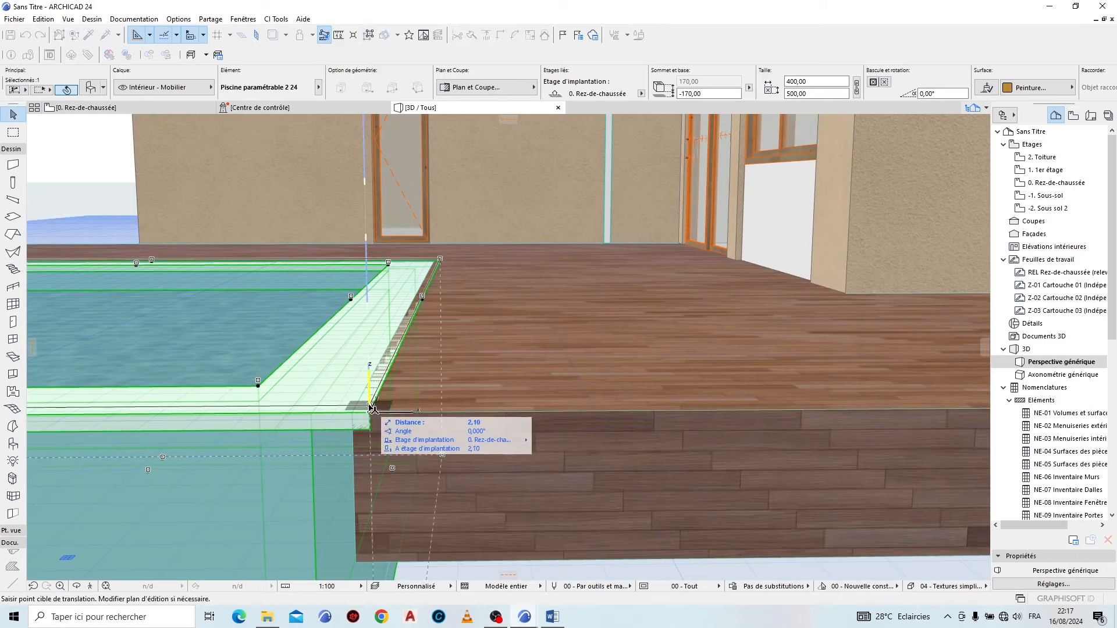
pyautogui.click(371, 409)
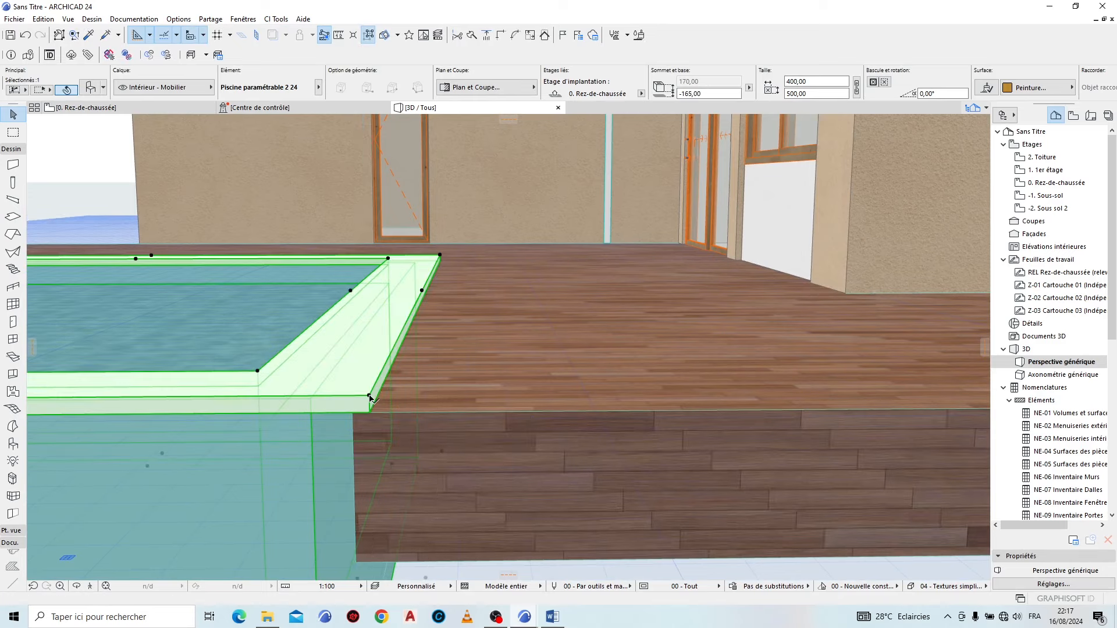
pyautogui.press('Escape')
pyautogui.scroll(-8, 663, 432)
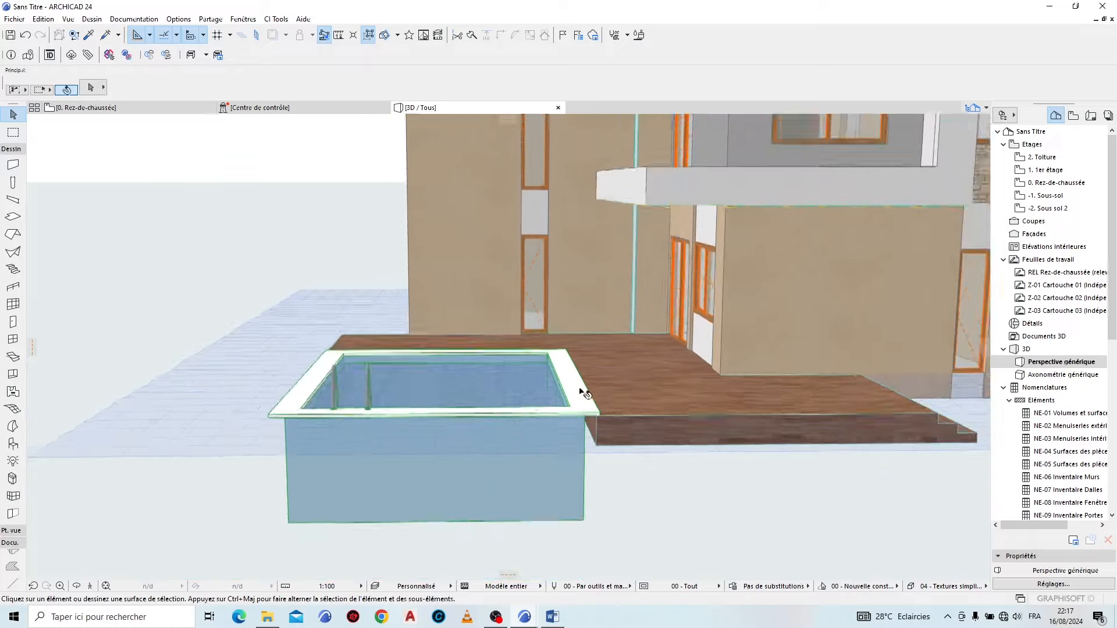
# Step: Set the pool's structure surface to Carrelage - Mosaïque bleu in its custom surface options
pyautogui.keyDown('shift'); pyautogui.moveTo(361, 331); pyautogui.dragTo(844, 462, button='middle'); pyautogui.keyUp('shift')
pyautogui.scroll(10, 843, 462)
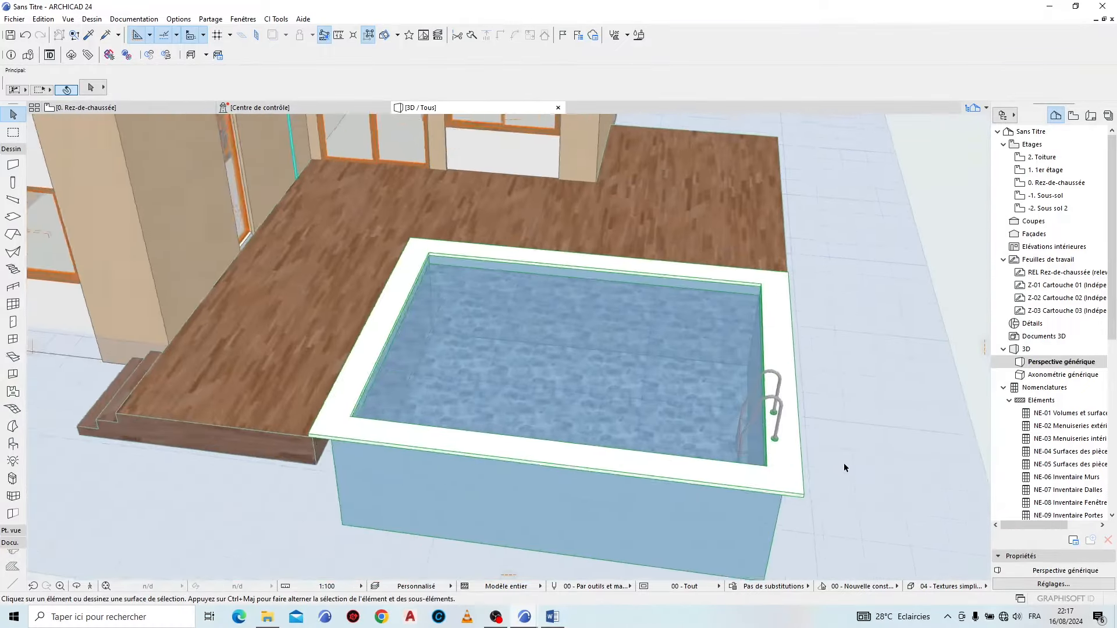
pyautogui.keyDown('shift'); pyautogui.moveTo(365, 395); pyautogui.dragTo(531, 348, button='middle'); pyautogui.keyUp('shift')
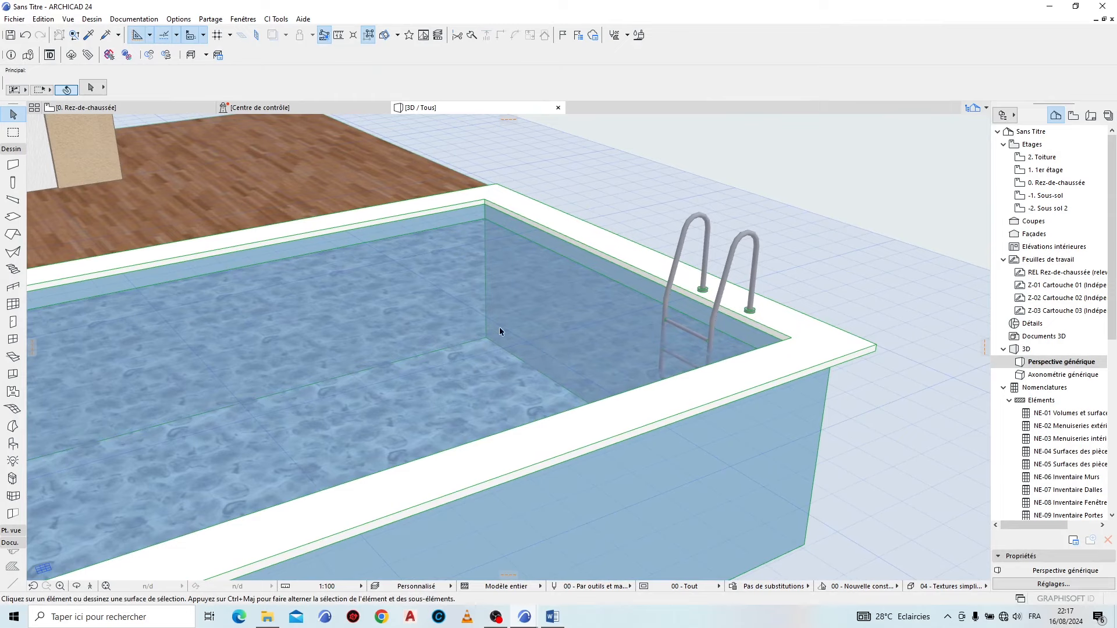
pyautogui.click(719, 459)
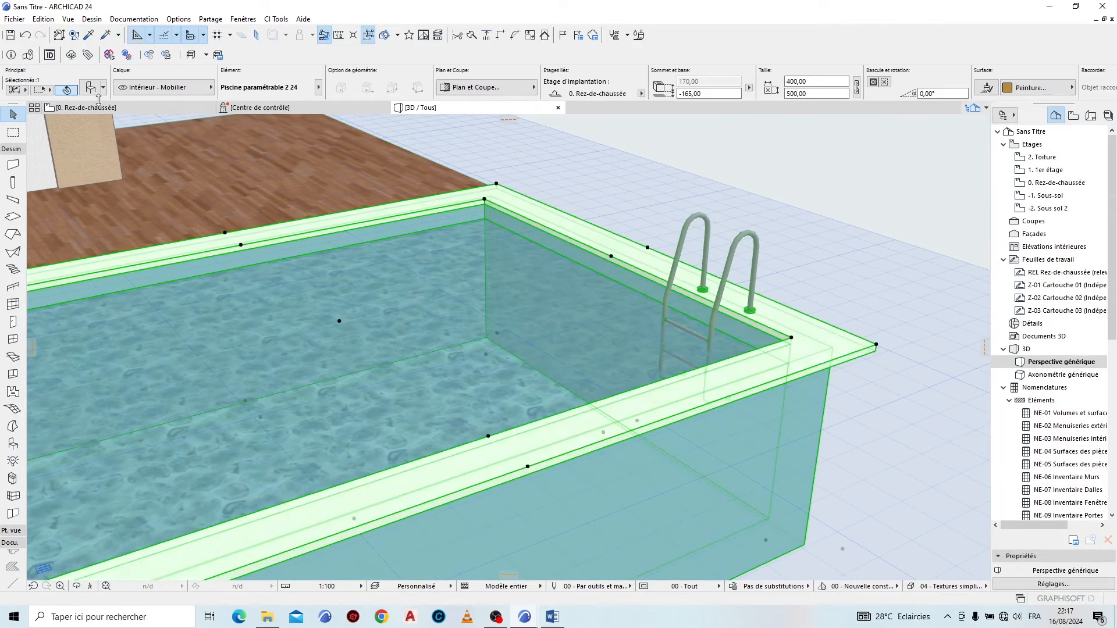
pyautogui.hotkey('ctrl', 't')
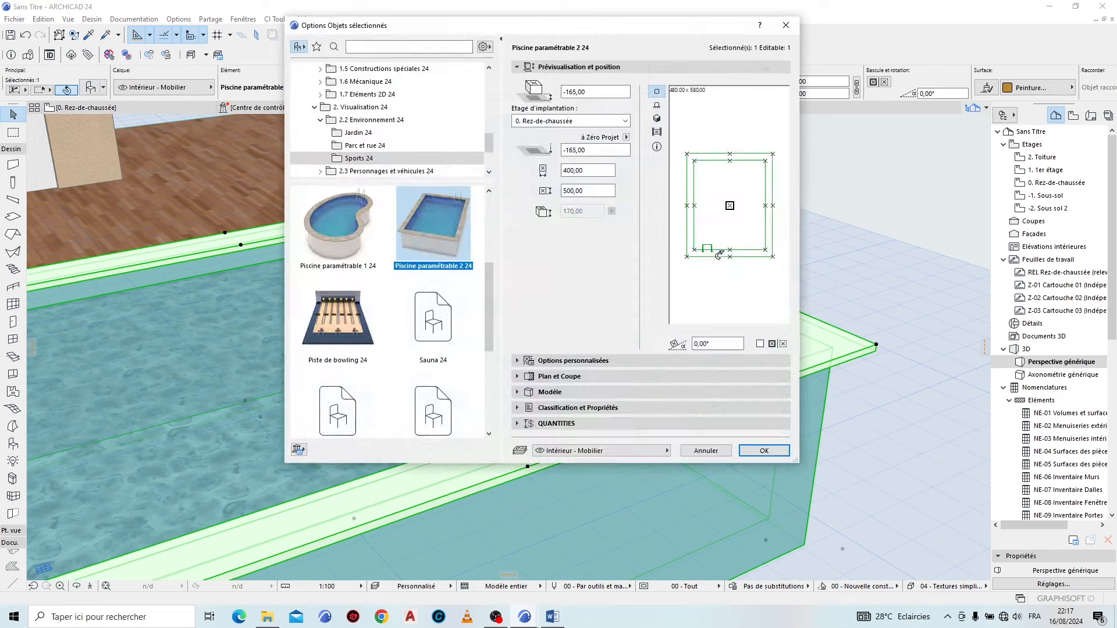
pyautogui.click(584, 361)
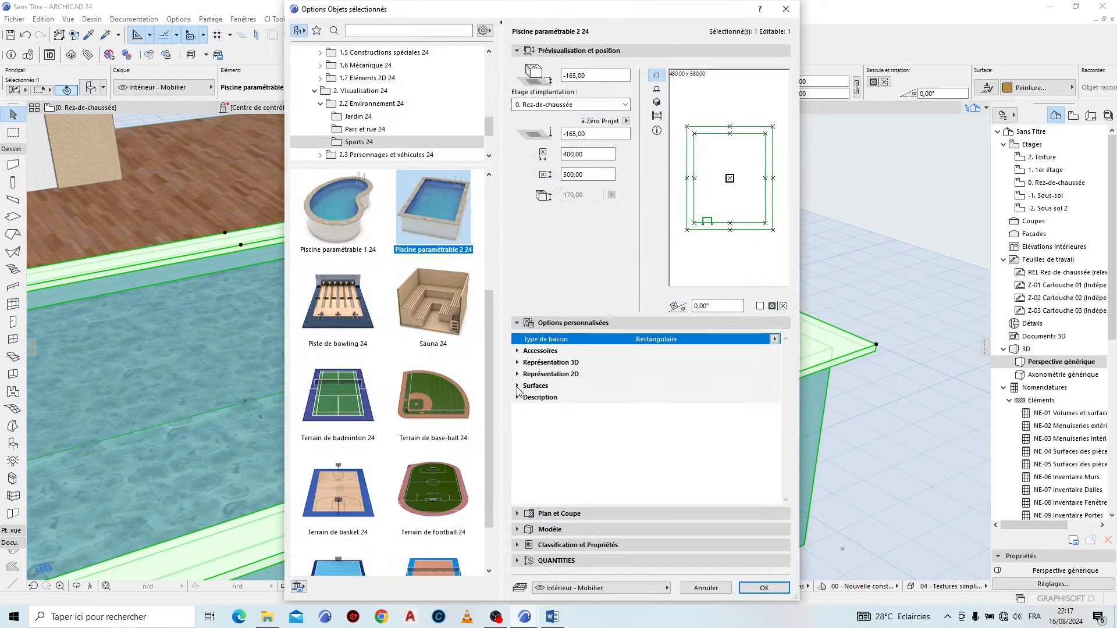
pyautogui.click(517, 386)
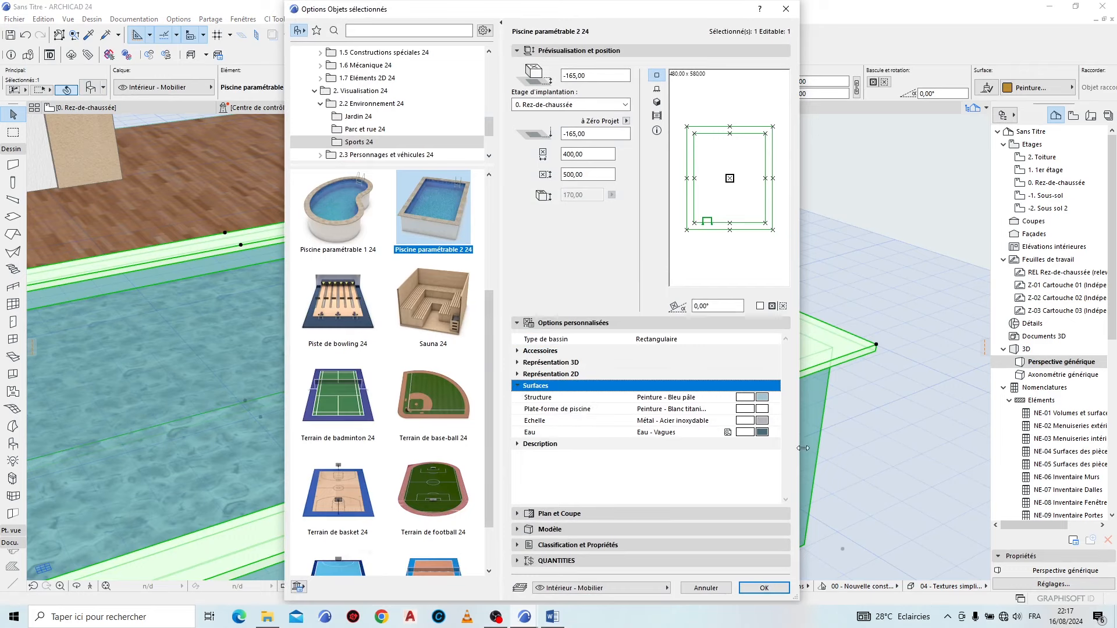
pyautogui.click(768, 399)
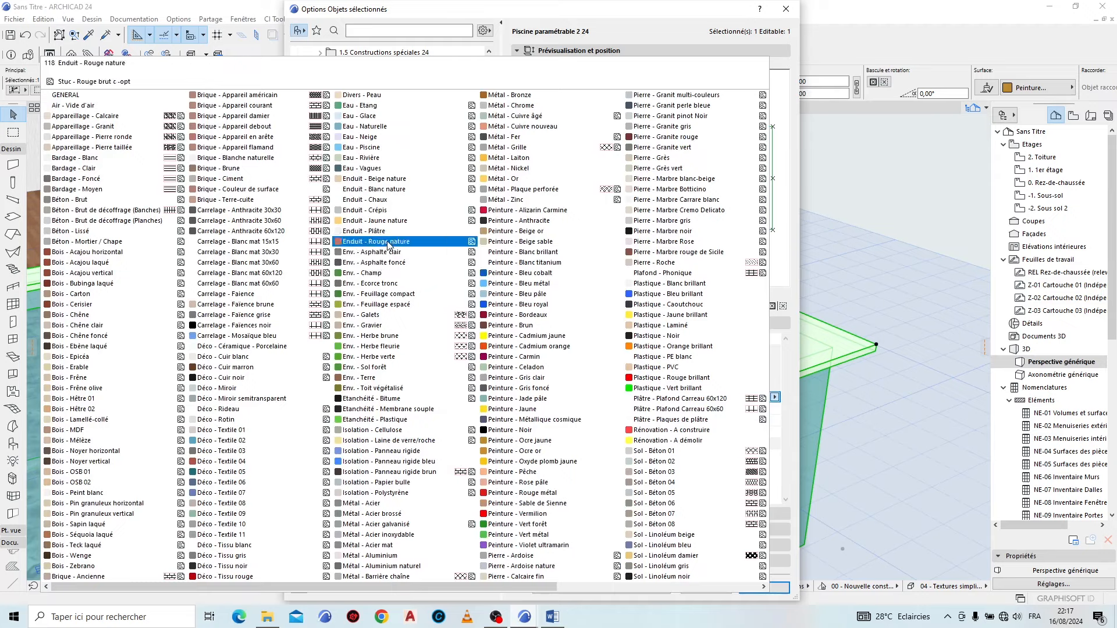
pyautogui.click(255, 336)
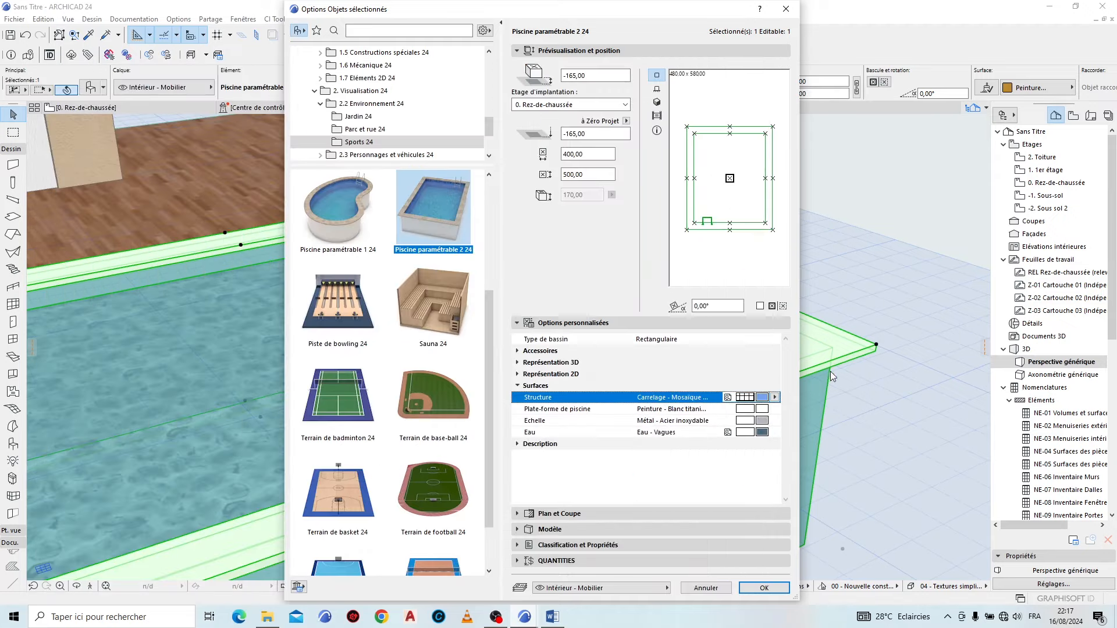
pyautogui.moveTo(429, 9); pyautogui.dragTo(741, 77)
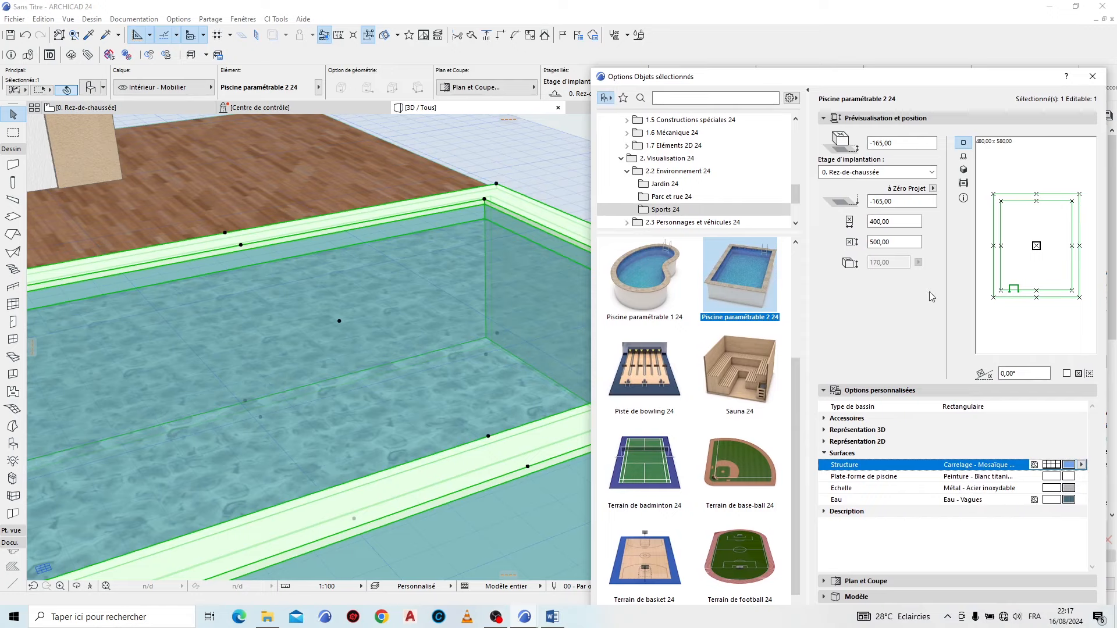
pyautogui.moveTo(927, 88); pyautogui.dragTo(602, 26)
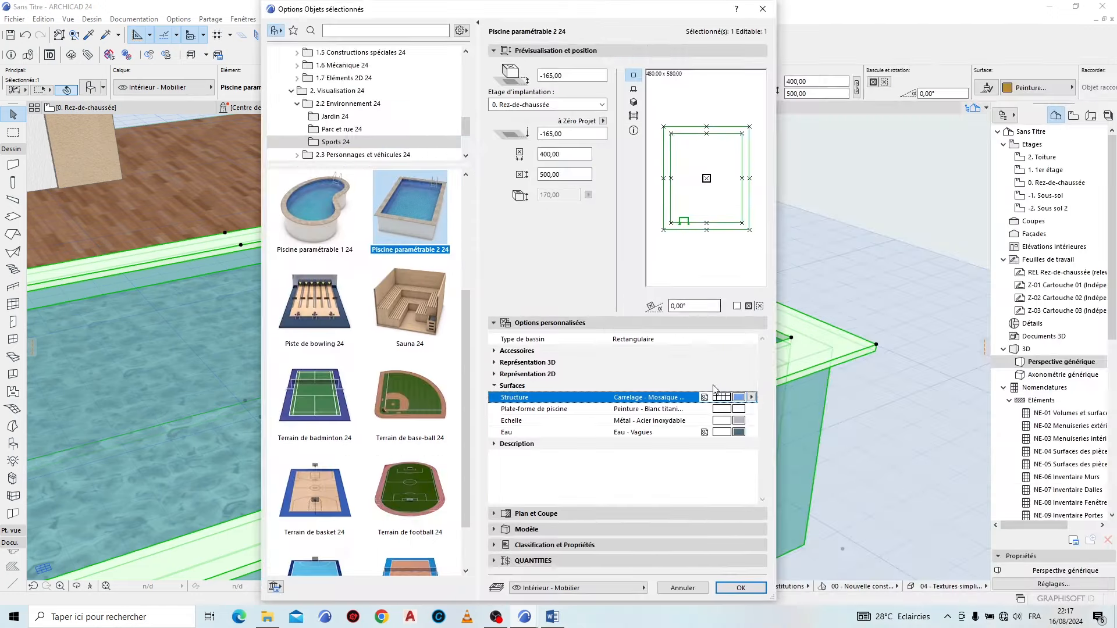
pyautogui.click(738, 588)
pyautogui.click(819, 275)
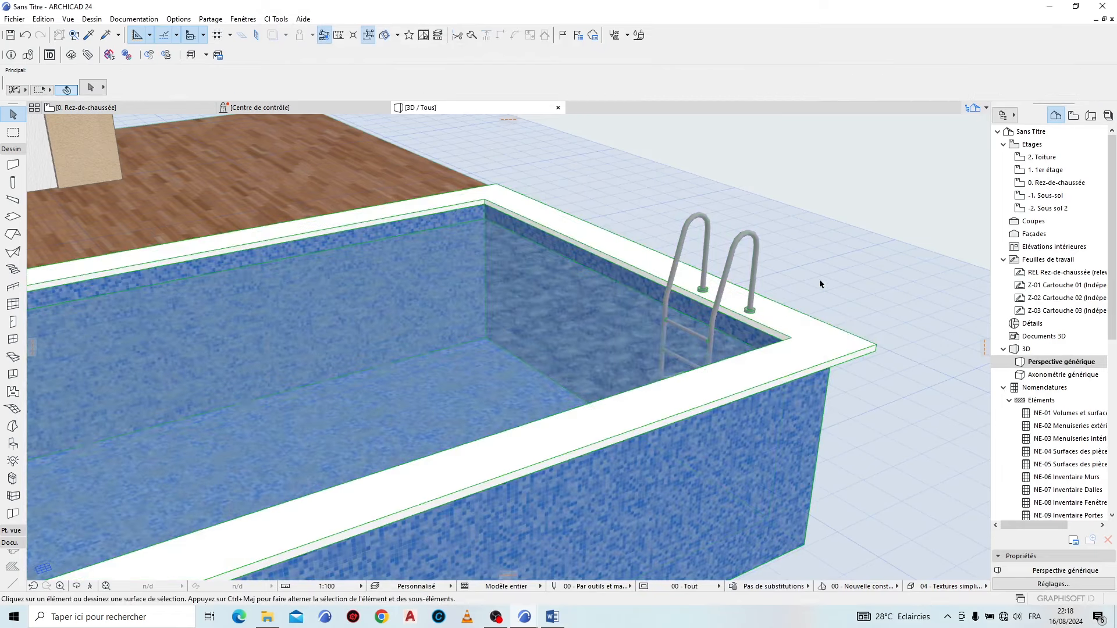
# Step: On the Rez-de-chaussée plan, set the wall defaults to Enduit - Blanc nature surfaces, 60 cm height, -45 cm base offset and 10 cm thickness
pyautogui.scroll(-3, 774, 296)
pyautogui.scroll(-1, 745, 290)
pyautogui.keyDown('shift'); pyautogui.moveTo(828, 264); pyautogui.dragTo(220, 256, button='middle'); pyautogui.keyUp('shift')
pyautogui.scroll(-5, 283, 318)
pyautogui.keyDown('shift'); pyautogui.moveTo(668, 371); pyautogui.dragTo(508, 390, button='middle'); pyautogui.keyUp('shift')
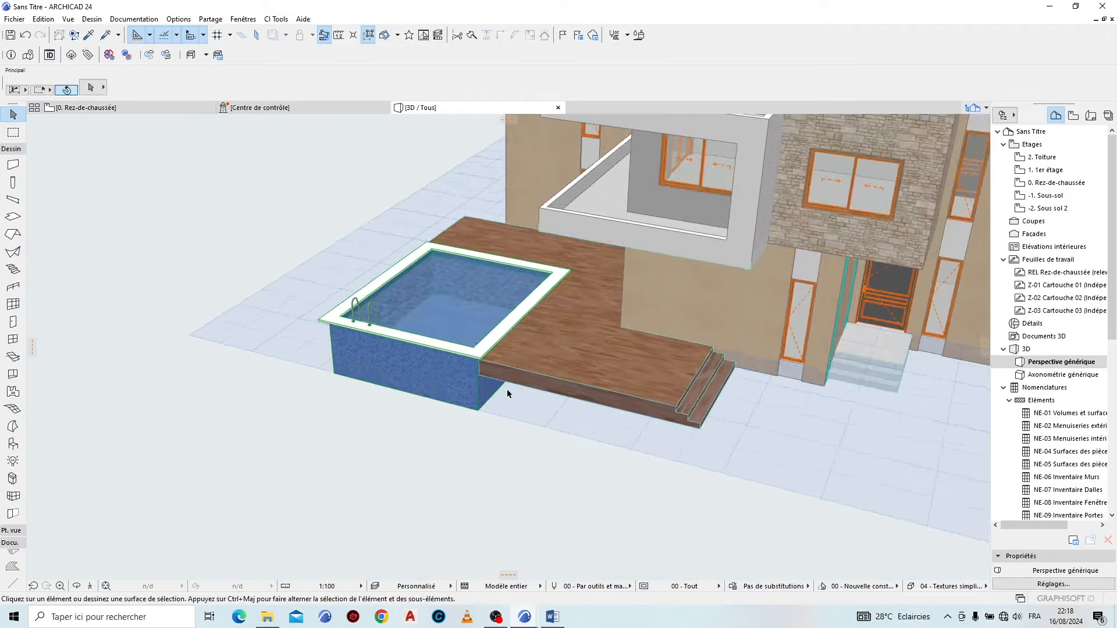
pyautogui.click(174, 107)
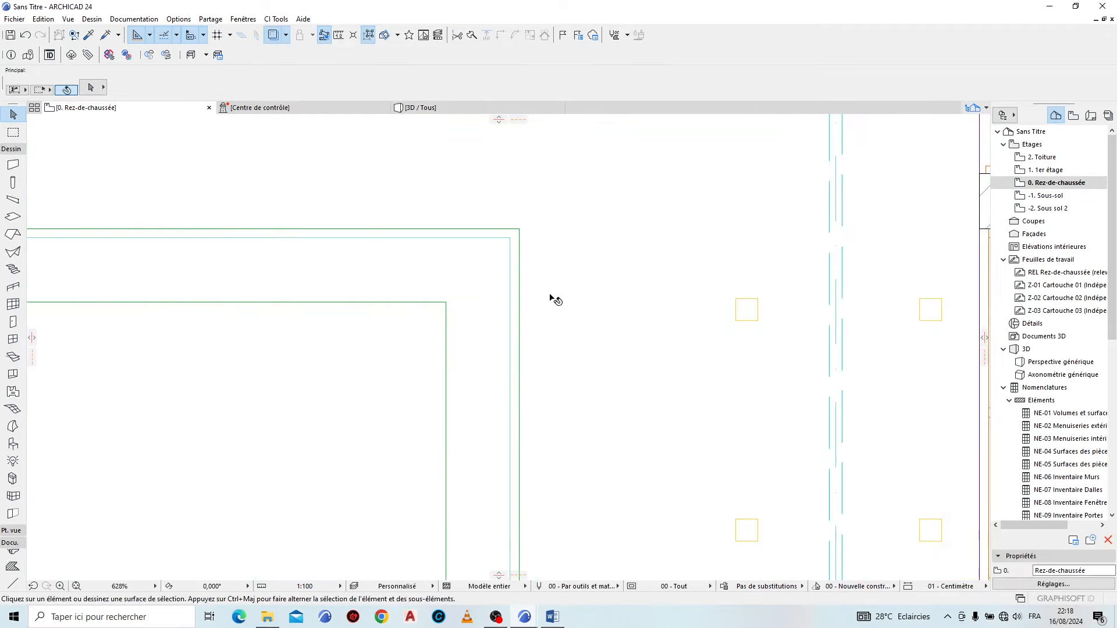
pyautogui.scroll(-10, 590, 306)
pyautogui.scroll(5, 608, 311)
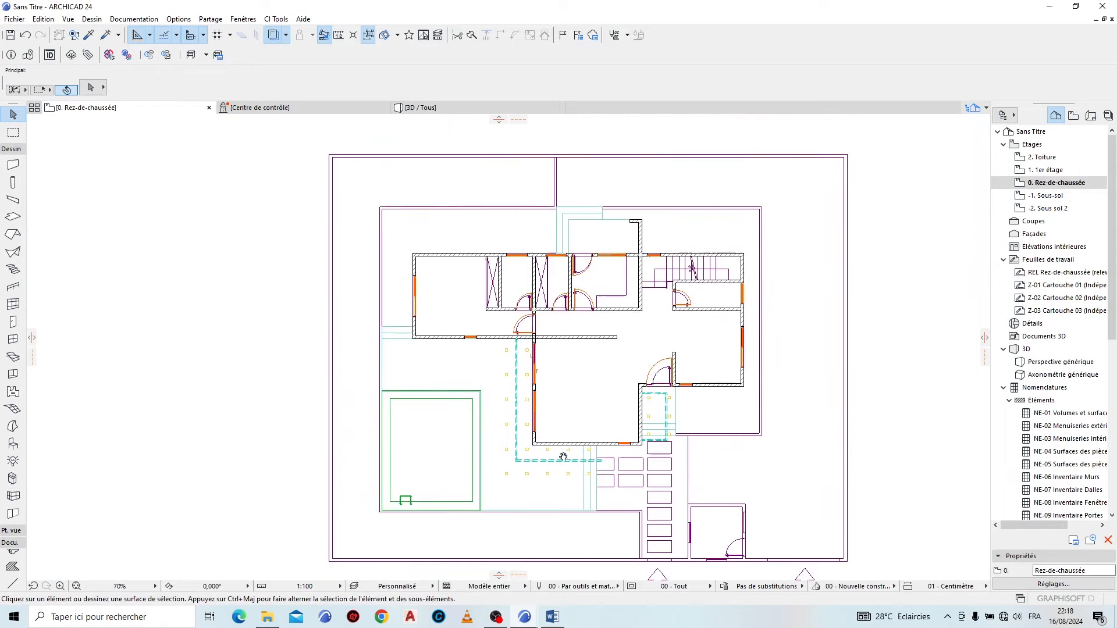
pyautogui.scroll(3, 525, 294)
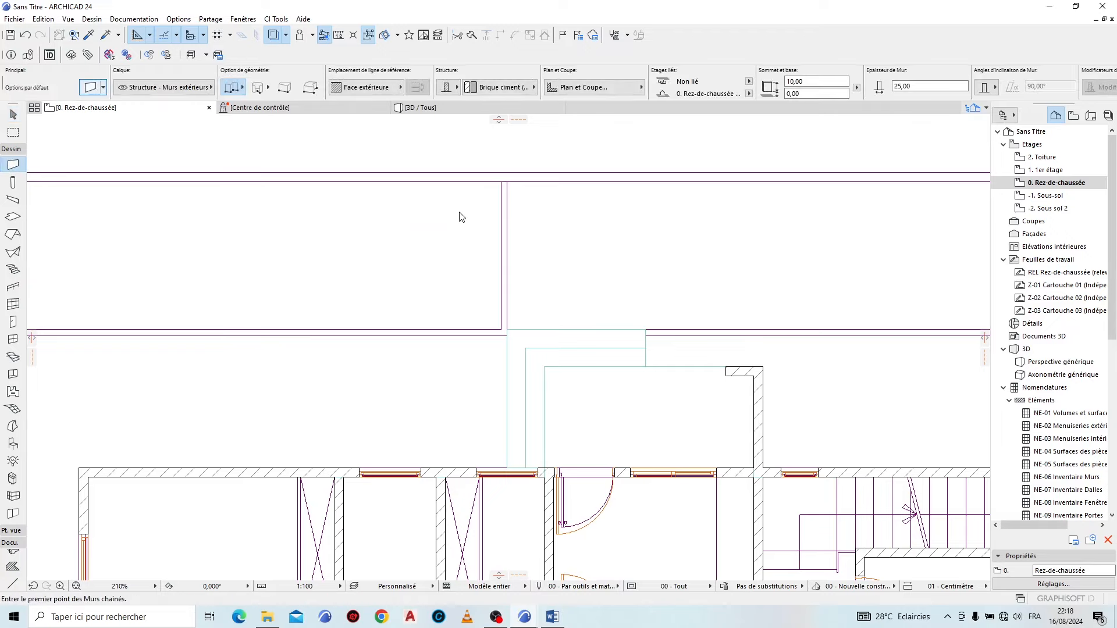
pyautogui.hotkey('ctrl', 't')
pyautogui.click(495, 383)
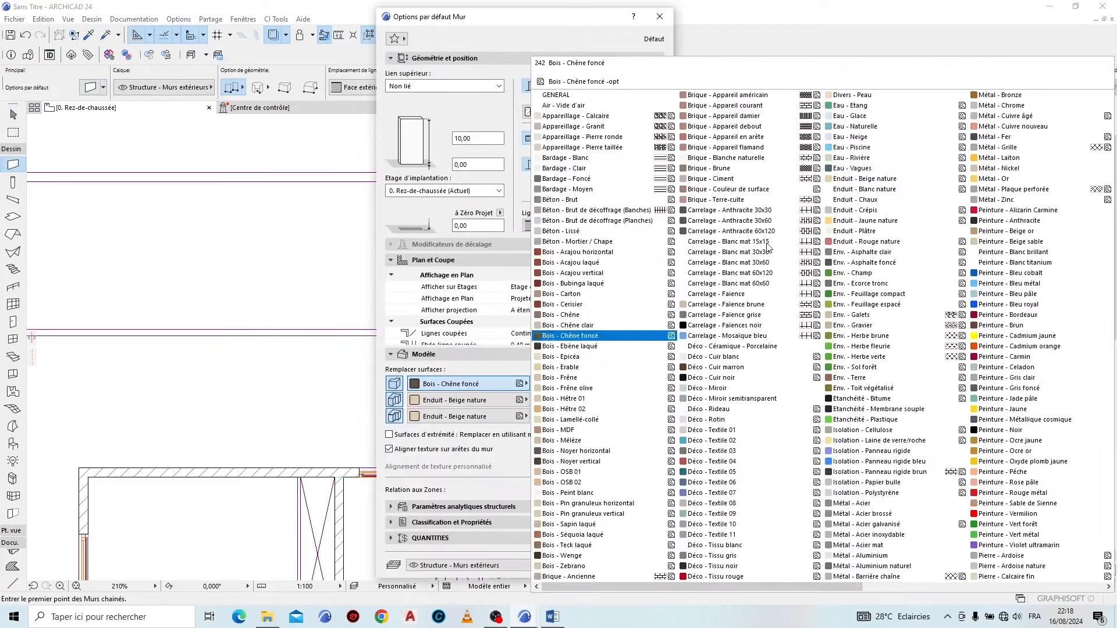
pyautogui.click(874, 192)
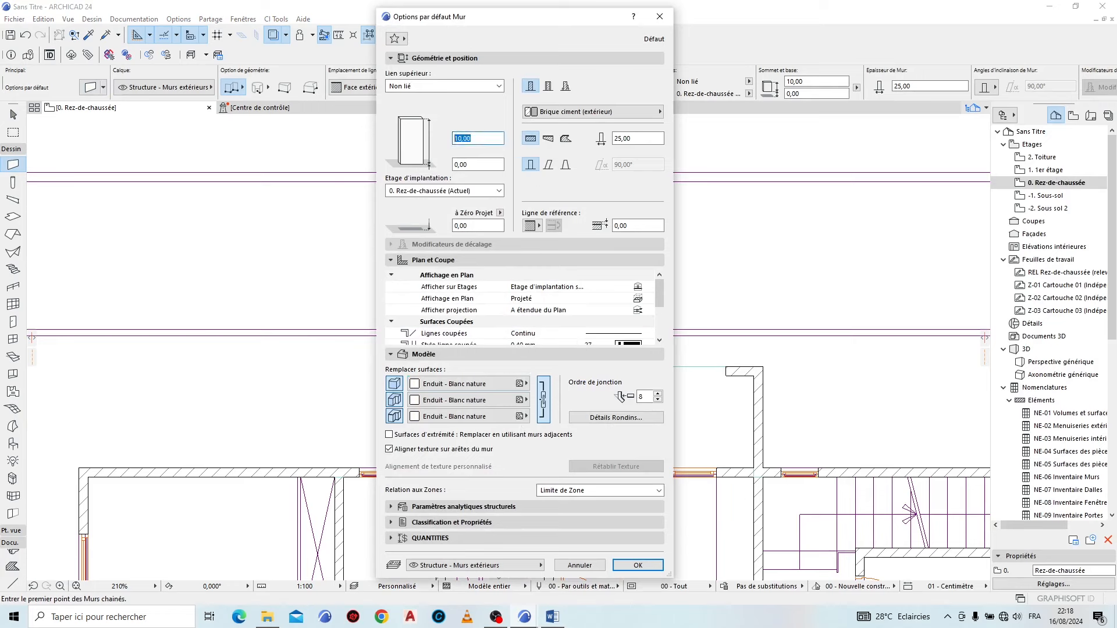
pyautogui.press('Tab')
pyautogui.press('Return')
# Step: Trace a chained wall from the rear enclosure along the short divider, across to the yard's outer corner and down to the corner beside the pool
pyautogui.scroll(3, 517, 207)
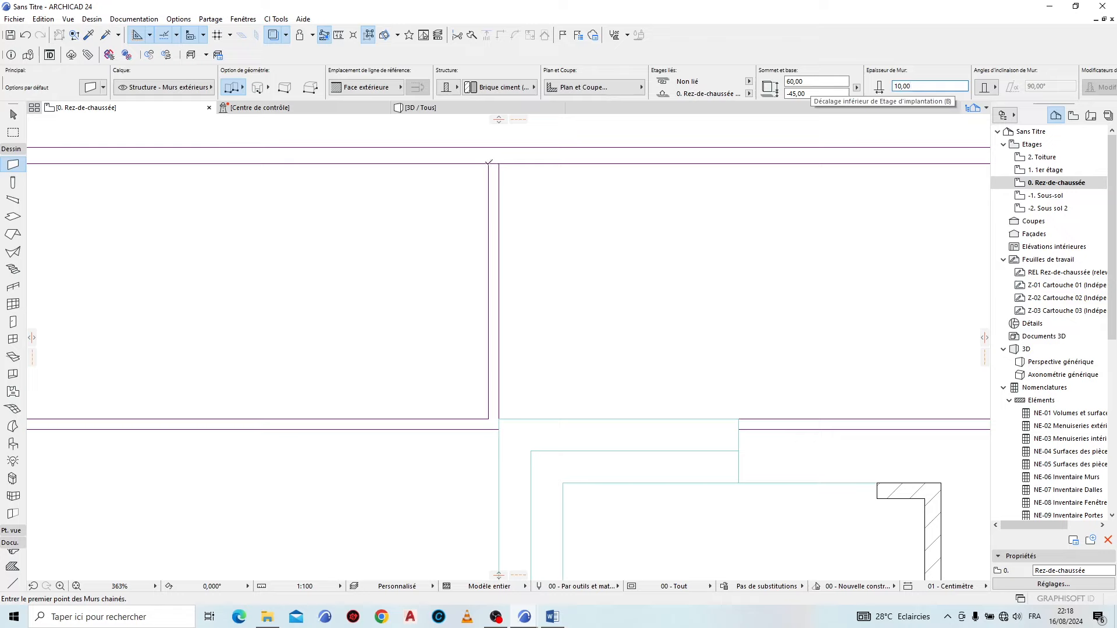
pyautogui.click(489, 418)
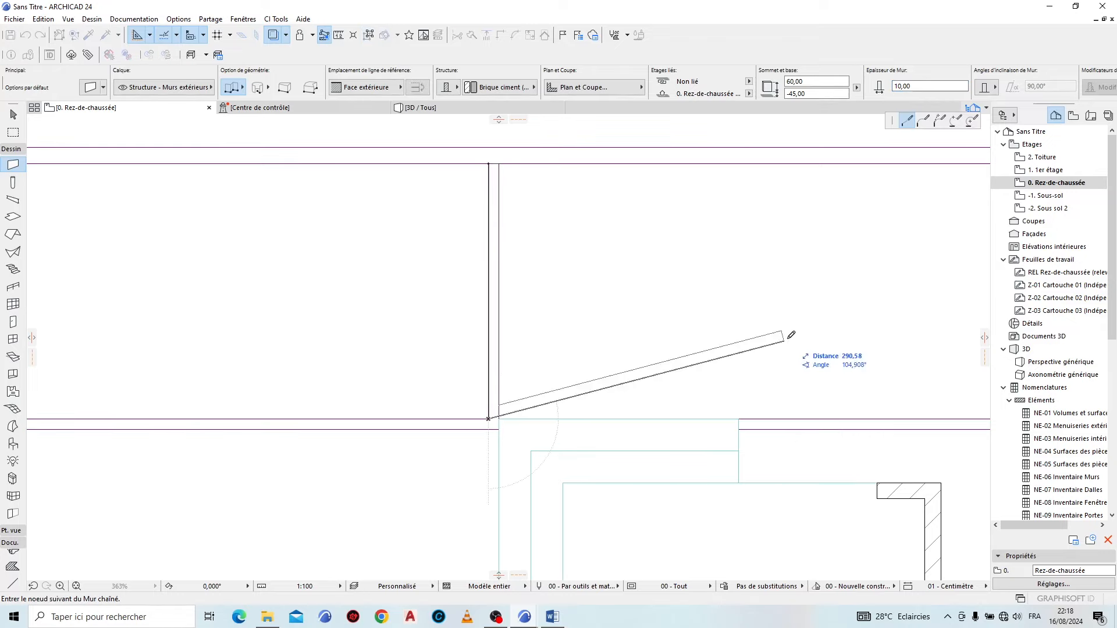
pyautogui.scroll(-3, 730, 286)
pyautogui.scroll(2, 581, 311)
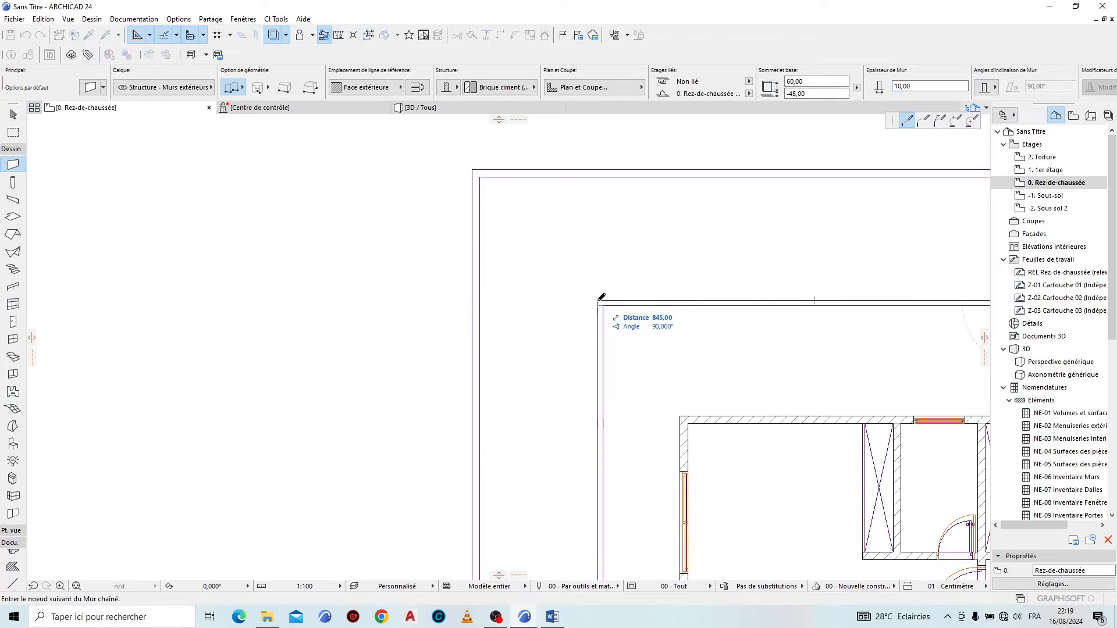
pyautogui.scroll(-3, 466, 220)
pyautogui.scroll(5, 498, 292)
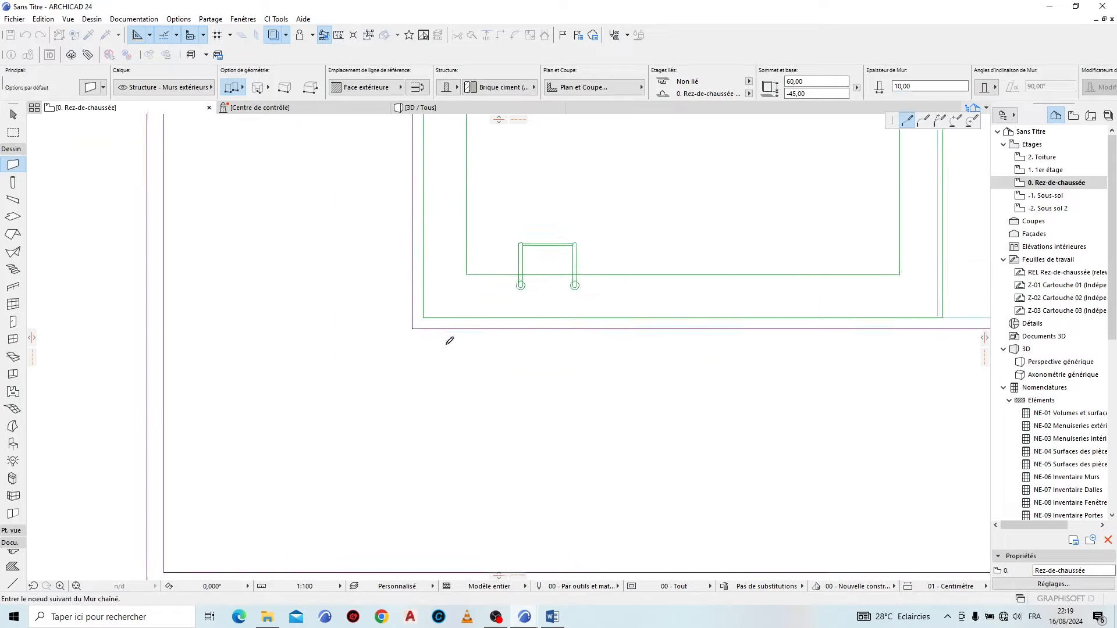
# Step: Continue the chained wall past the pool and terrace to the corner by the paving slabs, and end it at the front enclosure wall
pyautogui.scroll(-3, 465, 365)
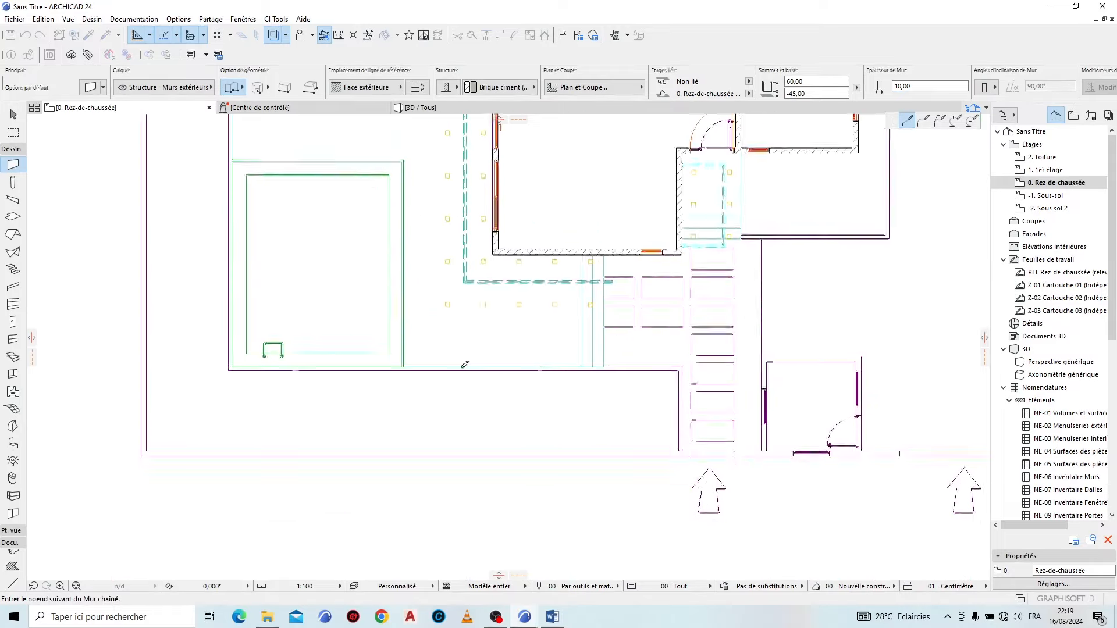
pyautogui.scroll(4, 465, 365)
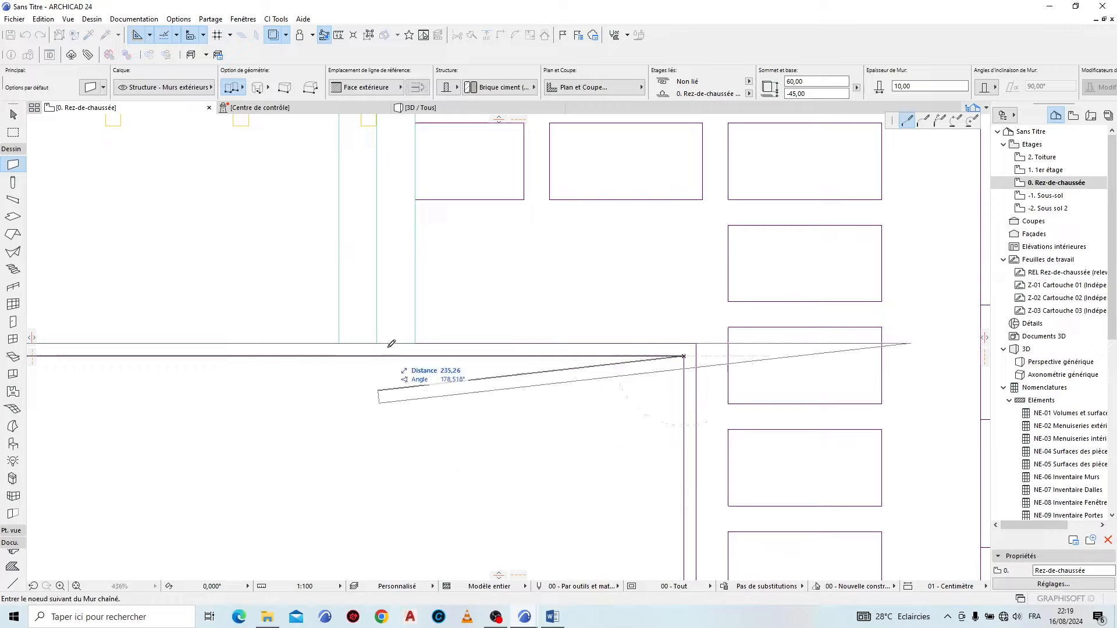
pyautogui.scroll(-3, 391, 344)
pyautogui.scroll(5, 504, 474)
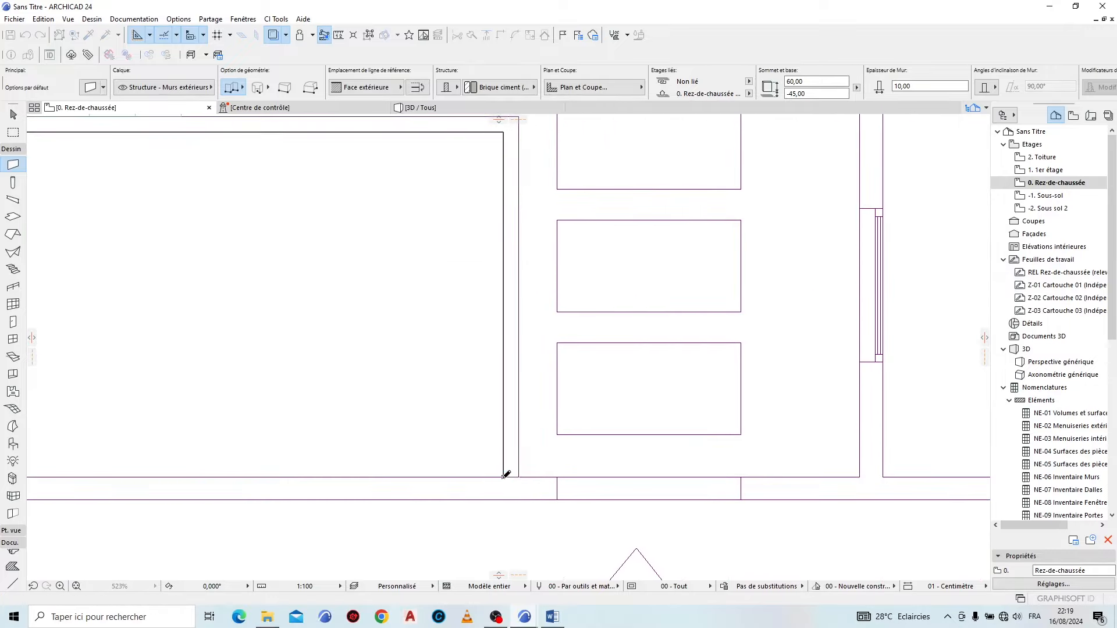
pyautogui.scroll(-9, 506, 474)
pyautogui.scroll(-3, 436, 340)
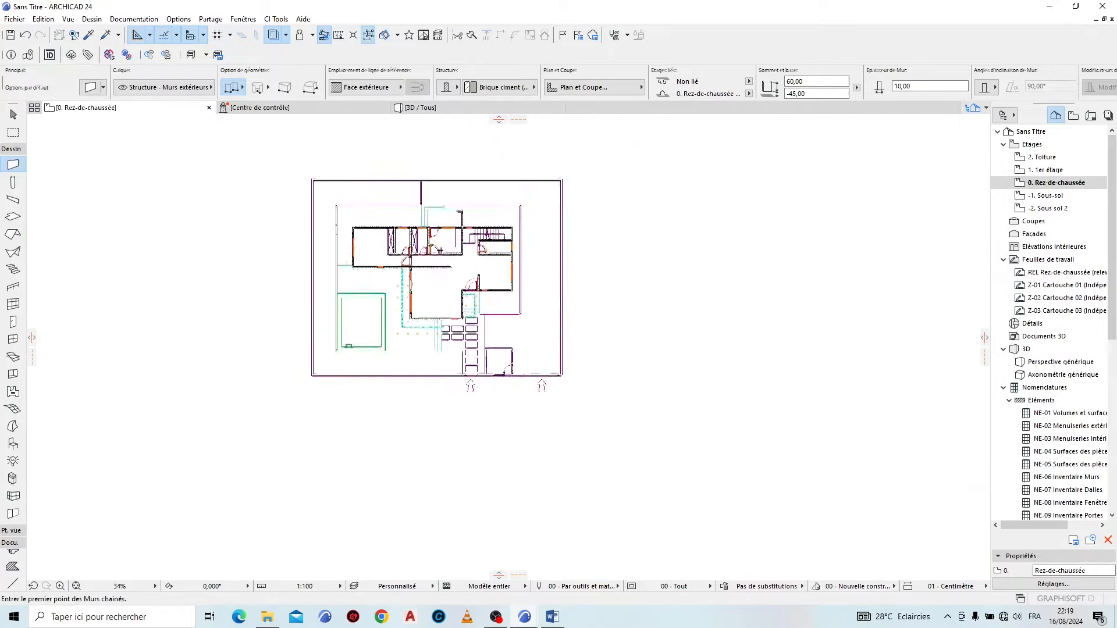
# Step: Trace a second chained wall from the entrance steps around the stair side of the house, ending at the rear porch steps
pyautogui.scroll(1, 436, 339)
pyautogui.scroll(4, 669, 465)
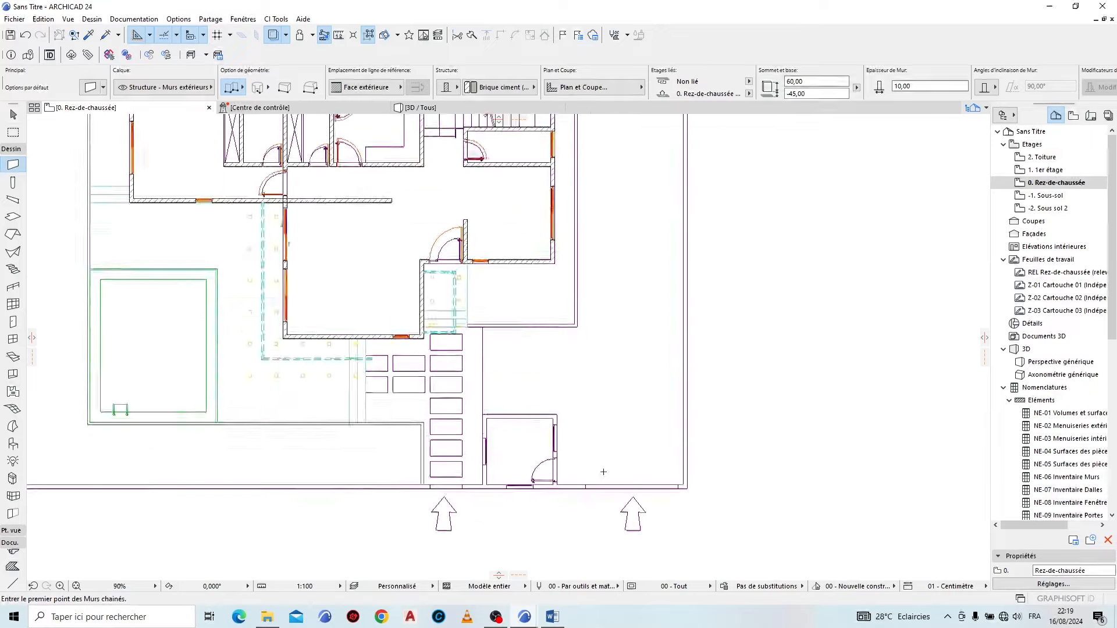
pyautogui.scroll(-4, 501, 401)
pyautogui.scroll(9, 501, 402)
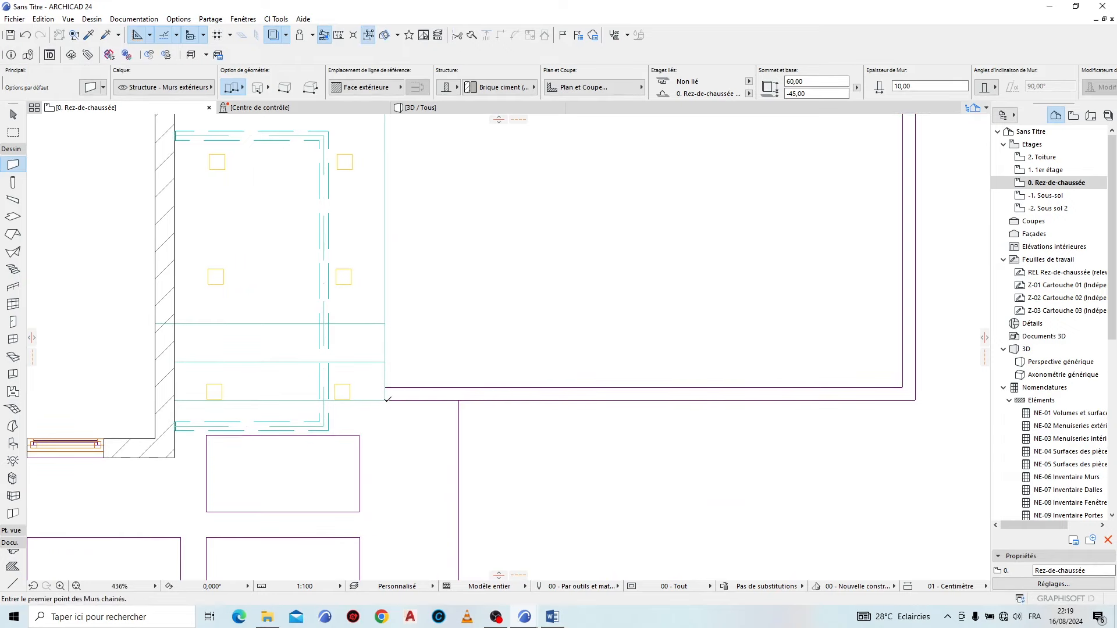
pyautogui.click(386, 400)
pyautogui.scroll(-5, 775, 242)
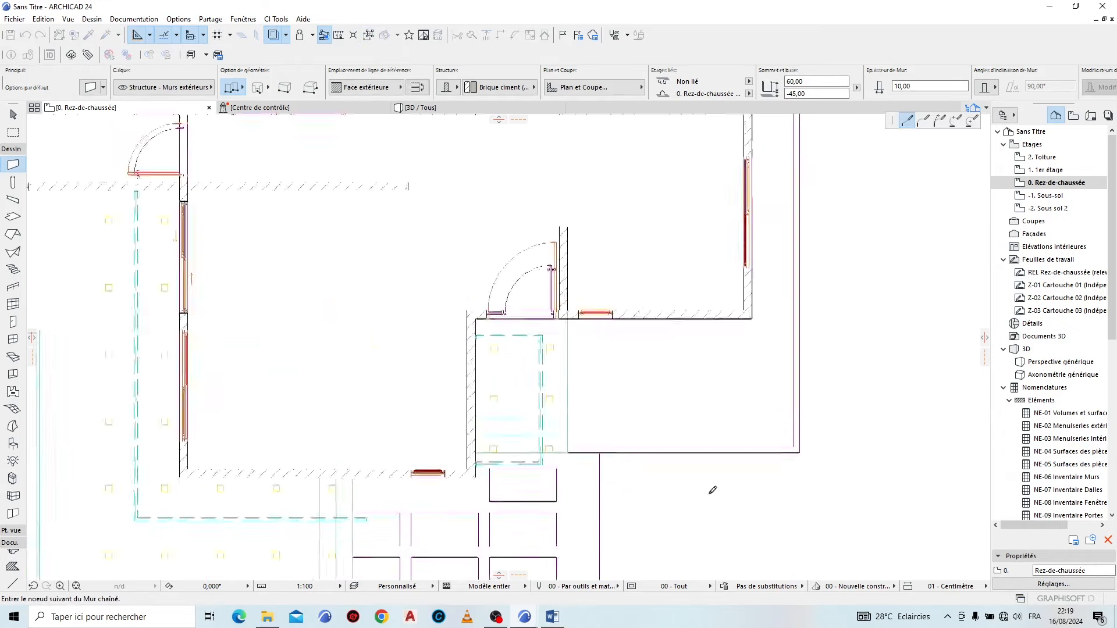
pyautogui.scroll(4, 767, 239)
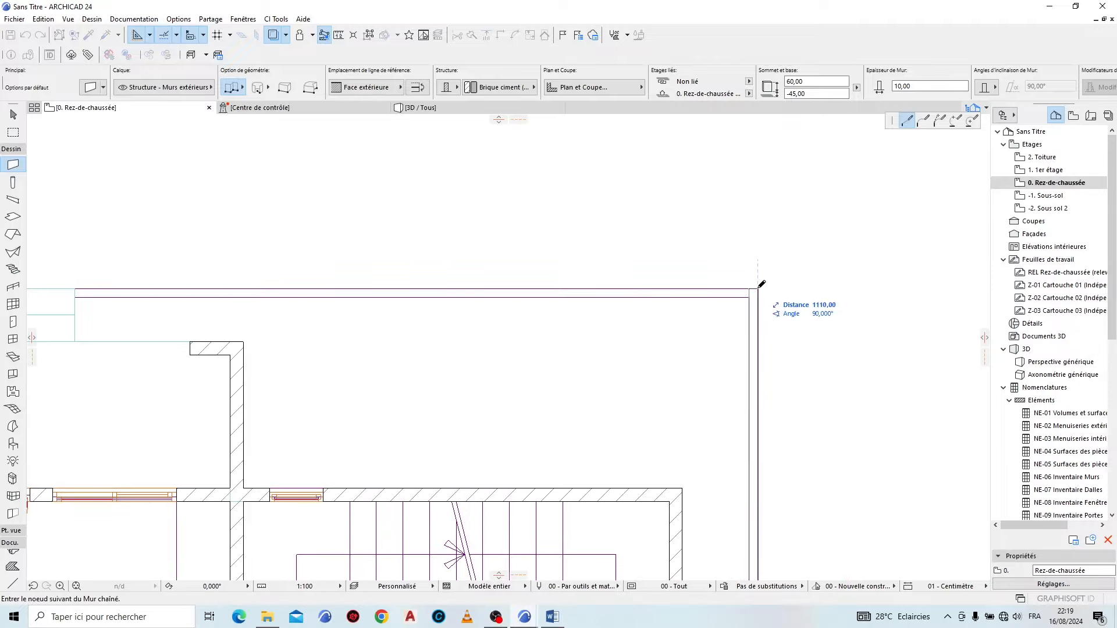
pyautogui.scroll(-5, 875, 267)
pyautogui.scroll(5, 541, 269)
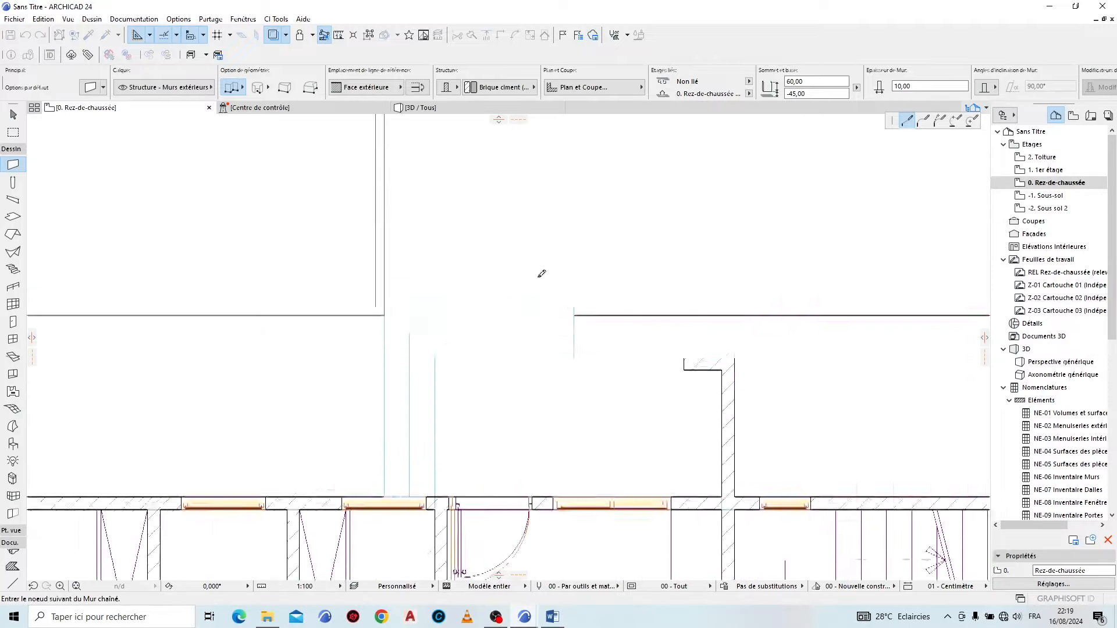
pyautogui.doubleClick(579, 307)
pyautogui.scroll(-6, 587, 306)
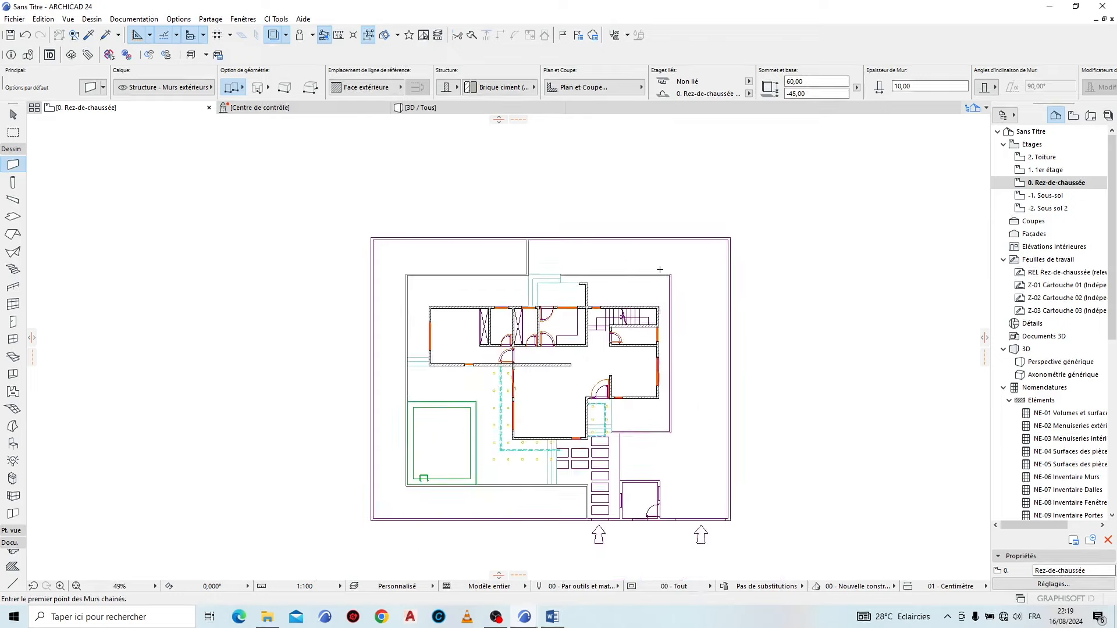
# Step: Pick up the terrace slab's settings and create magic-wand slabs filling the outer yard strip past the pool and the garden around the stair side
pyautogui.moveTo(622, 430); pyautogui.dragTo(542, 388, button='middle')
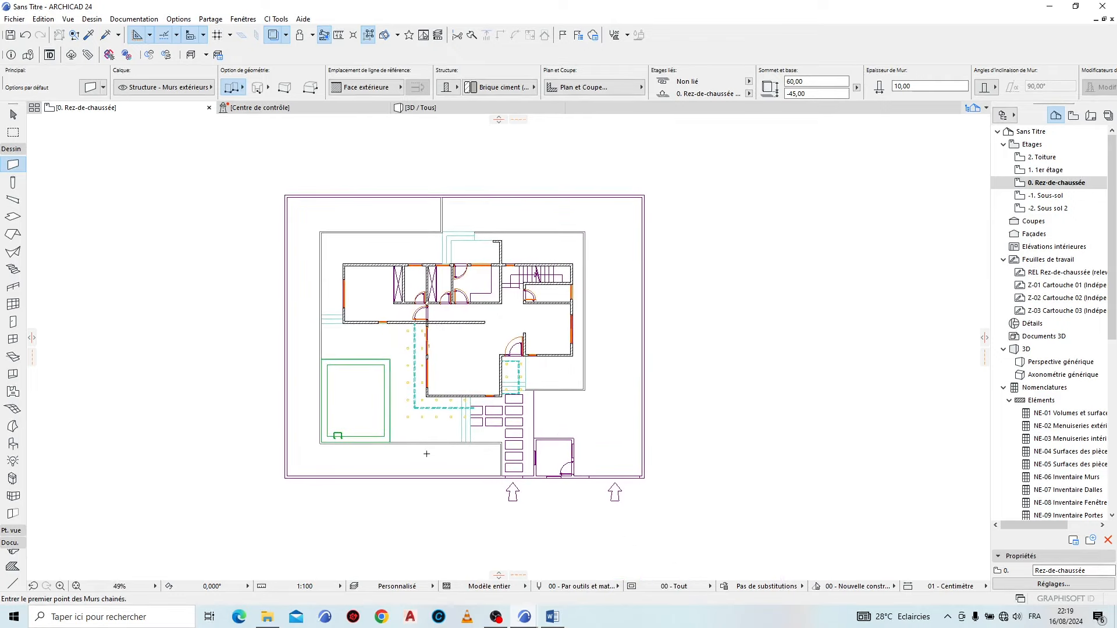
pyautogui.scroll(6, 427, 454)
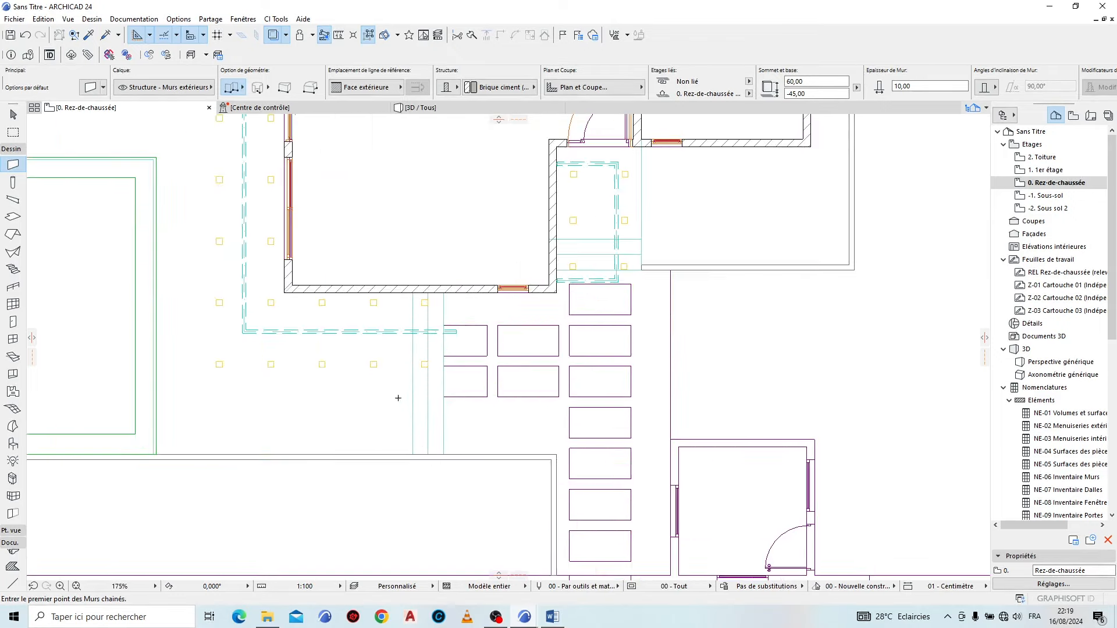
pyautogui.keyDown('alt'); pyautogui.click(508, 462); pyautogui.keyUp('alt')
pyautogui.scroll(-4, 584, 431)
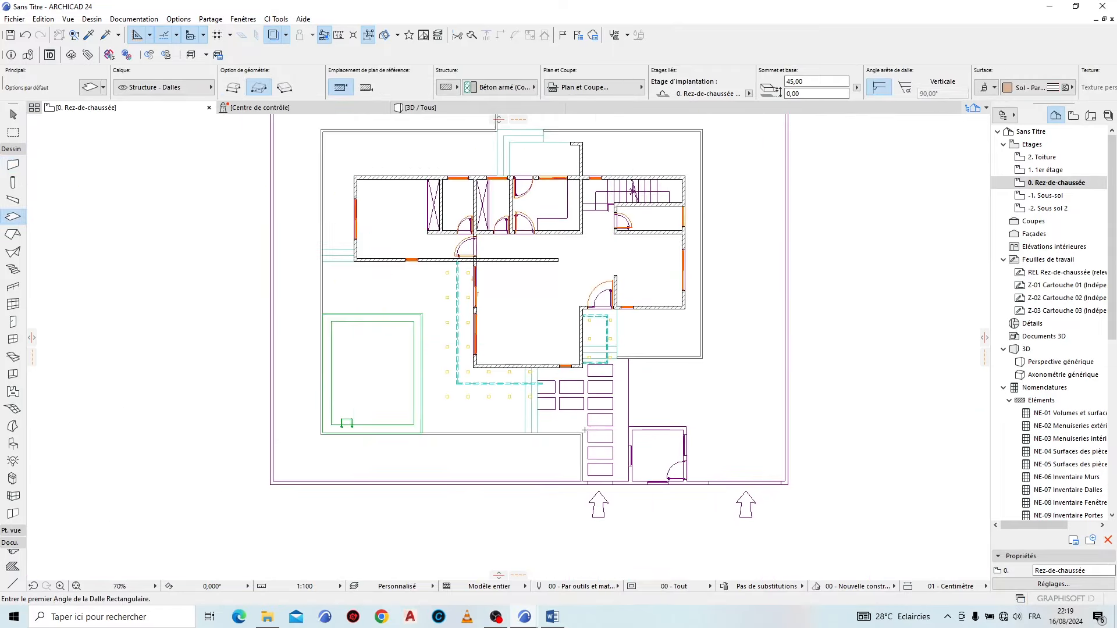
pyautogui.moveTo(518, 398); pyautogui.dragTo(496, 433, button='middle')
pyautogui.moveTo(433, 326); pyautogui.dragTo(446, 350, button='middle')
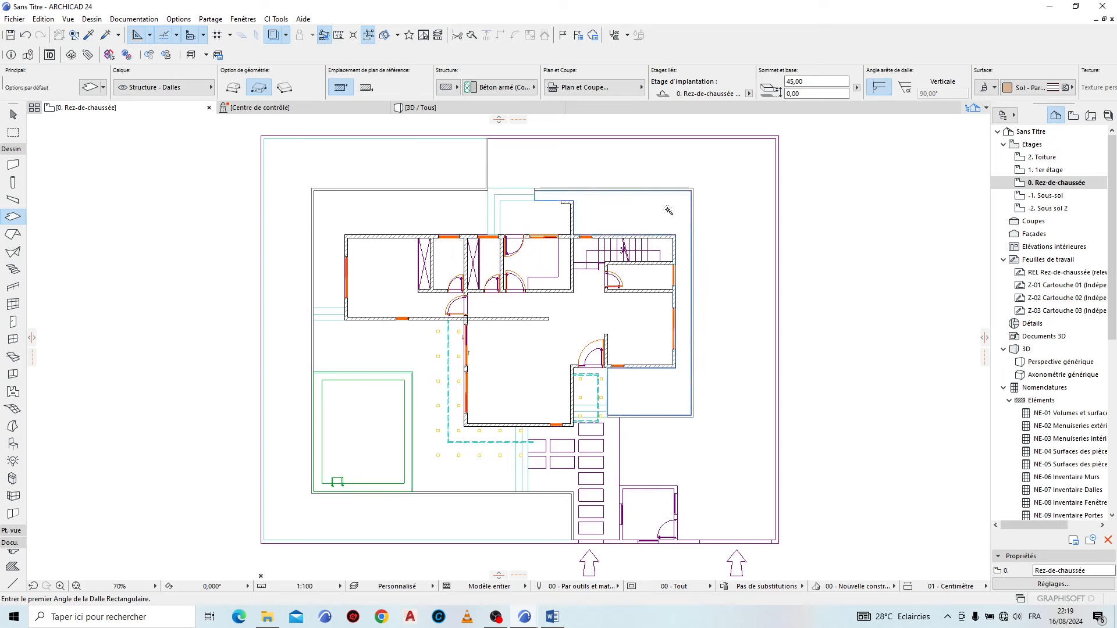
pyautogui.press('Escape')
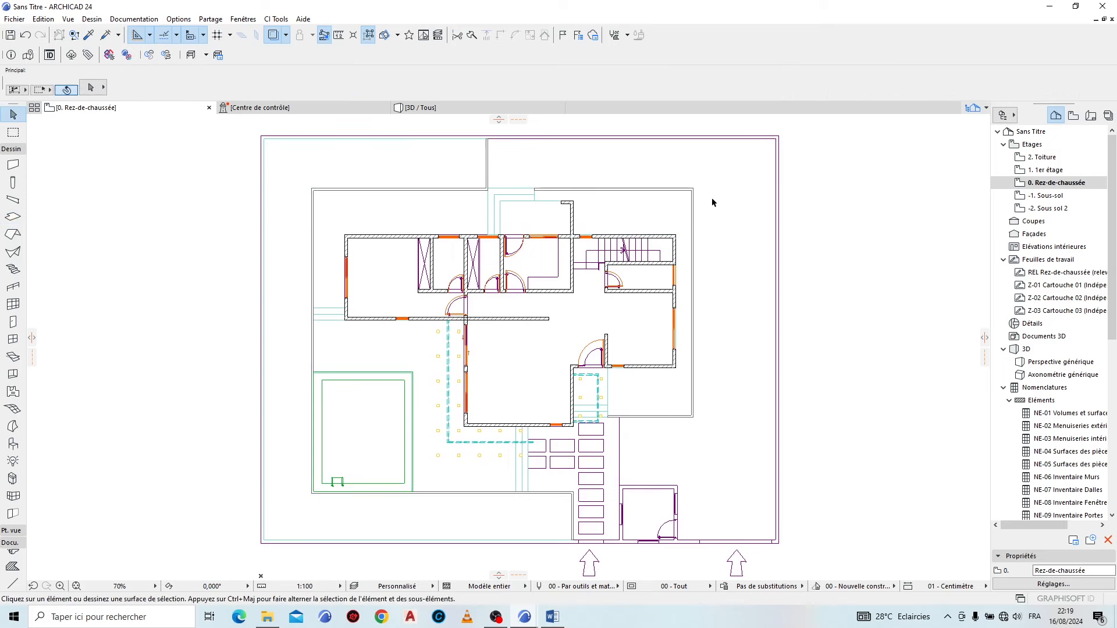
# Step: Select both garden slabs and set all their surfaces to Env. - Herbe verte
pyautogui.click(657, 212)
pyautogui.keyDown('shift'); pyautogui.click(426, 162); pyautogui.keyUp('shift')
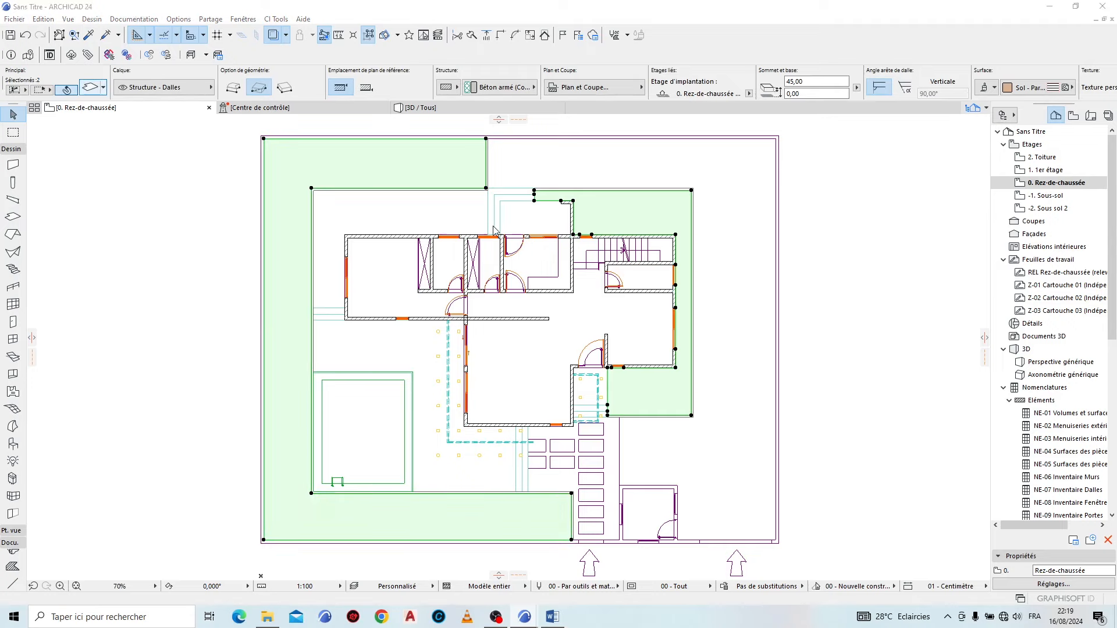
pyautogui.hotkey('ctrl', 't')
pyautogui.click(487, 343)
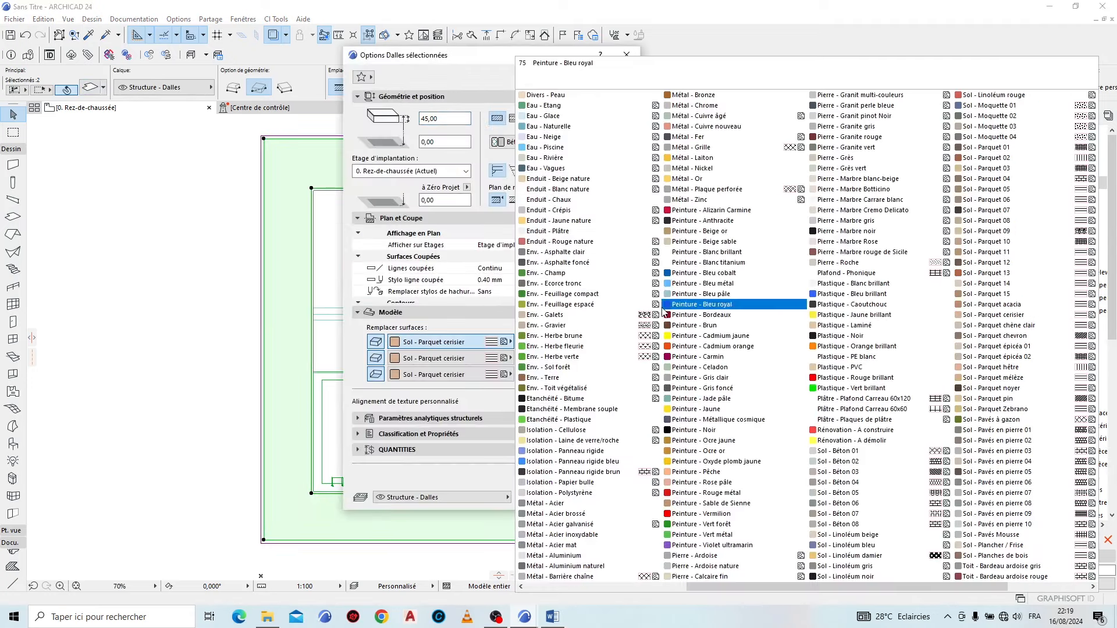
pyautogui.click(569, 357)
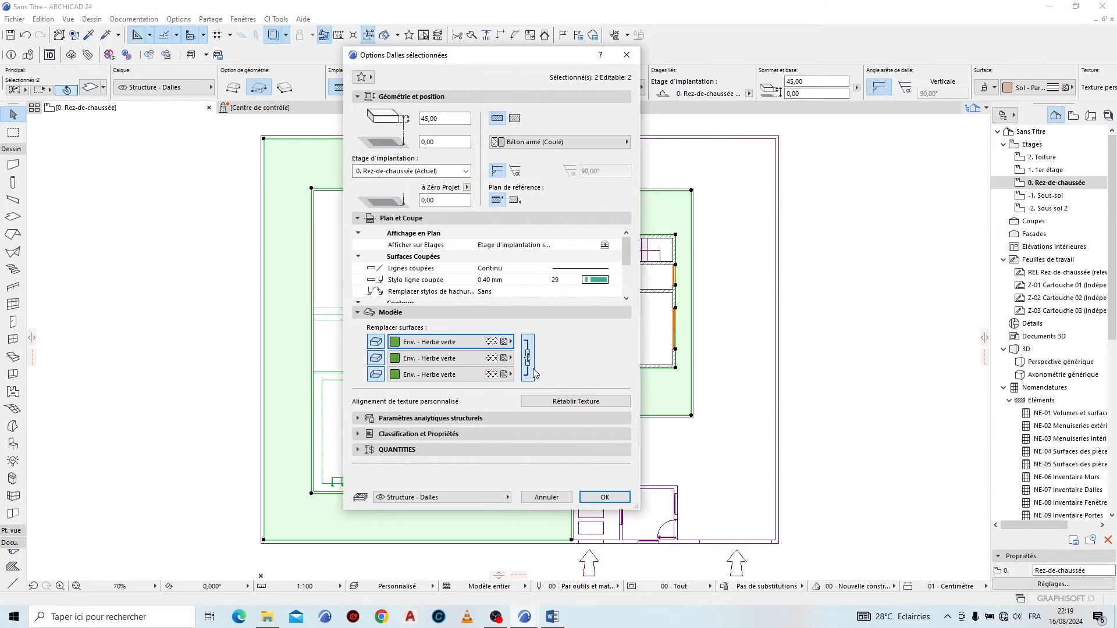
pyautogui.click(604, 498)
# Step: In the 3D view, select the three border walls of the garden beside the entrance steps and set their height to 15 cm
pyautogui.click(480, 112)
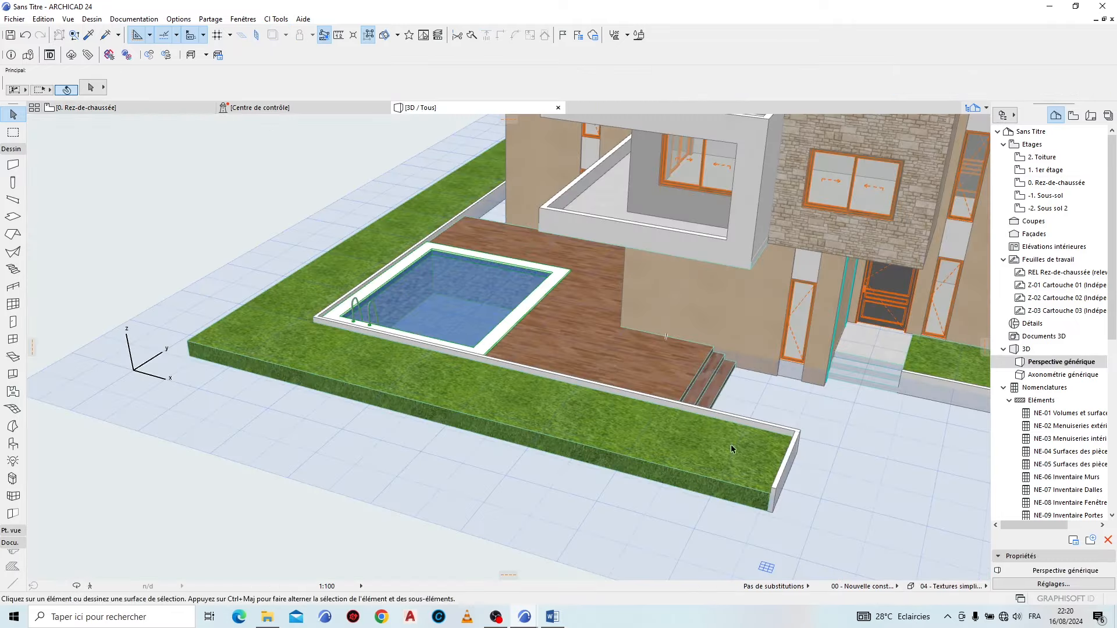
pyautogui.keyDown('shift'); pyautogui.moveTo(731, 449); pyautogui.dragTo(637, 424, button='middle'); pyautogui.keyUp('shift')
pyautogui.moveTo(794, 362); pyautogui.dragTo(460, 401, button='middle')
pyautogui.scroll(4, 628, 328)
pyautogui.scroll(5, 480, 400)
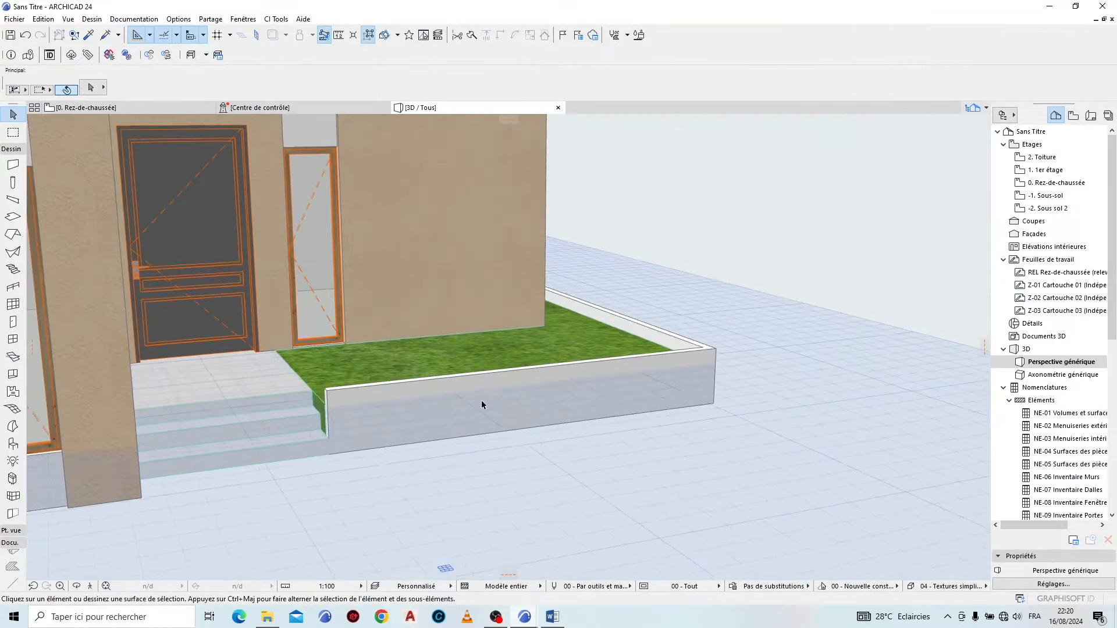
pyautogui.click(536, 399)
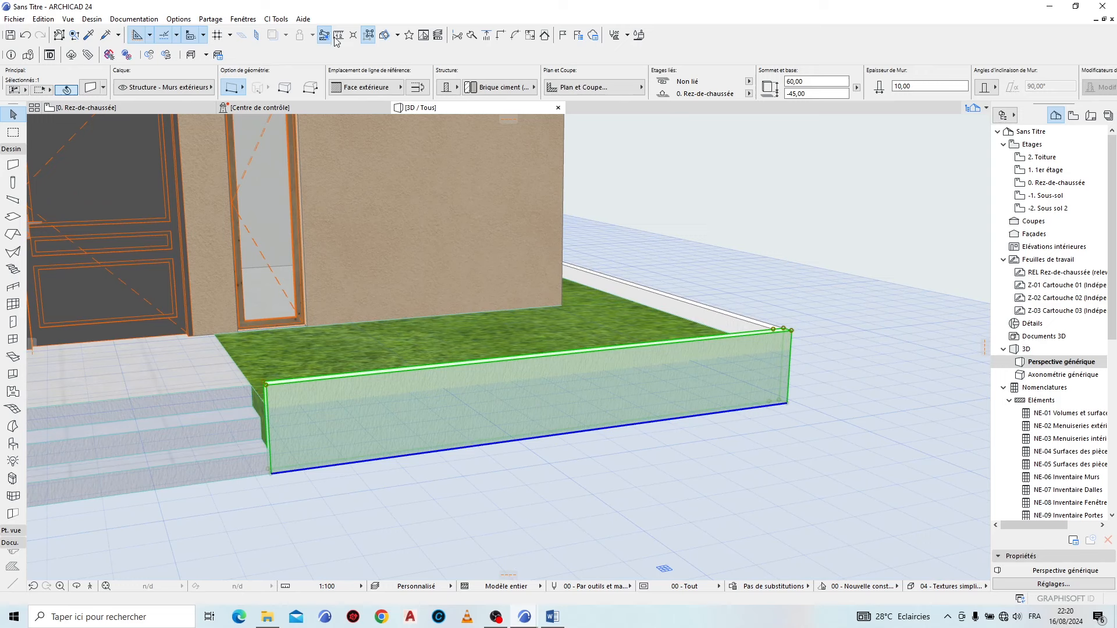
pyautogui.click(370, 37)
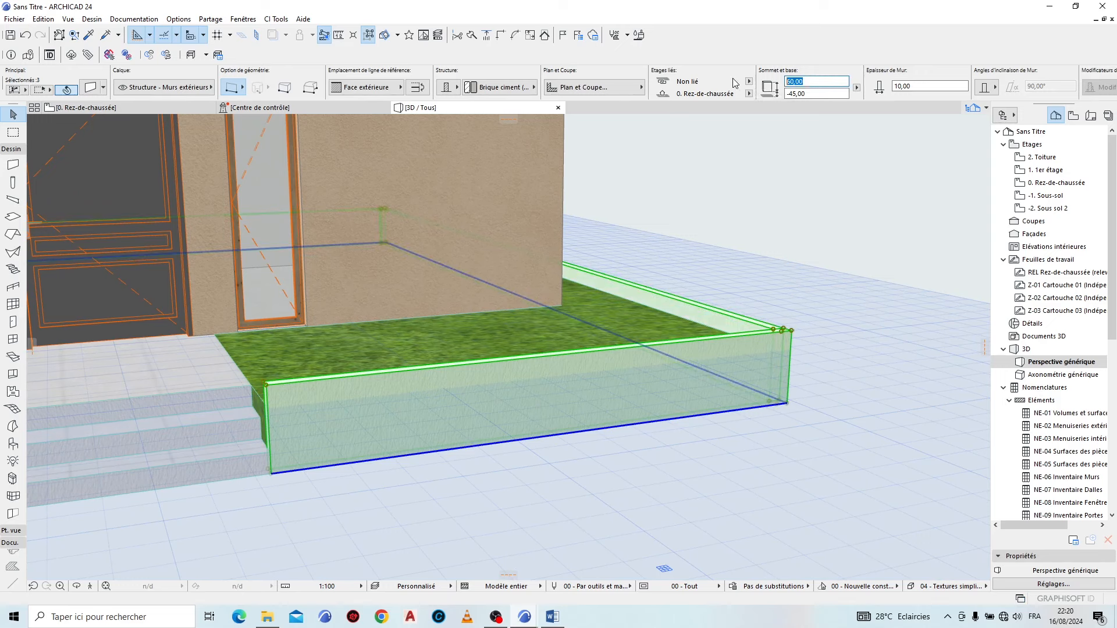
pyautogui.write('15')
pyautogui.press('Return')
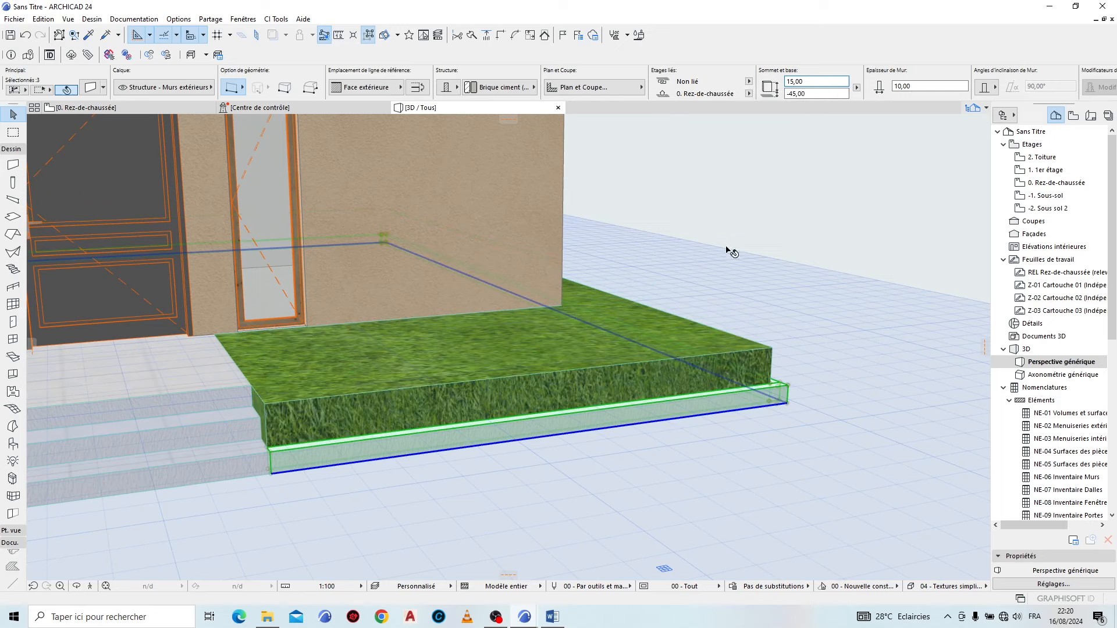
pyautogui.click(756, 259)
# Step: Give the grass slab beside the entrance steps a 10 cm thickness and a -35 cm offset
pyautogui.click(612, 364)
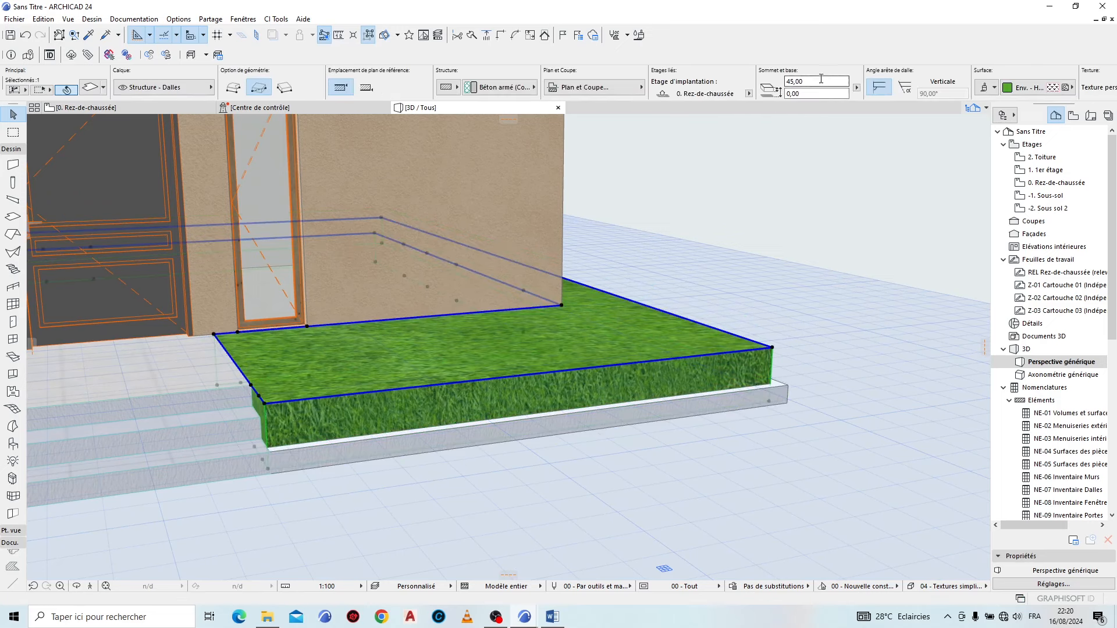
pyautogui.press('Return')
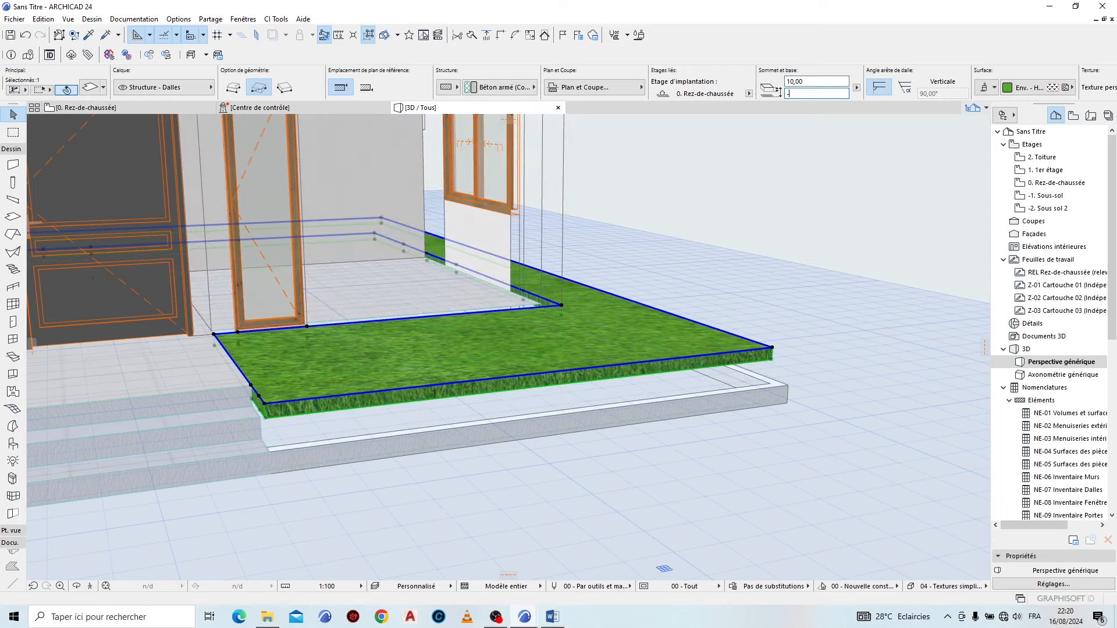
pyautogui.press('Return')
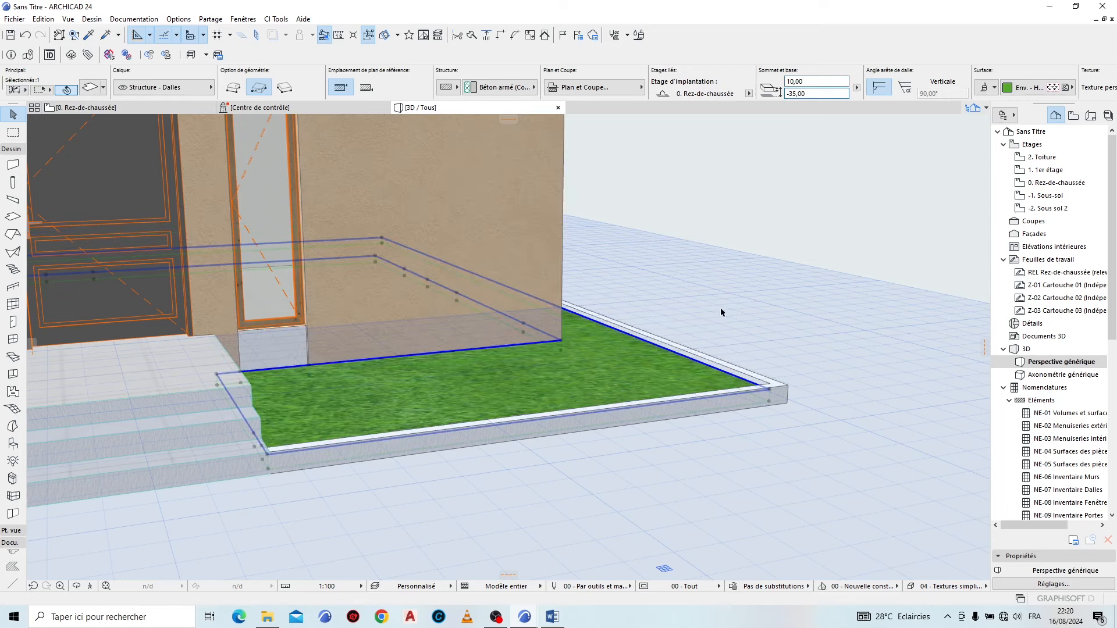
pyautogui.press('Escape')
# Step: Examine the border walls and grass slabs around the rear porch, the yard corner and the steps beside the pool terrace
pyautogui.keyDown('shift'); pyautogui.moveTo(778, 333); pyautogui.dragTo(397, 286, button='middle'); pyautogui.keyUp('shift')
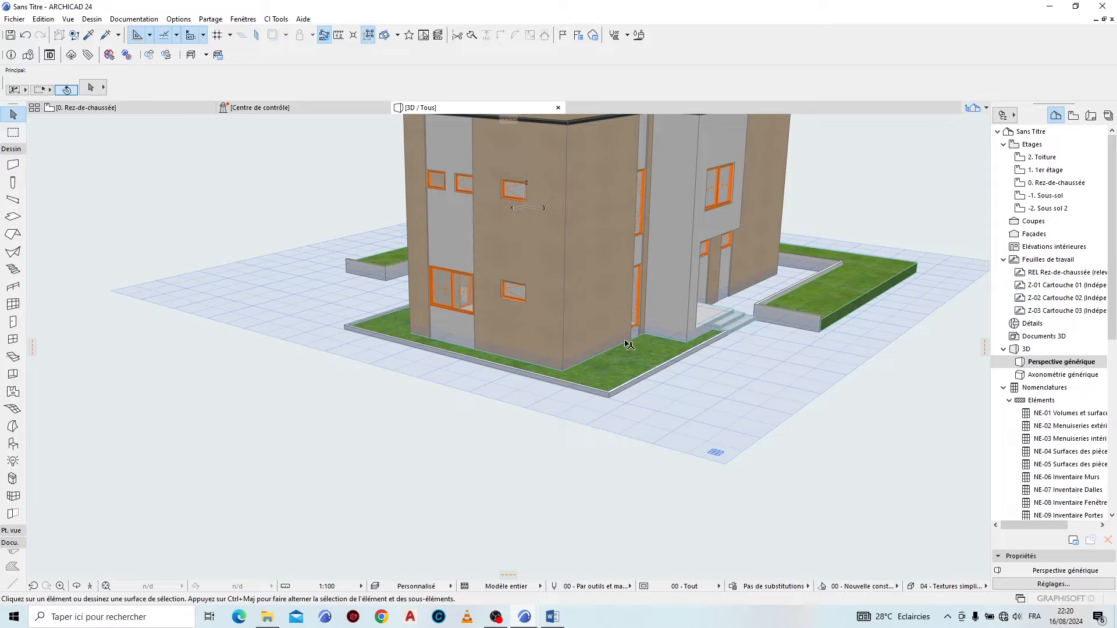
pyautogui.scroll(10, 630, 344)
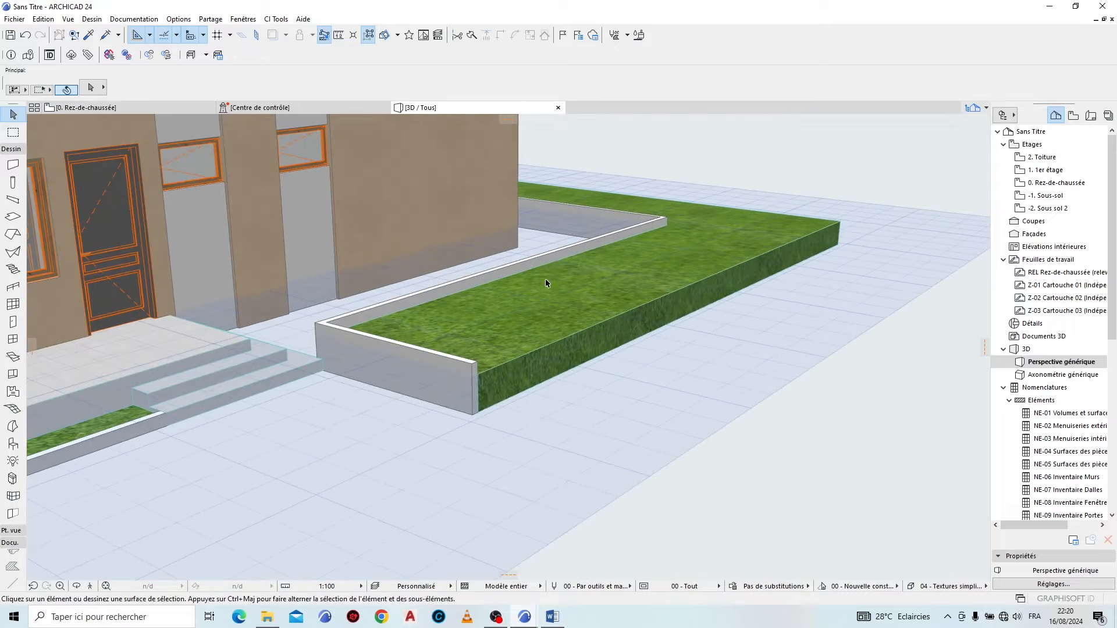
pyautogui.keyDown('shift'); pyautogui.moveTo(546, 283); pyautogui.dragTo(576, 278, button='middle'); pyautogui.keyUp('shift')
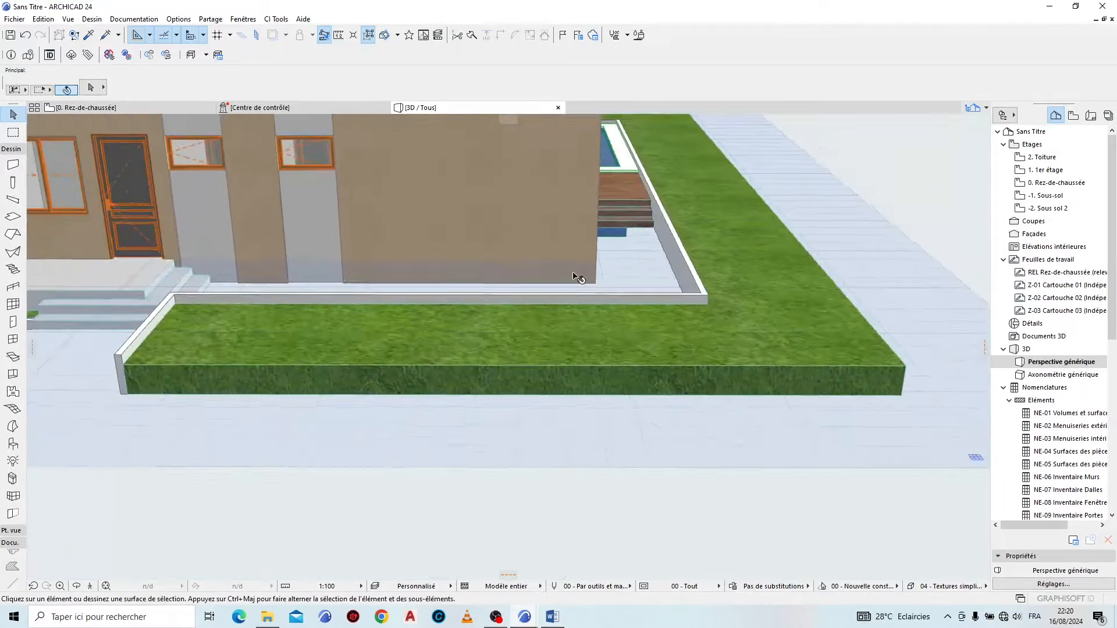
pyautogui.keyDown('shift'); pyautogui.moveTo(573, 274); pyautogui.dragTo(454, 339); pyautogui.keyUp('shift')
pyautogui.keyDown('shift'); pyautogui.moveTo(453, 339); pyautogui.dragTo(194, 333, button='middle'); pyautogui.keyUp('shift')
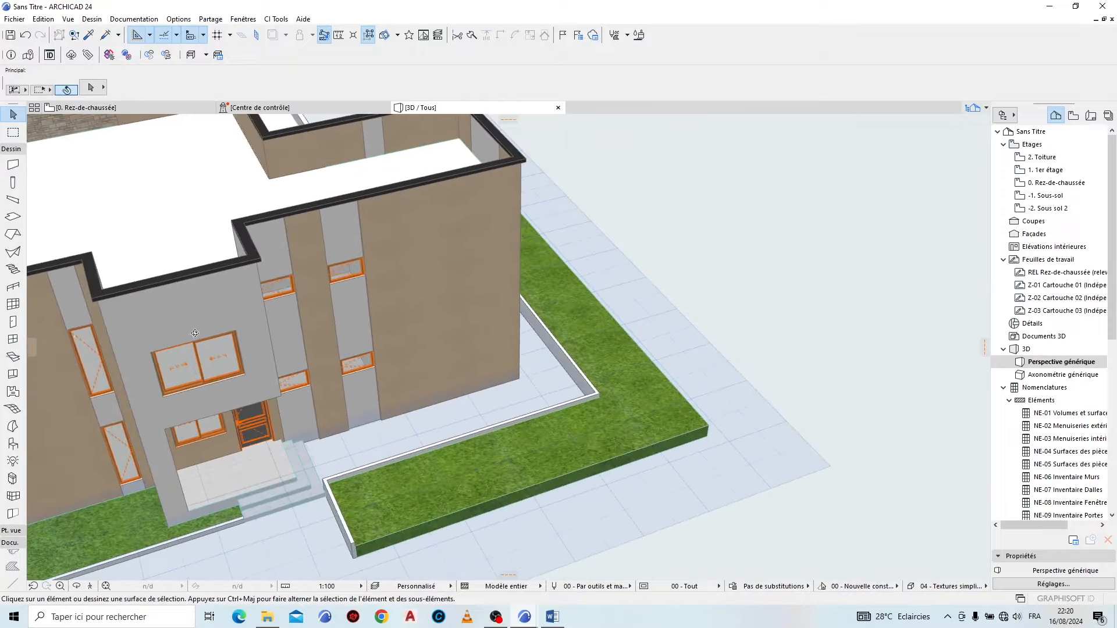
pyautogui.keyDown('shift'); pyautogui.moveTo(872, 325); pyautogui.dragTo(237, 451, button='middle'); pyautogui.keyUp('shift')
pyautogui.scroll(5, 414, 519)
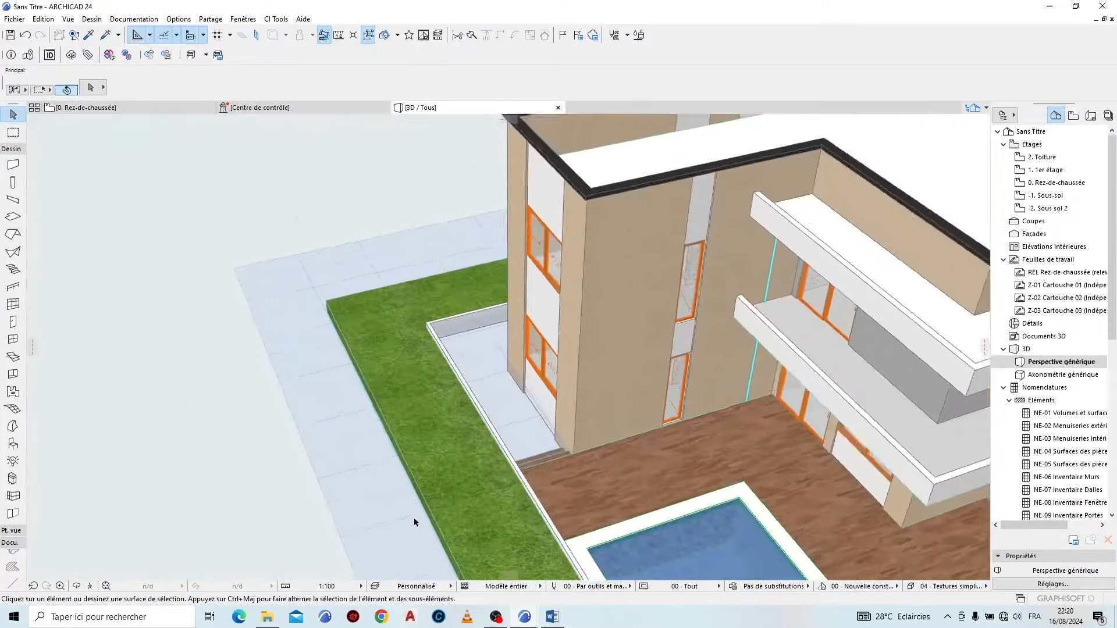
pyautogui.scroll(1, 612, 467)
pyautogui.keyDown('shift'); pyautogui.moveTo(591, 427); pyautogui.dragTo(506, 265, button='middle'); pyautogui.keyUp('shift')
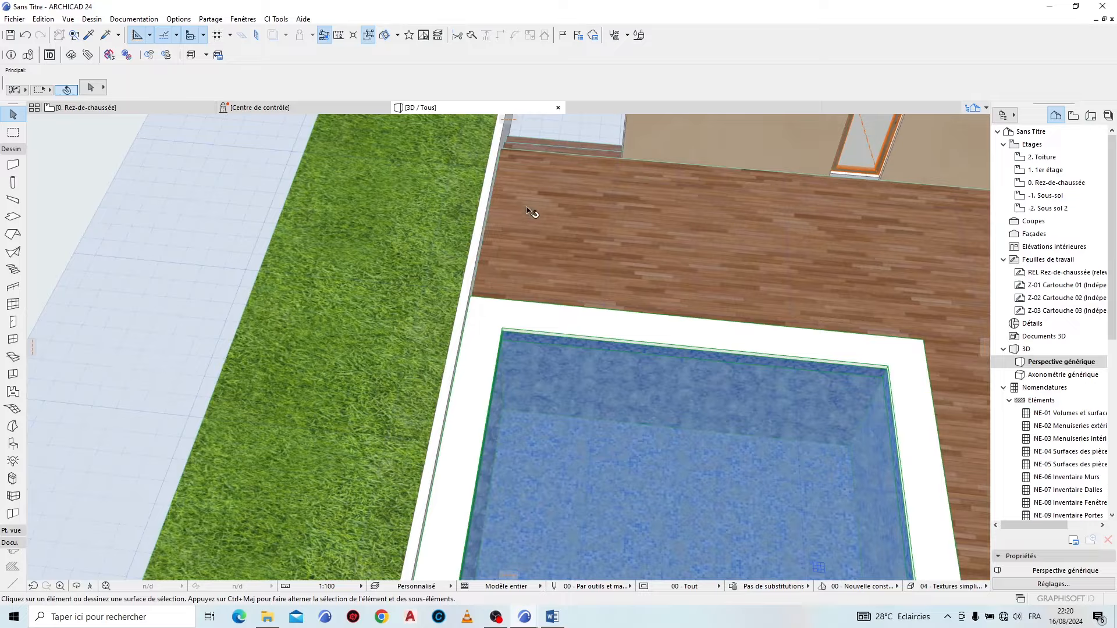
pyautogui.moveTo(531, 212); pyautogui.dragTo(441, 556, button='middle')
pyautogui.scroll(4, 419, 386)
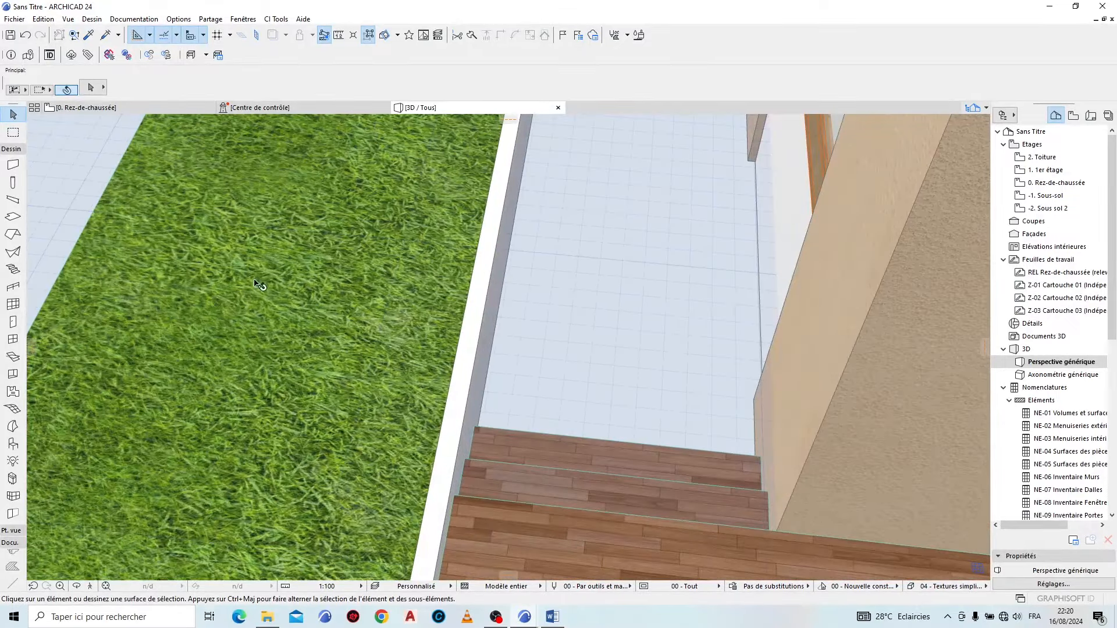
# Step: On the Rez-de-chaussée plan, split the long border wall beside the pool terrace along the rear edge of the terrace's side steps
pyautogui.click(176, 109)
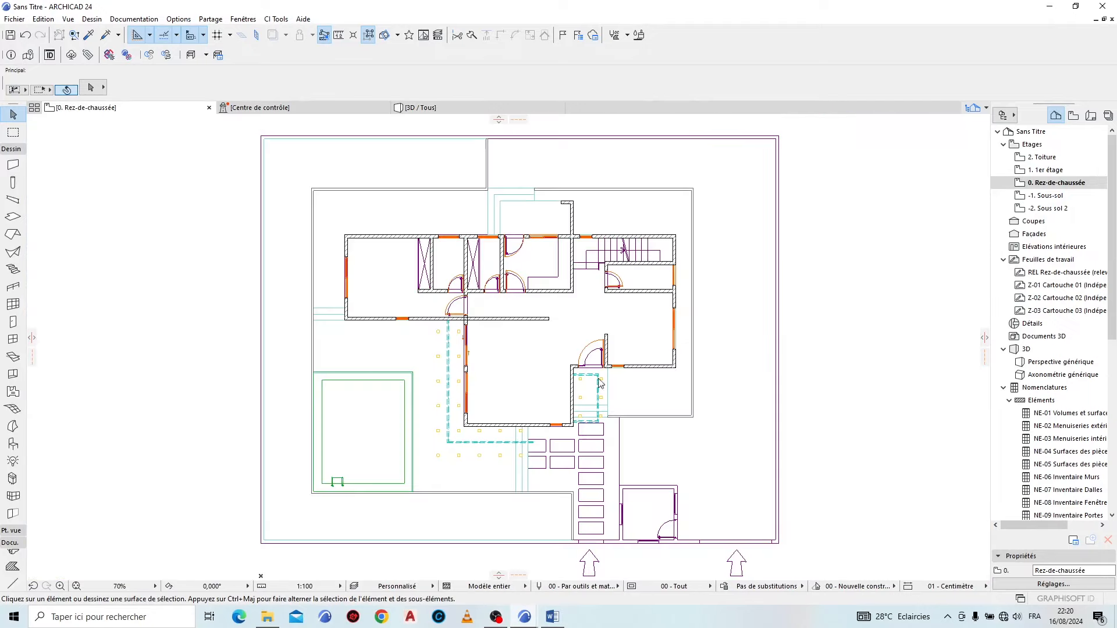
pyautogui.click(302, 415)
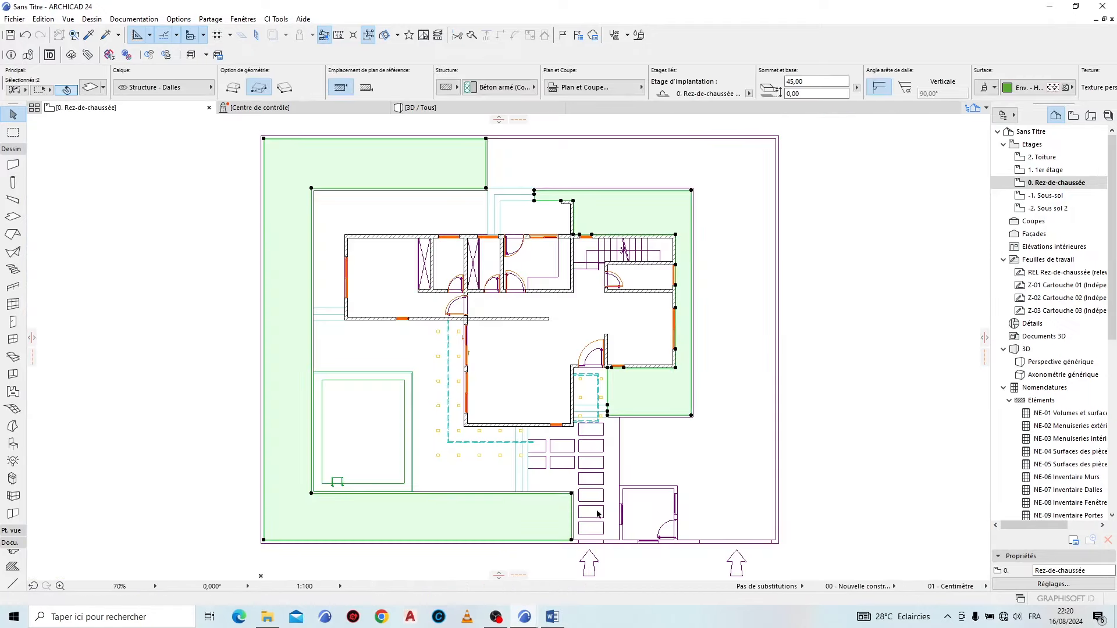
pyautogui.press('Escape')
pyautogui.scroll(8, 319, 311)
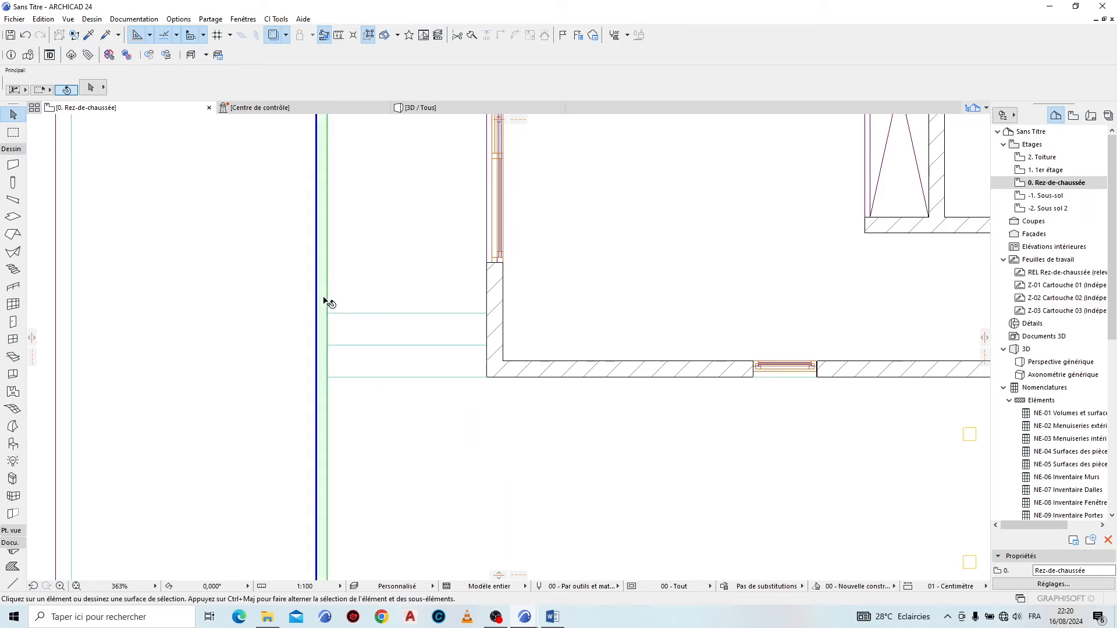
pyautogui.click(324, 301)
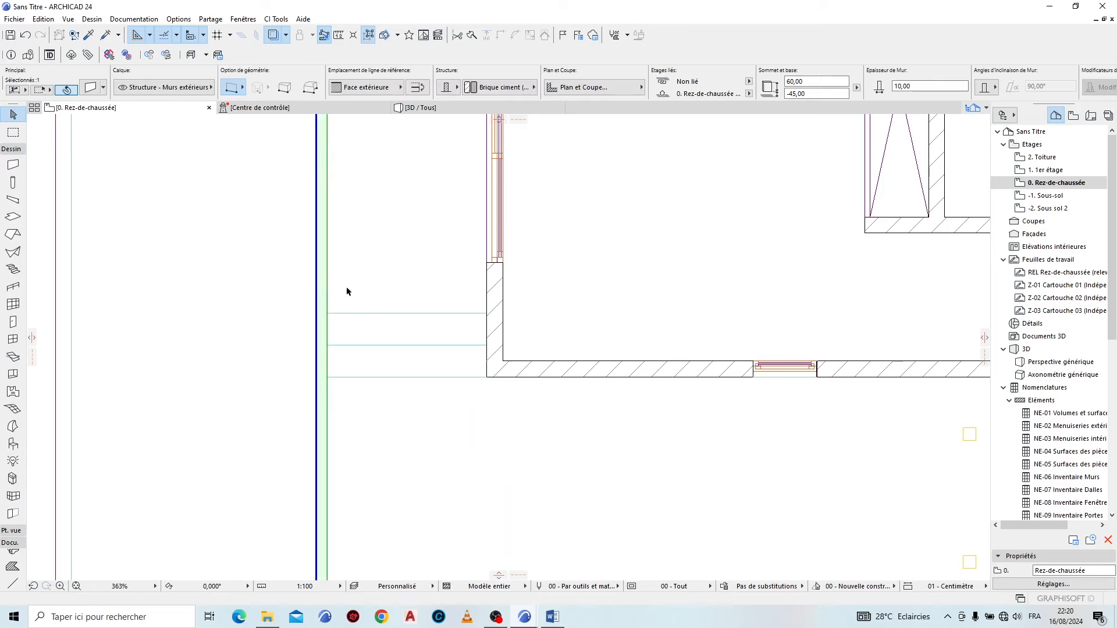
pyautogui.click(473, 38)
pyautogui.scroll(3, 300, 352)
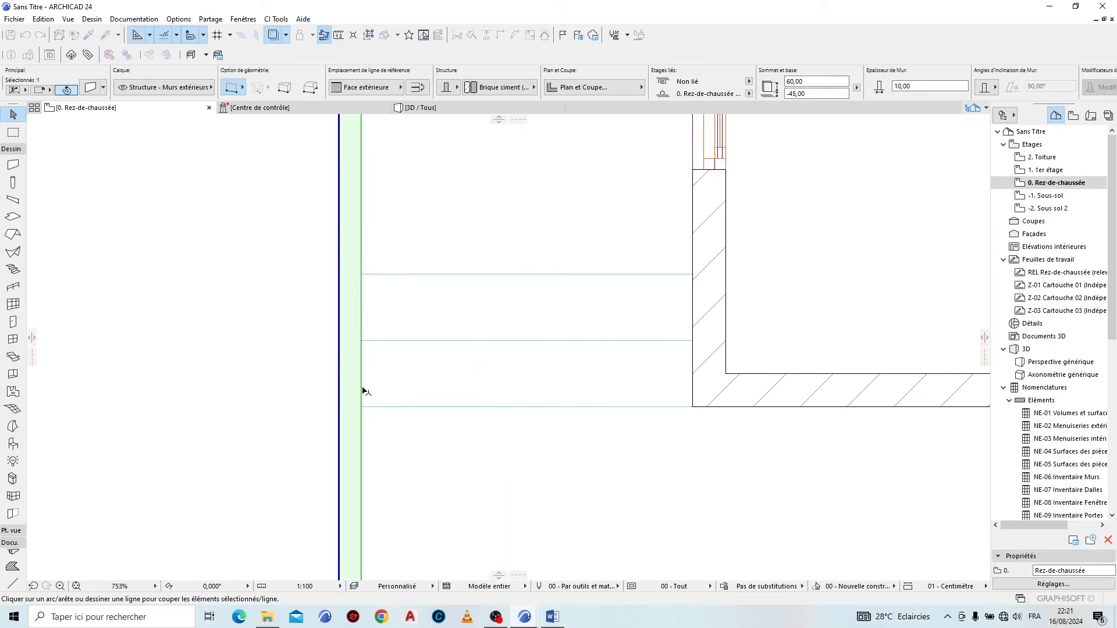
pyautogui.click(293, 274)
pyautogui.click(401, 276)
pyautogui.scroll(-3, 369, 304)
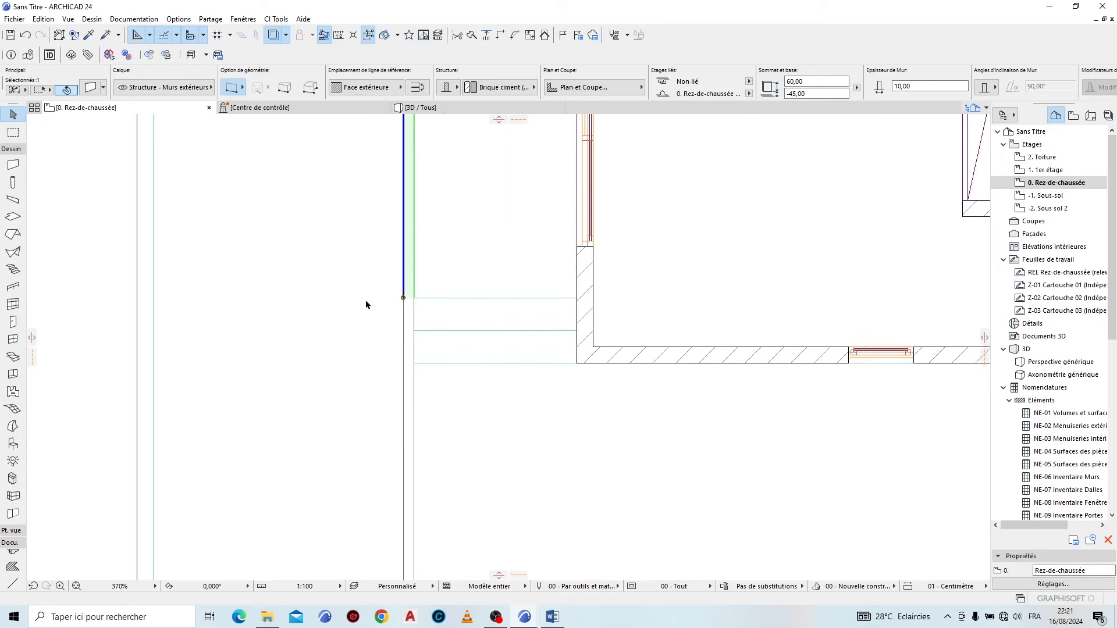
# Step: Split the grass slab beside the pool terrace along the rear edge of the terrace's side steps
pyautogui.click(332, 304)
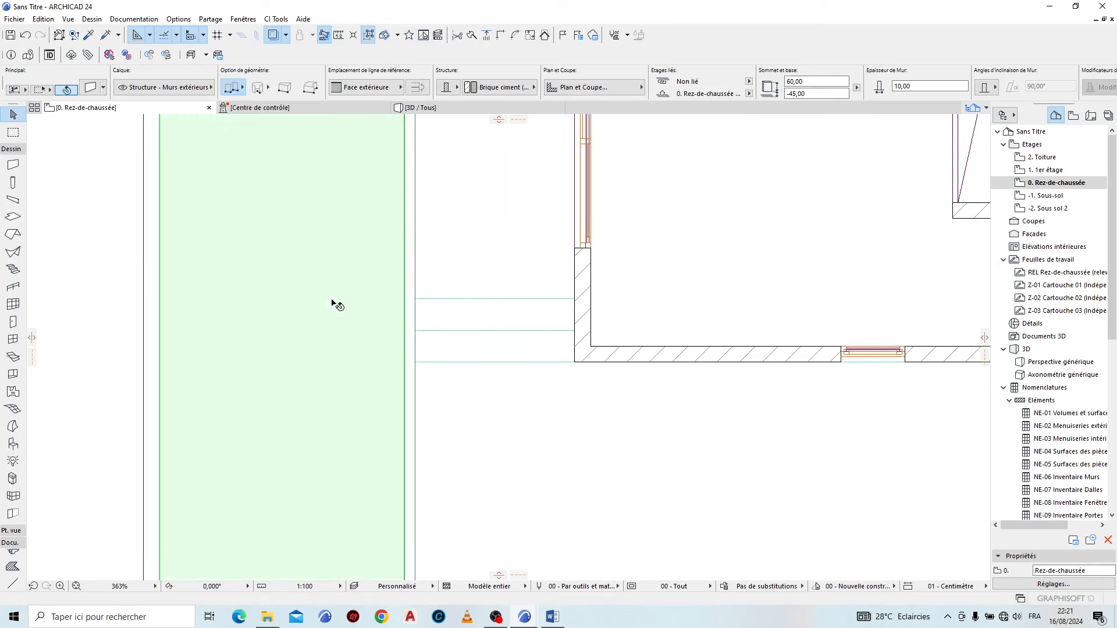
pyautogui.click(471, 37)
pyautogui.click(416, 300)
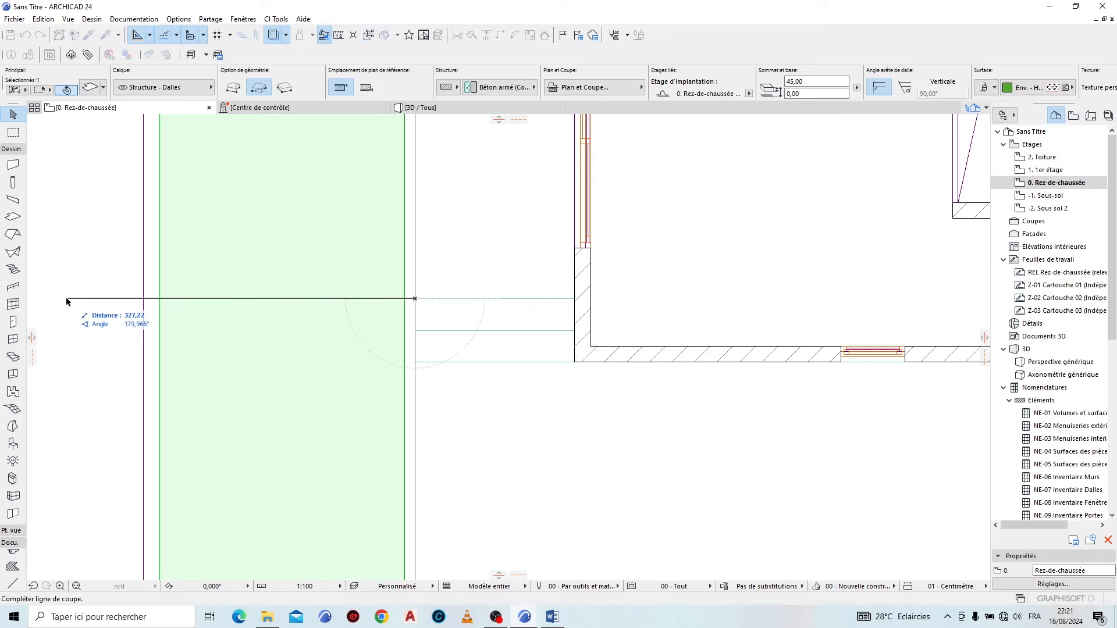
pyautogui.click(66, 301)
pyautogui.click(80, 227)
pyautogui.scroll(-6, 369, 444)
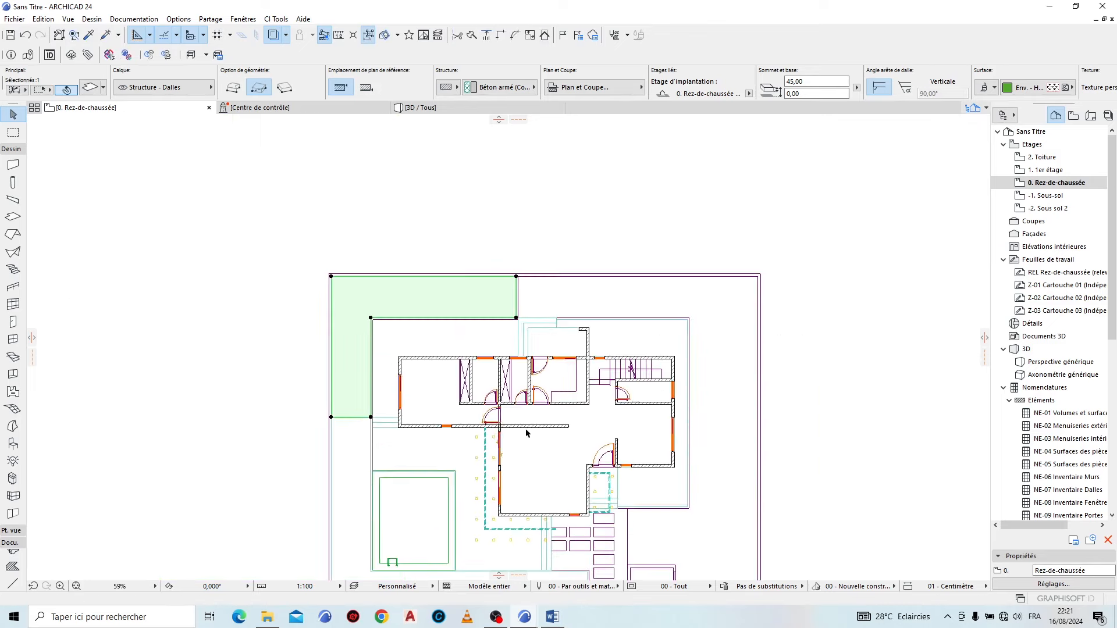
pyautogui.click(881, 298)
# Step: Transfer the settings of the grass slab beside the entrance steps, 10 cm thick at -35 cm, to the split-off rear grass slab
pyautogui.moveTo(671, 500); pyautogui.dragTo(652, 386, button='middle')
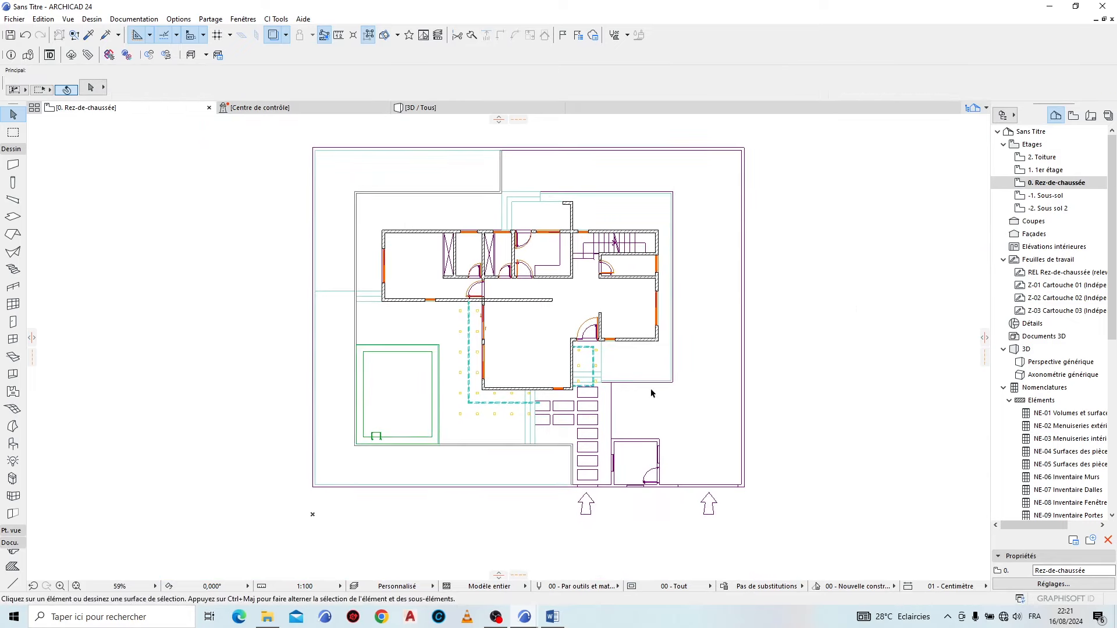
pyautogui.keyDown('alt'); pyautogui.click(640, 361); pyautogui.keyUp('alt')
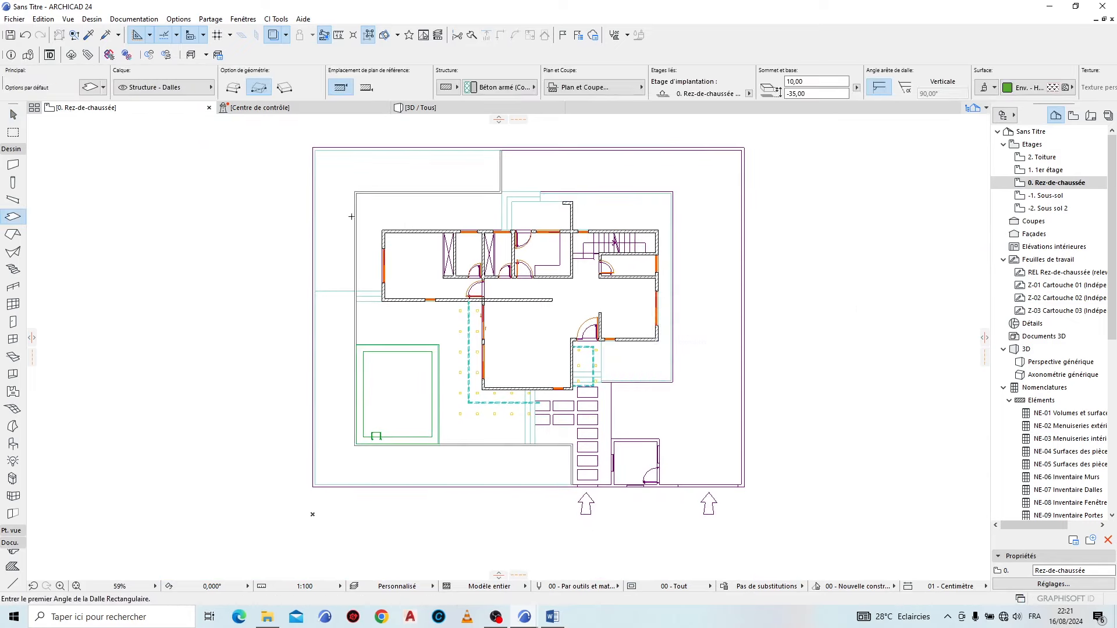
pyautogui.scroll(3, 335, 203)
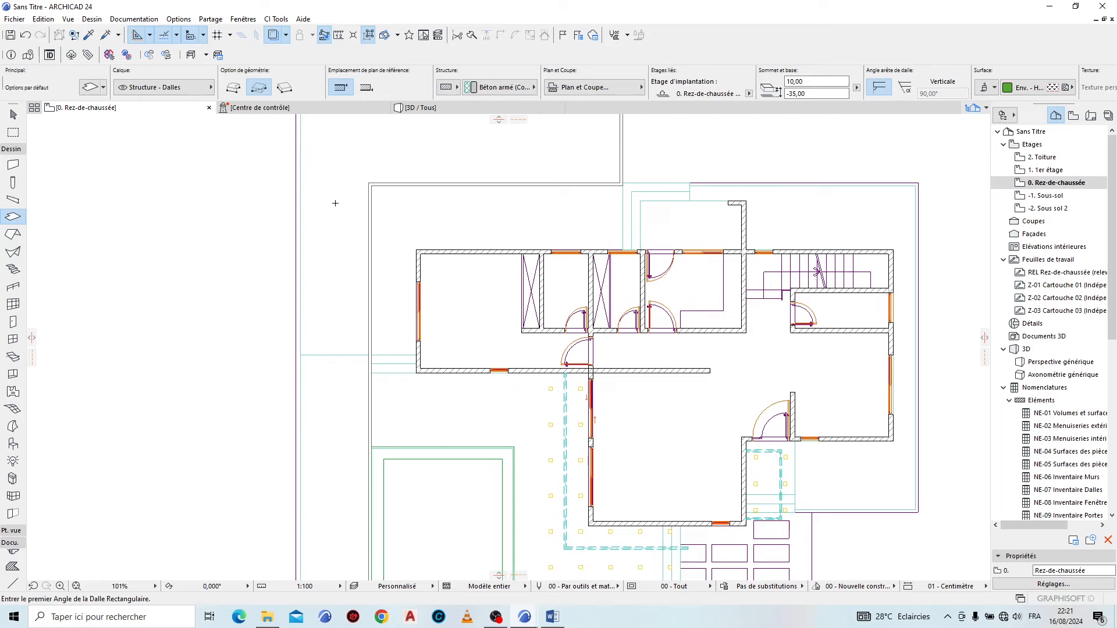
pyautogui.scroll(-3, 364, 326)
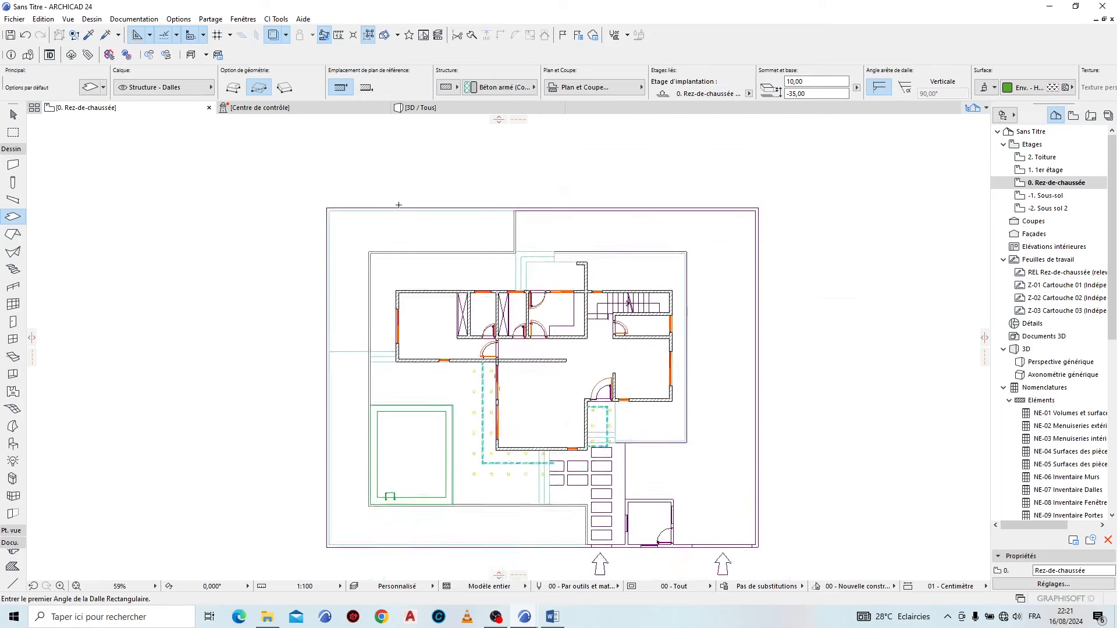
pyautogui.scroll(2, 398, 206)
pyautogui.keyDown('alt'); pyautogui.click(373, 244); pyautogui.keyUp('alt')
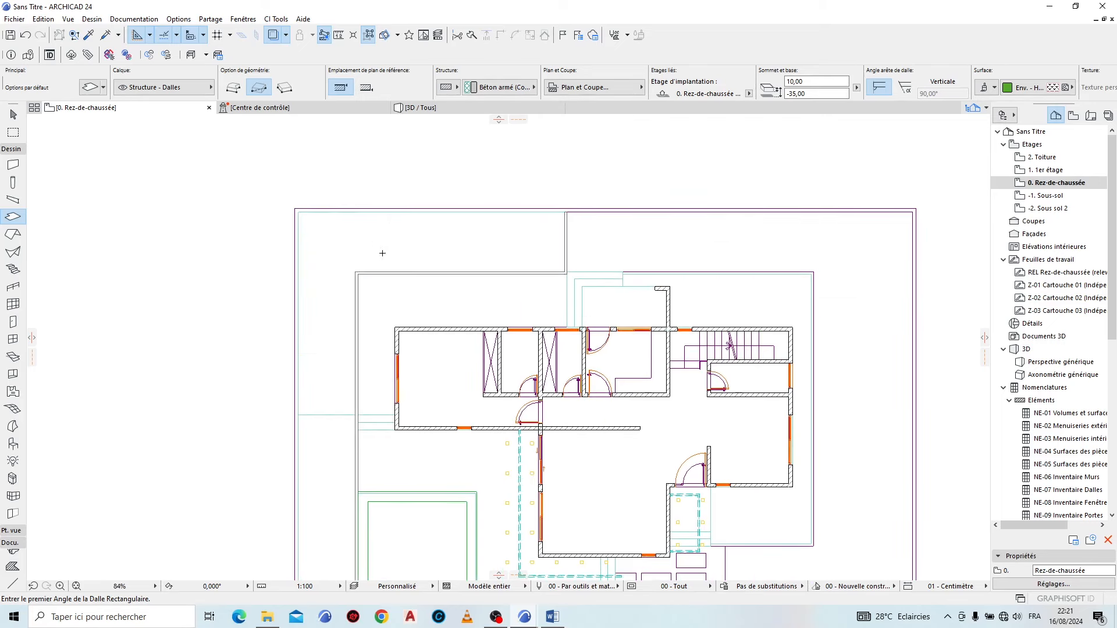
# Step: In the 3D view, transfer the settings of the 15 cm high entrance garden border wall to the border walls around the rear grass slab
pyautogui.click(489, 105)
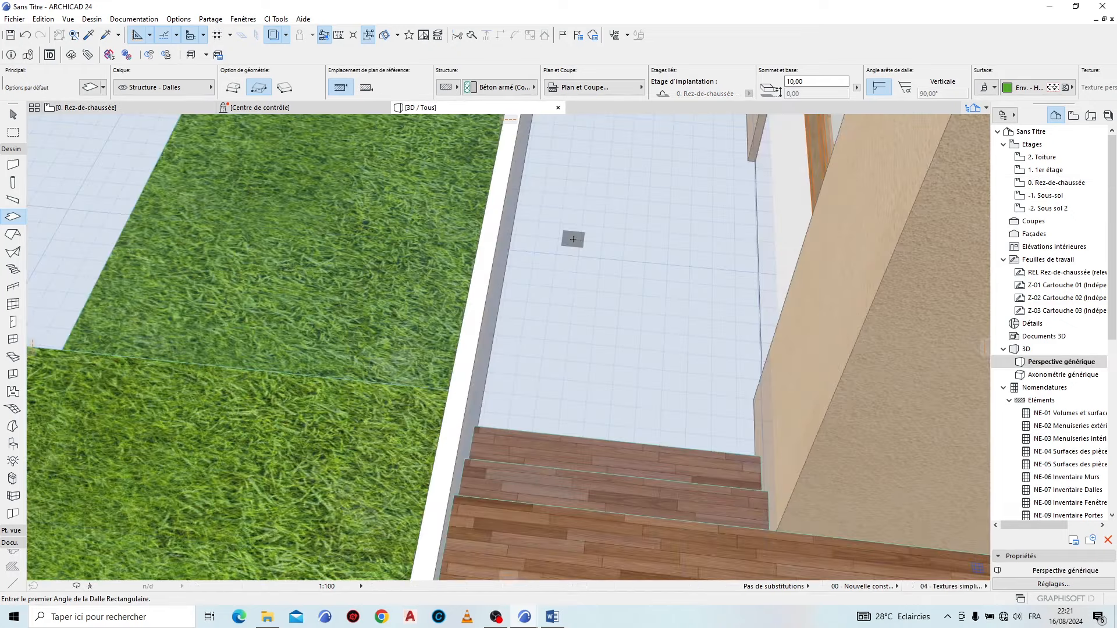
pyautogui.scroll(-10, 528, 311)
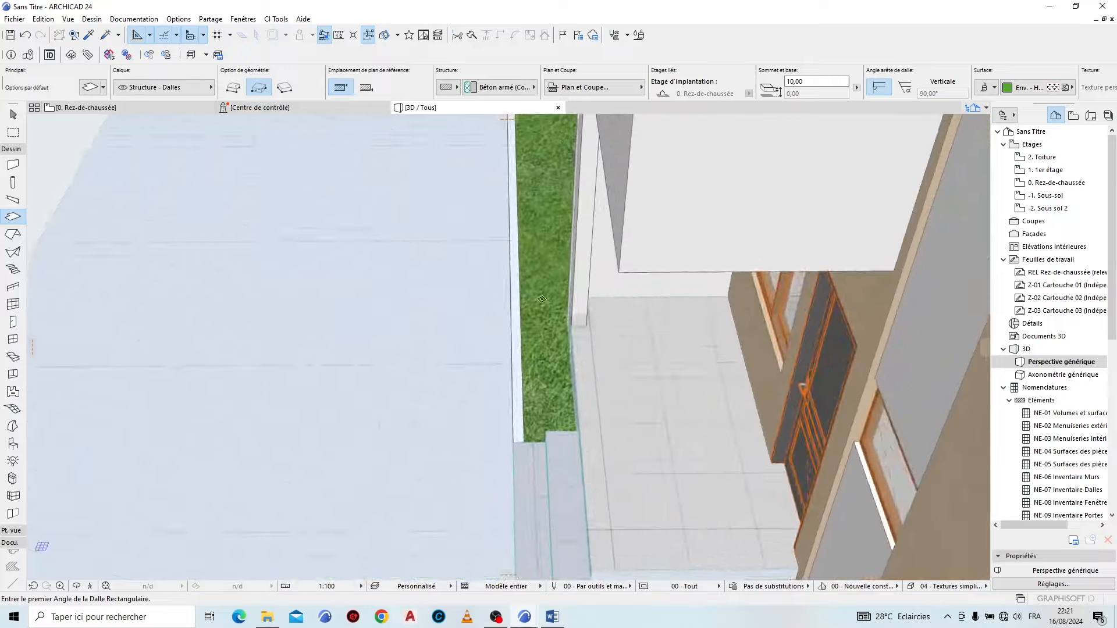
pyautogui.scroll(-6, 454, 258)
pyautogui.scroll(5, 667, 482)
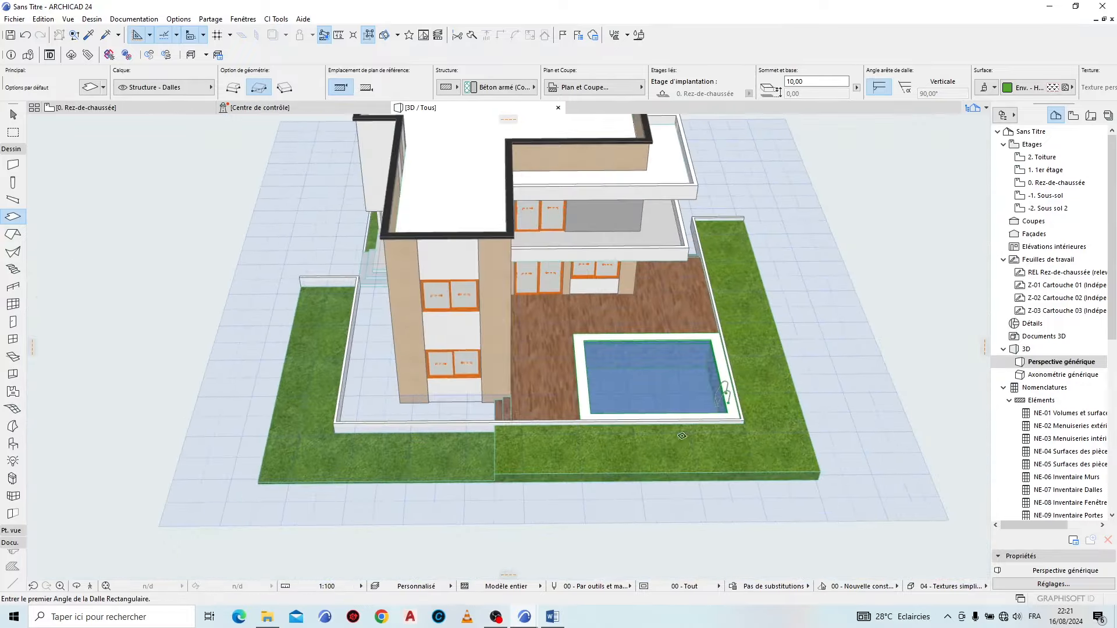
pyautogui.keyDown('shift'); pyautogui.moveTo(668, 481); pyautogui.dragTo(436, 384, button='middle'); pyautogui.keyUp('shift')
pyautogui.keyDown('shift'); pyautogui.moveTo(271, 374); pyautogui.dragTo(705, 404, button='middle'); pyautogui.keyUp('shift')
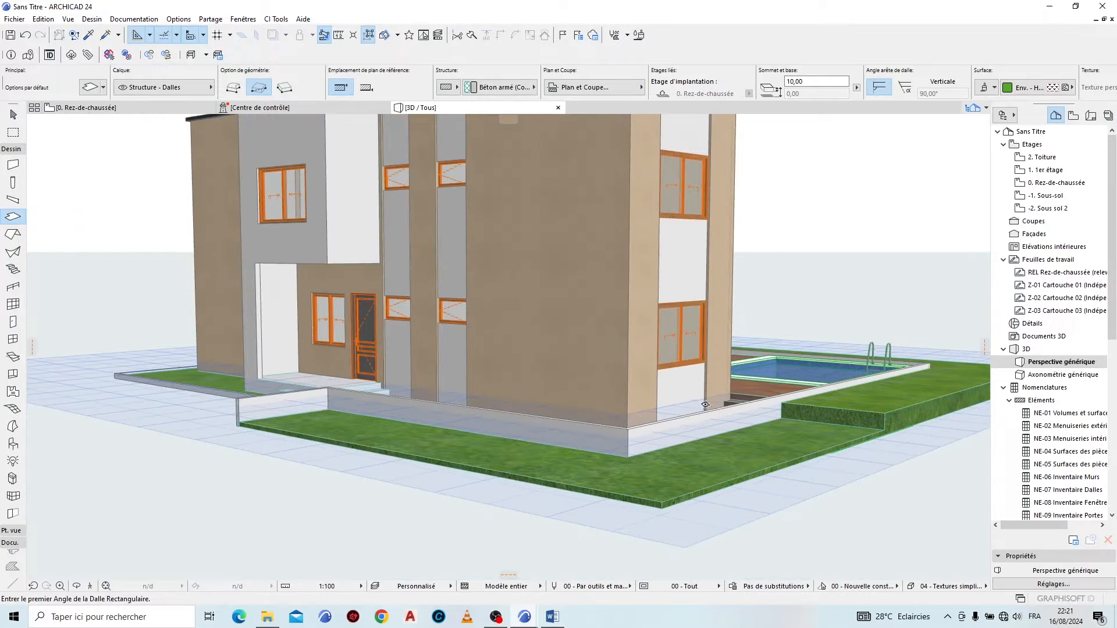
pyautogui.keyDown('shift'); pyautogui.moveTo(559, 401); pyautogui.dragTo(599, 459, button='middle'); pyautogui.keyUp('shift')
pyautogui.scroll(3, 157, 432)
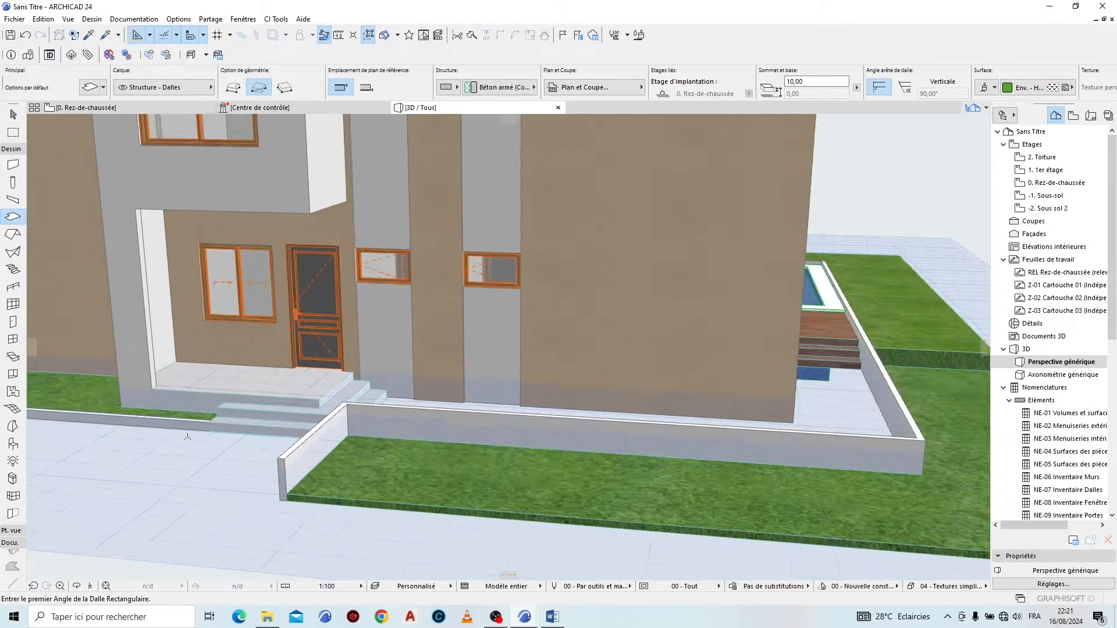
pyautogui.keyDown('alt'); pyautogui.click(155, 420); pyautogui.keyUp('alt')
pyautogui.scroll(-2, 351, 463)
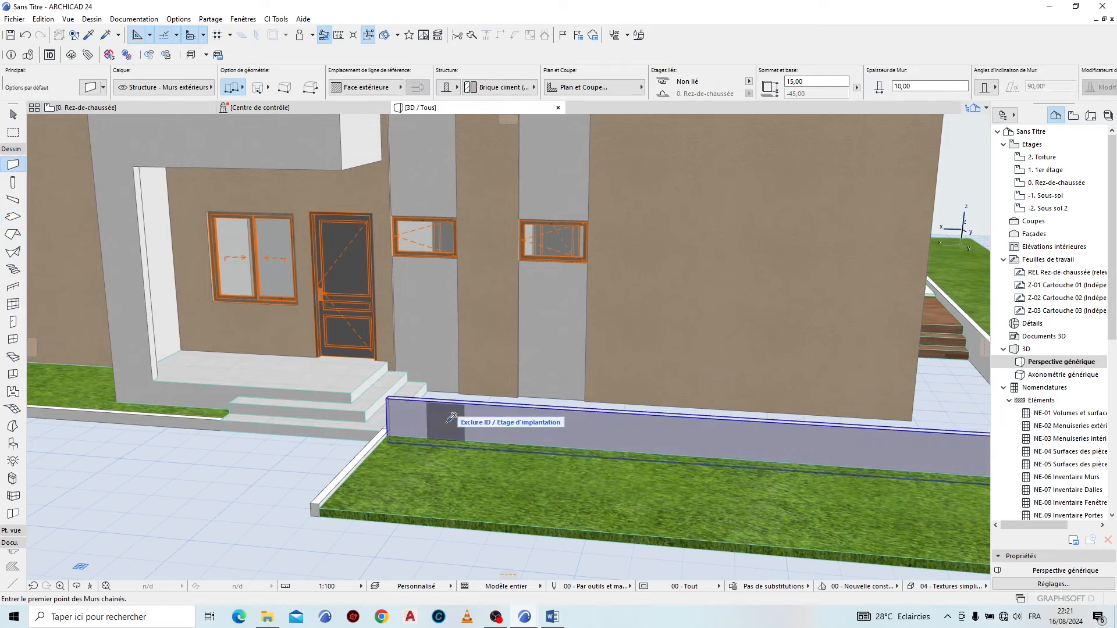
pyautogui.scroll(-3, 193, 444)
pyautogui.scroll(3, 564, 444)
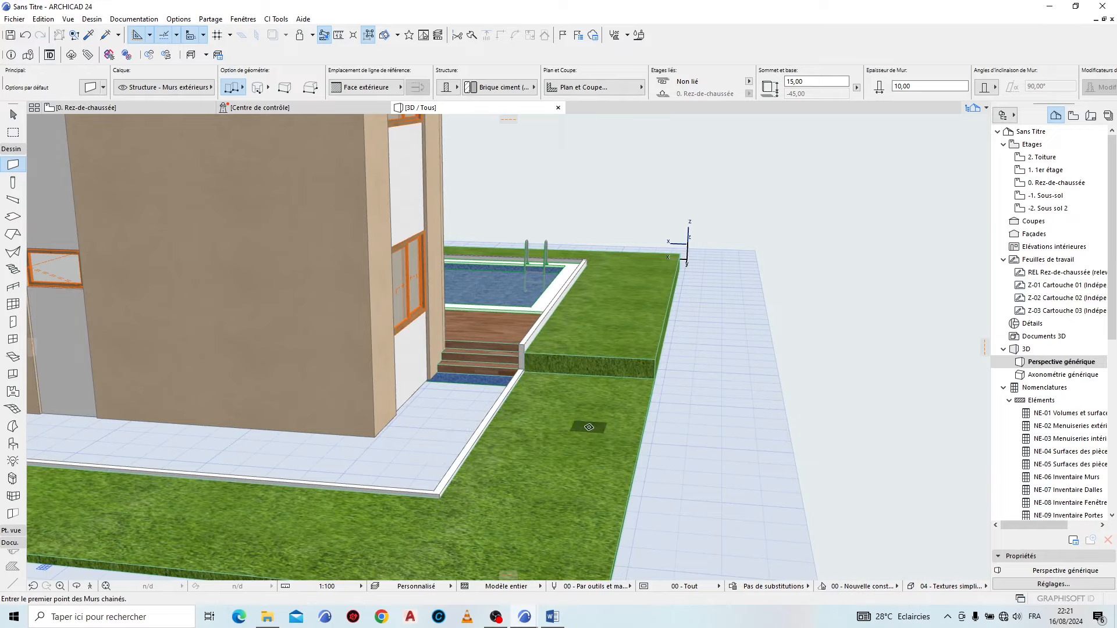
# Step: Stretch the end of the higher pool-terrace border wall at the side steps to a length of about 913 cm
pyautogui.scroll(-1, 589, 427)
pyautogui.keyDown('shift'); pyautogui.moveTo(692, 399); pyautogui.dragTo(417, 416, button='middle'); pyautogui.keyUp('shift')
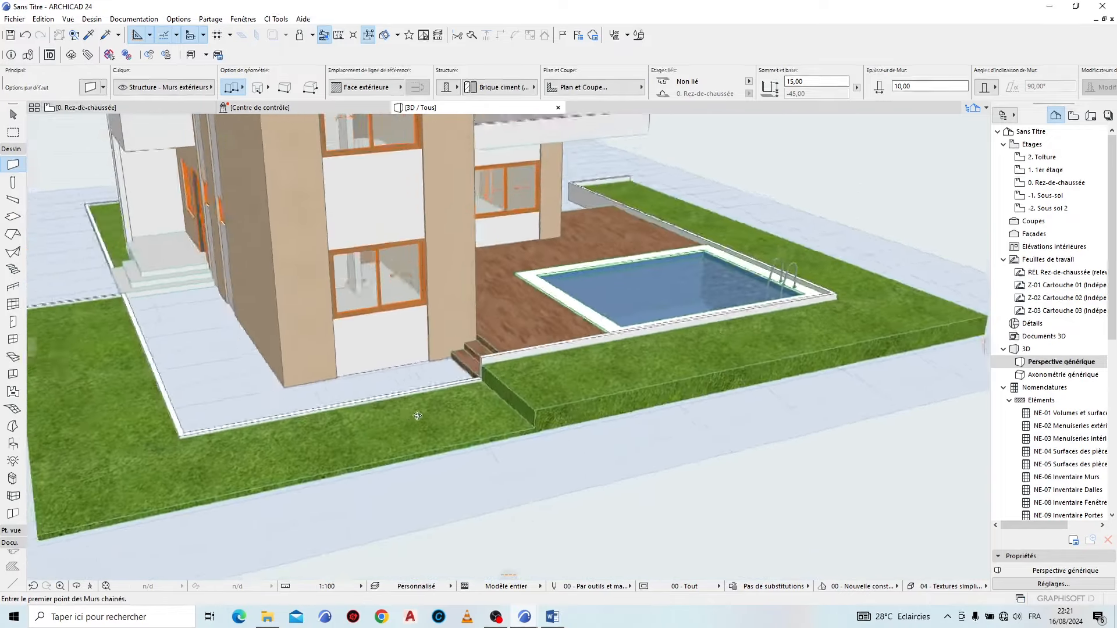
pyautogui.scroll(6, 417, 416)
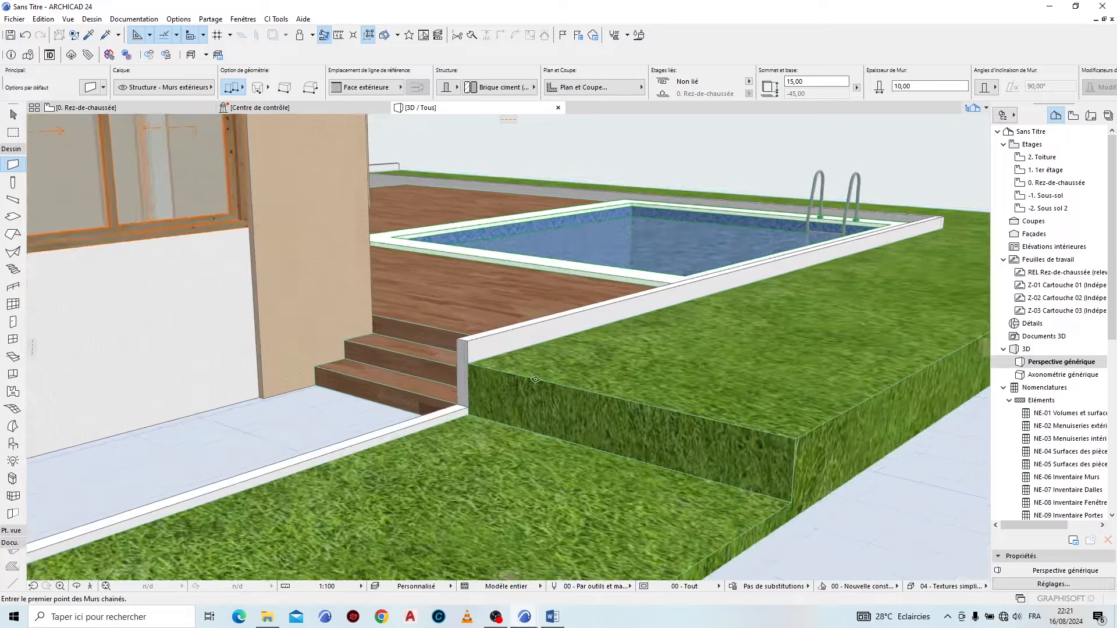
pyautogui.keyDown('shift'); pyautogui.moveTo(535, 379); pyautogui.dragTo(558, 388, button='middle'); pyautogui.keyUp('shift')
pyautogui.scroll(3, 564, 391)
pyautogui.press('Escape')
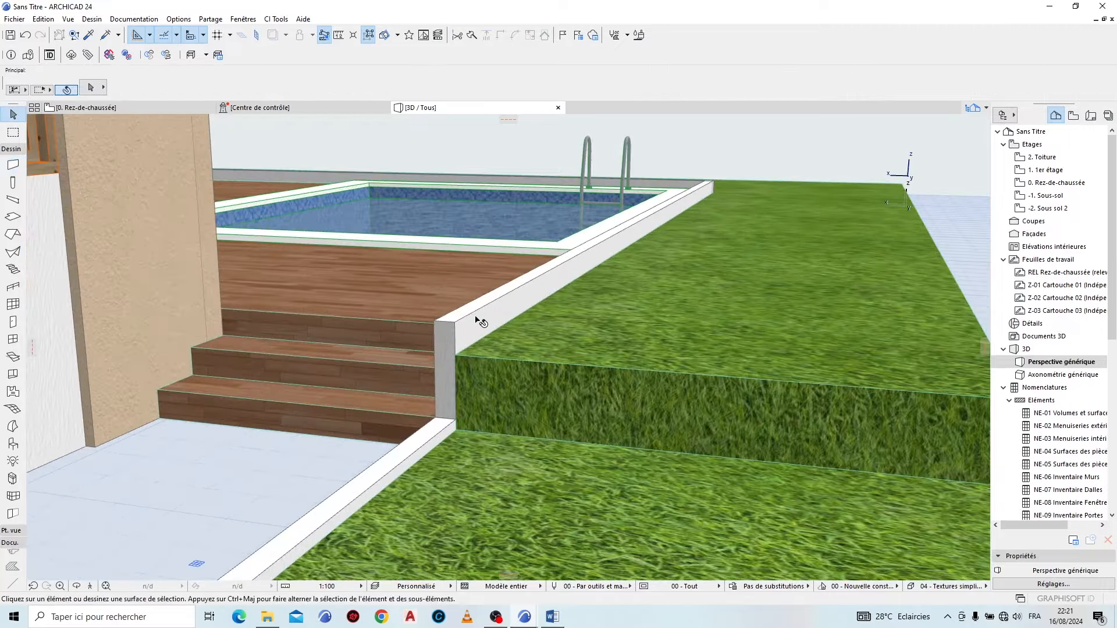
pyautogui.click(479, 319)
pyautogui.click(455, 452)
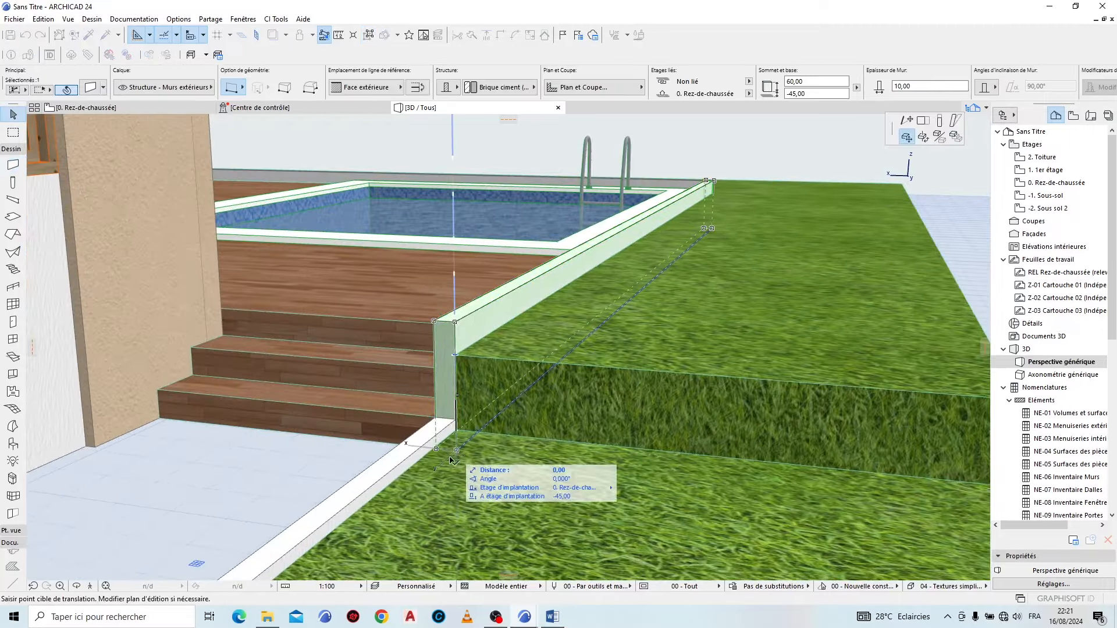
pyautogui.click(923, 121)
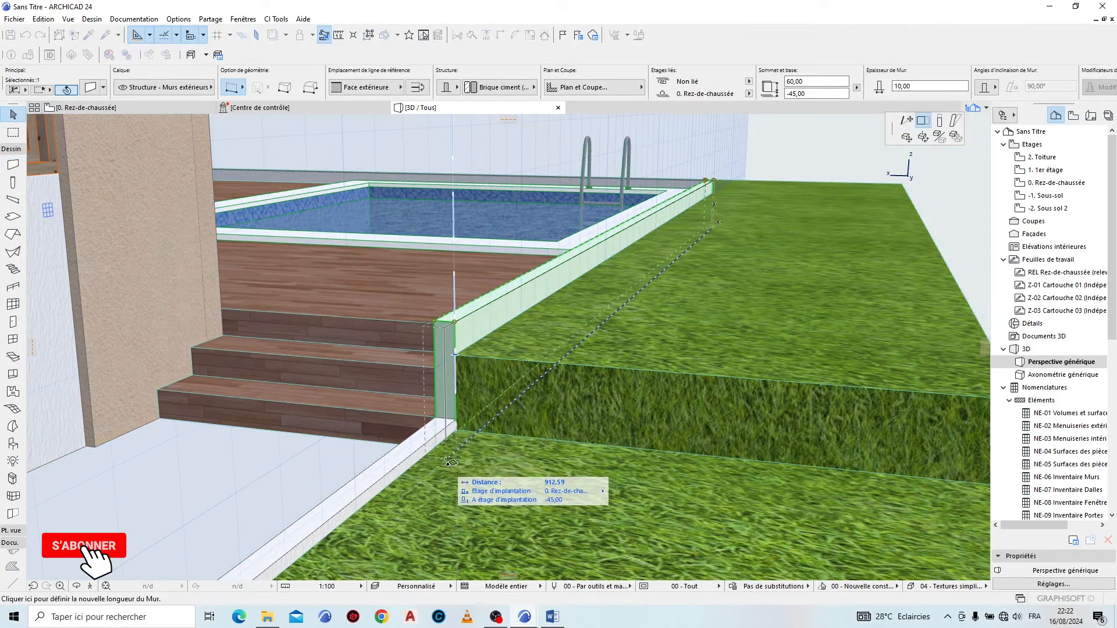
pyautogui.click(452, 454)
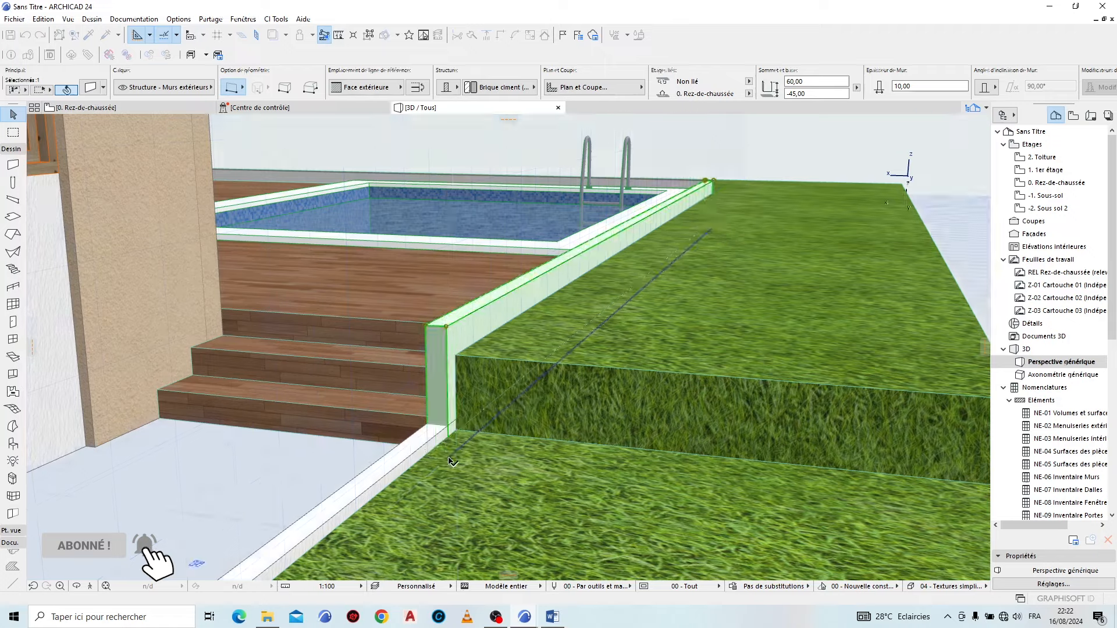
pyautogui.press('Escape')
# Step: Examine the stepped grass slabs, border walls and pool terrace around the house in the 3D view
pyautogui.scroll(-2, 577, 385)
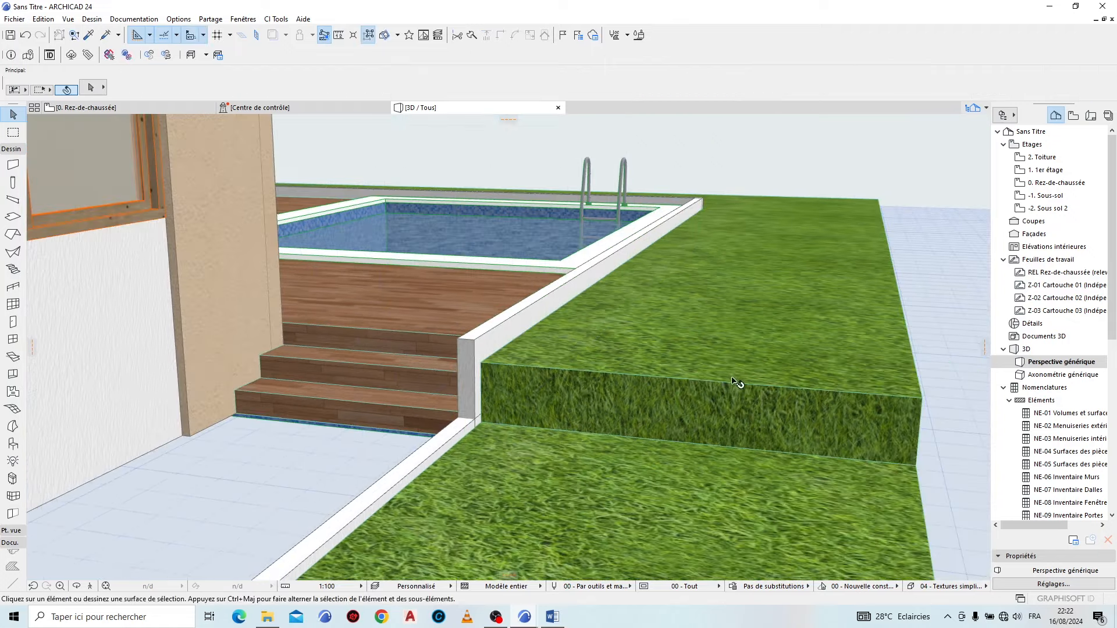
pyautogui.keyDown('shift'); pyautogui.moveTo(734, 381); pyautogui.dragTo(207, 399, button='middle'); pyautogui.keyUp('shift')
pyautogui.scroll(-2, 378, 358)
pyautogui.scroll(-6, 350, 365)
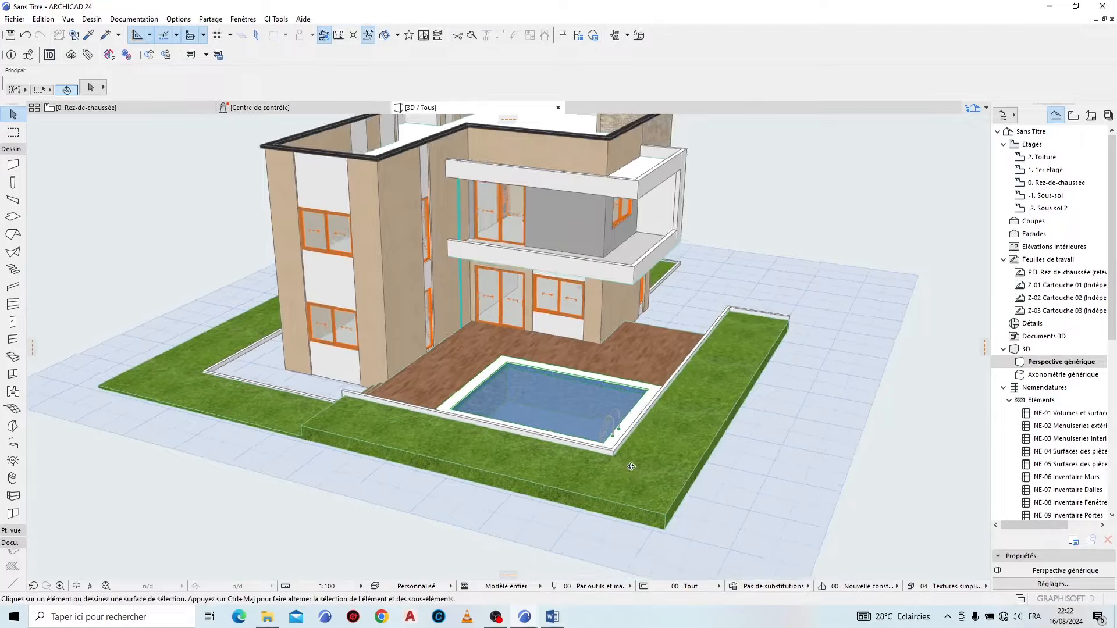
pyautogui.keyDown('shift'); pyautogui.moveTo(356, 441); pyautogui.dragTo(54, 473, button='middle'); pyautogui.keyUp('shift')
pyautogui.scroll(2, 225, 458)
pyautogui.keyDown('shift'); pyautogui.moveTo(225, 458); pyautogui.dragTo(226, 481, button='middle'); pyautogui.keyUp('shift')
pyautogui.scroll(-4, 482, 412)
pyautogui.keyDown('shift'); pyautogui.moveTo(487, 413); pyautogui.dragTo(299, 491, button='middle'); pyautogui.keyUp('shift')
pyautogui.scroll(3, 606, 448)
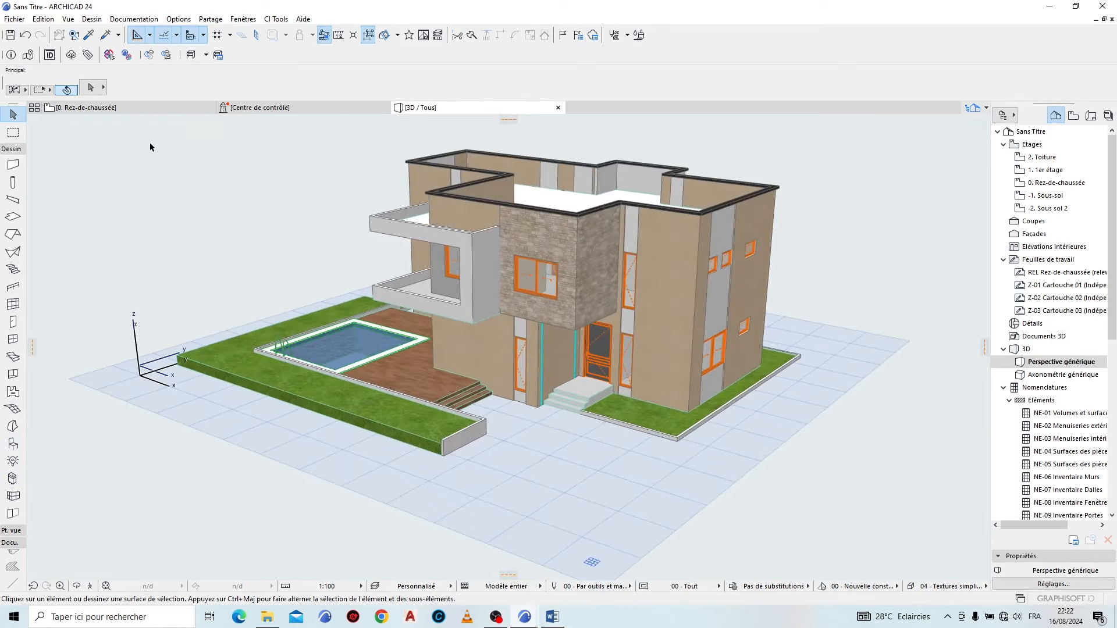
# Step: On the Rez-de-chaussée plan, pick up the house's exterior wall settings and set the wall height to 250 cm
pyautogui.click(149, 109)
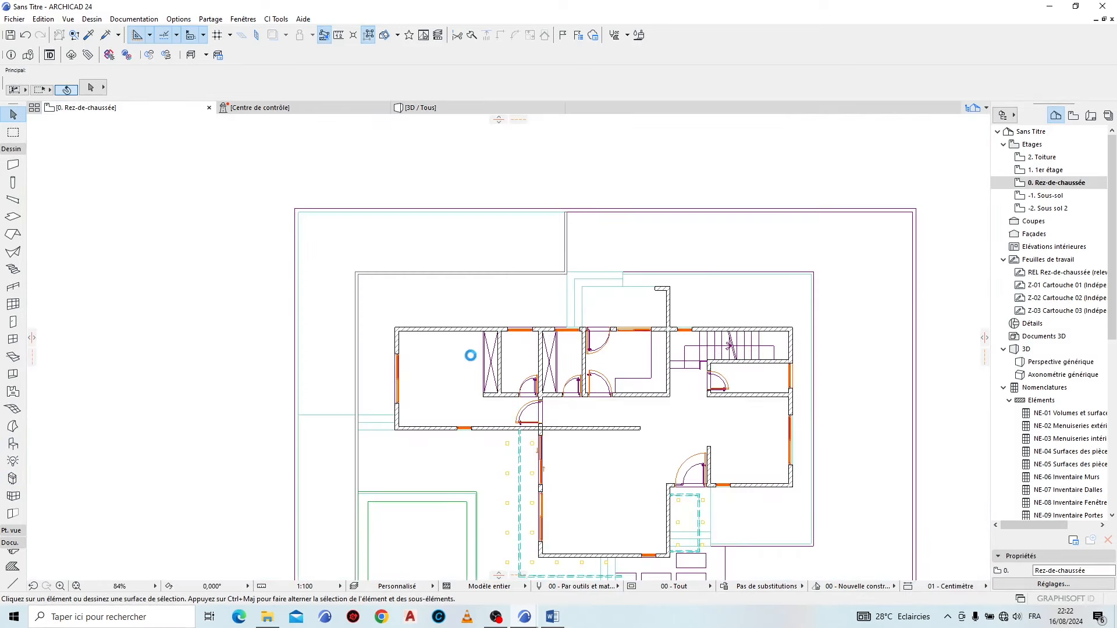
pyautogui.scroll(5, 399, 324)
pyautogui.click(456, 337)
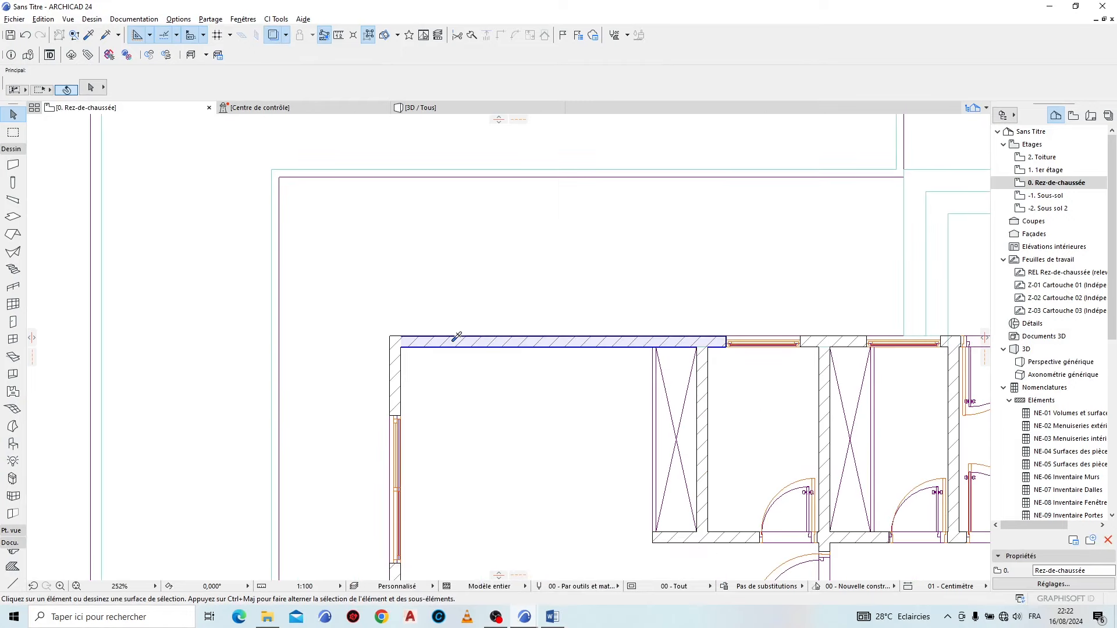
pyautogui.keyDown('alt'); pyautogui.click(453, 344); pyautogui.keyUp('alt')
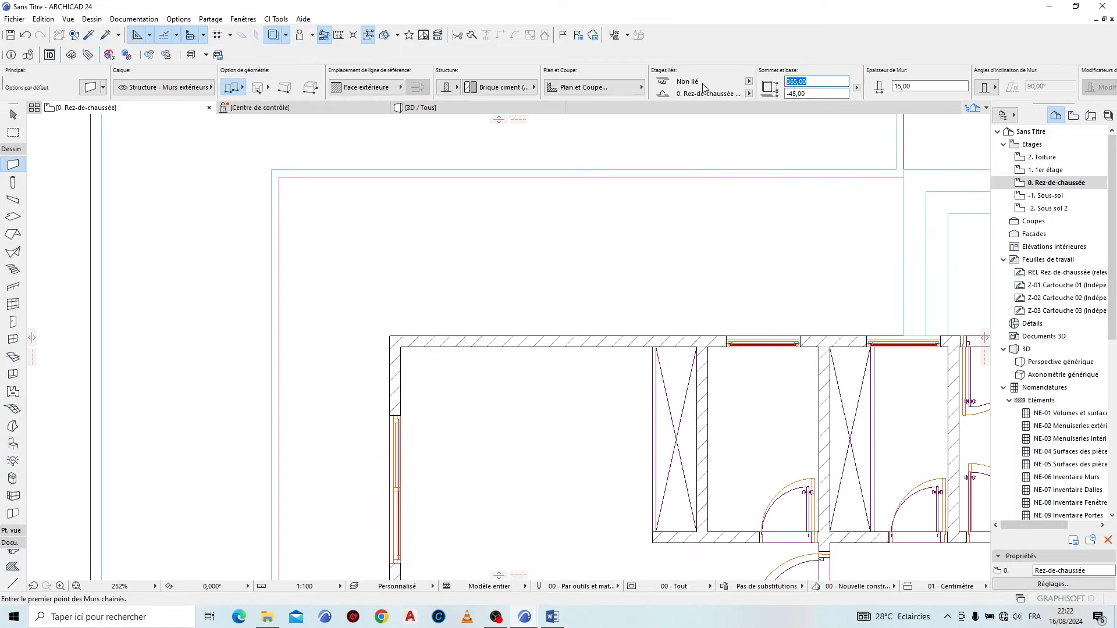
pyautogui.write('250')
# Step: Draw a rectangular enclosure wall, 15 cm thick and 250 cm high, along the plot boundary between its opposite corners
pyautogui.scroll(-5, 511, 264)
pyautogui.scroll(5, 379, 186)
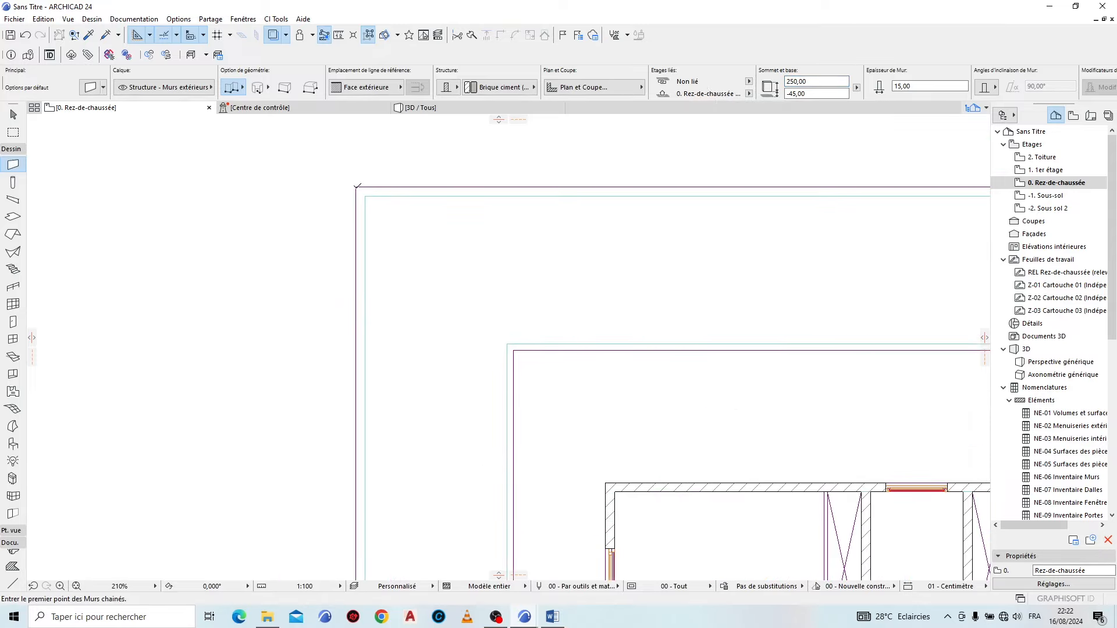
pyautogui.click(355, 187)
pyautogui.click(235, 93)
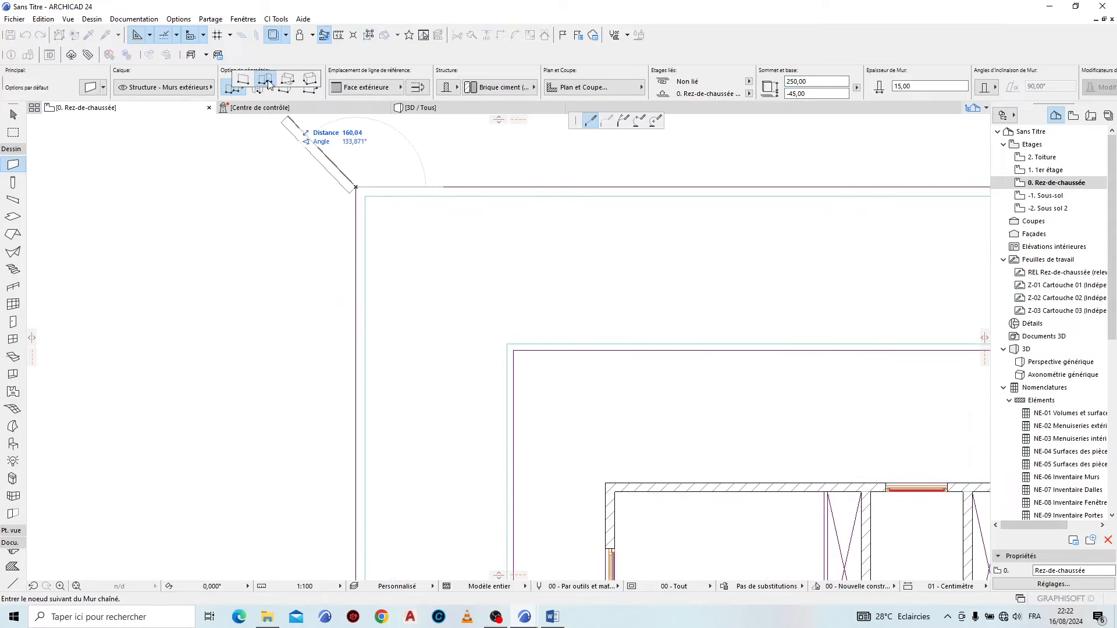
pyautogui.click(282, 81)
pyautogui.scroll(-5, 353, 192)
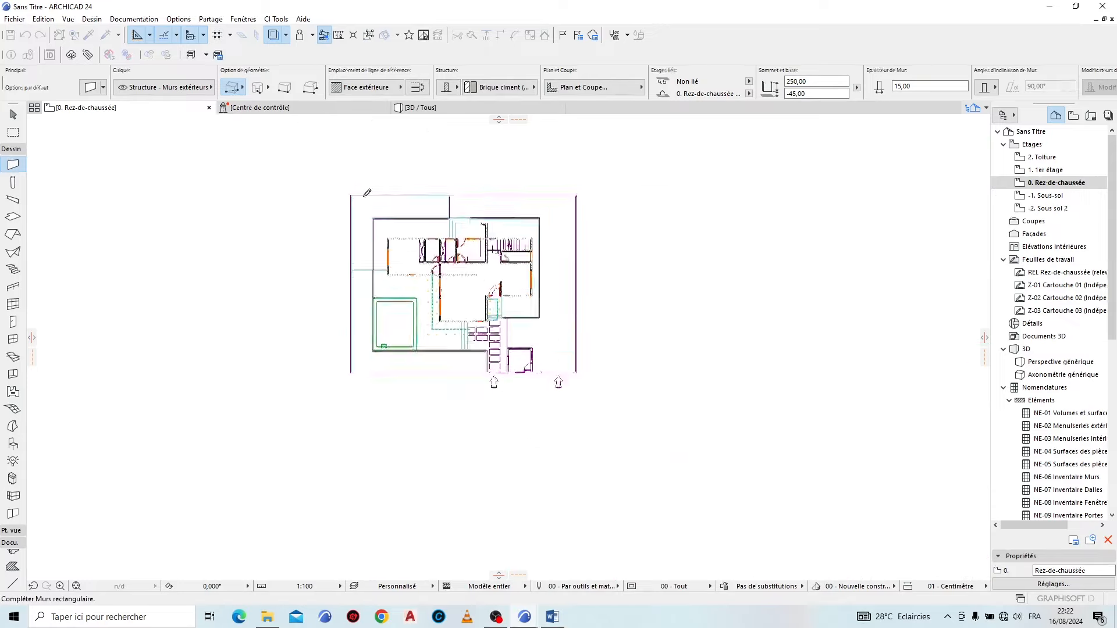
pyautogui.scroll(5, 576, 337)
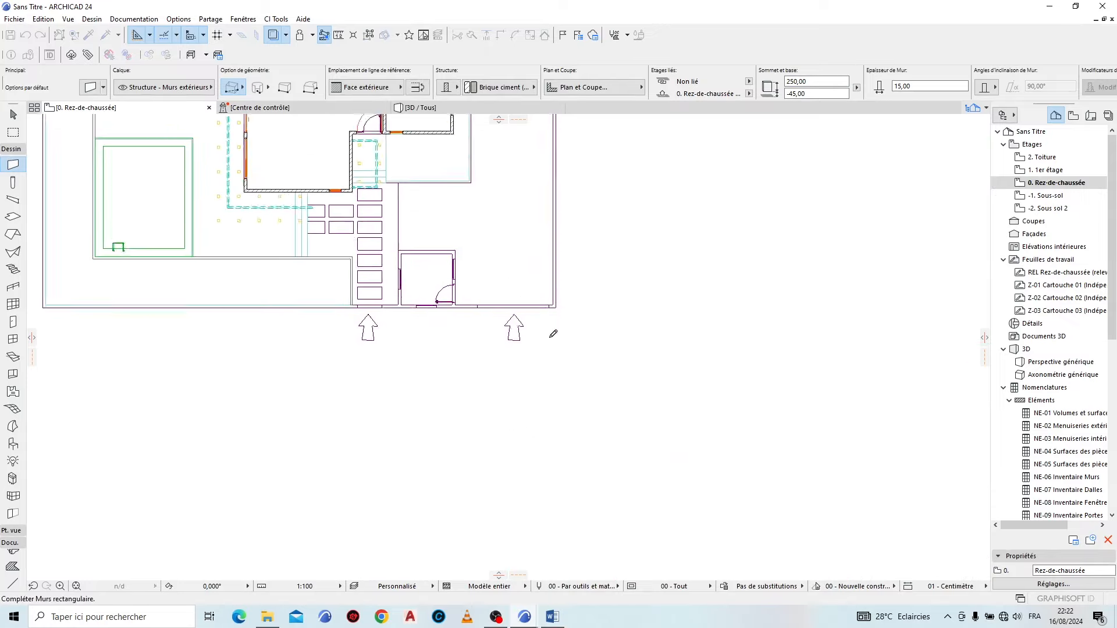
pyautogui.click(586, 324)
pyautogui.scroll(-3, 676, 355)
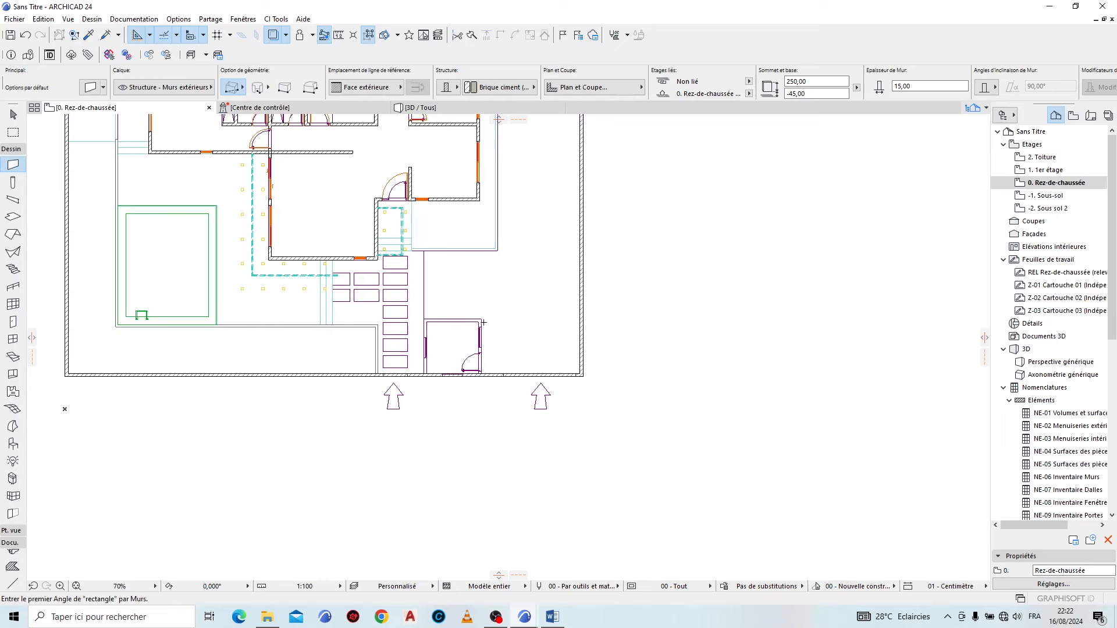
# Step: Choose the Porte garage basculante 24 door from the garage door library and give it a horizontal bar handle
pyautogui.click(13, 115)
pyautogui.scroll(8, 545, 378)
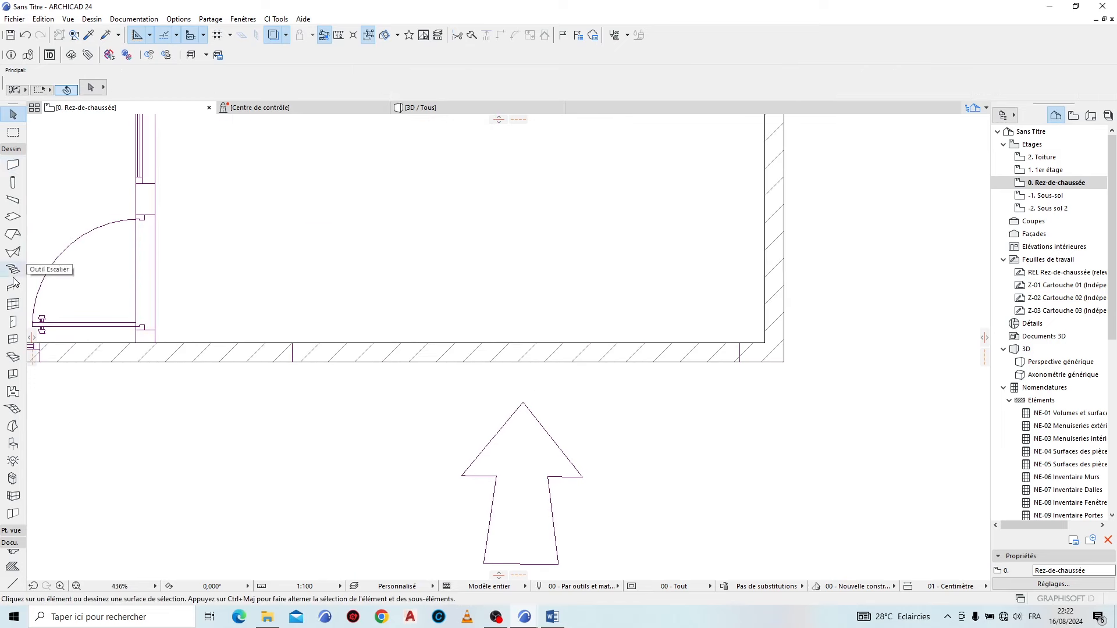
pyautogui.click(10, 323)
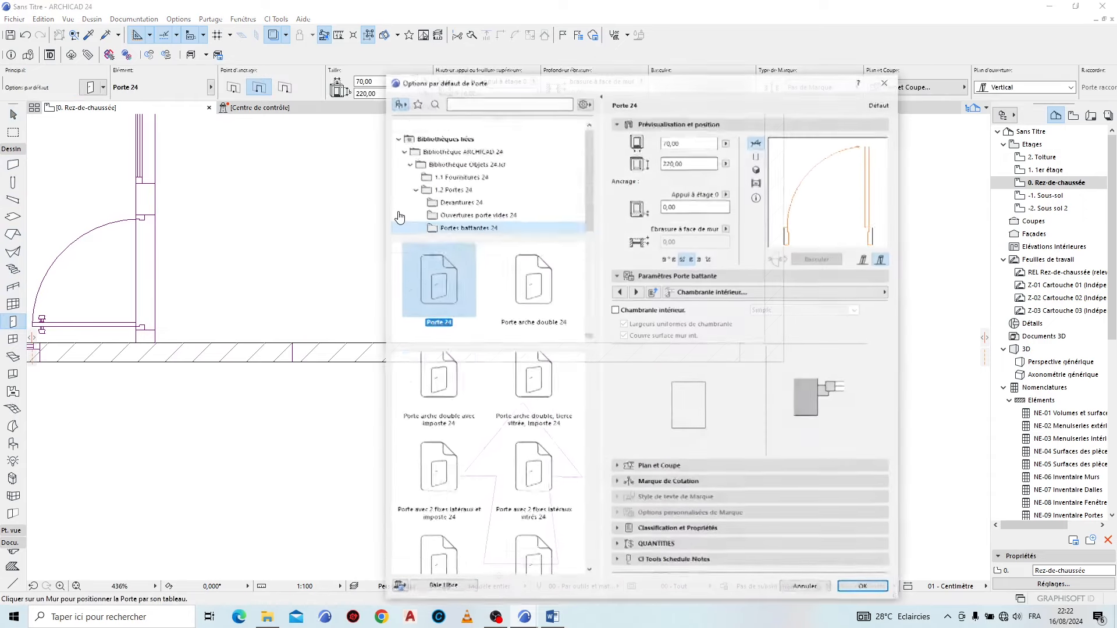
pyautogui.moveTo(592, 97); pyautogui.dragTo(1030, 80)
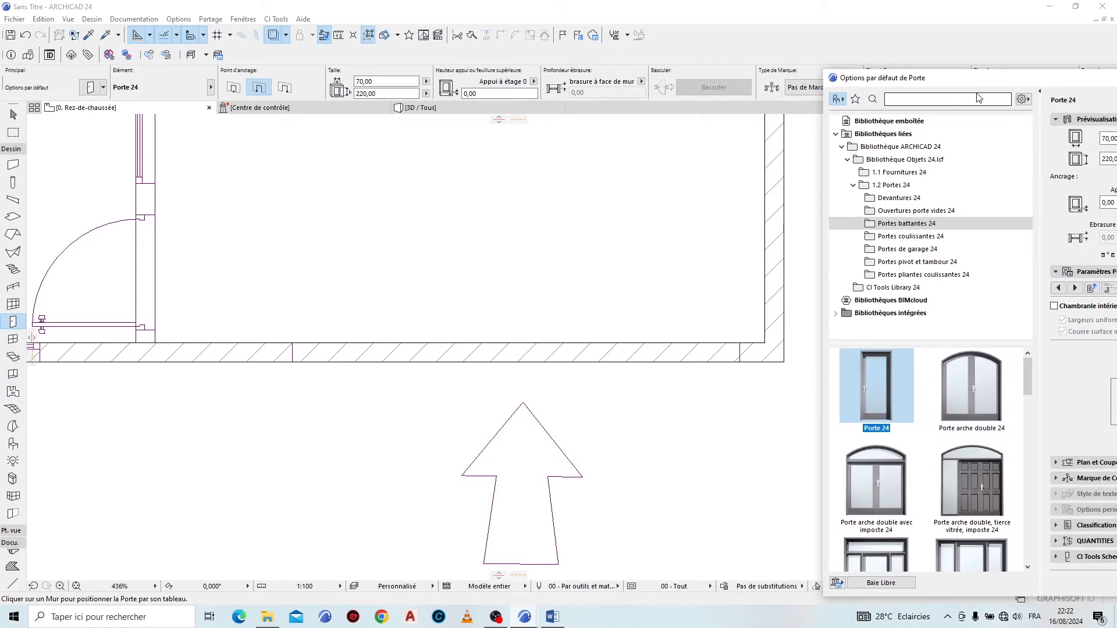
pyautogui.moveTo(987, 87); pyautogui.dragTo(472, 52)
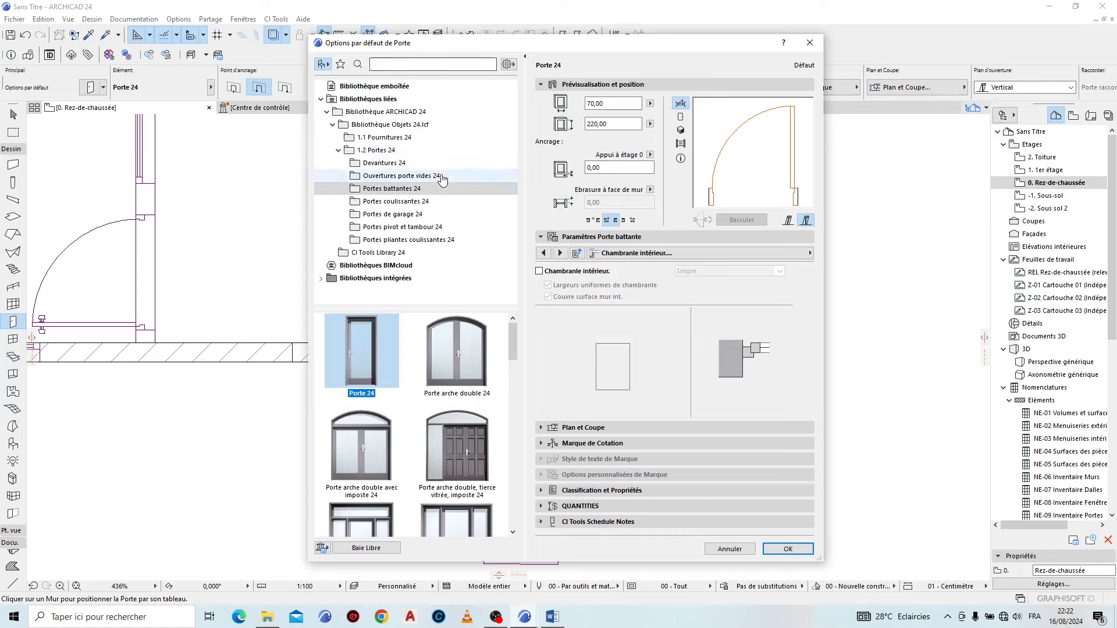
pyautogui.click(401, 215)
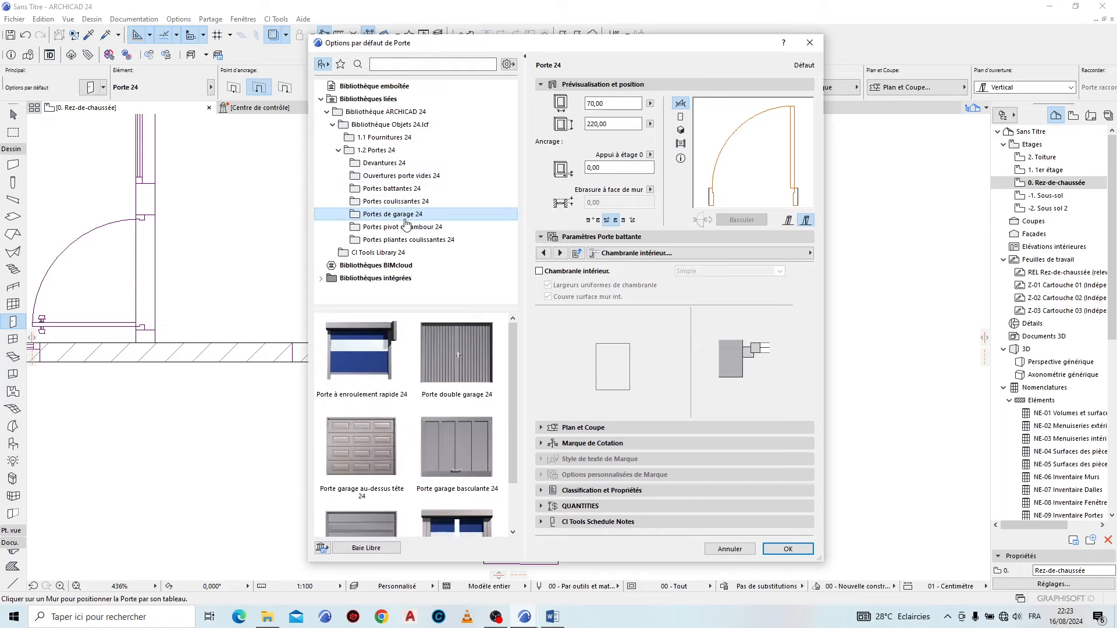
pyautogui.moveTo(511, 349); pyautogui.dragTo(516, 393)
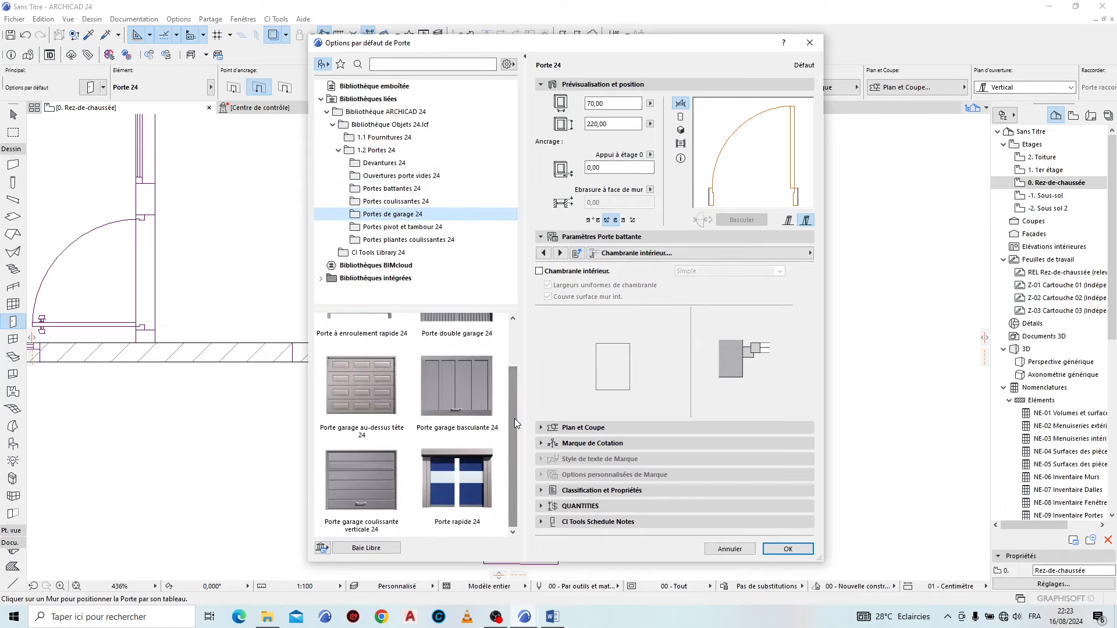
pyautogui.click(487, 410)
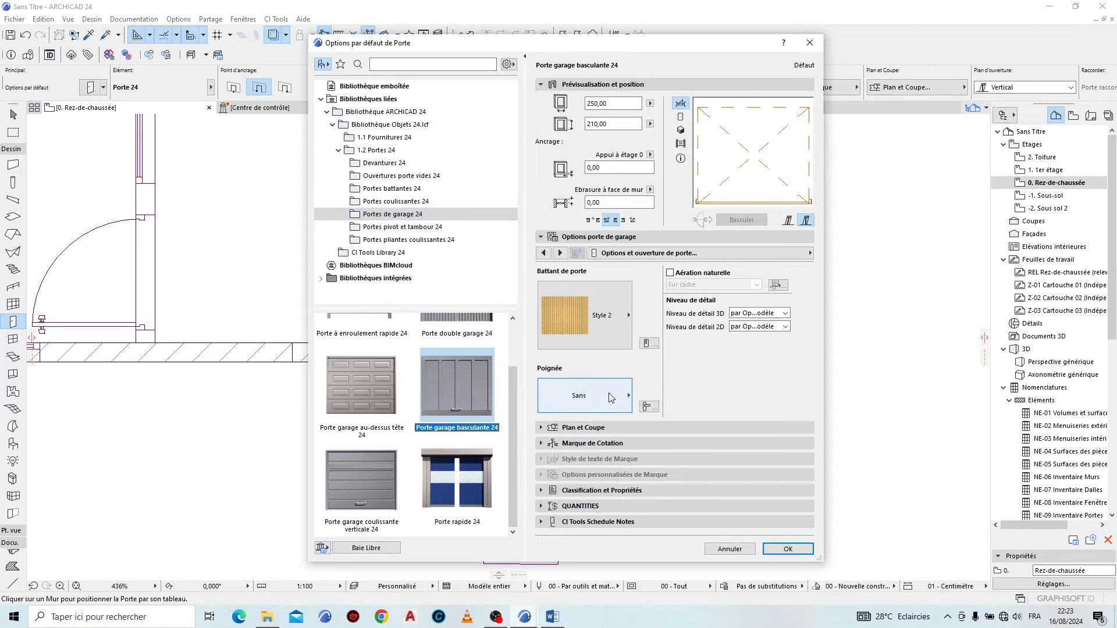
pyautogui.click(611, 395)
pyautogui.click(692, 232)
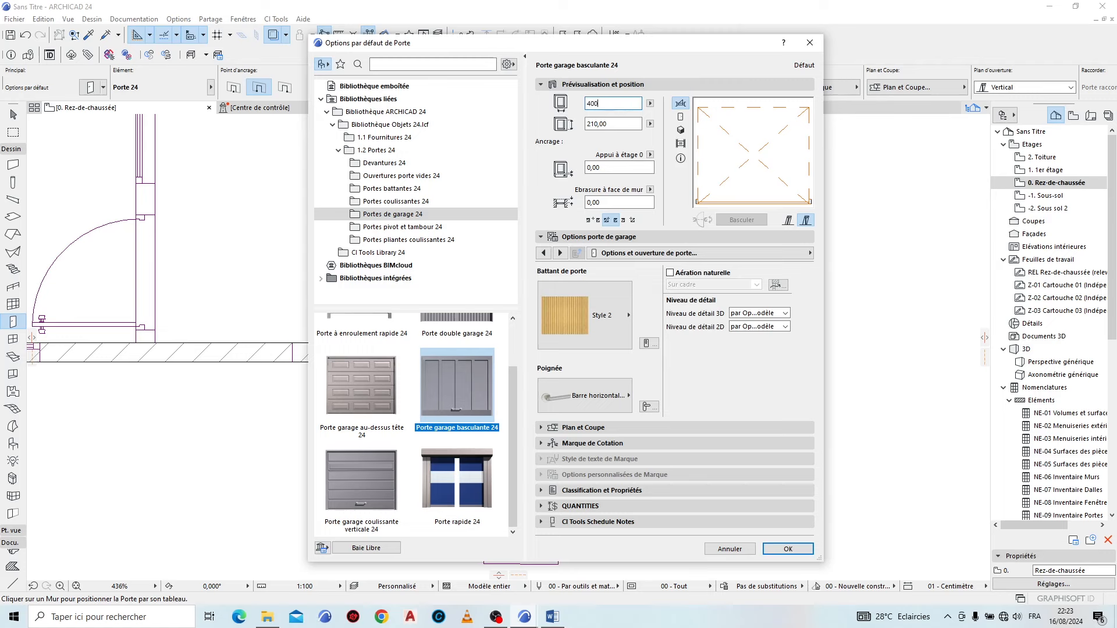
# Step: Size the garage door 400 x 250 cm with a -45 cm sill and place it in the enclosure wall, opening inward at the car entrance
pyautogui.press('Tab')
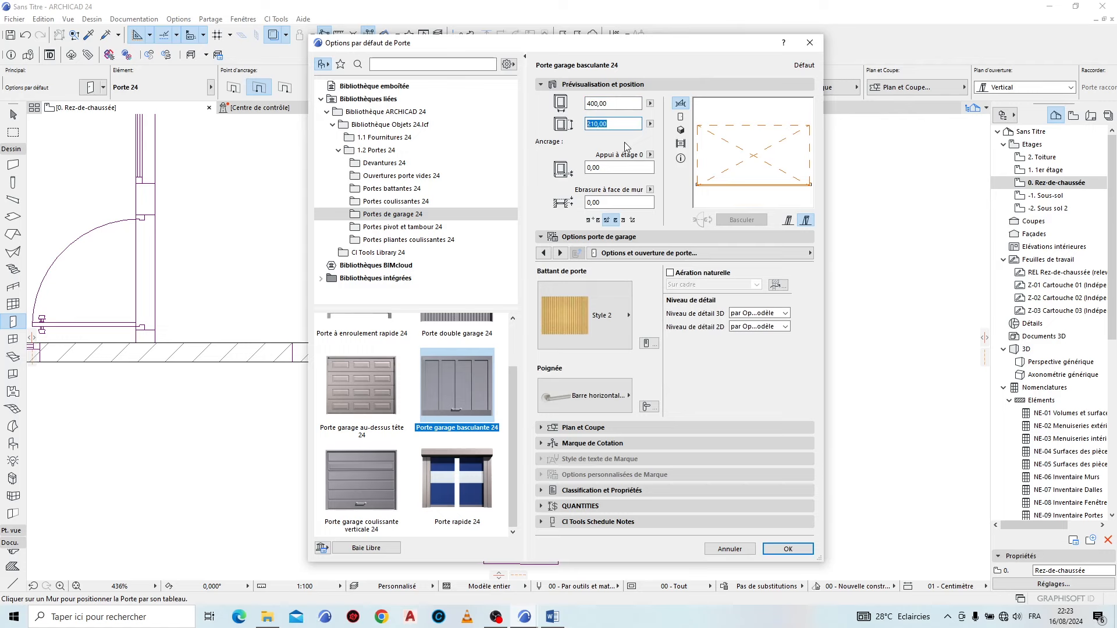
pyautogui.write('250')
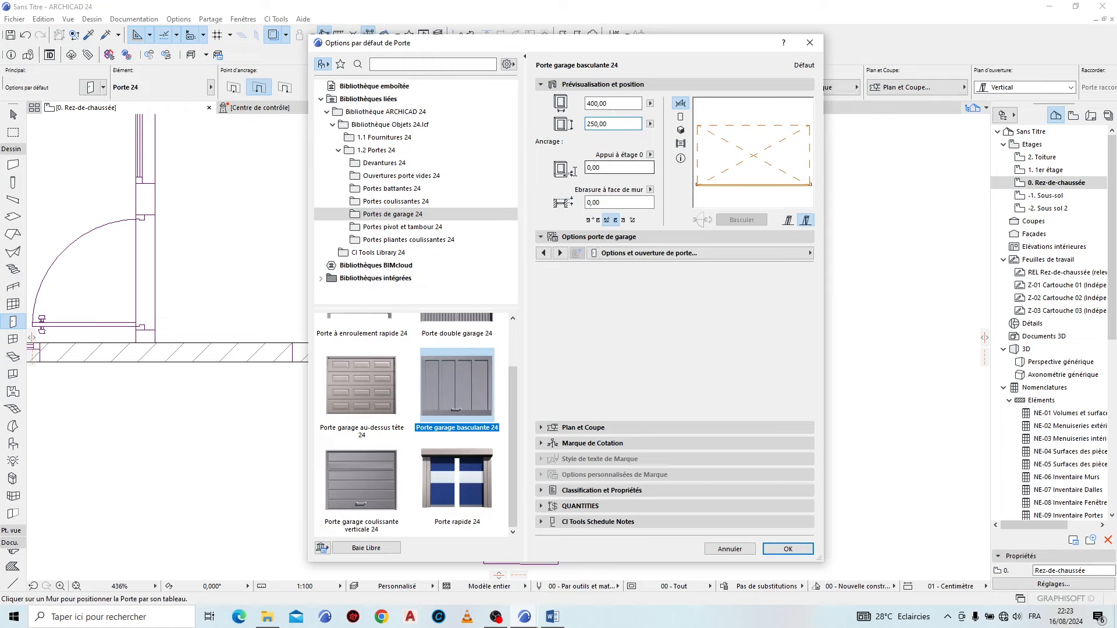
pyautogui.press('Tab')
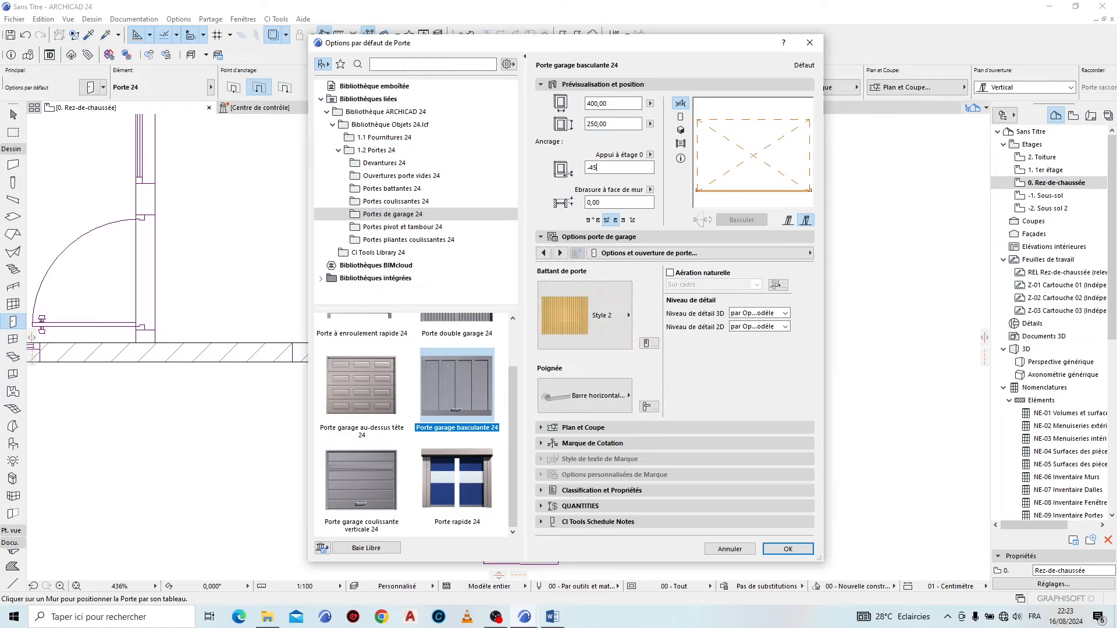
pyautogui.click(788, 549)
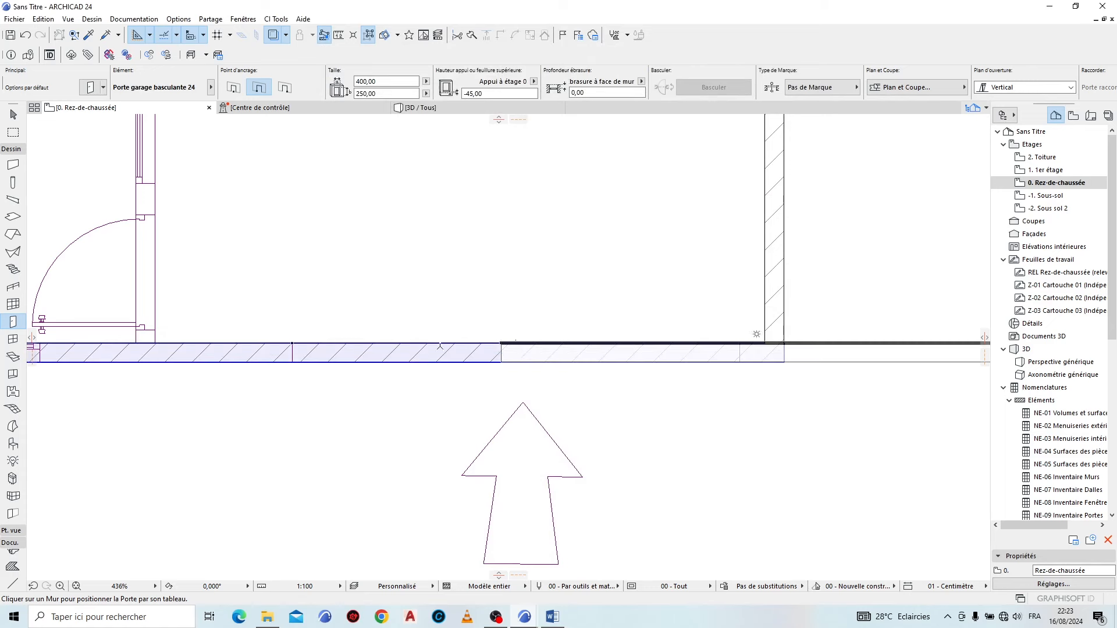
pyautogui.click(293, 343)
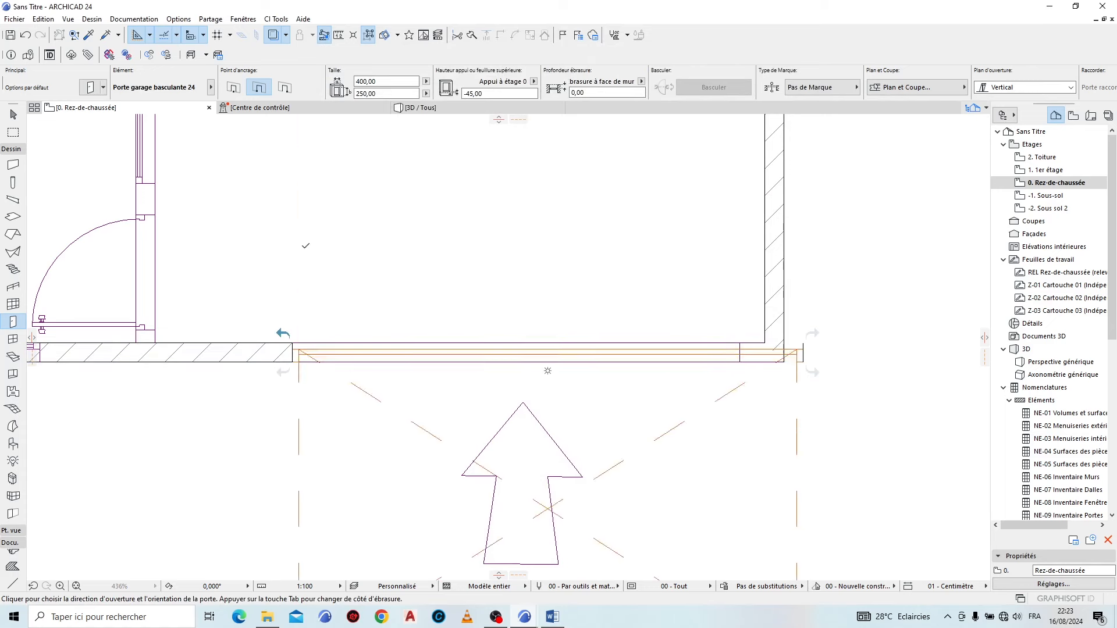
pyautogui.click(305, 239)
pyautogui.press('Escape')
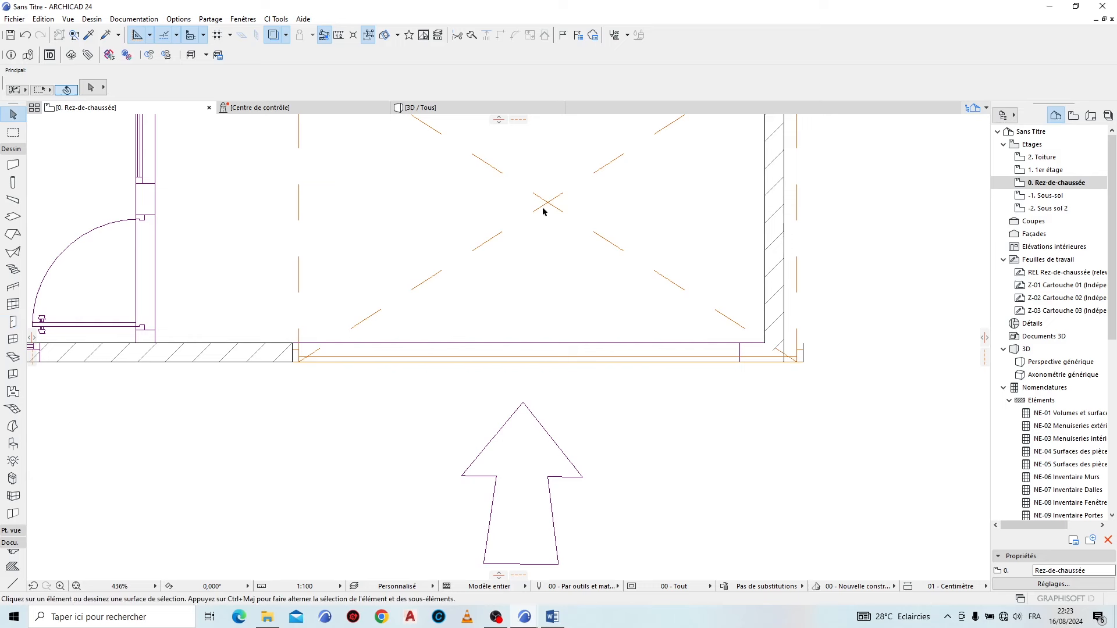
# Step: Stretch the garage door's outer end back to the entrance mark near the plot corner, making it 350 cm wide
pyautogui.click(547, 203)
pyautogui.click(381, 275)
pyautogui.click(297, 360)
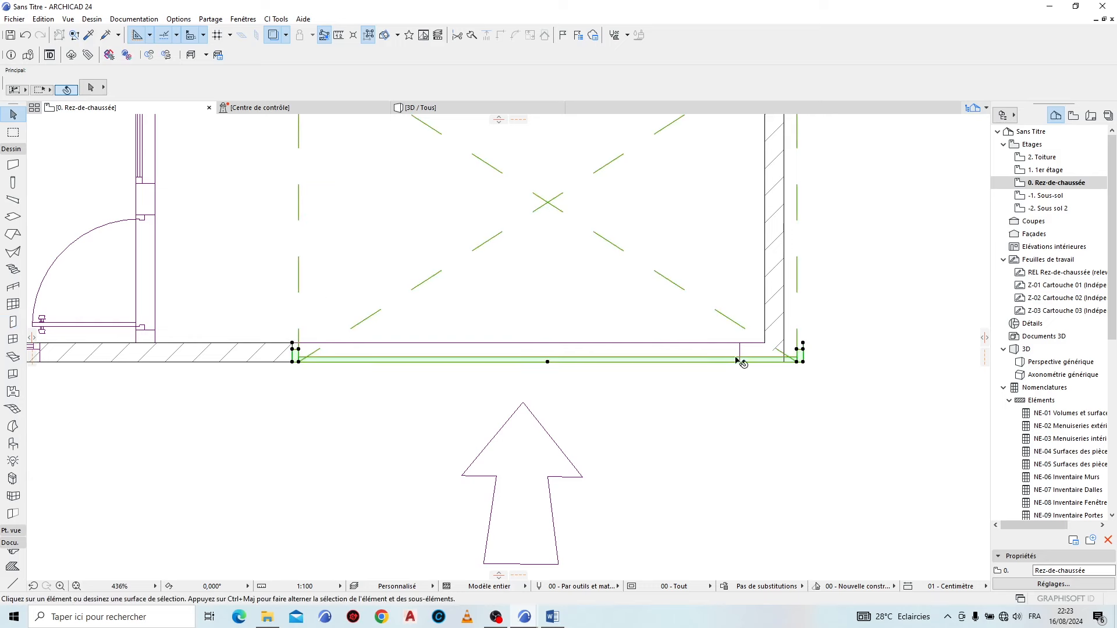
pyautogui.click(804, 363)
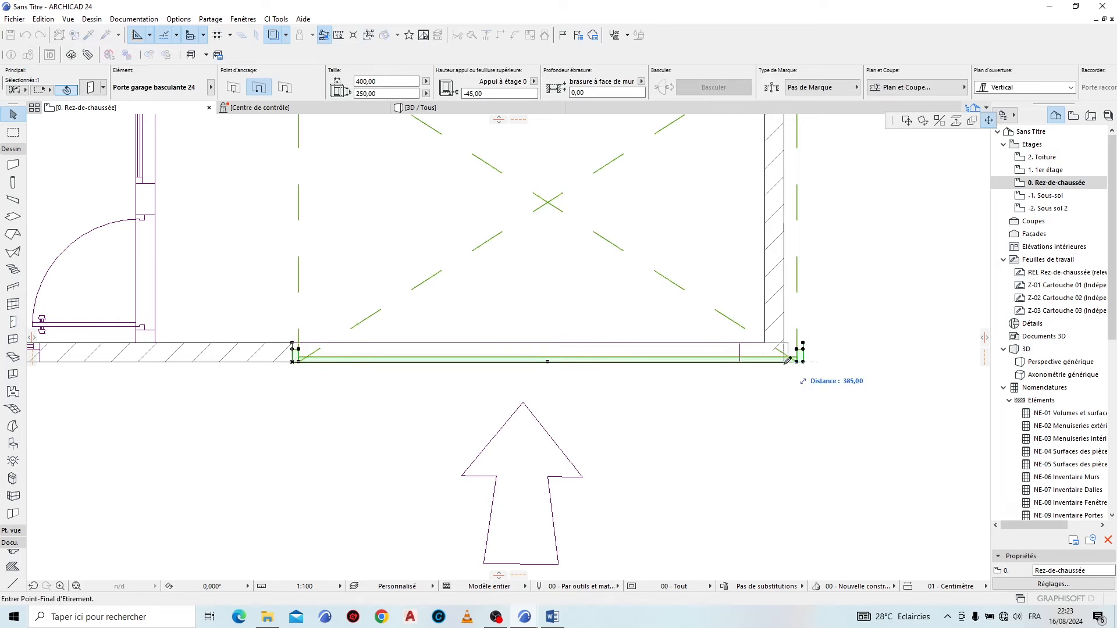
pyautogui.click(740, 362)
pyautogui.click(728, 404)
pyautogui.scroll(-5, 503, 405)
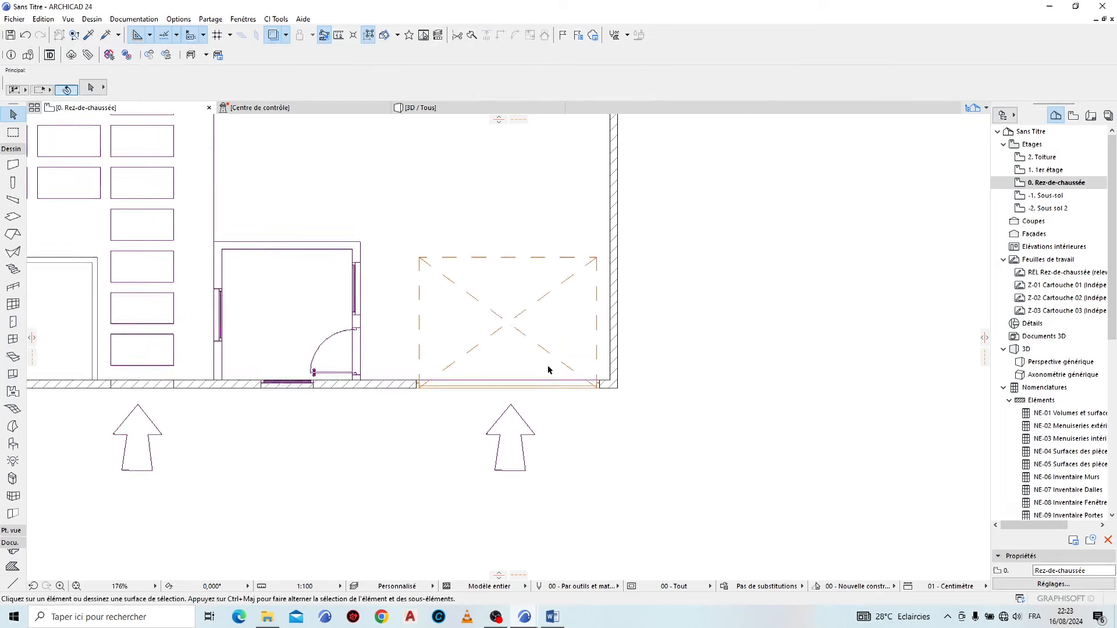
# Step: In the 3D view, open the garage door's settings and set its opening height under 3D projections to 20
pyautogui.click(515, 109)
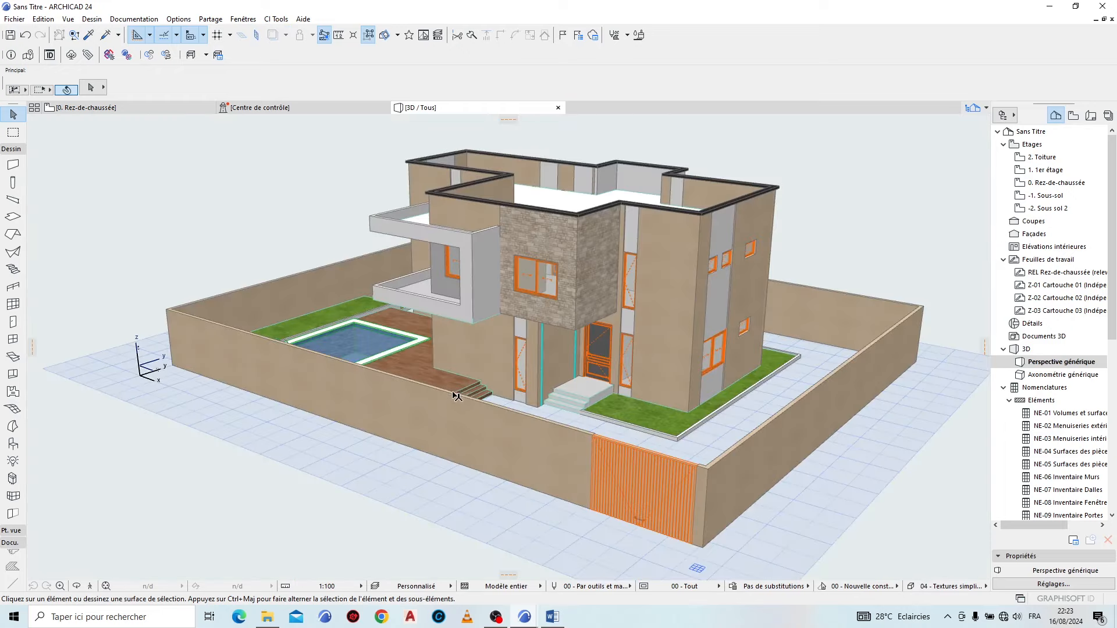
pyautogui.scroll(-2, 494, 465)
pyautogui.keyDown('shift'); pyautogui.moveTo(485, 501); pyautogui.dragTo(760, 410, button='middle'); pyautogui.keyUp('shift')
pyautogui.scroll(6, 762, 405)
pyautogui.click(533, 366)
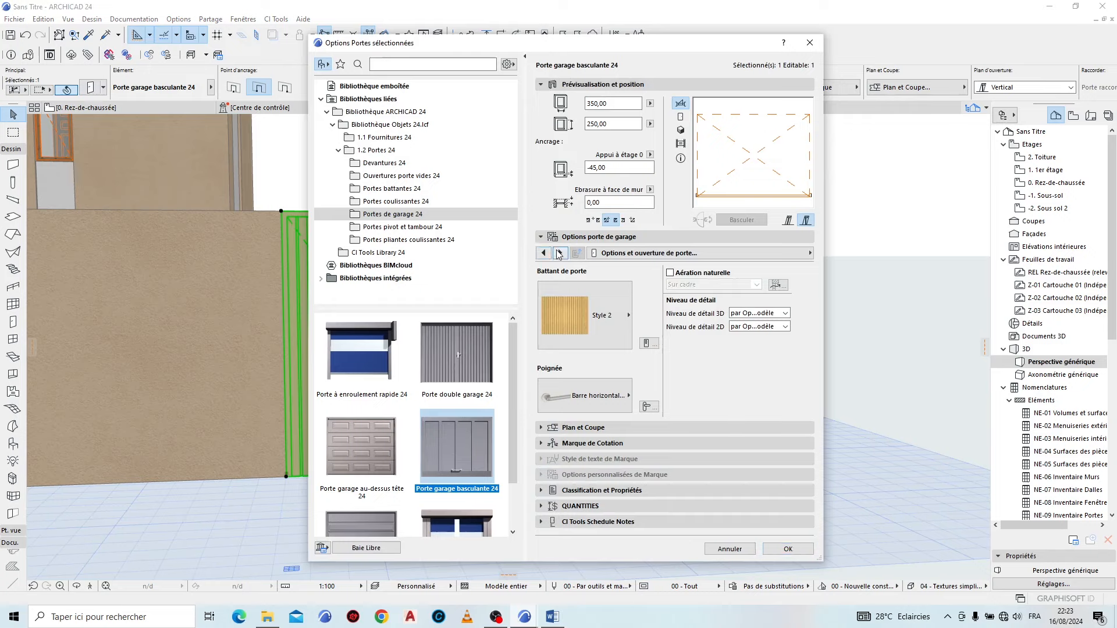
pyautogui.click(559, 254)
pyautogui.click(559, 253)
pyautogui.click(560, 253)
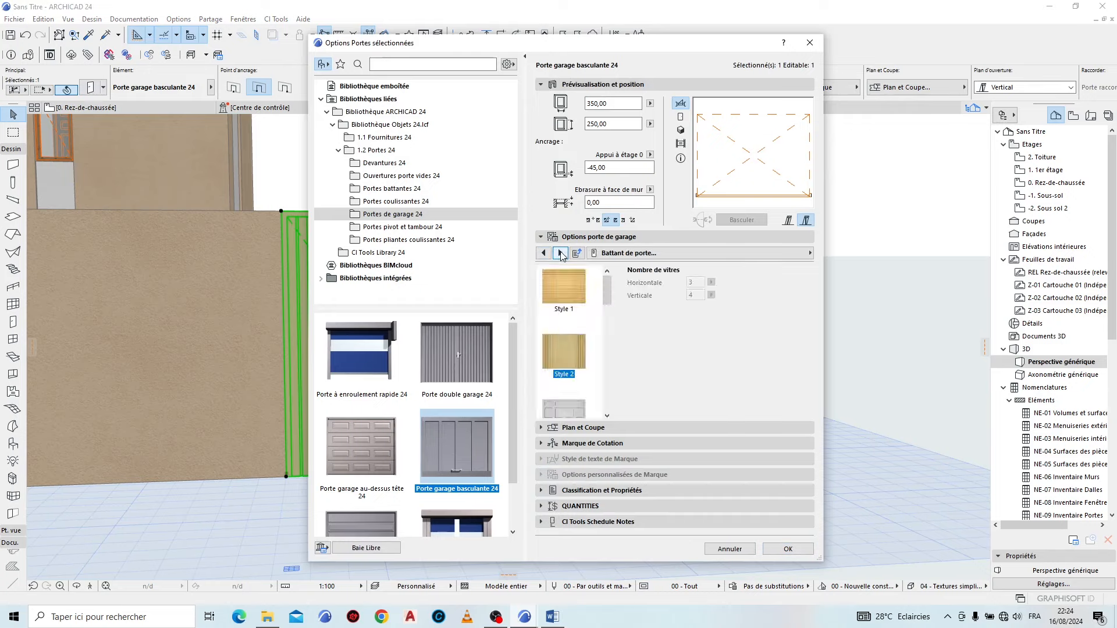
pyautogui.click(560, 253)
pyautogui.click(560, 253)
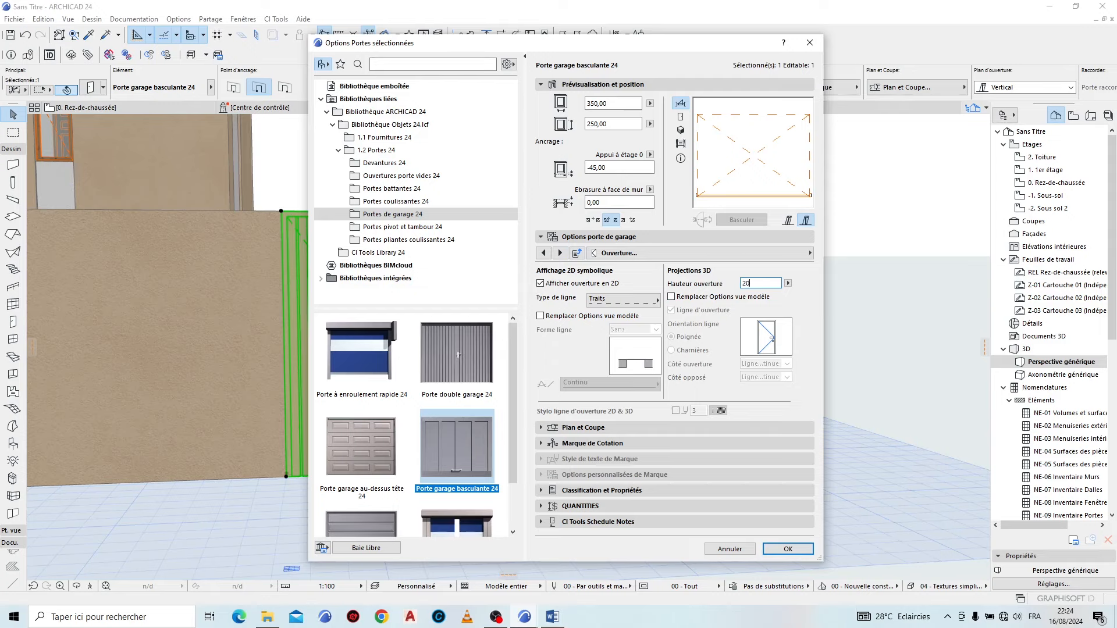
pyautogui.press('Return')
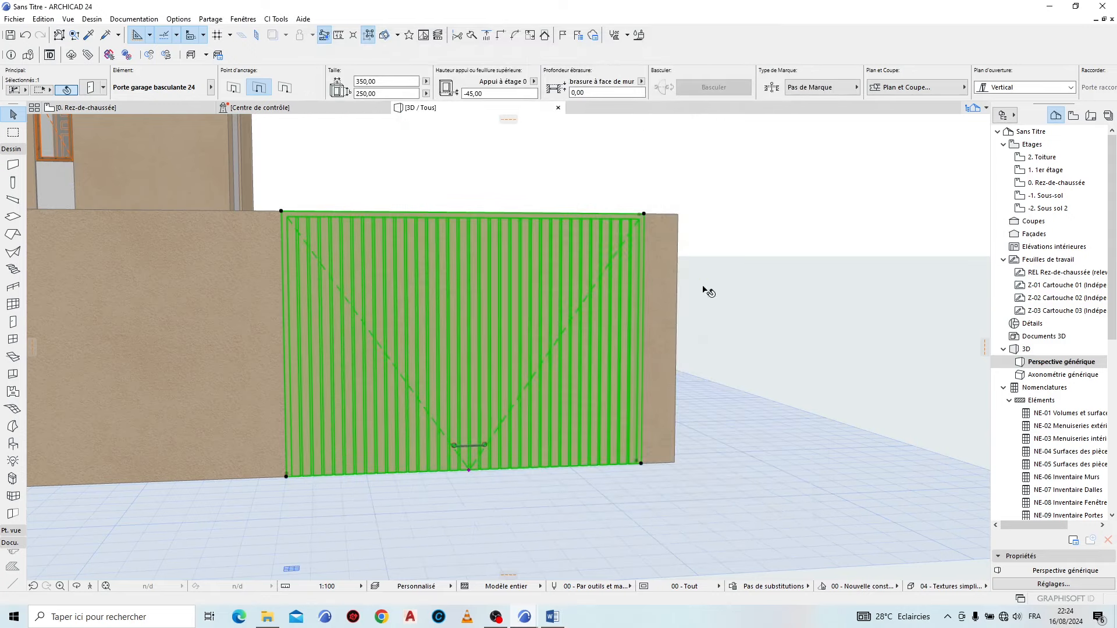
pyautogui.keyDown('shift'); pyautogui.moveTo(776, 321); pyautogui.dragTo(631, 357, button='middle'); pyautogui.keyUp('shift')
# Step: On the Rez-de-chaussée plan, pick up the enclosure wall's settings and switch the wall geometry to chained
pyautogui.click(174, 108)
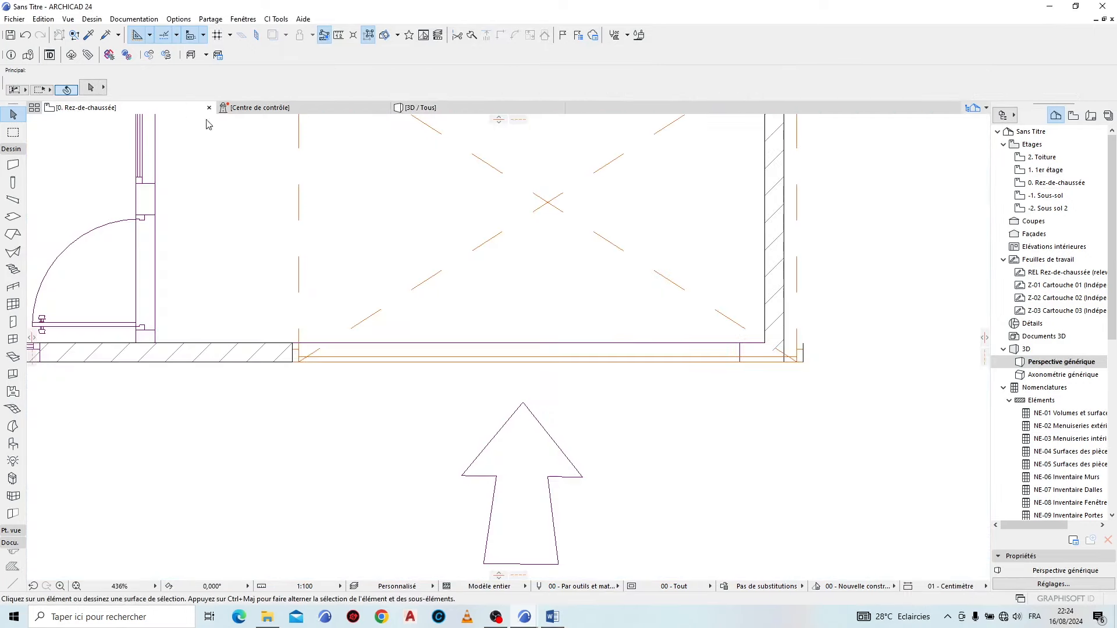
pyautogui.scroll(-4, 636, 340)
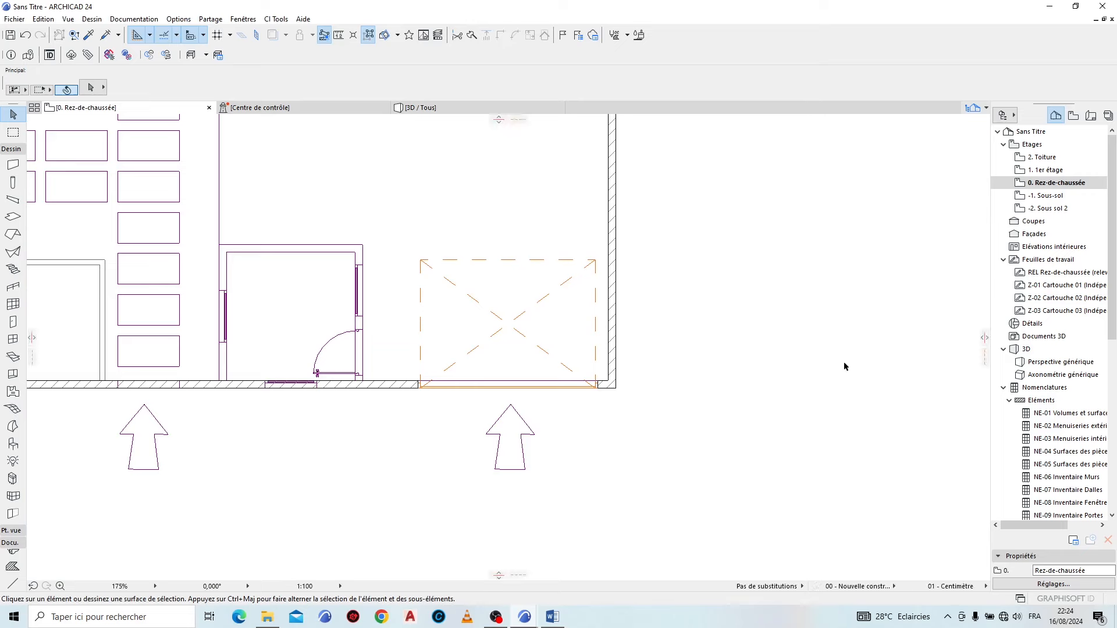
pyautogui.scroll(3, 229, 381)
pyautogui.scroll(1, 227, 384)
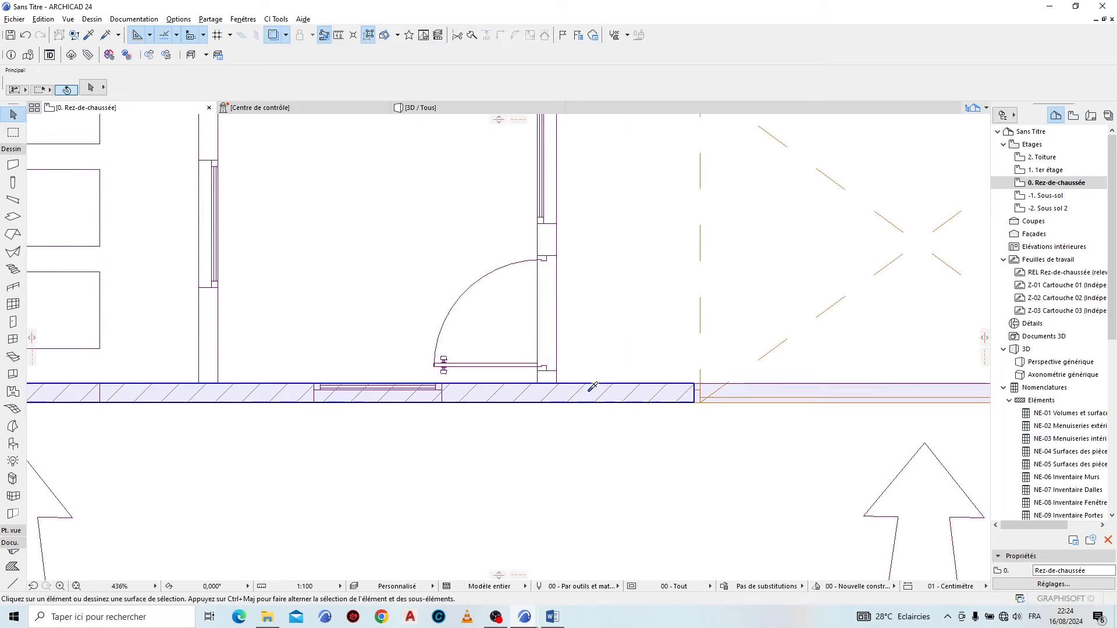
pyautogui.click(566, 393)
pyautogui.click(556, 383)
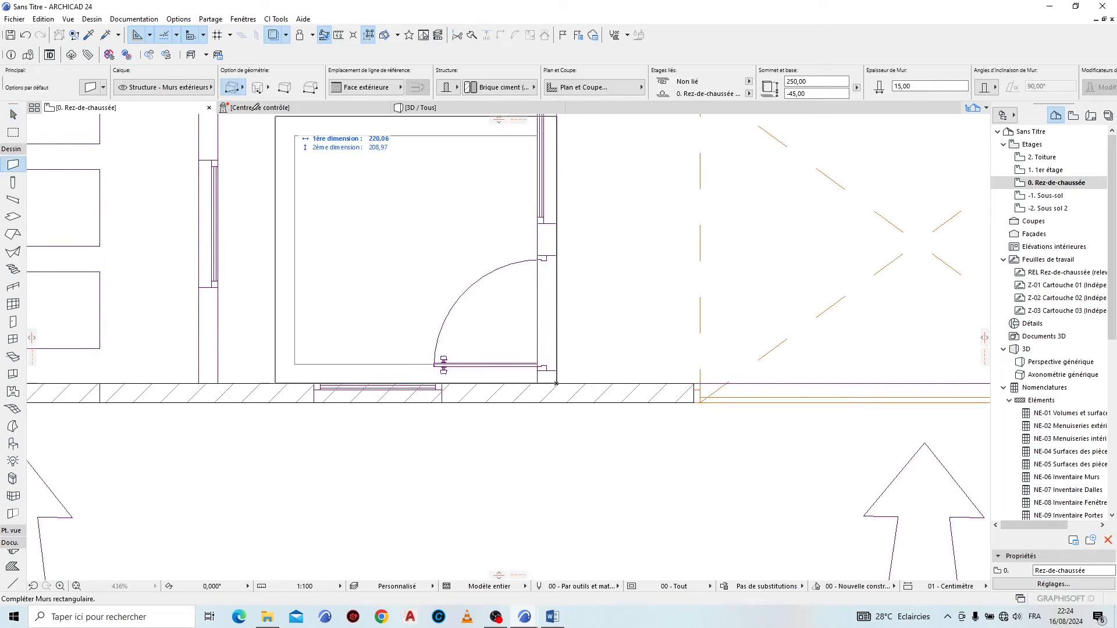
pyautogui.click(240, 89)
pyautogui.click(259, 86)
# Step: Draw three chained walls, 15 cm thick, around the small entrance room's outline, 280 cm wide and 265 cm deep from the enclosure wall
pyautogui.click(556, 383)
pyautogui.scroll(-2, 541, 187)
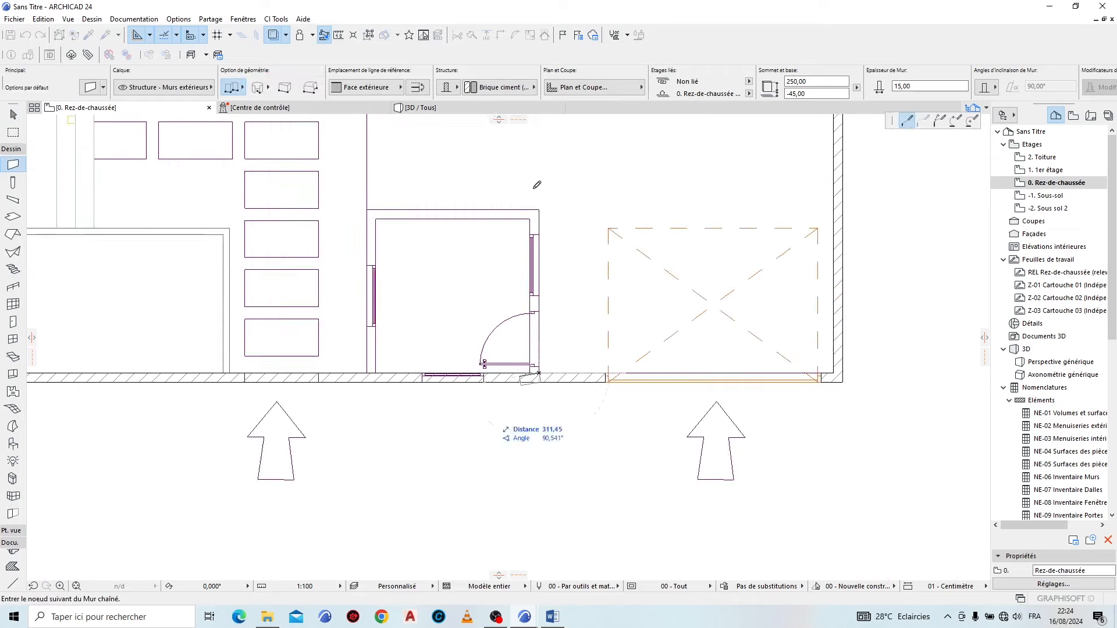
pyautogui.scroll(2, 553, 218)
pyautogui.click(548, 227)
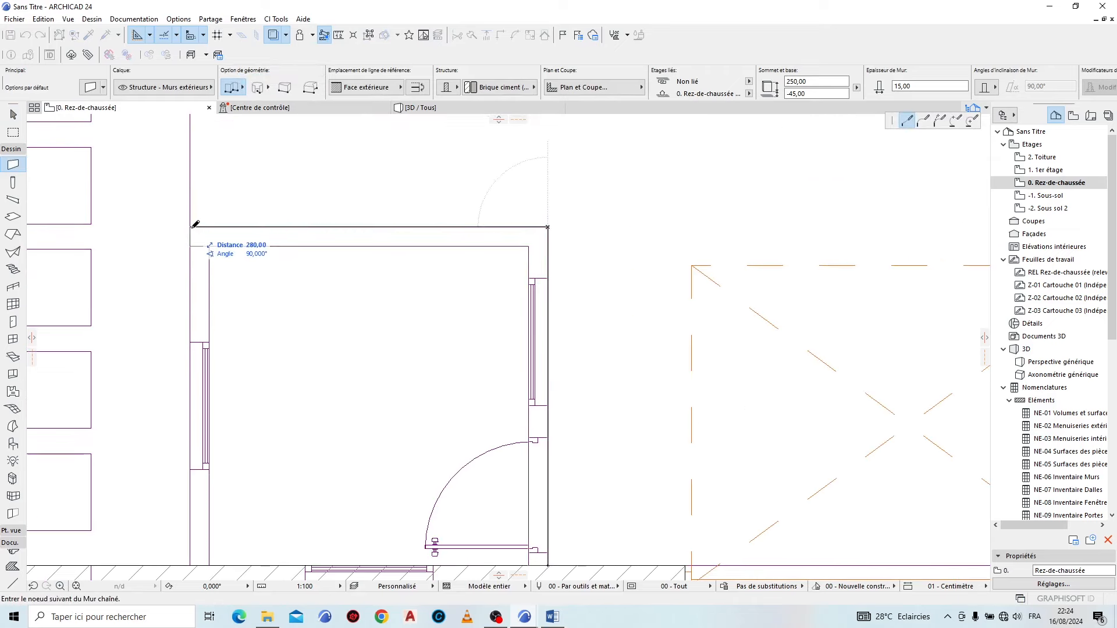
pyautogui.click(191, 227)
pyautogui.scroll(-3, 349, 210)
pyautogui.scroll(3, 264, 428)
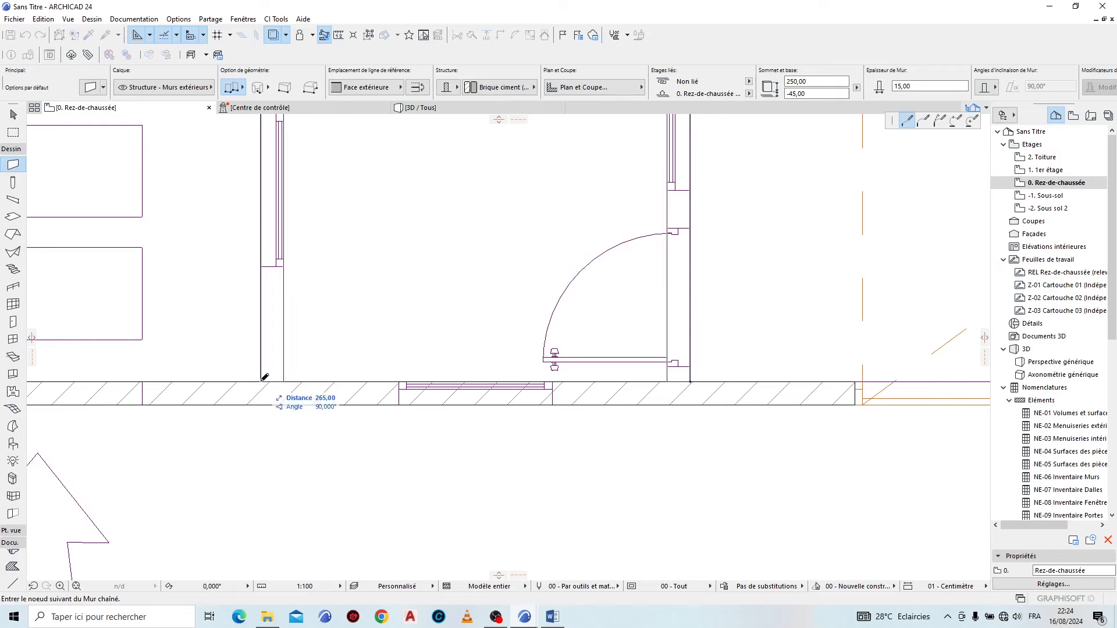
pyautogui.doubleClick(262, 379)
pyautogui.scroll(-3, 469, 410)
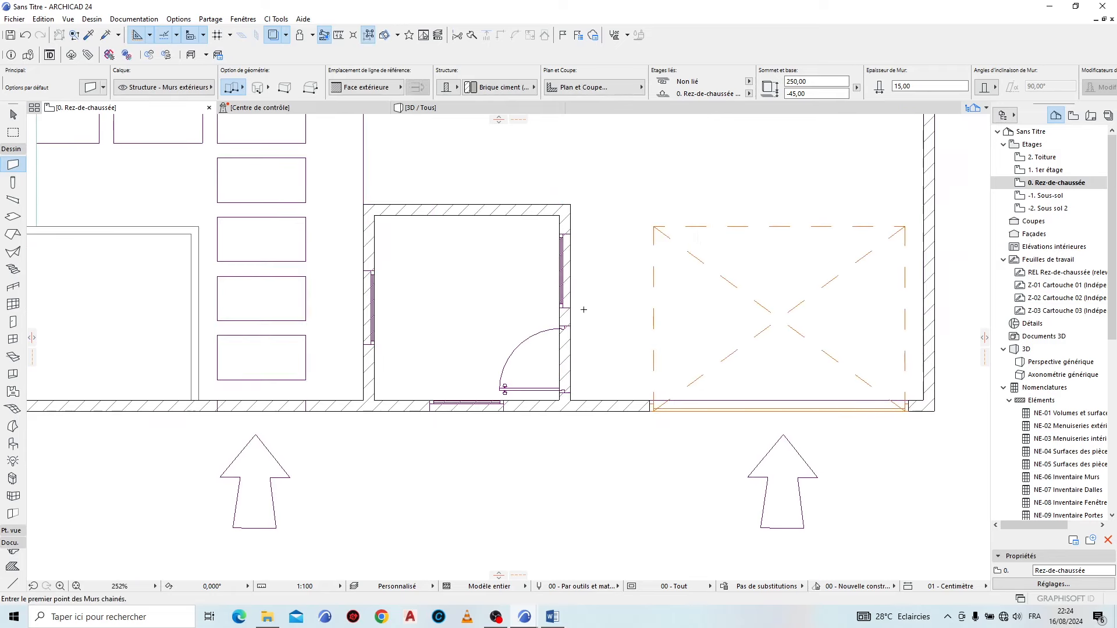
pyautogui.press('Escape')
# Step: Select the three walls of the small entrance room together for editing
pyautogui.scroll(3, 455, 207)
pyautogui.scroll(1, 458, 210)
pyautogui.click(455, 214)
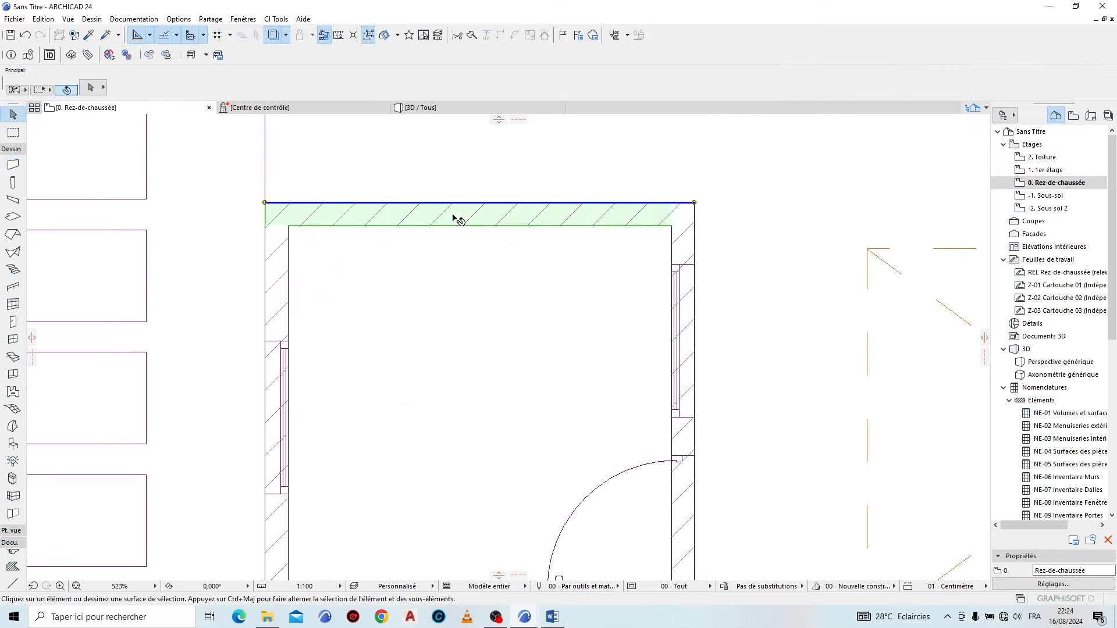
pyautogui.keyDown('shift'); pyautogui.click(284, 252); pyautogui.keyUp('shift')
pyautogui.keyDown('shift'); pyautogui.click(698, 244); pyautogui.keyUp('shift')
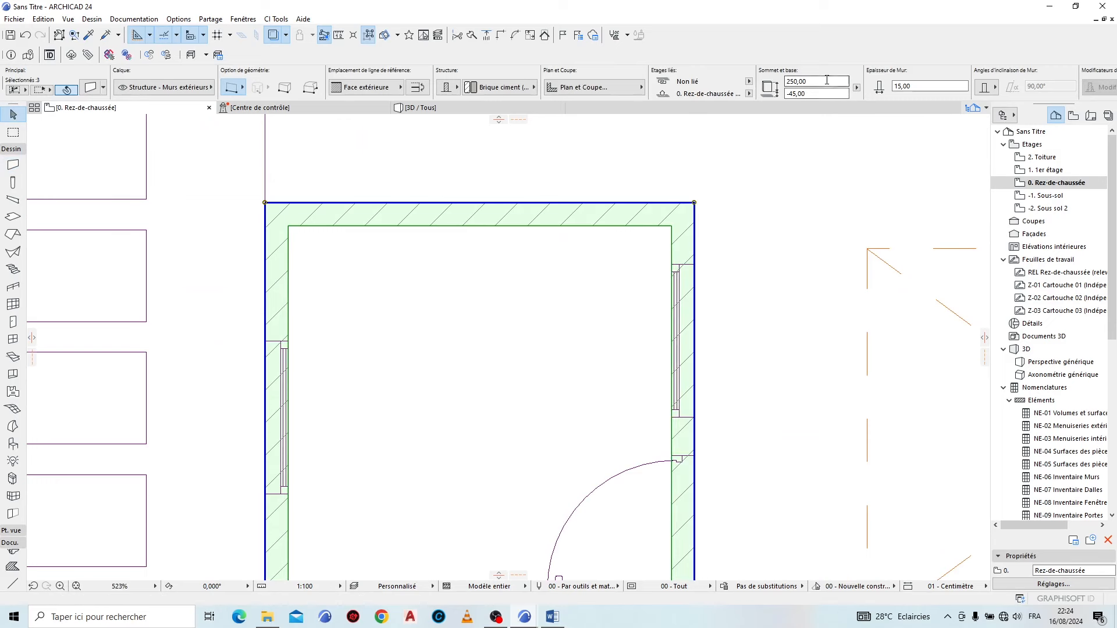
# Step: Set the height of the three selected walls of the small entrance room to 280 cm
pyautogui.write('280')
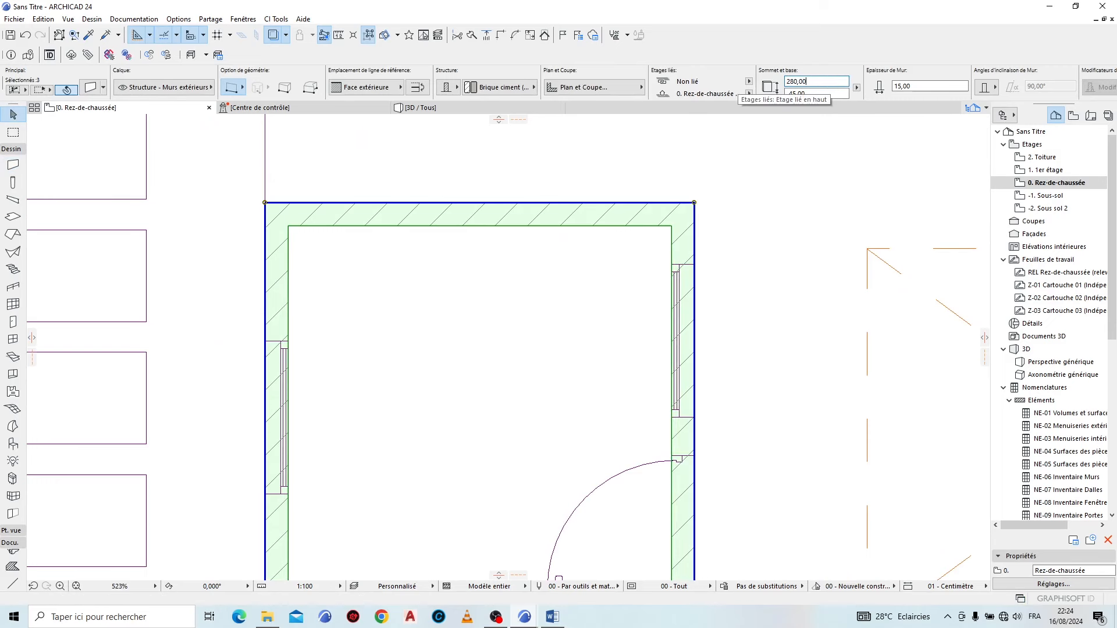
pyautogui.click(588, 121)
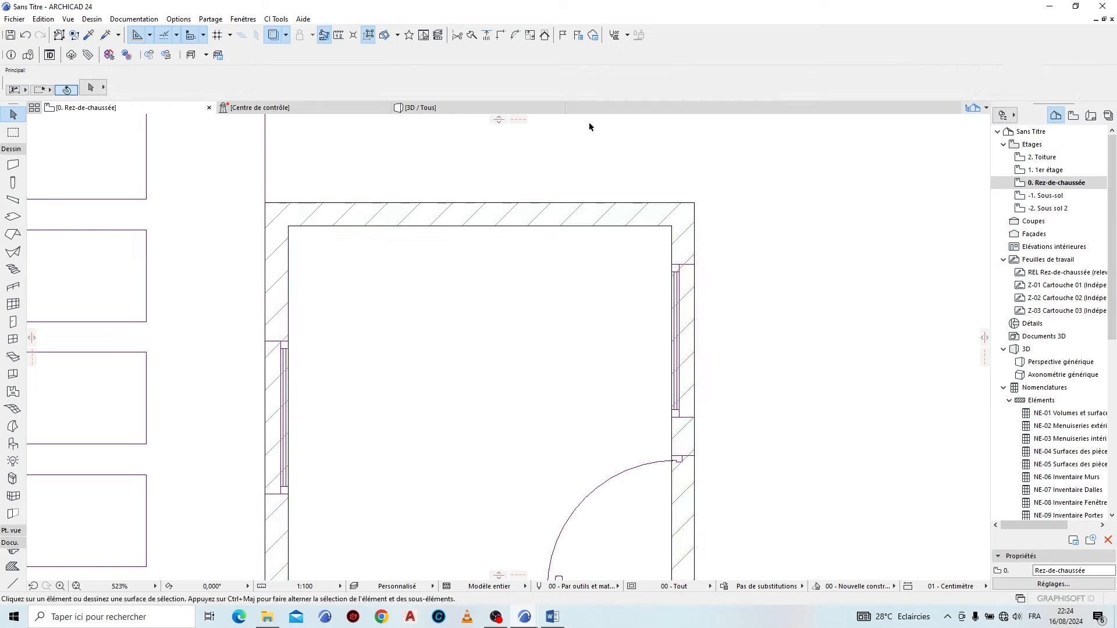
# Step: Using the existing roof slab's settings, draw a 250 × 265 cm rectangular slab over the small entrance room in 3D
pyautogui.click(511, 108)
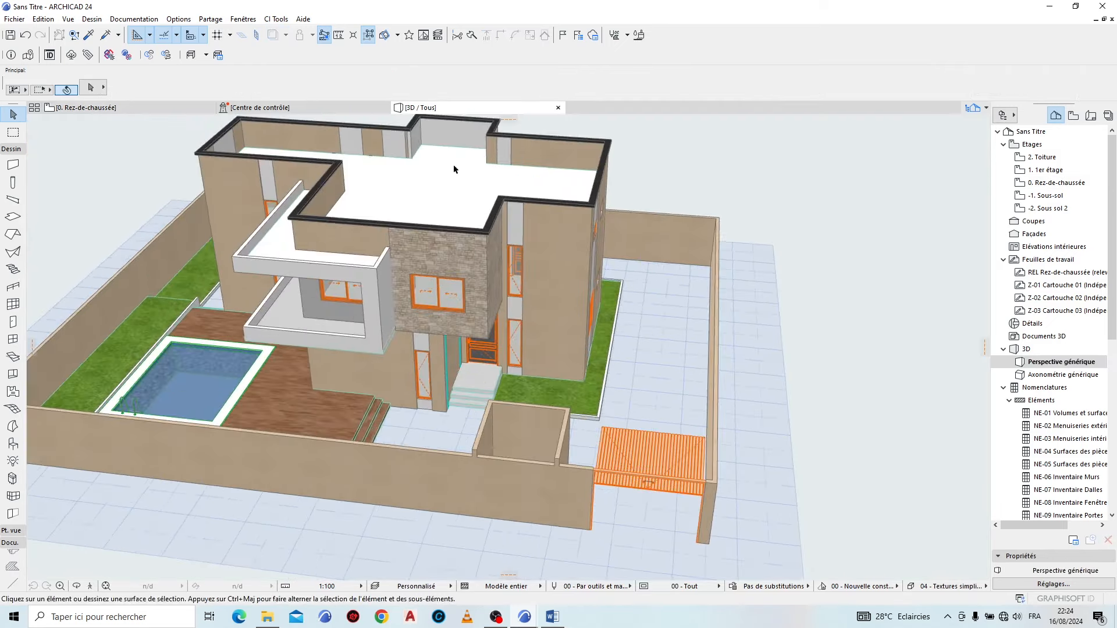
pyautogui.keyDown('alt'); pyautogui.click(434, 186); pyautogui.keyUp('alt')
pyautogui.scroll(5, 559, 463)
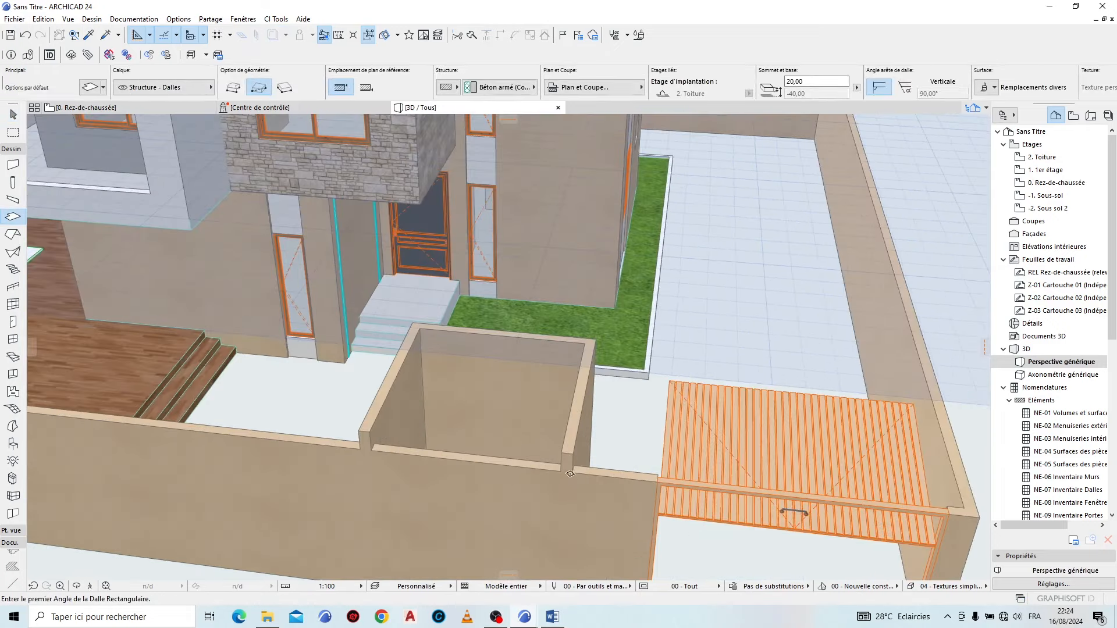
pyautogui.click(564, 451)
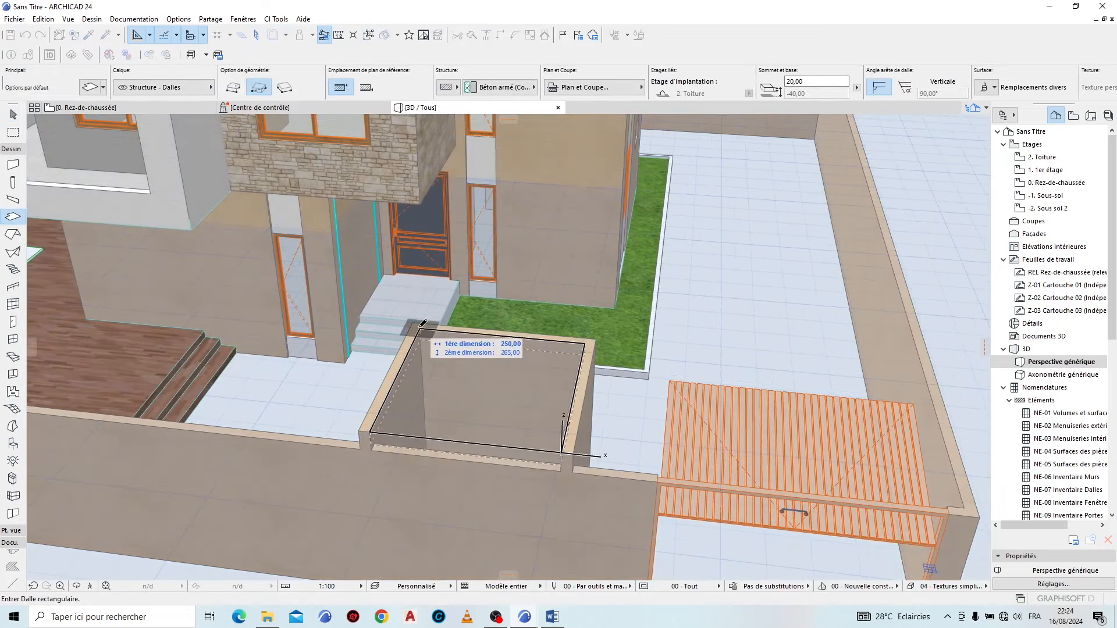
pyautogui.click(423, 324)
pyautogui.press('Escape')
# Step: Set the small room's new slab to a thickness of 10 cm and a base elevation of 225 cm
pyautogui.click(501, 426)
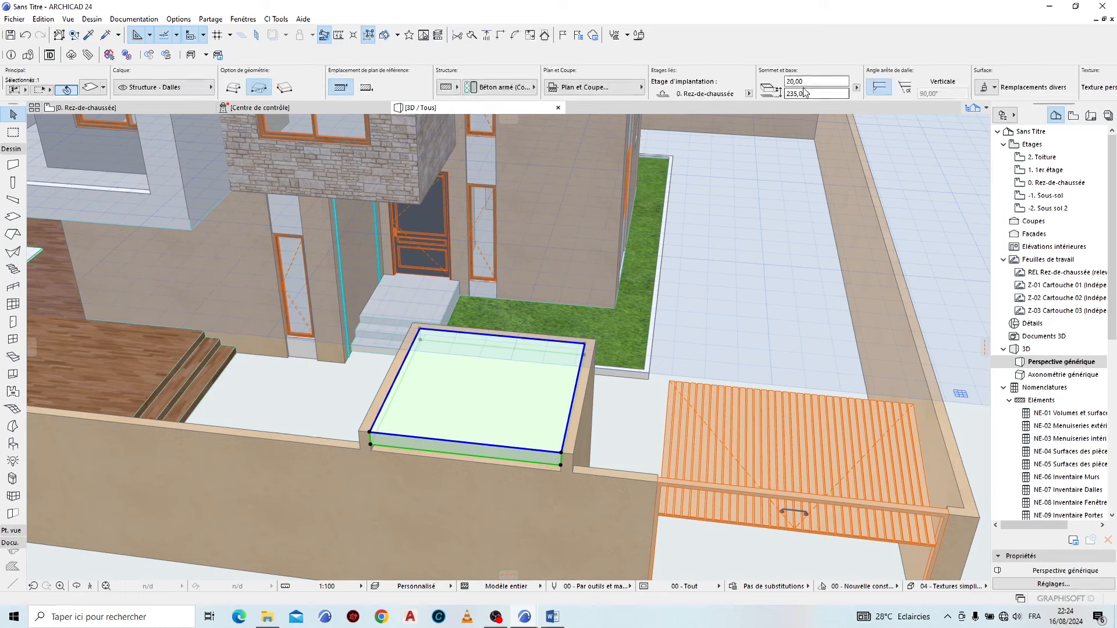
pyautogui.moveTo(811, 82); pyautogui.dragTo(749, 81)
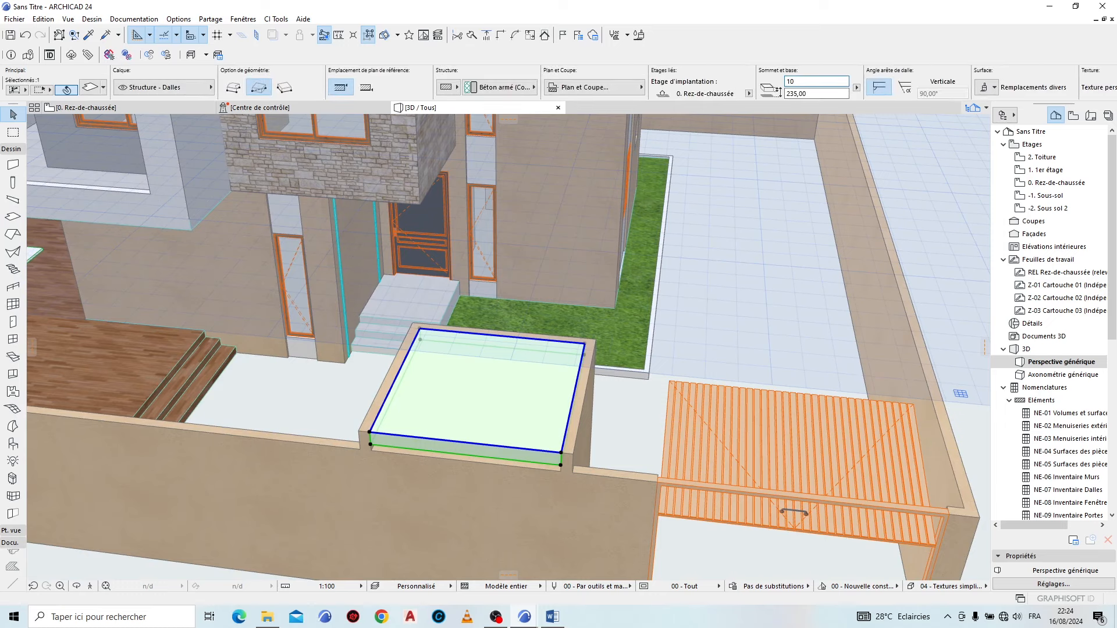
pyautogui.write('10')
pyautogui.press('Return')
pyautogui.scroll(3, 561, 515)
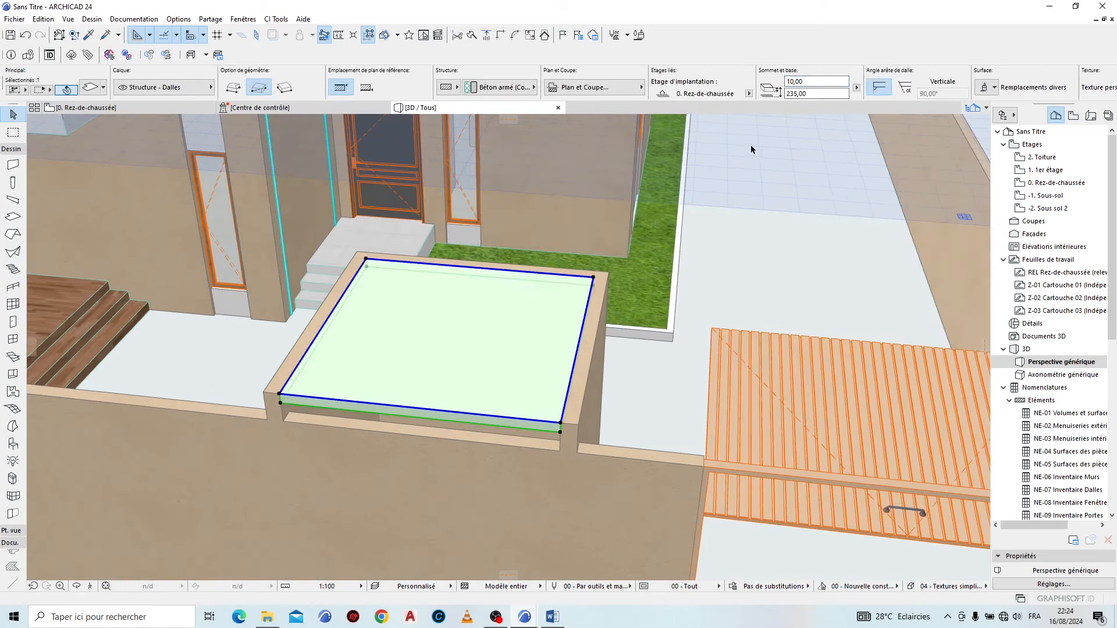
pyautogui.write('22')
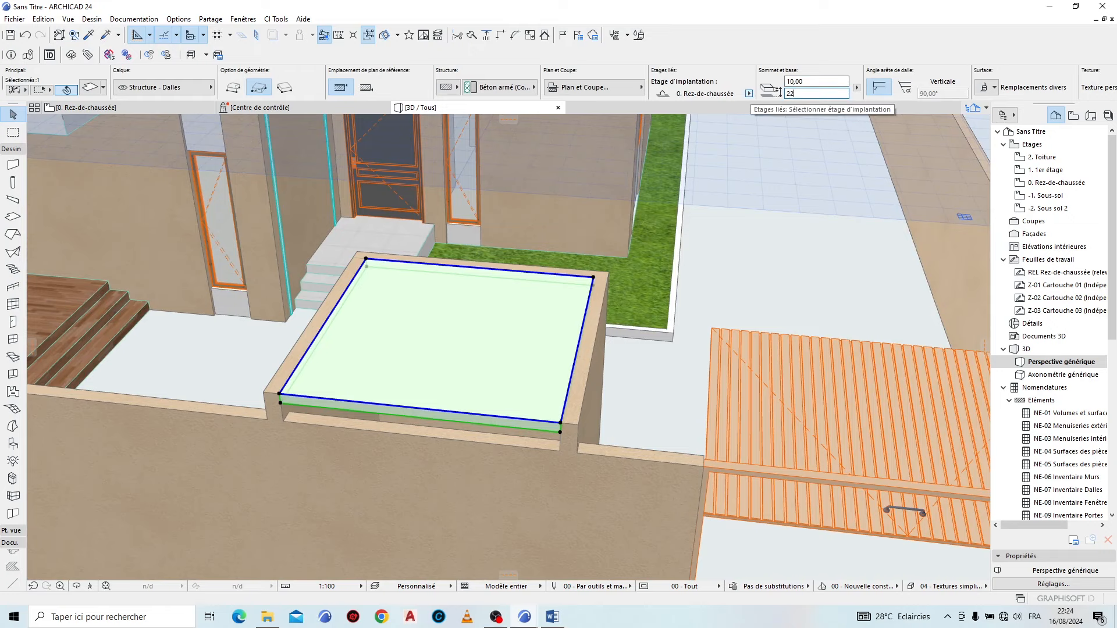
pyautogui.write('5')
pyautogui.press('Return')
pyautogui.click(661, 363)
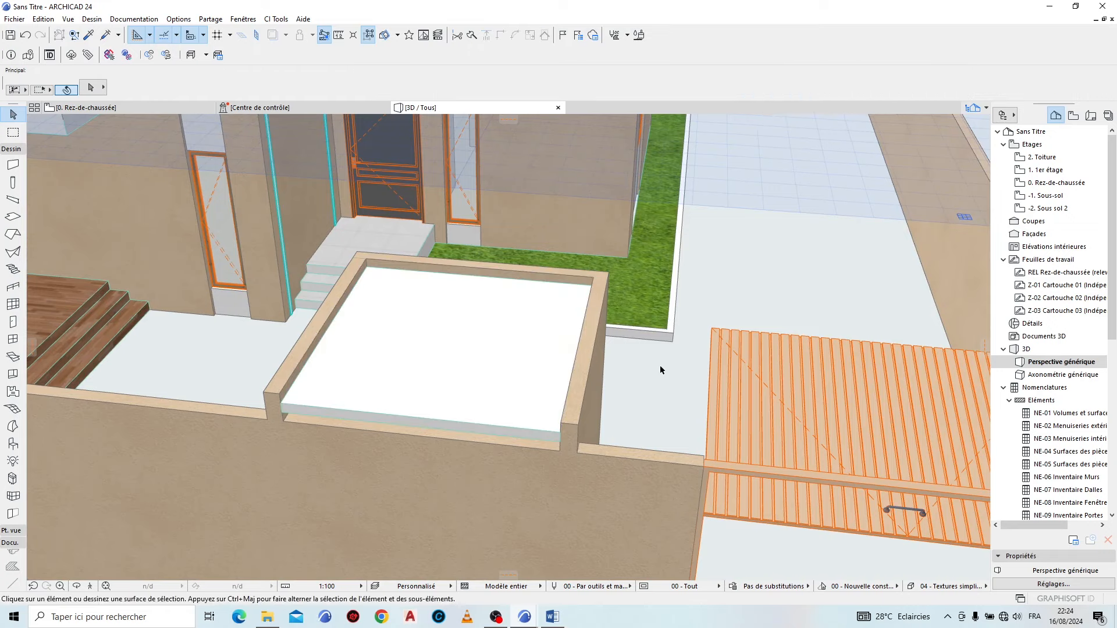
pyautogui.keyDown('shift'); pyautogui.moveTo(660, 365); pyautogui.dragTo(537, 446, button='middle'); pyautogui.keyUp('shift')
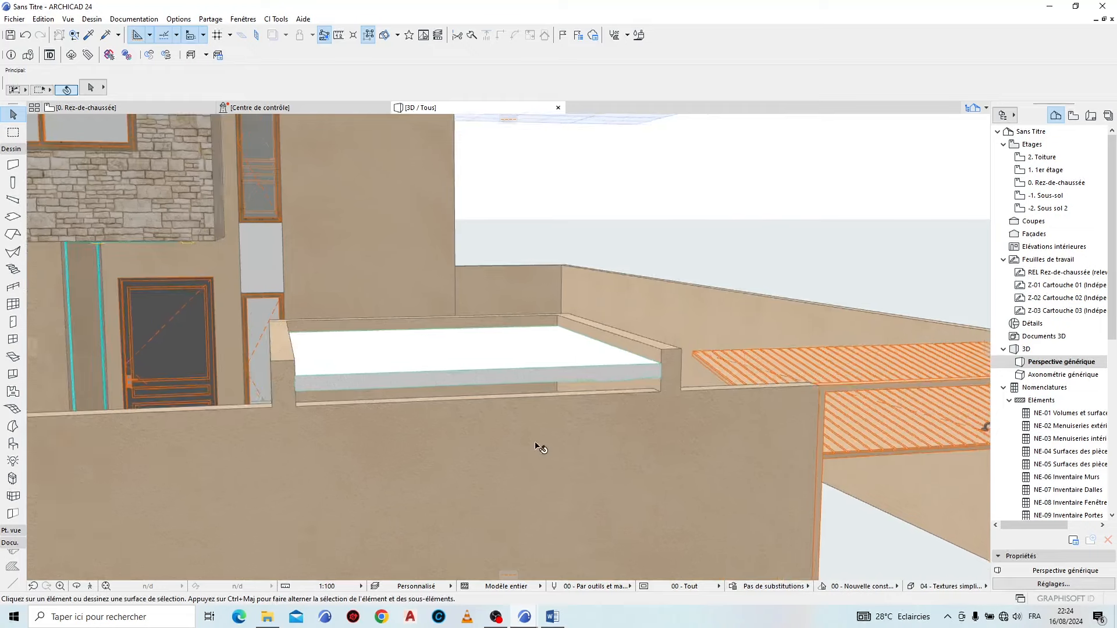
# Step: On the ground floor plan, split the front boundary wall in line with the outer face of the small room's door-side wall
pyautogui.click(198, 108)
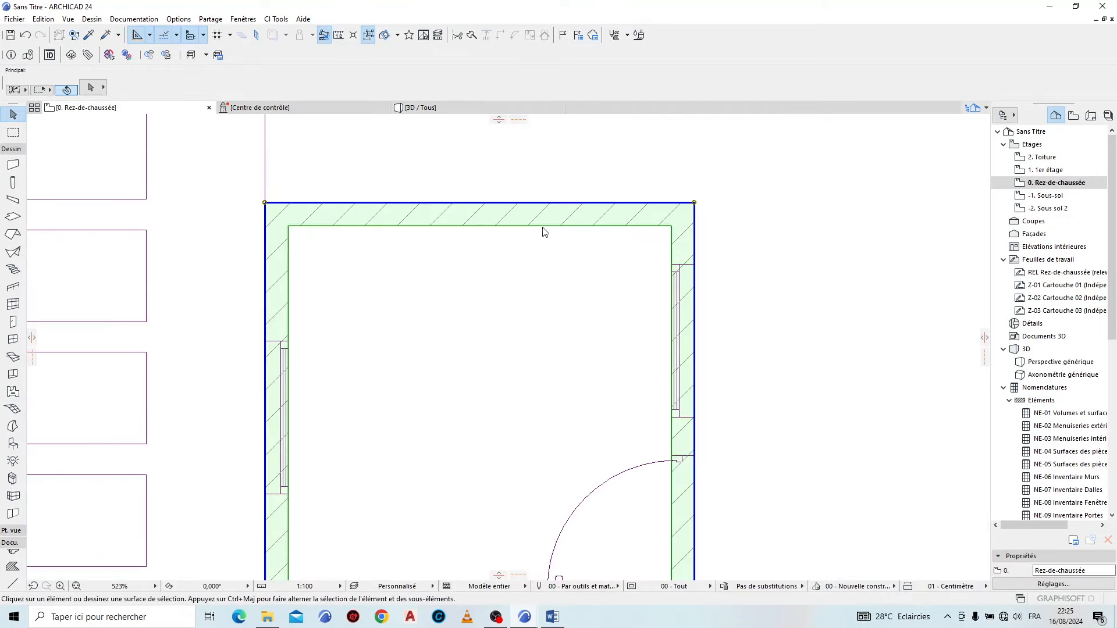
pyautogui.scroll(-5, 450, 175)
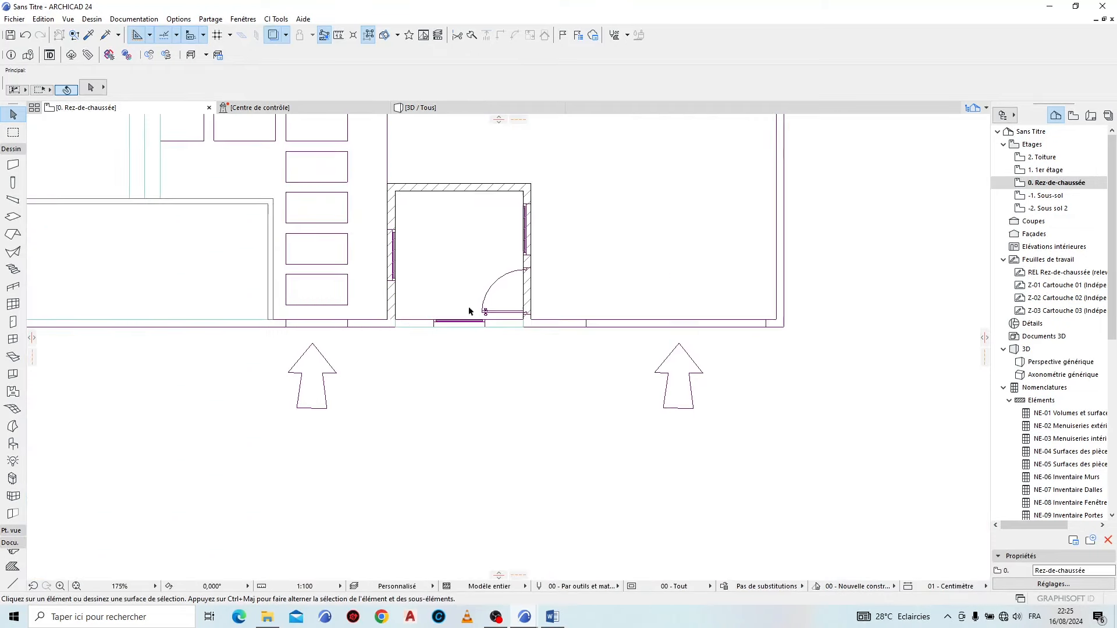
pyautogui.scroll(3, 458, 309)
pyautogui.scroll(3, 423, 322)
pyautogui.click(391, 334)
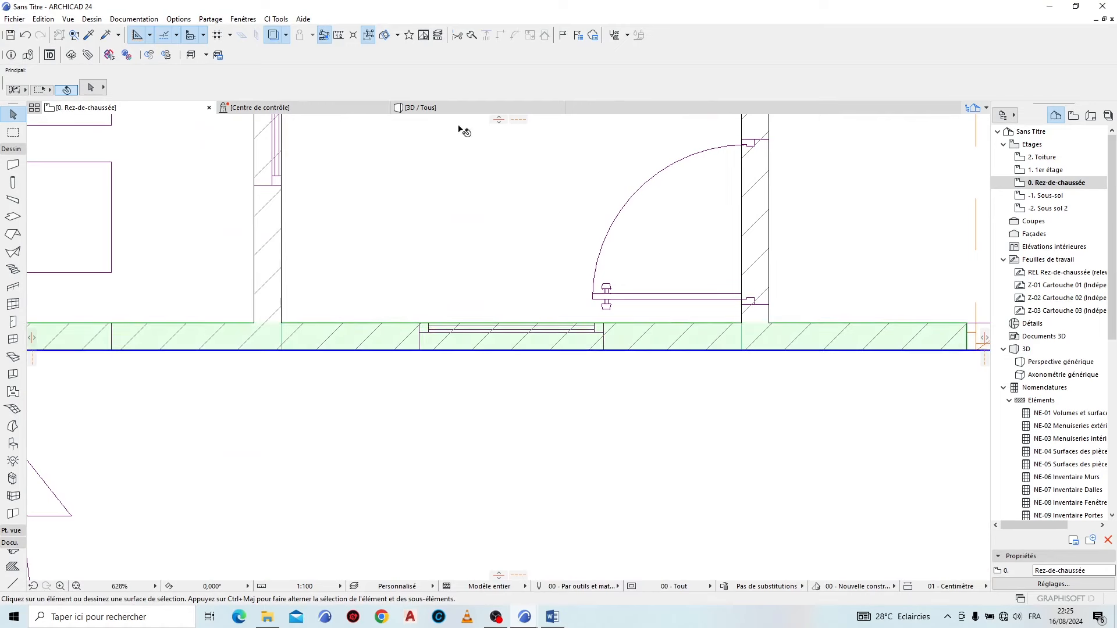
pyautogui.click(472, 36)
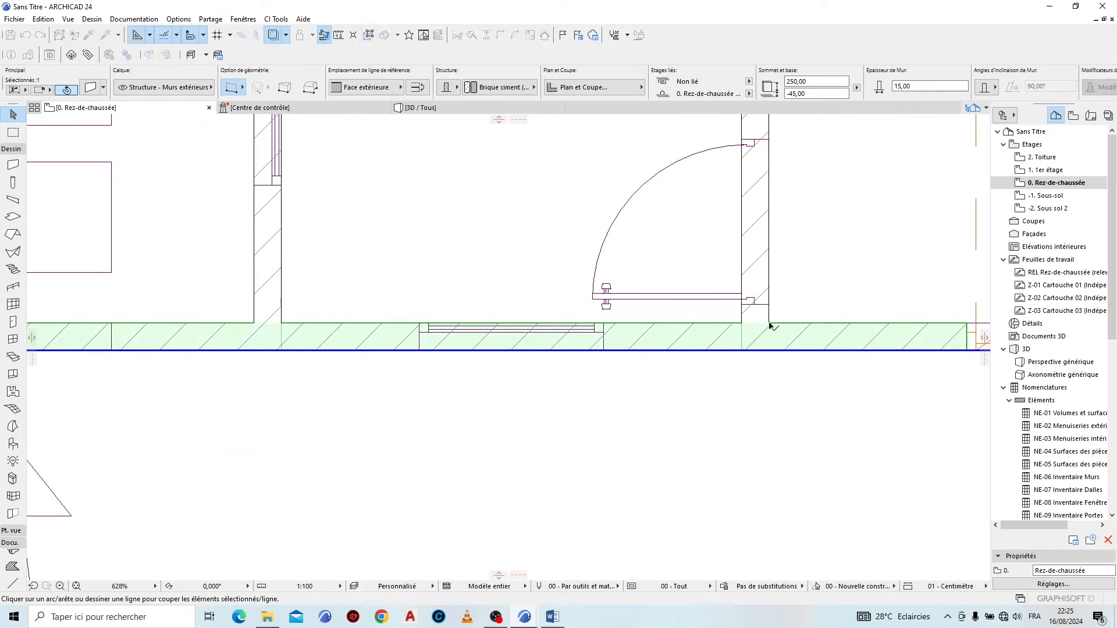
pyautogui.click(769, 324)
pyautogui.click(768, 354)
pyautogui.click(753, 368)
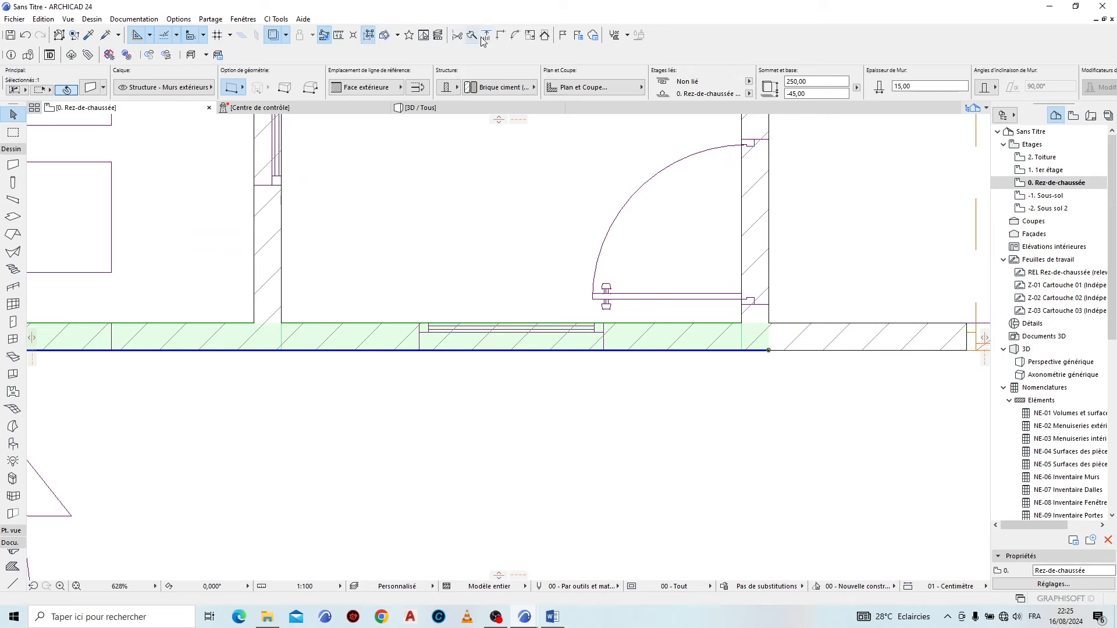
# Step: Split the front boundary wall again at the outer face of the small room's opposite side wall, isolating the room's front segment
pyautogui.click(472, 36)
pyautogui.click(255, 324)
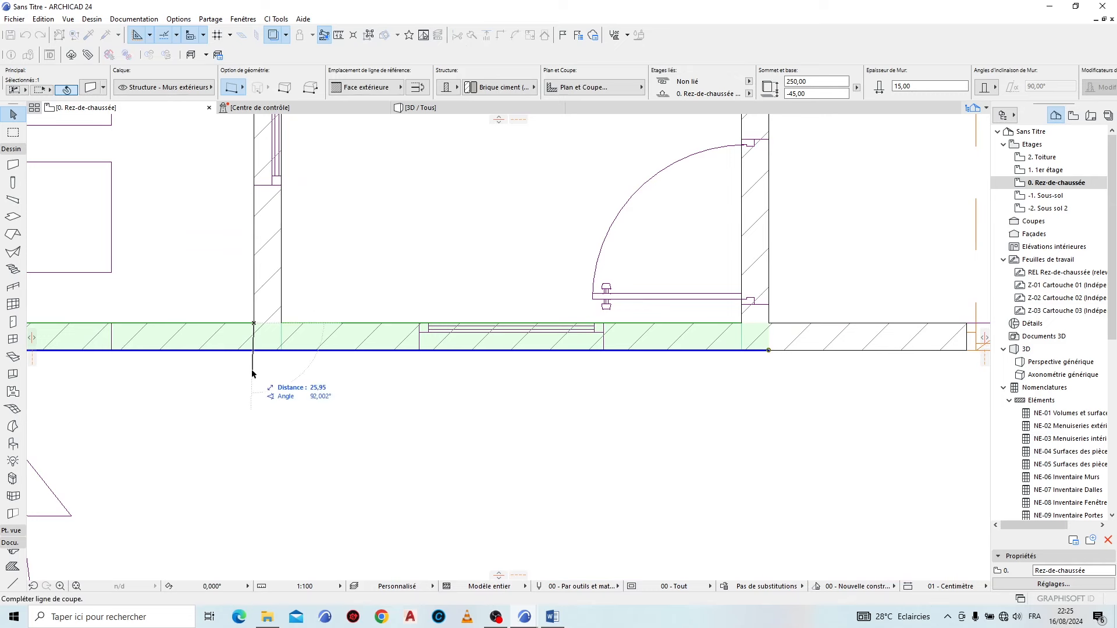
pyautogui.click(254, 379)
pyautogui.click(335, 378)
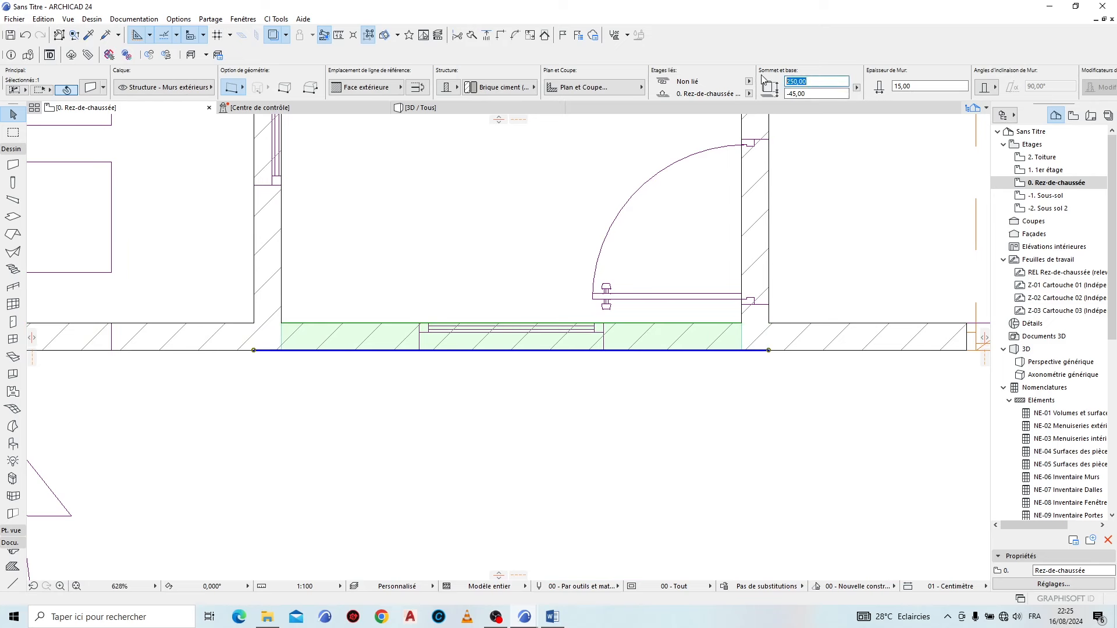
# Step: Raise the isolated front wall segment to the height of the small room's other walls and check it in 3D
pyautogui.click(500, 107)
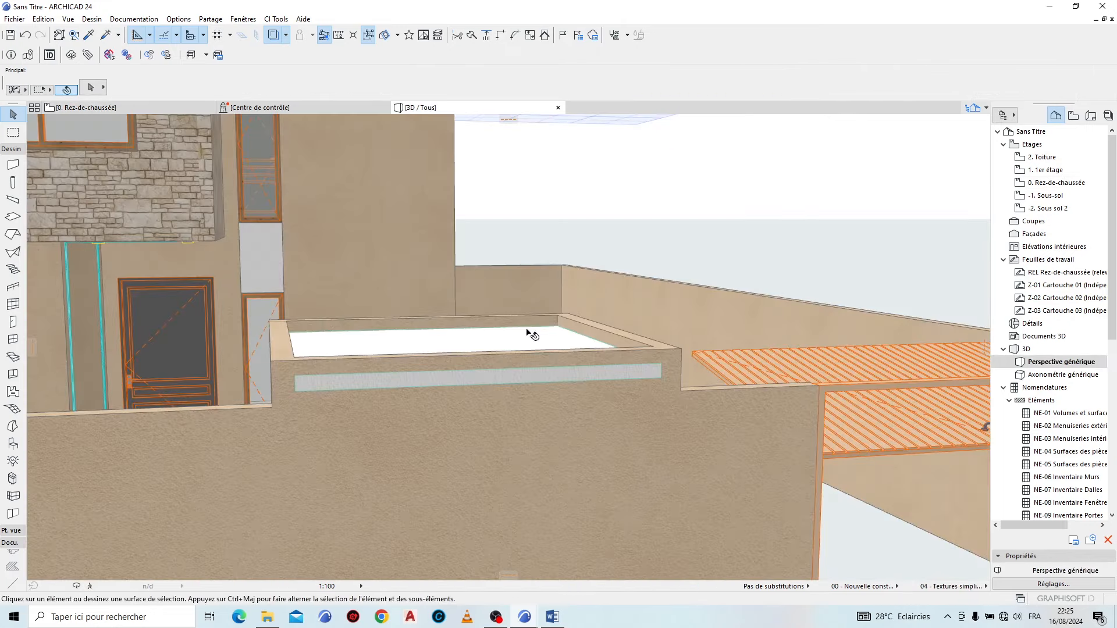
pyautogui.scroll(-3, 532, 330)
pyautogui.keyDown('shift'); pyautogui.moveTo(533, 330); pyautogui.dragTo(755, 473, button='middle'); pyautogui.keyUp('shift')
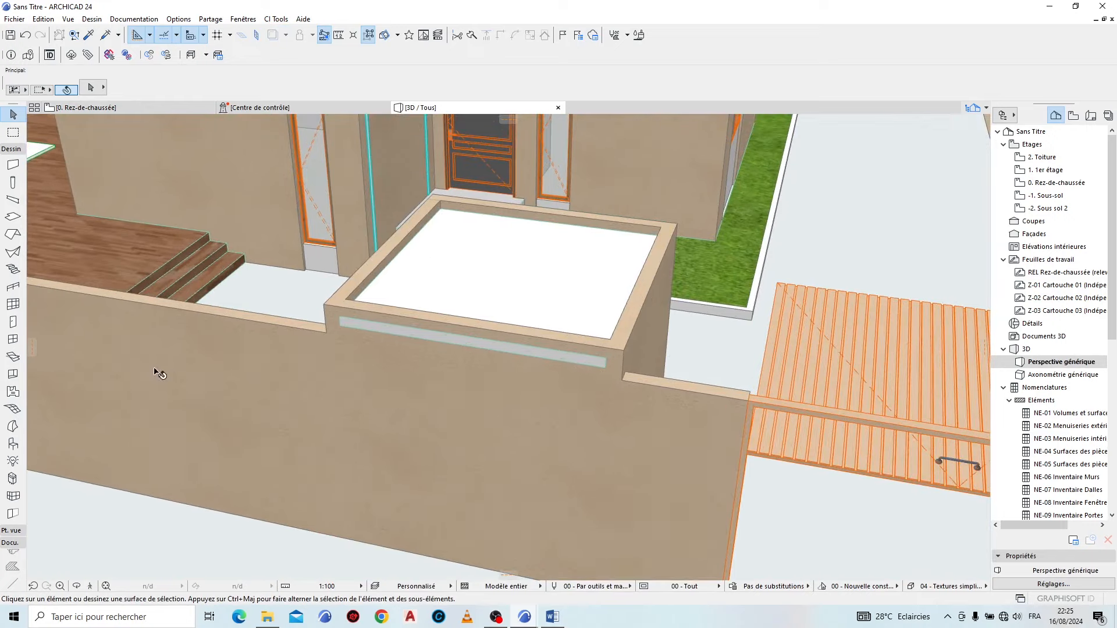
pyautogui.keyDown('shift'); pyautogui.moveTo(156, 373); pyautogui.dragTo(462, 312, button='middle'); pyautogui.keyUp('shift')
# Step: Offset the front edge of the small room's roof slab back to the inner face of the front wall
pyautogui.scroll(3, 393, 354)
pyautogui.click(396, 266)
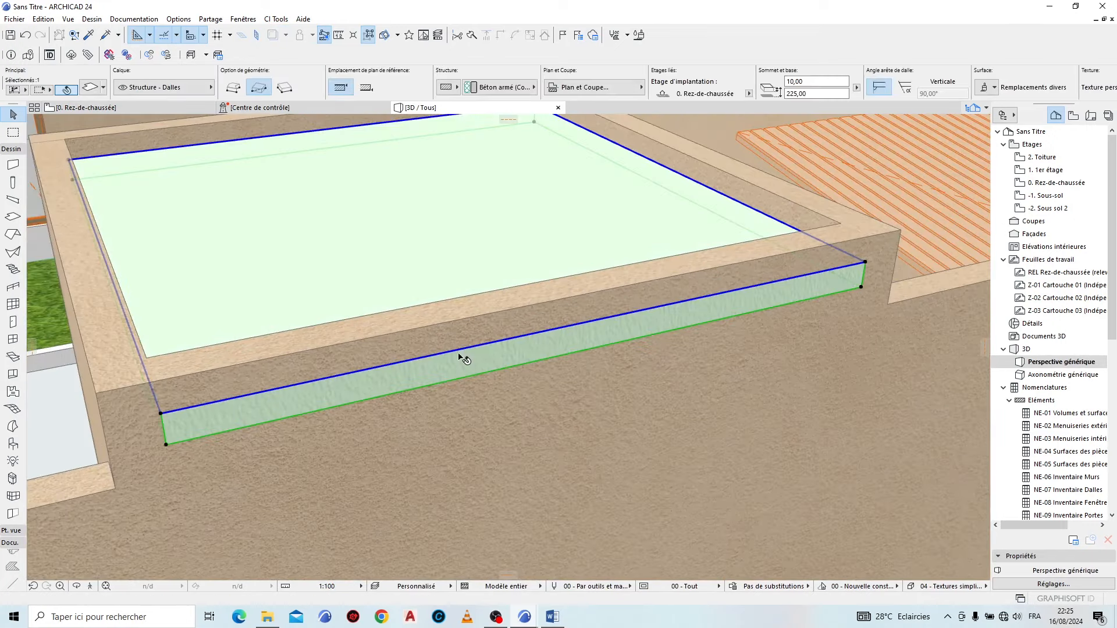
pyautogui.click(462, 354)
pyautogui.click(507, 423)
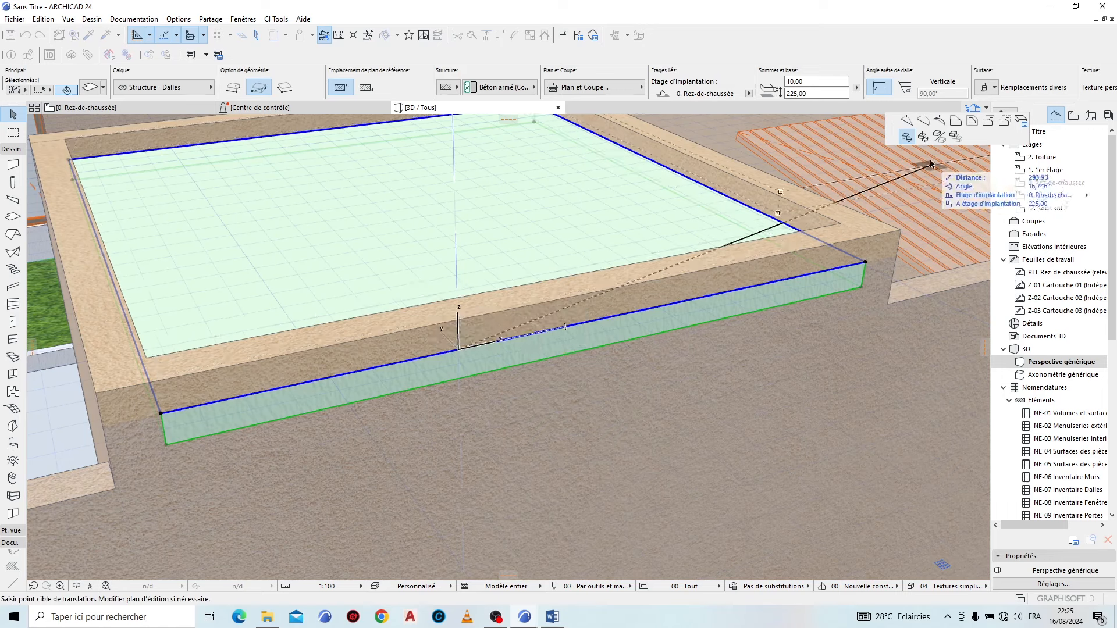
pyautogui.click(955, 121)
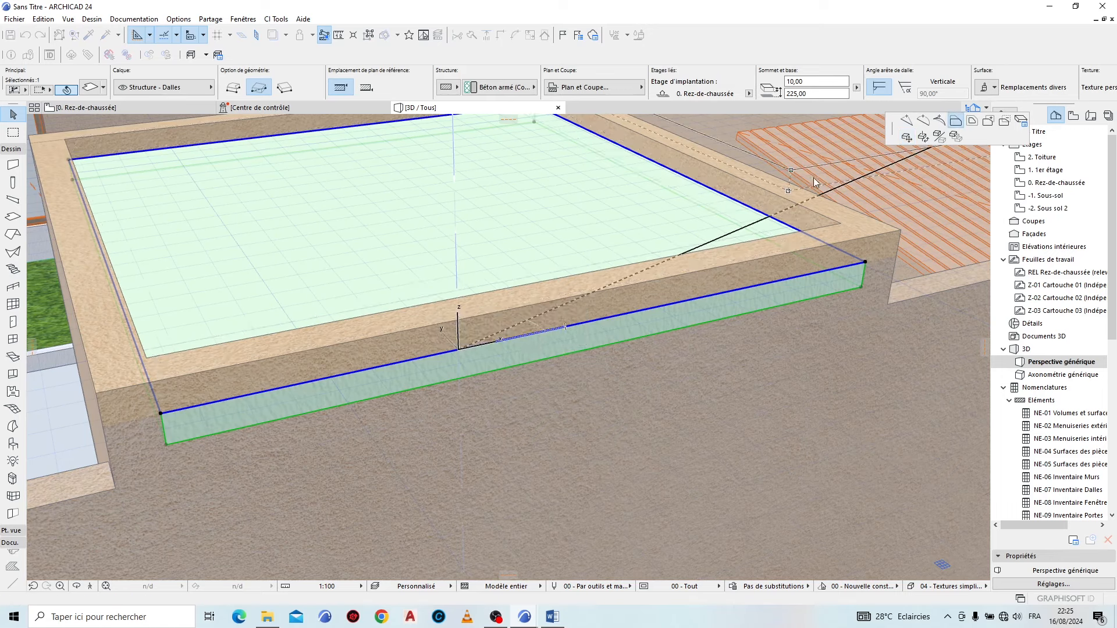
pyautogui.click(838, 223)
pyautogui.press('Escape')
pyautogui.scroll(-5, 497, 332)
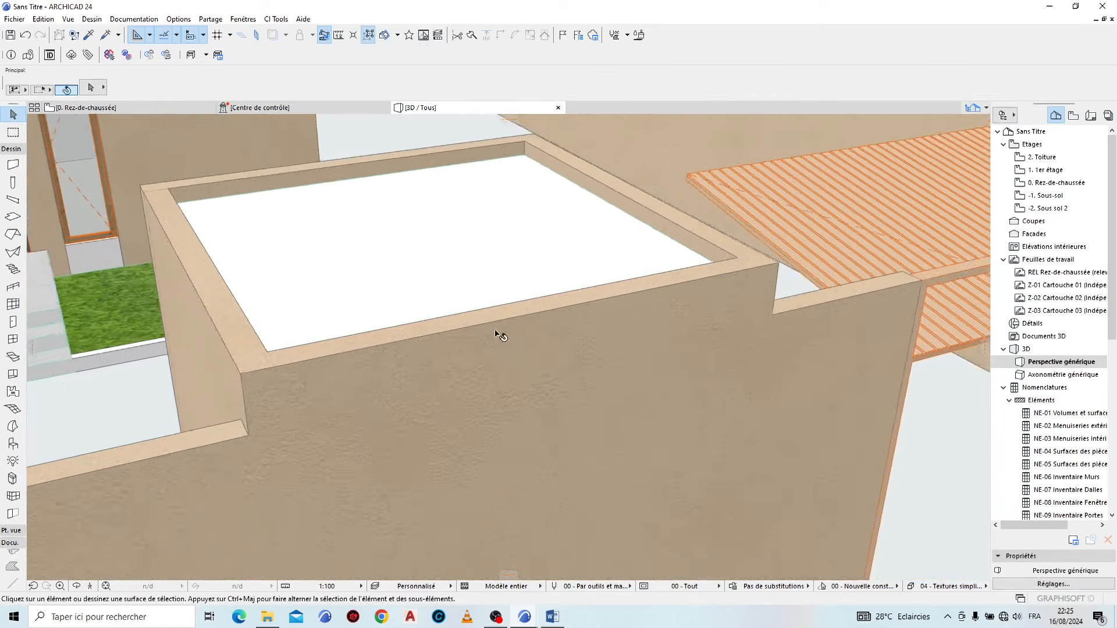
pyautogui.scroll(-10, 701, 394)
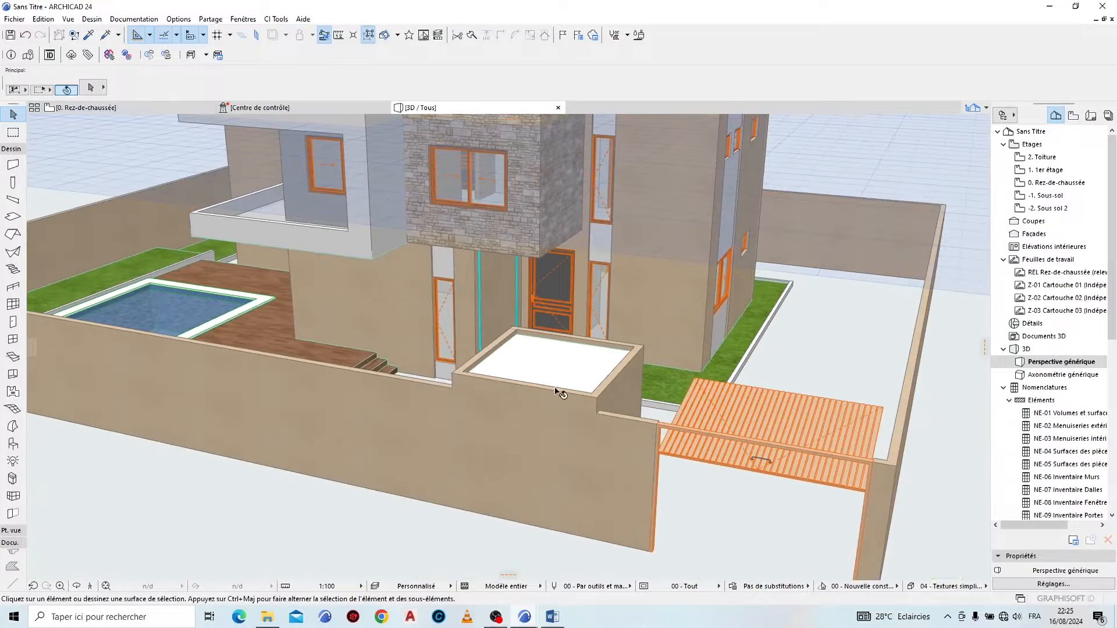
# Step: Copy the main roof's black coping wall settings and draw a 250 × 250 cm rectangle of coping walls over the small room's parapet
pyautogui.scroll(5, 495, 388)
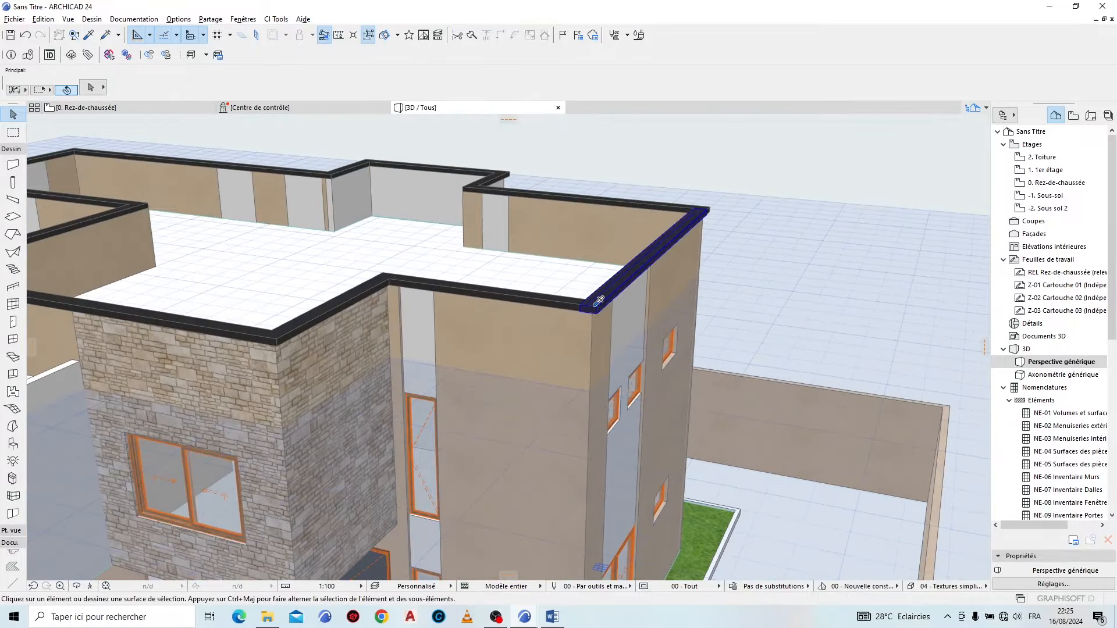
pyautogui.keyDown('alt'); pyautogui.click(653, 251); pyautogui.keyUp('alt')
pyautogui.scroll(-7, 658, 153)
pyautogui.scroll(8, 527, 391)
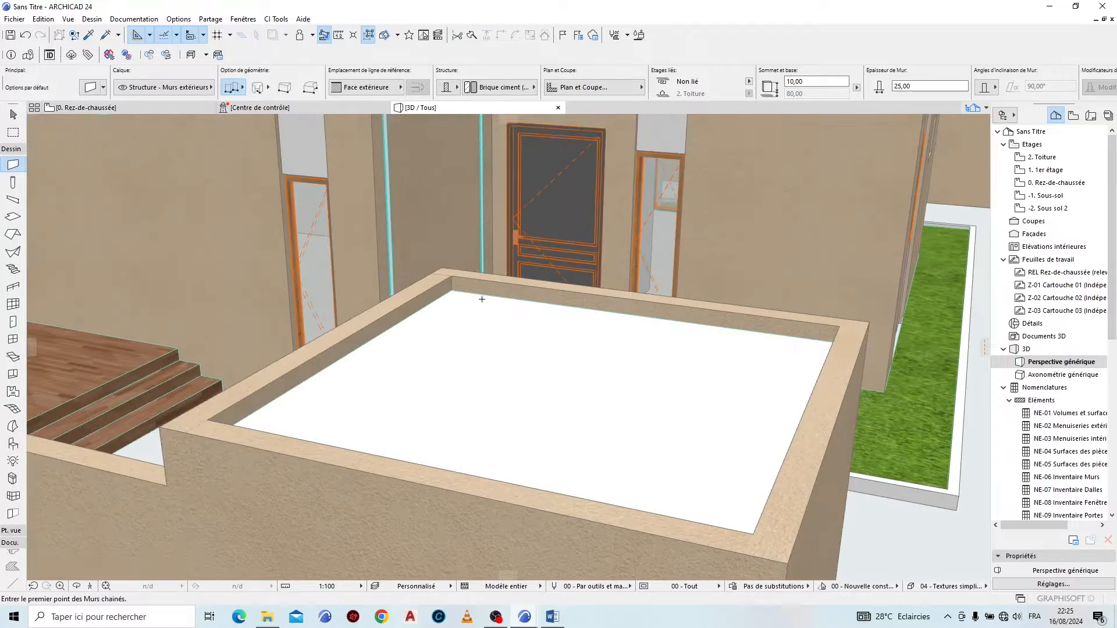
pyautogui.click(451, 278)
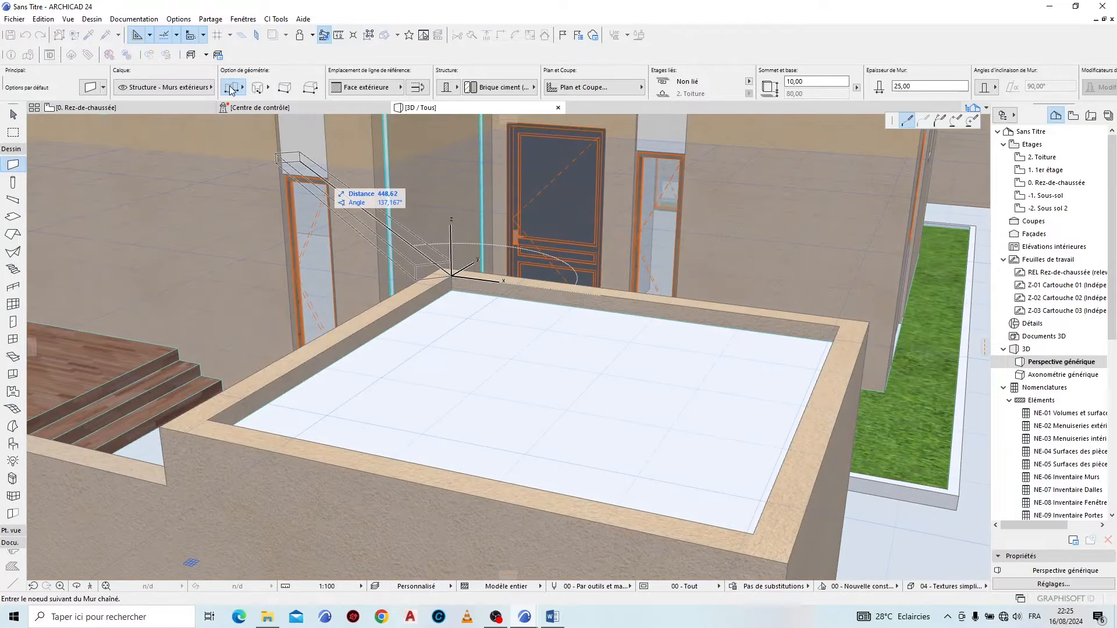
pyautogui.click(232, 87)
pyautogui.click(283, 76)
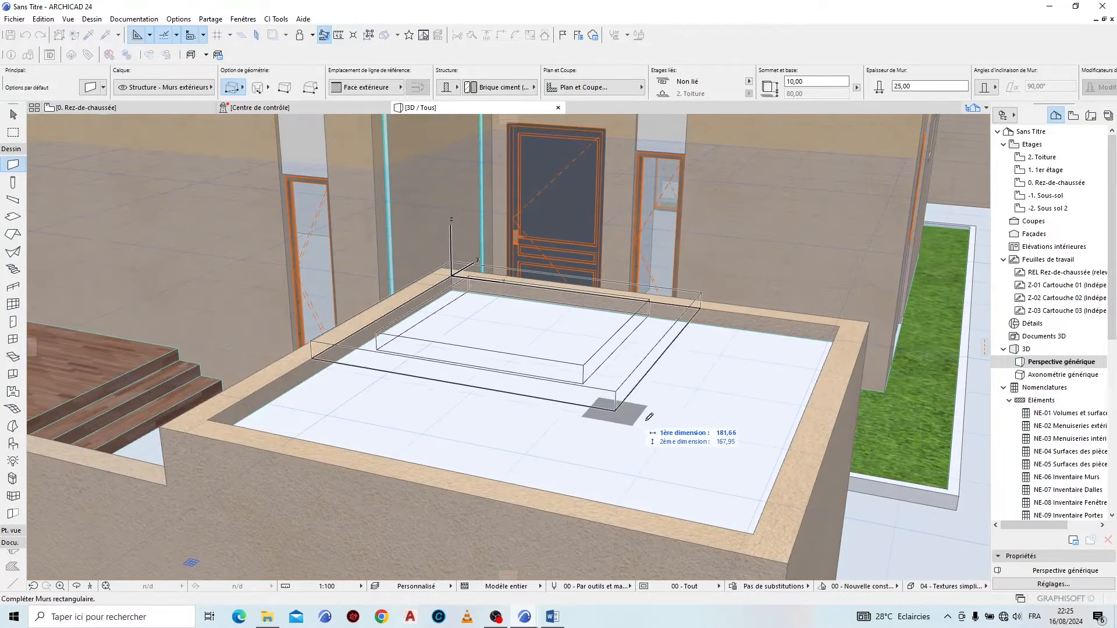
pyautogui.click(753, 533)
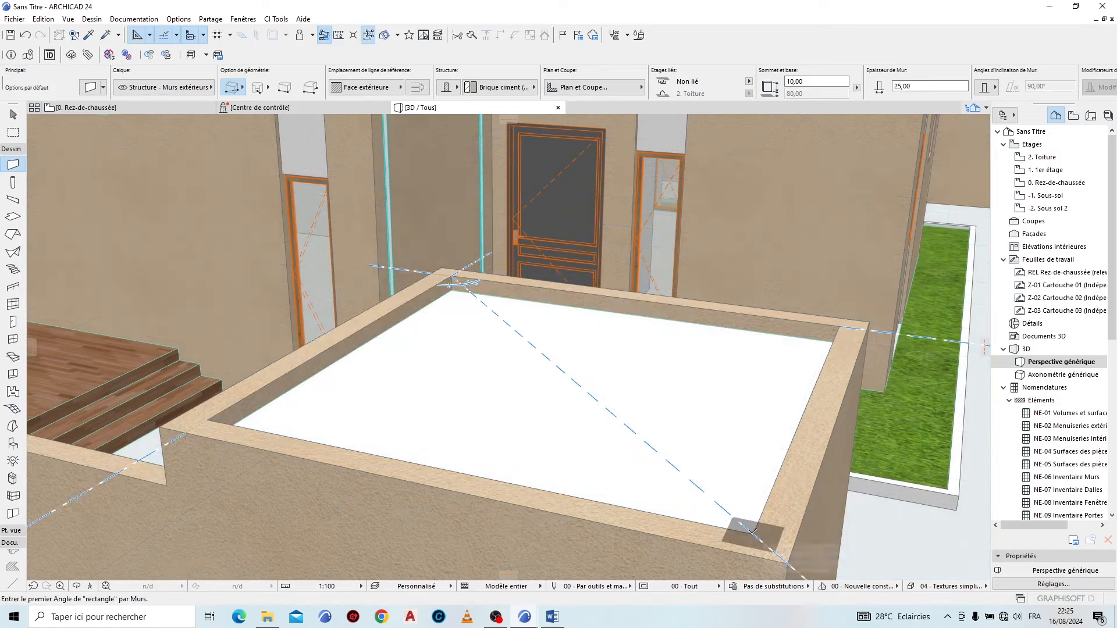
pyautogui.click(754, 534)
pyautogui.scroll(1, 421, 316)
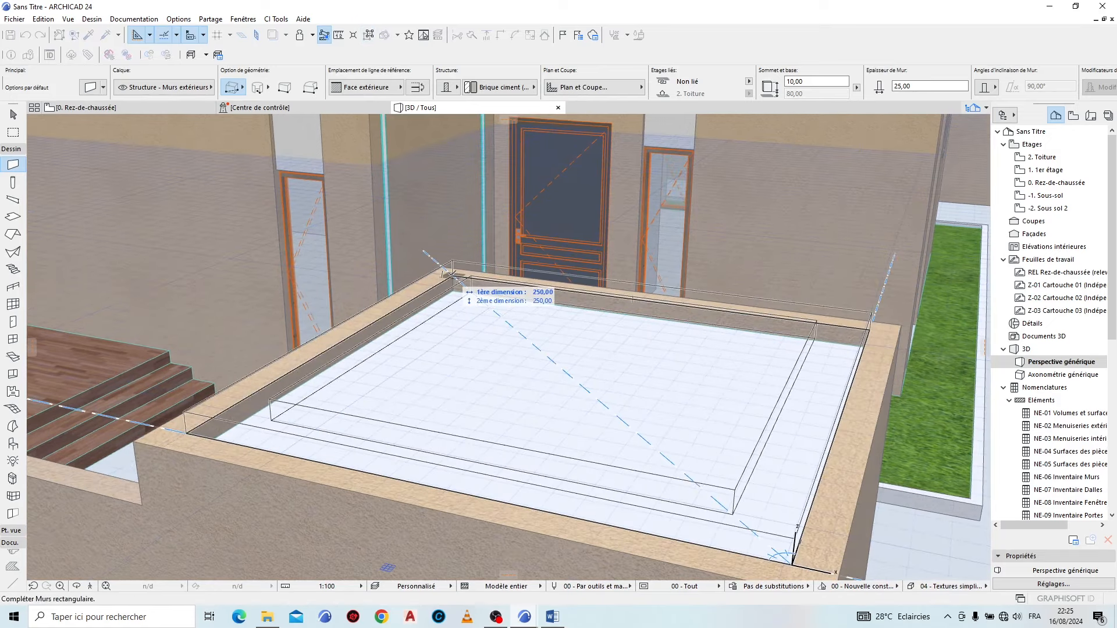
pyautogui.click(450, 272)
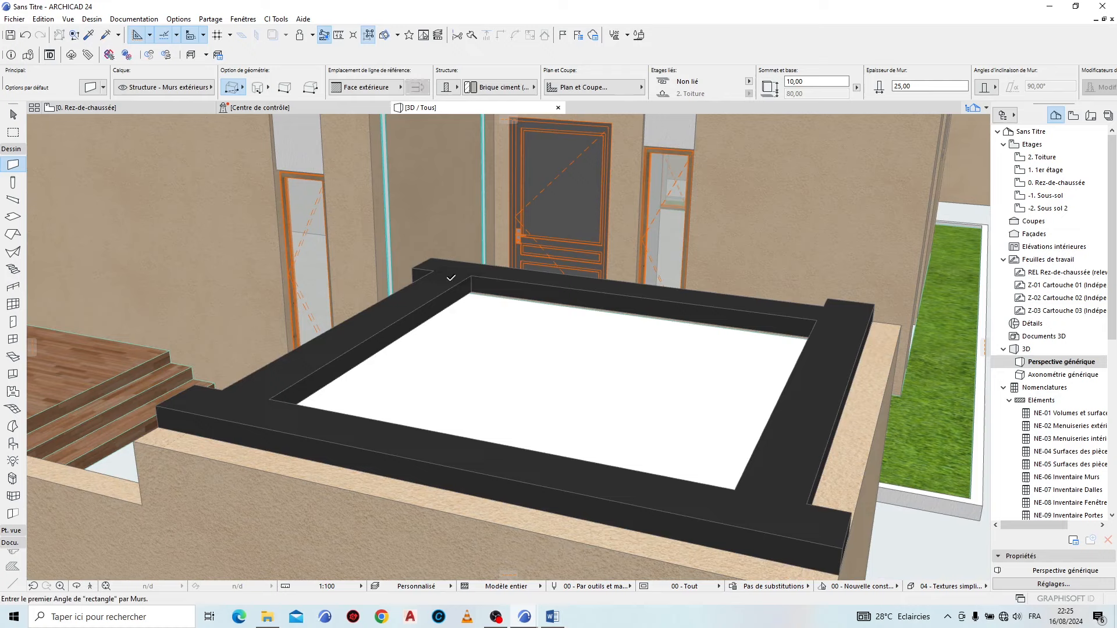
# Step: Select the four coping walls as a group and set their reference line to the inner face (Face intérieure)
pyautogui.click(418, 297)
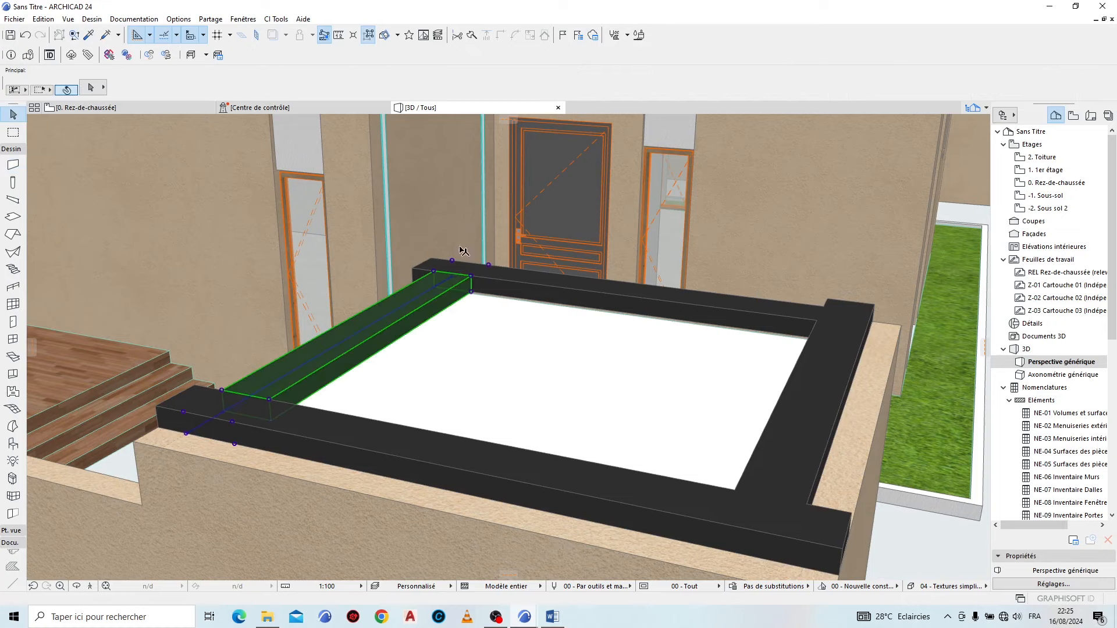
pyautogui.click(369, 36)
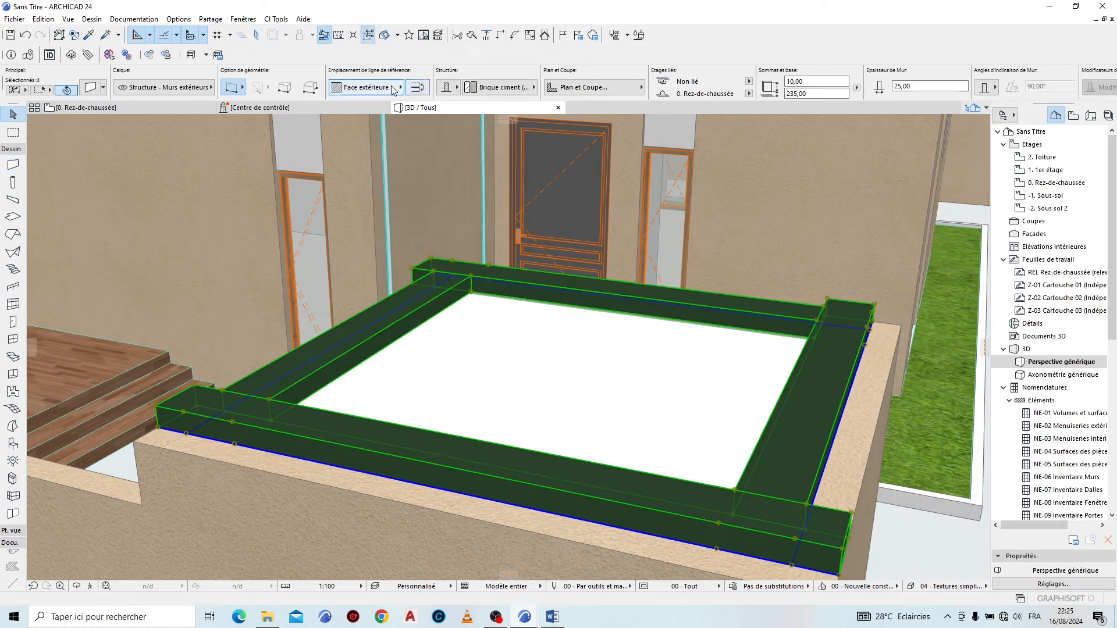
pyautogui.click(372, 87)
pyautogui.click(433, 116)
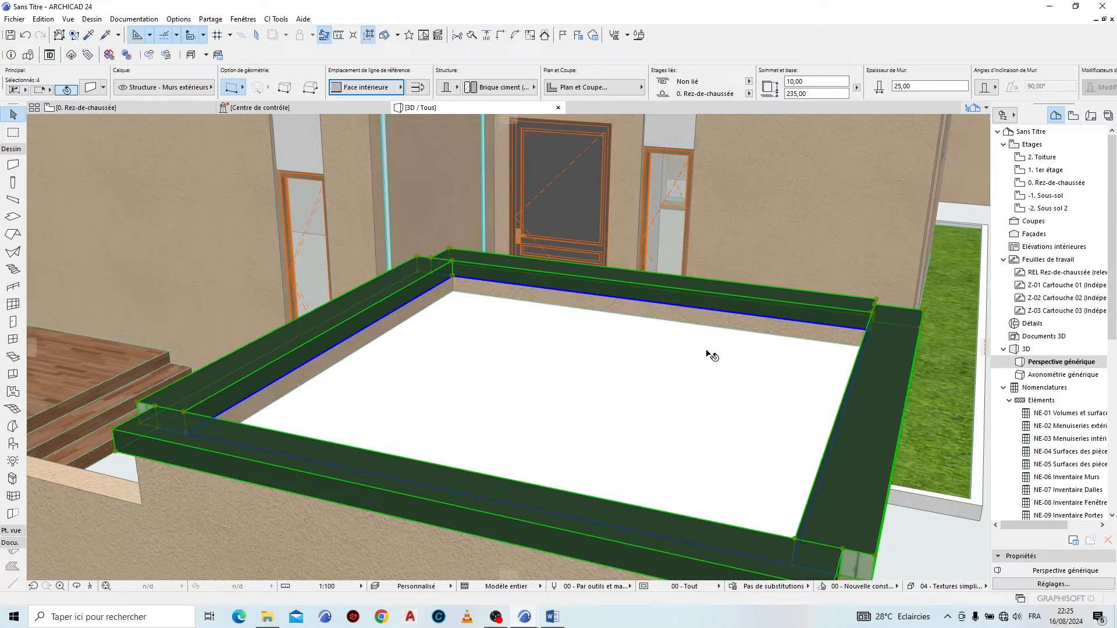
# Step: Intersect the coping walls in pairs to close the small room's front and rear parapet corners on the carport side
pyautogui.press('Escape')
pyautogui.scroll(-3, 472, 361)
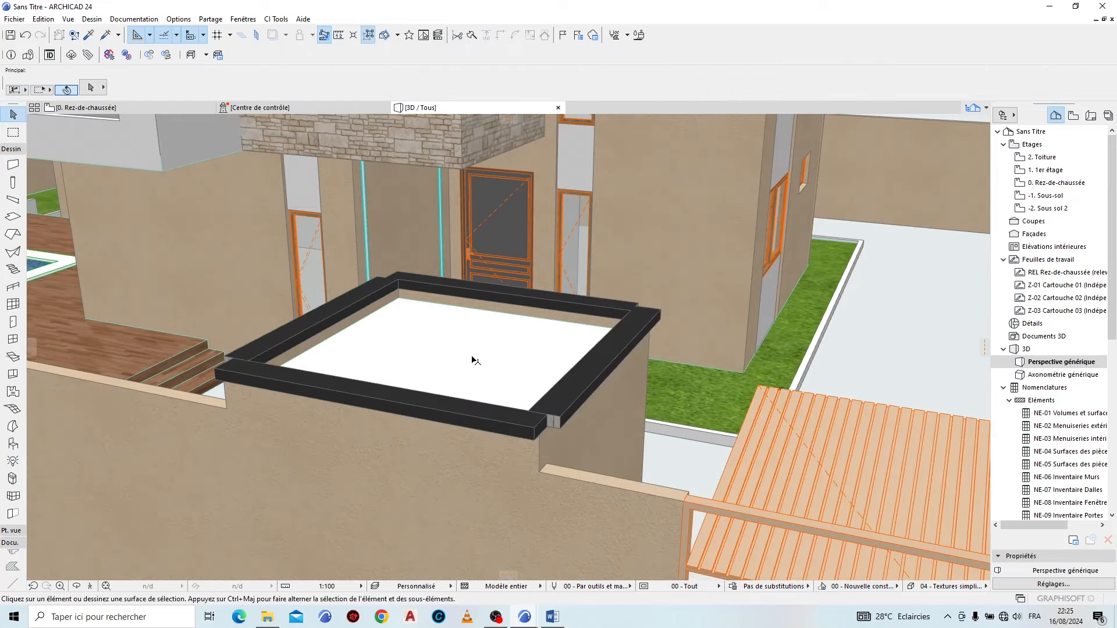
pyautogui.click(570, 399)
pyautogui.keyDown('shift'); pyautogui.click(497, 413); pyautogui.keyUp('shift')
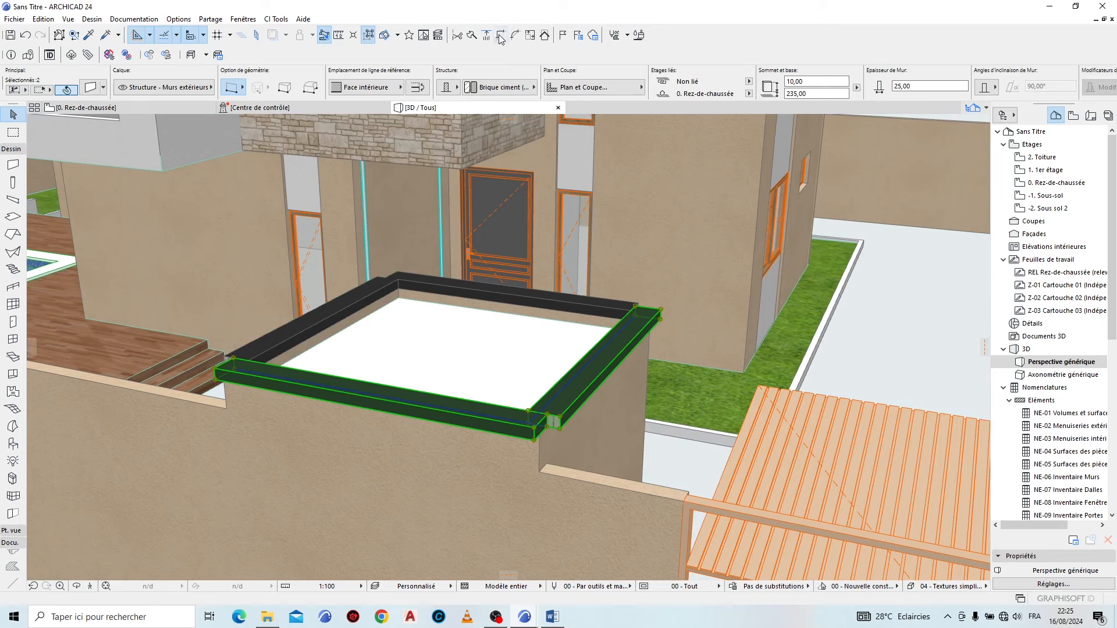
pyautogui.press('Escape')
pyautogui.click(598, 306)
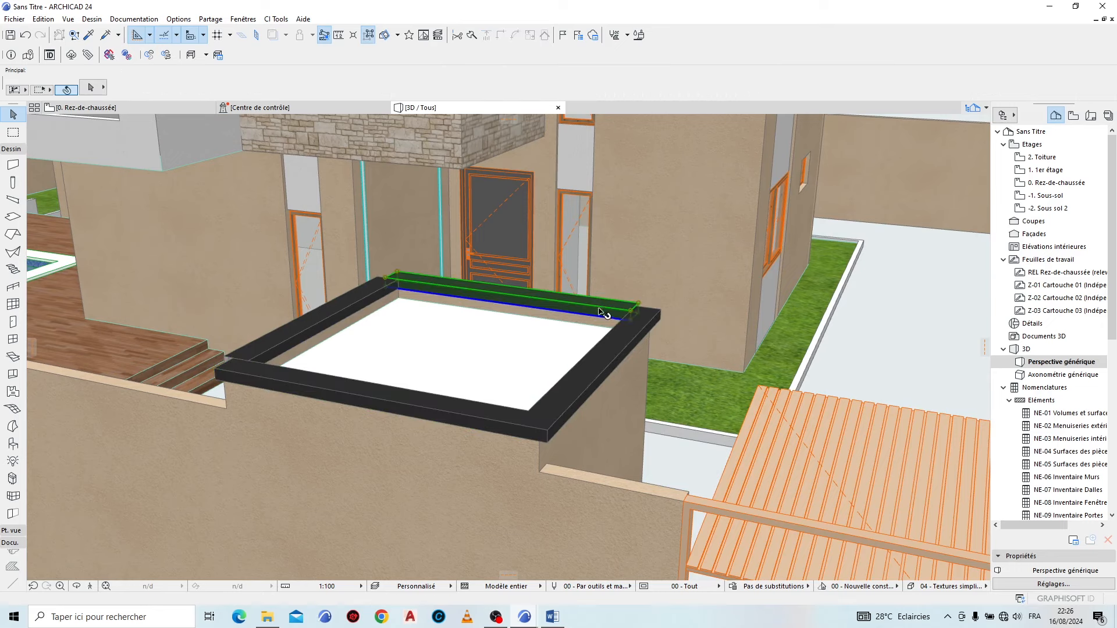
pyautogui.keyDown('shift'); pyautogui.click(590, 364); pyautogui.keyUp('shift')
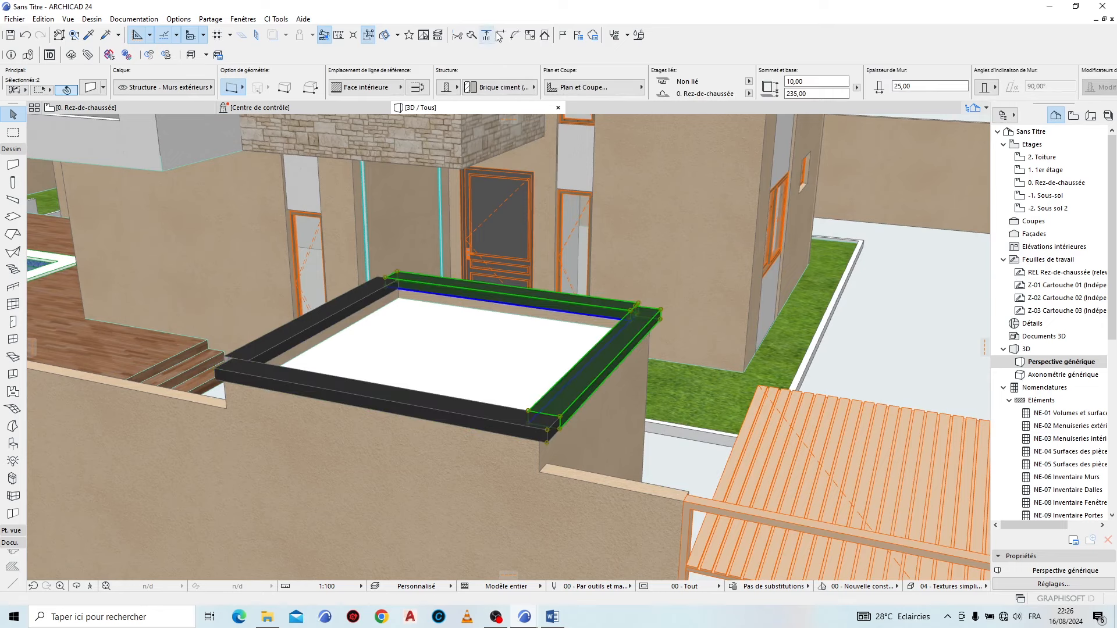
# Step: Intersect the coping walls in pairs to close the small room's front and rear parapet corners on the pool side
pyautogui.click(351, 301)
pyautogui.keyDown('shift'); pyautogui.click(301, 379); pyautogui.keyUp('shift')
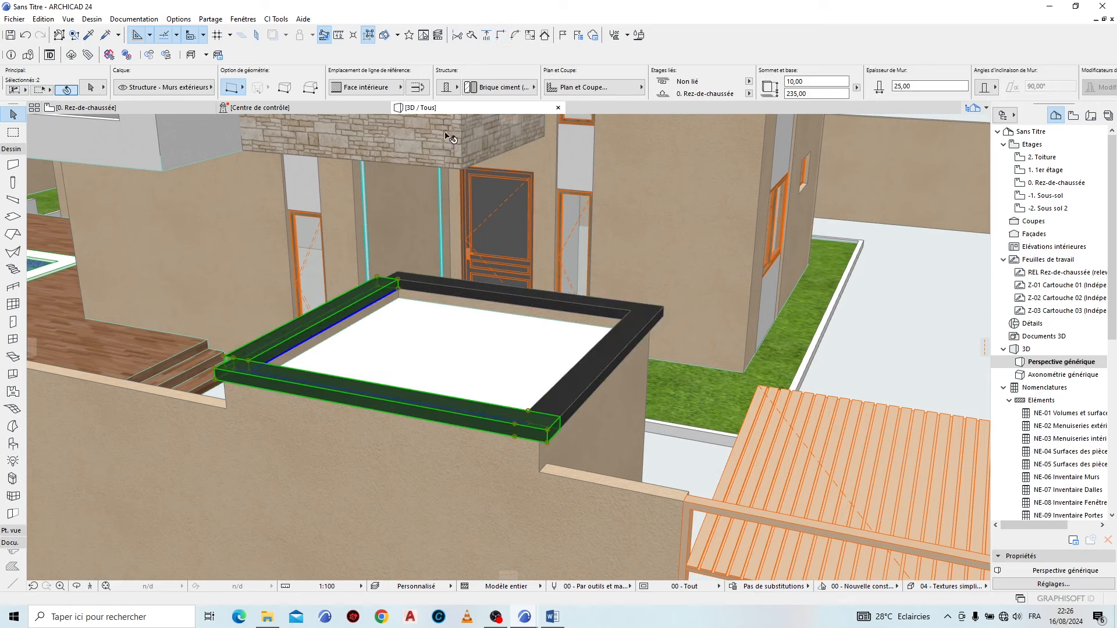
pyautogui.click(450, 285)
pyautogui.keyDown('shift'); pyautogui.click(380, 296); pyautogui.keyUp('shift')
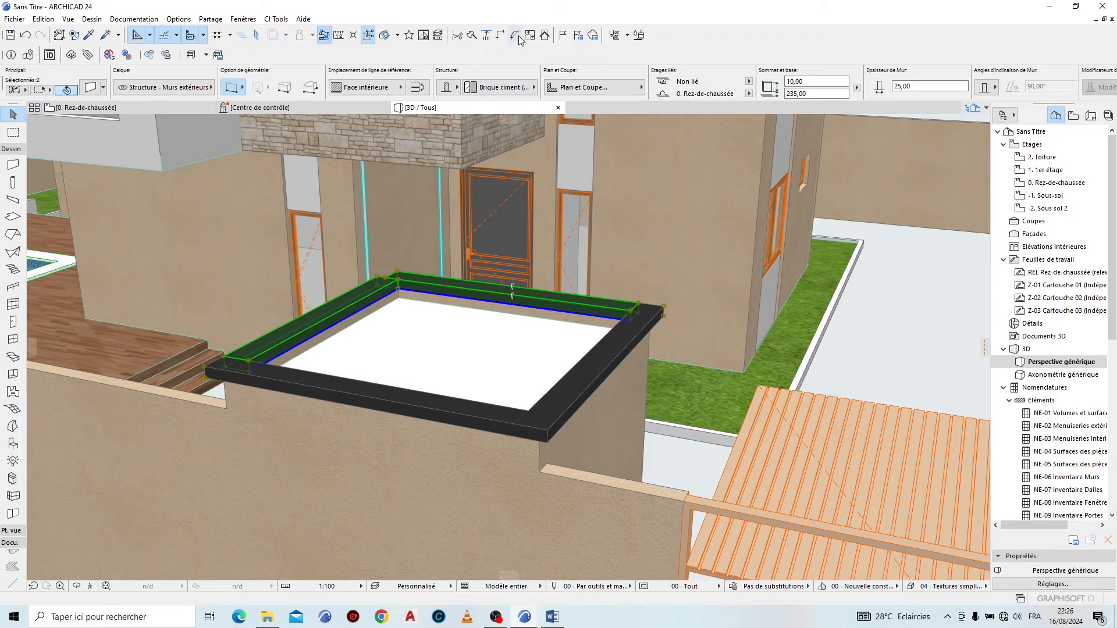
pyautogui.press('Escape')
# Step: Examine the small room's coping and the villa's side facade from different angles in 3D
pyautogui.scroll(-5, 677, 356)
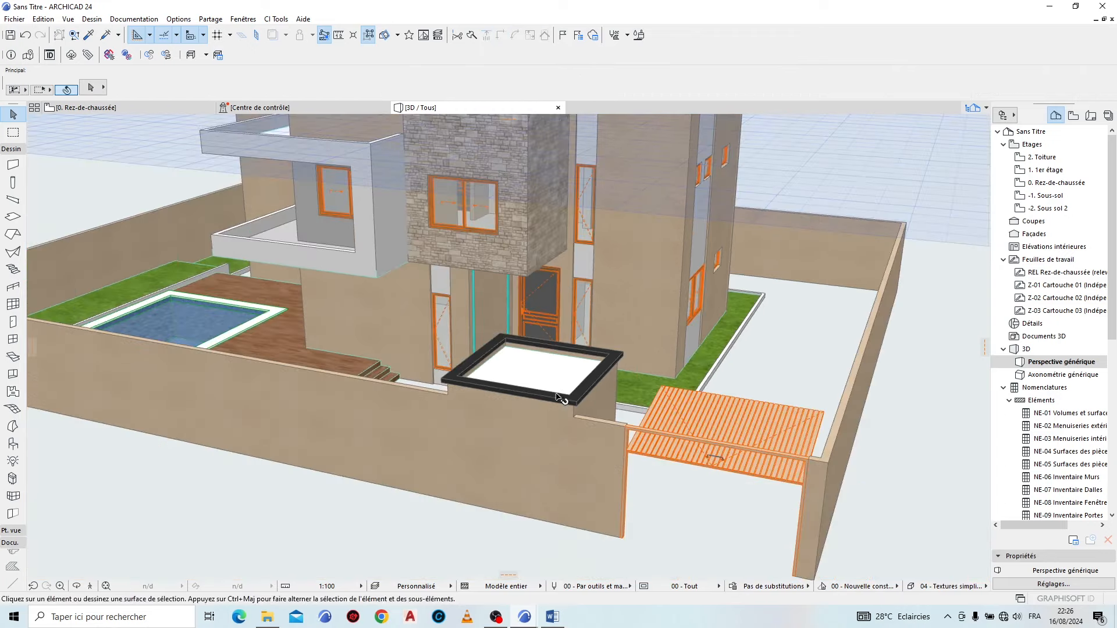
pyautogui.scroll(-3, 724, 400)
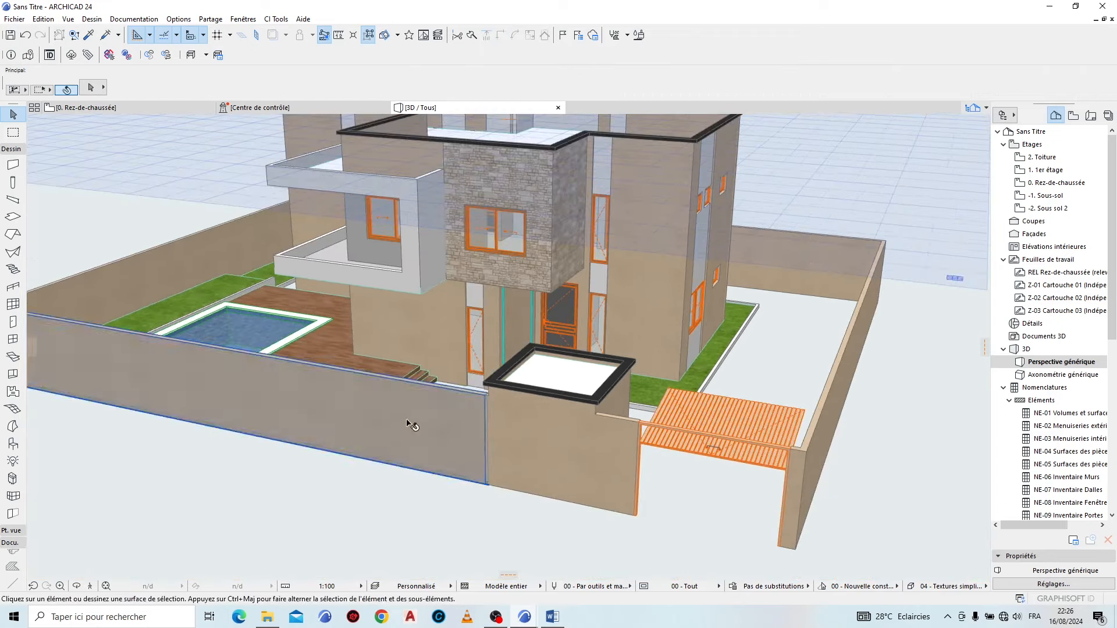
pyautogui.keyDown('shift'); pyautogui.moveTo(724, 401); pyautogui.dragTo(269, 371, button='middle'); pyautogui.keyUp('shift')
pyautogui.scroll(5, 661, 320)
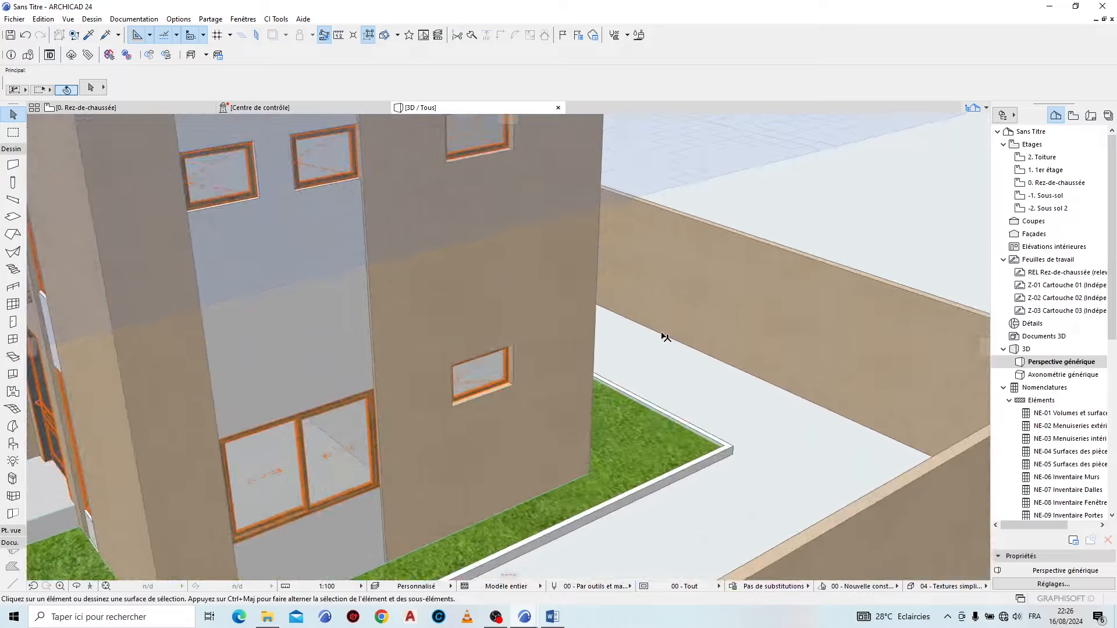
pyautogui.scroll(-5, 676, 402)
pyautogui.keyDown('shift'); pyautogui.moveTo(739, 438); pyautogui.dragTo(372, 365, button='middle'); pyautogui.keyUp('shift')
pyautogui.scroll(3, 372, 365)
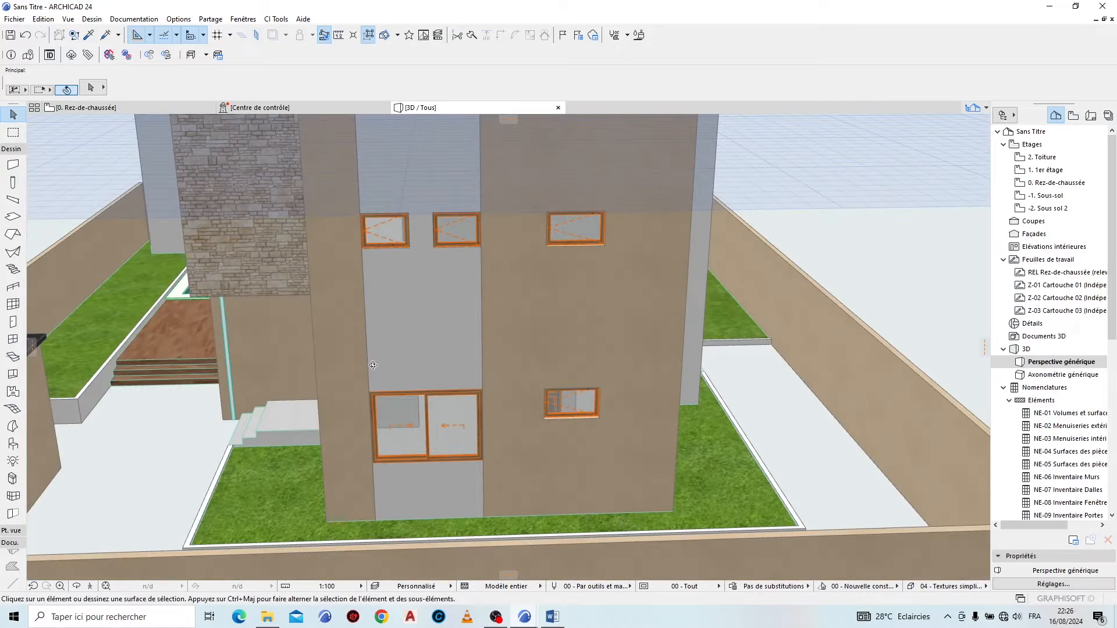
# Step: Return to the ground-floor plan (Rez-de-chaussée), clear the wall selection and locate the stairwell
pyautogui.click(119, 109)
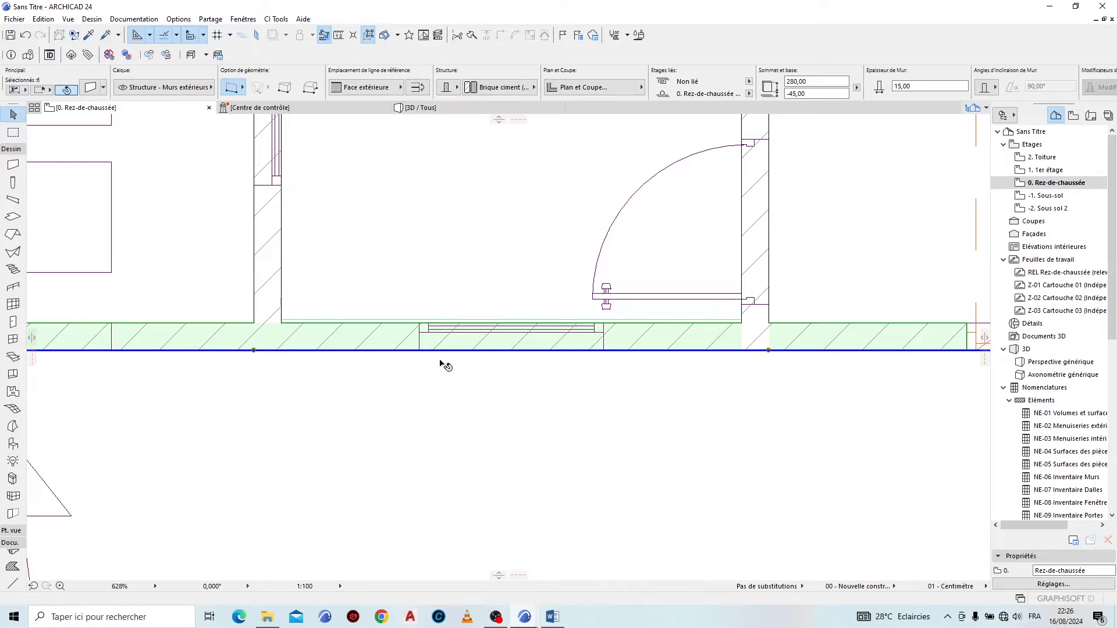
pyautogui.click(402, 451)
pyautogui.scroll(-10, 436, 465)
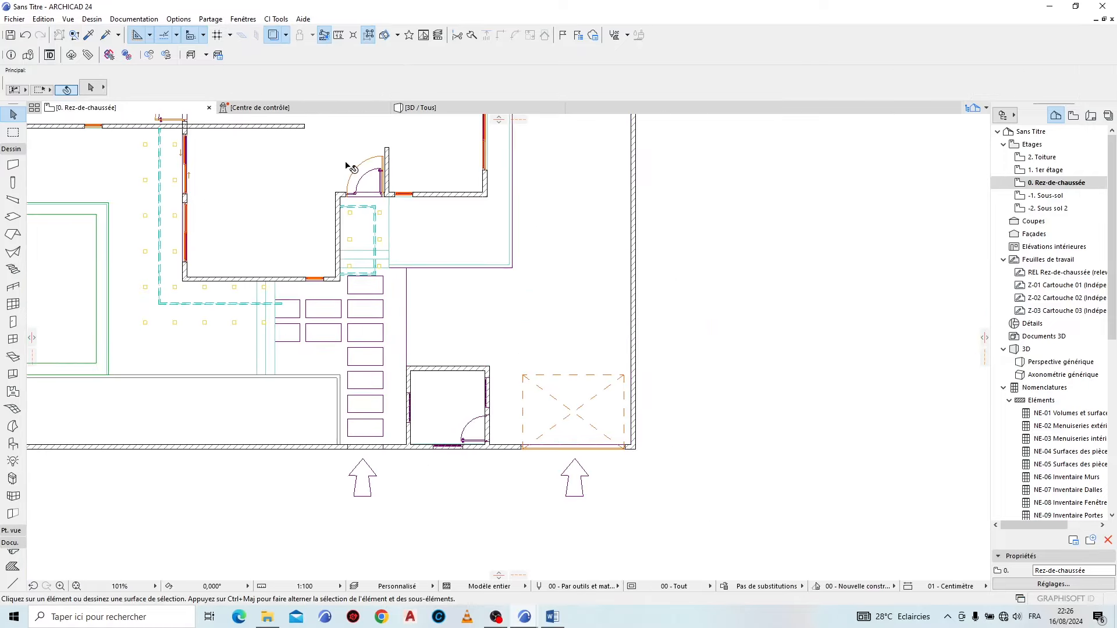
pyautogui.moveTo(352, 168); pyautogui.dragTo(405, 396, button='middle')
pyautogui.scroll(5, 413, 165)
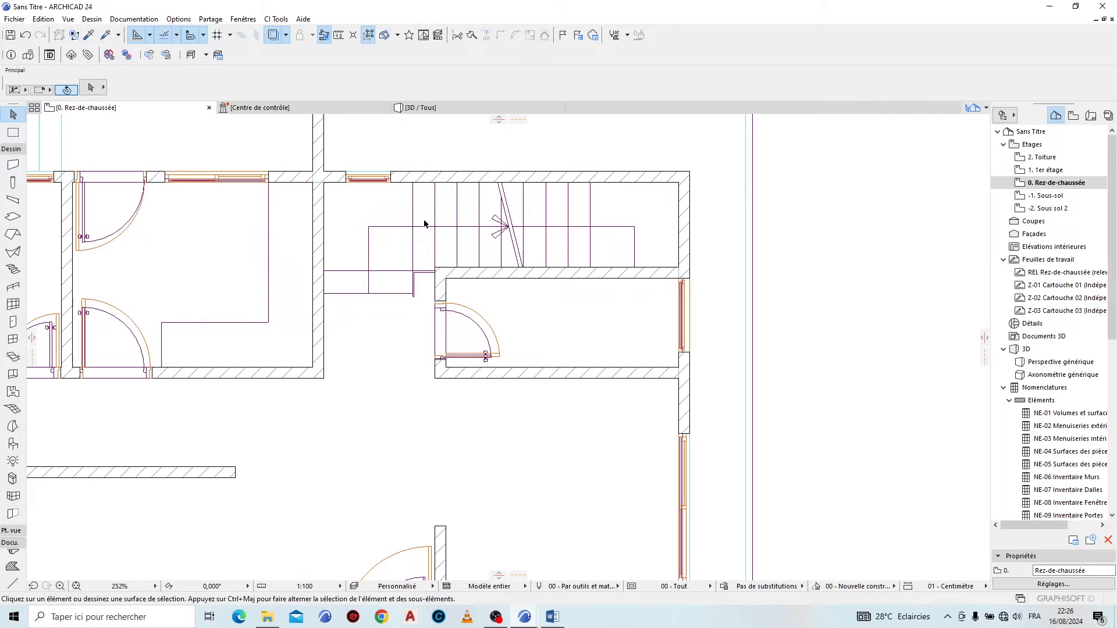
pyautogui.scroll(-3, 644, 372)
pyautogui.scroll(4, 539, 214)
pyautogui.scroll(-3, 480, 205)
pyautogui.moveTo(547, 269)
pyautogui.mouseDown(button='middle')
pyautogui.moveTo(516, 256)
pyautogui.moveTo(533, 254)
pyautogui.mouseUp(button='middle')
# Step: Set the Stair tool defaults to a width of 120 cm, 19 risers and a fixed going (Giron) of 30 cm
pyautogui.click(13, 270)
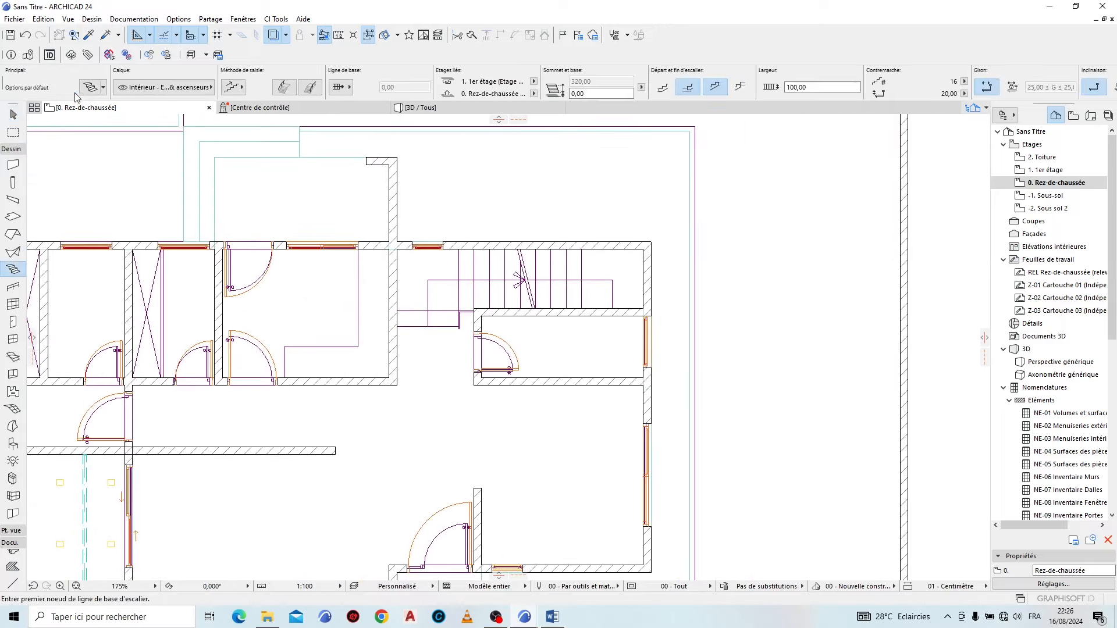
pyautogui.click(90, 87)
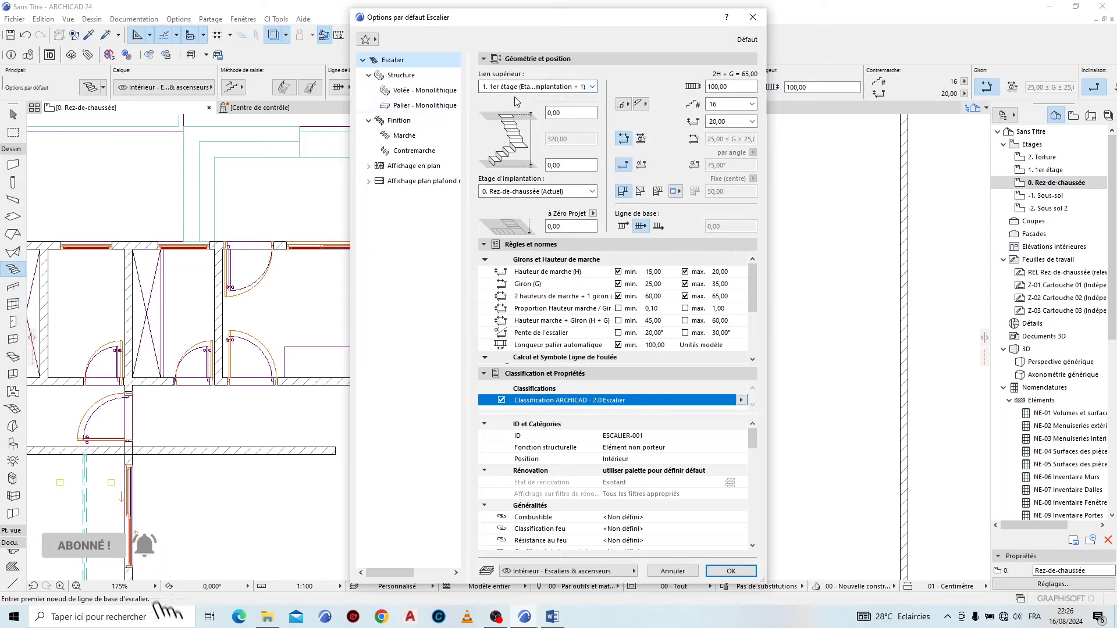
pyautogui.click(734, 86)
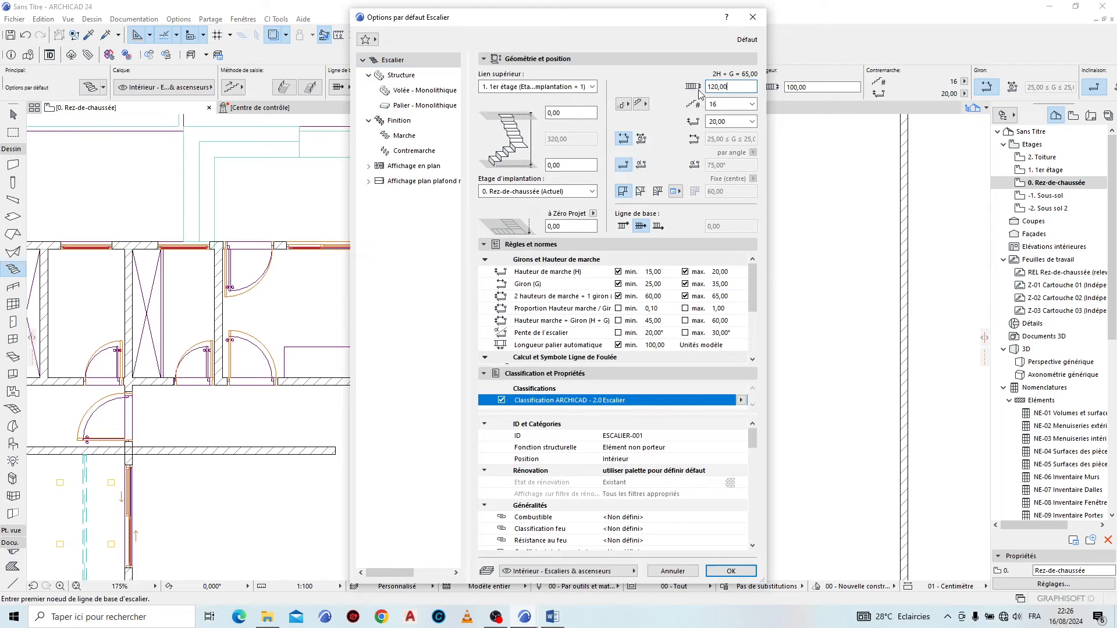
pyautogui.click(742, 106)
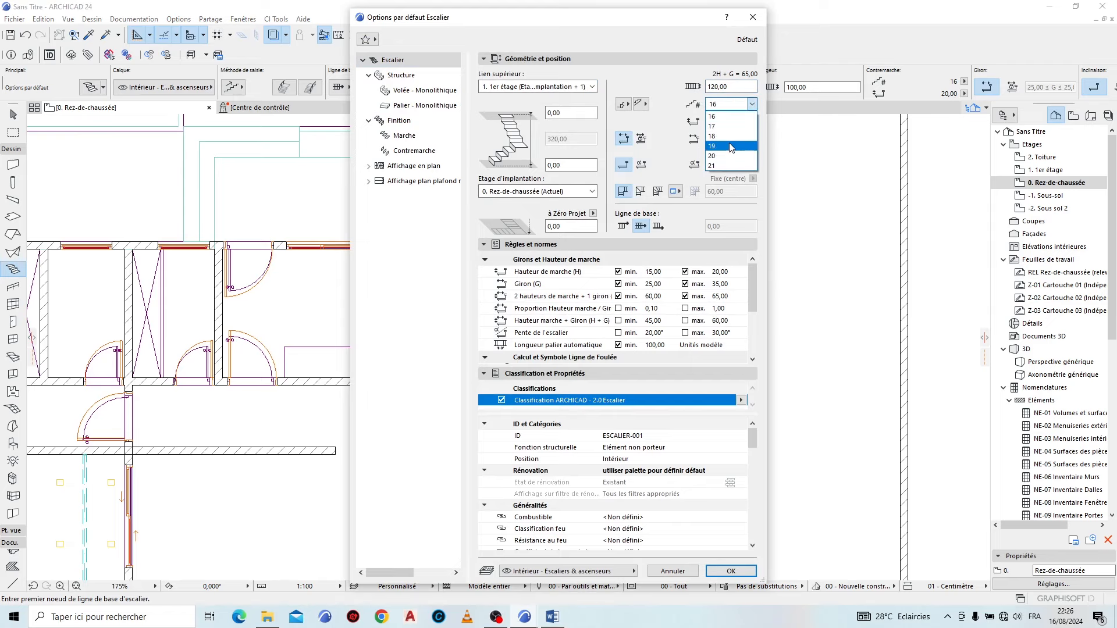
pyautogui.click(730, 146)
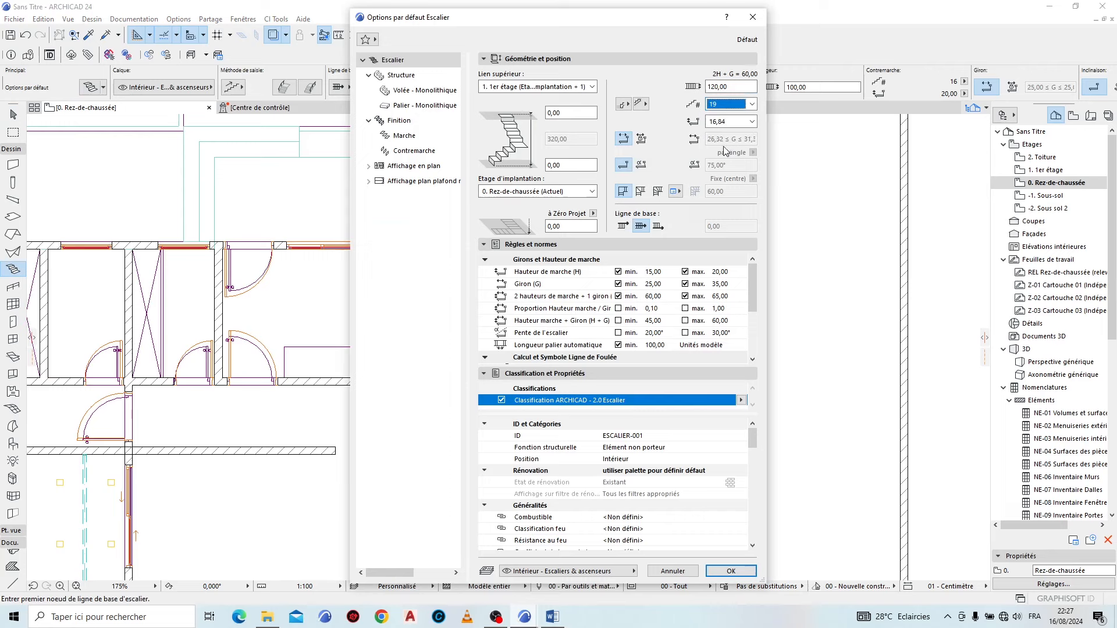
pyautogui.click(641, 139)
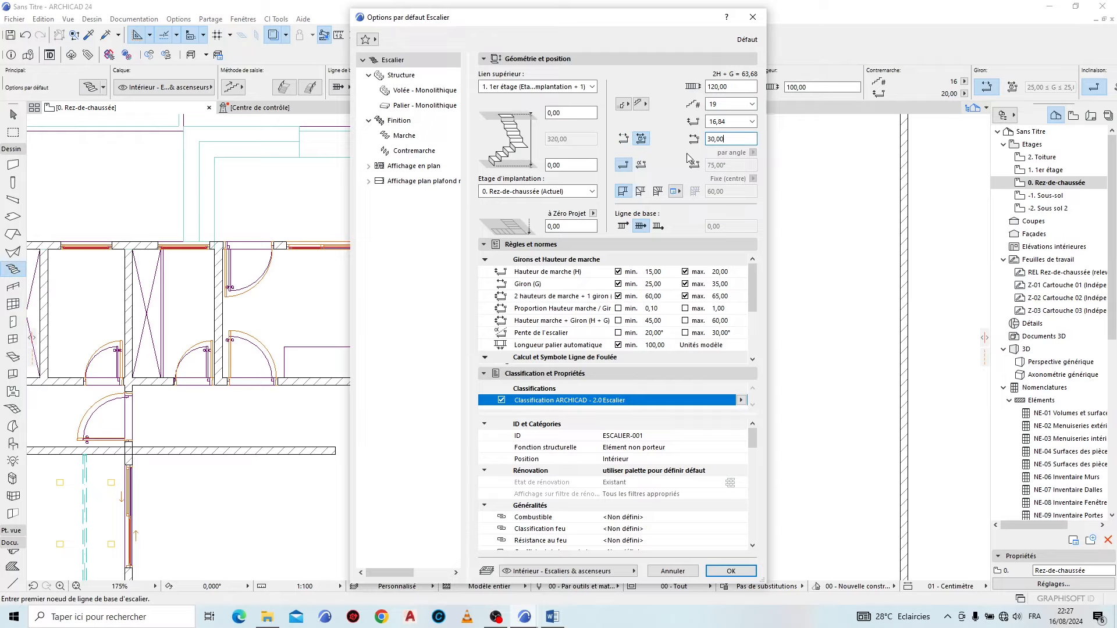
pyautogui.click(743, 572)
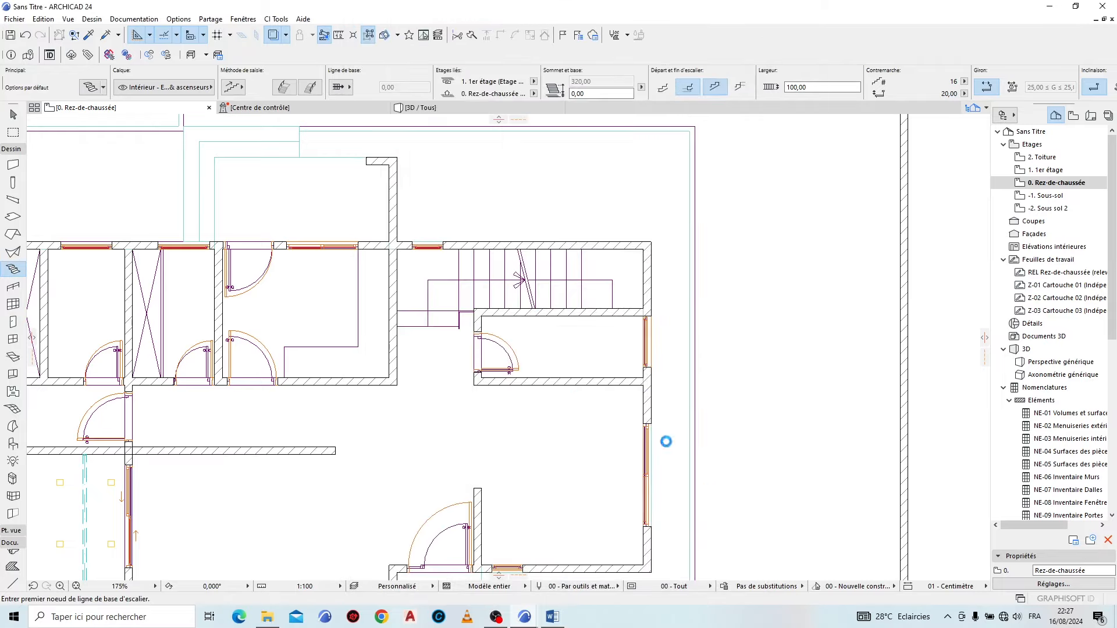
# Step: Start the stair at the inner end of the existing plan's first riser line, with the baseline on the stair's right side
pyautogui.scroll(5, 460, 324)
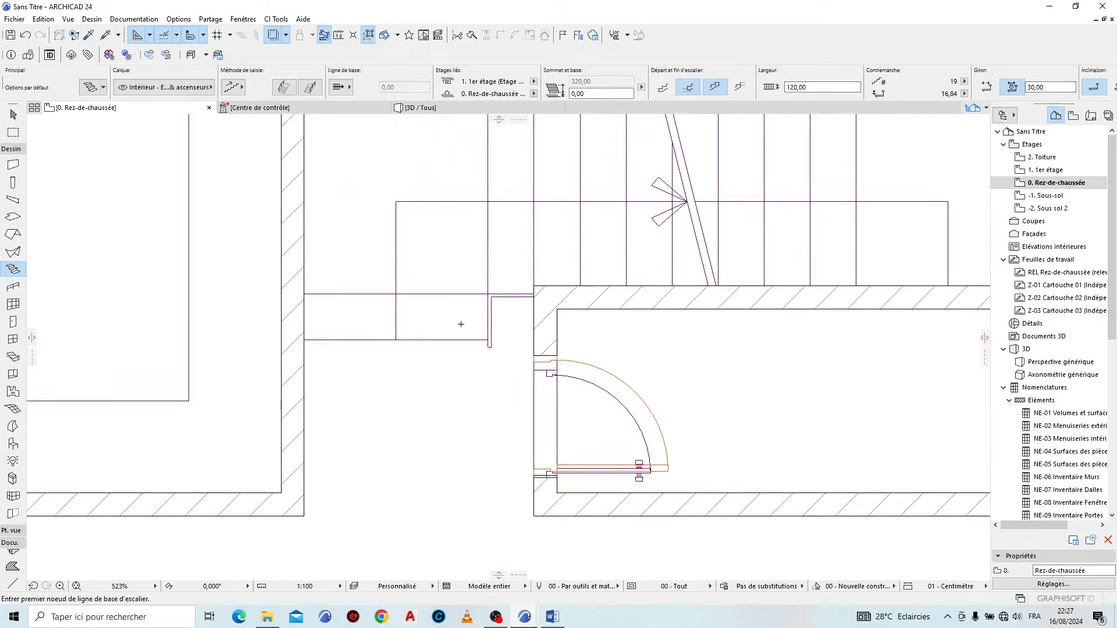
pyautogui.click(488, 340)
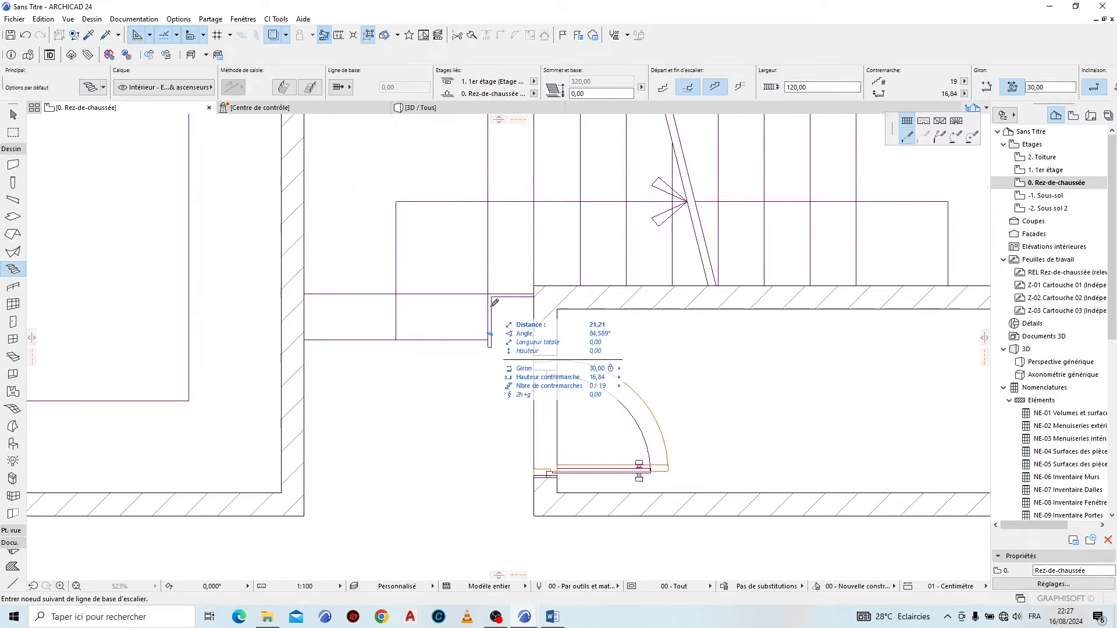
pyautogui.click(340, 89)
pyautogui.click(360, 86)
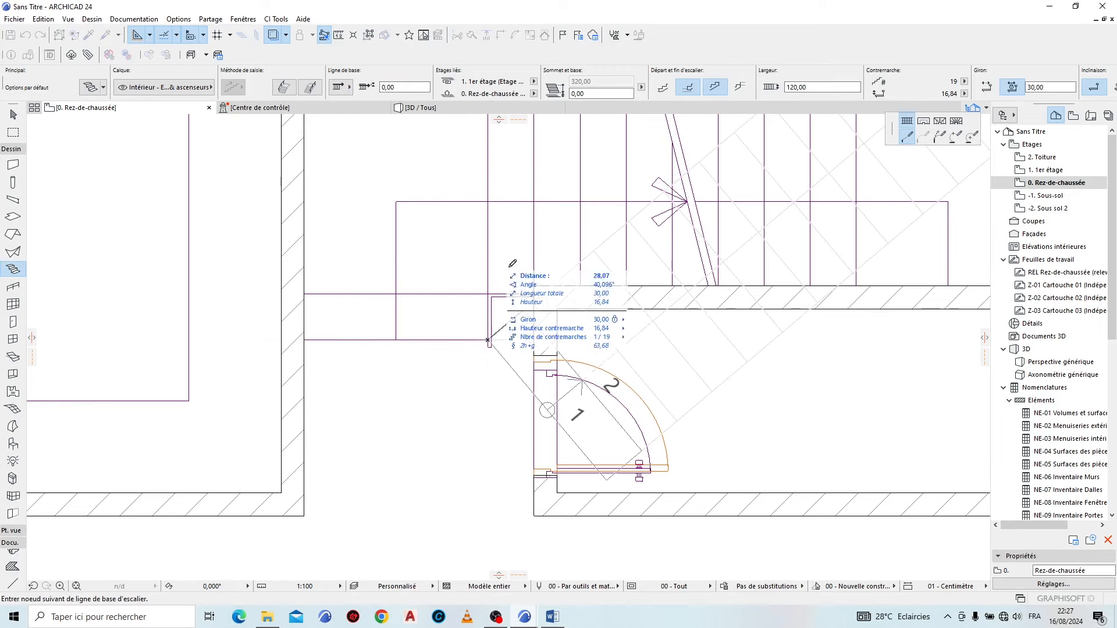
pyautogui.click(343, 91)
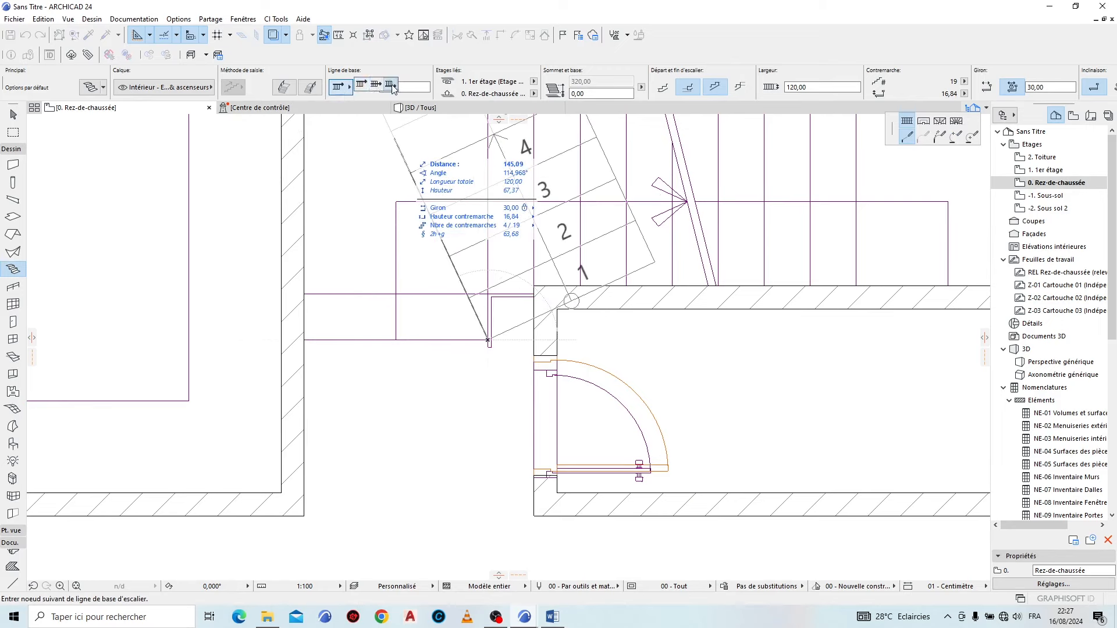
pyautogui.click(391, 86)
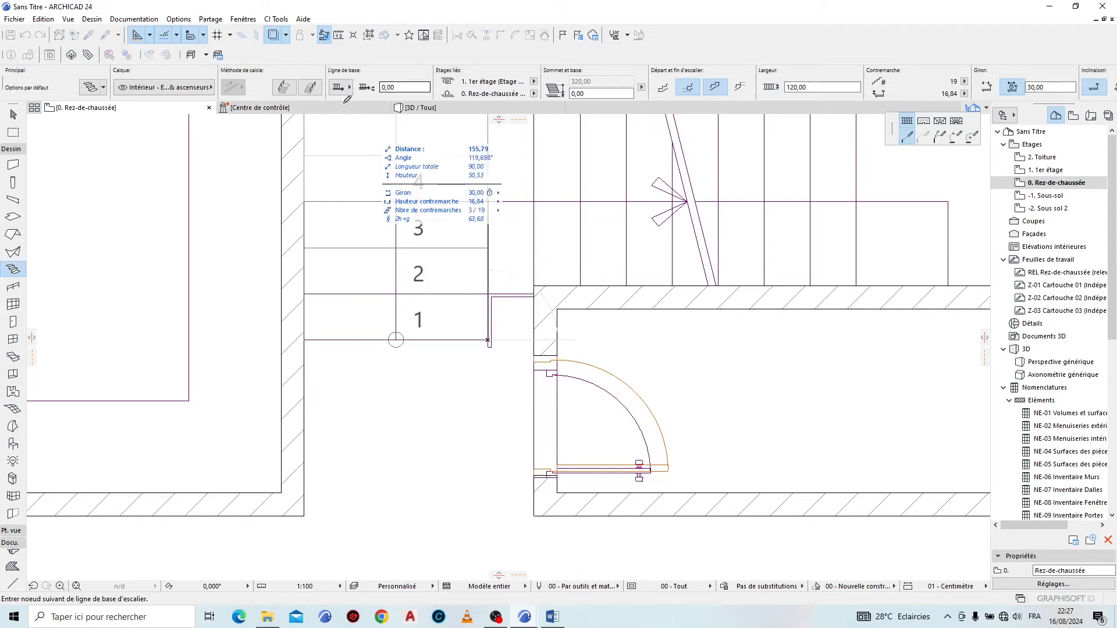
pyautogui.click(311, 87)
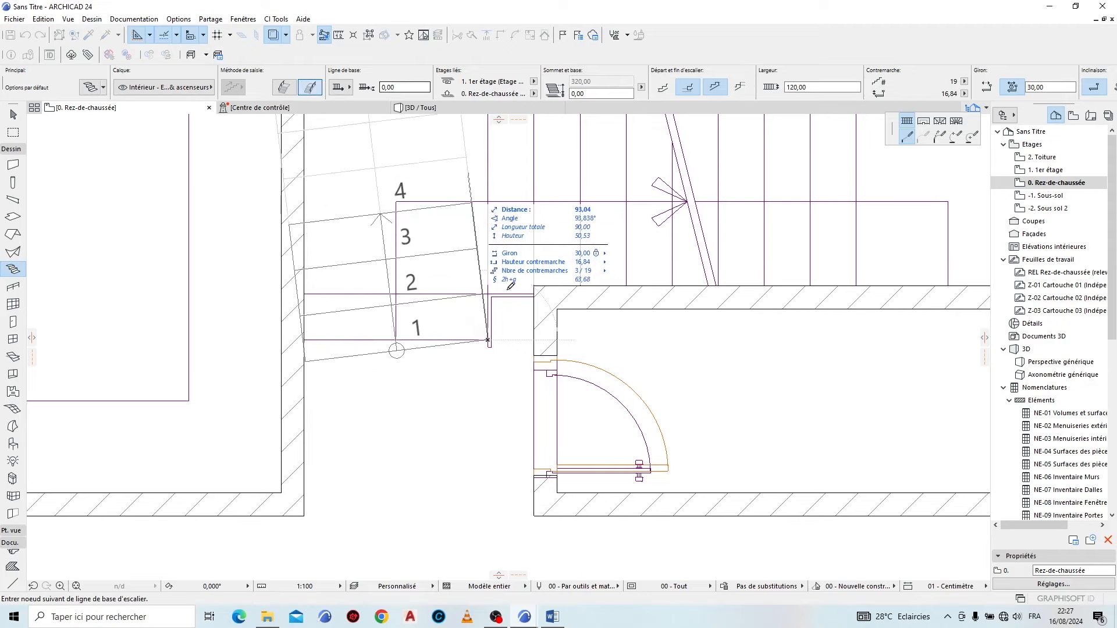
# Step: Trace the stair's baseline 30 cm to the first turn, and along the stairwell for the 240 cm flight up to the landing
pyautogui.scroll(3, 491, 294)
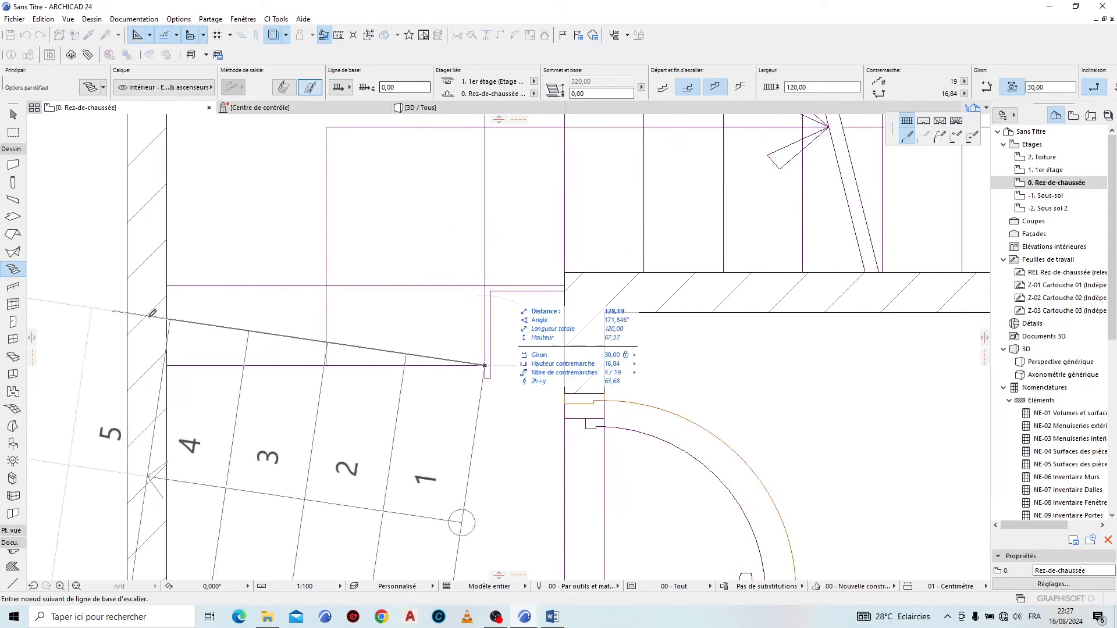
pyautogui.scroll(-3, 219, 321)
pyautogui.scroll(4, 327, 312)
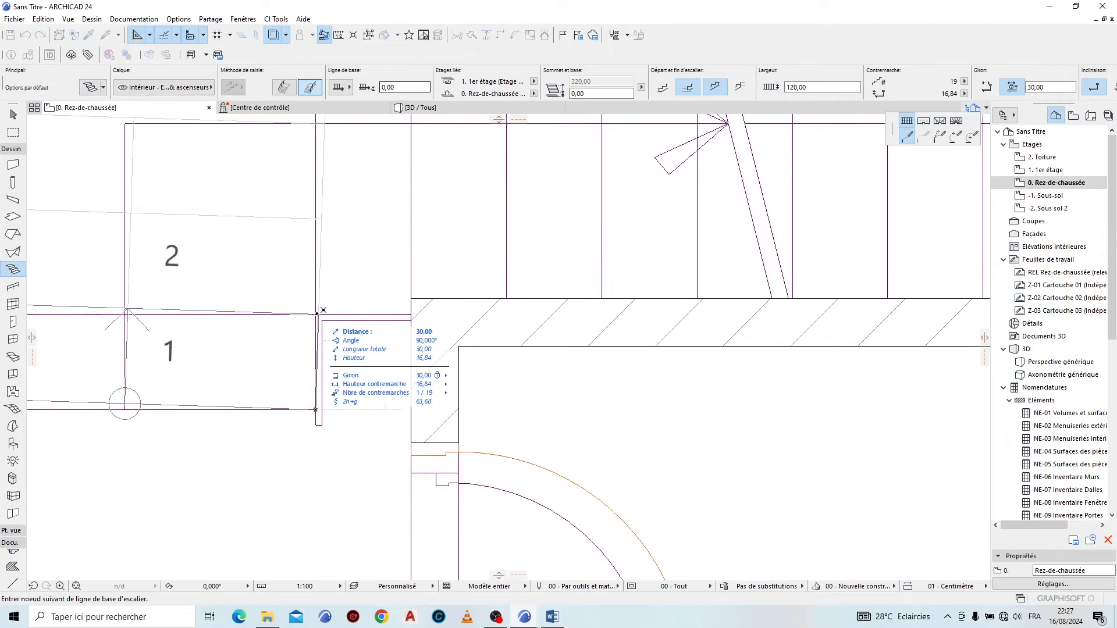
pyautogui.click(316, 314)
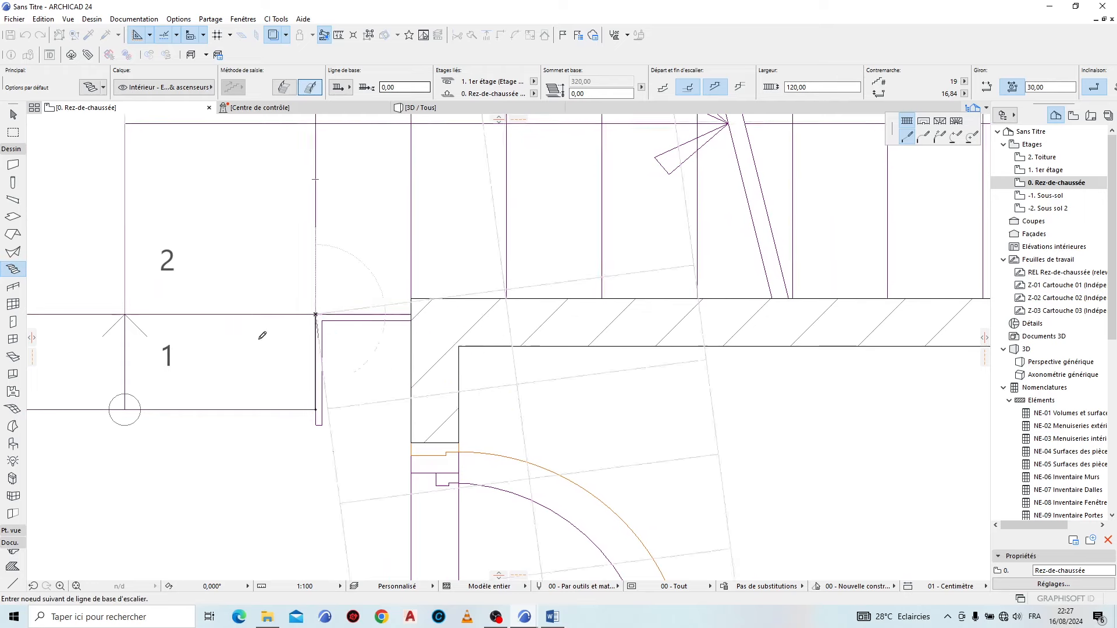
pyautogui.scroll(-4, 259, 333)
pyautogui.scroll(4, 526, 326)
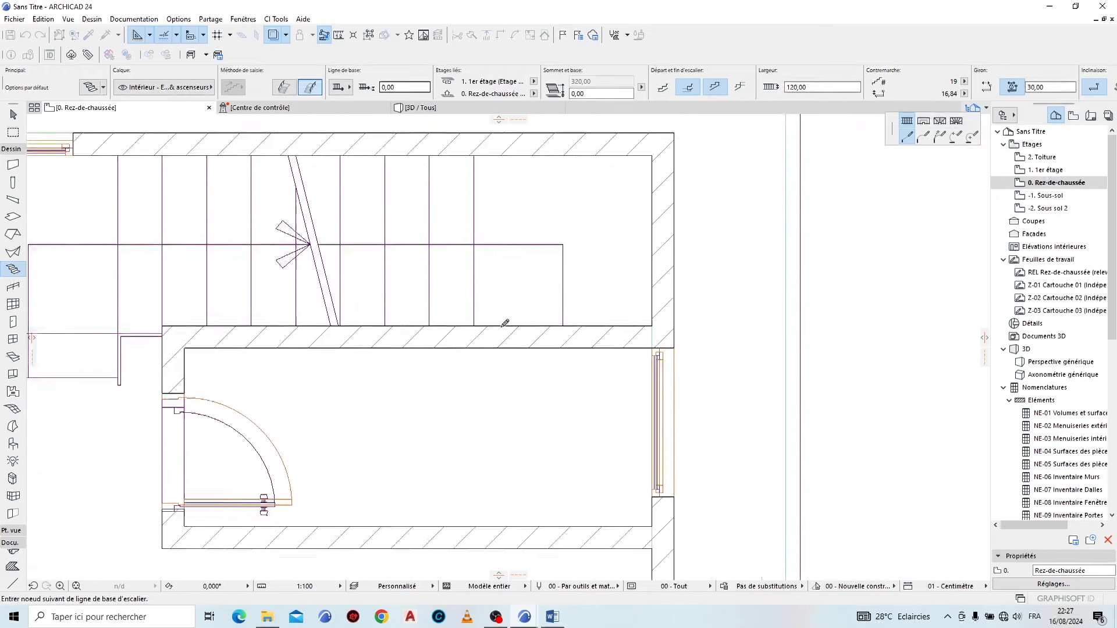
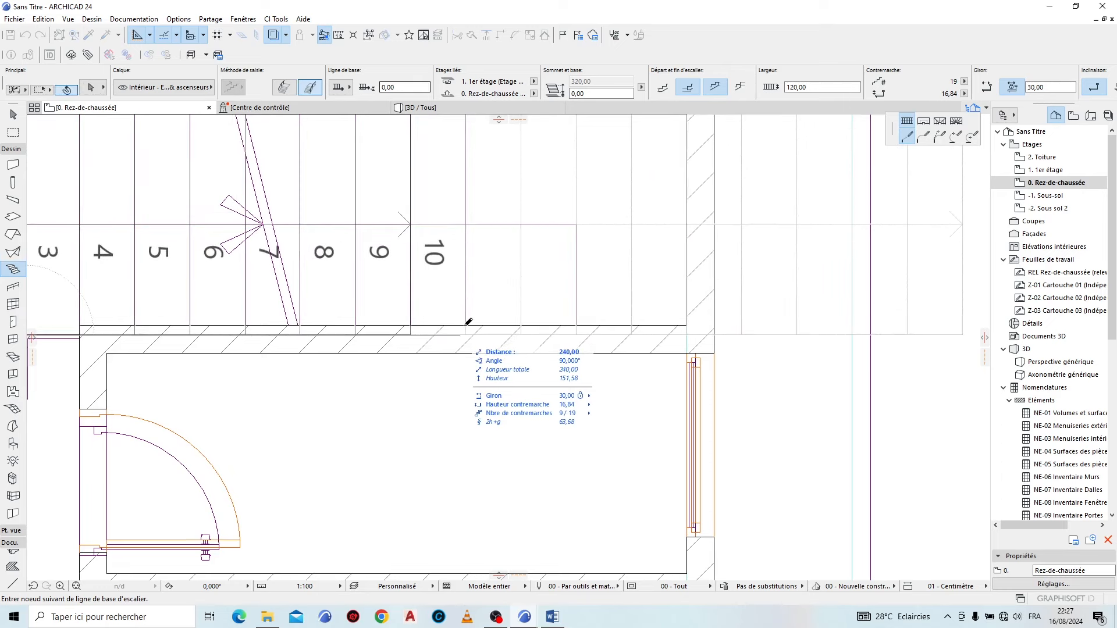
pyautogui.click(465, 335)
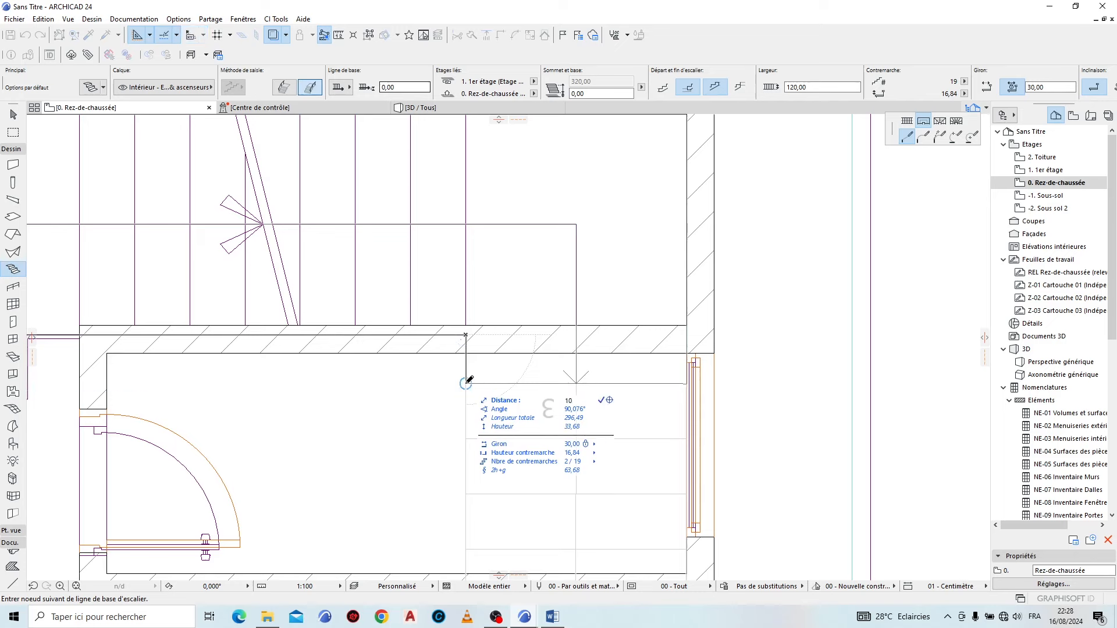
# Step: Add a 10 cm landing segment and a 210 cm return flight to the stair, ending at the stairwell wall's outer face
pyautogui.write('10')
pyautogui.press('Tab')
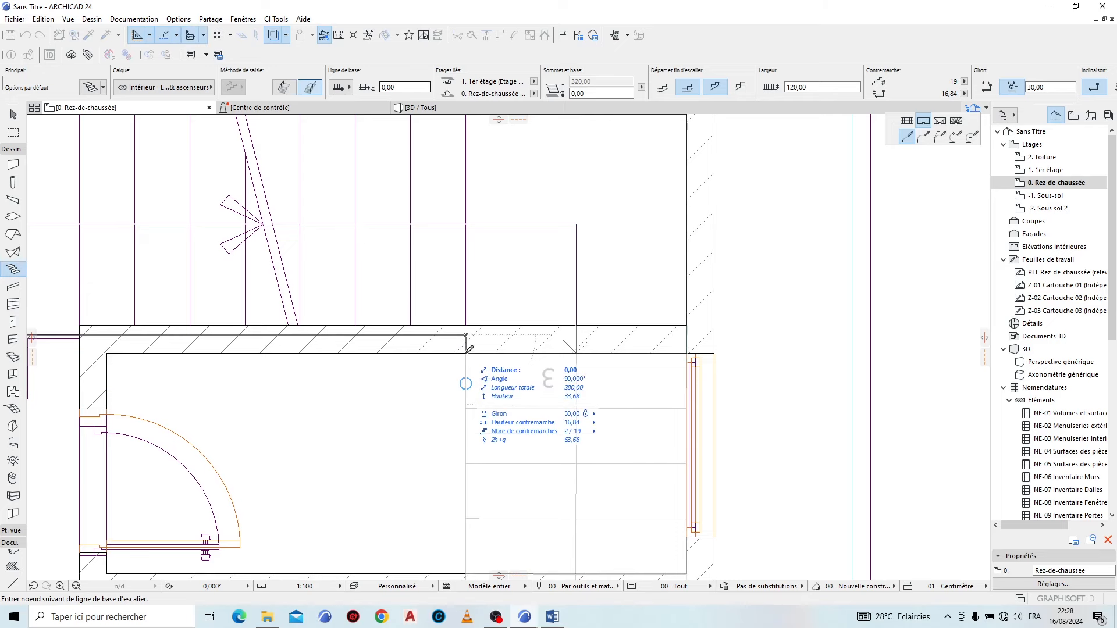
pyautogui.press('Return')
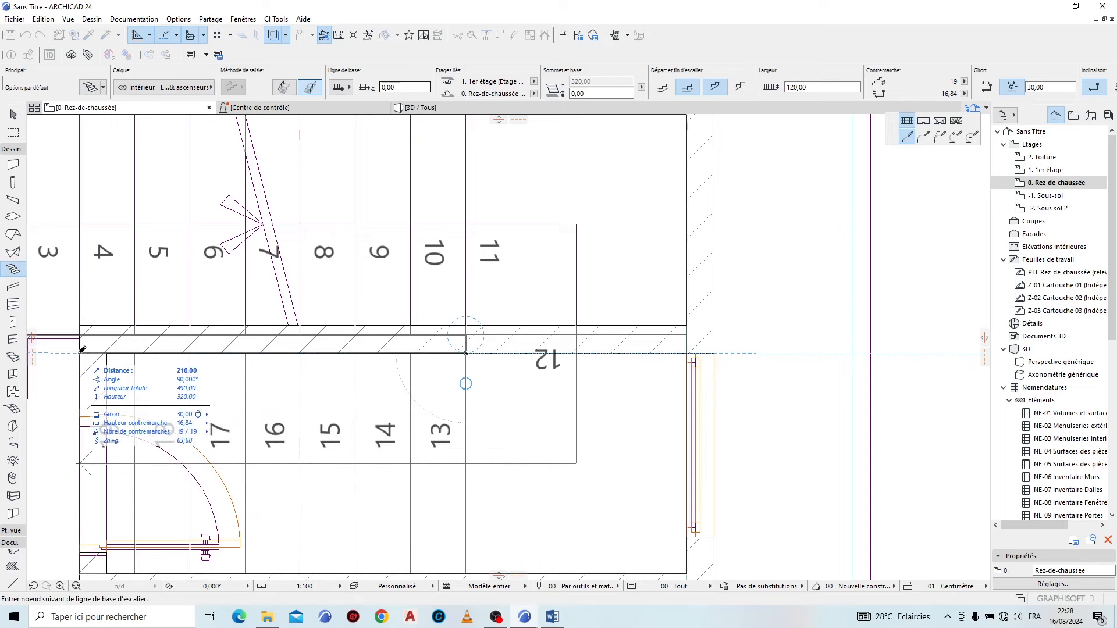
pyautogui.click(82, 350)
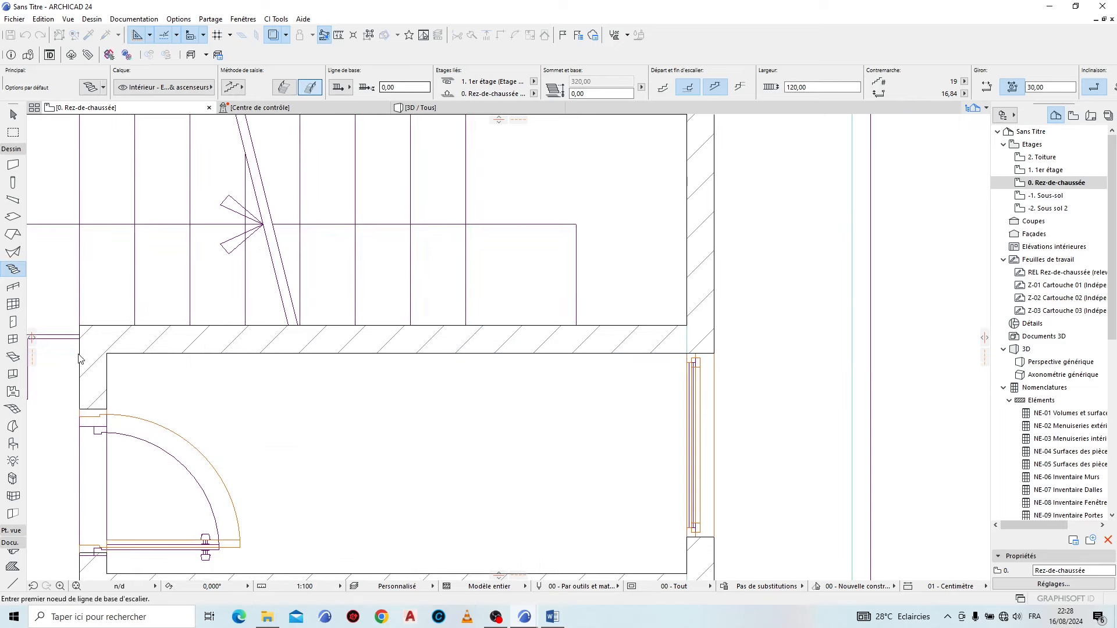
# Step: Enclose the staircase wing of the ground-floor plan in a rectangular selection zone and show only that area in 3D
pyautogui.scroll(-6, 430, 282)
pyautogui.scroll(5, 601, 242)
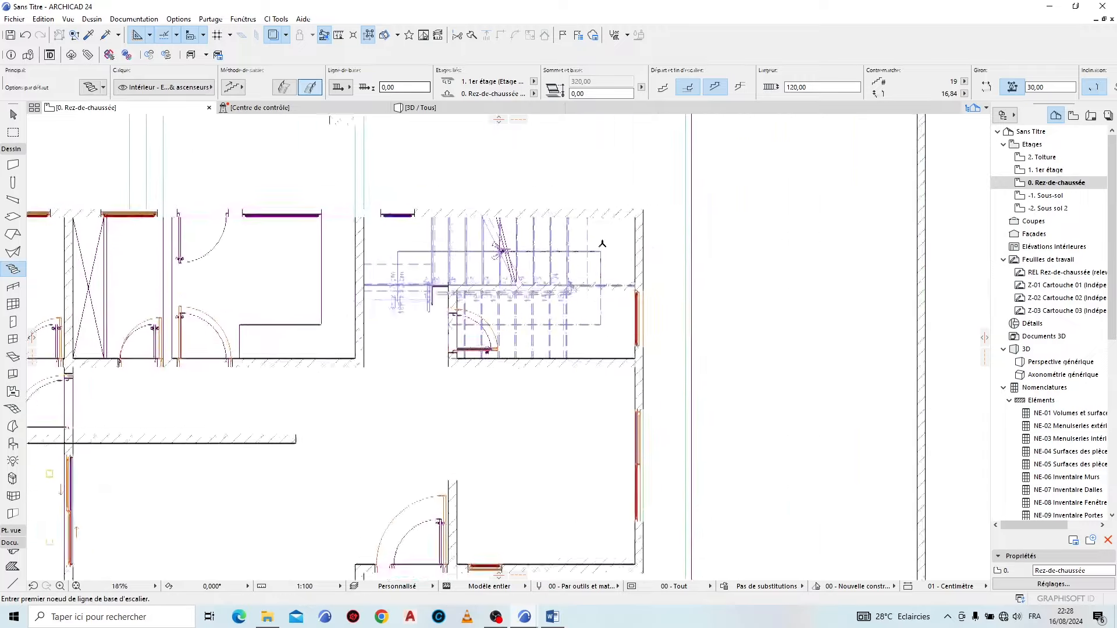
pyautogui.scroll(-4, 204, 367)
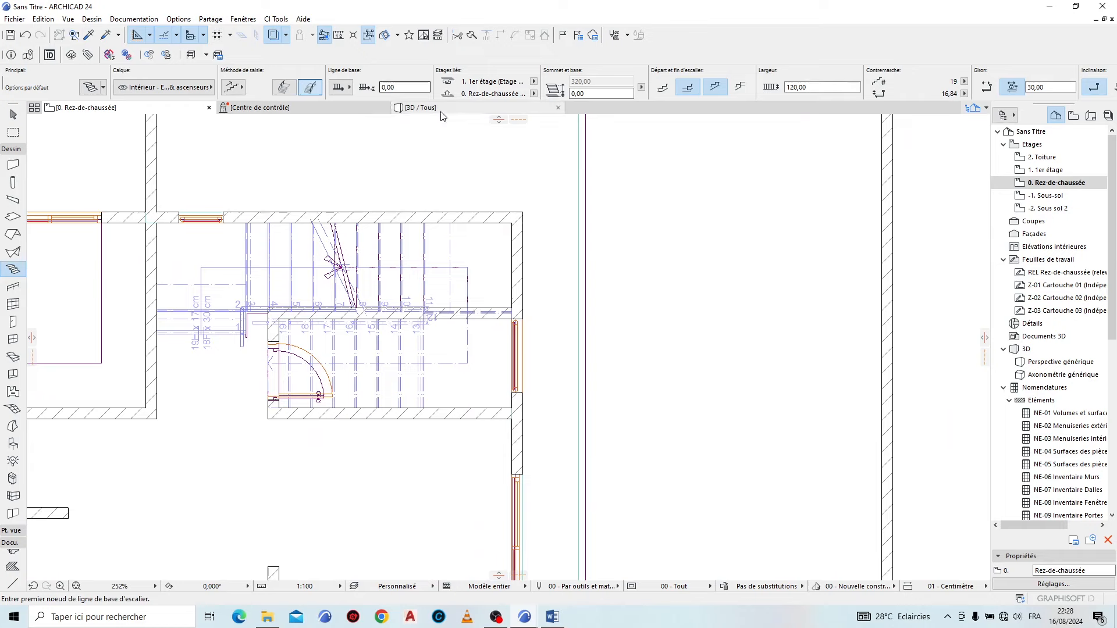
pyautogui.scroll(-5, 293, 213)
pyautogui.click(11, 136)
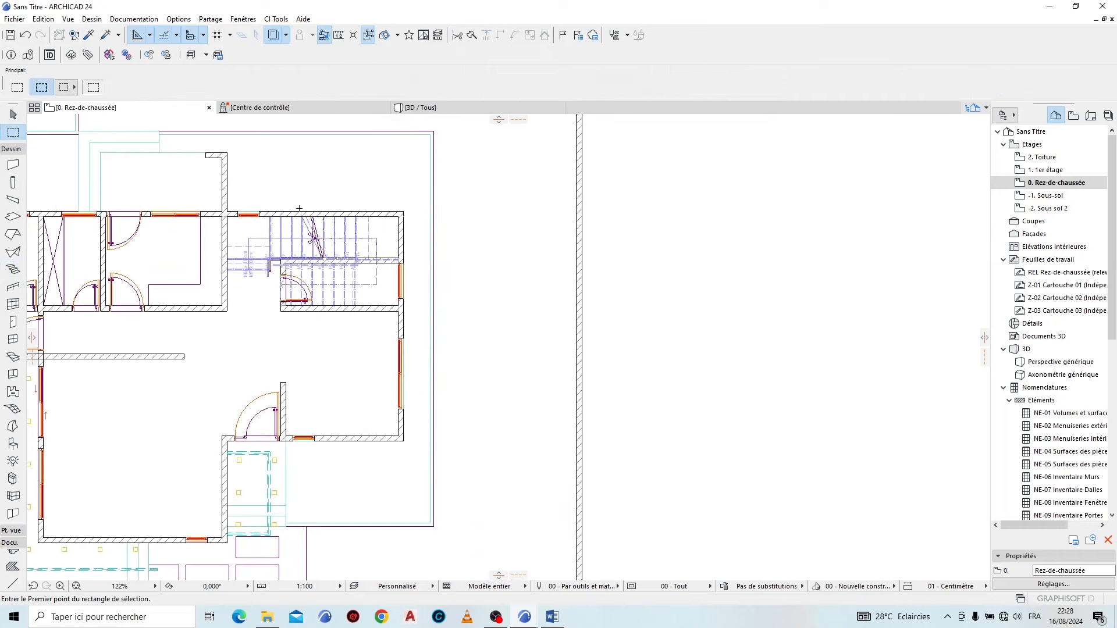
pyautogui.scroll(3, 306, 205)
pyautogui.scroll(-2, 367, 204)
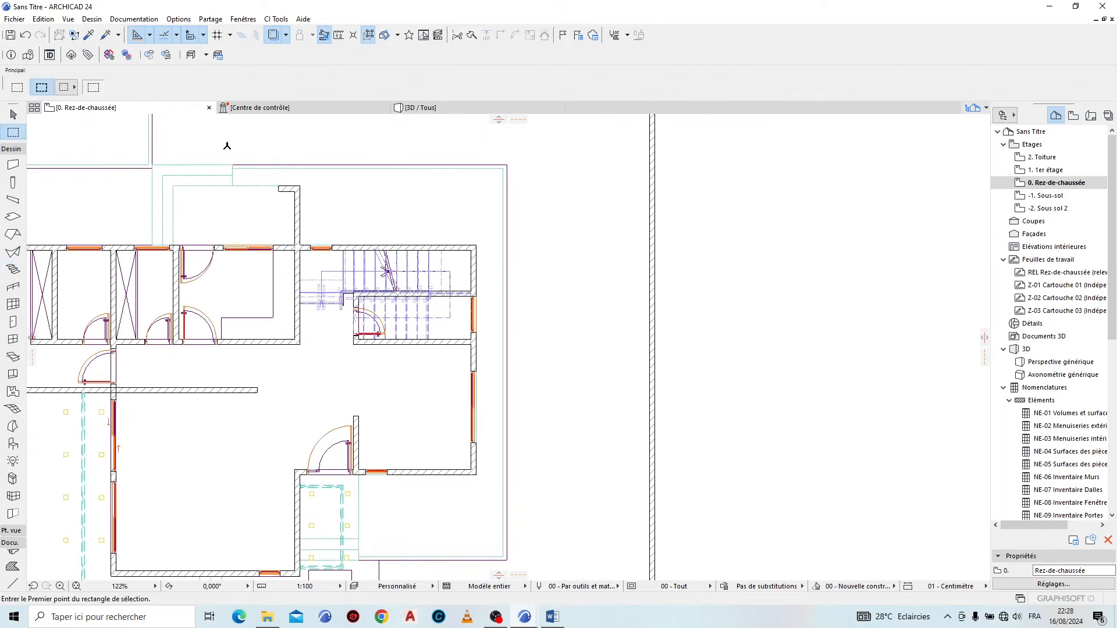
pyautogui.click(187, 135)
pyautogui.click(542, 443)
pyautogui.rightClick(598, 235)
pyautogui.click(698, 422)
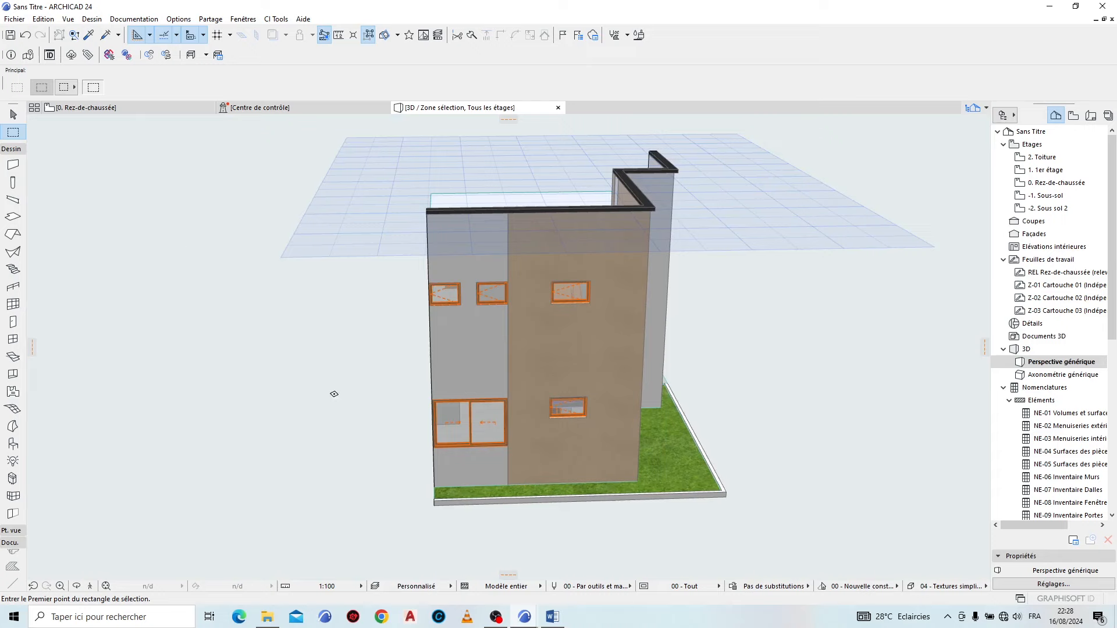
# Step: Select the new stair in the 3D view and set its right headroom offset (Décalage droite) to 0
pyautogui.keyDown('shift'); pyautogui.moveTo(384, 426); pyautogui.dragTo(913, 364, button='middle'); pyautogui.keyUp('shift')
pyautogui.scroll(2, 913, 365)
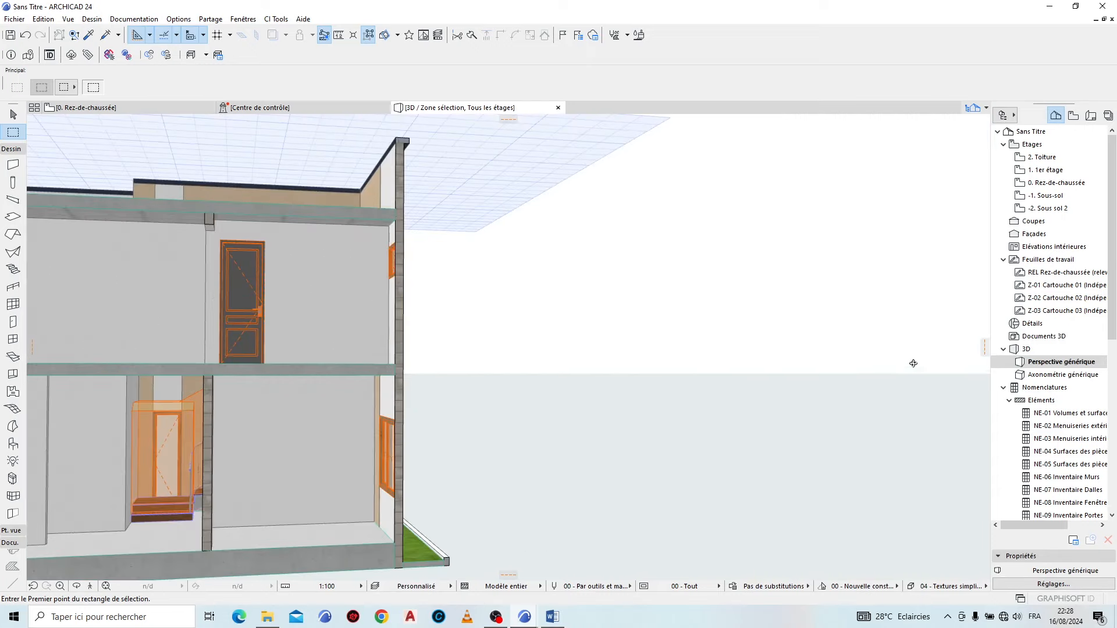
pyautogui.scroll(8, 206, 468)
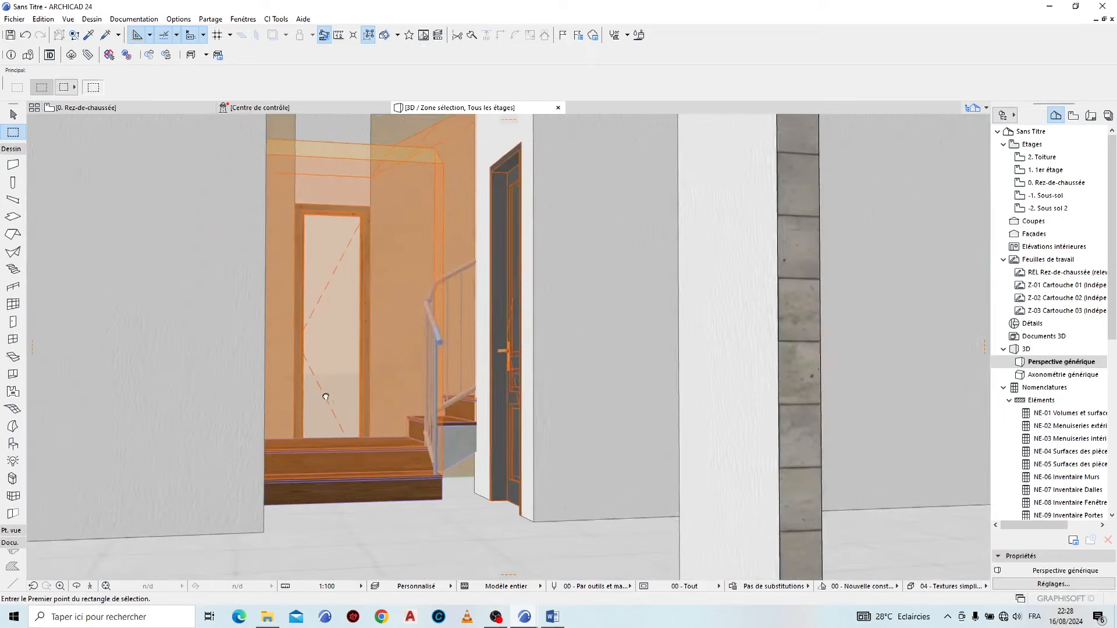
pyautogui.keyDown('shift'); pyautogui.moveTo(314, 442); pyautogui.dragTo(349, 425, button='middle'); pyautogui.keyUp('shift')
pyautogui.press('Escape')
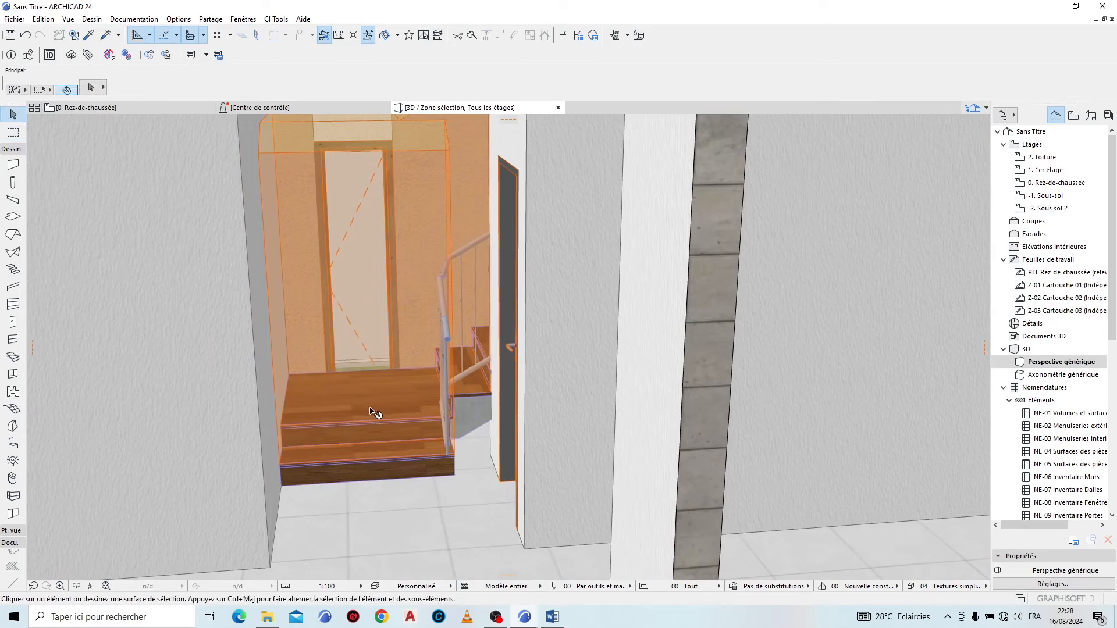
pyautogui.click(375, 411)
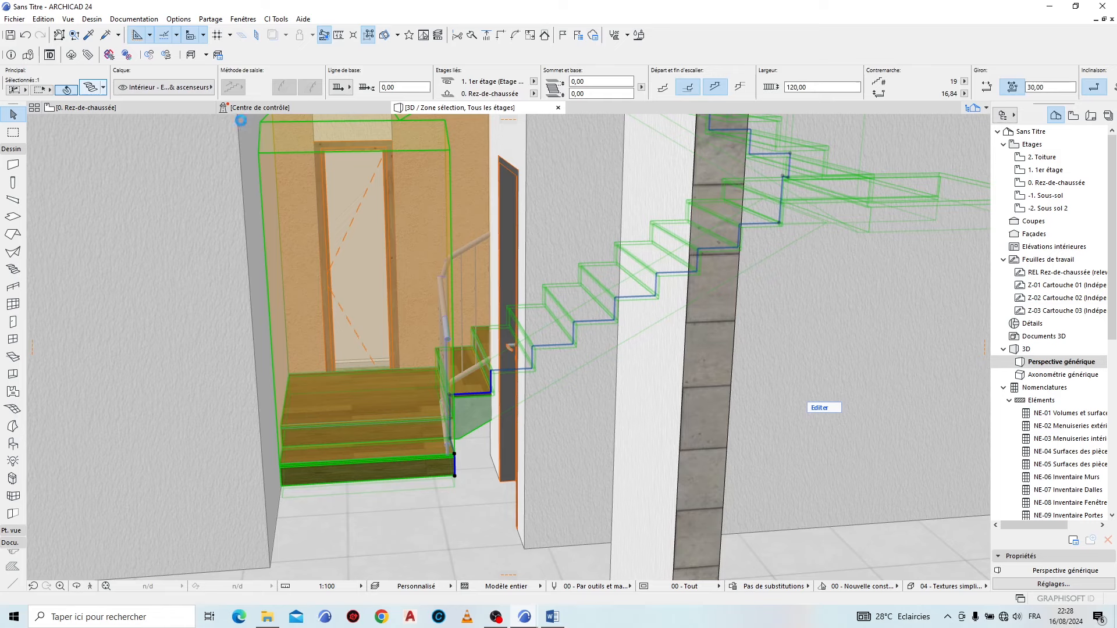
pyautogui.hotkey('ctrl', 't')
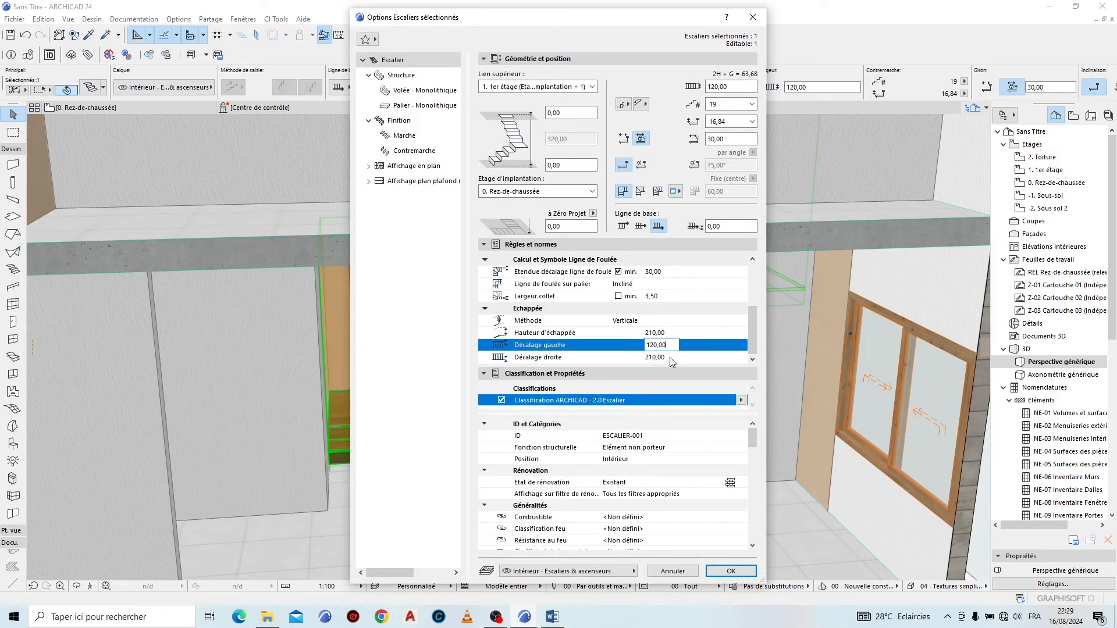
pyautogui.click(663, 357)
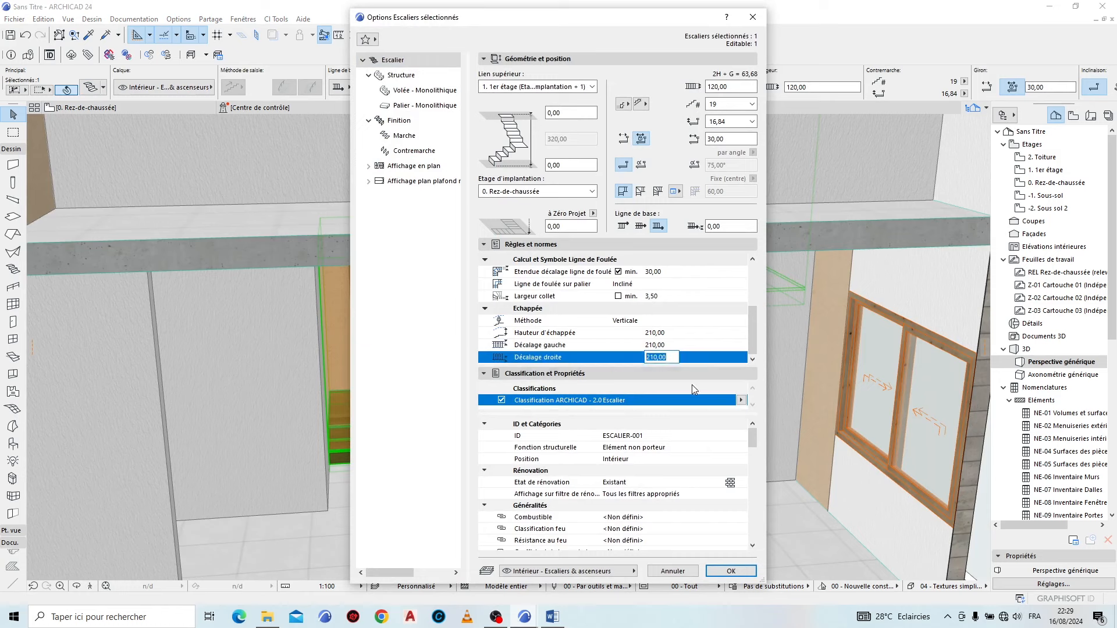
pyautogui.write('0')
pyautogui.click(731, 571)
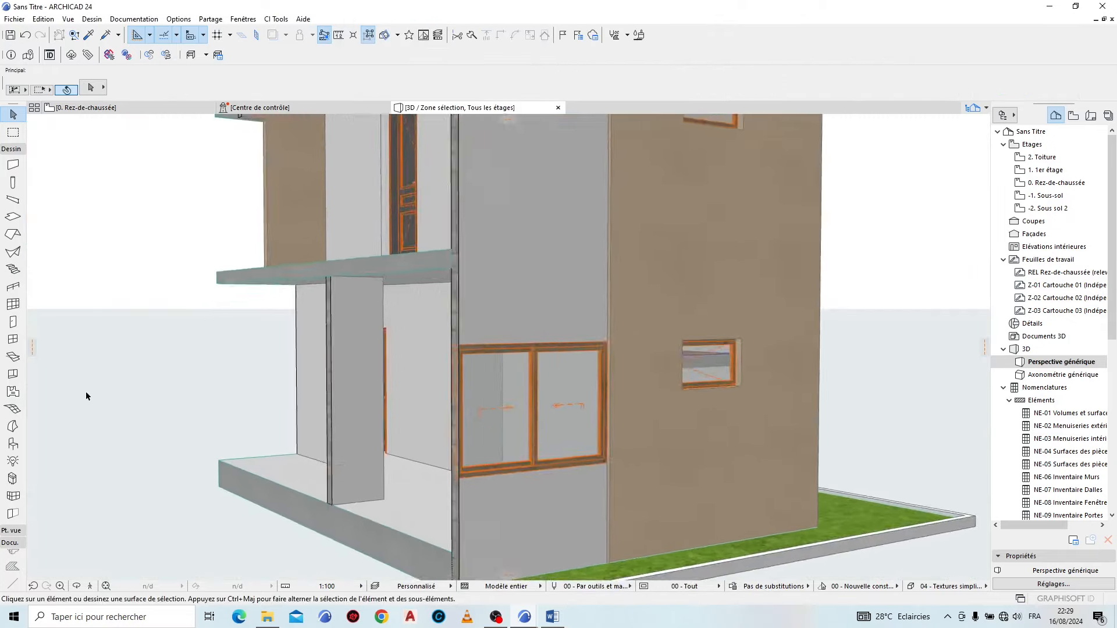
# Step: Set the sill height of the small ground-floor window in the beige side wall to 120 cm
pyautogui.keyDown('shift'); pyautogui.moveTo(861, 433); pyautogui.dragTo(298, 411, button='middle'); pyautogui.keyUp('shift')
pyautogui.scroll(2, 679, 374)
pyautogui.click(578, 343)
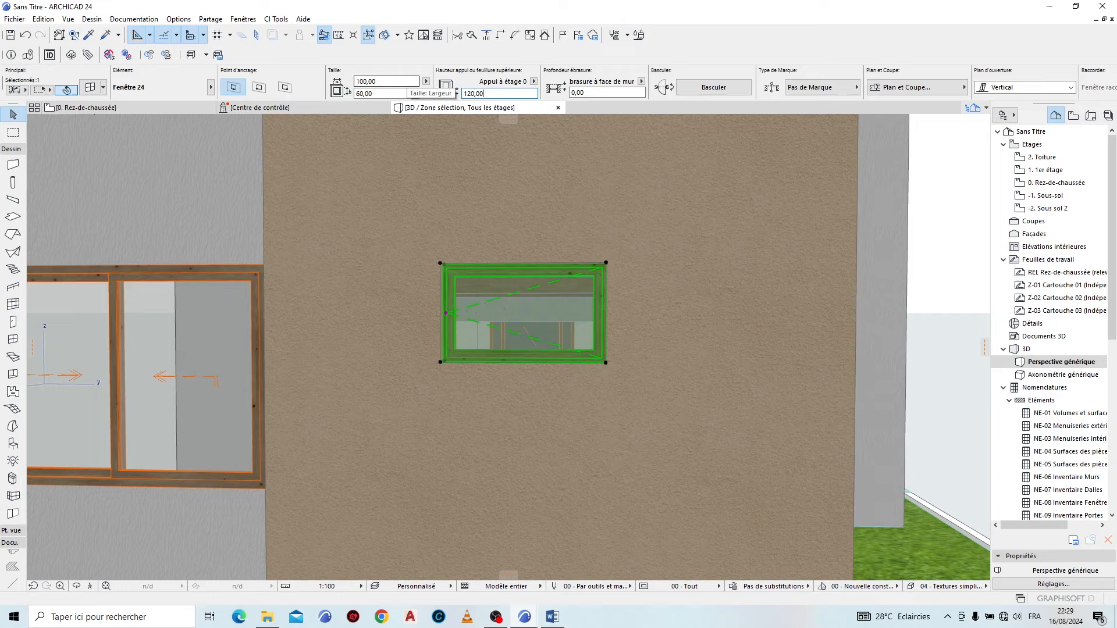
pyautogui.press('Return')
pyautogui.press('Escape')
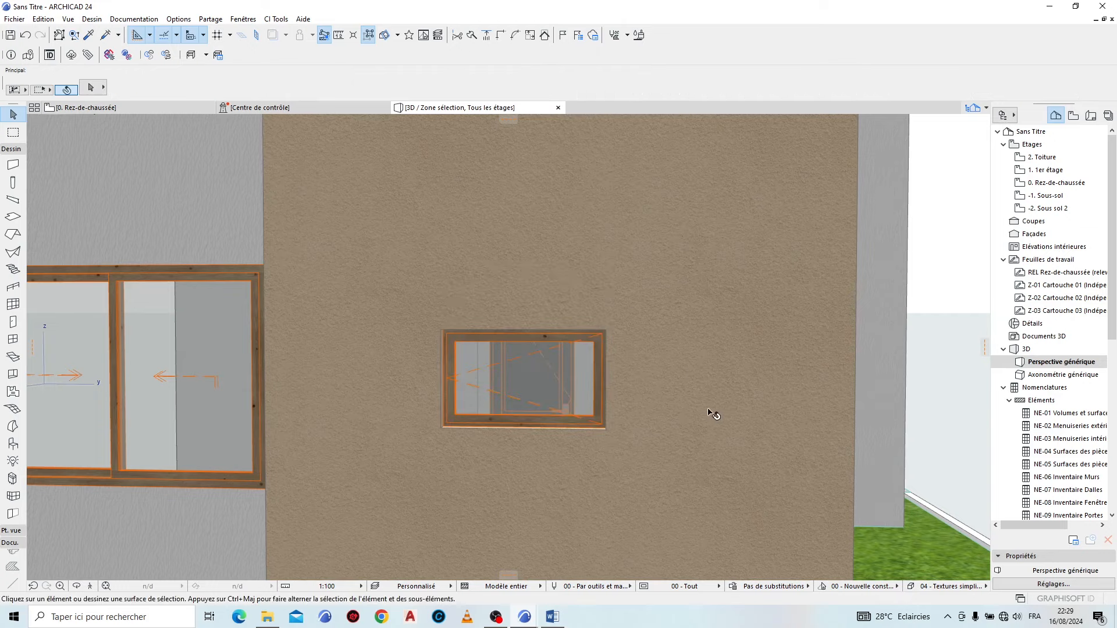
# Step: Select the first-floor slab on the 1er étage plan and set the Slab tool to polygonal geometry
pyautogui.scroll(-5, 733, 443)
pyautogui.moveTo(329, 437); pyautogui.dragTo(741, 427)
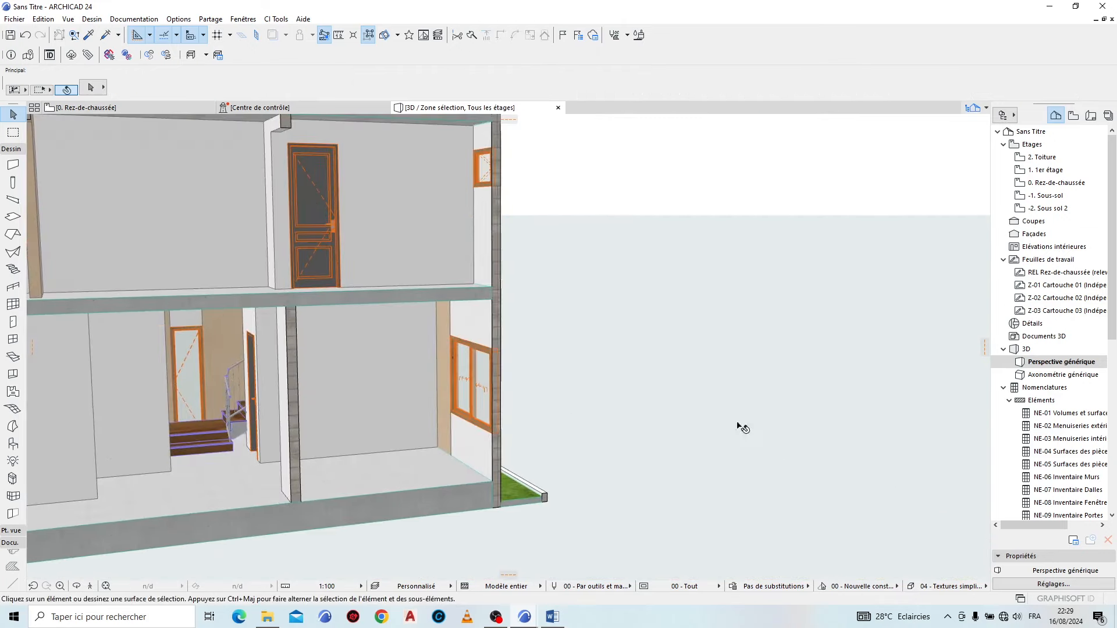
pyautogui.moveTo(187, 241); pyautogui.dragTo(308, 443)
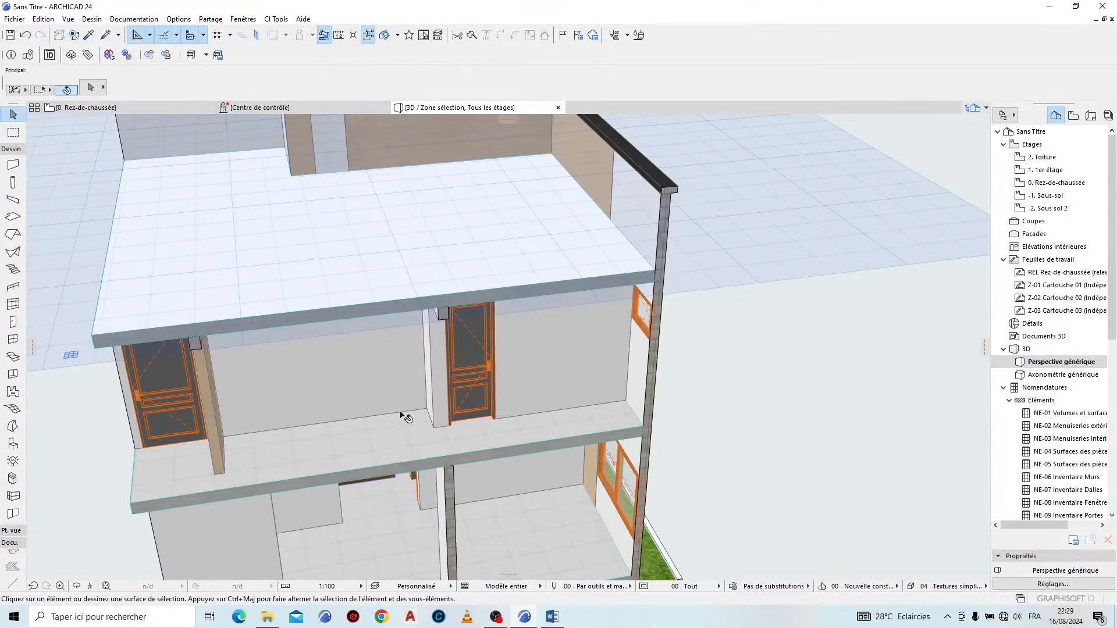
pyautogui.click(173, 107)
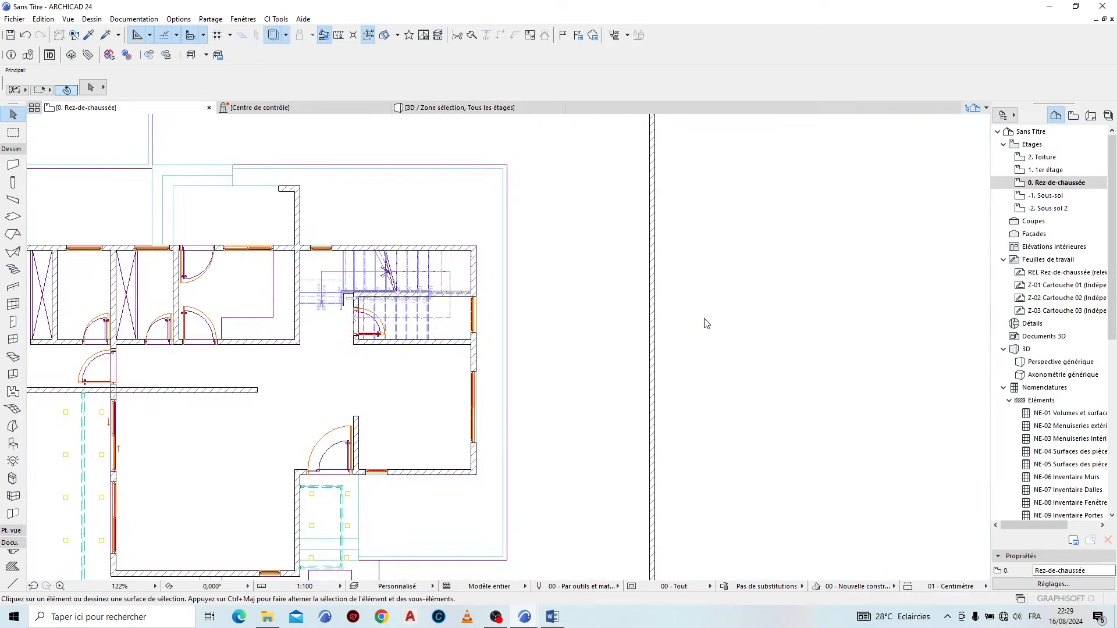
pyautogui.scroll(5, 253, 319)
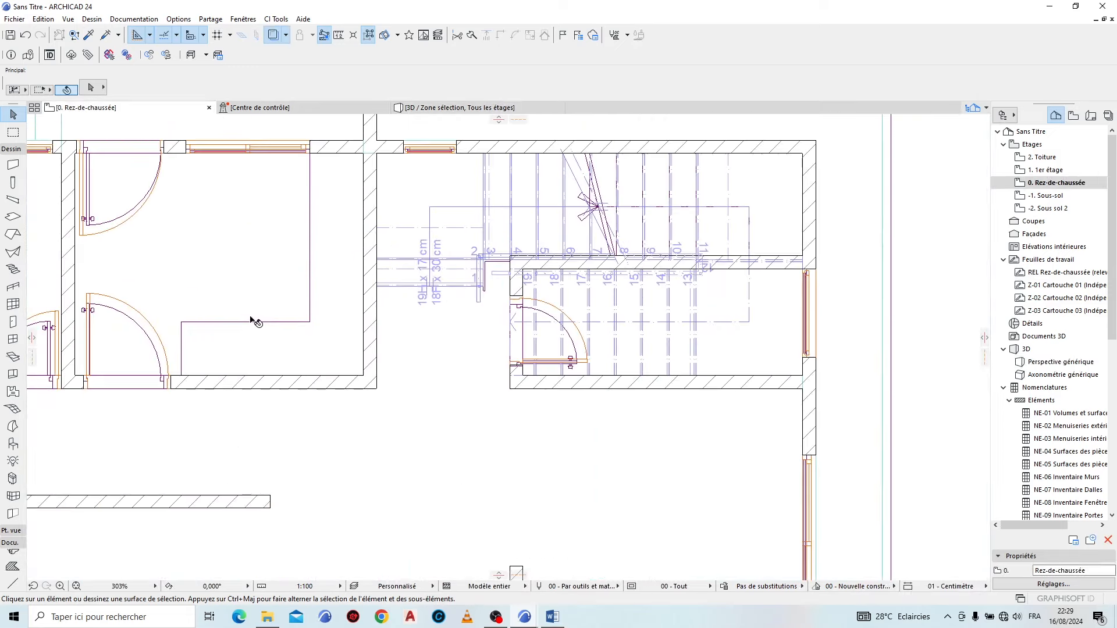
pyautogui.hotkey('ctrl', 'Up')
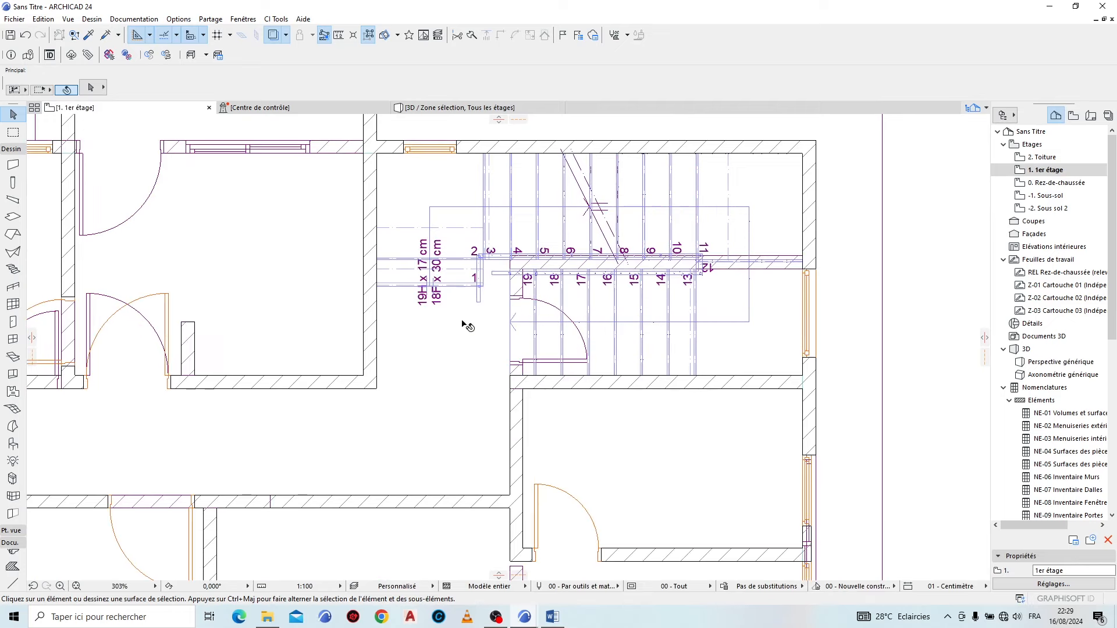
pyautogui.click(465, 338)
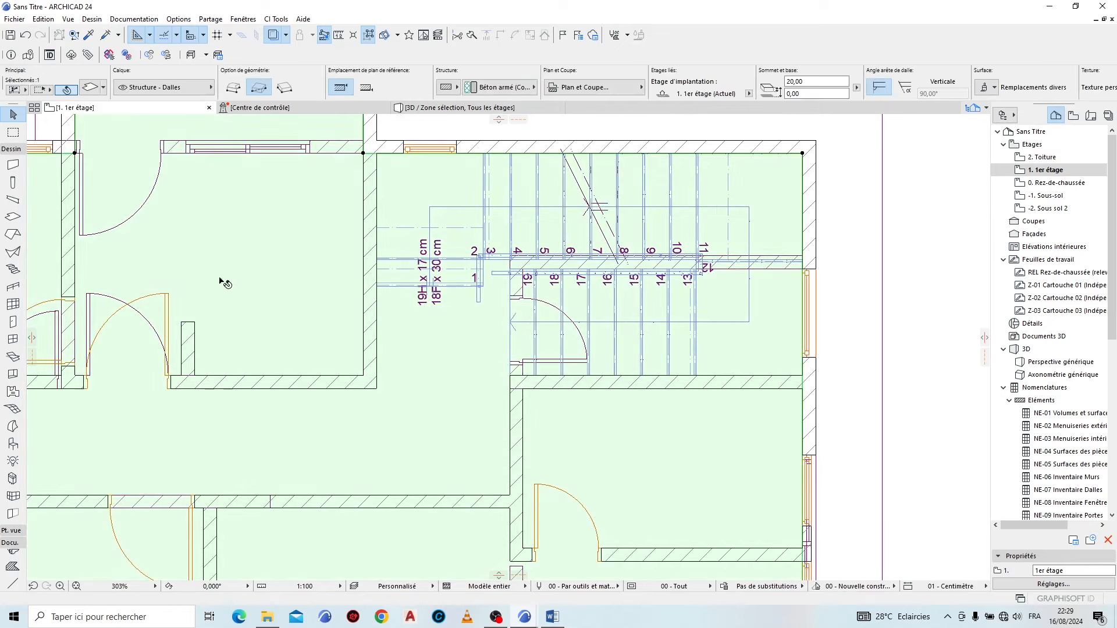
pyautogui.click(16, 217)
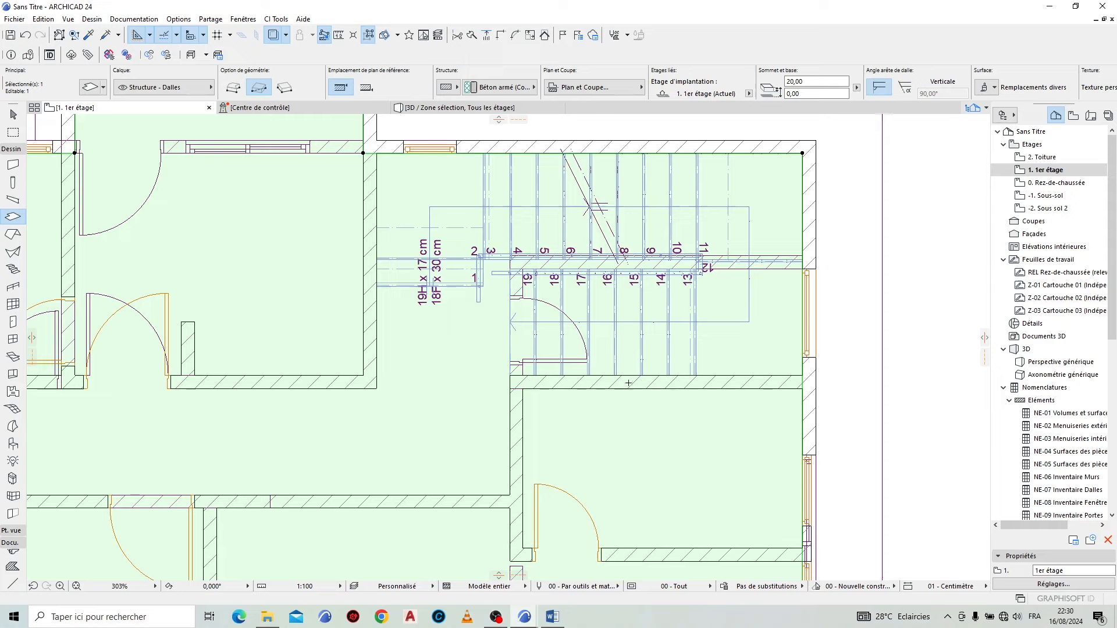
pyautogui.scroll(3, 614, 192)
pyautogui.click(236, 88)
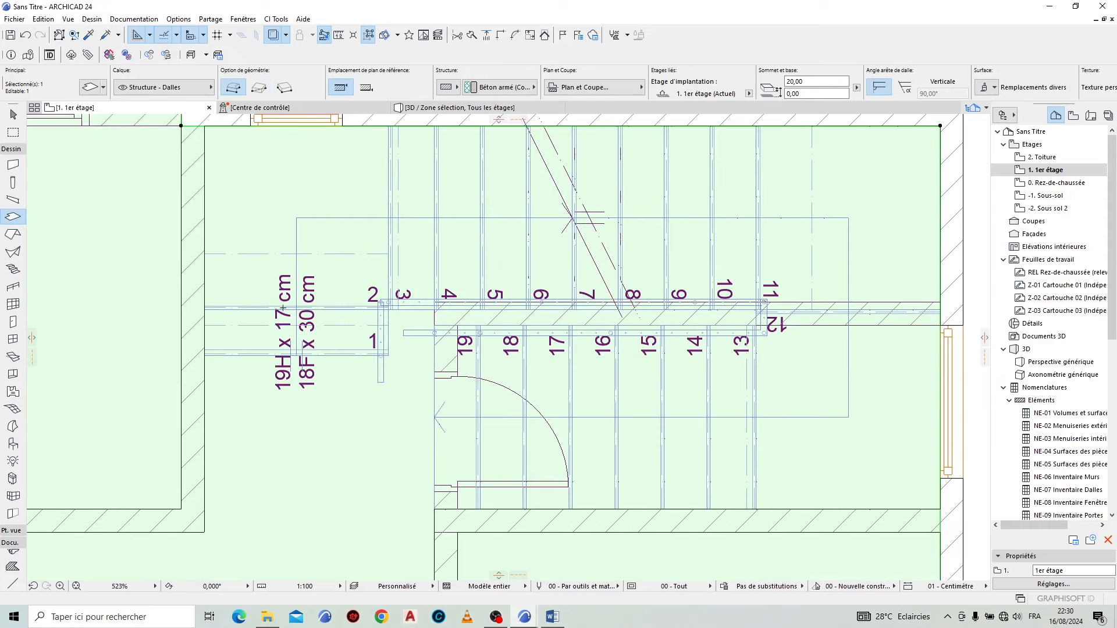
# Step: Cut a stairwell opening in the slab, tracing 150 cm along the first riser line and around the stairwell walls
pyautogui.click(205, 356)
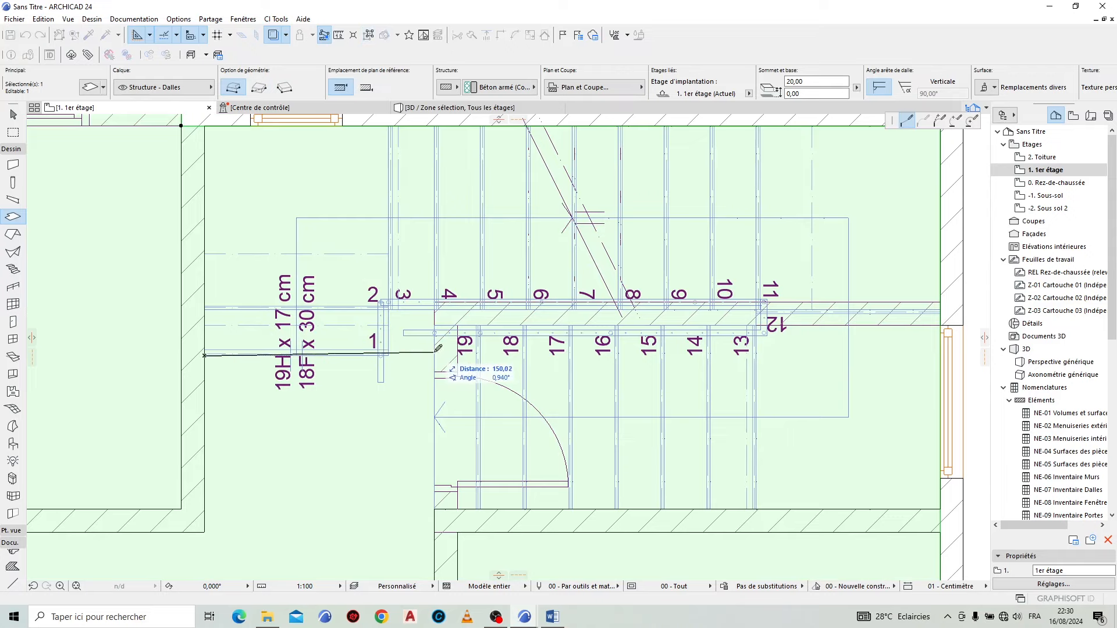
pyautogui.click(434, 355)
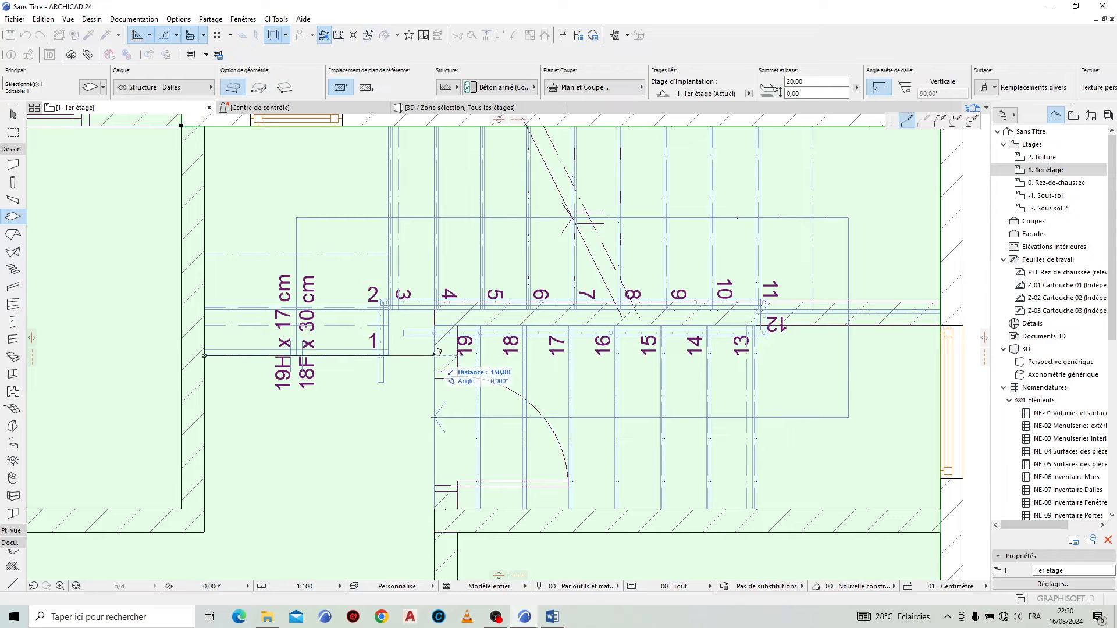
pyautogui.click(434, 510)
pyautogui.click(944, 509)
pyautogui.scroll(-2, 631, 384)
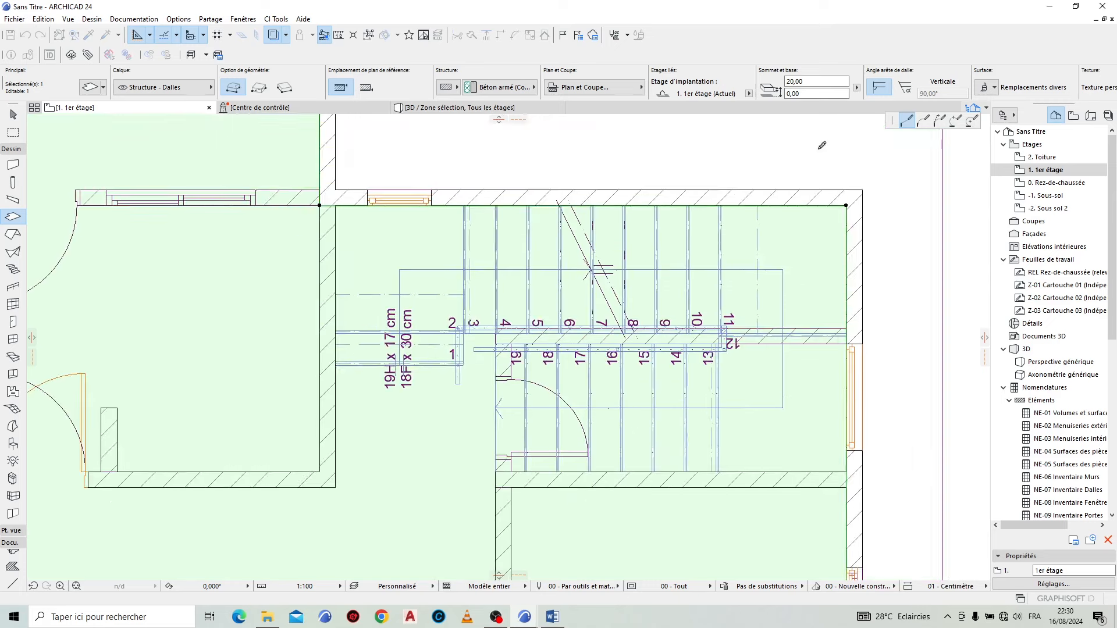
pyautogui.click(847, 205)
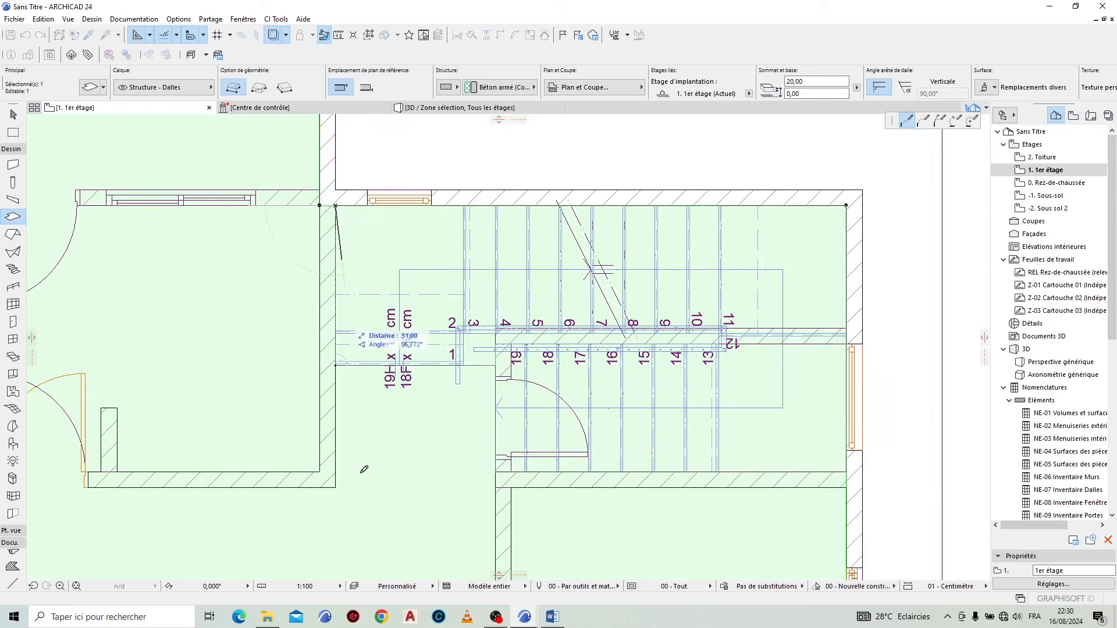
pyautogui.doubleClick(339, 363)
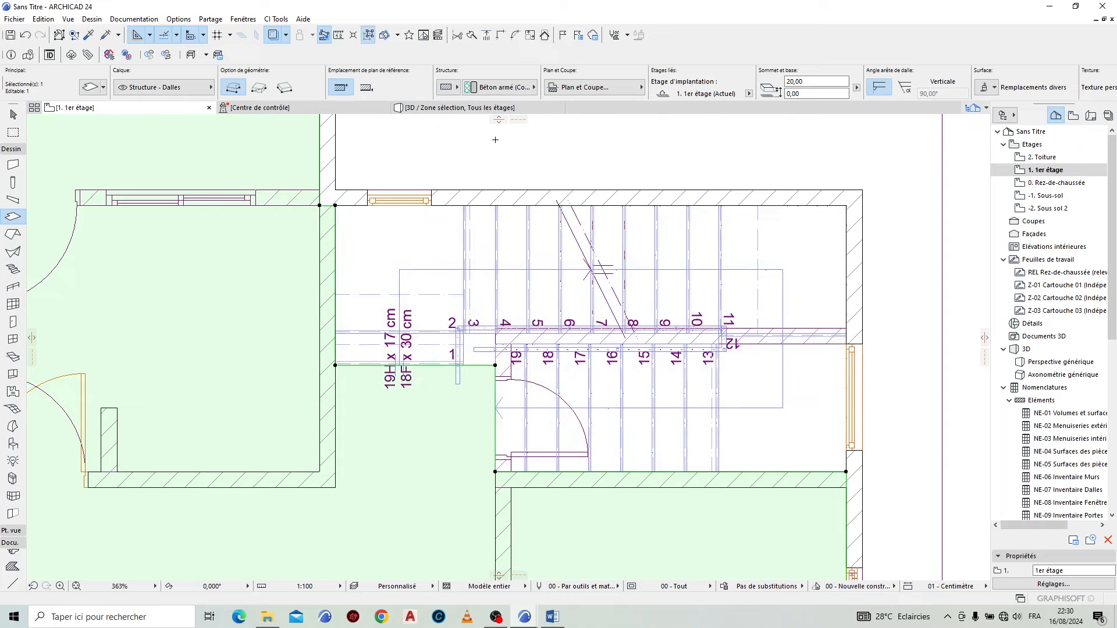
# Step: Examine the slab opening and the lower steps of the staircase in the 3D selection view
pyautogui.click(488, 108)
pyautogui.keyDown('shift'); pyautogui.moveTo(536, 228); pyautogui.dragTo(469, 337, button='middle'); pyautogui.keyUp('shift')
pyautogui.moveTo(411, 440); pyautogui.dragTo(377, 420, button='middle')
pyautogui.scroll(6, 384, 349)
pyautogui.scroll(3, 457, 266)
pyautogui.scroll(8, 310, 367)
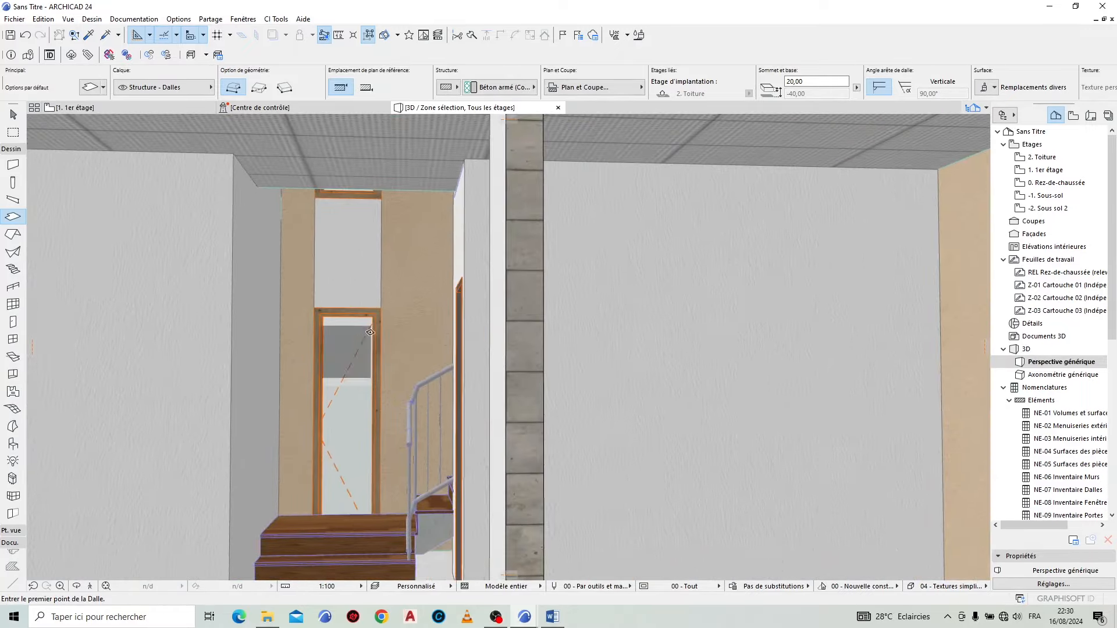
pyautogui.scroll(3, 414, 396)
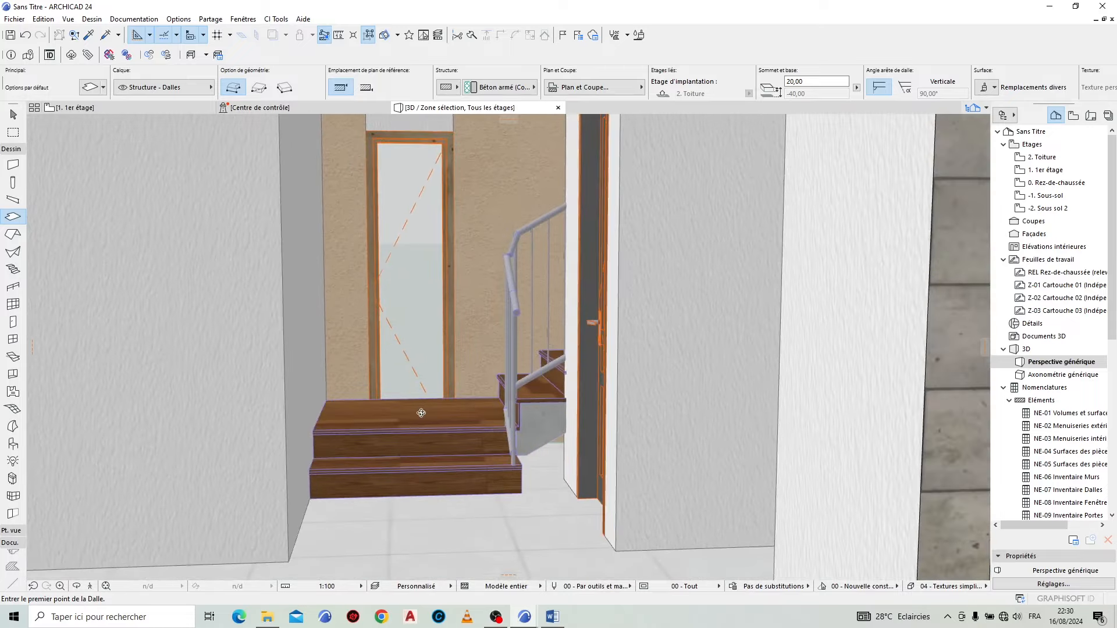
# Step: Walk up the staircase in 3D exploration mode and examine the steps, landing, railings and the wall between the flights
pyautogui.click(90, 586)
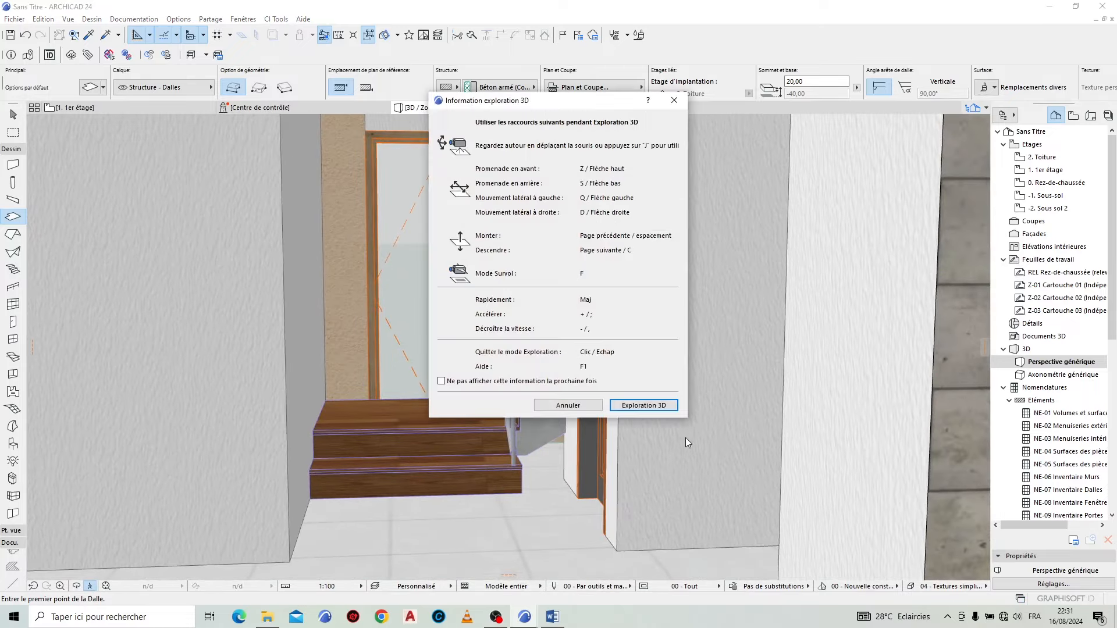
pyautogui.click(643, 406)
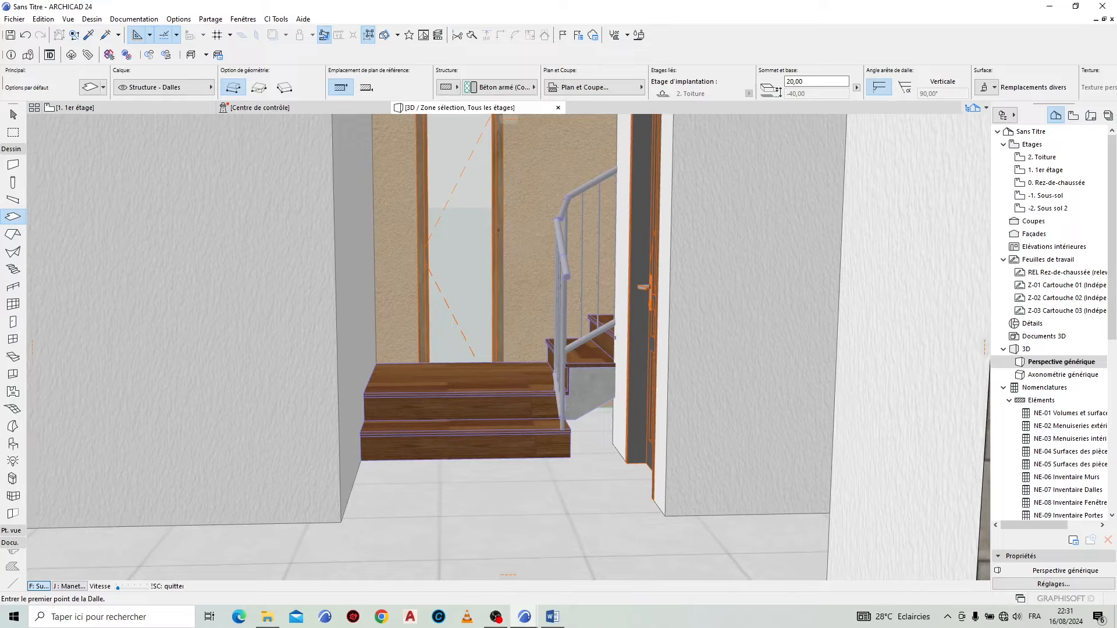
pyautogui.press('Up')
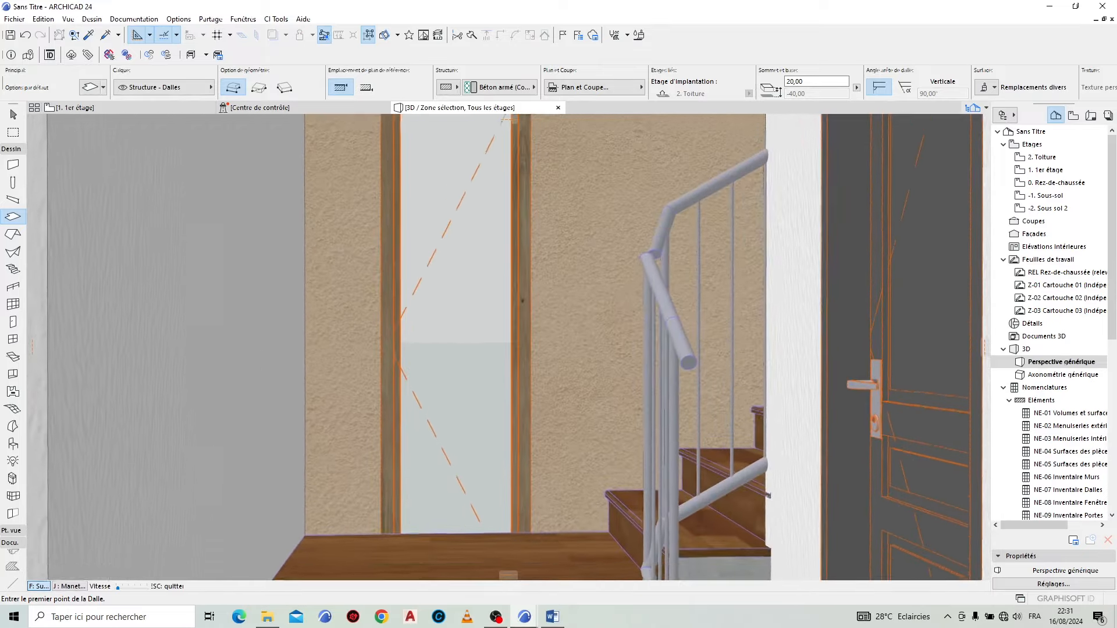
pyautogui.press('Up')
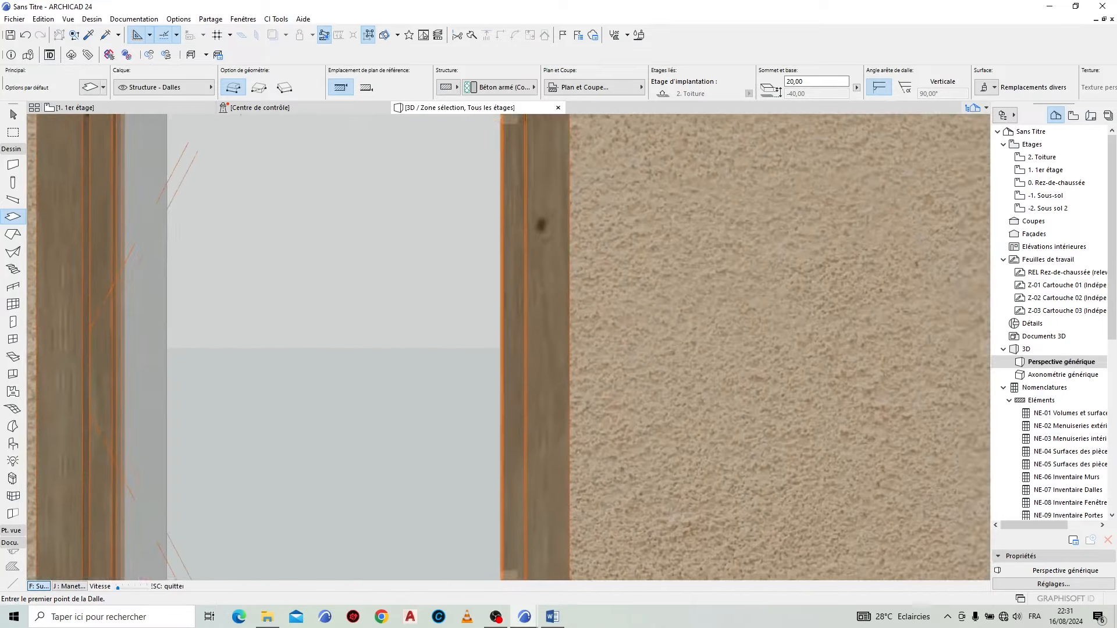
pyautogui.press('Up')
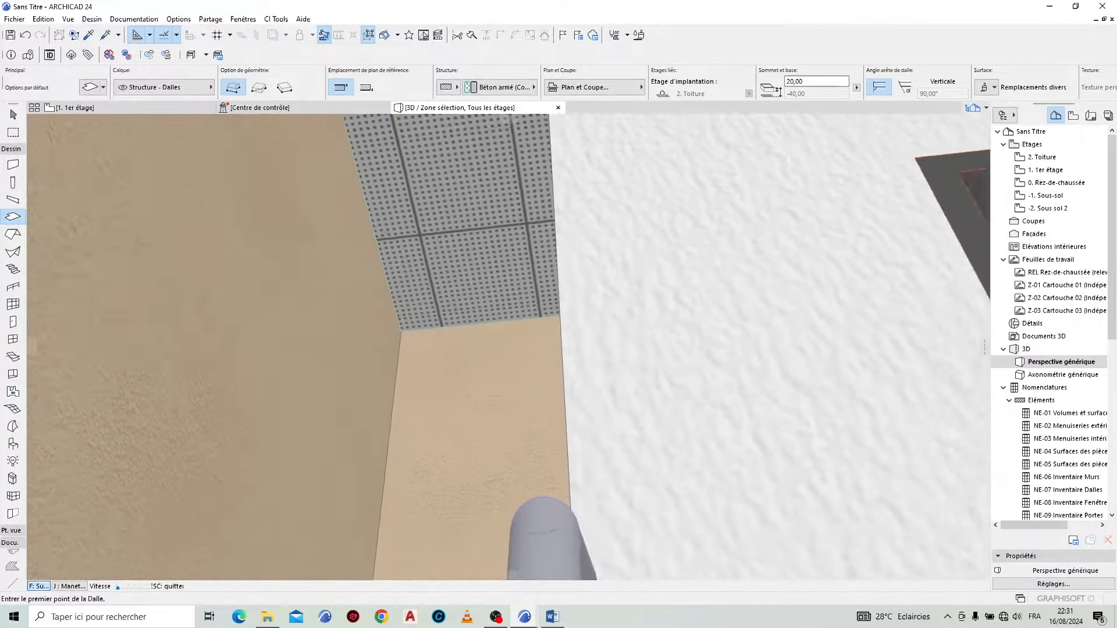
pyautogui.press('Up')
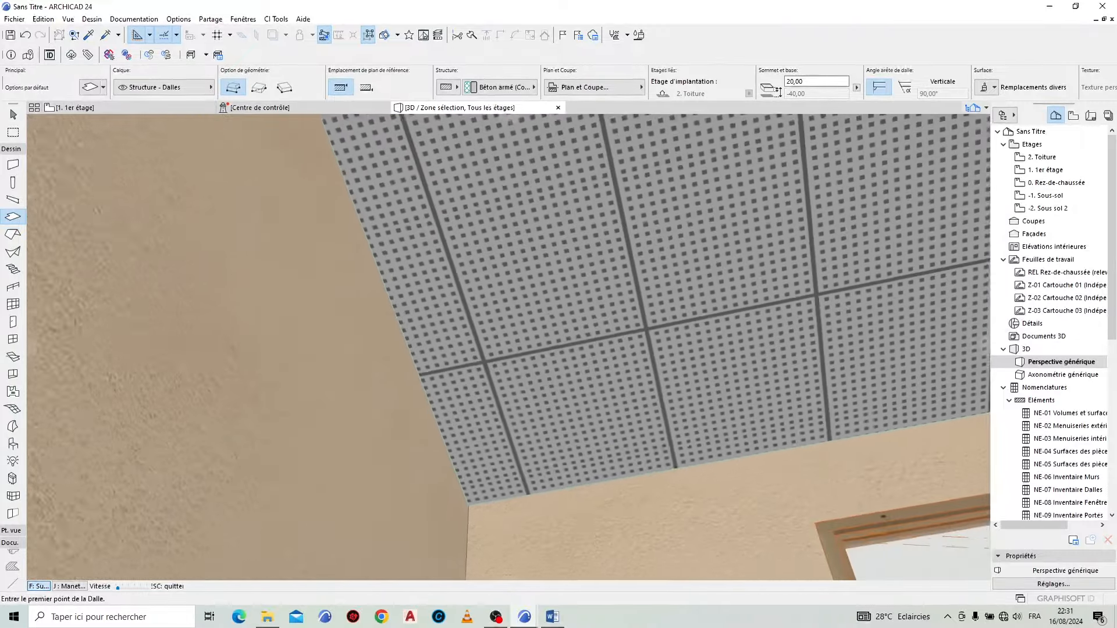
pyautogui.press('Up')
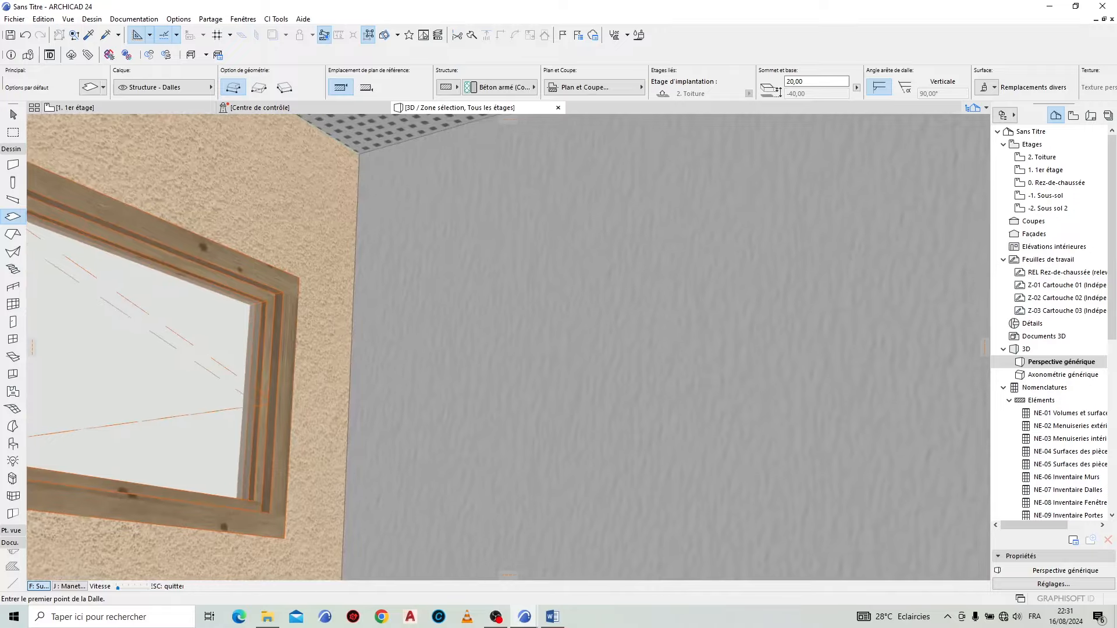
pyautogui.press('Up')
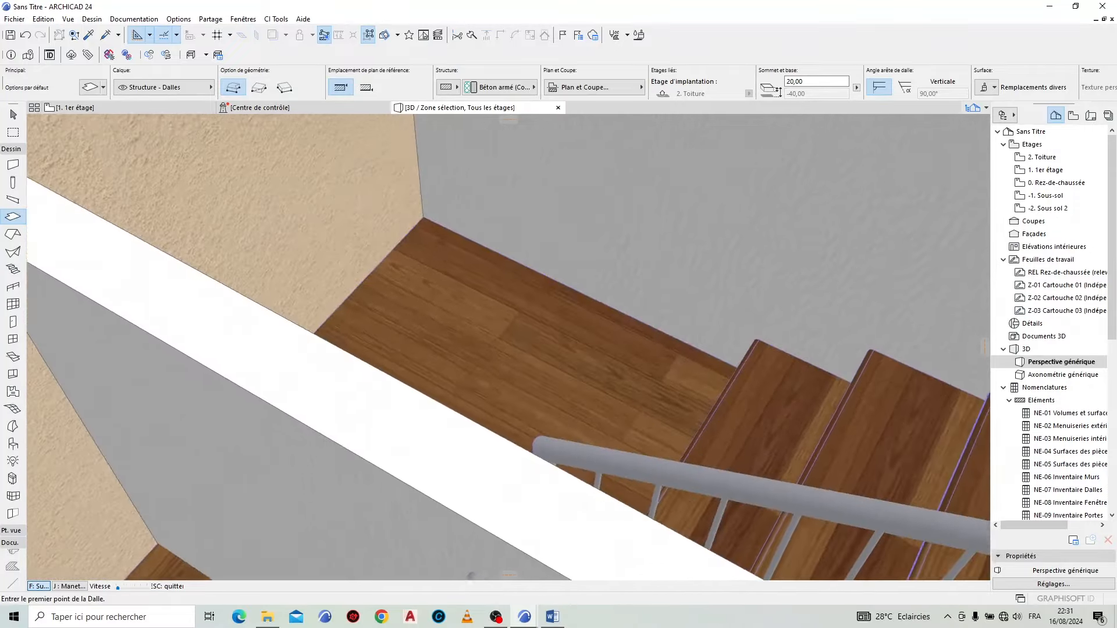
pyautogui.press('Up')
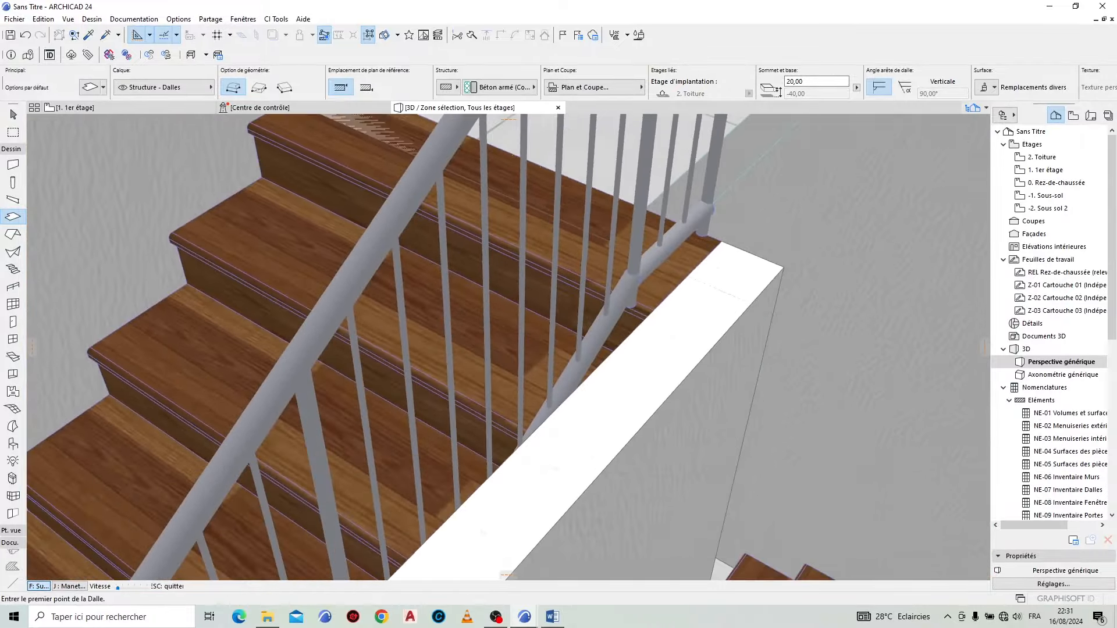
pyautogui.press('Up')
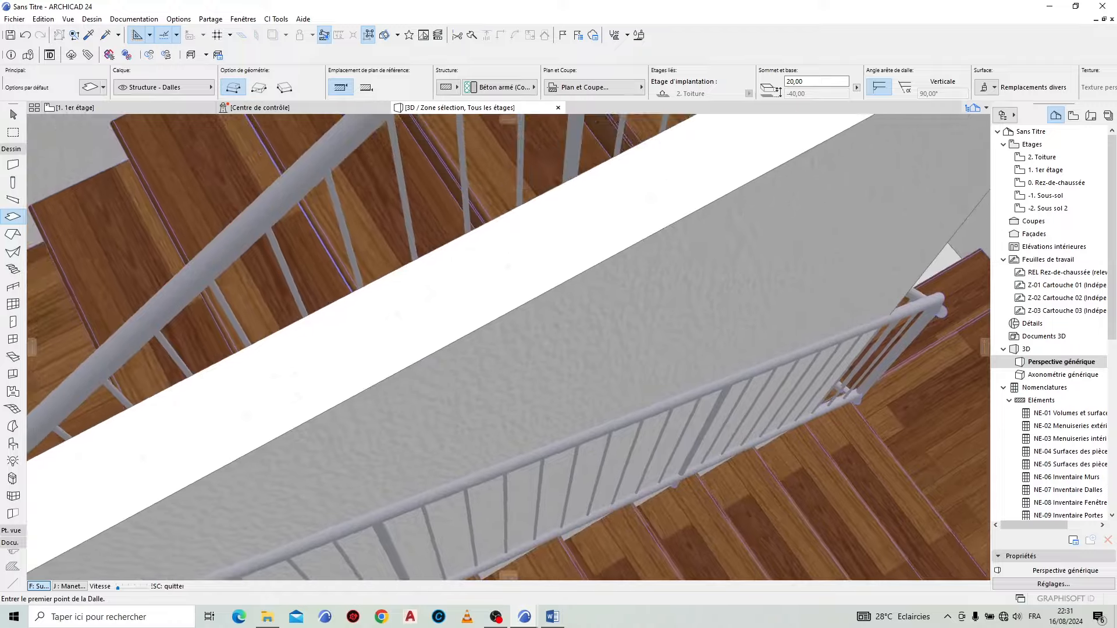
pyautogui.press('Up')
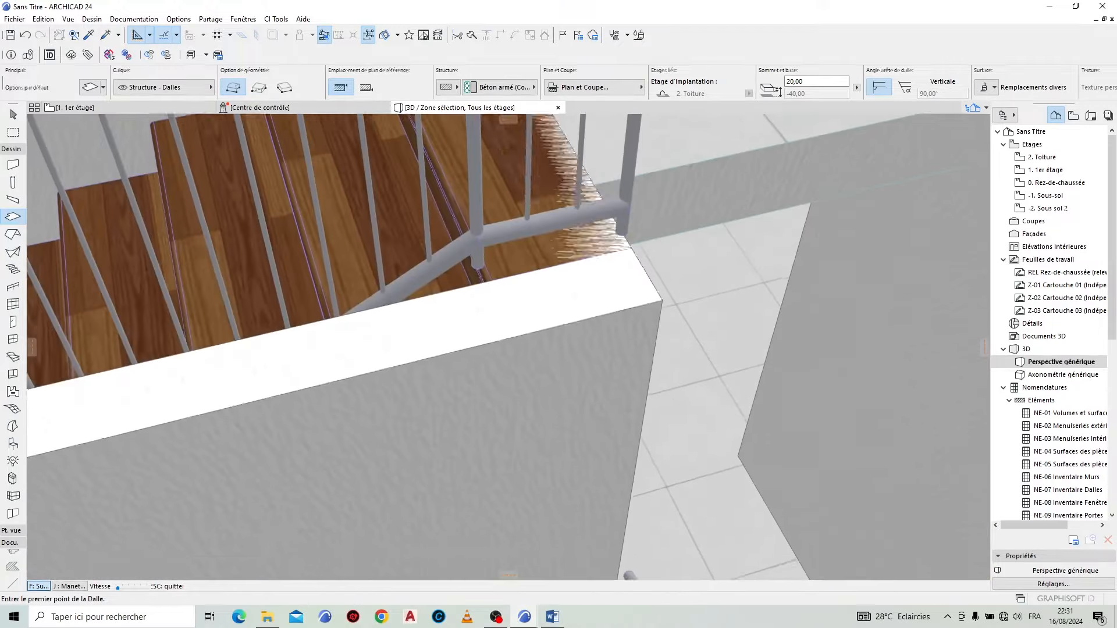
pyautogui.press('Up')
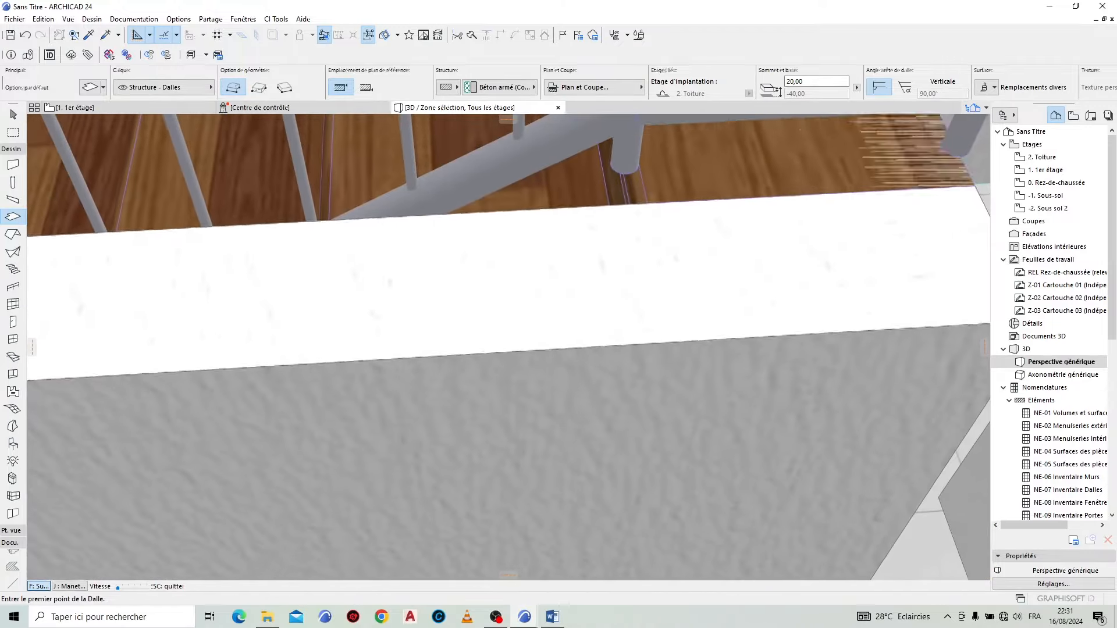
pyautogui.press('Up')
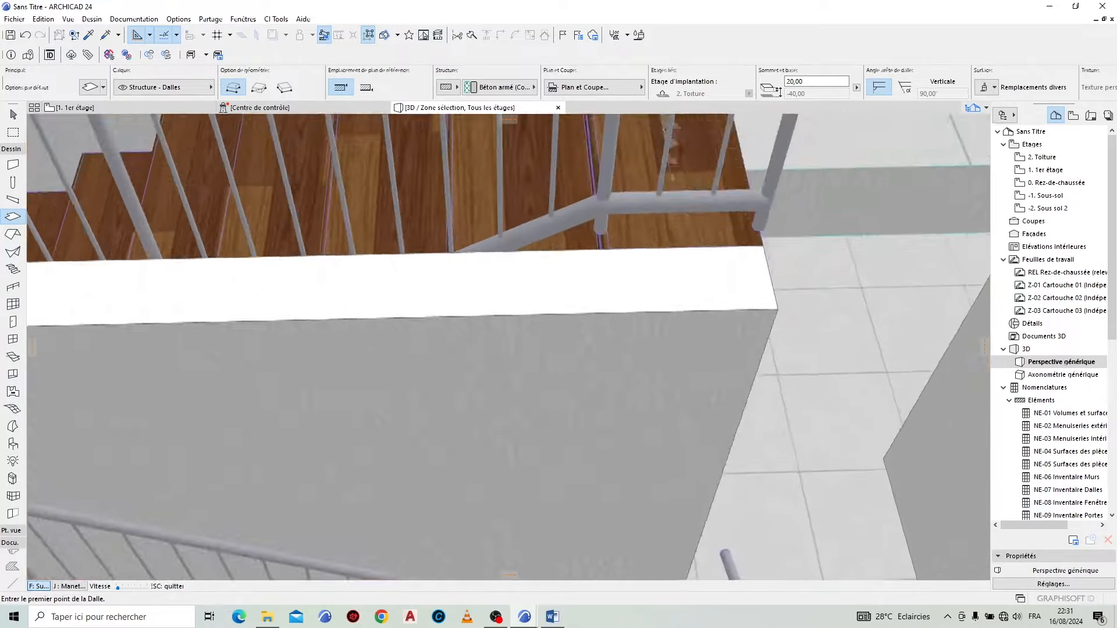
pyautogui.press('Up')
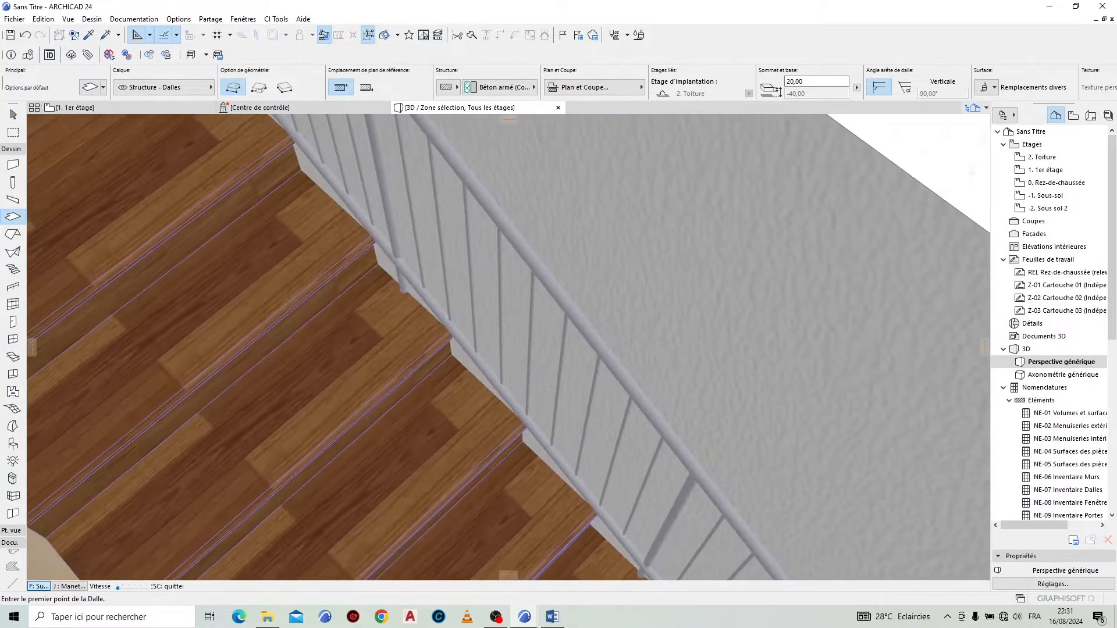
pyautogui.press('Right')
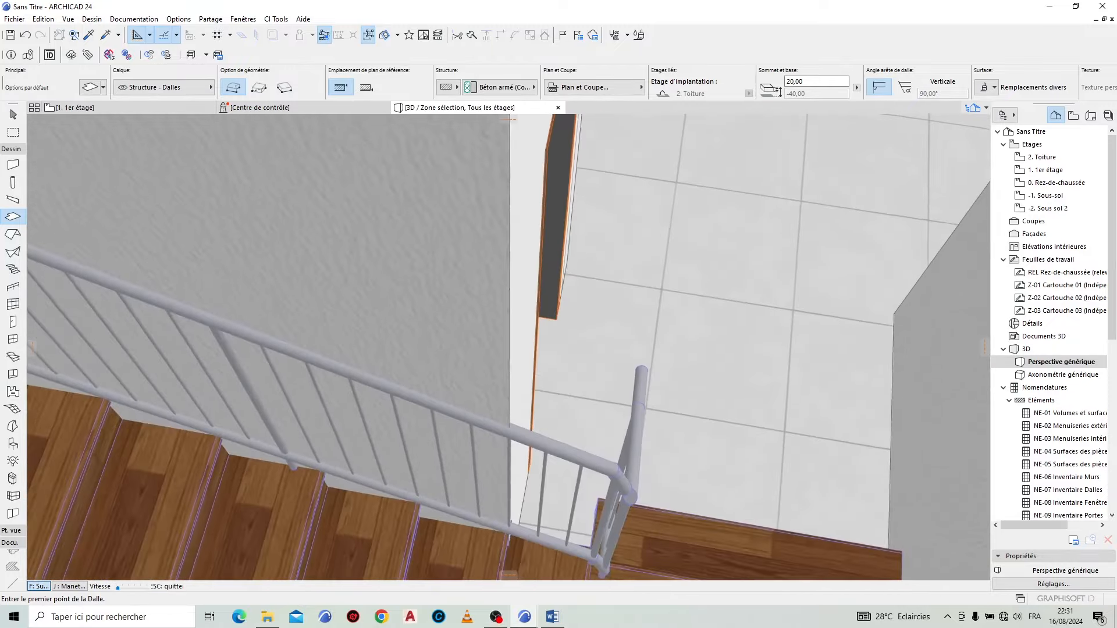
pyautogui.press('Right')
pyautogui.press('Right')
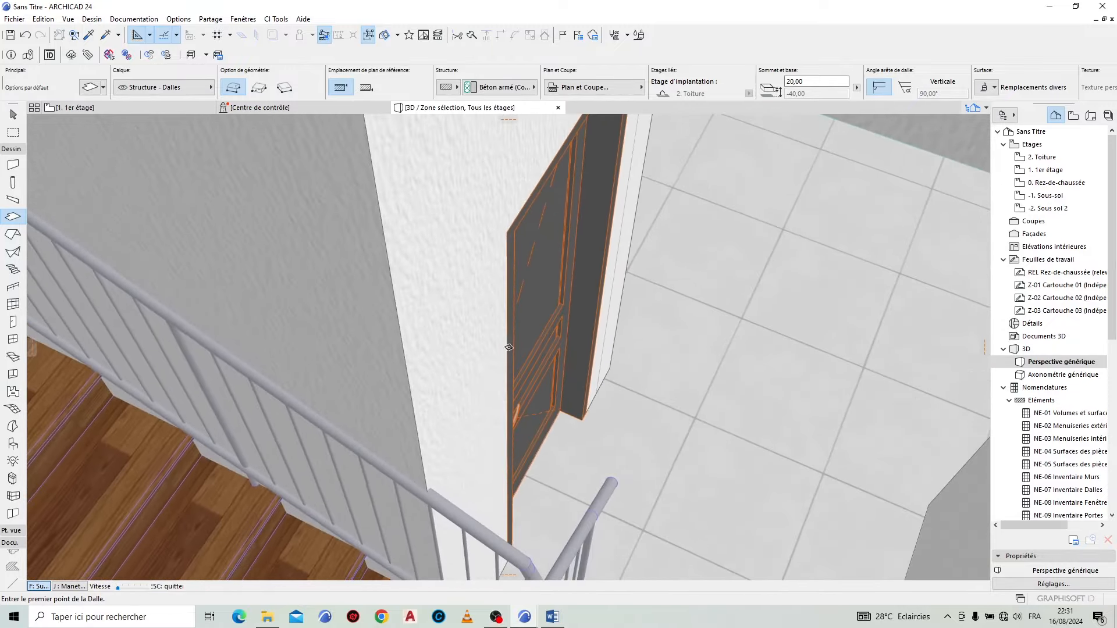
pyautogui.press('Escape')
# Step: Delete the dividing wall between the two stair flights on the Rez-de-chaussée plan
pyautogui.click(159, 109)
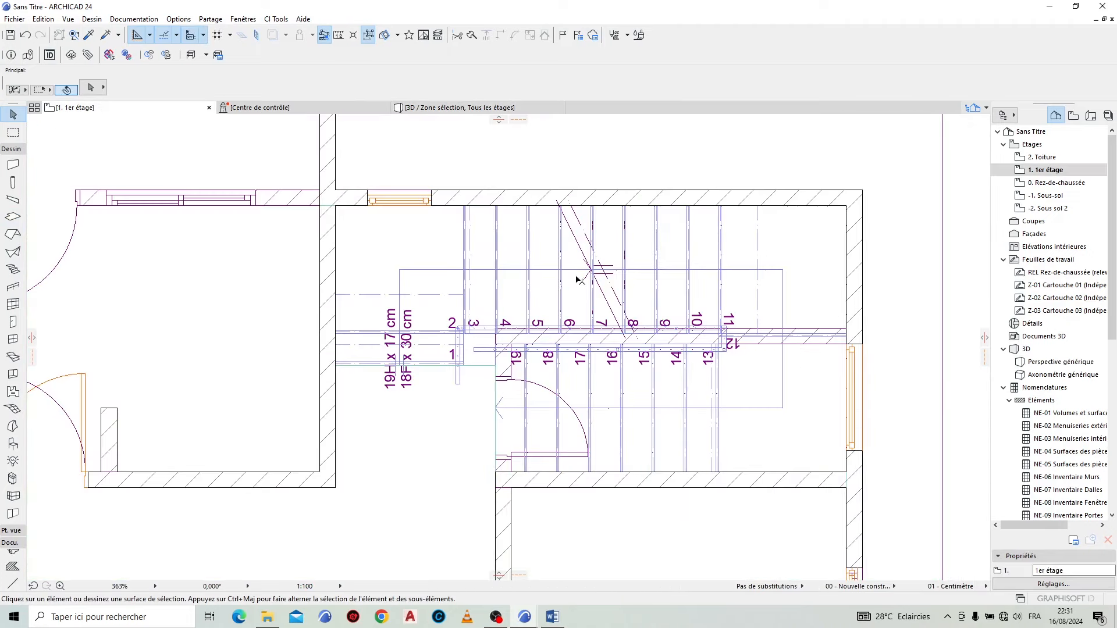
pyautogui.hotkey('ctrl', 'Down')
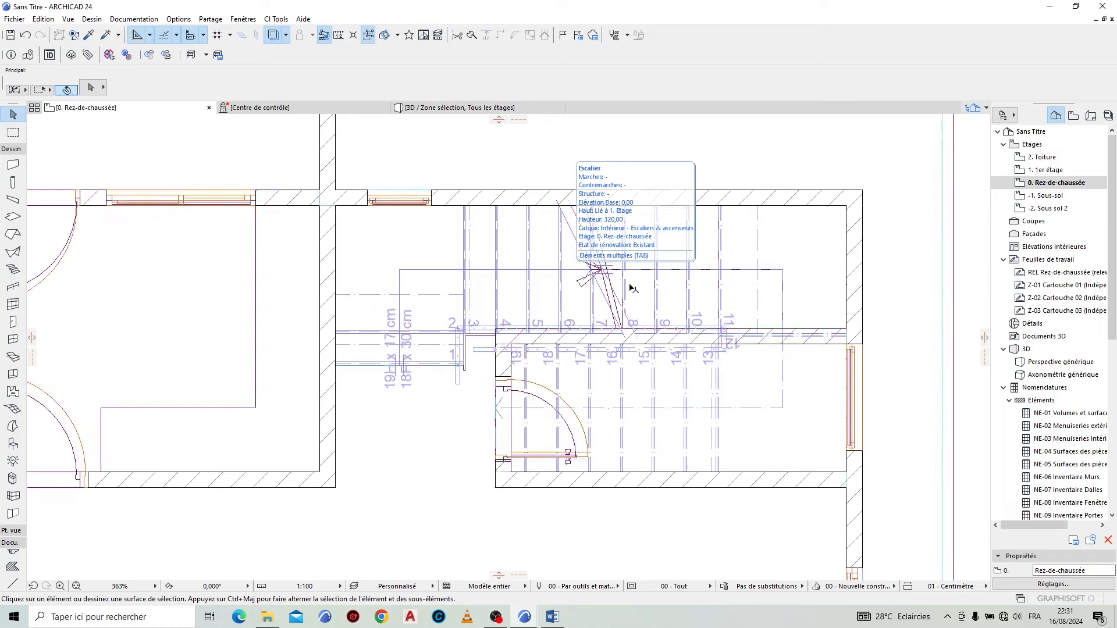
pyautogui.scroll(1, 824, 339)
pyautogui.scroll(5, 827, 342)
pyautogui.click(838, 352)
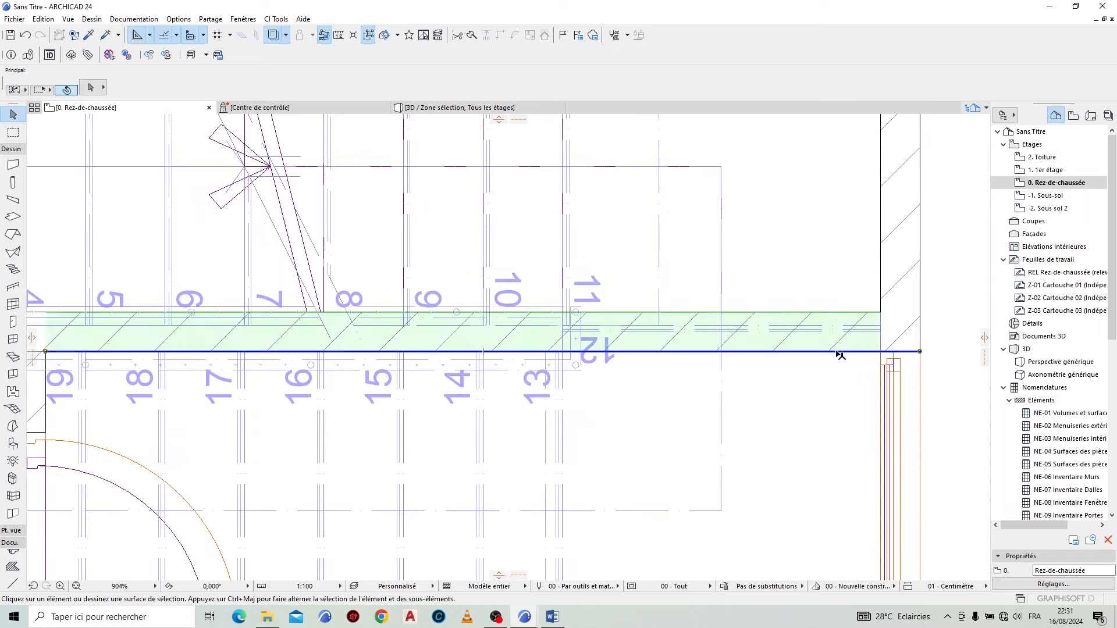
pyautogui.click(923, 316)
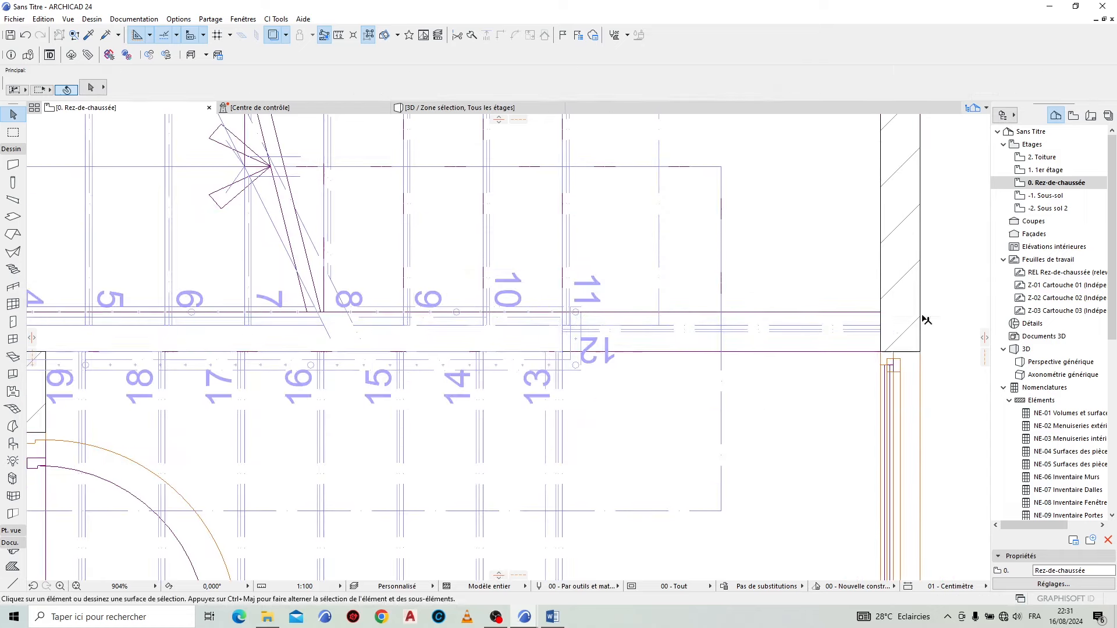
pyautogui.scroll(-6, 627, 325)
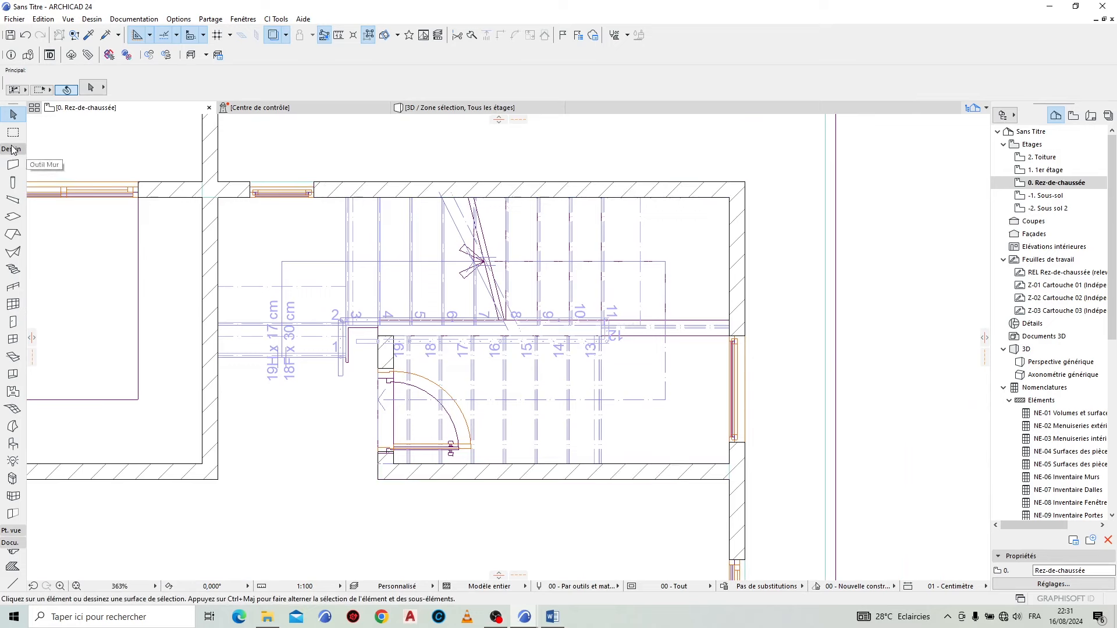
# Step: Draw a horizontal section line about 667 cm long through the first stair flight, looking towards the second flight, and open its section view
pyautogui.click(12, 149)
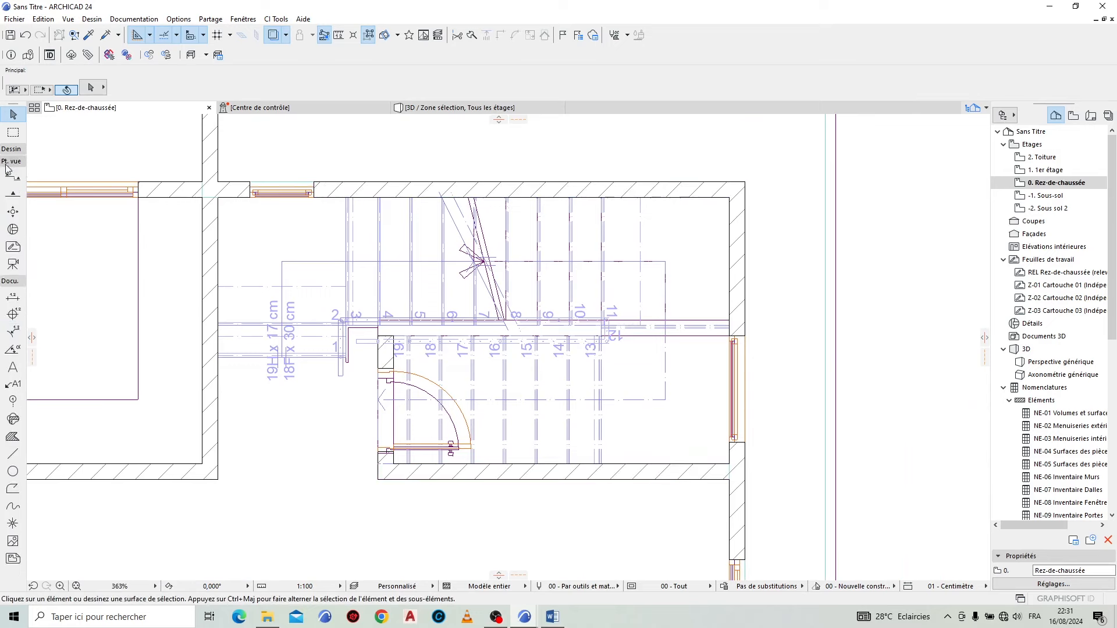
pyautogui.click(9, 195)
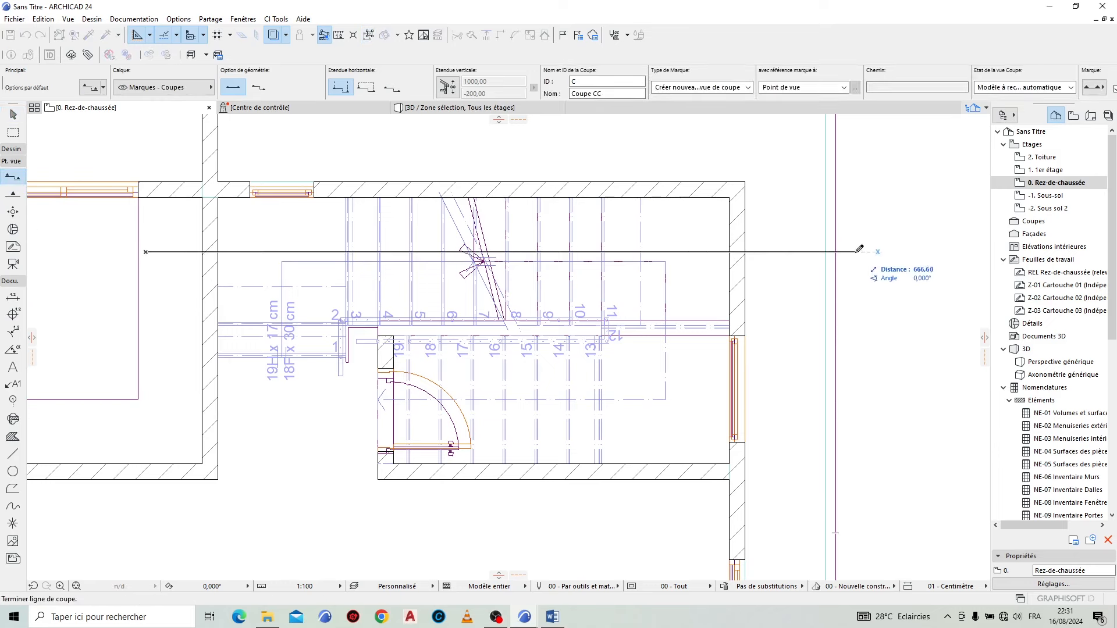
pyautogui.click(863, 305)
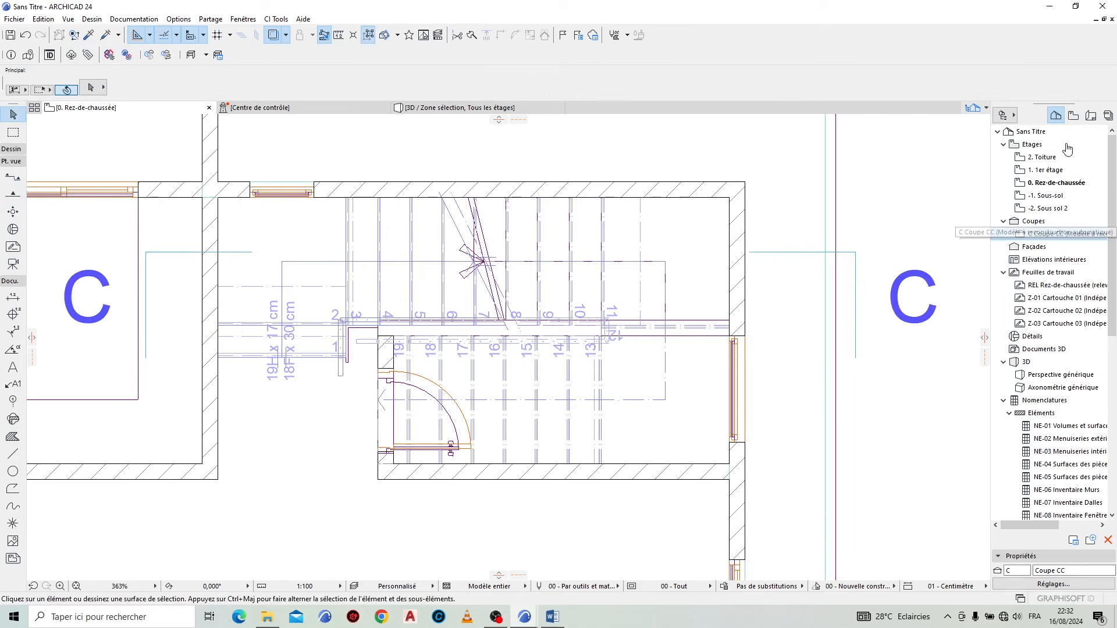
pyautogui.doubleClick(1053, 236)
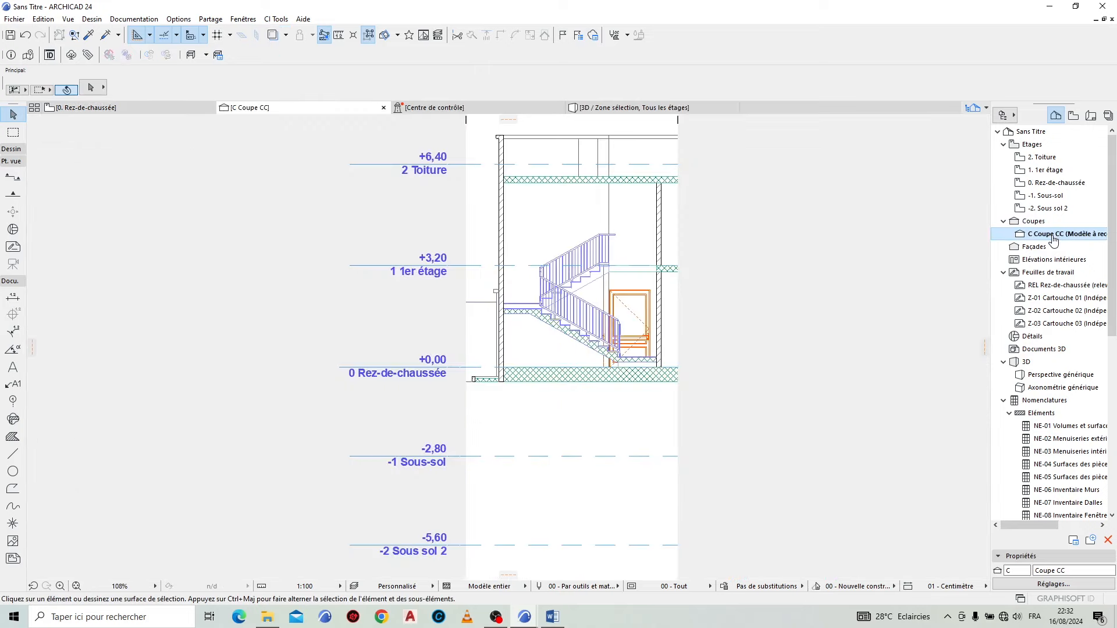
# Step: Start a polygonal morph outline in the section at the landing's underside, running down the outer wall to the floor and across beneath the first flight
pyautogui.scroll(5, 462, 424)
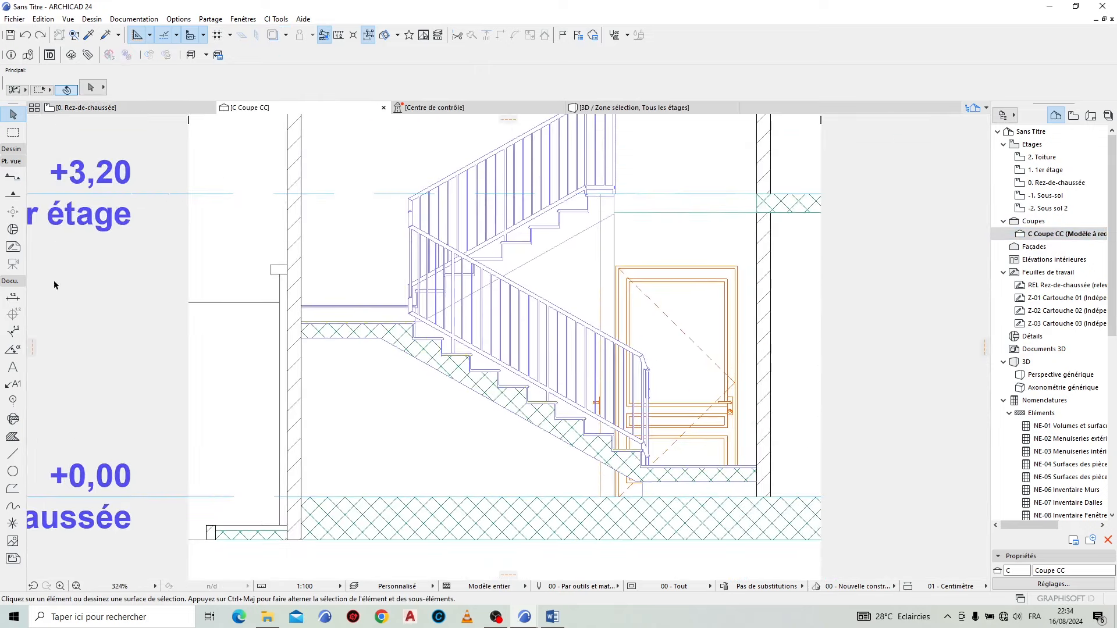
pyautogui.click(22, 152)
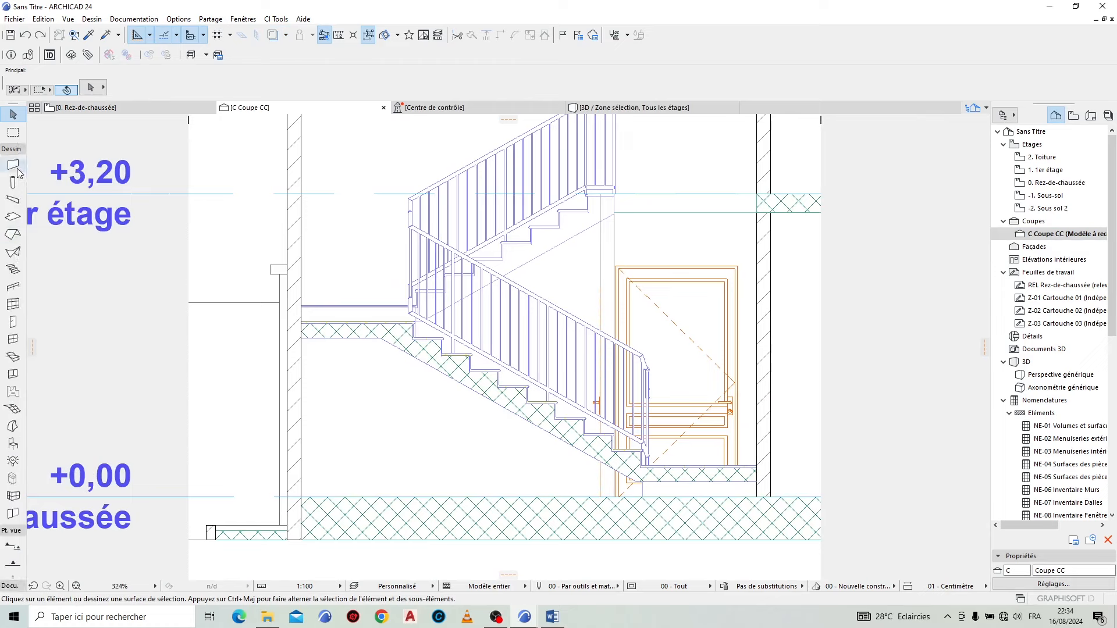
pyautogui.click(13, 427)
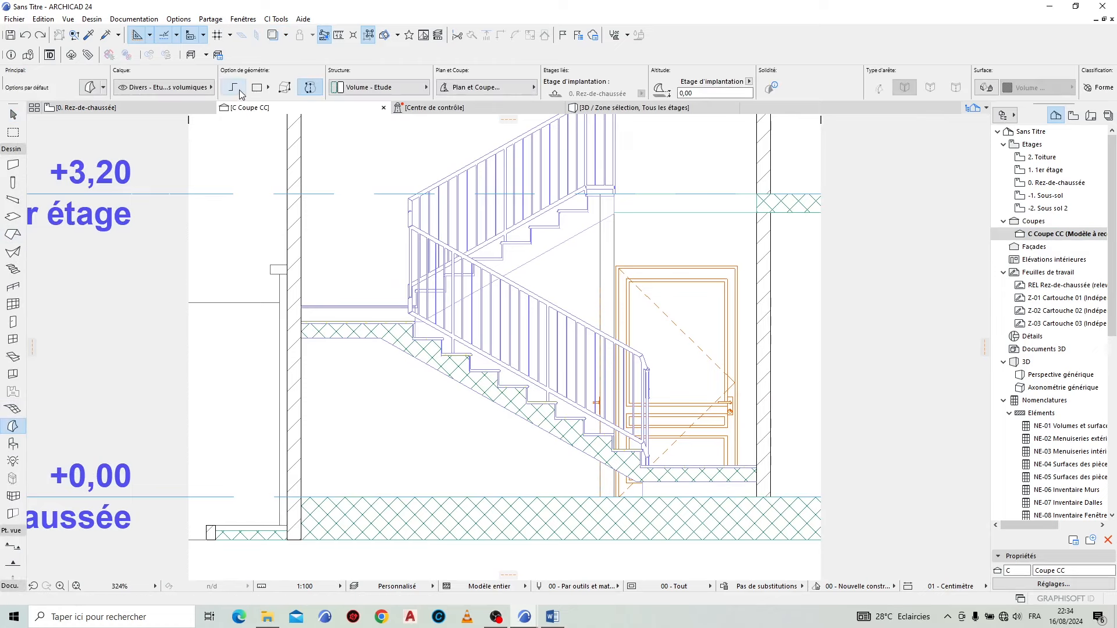
pyautogui.scroll(5, 322, 335)
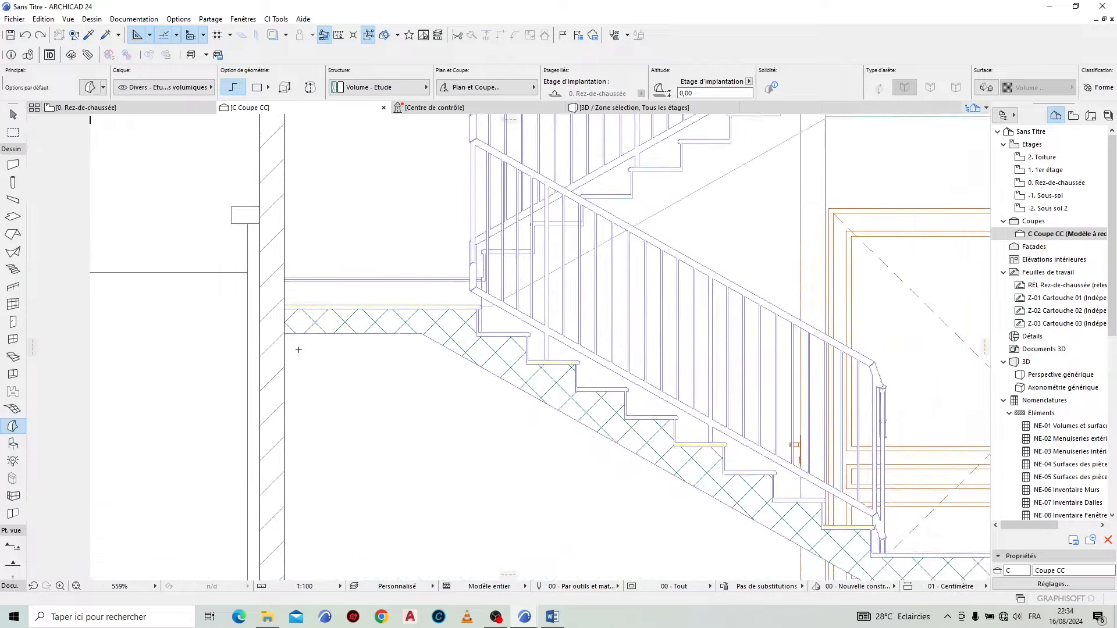
pyautogui.click(274, 322)
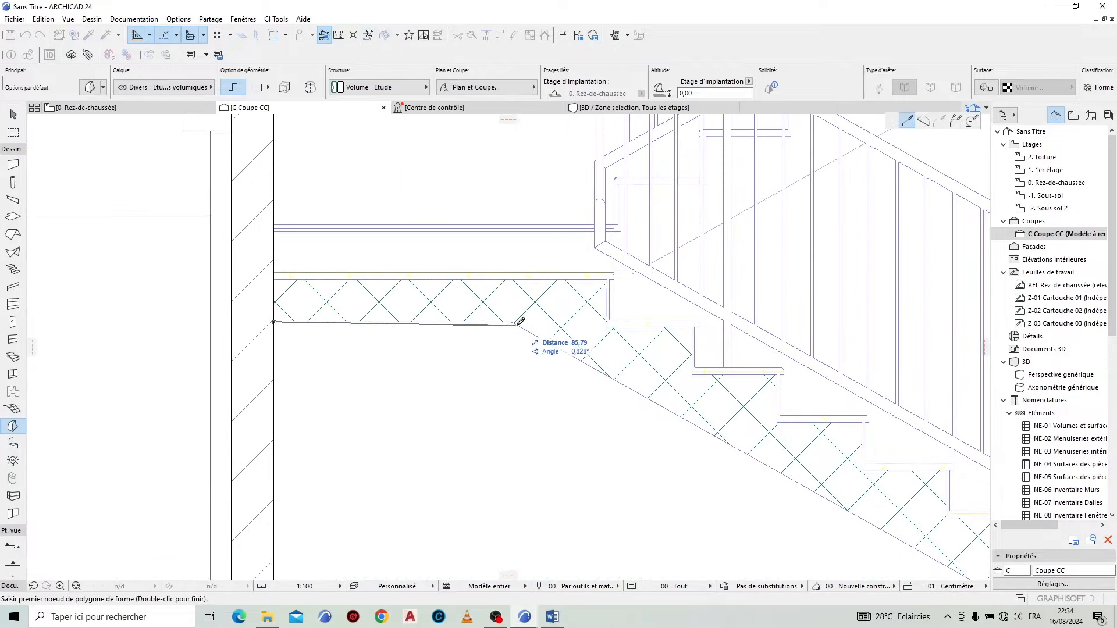
pyautogui.scroll(-4, 272, 227)
pyautogui.scroll(2, 268, 446)
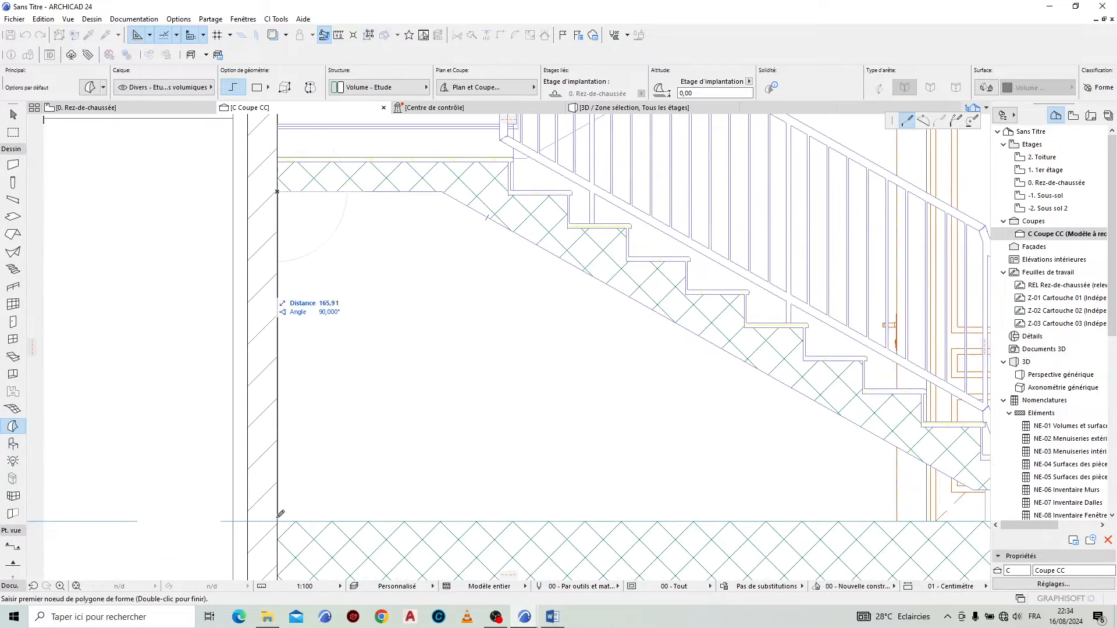
pyautogui.scroll(-3, 167, 477)
pyautogui.scroll(2, 530, 495)
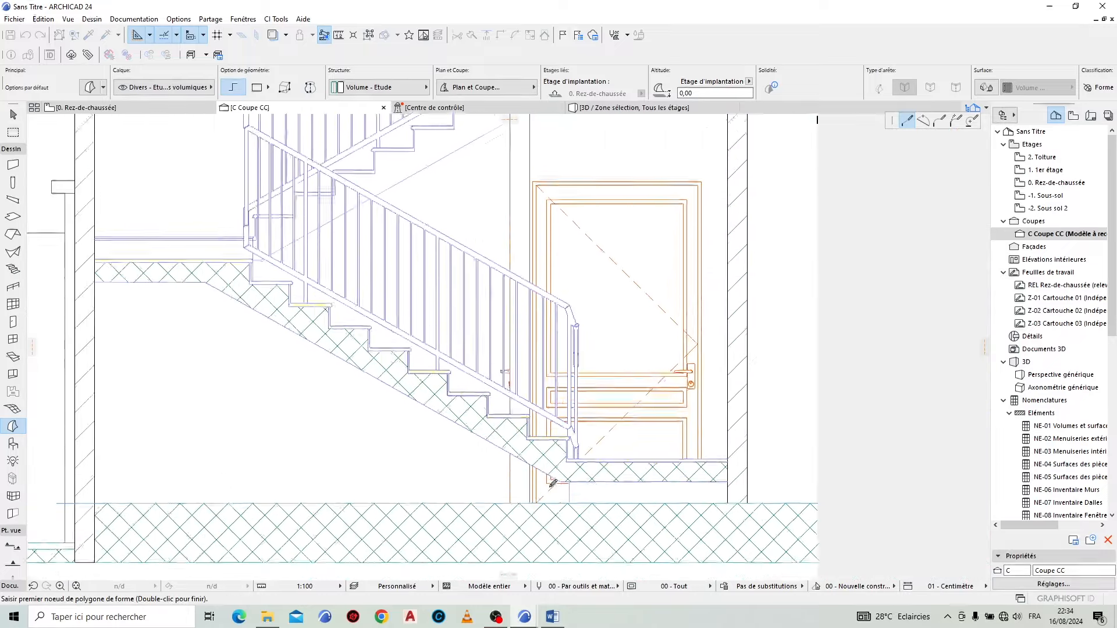
pyautogui.click(532, 499)
pyautogui.scroll(-2, 516, 444)
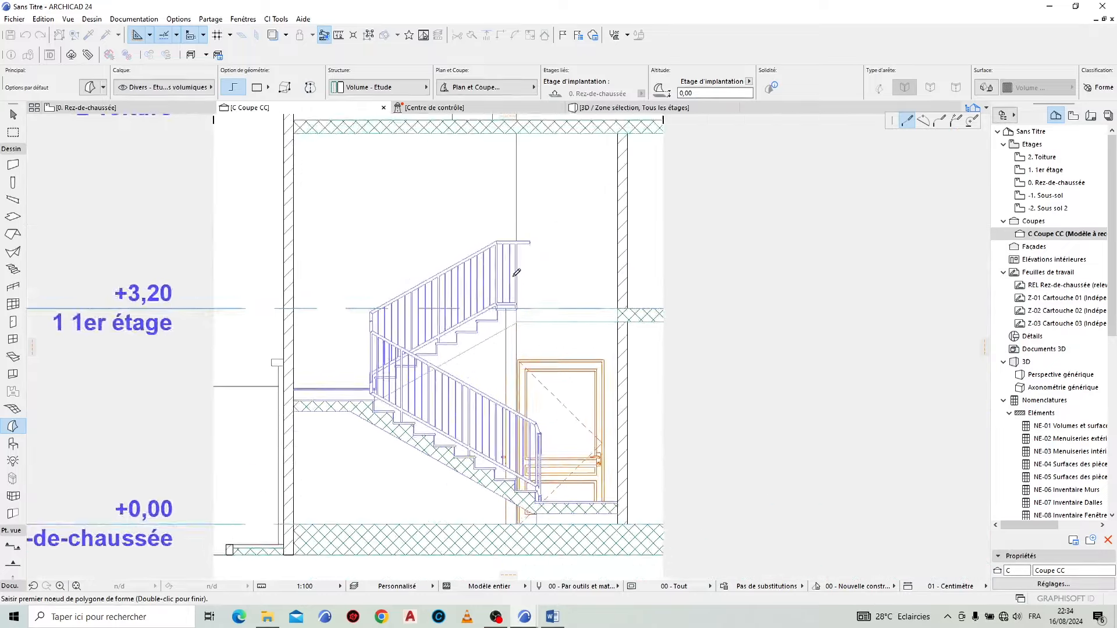
# Step: Continue the morph outline up to the second flight's upper end, follow its sloping underside to the landing, and close the outline
pyautogui.scroll(3, 519, 330)
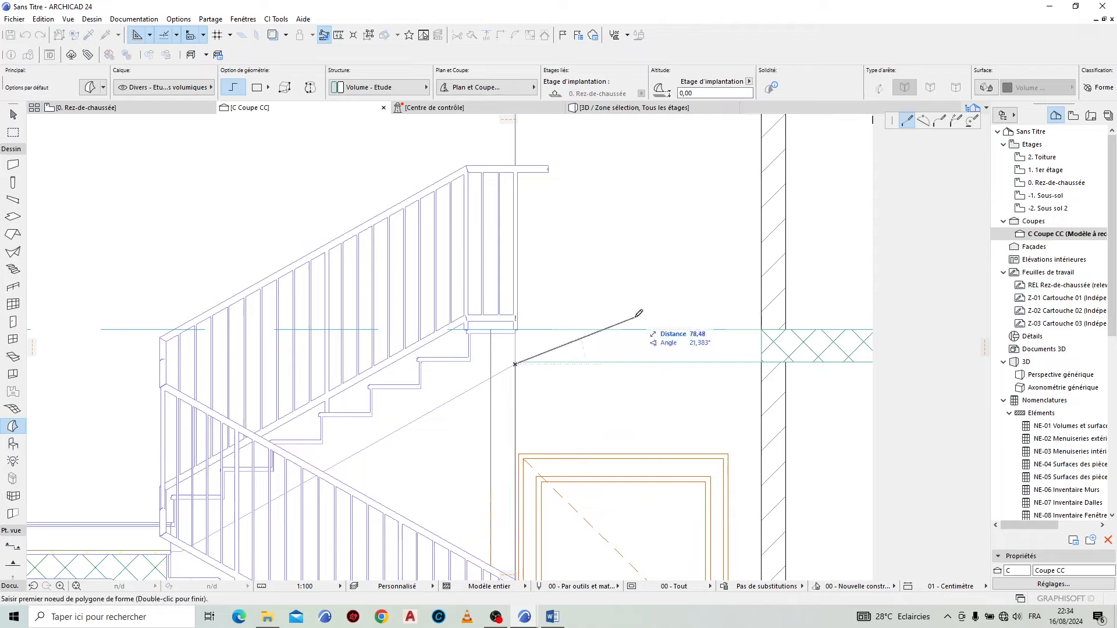
pyautogui.scroll(-2, 625, 312)
pyautogui.scroll(5, 550, 320)
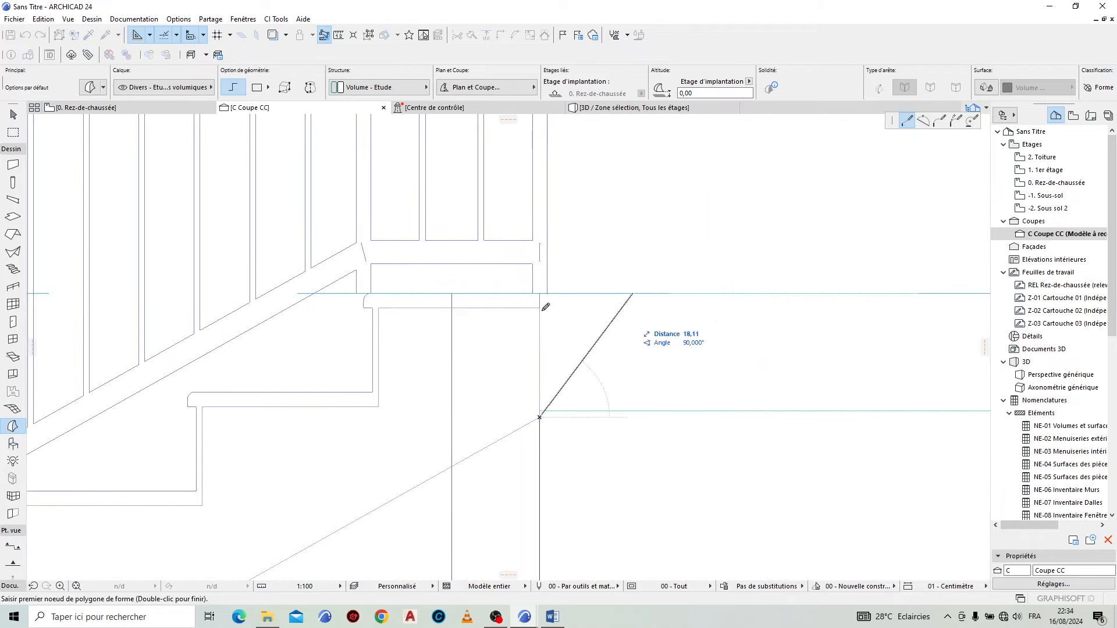
pyautogui.scroll(-3, 651, 323)
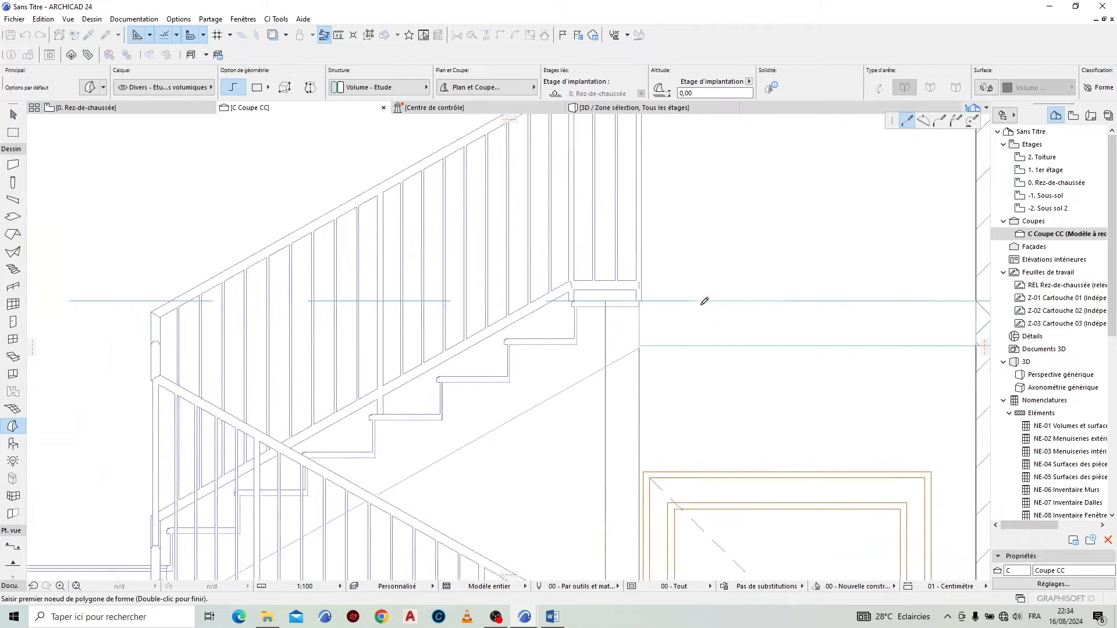
pyautogui.scroll(2, 663, 331)
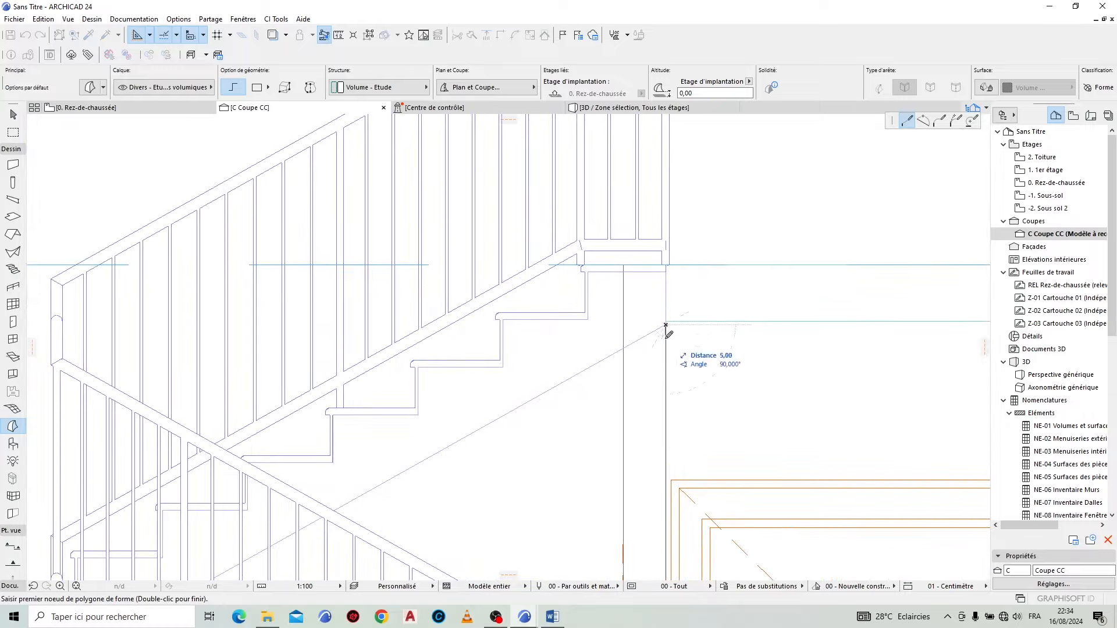
pyautogui.scroll(-3, 682, 270)
pyautogui.scroll(-1, 425, 386)
pyautogui.scroll(3, 494, 407)
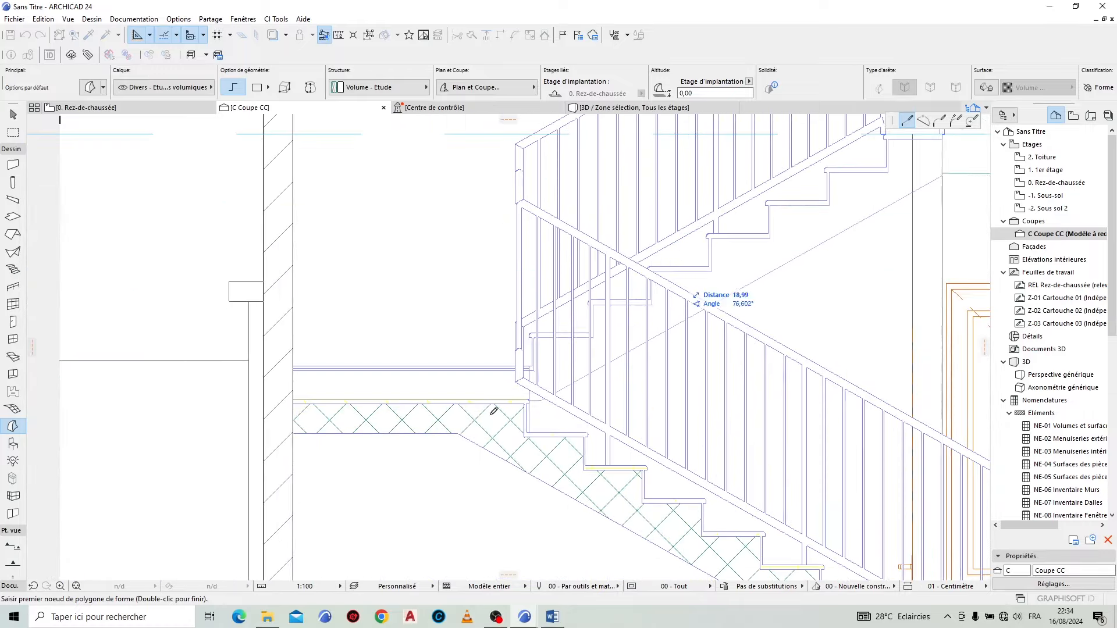
pyautogui.scroll(-3, 541, 349)
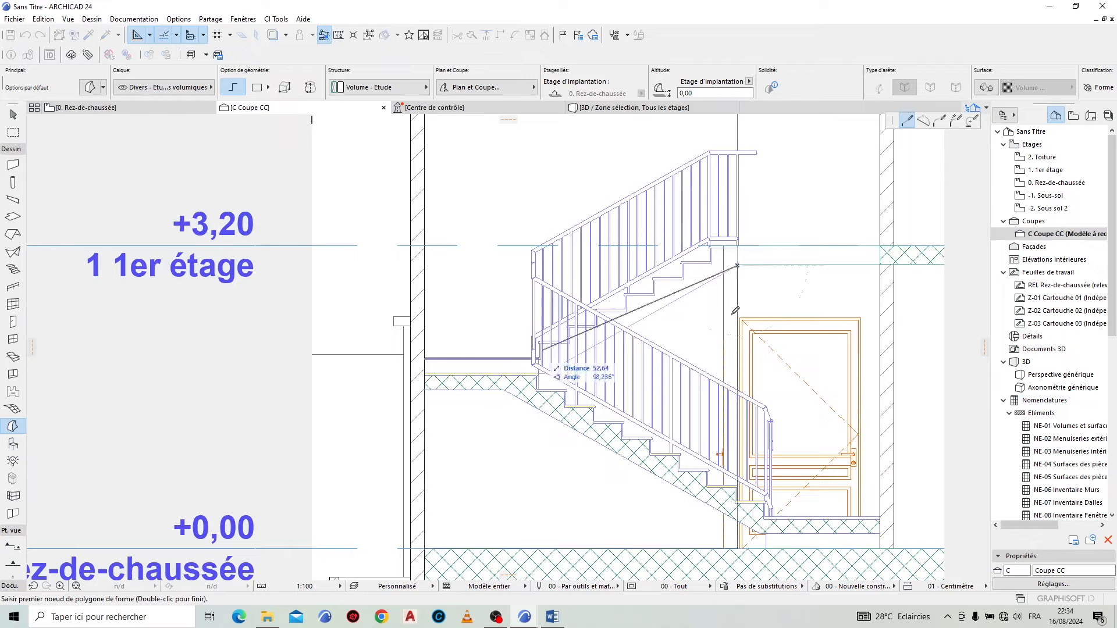
pyautogui.scroll(4, 601, 353)
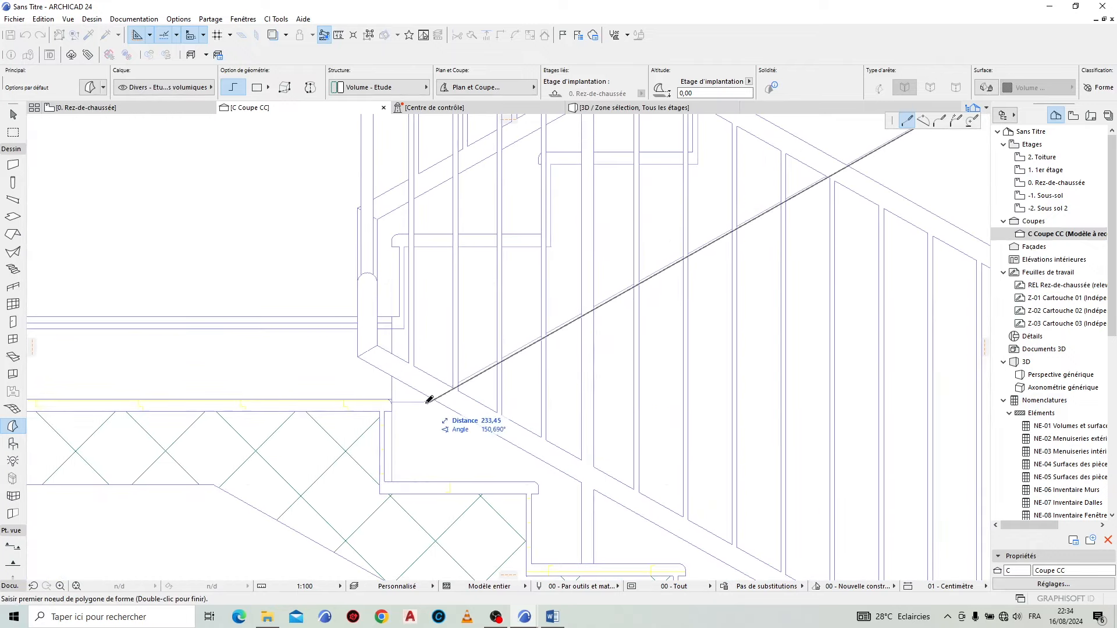
pyautogui.click(427, 399)
pyautogui.scroll(-2, 424, 391)
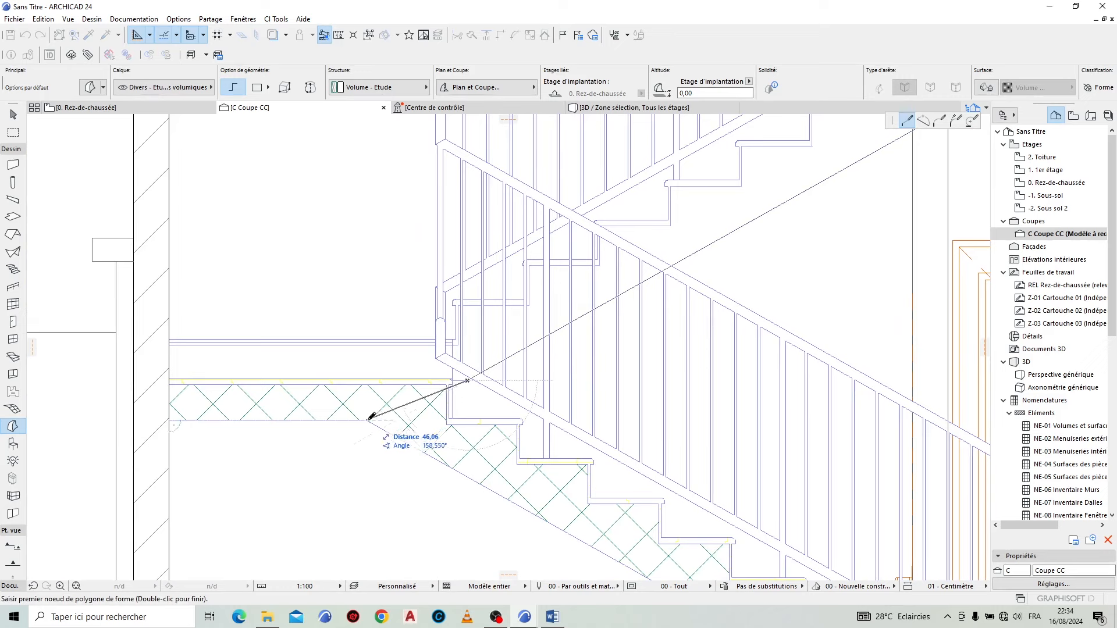
pyautogui.click(365, 419)
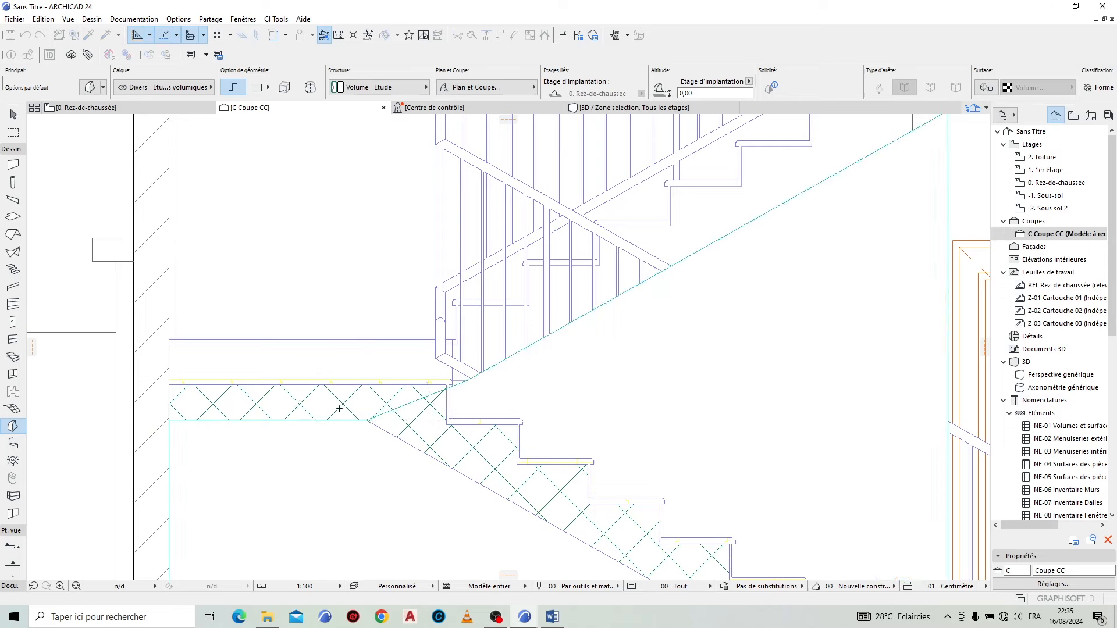
# Step: Extrude the stair-profile morph face perpendicularly by 15 cm in the 3D view
pyautogui.scroll(-5, 360, 427)
pyautogui.click(621, 108)
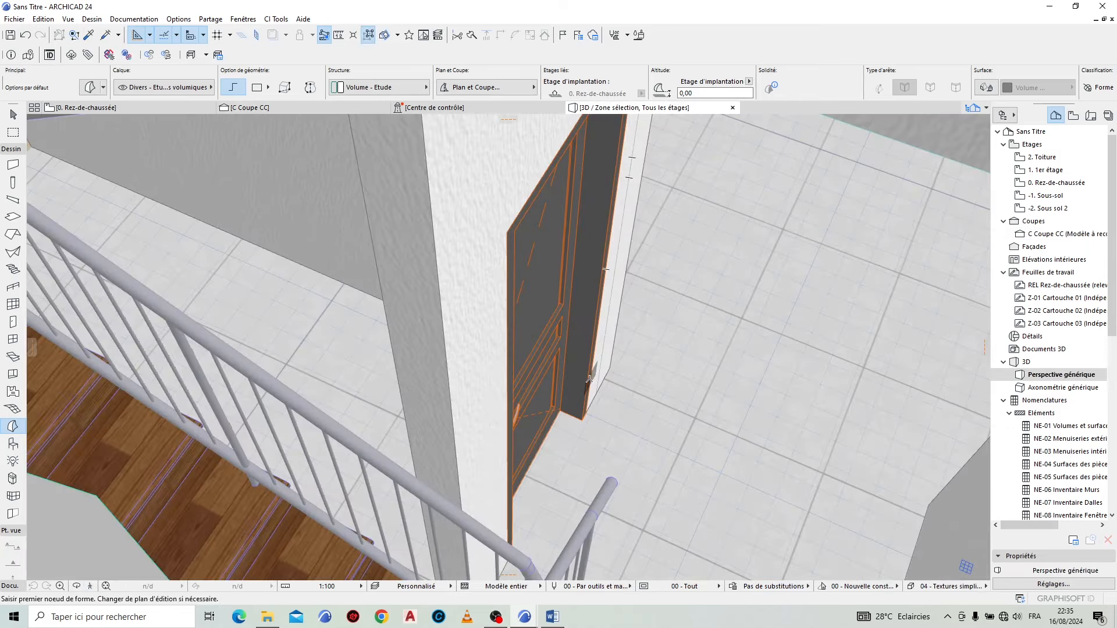
pyautogui.scroll(3, 589, 378)
pyautogui.scroll(-3, 574, 364)
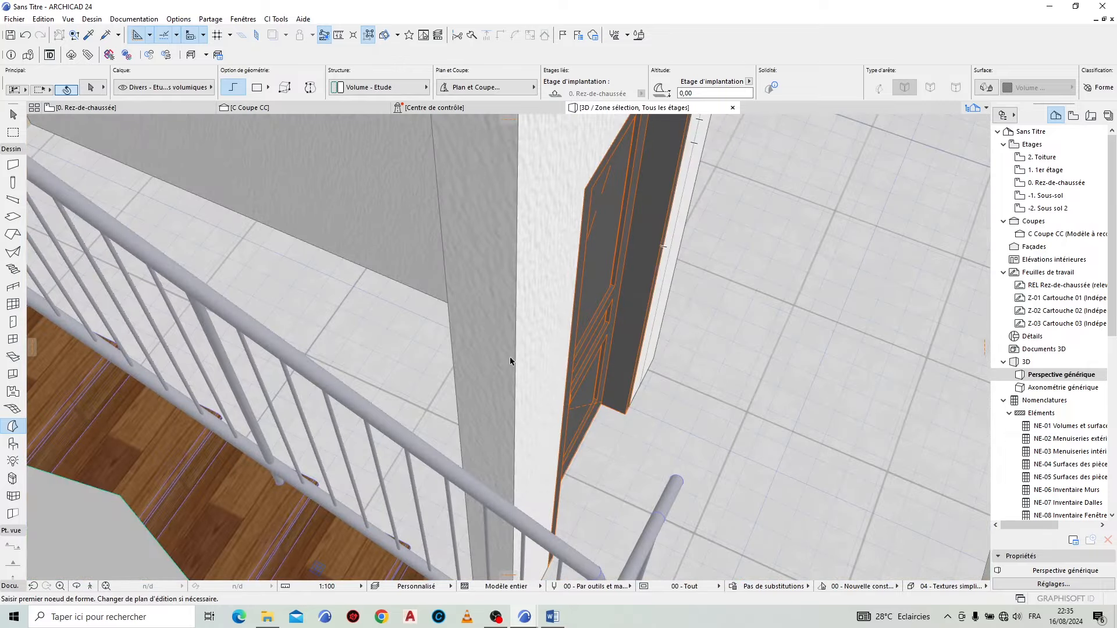
pyautogui.keyDown('shift'); pyautogui.click(138, 523); pyautogui.keyUp('shift')
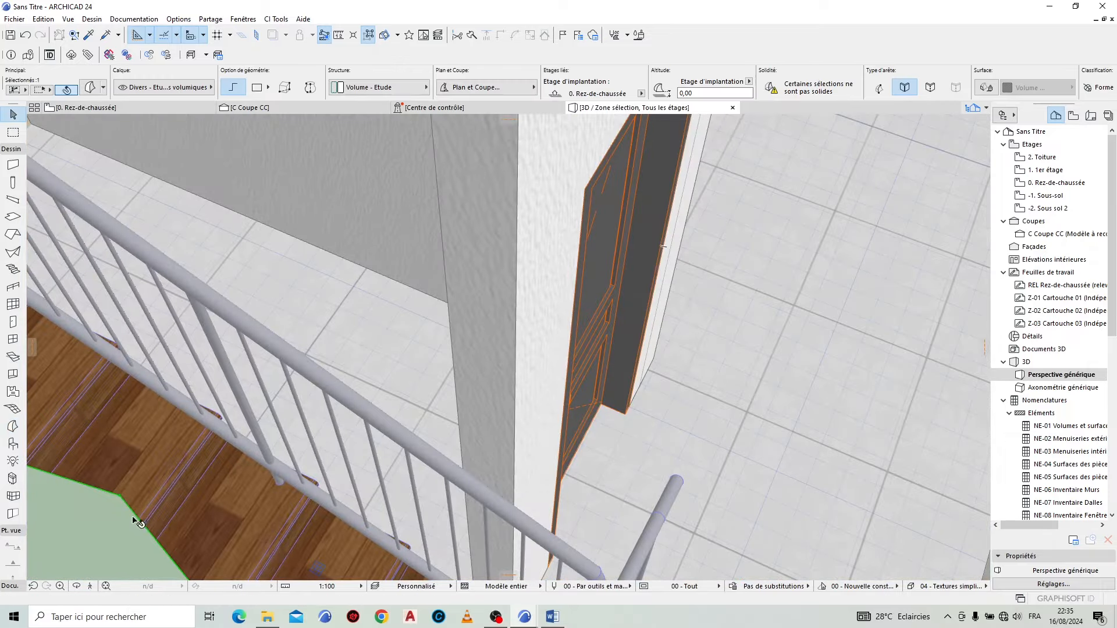
pyautogui.click(108, 532)
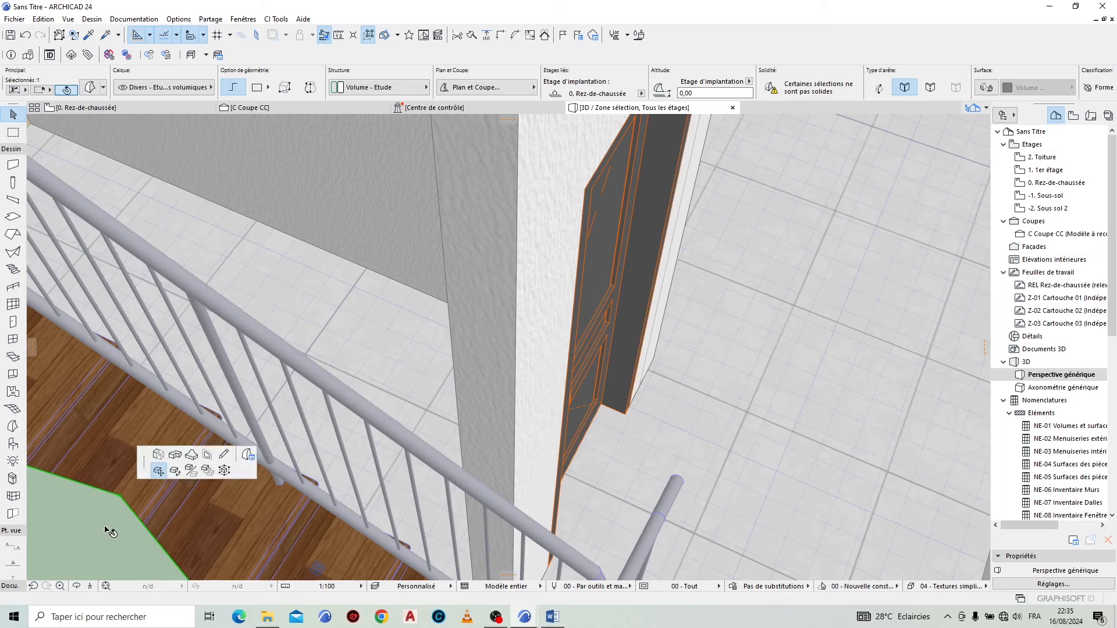
pyautogui.click(153, 457)
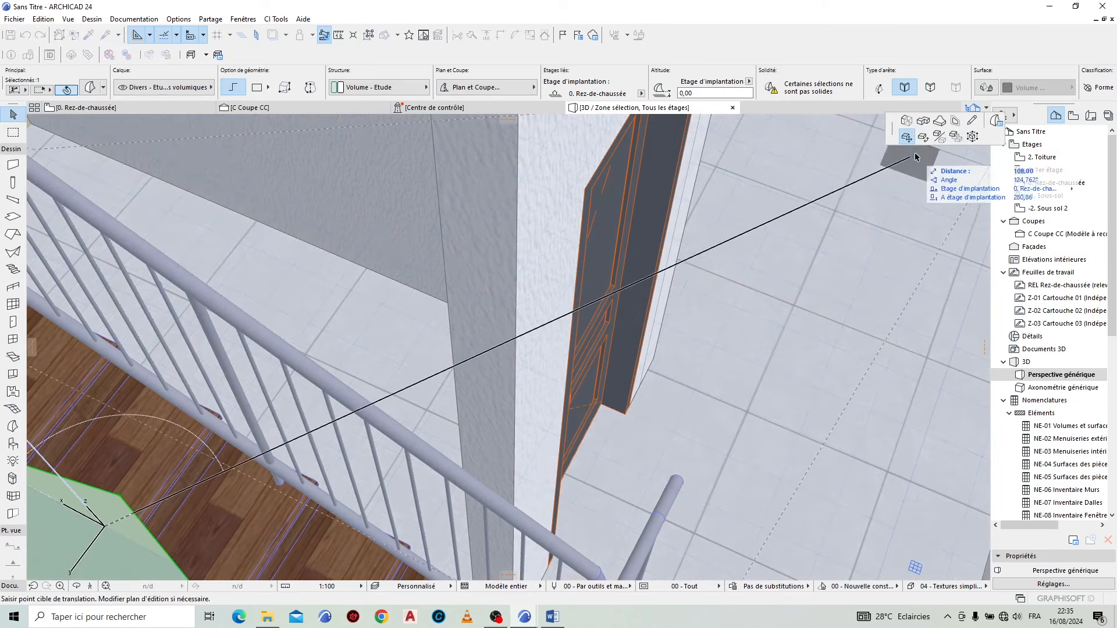
pyautogui.click(906, 121)
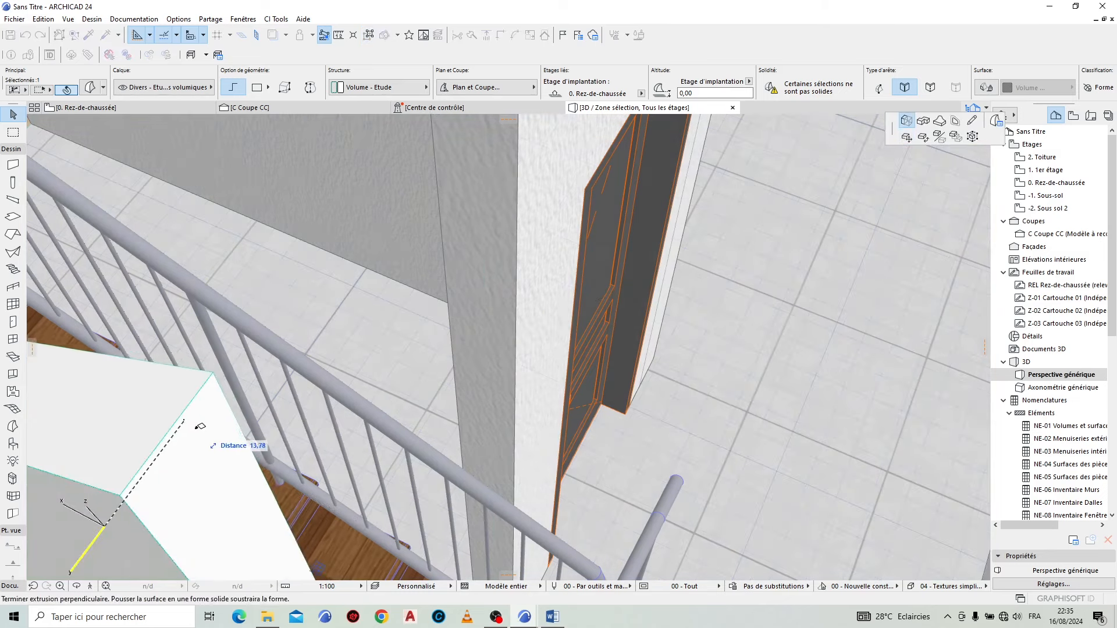
pyautogui.write('15')
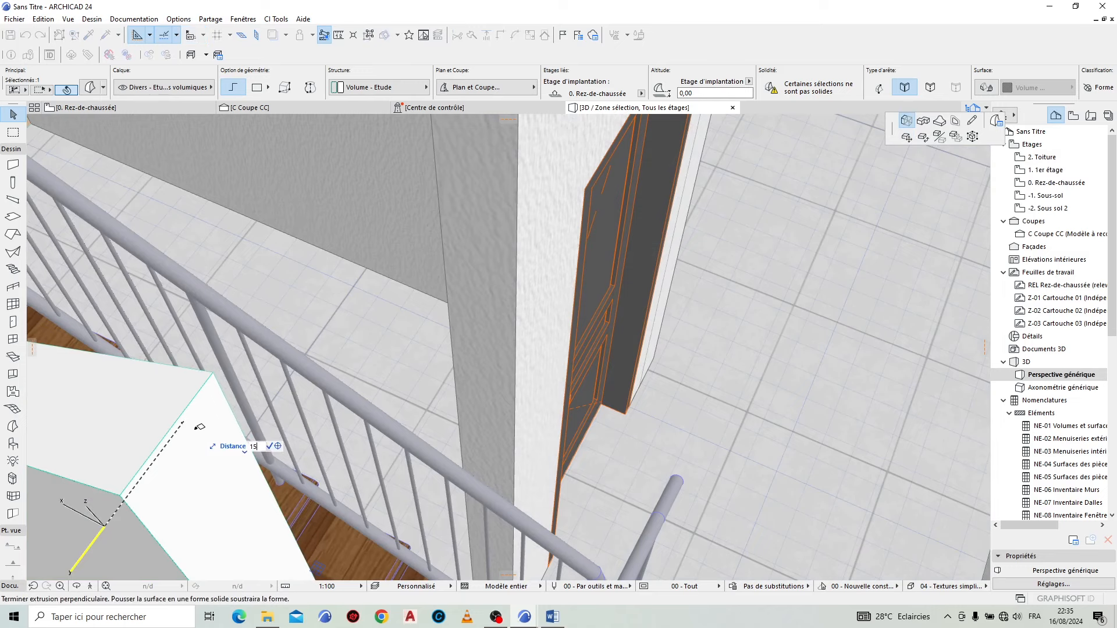
pyautogui.press('Return')
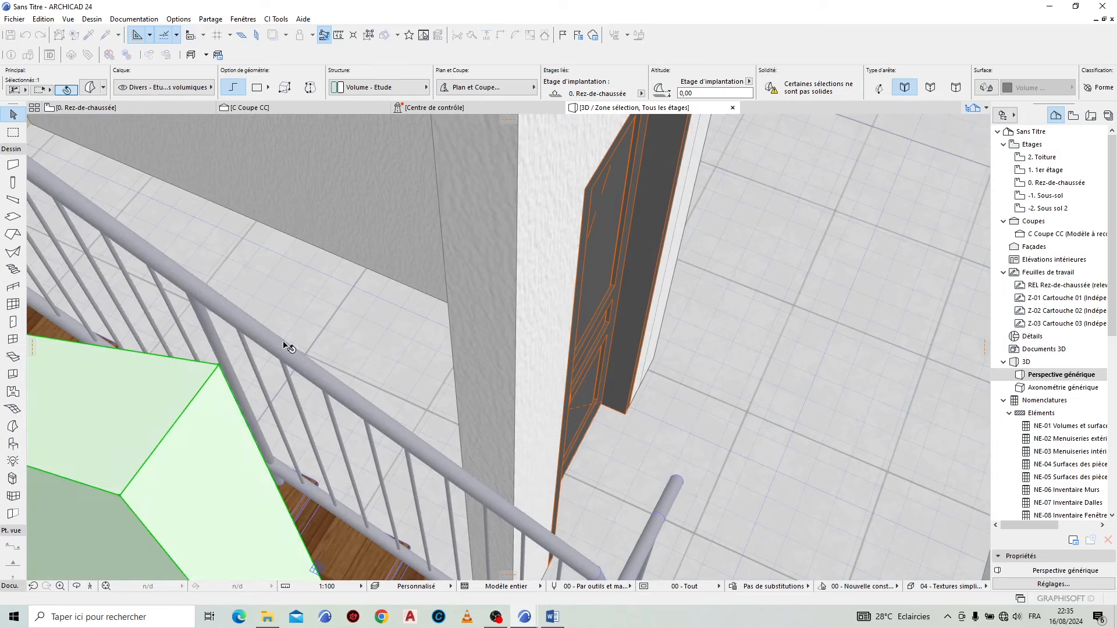
# Step: Move the extruded morph on the Rez-de-chaussée plan from the section line into the gap between the two flights, against the outer wall
pyautogui.click(168, 110)
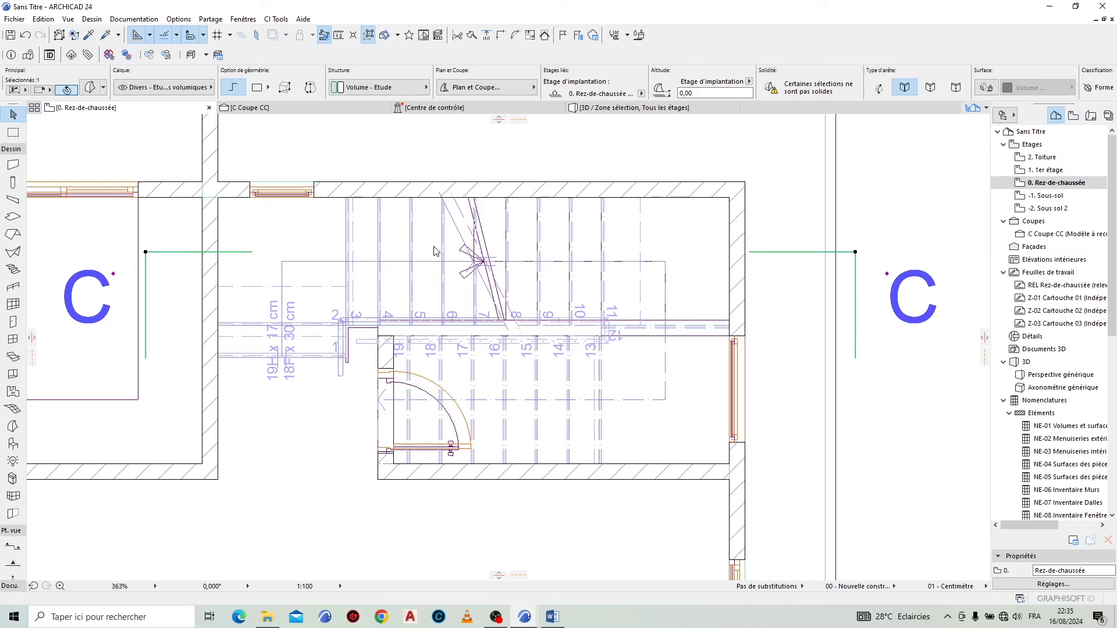
pyautogui.click(792, 351)
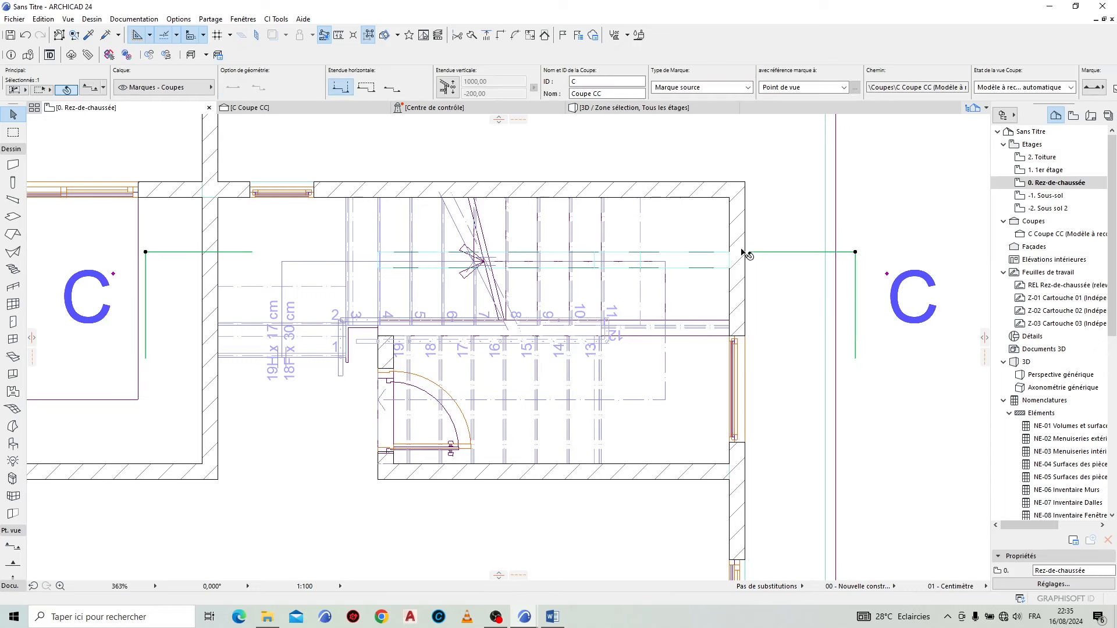
pyautogui.scroll(8, 739, 257)
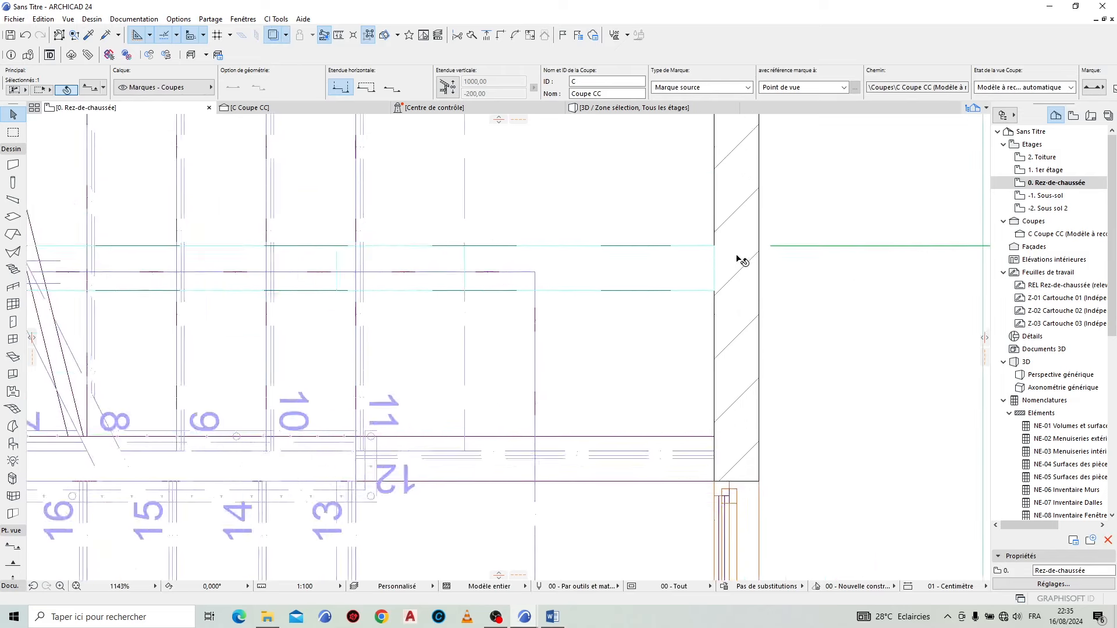
pyautogui.click(687, 335)
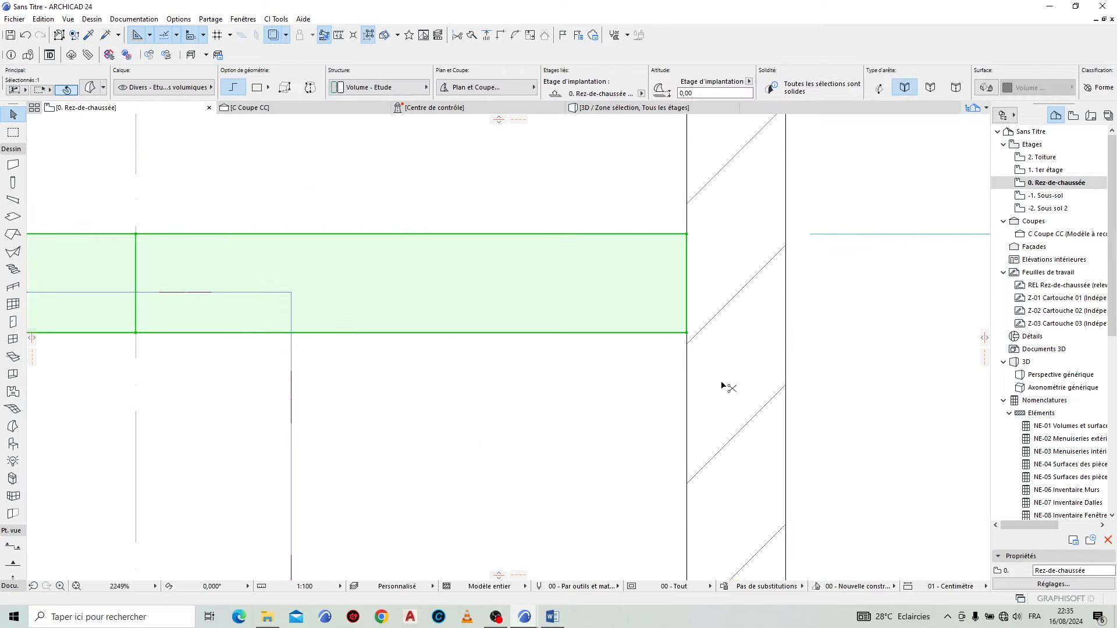
pyautogui.click(689, 235)
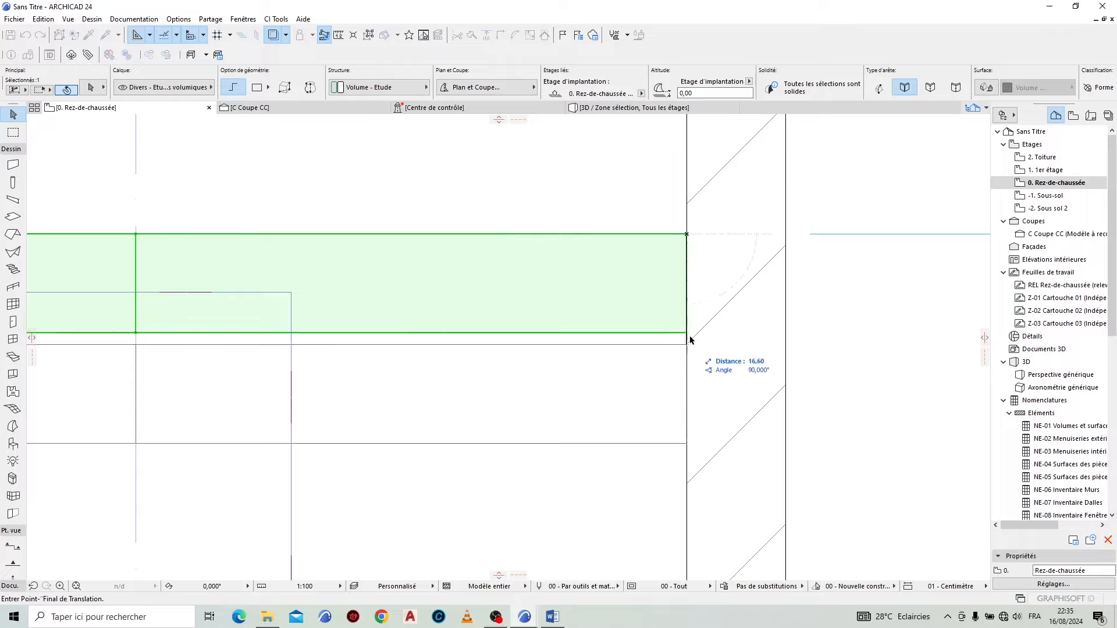
pyautogui.scroll(-10, 712, 238)
pyautogui.scroll(8, 713, 265)
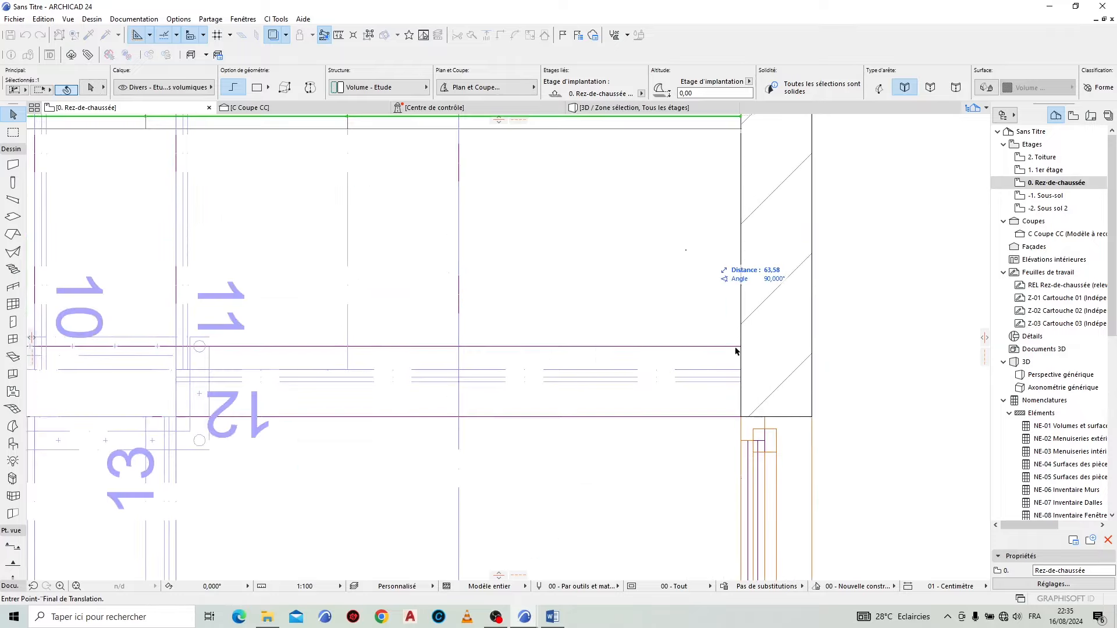
pyautogui.click(742, 349)
pyautogui.scroll(-8, 594, 377)
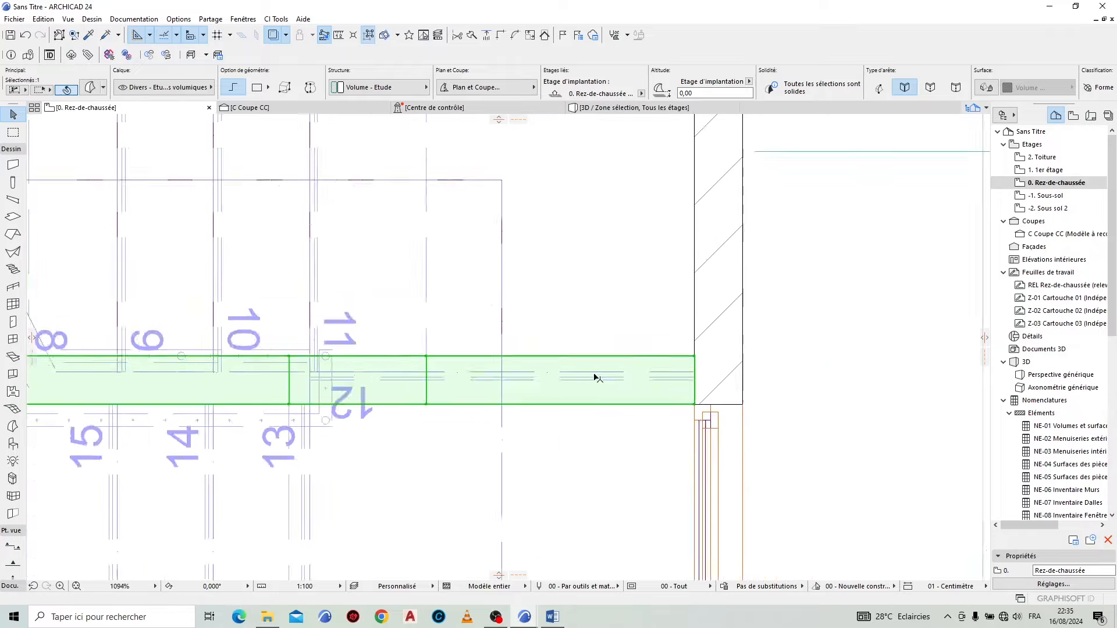
pyautogui.click(764, 201)
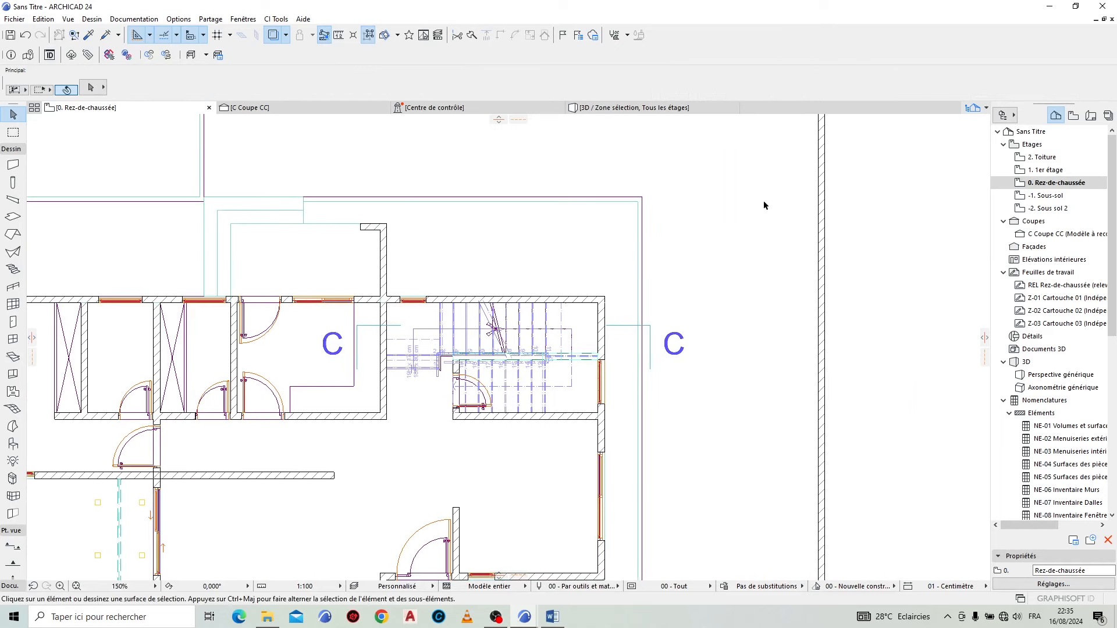
# Step: Display only the stairwell area of the Rez-de-chaussée in 3D by framing it with a rectangular selection zone
pyautogui.click(11, 134)
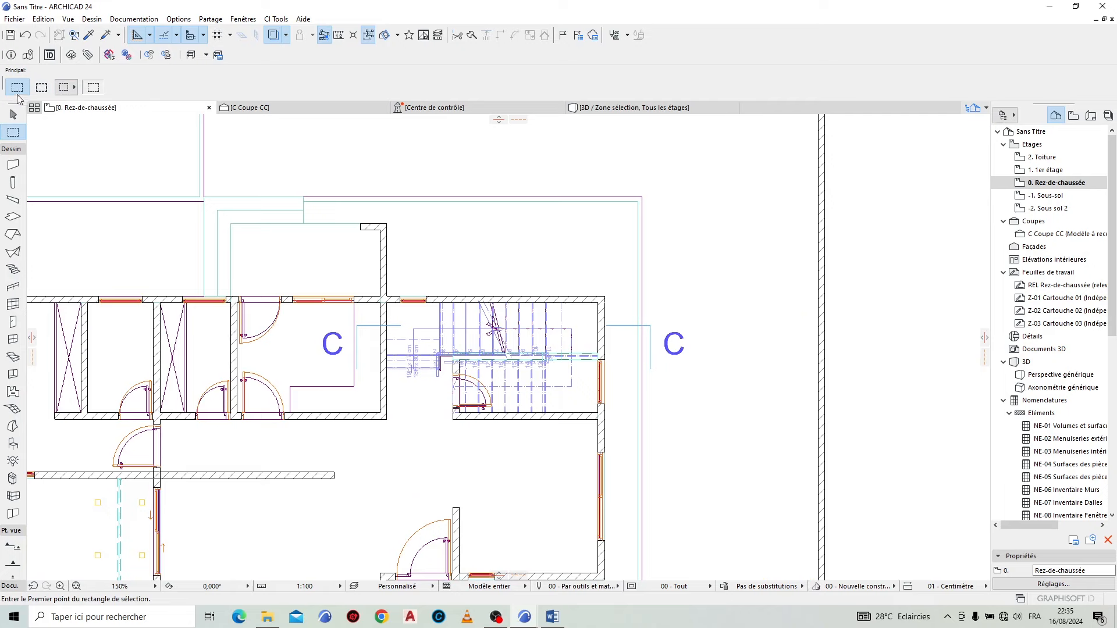
pyautogui.click(702, 483)
pyautogui.rightClick(748, 349)
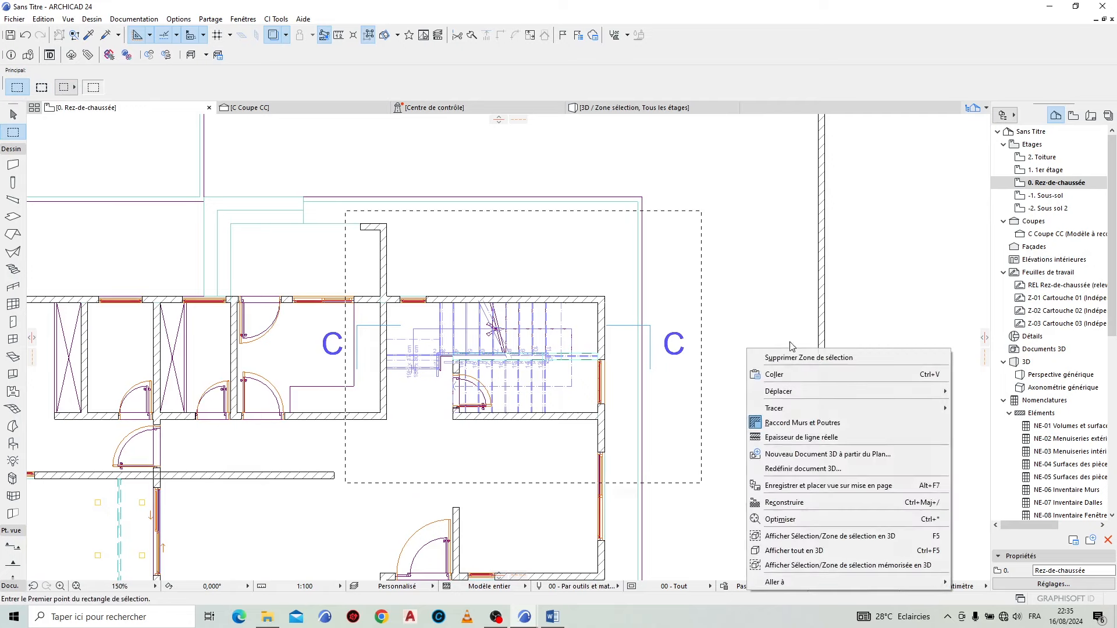
pyautogui.click(826, 535)
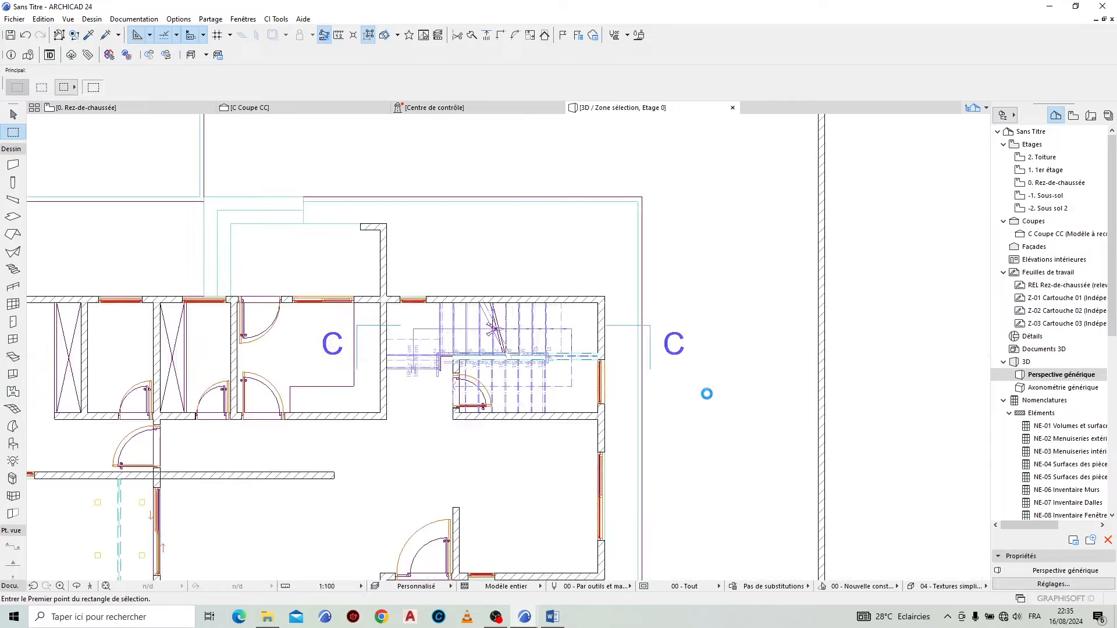
# Step: Move the stair-profile morph 15 cm sideways in 3D so it aligns with the wall beneath the second flight
pyautogui.scroll(-5, 659, 409)
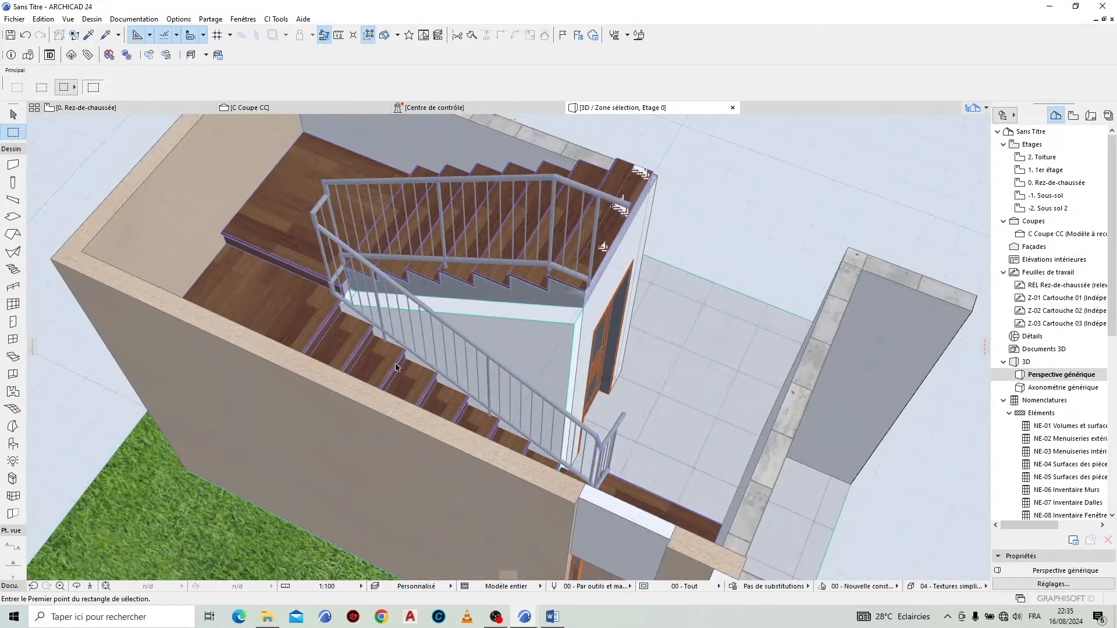
pyautogui.keyDown('shift'); pyautogui.moveTo(396, 367); pyautogui.dragTo(280, 319, button='middle'); pyautogui.keyUp('shift')
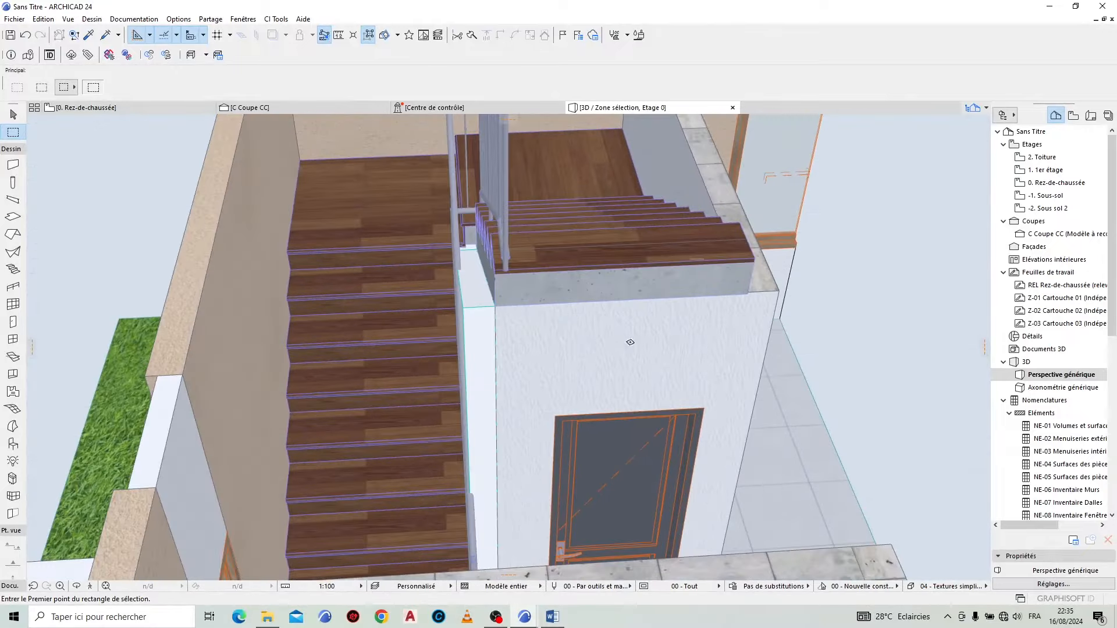
pyautogui.scroll(8, 494, 325)
pyautogui.click(431, 298)
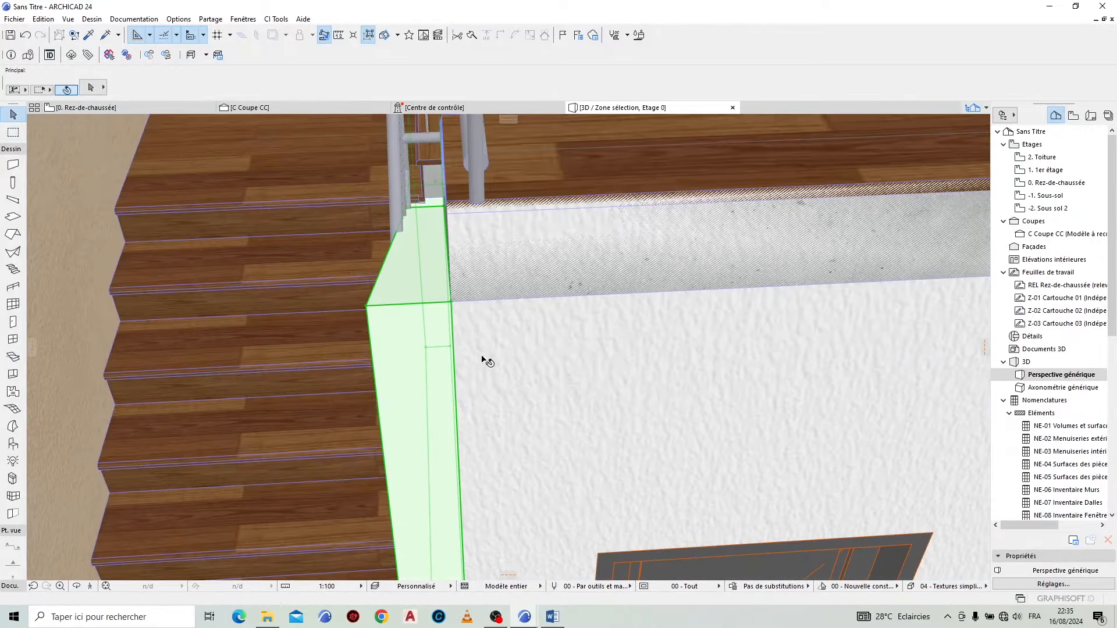
pyautogui.click(366, 305)
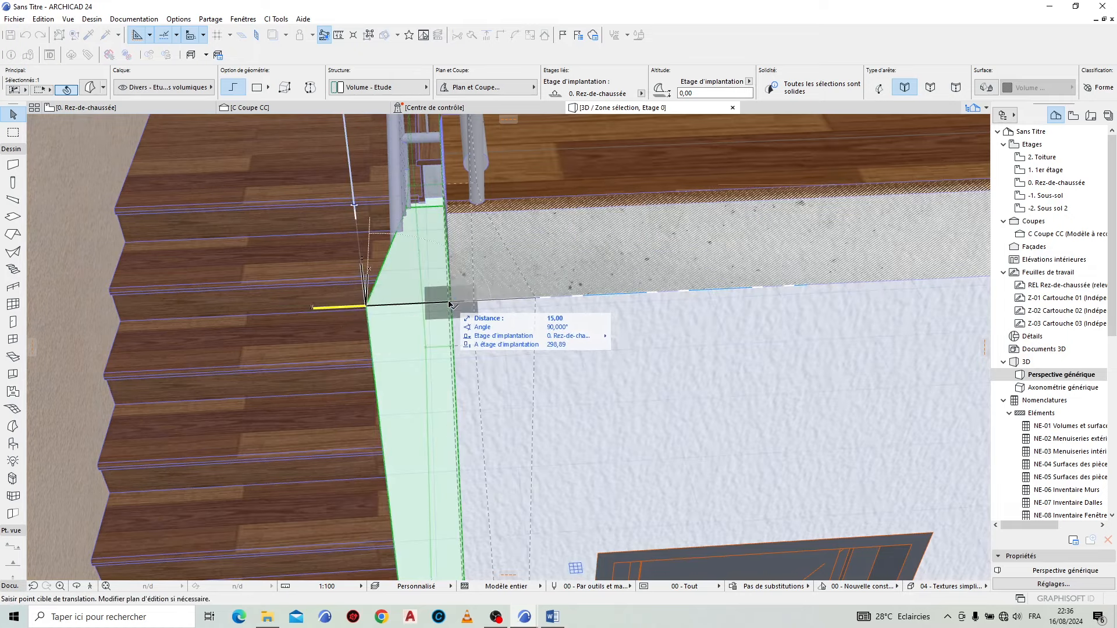
pyautogui.click(449, 303)
pyautogui.press('Escape')
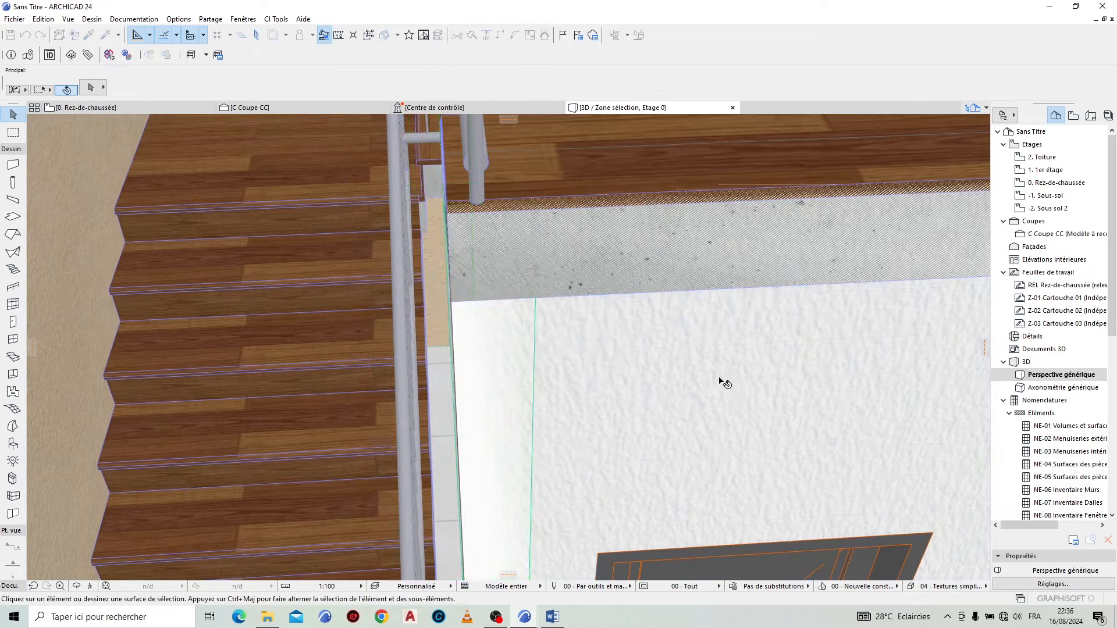
# Step: Examine the staircase and its dividing wall, and display the entire model in 3D to review the villa's facades
pyautogui.scroll(-6, 723, 382)
pyautogui.keyDown('shift'); pyautogui.moveTo(409, 374); pyautogui.dragTo(1060, 416, button='middle'); pyautogui.keyUp('shift')
pyautogui.scroll(-2, 665, 414)
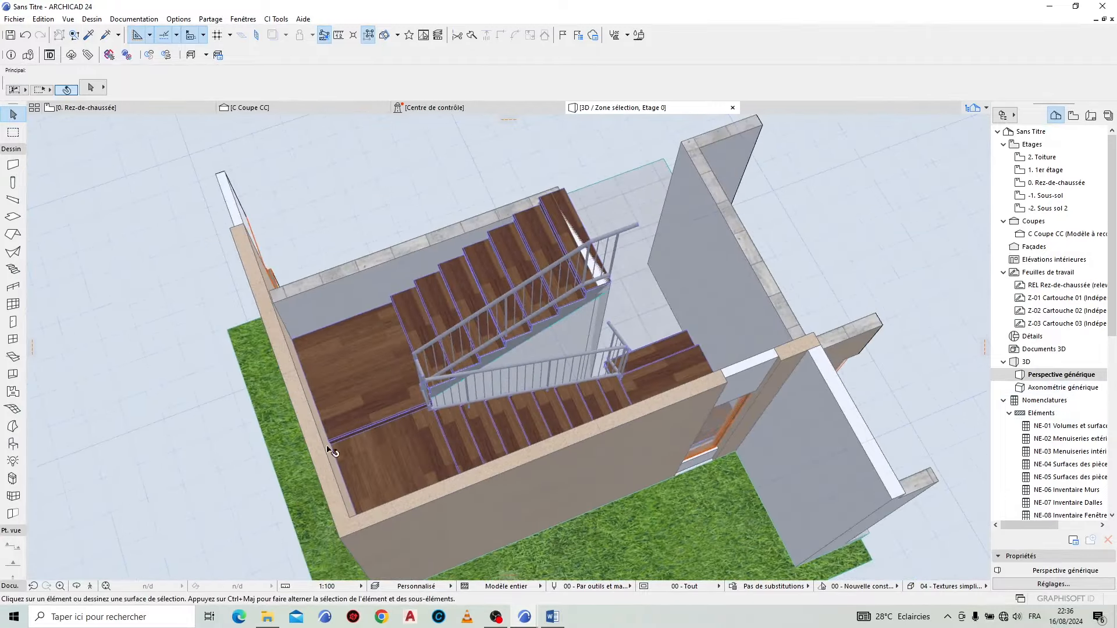
pyautogui.keyDown('shift'); pyautogui.moveTo(330, 449); pyautogui.dragTo(504, 469, button='middle'); pyautogui.keyUp('shift')
pyautogui.rightClick(673, 162)
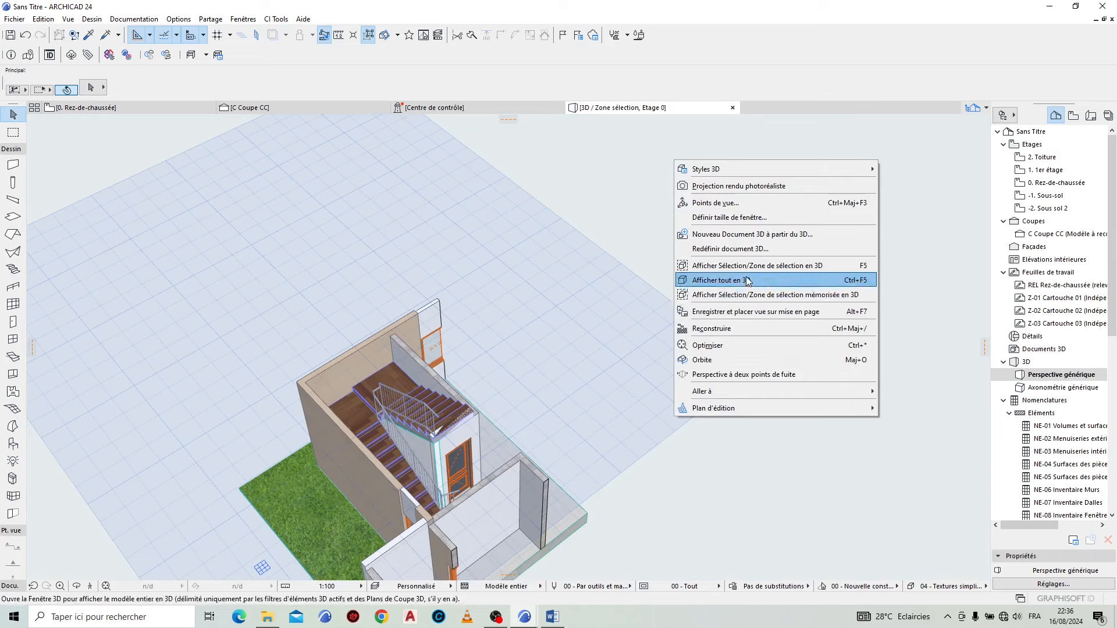
pyautogui.click(756, 278)
pyautogui.scroll(-6, 509, 299)
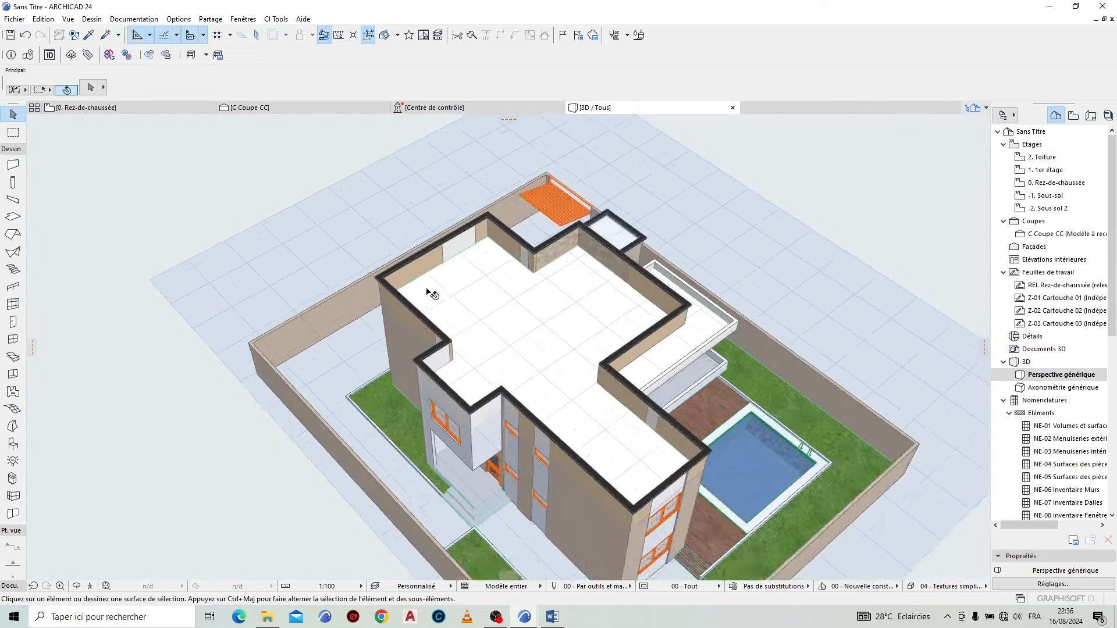
pyautogui.keyDown('shift'); pyautogui.moveTo(401, 293); pyautogui.dragTo(515, 334, button='middle'); pyautogui.keyUp('shift')
pyautogui.scroll(4, 566, 427)
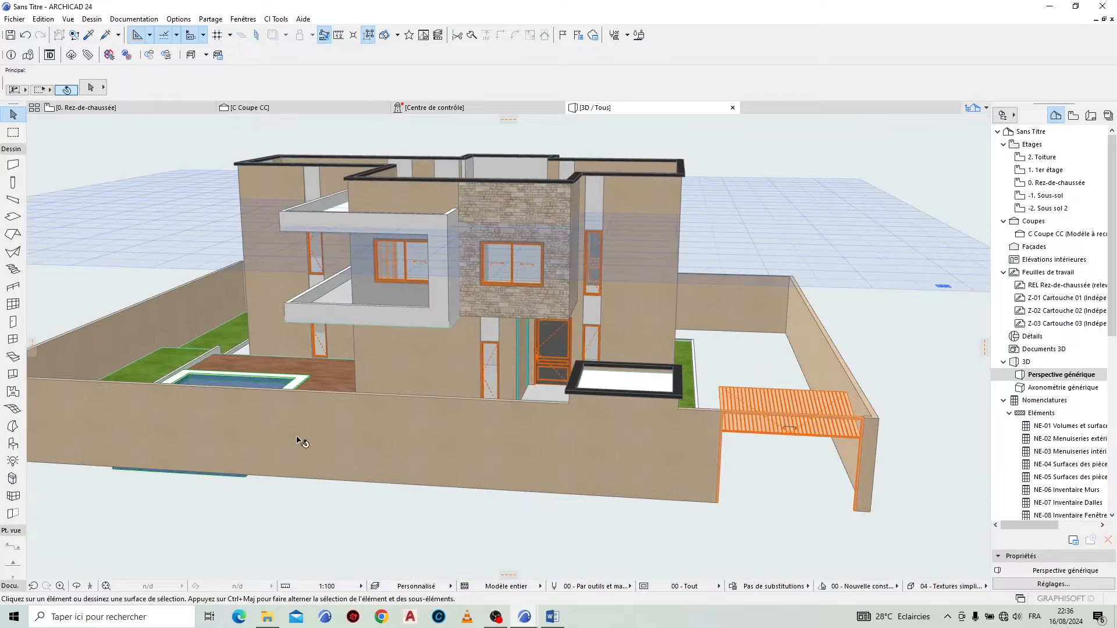
pyautogui.keyDown('shift'); pyautogui.moveTo(301, 441); pyautogui.dragTo(494, 500, button='middle'); pyautogui.keyUp('shift')
pyautogui.keyDown('shift'); pyautogui.moveTo(733, 368); pyautogui.dragTo(642, 405, button='middle'); pyautogui.keyUp('shift')
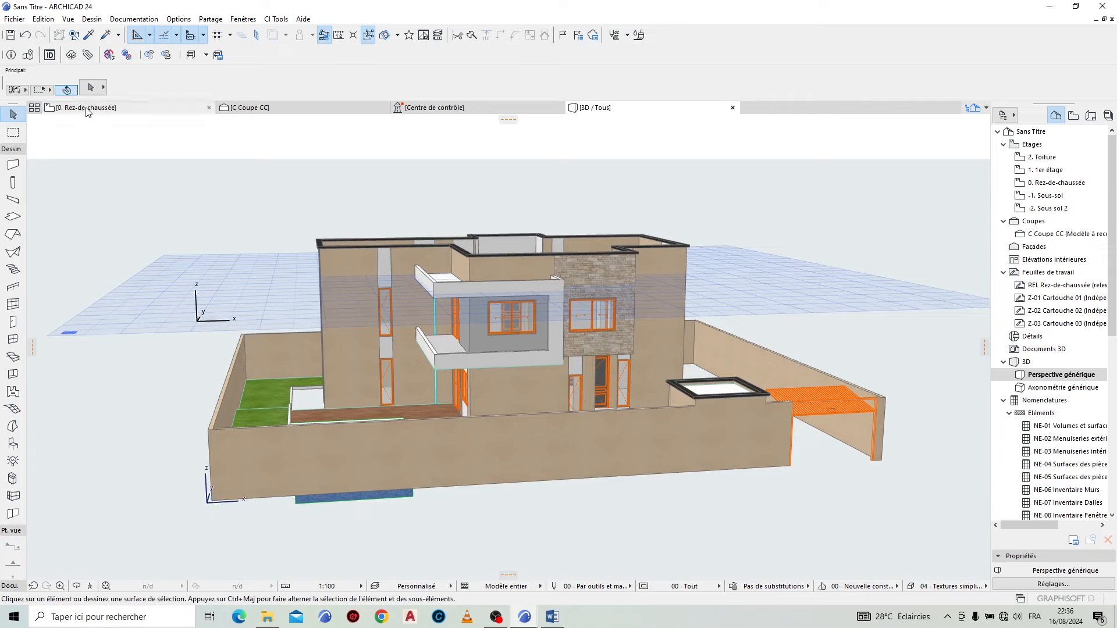
# Step: Pick up the settings of the existing Fenêtre 24, 100 x 60 cm with a 160 cm sill, on the Rez-de-chaussée plan
pyautogui.click(87, 108)
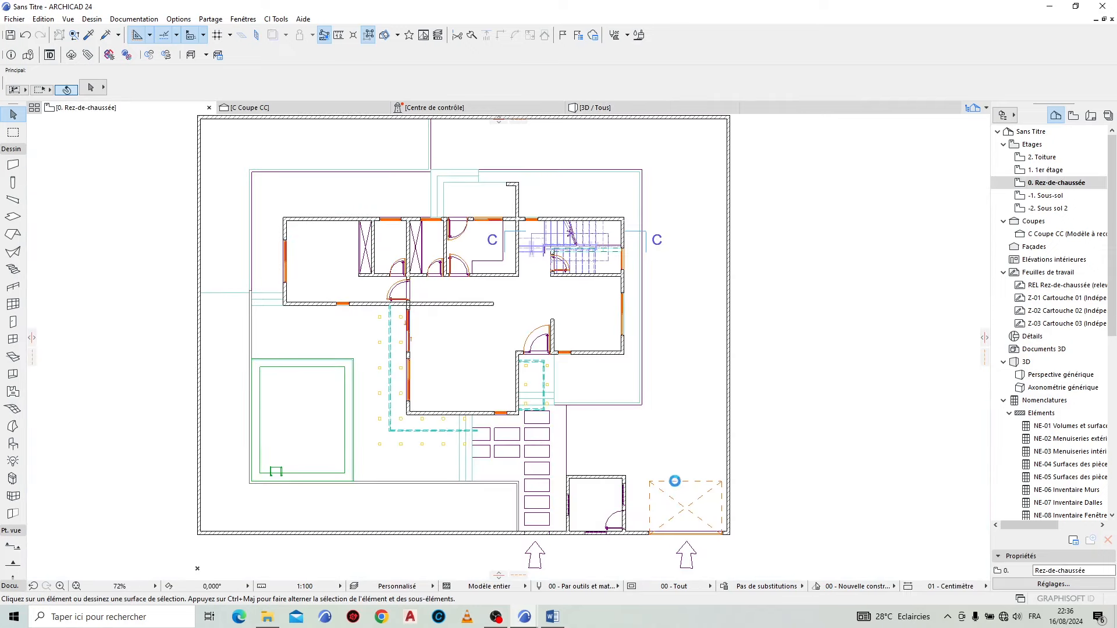
pyautogui.scroll(5, 635, 247)
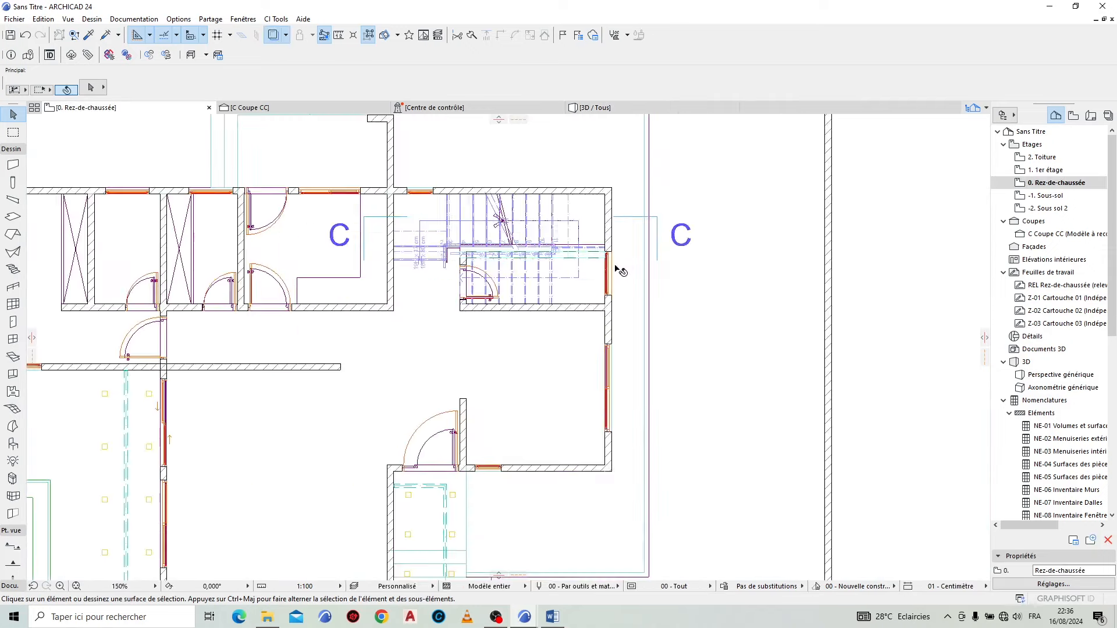
pyautogui.scroll(-3, 619, 274)
pyautogui.scroll(4, 374, 249)
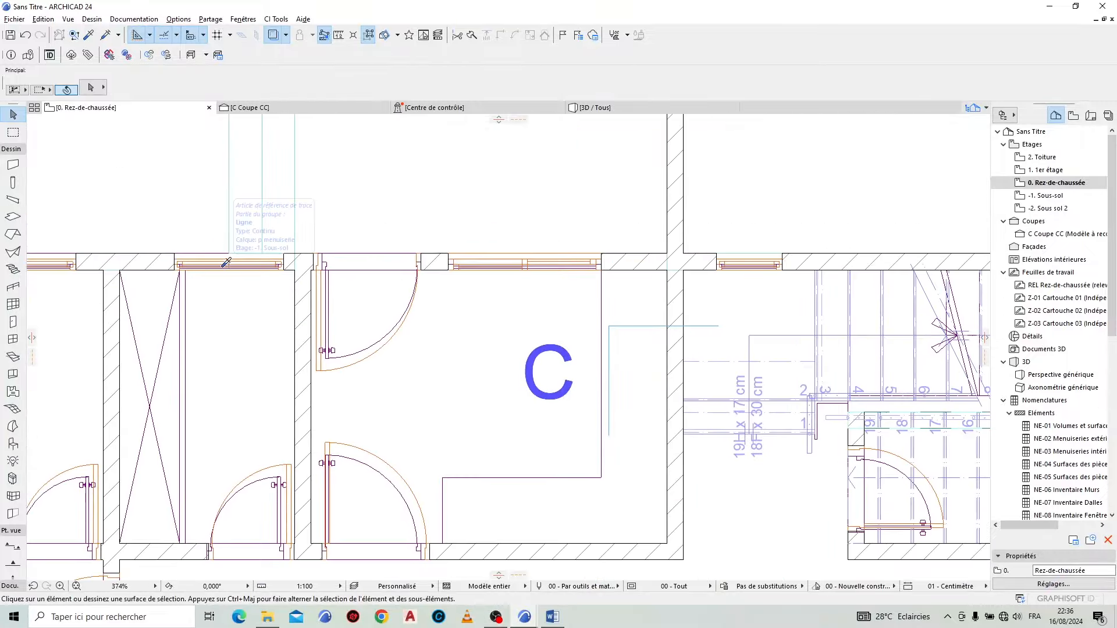
pyautogui.keyDown('alt'); pyautogui.click(226, 263); pyautogui.keyUp('alt')
pyautogui.scroll(4, 193, 267)
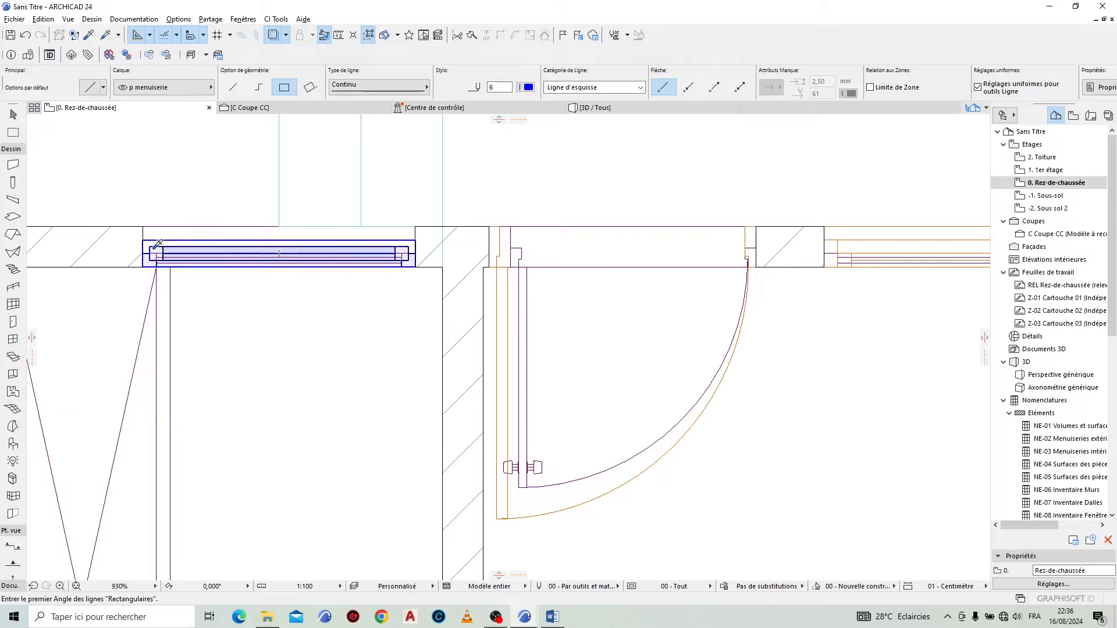
pyautogui.keyDown('alt'); pyautogui.click(373, 254); pyautogui.keyUp('alt')
# Step: Place a 100 x 60 cm window over the traced opening in the gatehouse wall facing the stepping-stone path
pyautogui.scroll(-10, 367, 173)
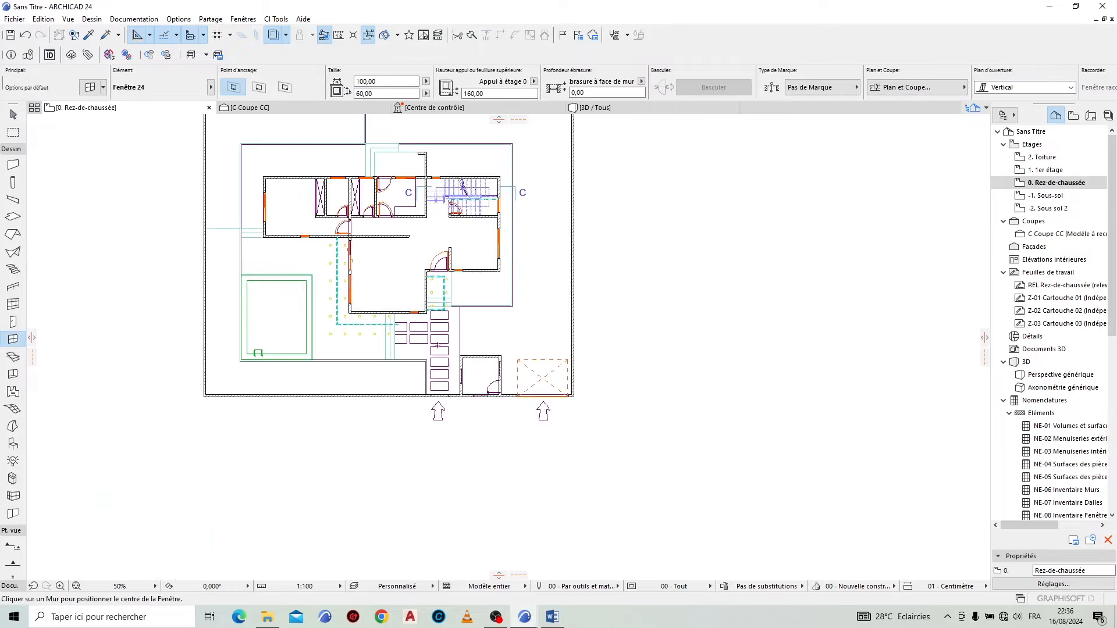
pyautogui.scroll(1, 490, 357)
pyautogui.scroll(4, 486, 384)
pyautogui.scroll(1, 438, 394)
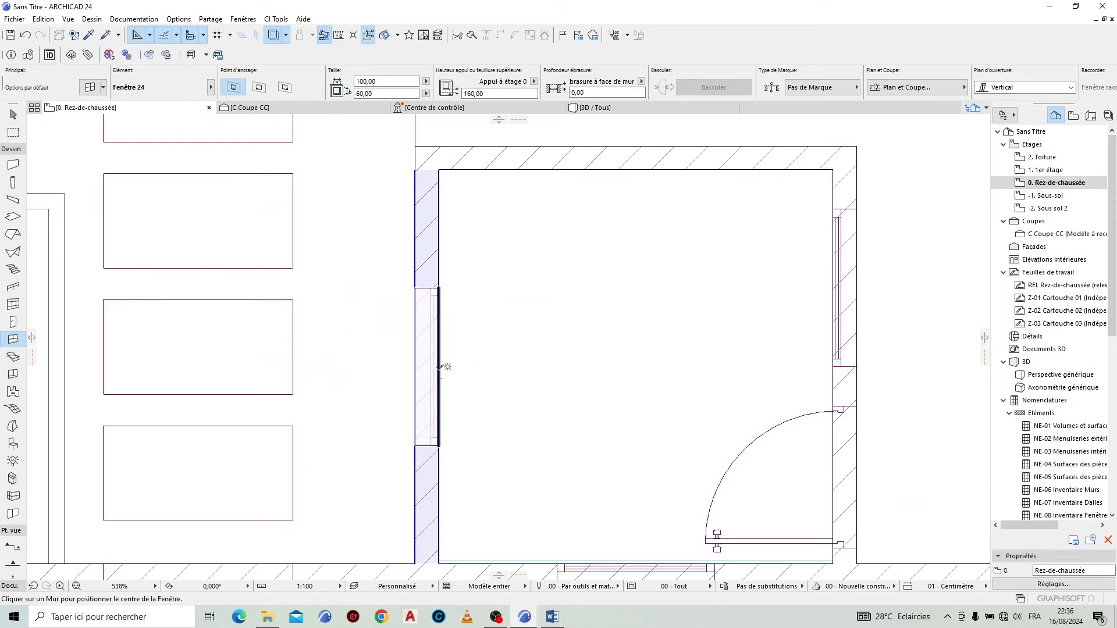
pyautogui.scroll(2, 440, 365)
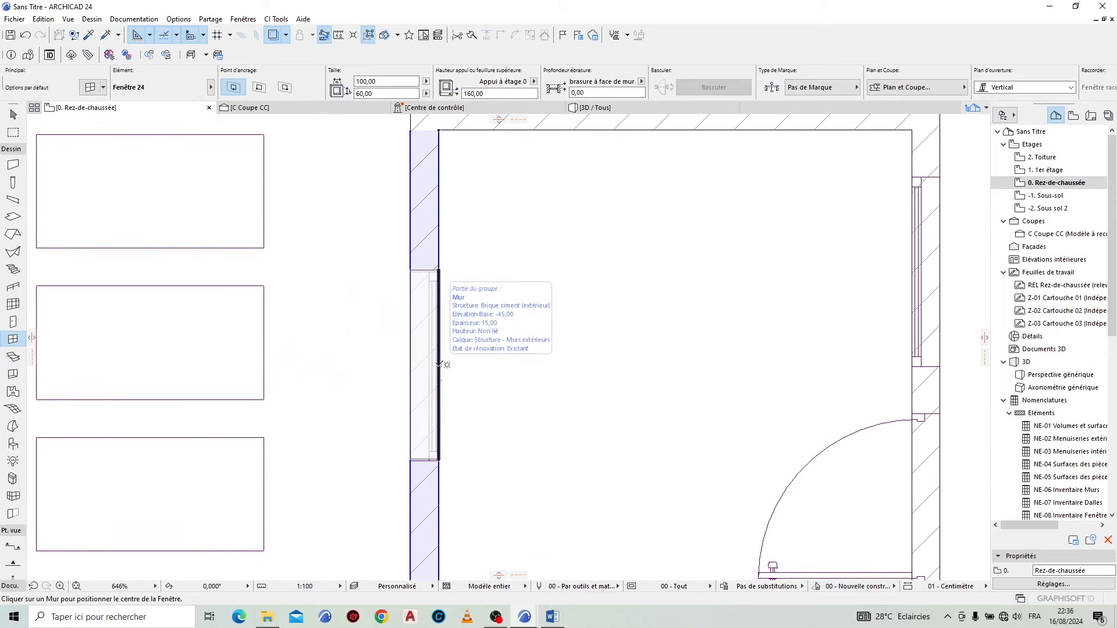
pyautogui.click(440, 366)
pyautogui.click(446, 365)
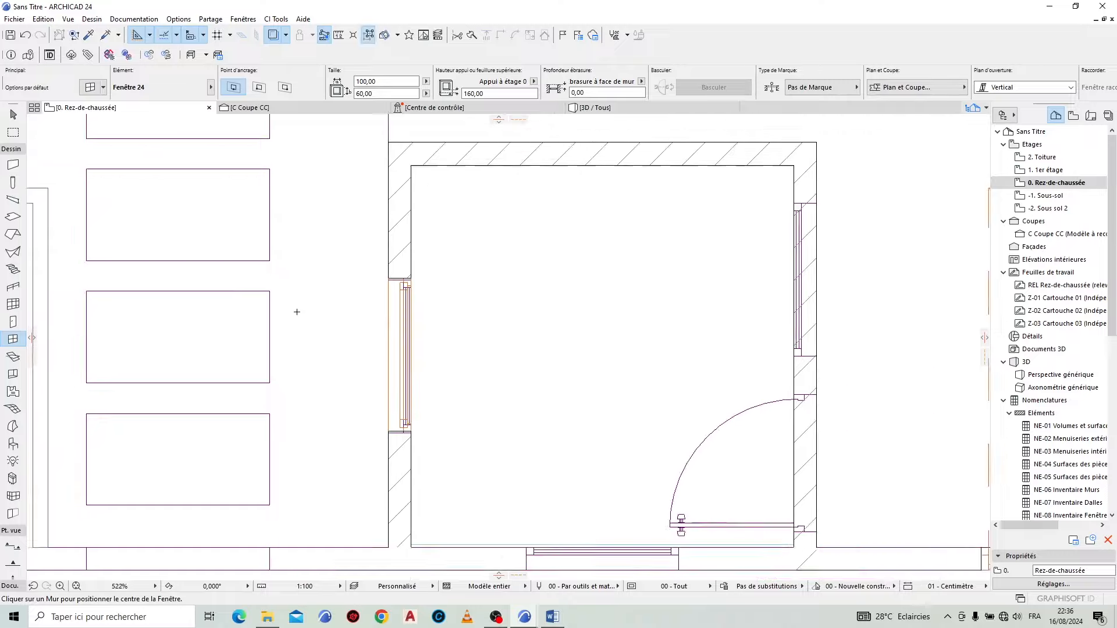
# Step: Place matching 100 x 60 cm windows in the gatehouse wall facing the carport and in its street-side wall
pyautogui.scroll(-3, 522, 236)
pyautogui.scroll(2, 481, 277)
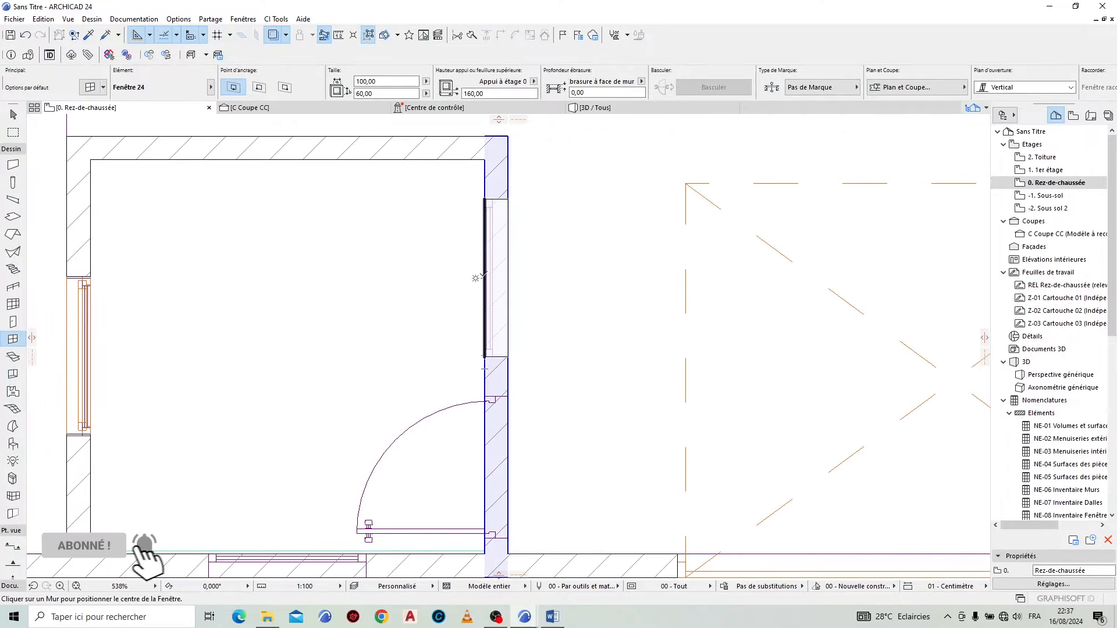
pyautogui.click(476, 278)
pyautogui.click(615, 267)
pyautogui.scroll(-2, 541, 267)
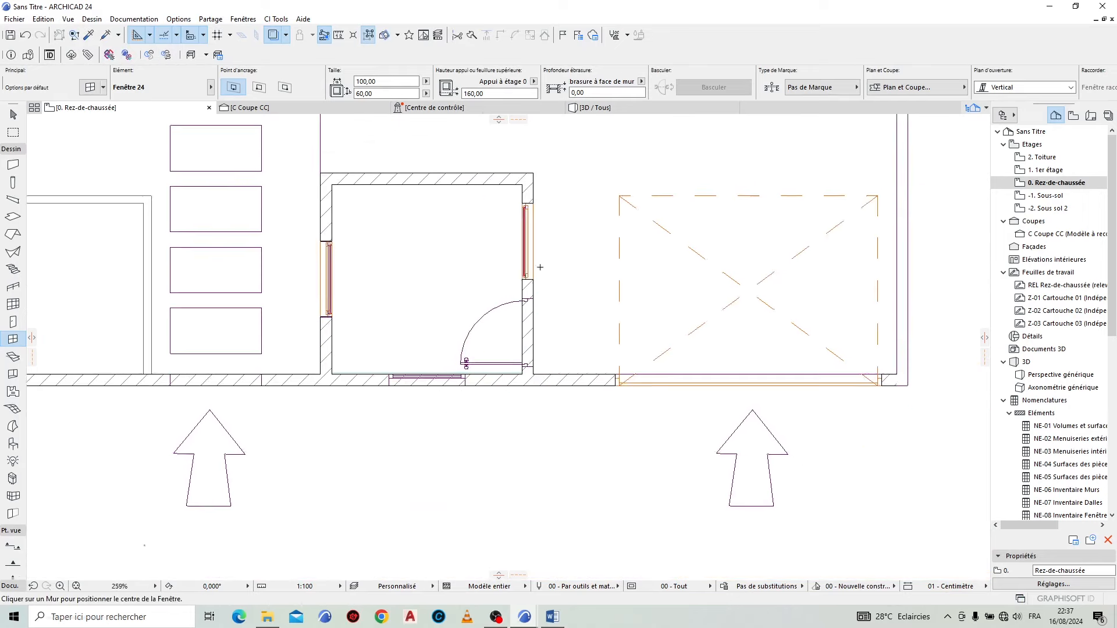
pyautogui.scroll(3, 424, 372)
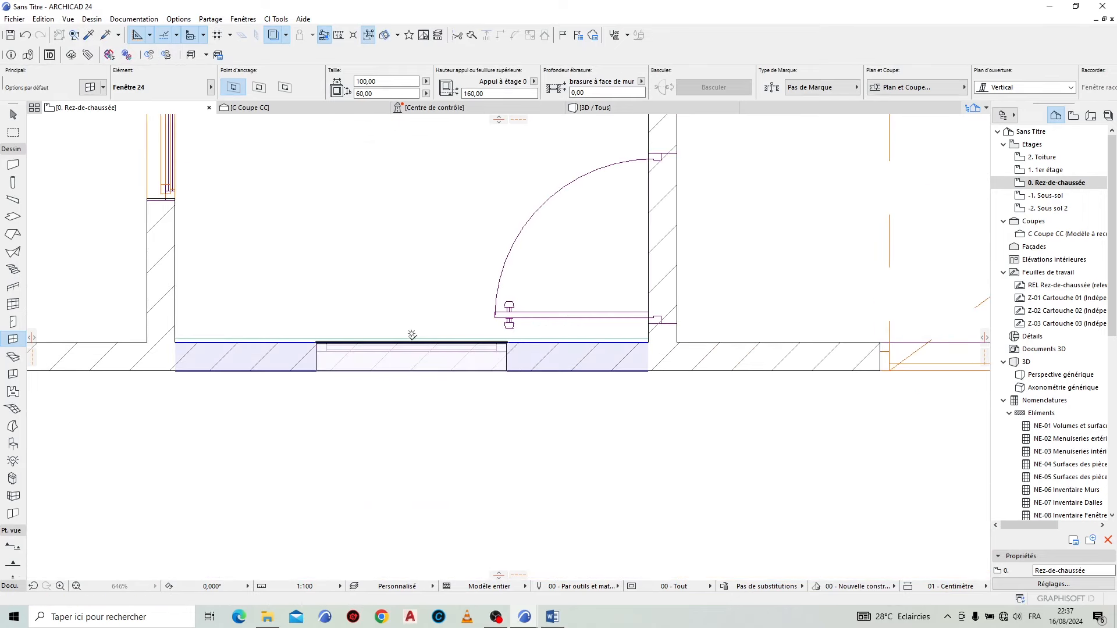
pyautogui.click(412, 335)
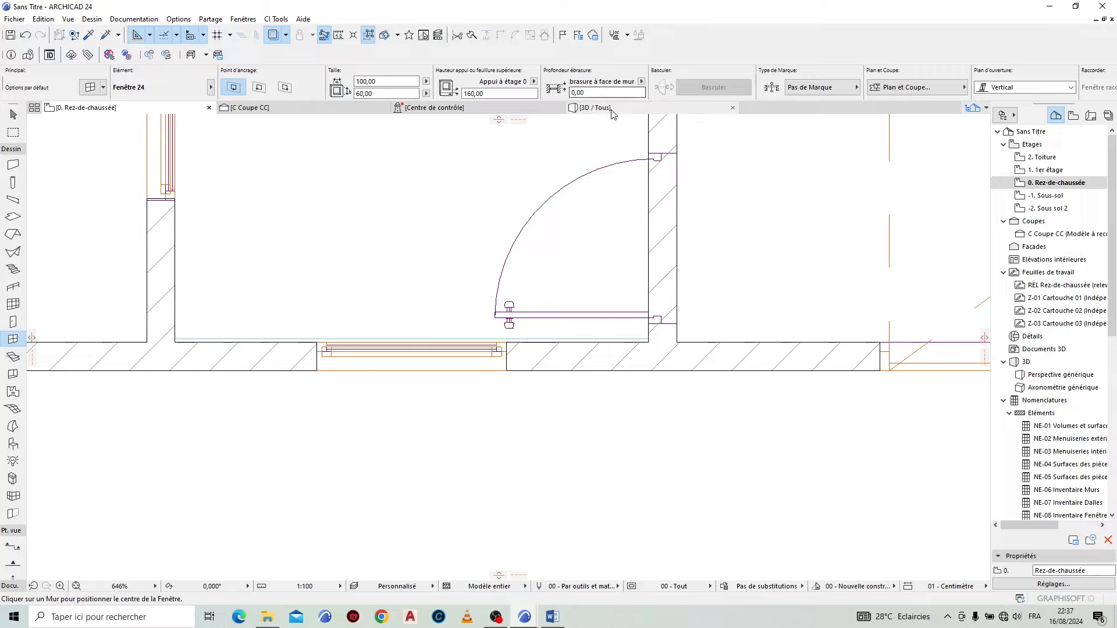
# Step: Pick up the 90 x 220 cm Porte 24 settings from an existing door and place one in the gatehouse wall facing the carport
pyautogui.scroll(-5, 506, 431)
pyautogui.scroll(3, 480, 411)
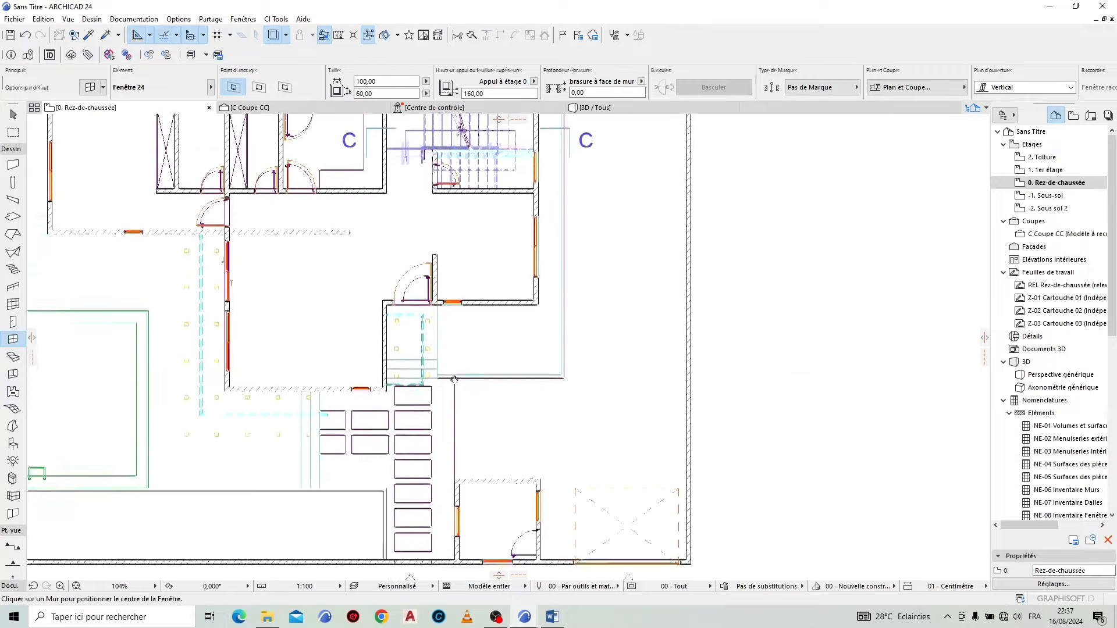
pyautogui.scroll(4, 353, 335)
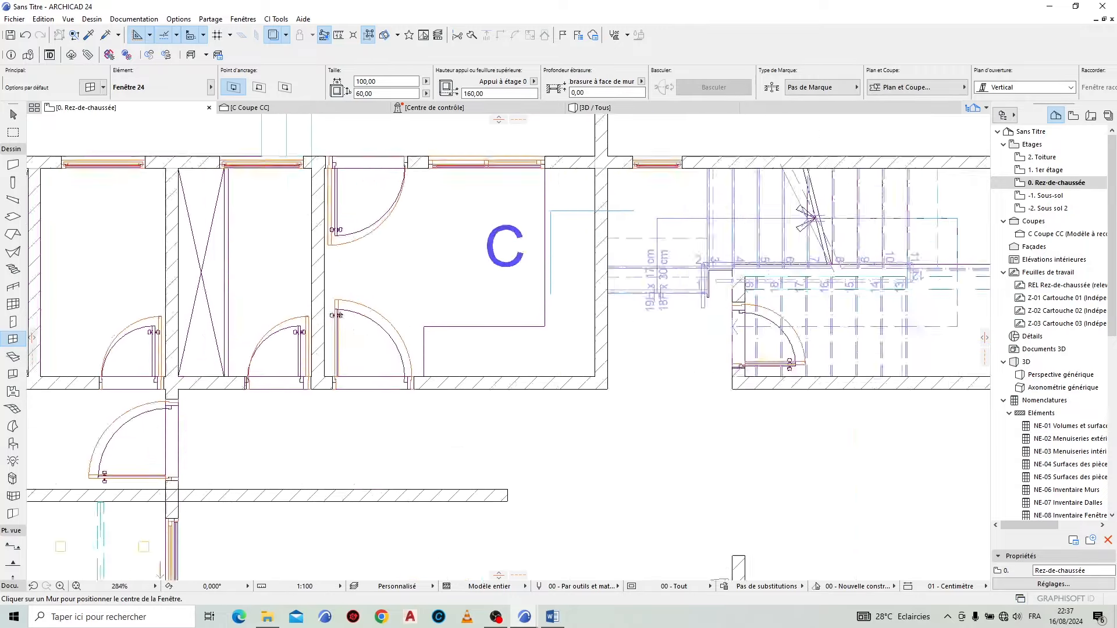
pyautogui.keyDown('alt'); pyautogui.click(308, 268); pyautogui.keyUp('alt')
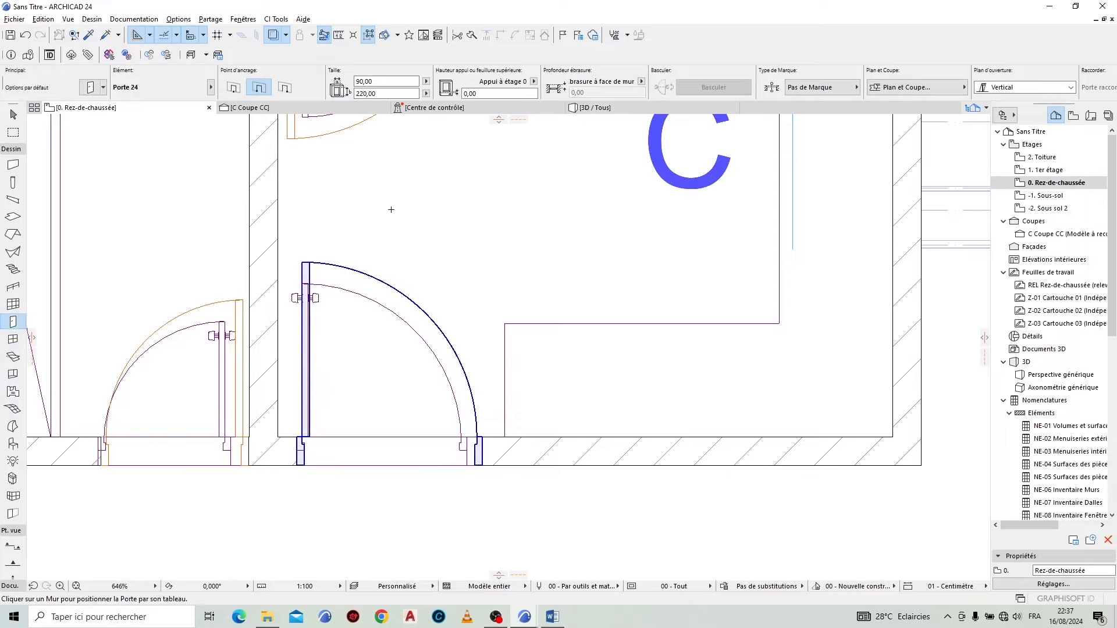
pyautogui.scroll(-7, 388, 194)
pyautogui.scroll(7, 493, 360)
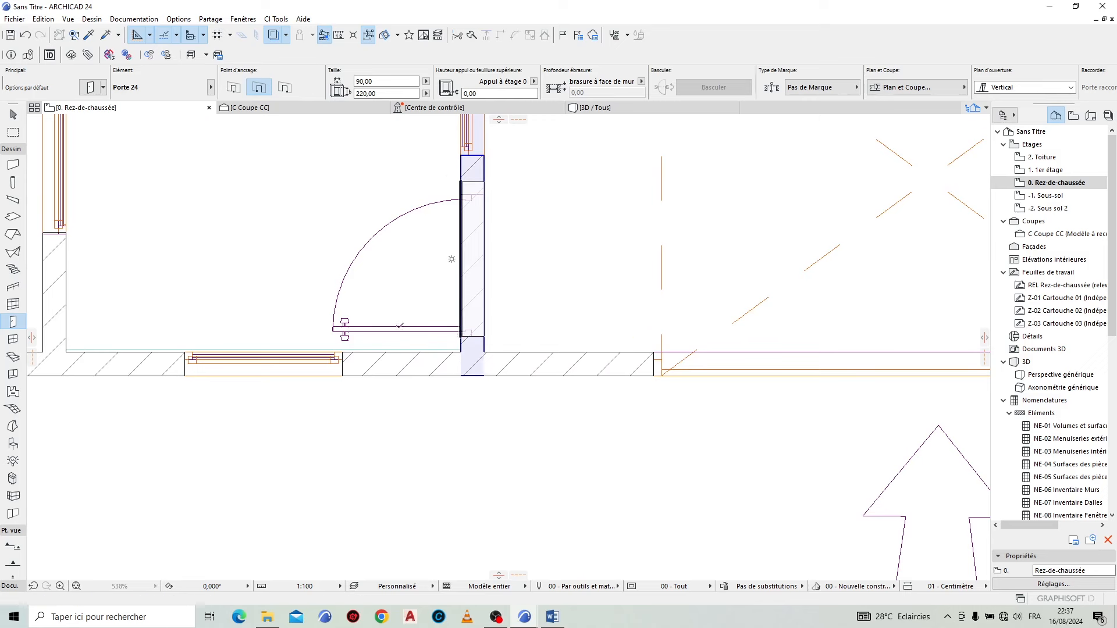
pyautogui.click(470, 259)
# Step: Lower the gatehouse's door and three windows together by 45 cm so the door meets the base of the wall
pyautogui.press('F3')
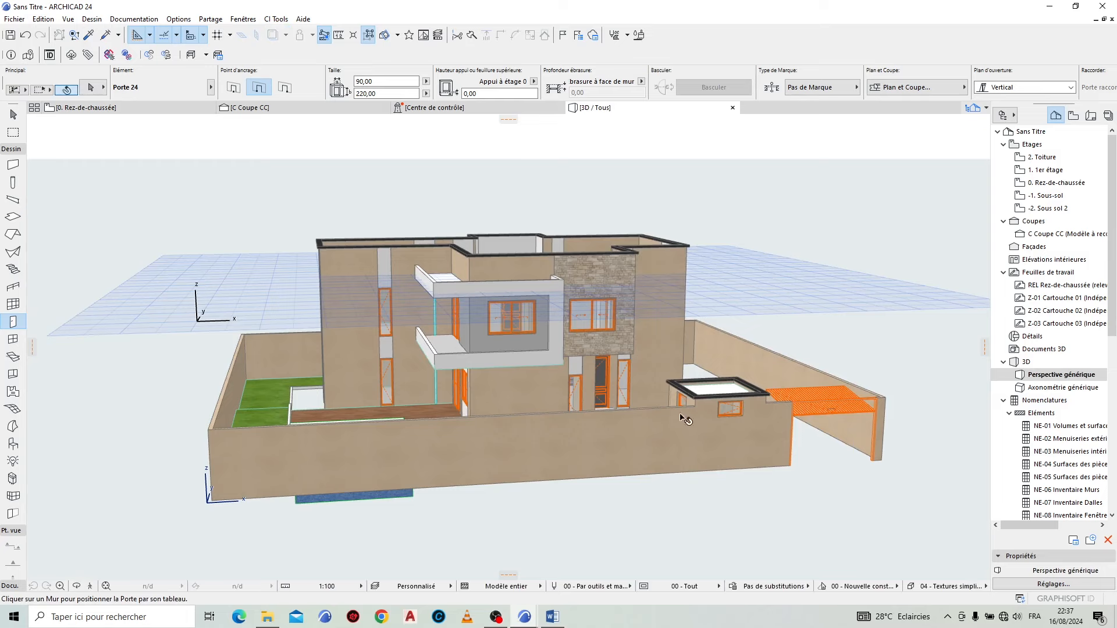
pyautogui.scroll(10, 685, 419)
pyautogui.press('Escape')
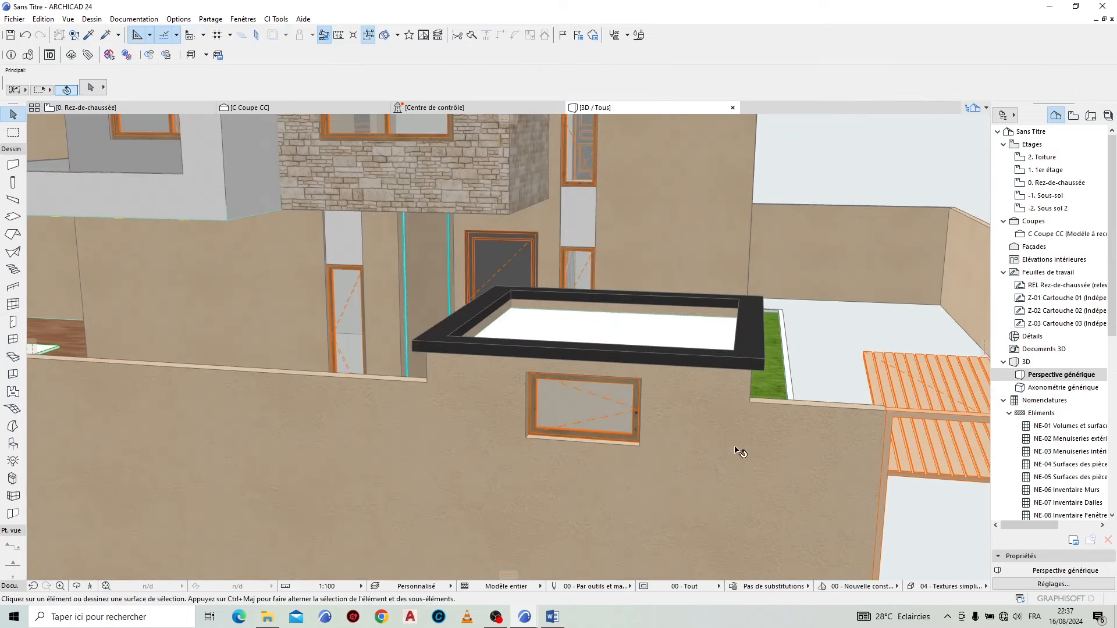
pyautogui.click(612, 419)
pyautogui.keyDown('shift'); pyautogui.moveTo(604, 452); pyautogui.dragTo(709, 405, button='middle'); pyautogui.keyUp('shift')
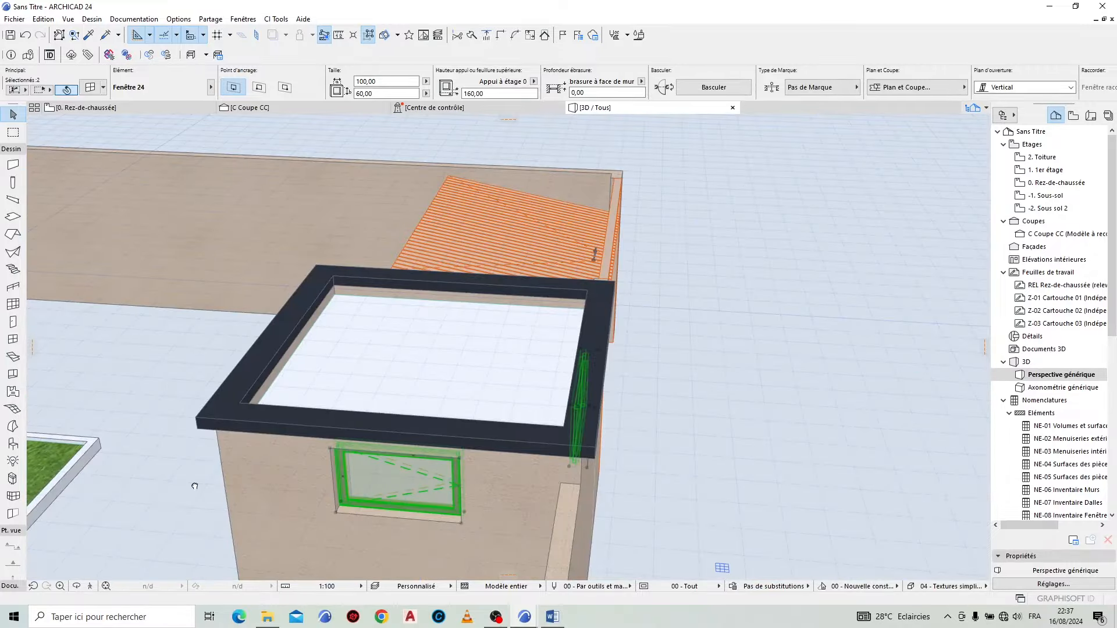
pyautogui.keyDown('shift'); pyautogui.moveTo(195, 486); pyautogui.dragTo(527, 321, button='middle'); pyautogui.keyUp('shift')
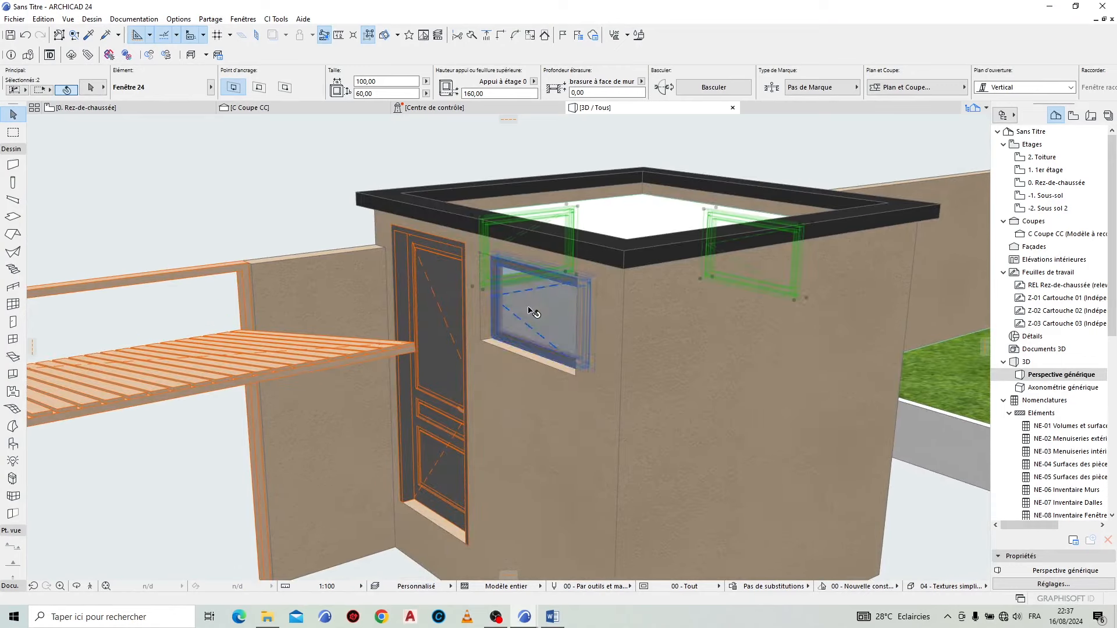
pyautogui.keyDown('shift'); pyautogui.click(534, 312); pyautogui.keyUp('shift')
pyautogui.keyDown('shift'); pyautogui.click(433, 414); pyautogui.keyUp('shift')
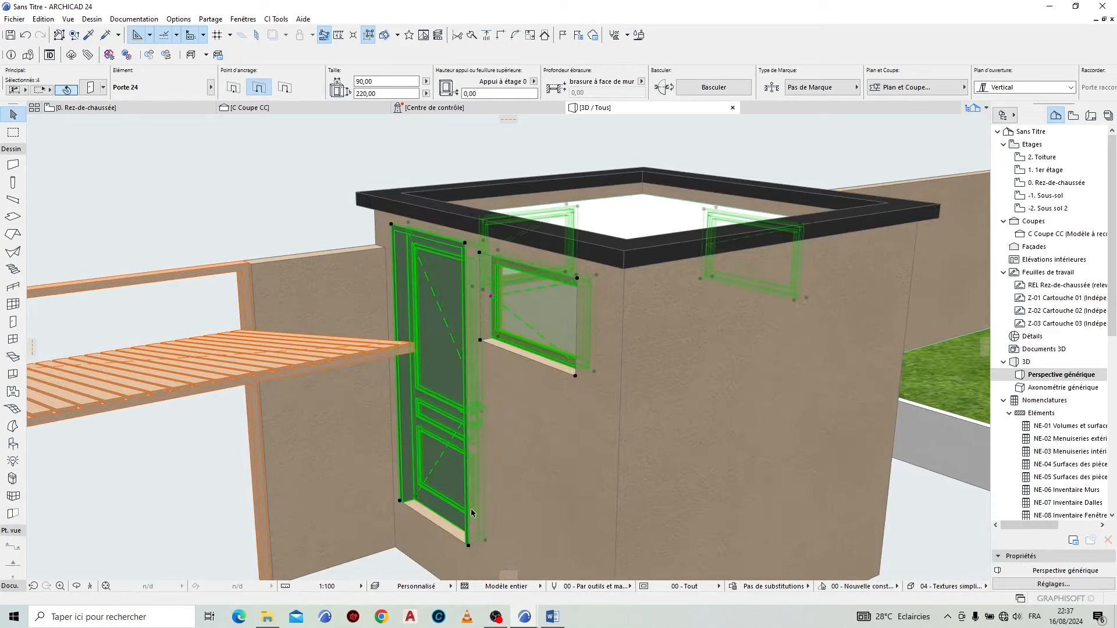
pyautogui.keyDown('shift'); pyautogui.moveTo(469, 349); pyautogui.dragTo(480, 367, button='middle'); pyautogui.keyUp('shift')
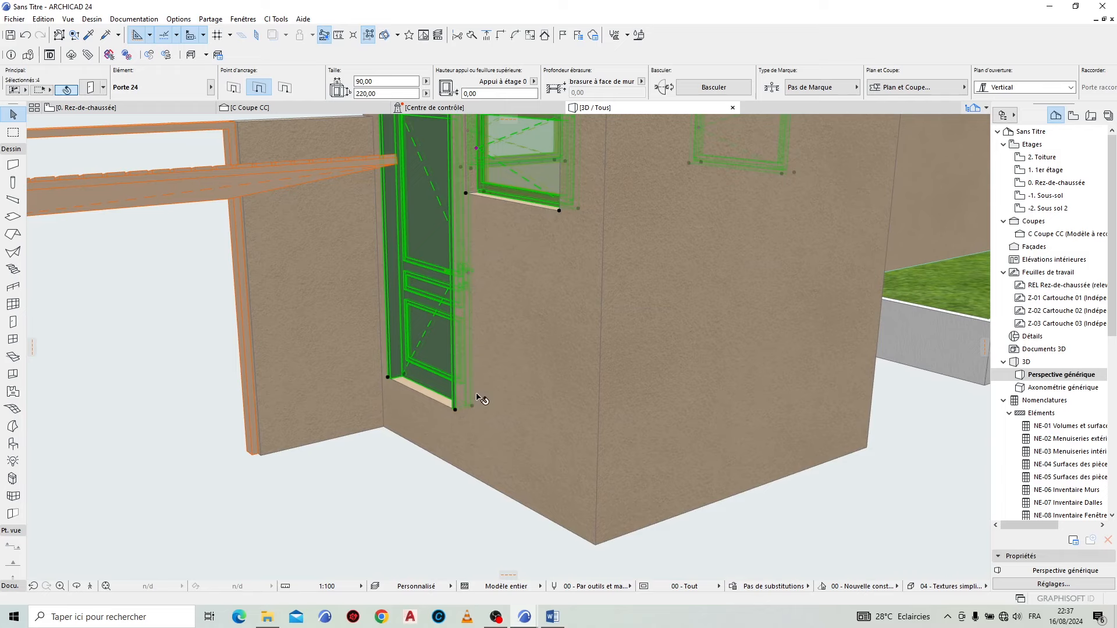
pyautogui.hotkey('ctrl', 'd')
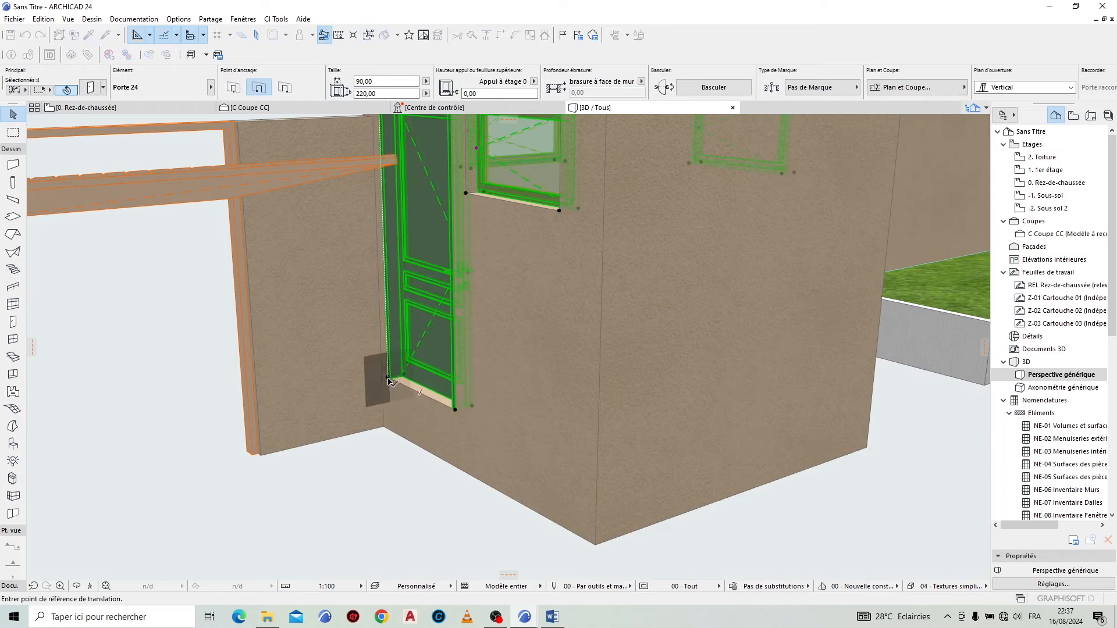
pyautogui.click(388, 381)
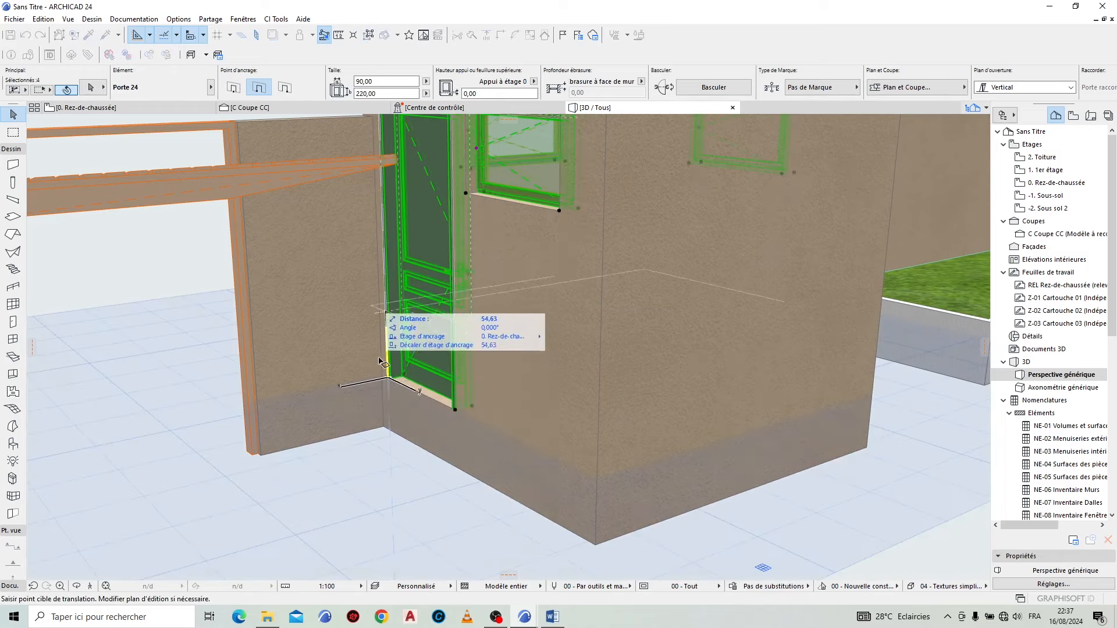
pyautogui.click(365, 511)
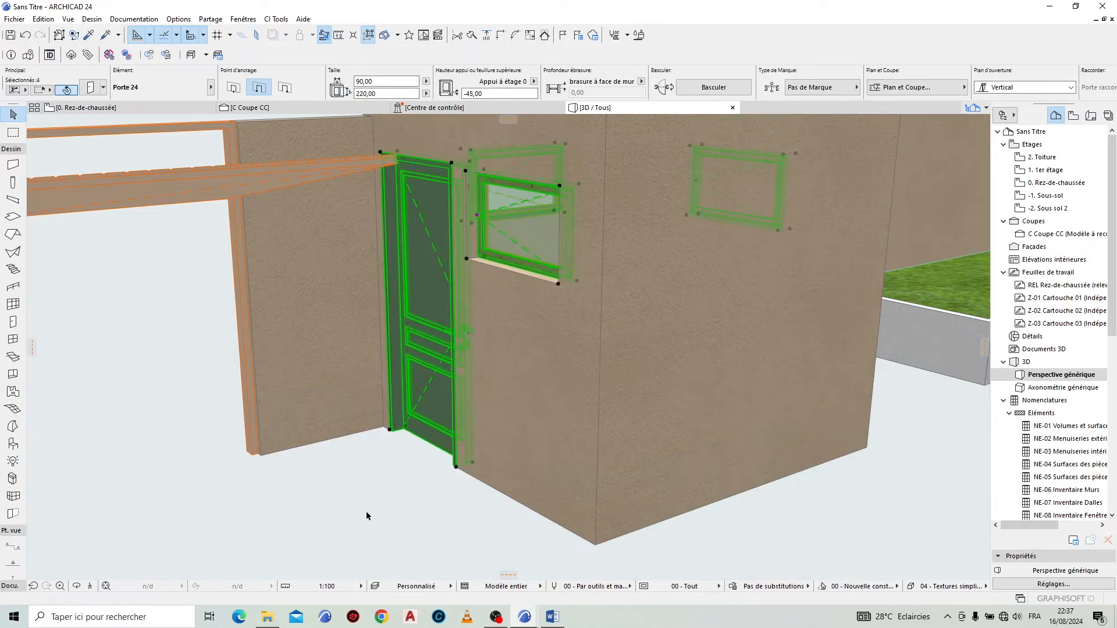
# Step: Raise the gatehouse's door and three windows together vertically by 15 cm in the 3D view
pyautogui.scroll(-5, 400, 529)
pyautogui.keyDown('shift'); pyautogui.moveTo(246, 414); pyautogui.dragTo(445, 372, button='middle'); pyautogui.keyUp('shift')
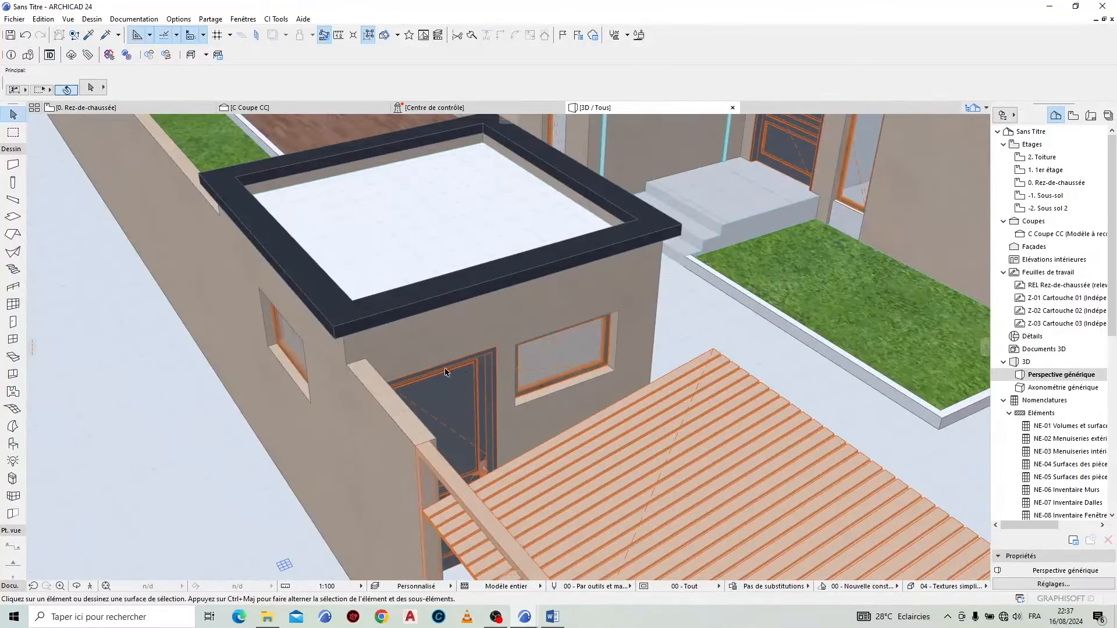
pyautogui.click(454, 389)
pyautogui.keyDown('shift'); pyautogui.click(578, 357); pyautogui.keyUp('shift')
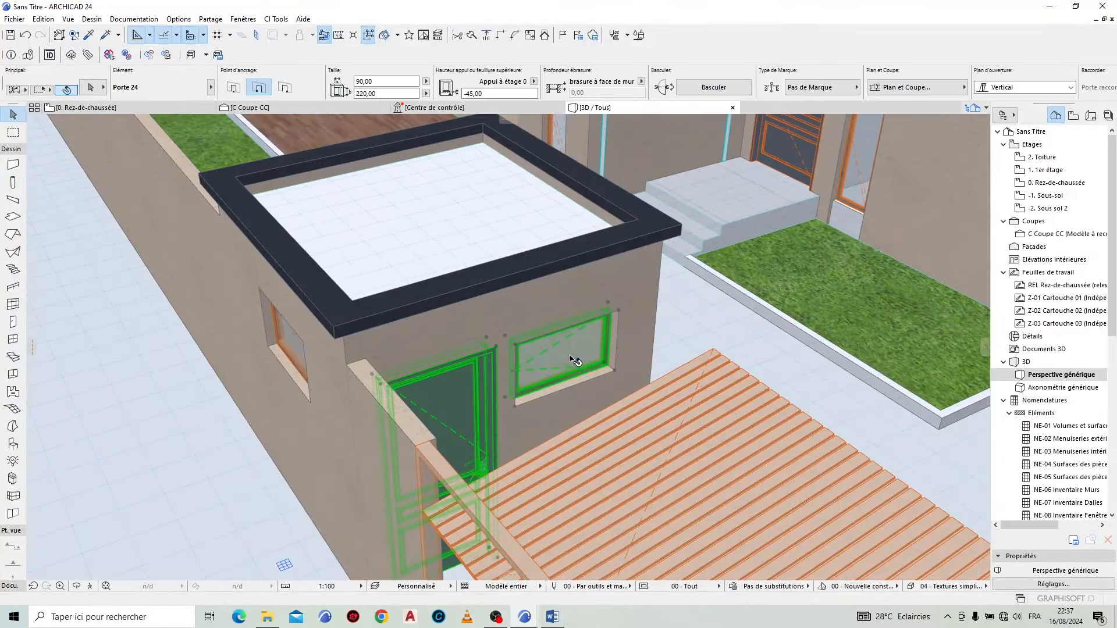
pyautogui.keyDown('shift'); pyautogui.click(291, 343); pyautogui.keyUp('shift')
pyautogui.keyDown('shift'); pyautogui.moveTo(191, 308); pyautogui.dragTo(288, 528, button='middle'); pyautogui.keyUp('shift')
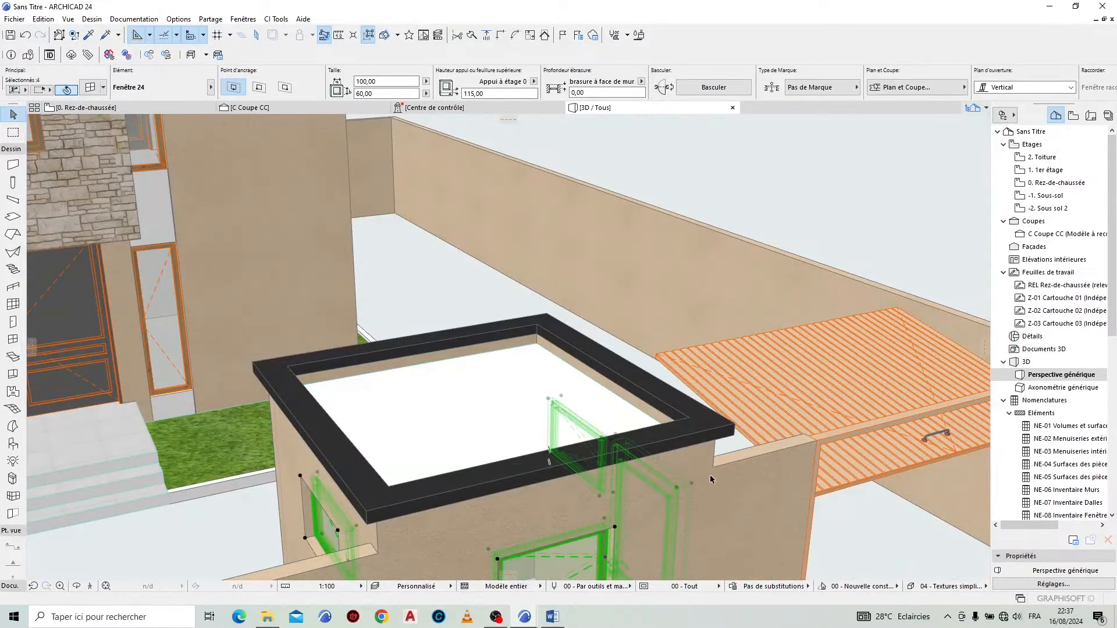
pyautogui.hotkey('ctrl', 'd')
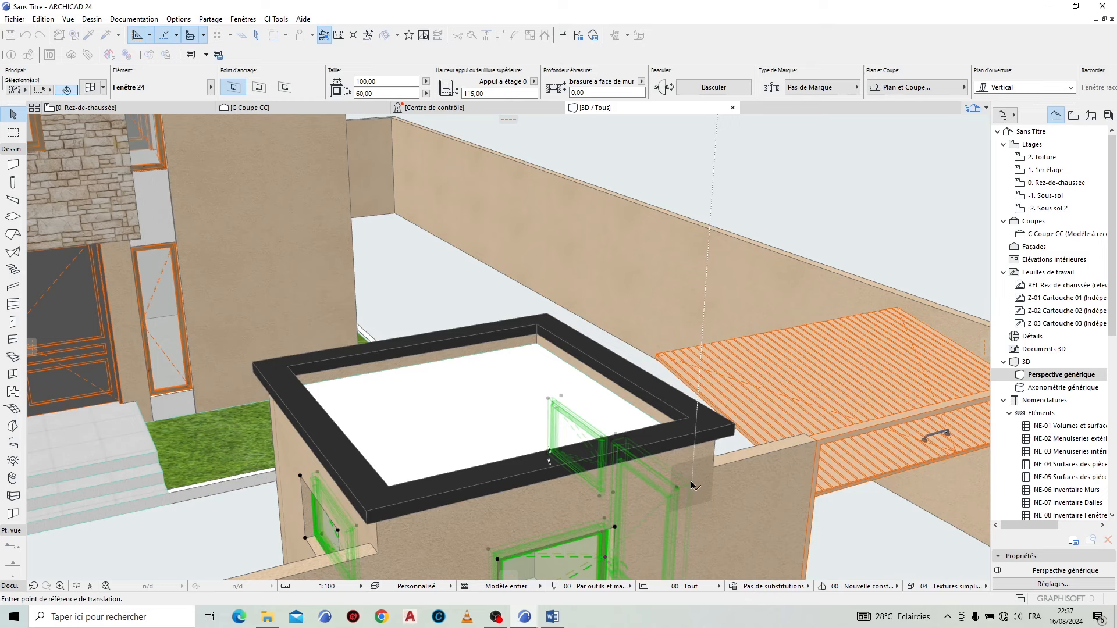
pyautogui.click(691, 483)
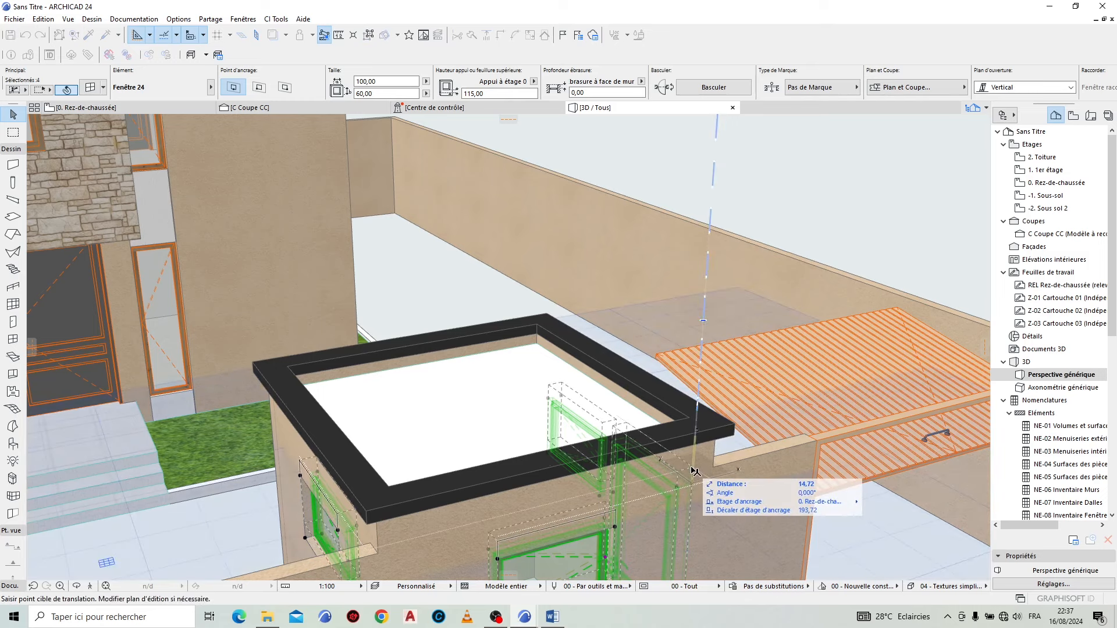
pyautogui.write('15')
pyautogui.press('Return')
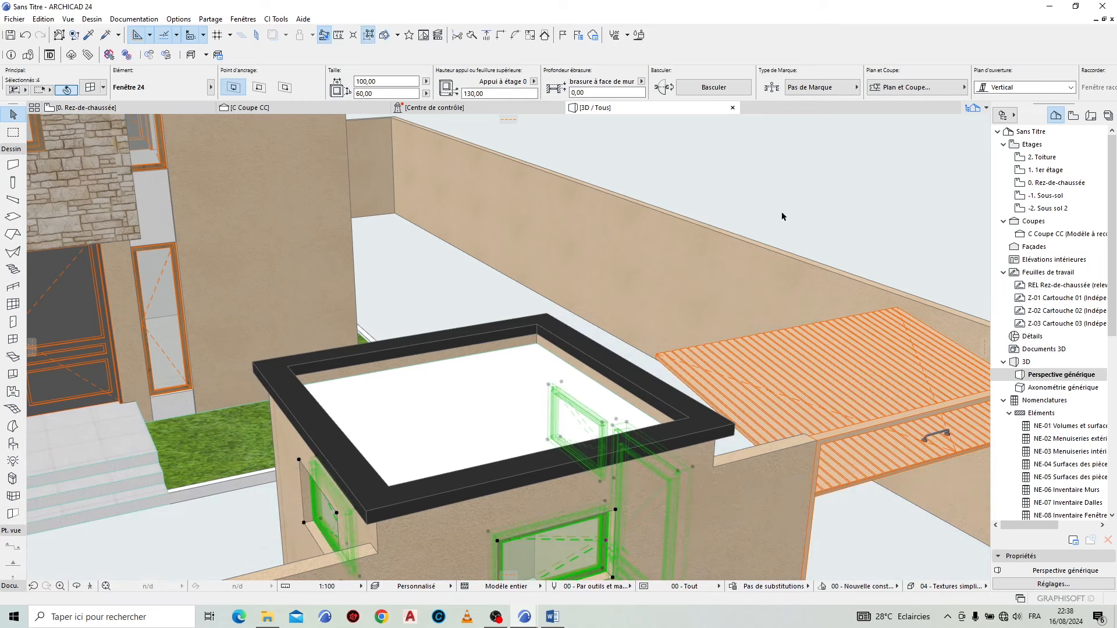
pyautogui.press('Escape')
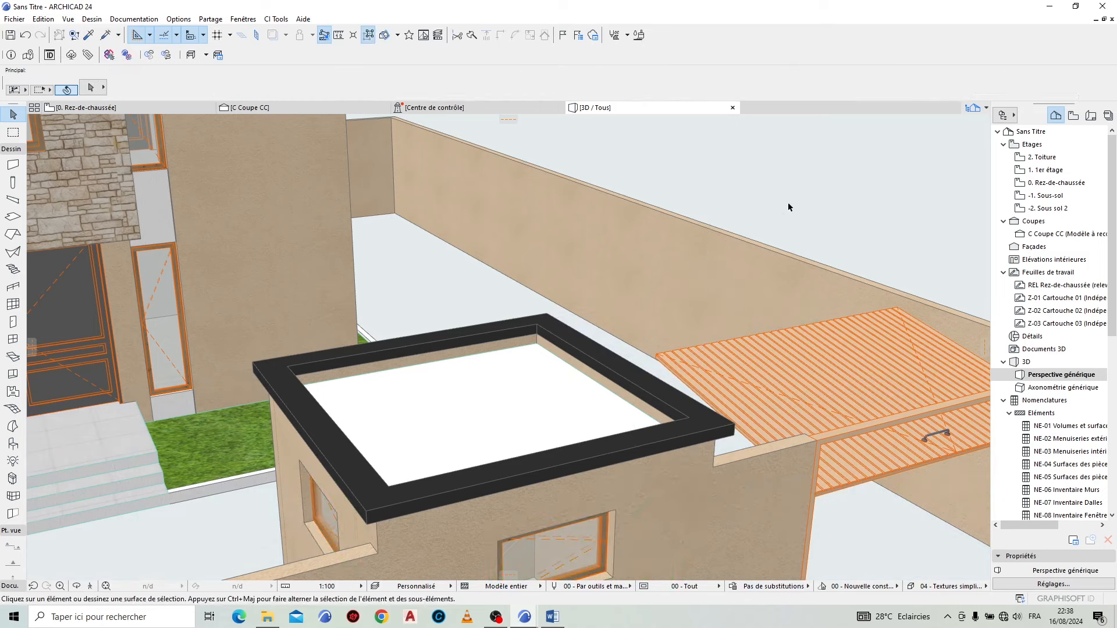
# Step: Pick up the settings of the existing terrace slab beside the stepping stones on the Rez-de-chaussée plan
pyautogui.click(164, 107)
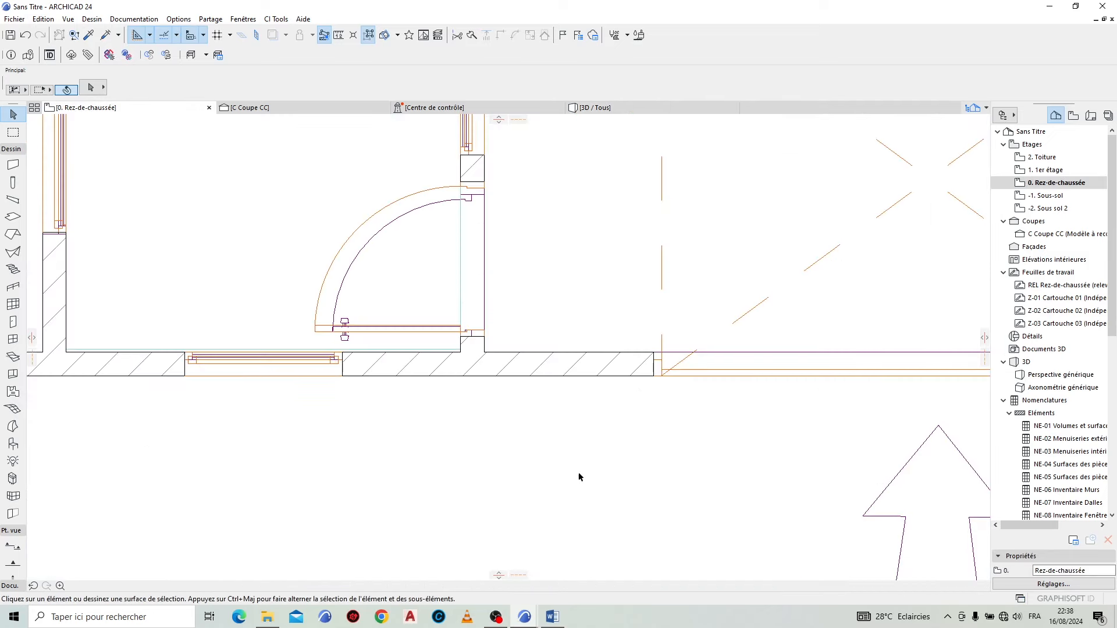
pyautogui.scroll(-4, 577, 474)
pyautogui.moveTo(361, 296); pyautogui.dragTo(498, 444, button='middle')
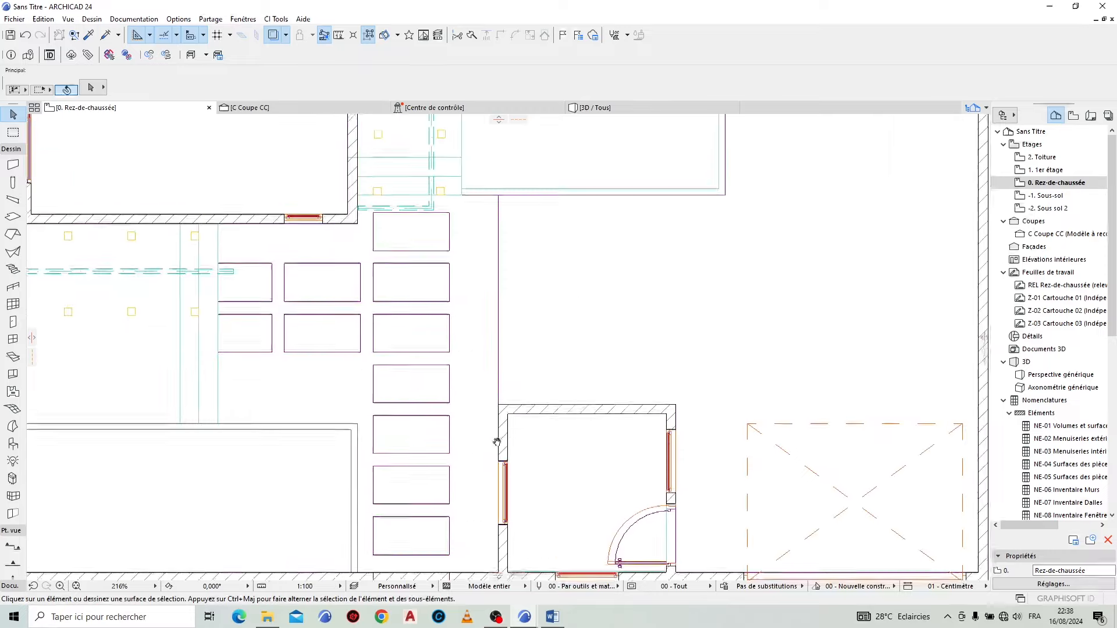
pyautogui.scroll(1, 460, 413)
pyautogui.keyDown('alt'); pyautogui.click(158, 308); pyautogui.keyUp('alt')
pyautogui.scroll(4, 597, 451)
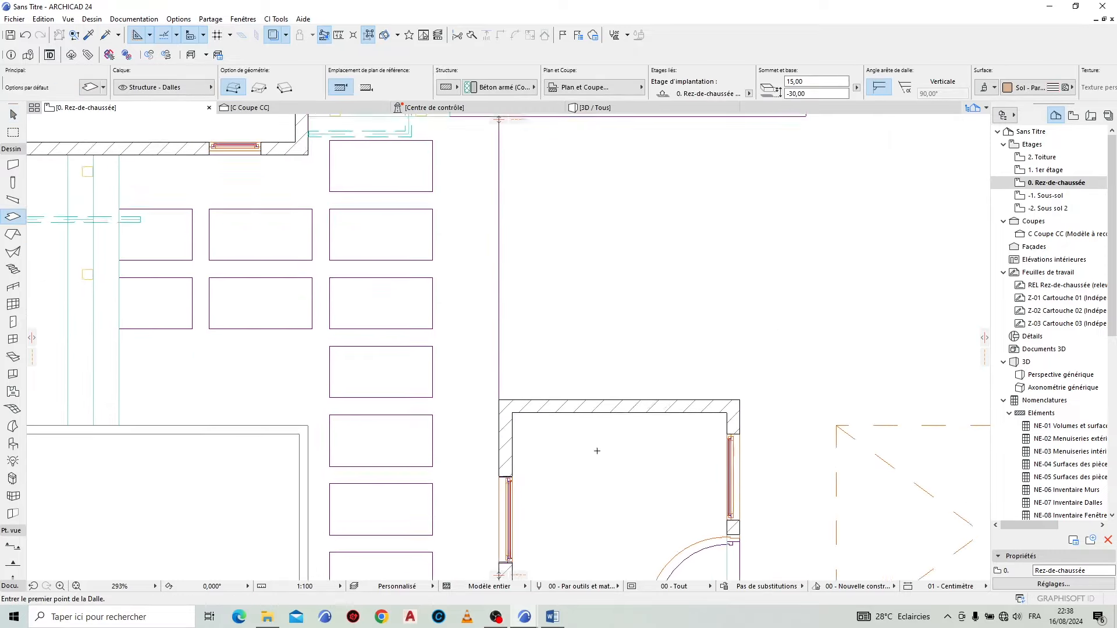
# Step: Draw a rectangular 250 x 250 cm slab filling the gatehouse interior, with its top at 15 and base at -30
pyautogui.click(412, 367)
pyautogui.scroll(-4, 444, 243)
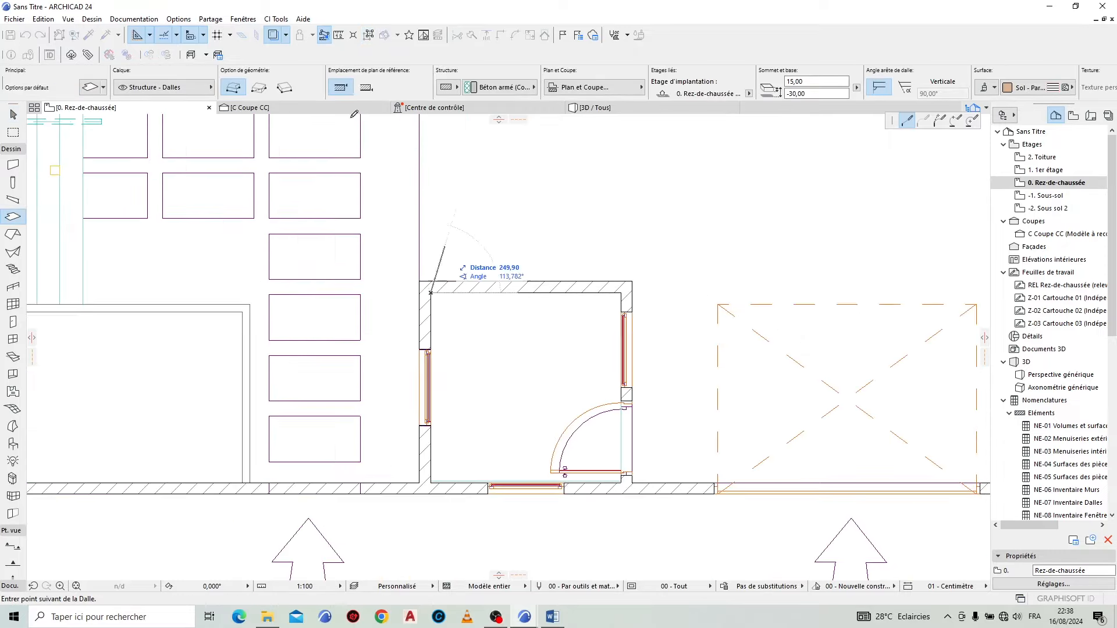
pyautogui.click(260, 88)
pyautogui.scroll(2, 628, 474)
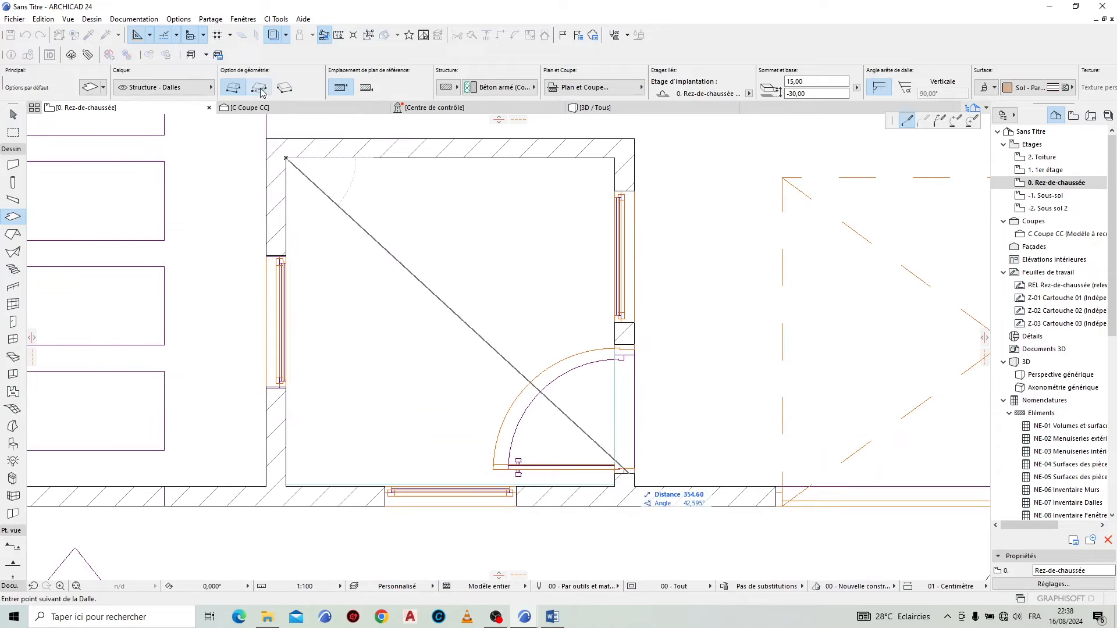
pyautogui.scroll(4, 616, 483)
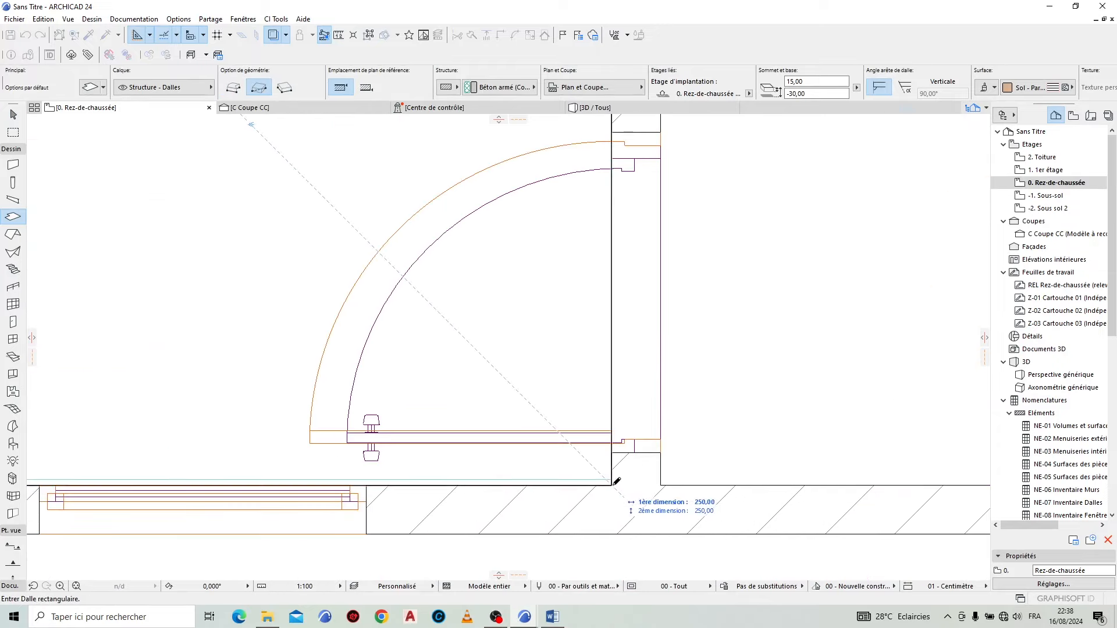
pyautogui.click(615, 481)
pyautogui.scroll(-5, 615, 481)
pyautogui.keyDown('shift'); pyautogui.click(481, 337); pyautogui.keyUp('shift')
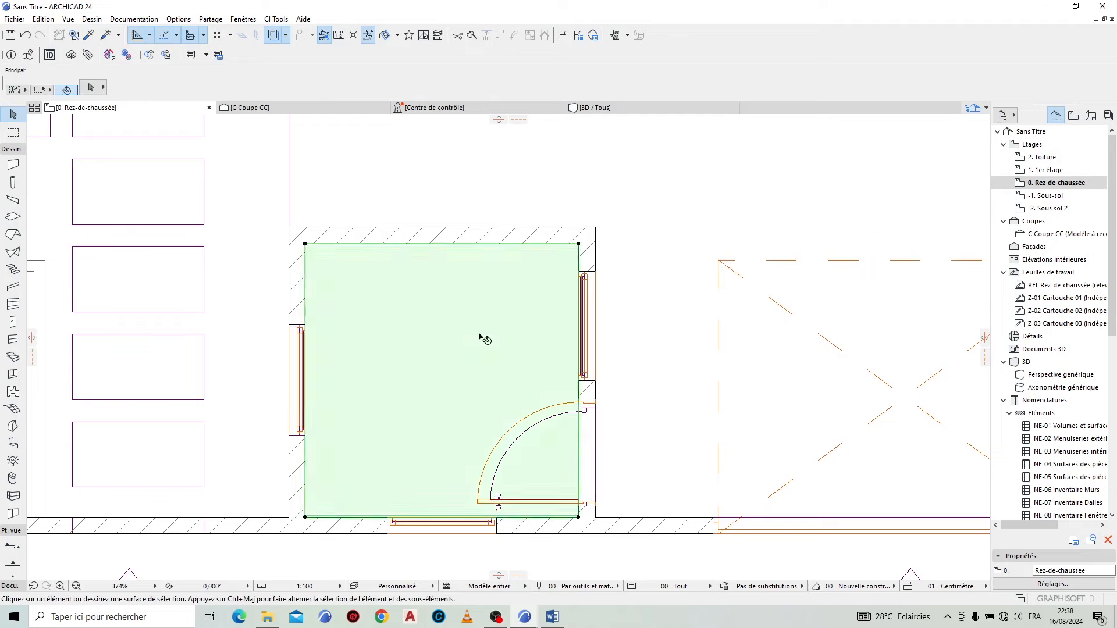
# Step: Transfer the entrance porch slab's settings to the gatehouse floor slab and check the gatehouse in the 3D view
pyautogui.scroll(-5, 474, 333)
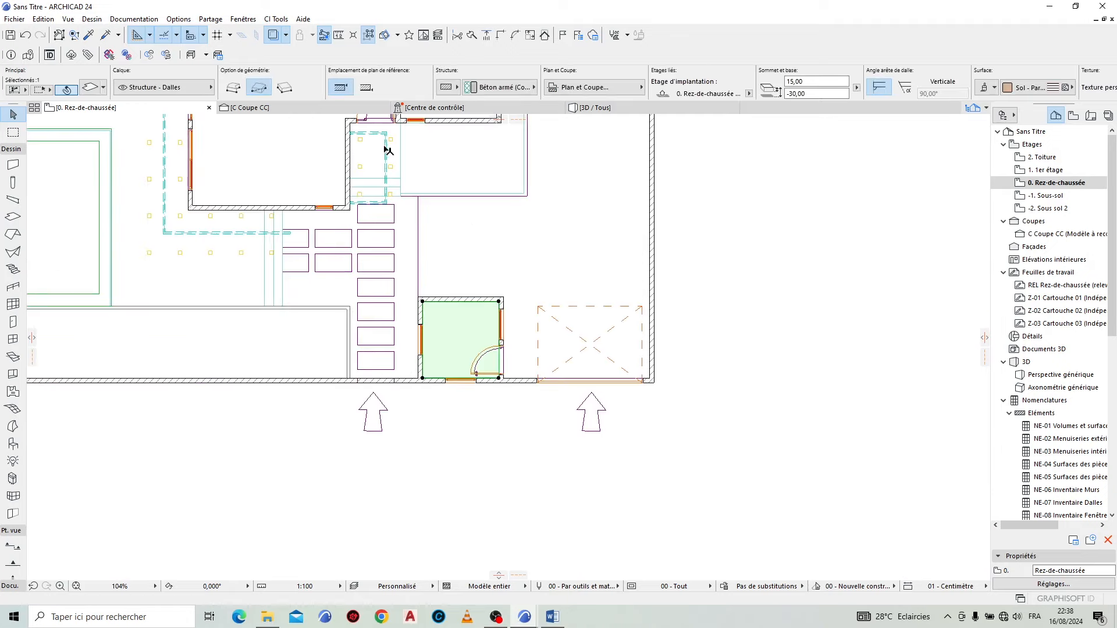
pyautogui.press('Escape')
pyautogui.scroll(4, 388, 153)
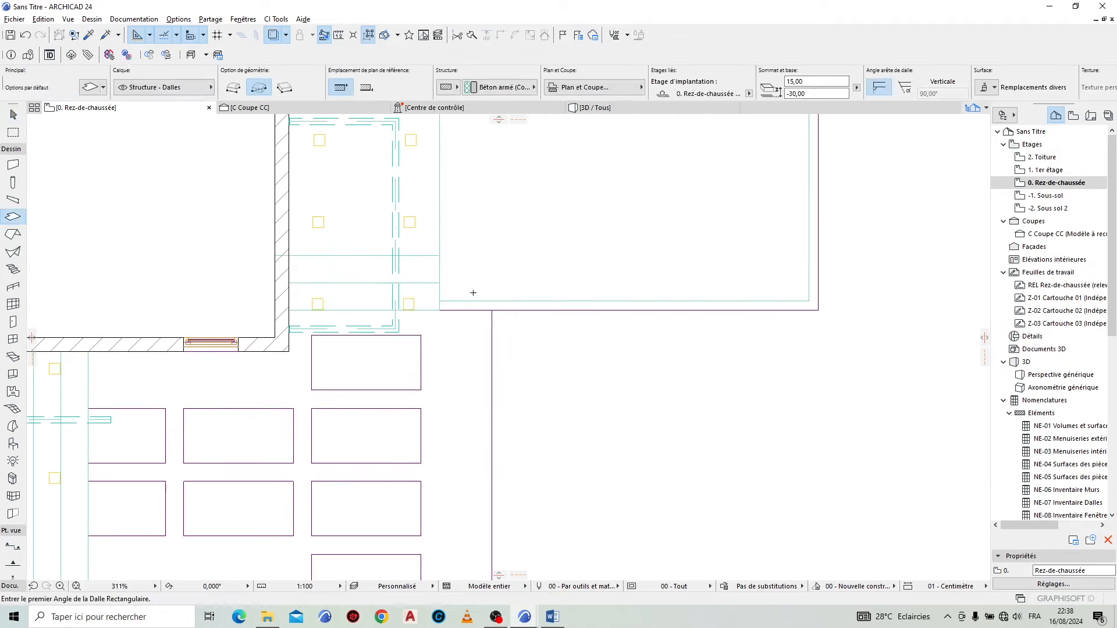
pyautogui.scroll(-2, 473, 293)
pyautogui.scroll(2, 487, 334)
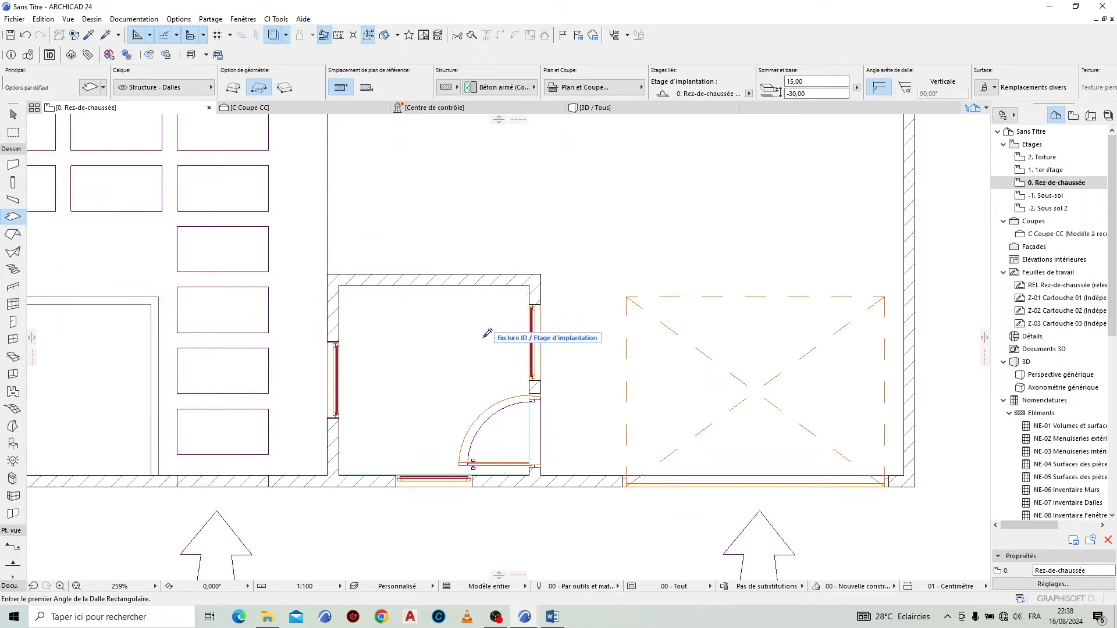
pyautogui.scroll(-4, 442, 378)
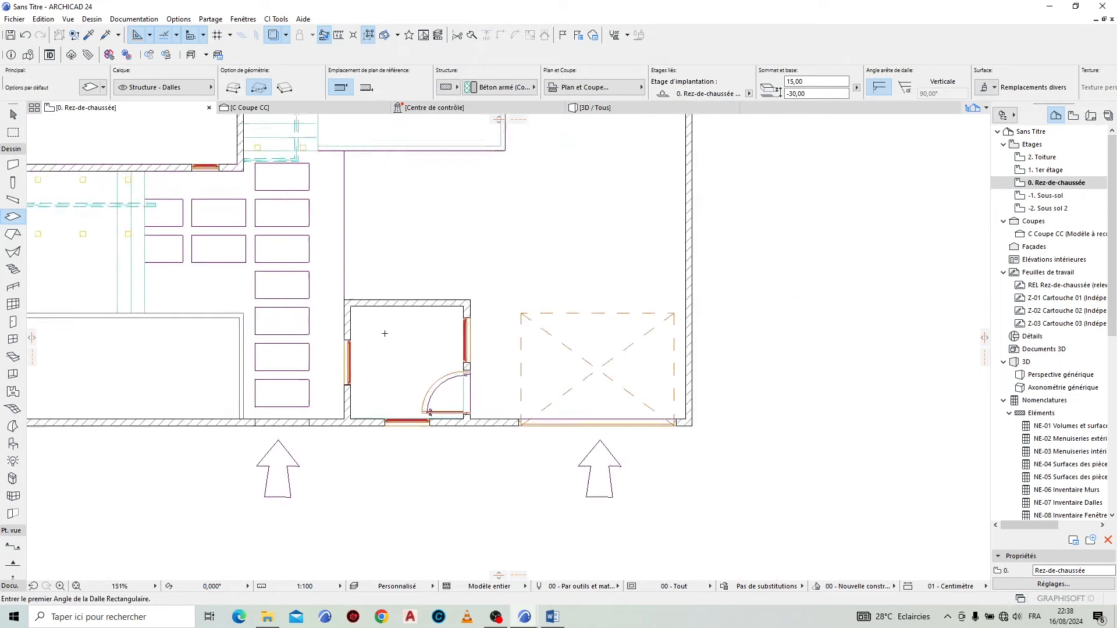
pyautogui.click(620, 111)
pyautogui.scroll(-4, 800, 371)
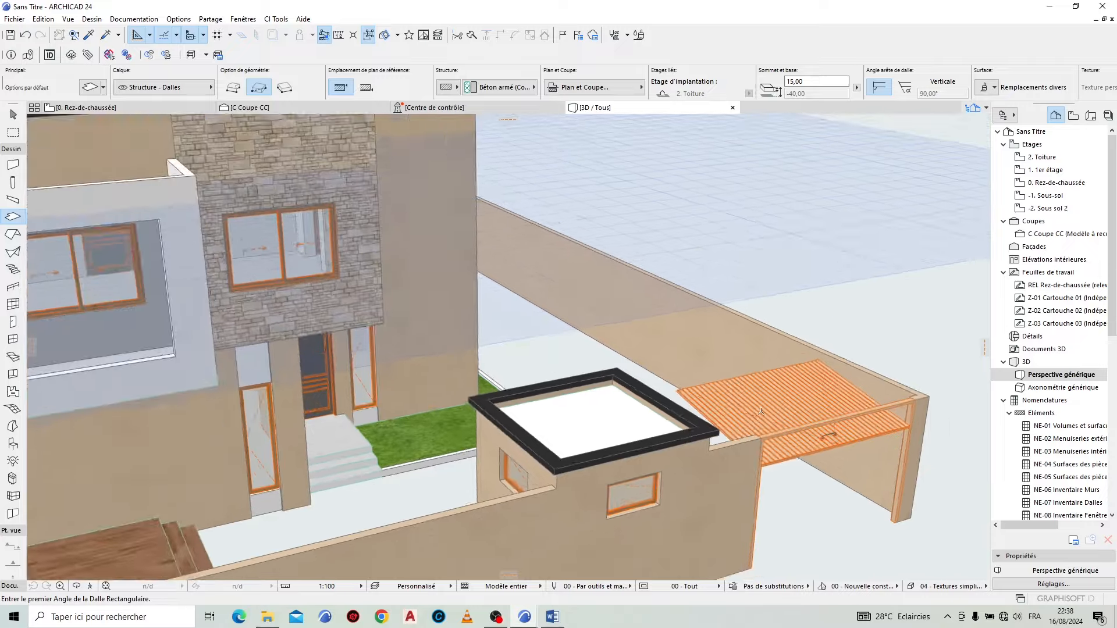
pyautogui.keyDown('shift'); pyautogui.moveTo(800, 371); pyautogui.dragTo(562, 516, button='middle'); pyautogui.keyUp('shift')
# Step: Measure the width of the traced opening in the street-side boundary wall at the end of the stepping-stone path
pyautogui.click(135, 113)
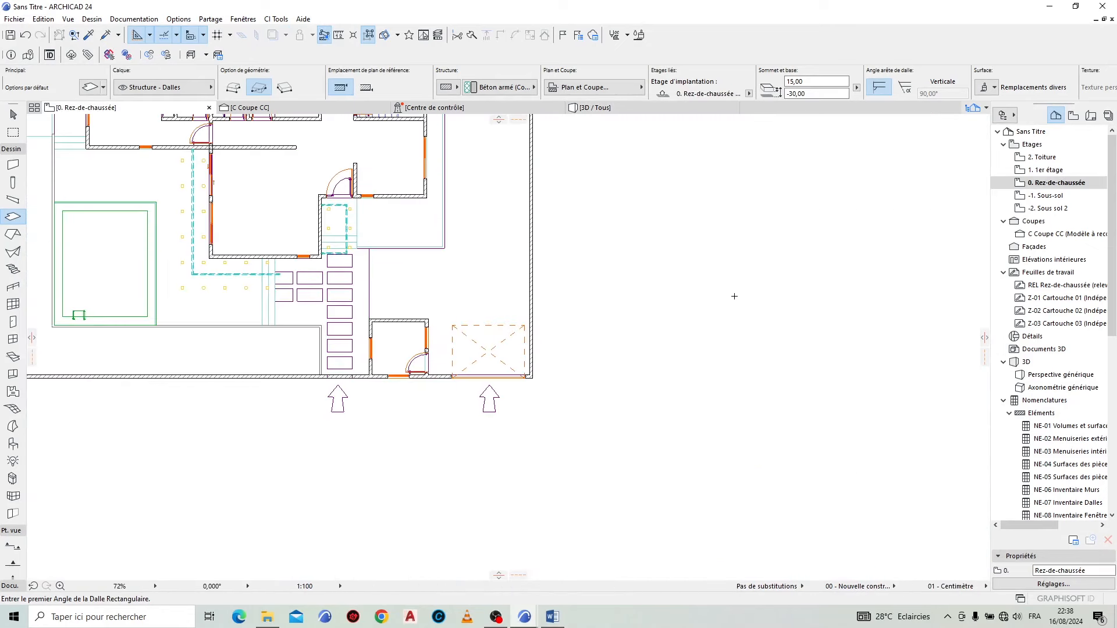
pyautogui.press('Escape')
pyautogui.scroll(5, 332, 379)
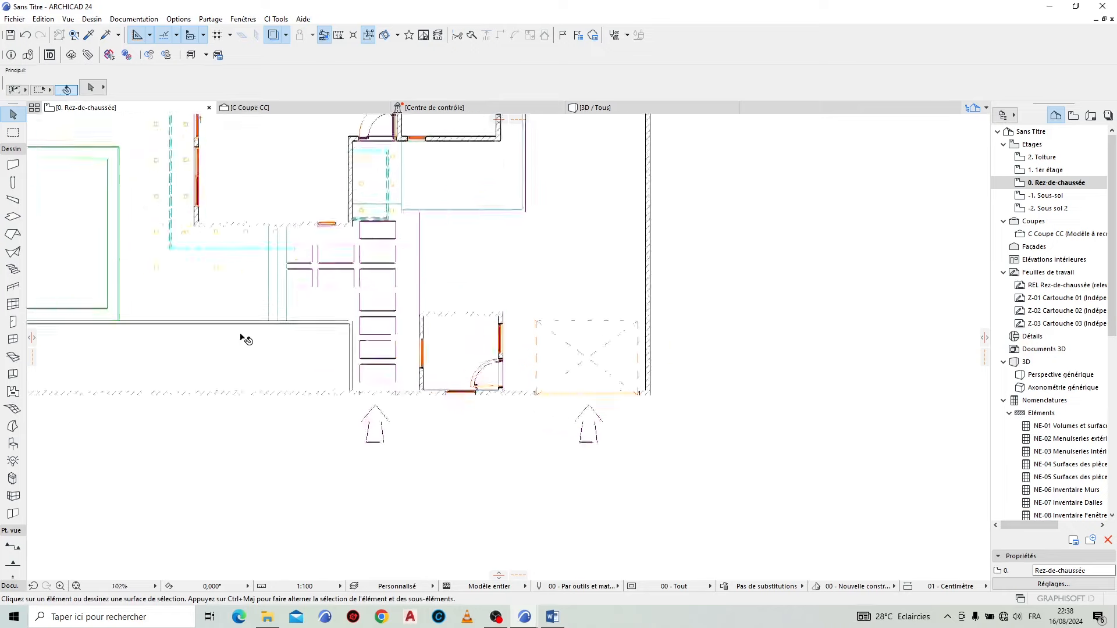
pyautogui.scroll(2, 635, 499)
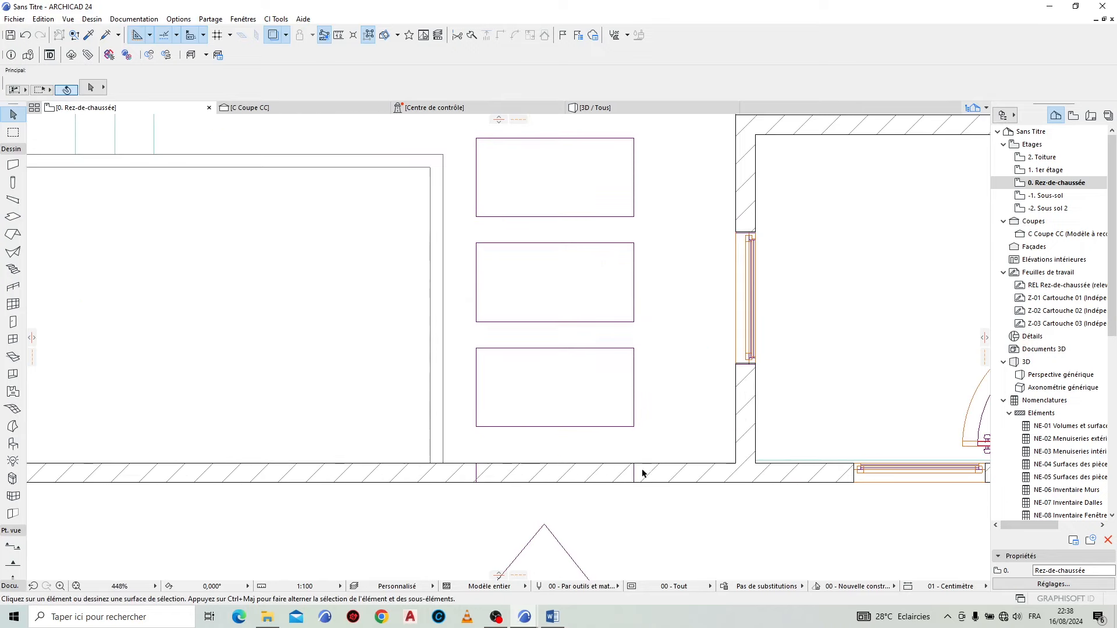
pyautogui.click(338, 36)
pyautogui.scroll(3, 634, 471)
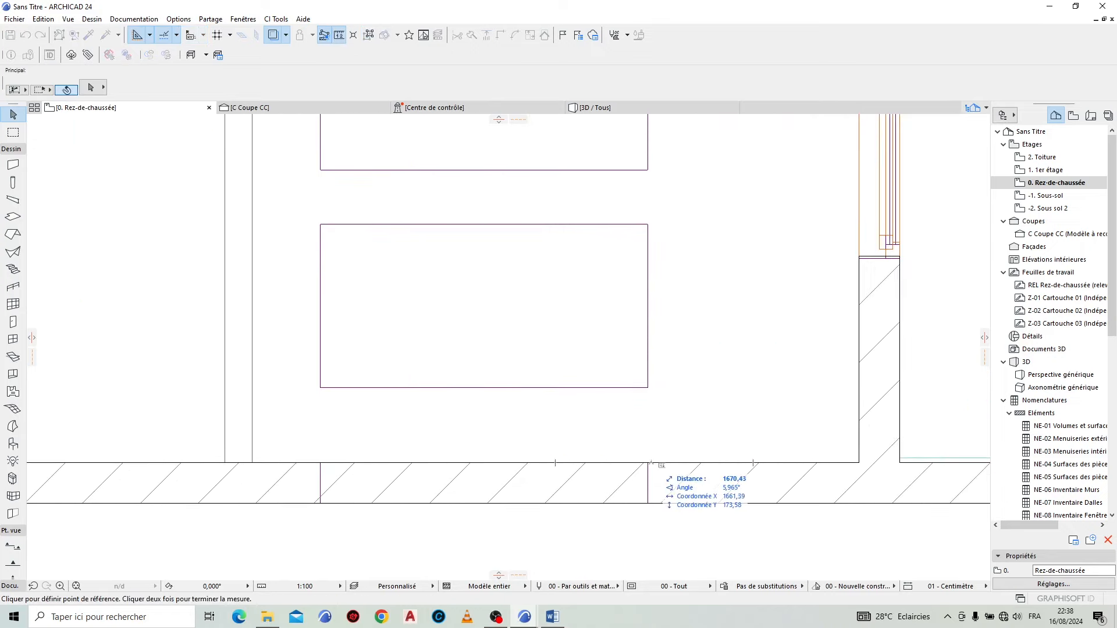
pyautogui.click(648, 463)
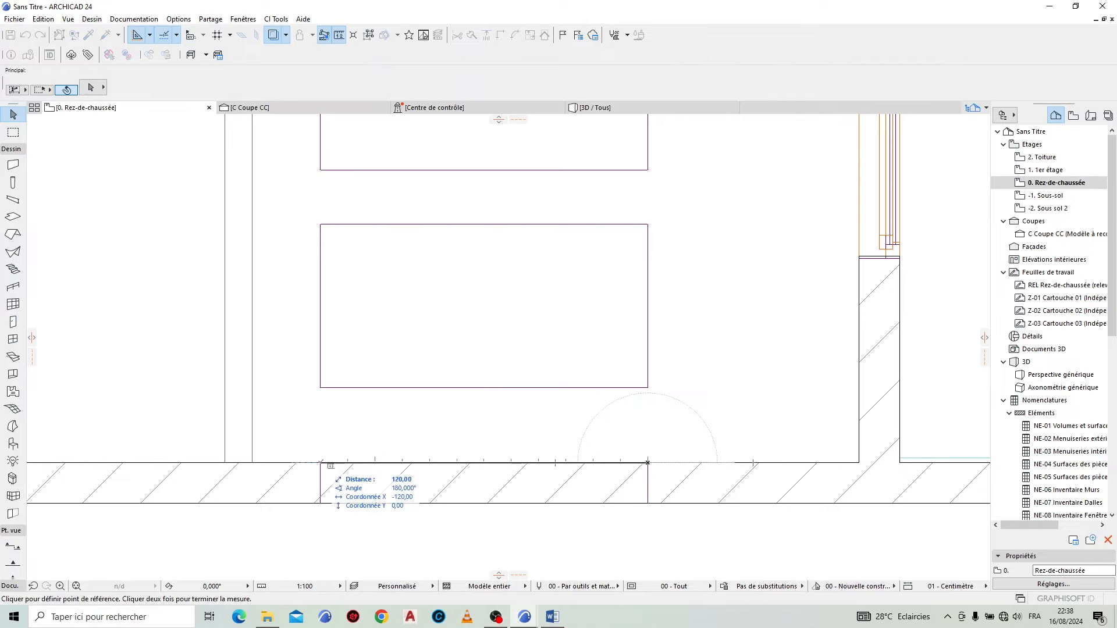
pyautogui.press('Escape')
# Step: Pick up the settings of the villa's main entrance door, Porte 24 at 120 x 240 cm
pyautogui.scroll(-6, 440, 502)
pyautogui.moveTo(486, 150); pyautogui.dragTo(469, 354, button='middle')
pyautogui.scroll(6, 496, 249)
pyautogui.click(474, 267)
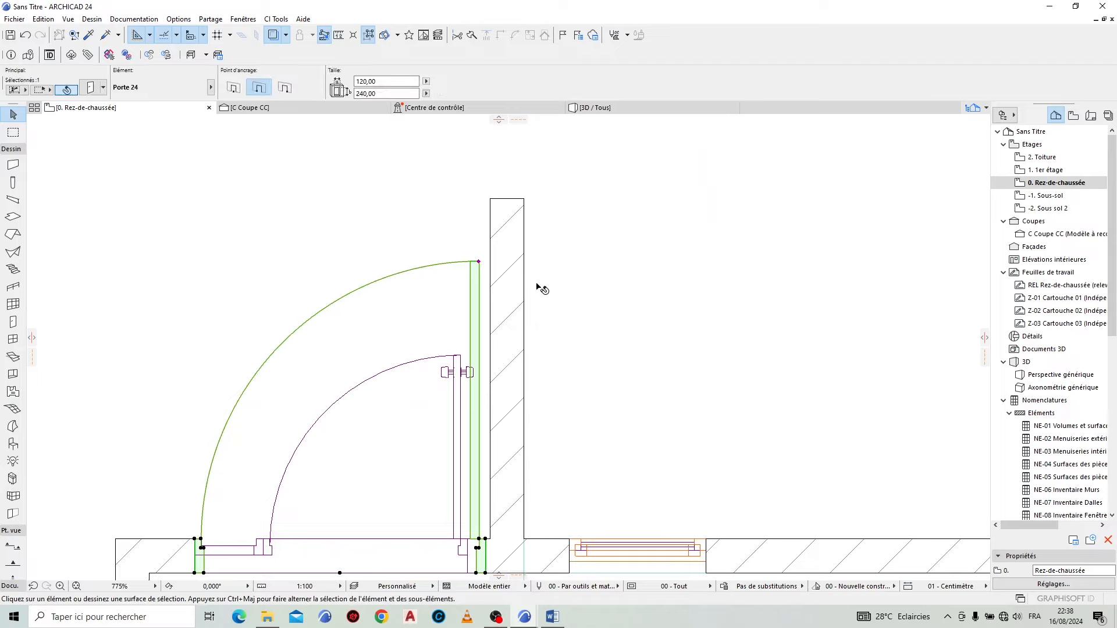
pyautogui.press('Escape')
pyautogui.scroll(-7, 502, 184)
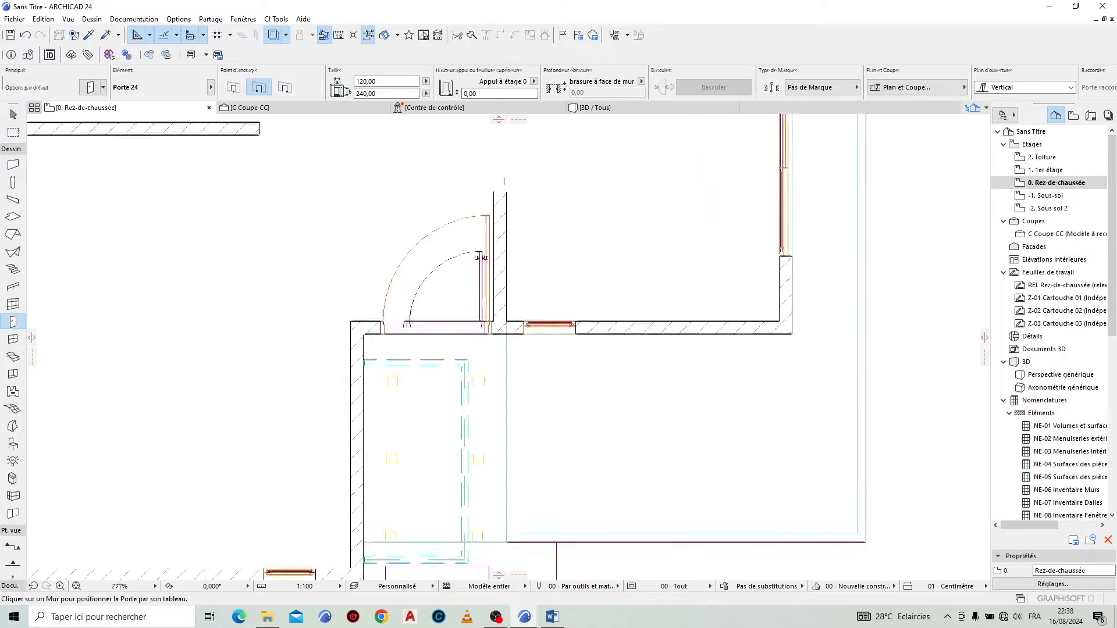
# Step: Place the Porte 24 entrance door in the street-side boundary wall and move it onto the traced opening by the stepping stones
pyautogui.scroll(6, 515, 448)
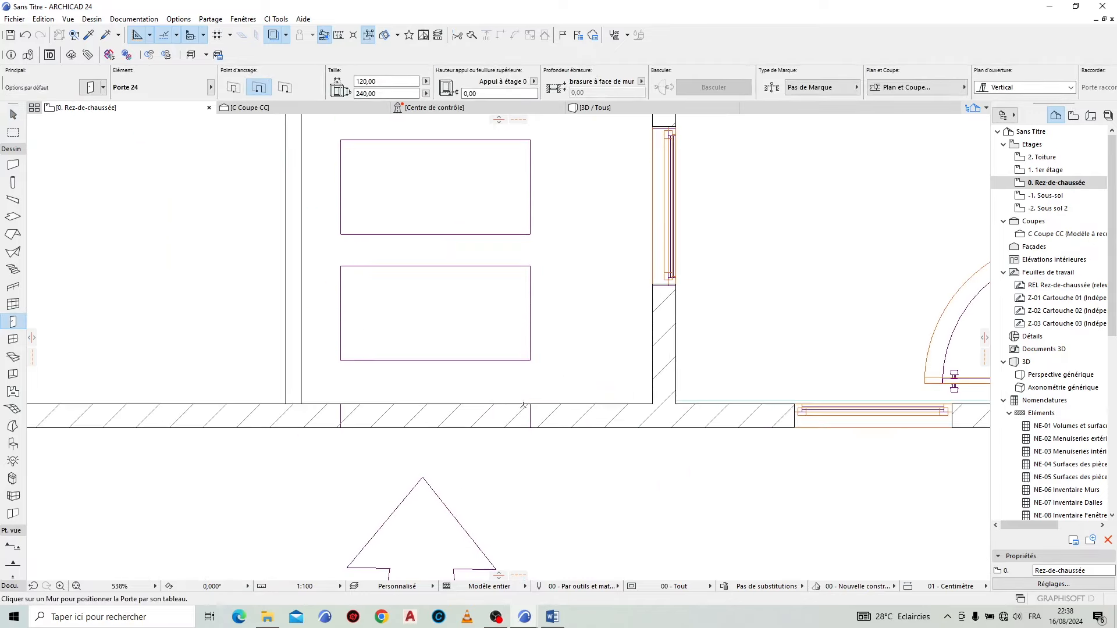
pyautogui.click(631, 414)
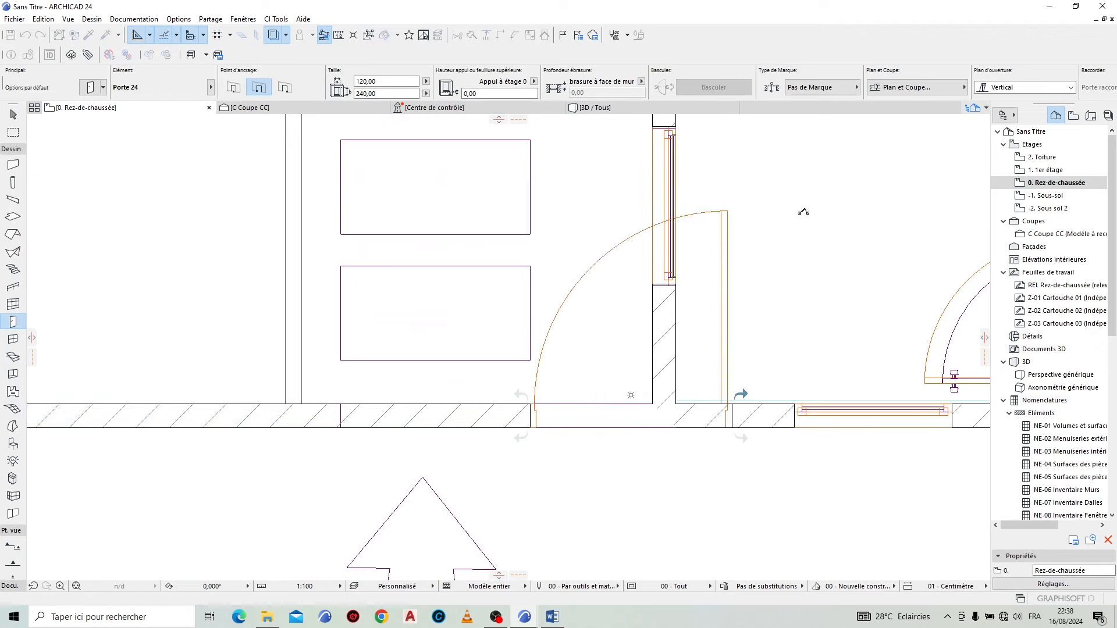
pyautogui.press('Escape')
pyautogui.click(725, 340)
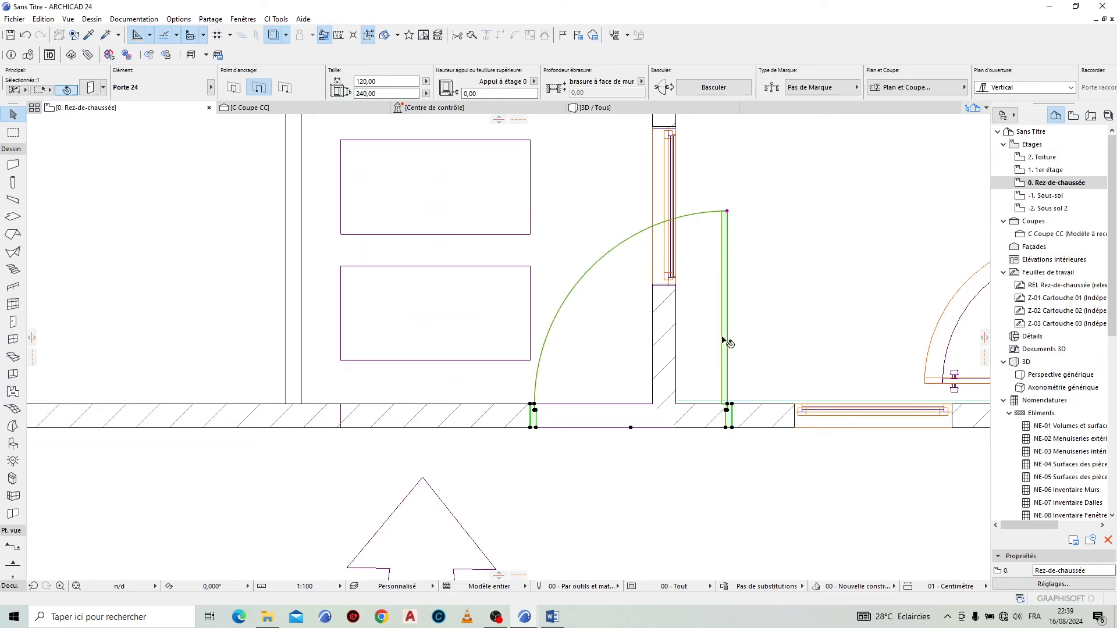
pyautogui.click(727, 404)
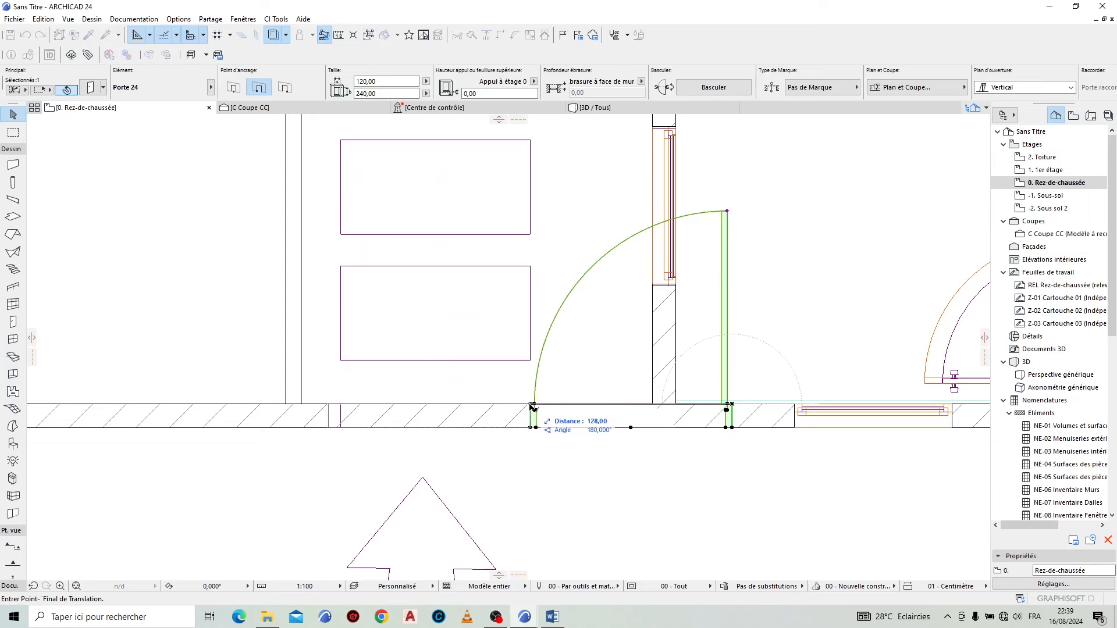
pyautogui.click(532, 405)
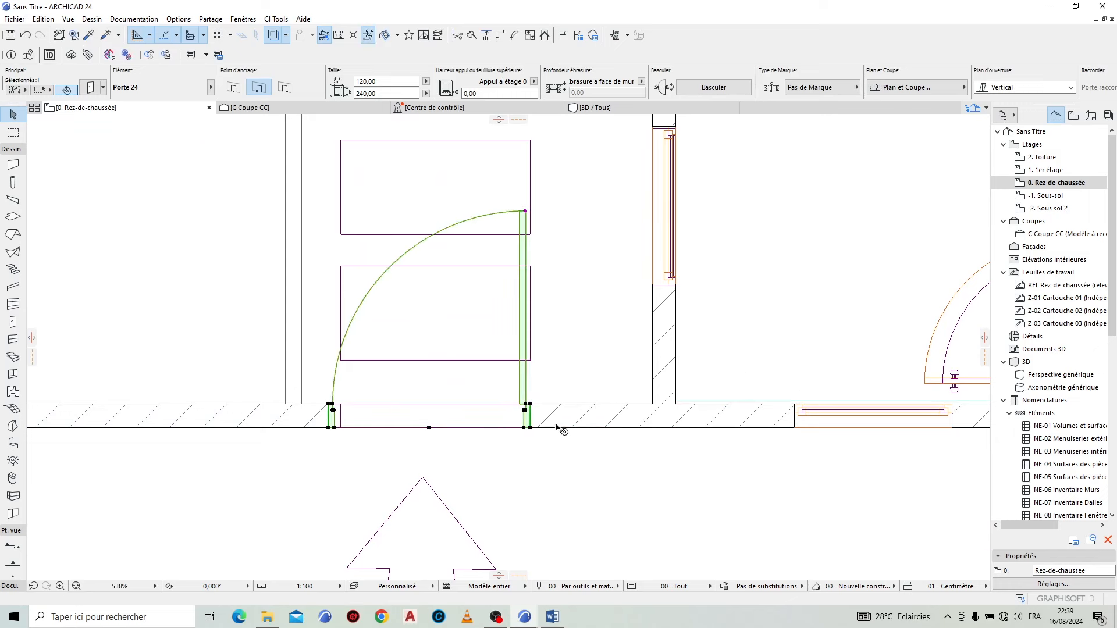
pyautogui.scroll(-4, 617, 428)
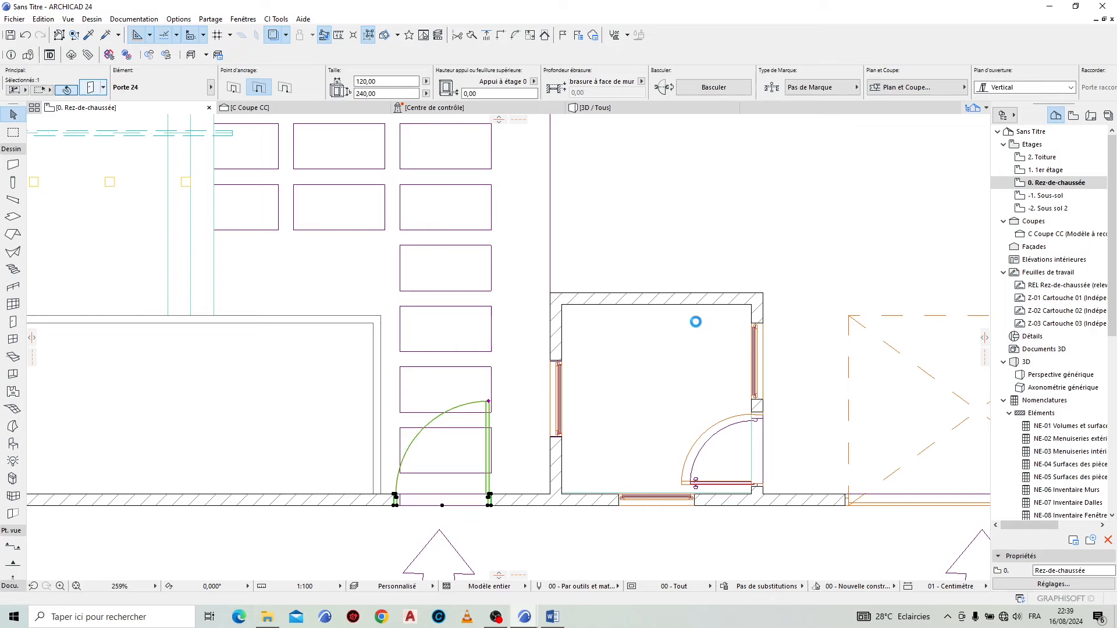
# Step: Change the leaf type of the new pedestrian entrance door to Style 55
pyautogui.click(609, 254)
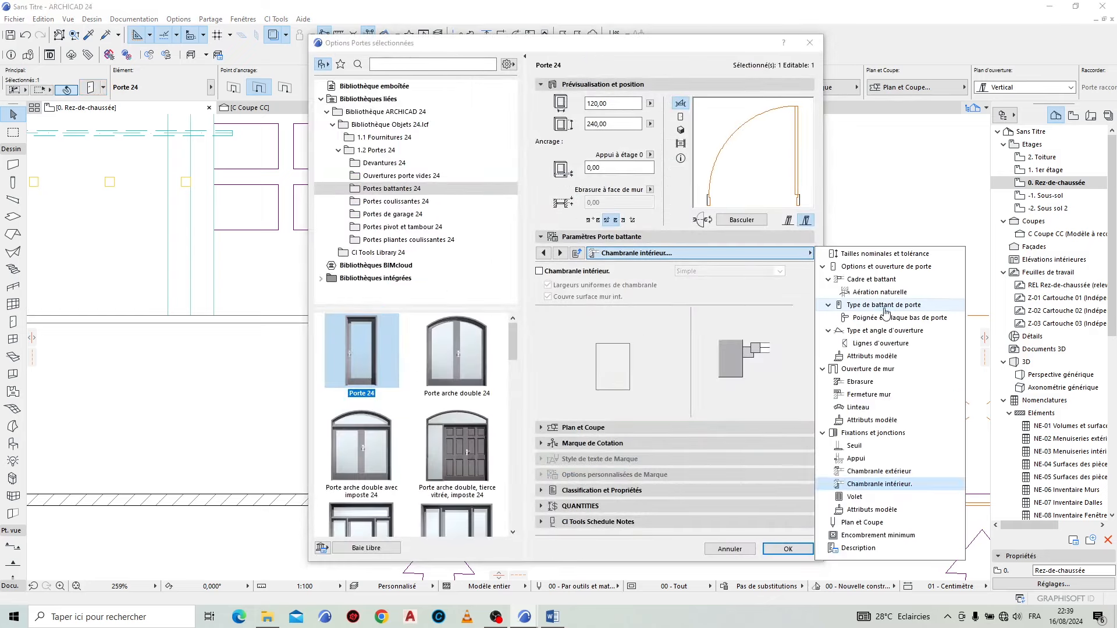
pyautogui.click(884, 306)
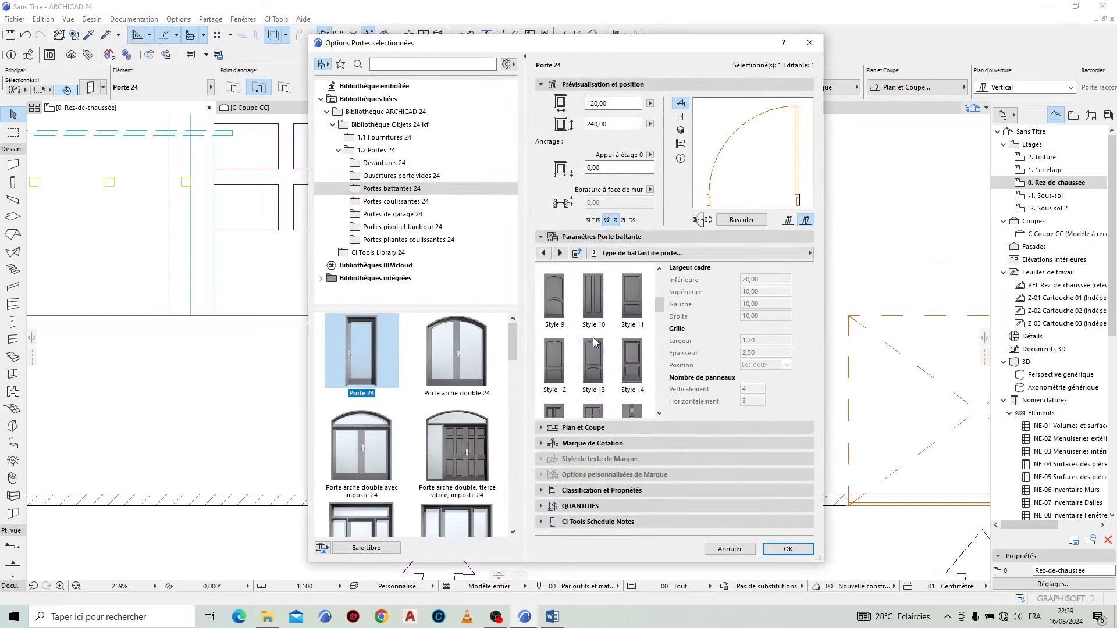
pyautogui.scroll(-6, 594, 342)
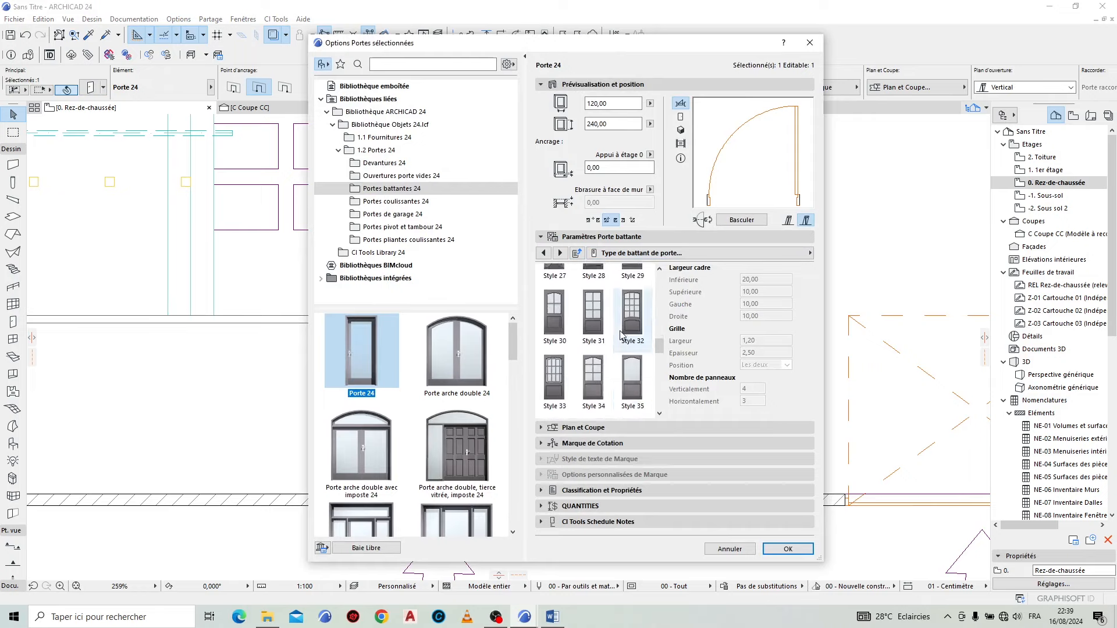
pyautogui.scroll(-4, 621, 336)
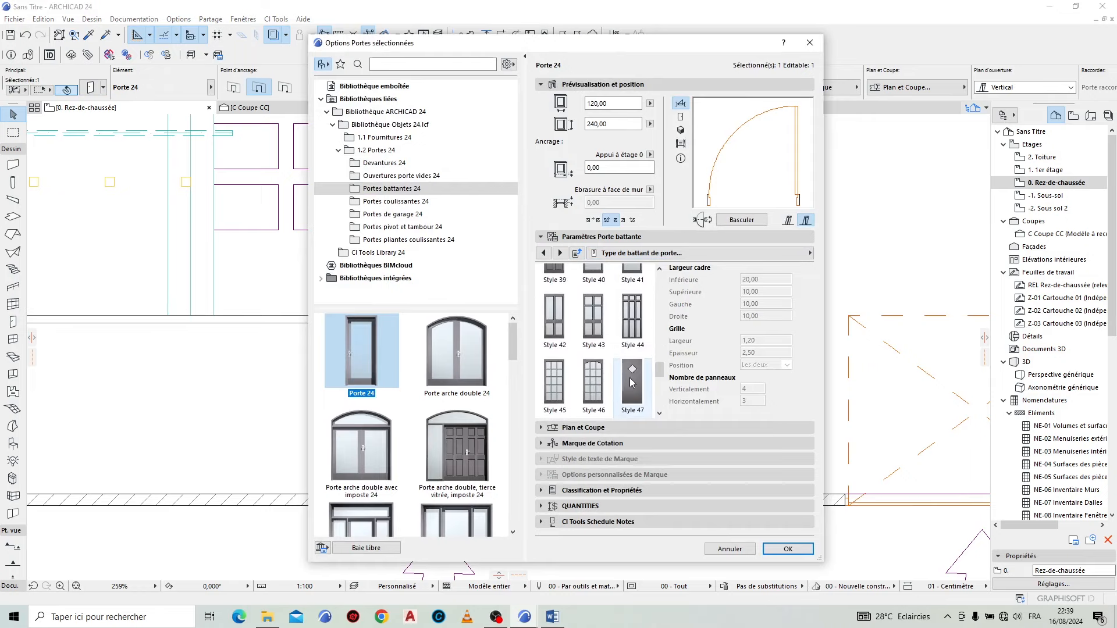
pyautogui.scroll(-4, 631, 382)
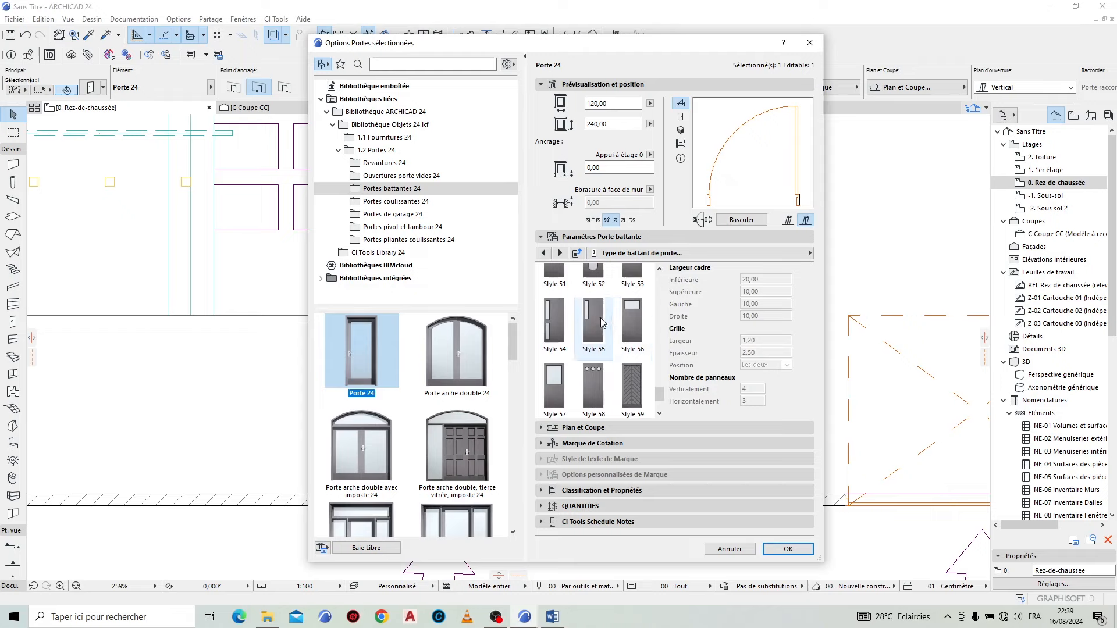
pyautogui.click(602, 323)
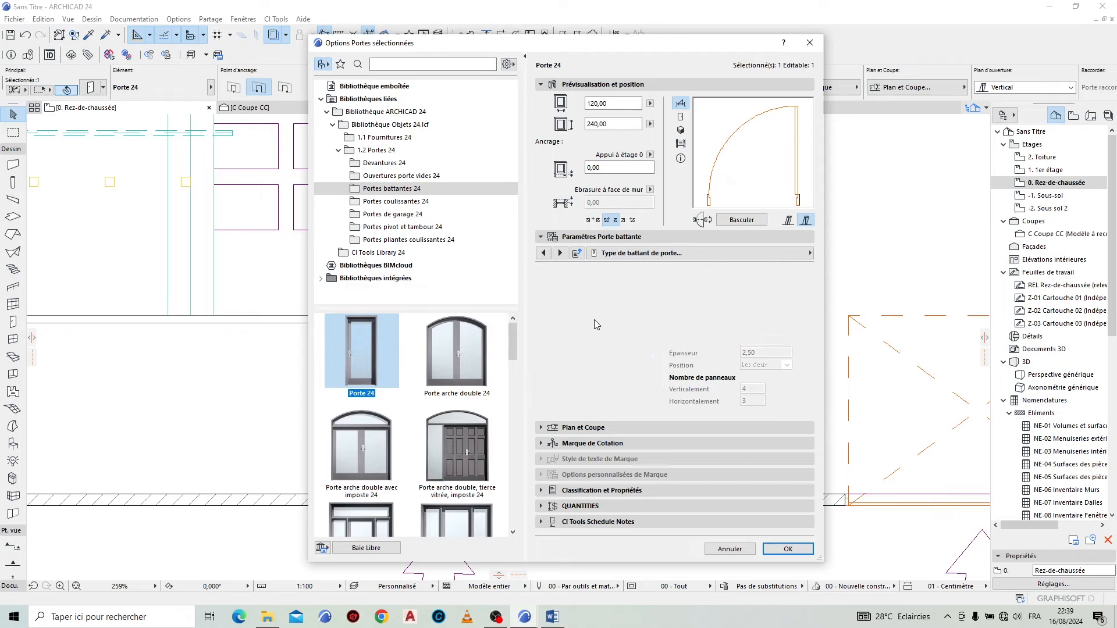
pyautogui.click(804, 550)
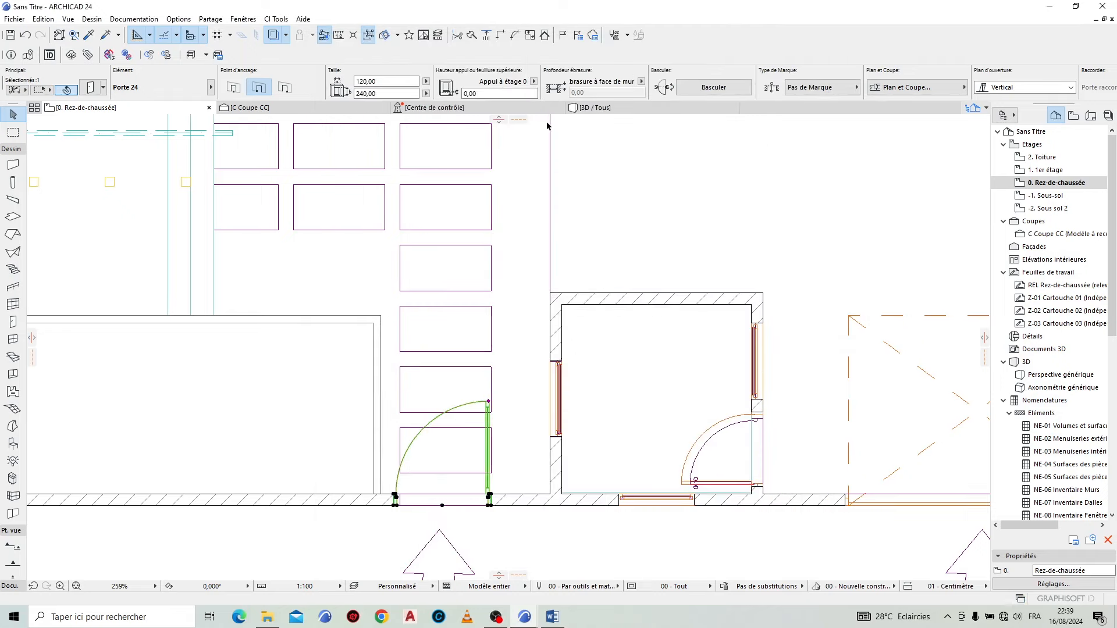
# Step: In the 3D view, lower the pedestrian entrance door's sill so that it sits at the foot of the boundary wall
pyautogui.click(600, 109)
pyautogui.keyDown('shift'); pyautogui.moveTo(622, 519); pyautogui.dragTo(664, 428, button='middle'); pyautogui.keyUp('shift')
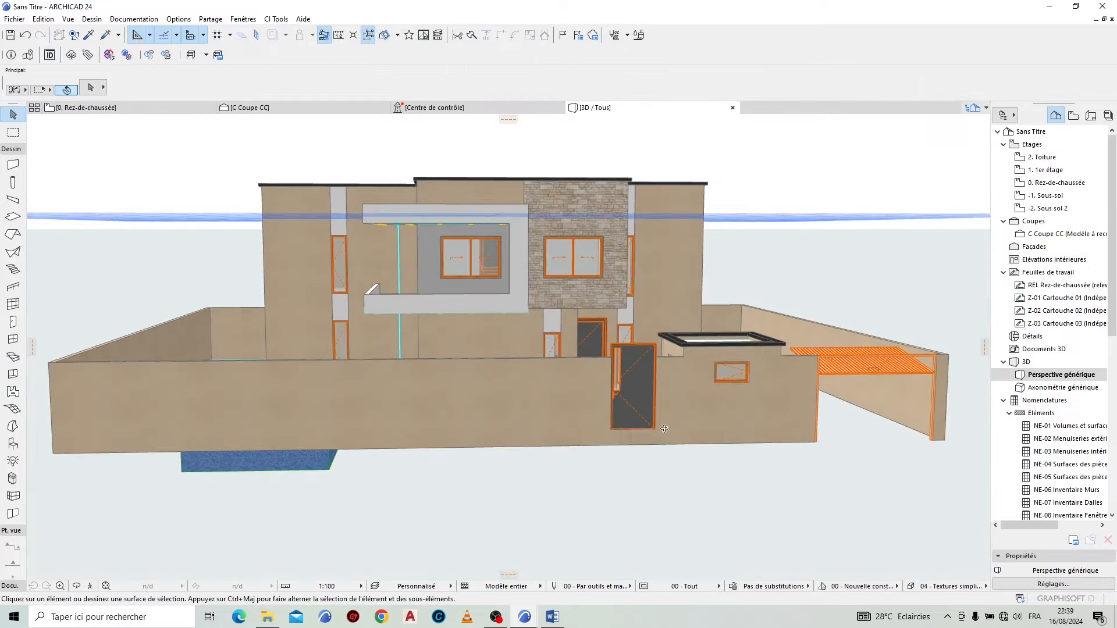
pyautogui.scroll(3, 727, 444)
pyautogui.click(601, 354)
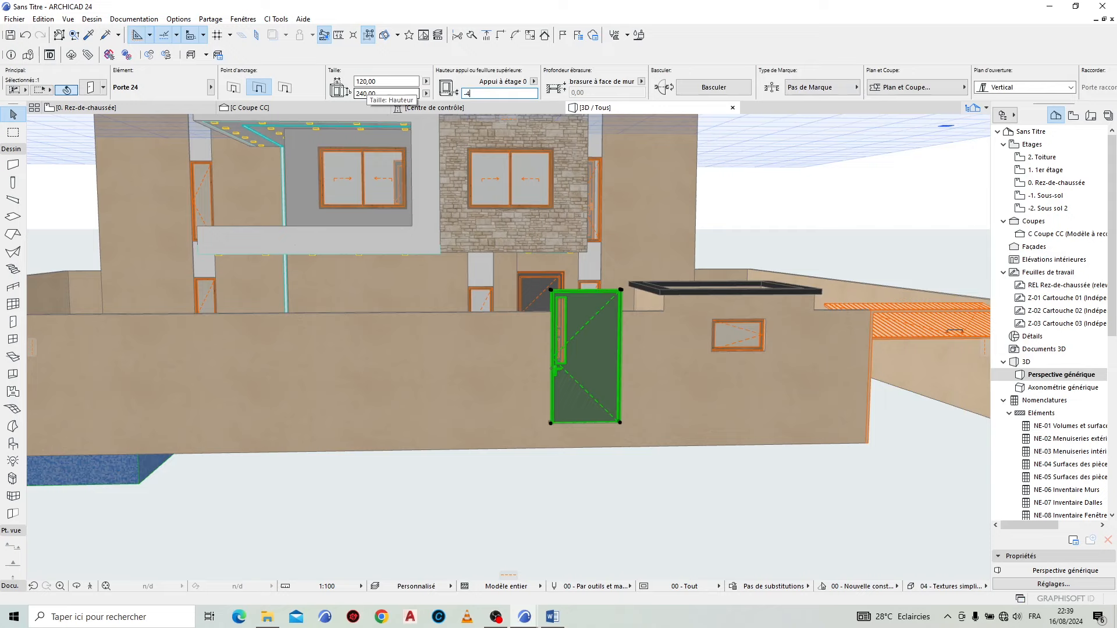
pyautogui.press('Return')
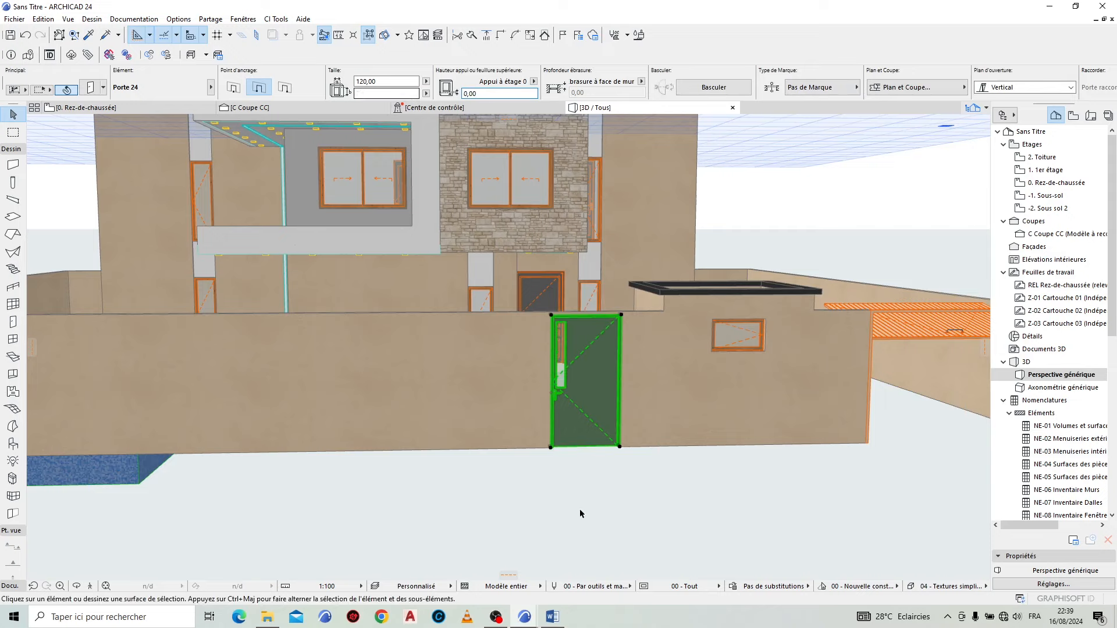
pyautogui.click(579, 508)
pyautogui.scroll(-5, 623, 493)
pyautogui.keyDown('shift'); pyautogui.moveTo(608, 364); pyautogui.dragTo(269, 454, button='middle'); pyautogui.keyUp('shift')
# Step: In the ground-floor plan, set the default slab to top 10, base -45, with Sol - Pavés en pierre 07 on all surfaces
pyautogui.click(178, 109)
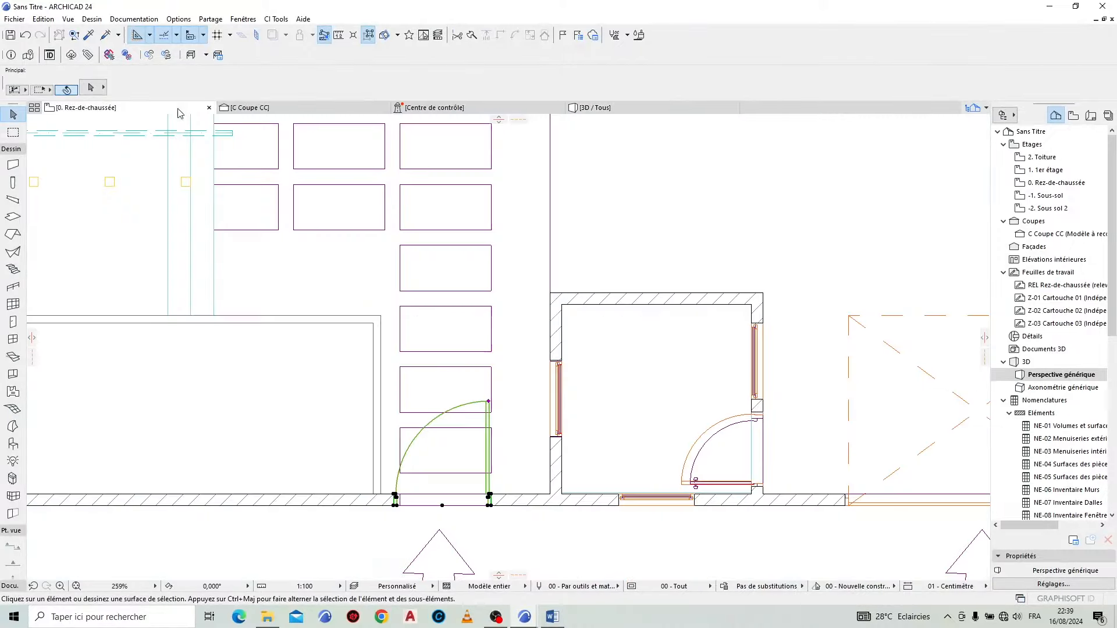
pyautogui.scroll(-6, 455, 437)
pyautogui.scroll(3, 448, 404)
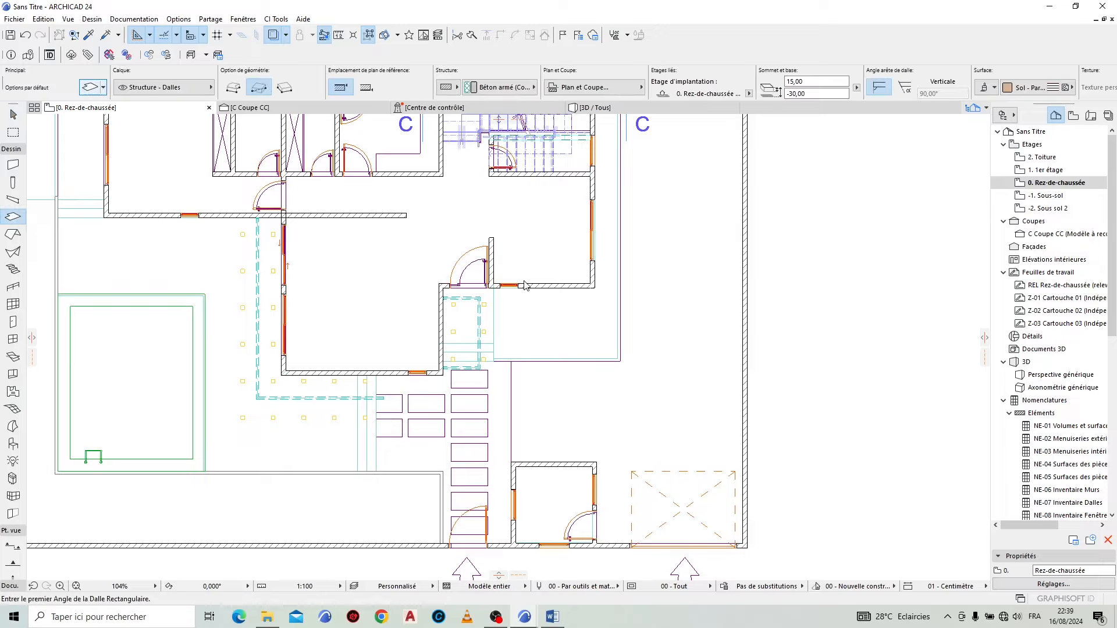
pyautogui.hotkey('ctrl', 't')
pyautogui.click(508, 342)
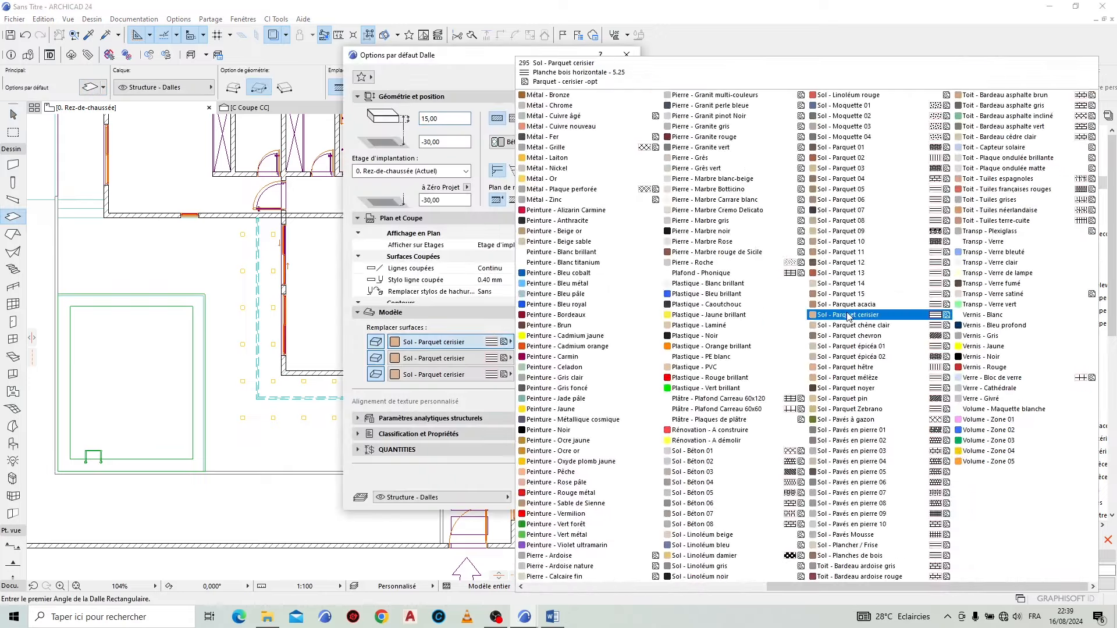
pyautogui.click(879, 494)
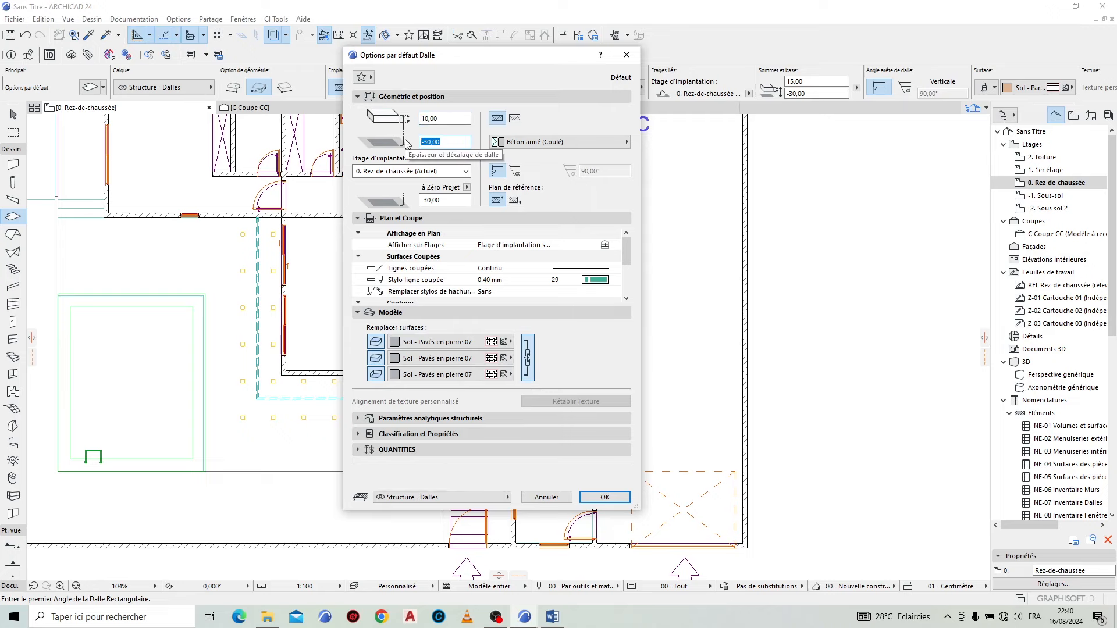
pyautogui.press('Return')
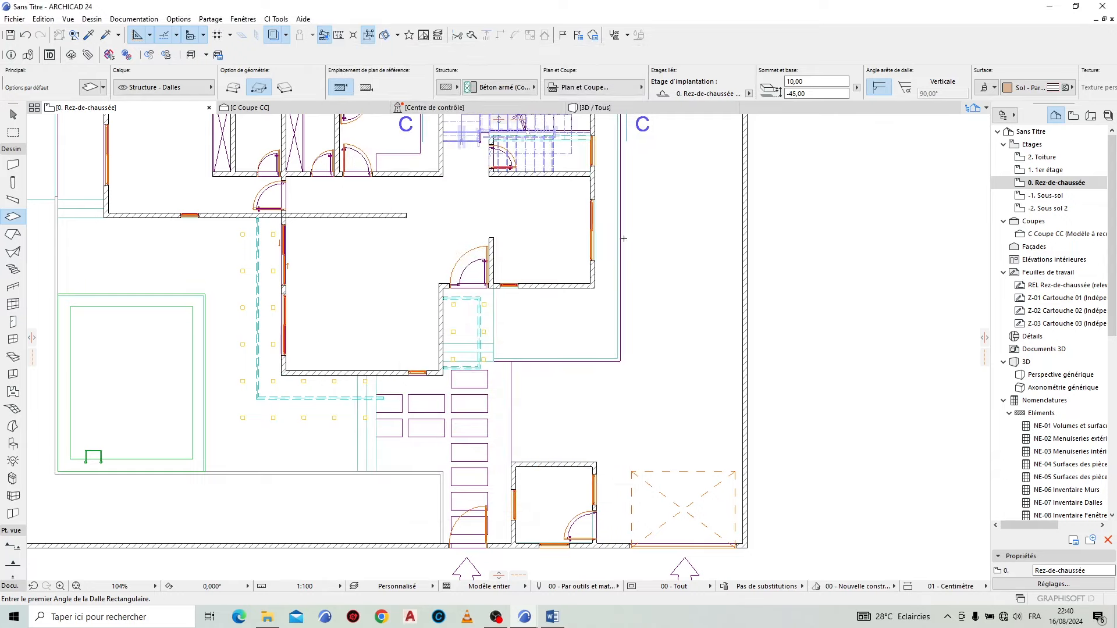
# Step: Examine the site and its surroundings in 3D and the extent of the driveway slab in the ground-floor plan
pyautogui.scroll(-5, 599, 407)
pyautogui.scroll(2, 561, 245)
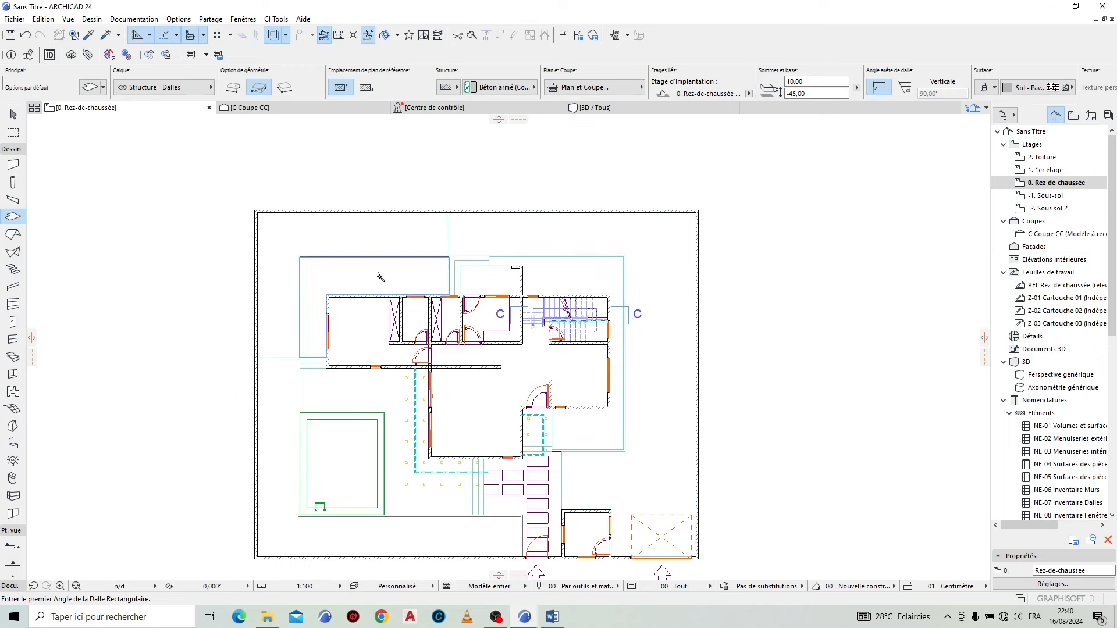
pyautogui.click(602, 111)
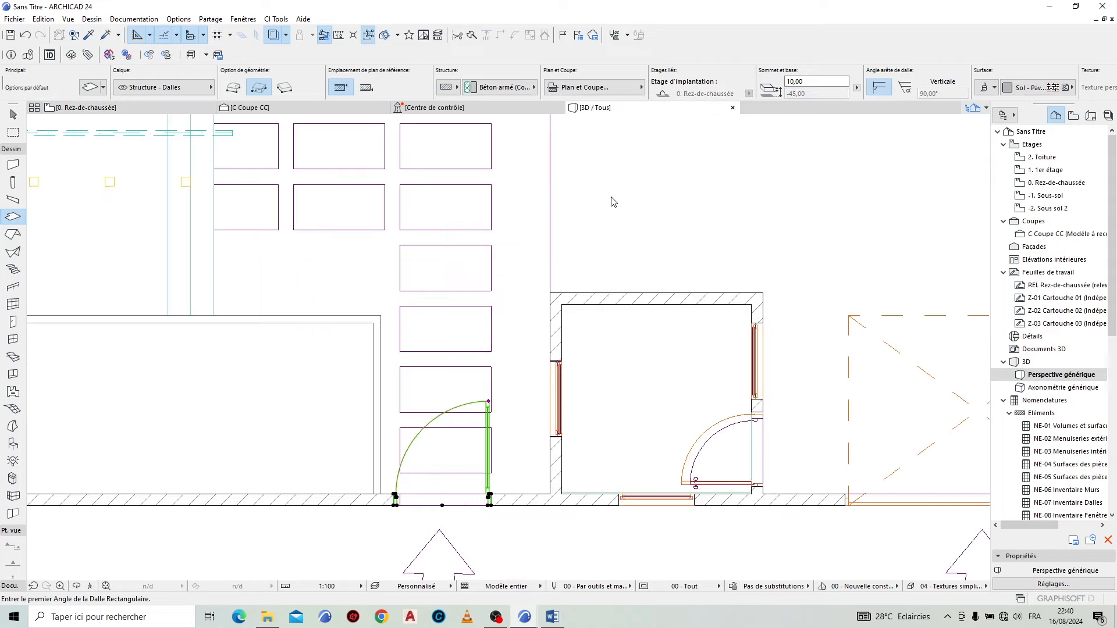
pyautogui.scroll(10, 391, 429)
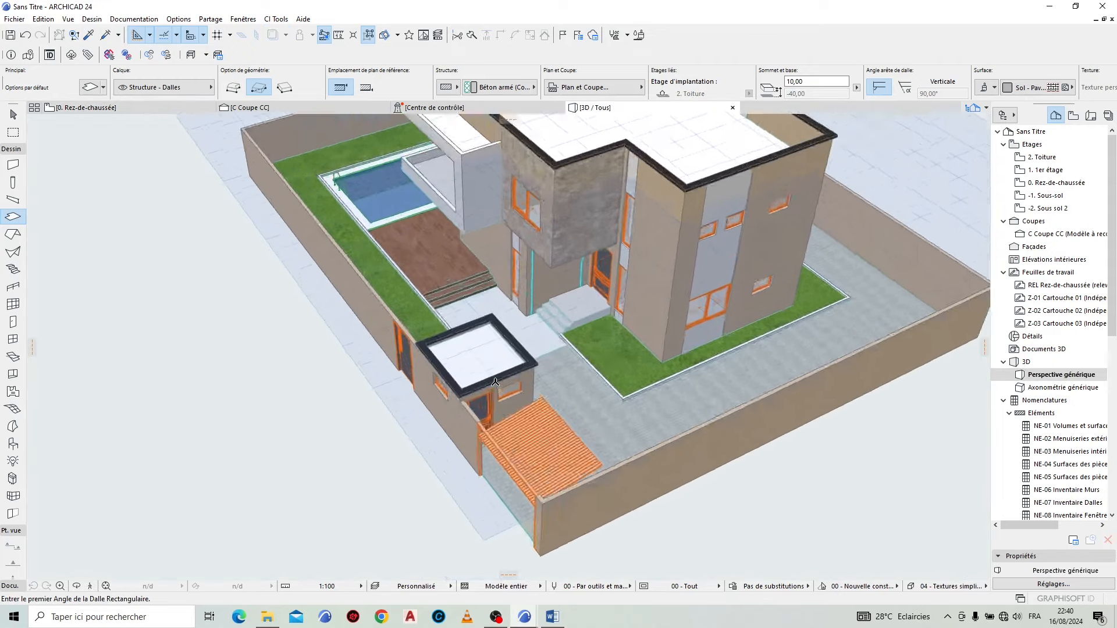
pyautogui.keyDown('shift'); pyautogui.moveTo(391, 428); pyautogui.dragTo(719, 426, button='middle'); pyautogui.keyUp('shift')
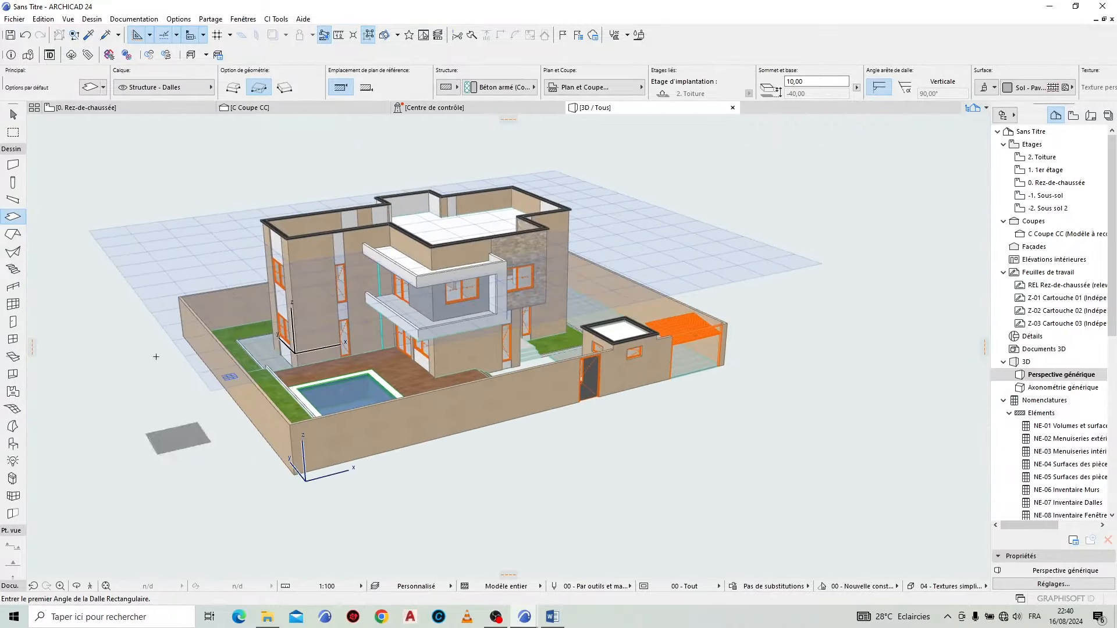
pyautogui.click(114, 107)
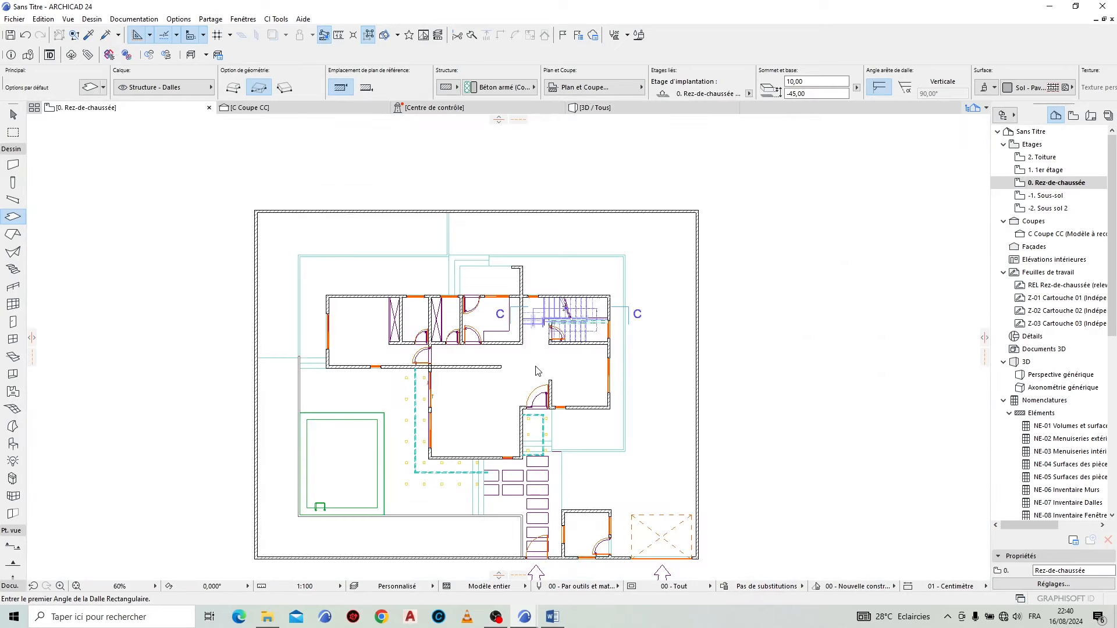
pyautogui.click(674, 393)
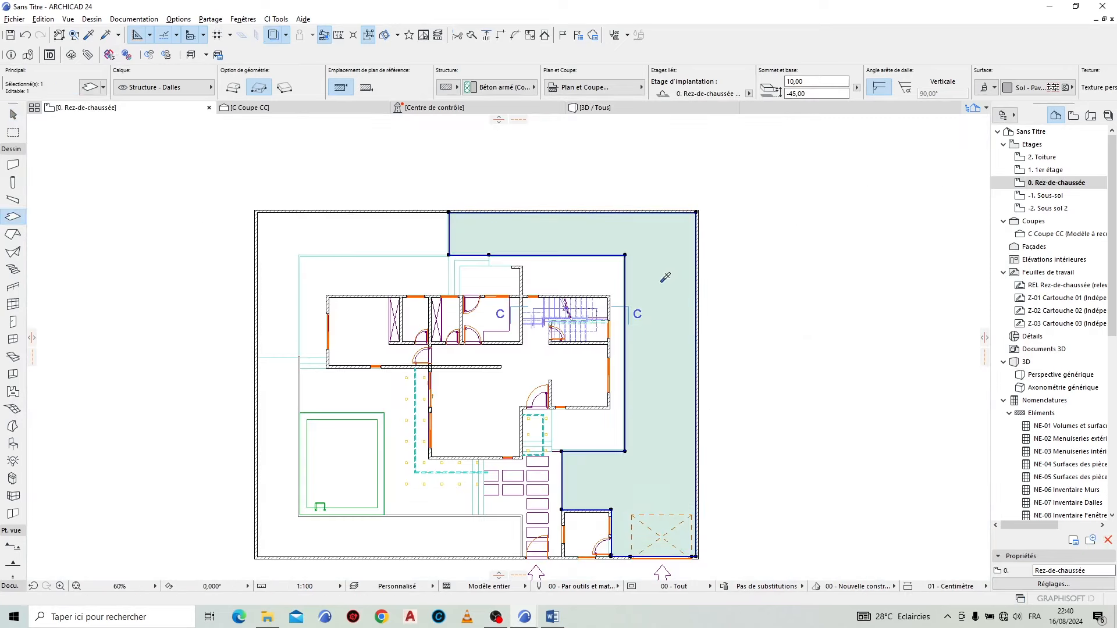
pyautogui.press('Escape')
# Step: Draw a rectangular slab of about 5700 x 3940 cm from beyond the plot's upper-left side to the boundary wall's outer lower-right corner
pyautogui.scroll(-5, 395, 252)
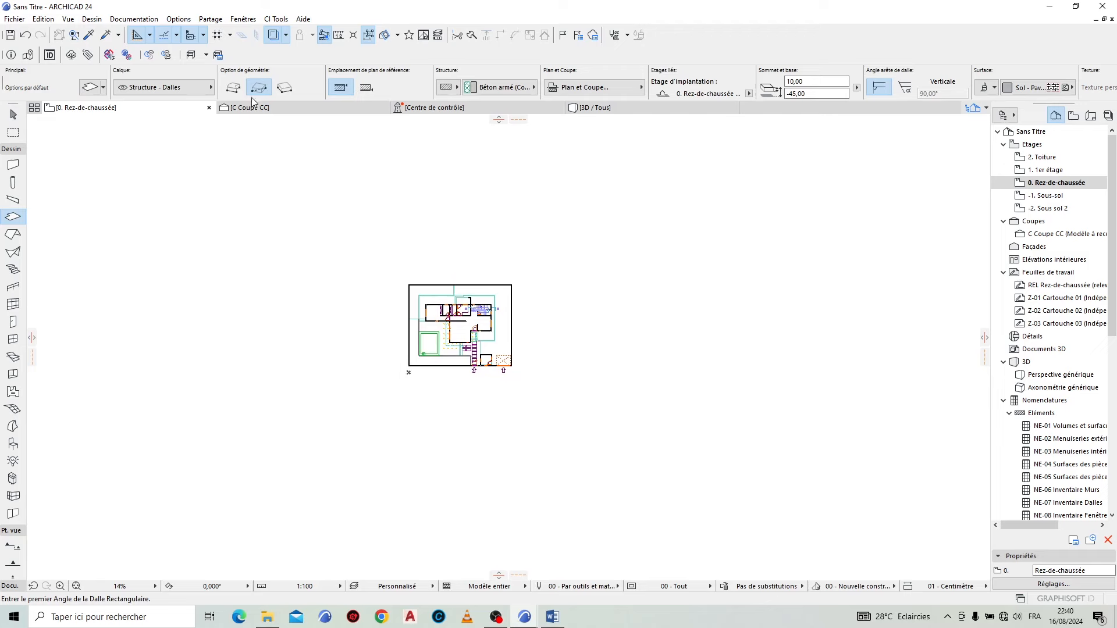
pyautogui.moveTo(387, 262); pyautogui.dragTo(451, 315, button='middle')
pyautogui.click(339, 255)
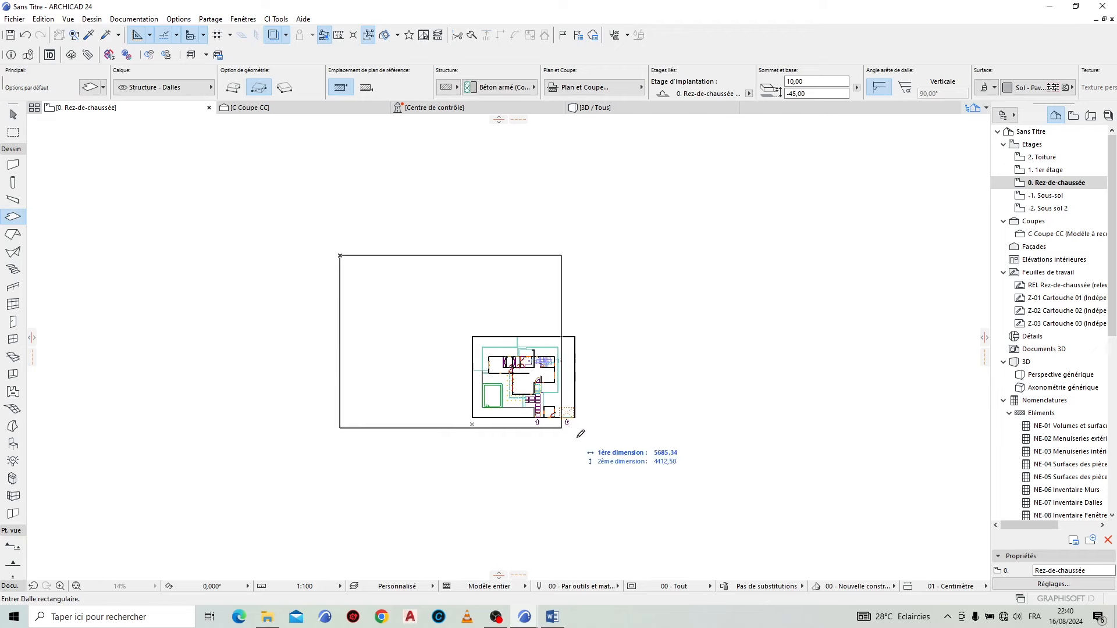
pyautogui.scroll(6, 579, 419)
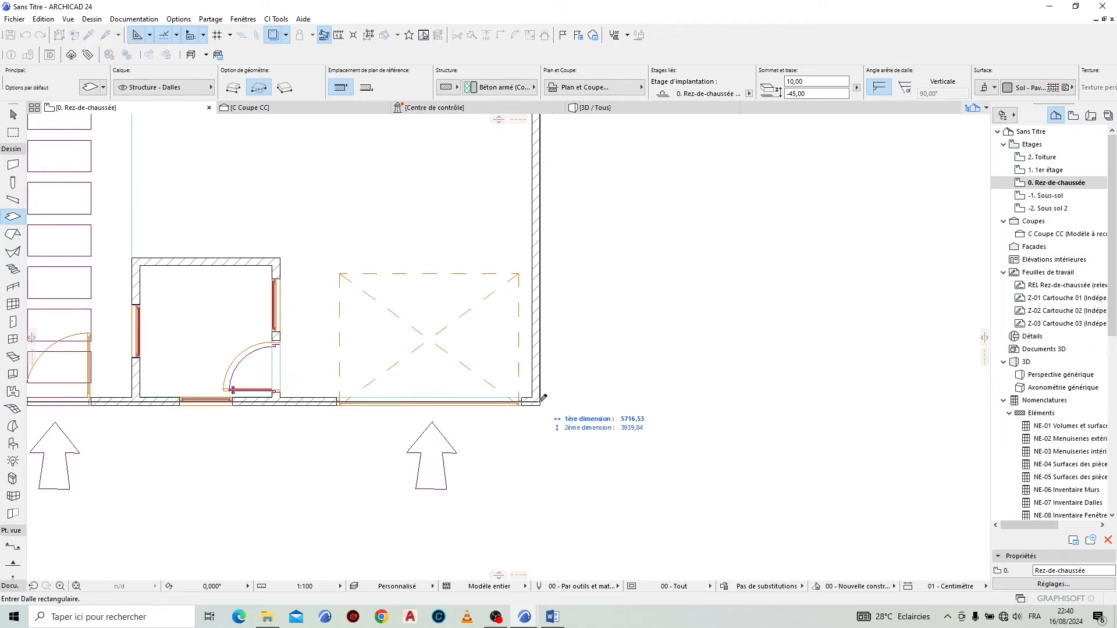
pyautogui.click(540, 405)
# Step: Stretch the new slab's right edge past the boundary wall so the slab extends well beyond both sides of the plot
pyautogui.scroll(-3, 541, 442)
pyautogui.click(13, 115)
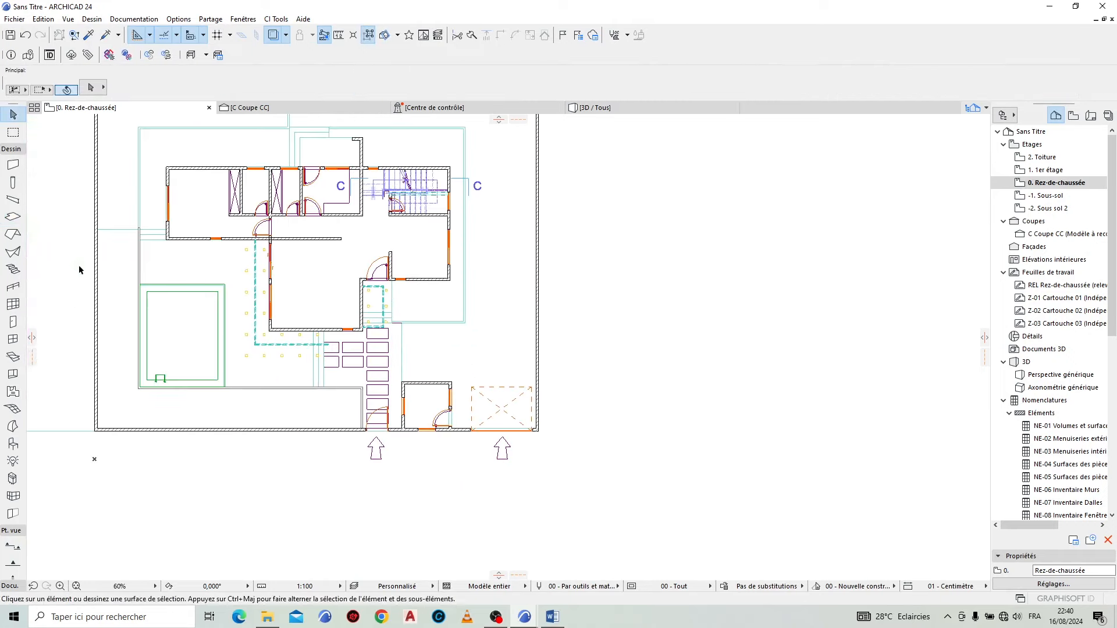
pyautogui.click(79, 270)
pyautogui.click(540, 307)
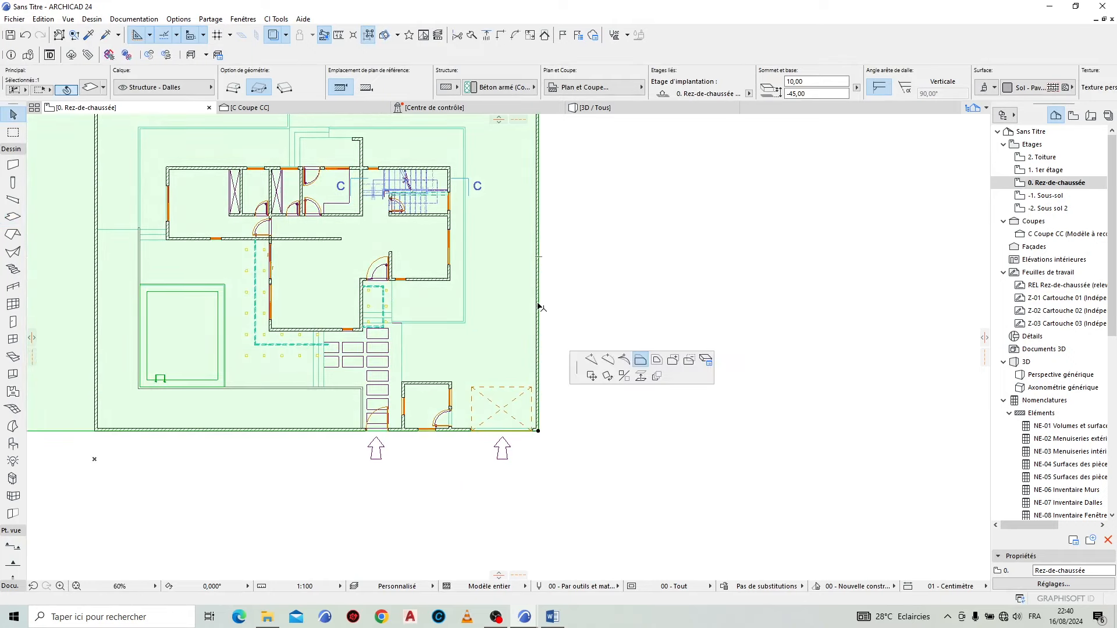
pyautogui.click(638, 360)
pyautogui.scroll(-3, 613, 305)
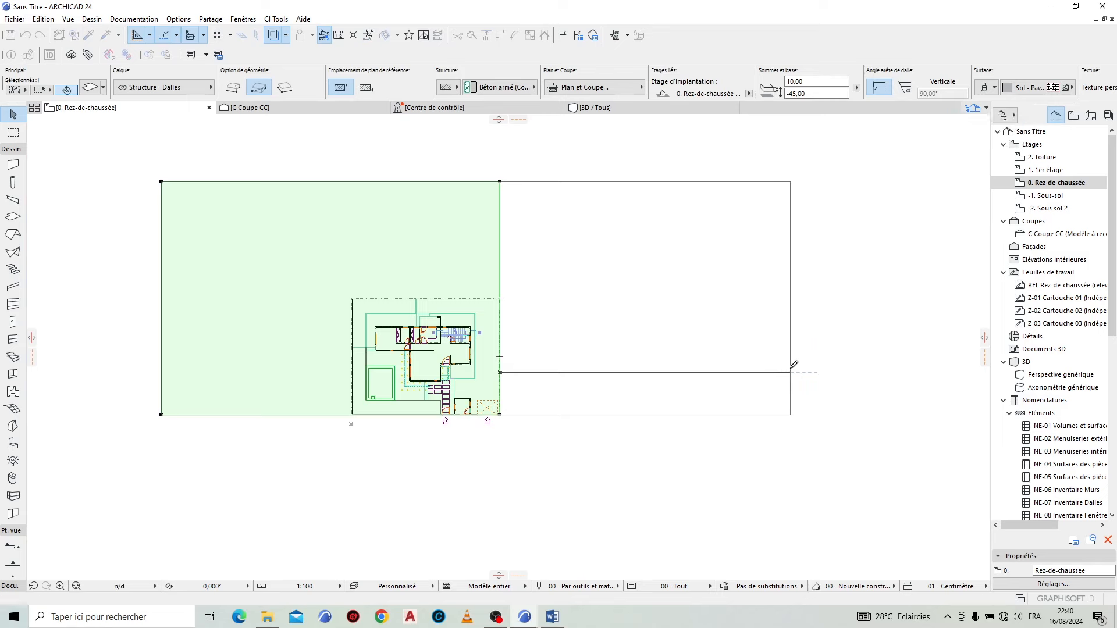
pyautogui.click(790, 361)
pyautogui.scroll(1, 305, 404)
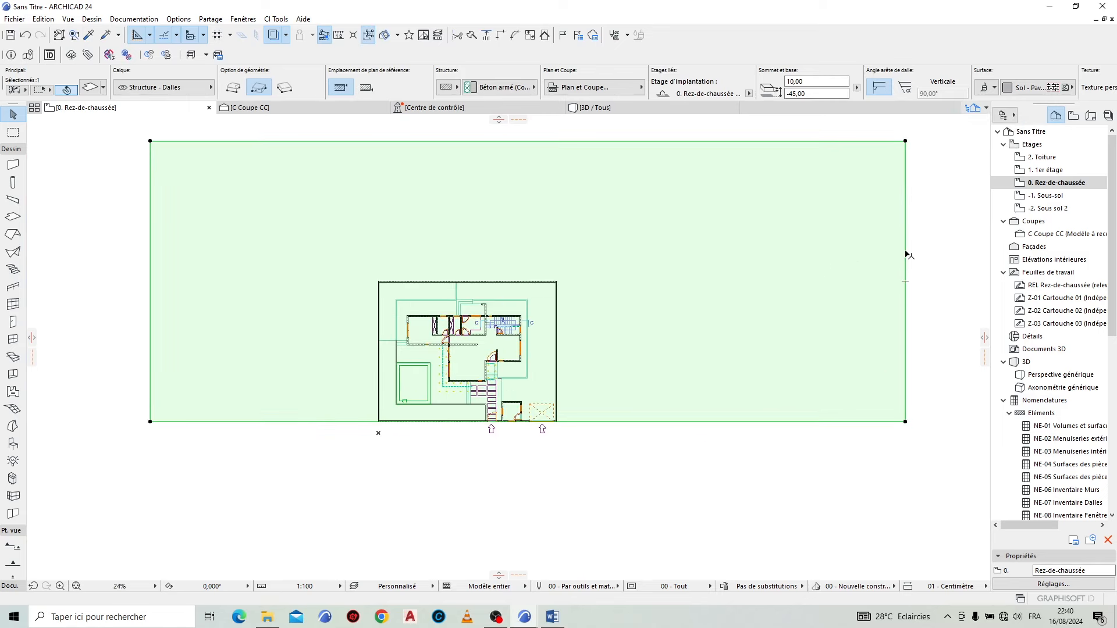
pyautogui.click(749, 279)
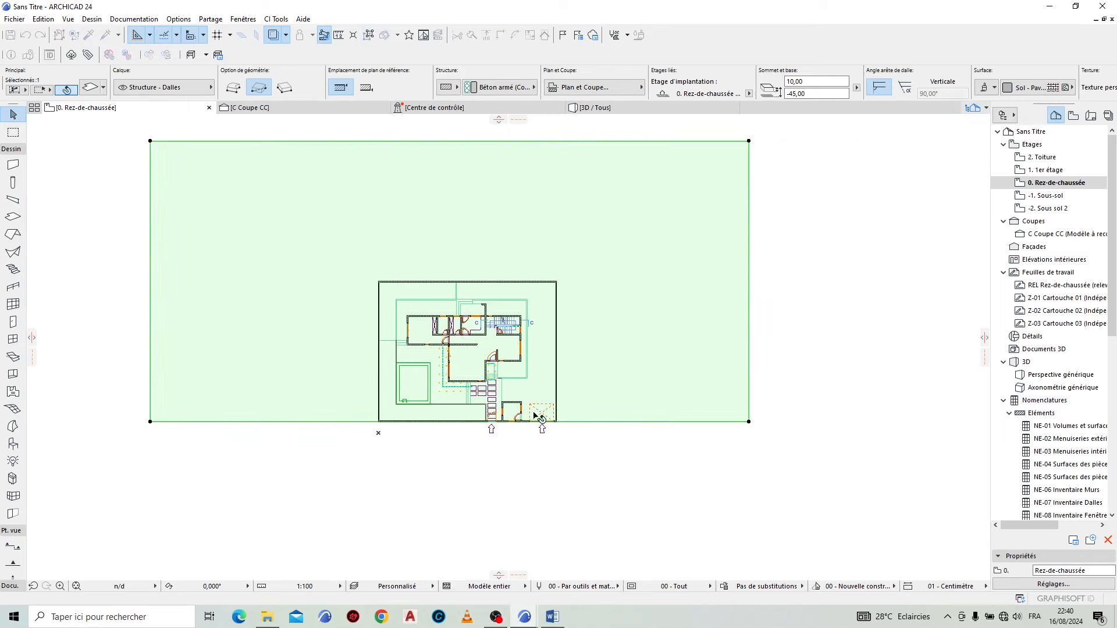
# Step: Cut a rectangular opening in the ground slab from the boundary wall's outer upper-left corner to its inner lower-right corner
pyautogui.scroll(3, 534, 414)
pyautogui.scroll(-1, 546, 417)
pyautogui.click(12, 217)
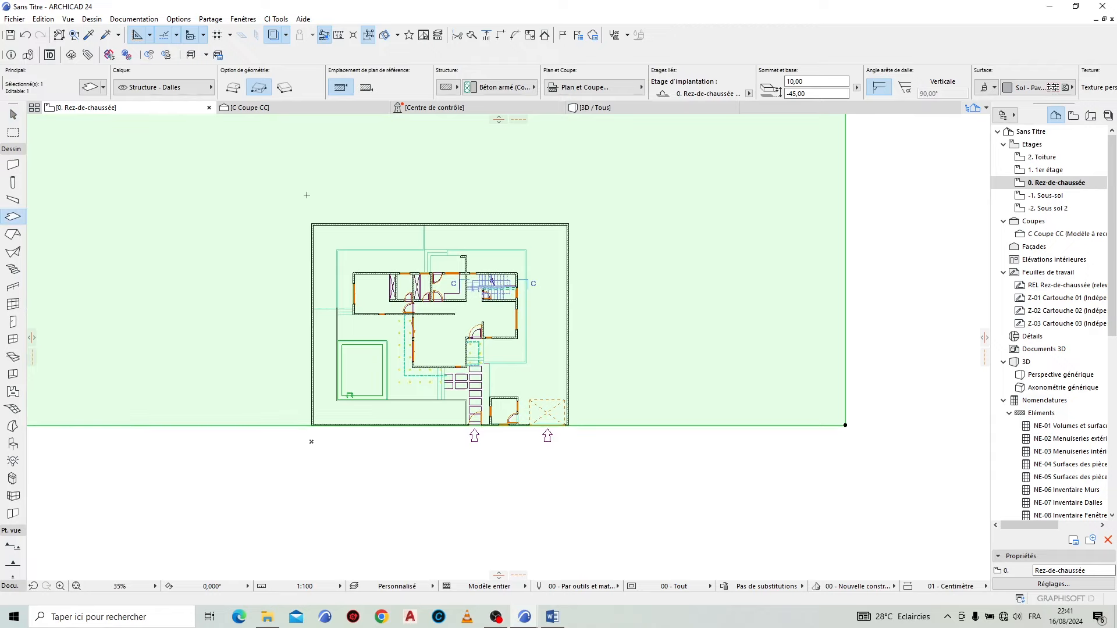
pyautogui.scroll(10, 307, 212)
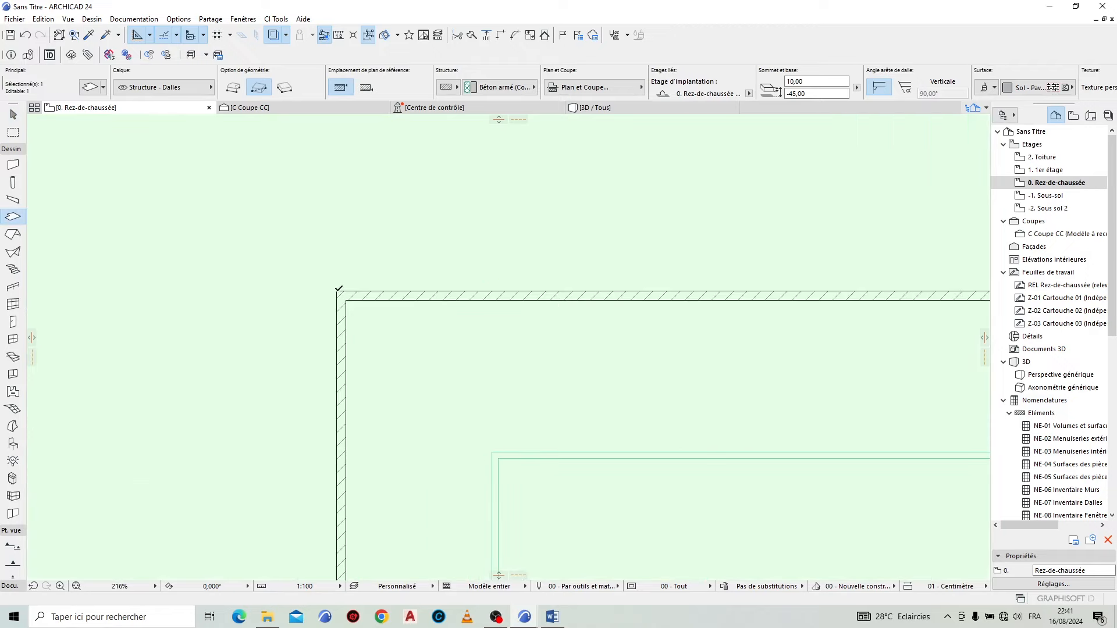
pyautogui.click(337, 291)
pyautogui.scroll(-9, 297, 249)
pyautogui.scroll(3, 570, 440)
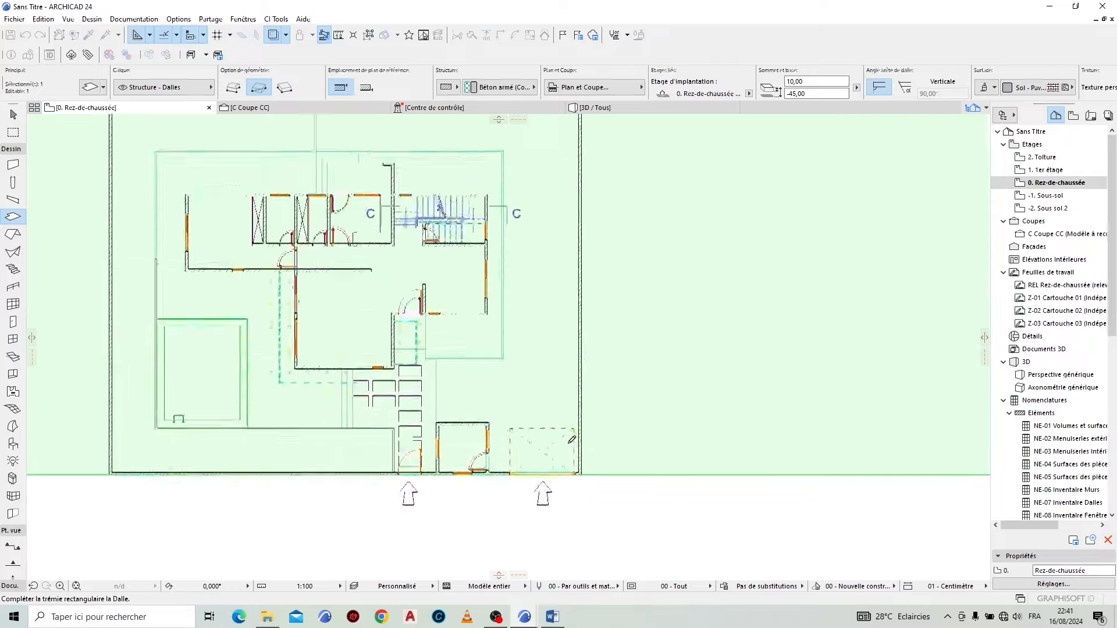
pyautogui.scroll(6, 571, 440)
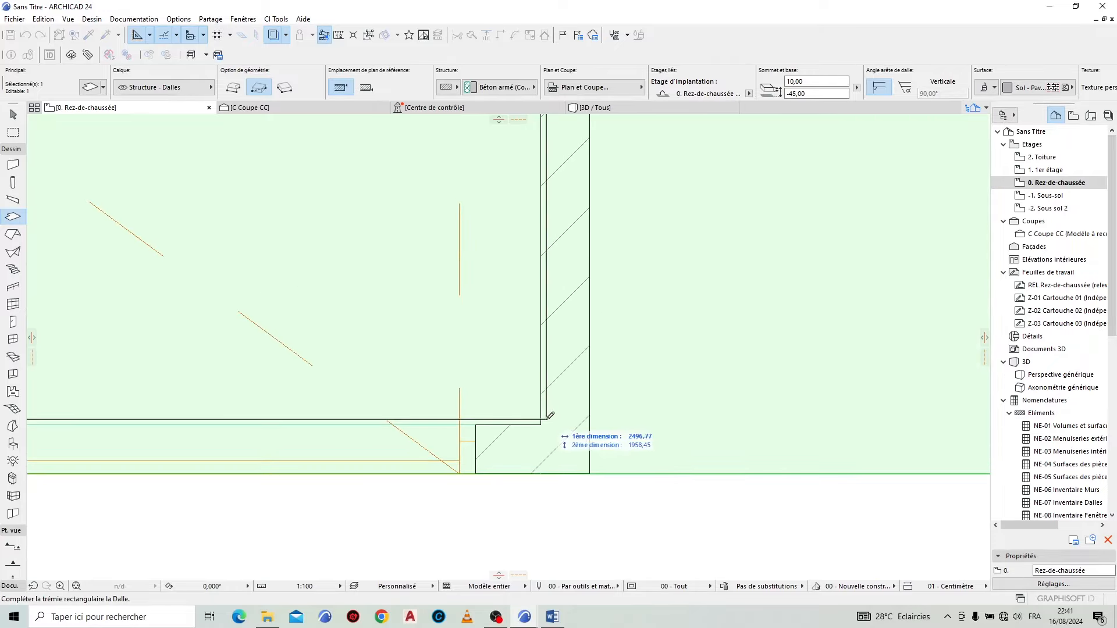
pyautogui.click(549, 415)
# Step: Offset the slab opening's right edge outward 15 cm to the outer face of the boundary wall
pyautogui.scroll(-3, 541, 419)
pyautogui.scroll(2, 531, 418)
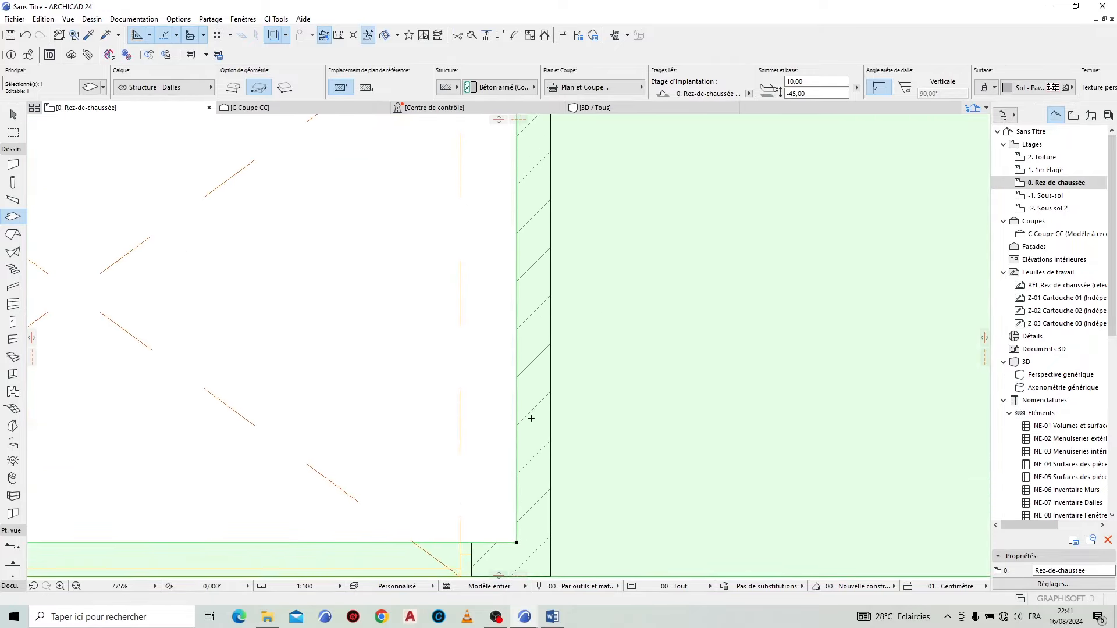
pyautogui.click(518, 417)
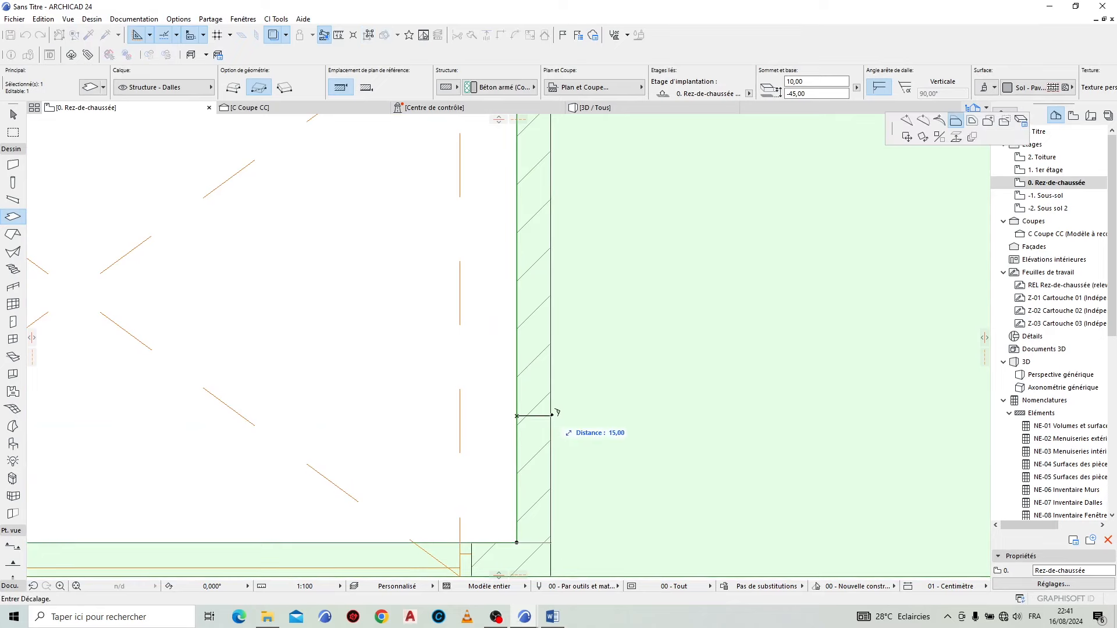
pyautogui.scroll(-4, 536, 441)
pyautogui.scroll(-3, 505, 476)
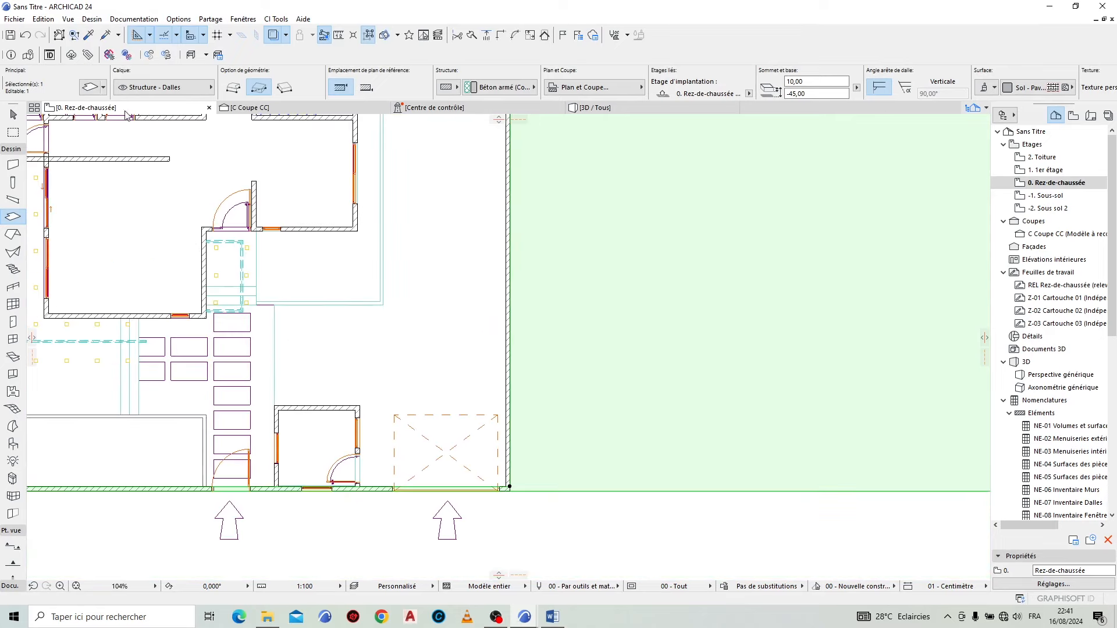
# Step: Override all of the ground slab's surfaces with Env. - Terre and check the result around the plot in 3D
pyautogui.hotkey('ctrl', 't')
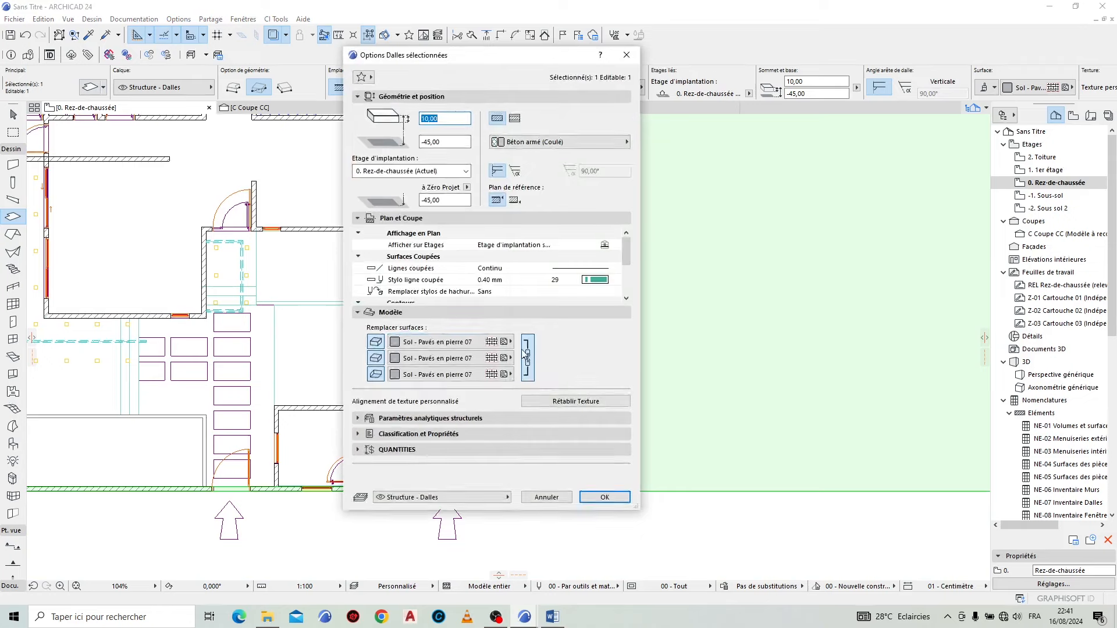
pyautogui.click(448, 342)
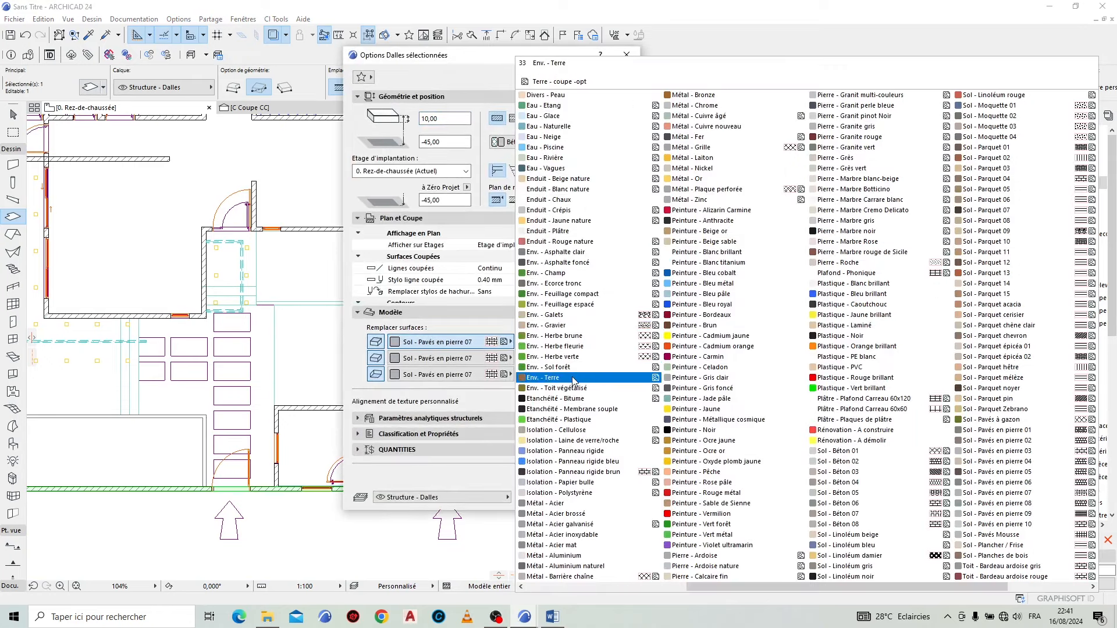
pyautogui.click(550, 377)
pyautogui.click(591, 496)
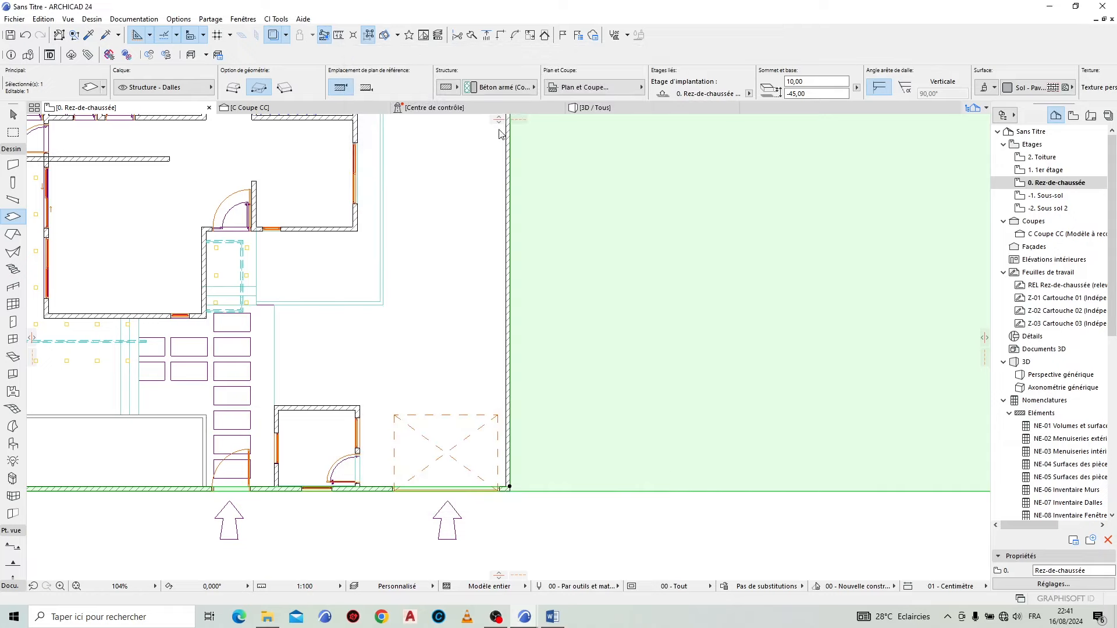
pyautogui.press('F3')
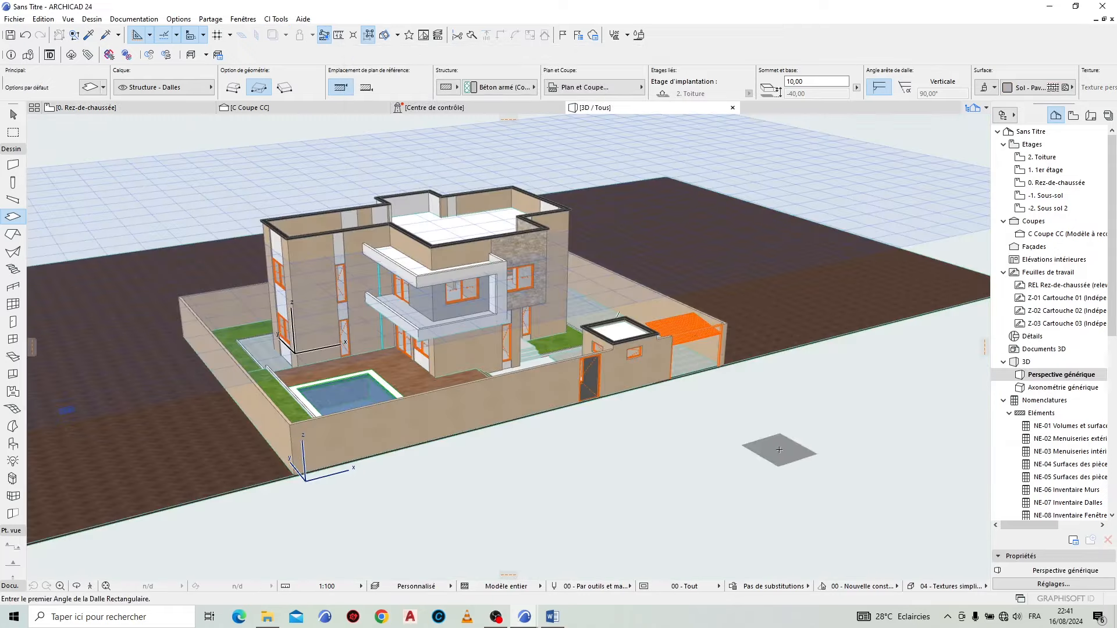
pyautogui.keyDown('shift'); pyautogui.moveTo(779, 449); pyautogui.dragTo(260, 405, button='middle'); pyautogui.keyUp('shift')
pyautogui.keyDown('shift'); pyautogui.moveTo(667, 390); pyautogui.dragTo(664, 408, button='middle'); pyautogui.keyUp('shift')
# Step: In the ground-floor plan, offset the ground slab opening's lower edge to the outer face of the street-side wall
pyautogui.press('F2')
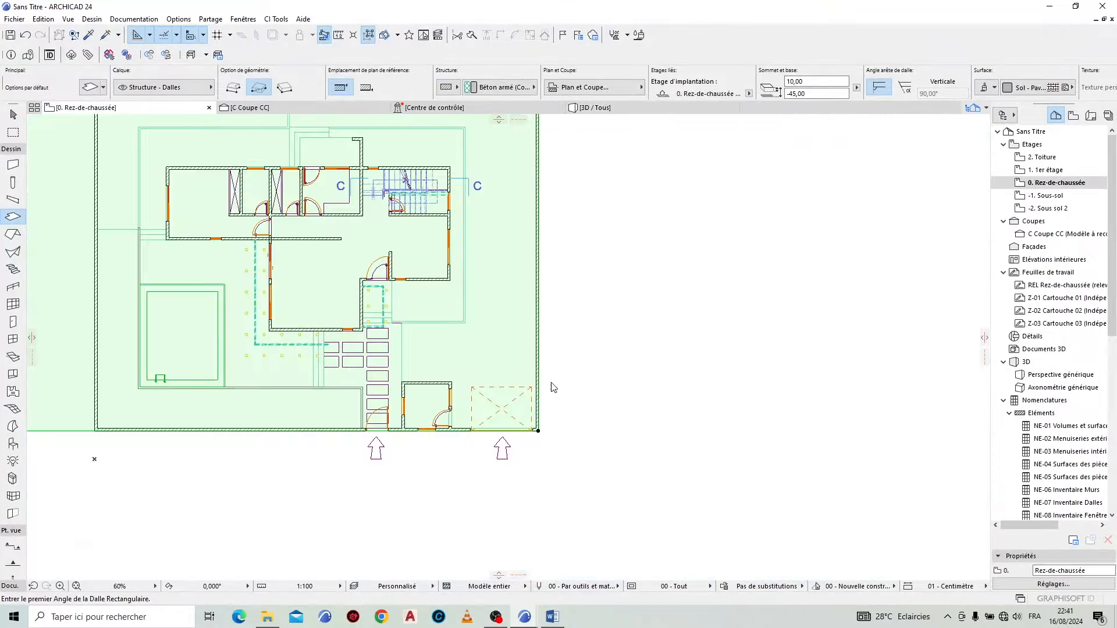
pyautogui.scroll(2, 676, 404)
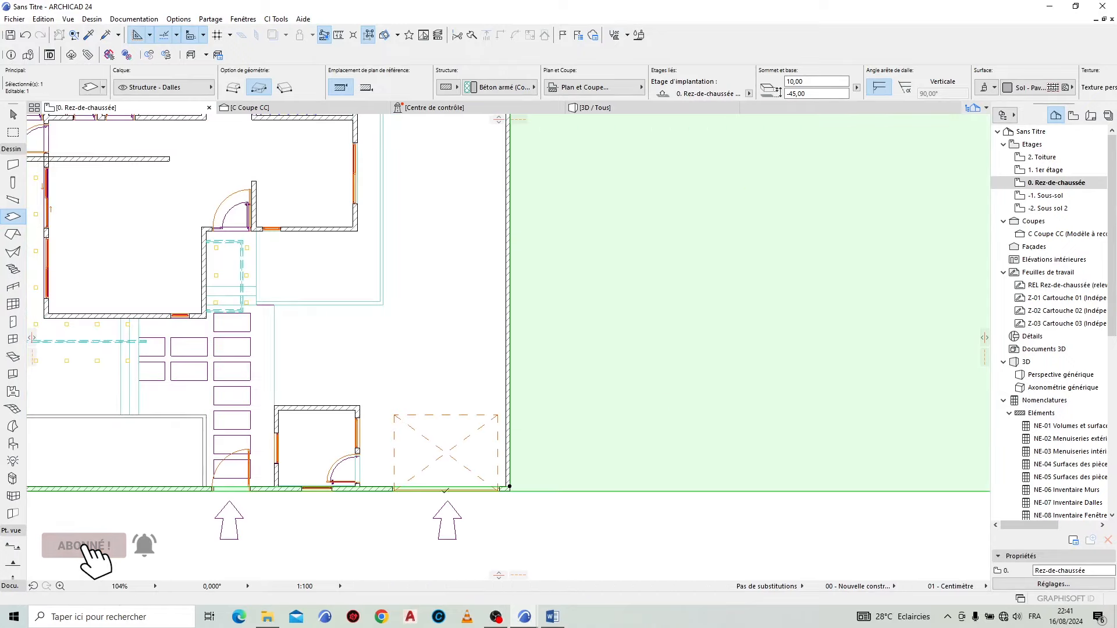
pyautogui.scroll(6, 294, 493)
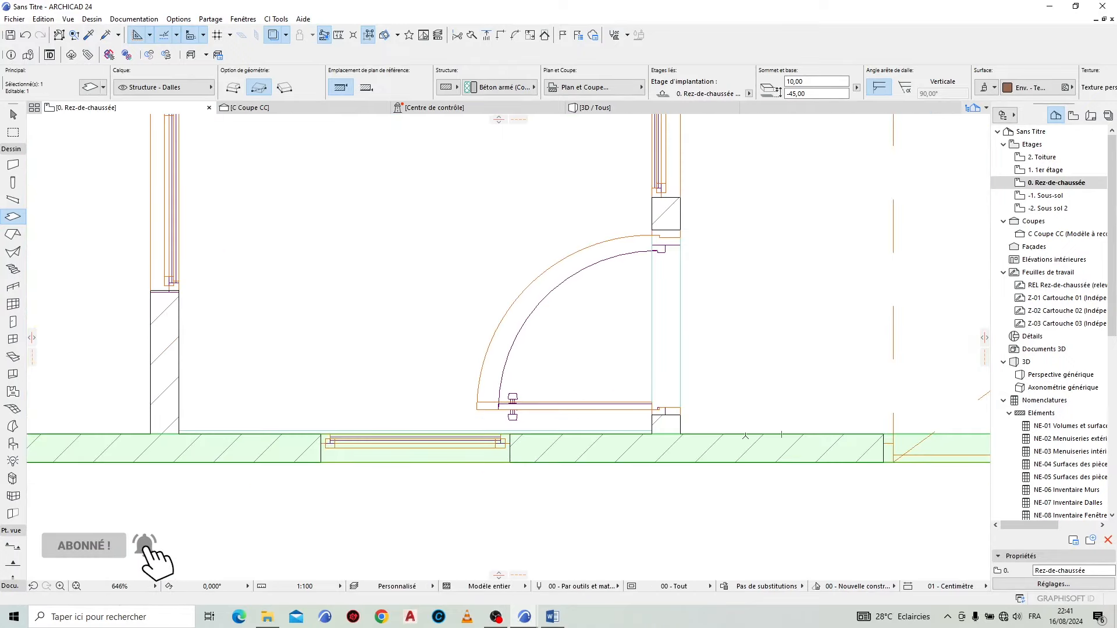
pyautogui.click(745, 435)
pyautogui.click(745, 462)
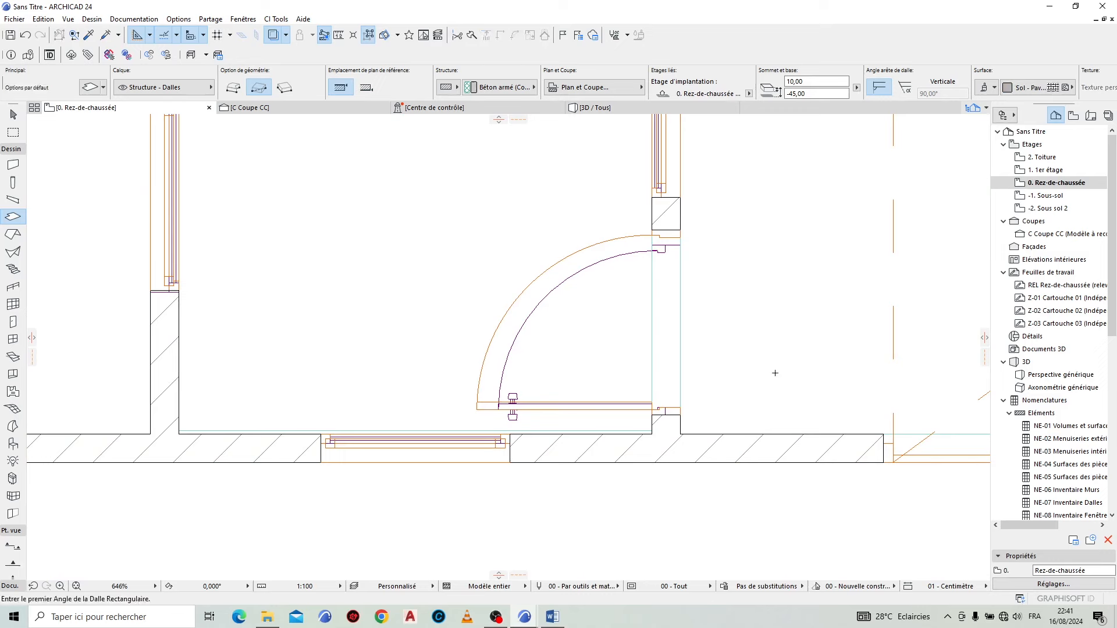
pyautogui.press('Escape')
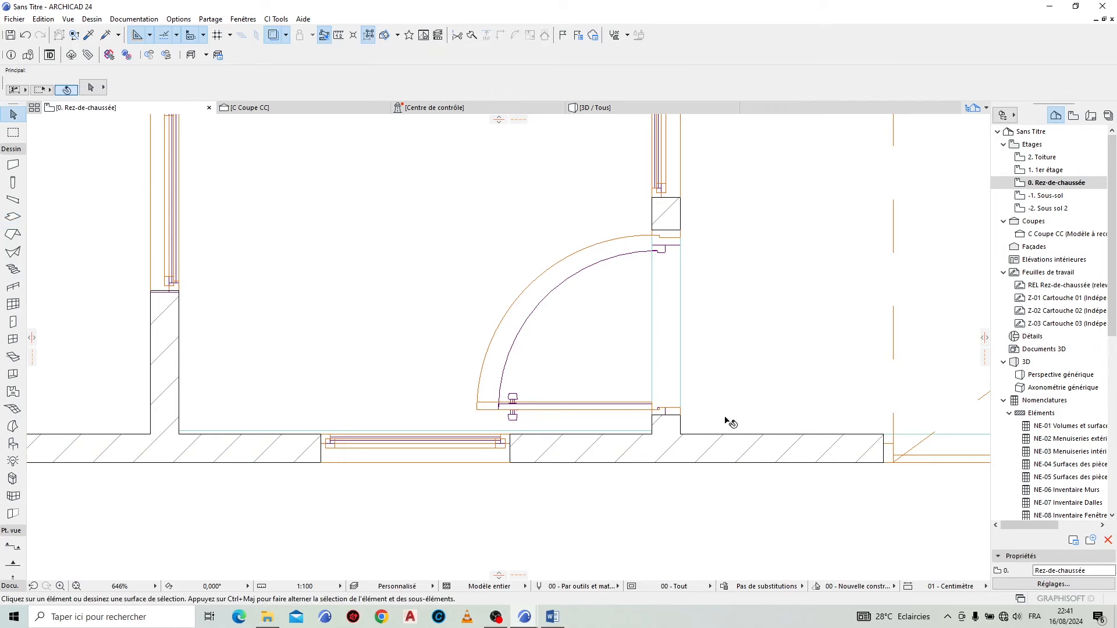
# Step: Extend the driveway slab to the street wall's outer face, along the wall beside the guardhouse and across the vehicle gate
pyautogui.scroll(-1, 727, 425)
pyautogui.click(808, 434)
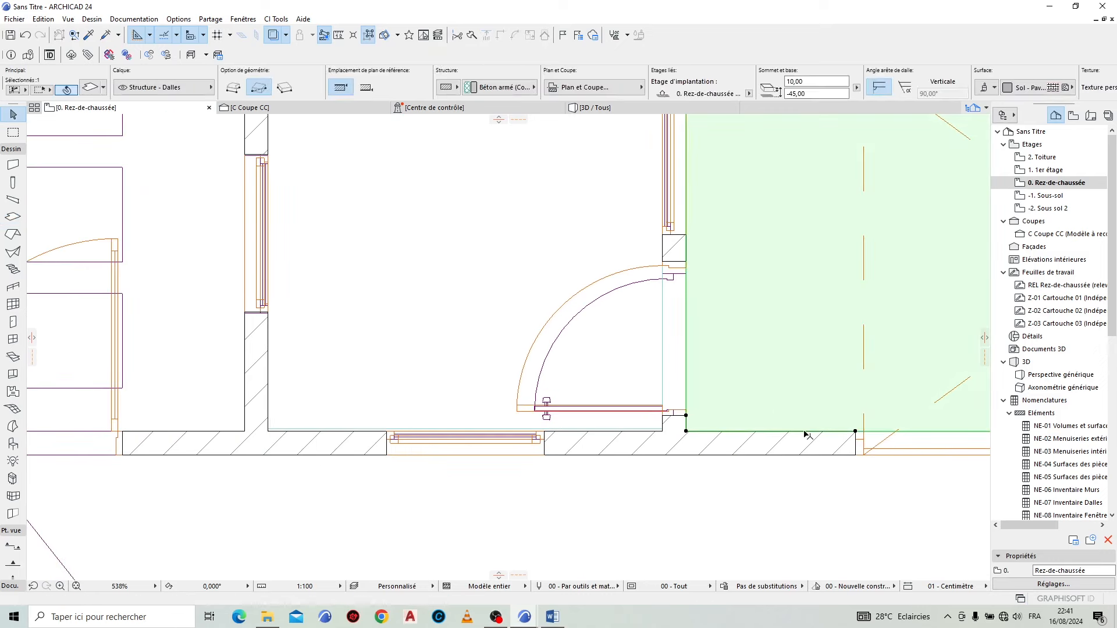
pyautogui.click(807, 433)
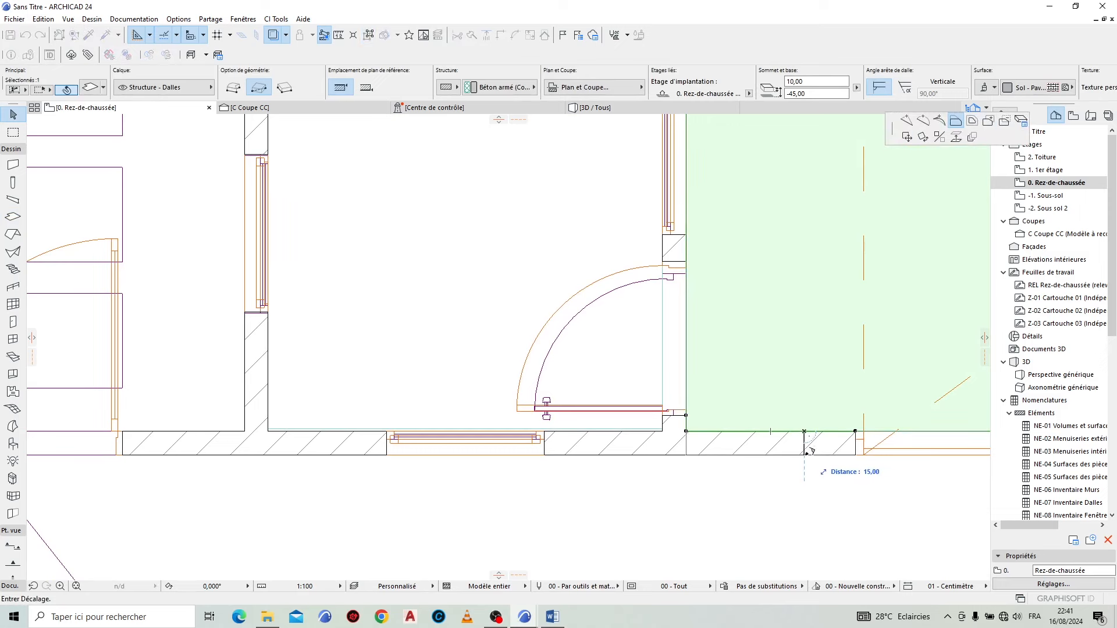
pyautogui.click(855, 455)
pyautogui.moveTo(750, 445); pyautogui.dragTo(187, 389, button='middle')
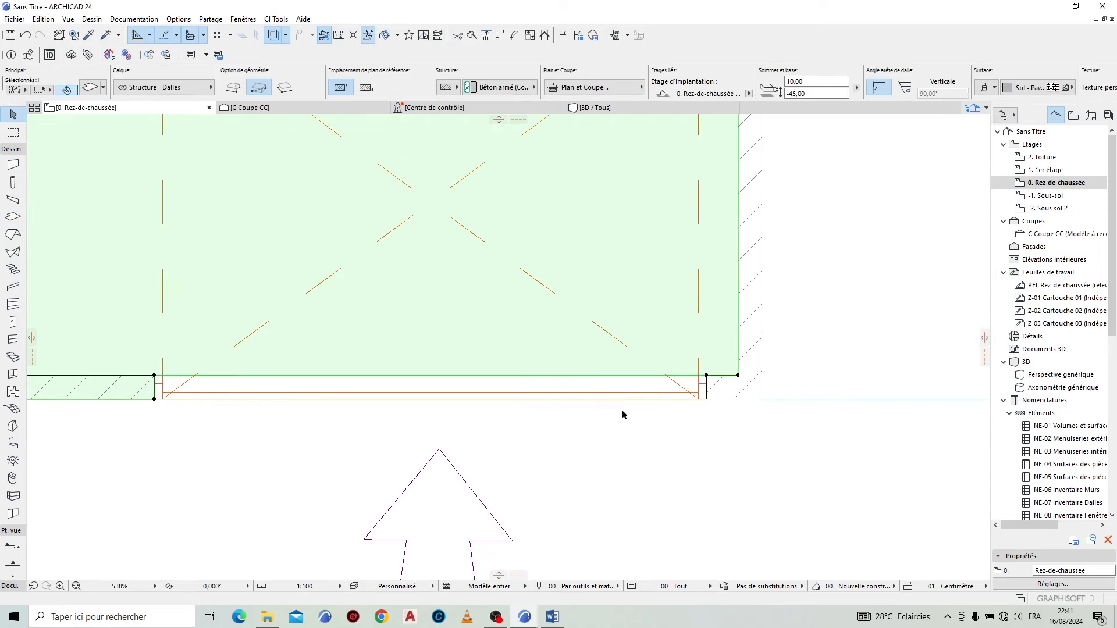
pyautogui.click(618, 376)
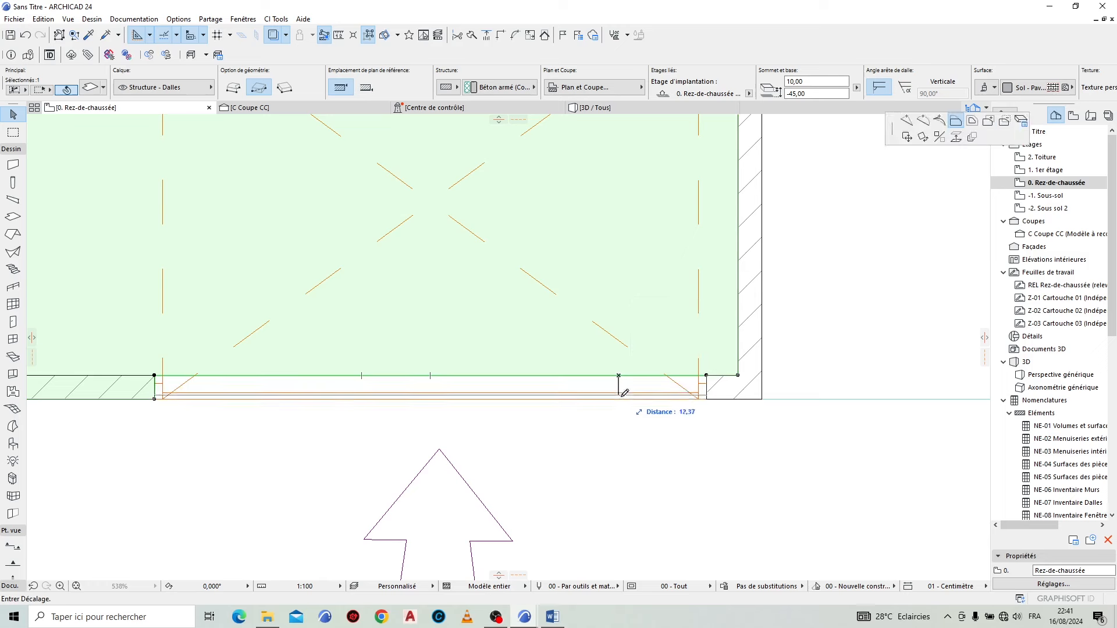
pyautogui.click(621, 399)
pyautogui.press('Escape')
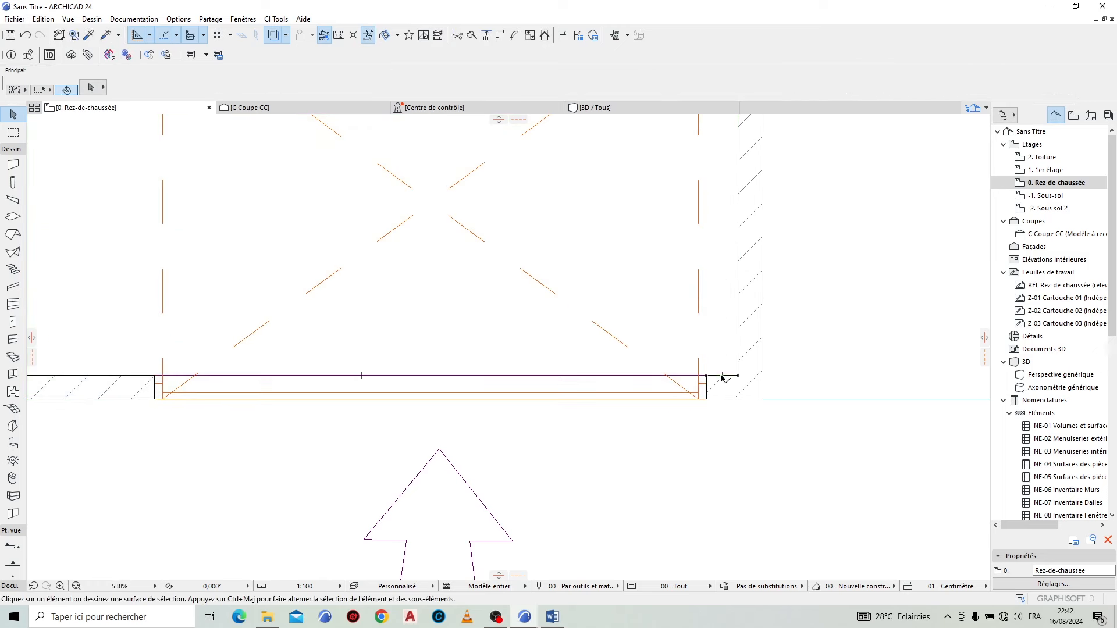
# Step: Extend the driveway slab's short edge between the vehicle gate and the right boundary wall toward the street wall's outer face
pyautogui.click(648, 296)
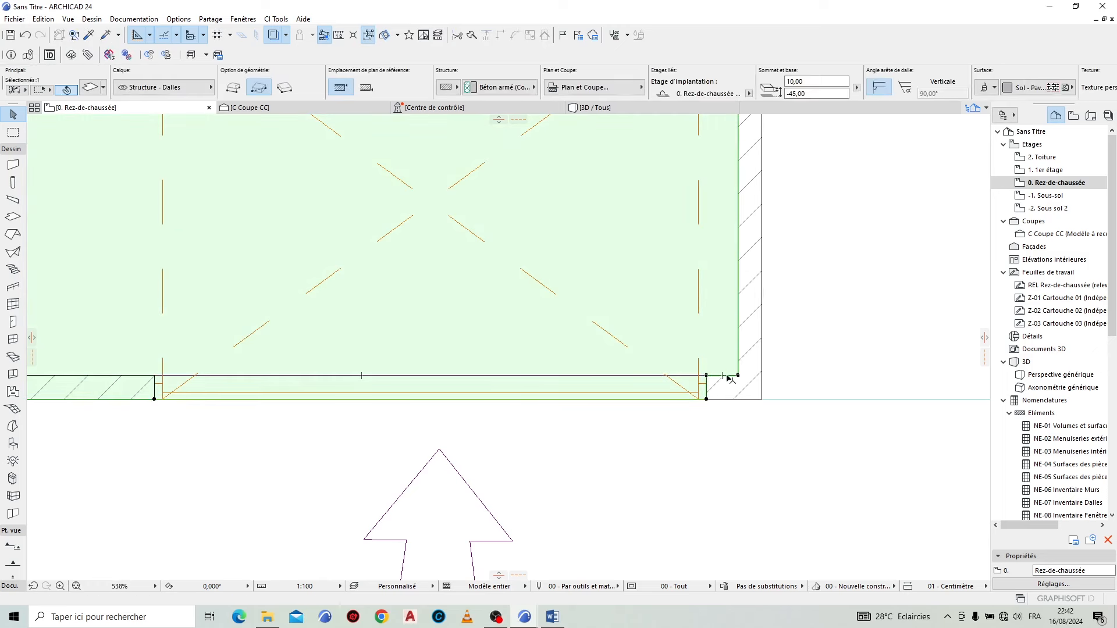
pyautogui.click(728, 376)
pyautogui.click(727, 393)
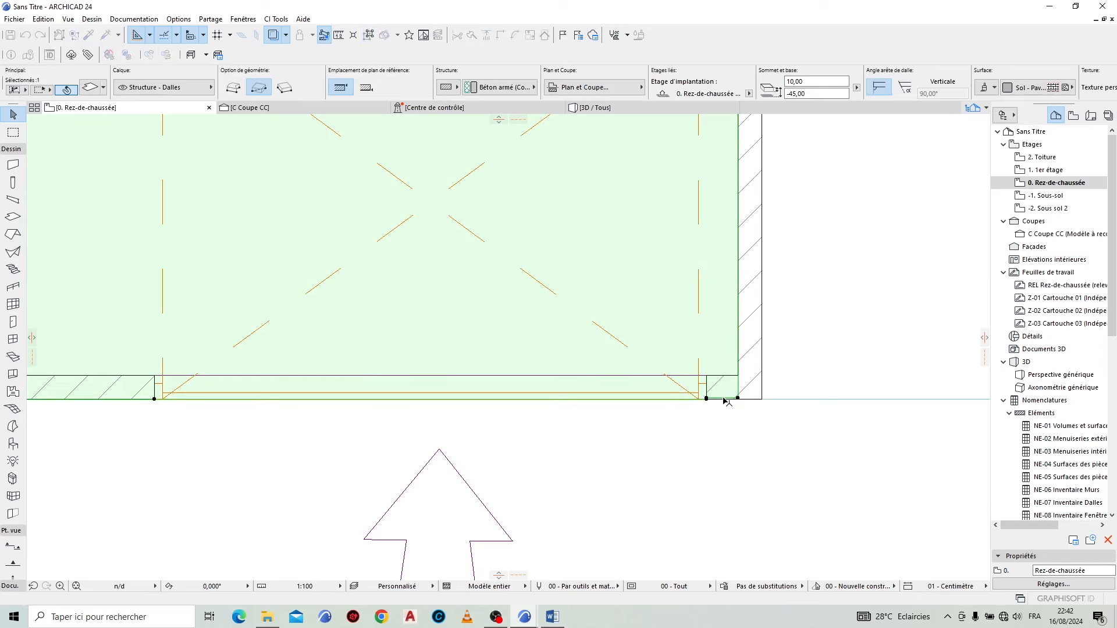
pyautogui.scroll(5, 730, 397)
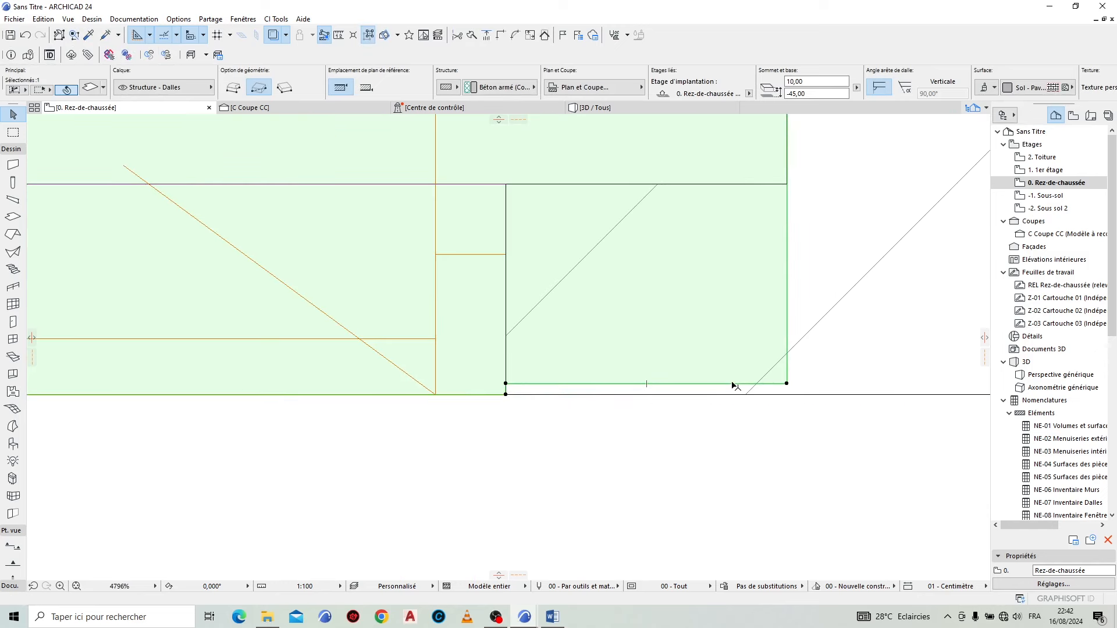
pyautogui.click(733, 386)
pyautogui.scroll(1, 733, 389)
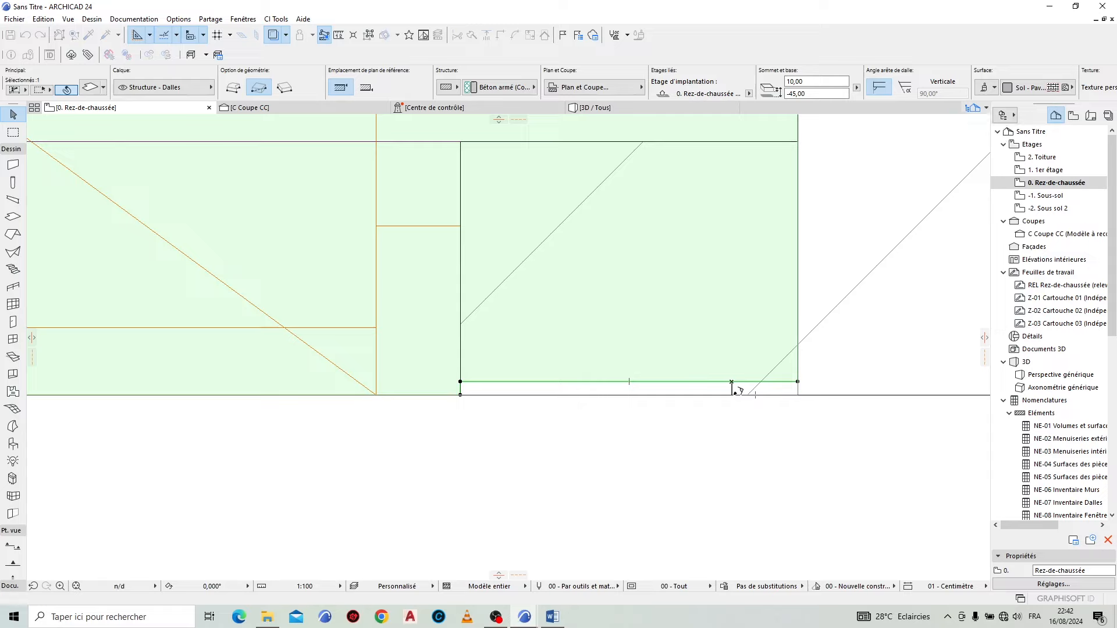
pyautogui.press('Escape')
# Step: Using the ground slab's settings, draw a narrow rotated-rectangle slab along the street front across the ground slab's full width
pyautogui.scroll(-15, 735, 454)
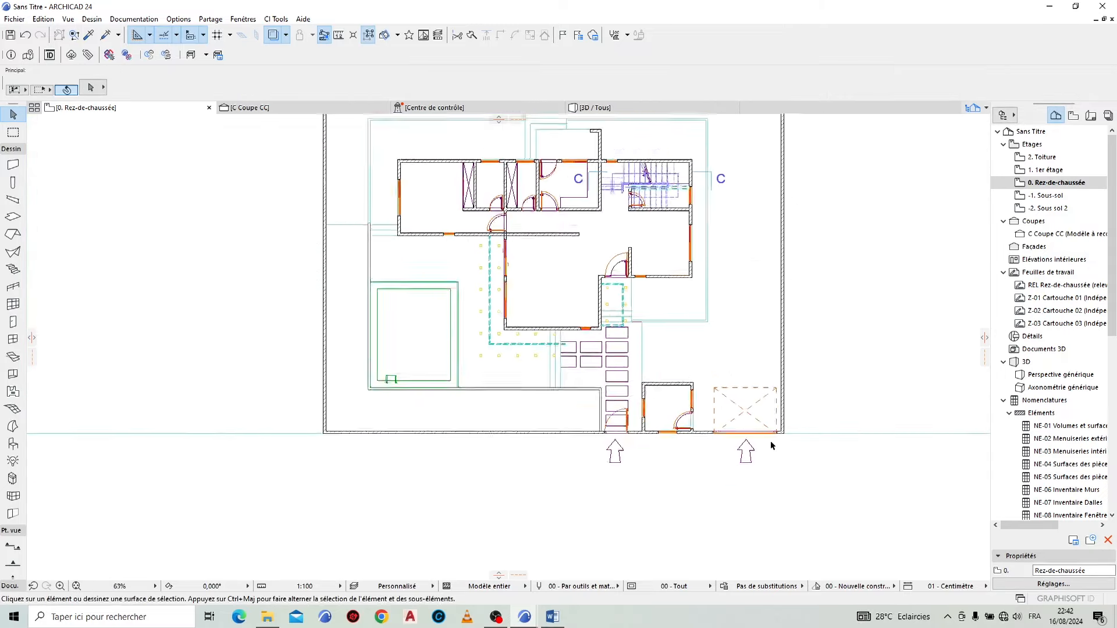
pyautogui.scroll(-3, 544, 331)
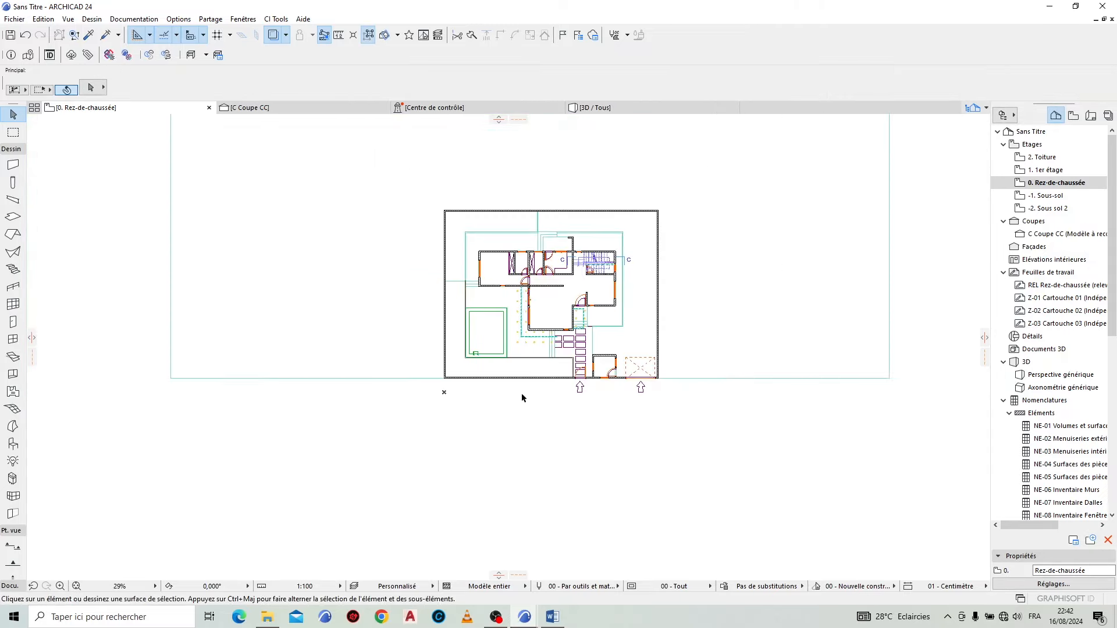
pyautogui.scroll(3, 319, 368)
pyautogui.keyDown('alt'); pyautogui.click(370, 296); pyautogui.keyUp('alt')
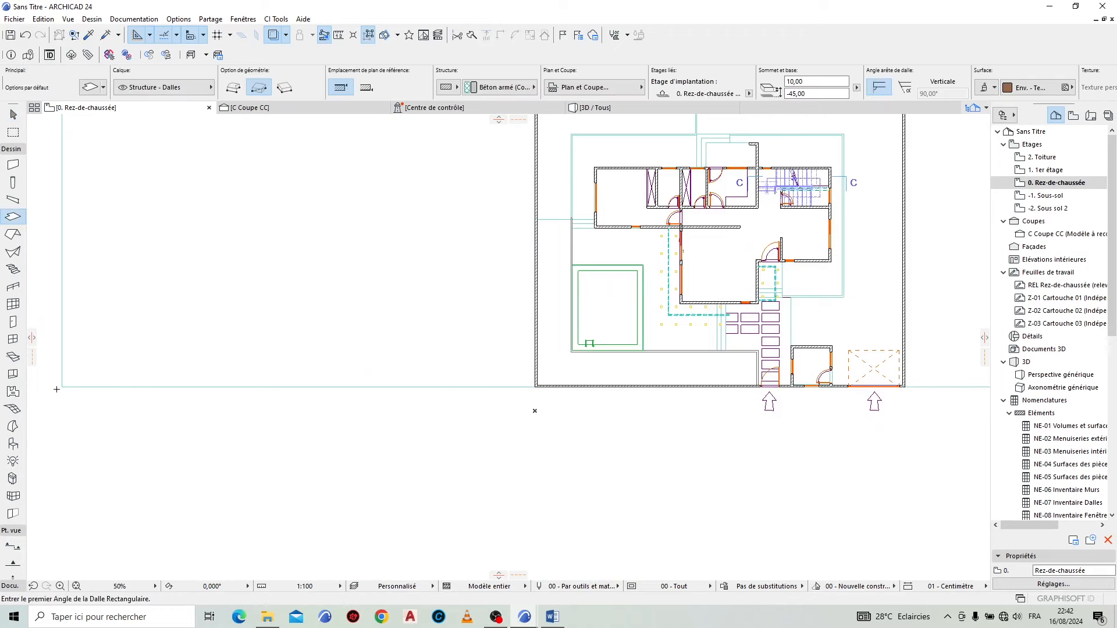
pyautogui.click(63, 385)
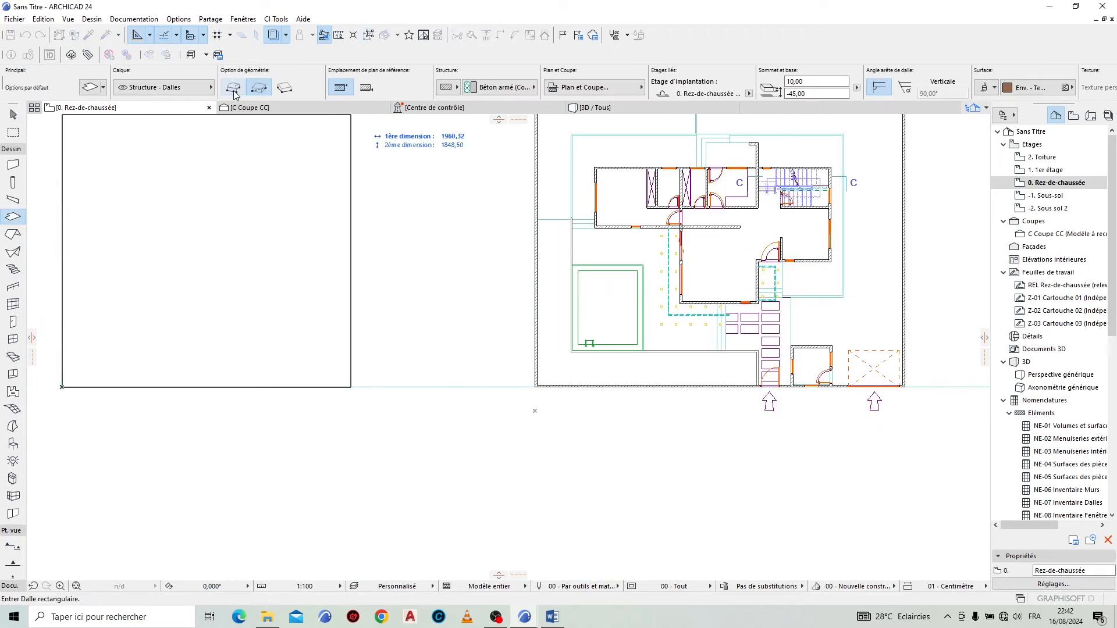
pyautogui.click(284, 87)
pyautogui.scroll(-2, 122, 424)
pyautogui.scroll(1, 137, 372)
pyautogui.click(137, 360)
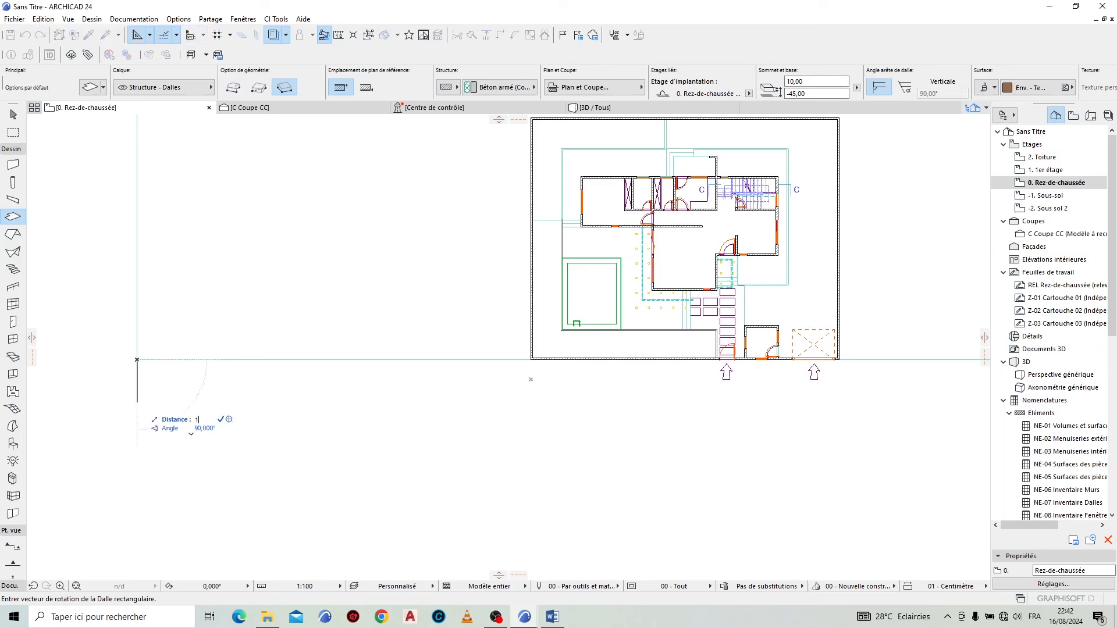
pyautogui.scroll(-3, 424, 438)
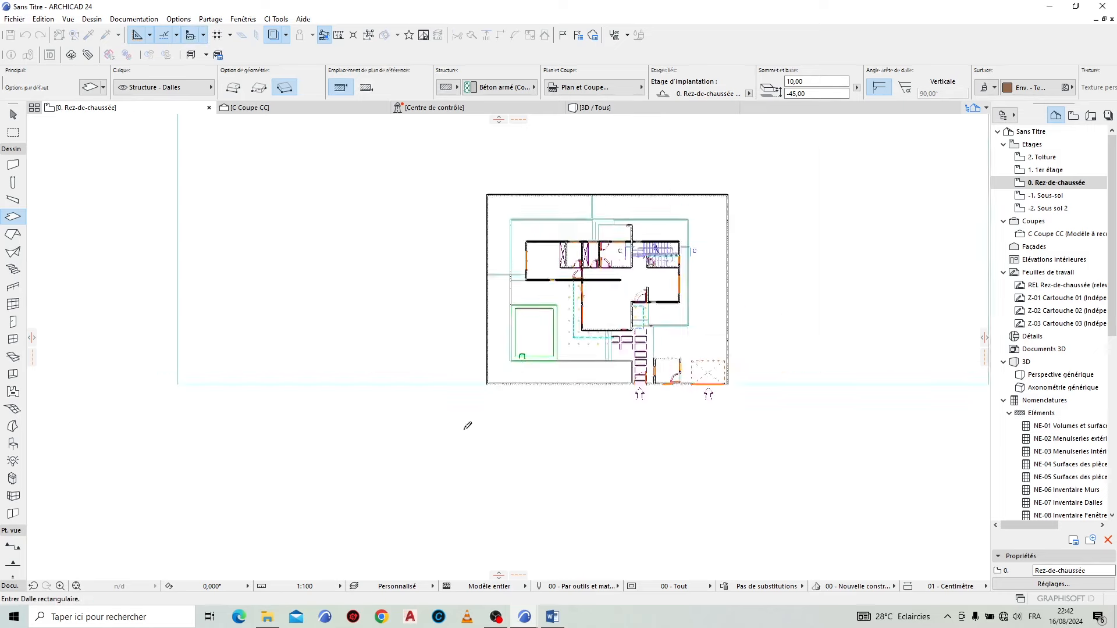
pyautogui.click(918, 390)
# Step: Draw a wide rectangular slab on the street side of the narrow strip, from its lower-right corner across its full length
pyautogui.scroll(4, 917, 389)
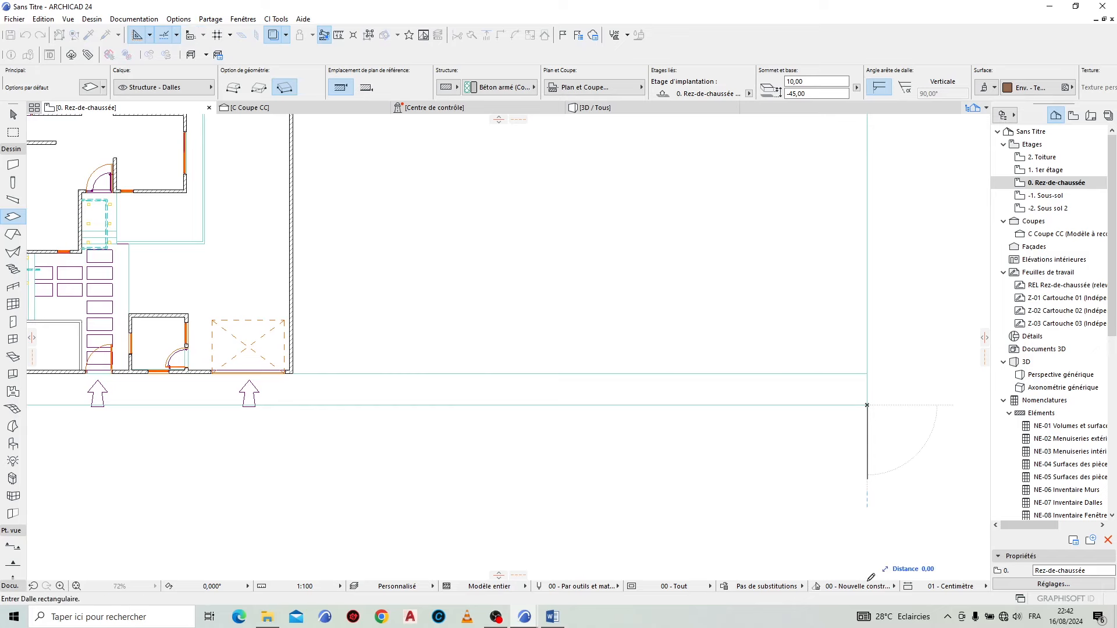
pyautogui.scroll(-5, 914, 413)
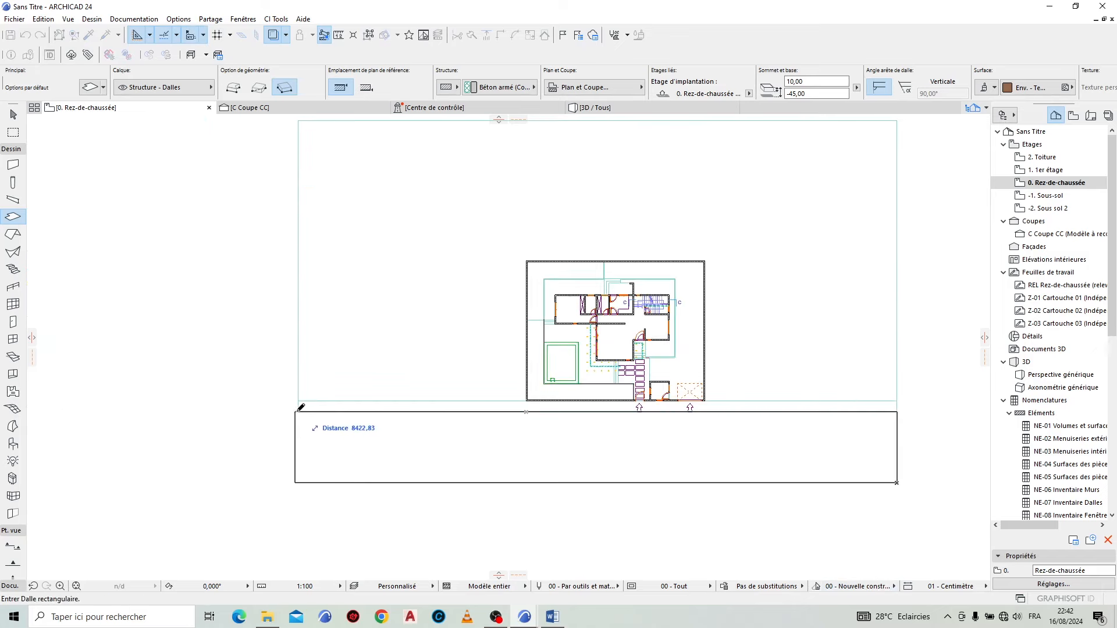
pyautogui.scroll(3, 298, 417)
pyautogui.press('Escape')
# Step: Copy the narrow sidewalk slab across the road so it runs along the road slab's far edge
pyautogui.click(324, 397)
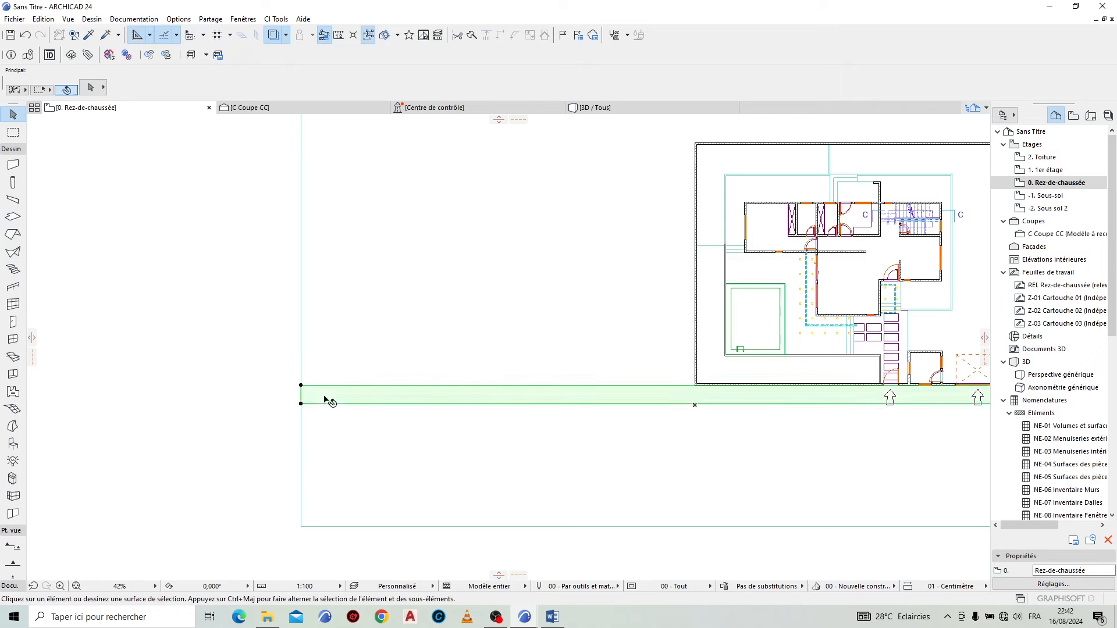
pyautogui.click(301, 394)
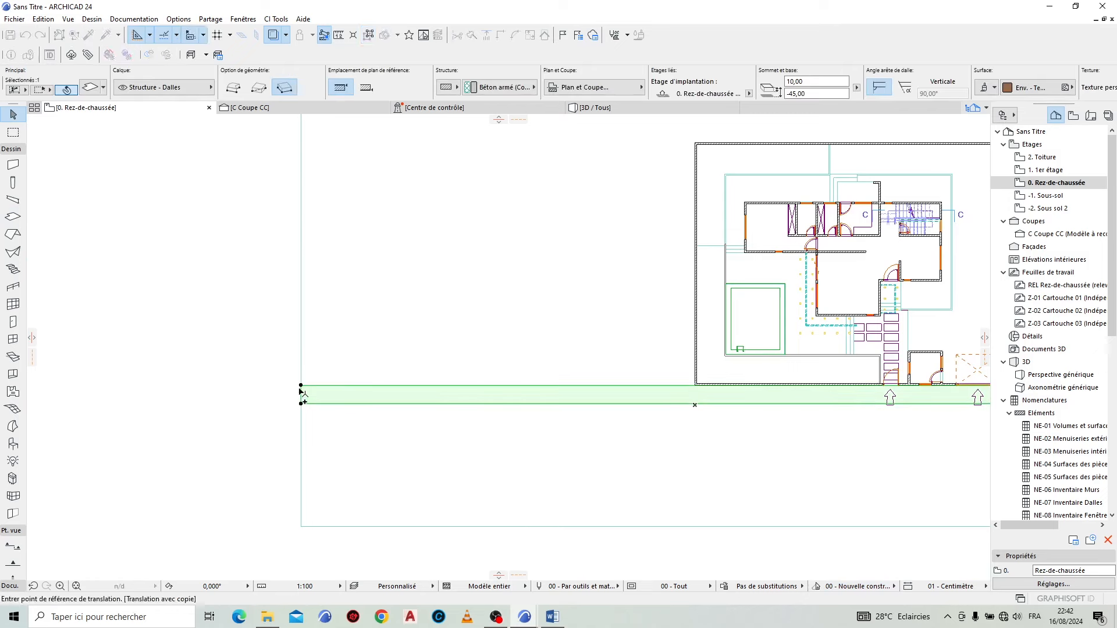
pyautogui.click(301, 526)
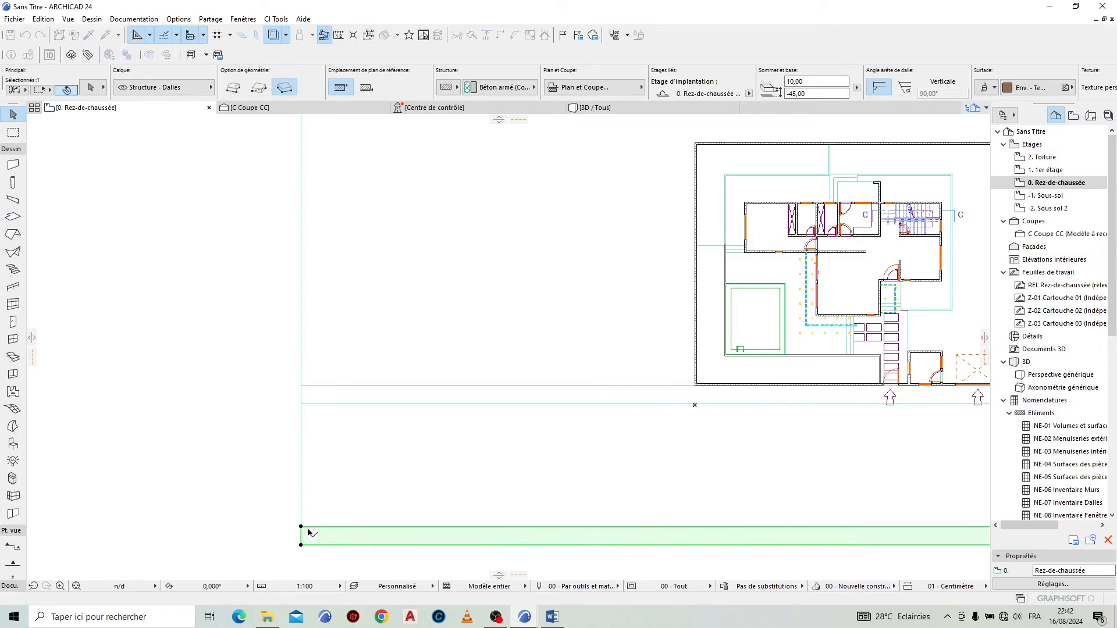
# Step: Override all surfaces of both sidewalk slabs with Sol - Pavés en pierre 10
pyautogui.keyDown('shift'); pyautogui.click(349, 394); pyautogui.keyUp('shift')
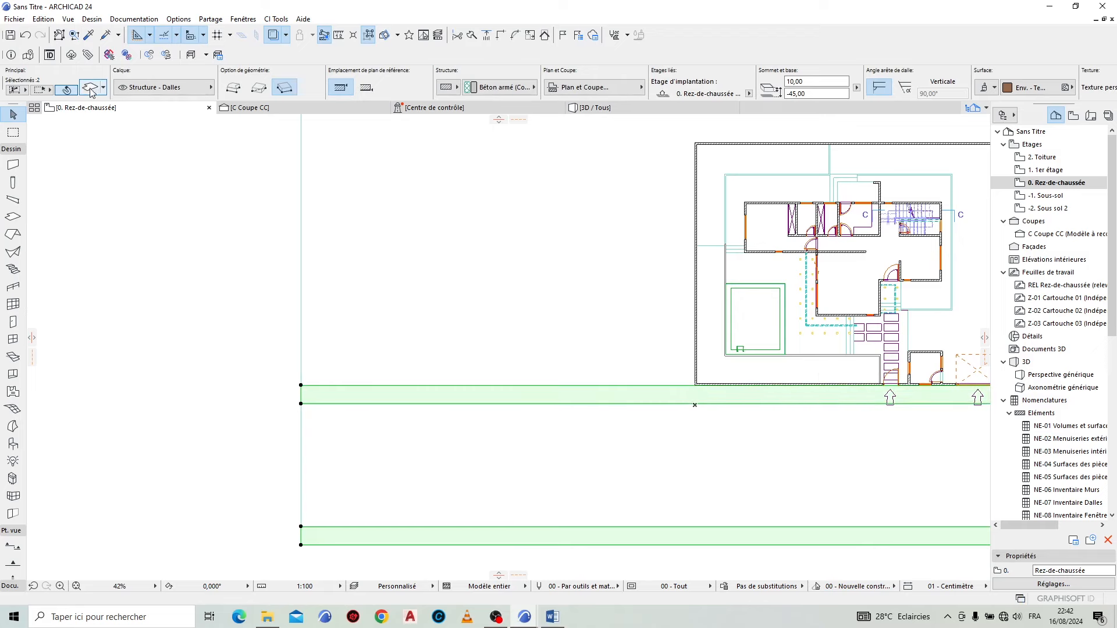
pyautogui.hotkey('ctrl', 't')
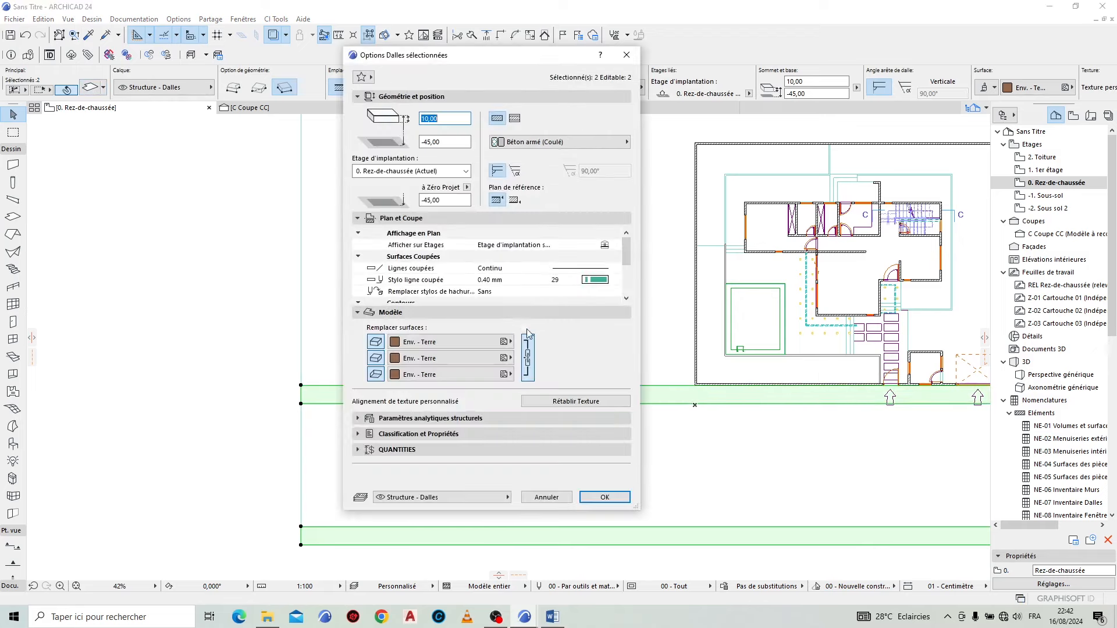
pyautogui.click(486, 344)
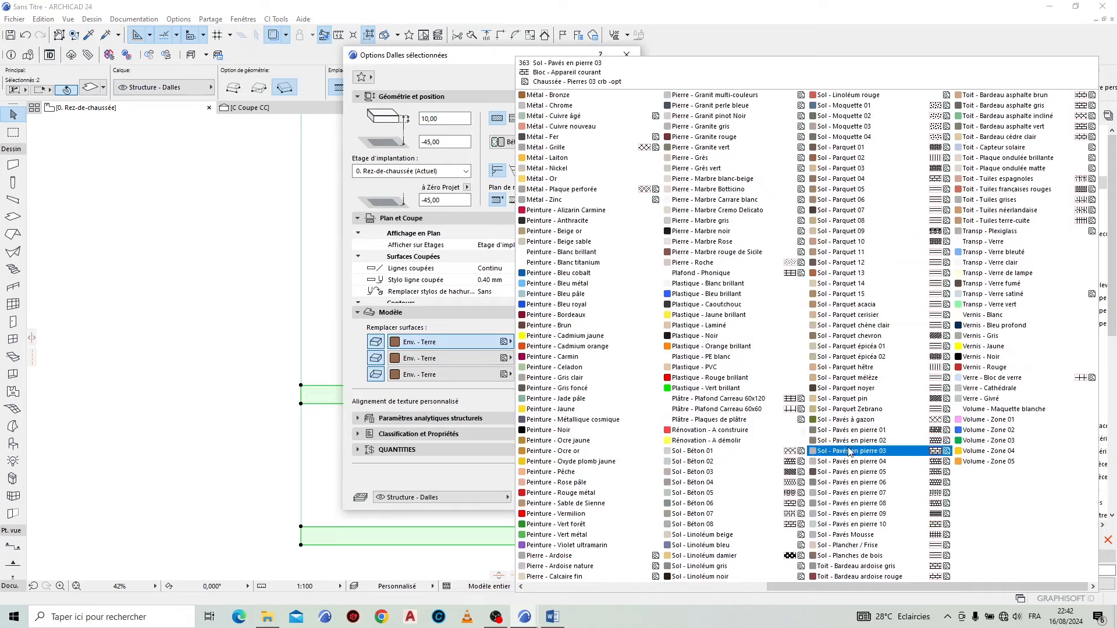
pyautogui.click(870, 524)
pyautogui.click(629, 501)
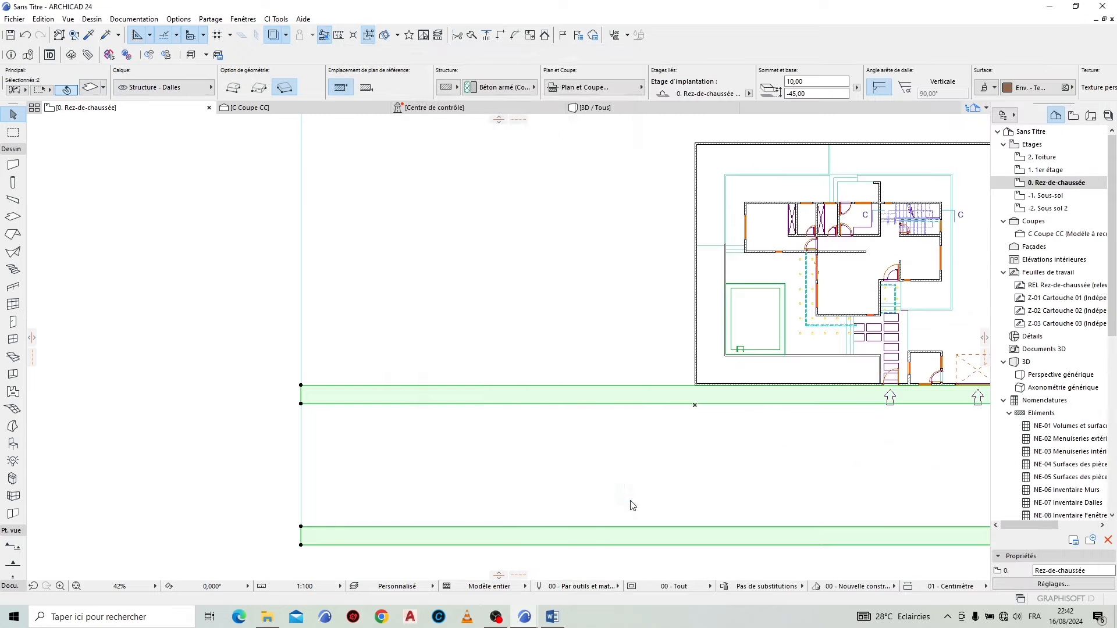
# Step: Override all surfaces of the wide road slab between the sidewalks with Env. - Asphalte clair
pyautogui.click(475, 460)
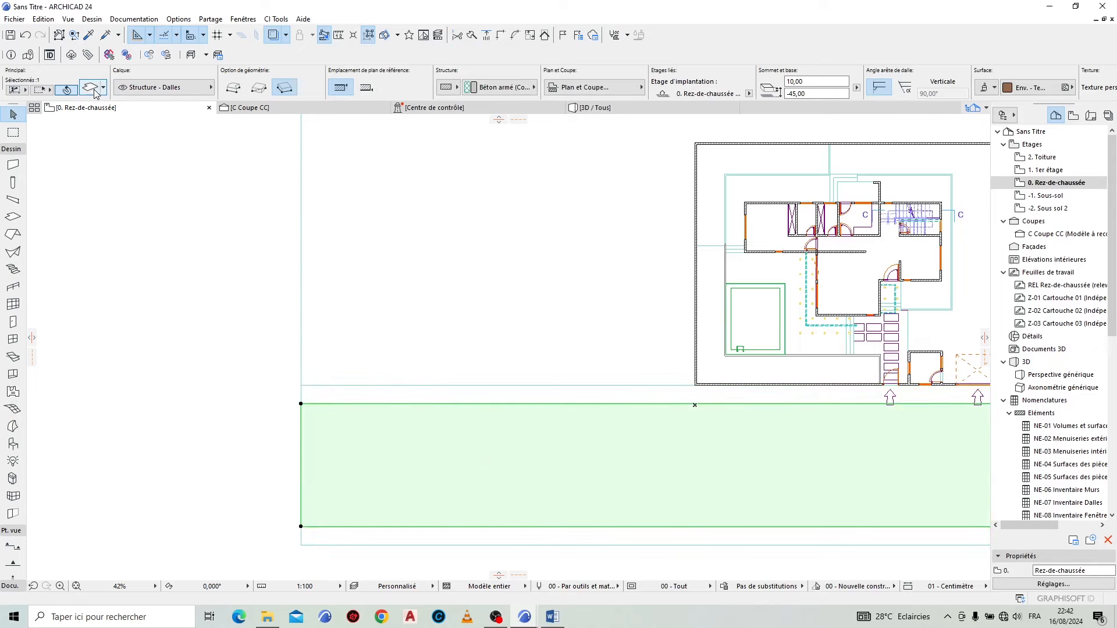
pyautogui.hotkey('ctrl', 't')
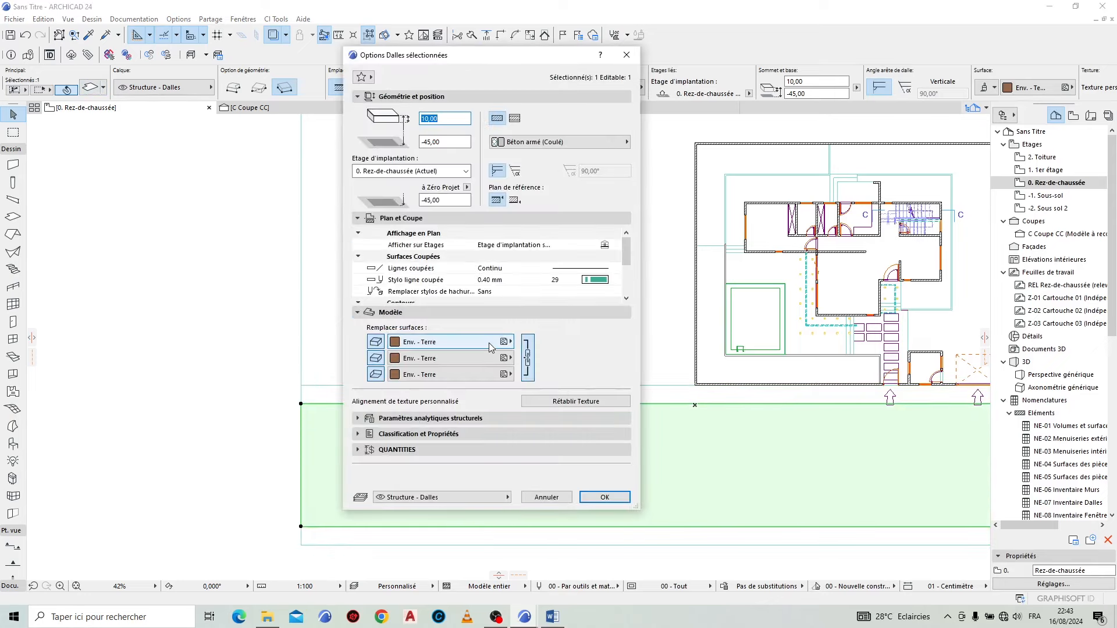
pyautogui.click(448, 342)
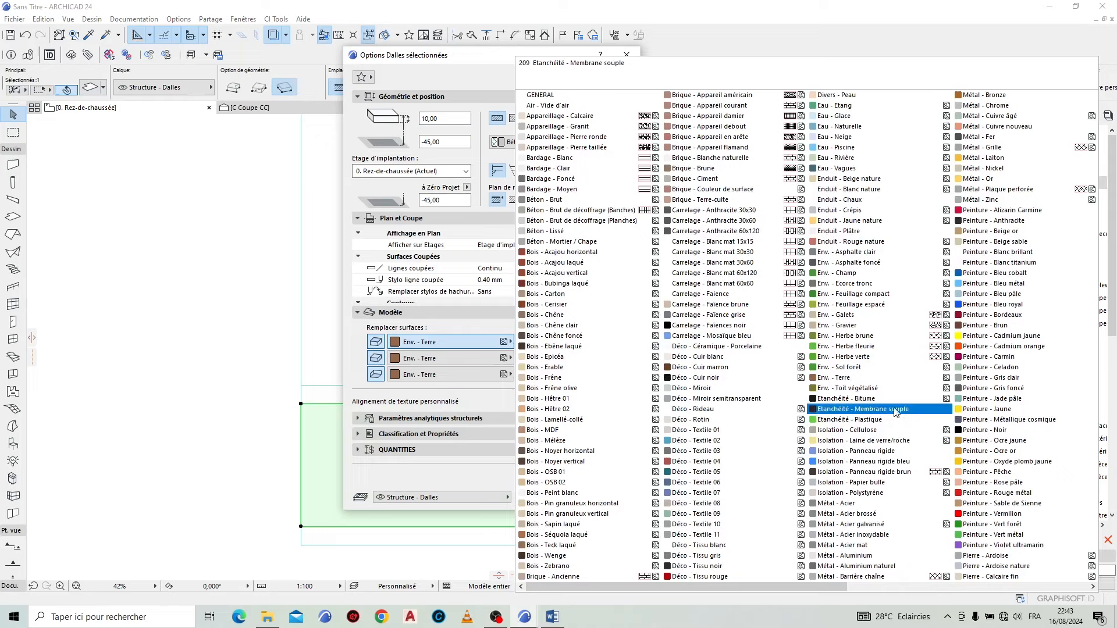
pyautogui.click(849, 399)
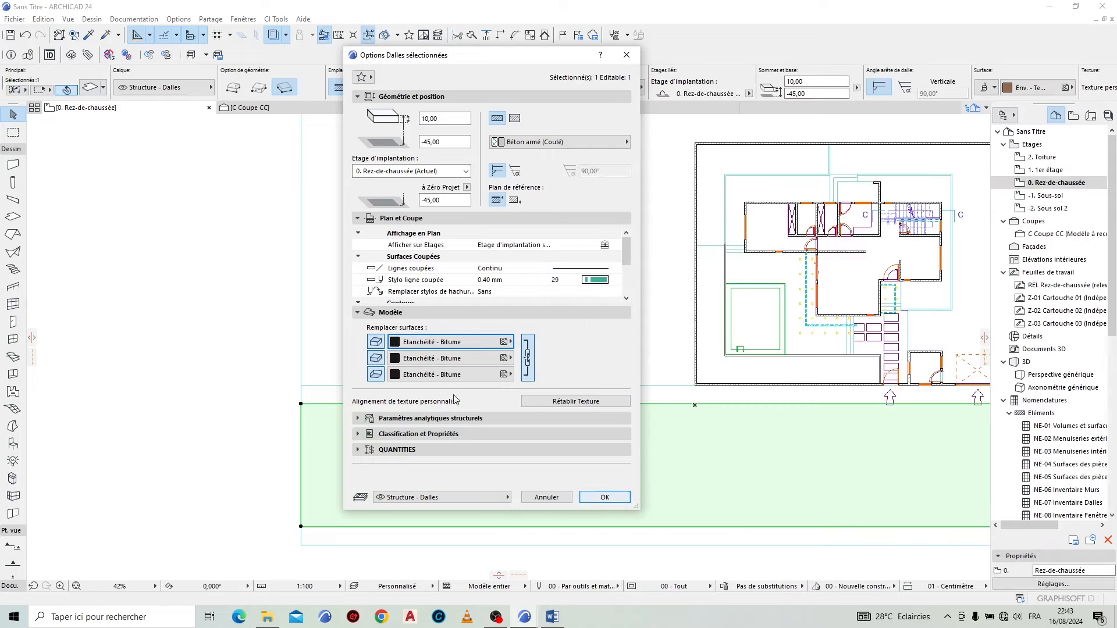
pyautogui.click(465, 341)
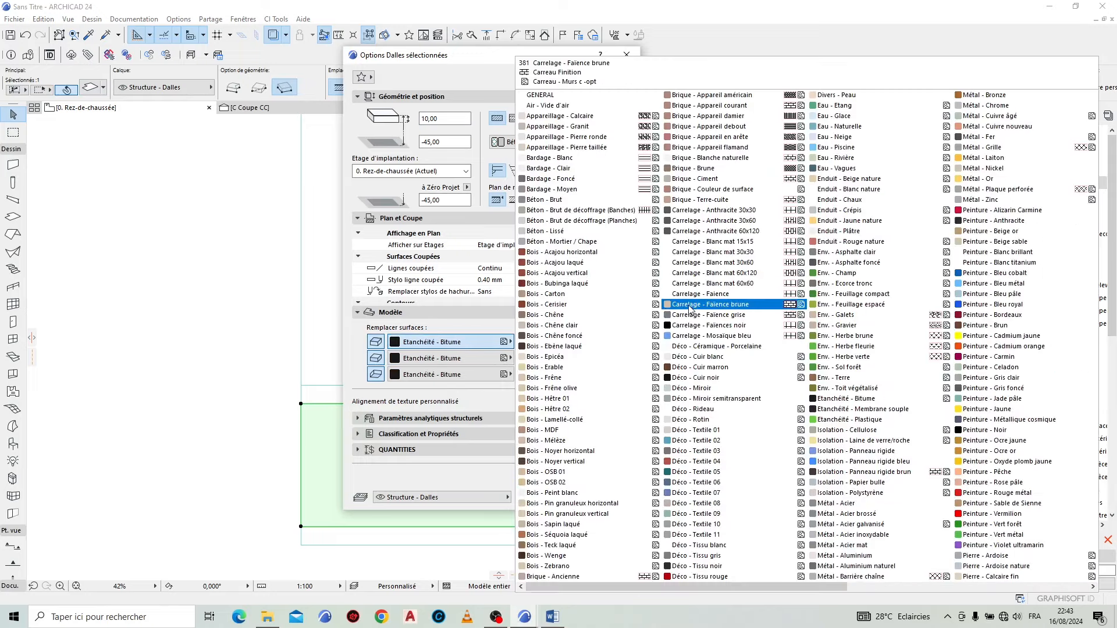
pyautogui.click(859, 254)
pyautogui.click(605, 497)
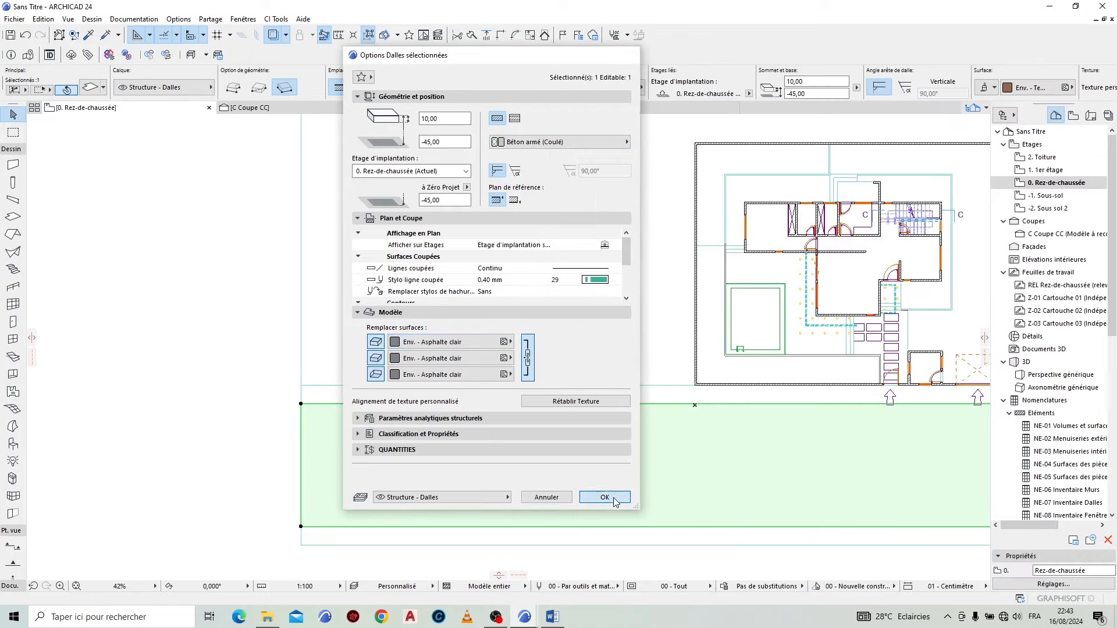
# Step: Draw a large rotated-rectangle slab with the Env. - Terre surface beyond the far sidewalk, across the sidewalk's full length
pyautogui.scroll(-3, 371, 419)
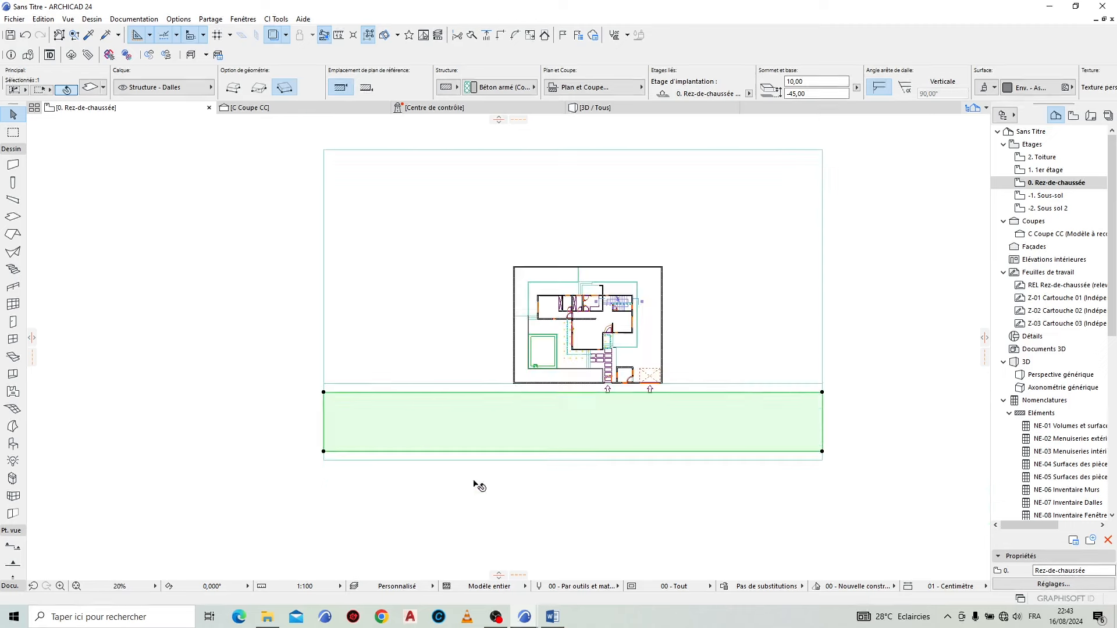
pyautogui.click(500, 522)
pyautogui.keyDown('alt'); pyautogui.click(363, 454); pyautogui.keyUp('alt')
pyautogui.scroll(2, 327, 467)
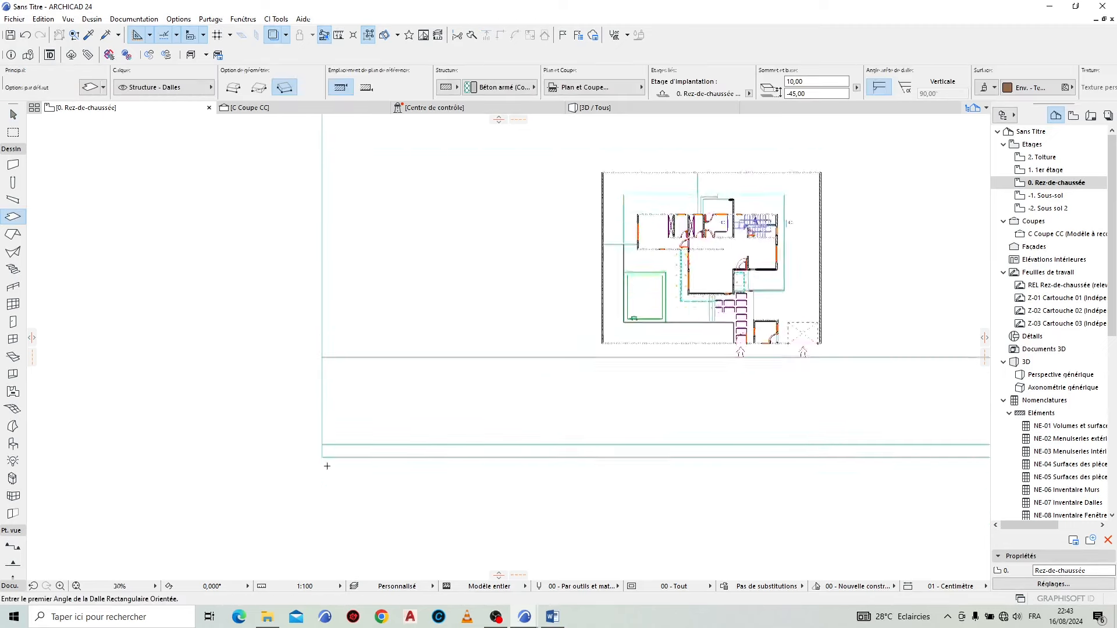
pyautogui.click(319, 453)
pyautogui.scroll(-2, 361, 293)
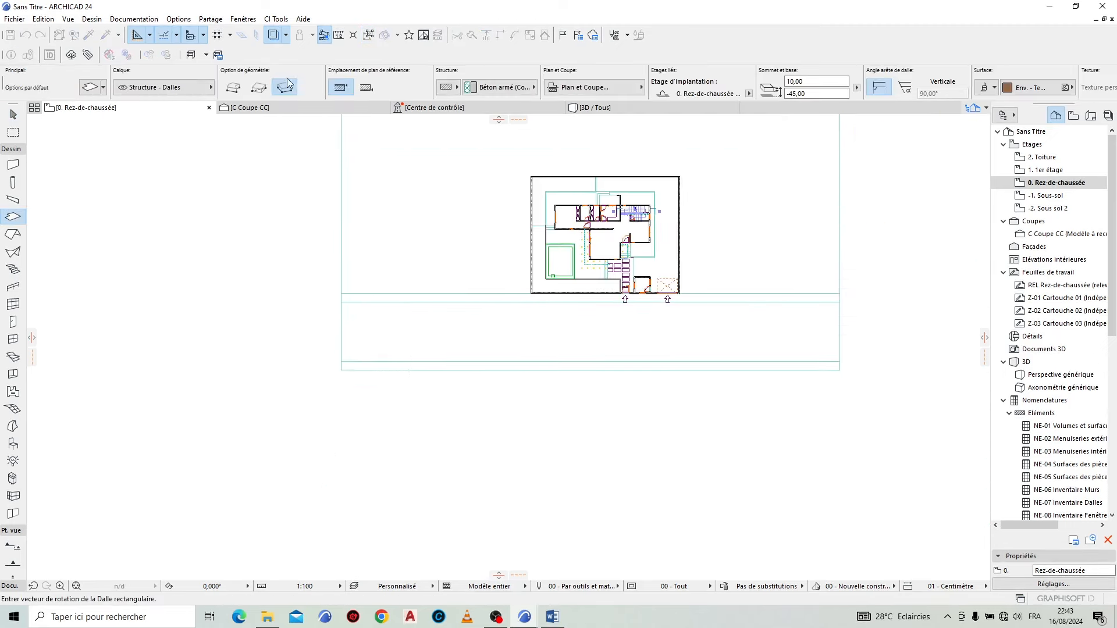
pyautogui.click(256, 88)
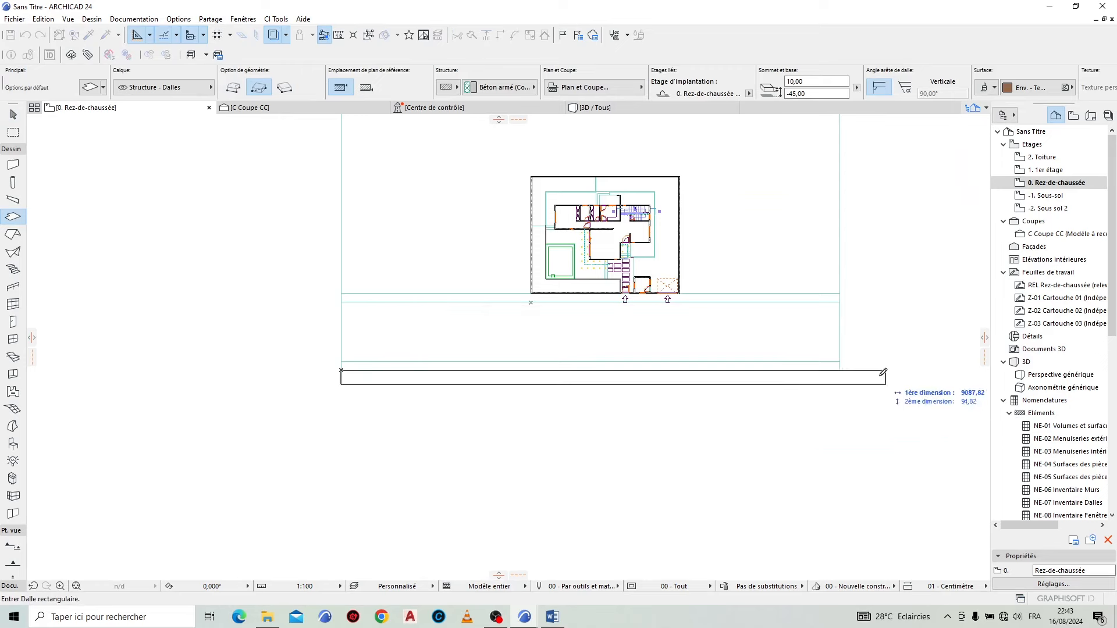
pyautogui.scroll(2, 881, 374)
pyautogui.click(283, 87)
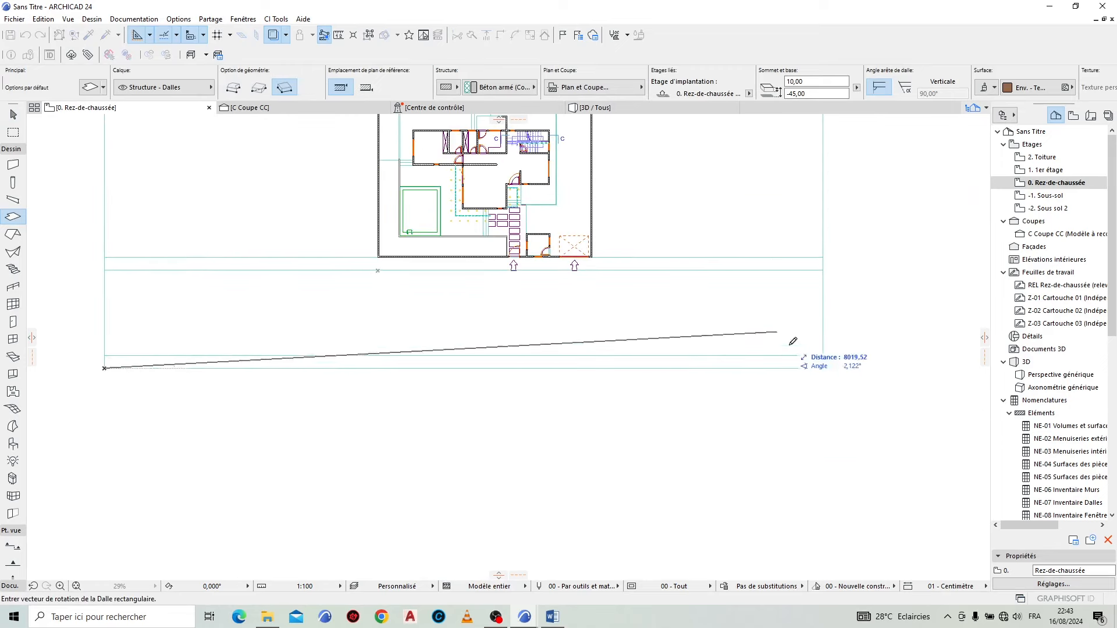
pyautogui.click(826, 369)
pyautogui.scroll(-2, 777, 328)
pyautogui.scroll(-1, 778, 328)
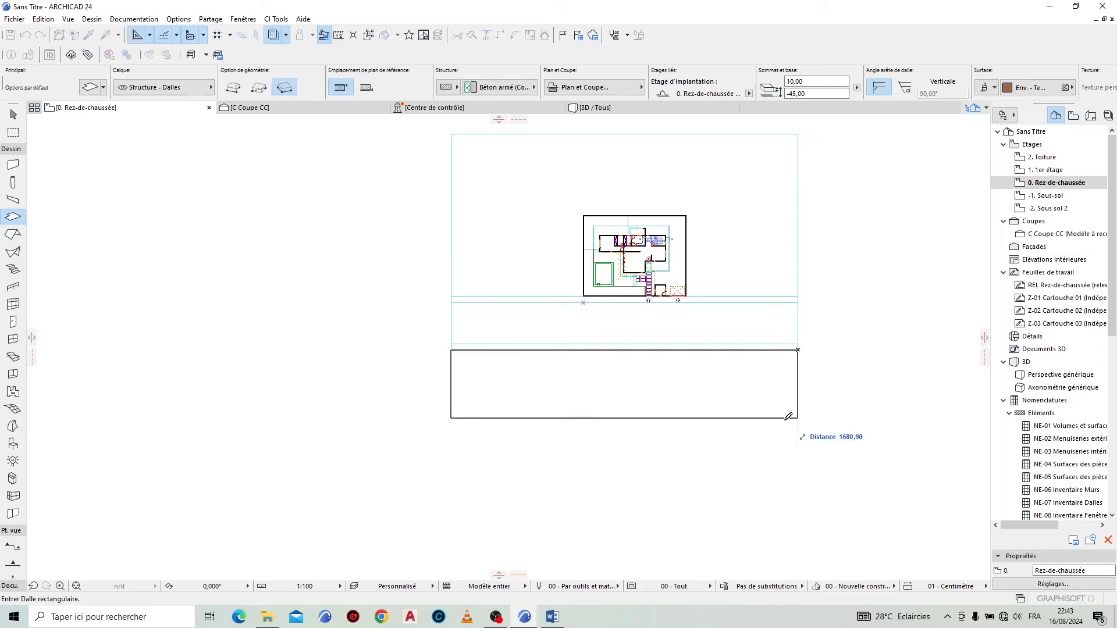
pyautogui.click(797, 471)
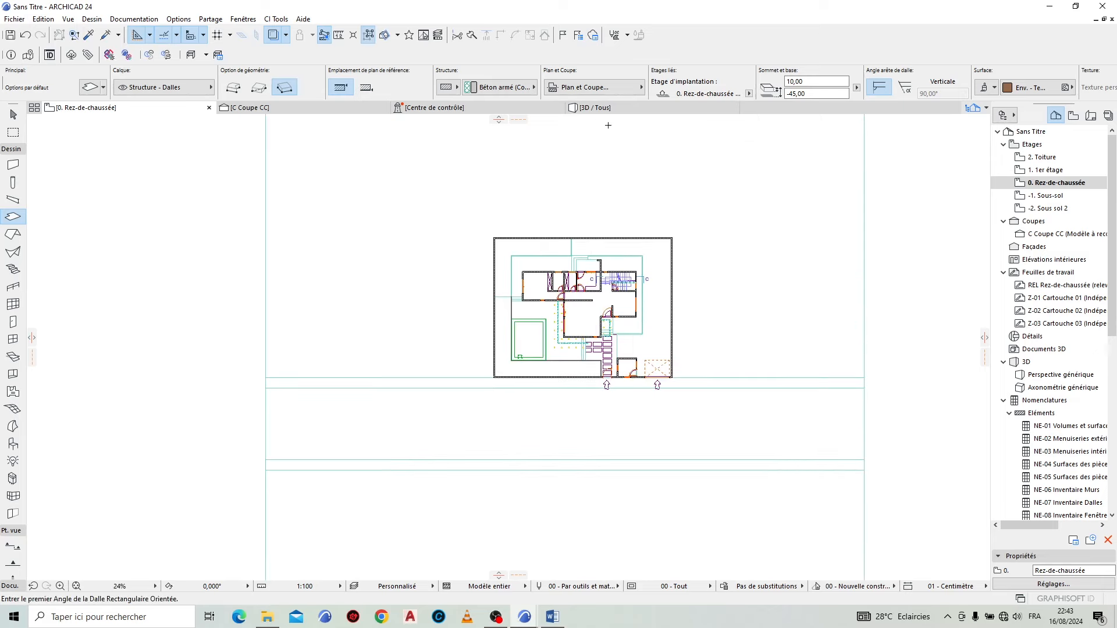
# Step: Examine the road, sidewalks and surrounding ground in 3D, including the unpaved area between the pedestrian gate and the house entrance
pyautogui.click(613, 104)
pyautogui.scroll(-2, 599, 450)
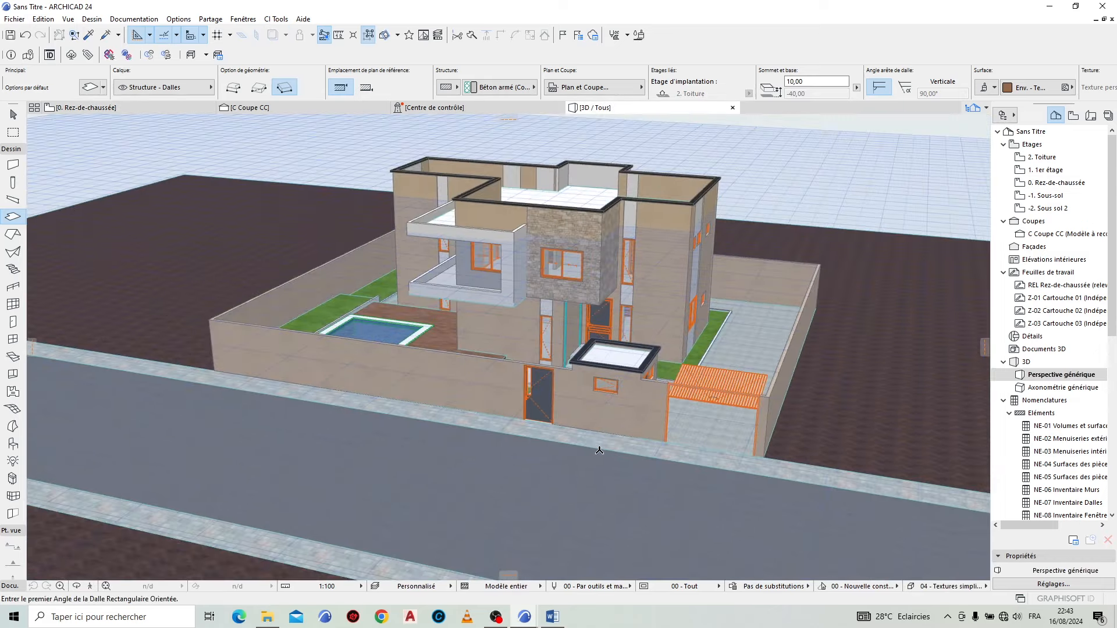
pyautogui.press('Escape')
pyautogui.scroll(-2, 564, 427)
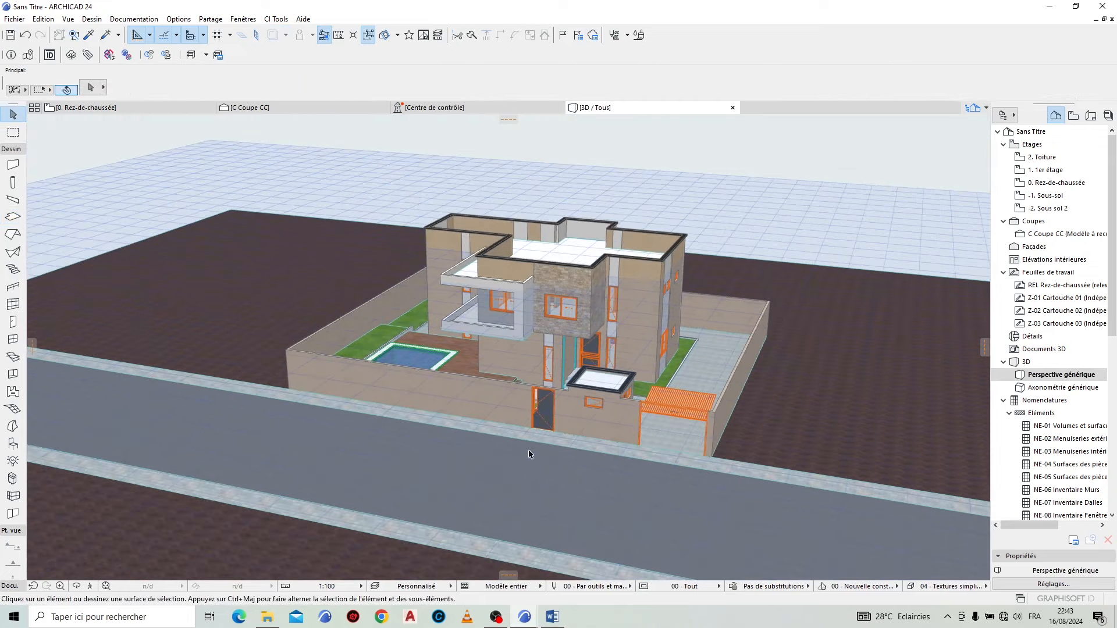
pyautogui.keyDown('shift'); pyautogui.moveTo(324, 440); pyautogui.dragTo(194, 399, button='middle'); pyautogui.keyUp('shift')
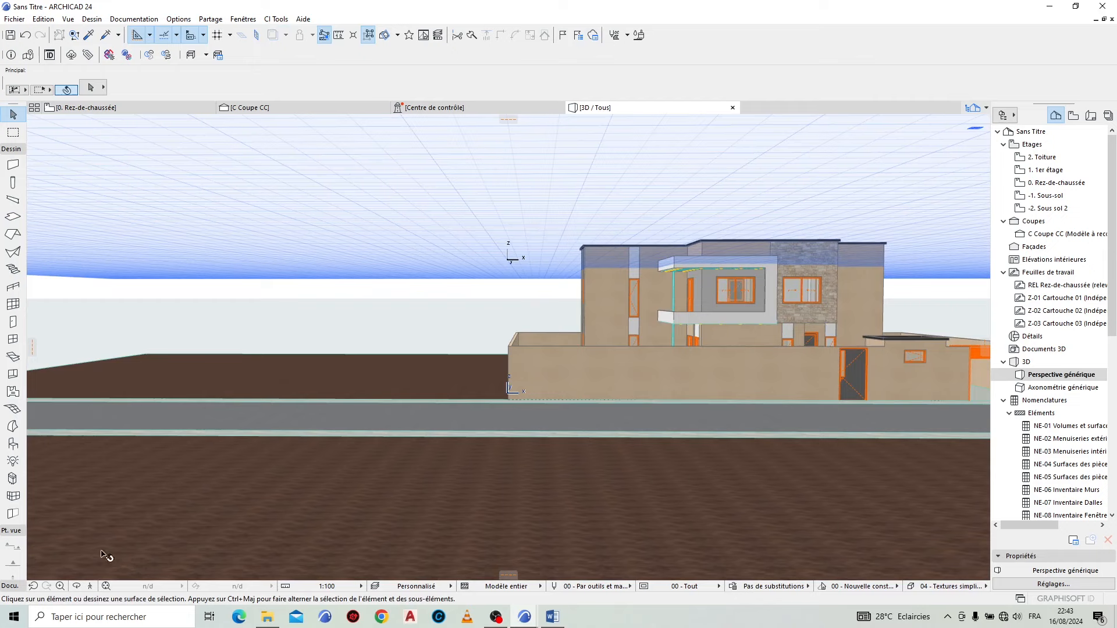
pyautogui.click(76, 589)
pyautogui.moveTo(573, 320); pyautogui.dragTo(423, 434)
pyautogui.scroll(-4, 428, 354)
pyautogui.scroll(6, 428, 354)
pyautogui.keyDown('shift'); pyautogui.moveTo(423, 434); pyautogui.dragTo(553, 432, button='middle'); pyautogui.keyUp('shift')
pyautogui.keyDown('shift'); pyautogui.moveTo(675, 494); pyautogui.dragTo(554, 343, button='middle'); pyautogui.keyUp('shift')
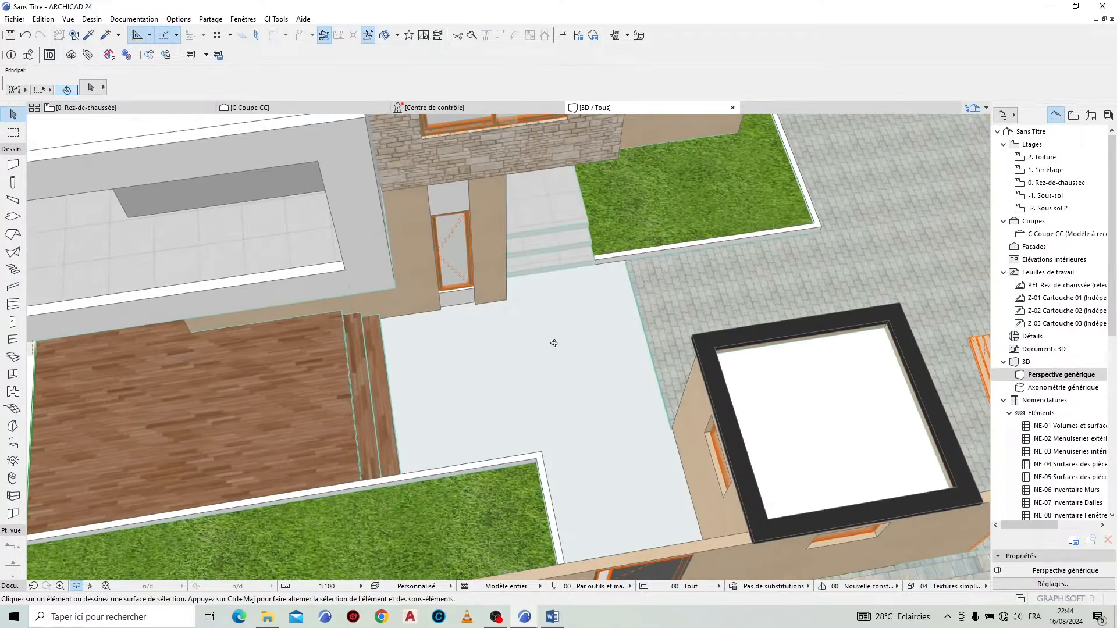
# Step: Using the driveway slab's settings, fill the enclosed pedestrian entrance area around the stepping stones on the ground floor with a slab
pyautogui.click(167, 109)
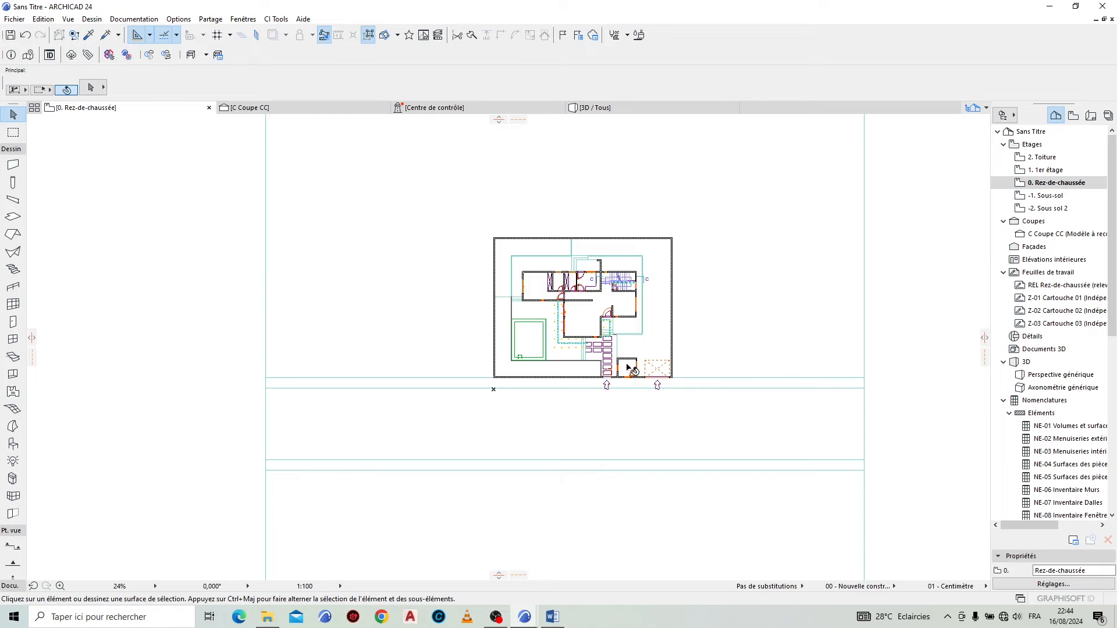
pyautogui.scroll(10, 628, 367)
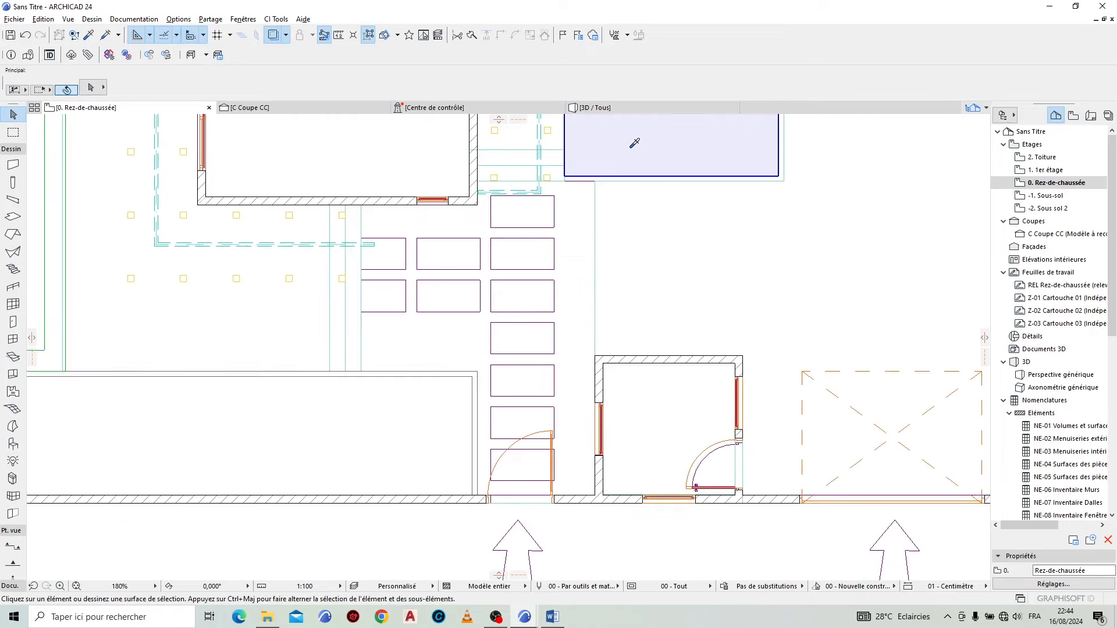
pyautogui.keyDown('alt'); pyautogui.click(634, 145); pyautogui.keyUp('alt')
pyautogui.press('Escape')
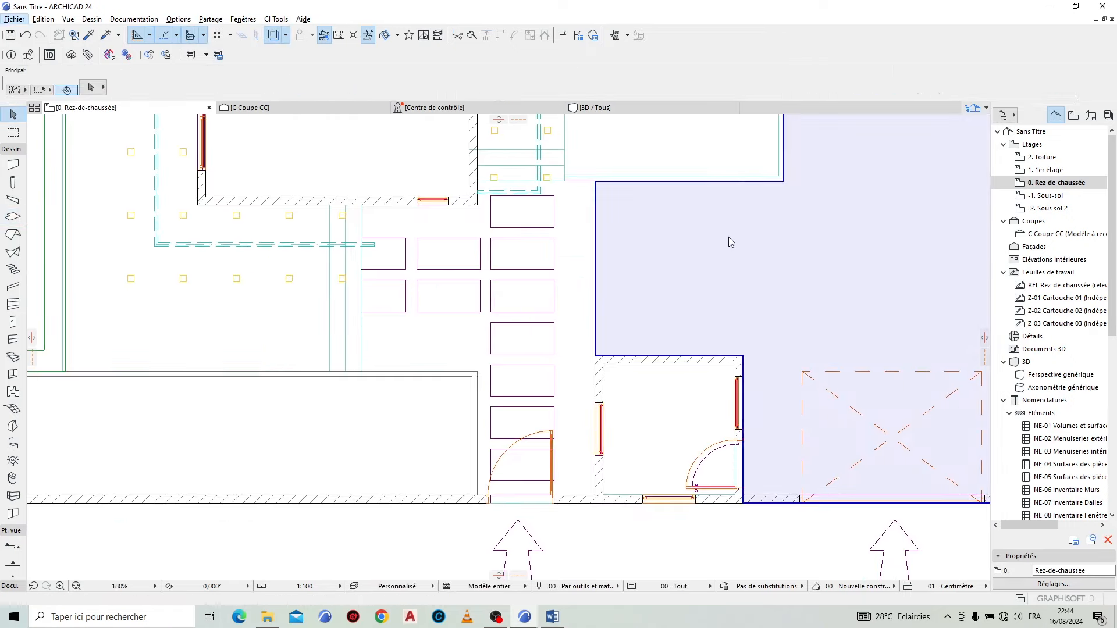
pyautogui.keyDown('alt'); pyautogui.click(728, 236); pyautogui.keyUp('alt')
pyautogui.scroll(3, 575, 504)
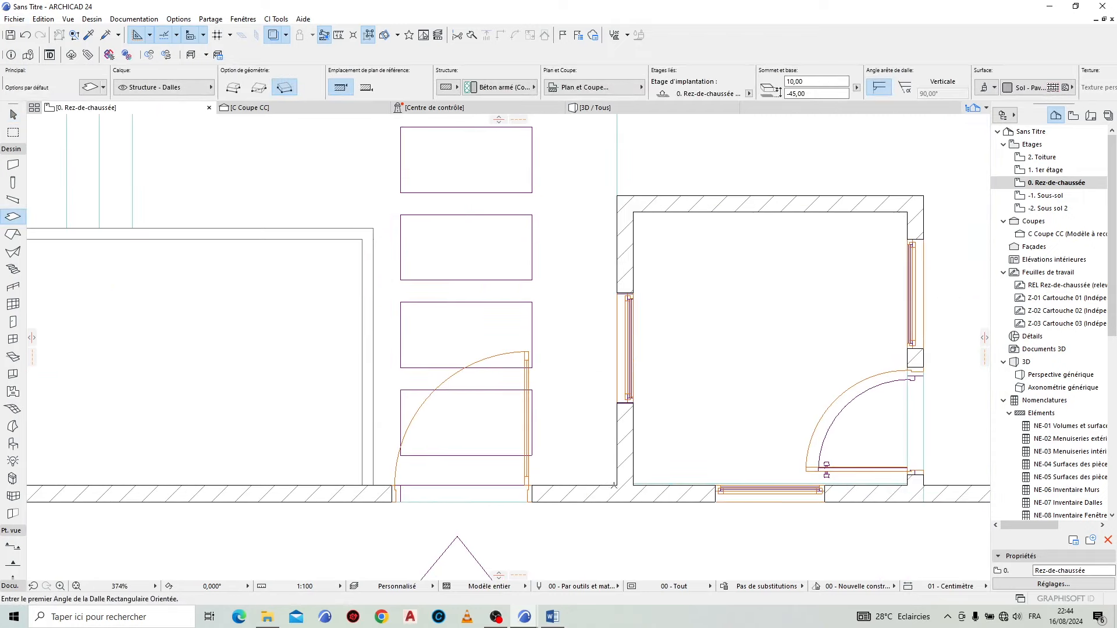
pyautogui.scroll(-4, 520, 524)
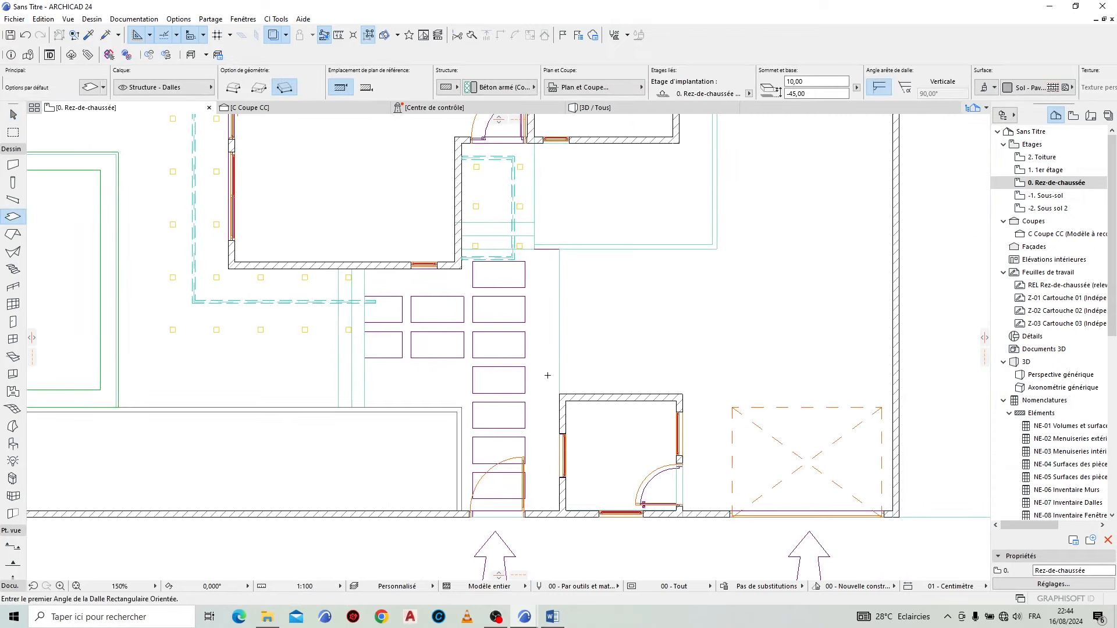
pyautogui.click(550, 367)
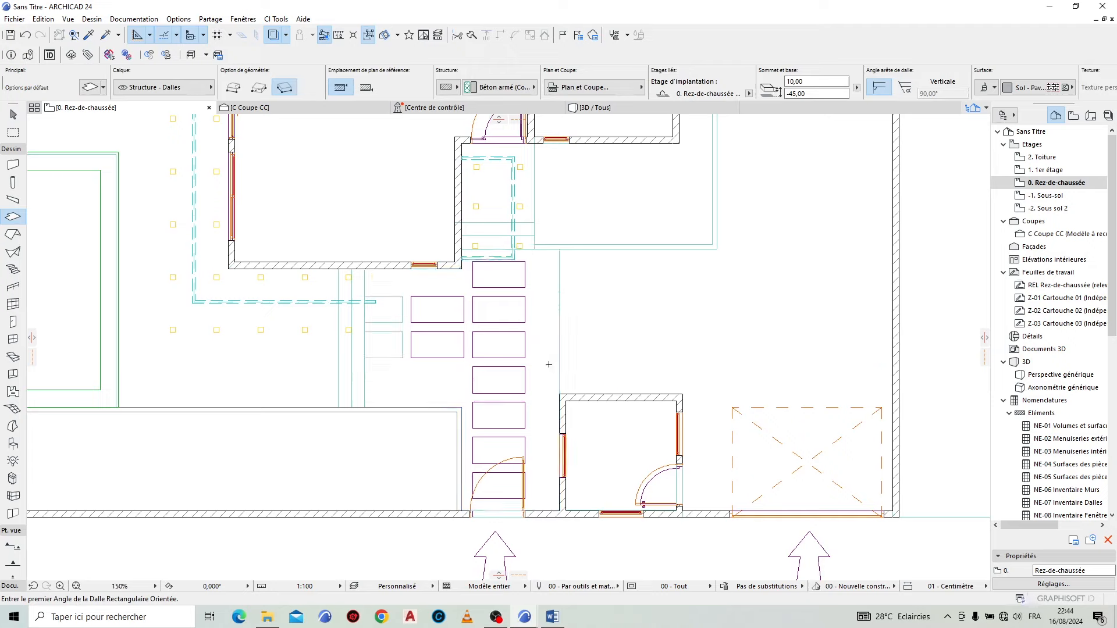
pyautogui.press('Escape')
pyautogui.scroll(6, 378, 292)
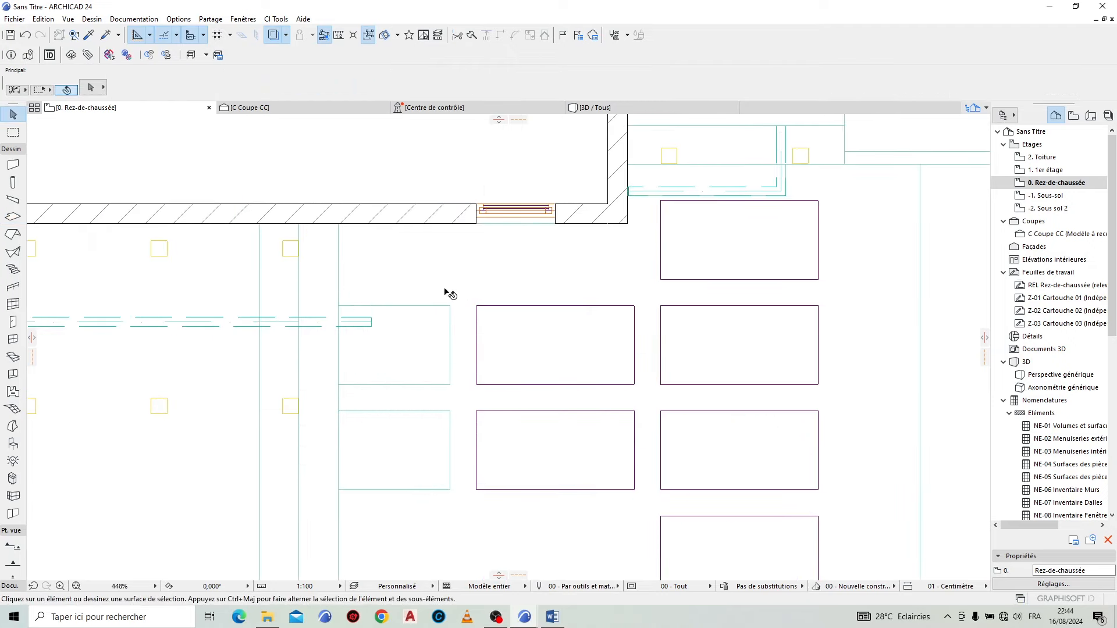
pyautogui.click(421, 323)
pyautogui.click(415, 342)
pyautogui.click(458, 279)
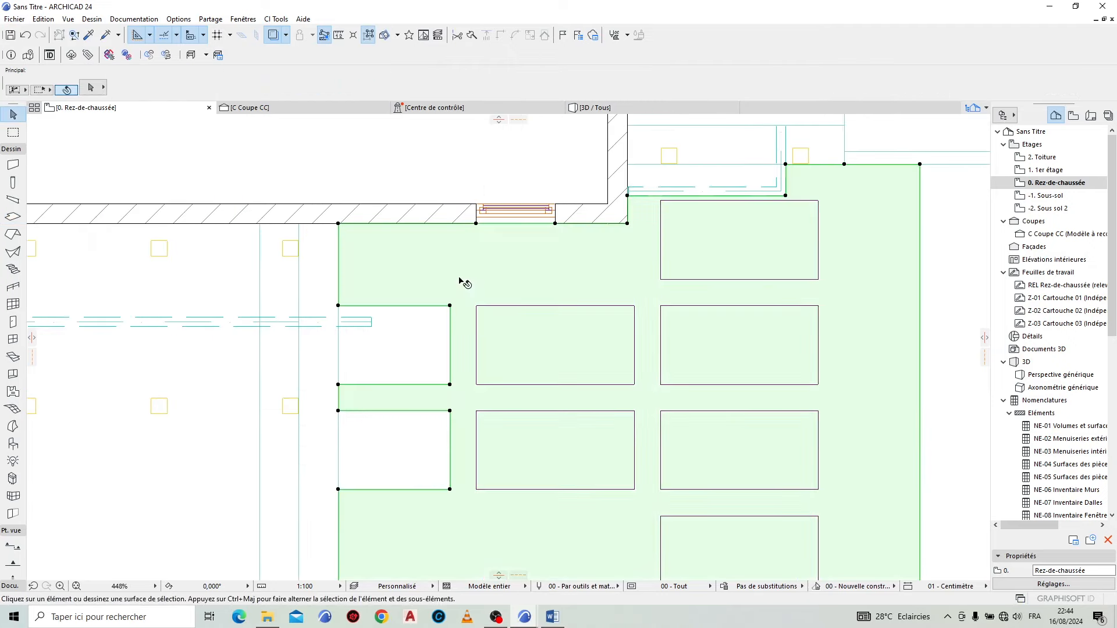
pyautogui.press('Delete')
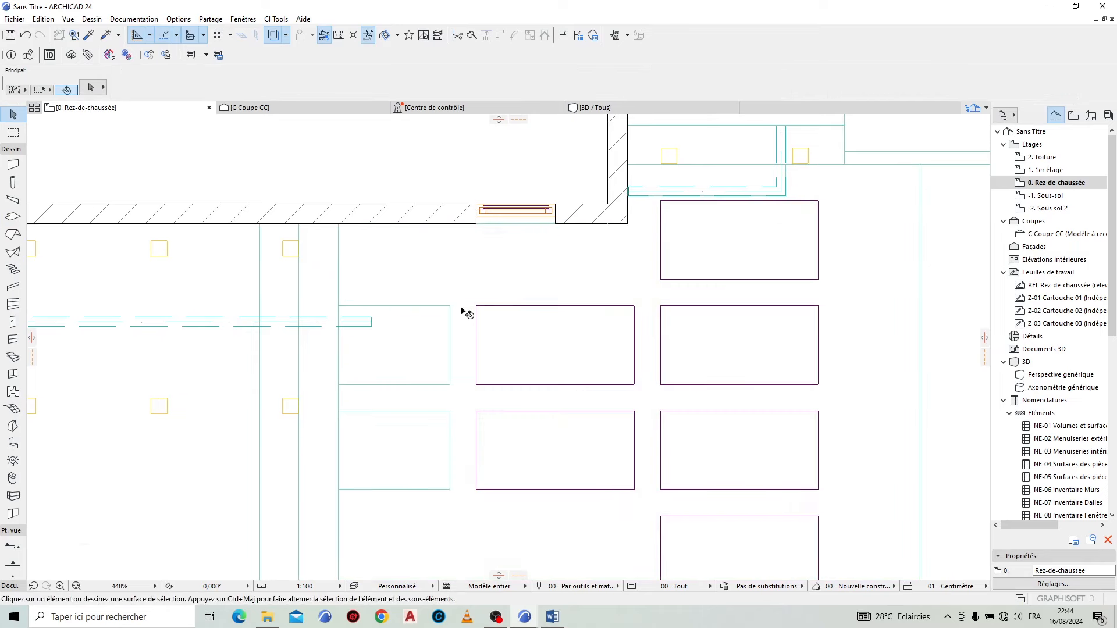
pyautogui.scroll(-3, 467, 313)
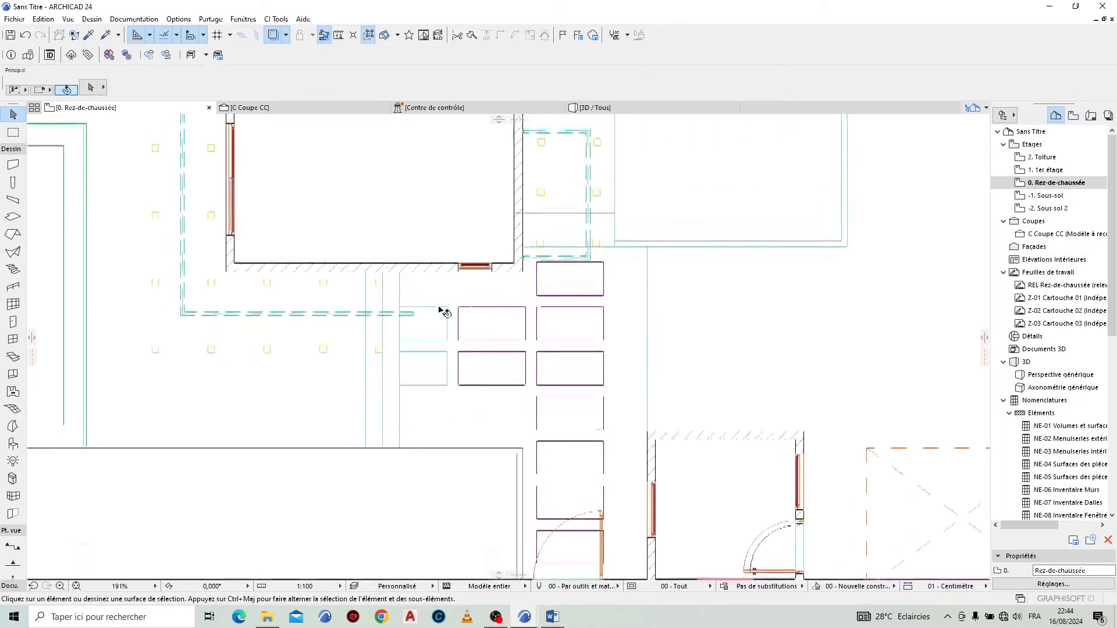
# Step: Override all surfaces of the pedestrian entrance slab with Env. - Herbe verte
pyautogui.click(642, 294)
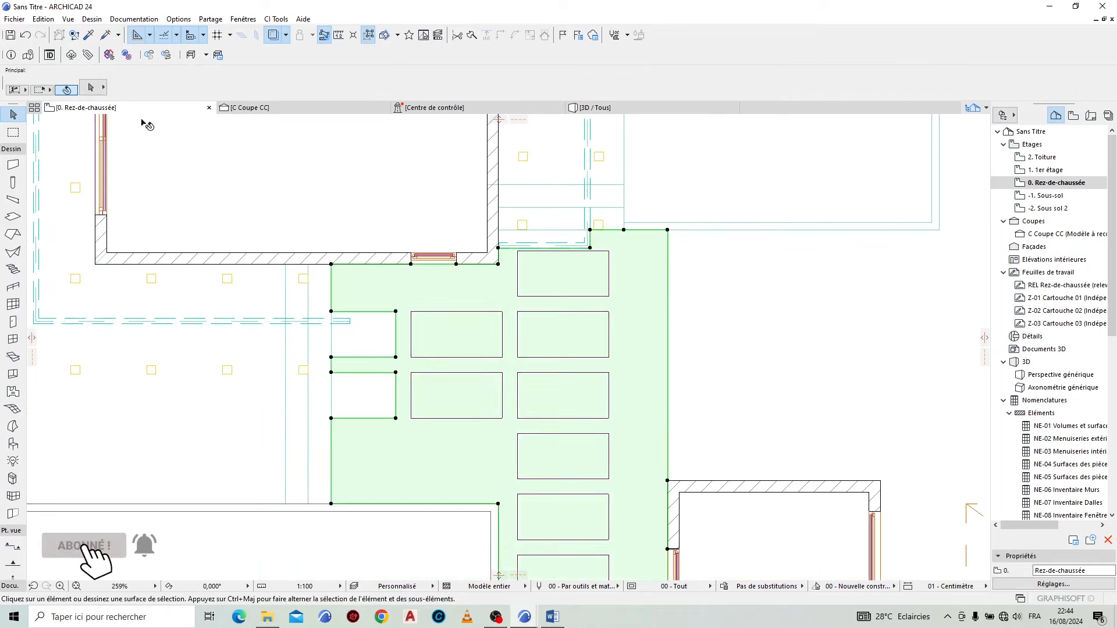
pyautogui.doubleClick(580, 320)
pyautogui.click(494, 343)
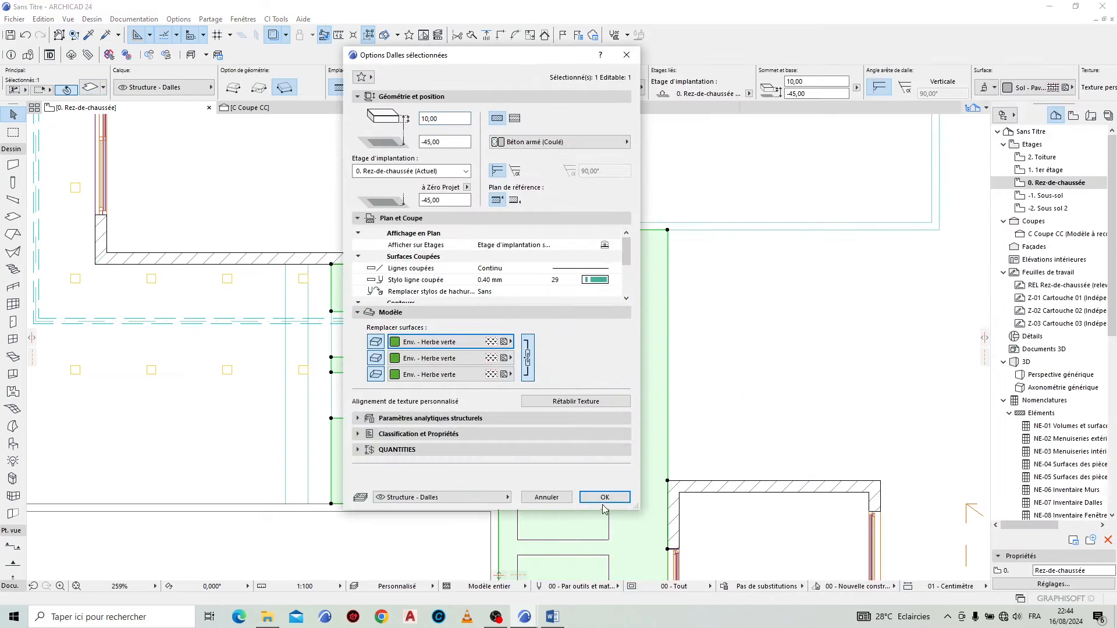
pyautogui.click(604, 498)
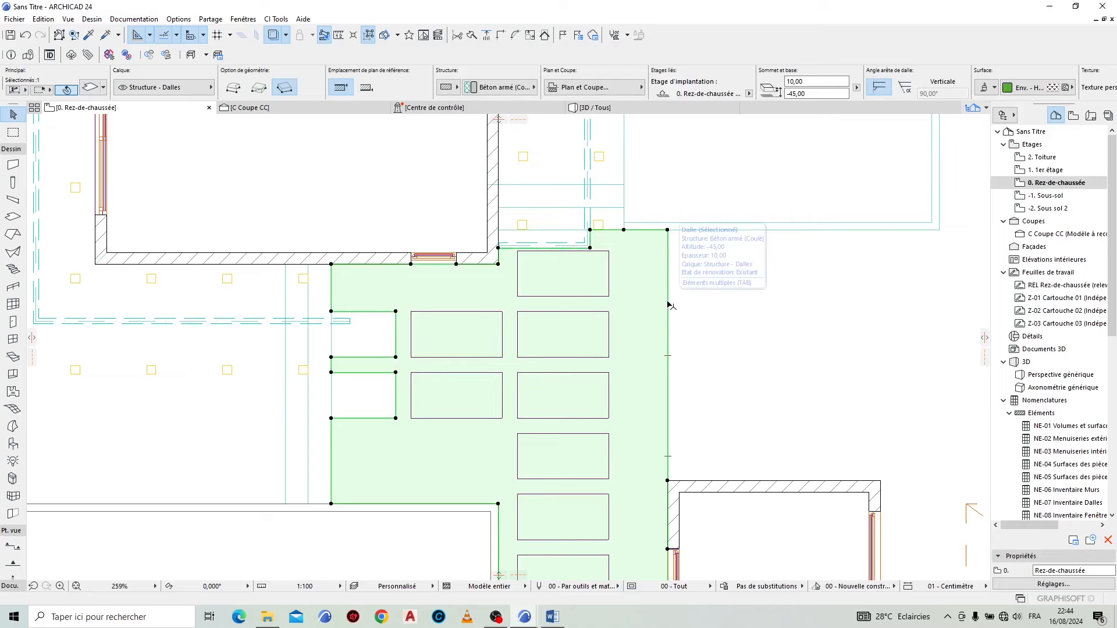
# Step: Cut openings in the grass slab along the outlines of the nine full stepping stones
pyautogui.click(9, 217)
pyautogui.scroll(-2, 331, 215)
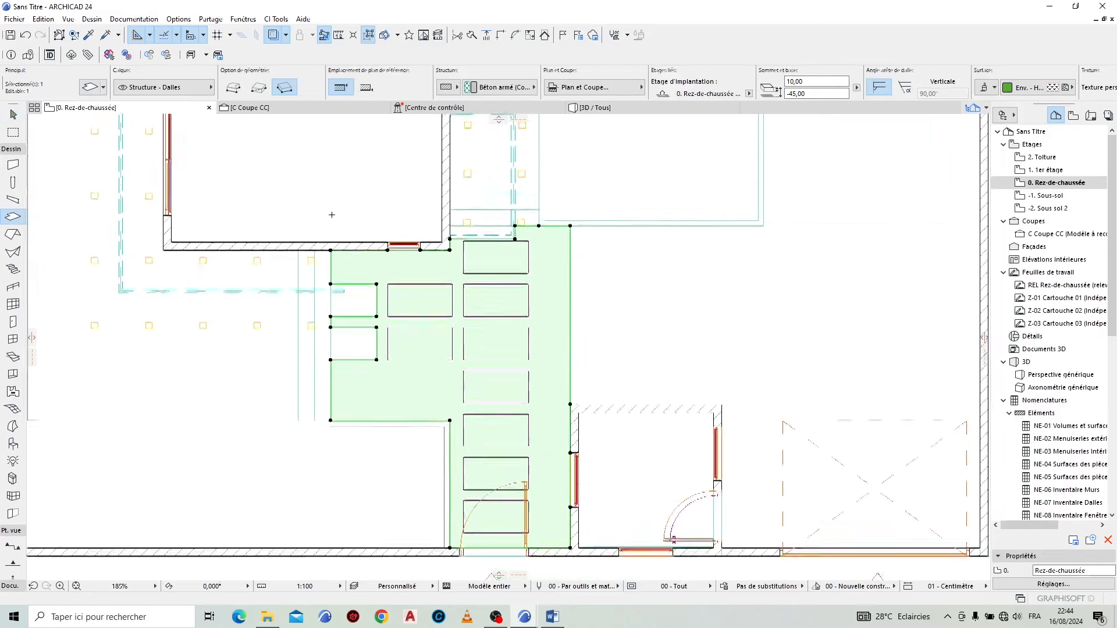
pyautogui.scroll(2, 545, 525)
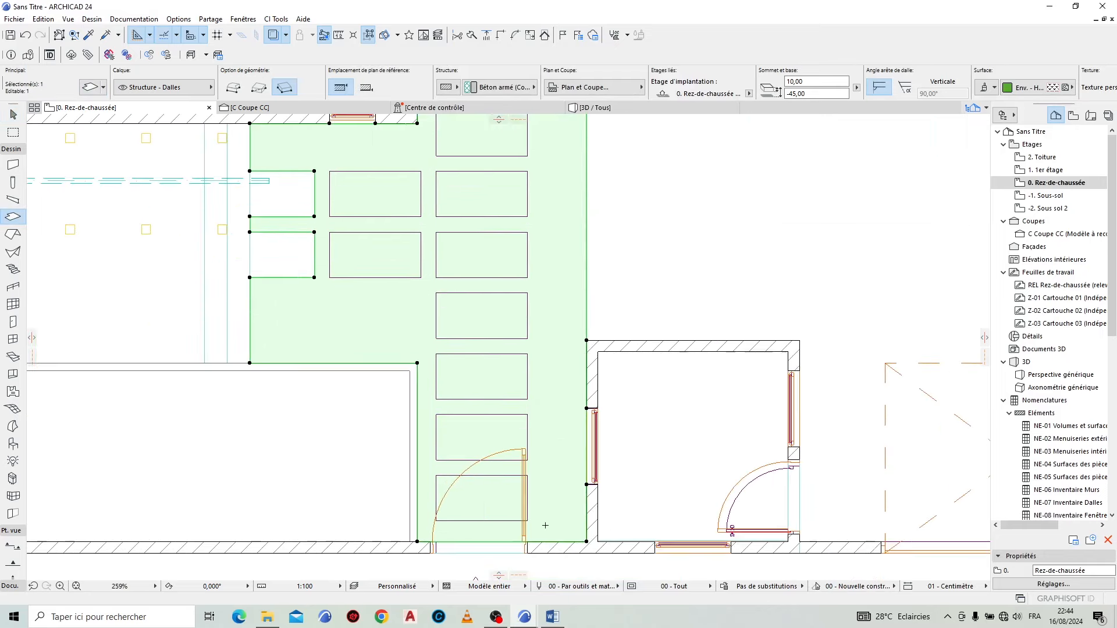
pyautogui.click(475, 495)
pyautogui.click(473, 436)
pyautogui.click(476, 377)
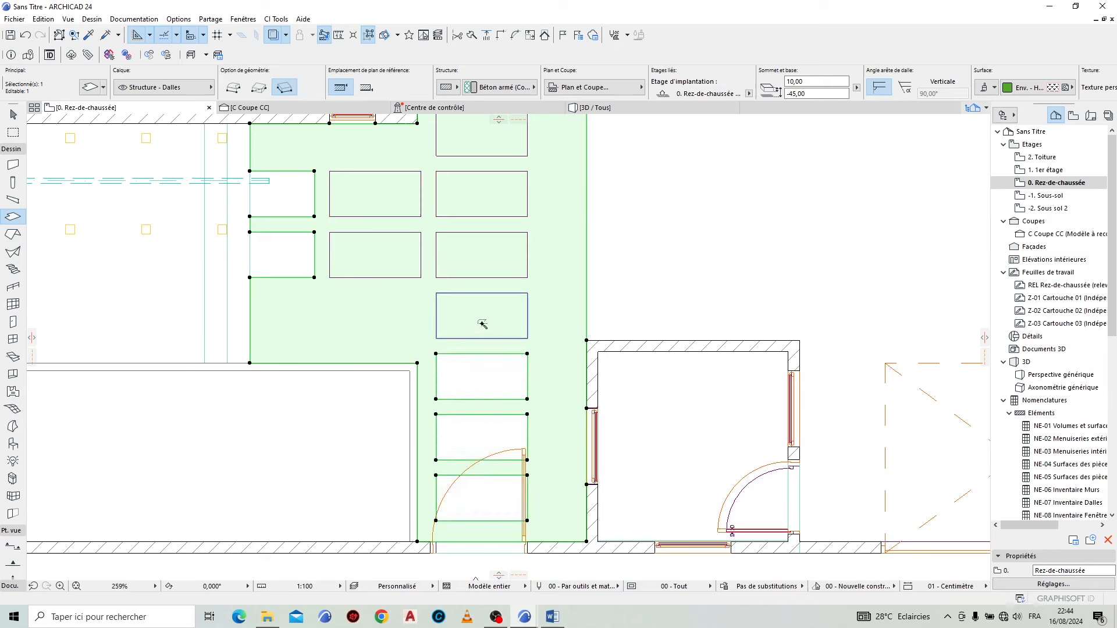
pyautogui.click(482, 324)
pyautogui.click(483, 268)
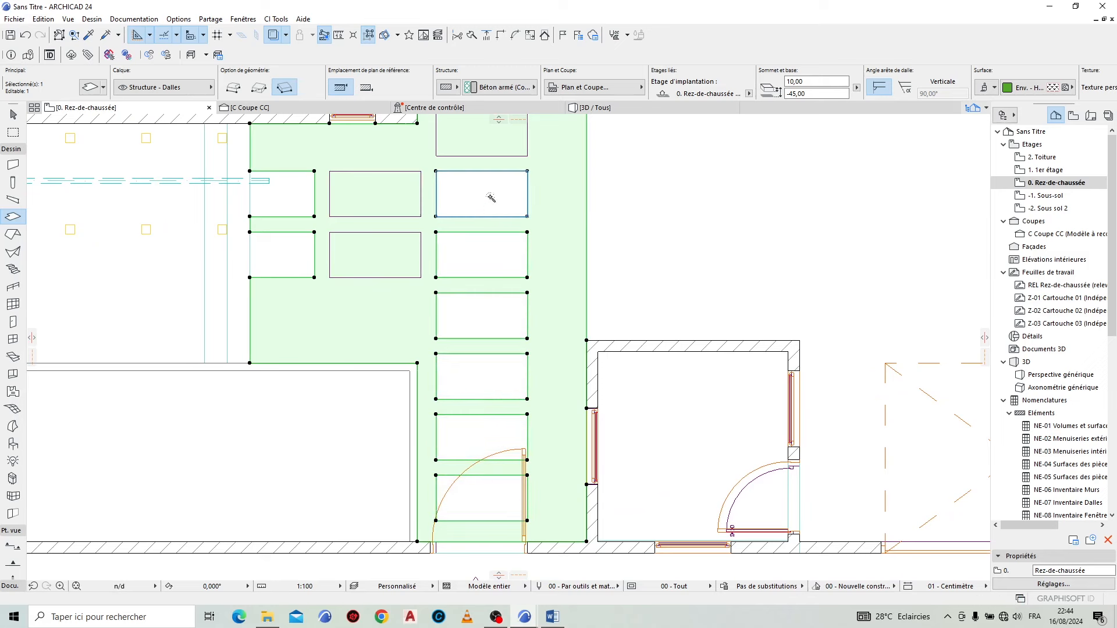
pyautogui.click(497, 144)
pyautogui.click(367, 203)
pyautogui.click(367, 249)
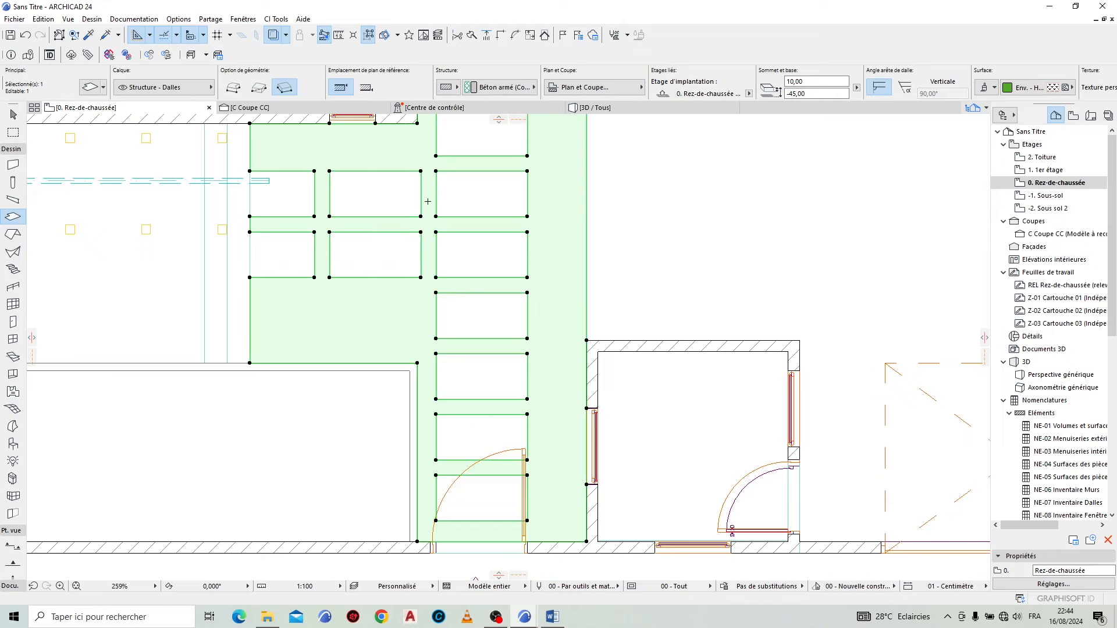
pyautogui.scroll(-3, 606, 379)
pyautogui.scroll(2, 623, 213)
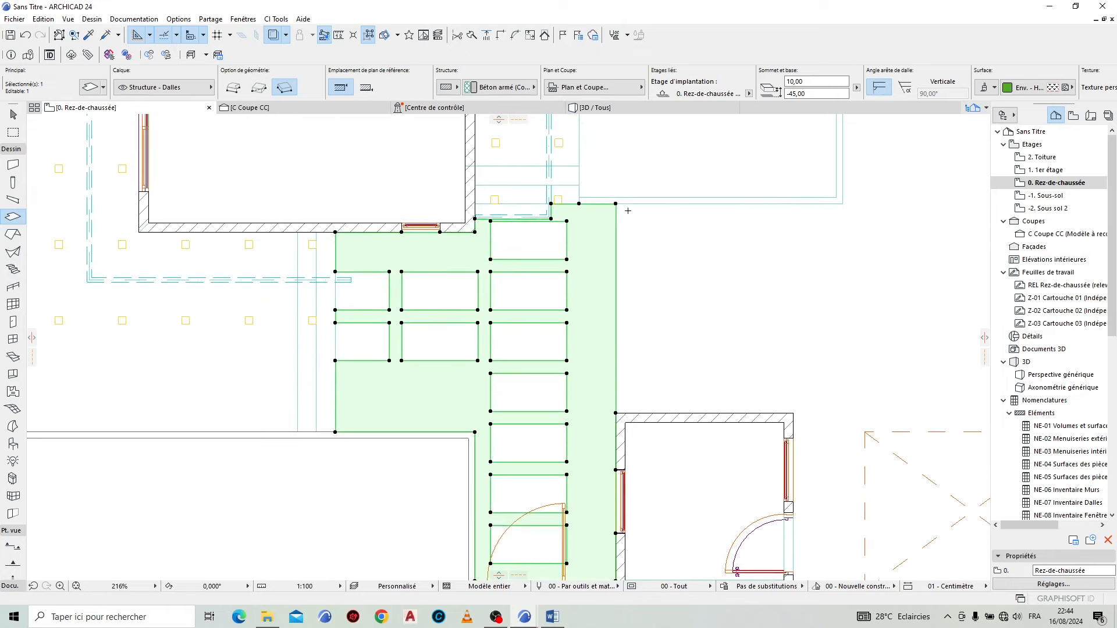
# Step: Fill the stepping-stone openings in the grass slab with separate slabs, using the default paving surface, 10 thickness and -45 elevation
pyautogui.press('Escape')
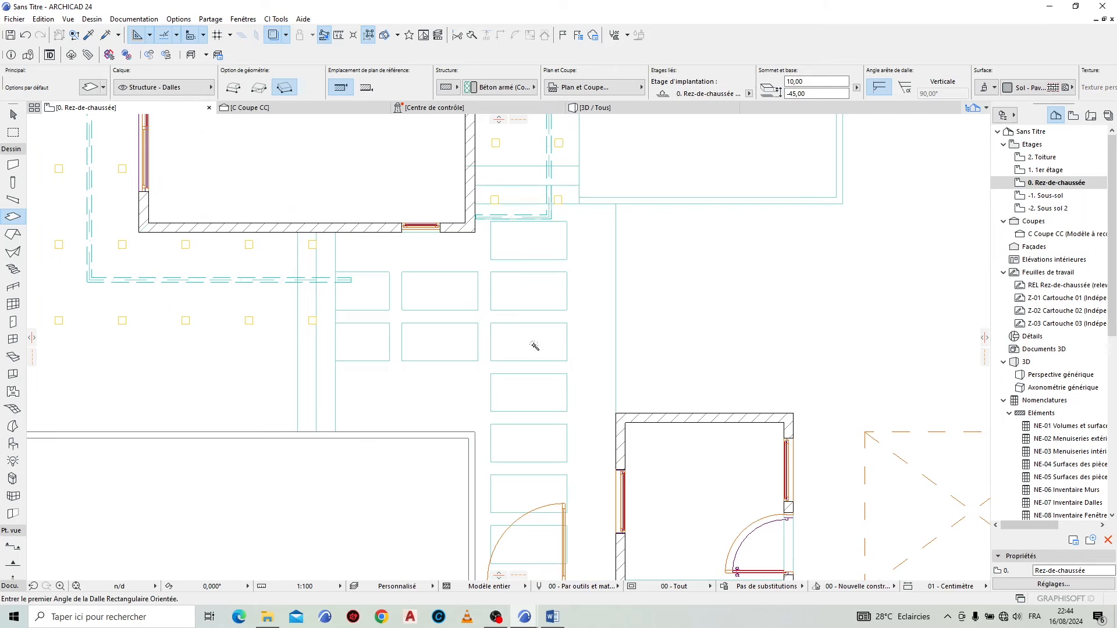
pyautogui.scroll(1, 535, 346)
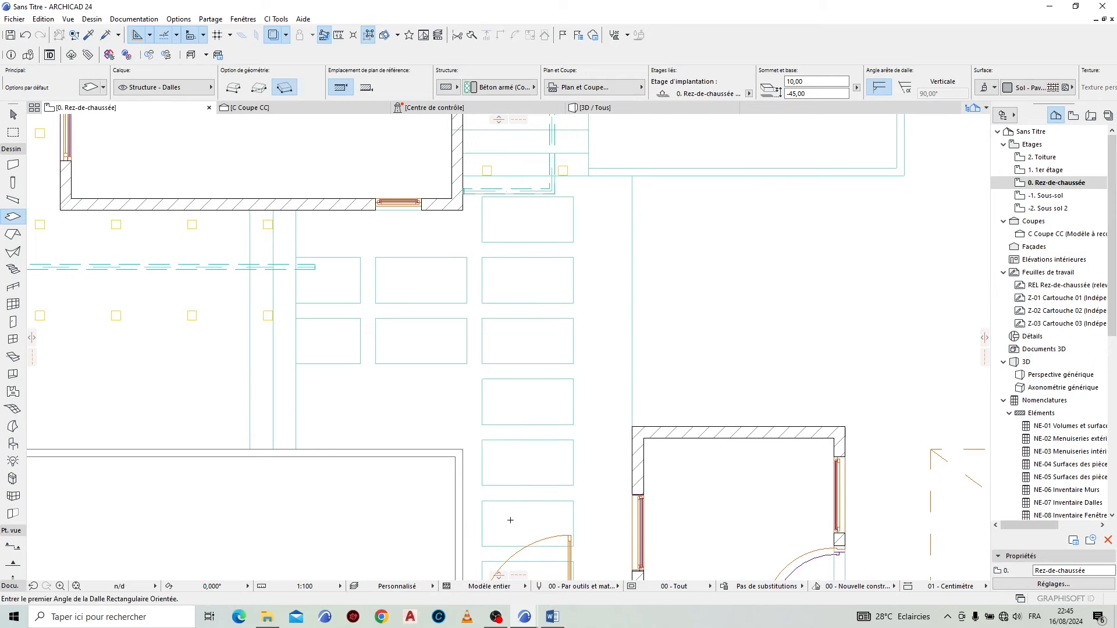
pyautogui.moveTo(510, 519); pyautogui.dragTo(517, 427, button='middle')
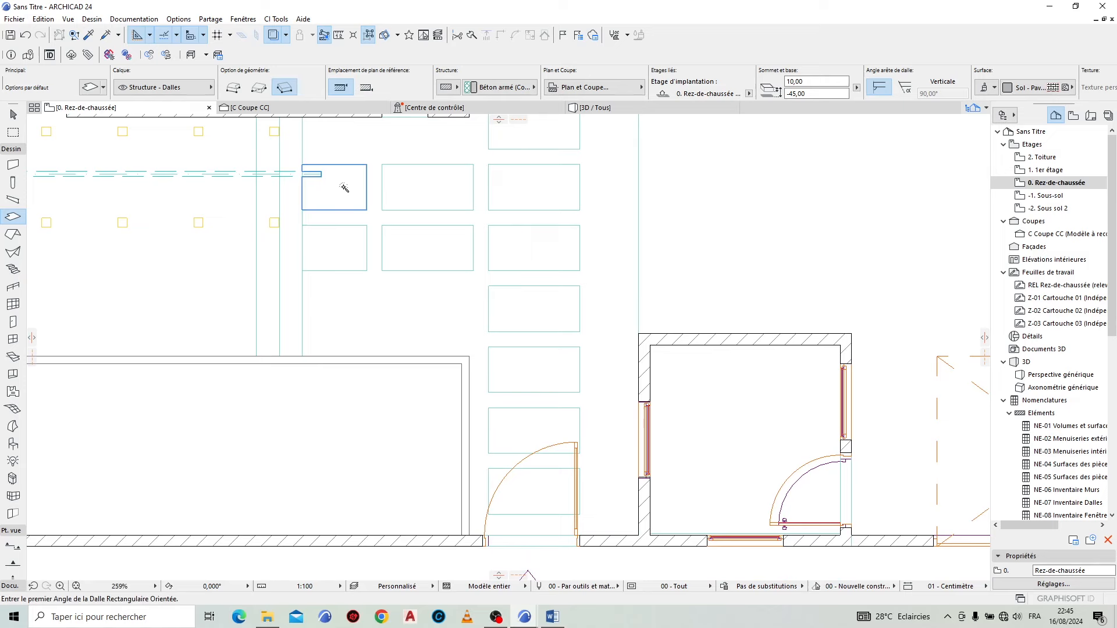
pyautogui.scroll(3, 309, 142)
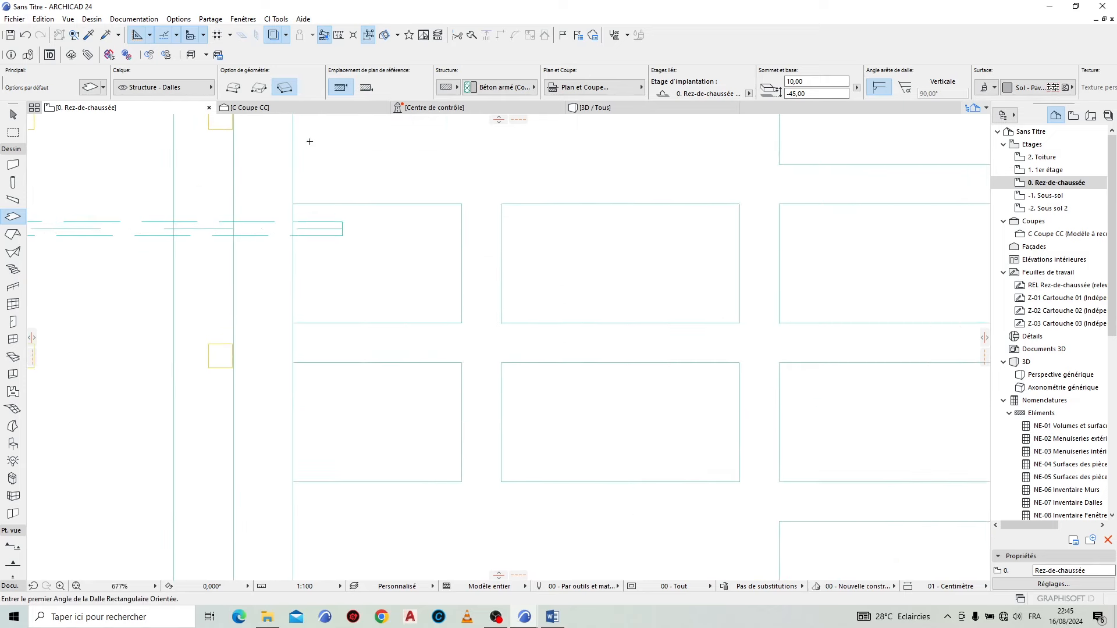
# Step: Close the narrow notch in the upper stepping-stone slab beside the terrace by offsetting its inner edge to the slab's side
pyautogui.keyDown('shift'); pyautogui.click(381, 235); pyautogui.keyUp('shift')
pyautogui.scroll(3, 342, 239)
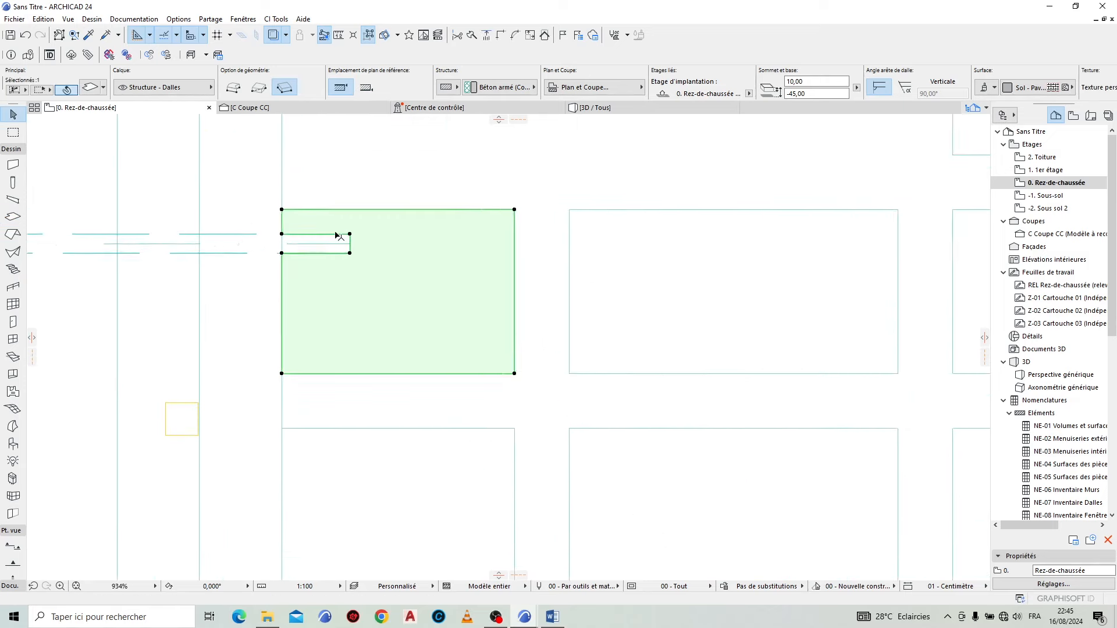
pyautogui.click(372, 250)
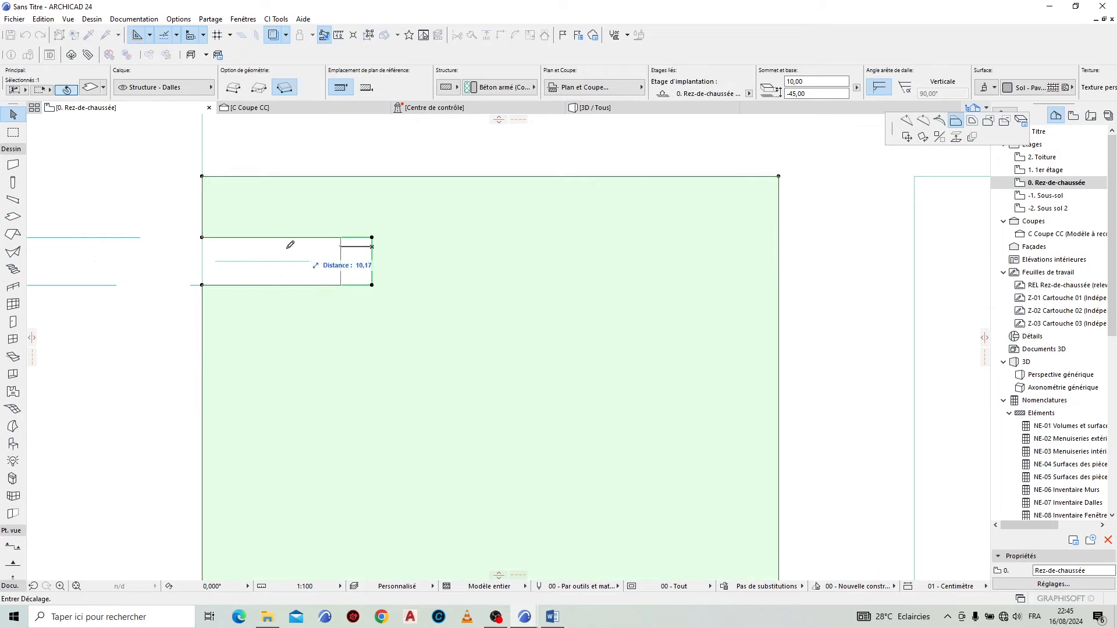
pyautogui.click(205, 234)
pyautogui.scroll(-10, 653, 379)
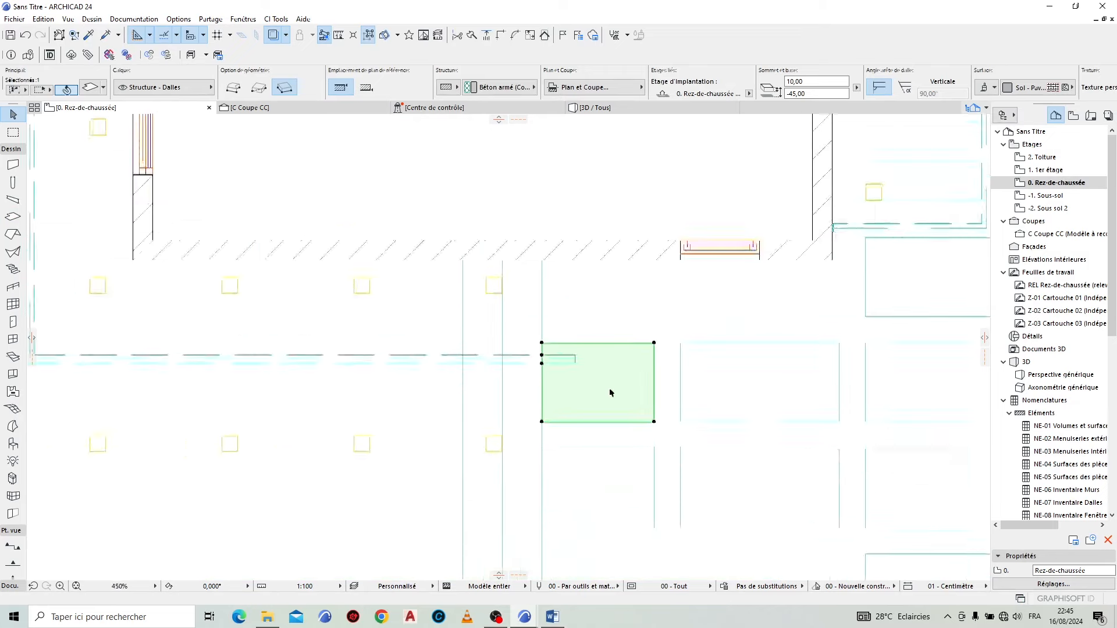
# Step: Set the base elevation to -43 for the stepping-stone slabs, leaving out the third position in the long column
pyautogui.click(768, 396)
pyautogui.scroll(2, 756, 386)
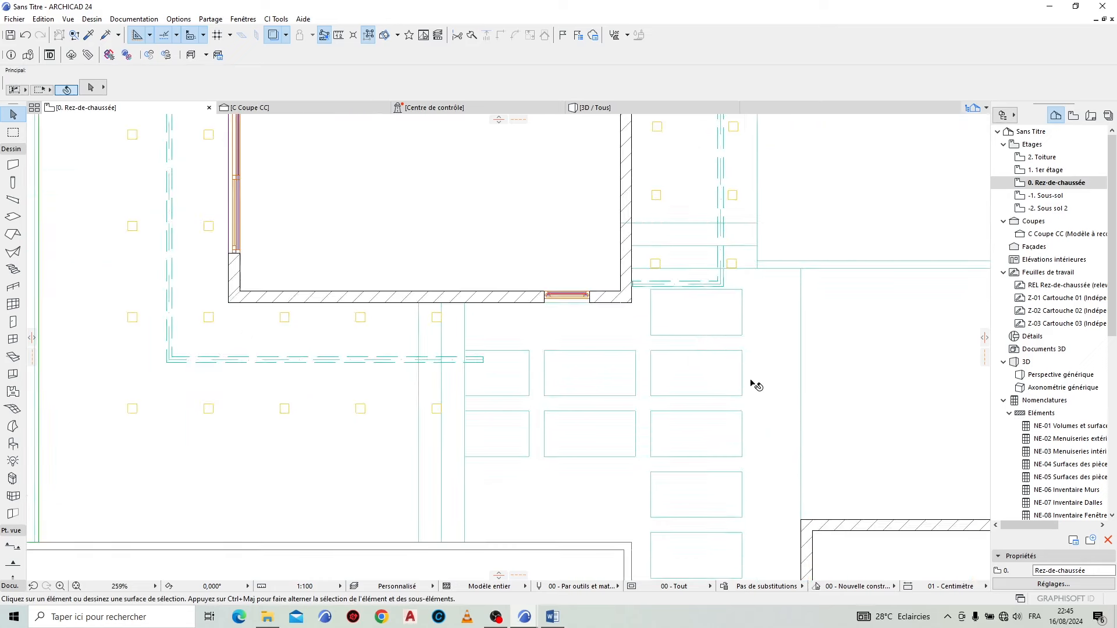
pyautogui.click(700, 317)
pyautogui.keyDown('shift'); pyautogui.click(688, 379); pyautogui.keyUp('shift')
pyautogui.keyDown('shift'); pyautogui.click(563, 384); pyautogui.keyUp('shift')
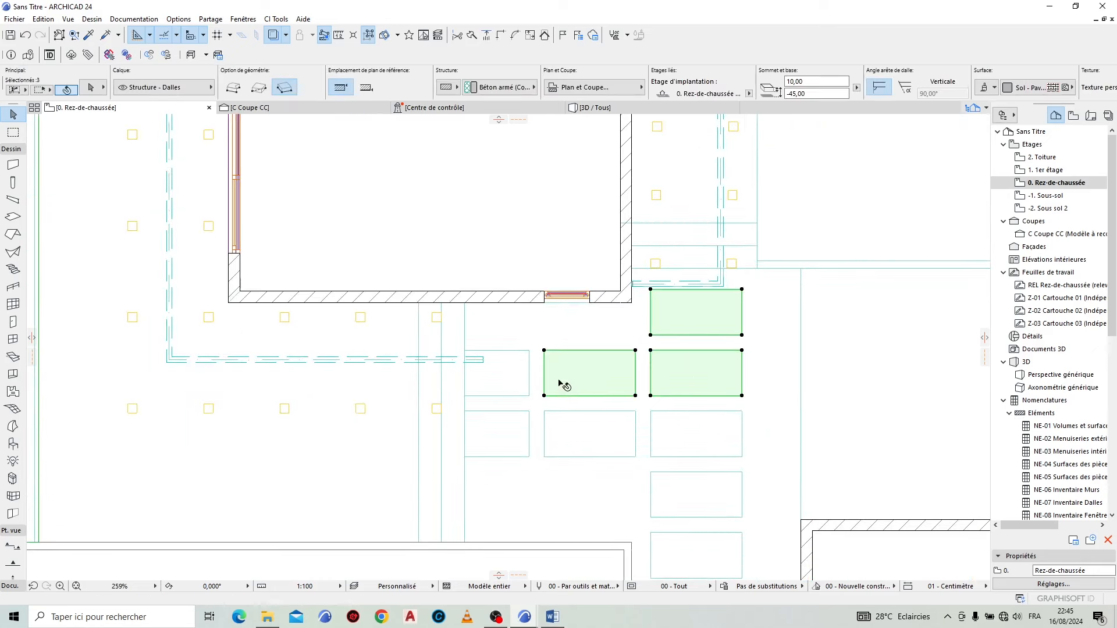
pyautogui.keyDown('shift'); pyautogui.click(496, 383); pyautogui.keyUp('shift')
pyautogui.keyDown('shift'); pyautogui.click(498, 435); pyautogui.keyUp('shift')
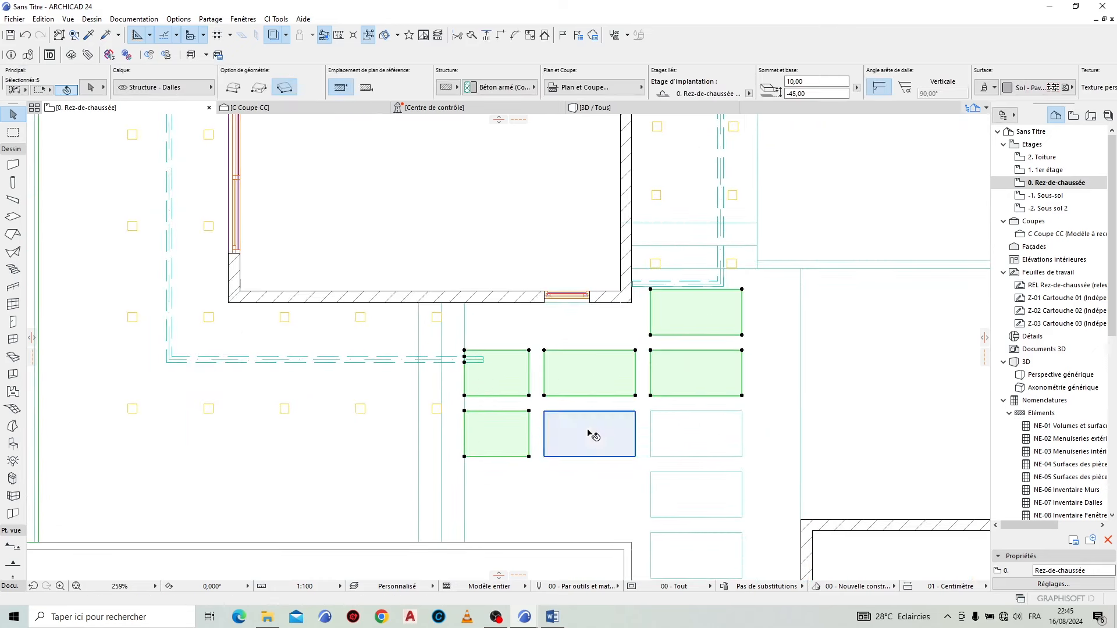
pyautogui.keyDown('shift'); pyautogui.click(691, 430); pyautogui.keyUp('shift')
pyautogui.keyDown('shift'); pyautogui.click(683, 444); pyautogui.keyUp('shift')
pyautogui.keyDown('shift'); pyautogui.click(700, 493); pyautogui.keyUp('shift')
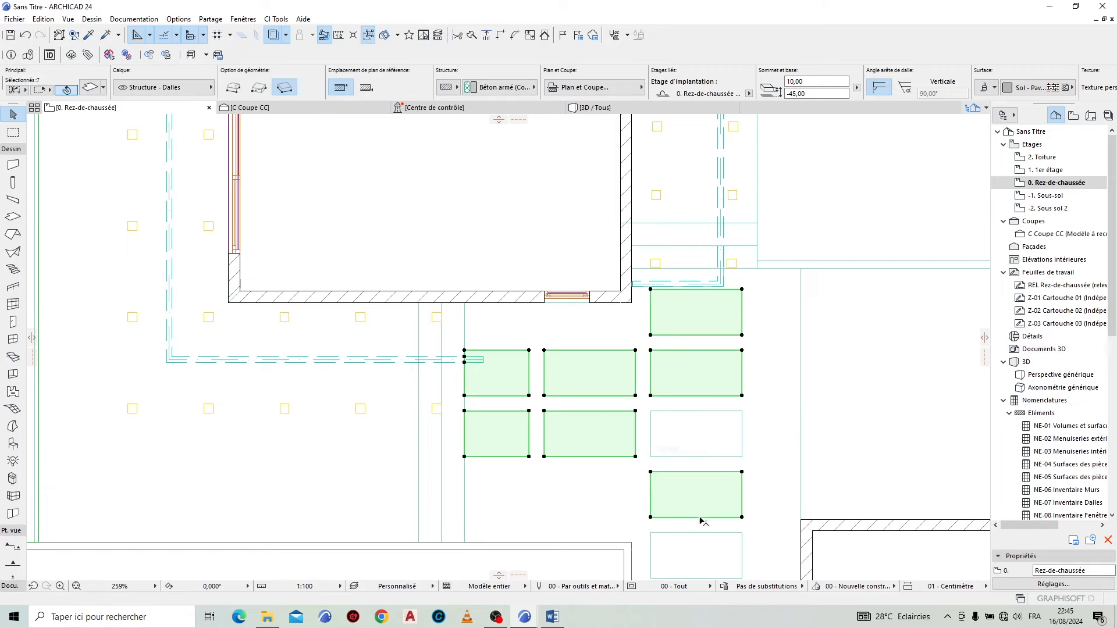
pyautogui.moveTo(698, 532); pyautogui.dragTo(487, 296, button='middle')
pyautogui.keyDown('shift'); pyautogui.click(502, 327); pyautogui.keyUp('shift')
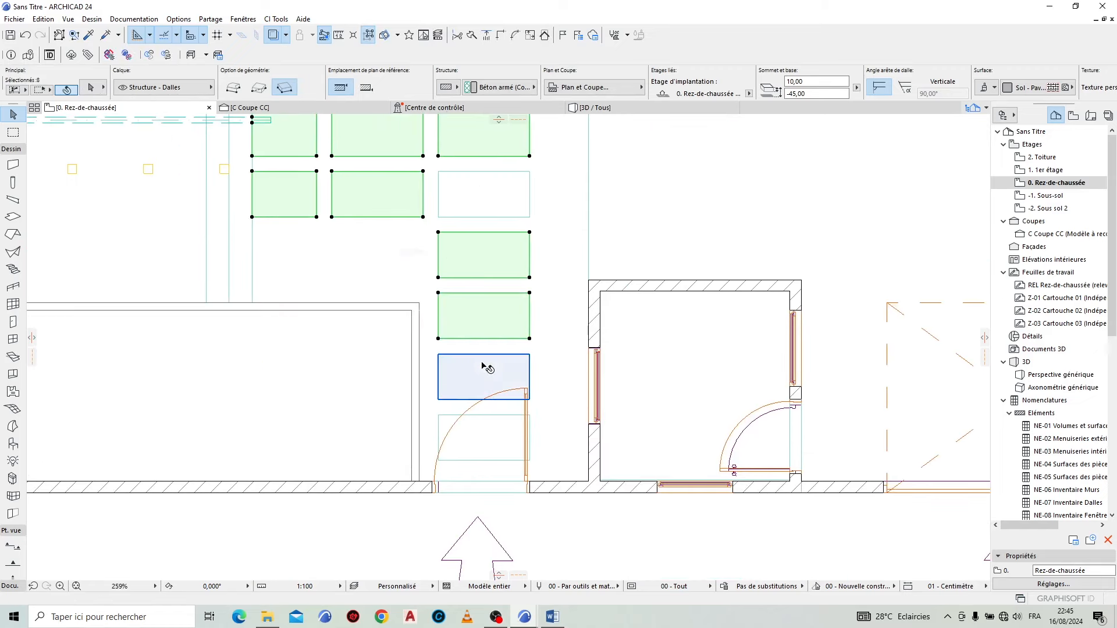
pyautogui.keyDown('shift'); pyautogui.click(502, 440); pyautogui.keyUp('shift')
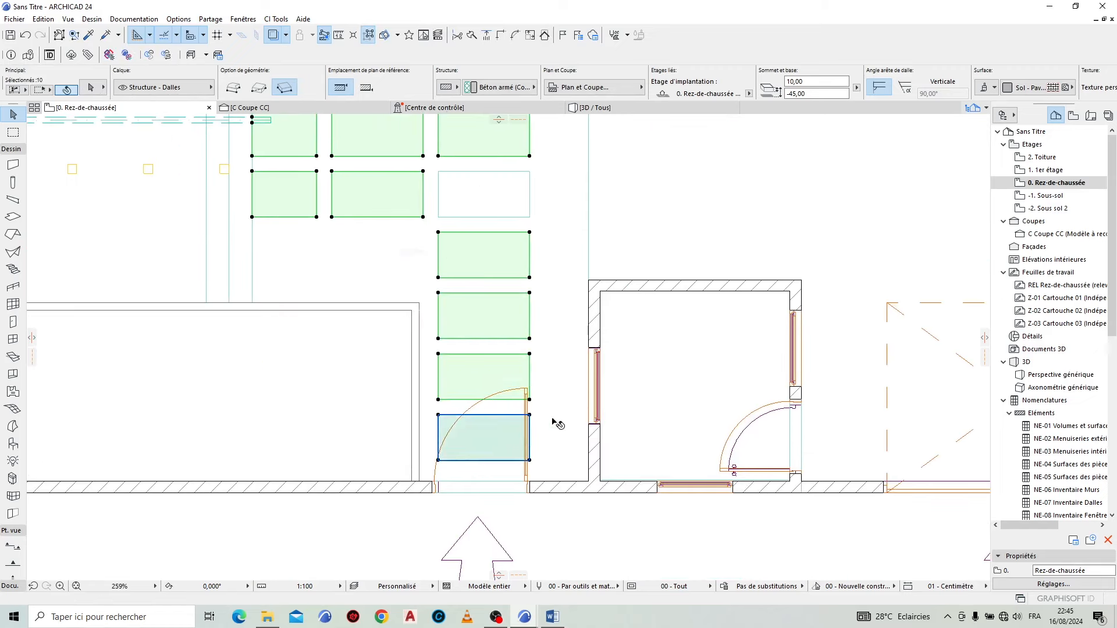
pyautogui.click(807, 93)
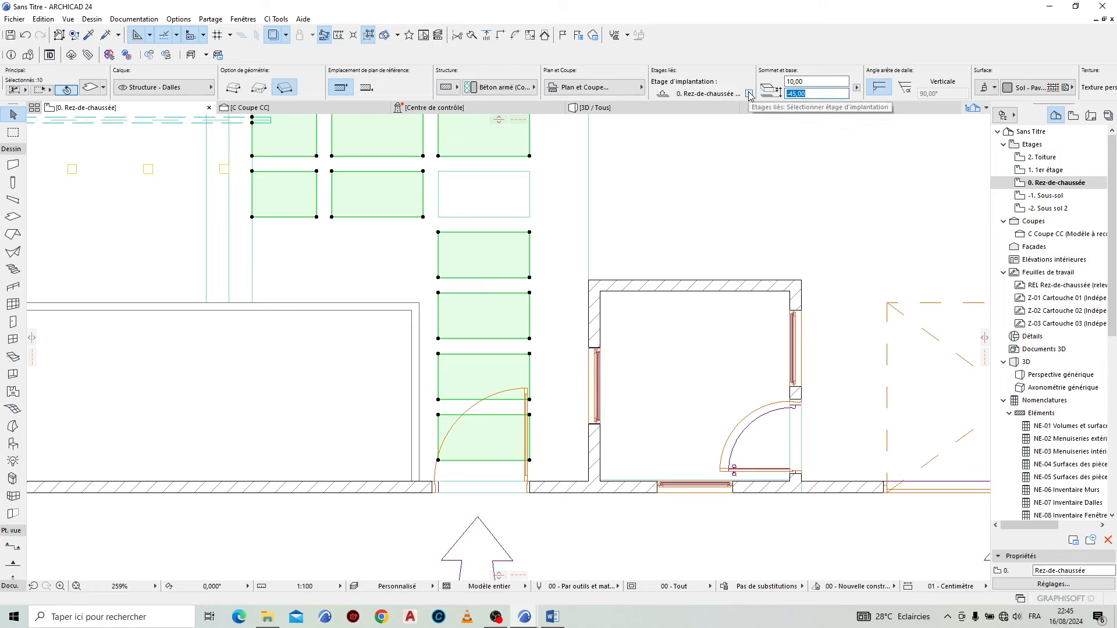
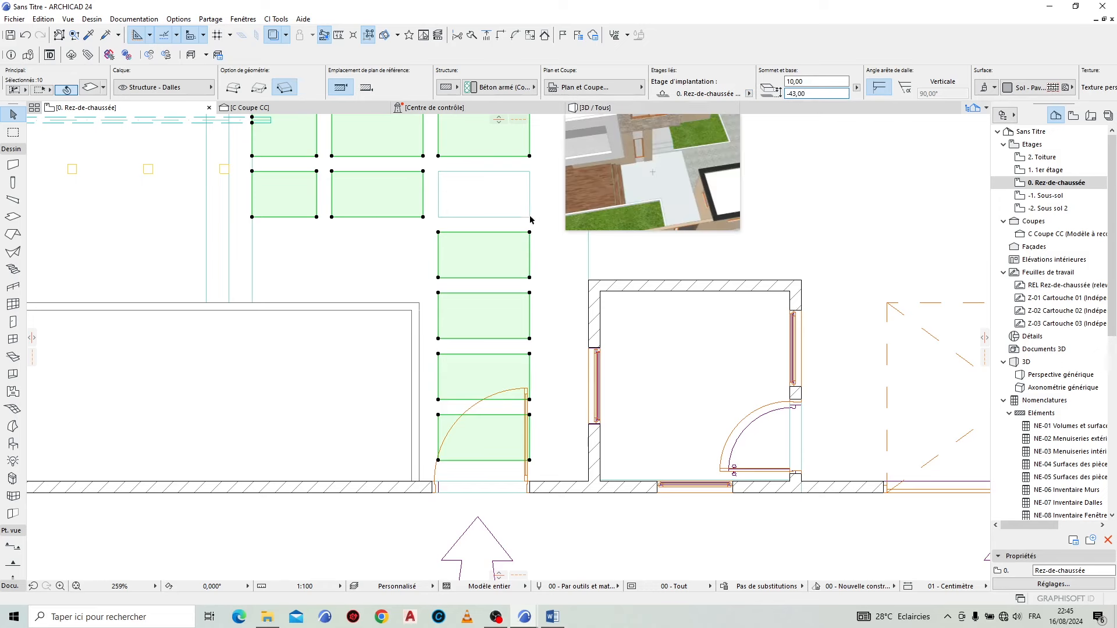
pyautogui.click(499, 162)
# Step: Copy the fourth stepping-stone slab of the long column into the third opening directly above it
pyautogui.scroll(3, 498, 161)
pyautogui.click(519, 364)
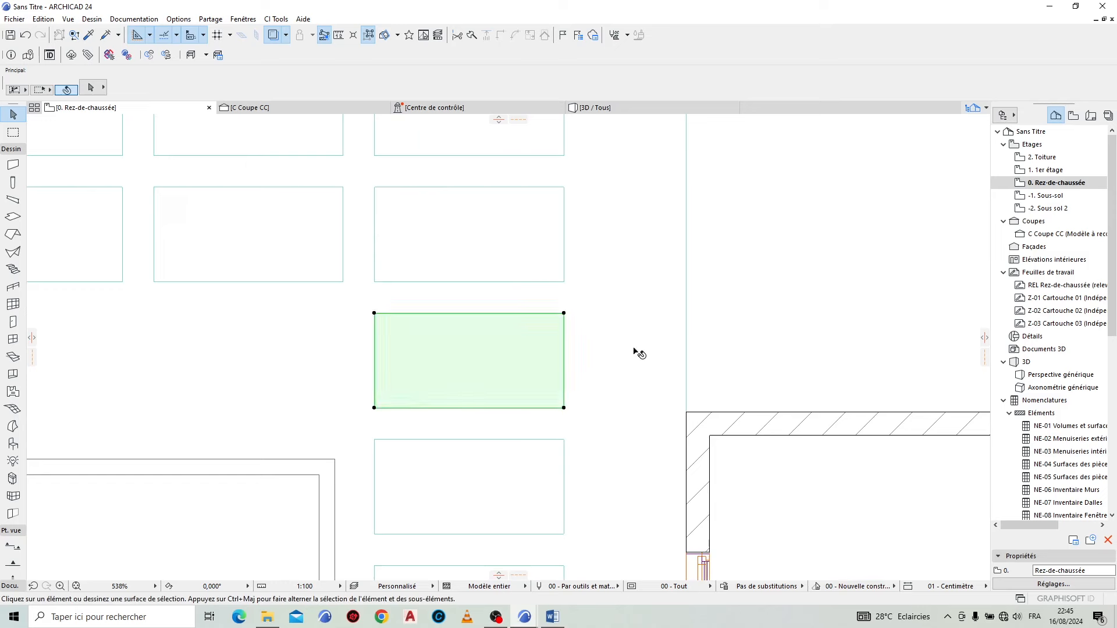
pyautogui.hotkey('ctrl', 'd')
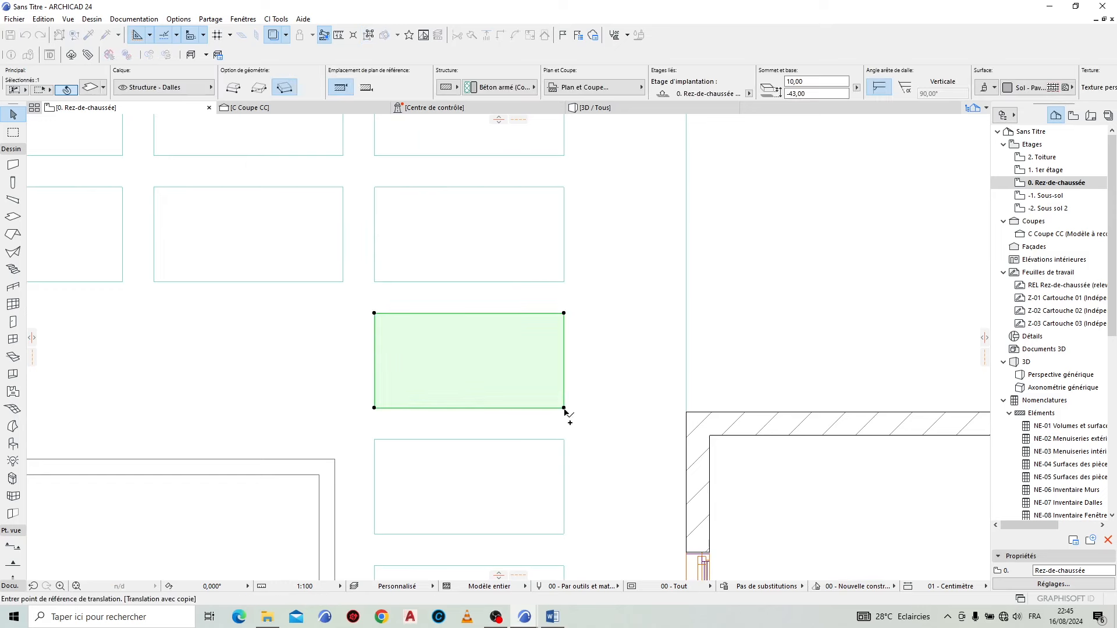
pyautogui.click(564, 408)
pyautogui.click(564, 282)
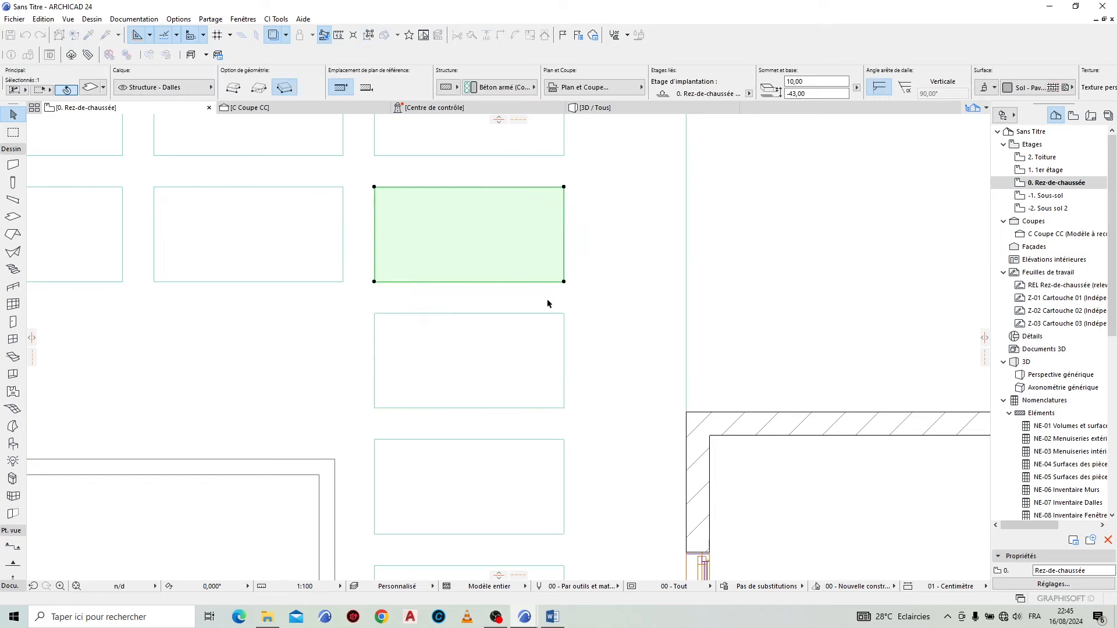
# Step: Apply 10 thickness, -43 base elevation and the Sol - Pavés en pierre 07 surface to all eleven stepping-stone slabs
pyautogui.scroll(-3, 547, 303)
pyautogui.keyDown('shift'); pyautogui.click(523, 174); pyautogui.keyUp('shift')
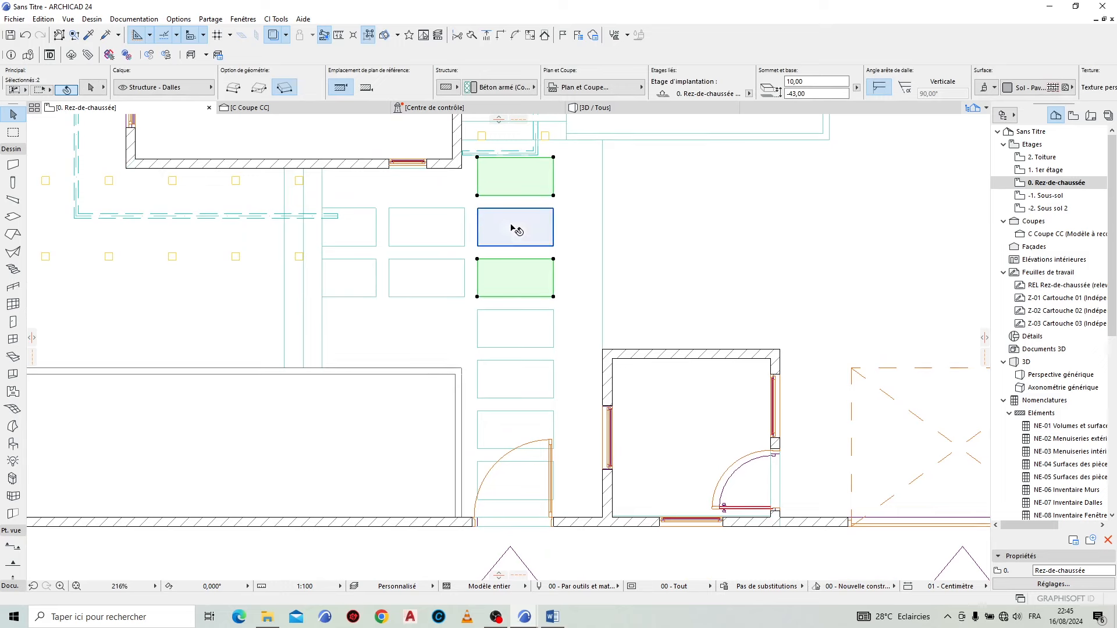
pyautogui.keyDown('shift'); pyautogui.click(443, 232); pyautogui.keyUp('shift')
pyautogui.keyDown('shift'); pyautogui.click(368, 237); pyautogui.keyUp('shift')
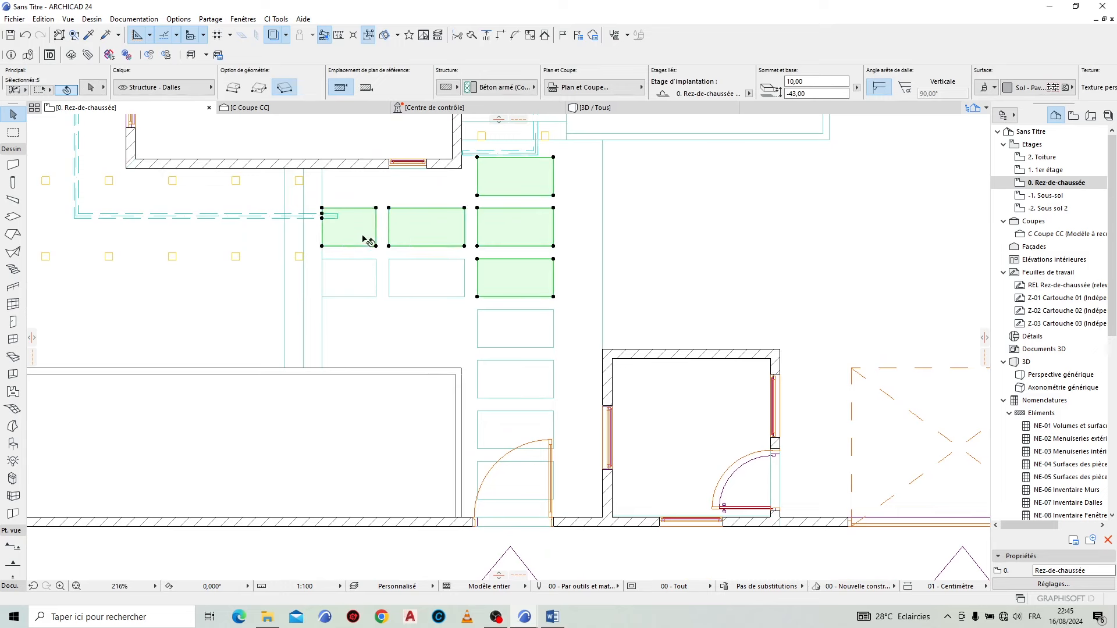
pyautogui.keyDown('shift'); pyautogui.click(367, 282); pyautogui.keyUp('shift')
pyautogui.keyDown('shift'); pyautogui.click(520, 336); pyautogui.keyUp('shift')
pyautogui.keyDown('shift'); pyautogui.click(530, 381); pyautogui.keyUp('shift')
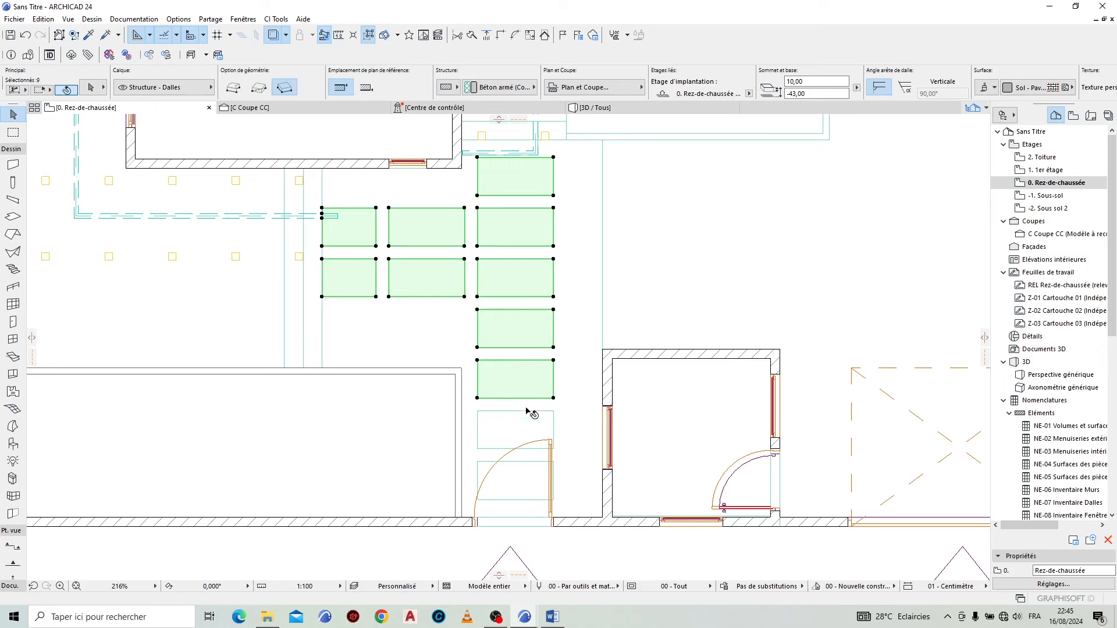
pyautogui.keyDown('shift'); pyautogui.click(525, 429); pyautogui.keyUp('shift')
pyautogui.keyDown('shift'); pyautogui.click(534, 480); pyautogui.keyUp('shift')
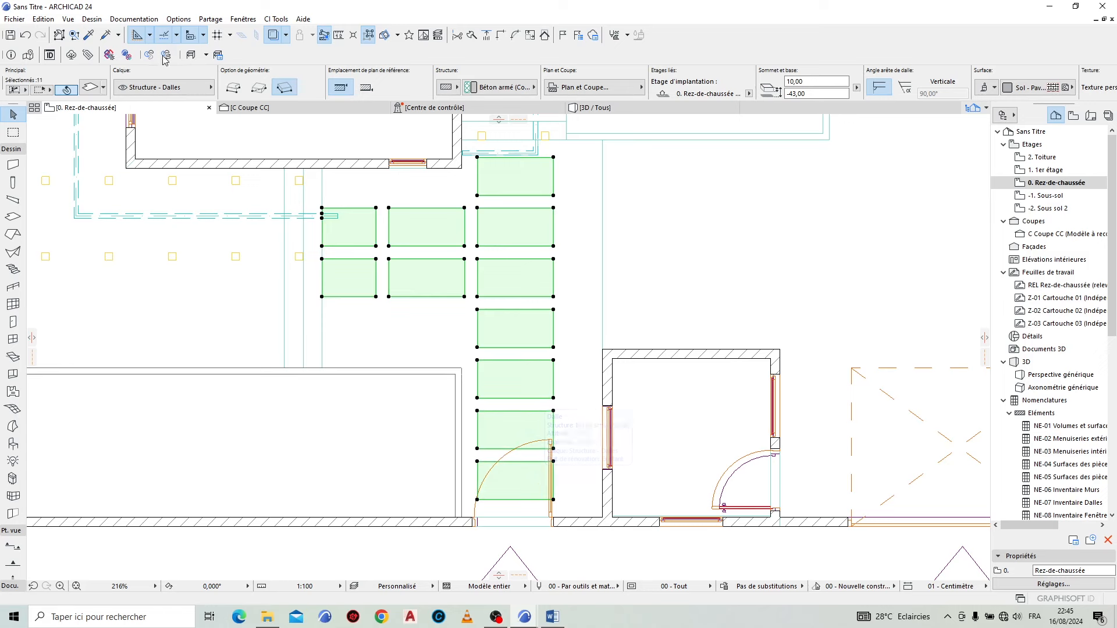
pyautogui.hotkey('ctrl', 't')
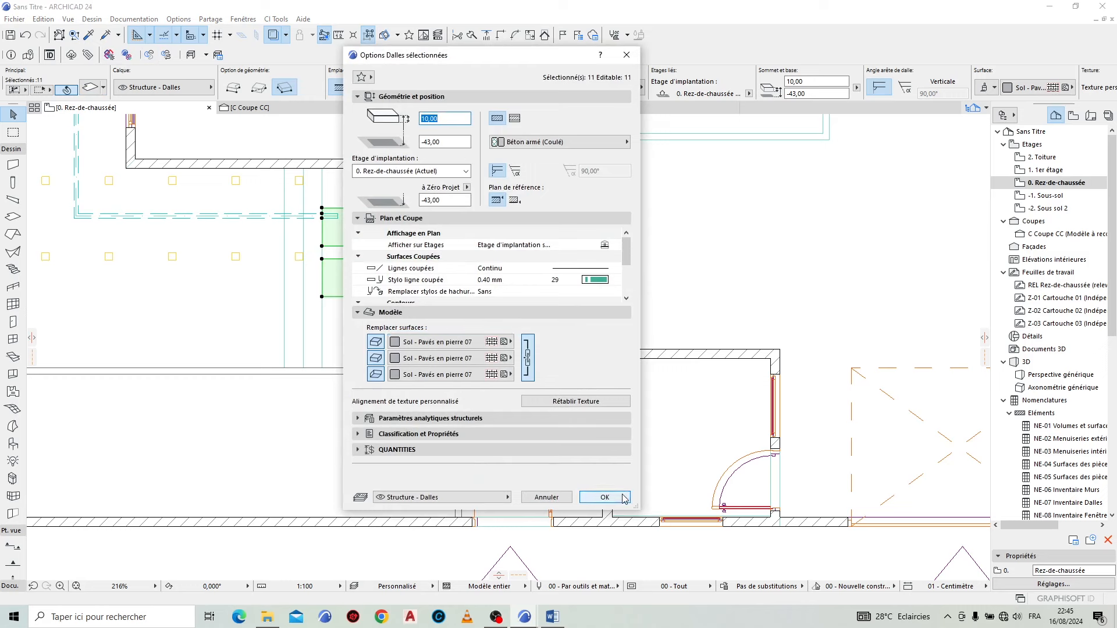
pyautogui.click(604, 497)
# Step: In the 3D model, offset the grass slab's edge beside the entrance steps to the lowest step to close the gap
pyautogui.click(584, 108)
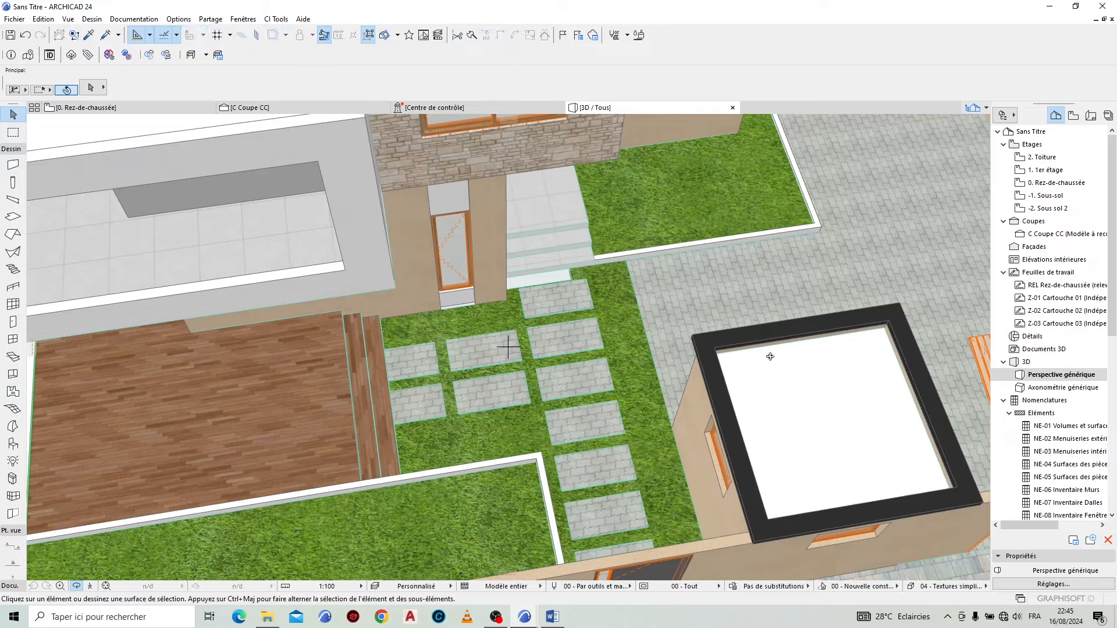
pyautogui.moveTo(681, 370); pyautogui.dragTo(484, 361)
pyautogui.scroll(10, 484, 361)
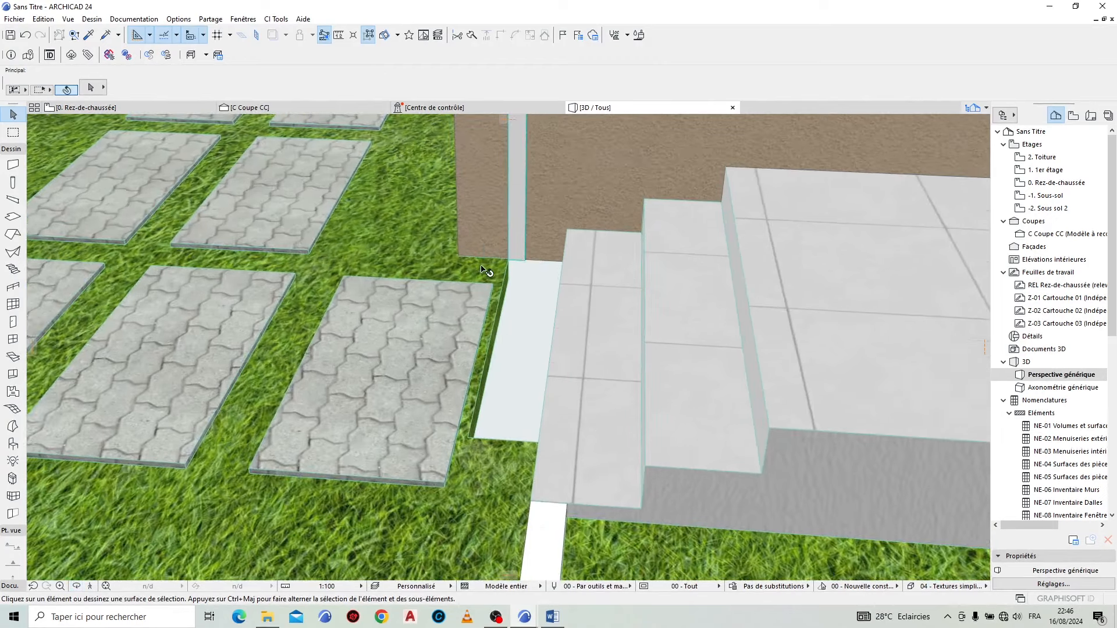
pyautogui.click(482, 269)
pyautogui.click(503, 291)
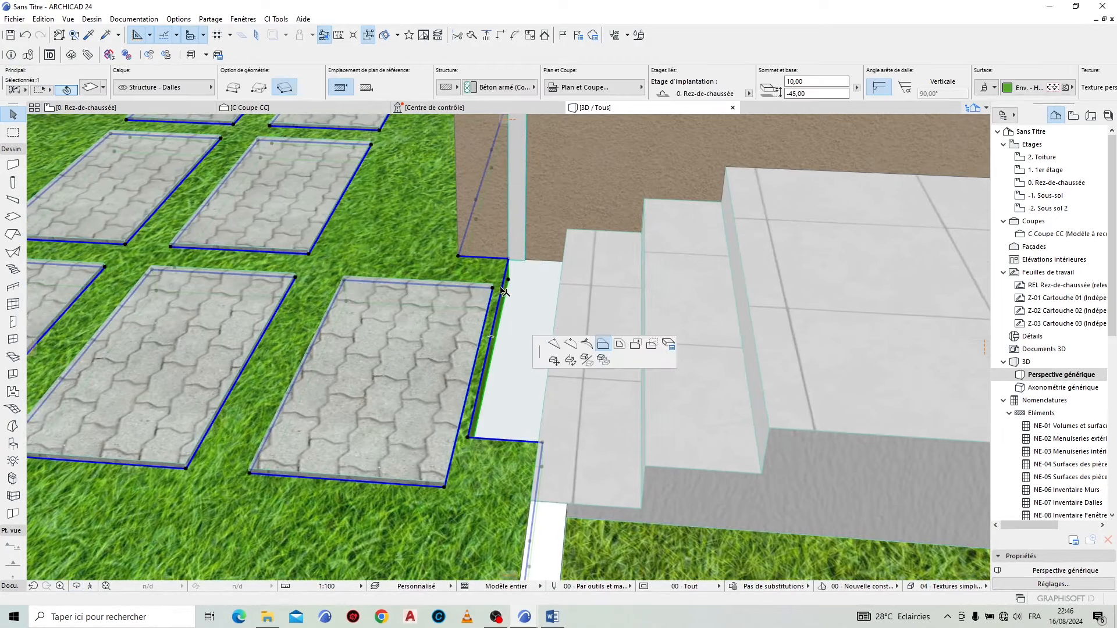
pyautogui.click(567, 230)
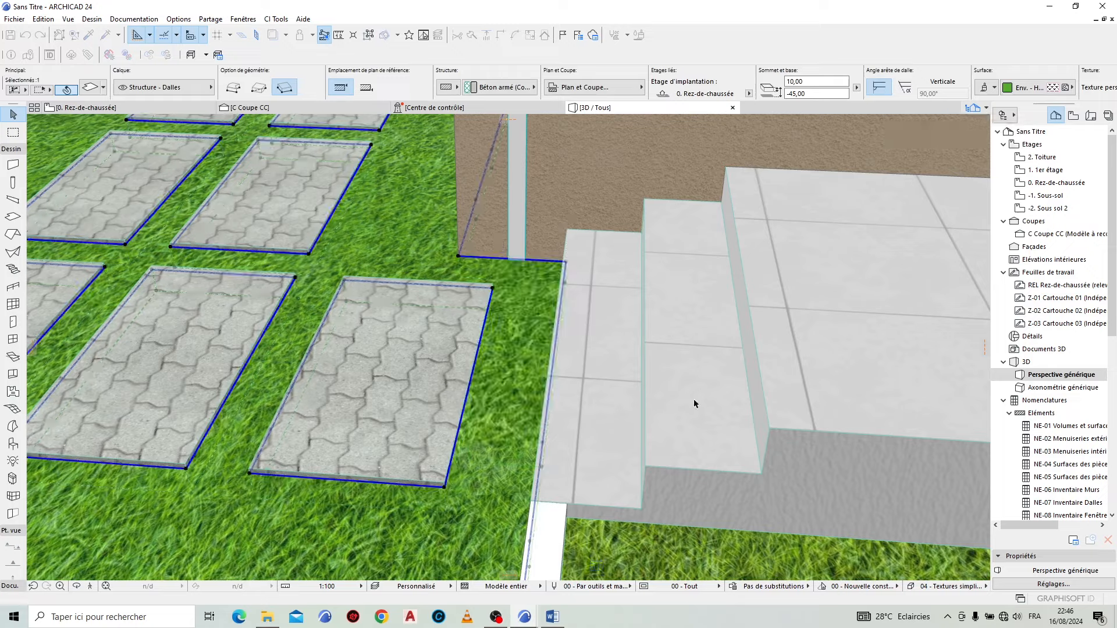
pyautogui.press('Escape')
# Step: Examine the villa's surroundings in 3D, from the stepping-stone entrance area and street to the pool terrace and balcony
pyautogui.scroll(-6, 833, 445)
pyautogui.scroll(-5, 583, 356)
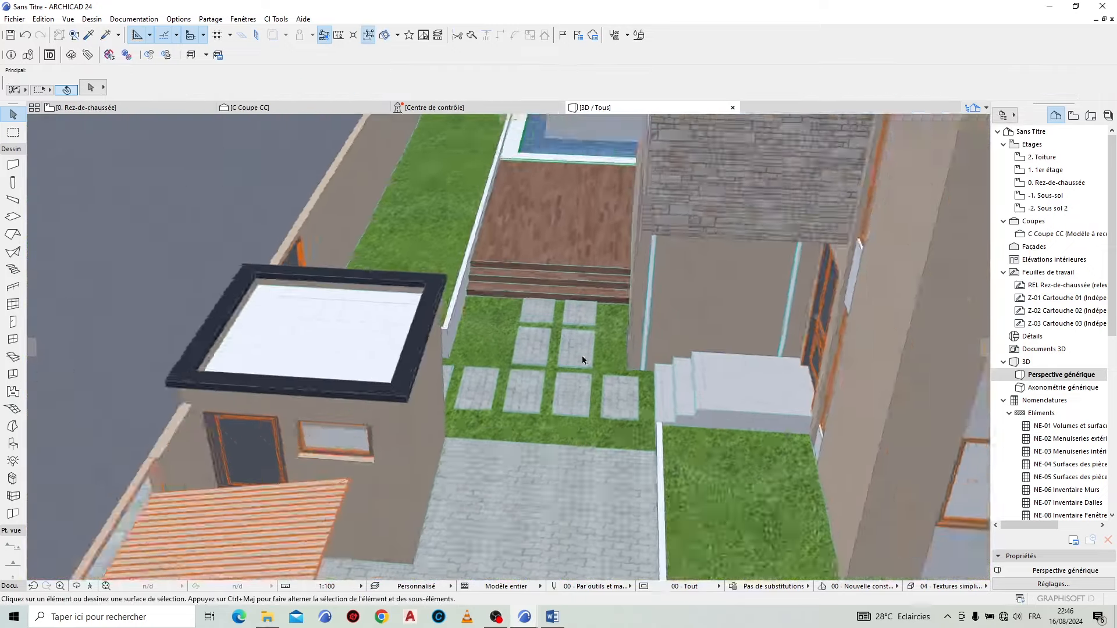
pyautogui.scroll(2, 232, 496)
pyautogui.click(77, 587)
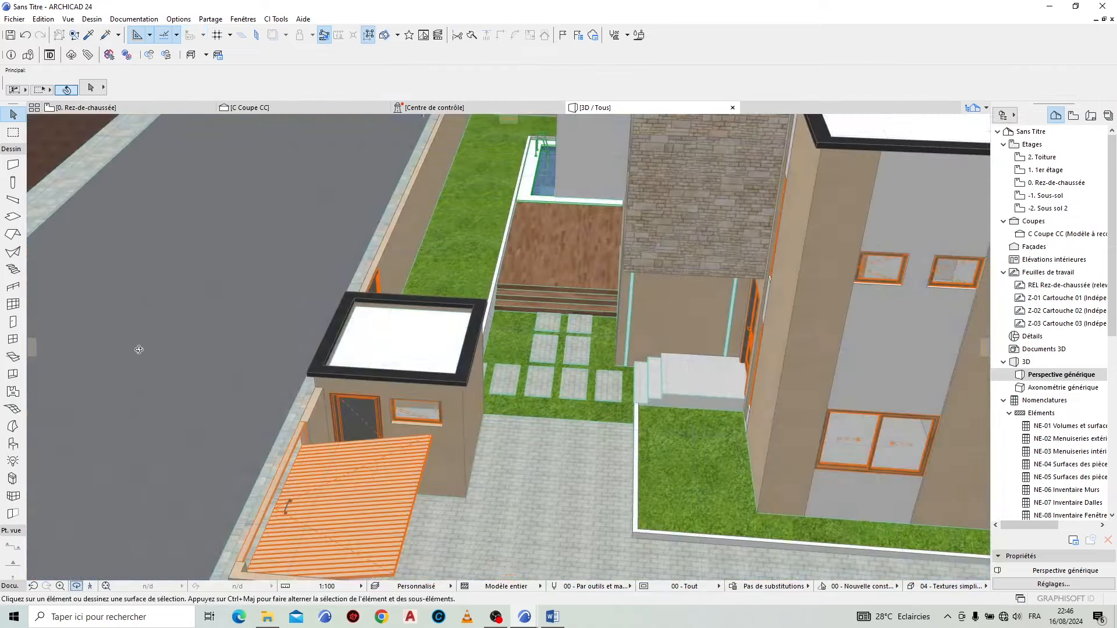
pyautogui.moveTo(138, 349); pyautogui.dragTo(695, 417)
pyautogui.scroll(-2, 695, 417)
pyautogui.scroll(-2, 695, 417)
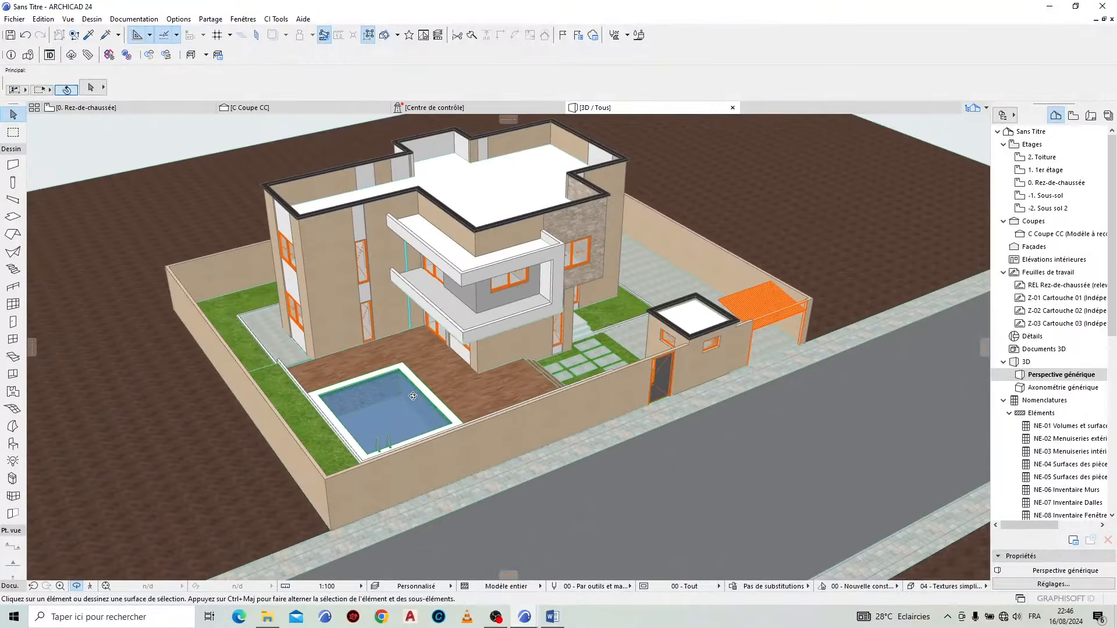
pyautogui.moveTo(413, 396); pyautogui.dragTo(541, 417)
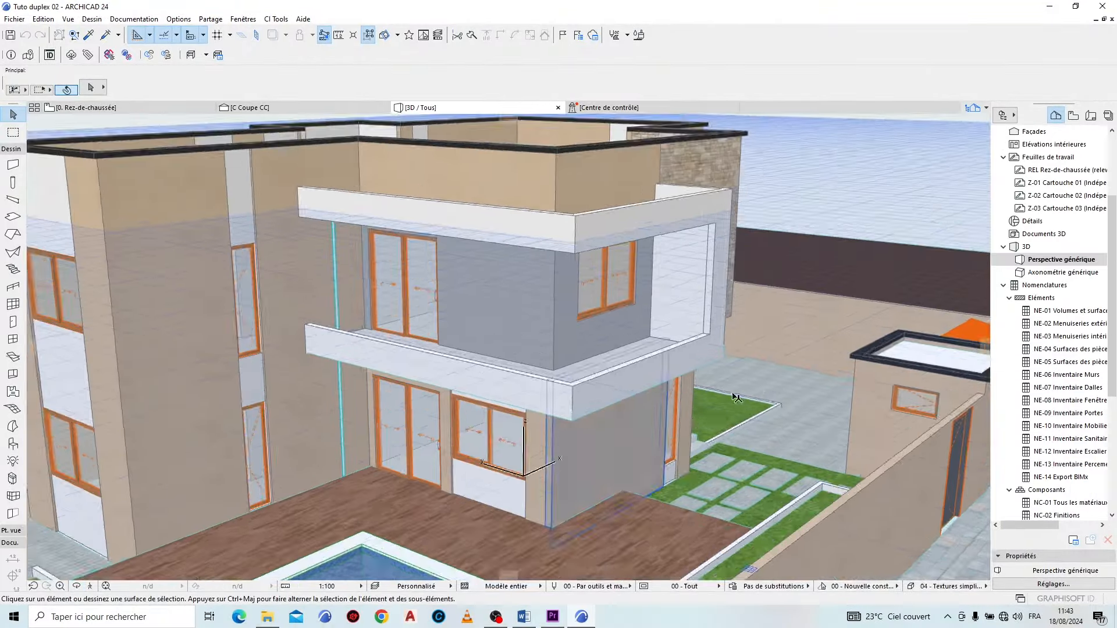
pyautogui.scroll(-2, 692, 413)
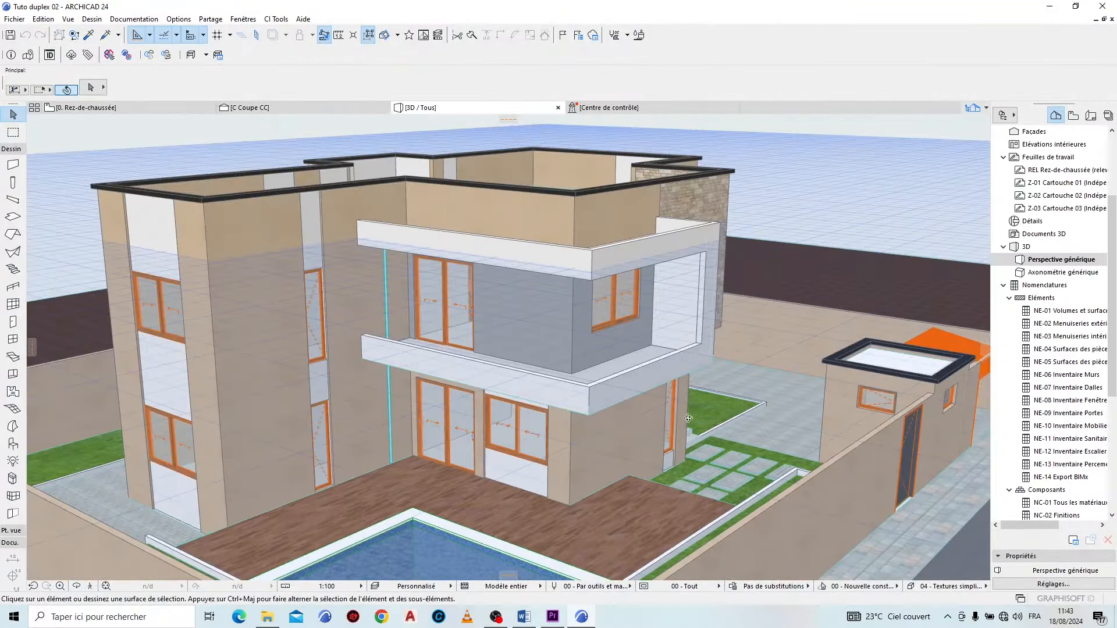
pyautogui.moveTo(679, 401)
pyautogui.keyDown('shift'); pyautogui.mouseDown(button='middle')
pyautogui.moveTo(682, 337)
pyautogui.moveTo(685, 443)
pyautogui.moveTo(686, 415)
pyautogui.mouseUp(button='middle'); pyautogui.keyUp('shift')
pyautogui.scroll(2, 687, 415)
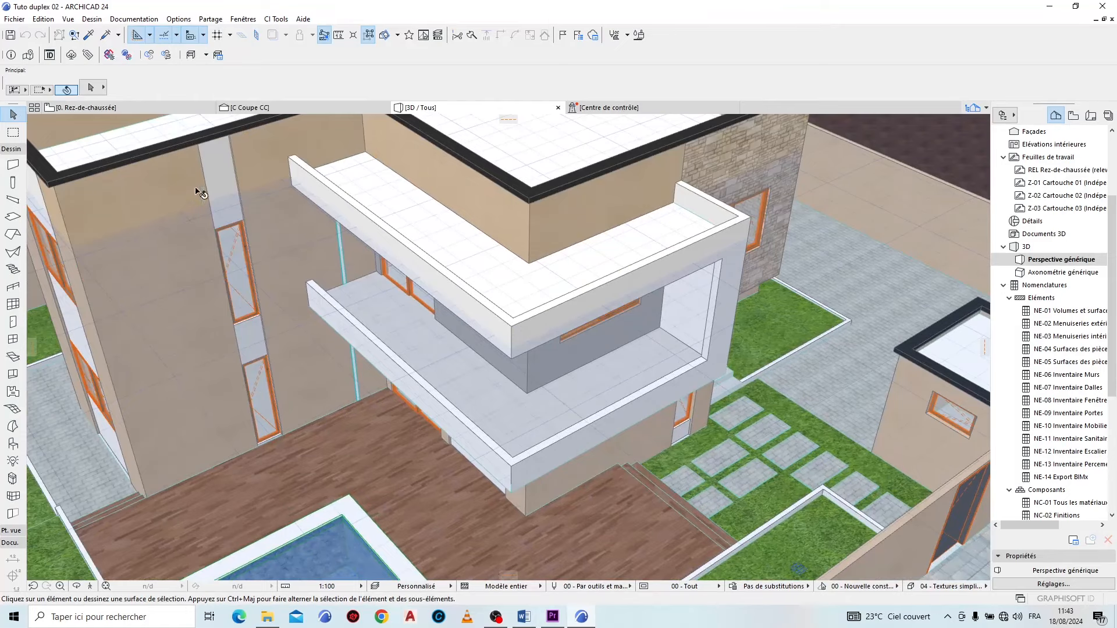
# Step: Open the 1er étage floor plan and remove the balusters from the default railing settings
pyautogui.click(133, 109)
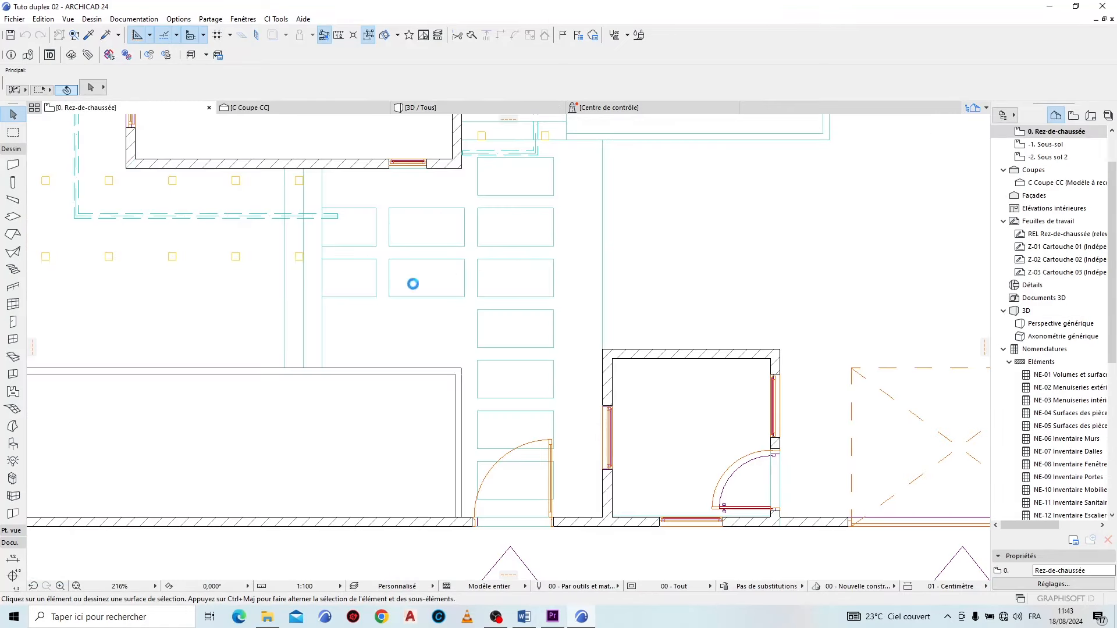
pyautogui.scroll(-5, 724, 375)
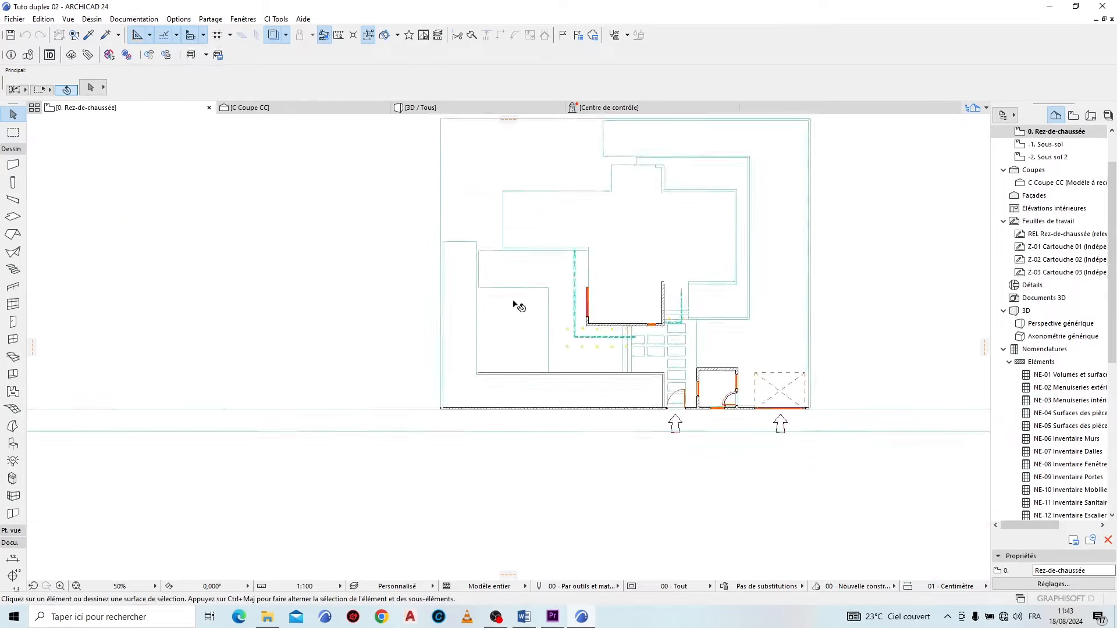
pyautogui.scroll(3, 532, 297)
pyautogui.hotkey('ctrl', 'Up')
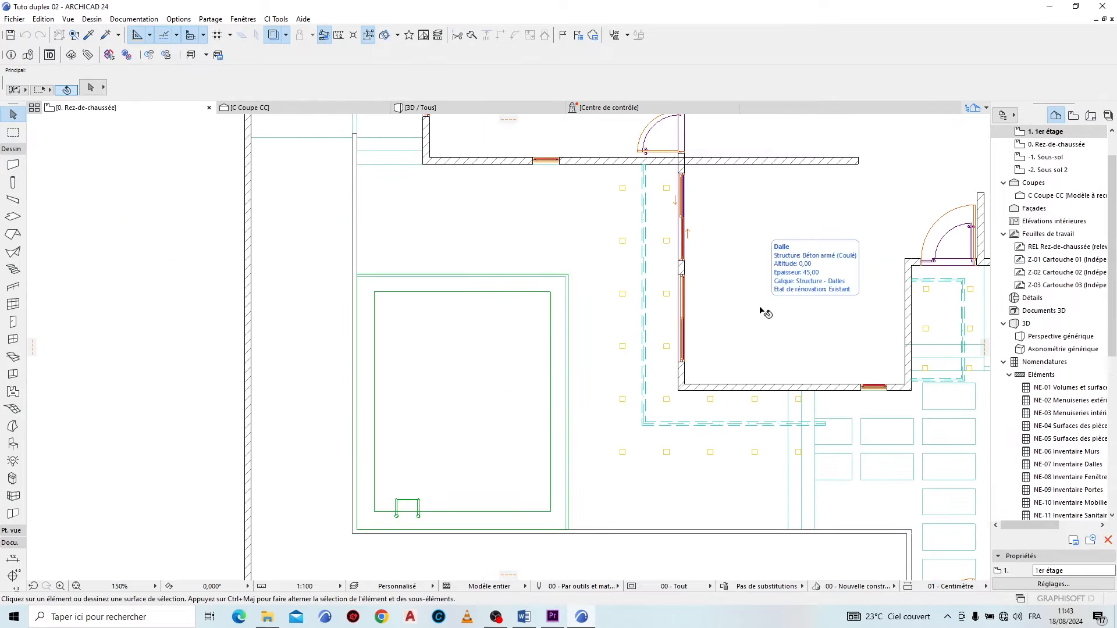
pyautogui.scroll(-2, 527, 281)
pyautogui.scroll(2, 582, 290)
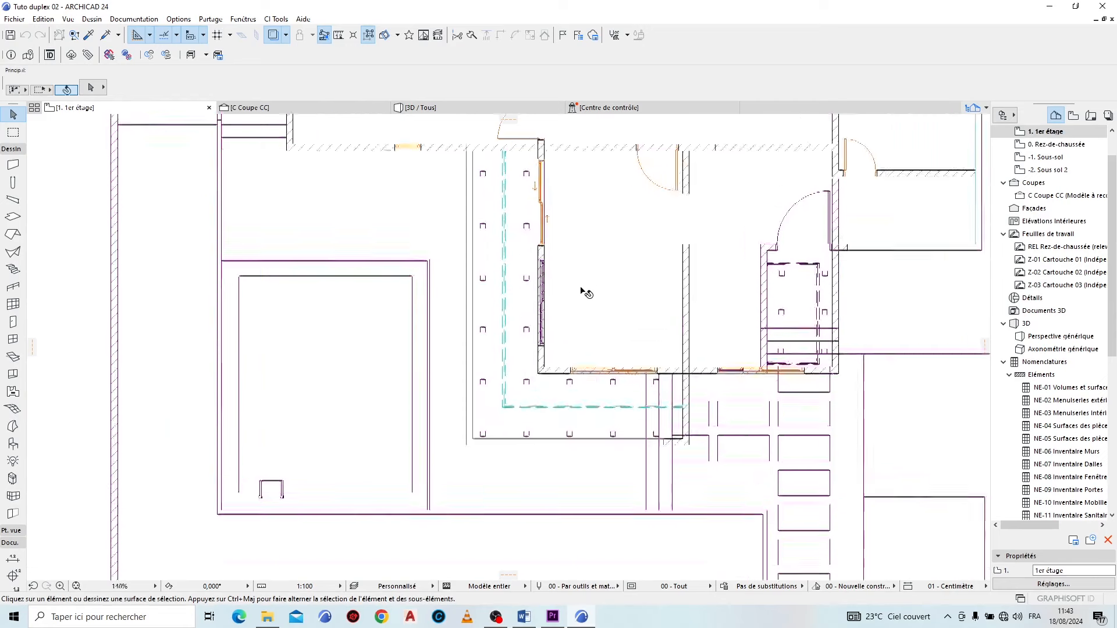
pyautogui.click(12, 286)
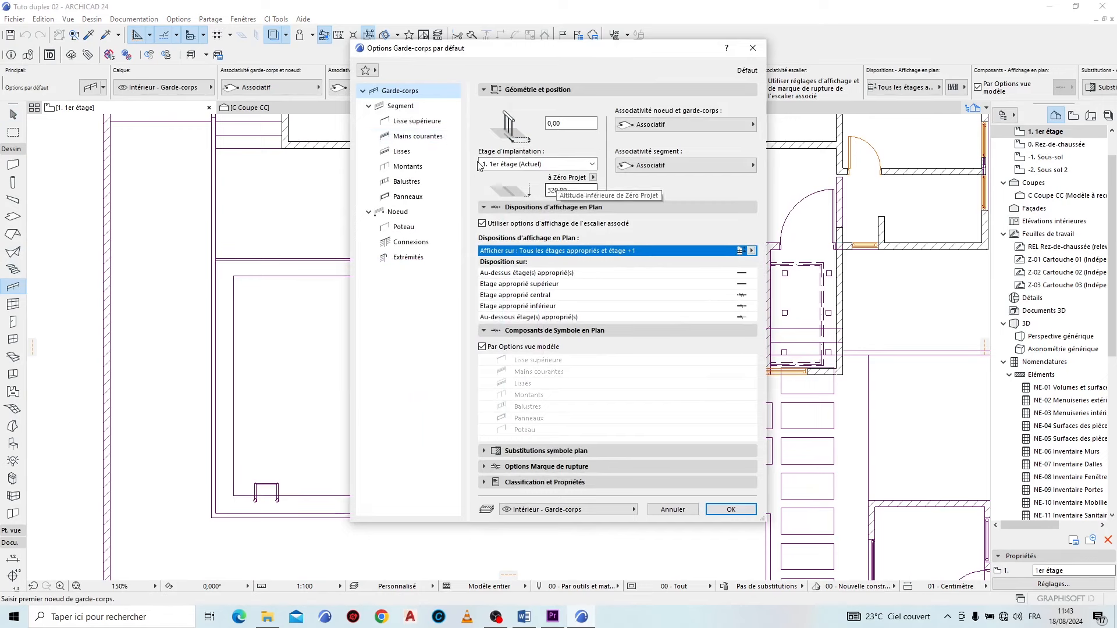
pyautogui.click(415, 137)
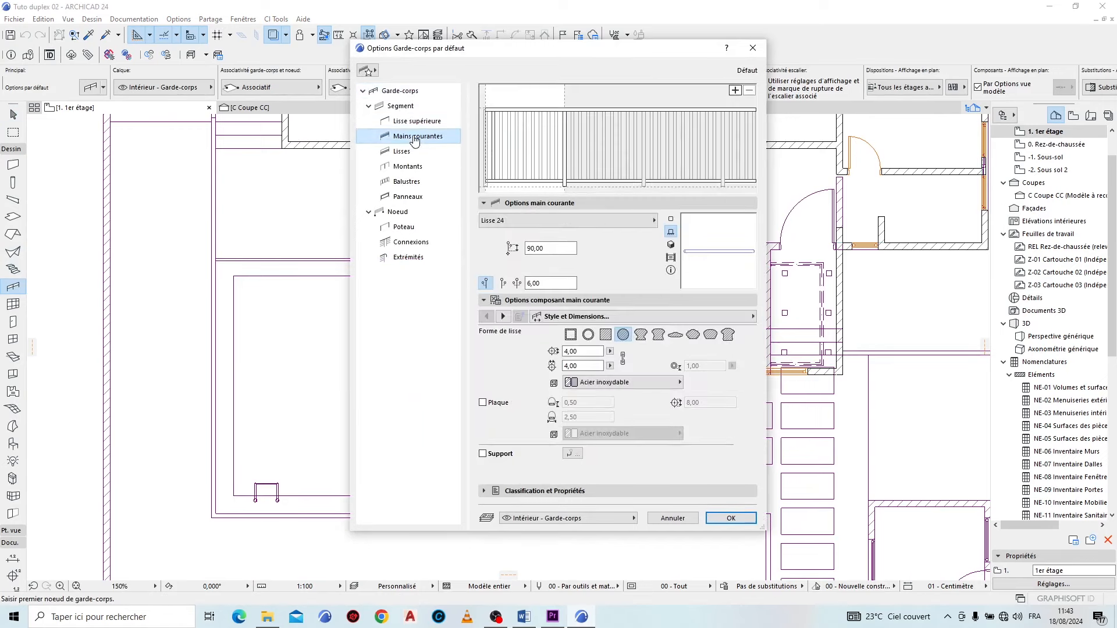
pyautogui.click(530, 147)
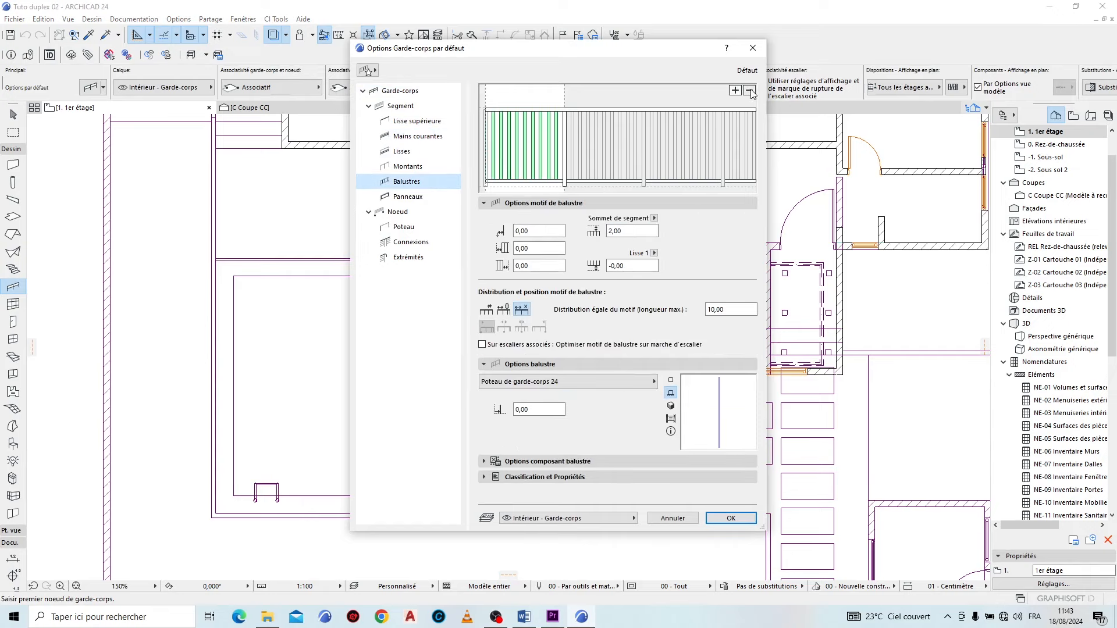
pyautogui.click(751, 92)
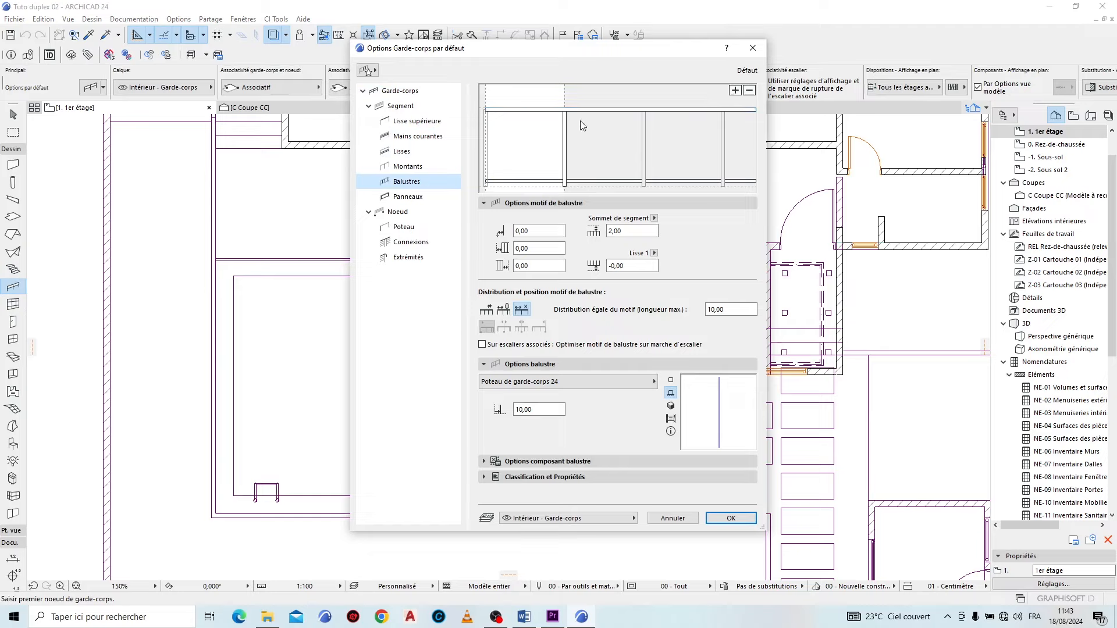
# Step: Add a Panneau de garde-corps 24 panel to the default railing segment and accept the railing settings
pyautogui.click(407, 197)
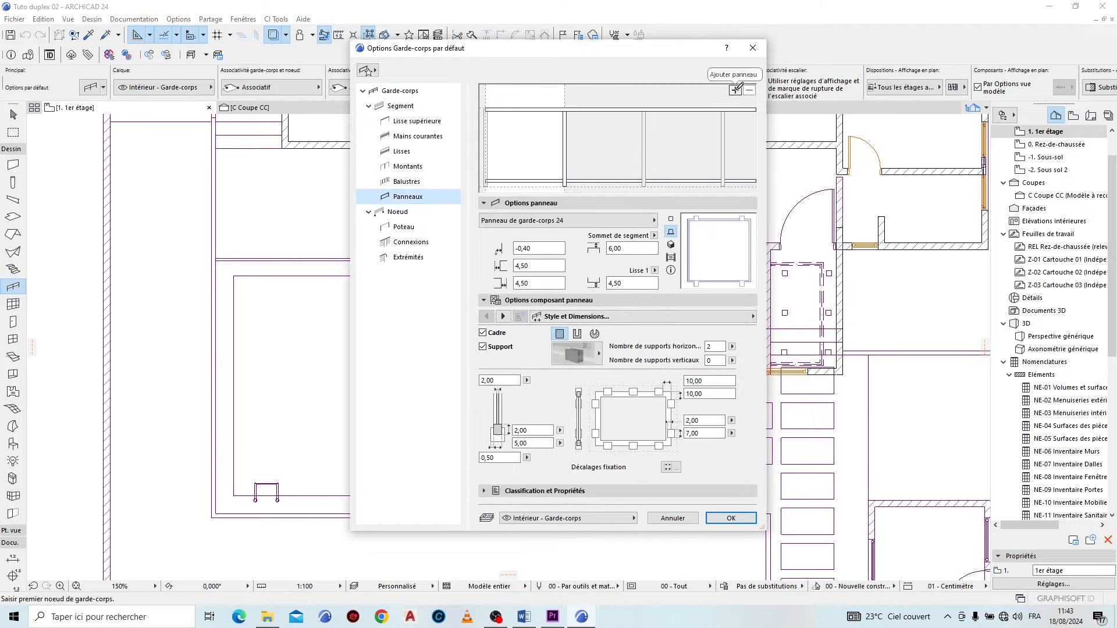
pyautogui.click(531, 138)
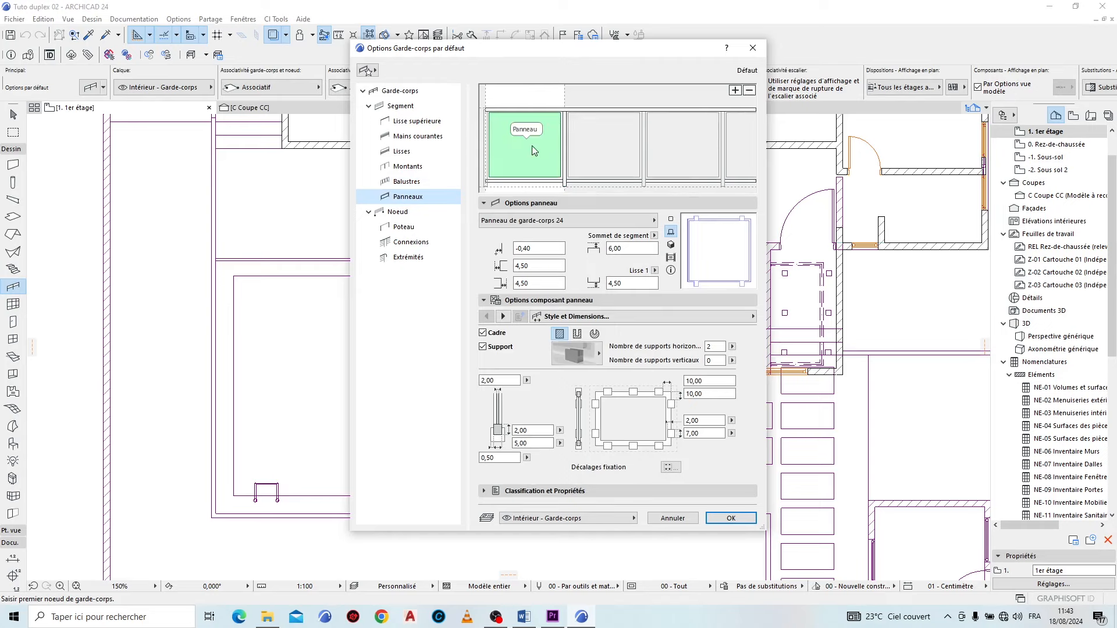
pyautogui.click(731, 519)
# Step: Draw an L-shaped railing along the middle of the first-floor balcony parapet, from the house wall around the corner to the end wall
pyautogui.scroll(8, 468, 149)
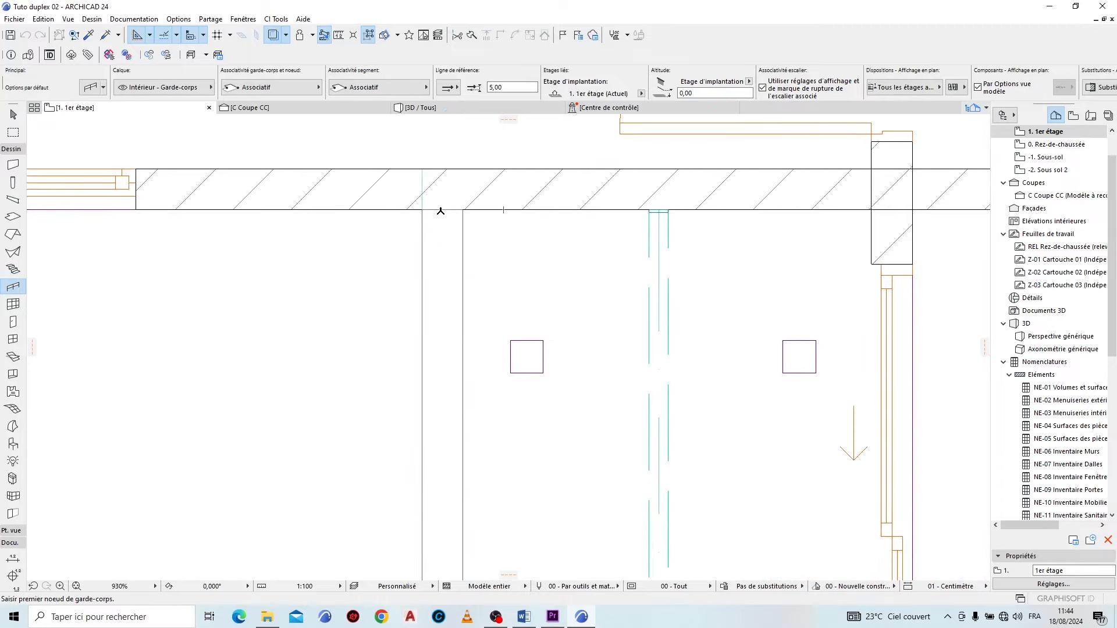
pyautogui.click(441, 211)
pyautogui.scroll(-4, 455, 182)
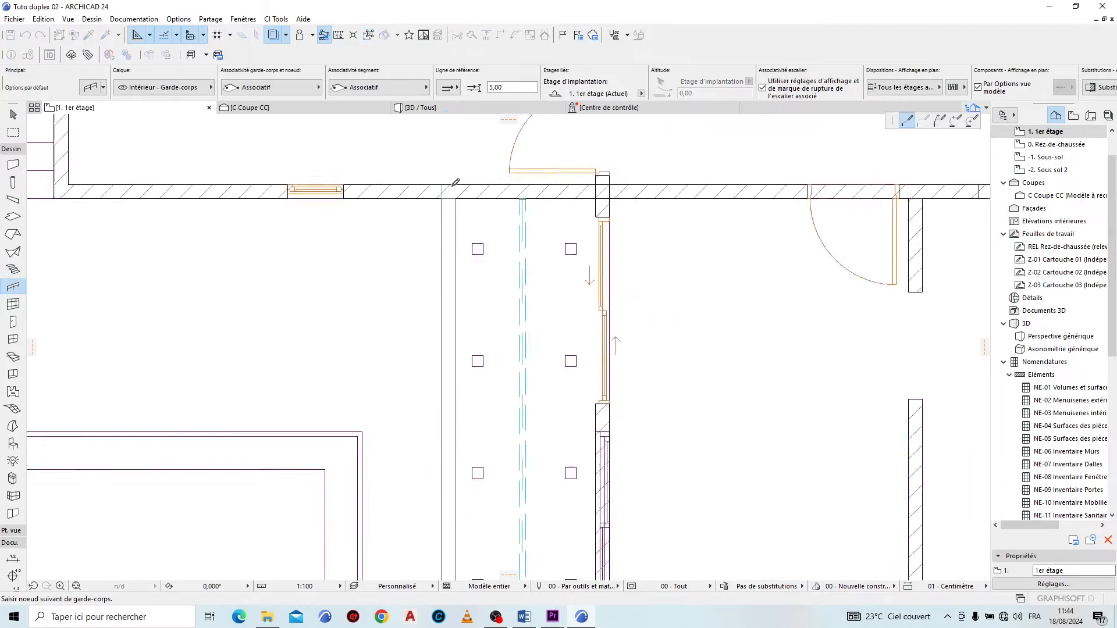
pyautogui.scroll(-2, 456, 183)
pyautogui.moveTo(467, 503); pyautogui.dragTo(414, 137, button='middle')
pyautogui.scroll(4, 421, 237)
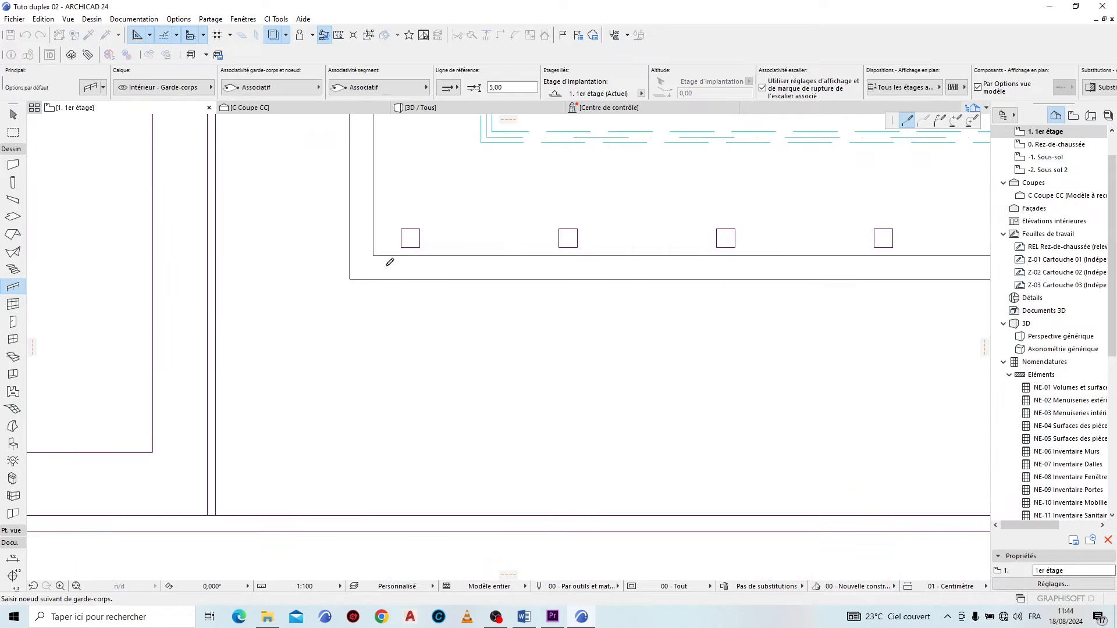
pyautogui.click(372, 256)
pyautogui.scroll(-3, 367, 262)
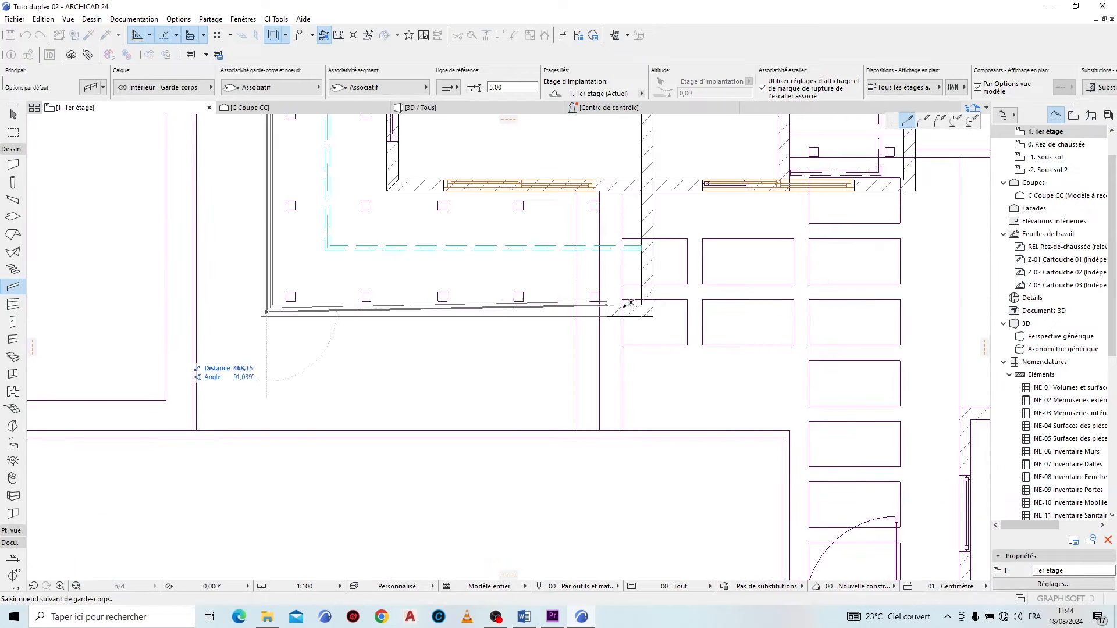
pyautogui.scroll(5, 631, 303)
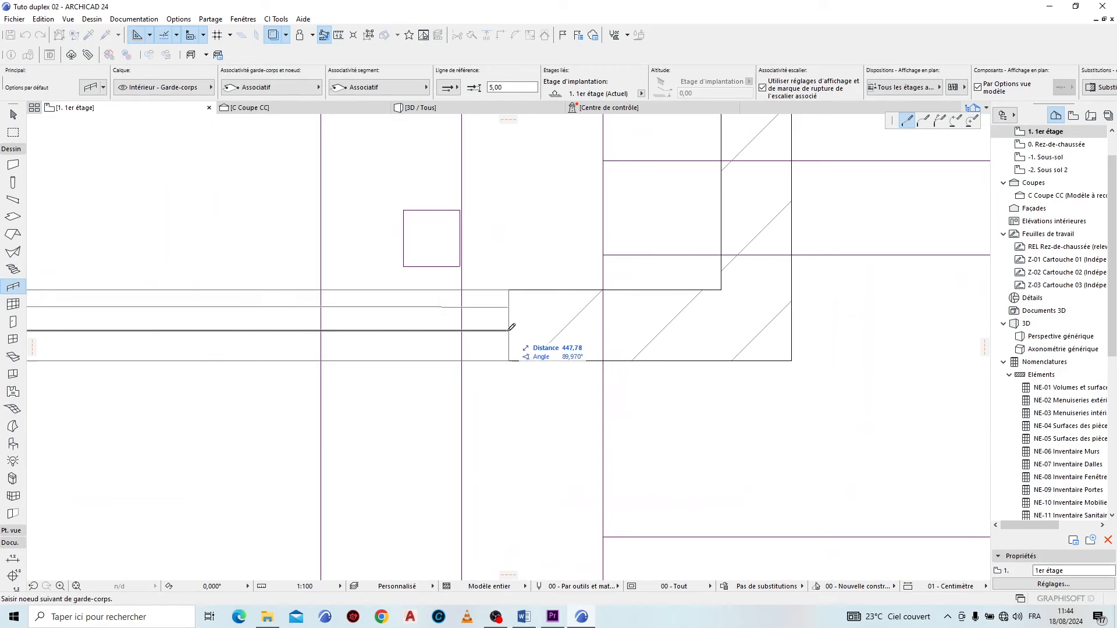
pyautogui.doubleClick(512, 326)
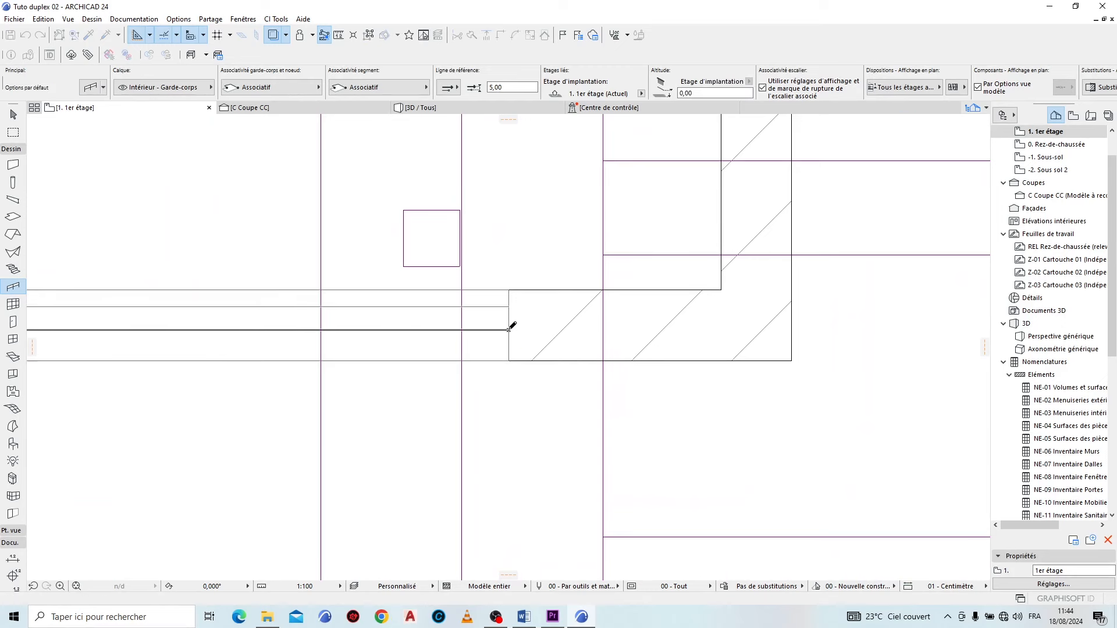
pyautogui.press('Escape')
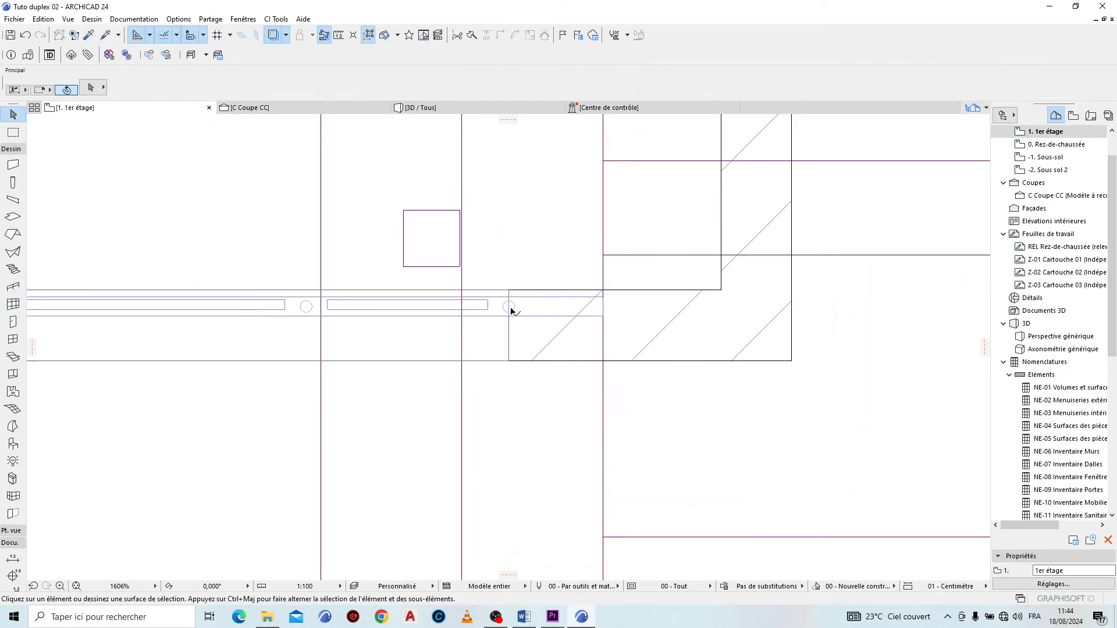
# Step: Center the balcony railing on its reference line
pyautogui.click(511, 309)
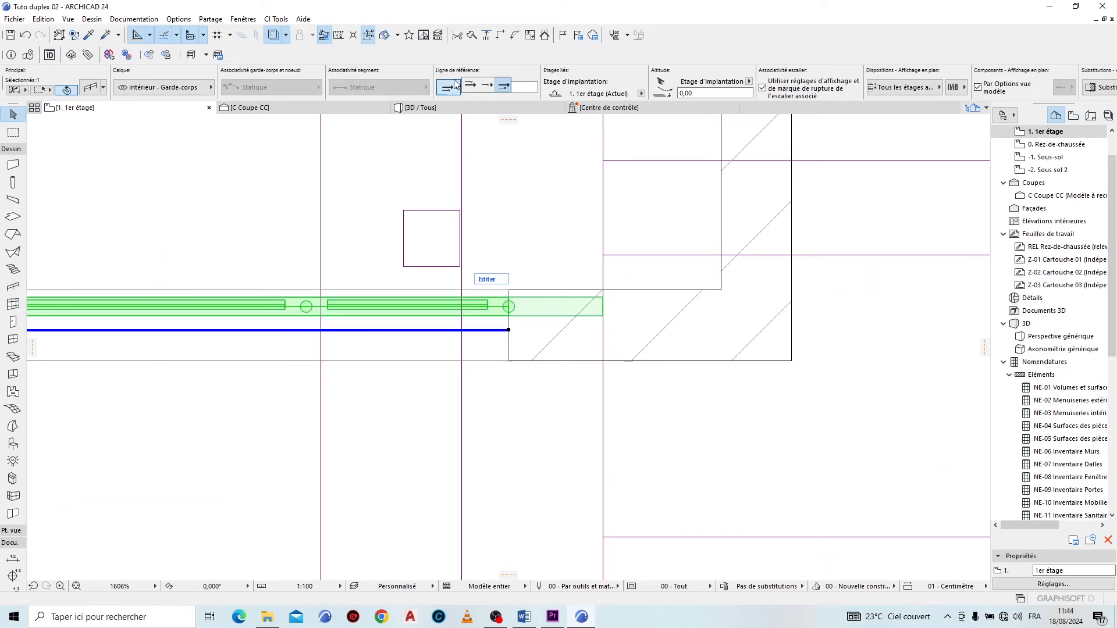
pyautogui.press('Escape')
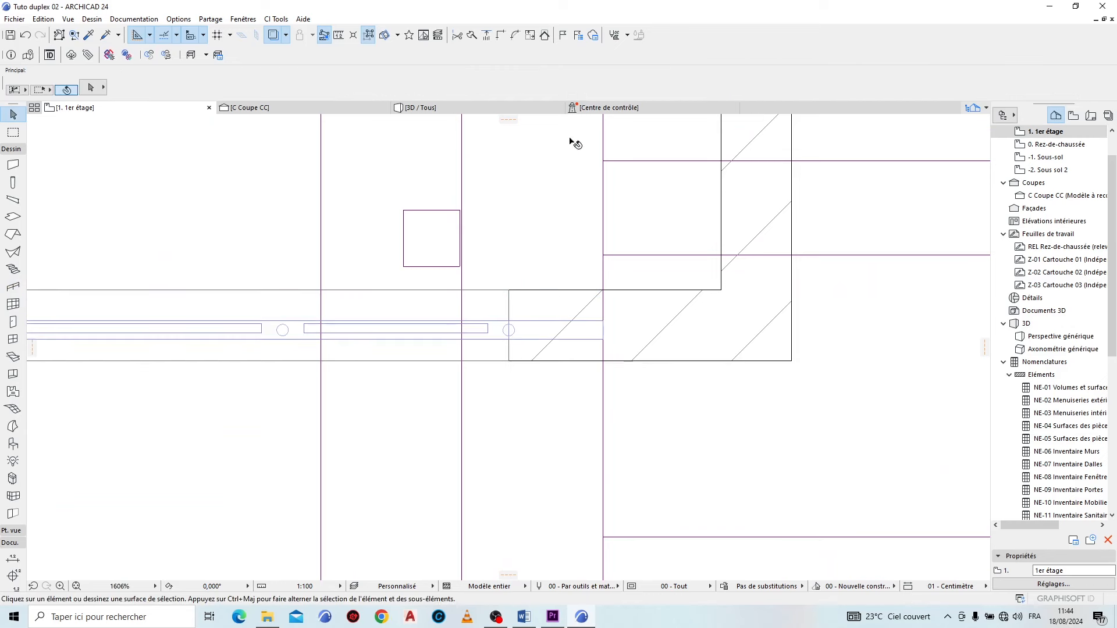
# Step: Examine the first-floor balcony railing in the 3D model from above and from street level
pyautogui.click(511, 107)
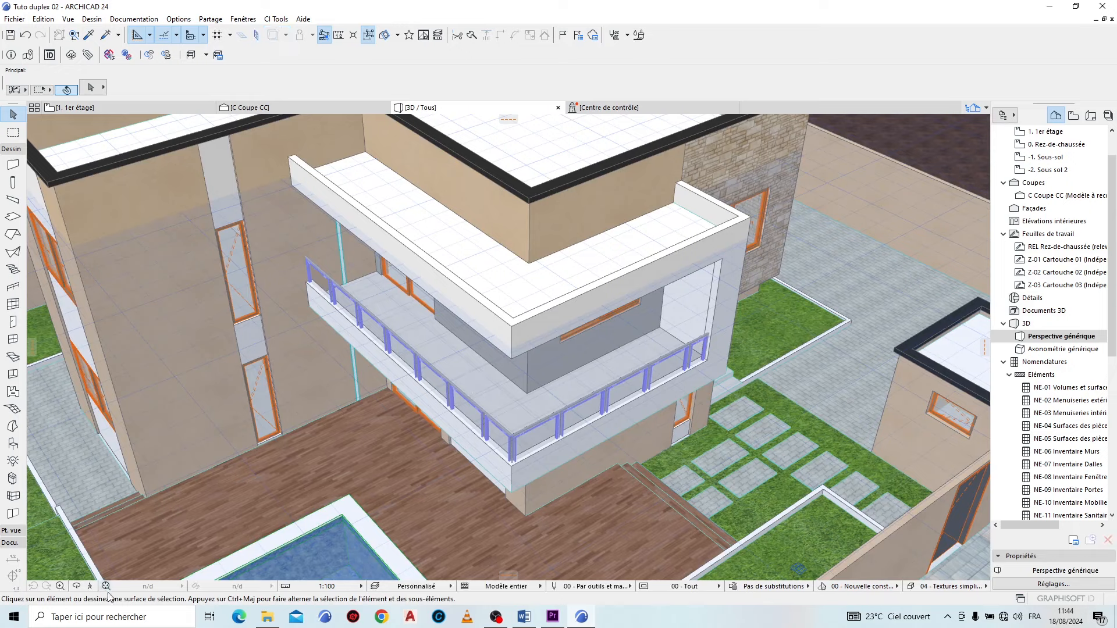
pyautogui.click(76, 588)
pyautogui.moveTo(436, 512); pyautogui.dragTo(521, 277)
pyautogui.scroll(-5, 526, 265)
pyautogui.scroll(3, 541, 372)
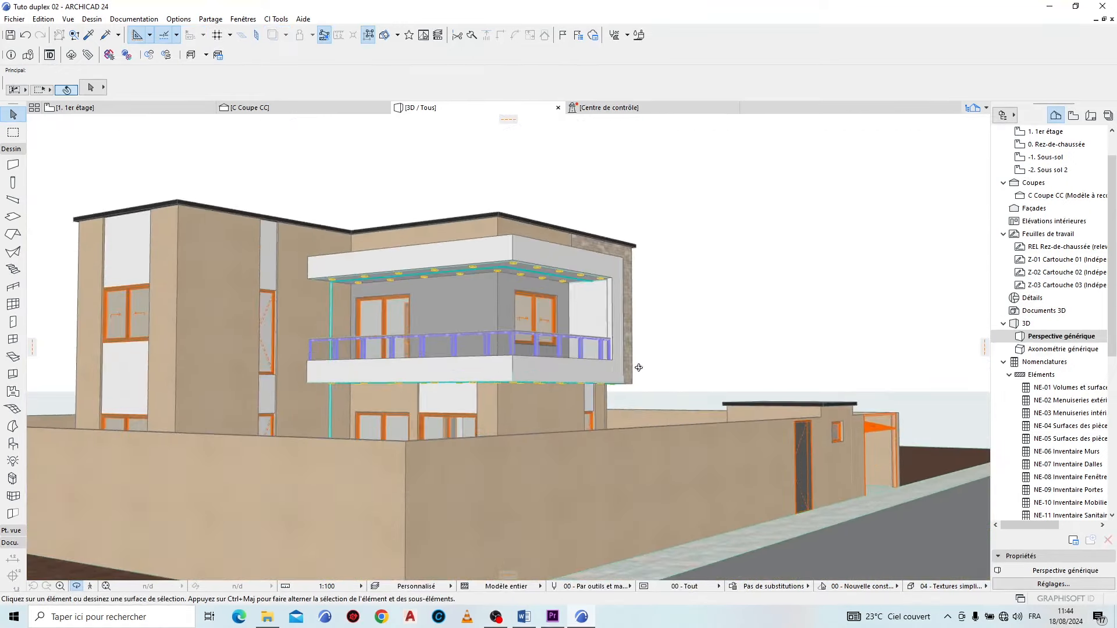
pyautogui.moveTo(636, 368); pyautogui.dragTo(809, 323)
pyautogui.scroll(-5, 658, 427)
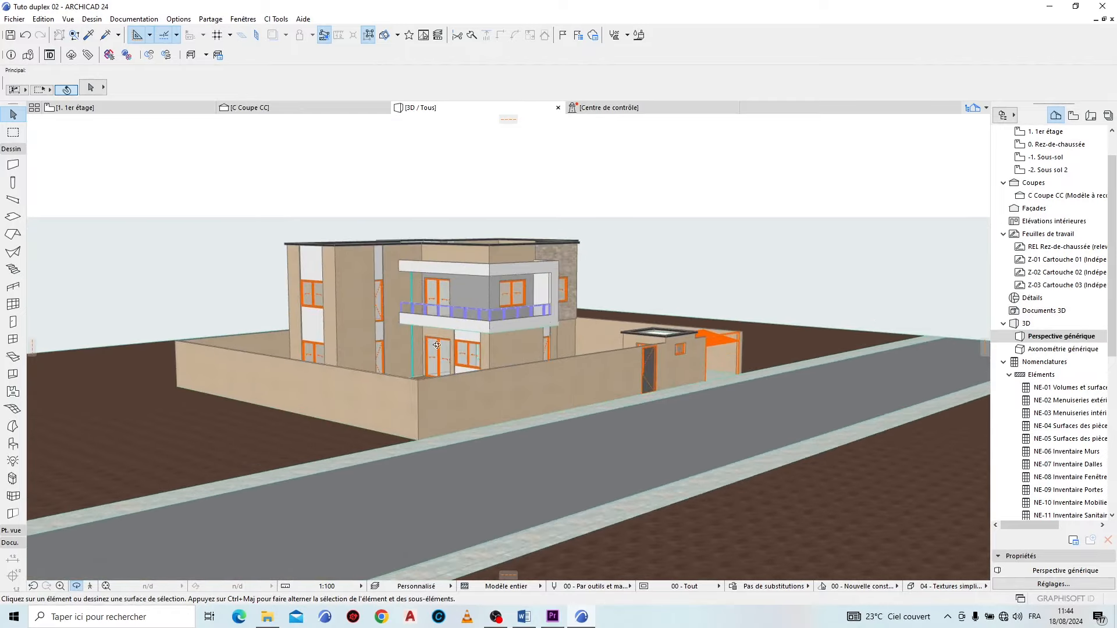